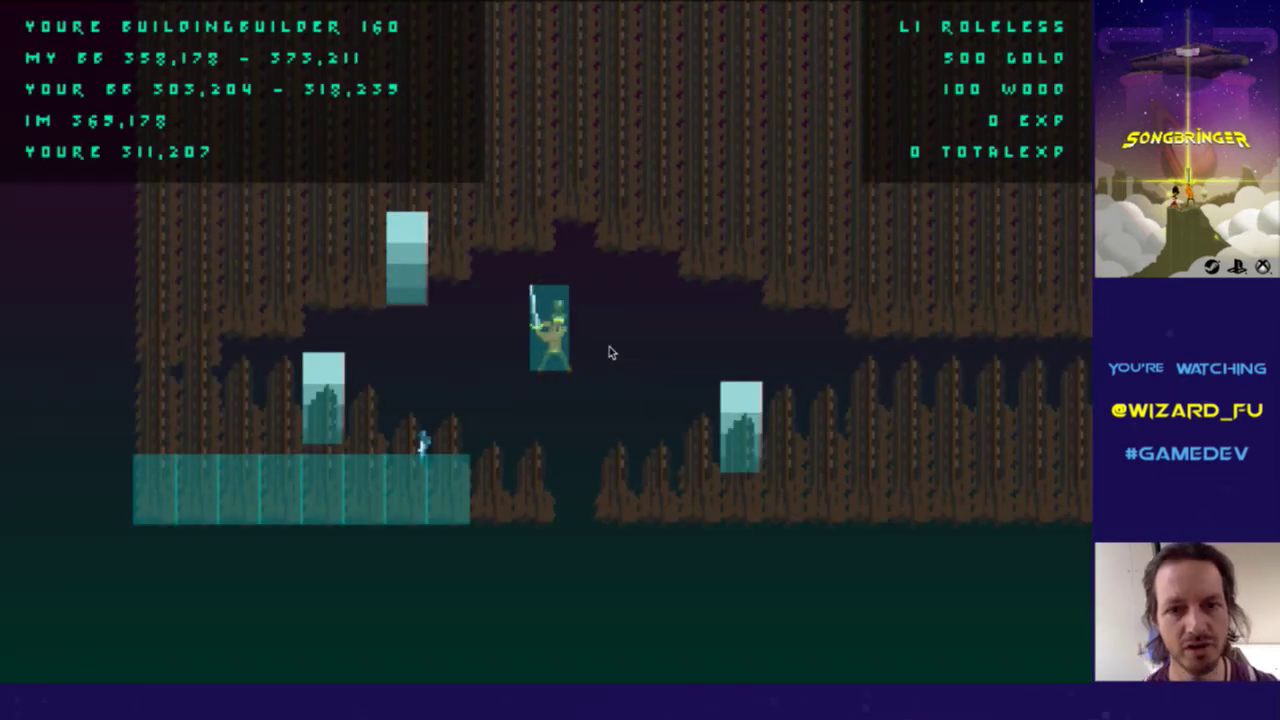
Test the character's movement around the building blocks in the running game, take the builder role, and quit the game
key("Right")
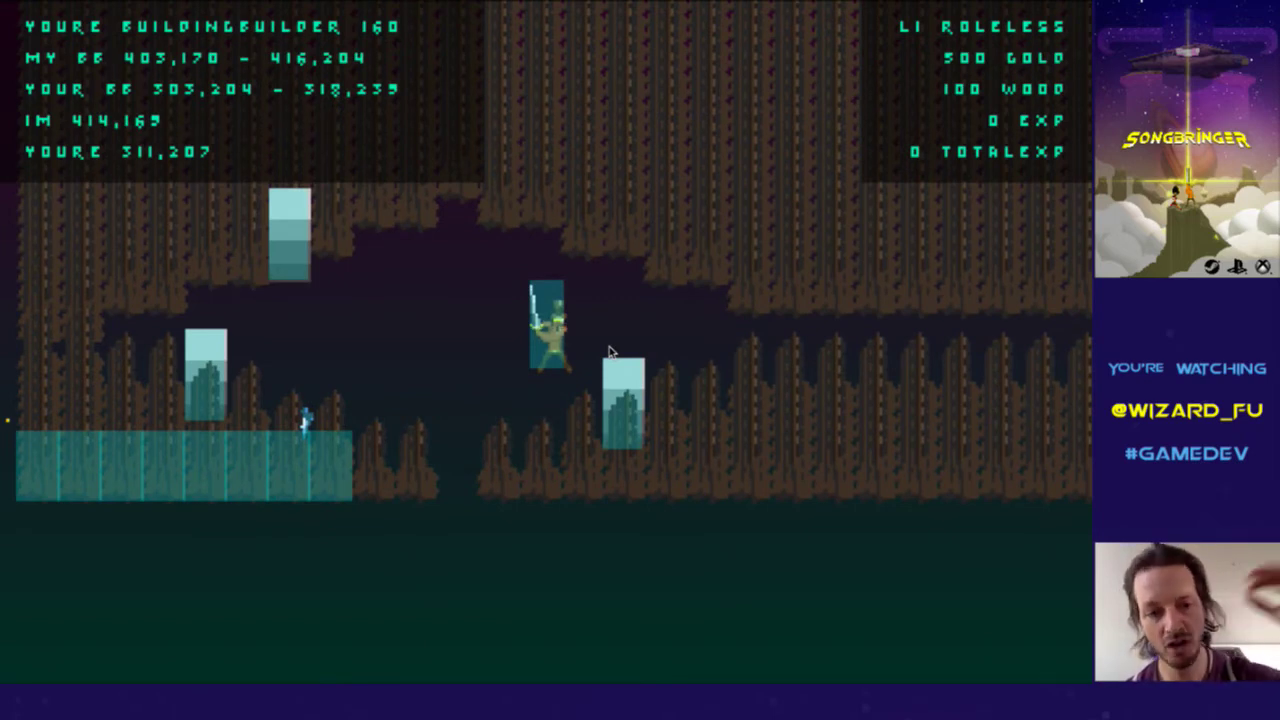
key("Left")
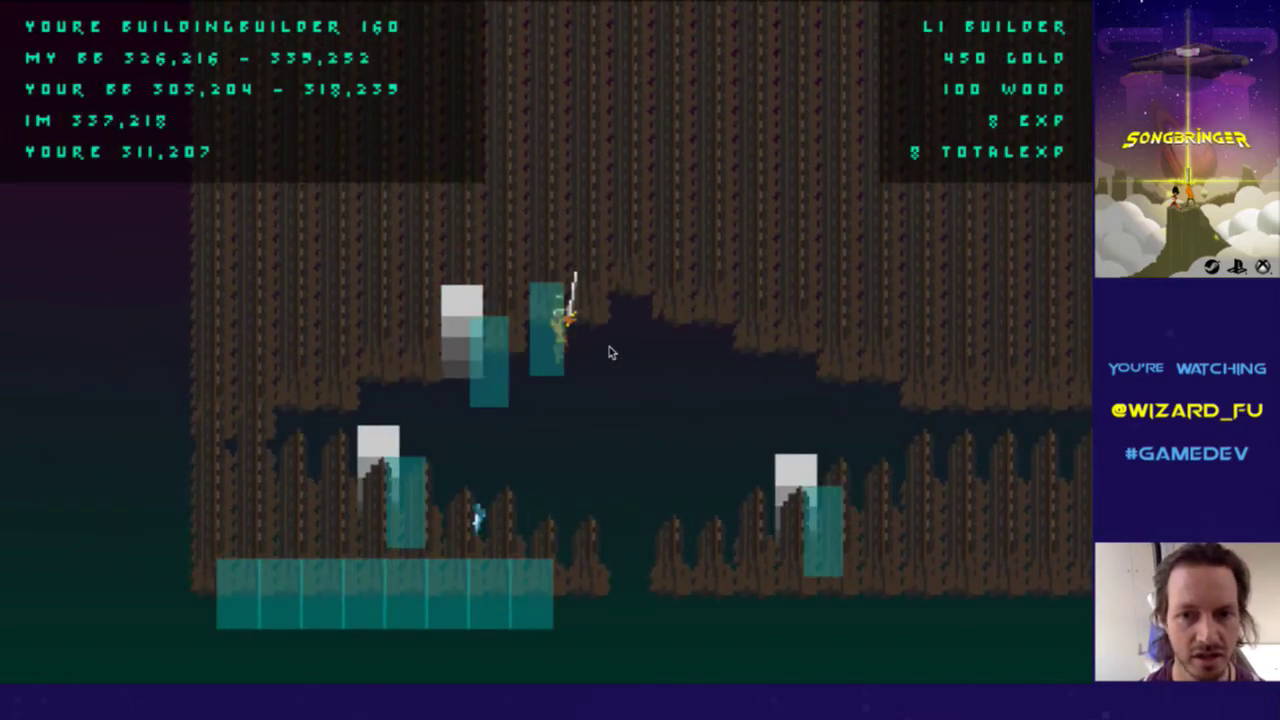
key("Right")
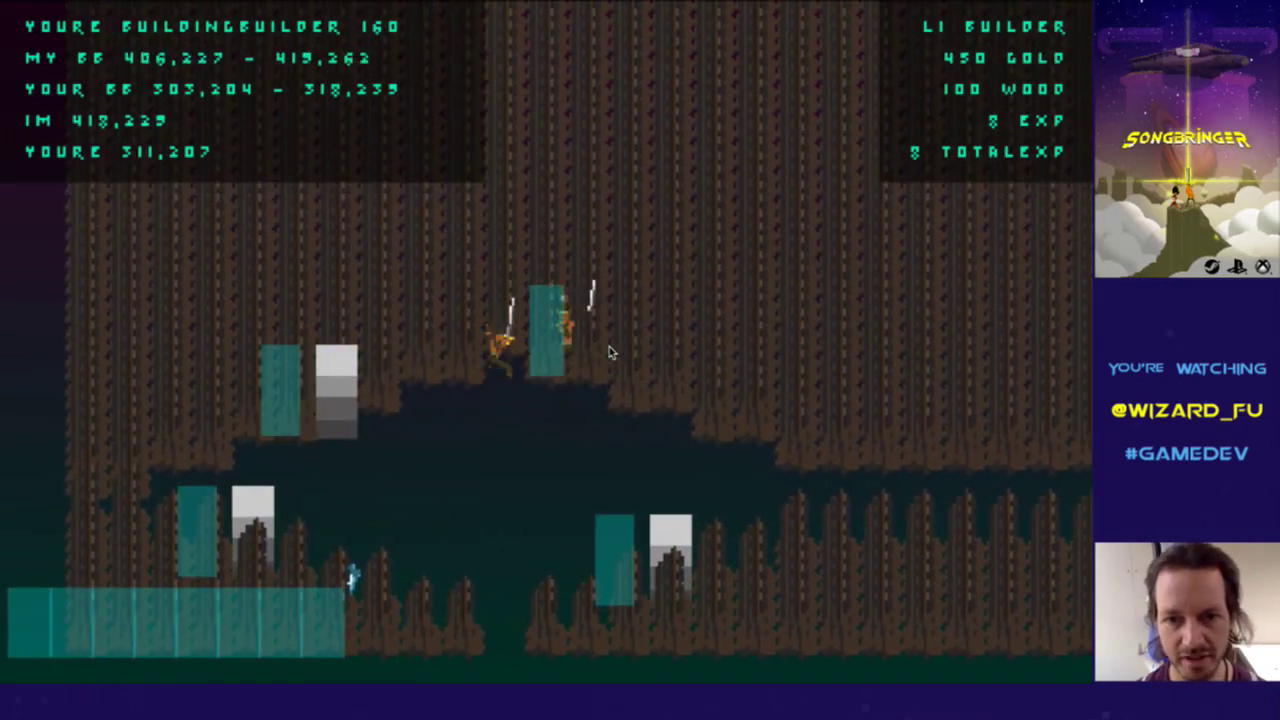
key("Right")
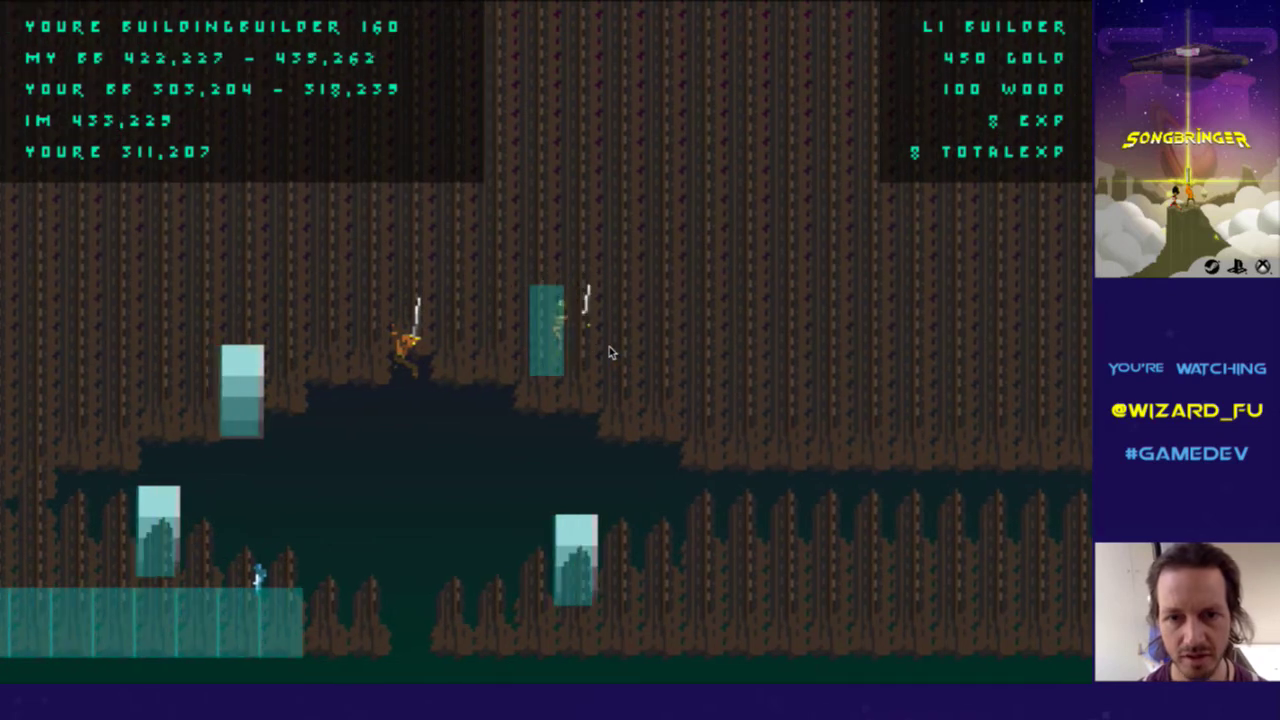
key("Left")
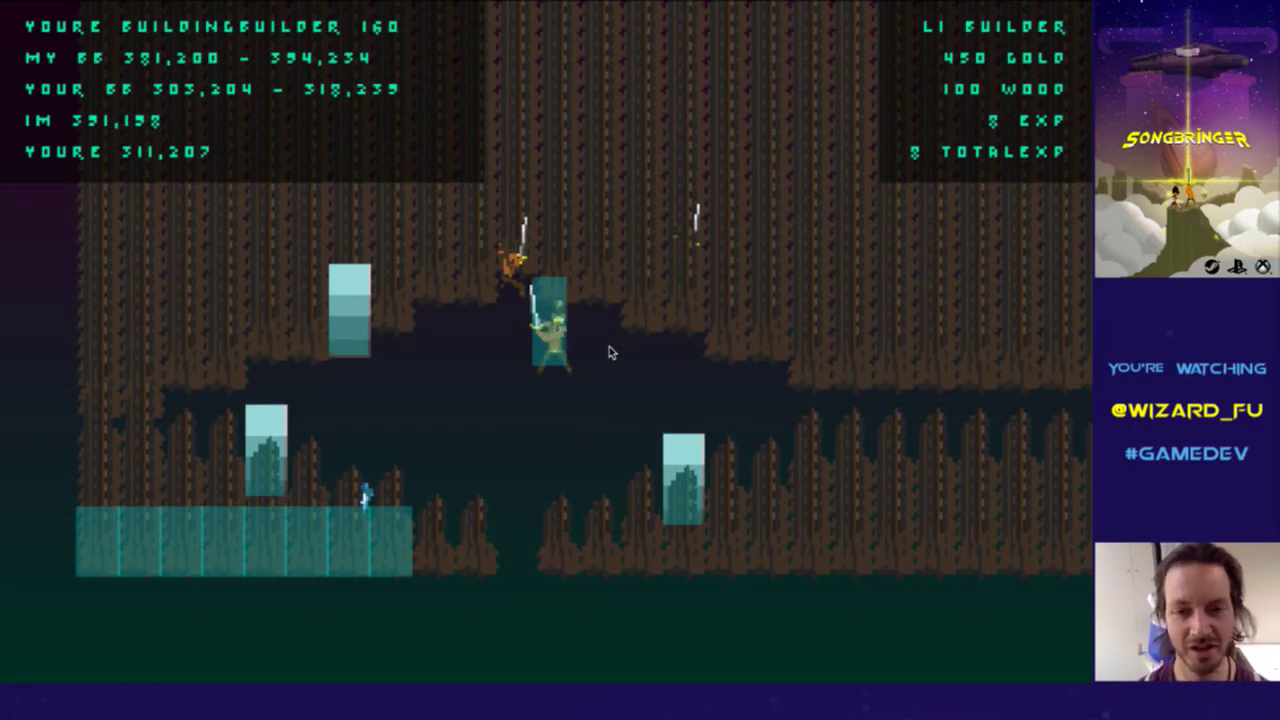
key("super+q")
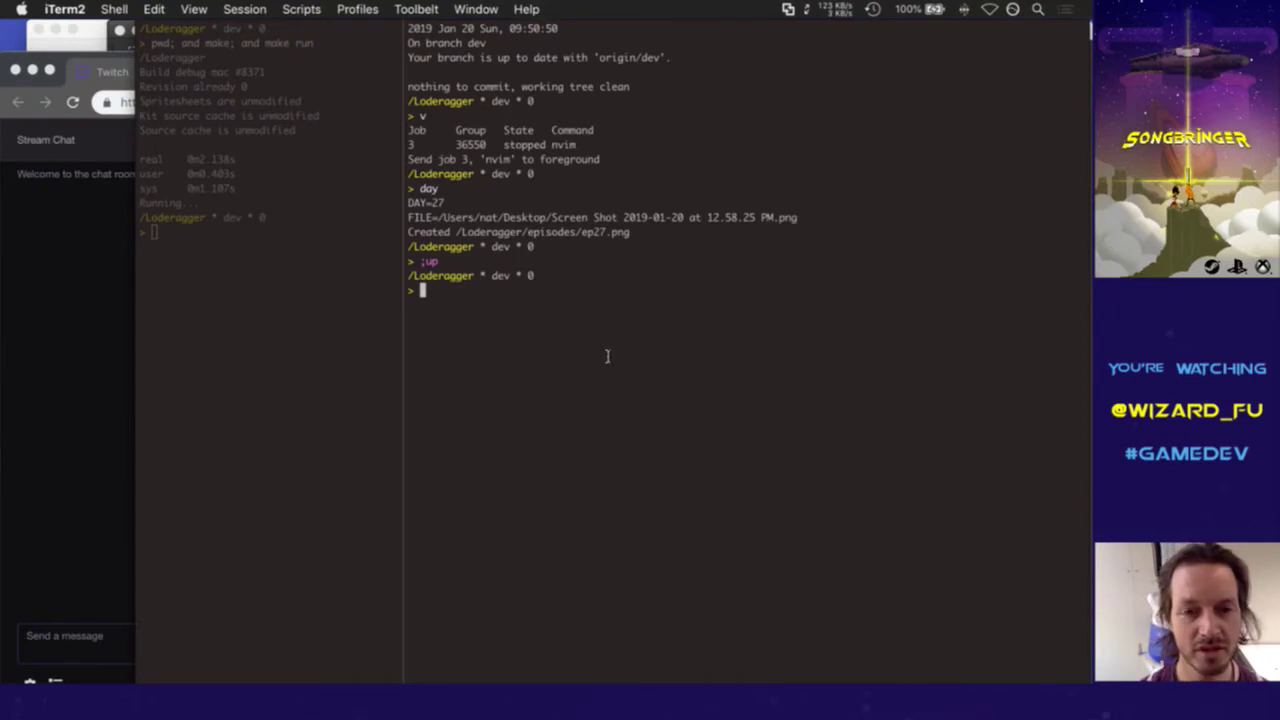
Switch to Photoshop and open the recent file Placeholders.psd
key("super+Tab")
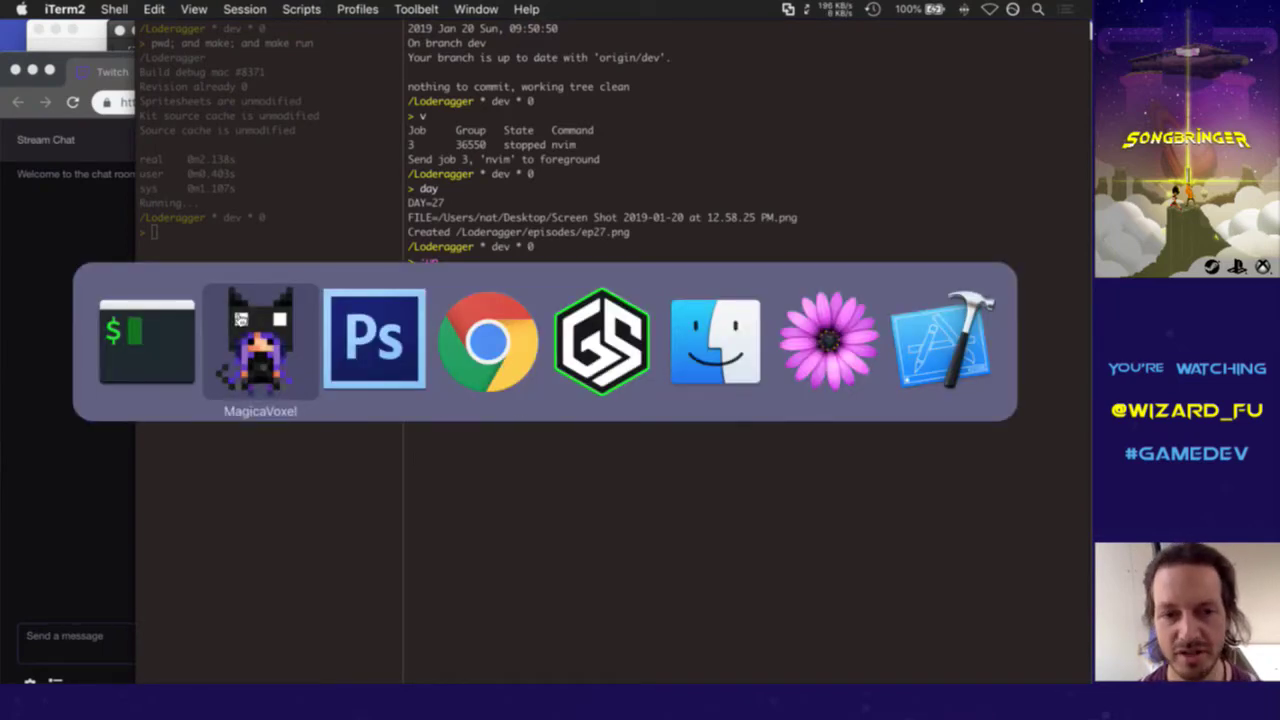
key("super+Tab")
left_click(133, 9)
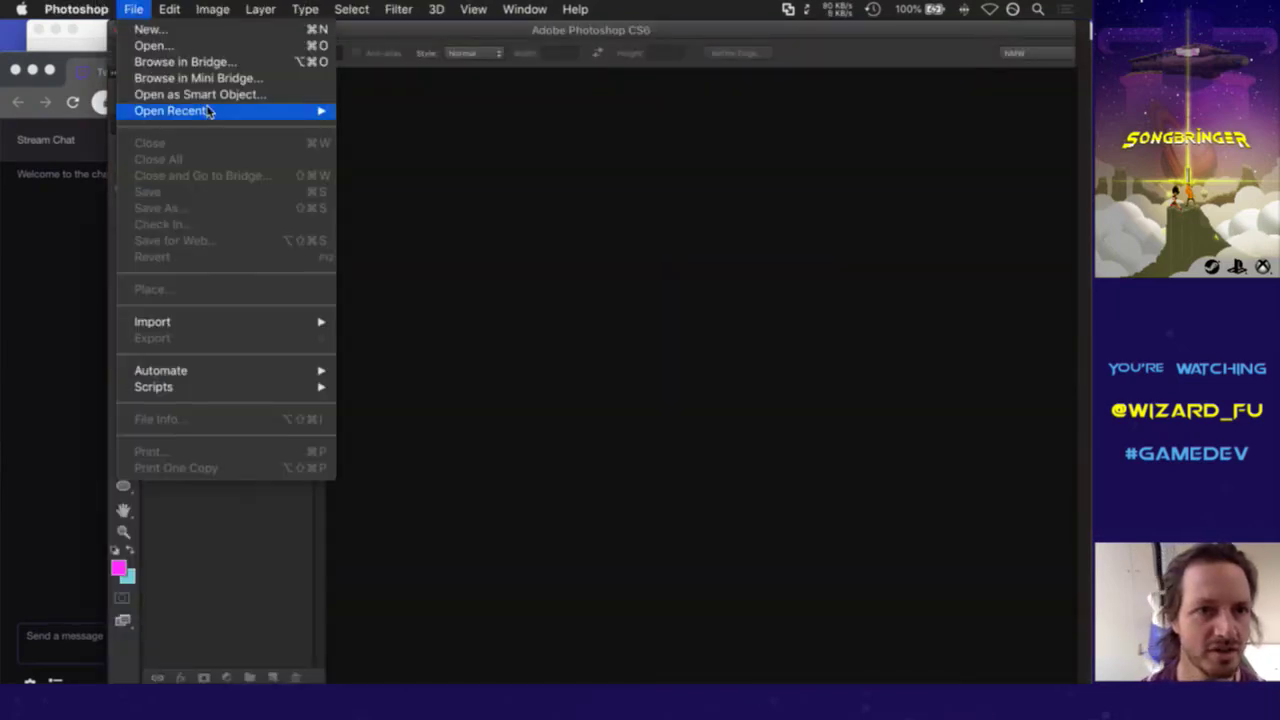
mouse_move(209, 111)
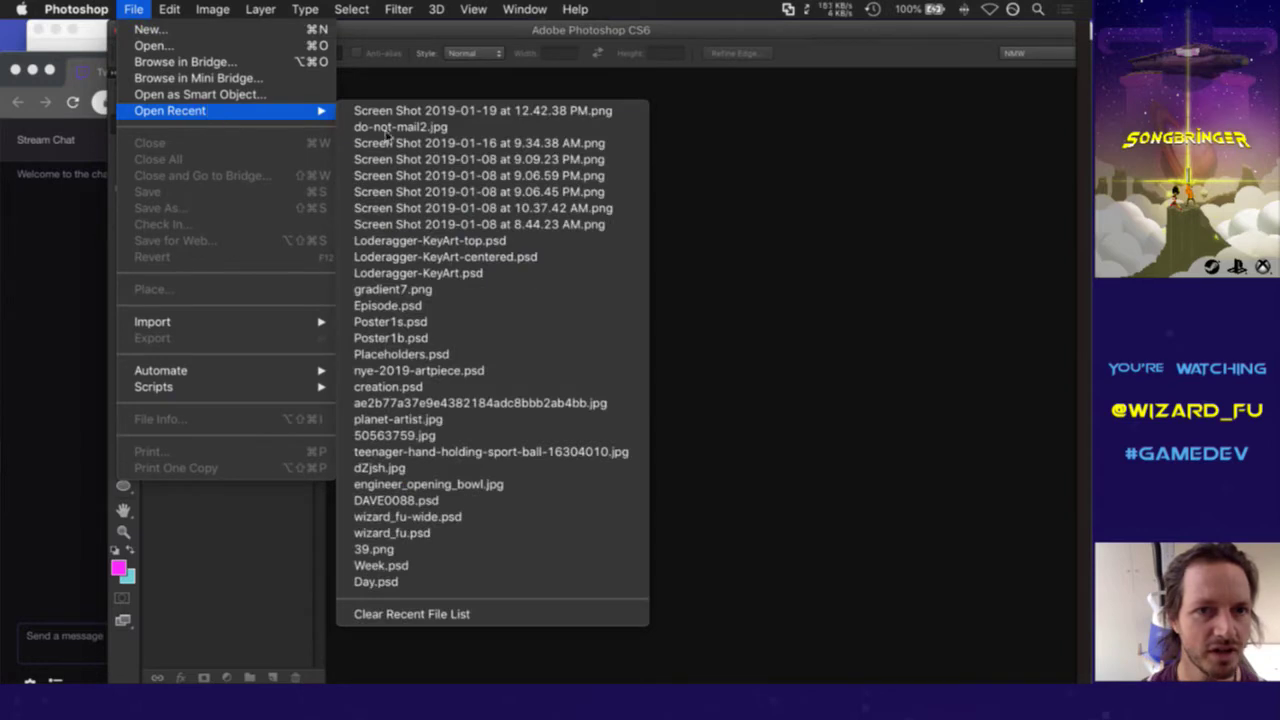
left_click(437, 359)
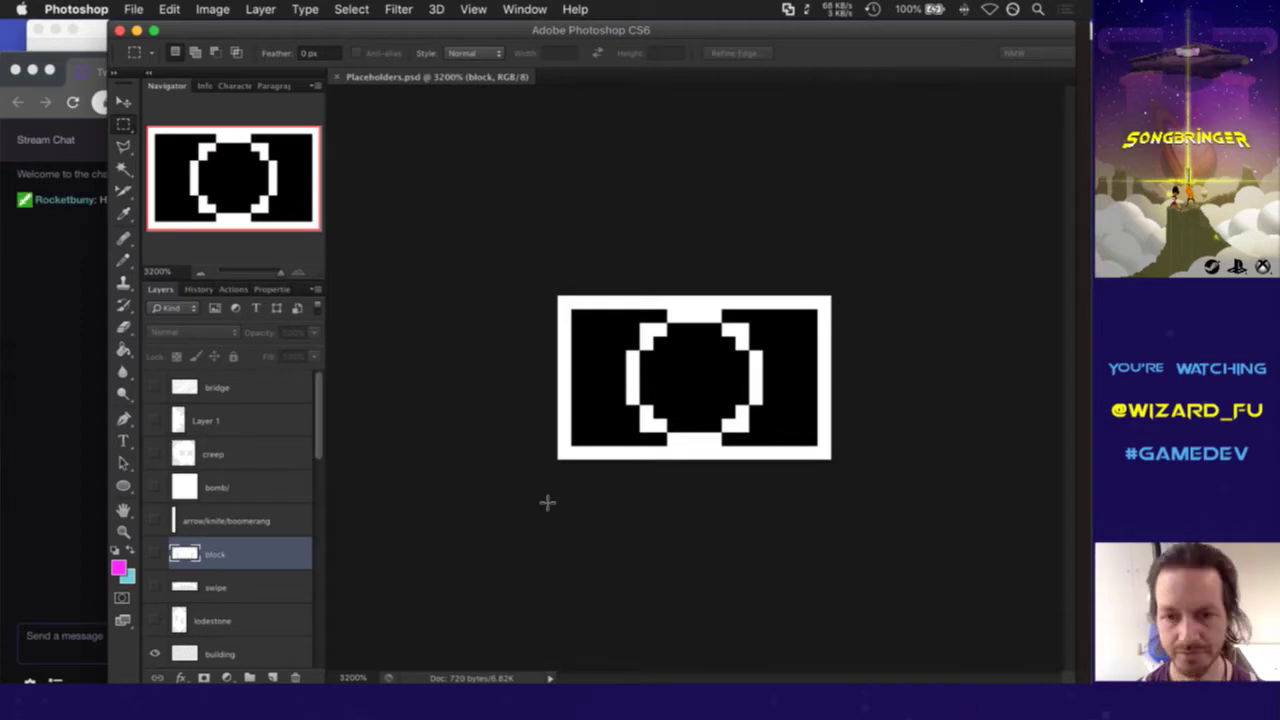
Show the animation timeline of the placeholder sprites and select frame 2
key("F10")
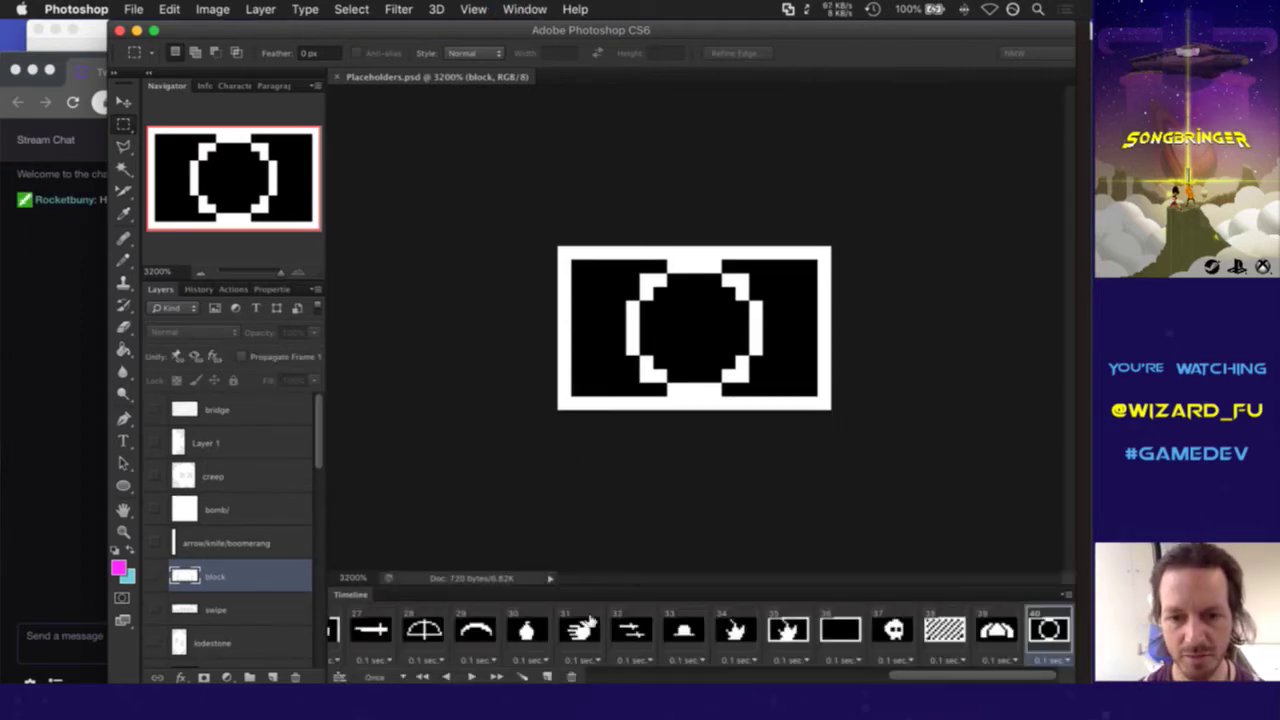
scroll(706, 618, "left", 15)
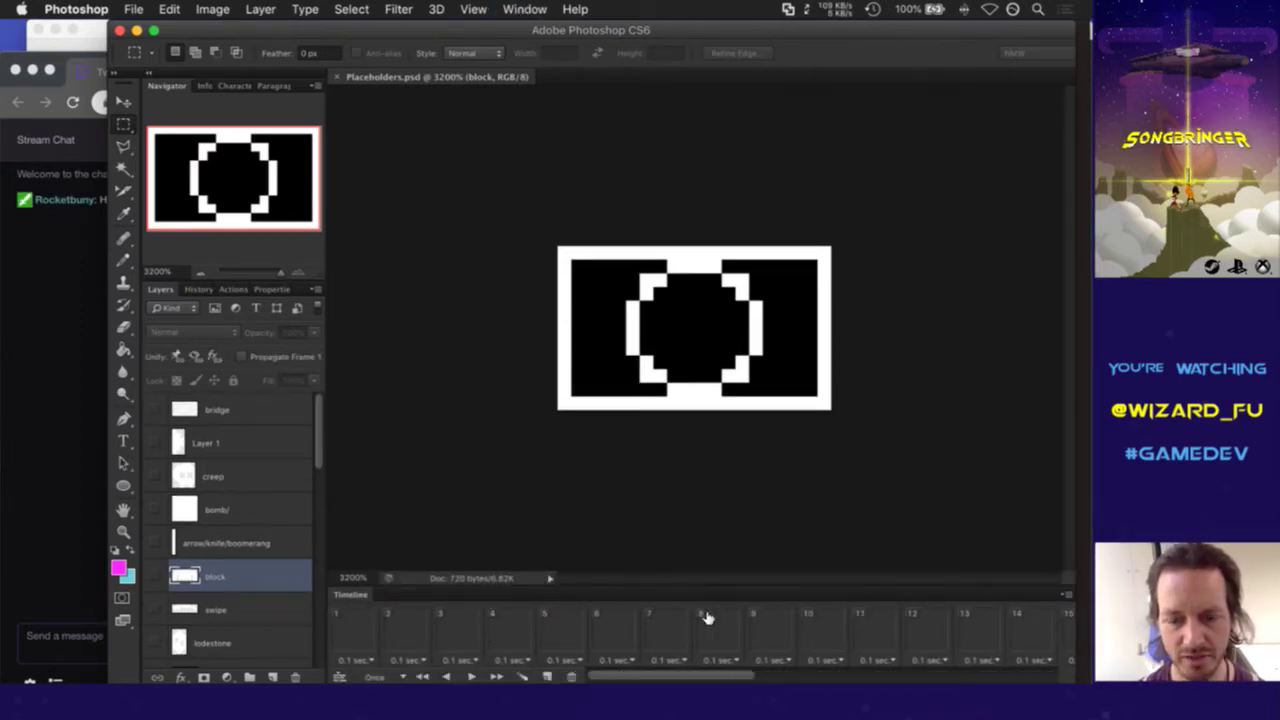
left_click(406, 624)
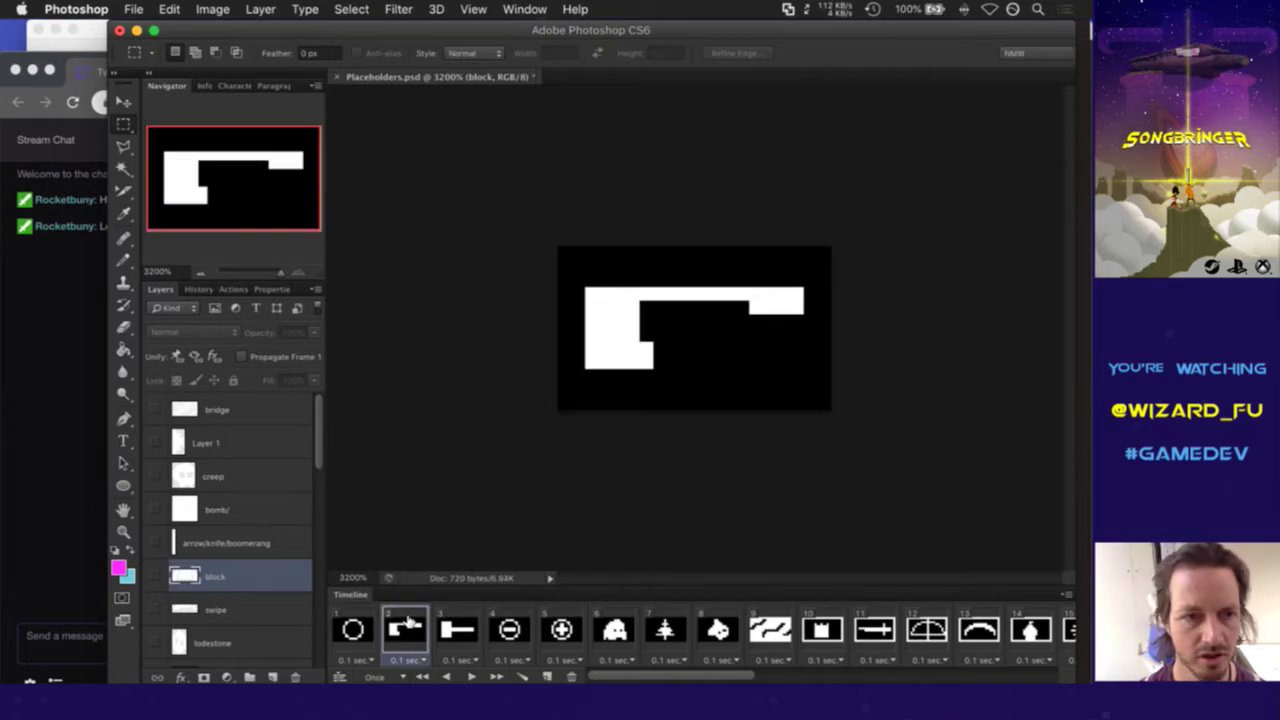
Post an emote in the Twitch stream chat in Chrome and return to Photoshop
left_click(64, 315)
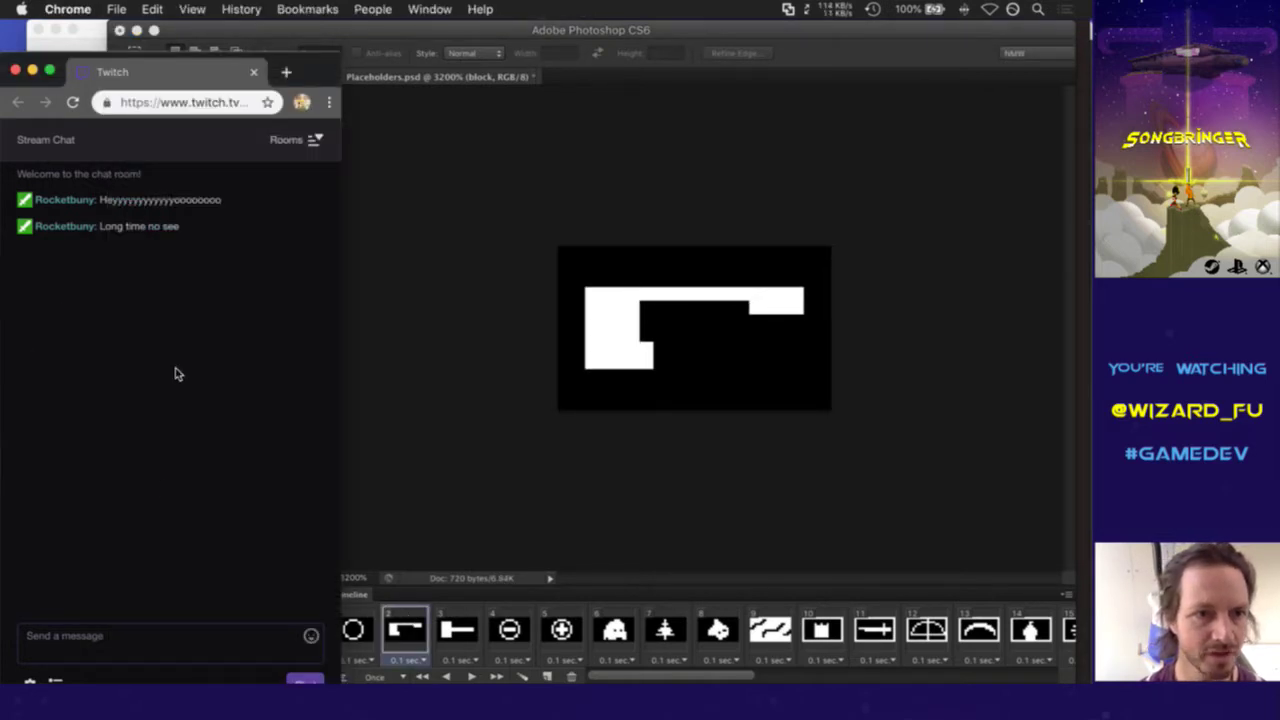
left_click(115, 655)
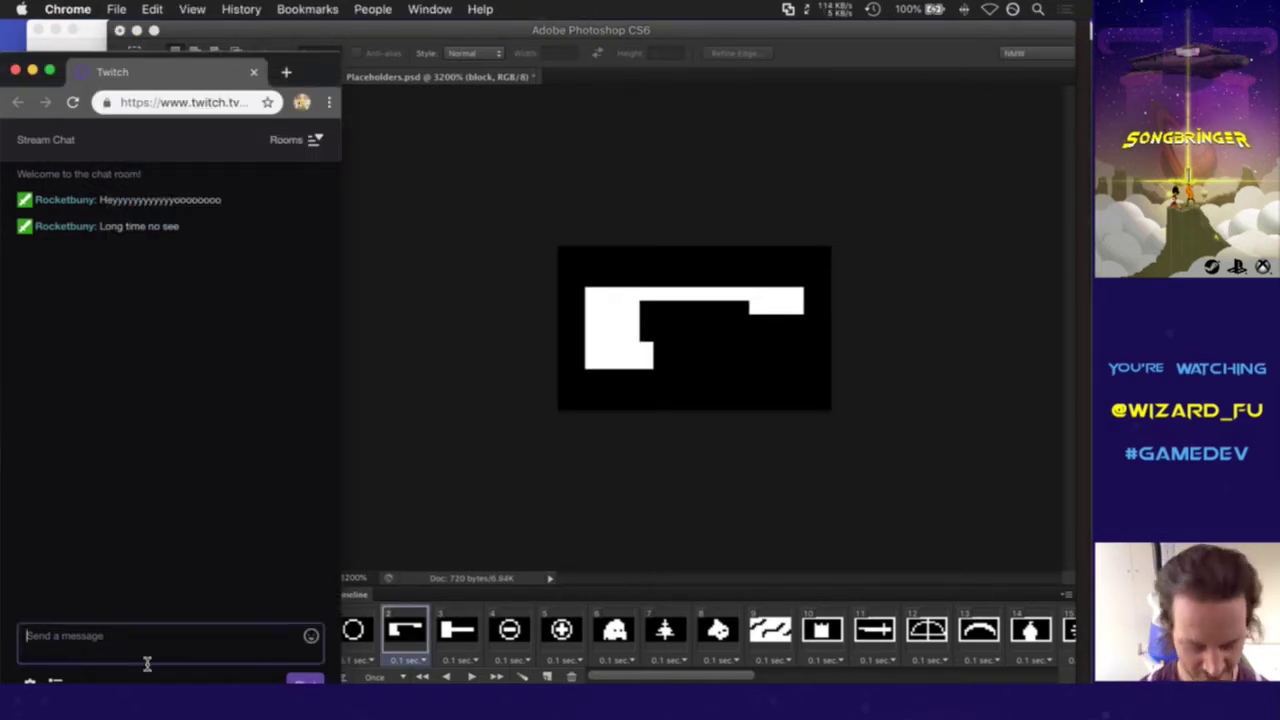
type("wand")
key("Return")
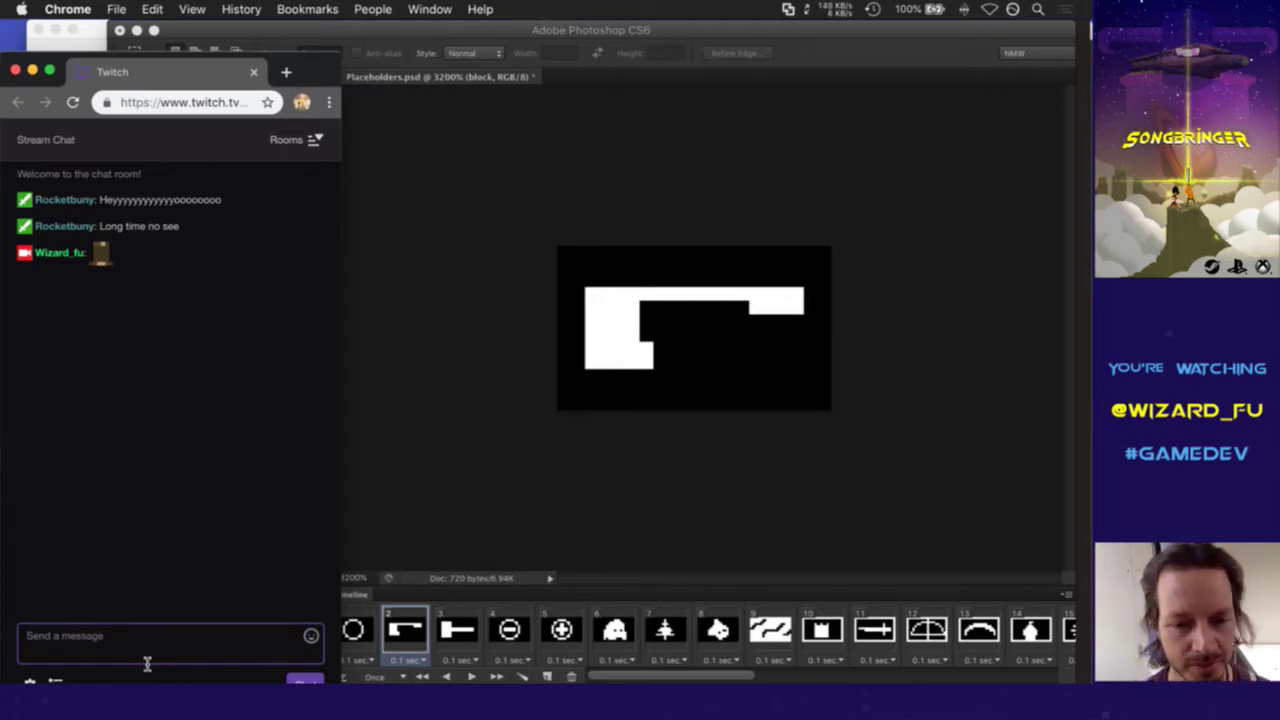
left_click(446, 428)
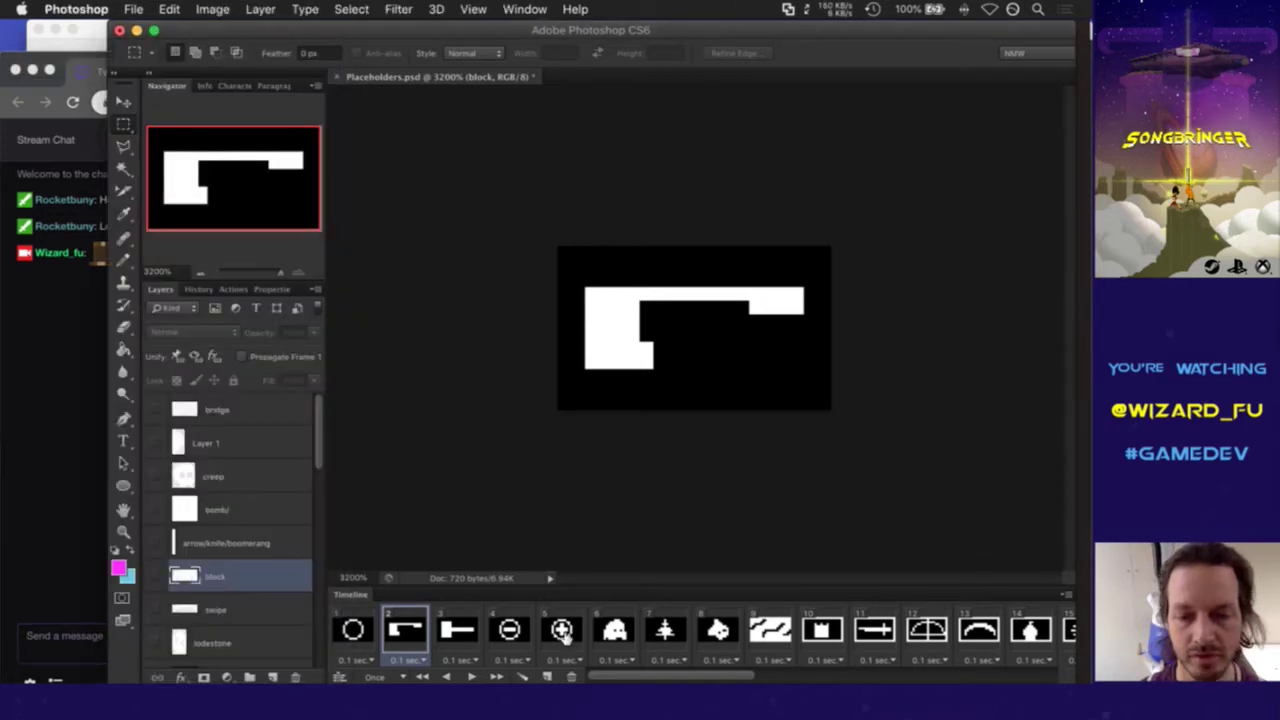
Examine the placeholder icons in frames 3 and 5 and across the whole timeline up to frame 40
left_click(459, 632)
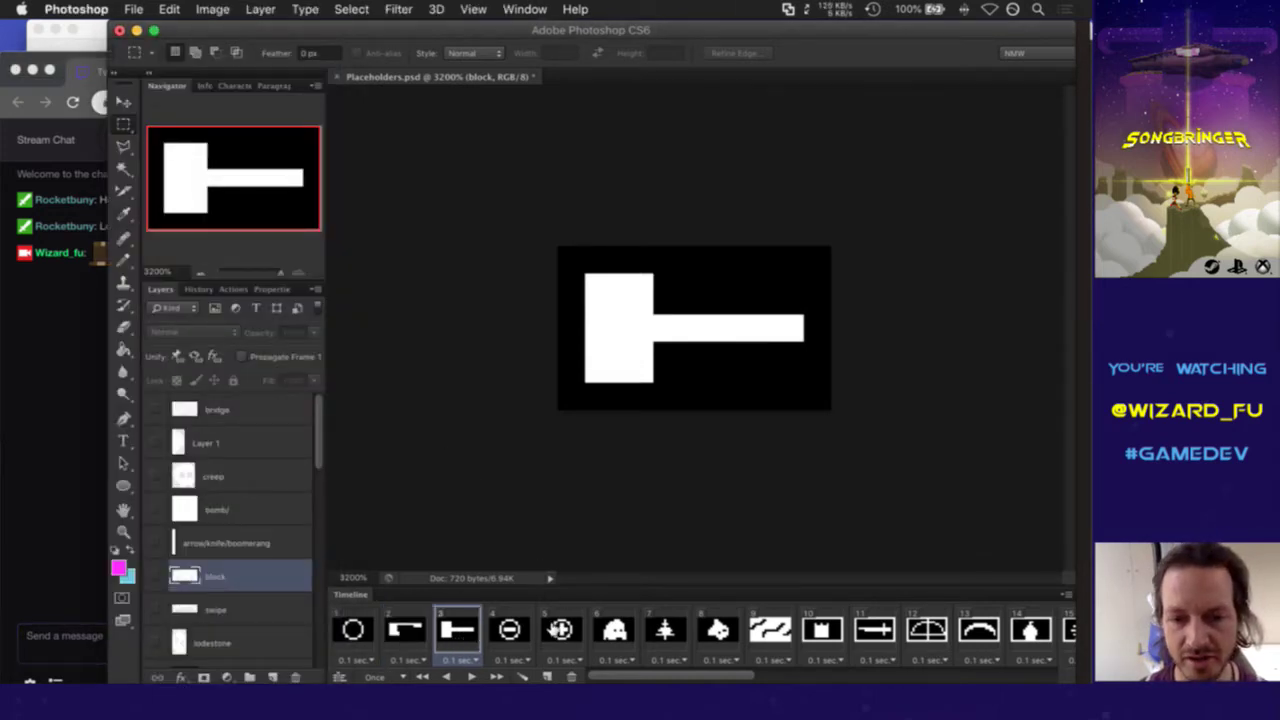
left_click(555, 630)
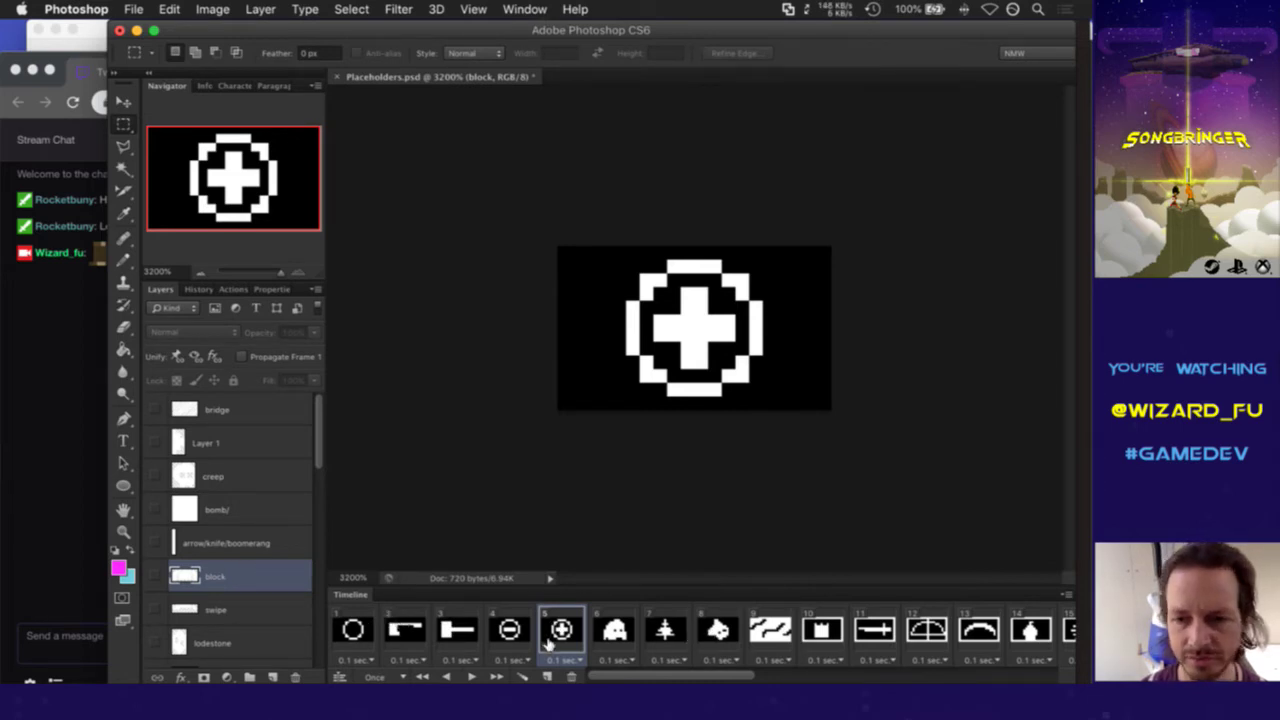
scroll(548, 645, "right", 3)
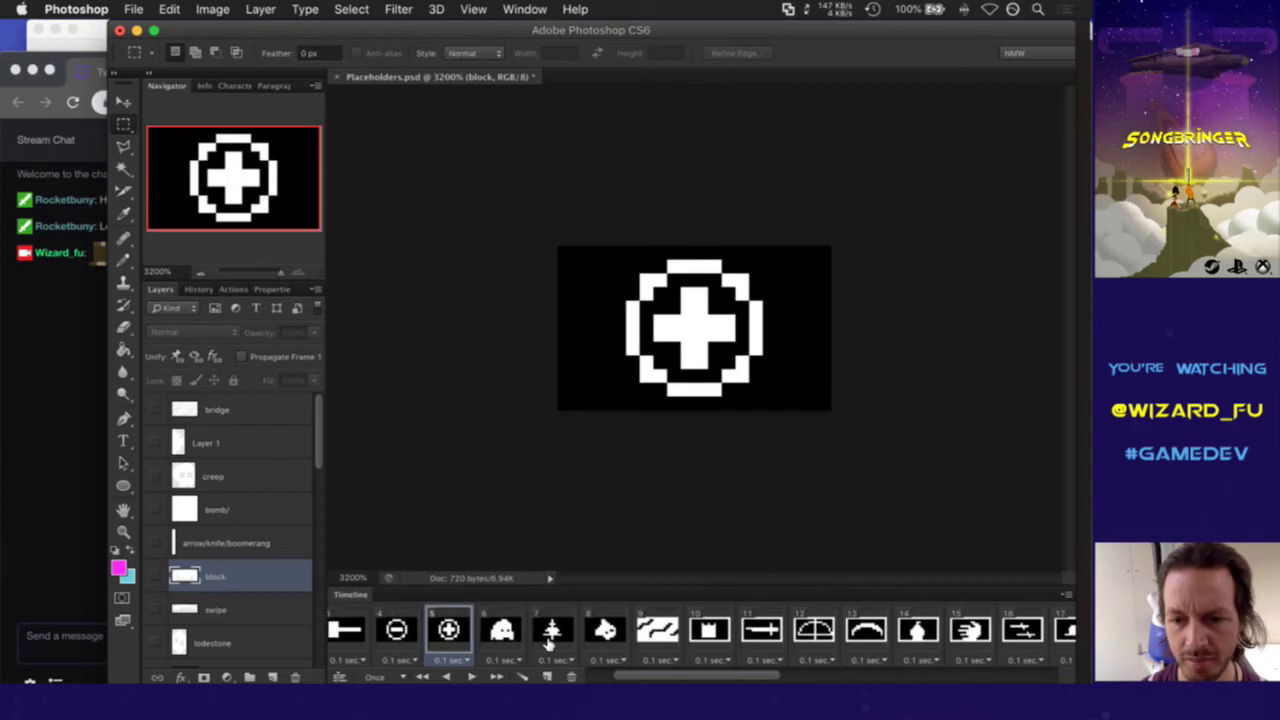
scroll(548, 645, "right", 1)
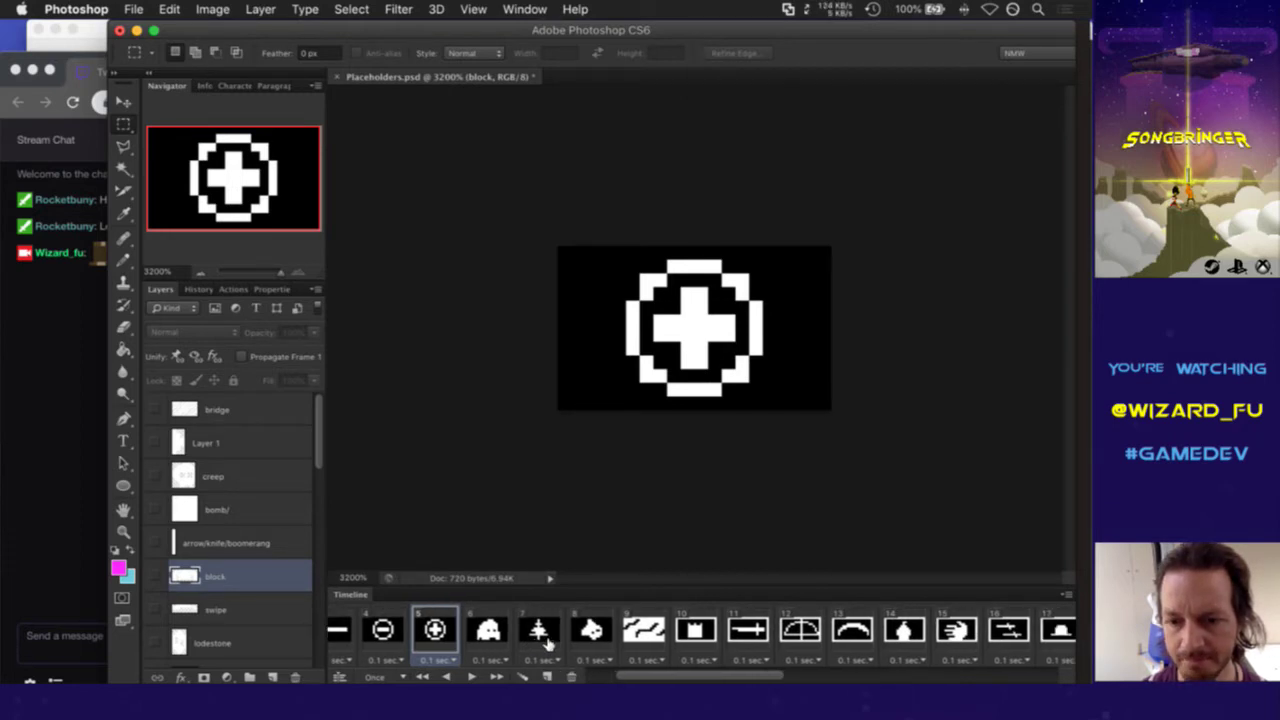
scroll(548, 645, "right", 10)
scroll(548, 645, "right", 7)
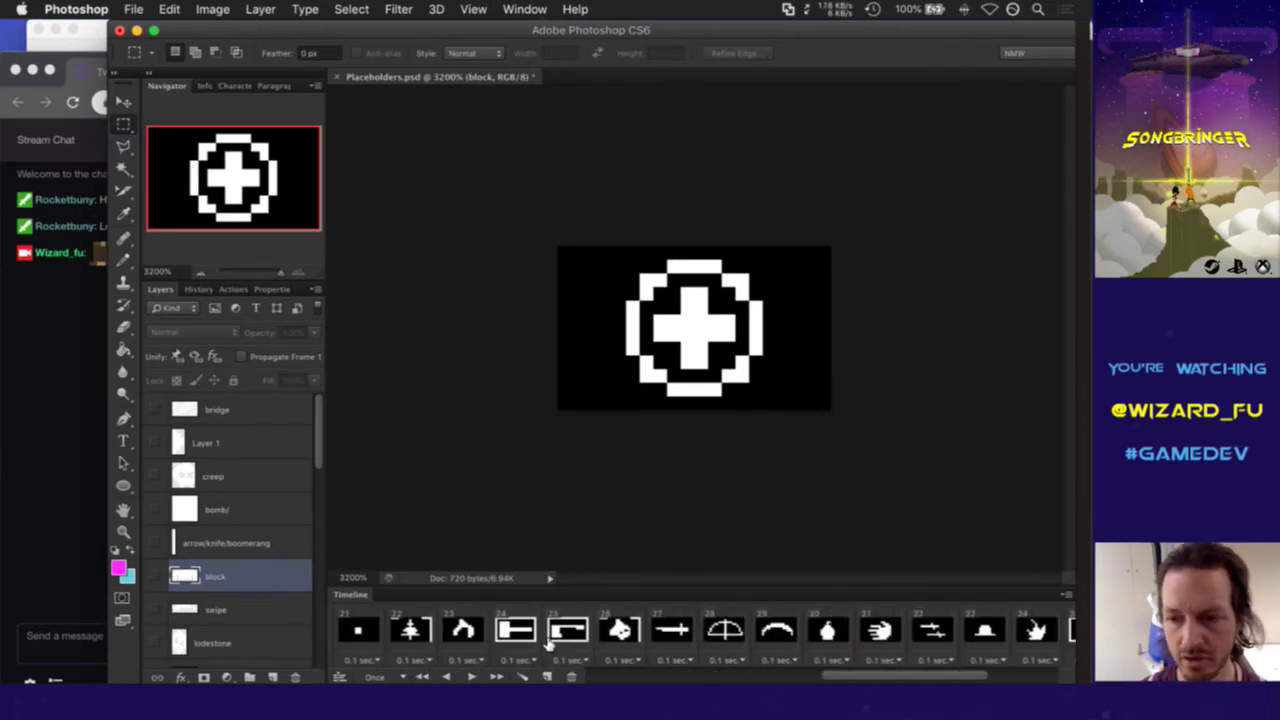
scroll(548, 645, "right", 6)
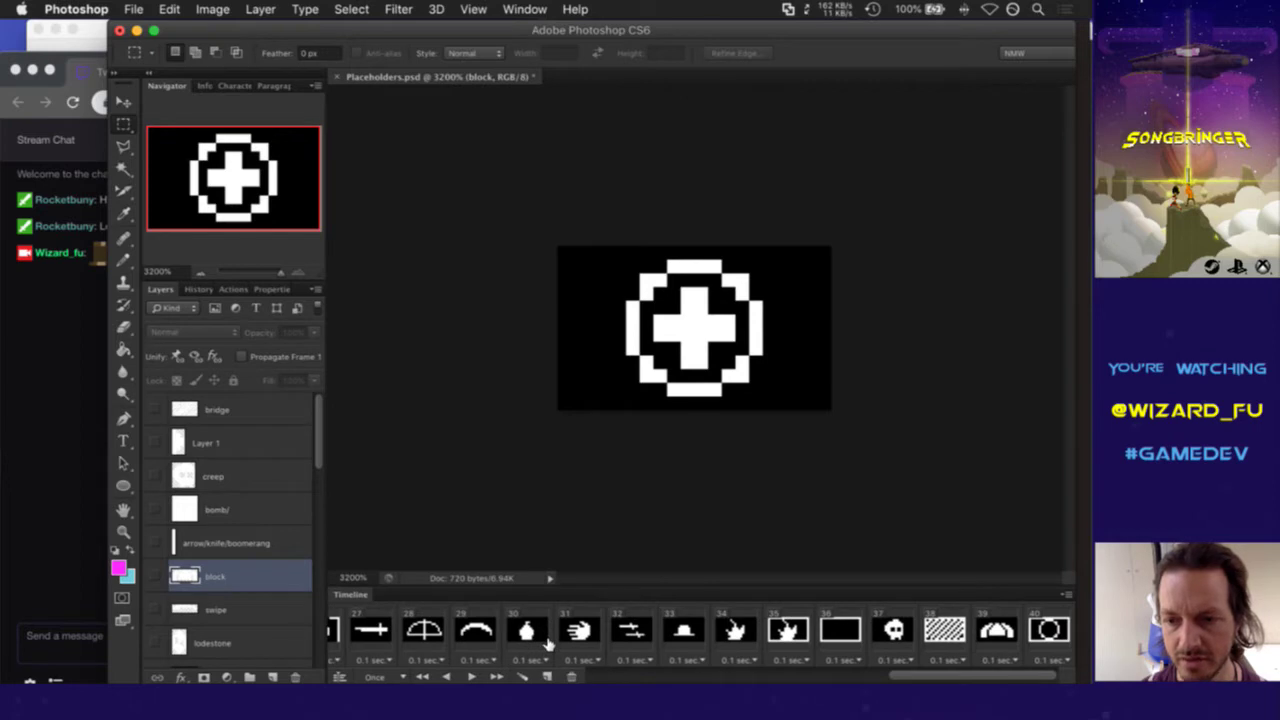
scroll(548, 645, "left", 20)
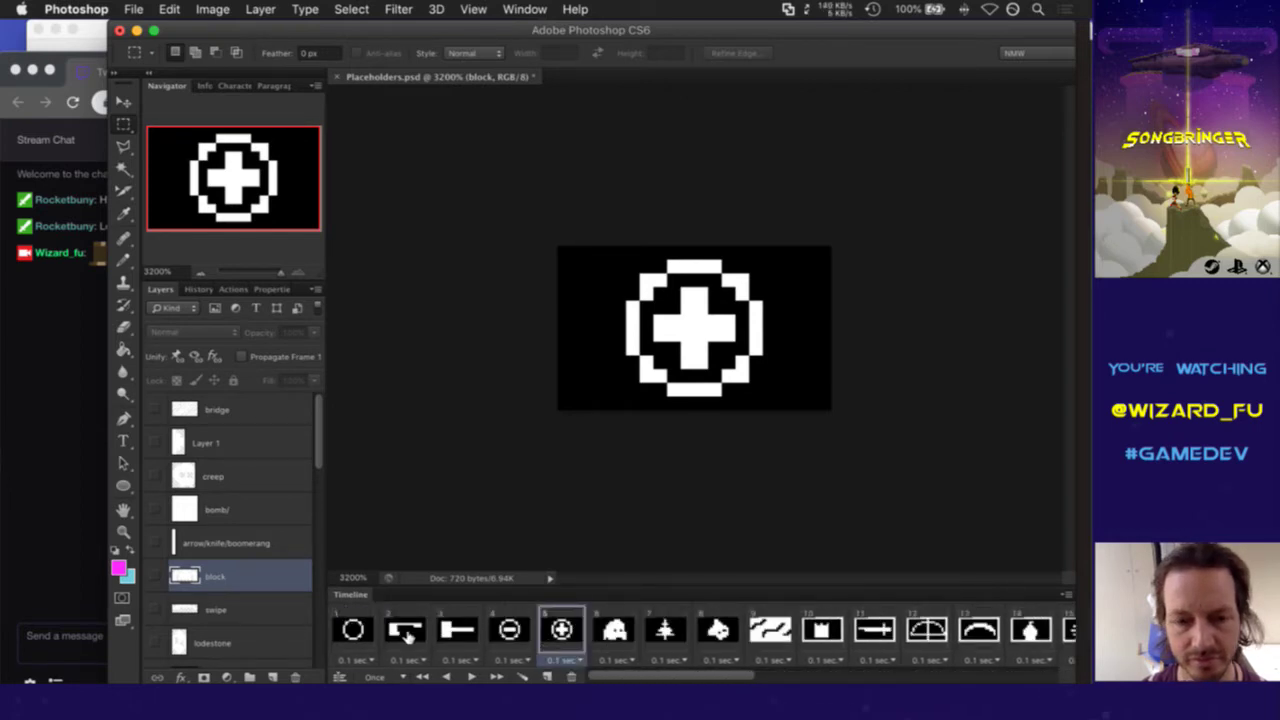
View the placeholder icons in frames 1, 2 and 3 one after another
left_click(355, 632)
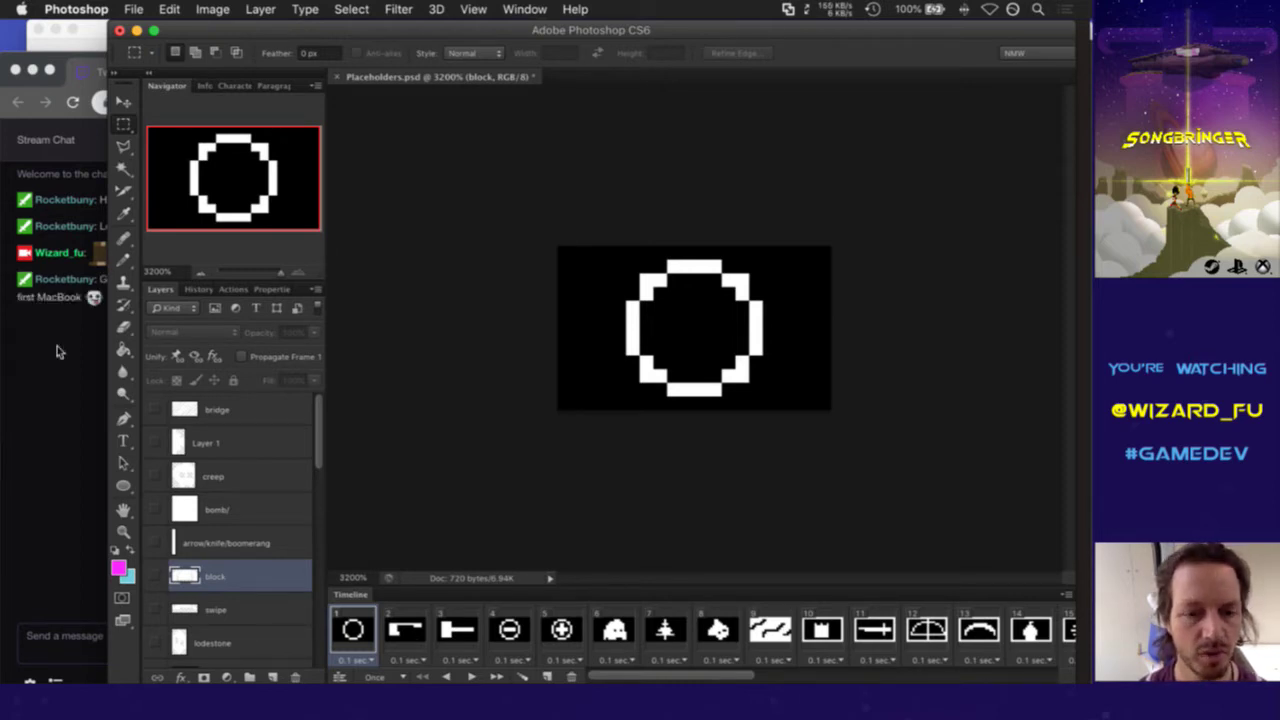
left_click(401, 632)
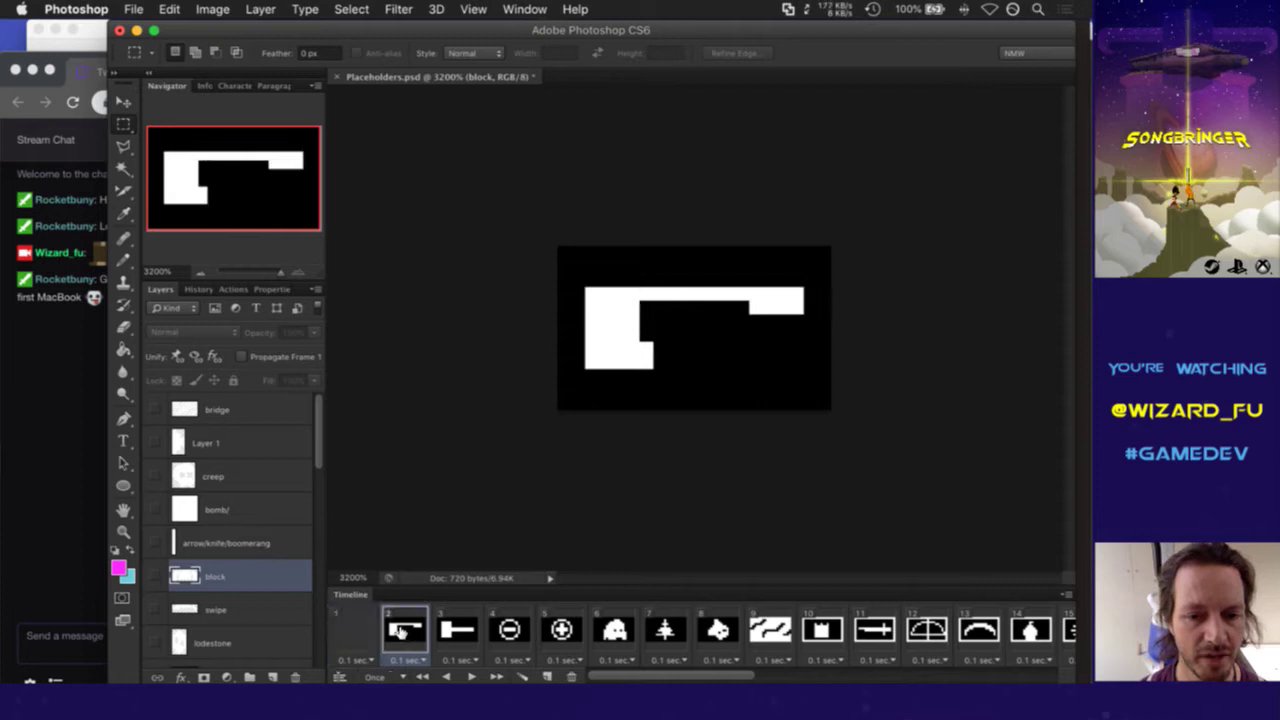
left_click(477, 630)
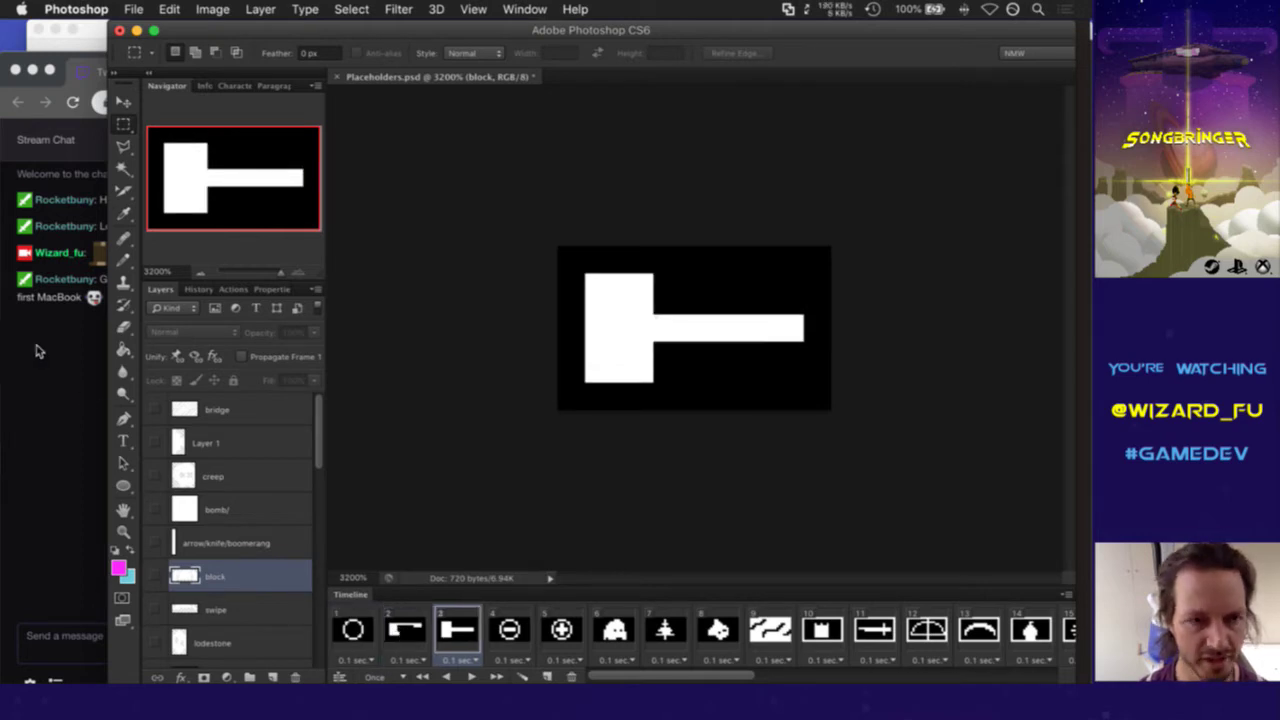
Read the new messages in the Twitch chat and return to frame 2 of the placeholders in Photoshop
left_click(55, 356)
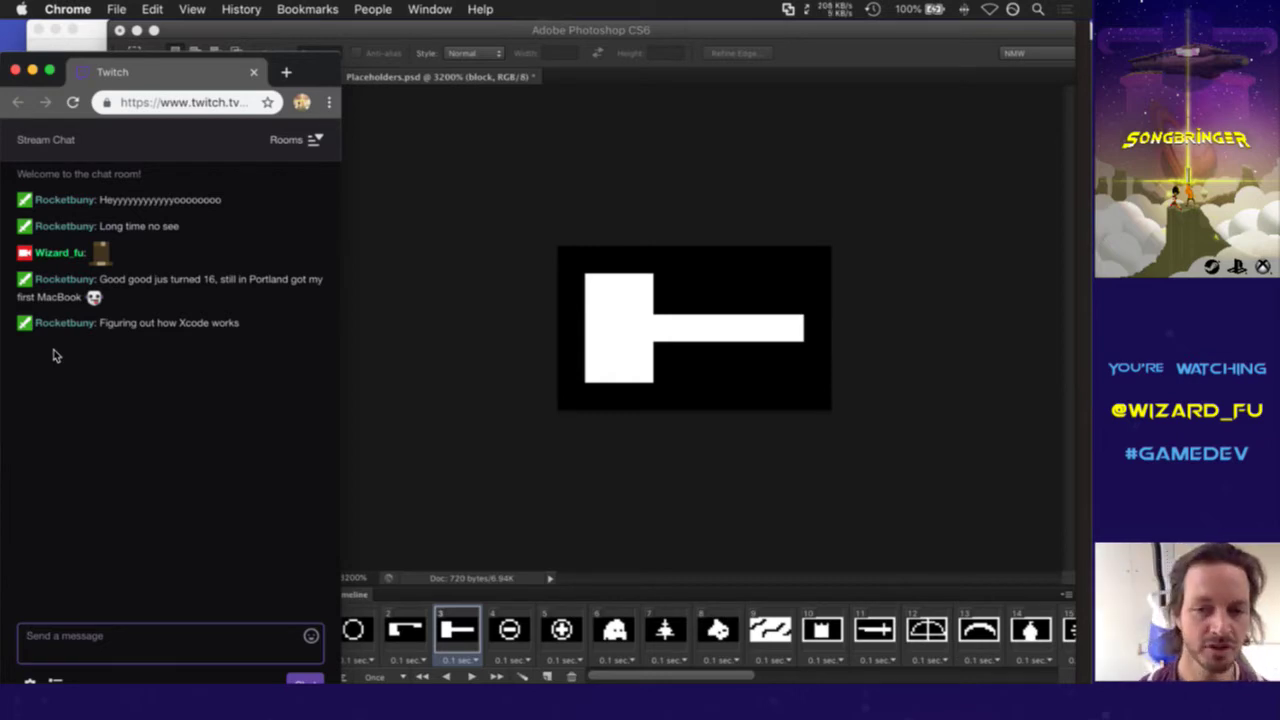
left_click(490, 438)
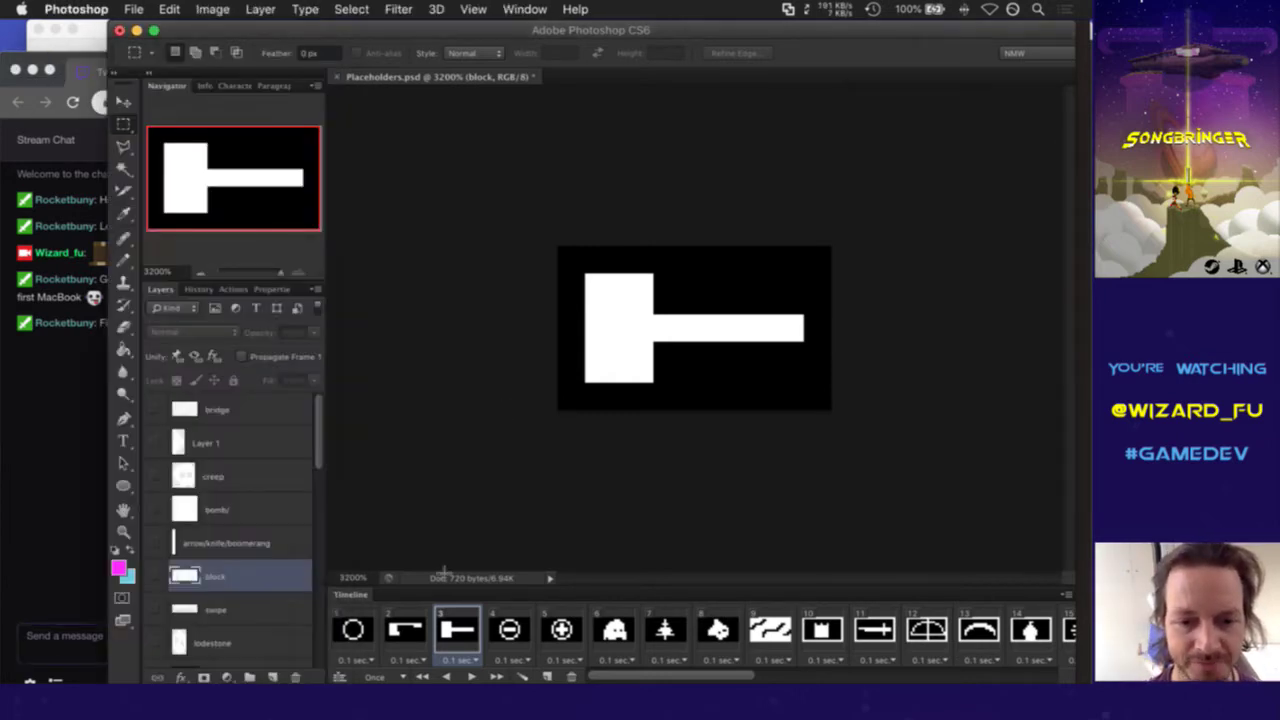
left_click(428, 614)
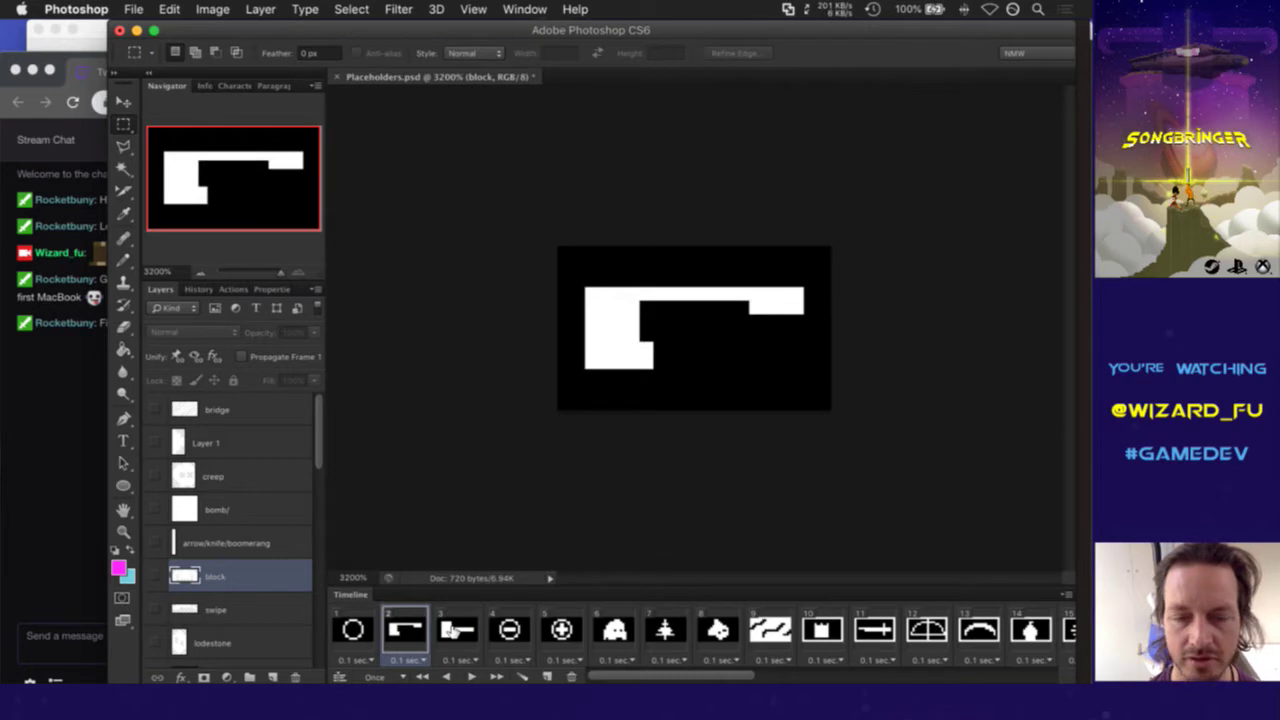
Switch to iTerm2, run v to resume the stopped nvim session, and move to line 362 of Voxel.cpp
key("super+Tab")
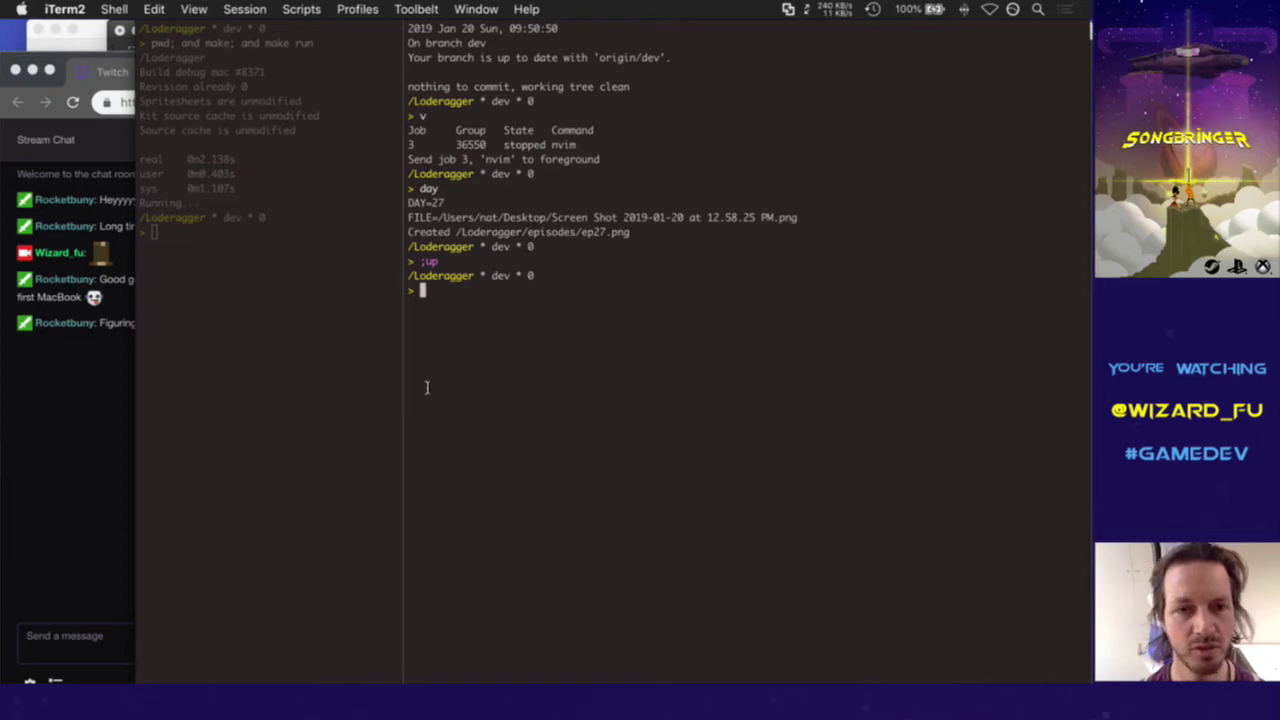
type("v")
key("Return")
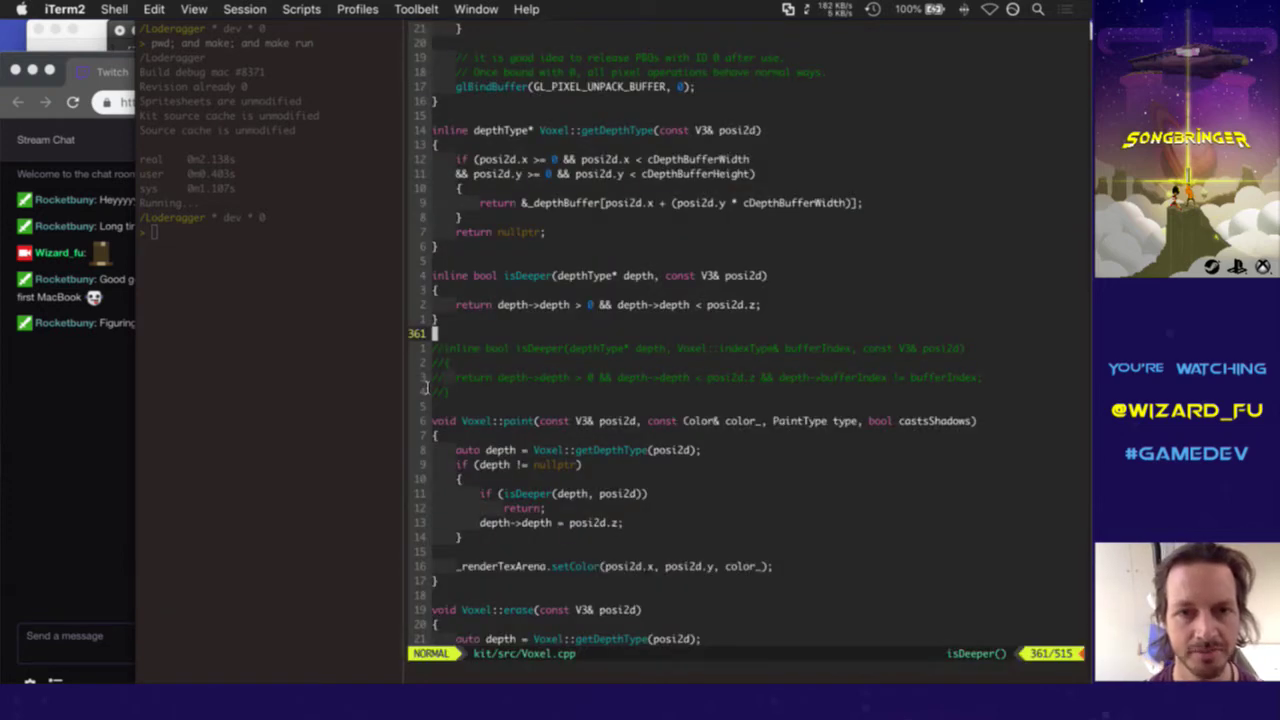
key("j")
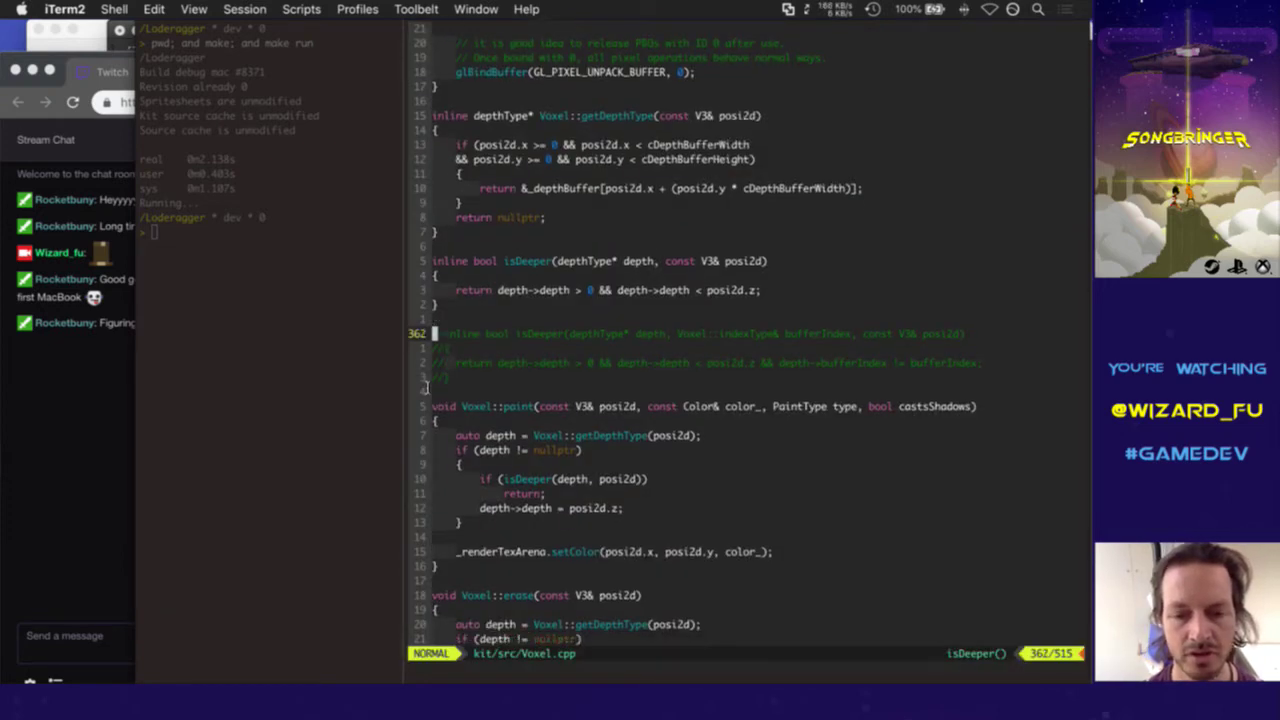
Switch to MagicaVoxel to view the MaleIdleA0 character model
key("super+Tab")
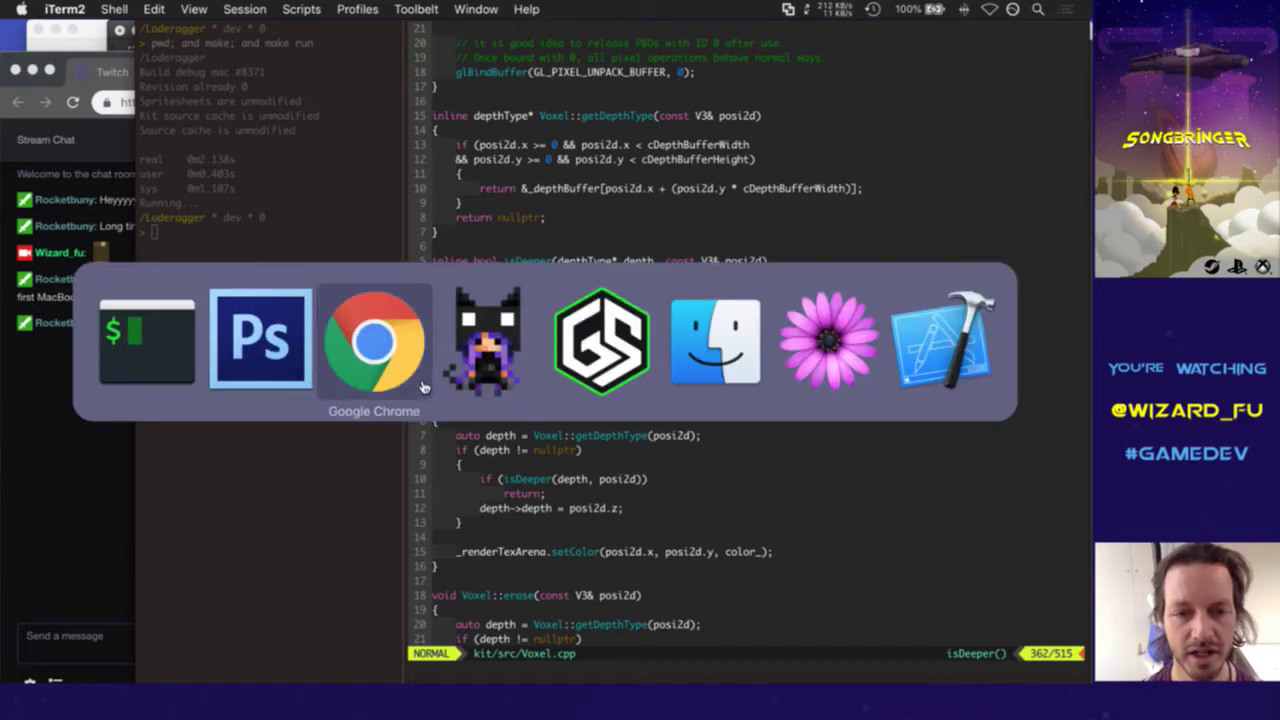
left_click(540, 350)
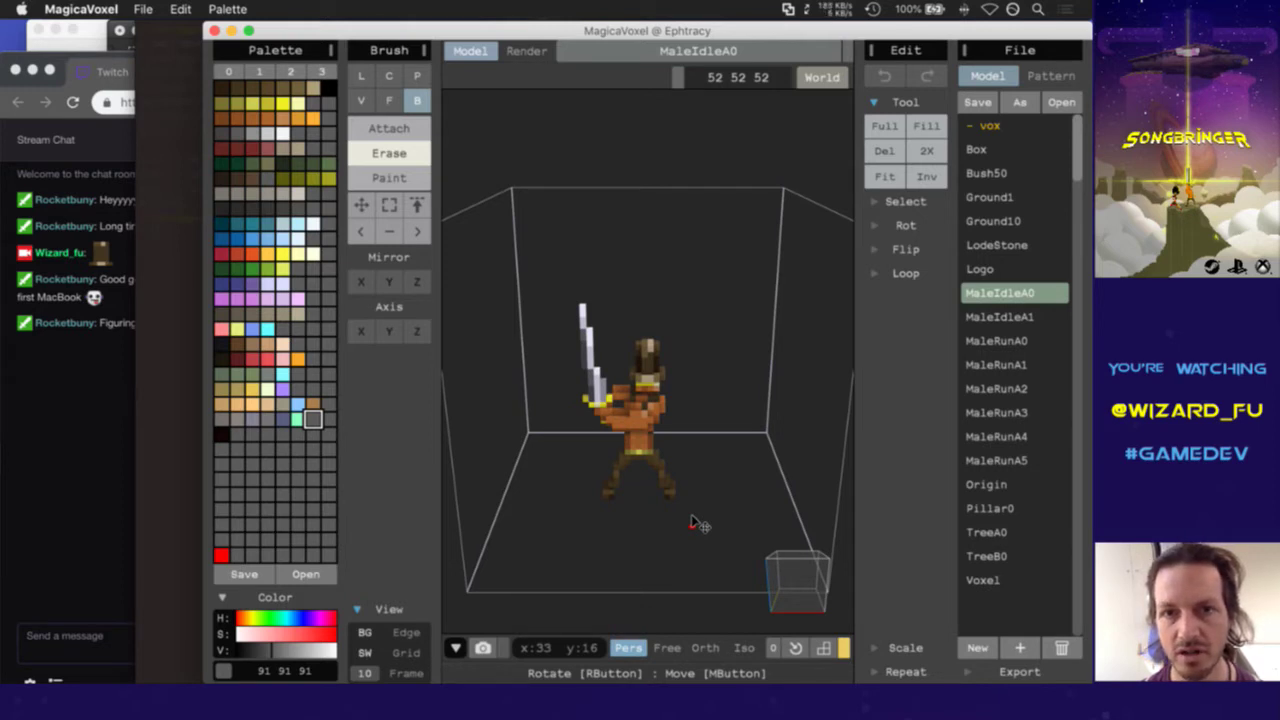
left_click(143, 9)
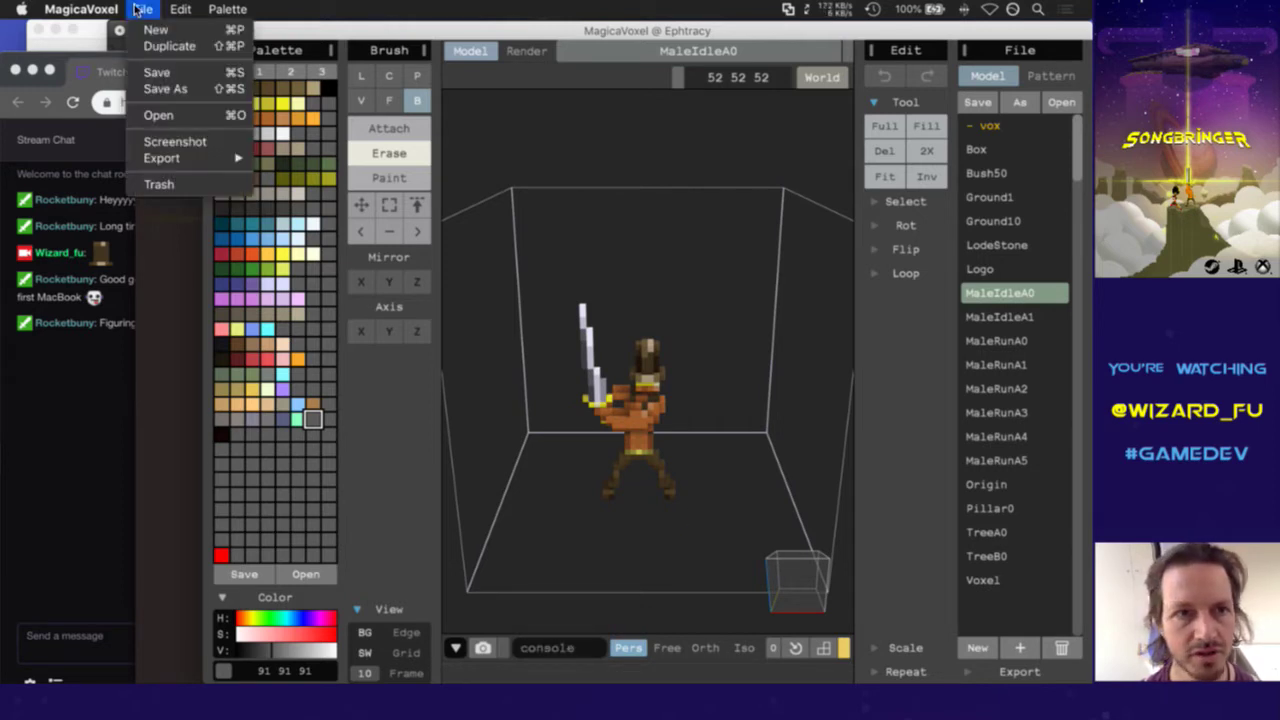
left_click(150, 30)
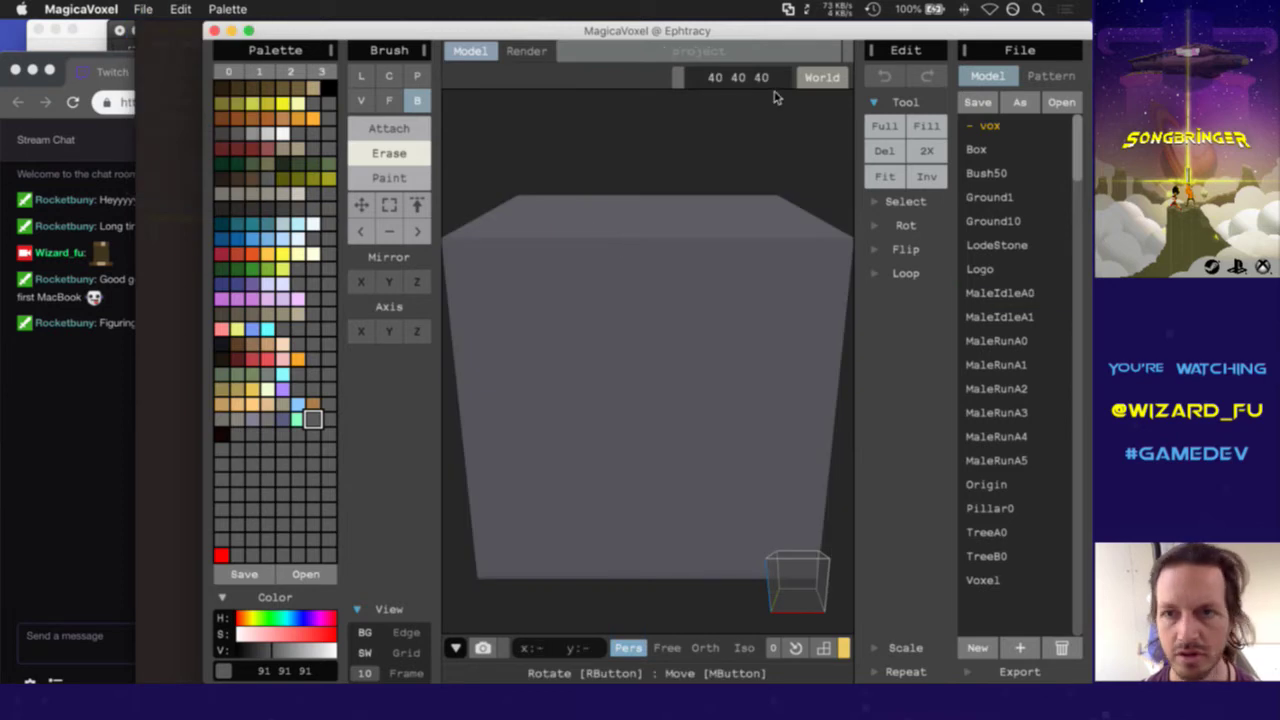
left_click_drag(762, 80, 706, 75)
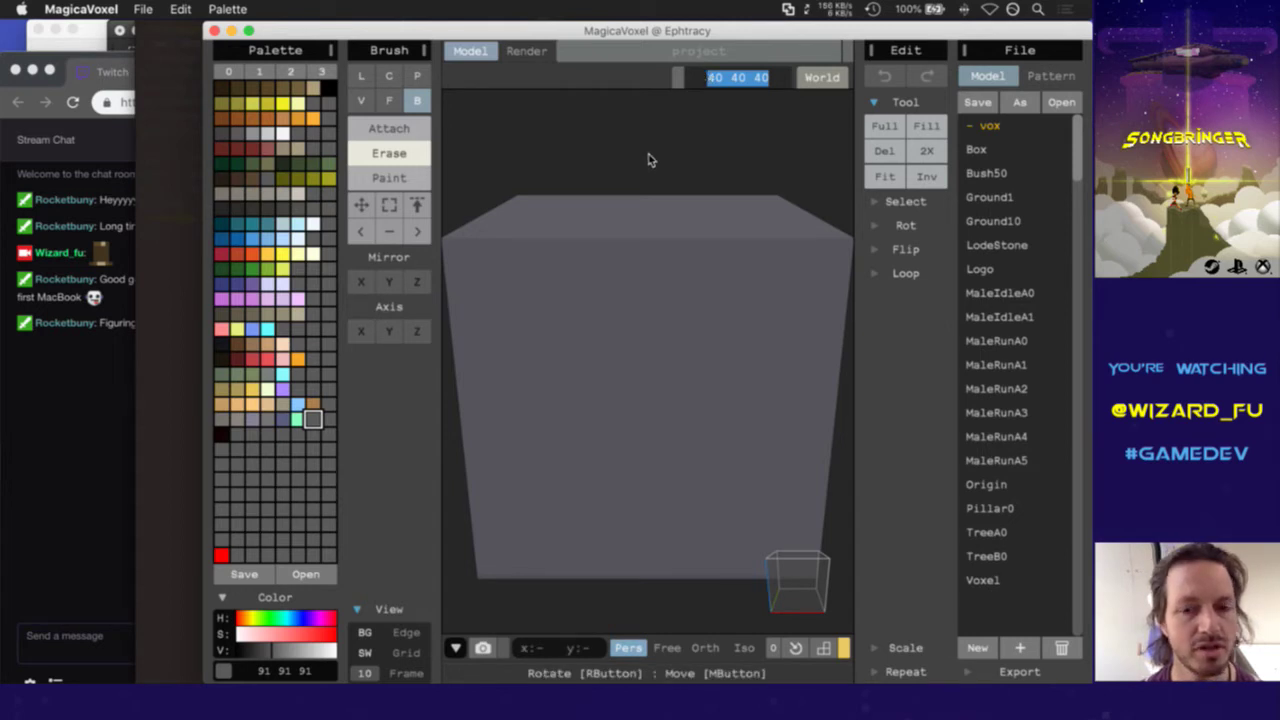
Reopen the MaleIdleA0 model and fit its volume to the character to check the dimensions
left_click(1050, 293)
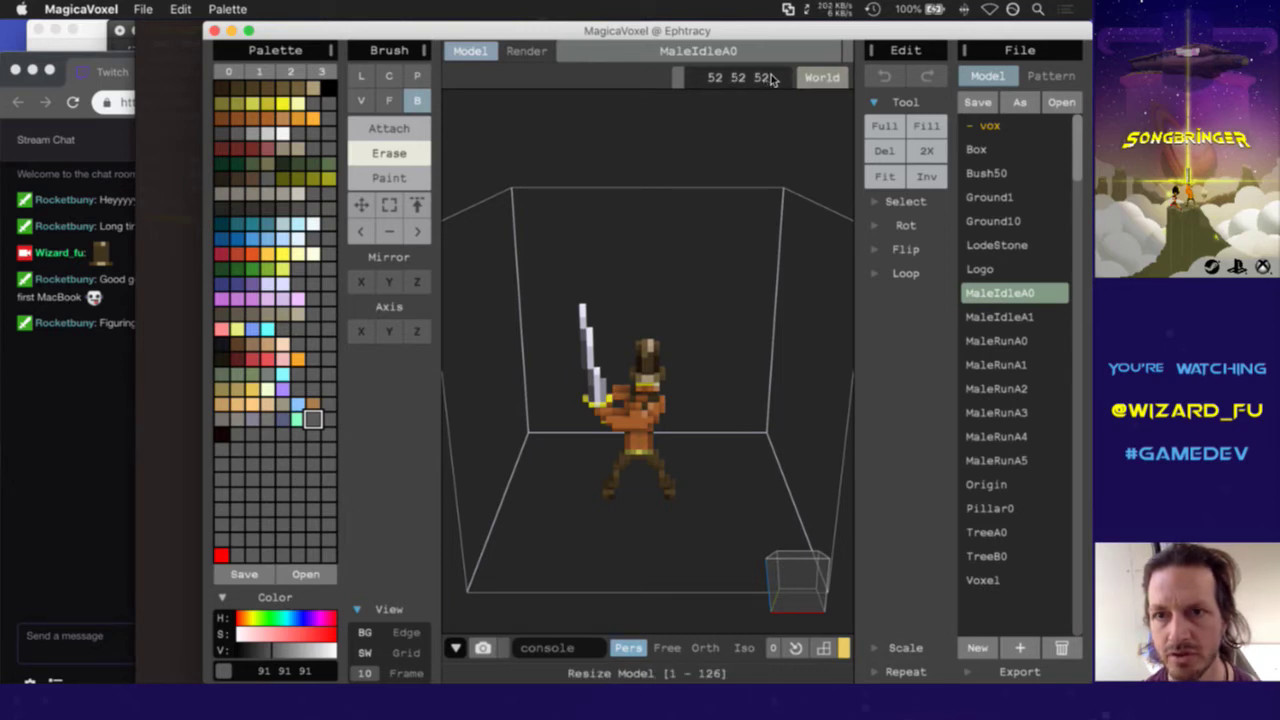
left_click(886, 180)
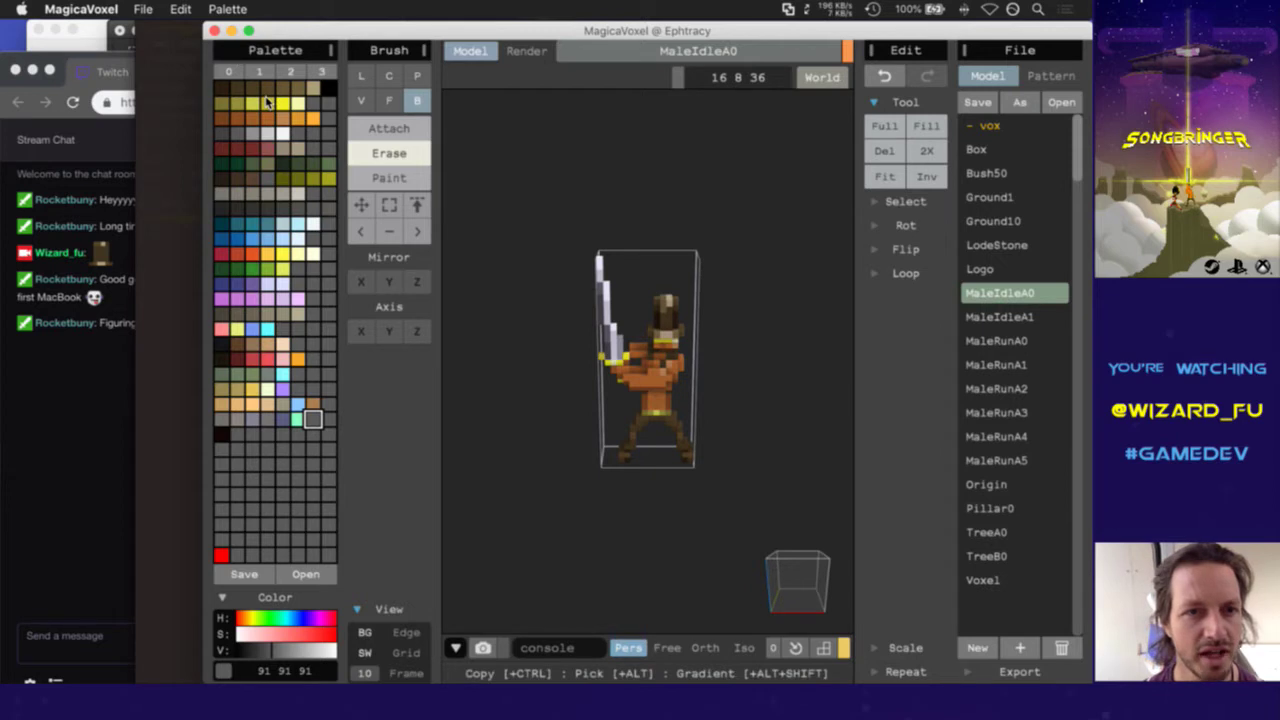
Create a new model without saving the changes to MaleIdleA0, and set its size to 16 16 1
left_click(143, 9)
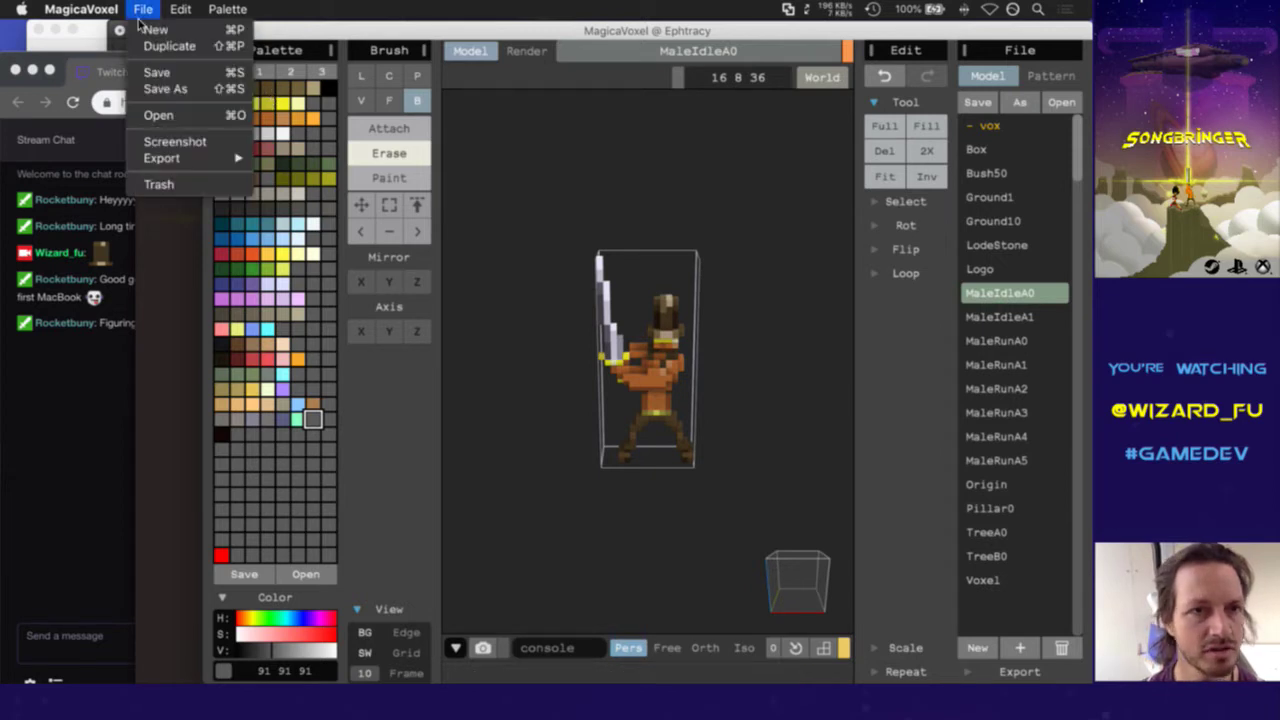
left_click(494, 118)
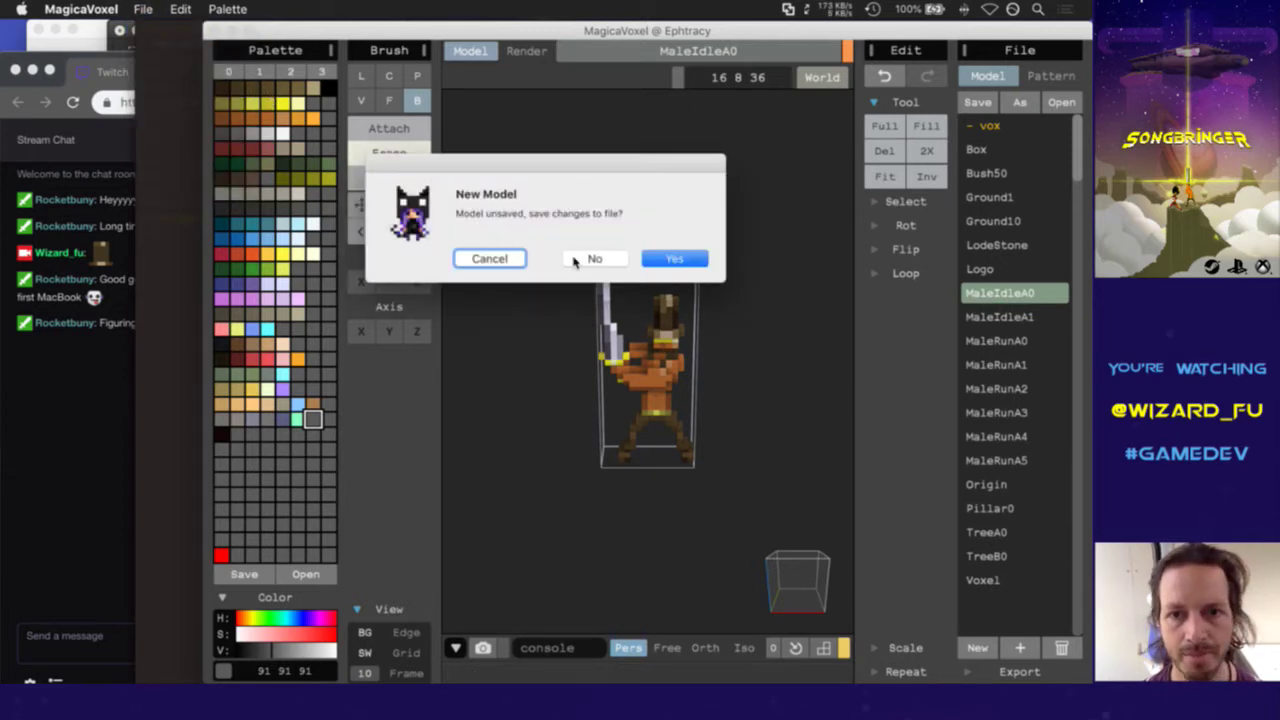
left_click(578, 260)
left_click(766, 77)
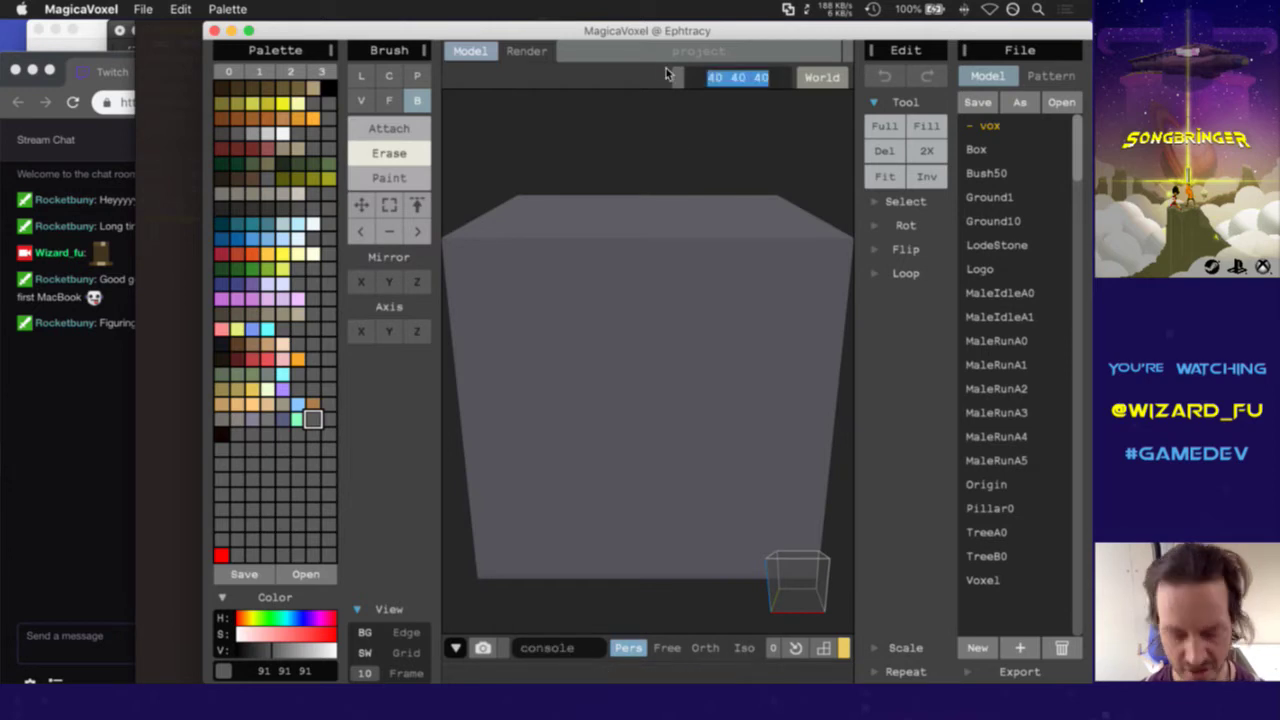
type("16 16 1")
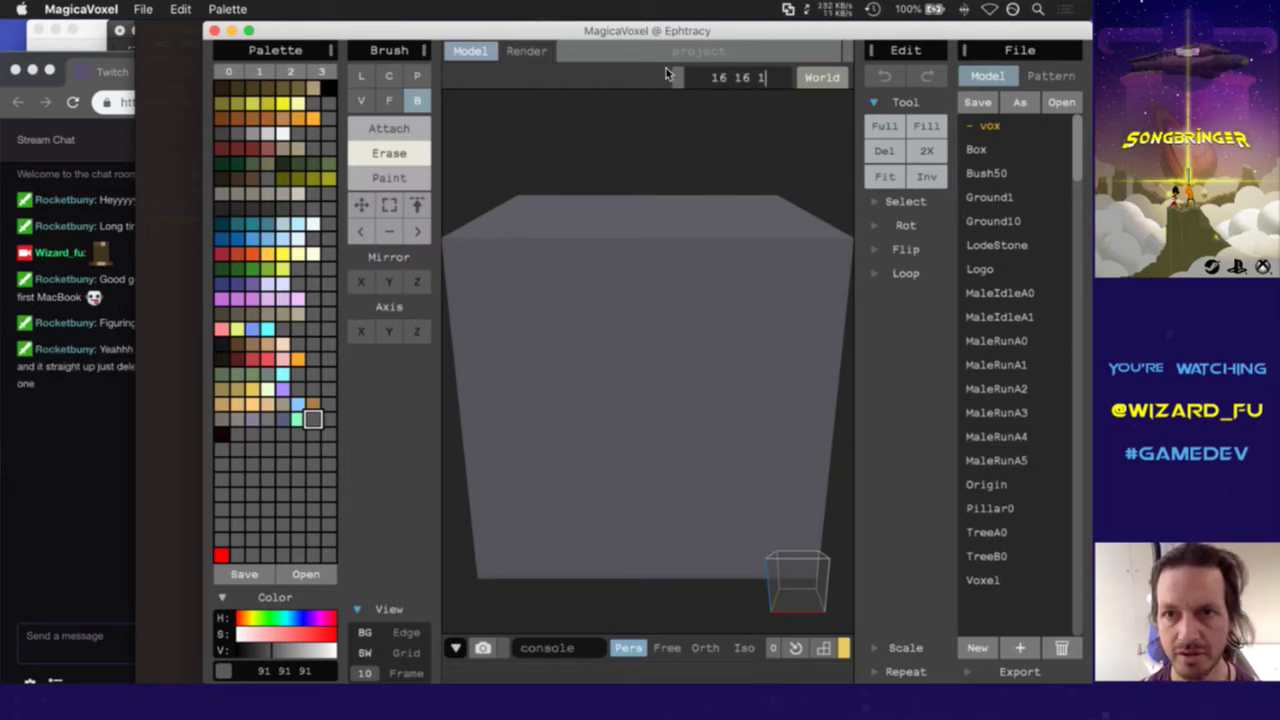
key("Return")
Read the Twitch chat, return to MagicaVoxel and erase all voxels of the flat slab with the Face brush
left_click(88, 445)
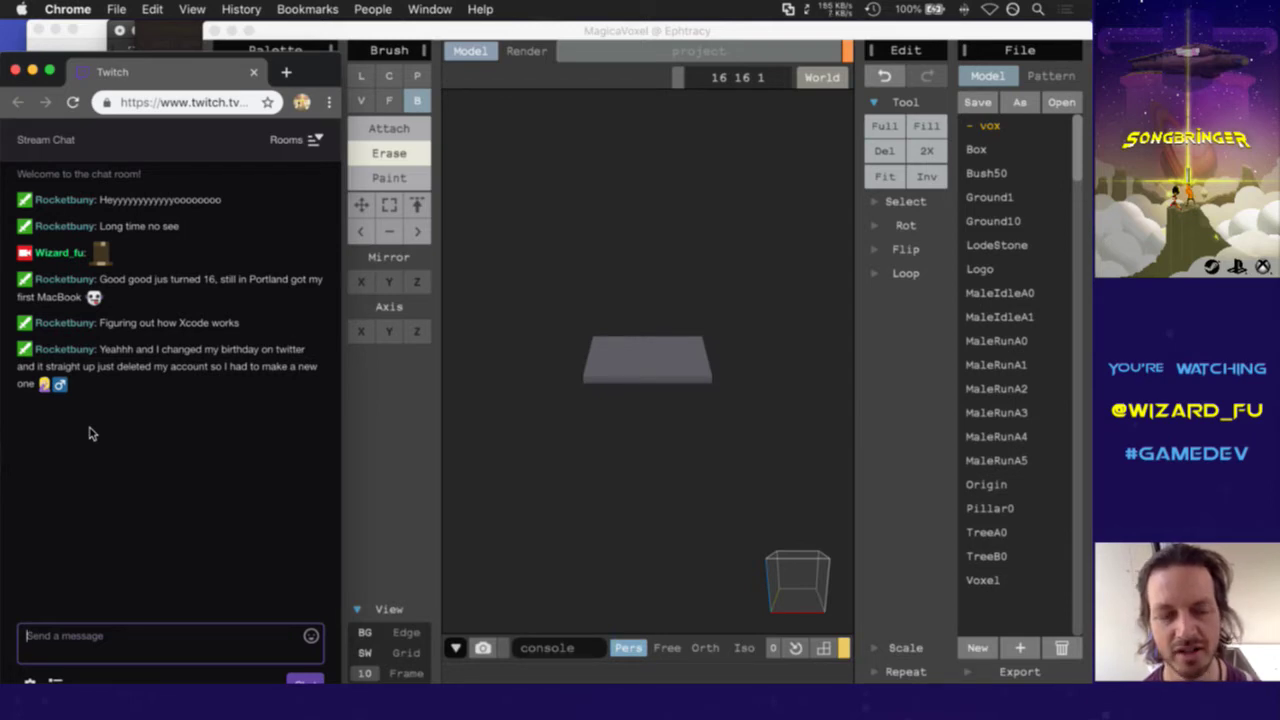
left_click(575, 37)
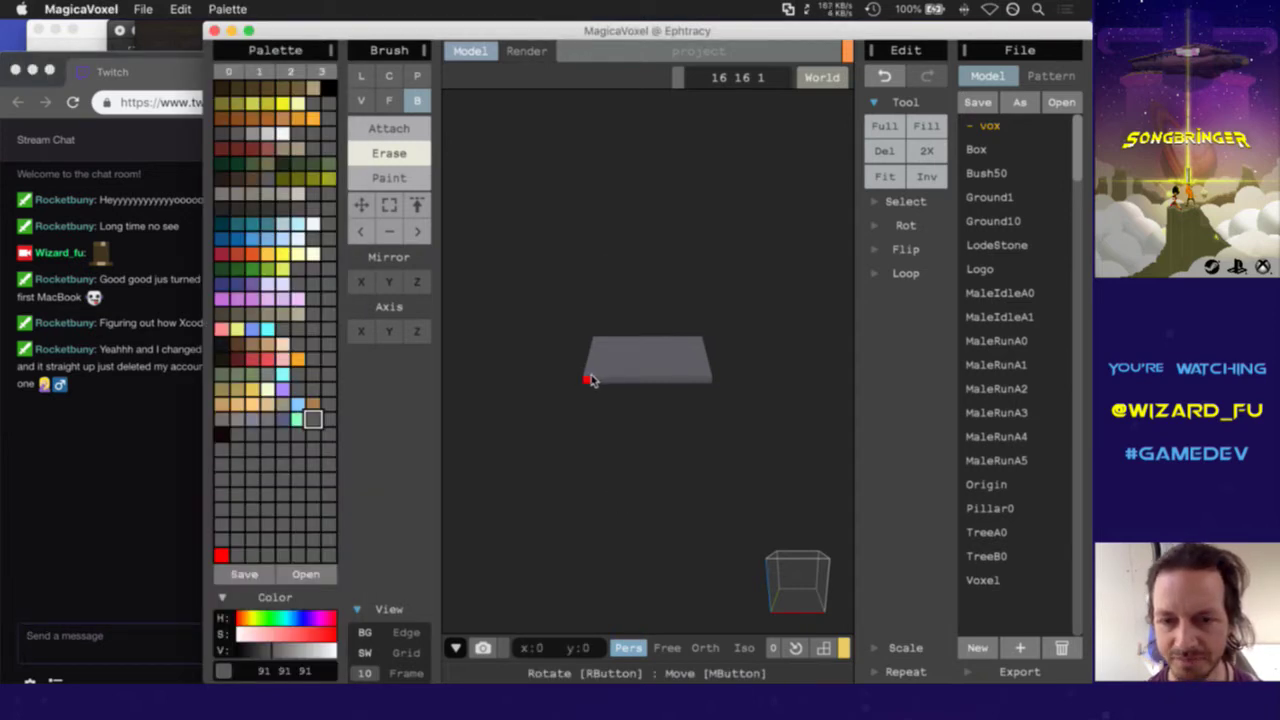
left_click(389, 100)
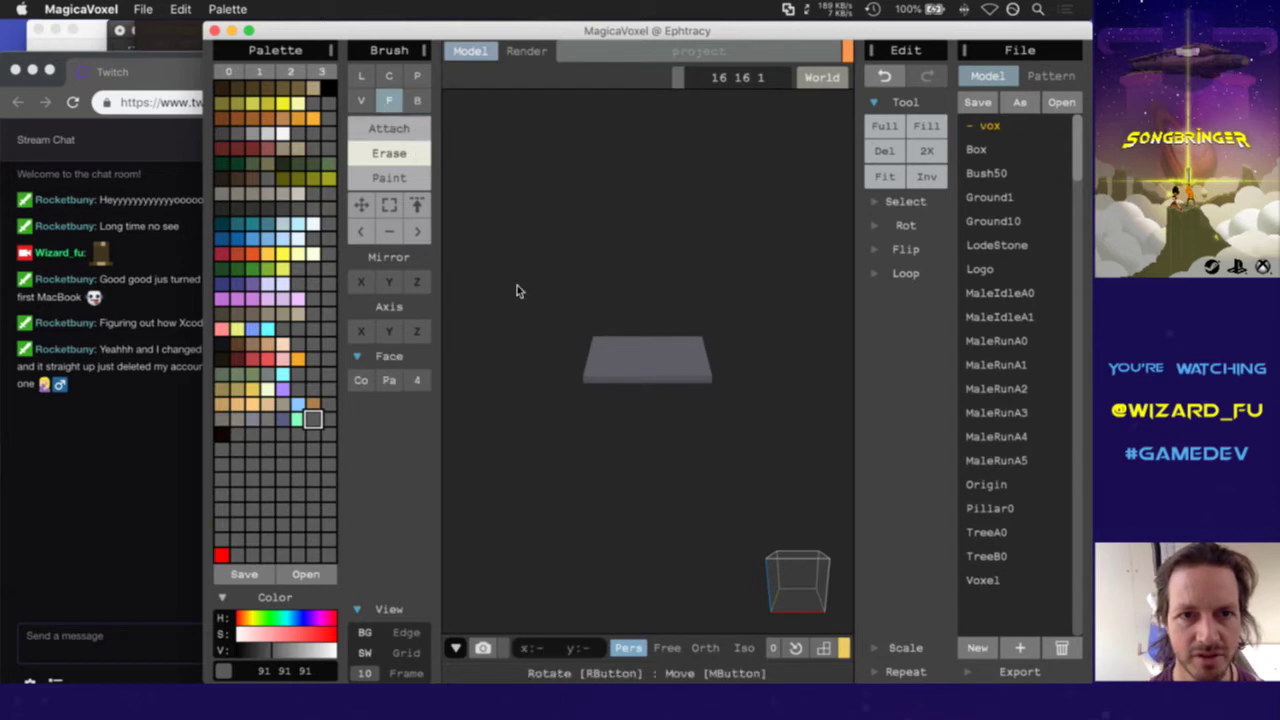
left_click(640, 356)
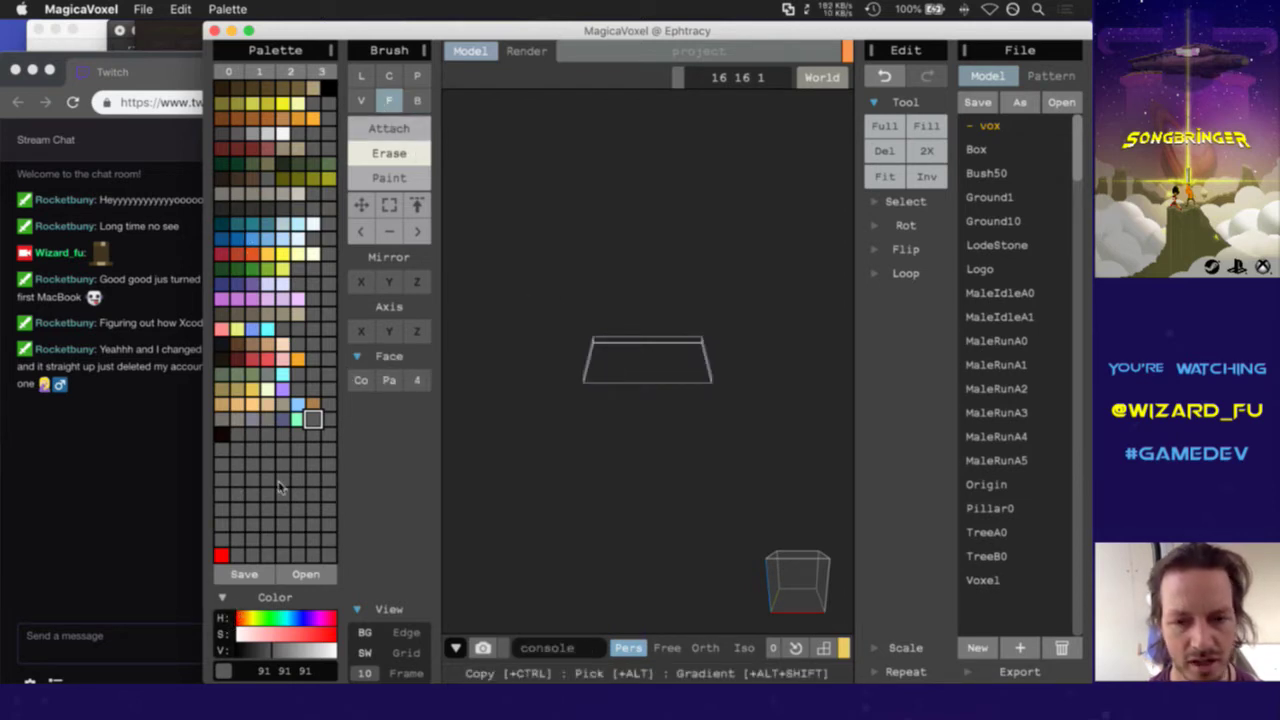
Save the empty model in the models folder under the temporary name vgvrlkfj.vox
left_click(145, 10)
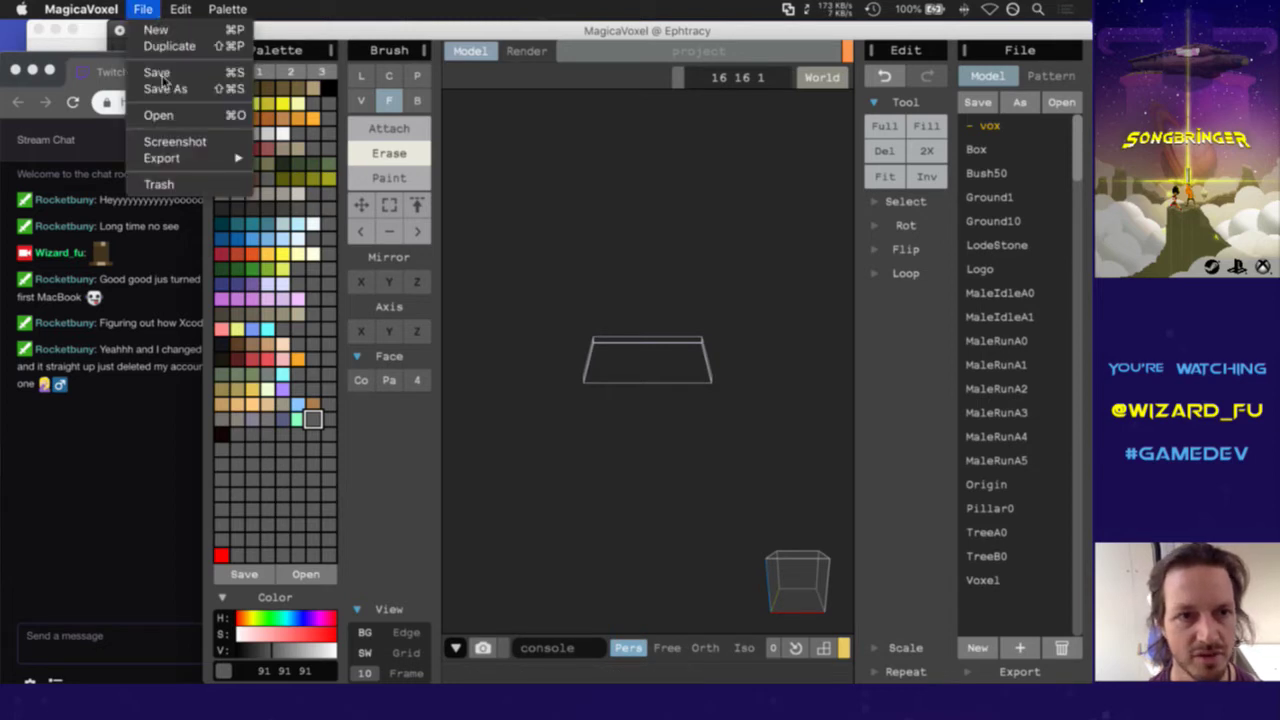
left_click(357, 194)
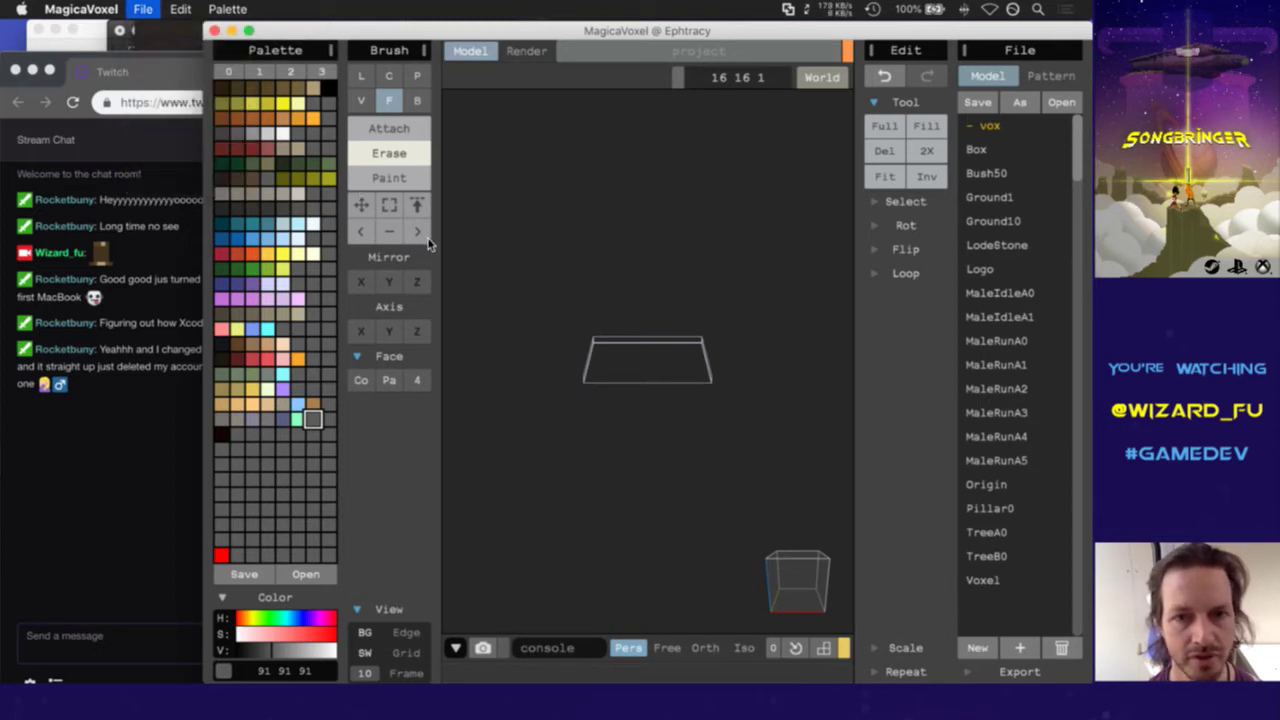
key("super+s")
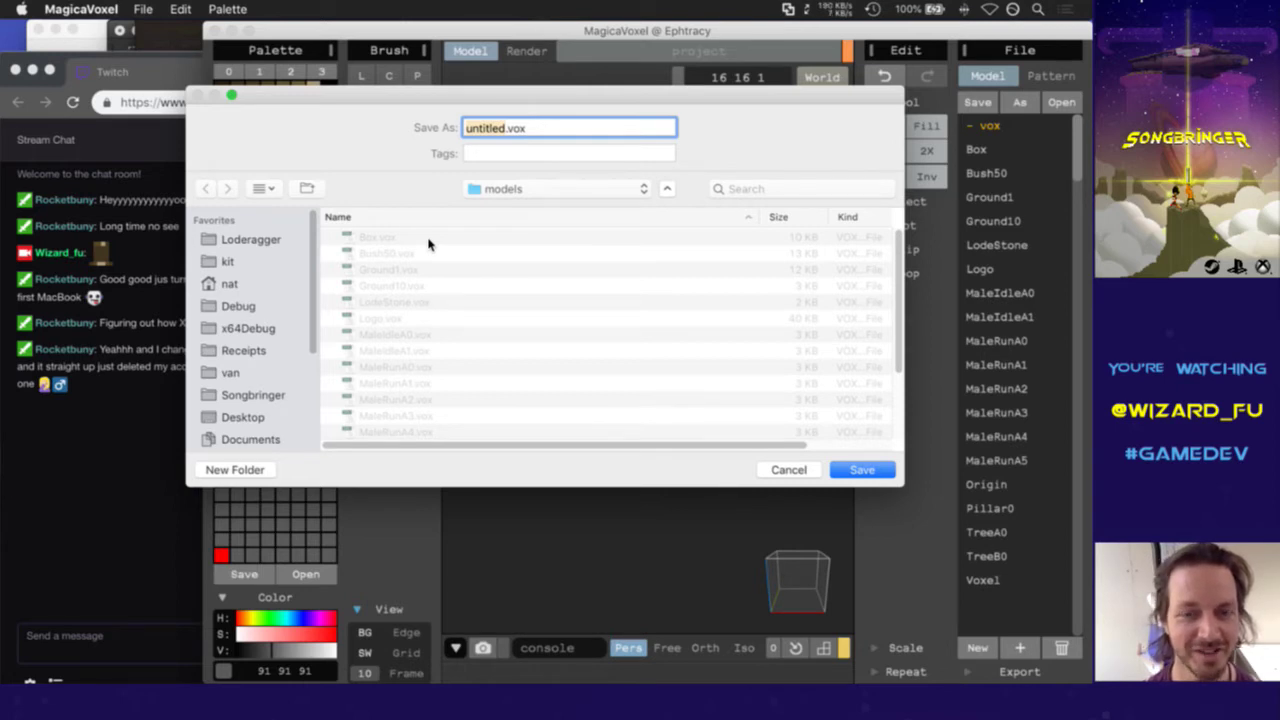
type("vgvrlkfj")
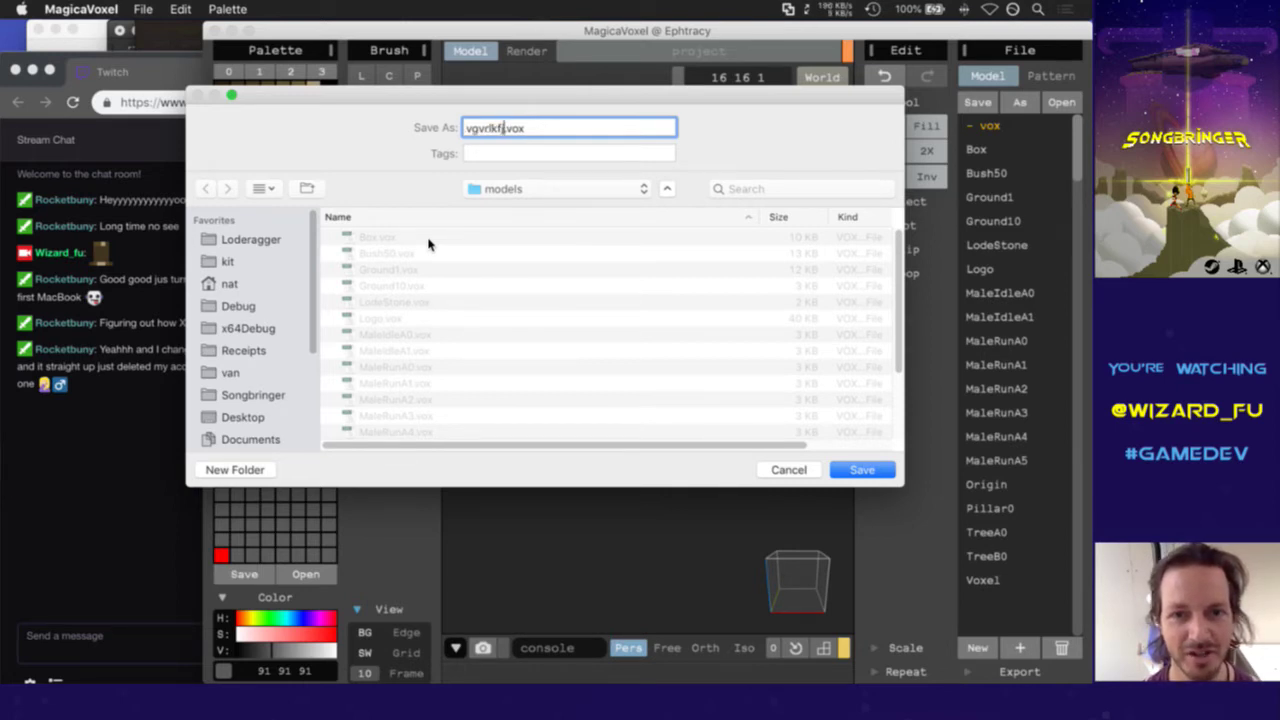
key("Return")
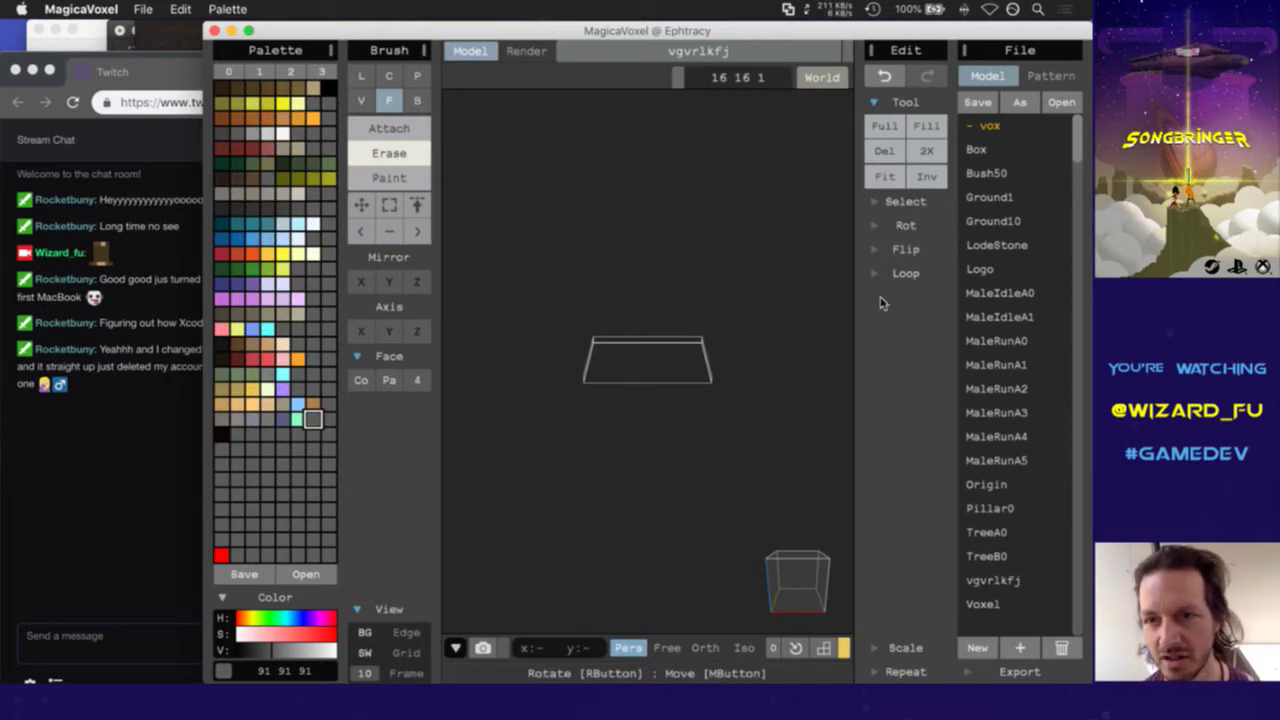
Switch to iTerm2, suspend the nvim session and change the working directory to art/models/
key("super+Tab")
key("super+Tab")
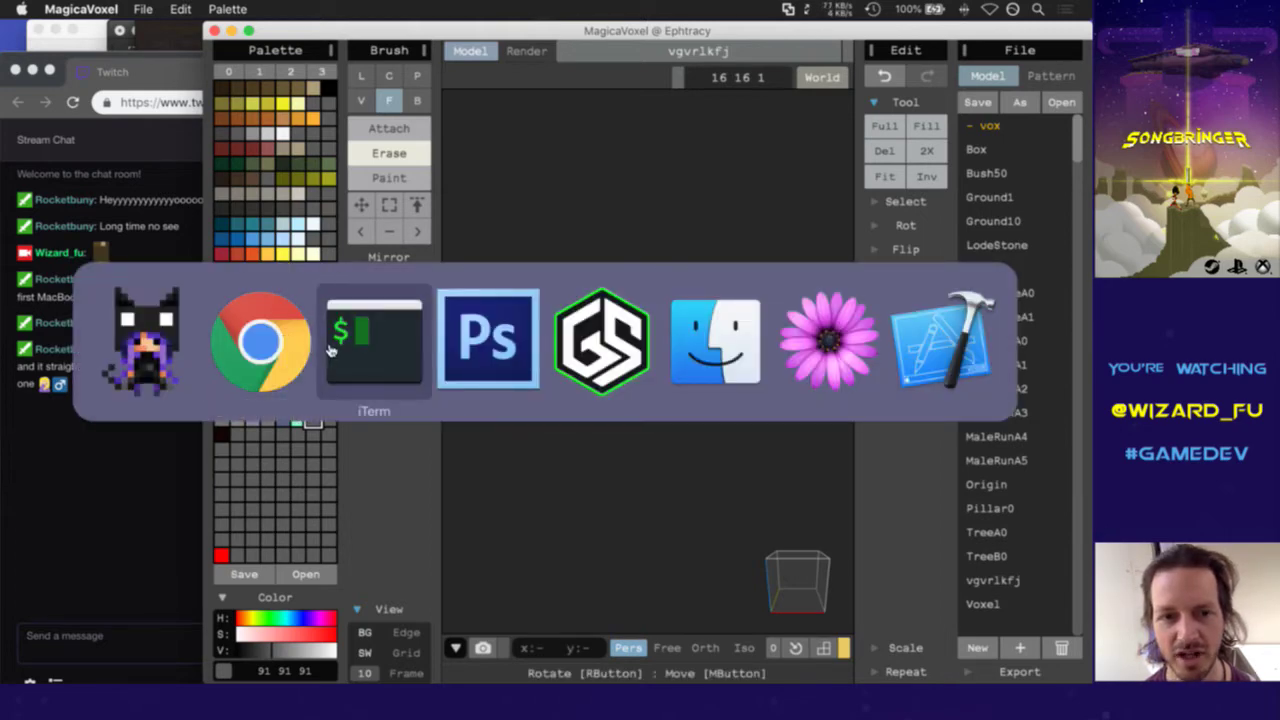
key("ctrl+z")
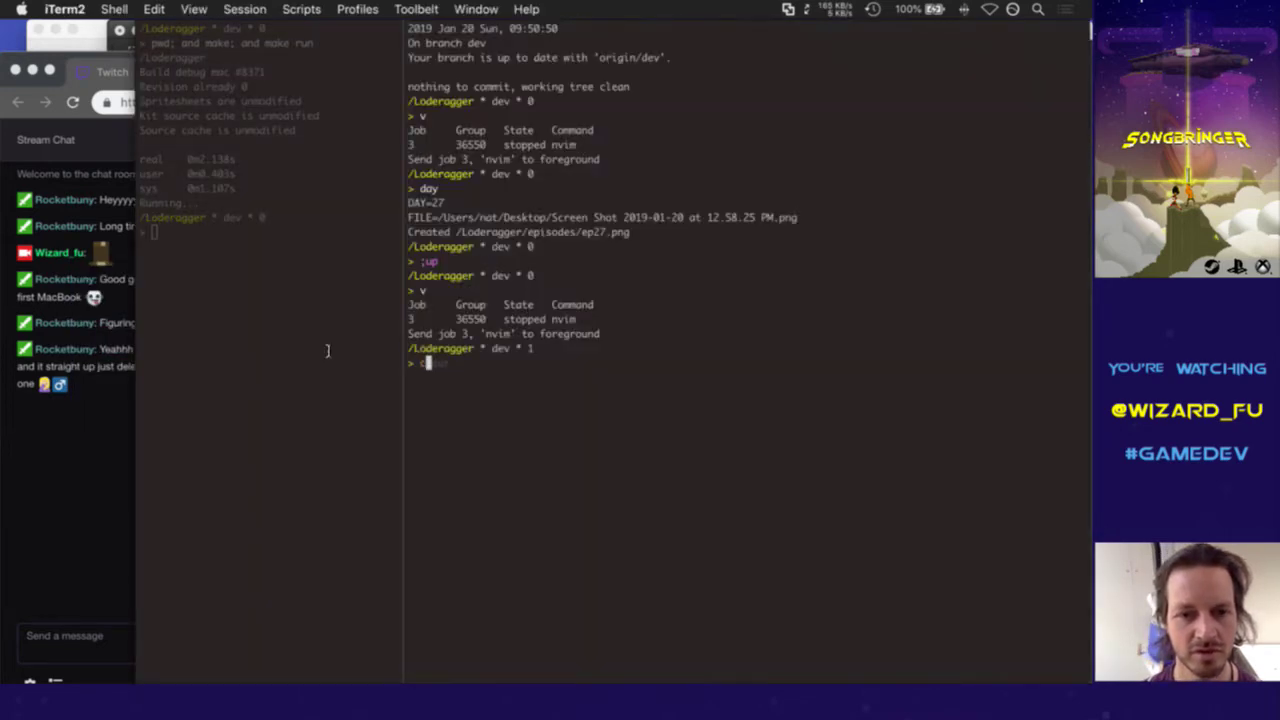
type("cd art/models/")
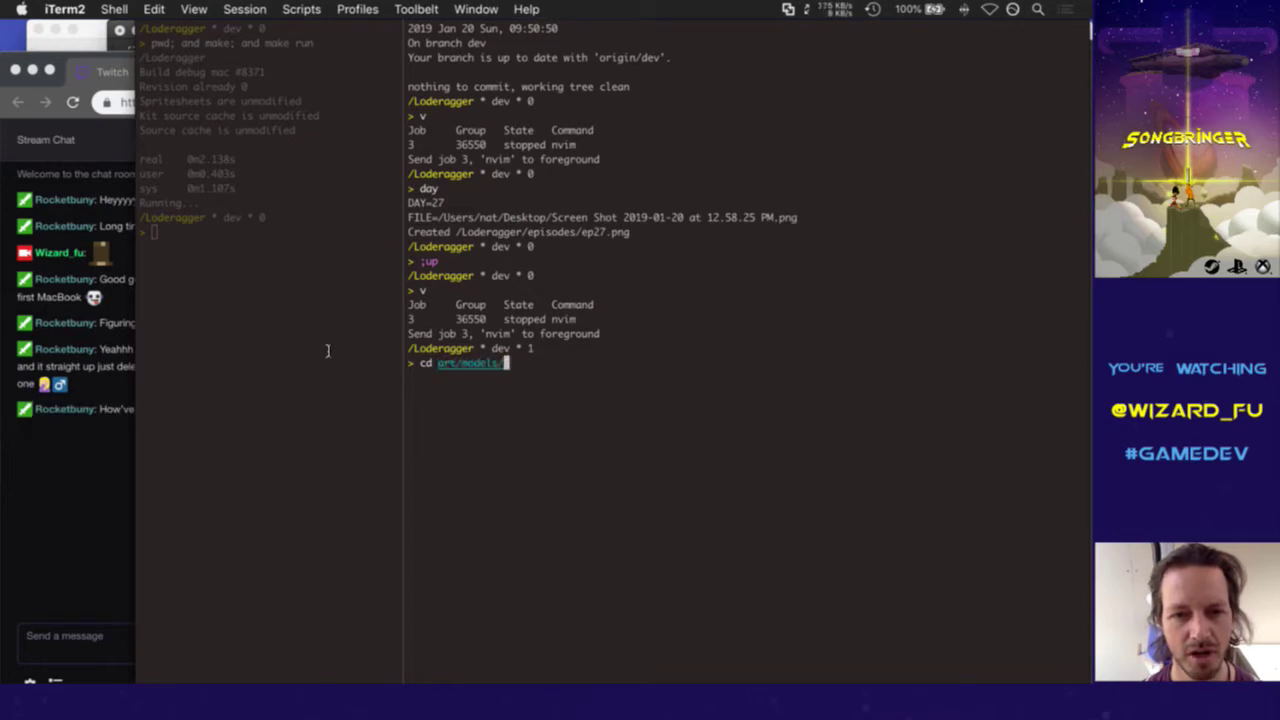
key("Return")
Begin an mv command with vgvrlkfj.vox as the source file
type("mv")
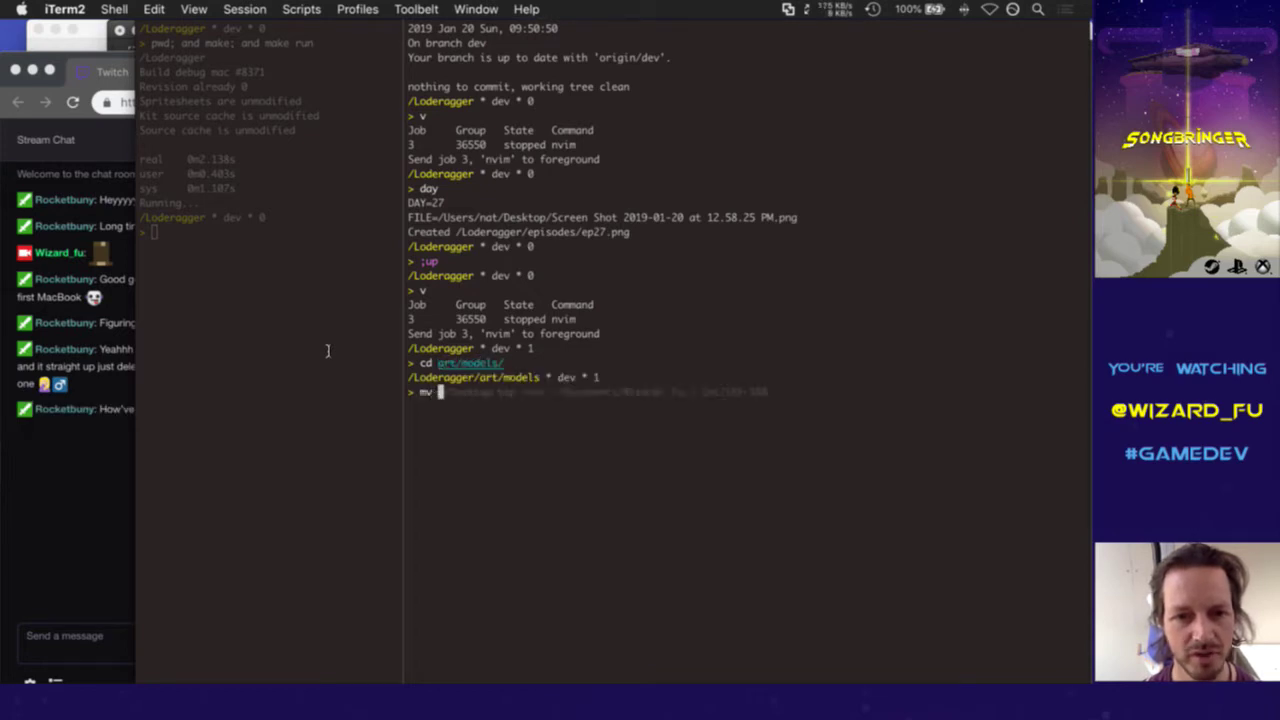
key("Tab")
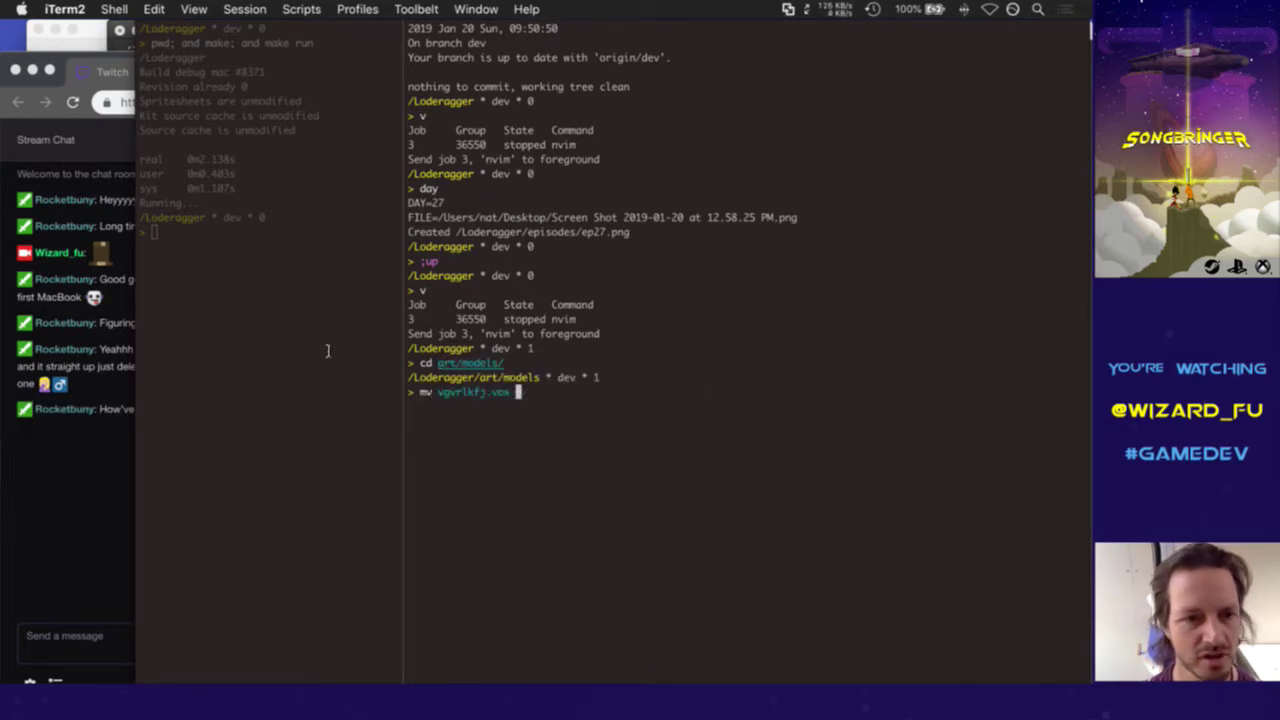
Read the new Twitch chat message, return to iTerm2 and enter RoleRoleless as the start of the mv target name
left_click(84, 451)
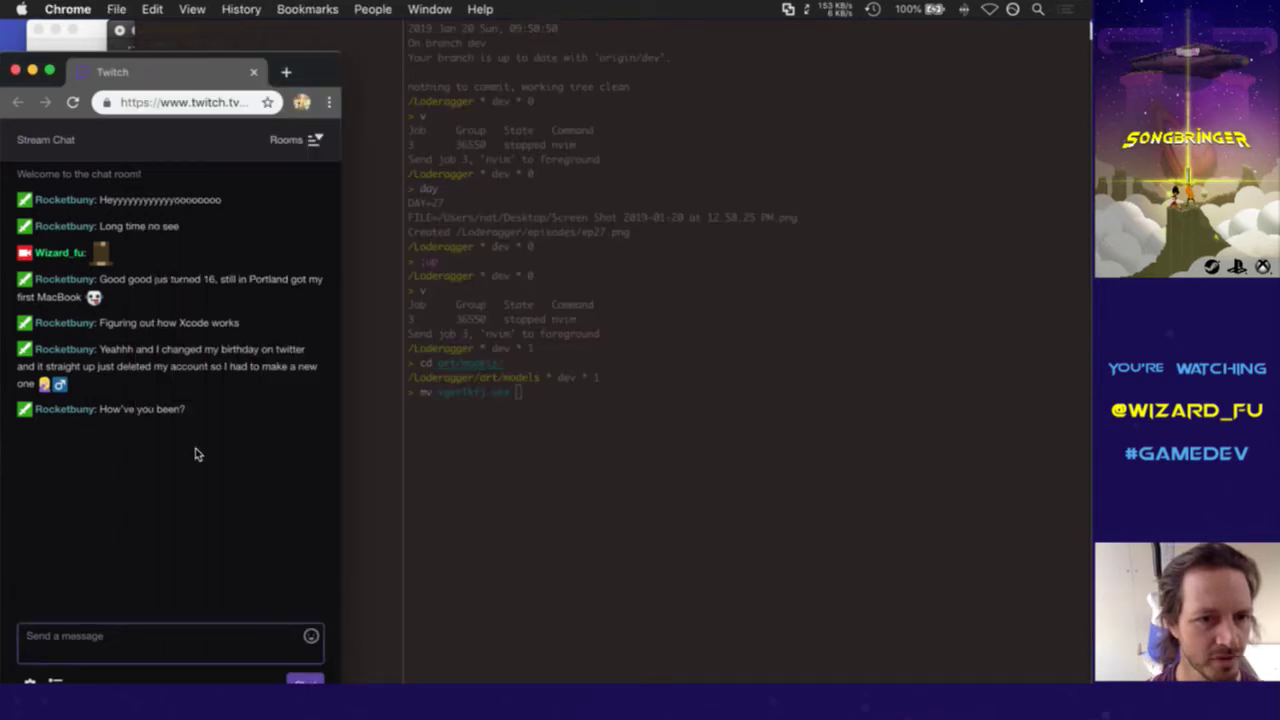
left_click(690, 384)
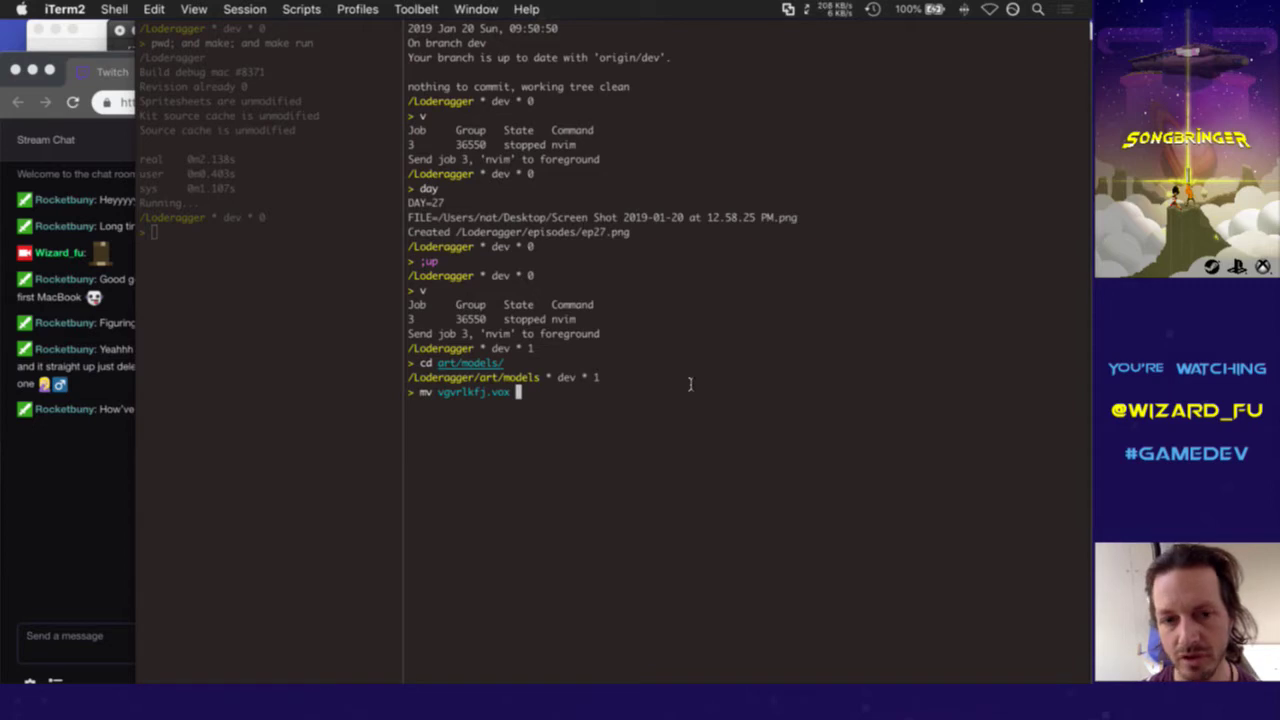
type("l")
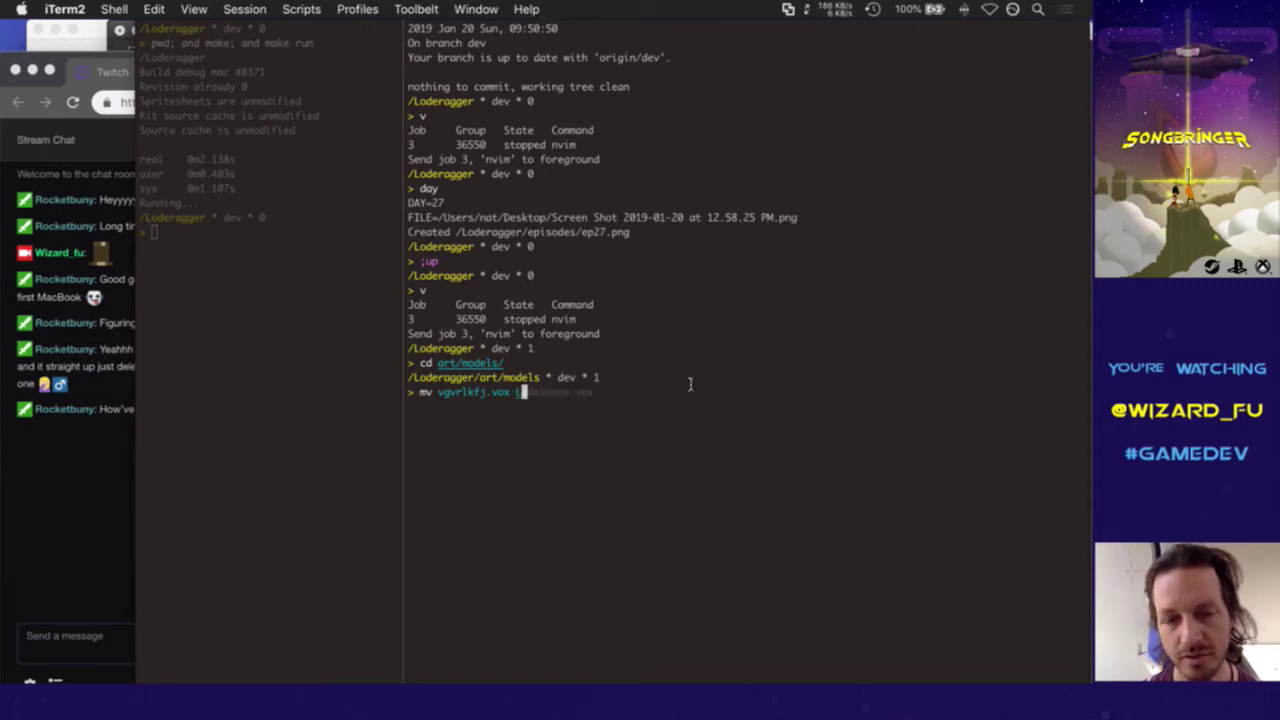
type("ol")
key("BackSpace")
key("BackSpace")
key("BackSpace")
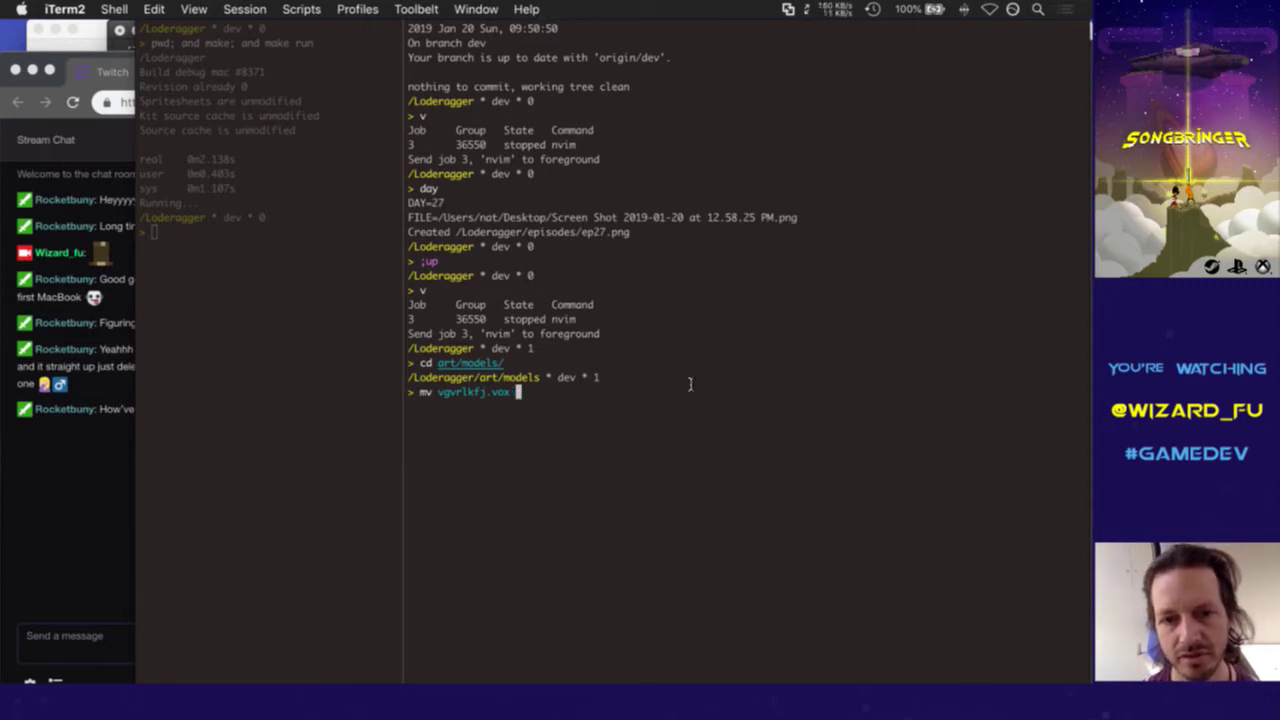
type("Role")
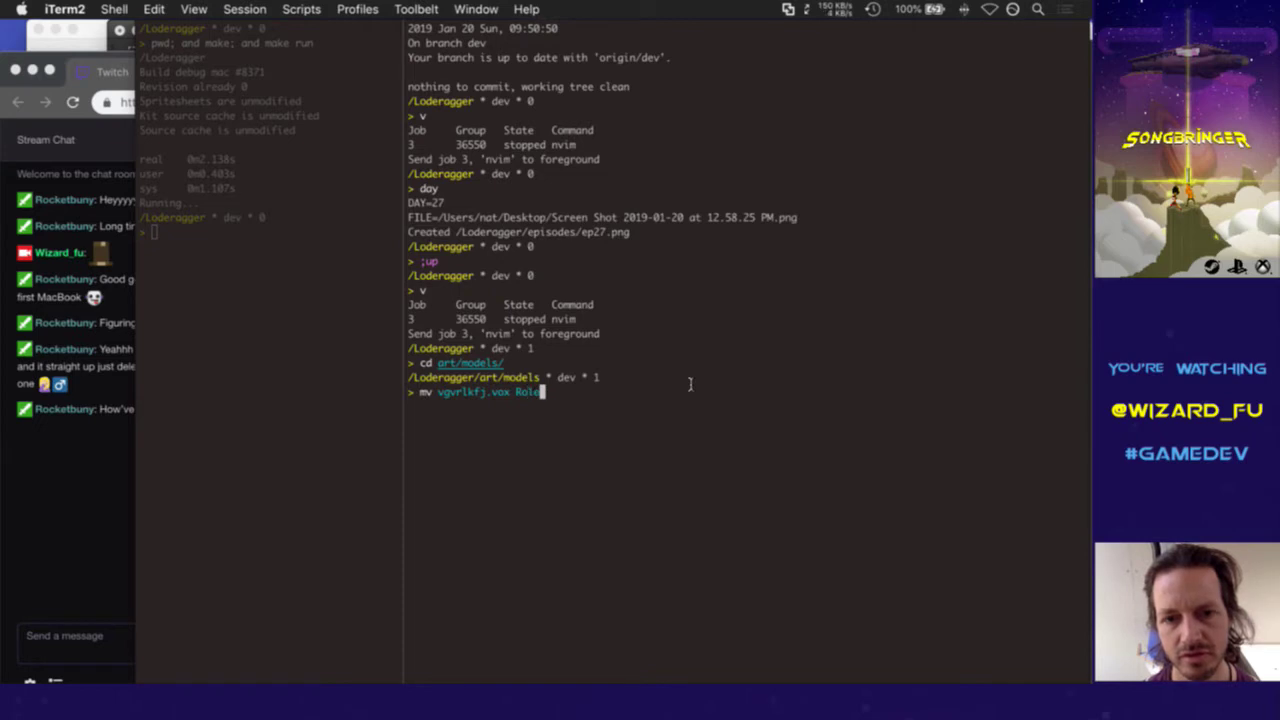
type("Role")
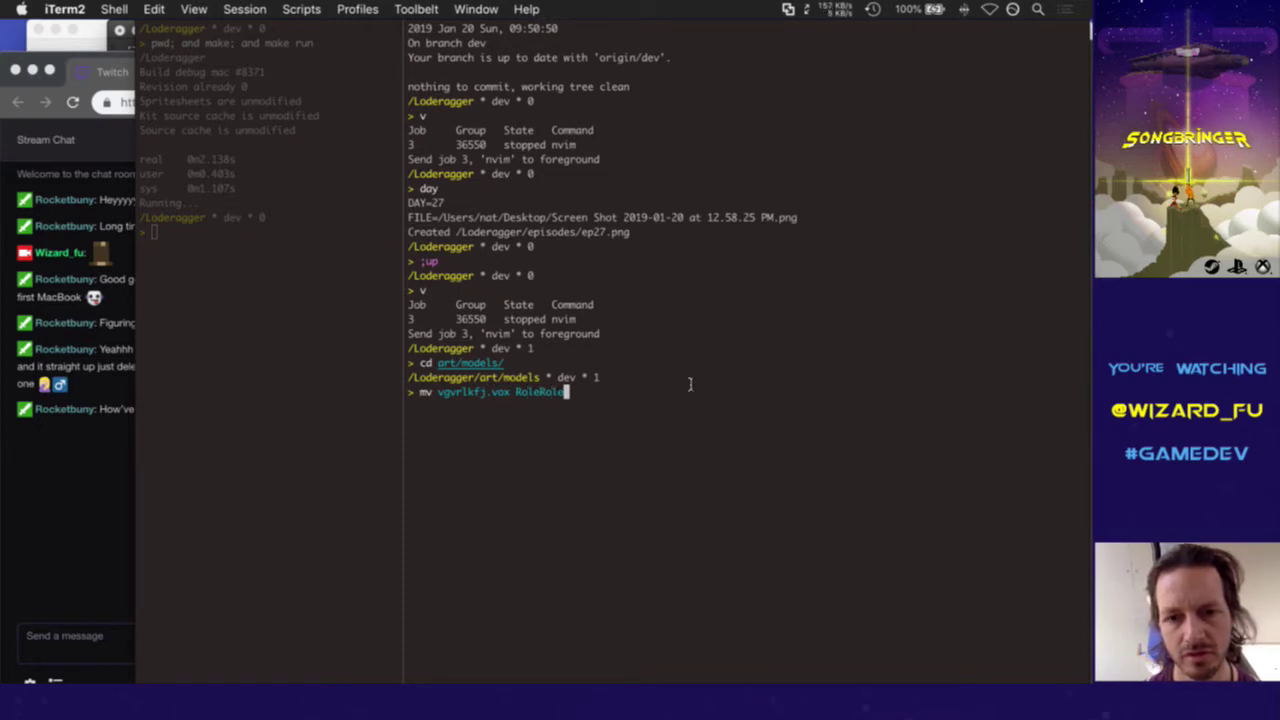
type("lea")
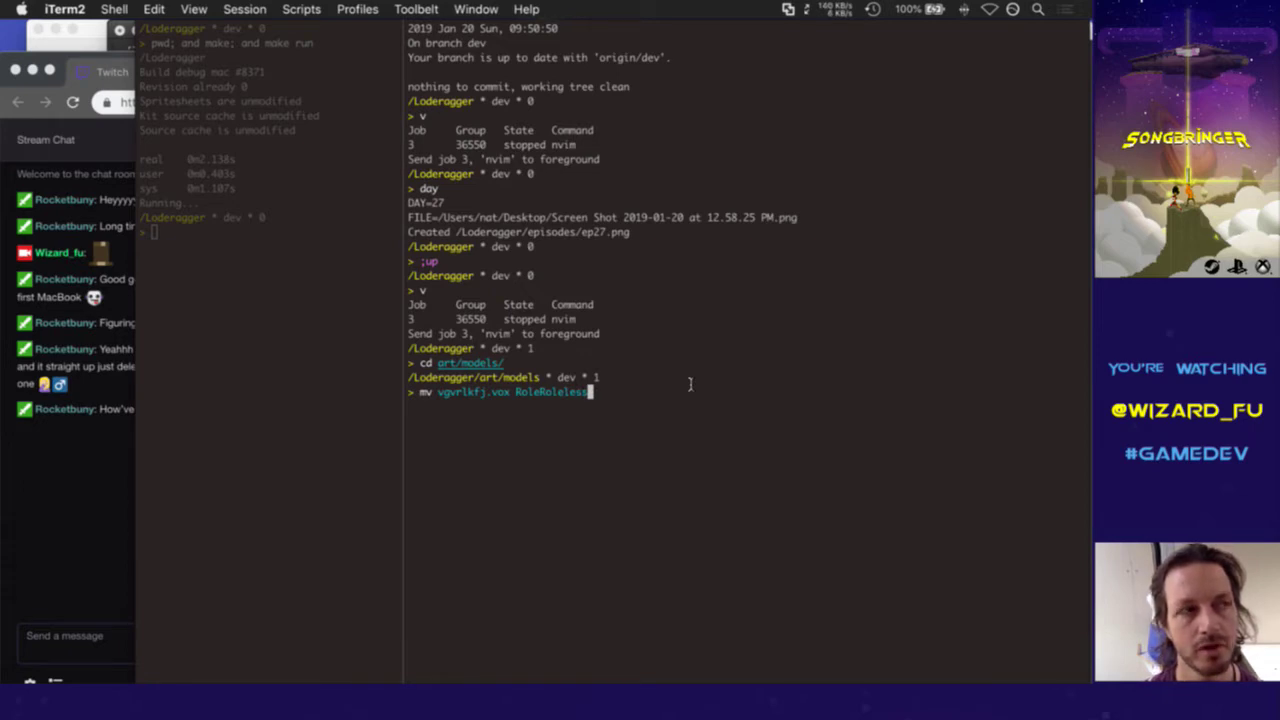
type("sS")
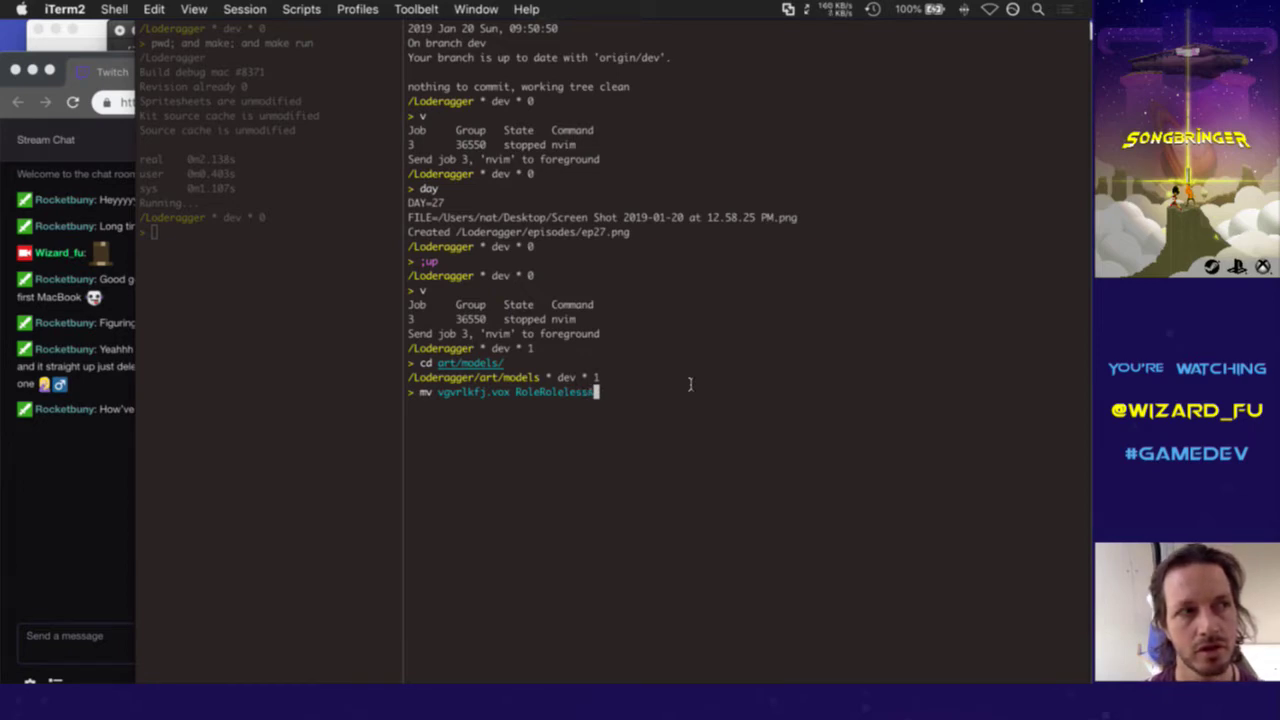
key("BackSpace")
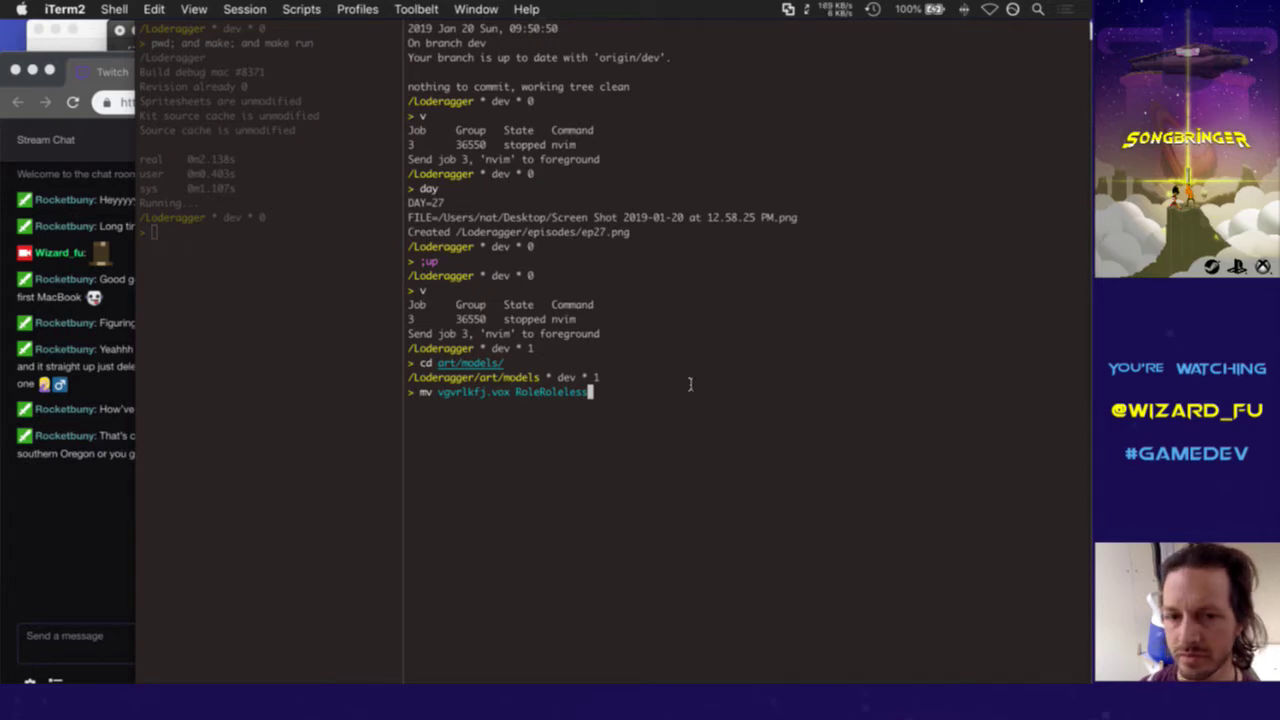
Check the Twitch chat, return to iTerm2 and complete the mv command to rename vgvrlkfj.vox as RoleRolelessIdle0.vox
left_click(86, 519)
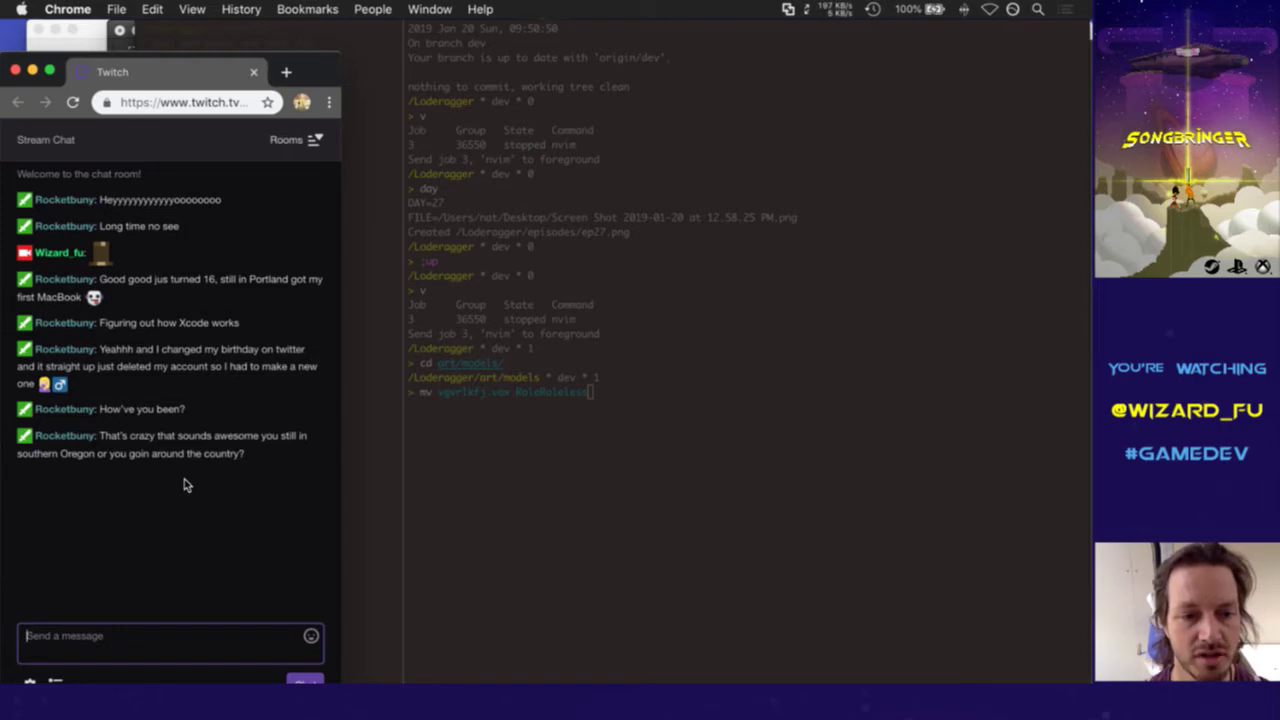
left_click(511, 457)
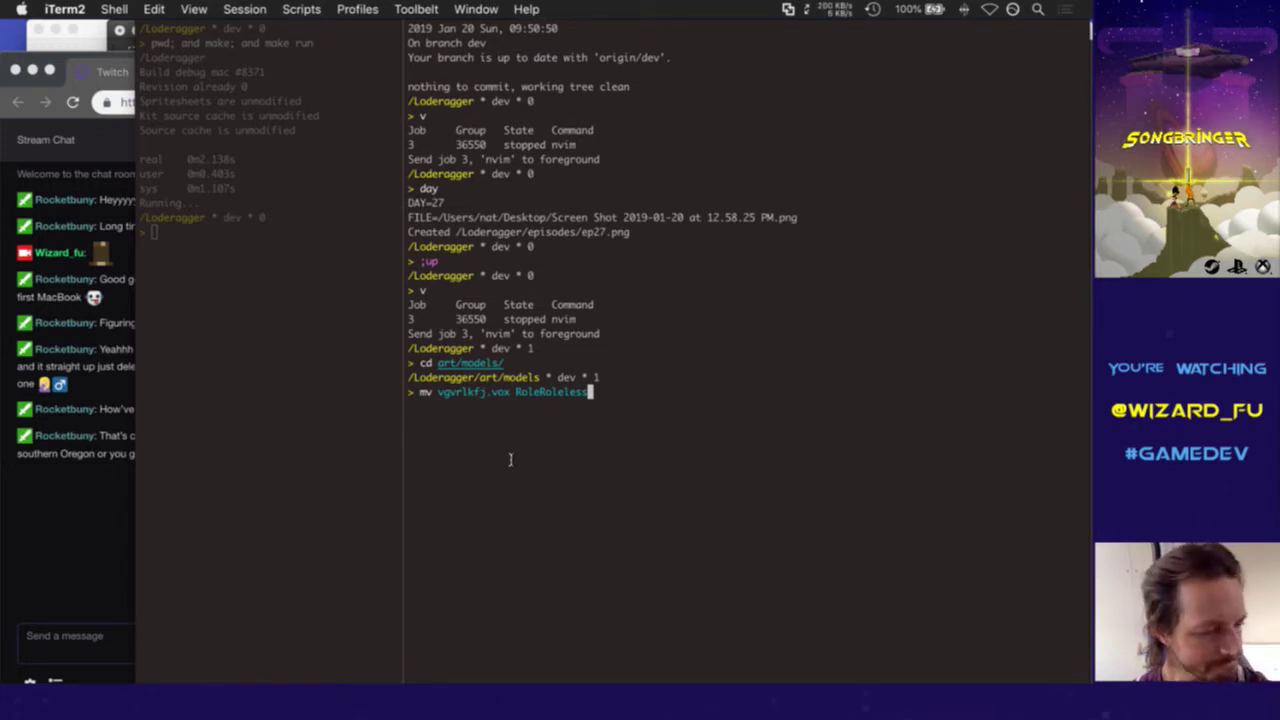
type("Idle")
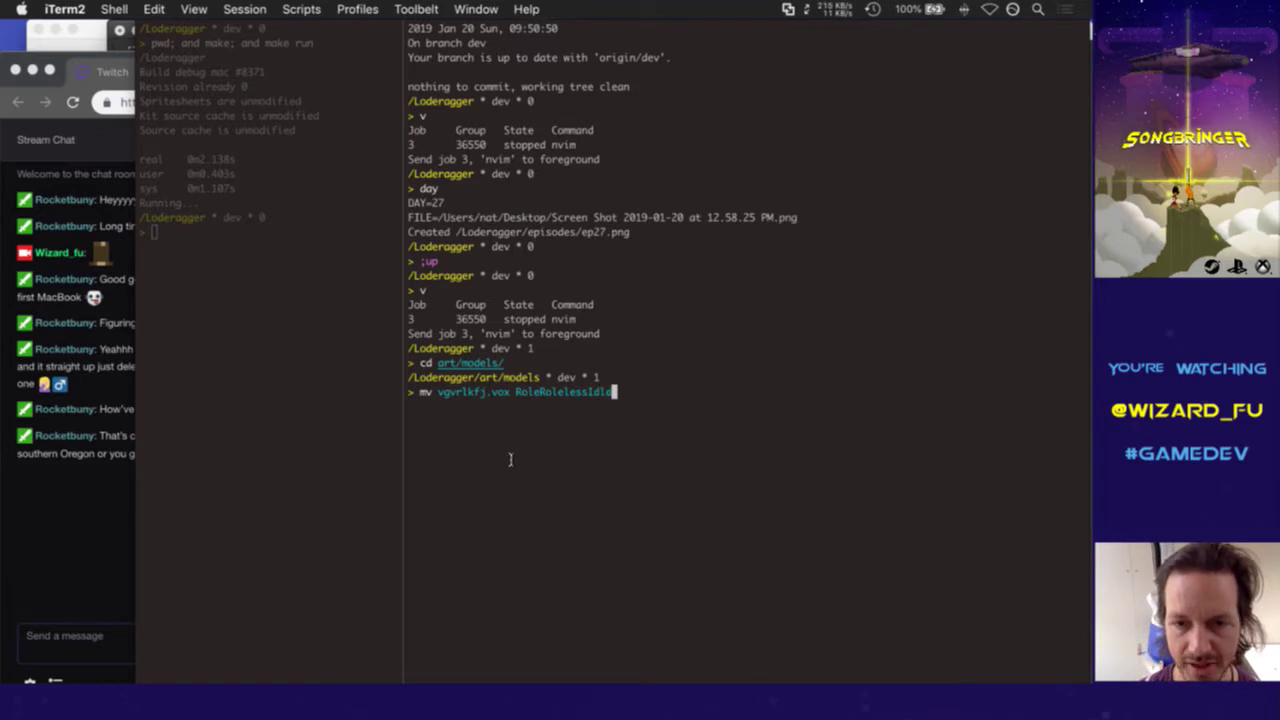
type("0.vox")
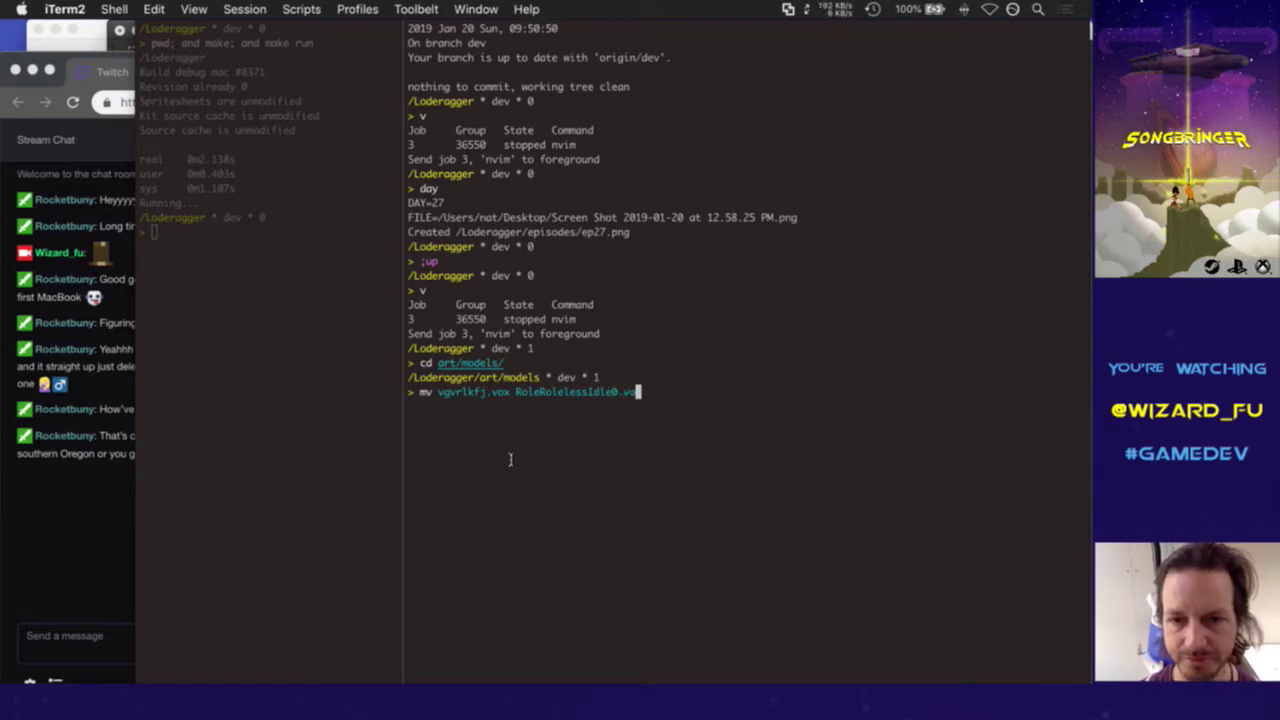
key("Return")
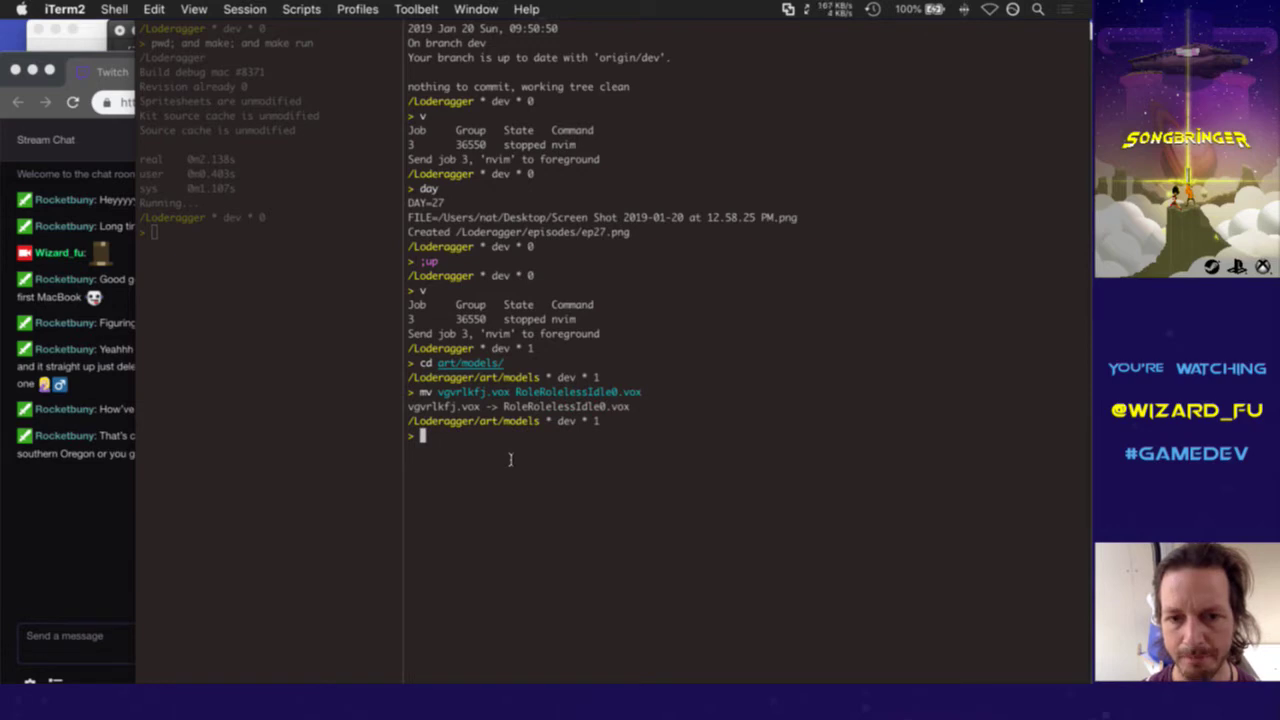
Switch to MagicaVoxel and open the renamed RoleRolelessIdle0 model from the model list
key("super+Tab")
key("super+Tab")
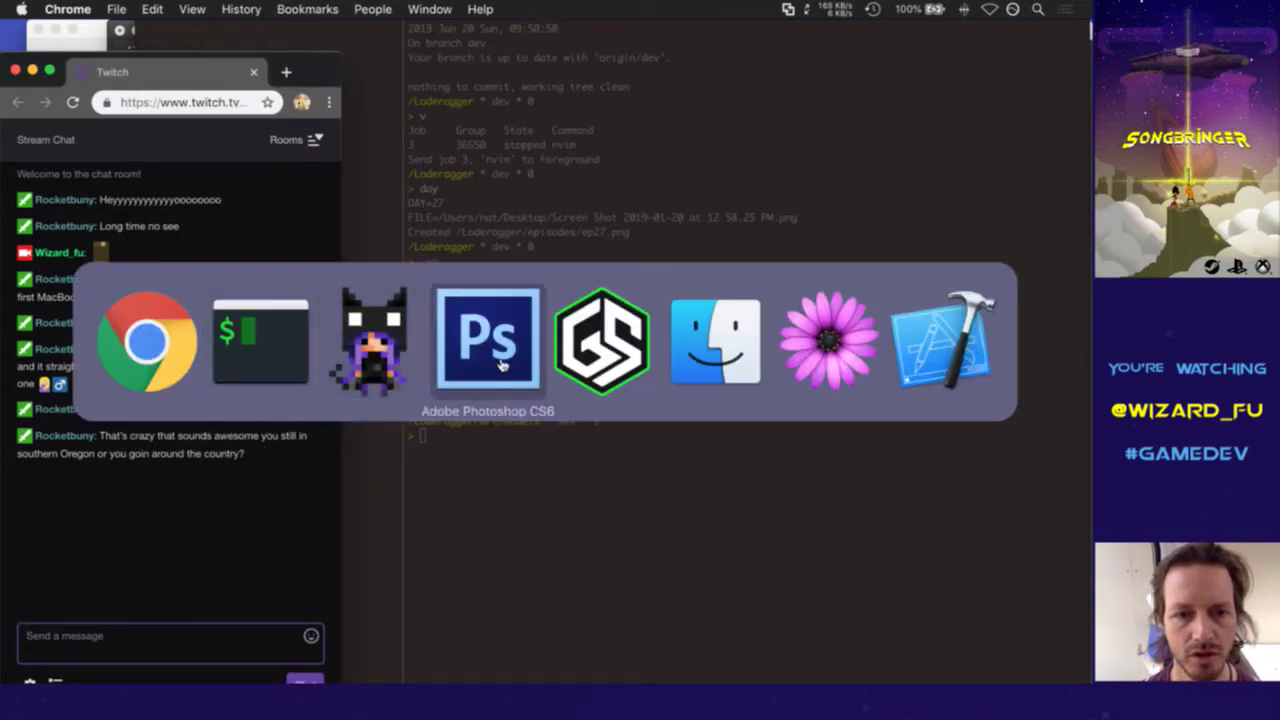
left_click(352, 368)
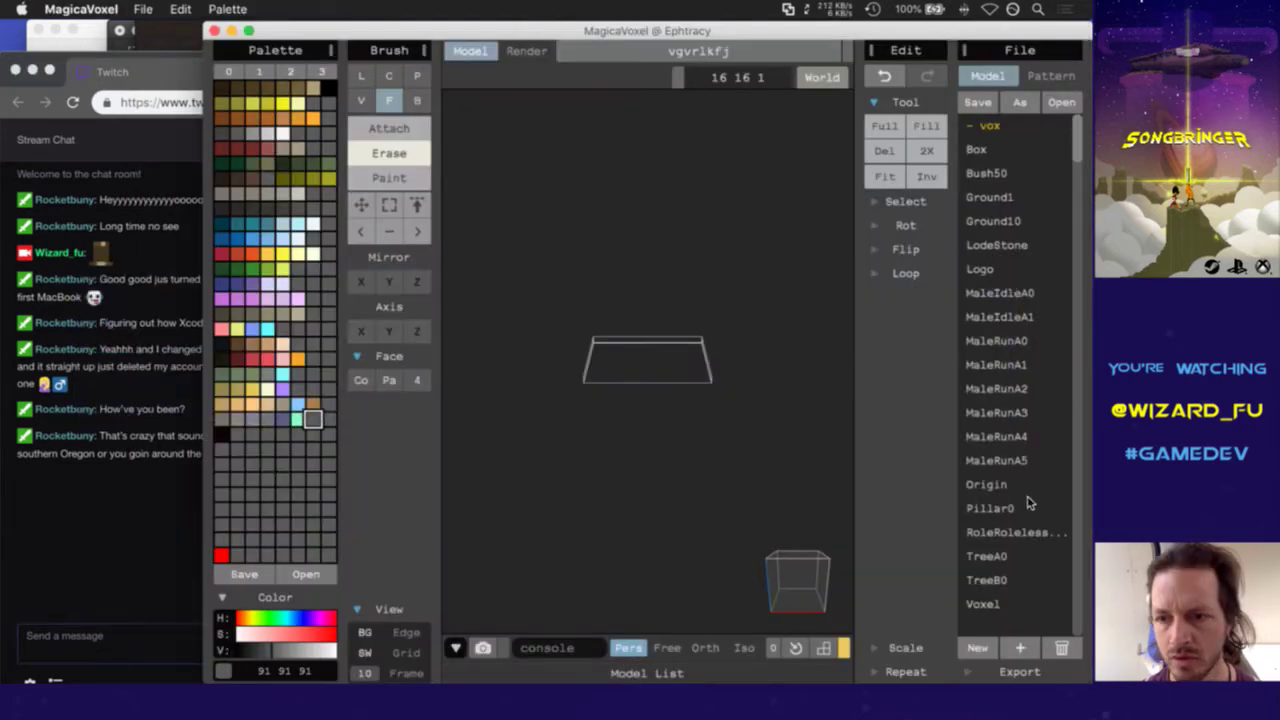
left_click(1020, 552)
left_click(1020, 533)
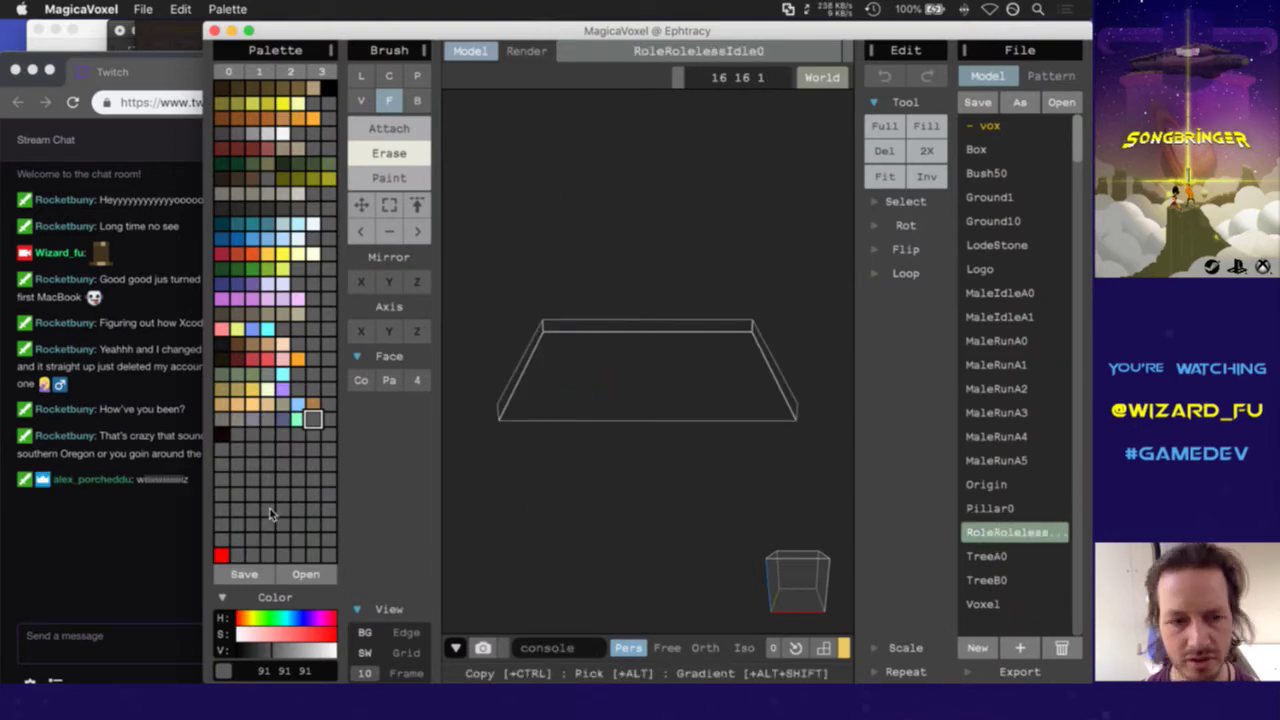
Switch to the Twitch chat in Chrome, send a wiz emote as a greeting and return to MagicaVoxel
left_click(90, 545)
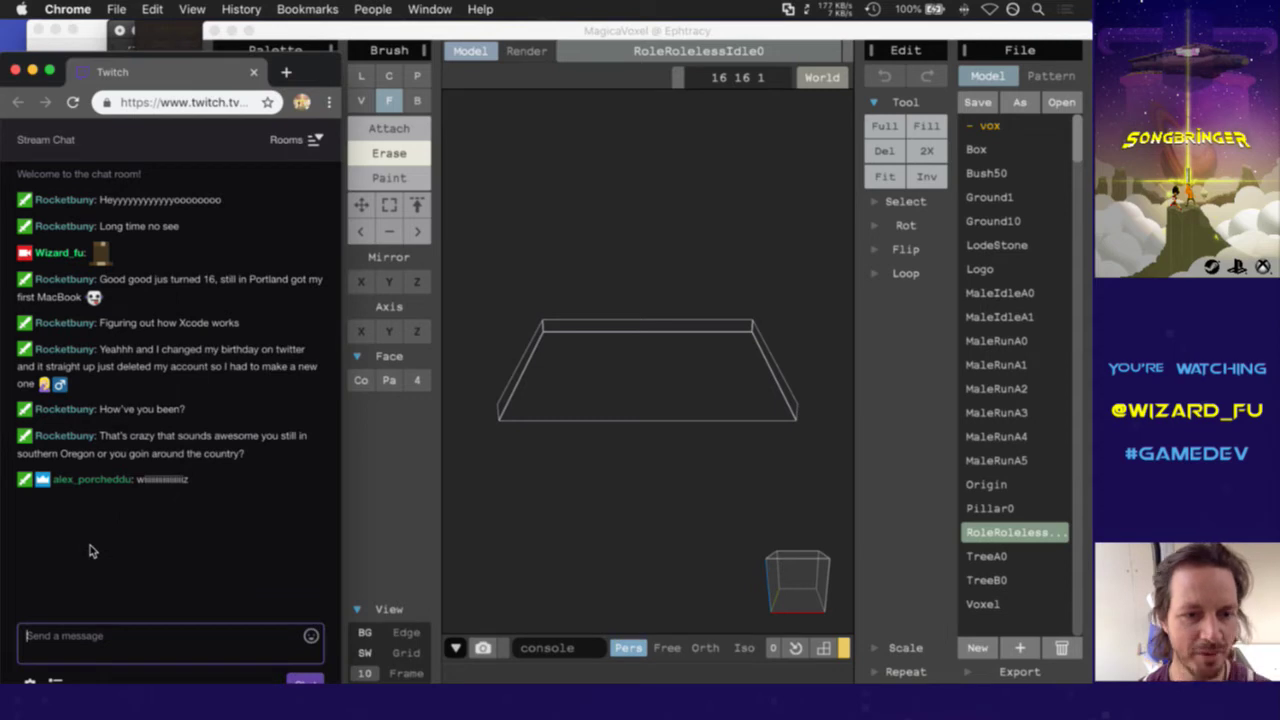
left_click(732, 30)
left_click(108, 628)
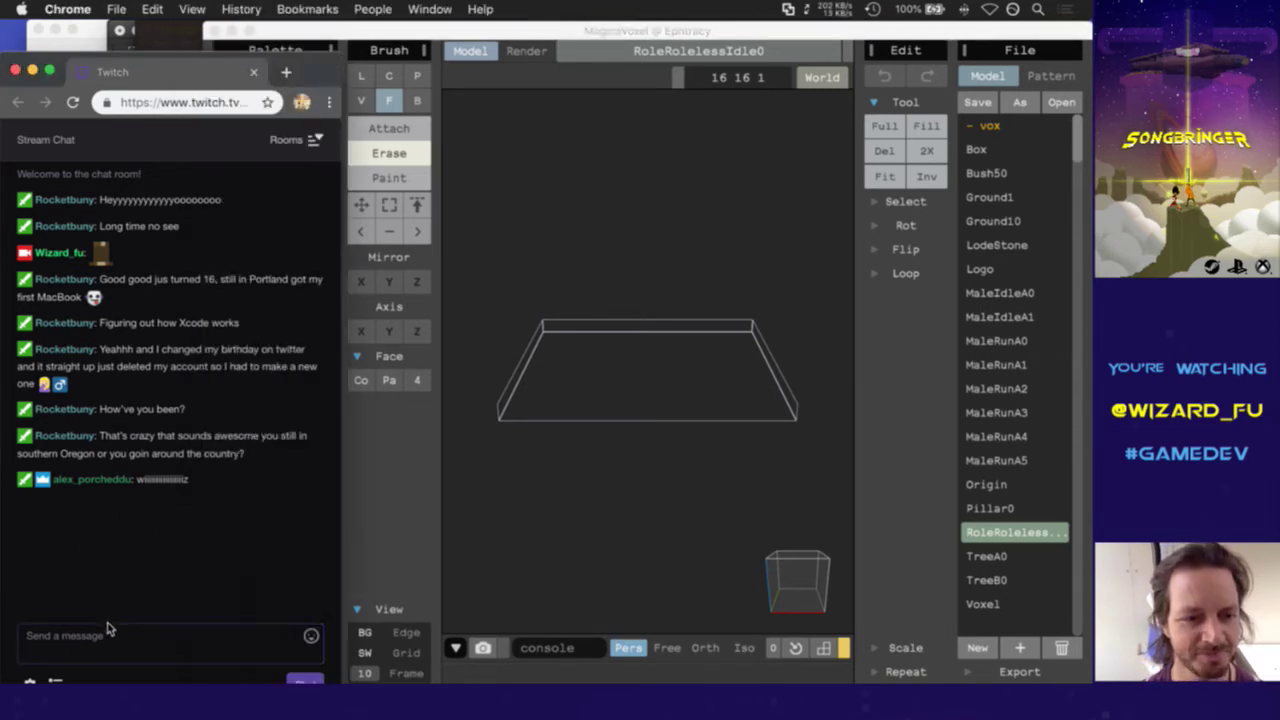
type("wizfuHi")
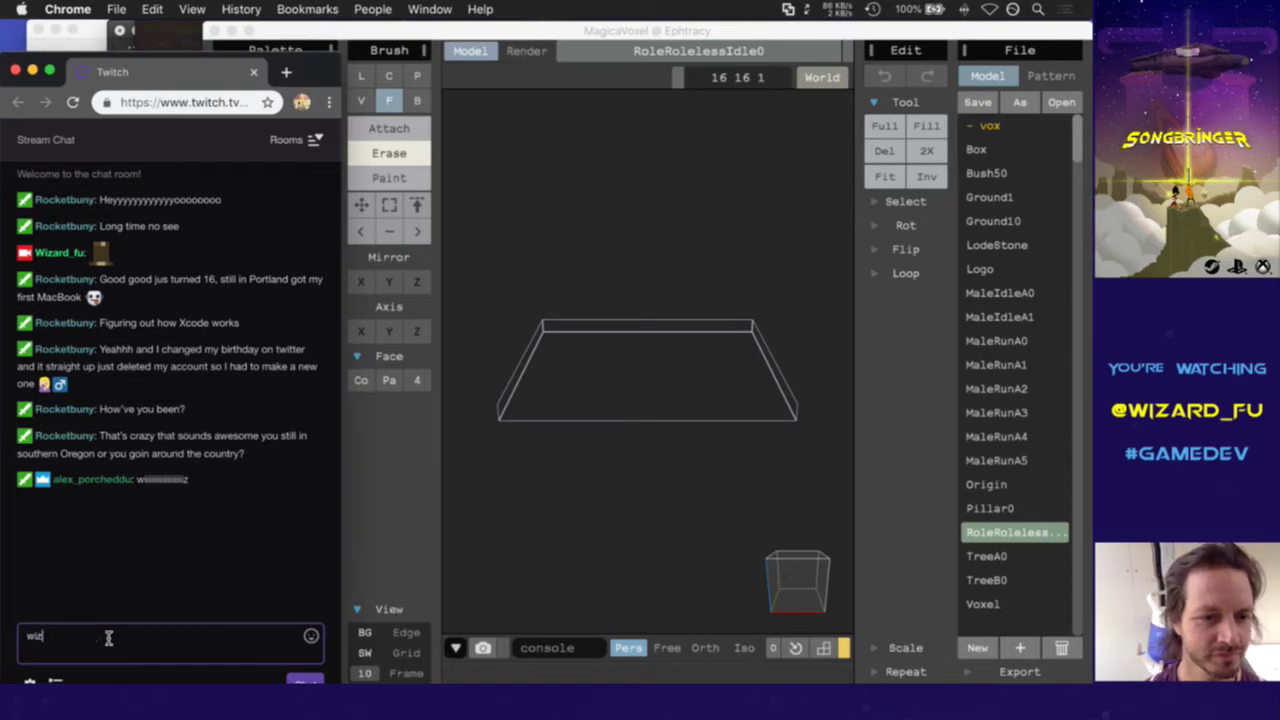
key("Return")
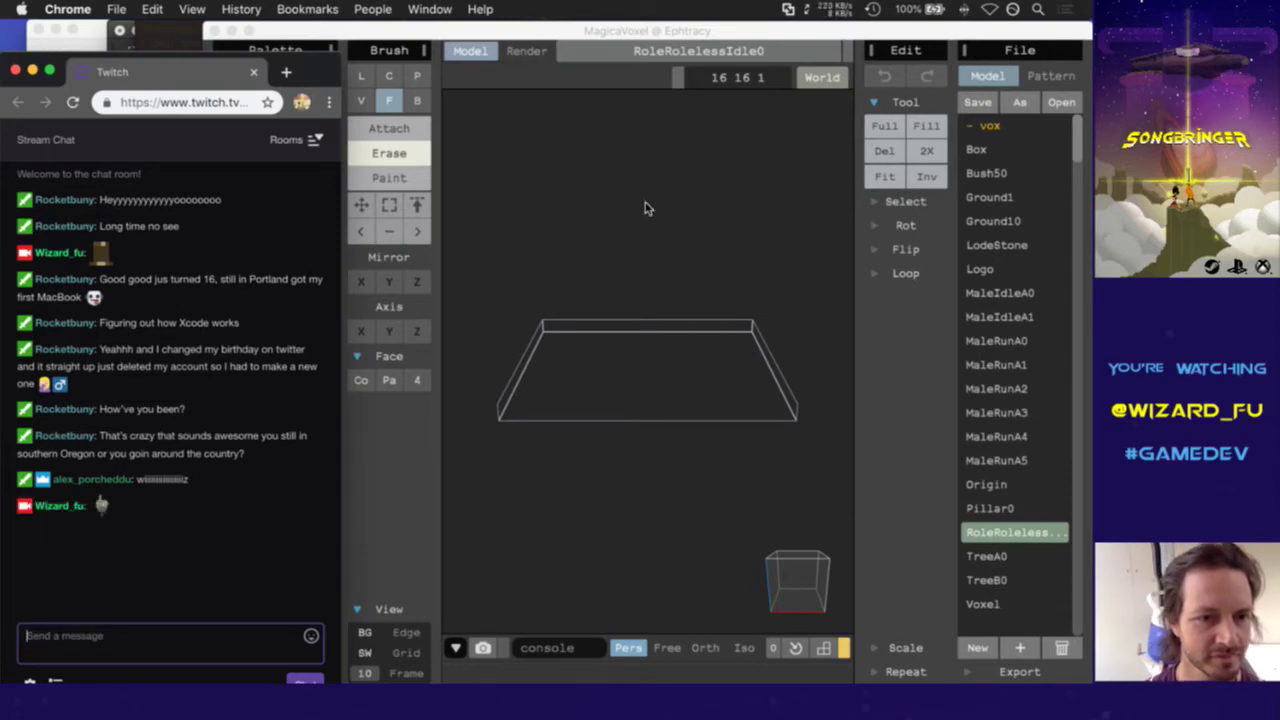
left_click(805, 42)
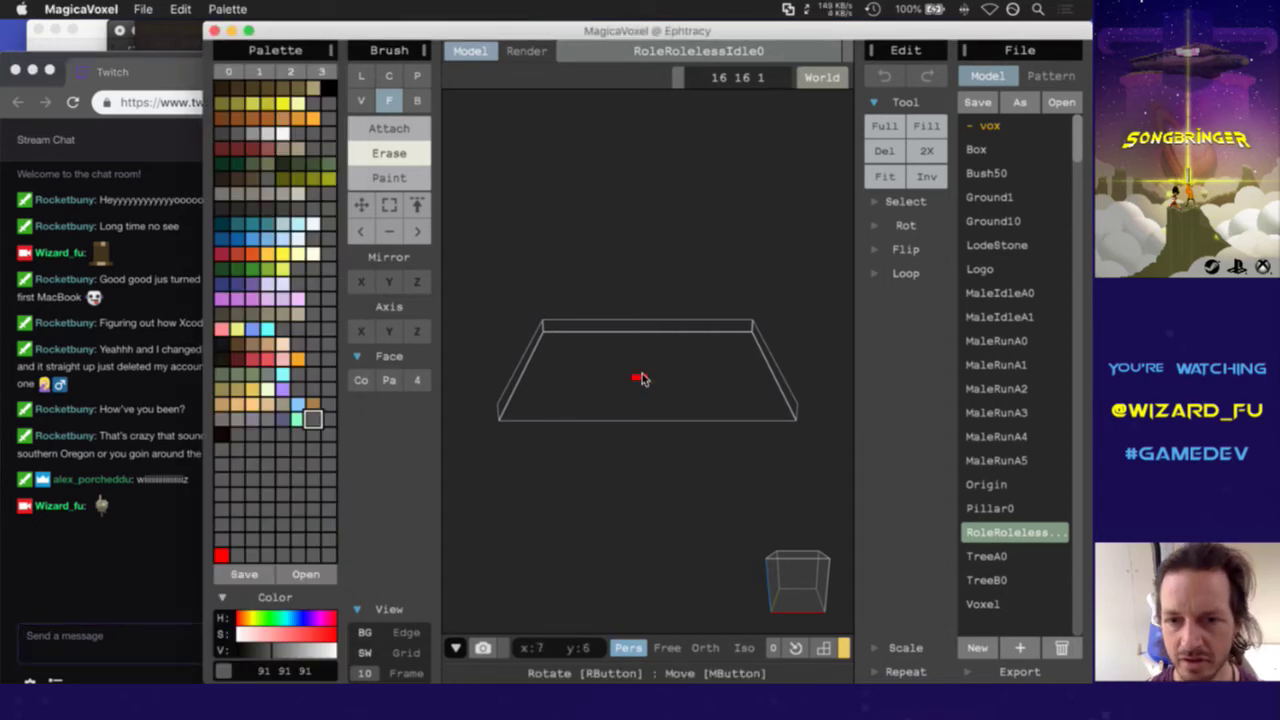
right_click_drag(626, 369, 614, 423)
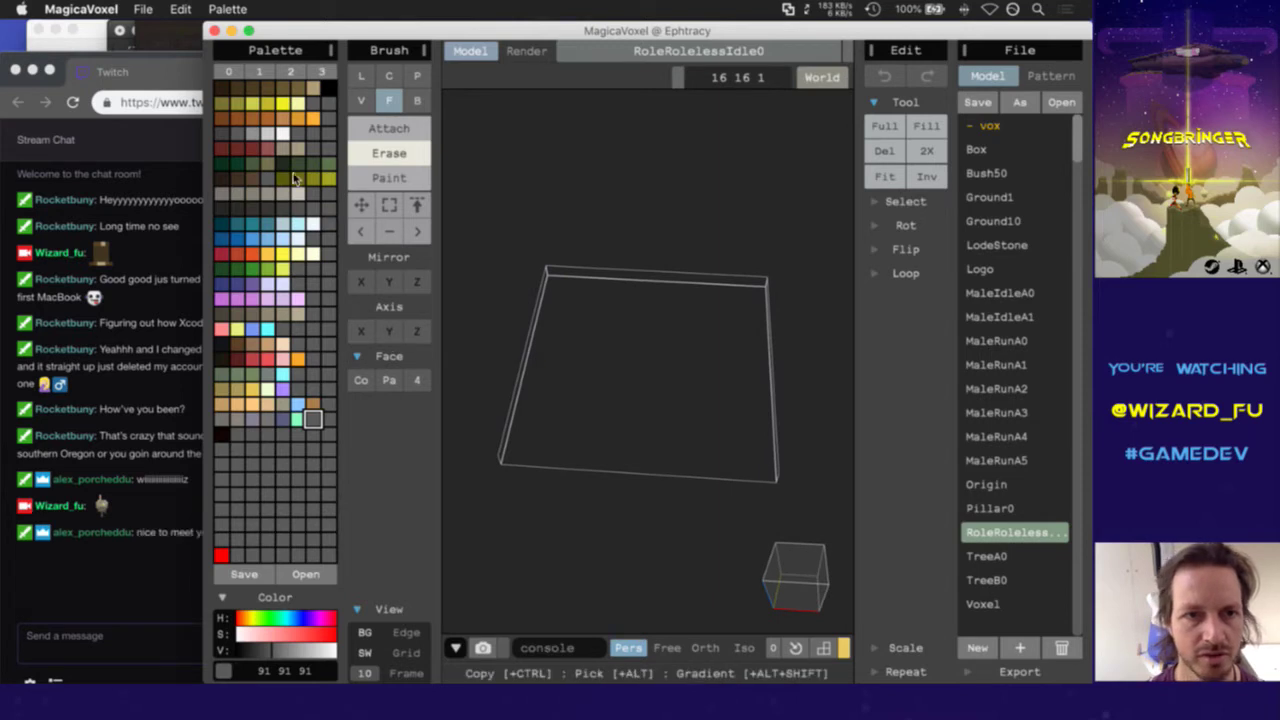
Read the new Twitch chat messages and reply with wizSword followed by a wiz emote
left_click(155, 560)
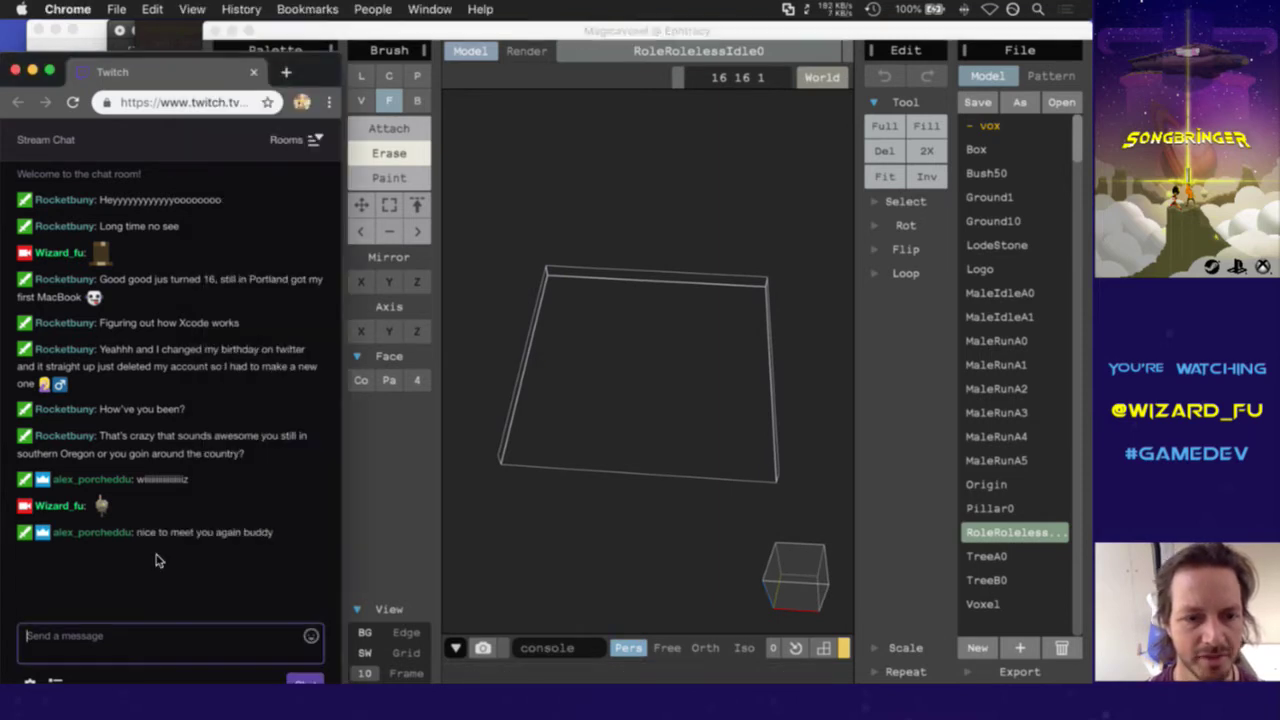
left_click_drag(155, 532, 265, 532)
left_click(252, 578)
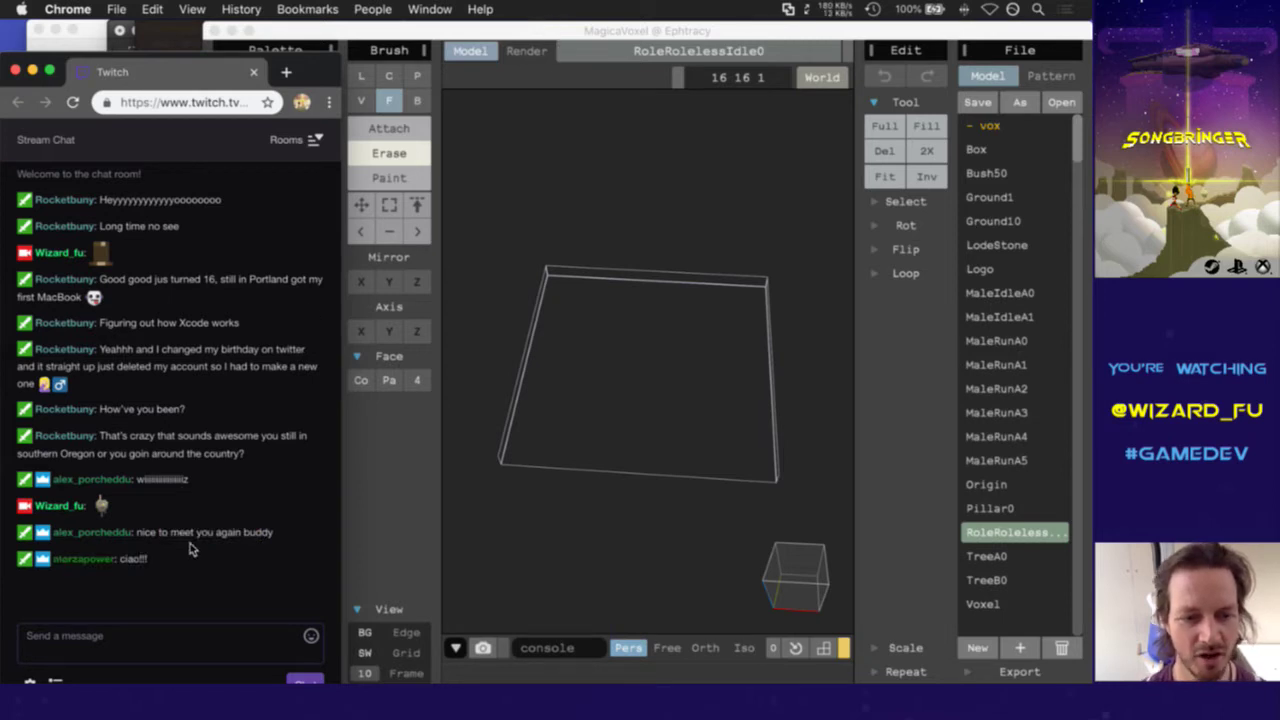
left_click(142, 660)
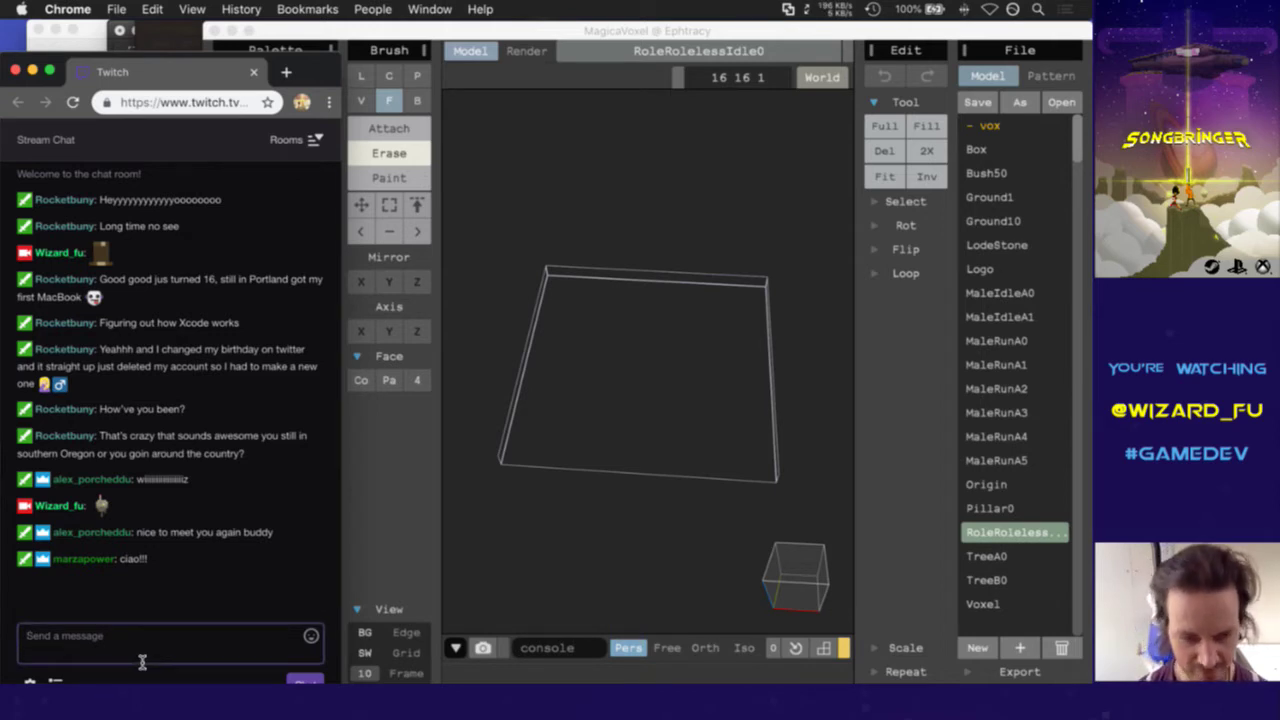
type("wizSword")
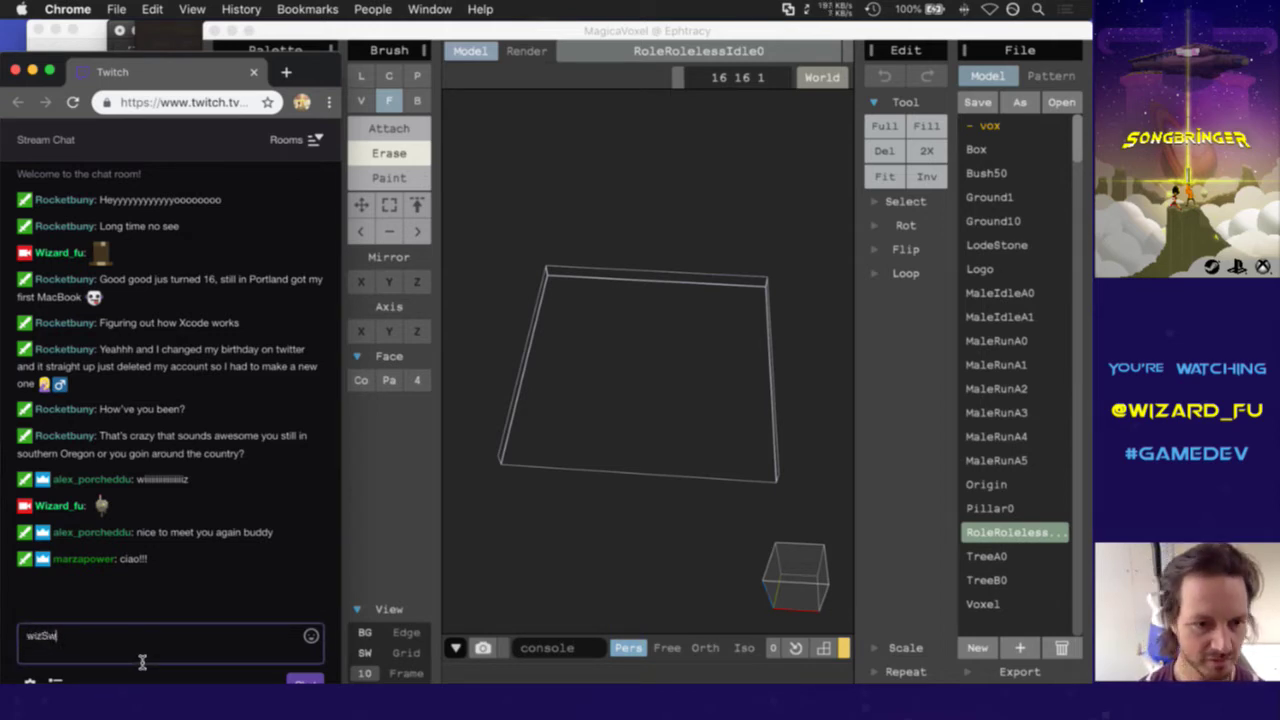
key("Return")
type("wiz")
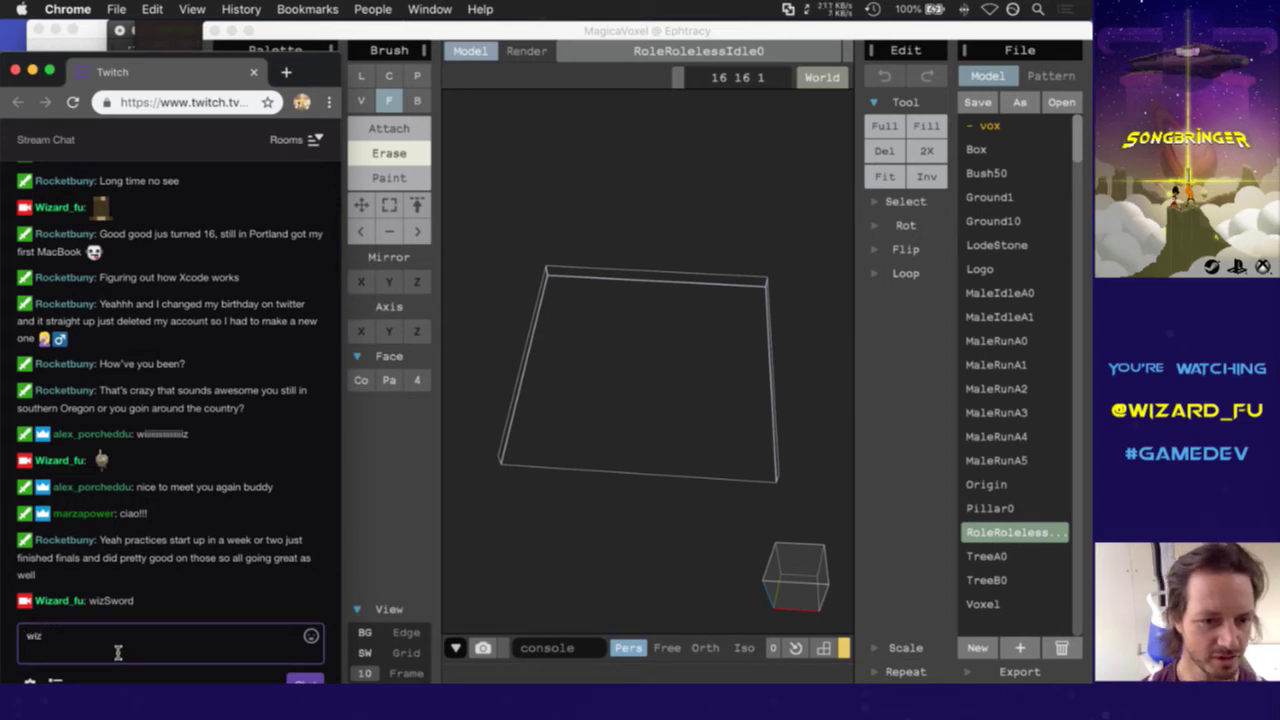
type("Fu")
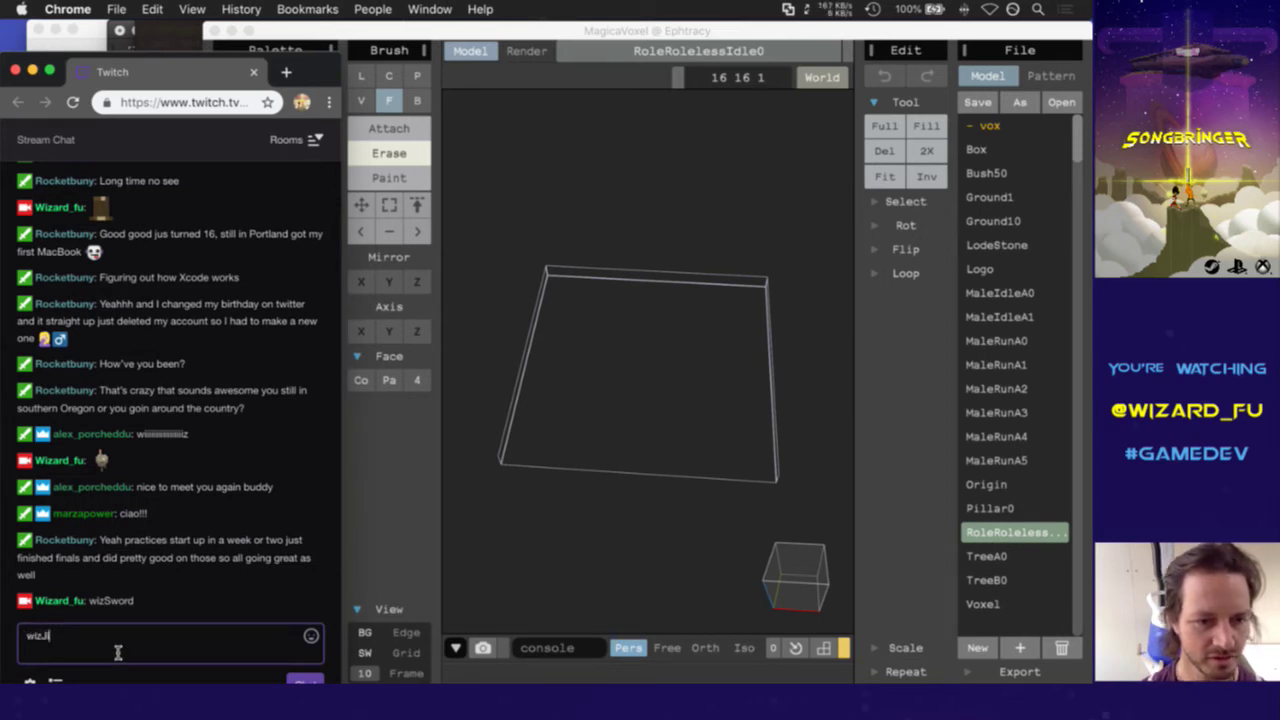
key("Return")
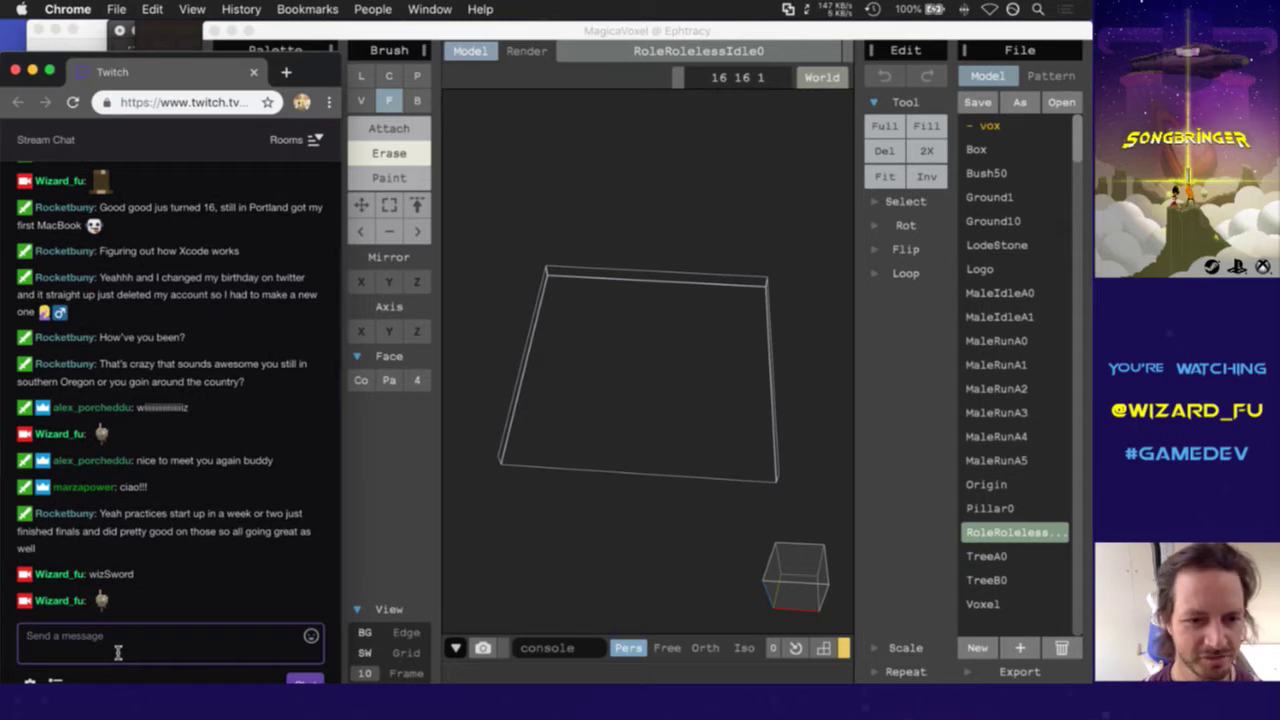
Read the viewers' latest Twitch chat messages about school practices and the stream
left_click(128, 518)
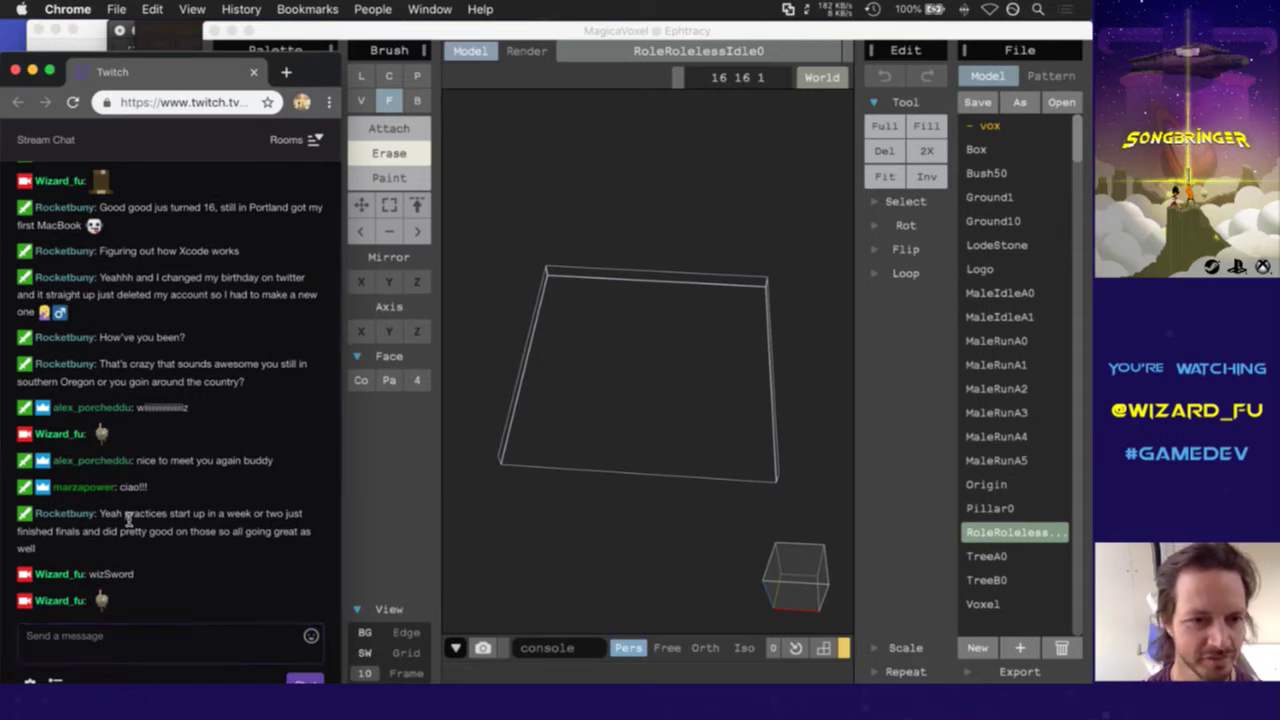
left_click_drag(128, 518, 174, 540)
left_click(174, 540)
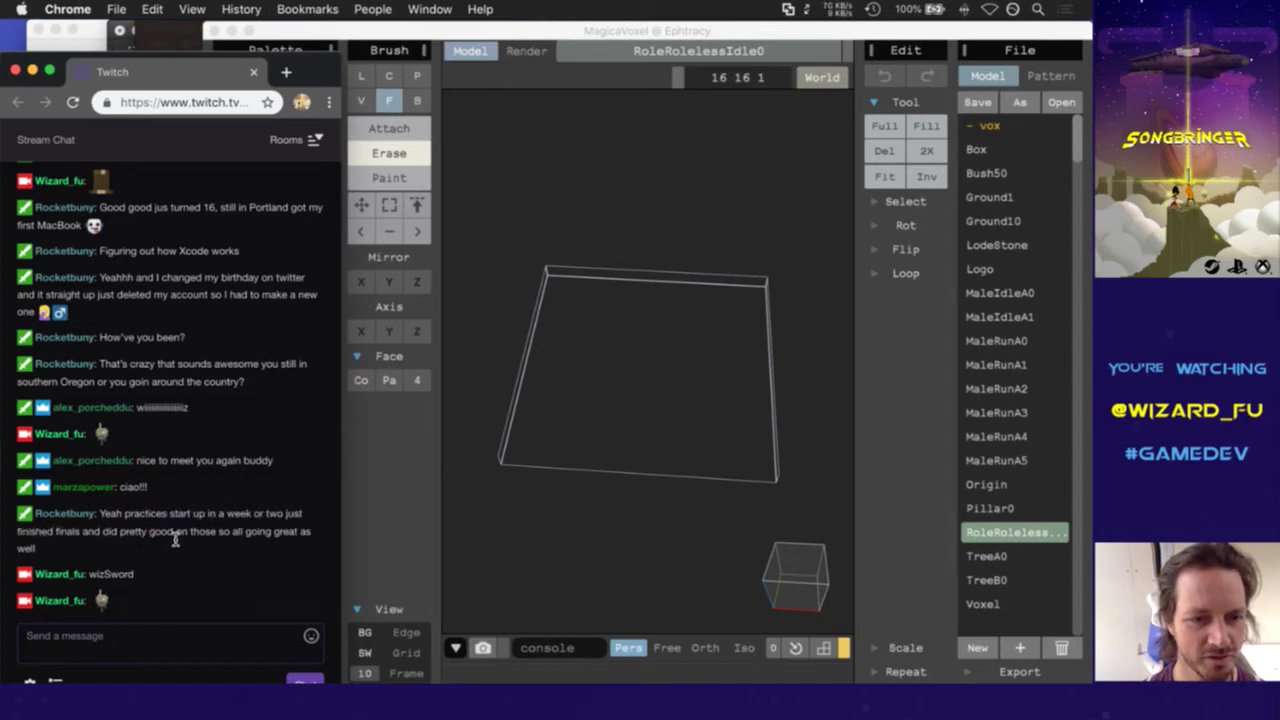
left_click(665, 34)
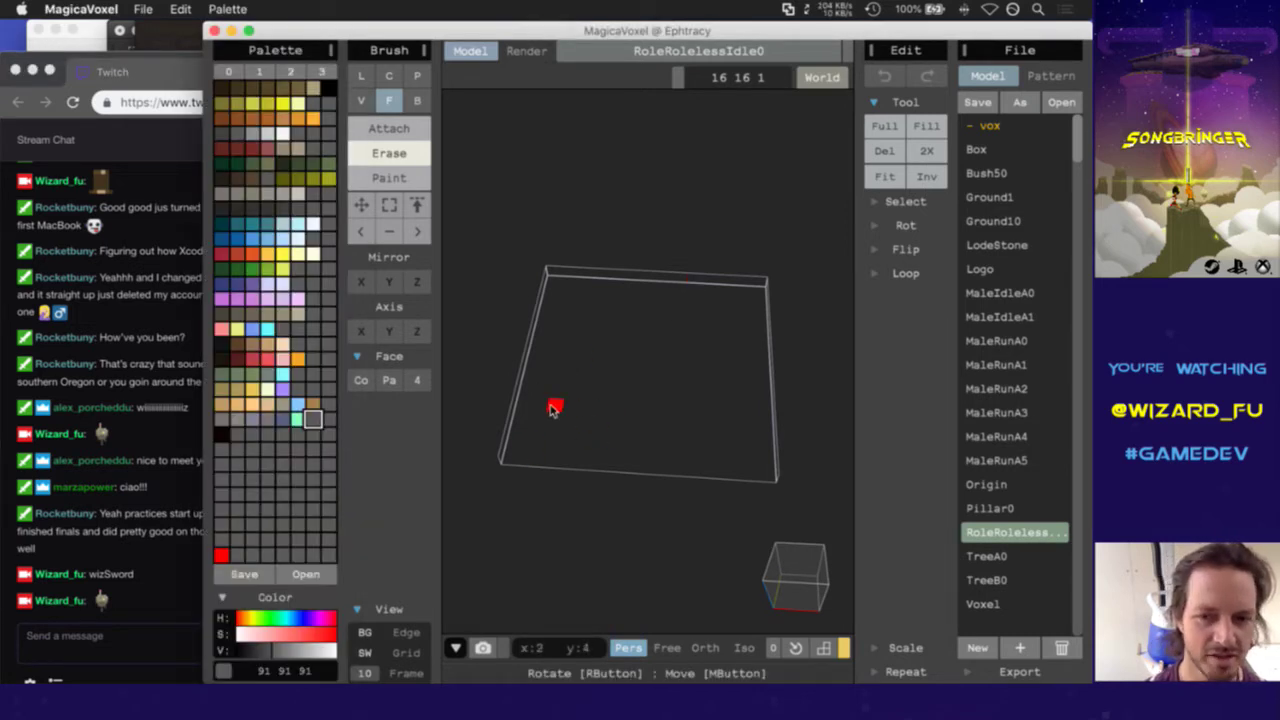
left_click(118, 620)
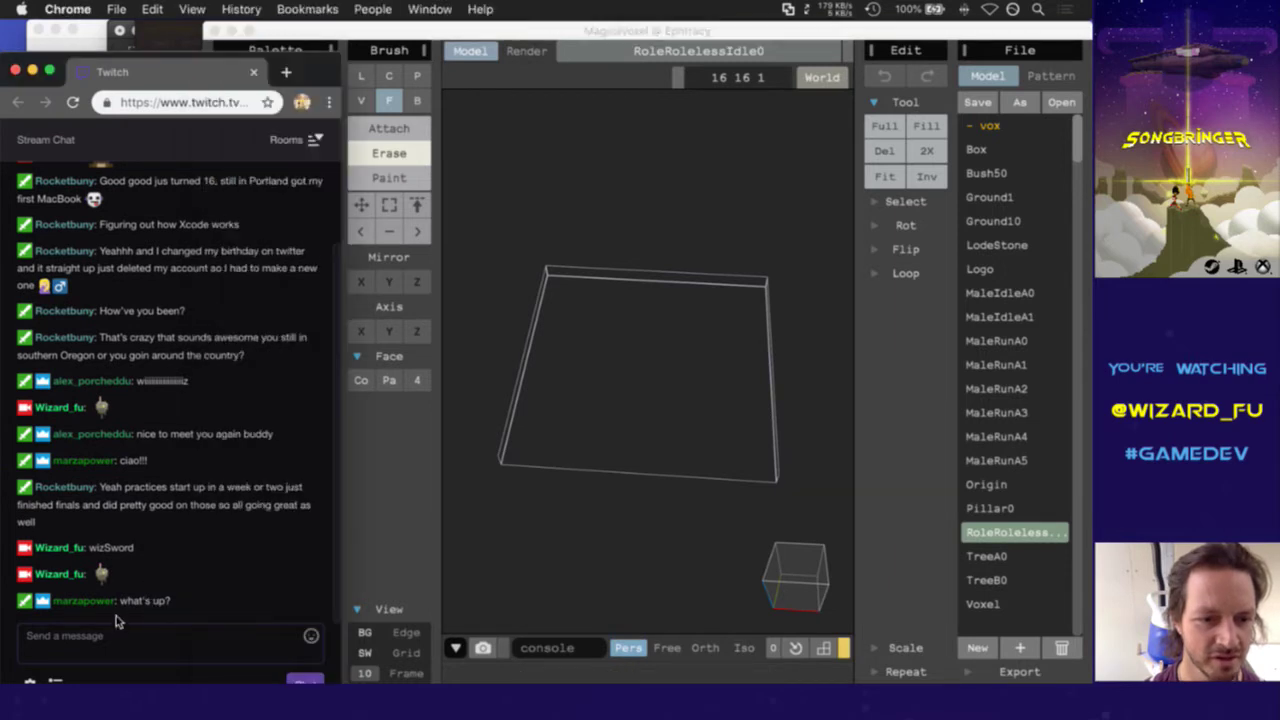
left_click_drag(125, 601, 226, 605)
left_click(222, 580)
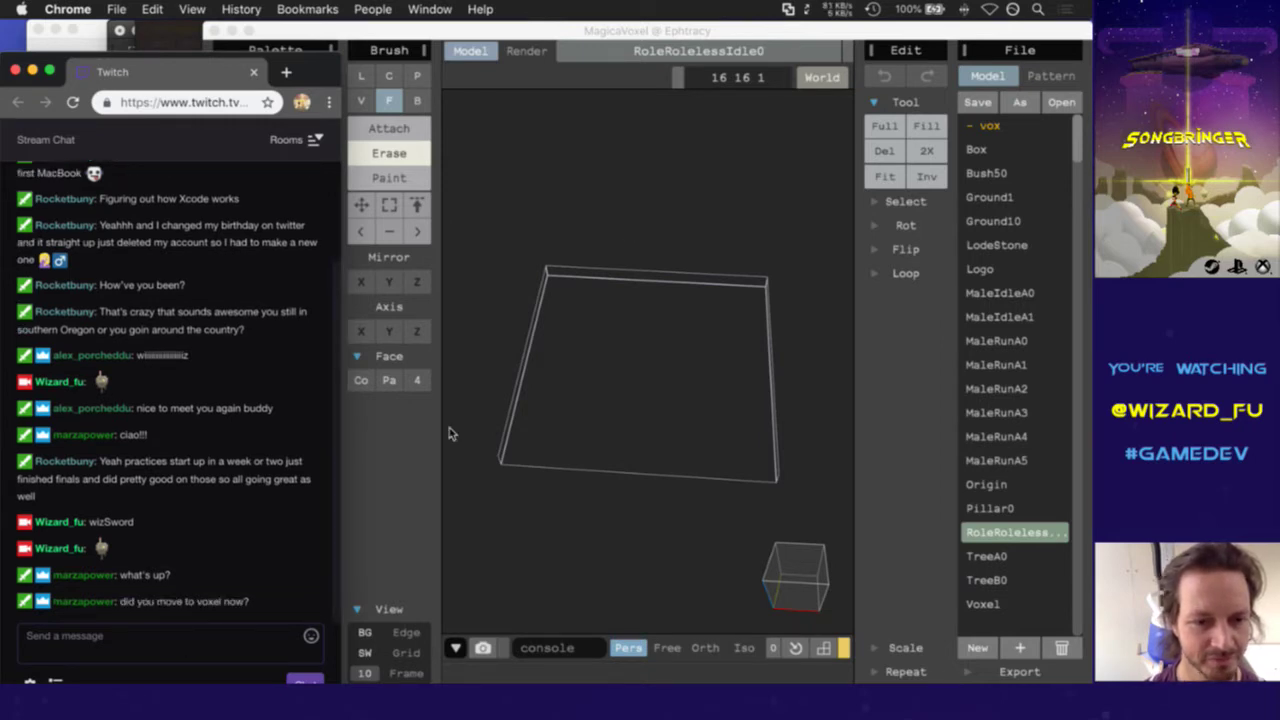
Switch to MagicaVoxel, open the MaleIdleA0 model and view the character from a slightly different angle
left_click(770, 42)
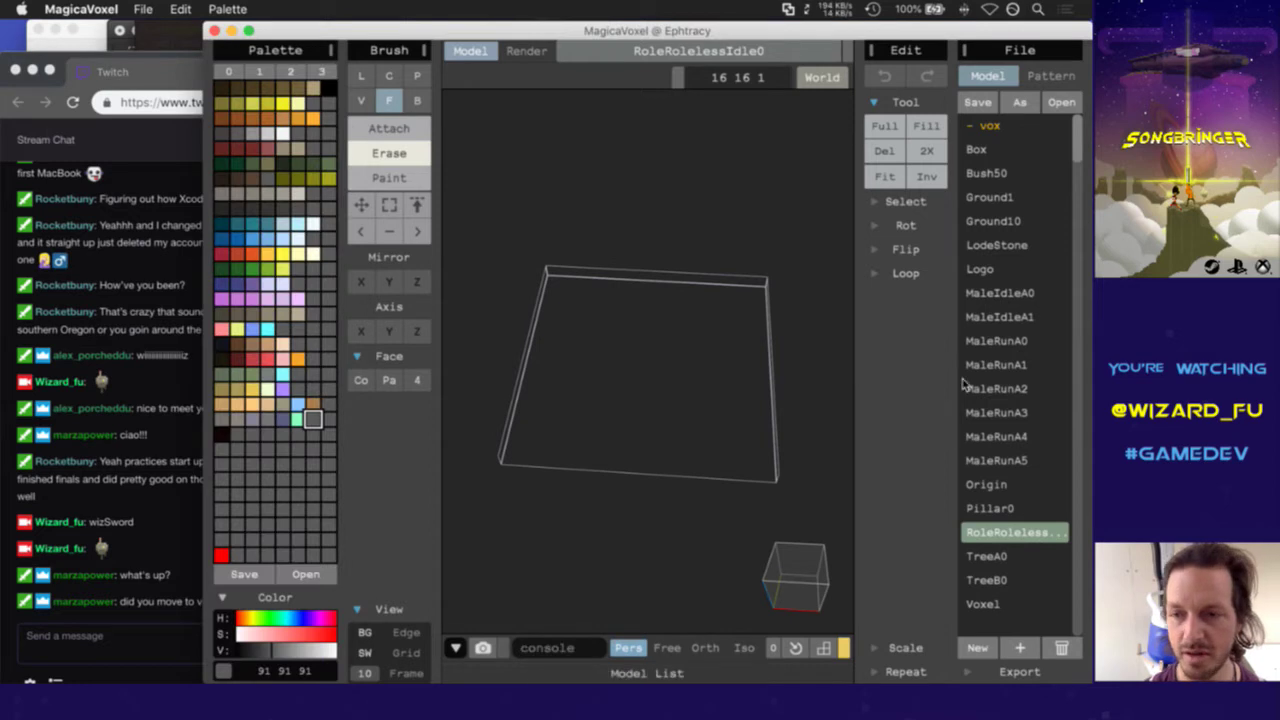
left_click(1003, 293)
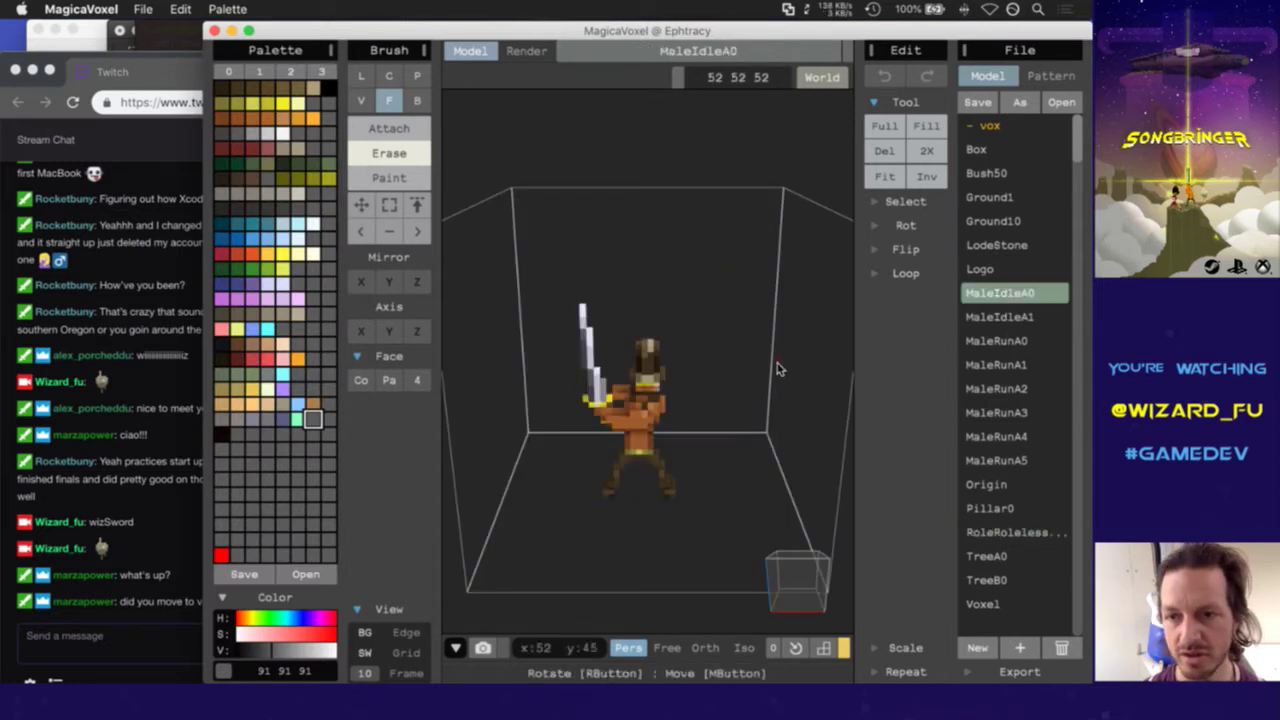
mouse_move(706, 388)
right_mouse_down()
mouse_move(603, 441)
mouse_move(574, 371)
mouse_move(689, 380)
mouse_move(729, 346)
mouse_move(733, 396)
mouse_move(734, 371)
mouse_move(671, 443)
mouse_move(734, 363)
mouse_move(721, 380)
right_mouse_up()
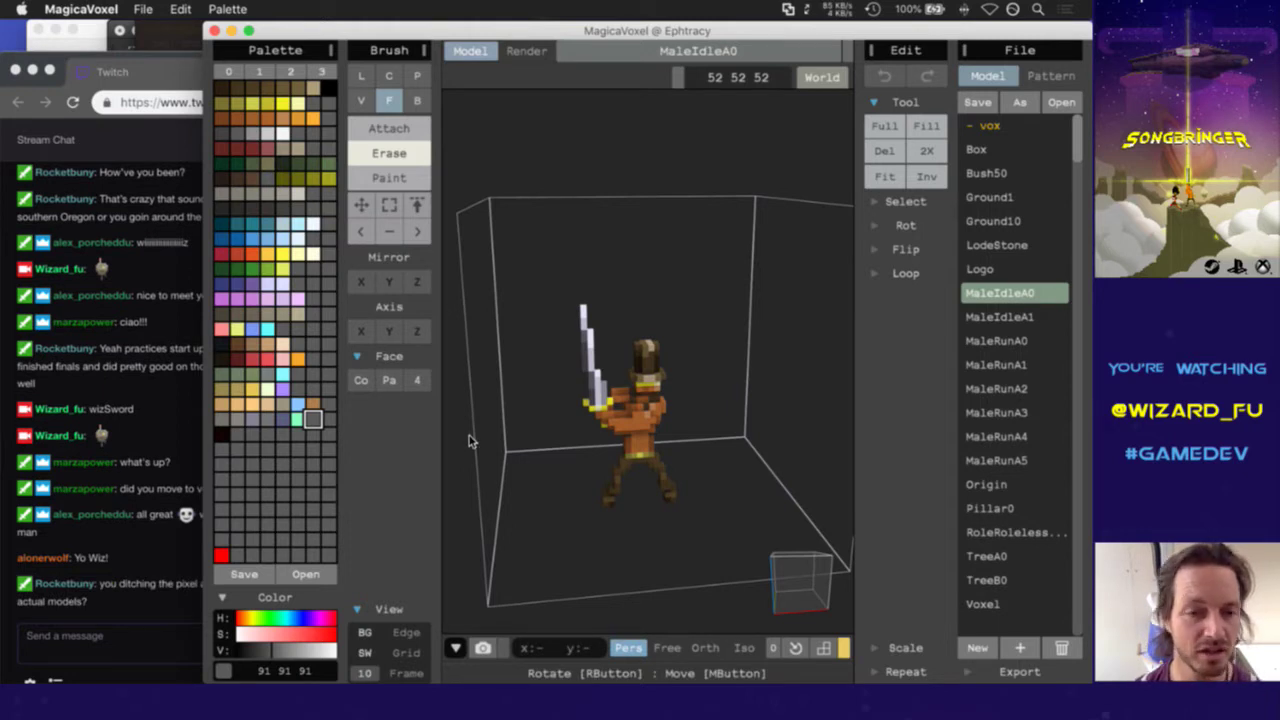
Switch to Chrome and read the newest Twitch chat messages, including the question about moving from pixel art to models
left_click(143, 567)
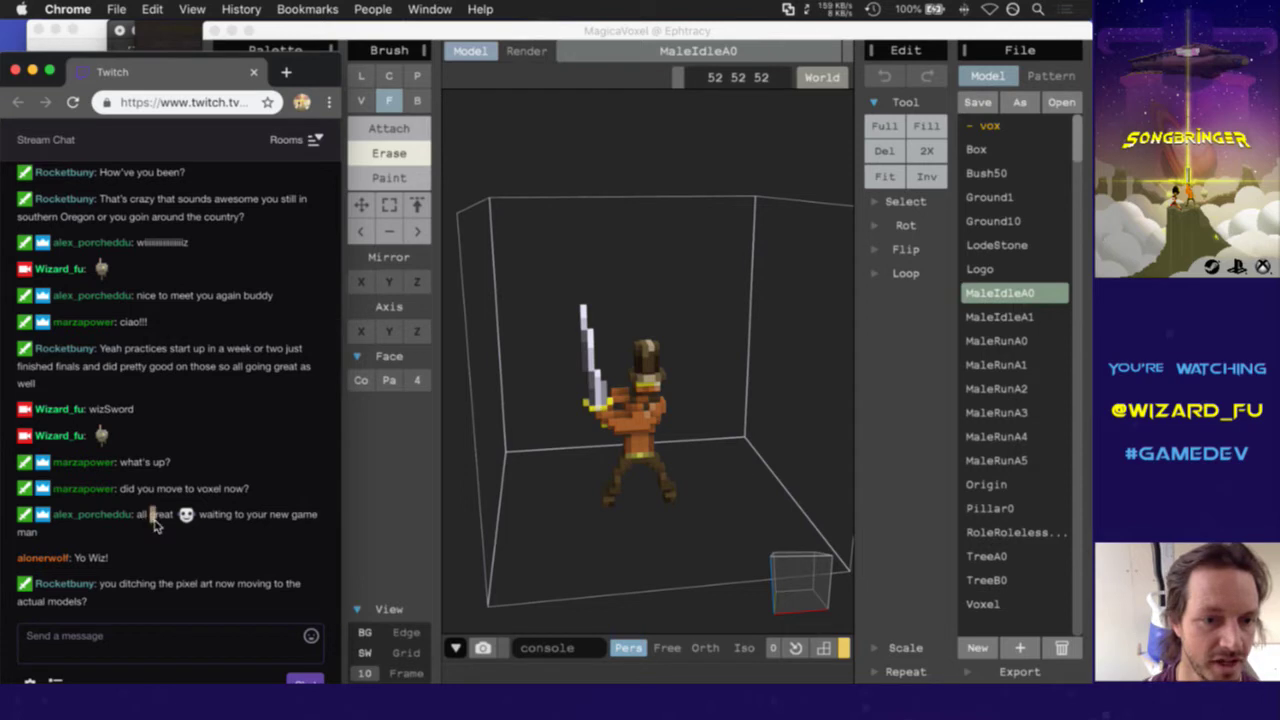
left_click_drag(76, 559, 152, 562)
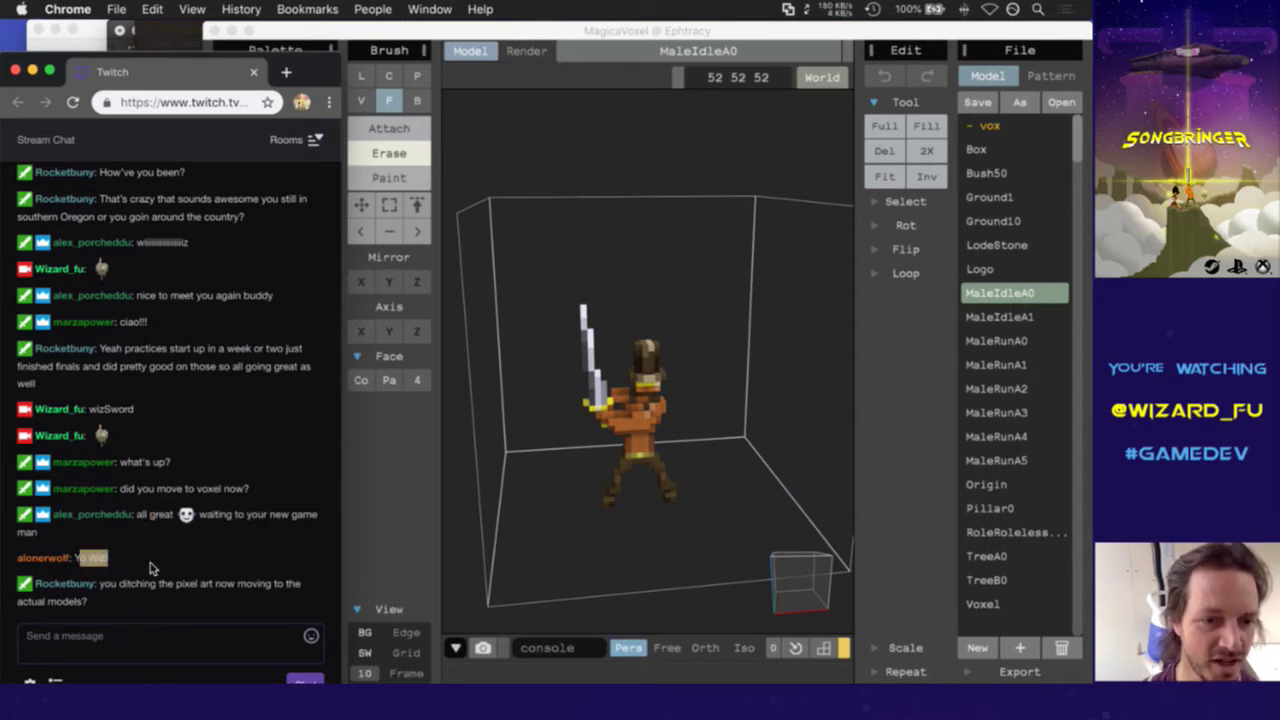
left_click(140, 608)
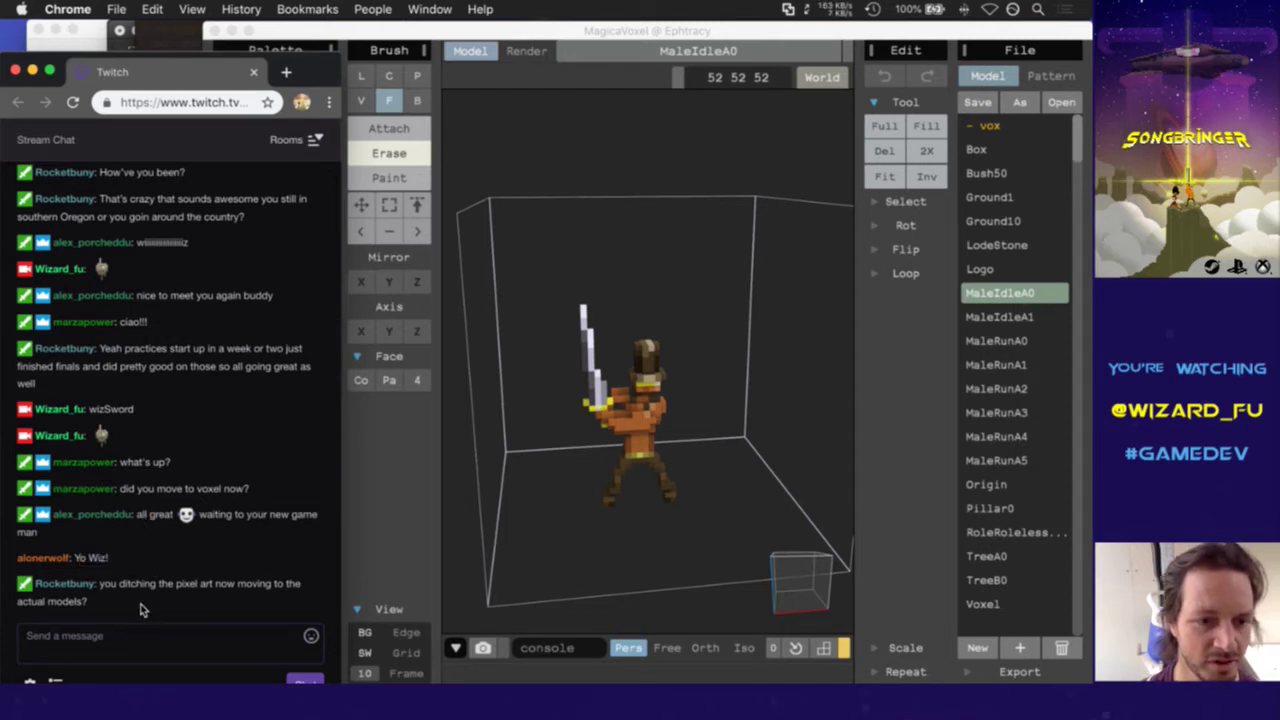
left_click_drag(109, 587, 133, 604)
left_click(133, 605)
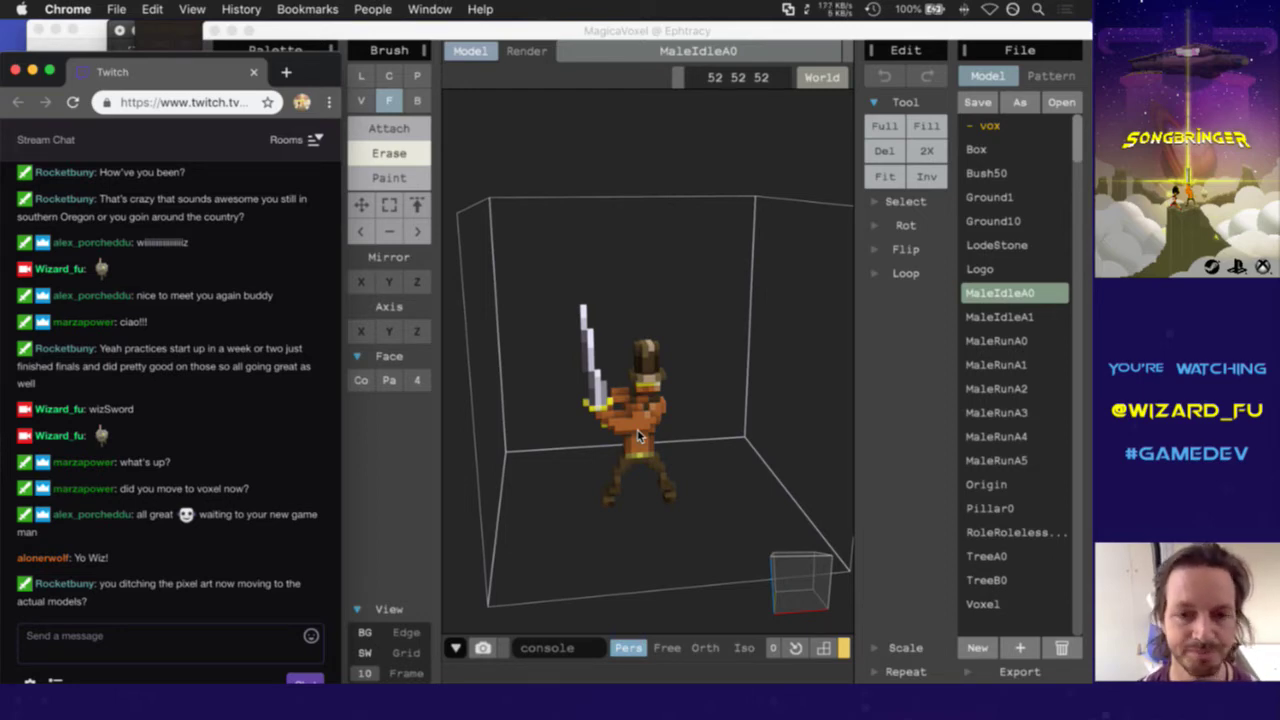
Switch to iTerm2 with the prompt in the art/models folder
key("super+Tab")
key("super+Tab")
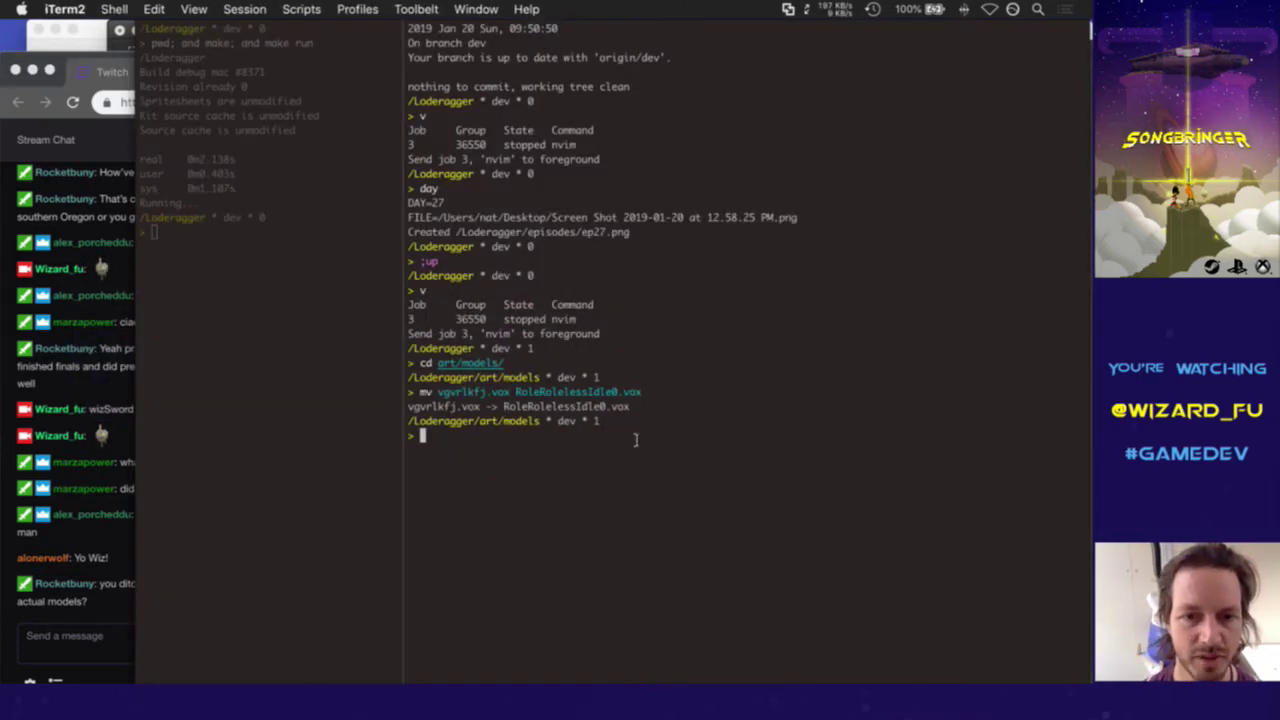
type("cd ")
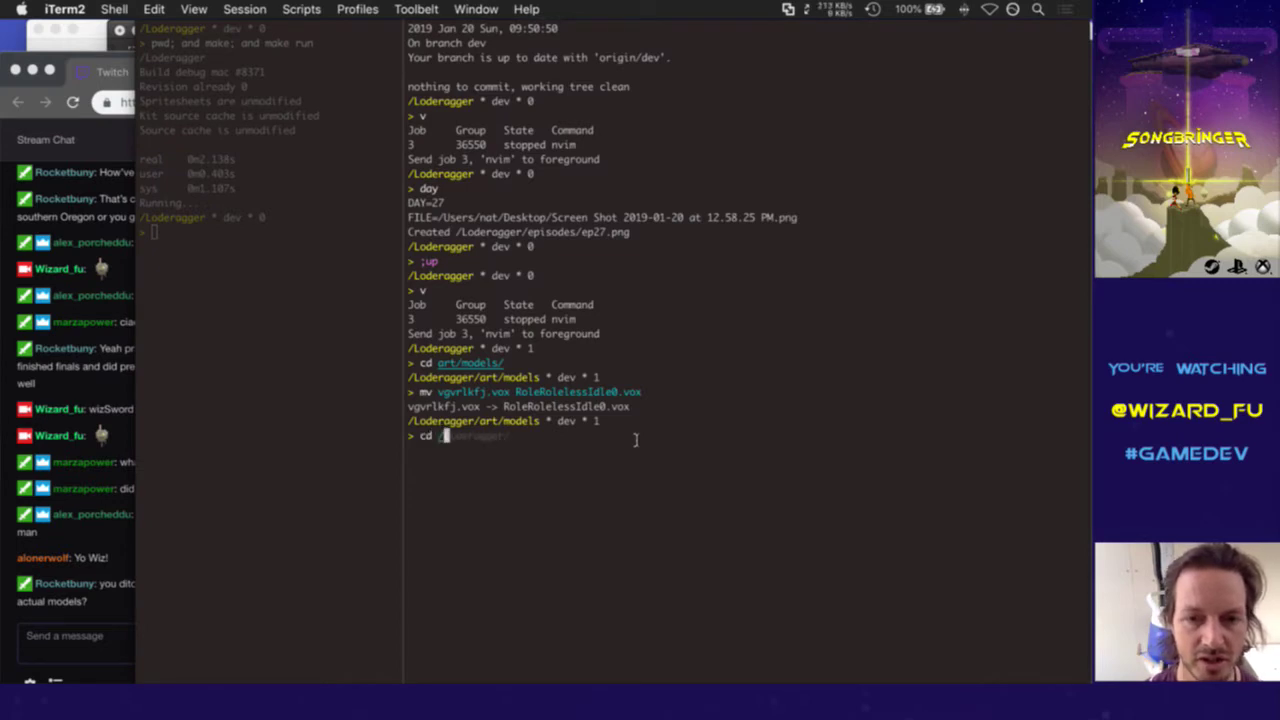
type("/")
key("Right")
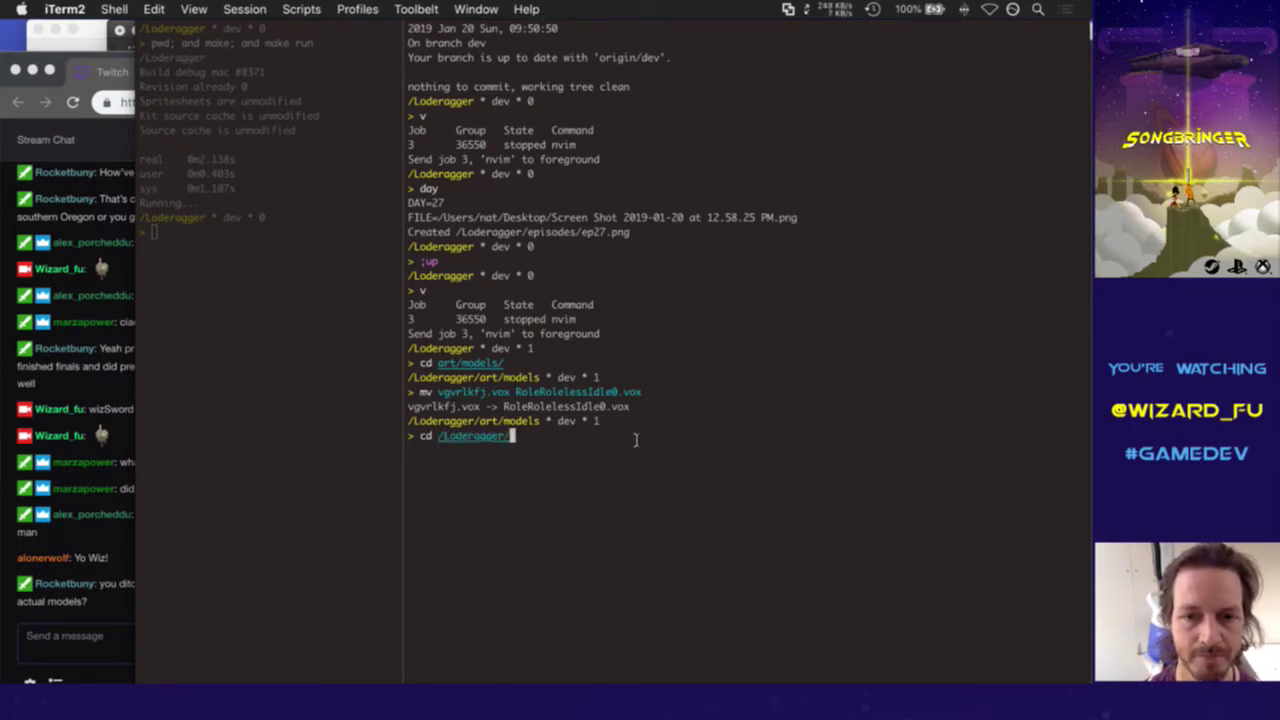
key("BackSpace")
key("BackSpace")
key("BackSpace")
key("BackSpace")
key("BackSpace")
key("BackSpace")
key("BackSpace")
key("BackSpace")
key("BackSpace")
key("BackSpace")
key("BackSpace")
key("BackSpace")
key("BackSpace")
key("BackSpace")
key("BackSpace")
Run ;up in the terminal to build and launch the game, and walk the character right and left
type(";up")
key("Return")
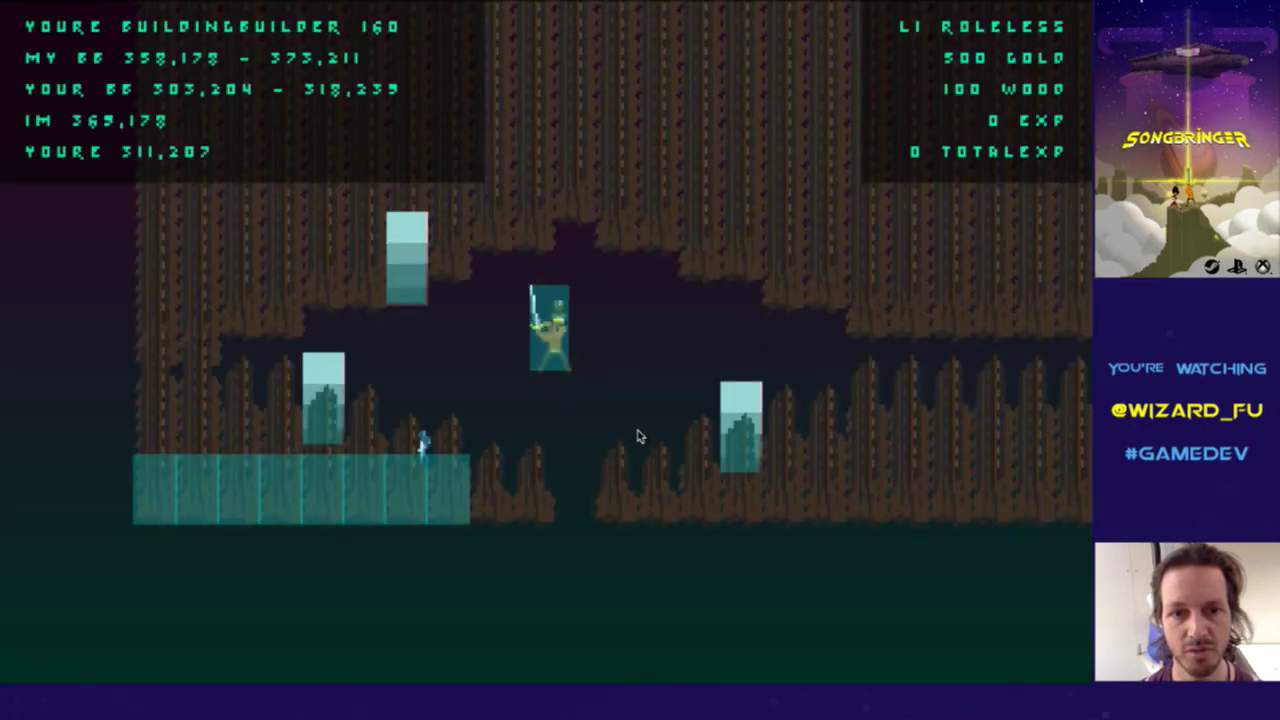
key("Right")
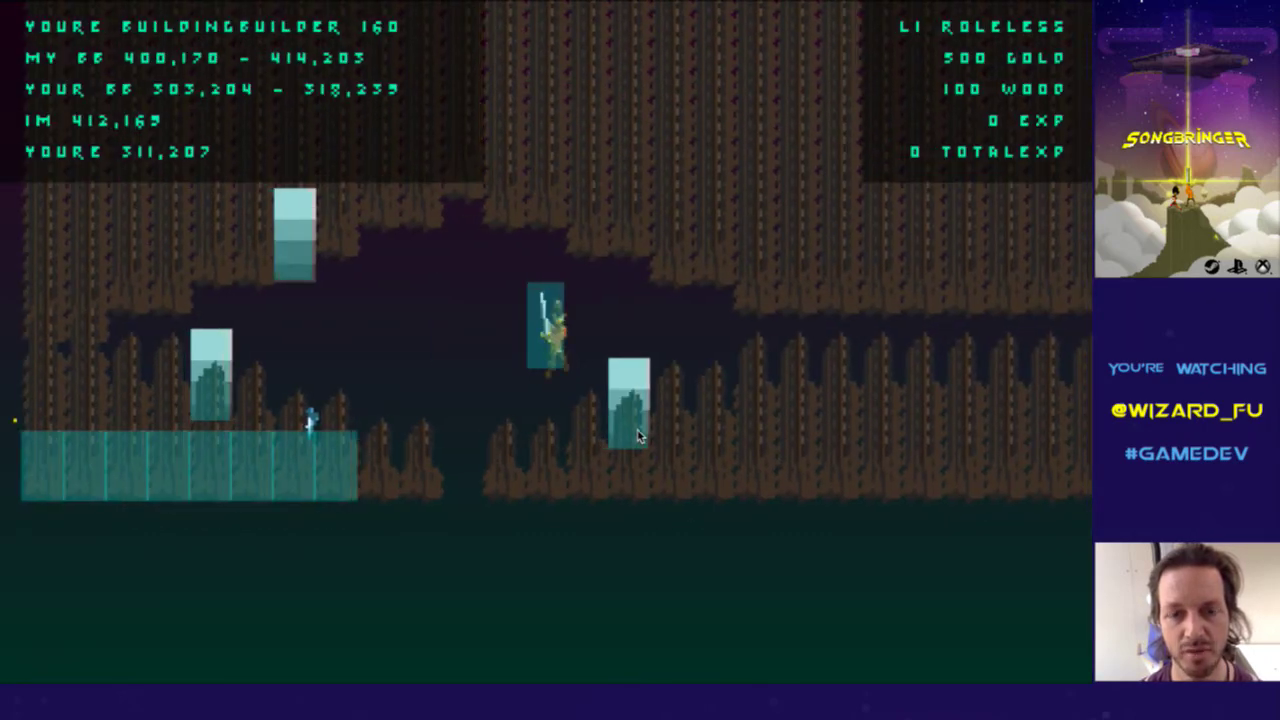
key("Left")
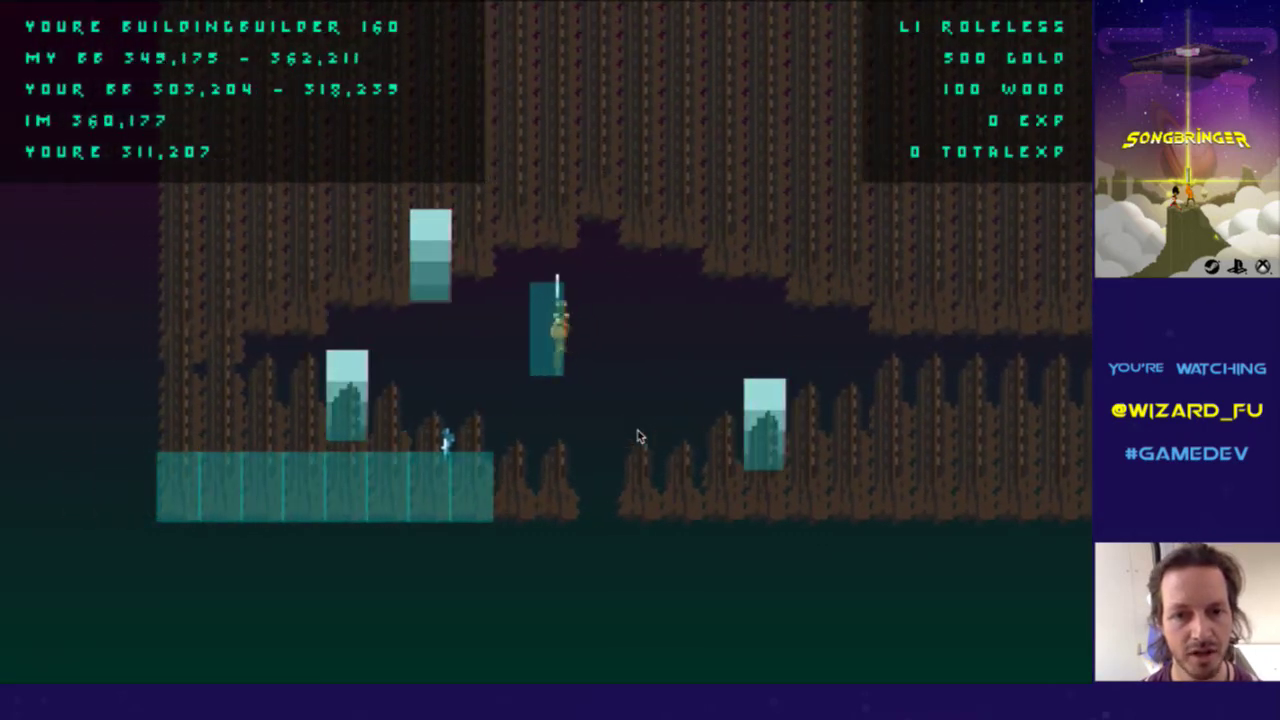
Cycle the game's debug overlay through its modes until the debug read-out is hidden
key("F1")
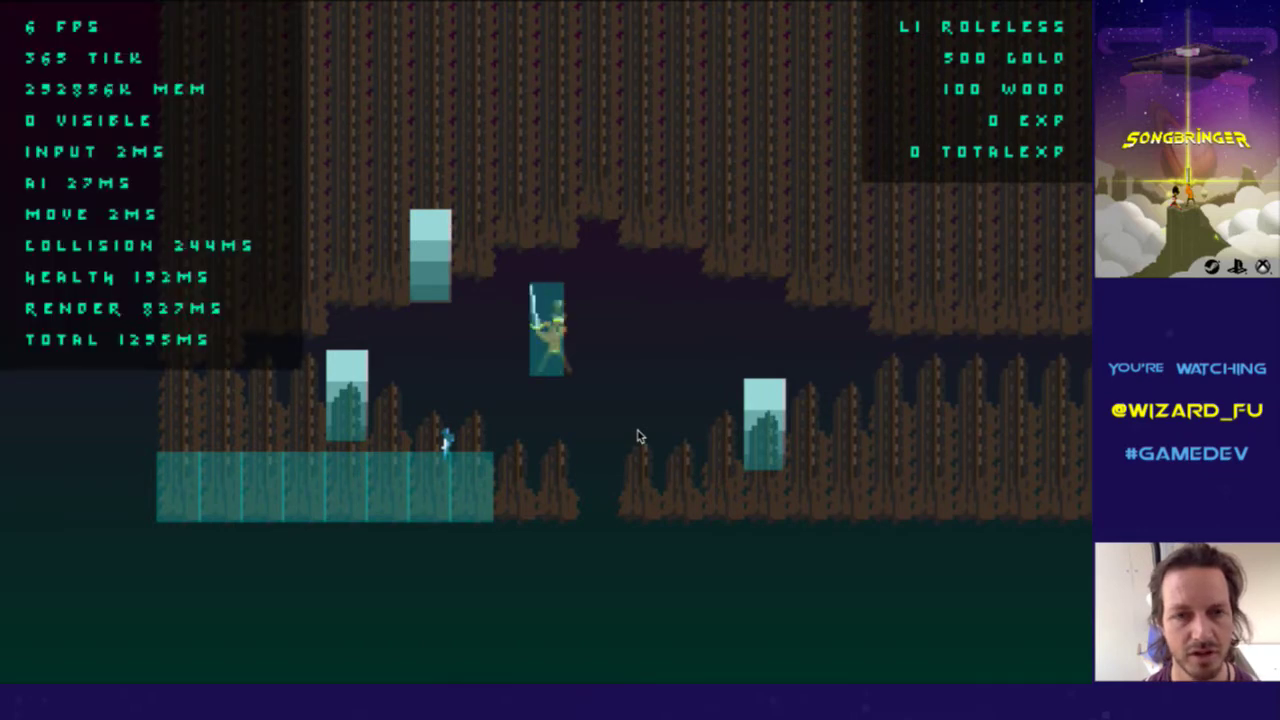
key("F1")
key("F1")
key("F1")
key("F1")
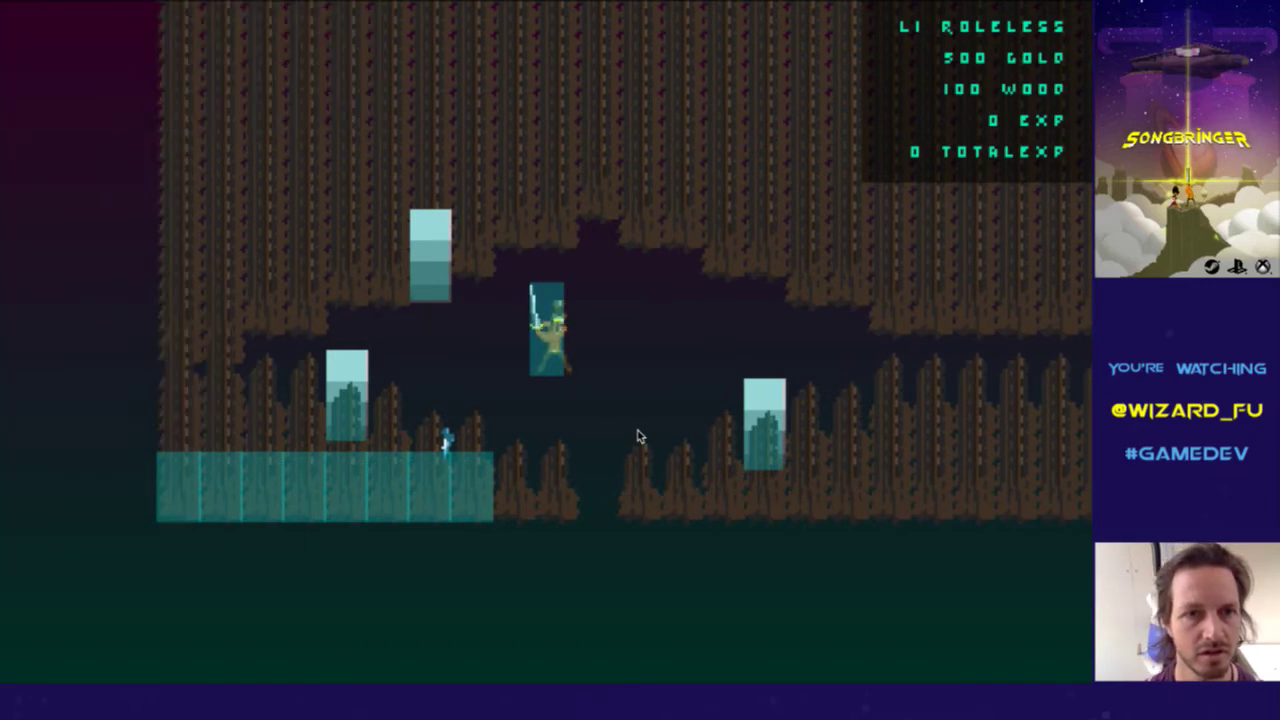
Return to the terminal, relaunch the game with ;up and move the character right and left
key("super+Tab")
type(";up")
key("Return")
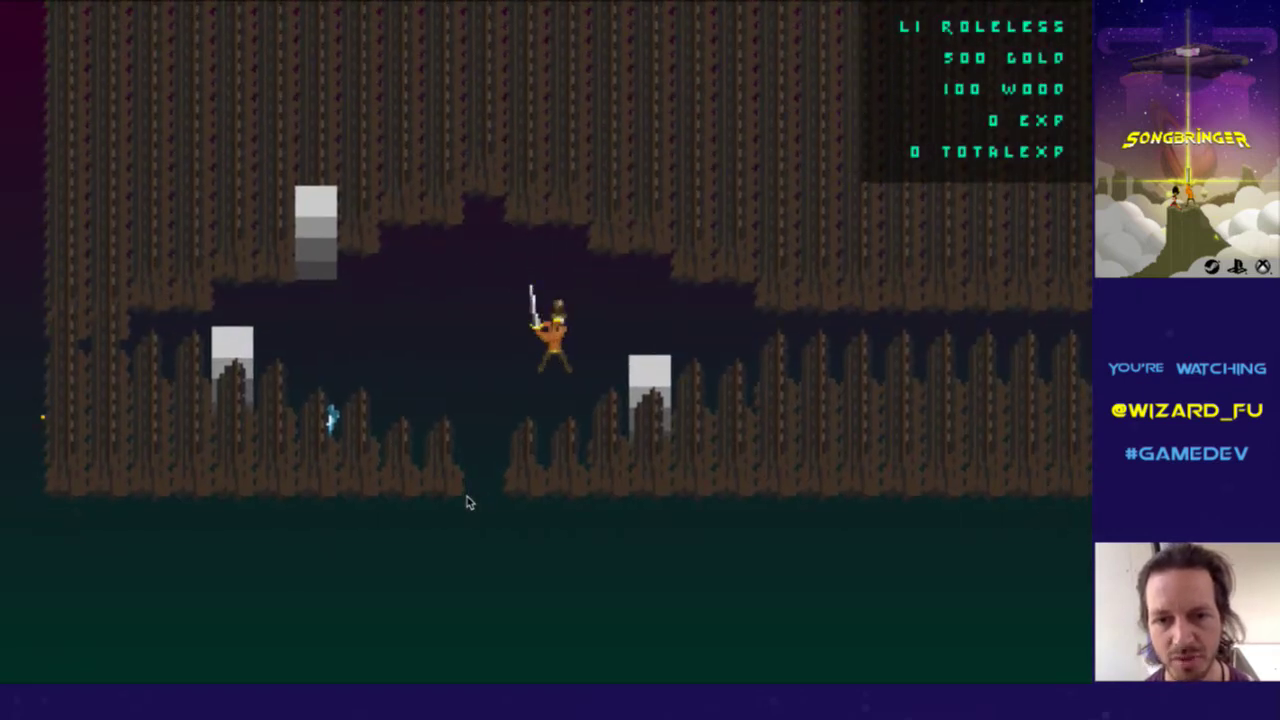
key("Right")
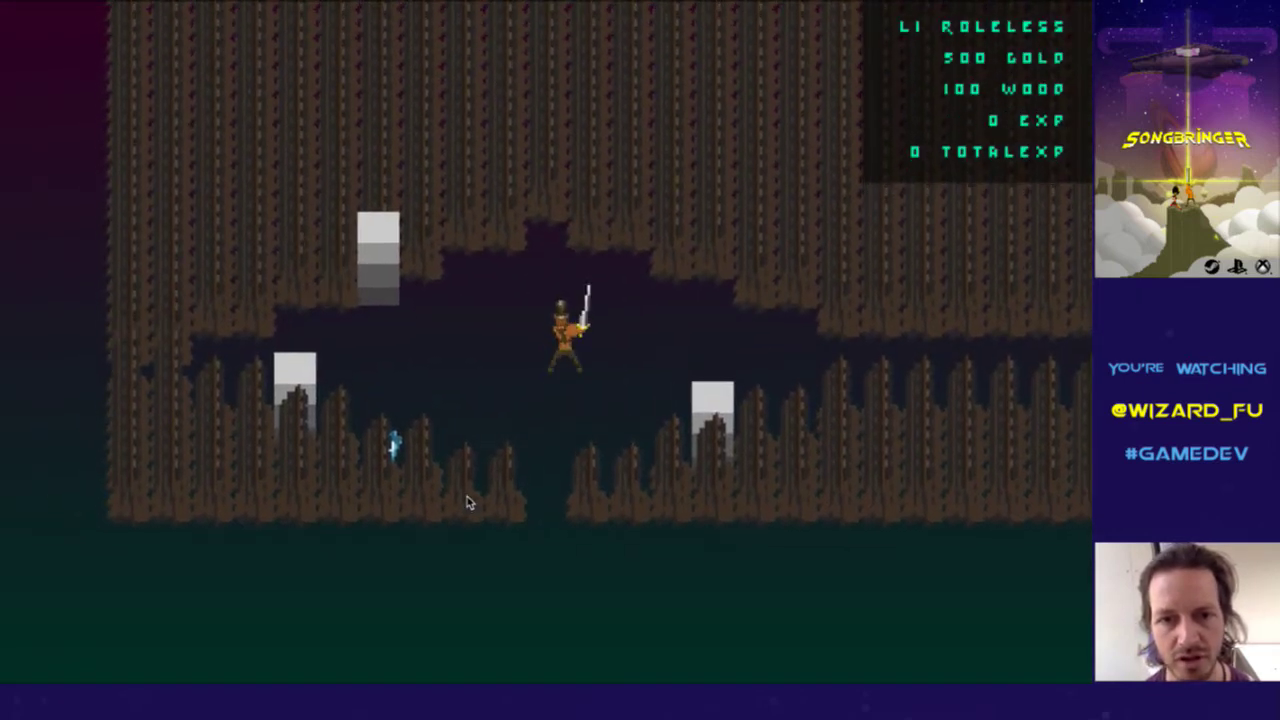
key("Left")
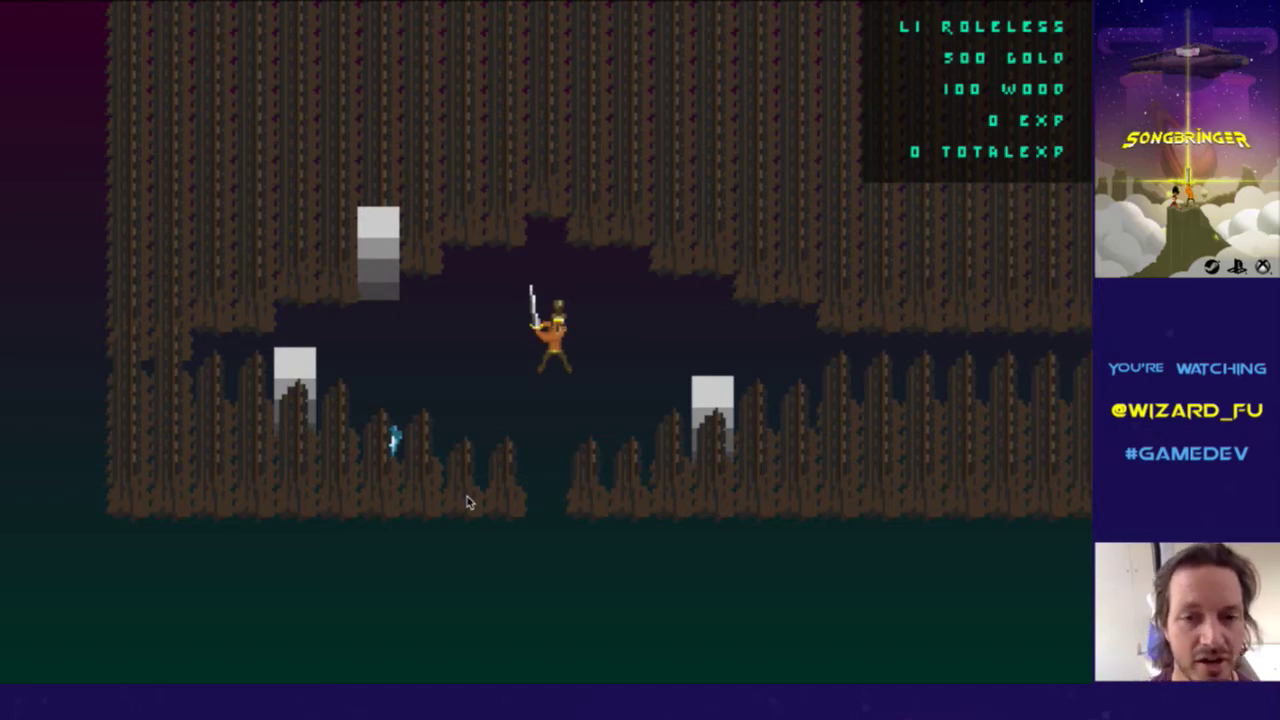
Switch to Chrome and read the new Twitch chat messages about voxels and the 3D engine
key("super+Tab")
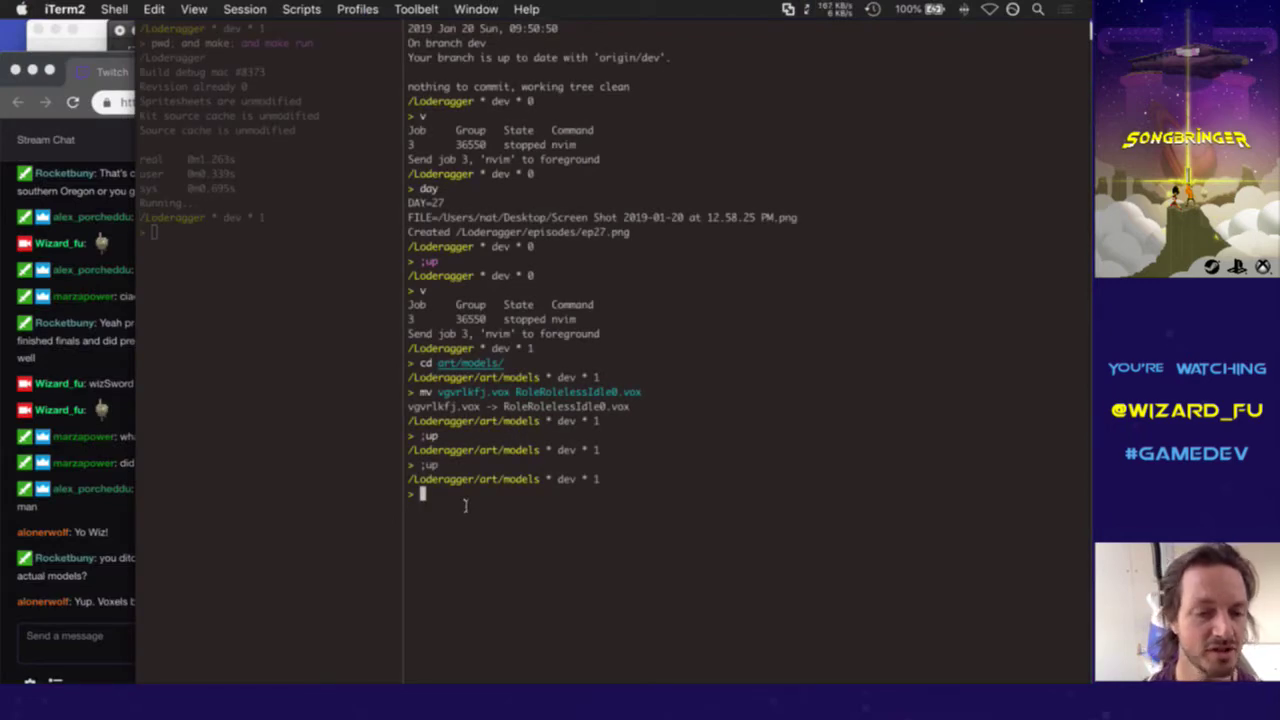
left_click(99, 610)
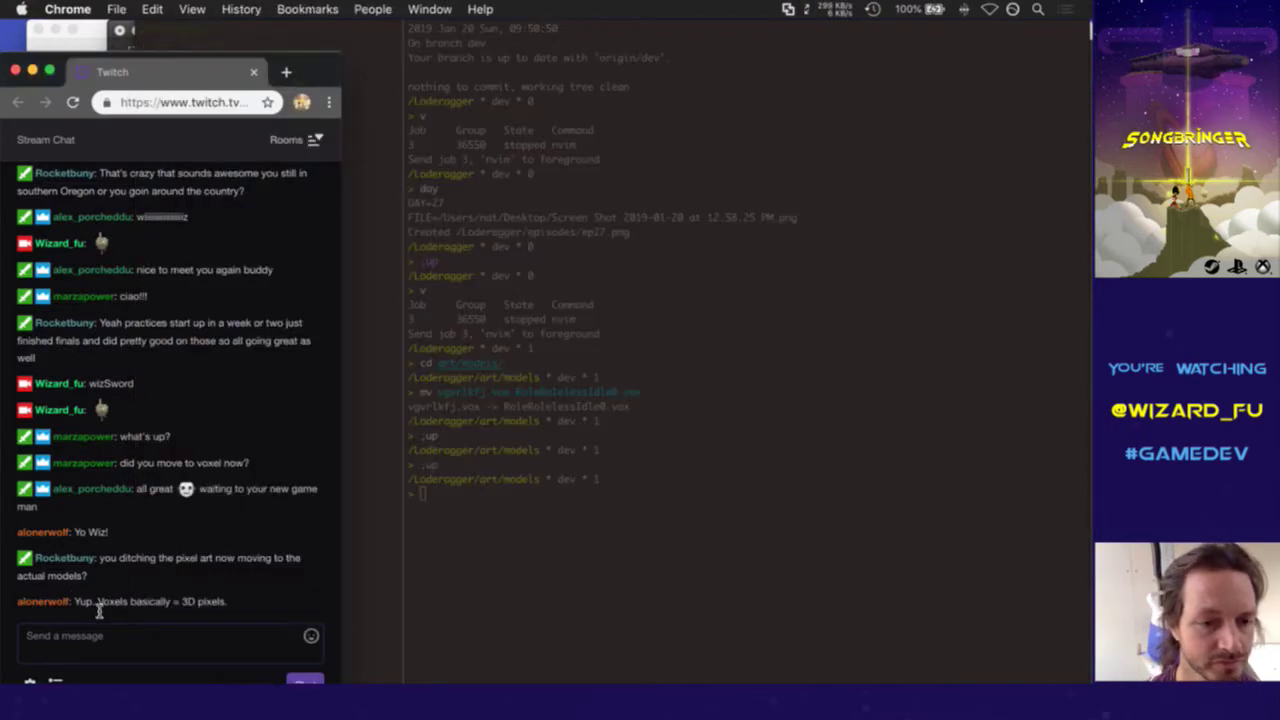
left_click_drag(99, 604, 191, 604)
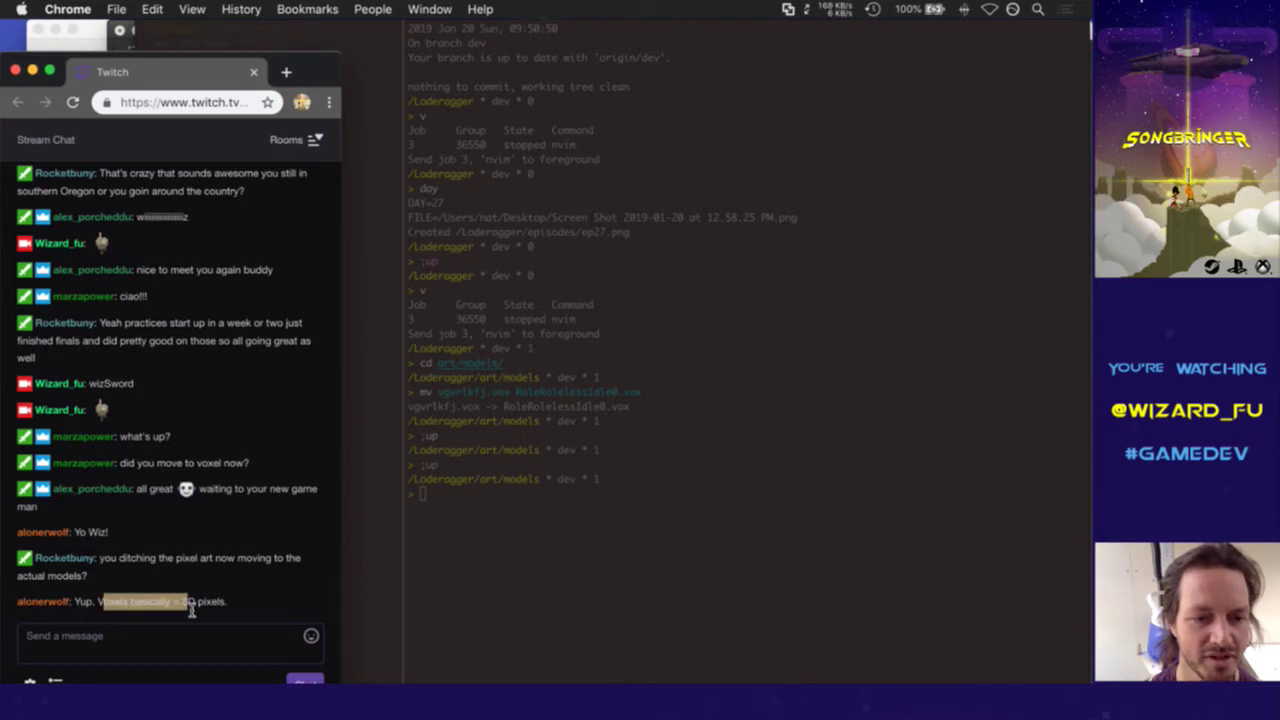
left_click(228, 608)
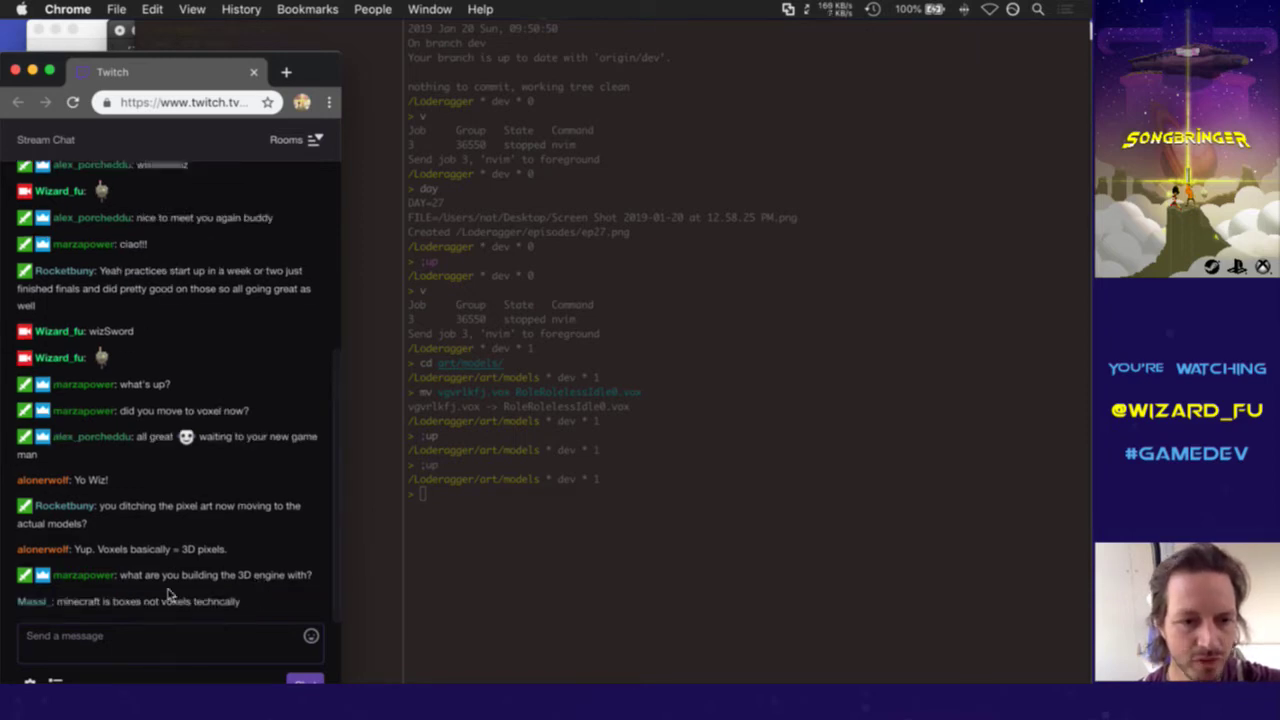
left_click_drag(137, 586, 268, 586)
left_click(288, 601)
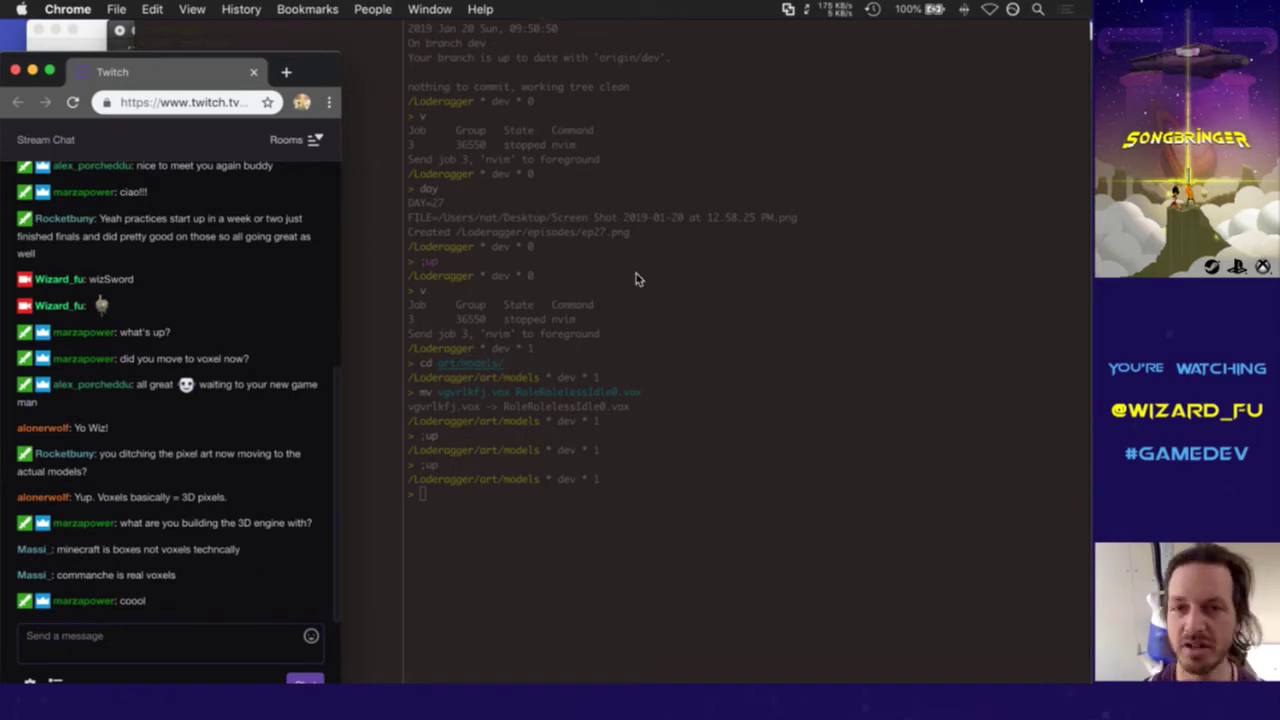
Open a new, widened browser window beside the chat and search Google for "commanche game"
key("super+n")
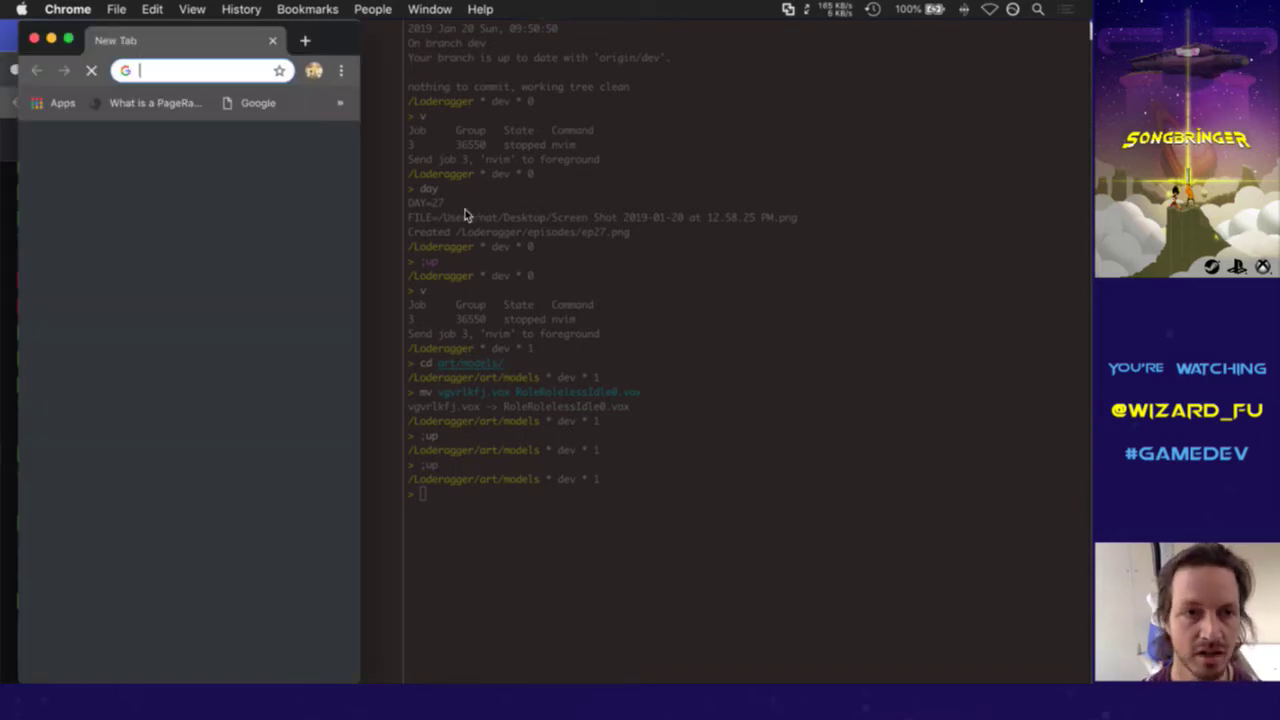
left_click_drag(197, 38, 450, 40)
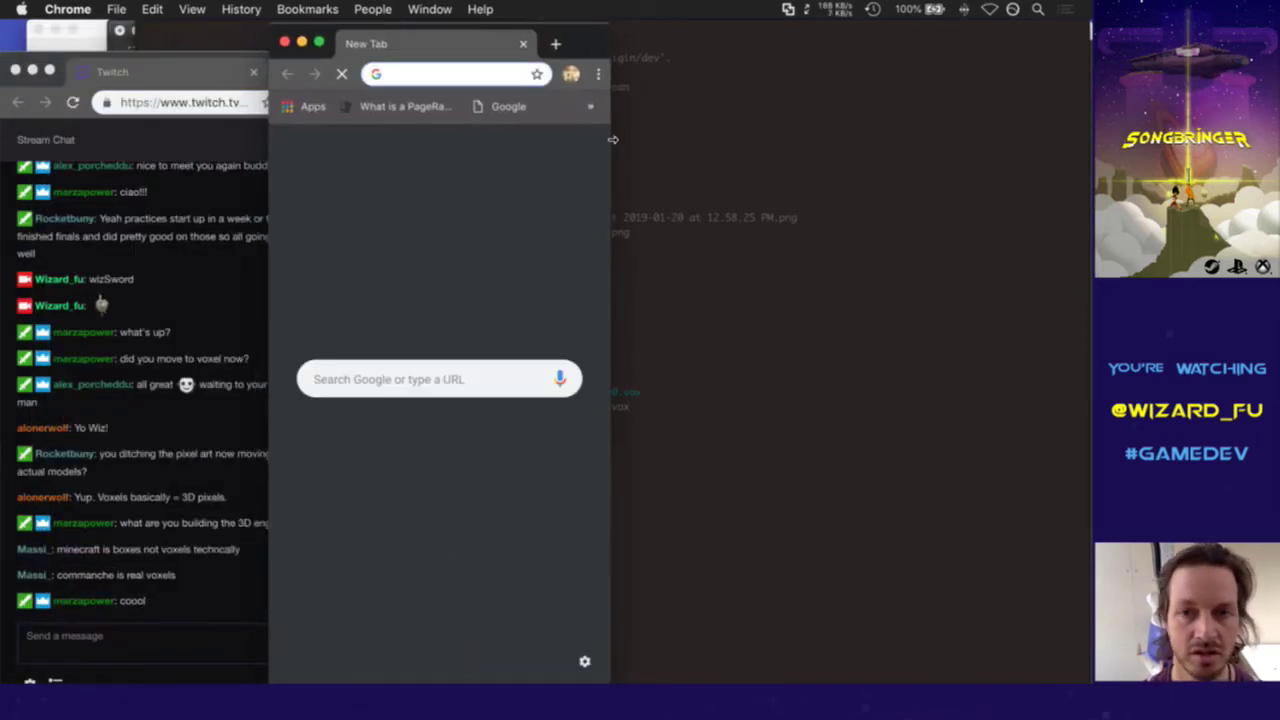
left_click_drag(609, 213, 1057, 213)
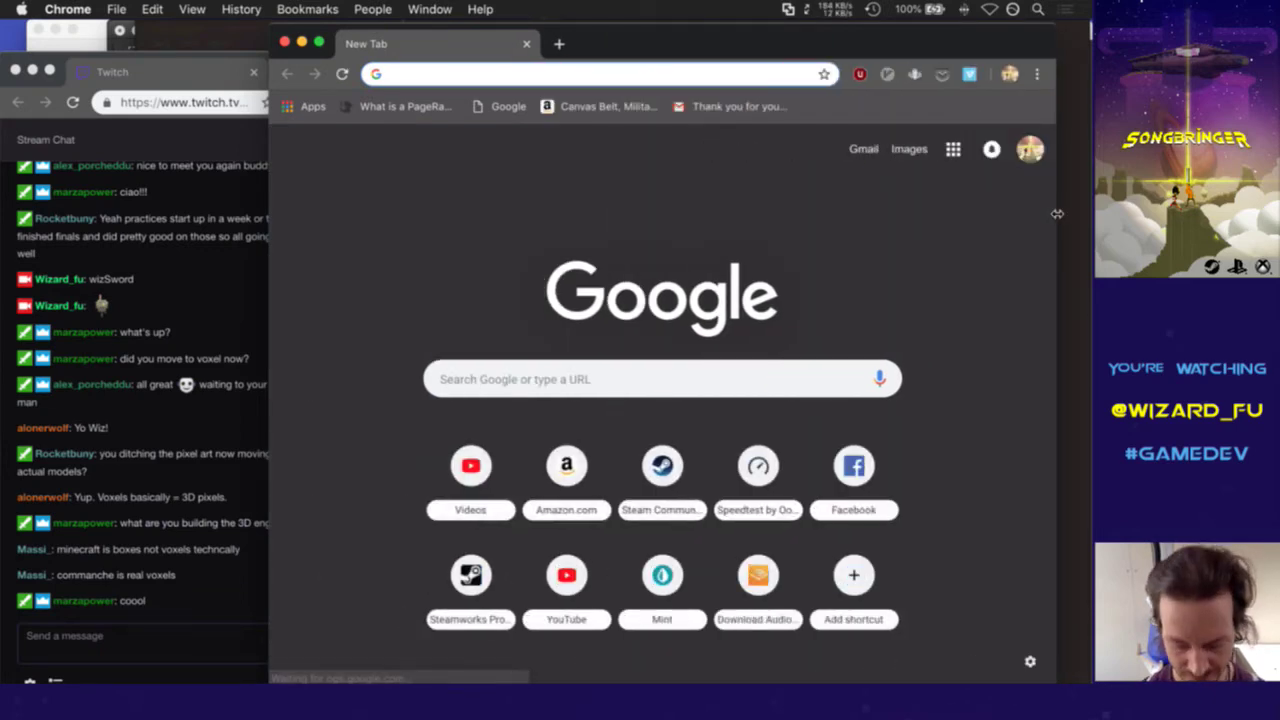
type("commanche game")
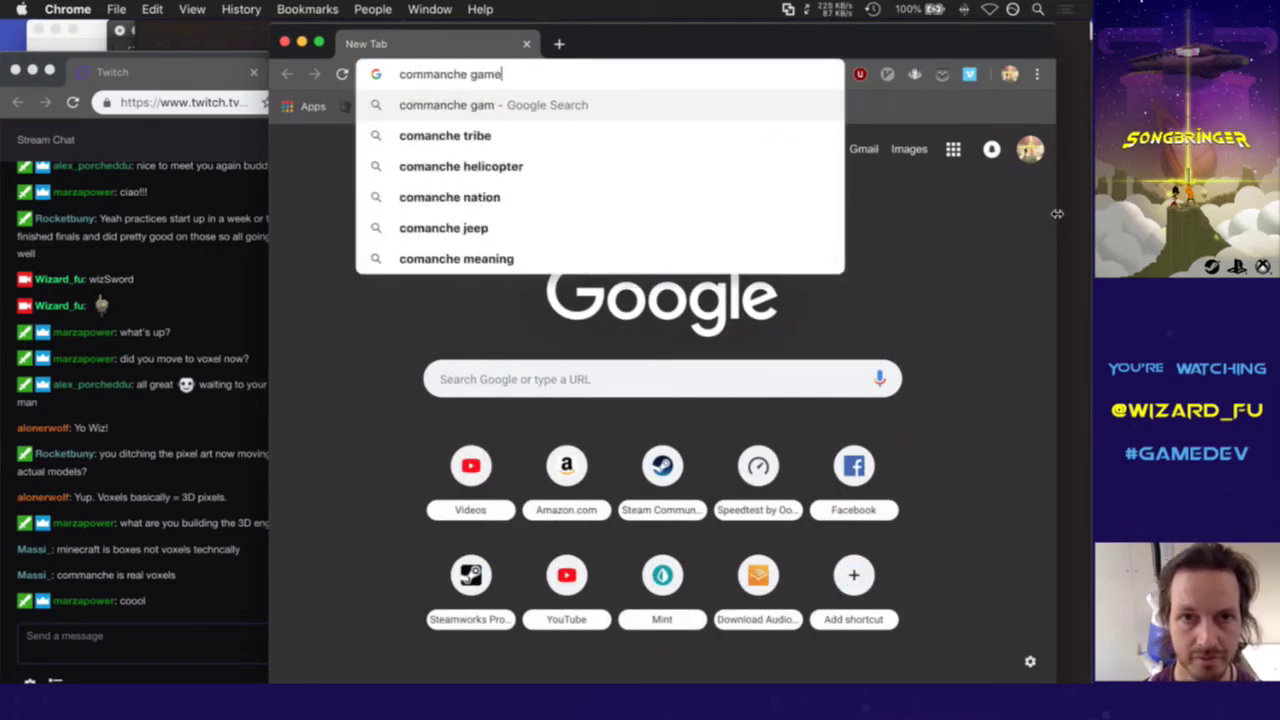
key("Return")
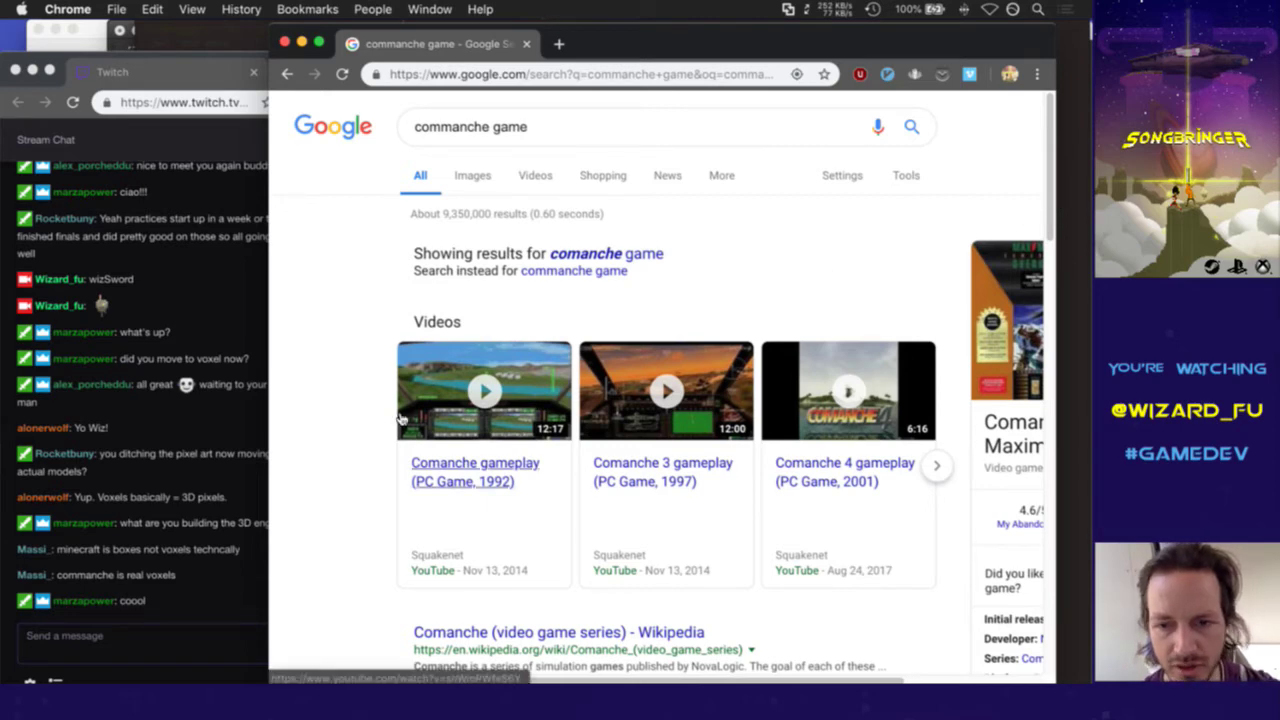
View the Comanche 4 store page on Steam, return to the search results and close the browser window
scroll(314, 436, "down", 2)
scroll(314, 436, "down", 5)
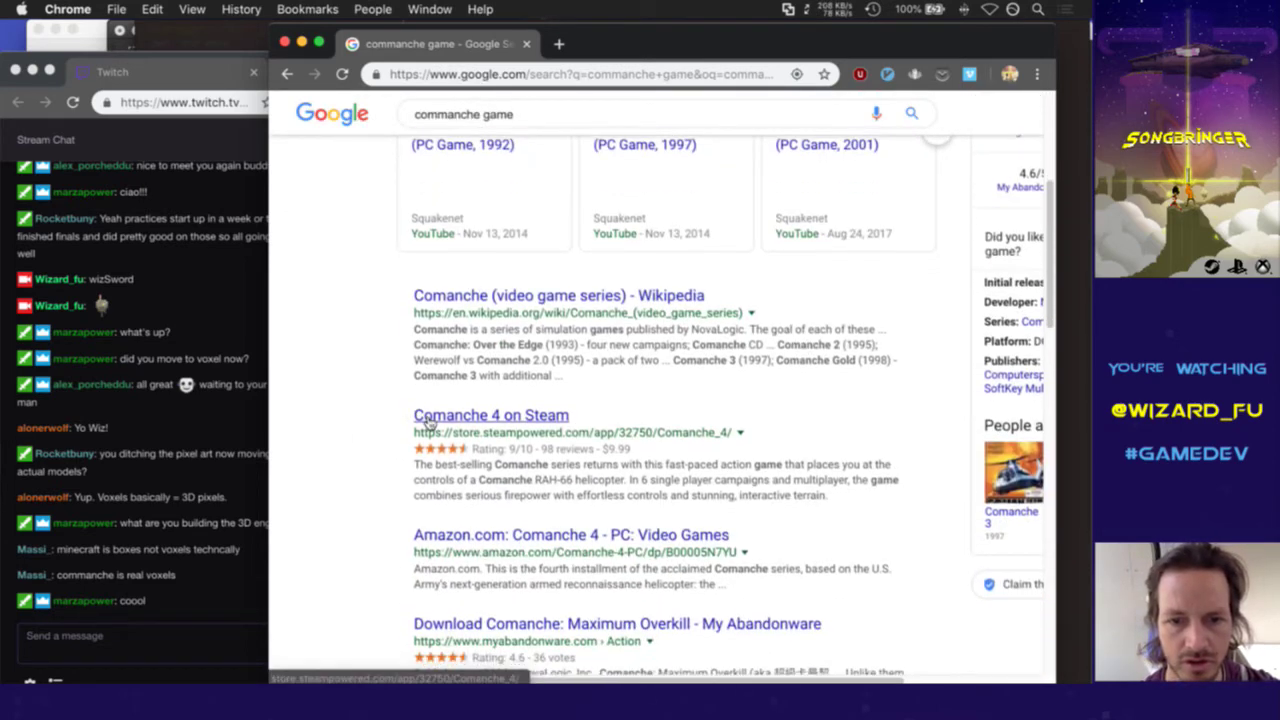
left_click(428, 422)
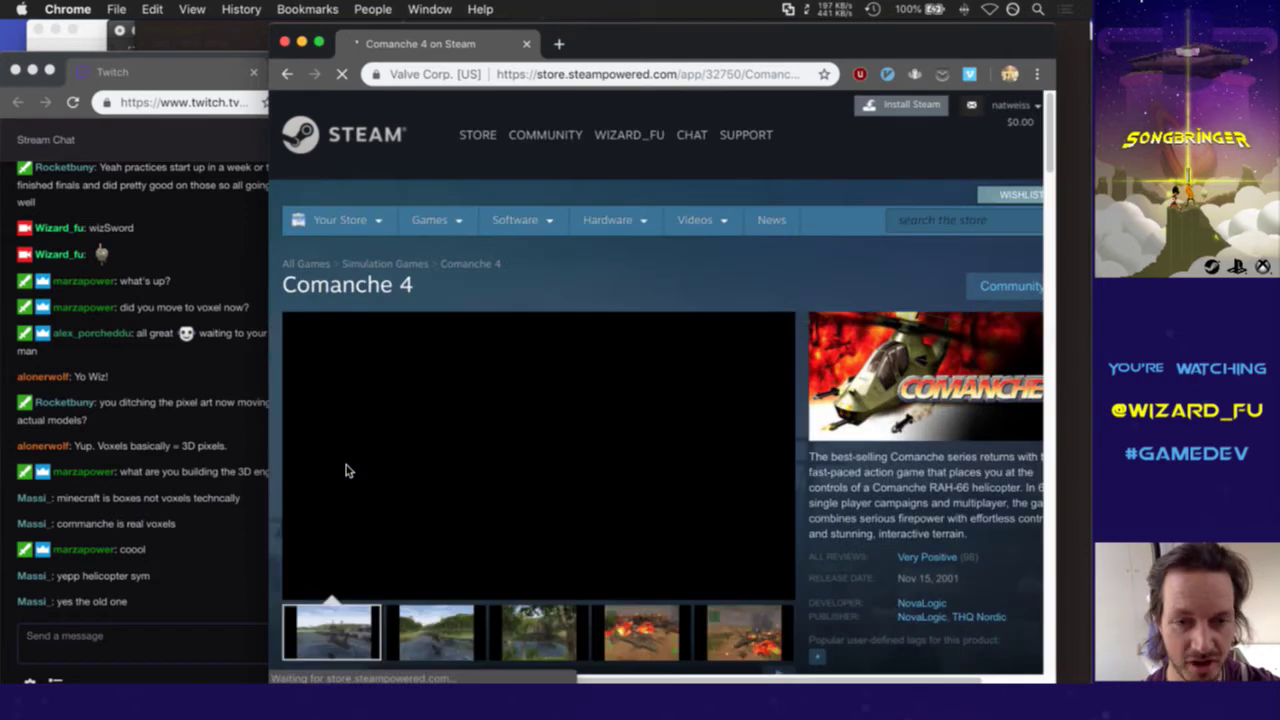
scroll(346, 472, "down", 1)
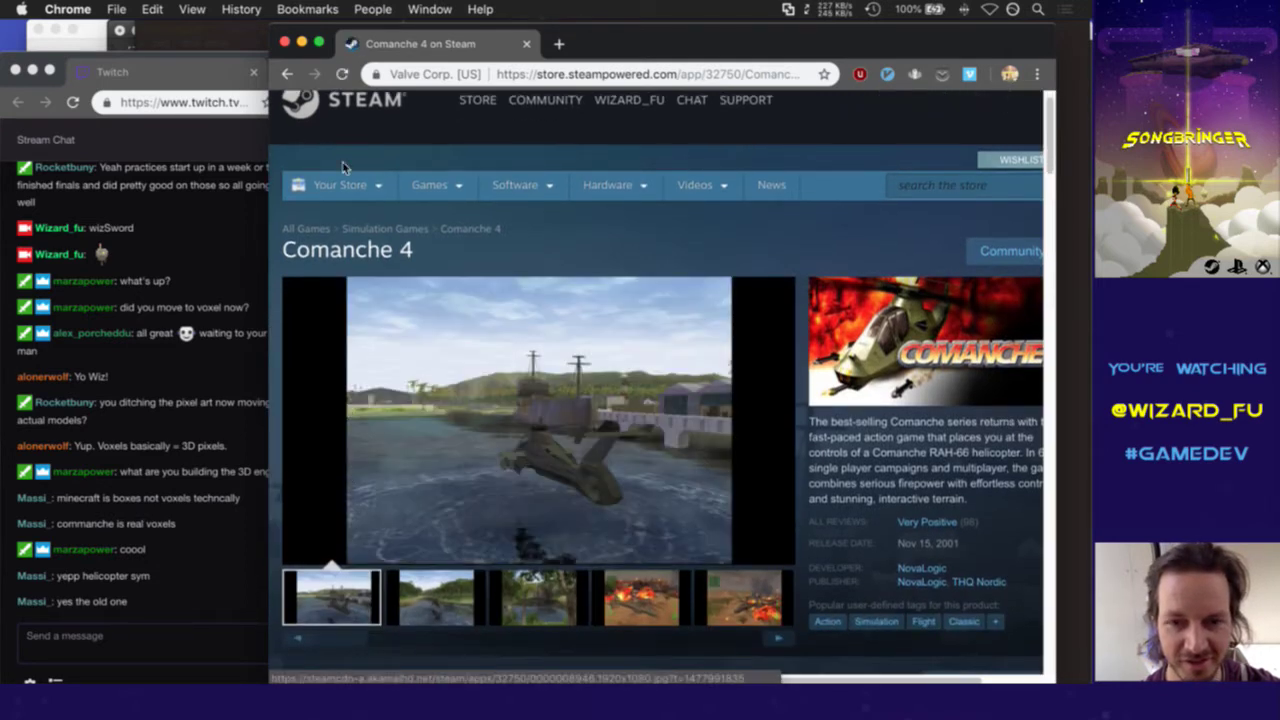
left_click(287, 74)
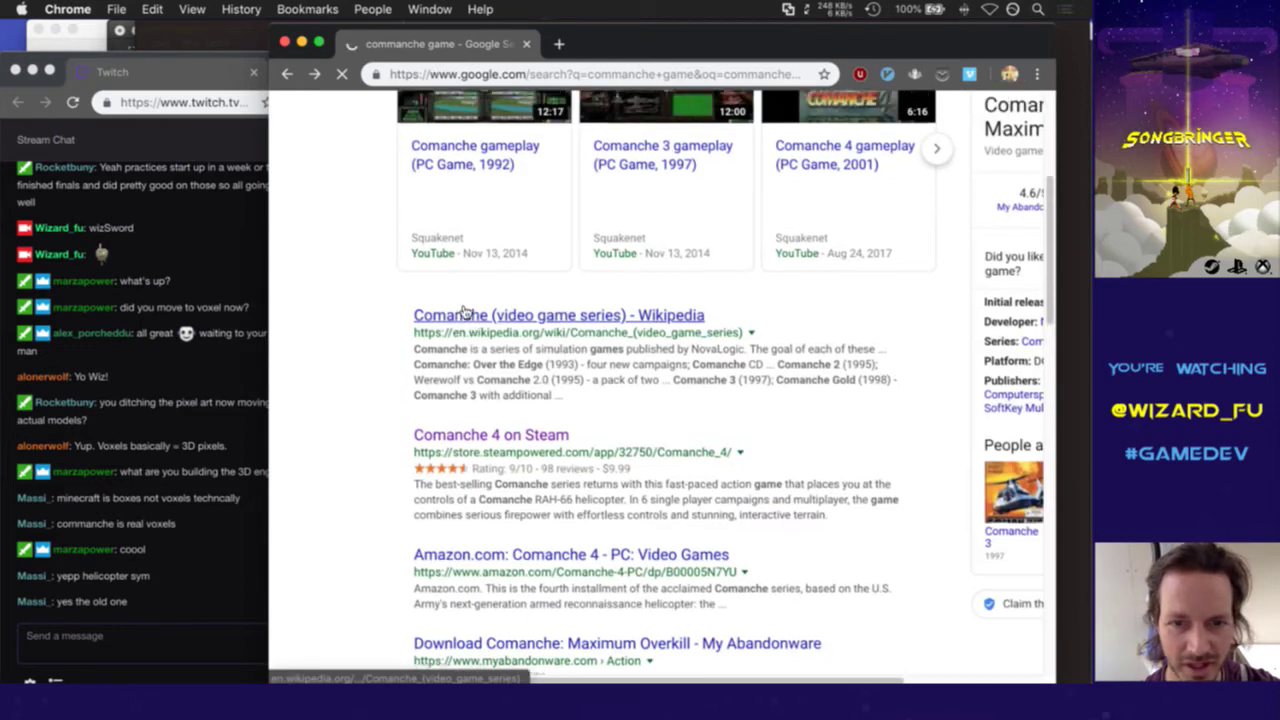
scroll(463, 313, "up", 3)
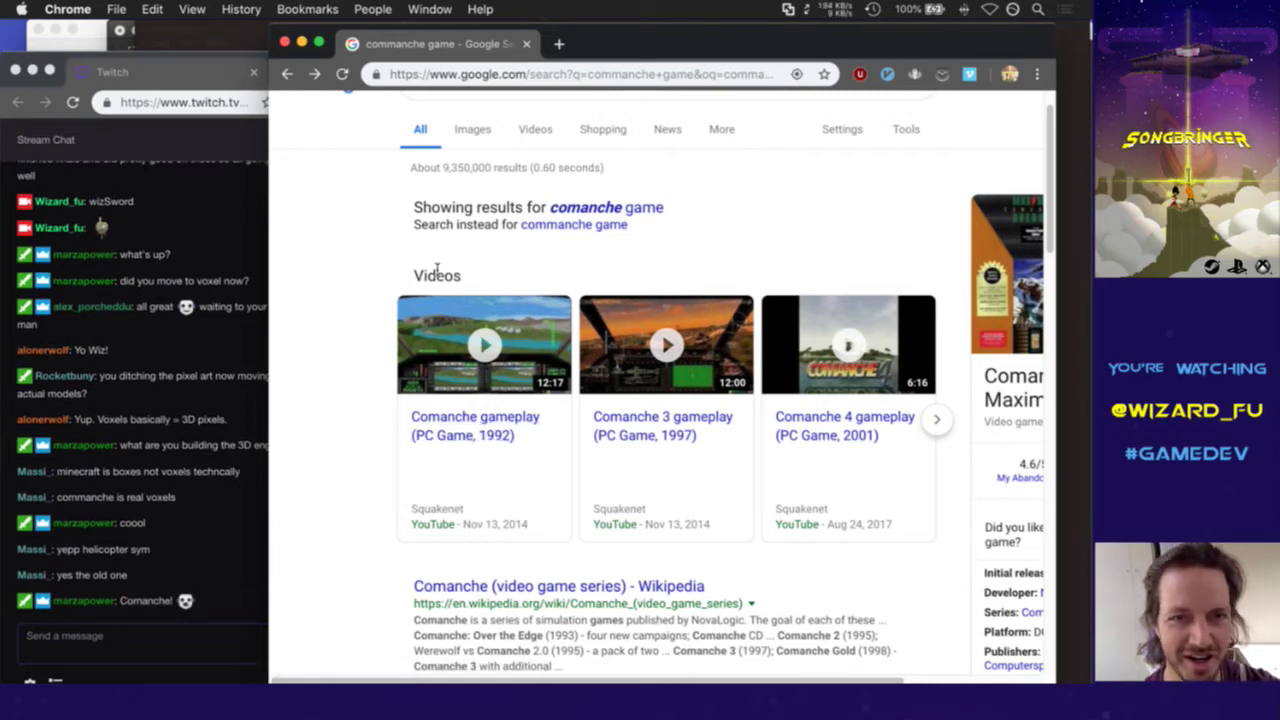
left_click(286, 48)
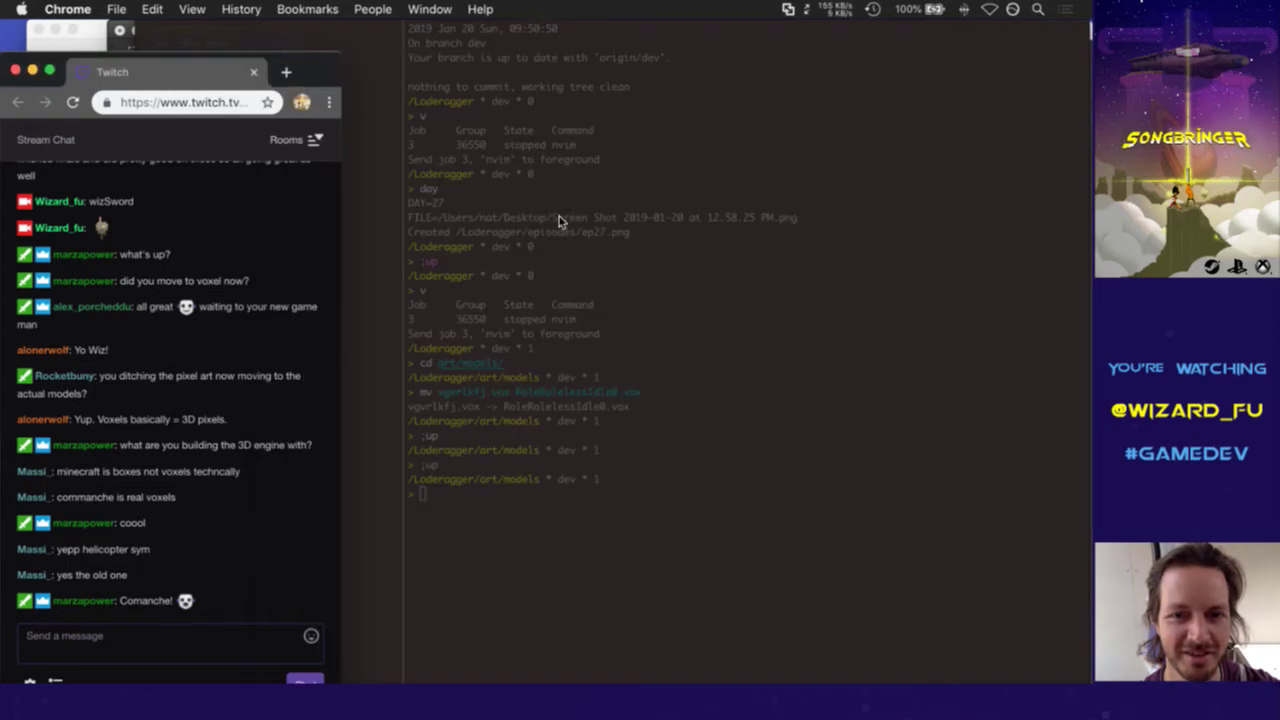
left_click(591, 243)
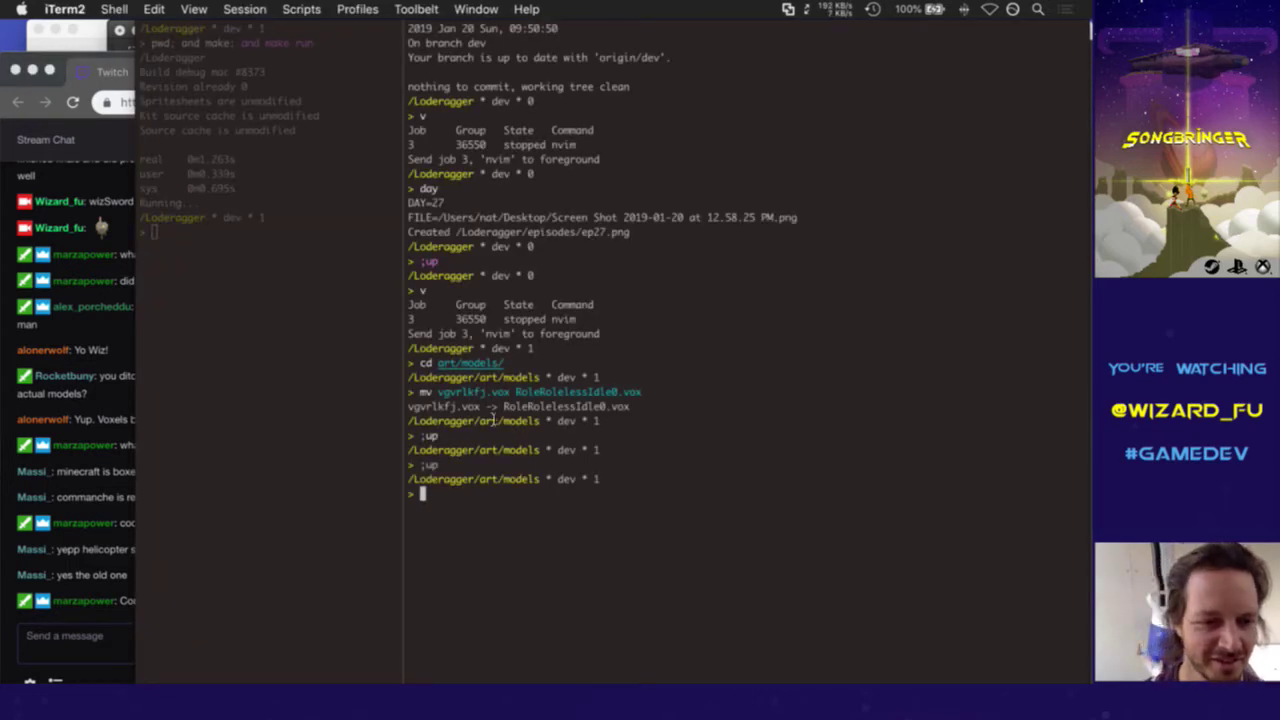
key("super+Tab")
key("super+Tab")
key("super+Tab")
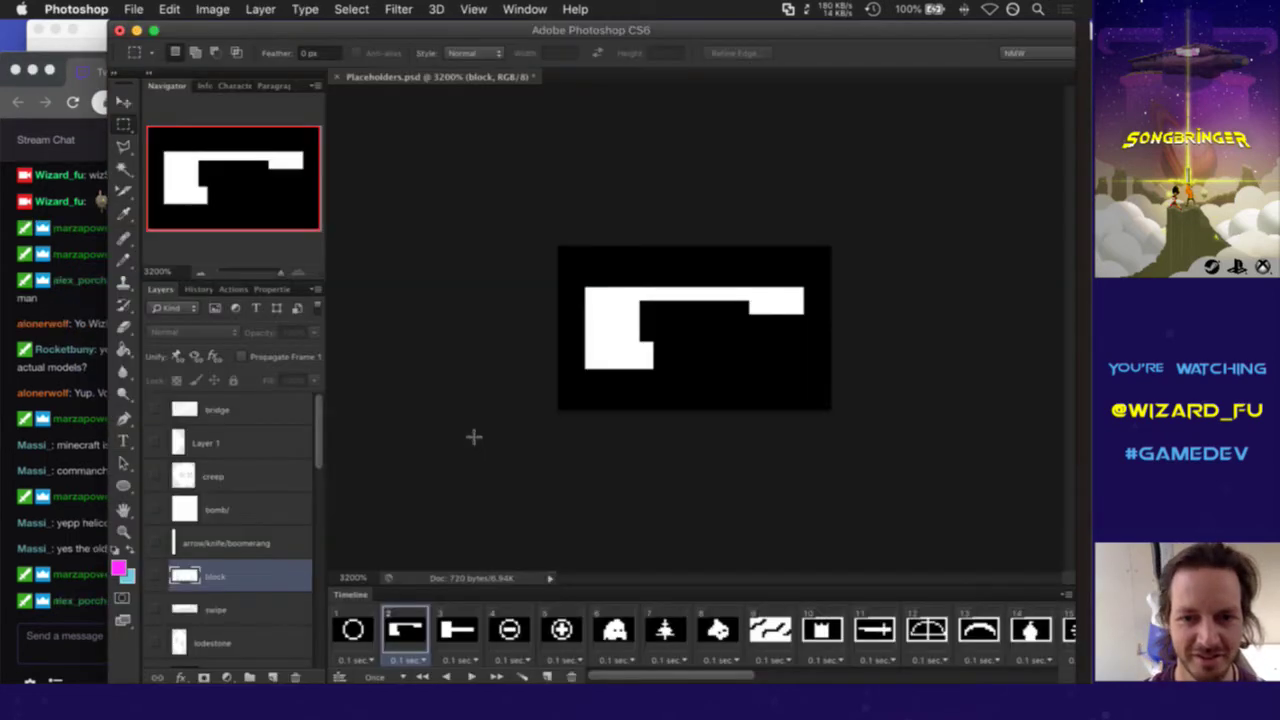
key("super+Tab")
left_click(374, 343)
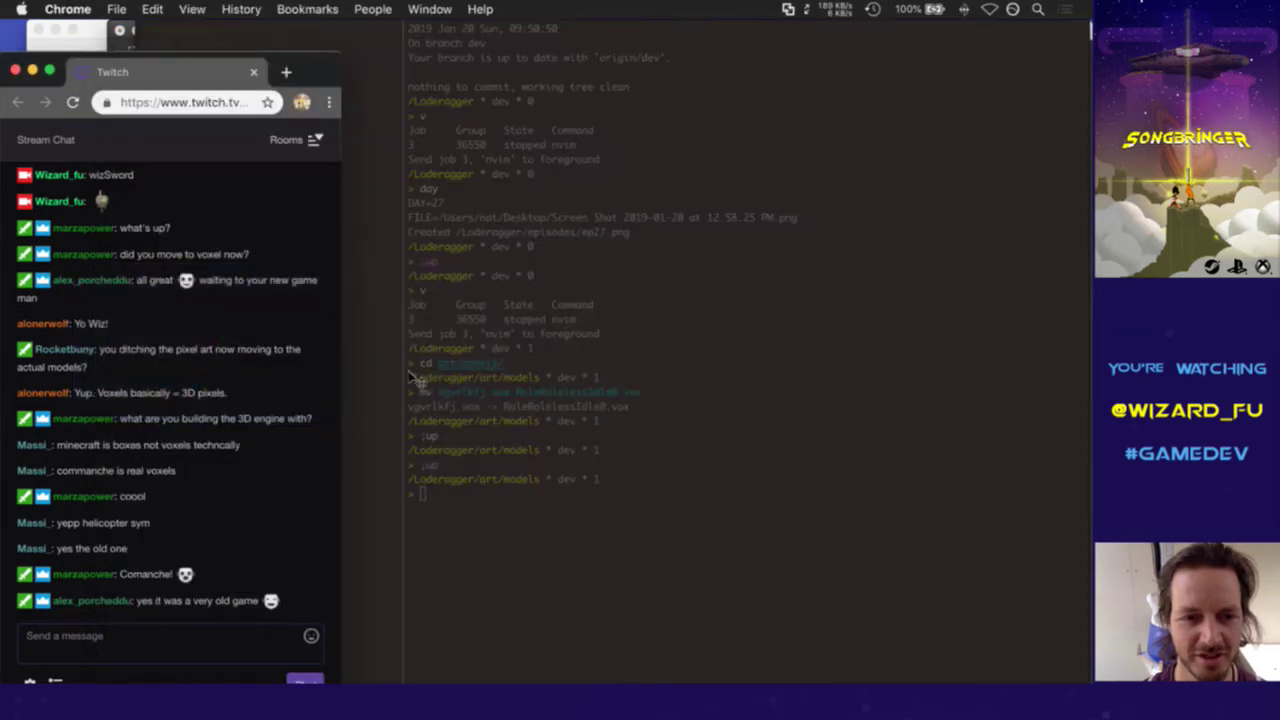
Switch to MagicaVoxel, open the RoleRolelessIdle0 model and view its empty volume from a steeper angle
key("super+Tab")
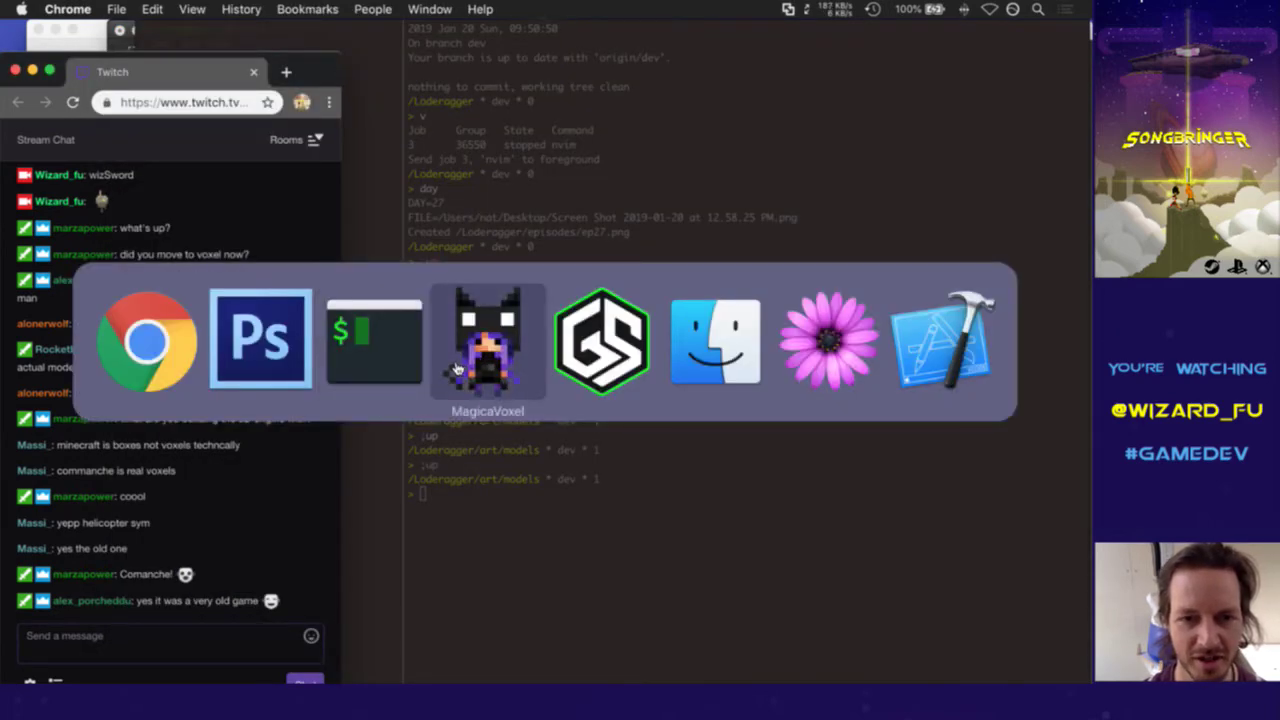
left_click(456, 370)
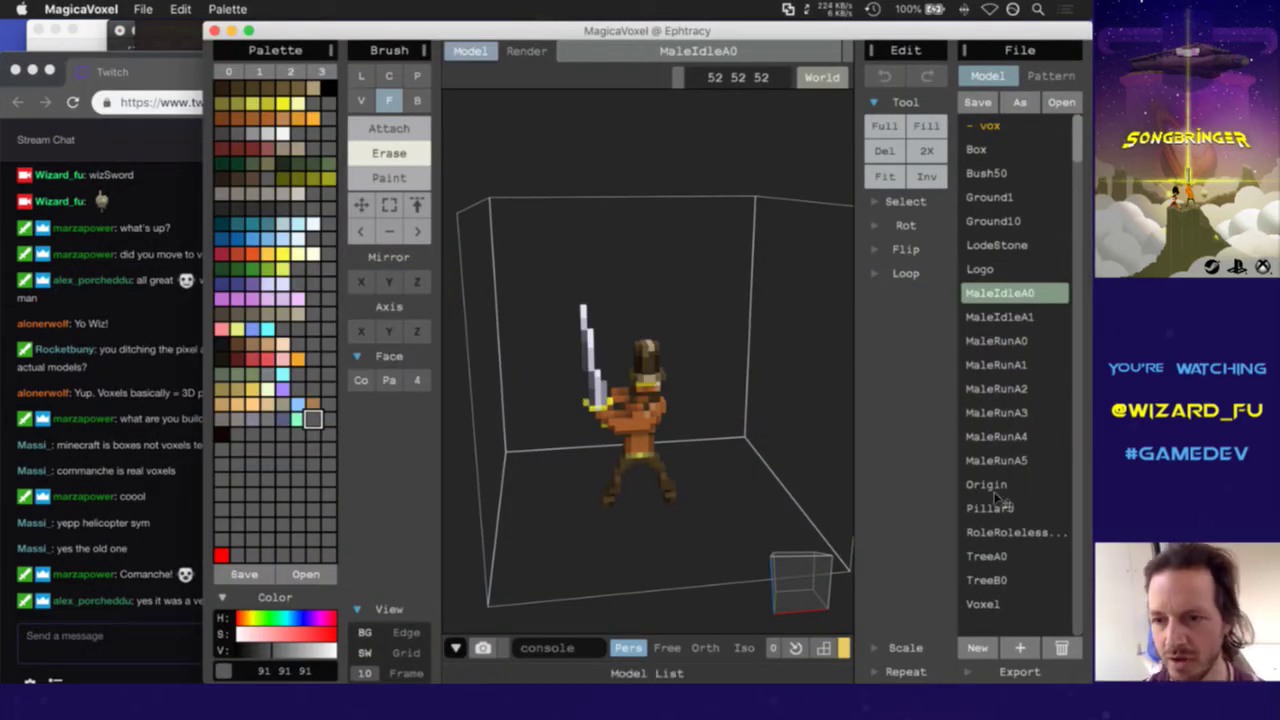
left_click(1005, 532)
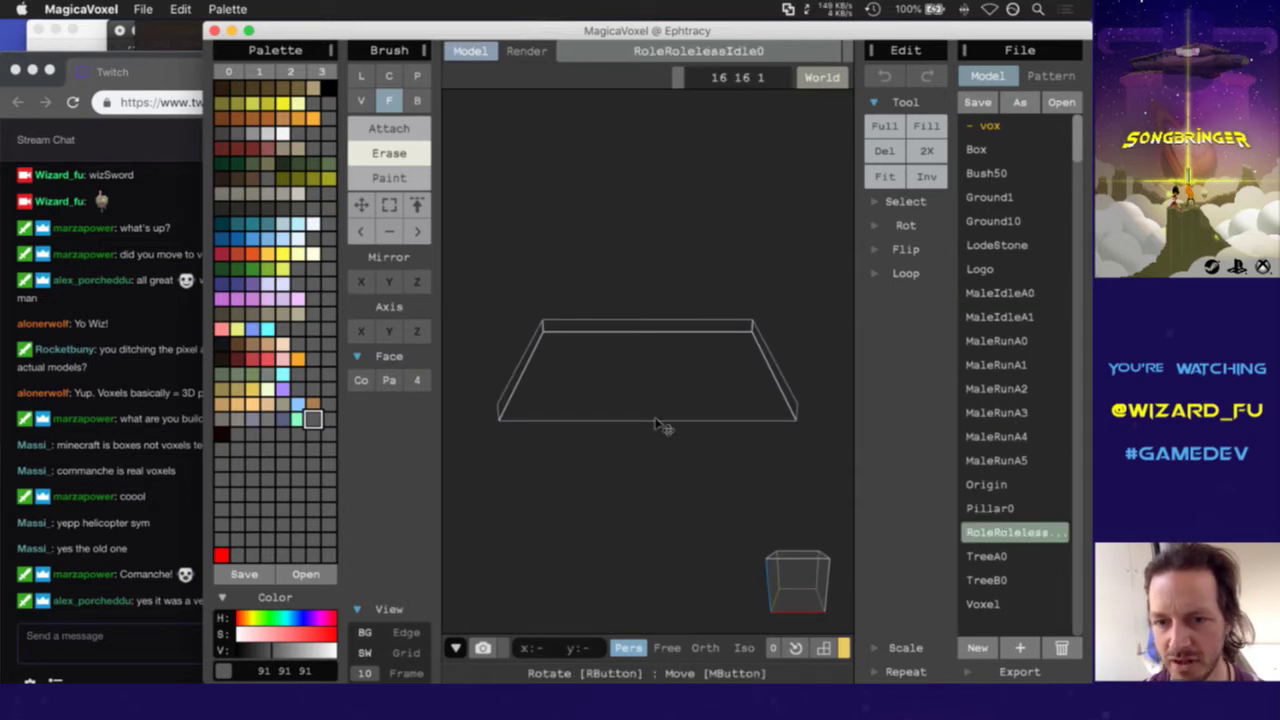
right_click_drag(630, 380, 631, 449)
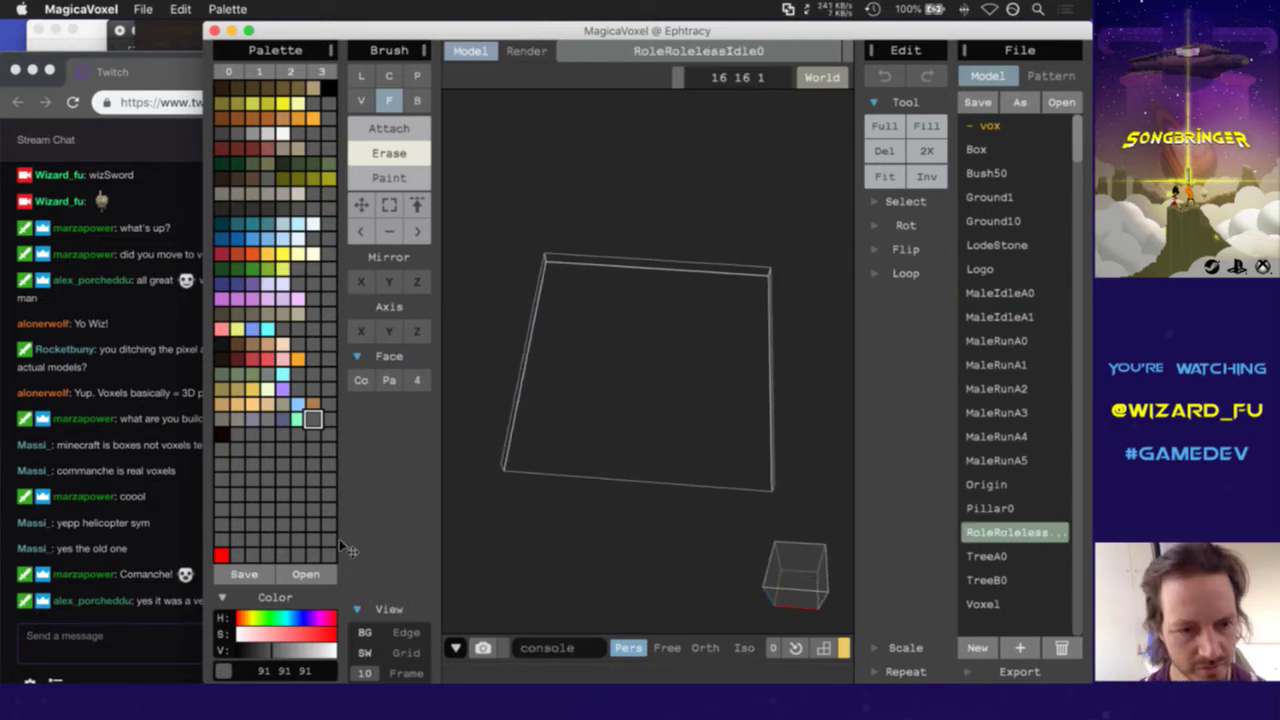
Check the Twitch chat in Chrome and return to MagicaVoxel
left_click(170, 622)
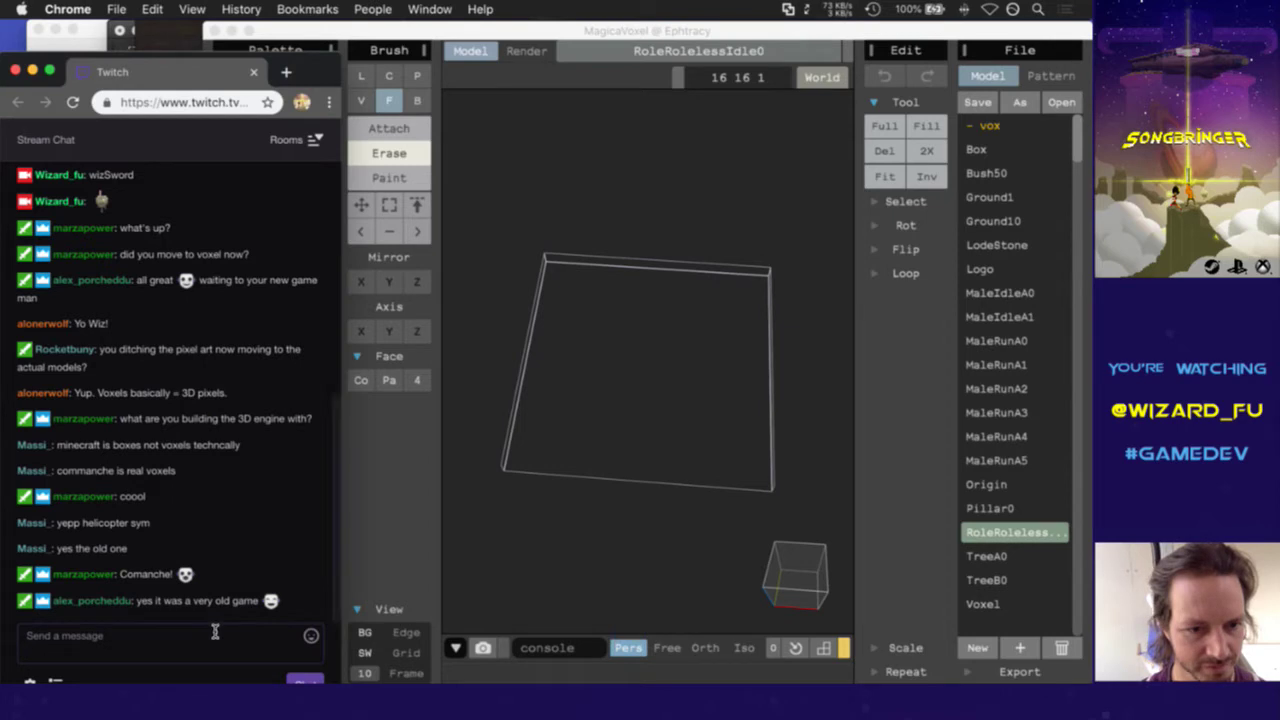
left_click(750, 30)
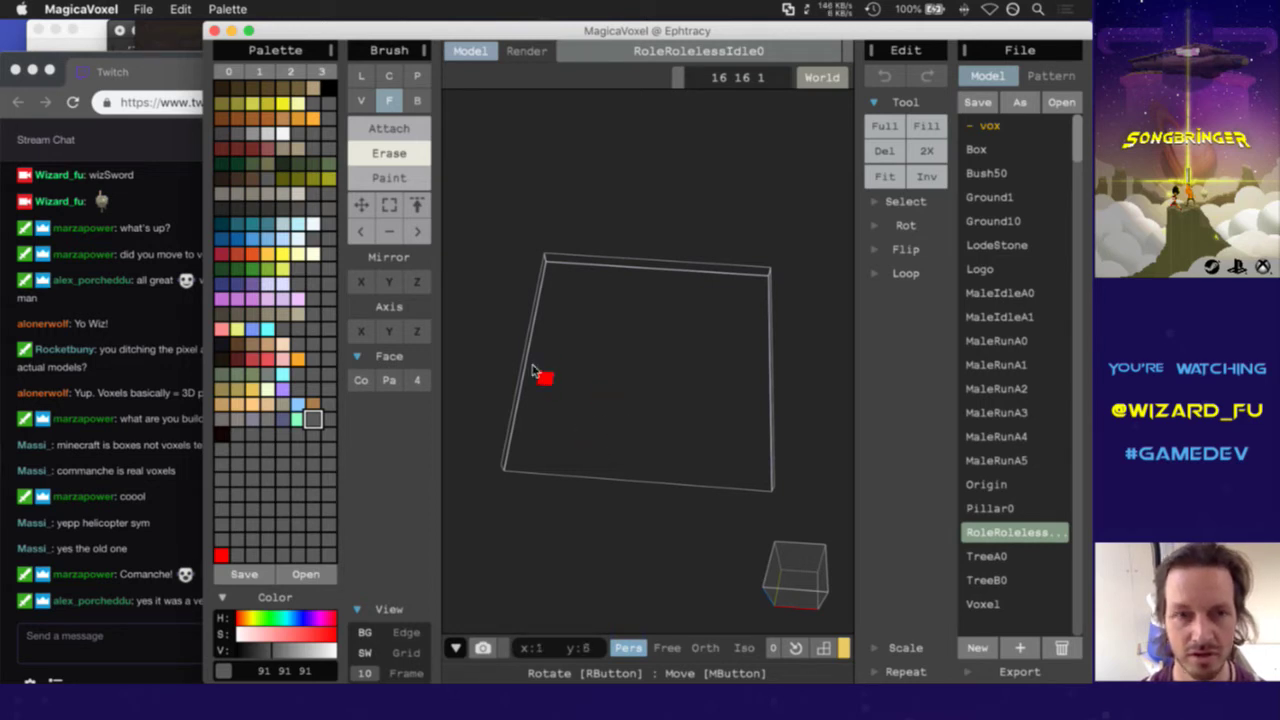
Pick the near-white palette color 237 249 254 and set the Voxel brush to size 16 in Attach mode
left_click(311, 223)
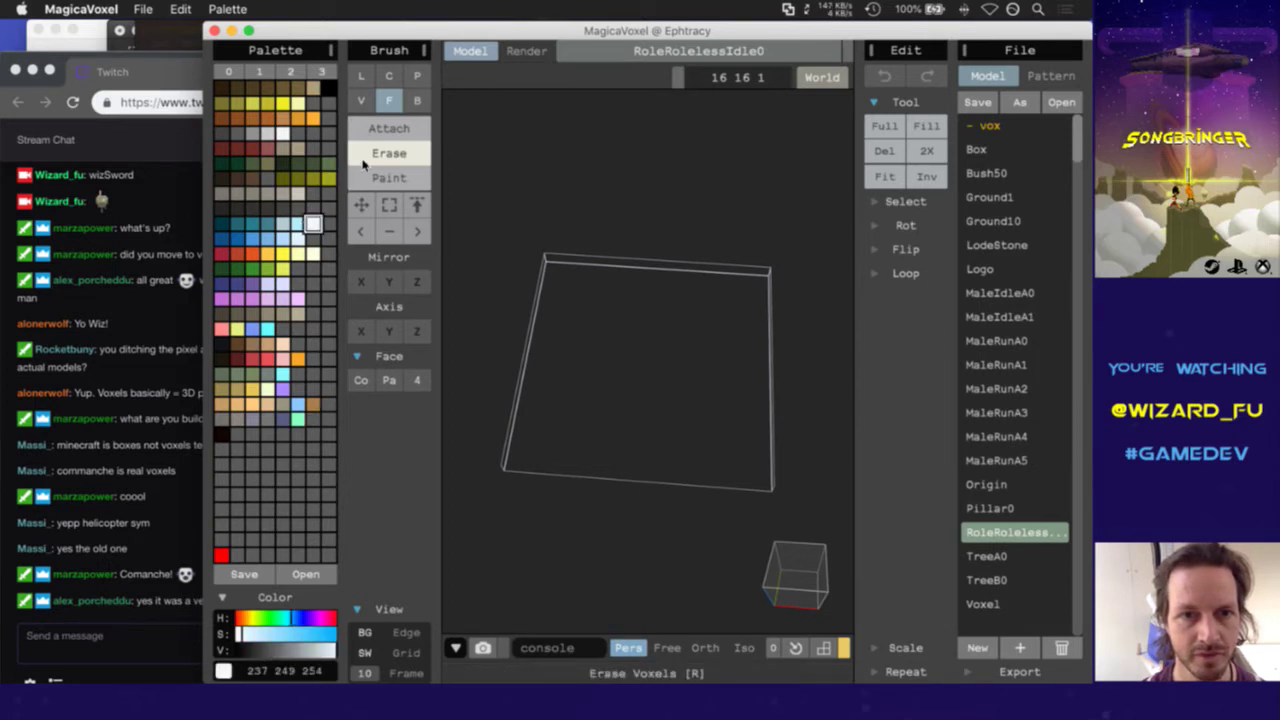
left_click(364, 100)
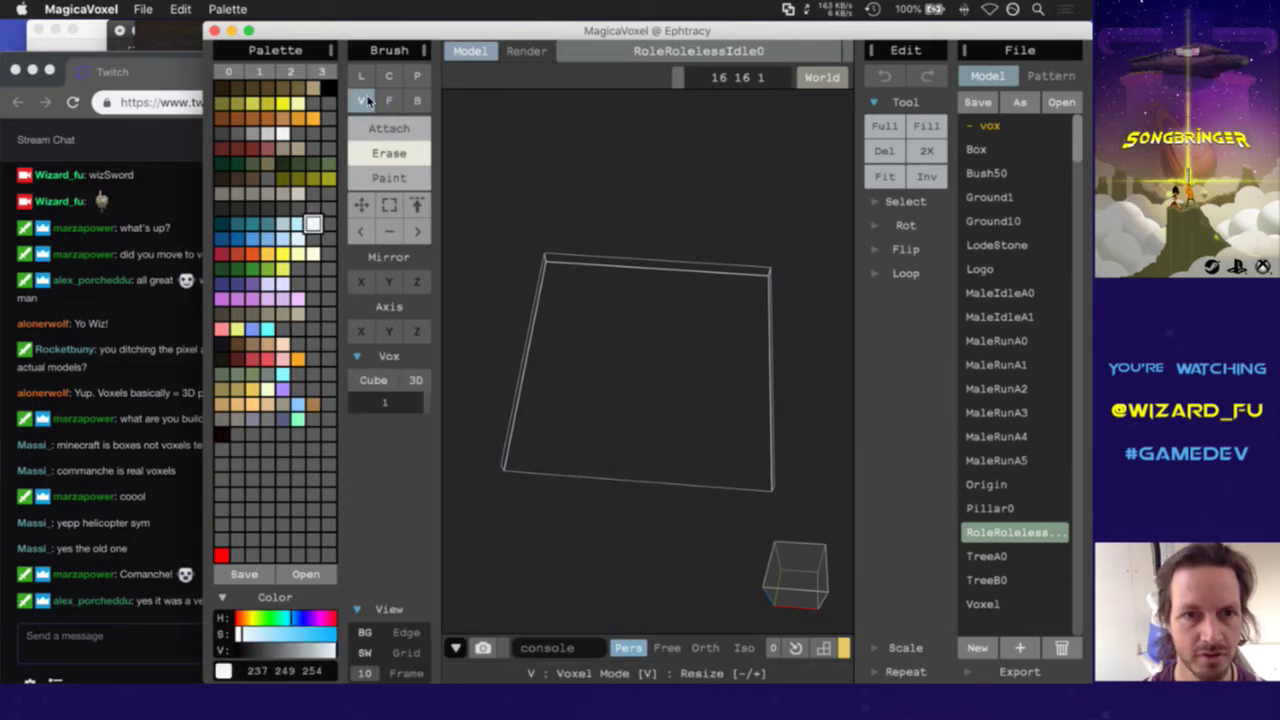
left_click(367, 403)
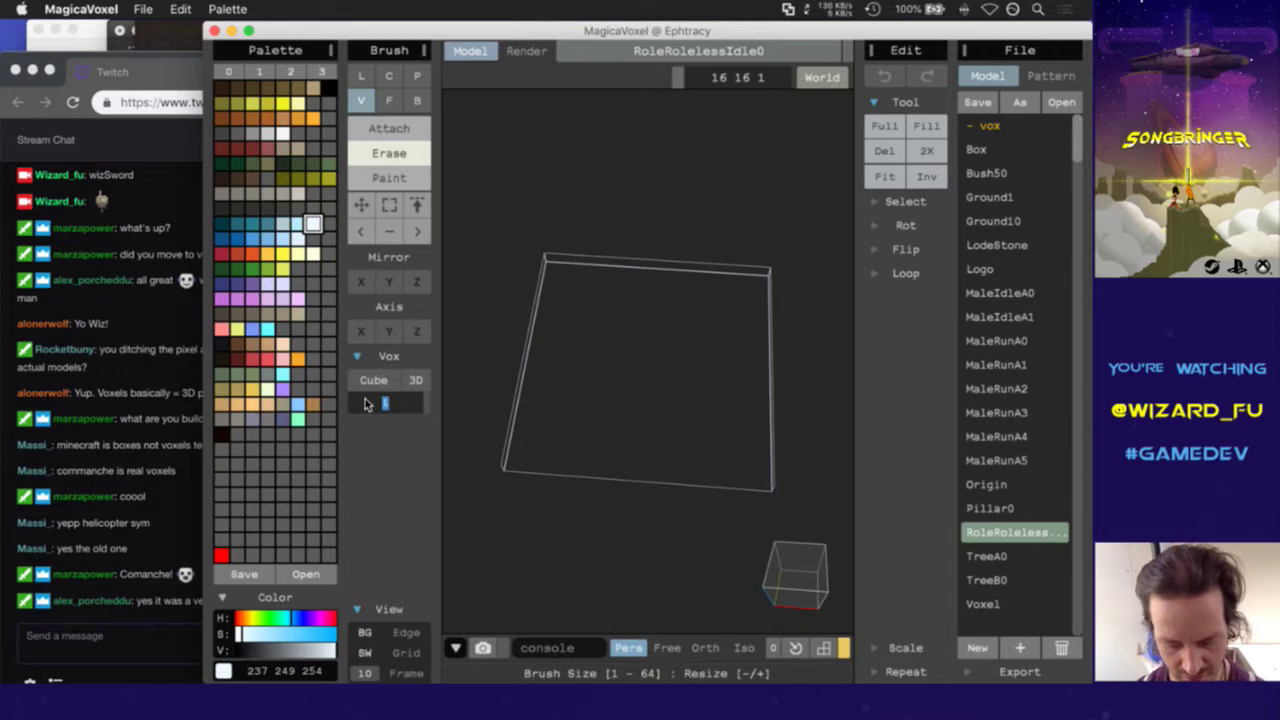
type("16")
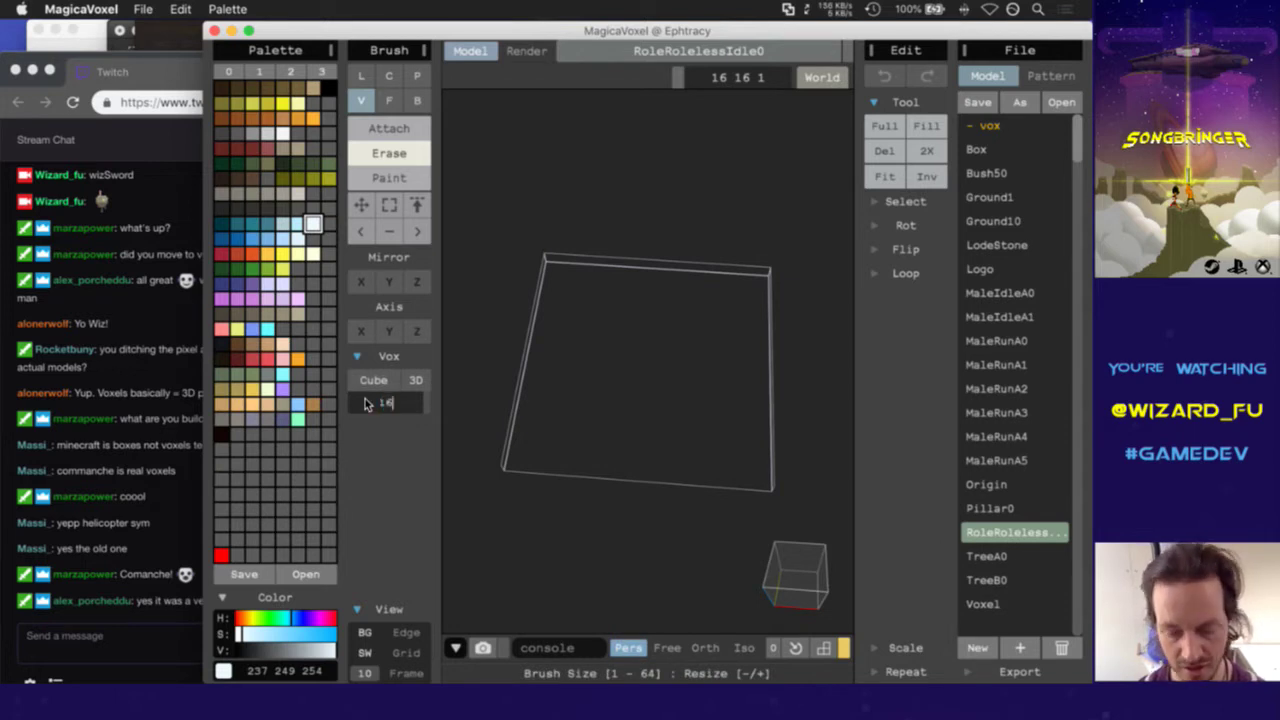
key("Return")
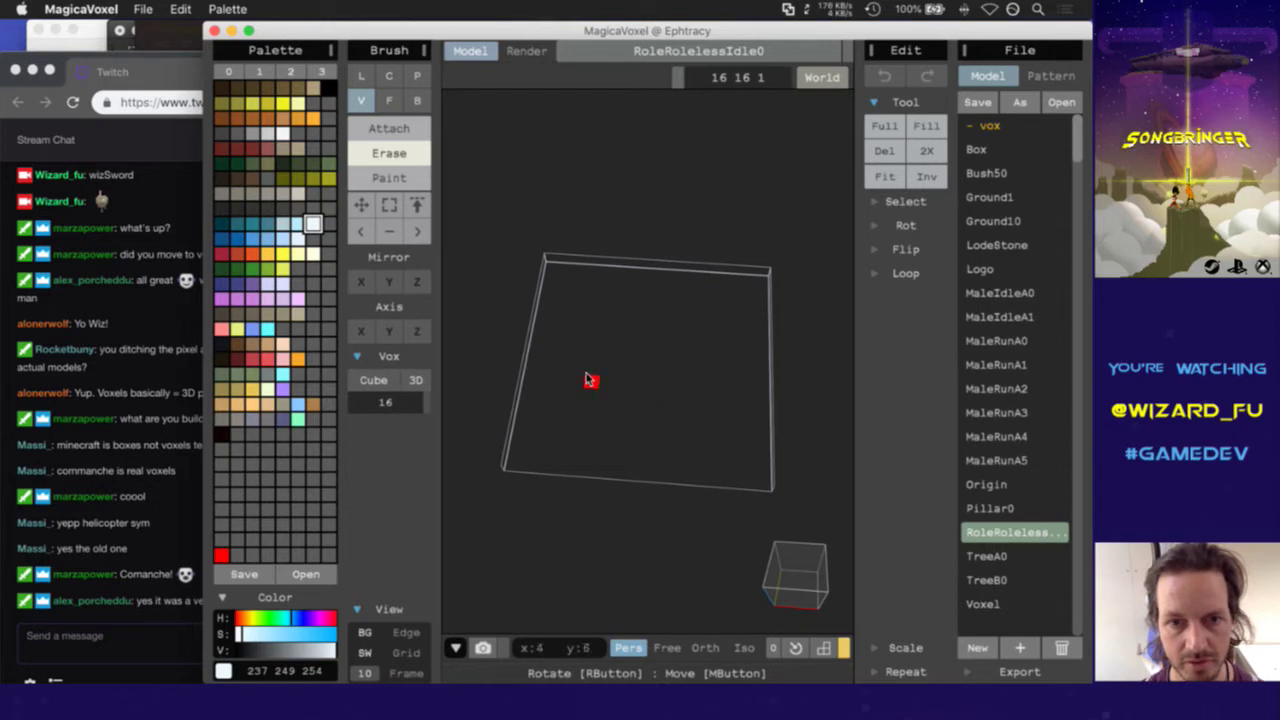
left_click(389, 128)
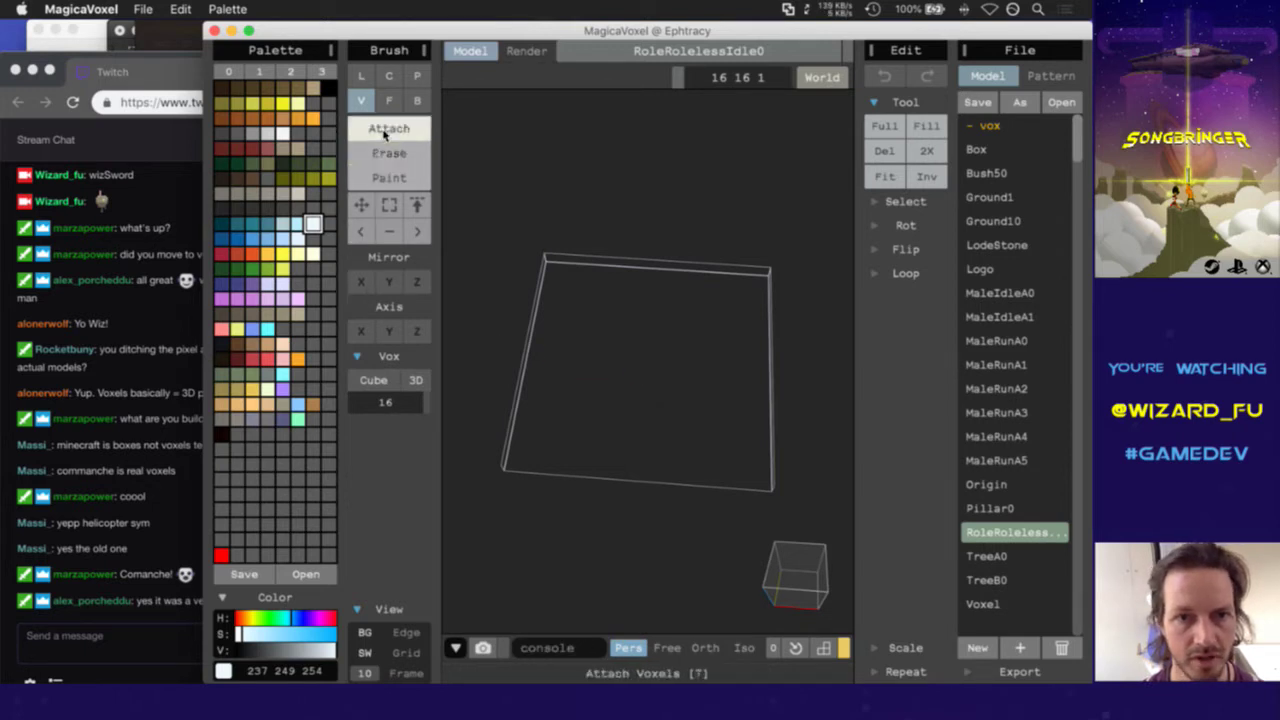
Try the cube brush on the empty volume at its current size and at size 8
left_click(689, 432)
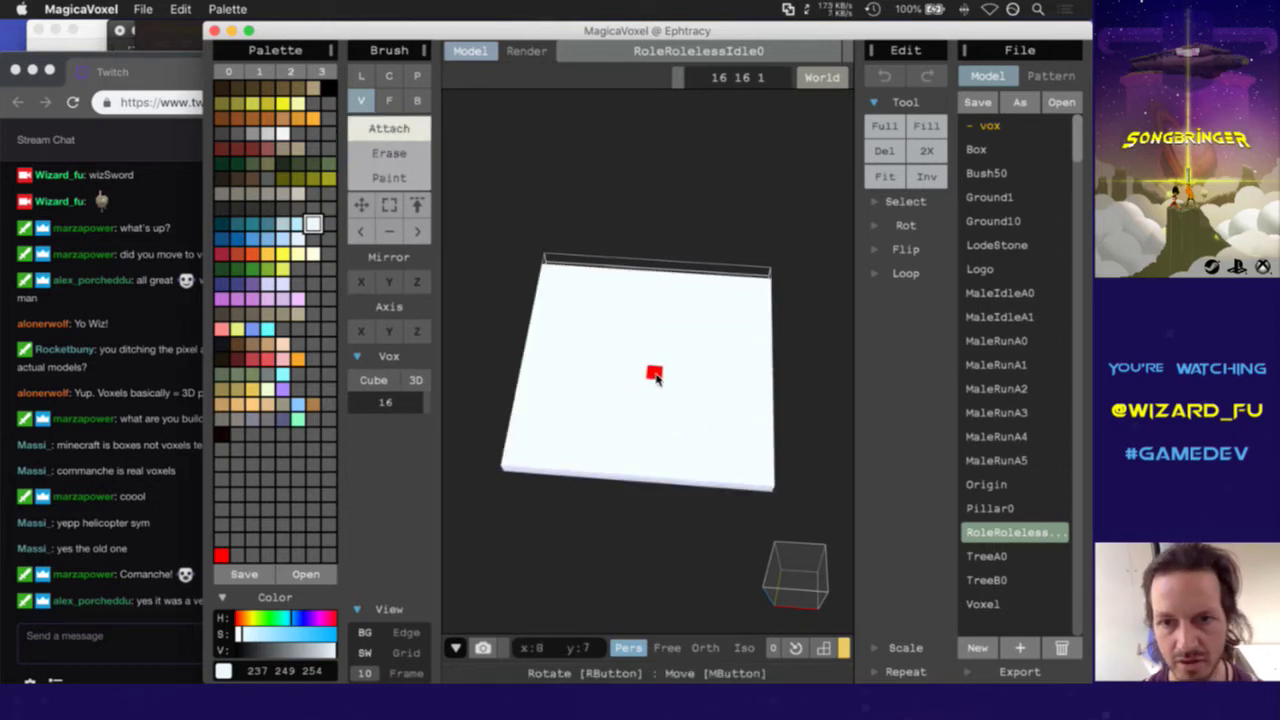
left_click_drag(405, 401, 372, 401)
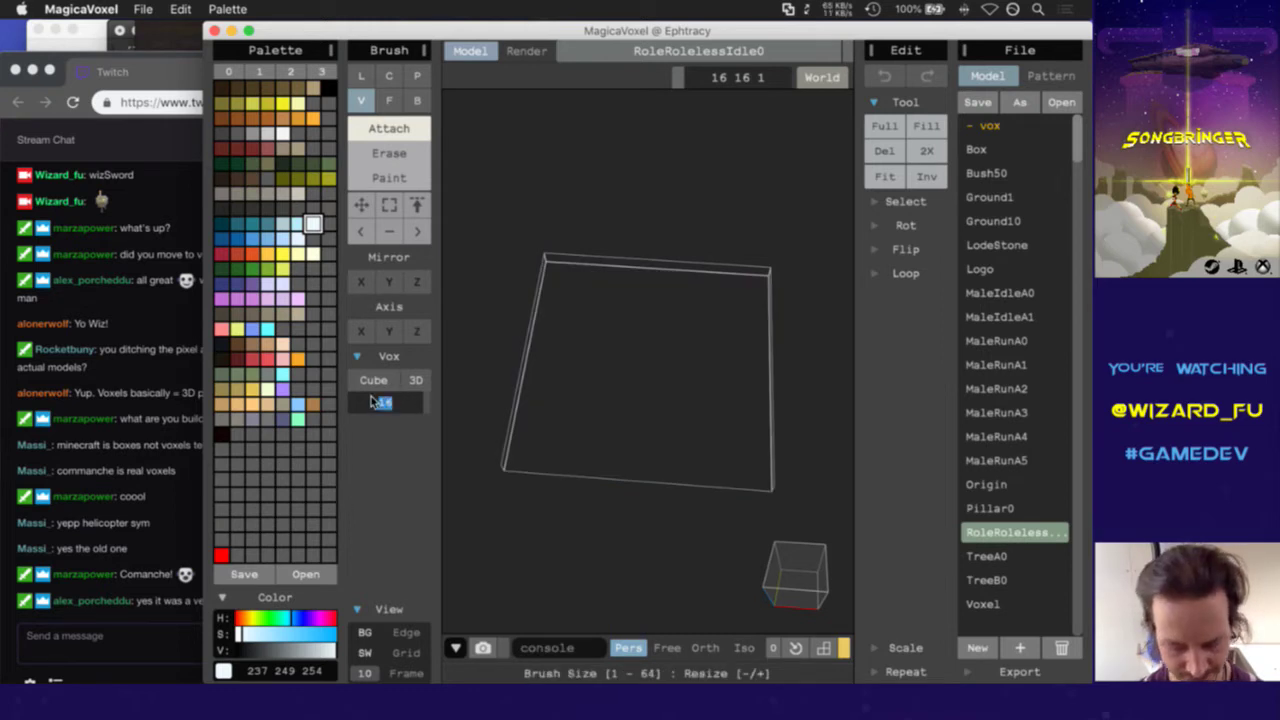
type("8")
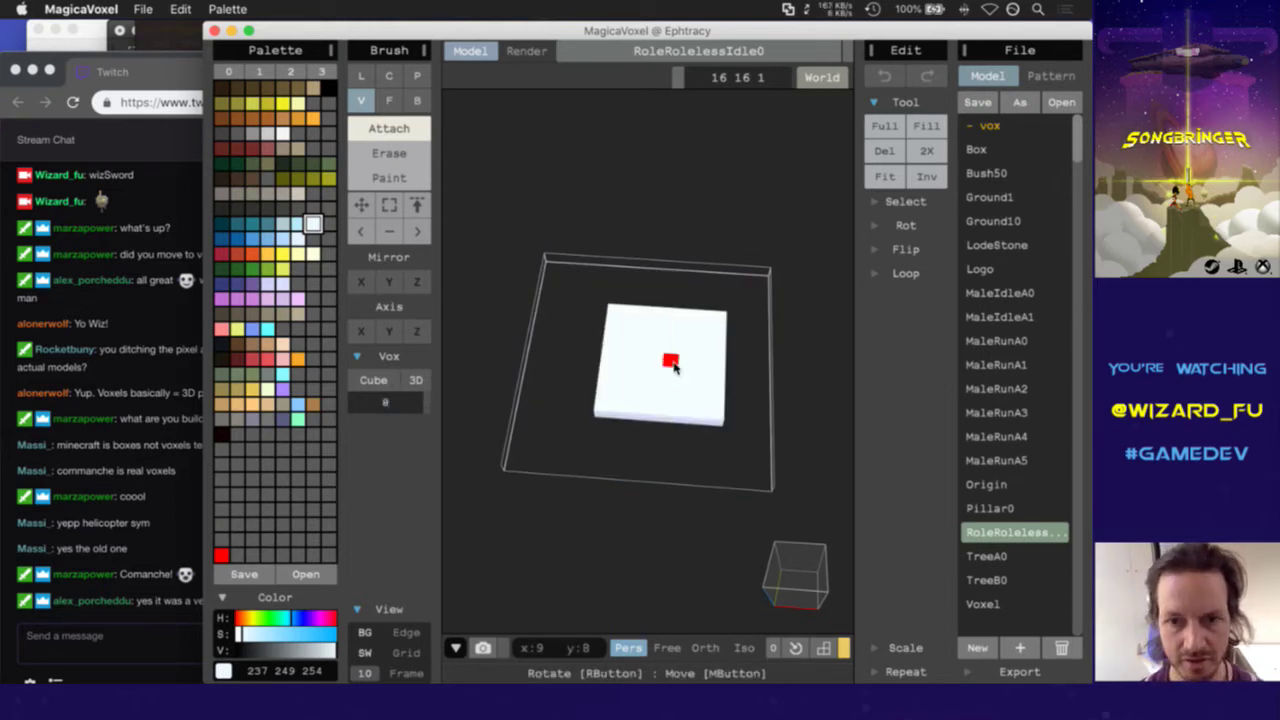
Change the brush shape to a sphere of size 16 and attach a white disc centered in the volume
left_click(373, 380)
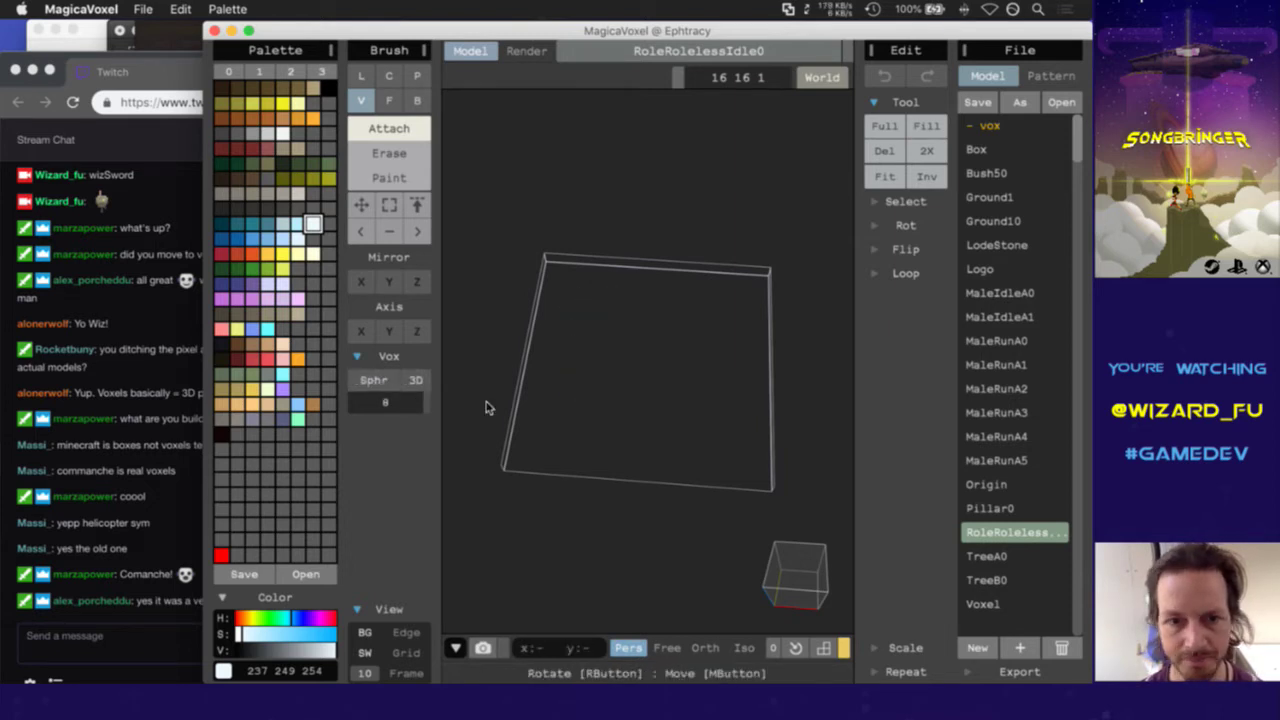
left_click(400, 402)
type("12")
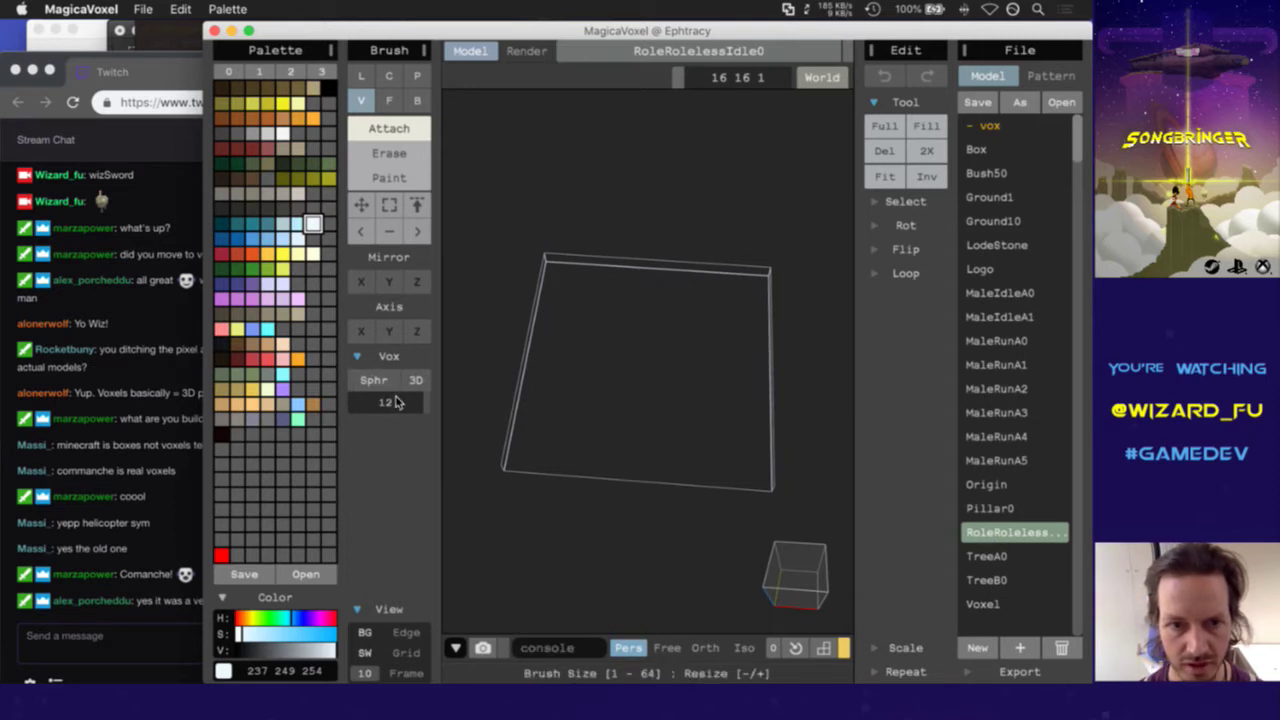
left_click(349, 400)
type("16")
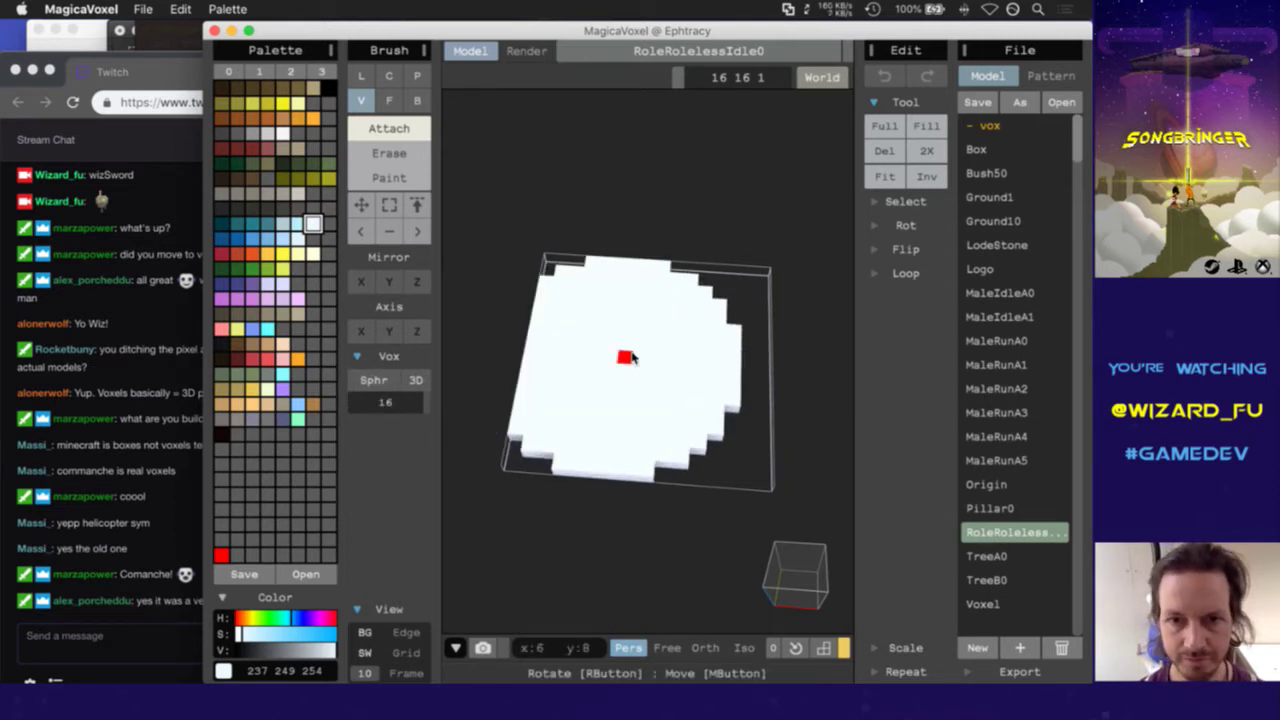
left_click(656, 360)
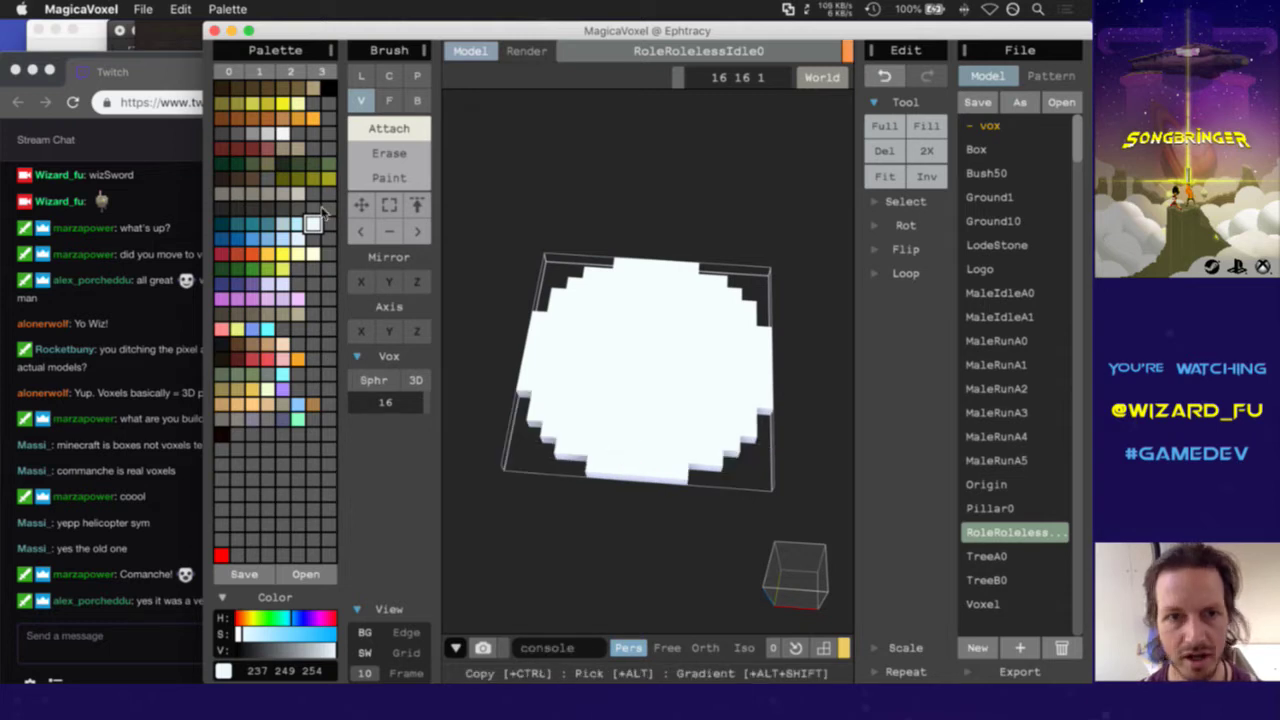
Hollow the white disc into a thin ring by erasing its center with a size 14 sphere brush
left_click(389, 153)
left_click(377, 397)
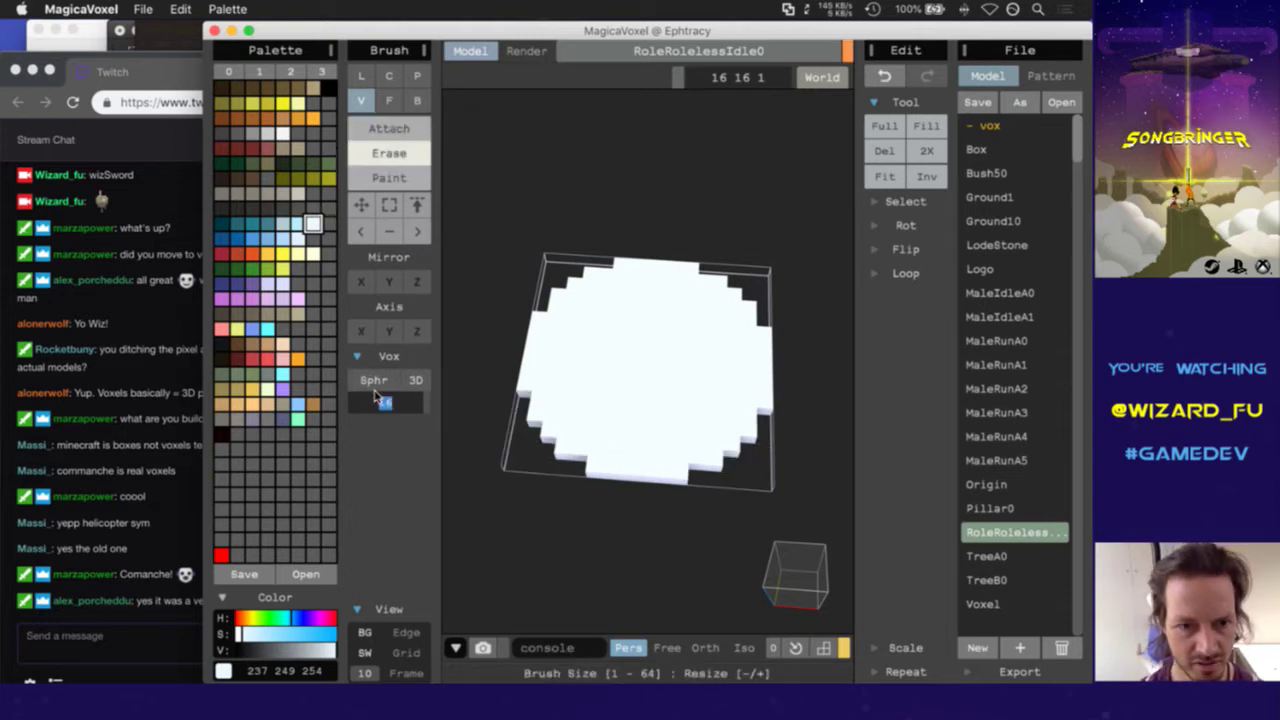
type("15")
left_click(640, 364)
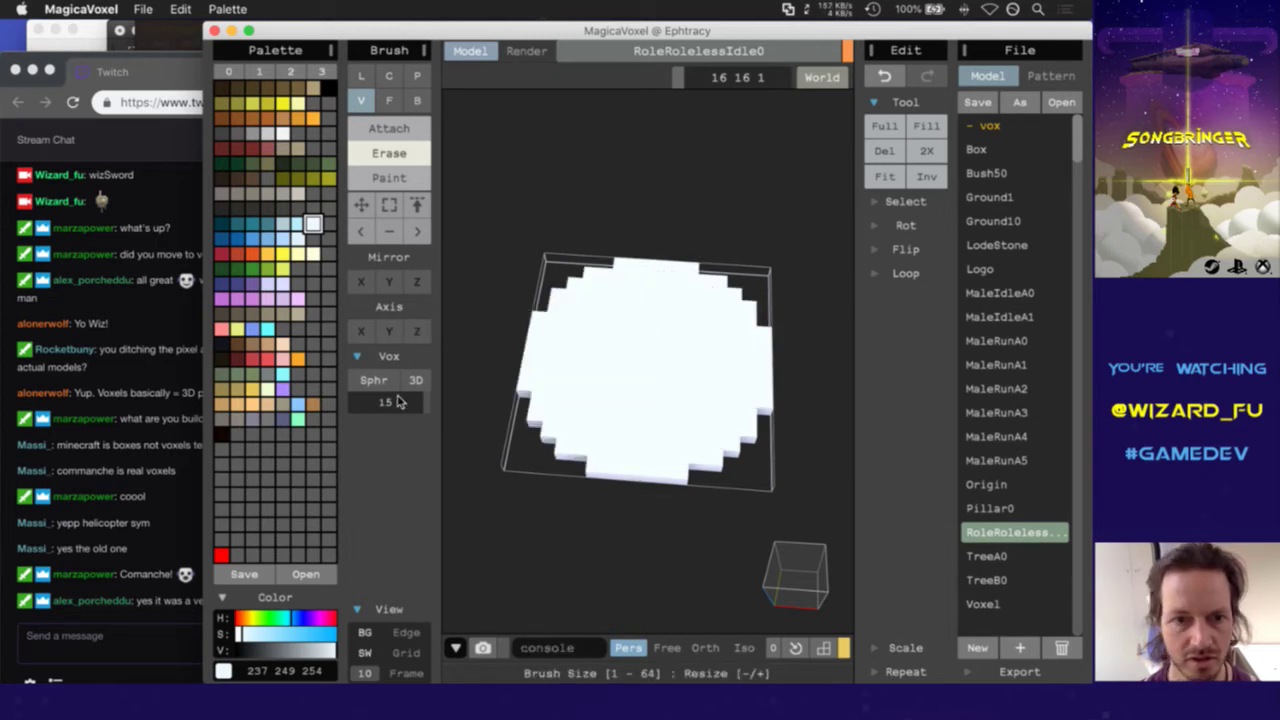
left_click(385, 401)
type("14")
left_click(537, 399)
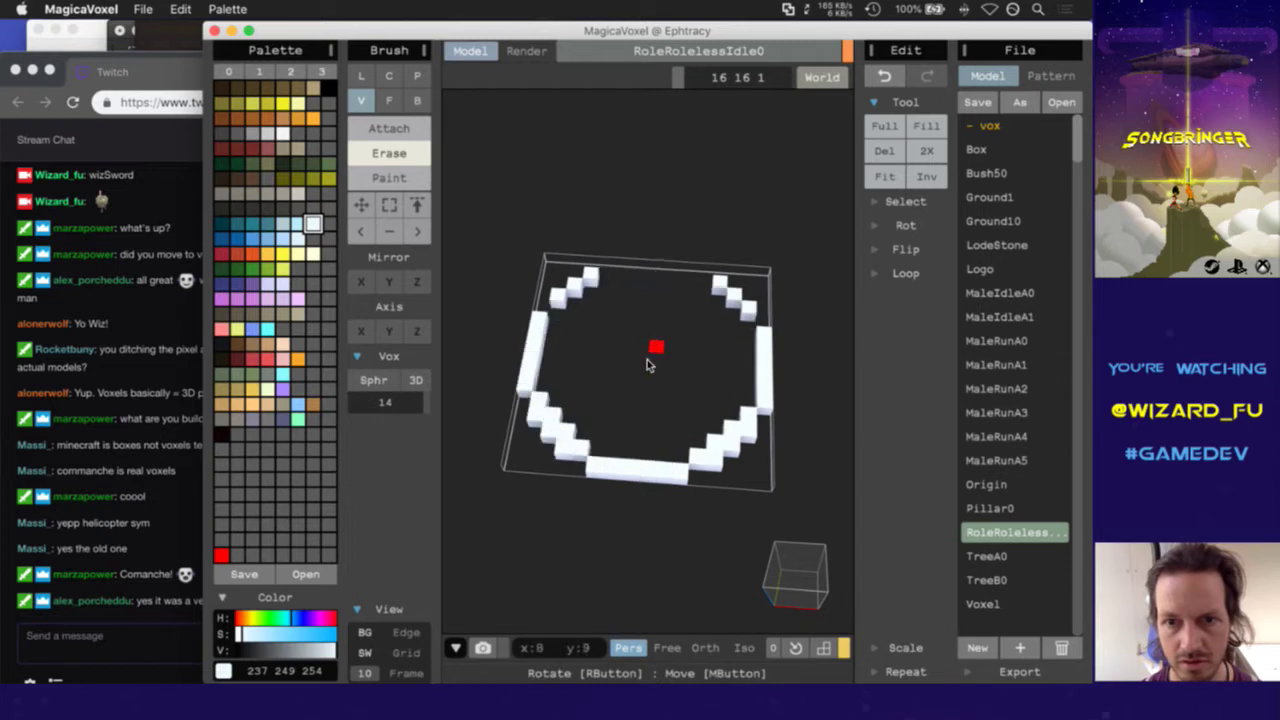
left_click(647, 365)
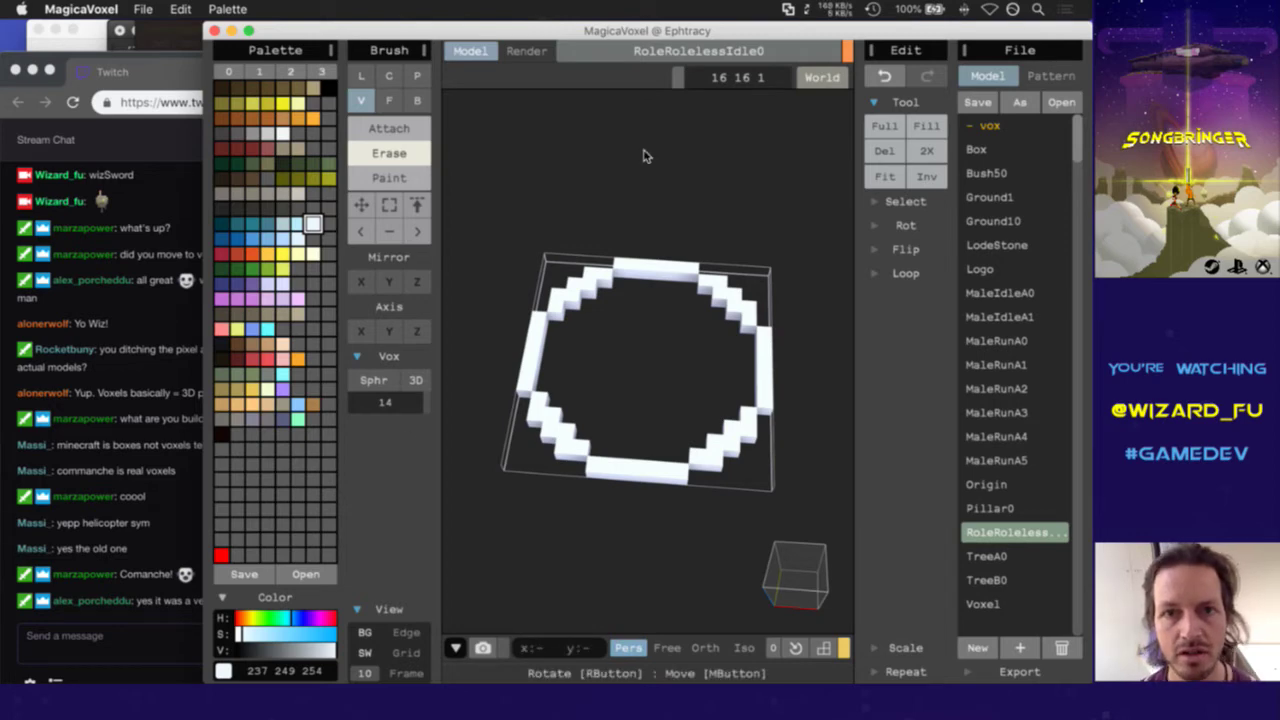
Switch to iTerm2 and begin a cp command from RoleRolelessIdle0.vox to a target name starting with RoleLumberjack
key("super+Tab")
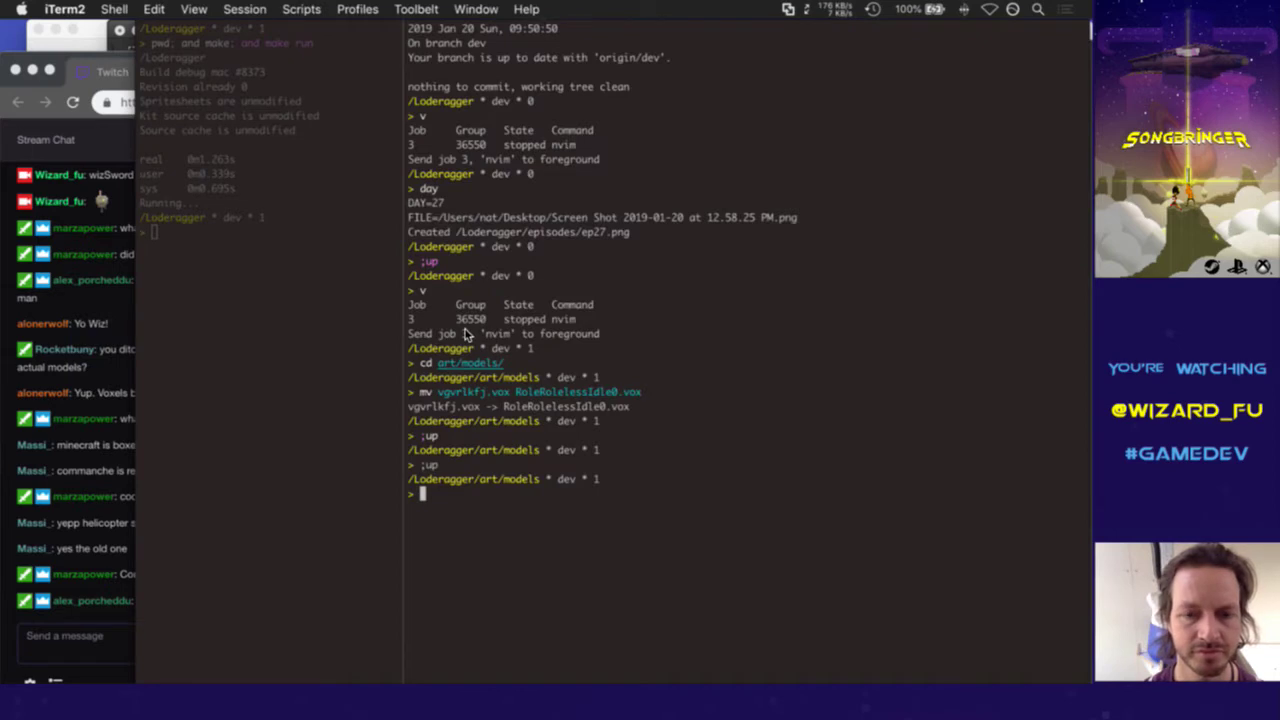
type("cp RoleRolelessIdle0.vox ")
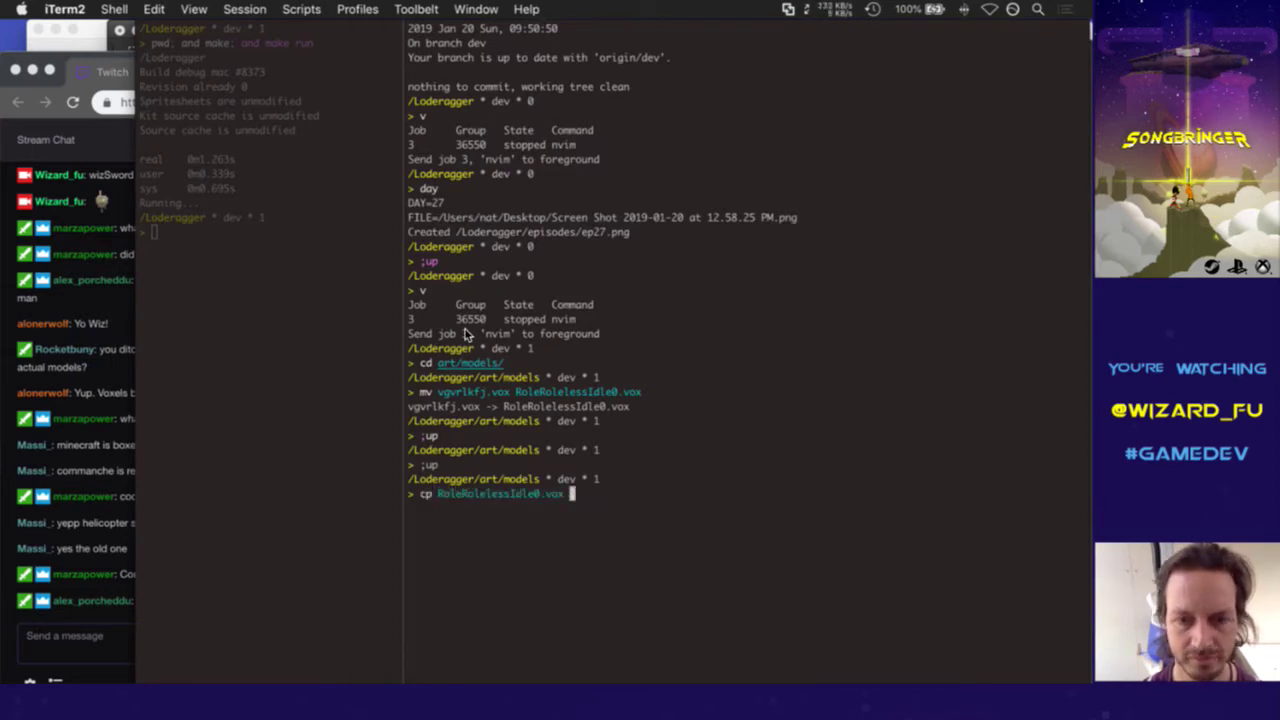
type("RoleL")
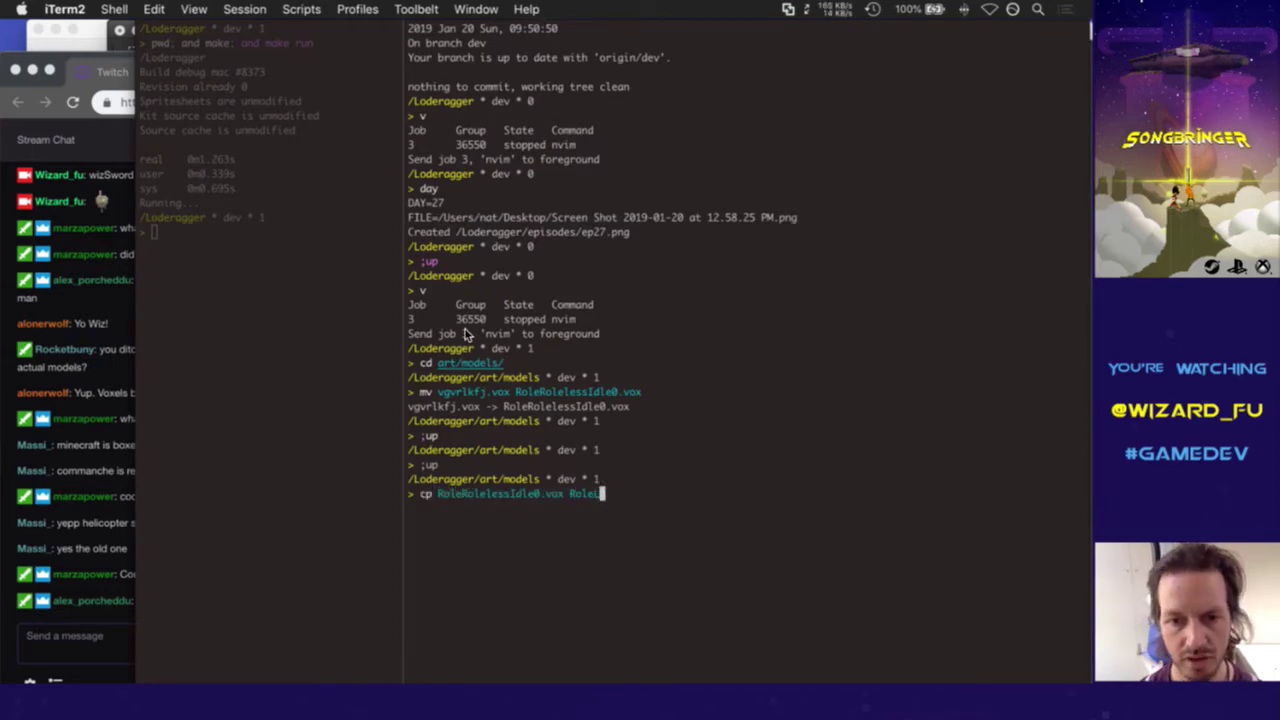
type("umb")
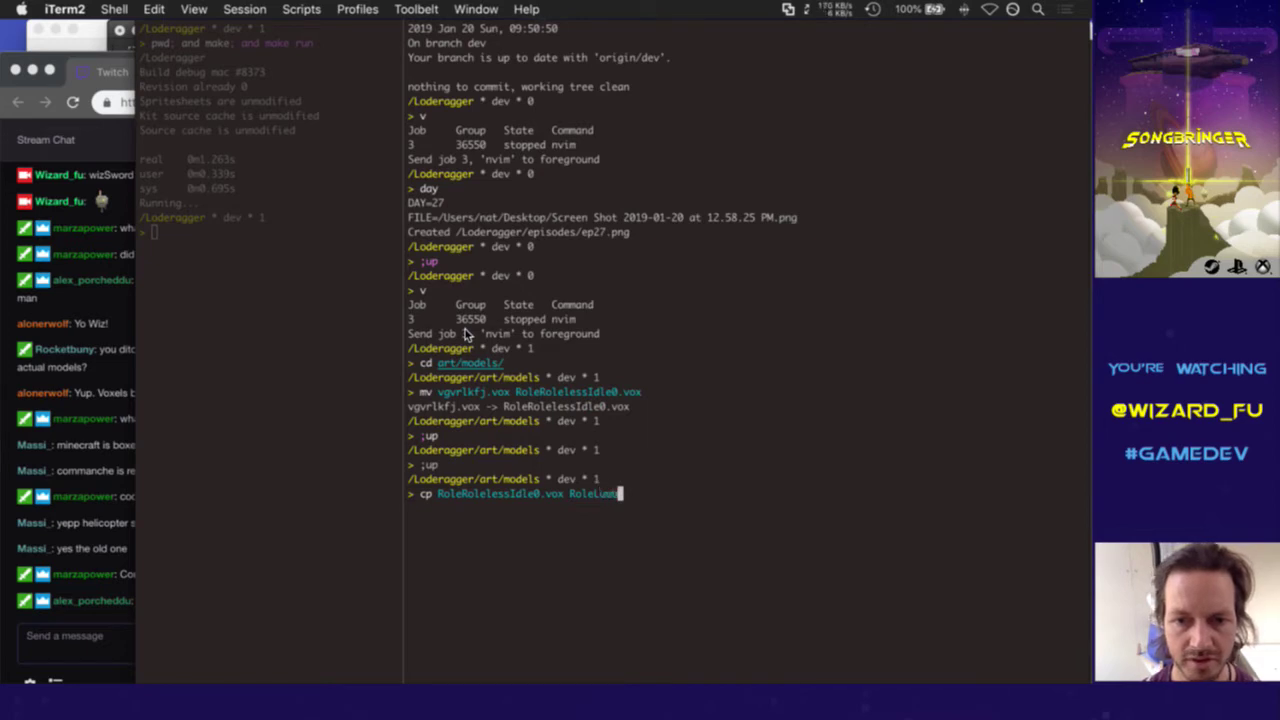
type("erjack")
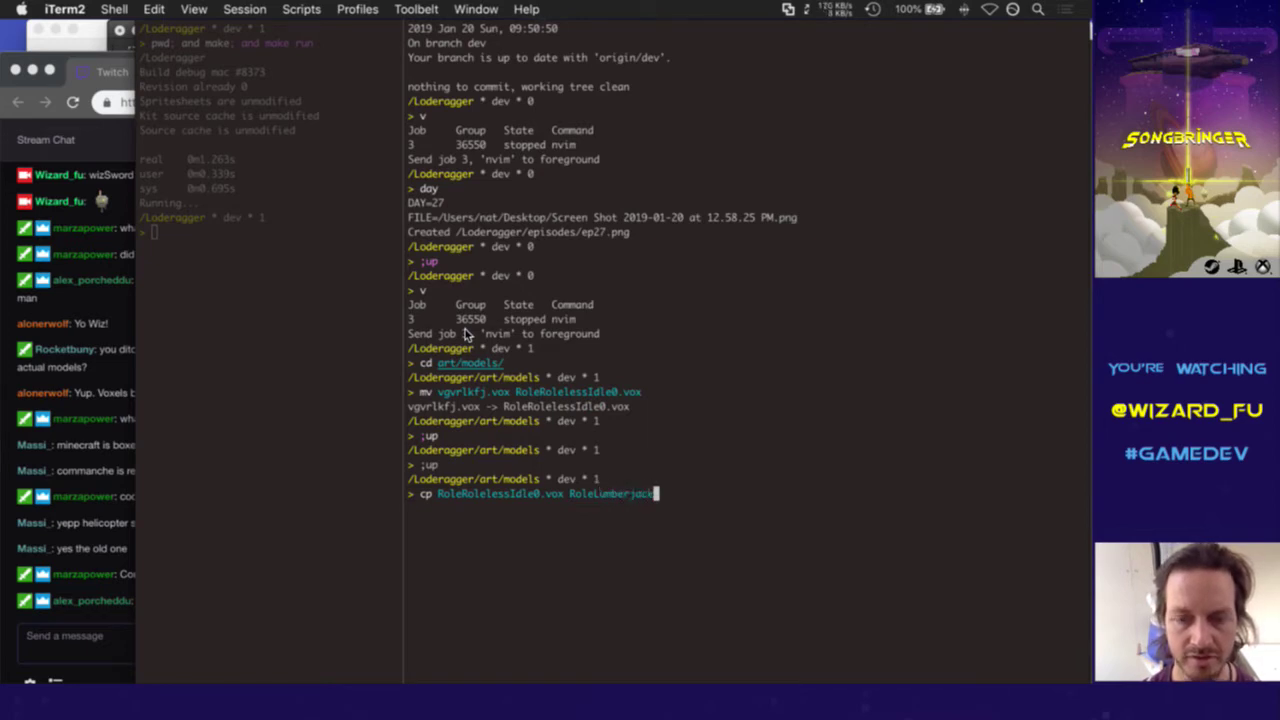
type("I")
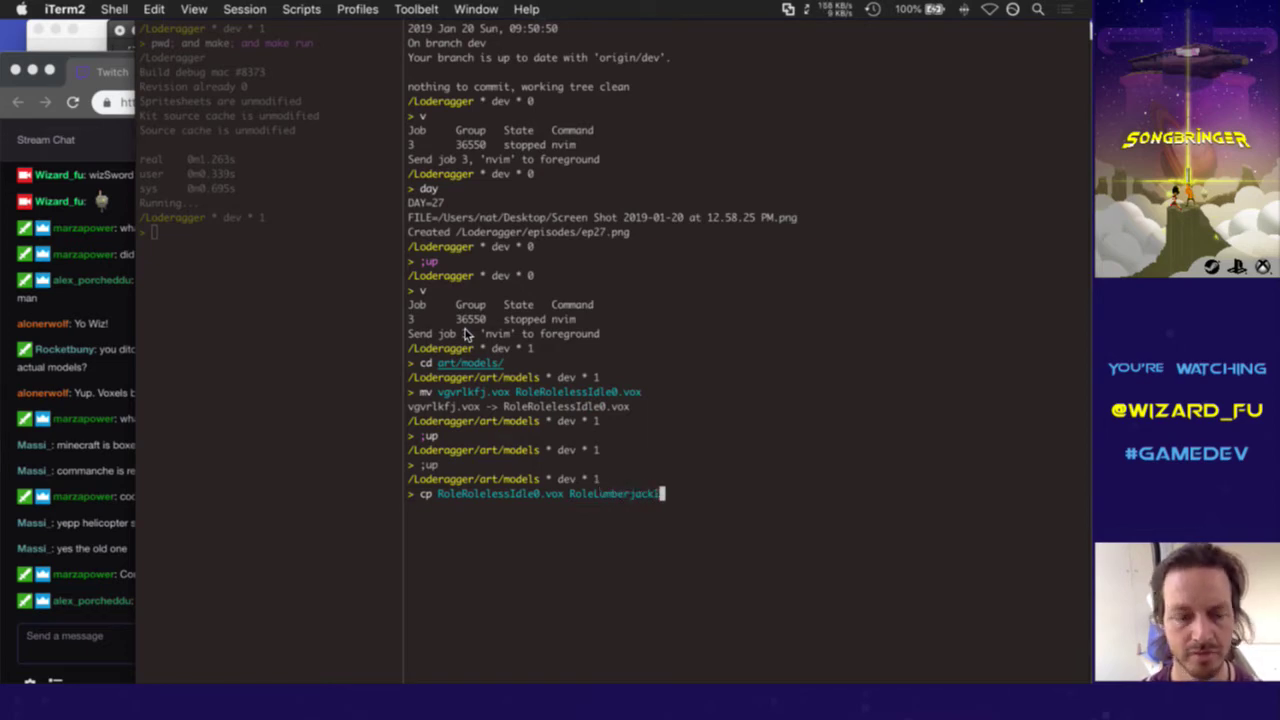
Switch to Photoshop to look over the icon frames of Placeholders.psd, and return to iTerm2
key("super+Tab")
key("super+Tab")
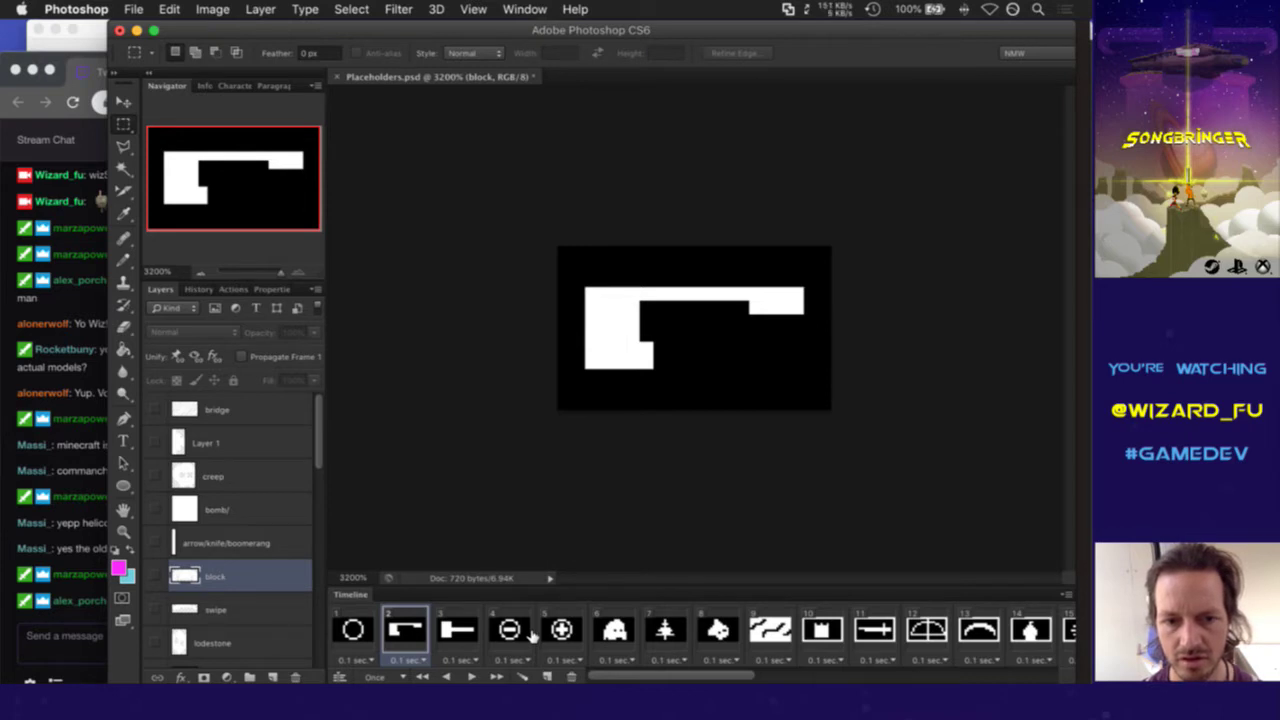
key("super+Tab")
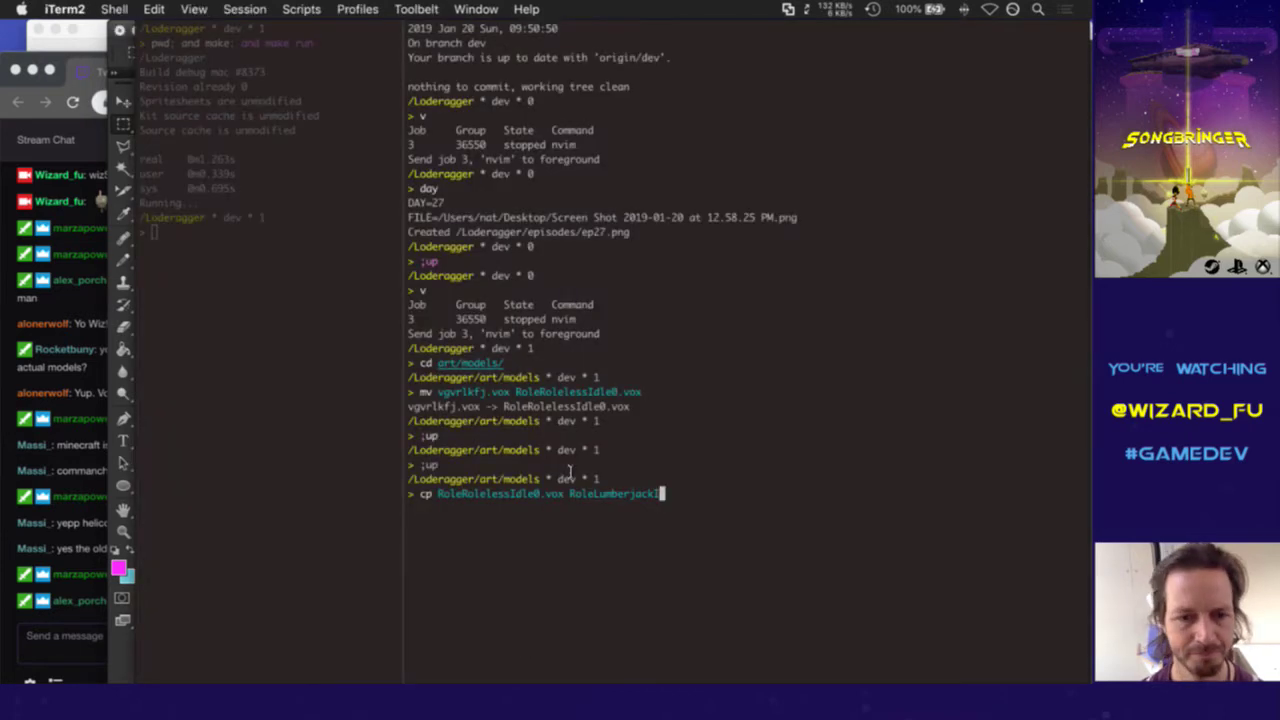
Complete the target name as RoleLumberjackIdle0.vox and run the copy command
key("BackSpace")
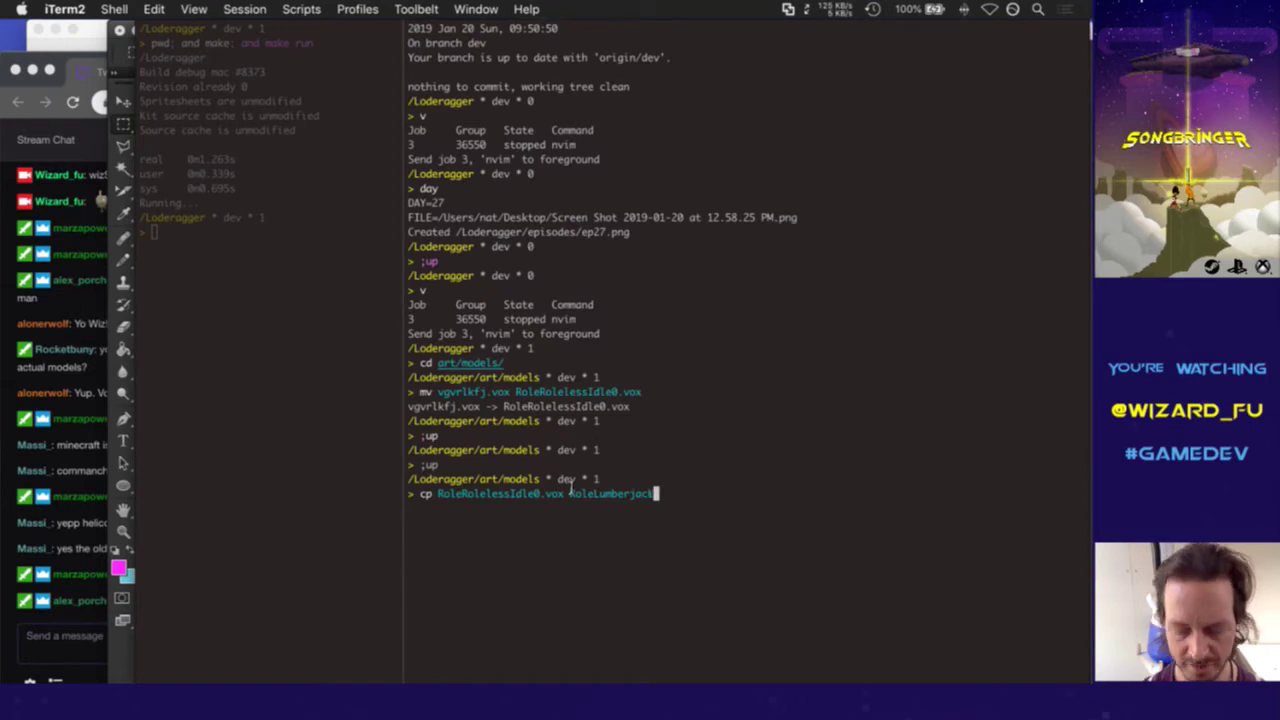
type("Idle0.")
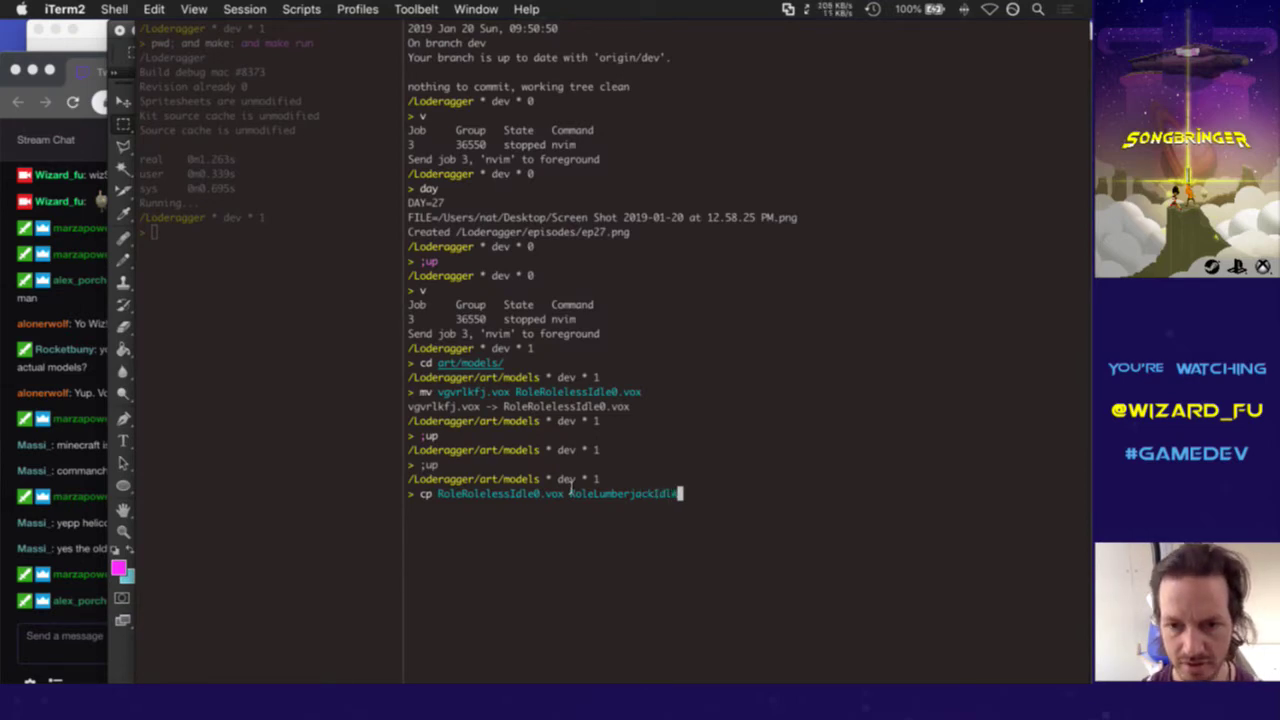
type("vox")
key("Return")
Reuse the previous cp command to copy RoleRolelessIdle0.vox to RoleBuilderIdle0.vox
key("Up")
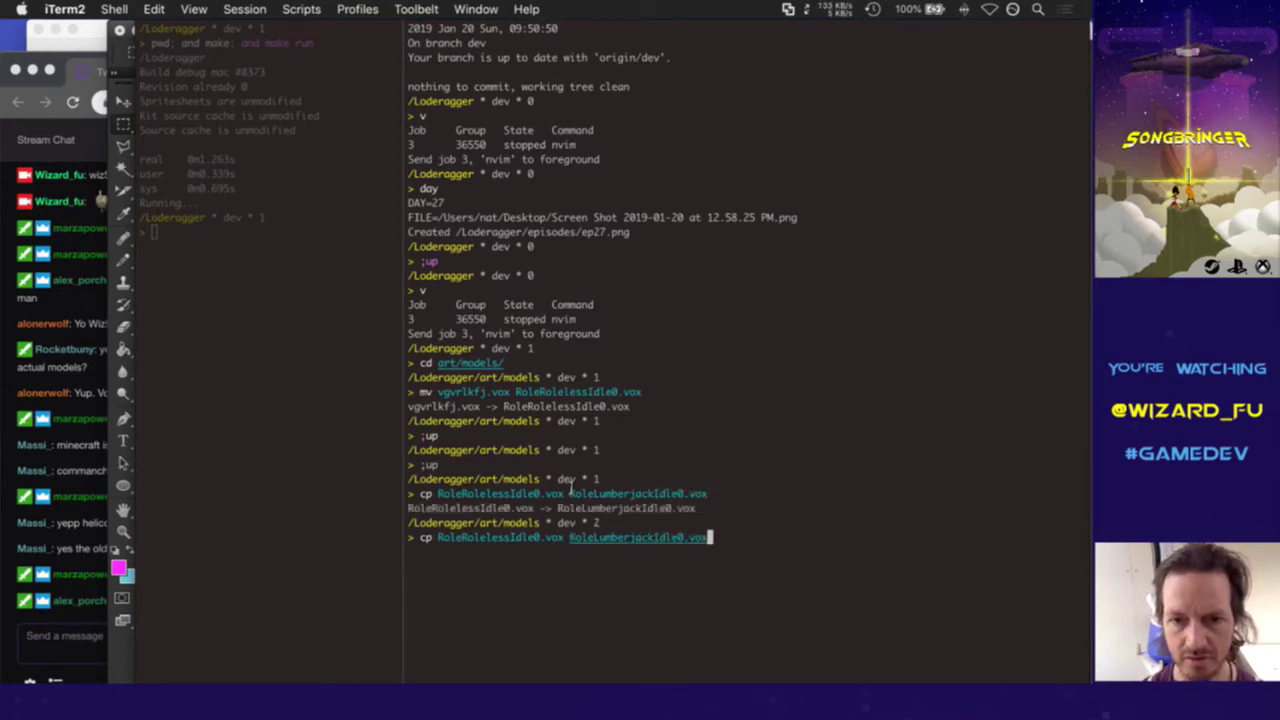
key("Left")
key("Left")
key("Left")
key("Left")
key("Left")
key("Left")
key("Left")
key("Left")
key("Left")
key("BackSpace")
key("BackSpace")
key("BackSpace")
key("BackSpace")
key("BackSpace")
key("BackSpace")
key("BackSpace")
key("BackSpace")
key("BackSpace")
key("BackSpace")
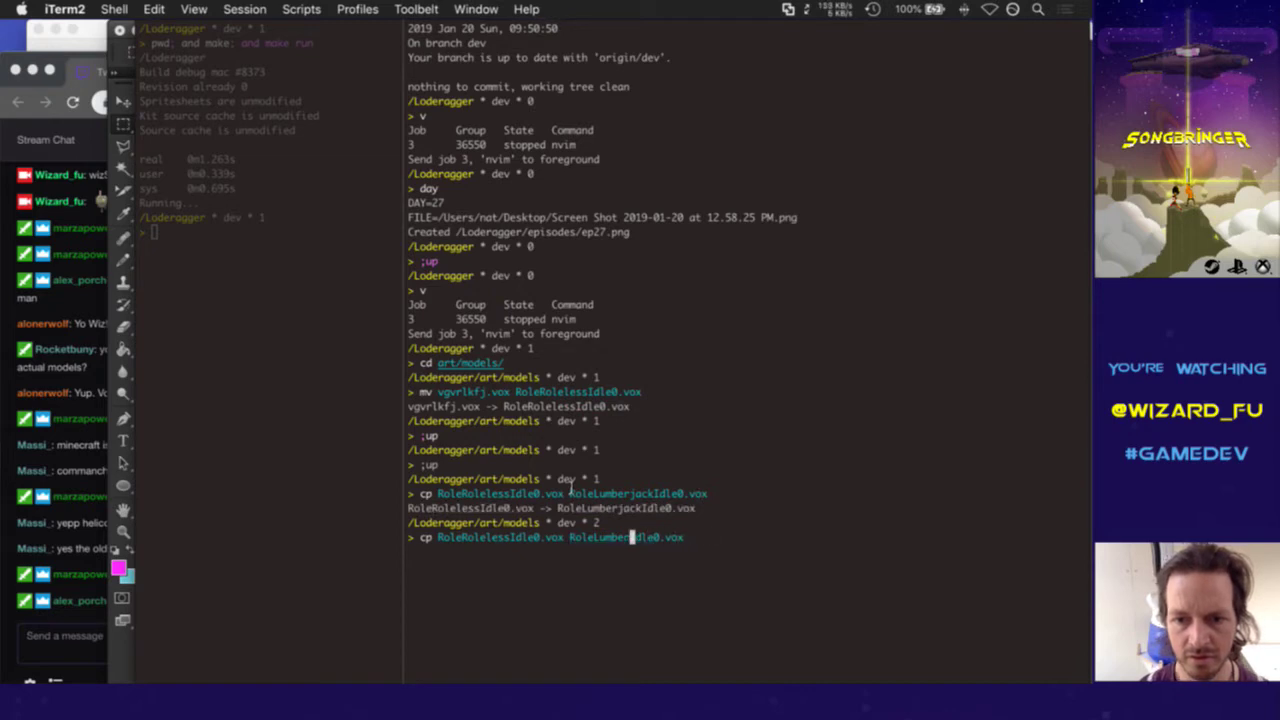
type("Rog")
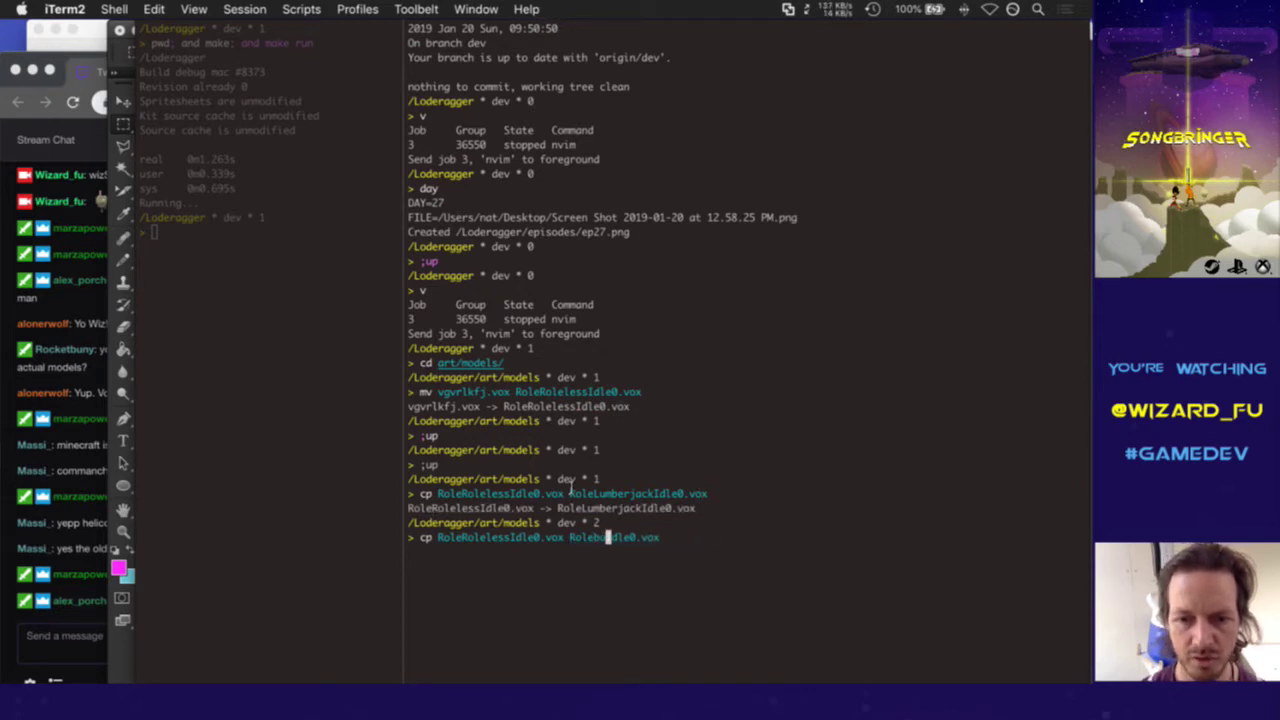
type("lder")
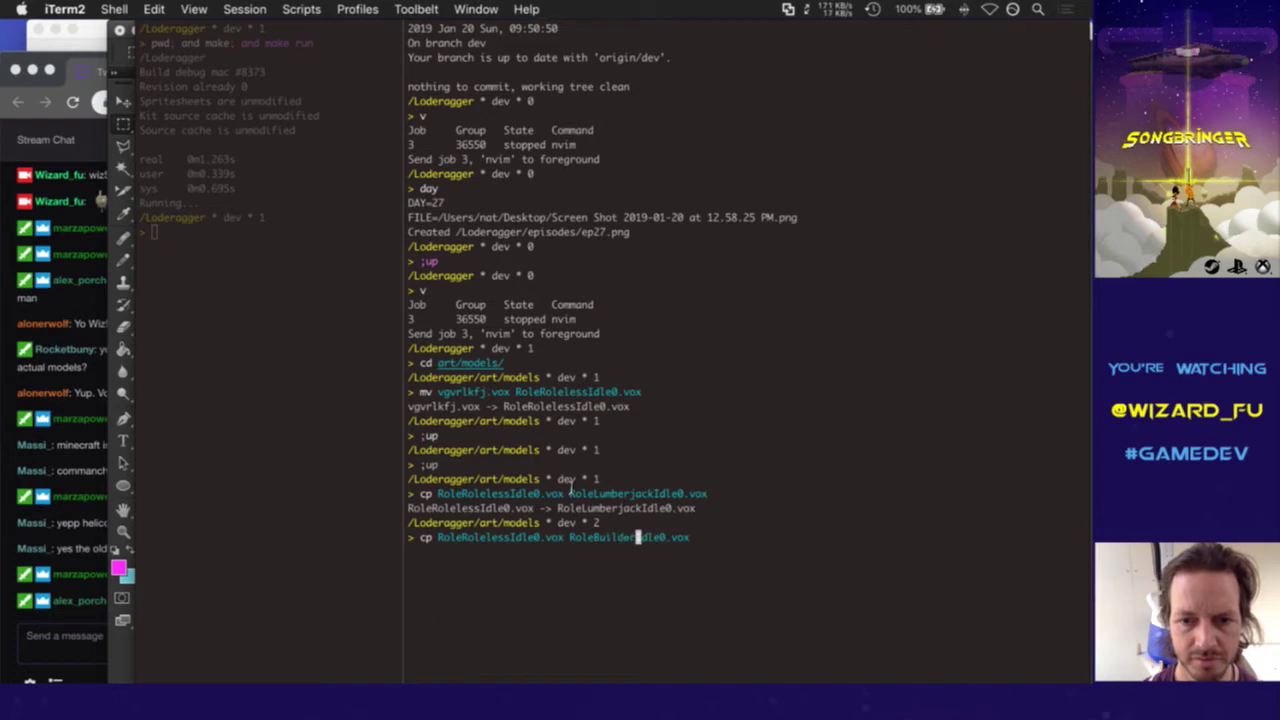
key("Return")
Reuse the previous cp command to copy RoleRolelessIdle0.vox to RoleArcherIdle0.vox
key("Up")
key("Left")
key("Left")
key("Left")
key("Left")
key("Left")
key("Left")
key("Left")
key("Left")
key("Left")
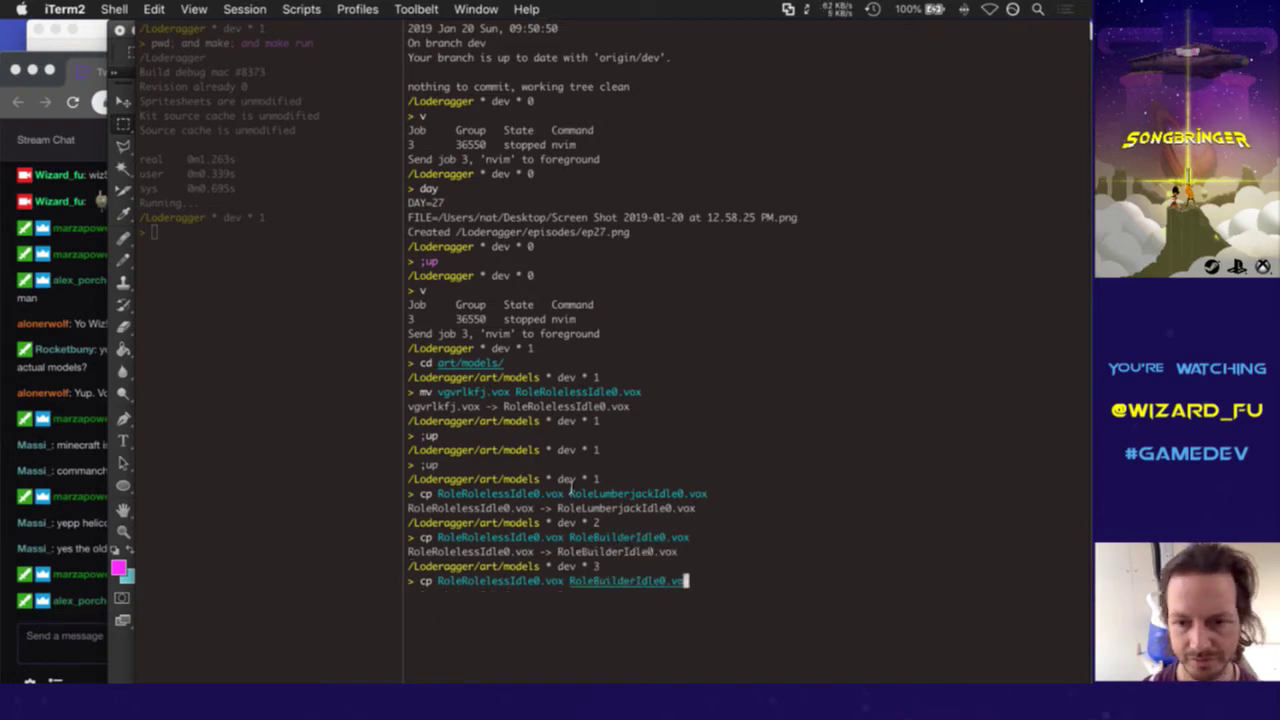
key("BackSpace")
key("BackSpace")
key("BackSpace")
key("BackSpace")
key("BackSpace")
key("BackSpace")
key("BackSpace")
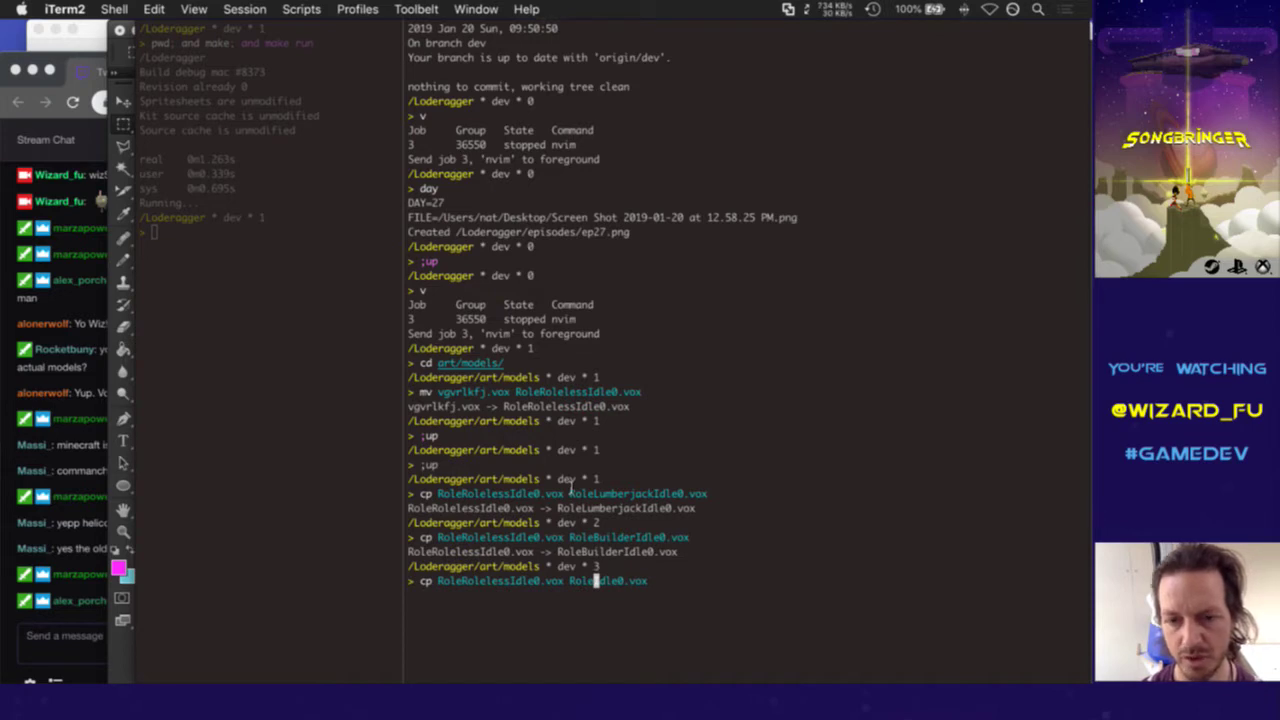
type("Archer")
key("Return")
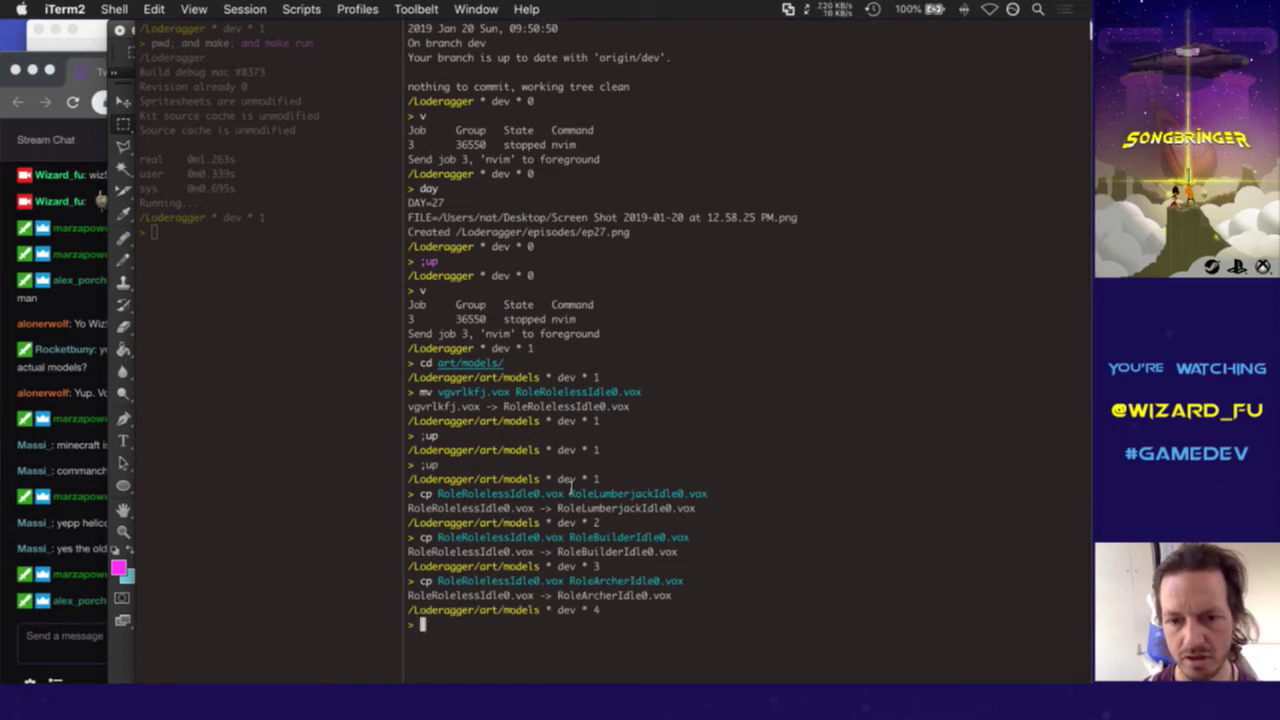
Reuse the previous cp command to copy RoleRolelessIdle0.vox to RoleKnightIdle0.vox
key("Up")
key("Left")
key("Left")
key("Left")
key("Left")
key("Left")
key("Left")
key("Left")
key("Left")
key("Left")
key("BackSpace")
key("BackSpace")
key("BackSpace")
key("BackSpace")
key("BackSpace")
key("BackSpace")
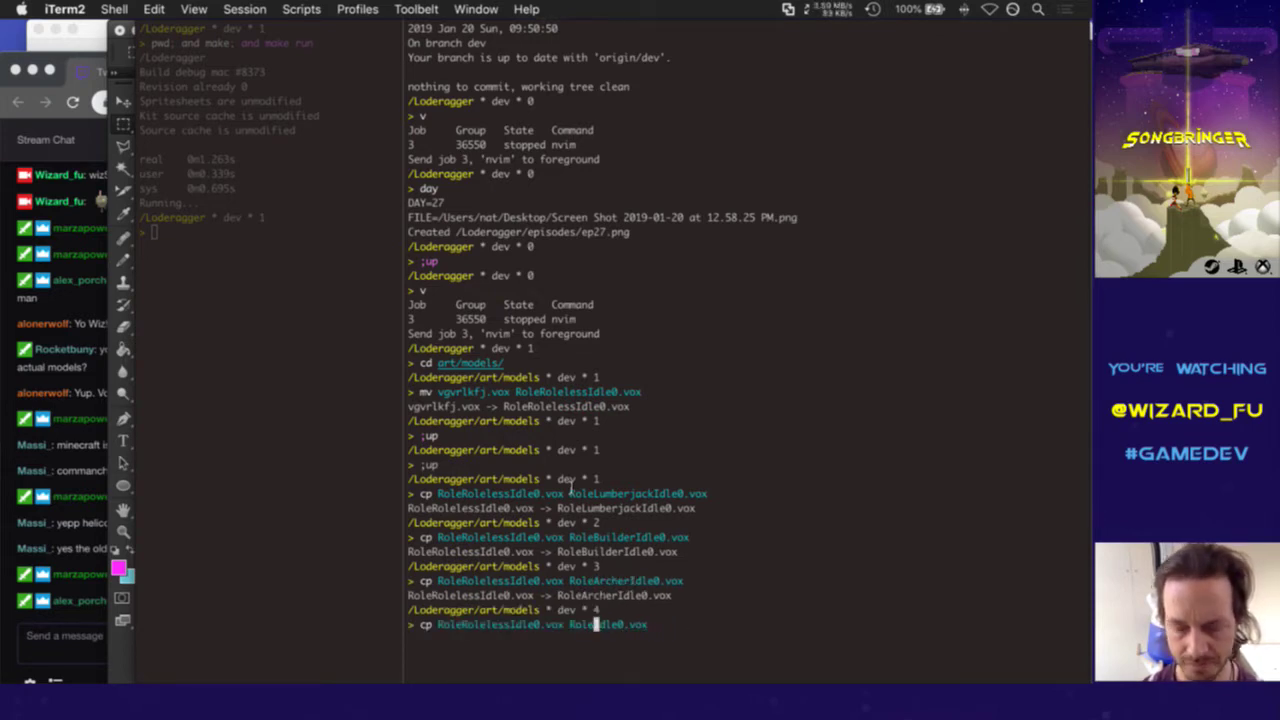
type("Knight")
key("Return")
Reuse the previous cp command to copy RoleRolelessIdle0.vox to RoleBomberIdle0.vox
key("Up")
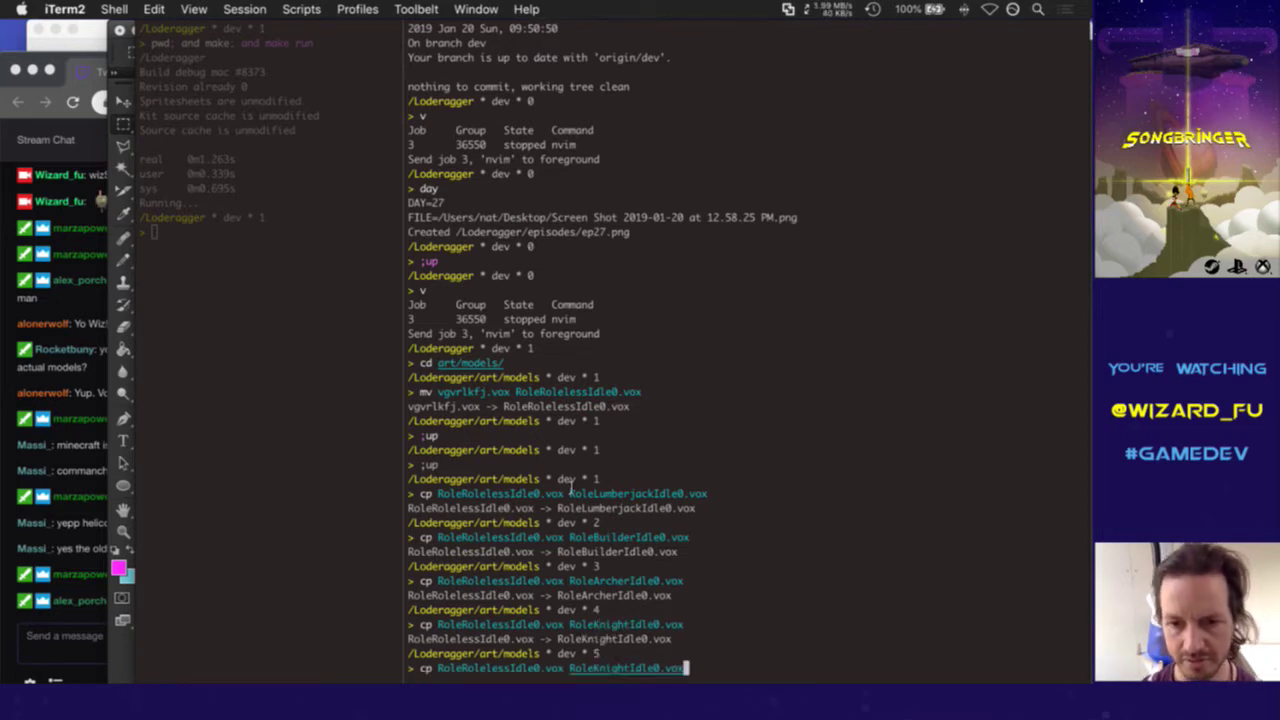
key("Left")
key("Left")
key("Left")
key("Left")
key("Left")
key("Left")
key("Left")
key("Left")
key("Left")
key("BackSpace")
key("BackSpace")
key("BackSpace")
key("BackSpace")
key("BackSpace")
key("BackSpace")
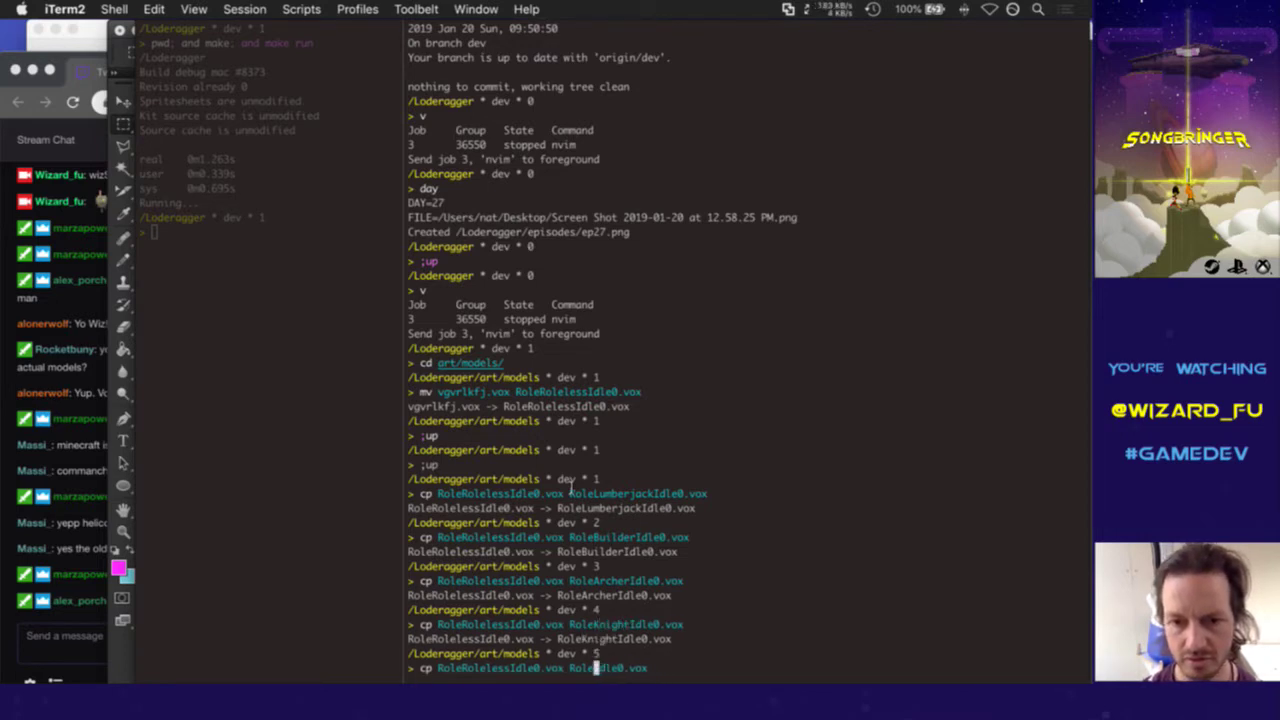
type("Bomber")
key("Return")
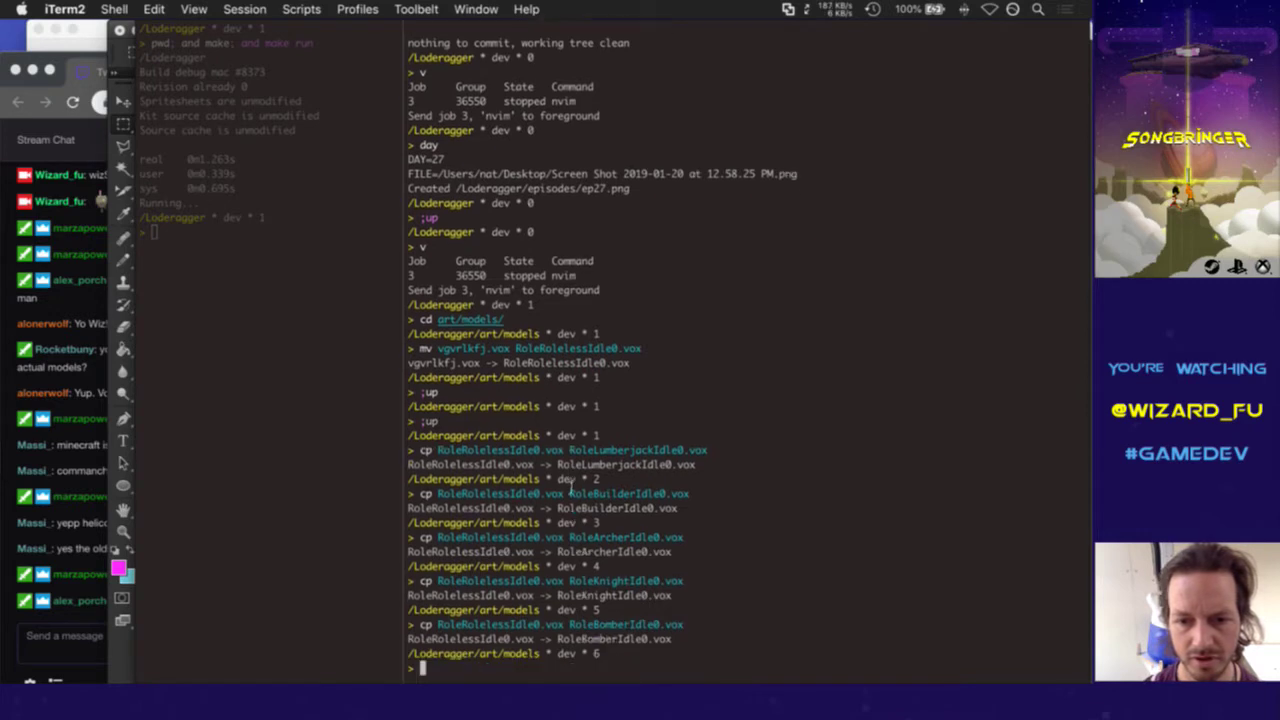
Reuse the previous cp command to copy RoleRolelessIdle0.vox to RoleHealerIdle0.vox
key("Up")
key("Left")
key("Left")
key("Left")
key("Left")
key("Left")
key("Left")
key("Left")
key("Left")
key("Left")
key("BackSpace")
key("BackSpace")
key("BackSpace")
key("BackSpace")
key("BackSpace")
key("BackSpace")
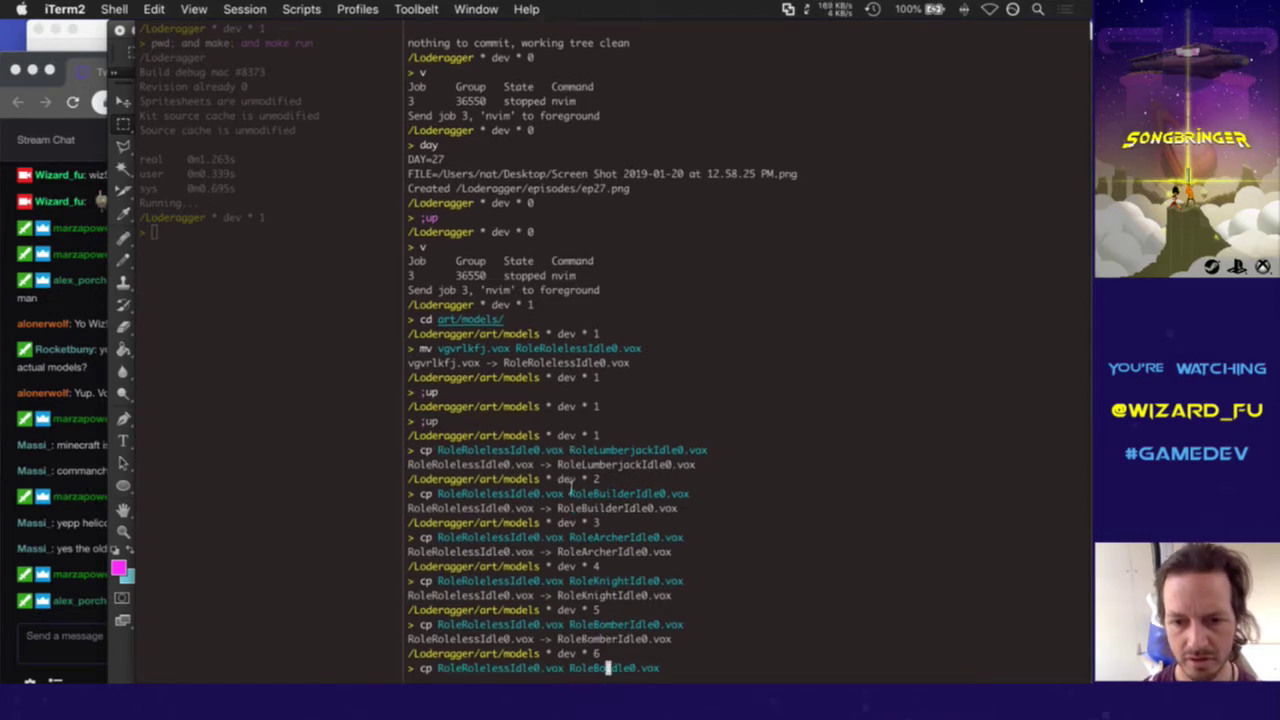
type("Healer")
key("Return")
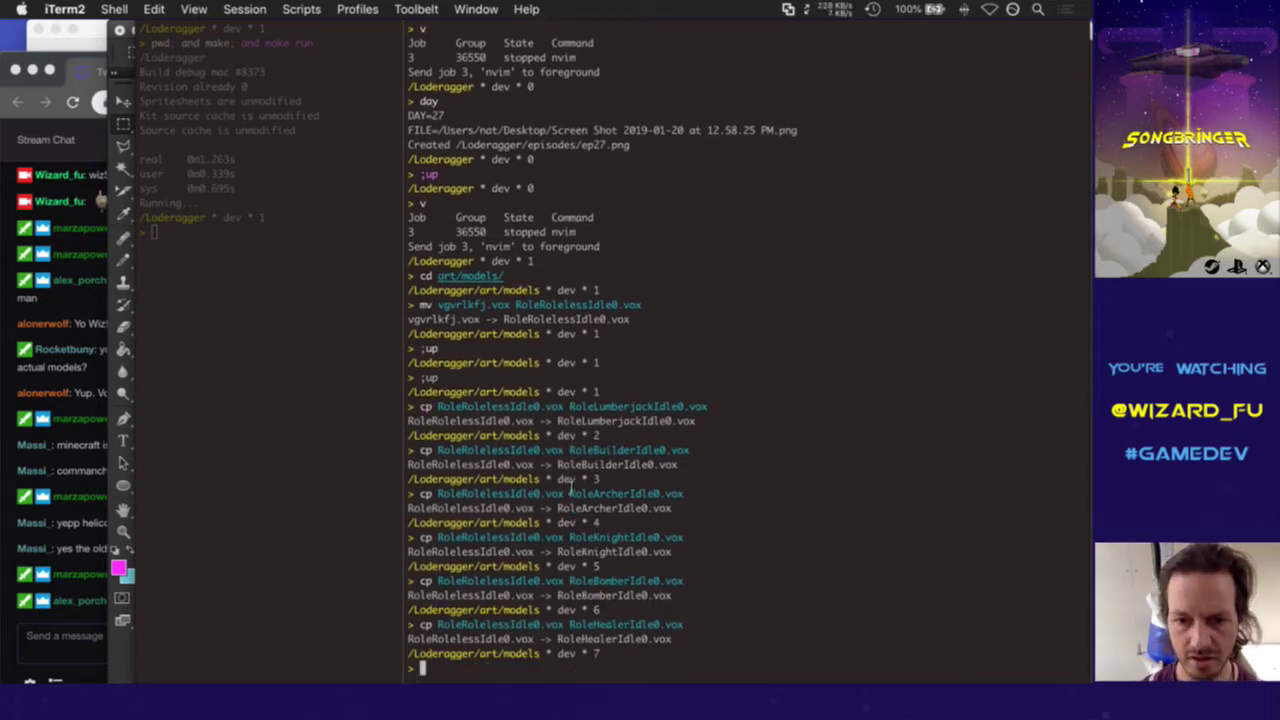
Recall the last cp command and remove Healer from its target file name
key("Up")
key("Left")
key("Left")
key("Left")
key("Left")
key("Left")
key("Left")
key("Left")
key("Left")
key("Left")
key("BackSpace")
key("BackSpace")
key("BackSpace")
key("BackSpace")
key("BackSpace")
key("BackSpace")
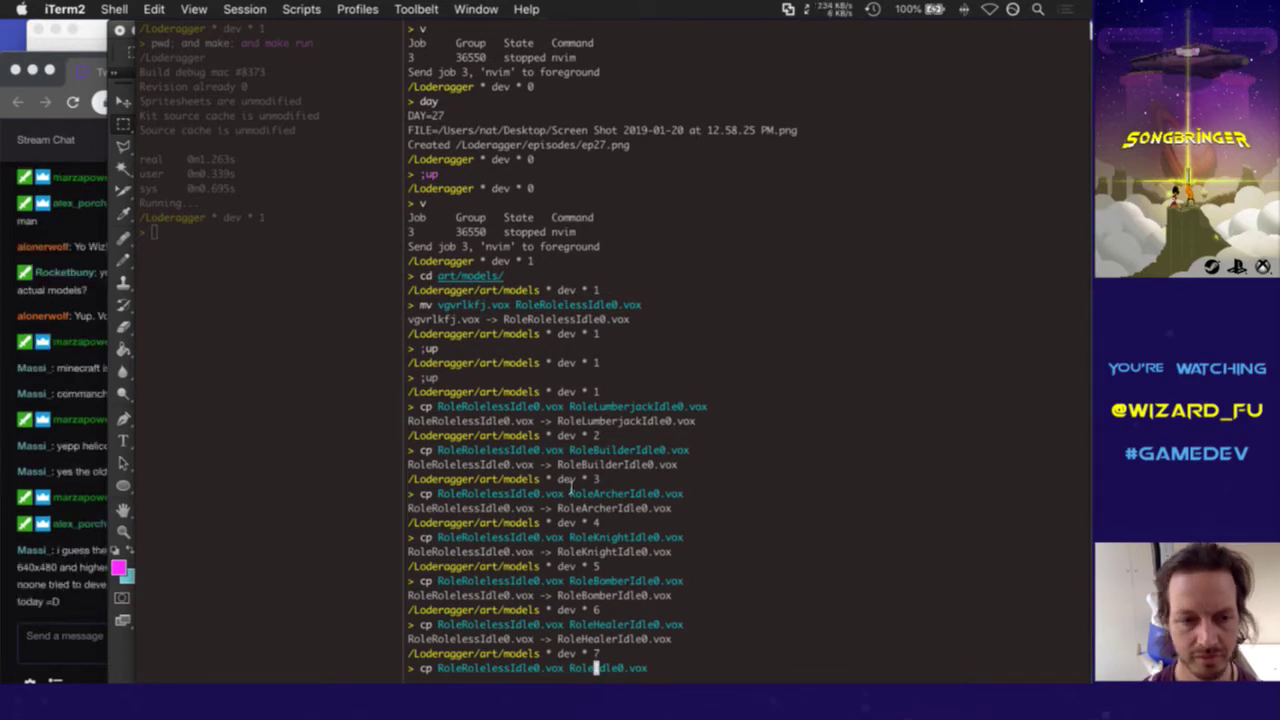
Switch to Chrome and read the newest messages in the Twitch stream chat
left_click(58, 590)
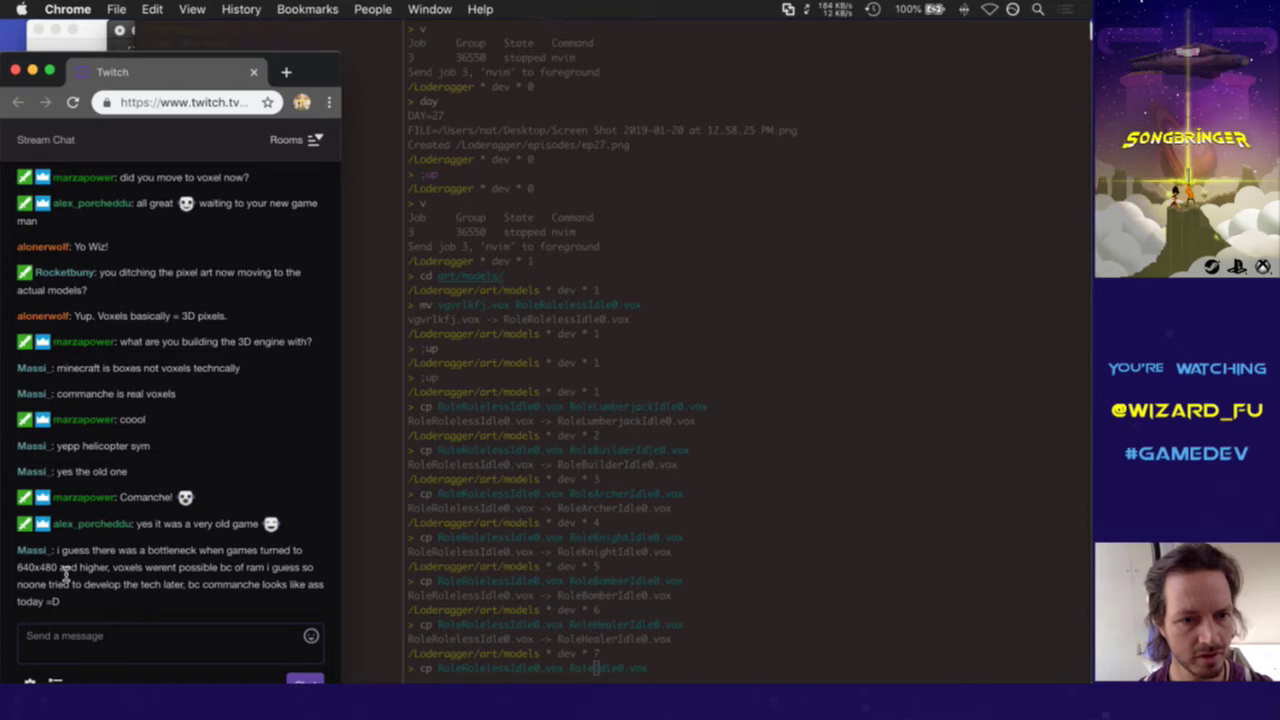
left_click_drag(90, 551, 111, 598)
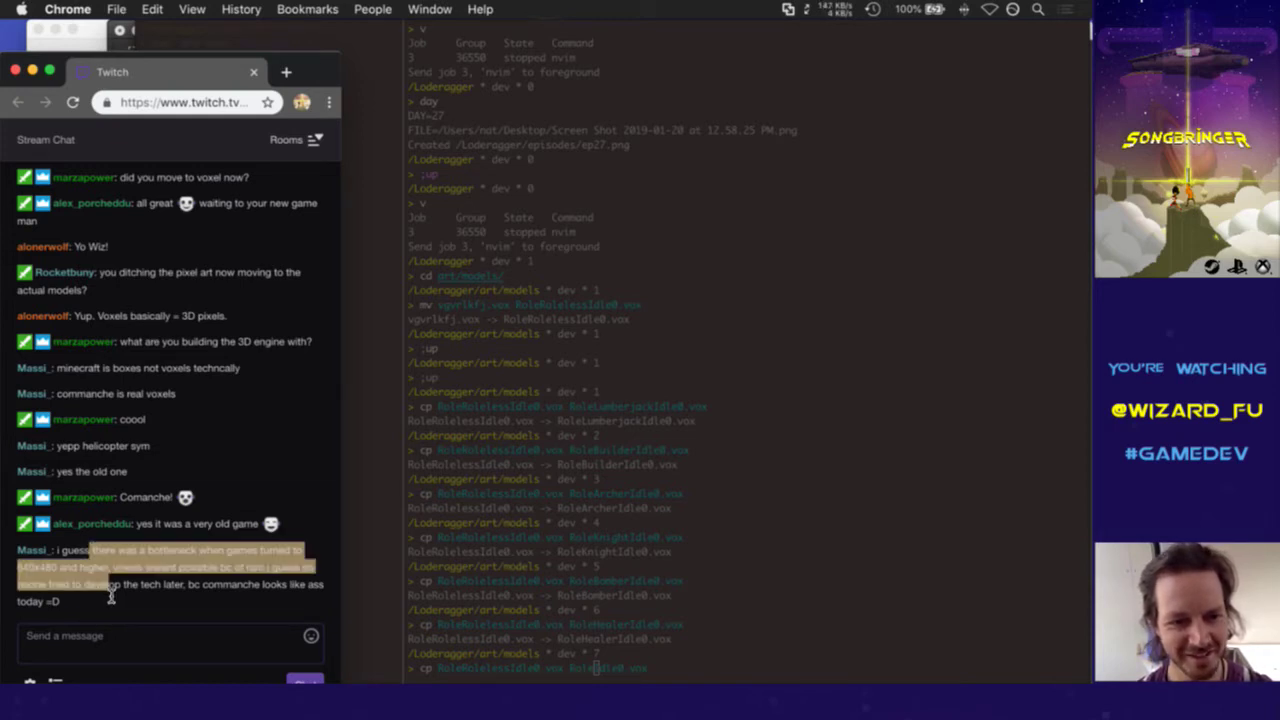
left_click(146, 606)
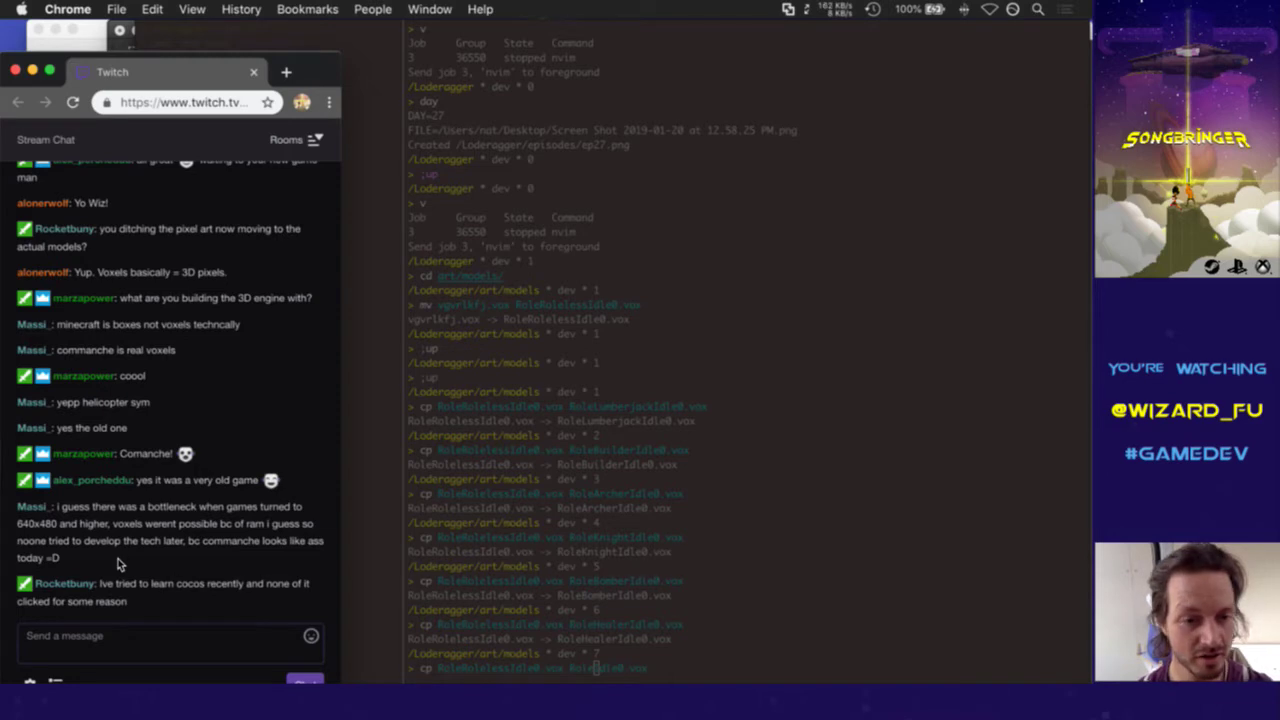
double_click(190, 586)
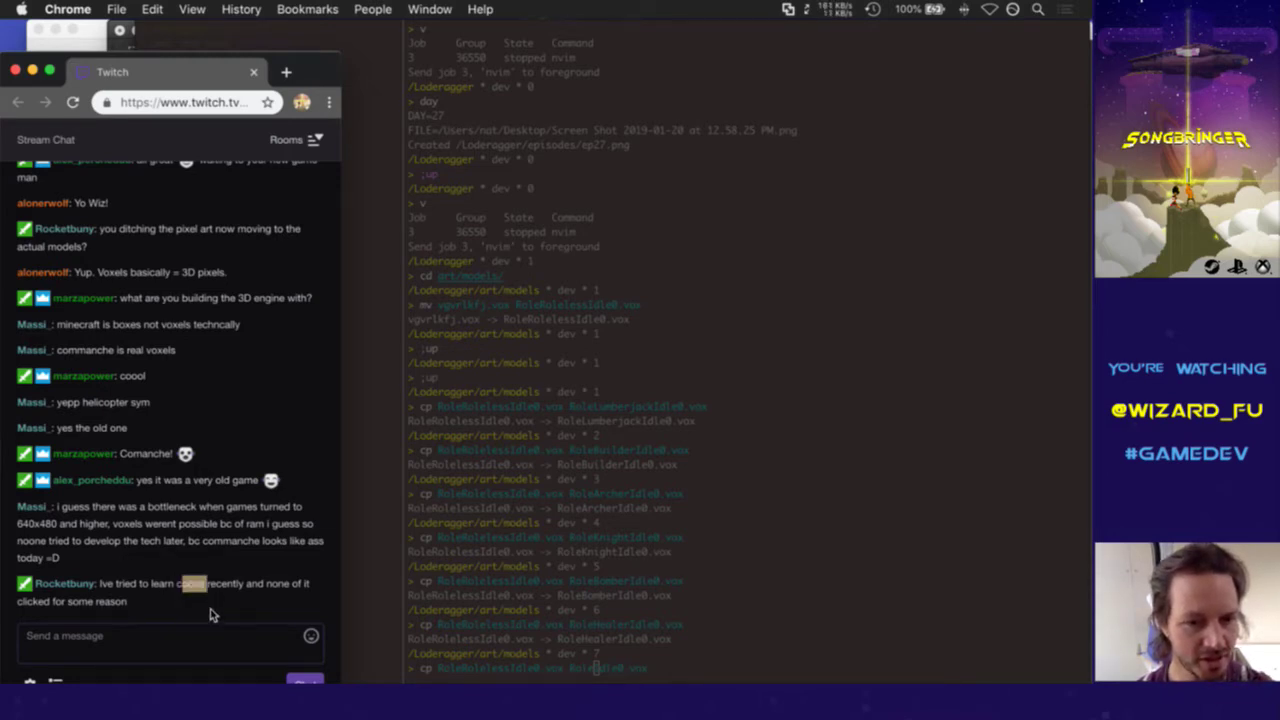
left_click(213, 616)
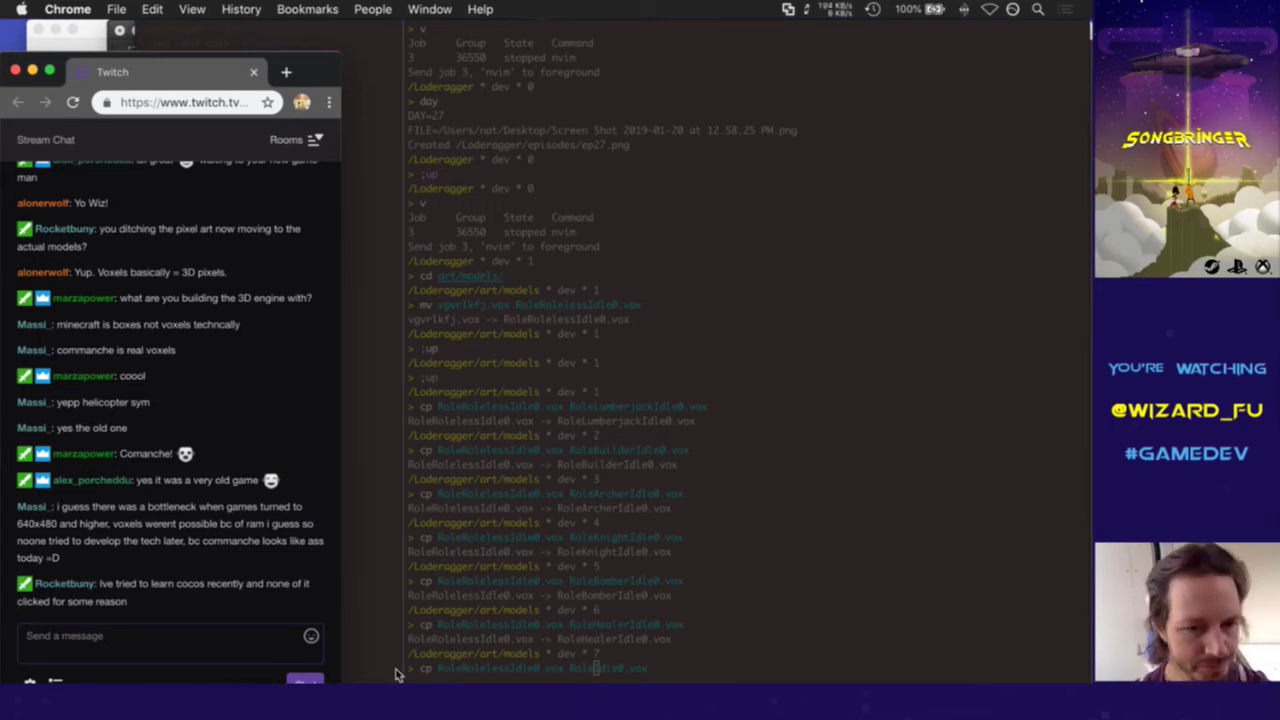
Return to iTerm2, complete the target name as RolePyroIdle0.vox and run the copy command
left_click(593, 538)
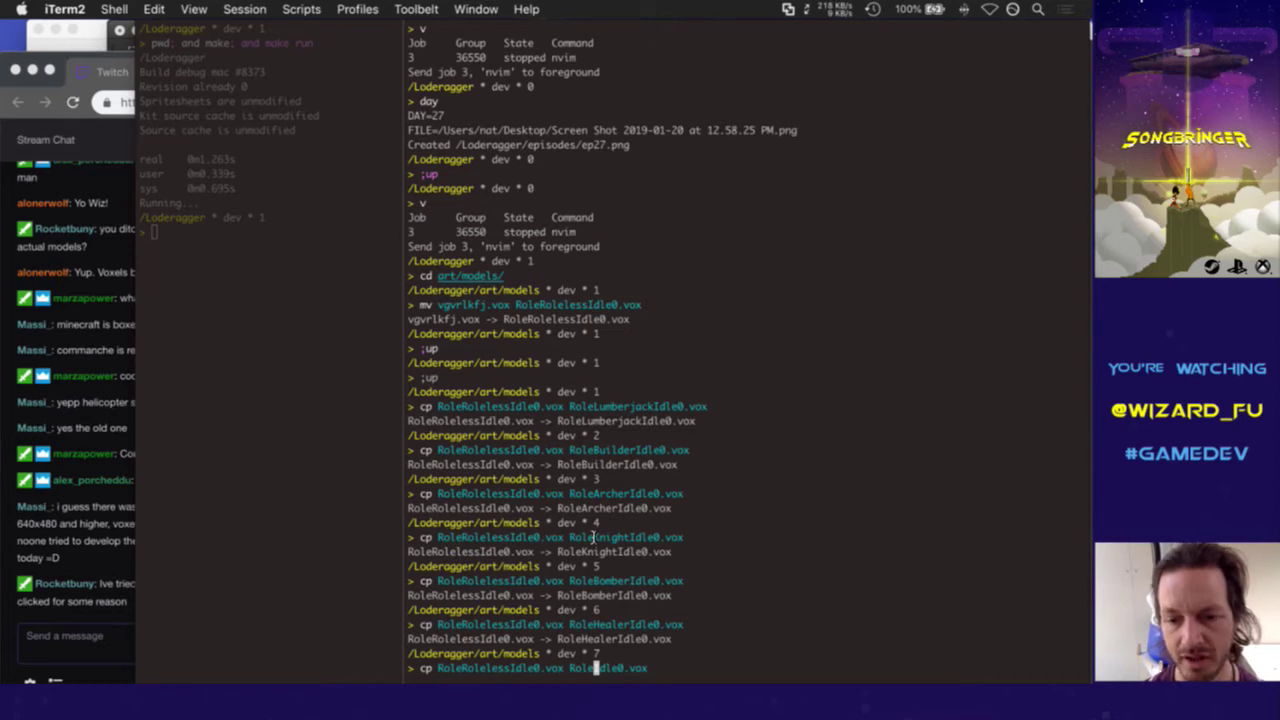
type("Pyro")
key("Return")
Reuse the previous cp command to copy RoleRolelessIdle0.vox to RoleAssassinIdle0.vox
key("Up")
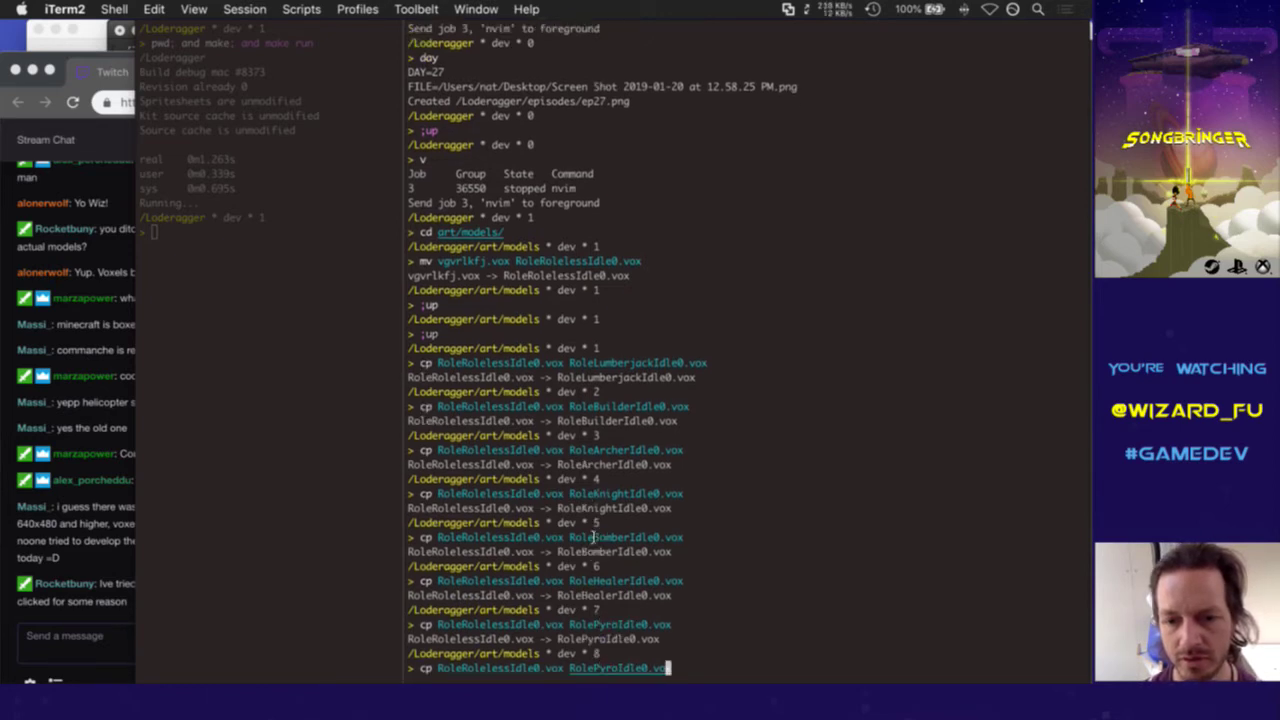
key("Left")
key("Left")
key("Left")
key("Left")
key("Left")
key("Left")
key("Left")
key("Left")
key("Left")
key("BackSpace")
key("BackSpace")
key("BackSpace")
key("BackSpace")
type("Assas")
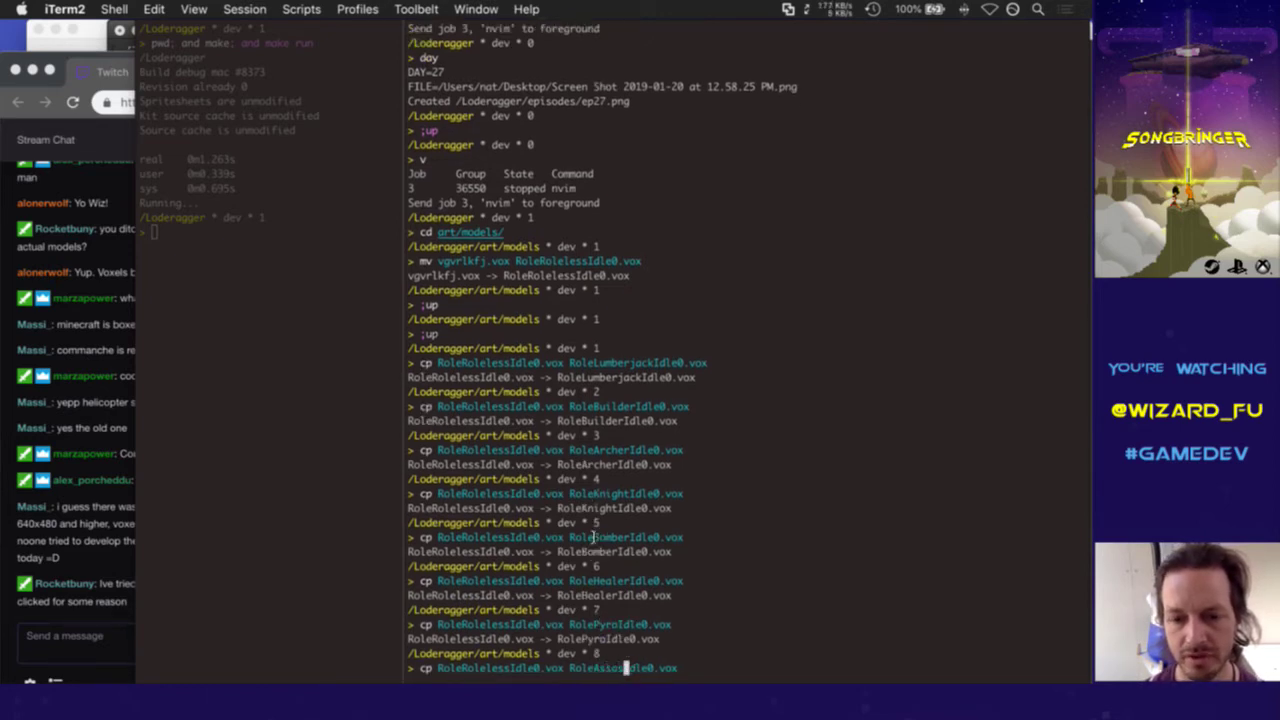
type("sin")
key("Return")
Reuse the previous cp command to copy RoleRolelessIdle0.vox to RoleMageIdle0.vox
key("Up")
key("Left")
key("Left")
key("Left")
key("Left")
key("Left")
key("Left")
key("Left")
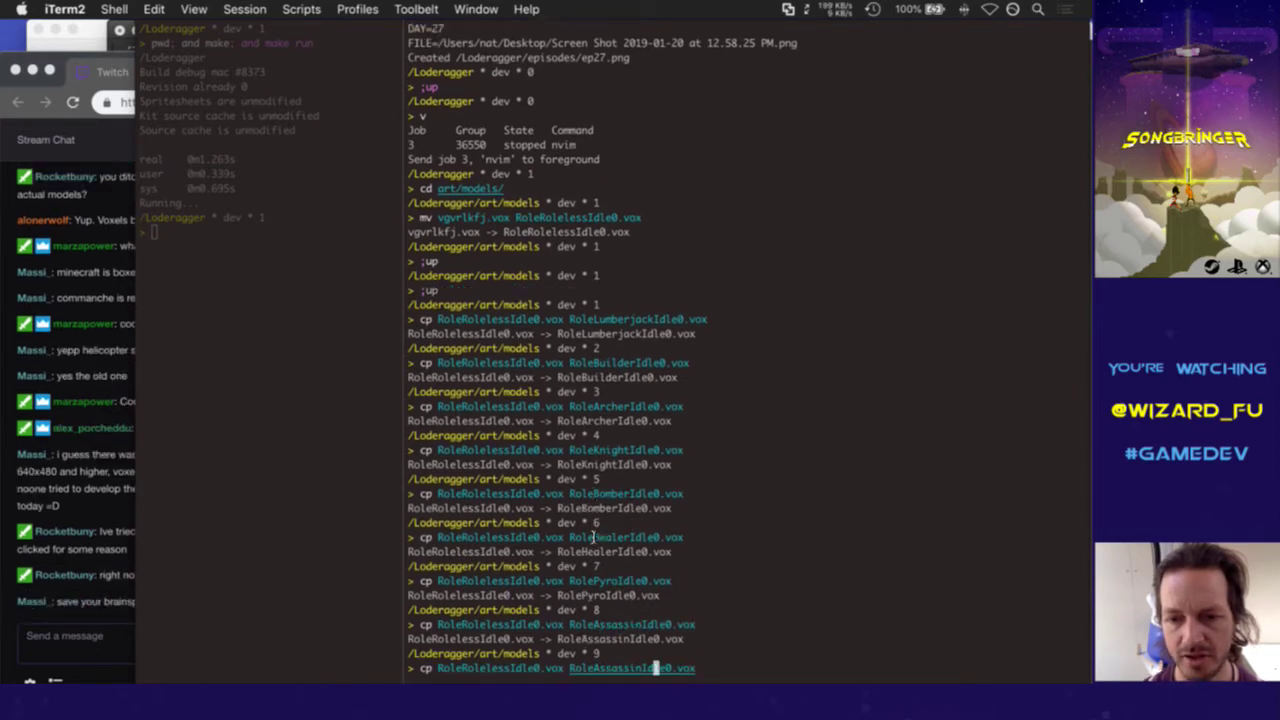
key("Left")
key("Left")
key("BackSpace")
key("BackSpace")
key("BackSpace")
key("BackSpace")
key("BackSpace")
key("BackSpace")
key("BackSpace")
key("BackSpace")
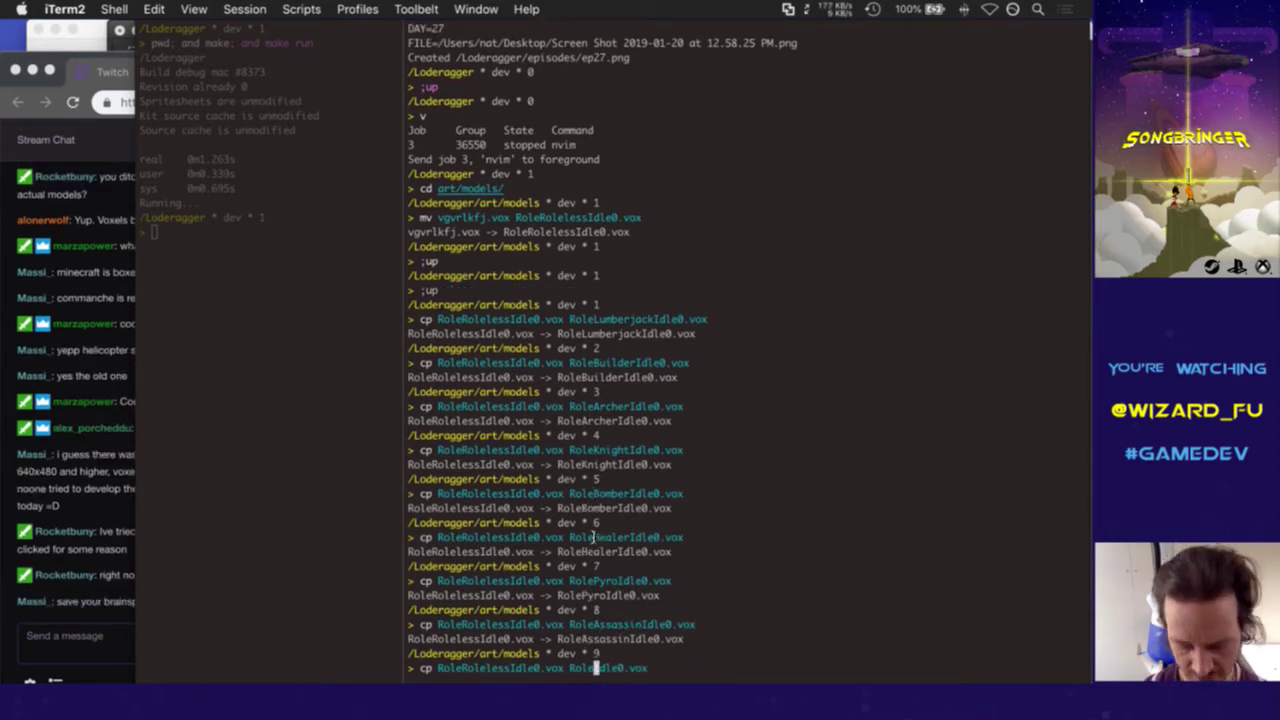
type("Mage")
key("Return")
Recall the last cp command and remove Mage from its target file name
key("Up")
key("Left")
key("Left")
key("Left")
key("Left")
key("Left")
key("Left")
key("Left")
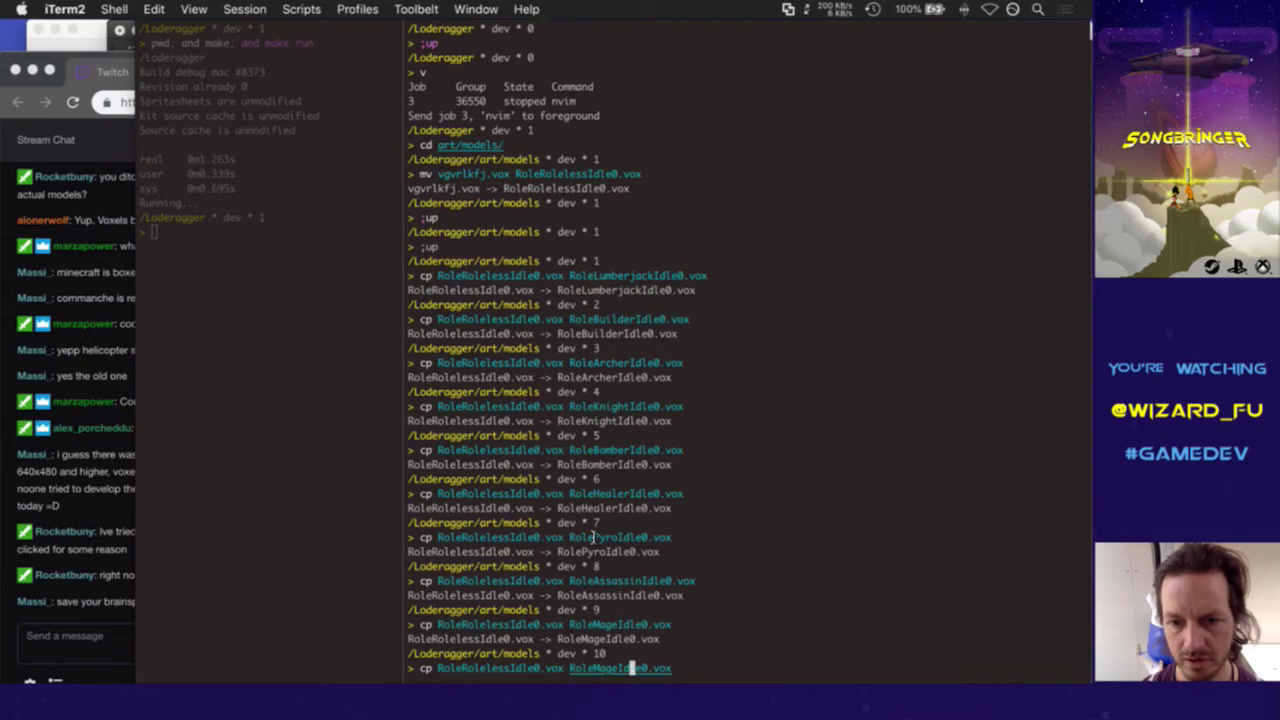
key("Left")
key("Left")
key("BackSpace")
key("BackSpace")
key("BackSpace")
key("BackSpace")
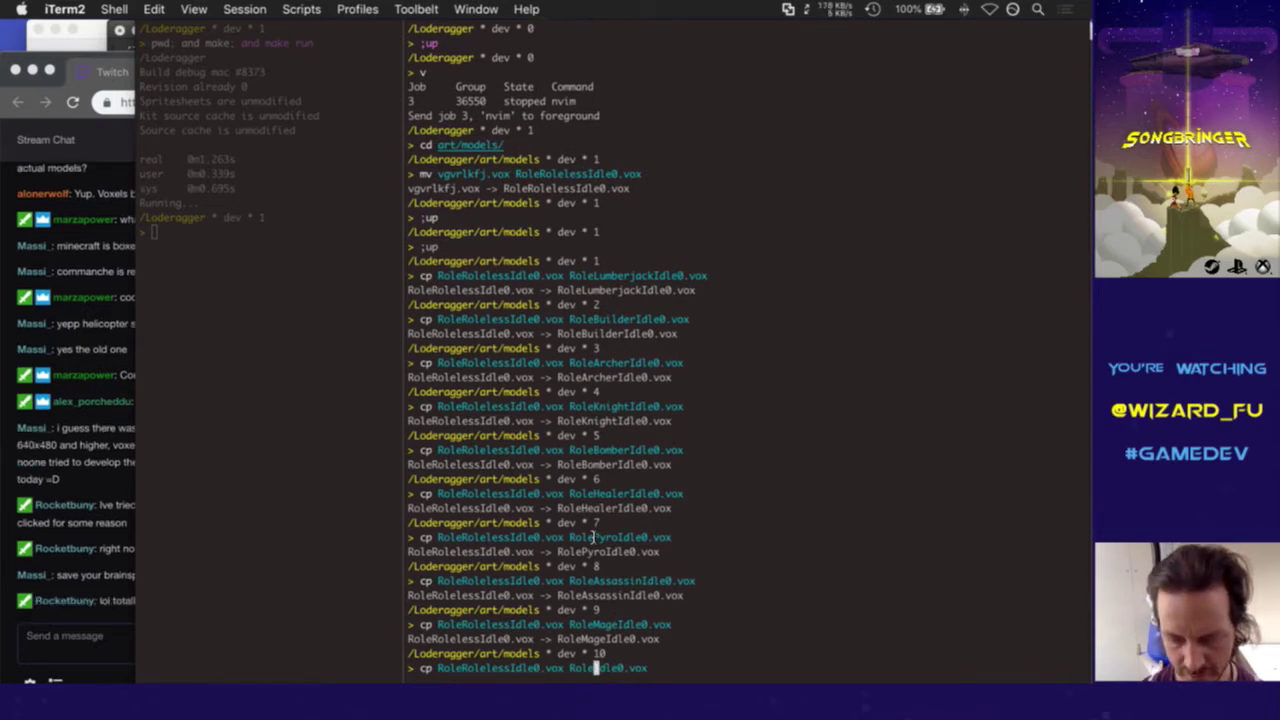
Switch to Chrome and read the latest Twitch chat replies about game frameworks
left_click(122, 530)
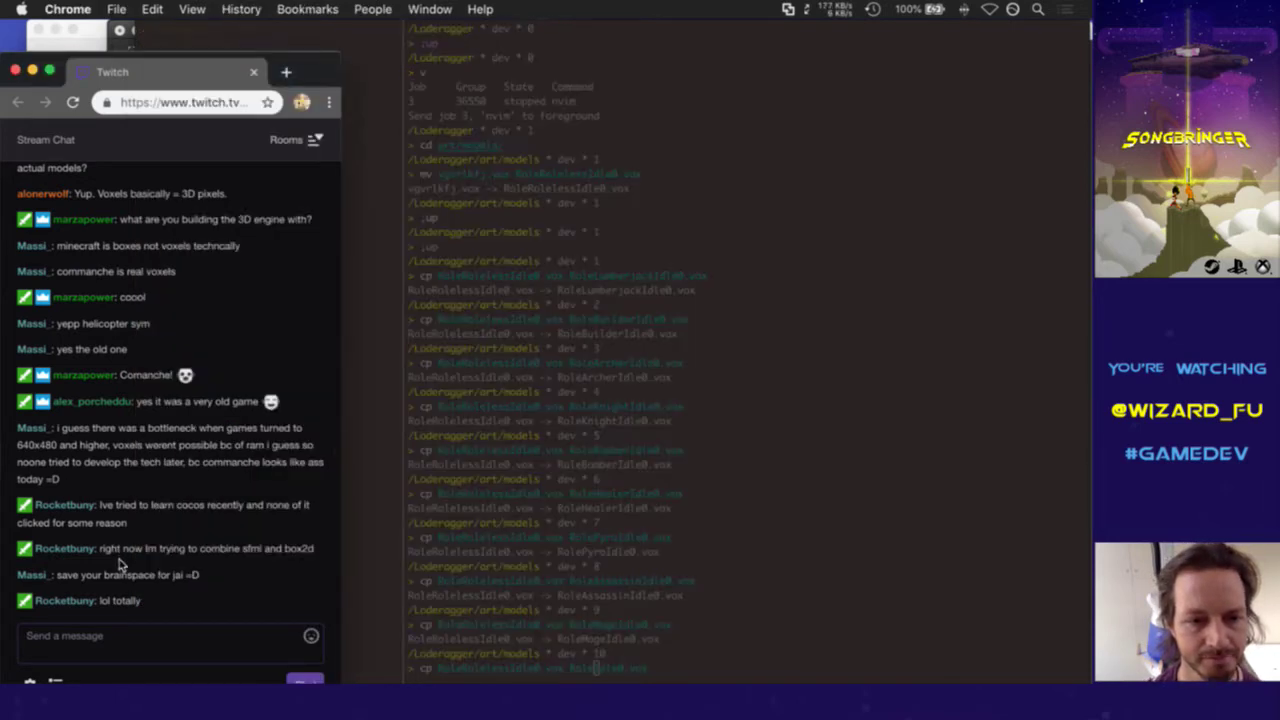
right_click(134, 560)
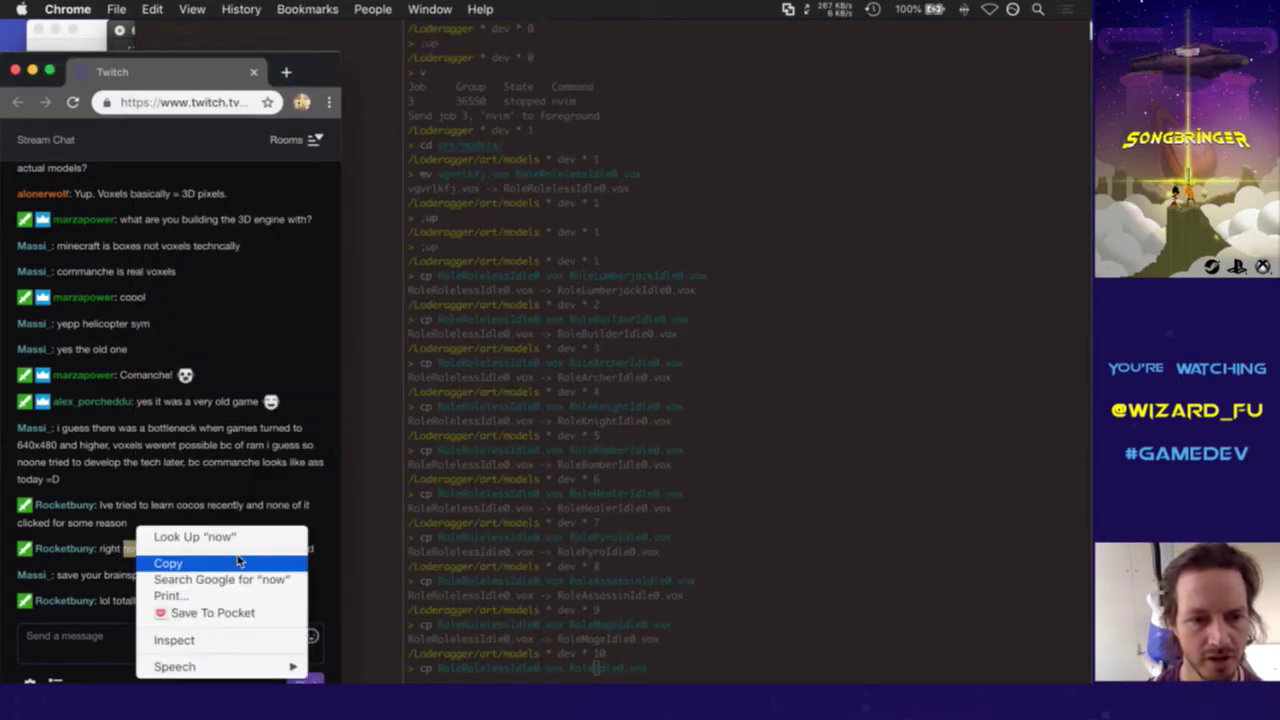
left_click(205, 485)
left_click_drag(232, 552, 278, 562)
left_click(281, 565)
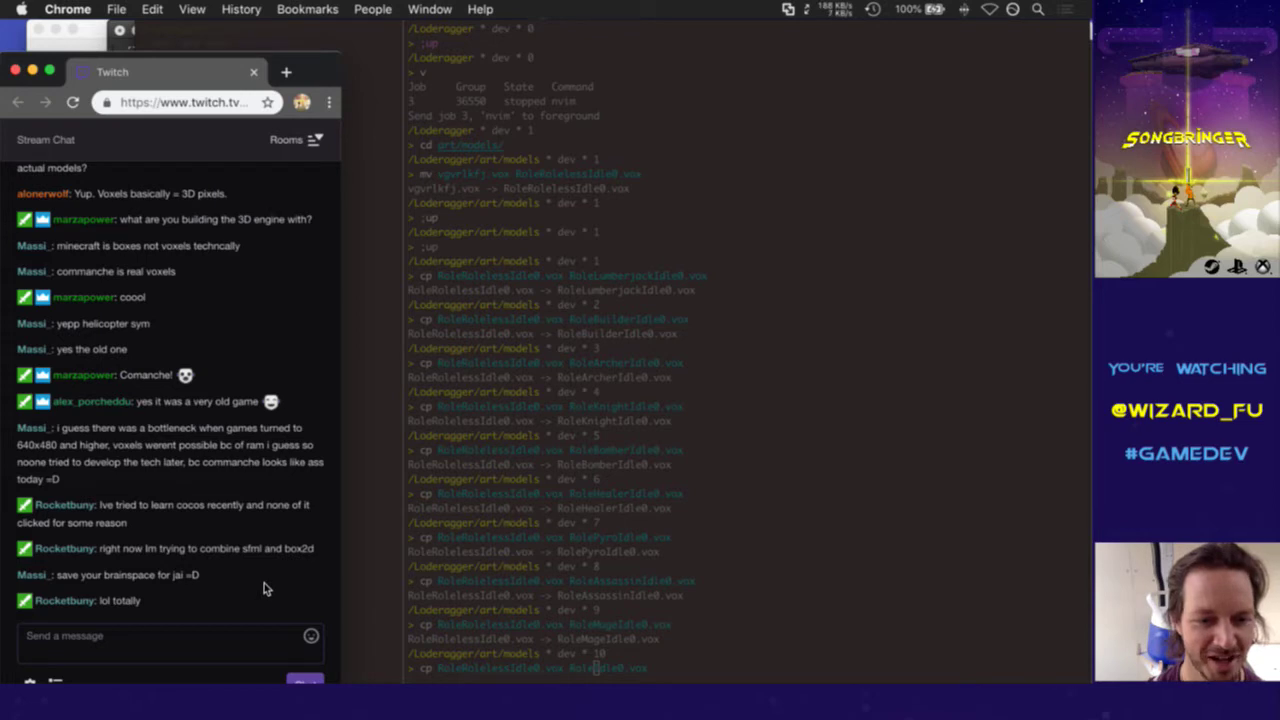
Return to iTerm2, change to the /Loderagger/ directory in the second terminal session and run the v command
left_click(559, 616)
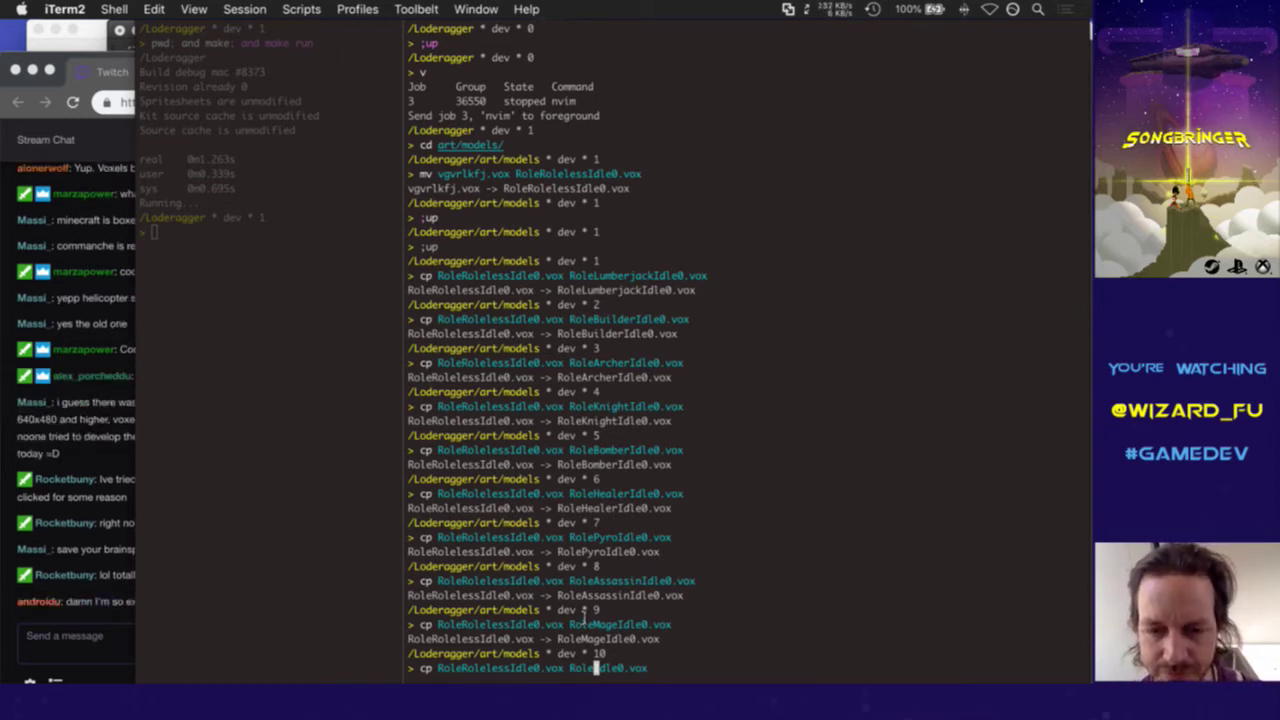
key("super+2")
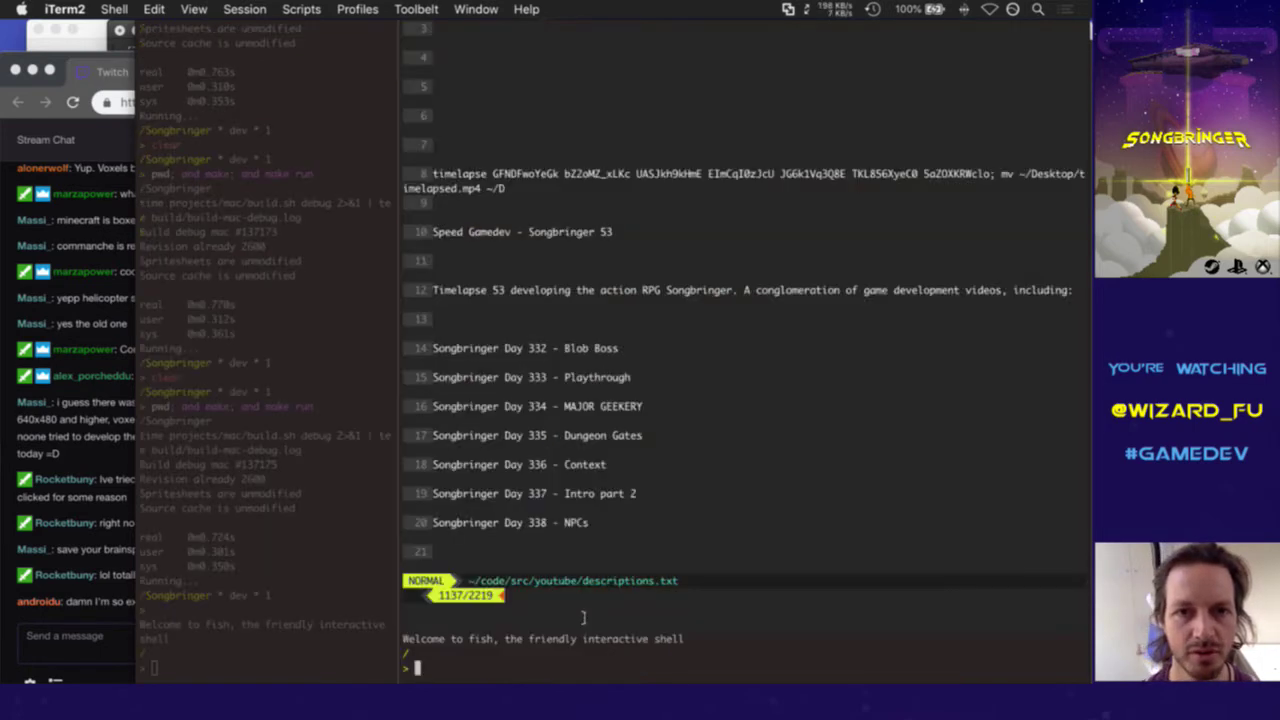
type("cd /Loderagger/")
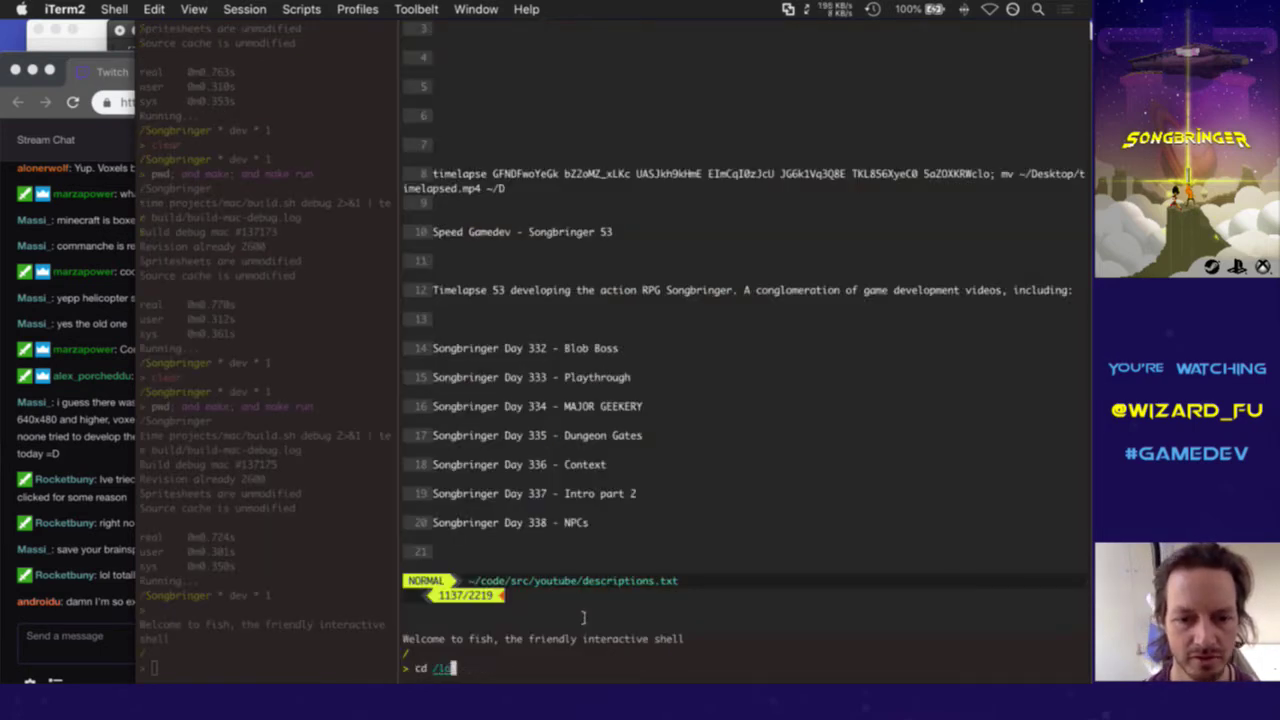
key("Return")
type("v")
key("Return")
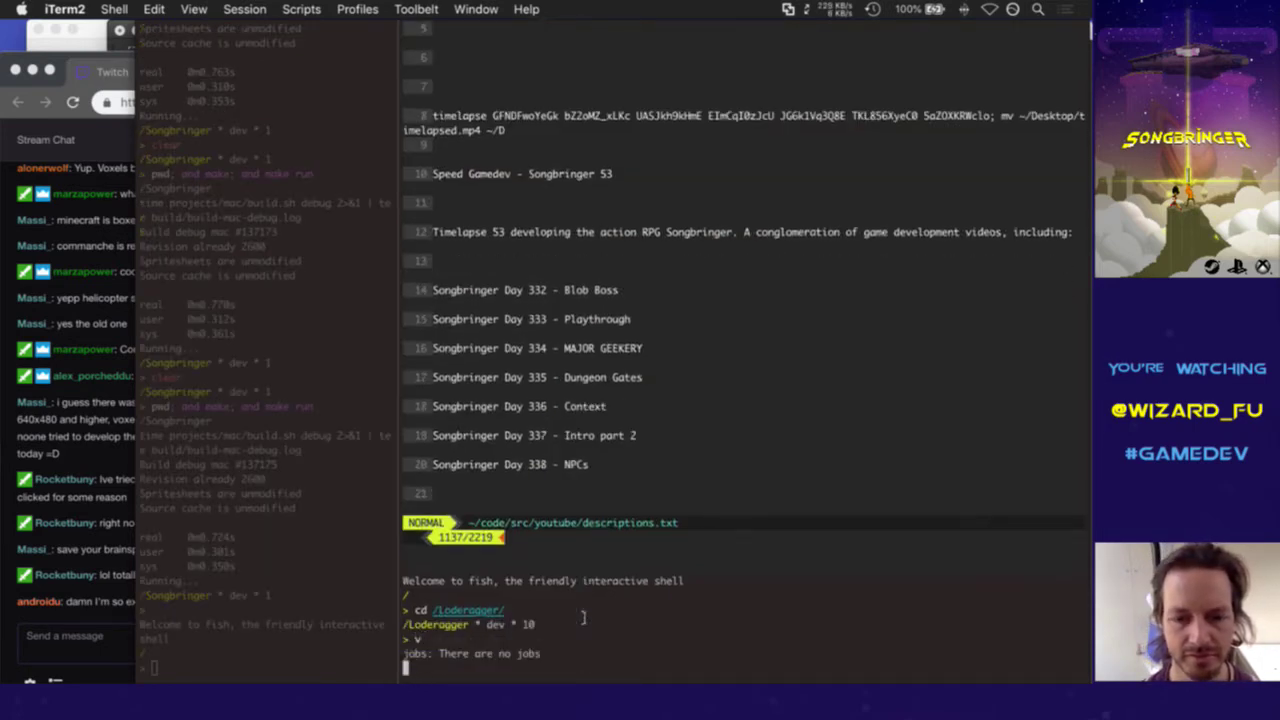
Search the project tags for rolec and open src/RoleComponent.h from the results
key("ctrl+t")
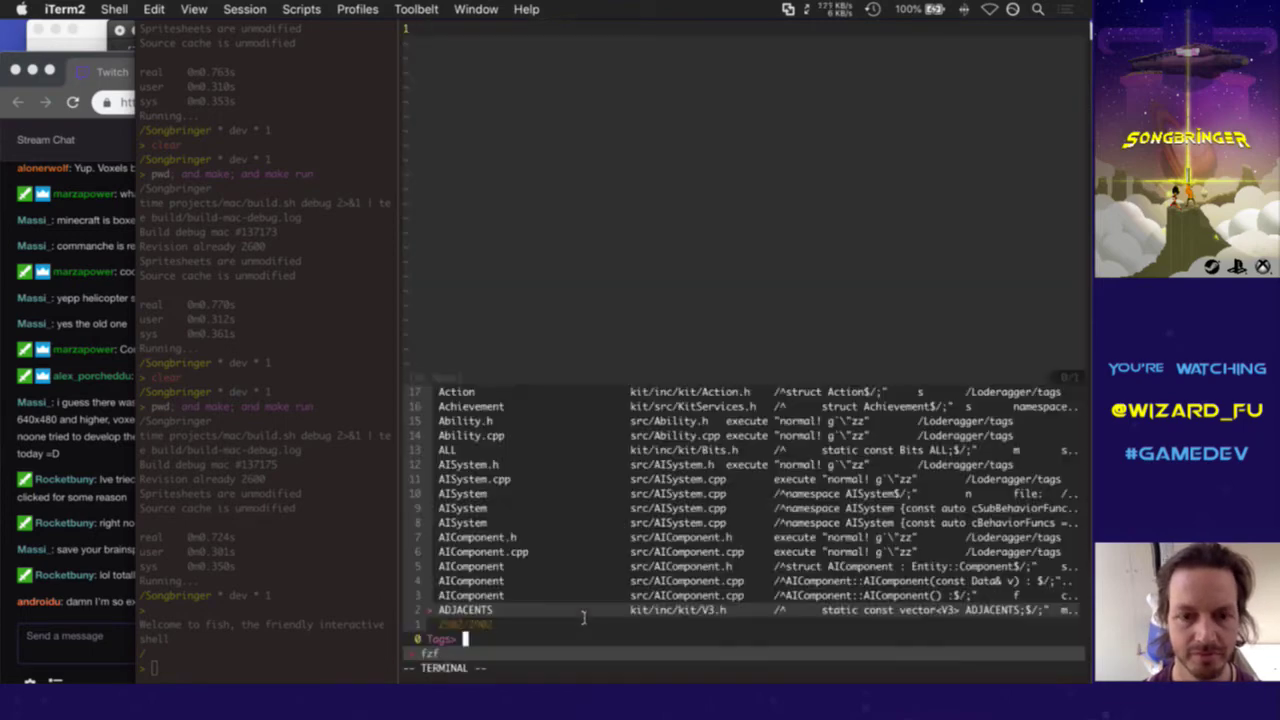
type("rolec")
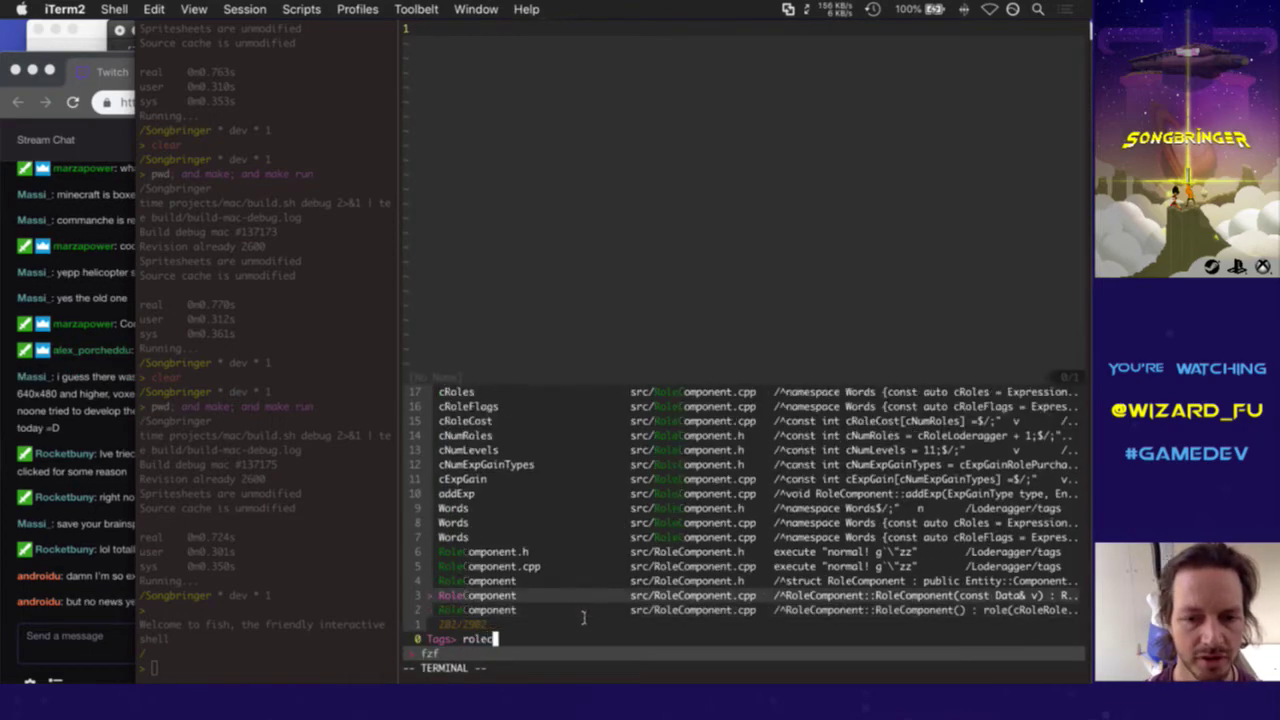
key("Up")
key("Up")
key("Up")
key("Return")
Switch to Chrome and read the newest Twitch chat messages about Jai and PhysX
left_click(83, 610)
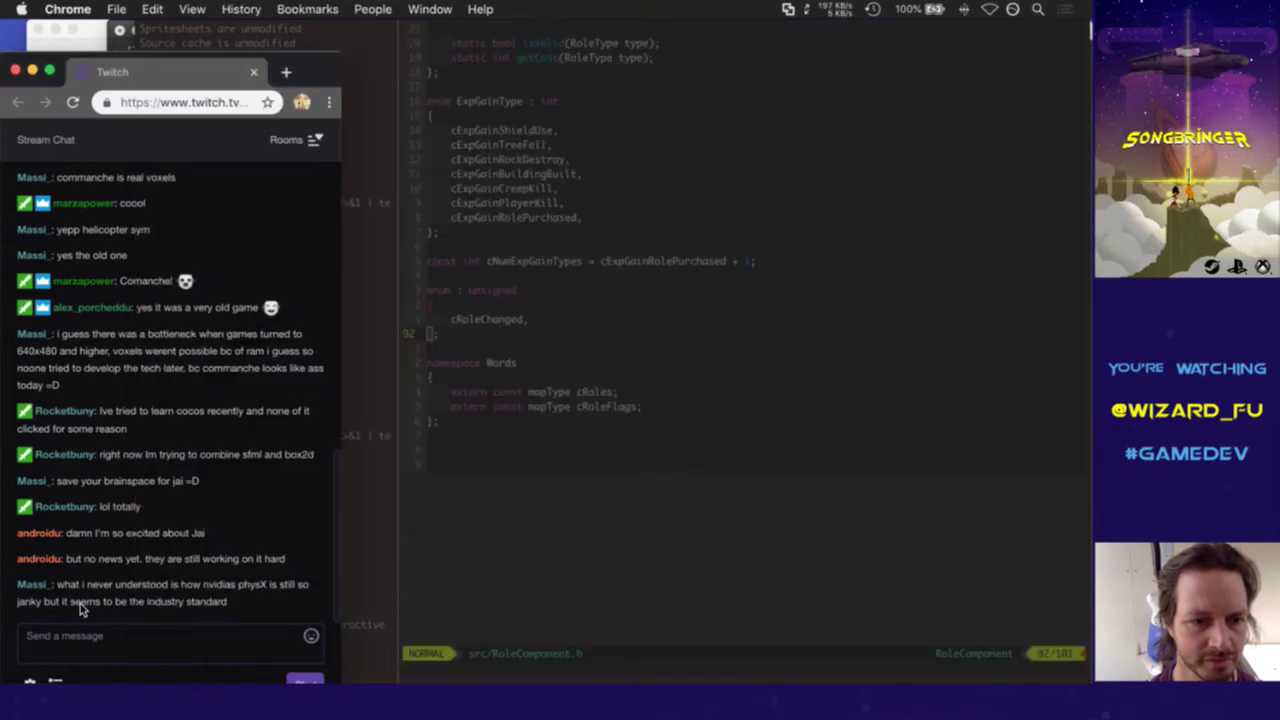
left_click_drag(83, 562, 215, 565)
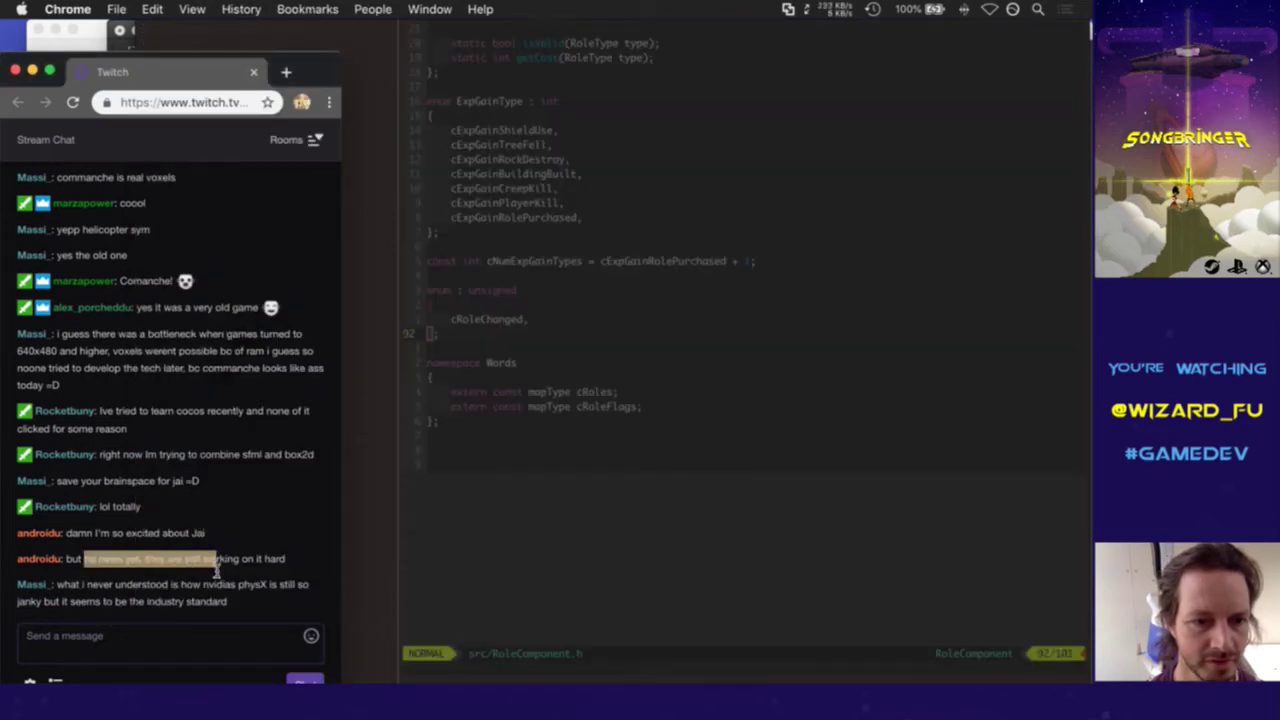
left_click(251, 553)
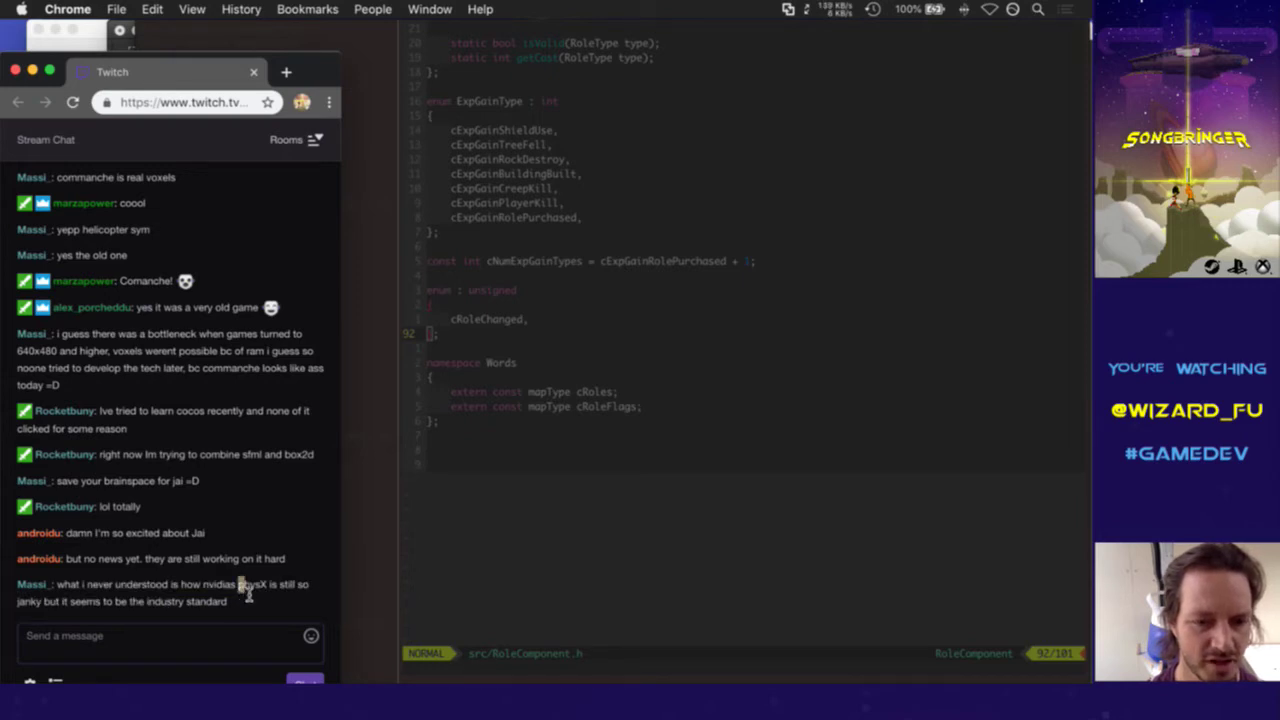
left_click_drag(242, 586, 270, 589)
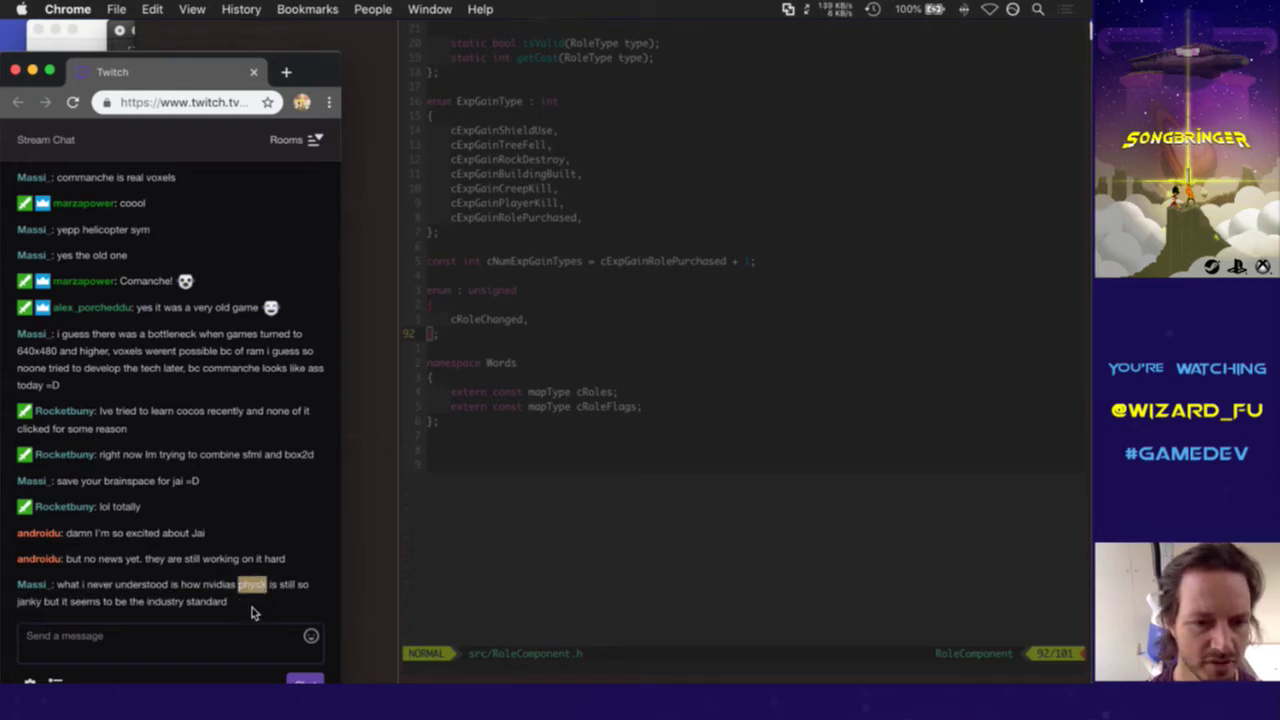
left_click(255, 607)
Return to iTerm2 and go up RoleComponent.h to the start of the enum containing cRoleChanged
left_click(531, 519)
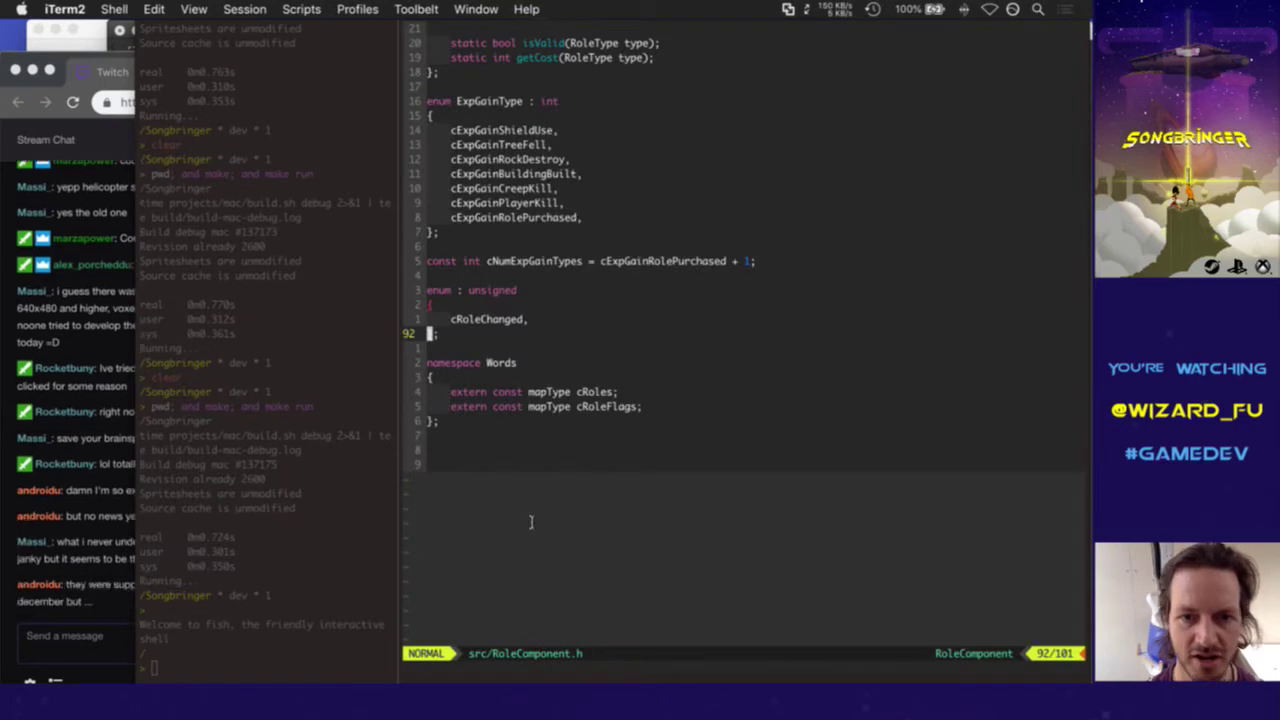
scroll(531, 521, "up", 4)
key("k")
key("k")
key("k")
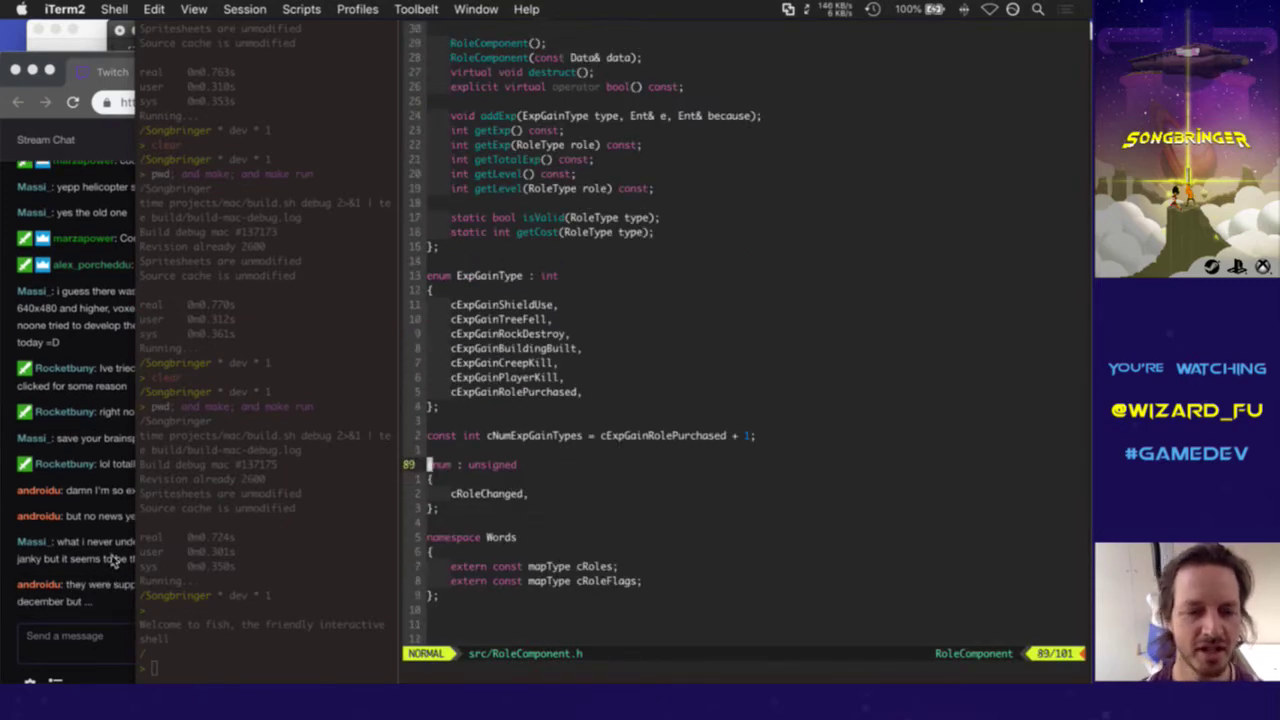
Switch to Chrome and read the Twitch chat message about the planned December website release
left_click(110, 563)
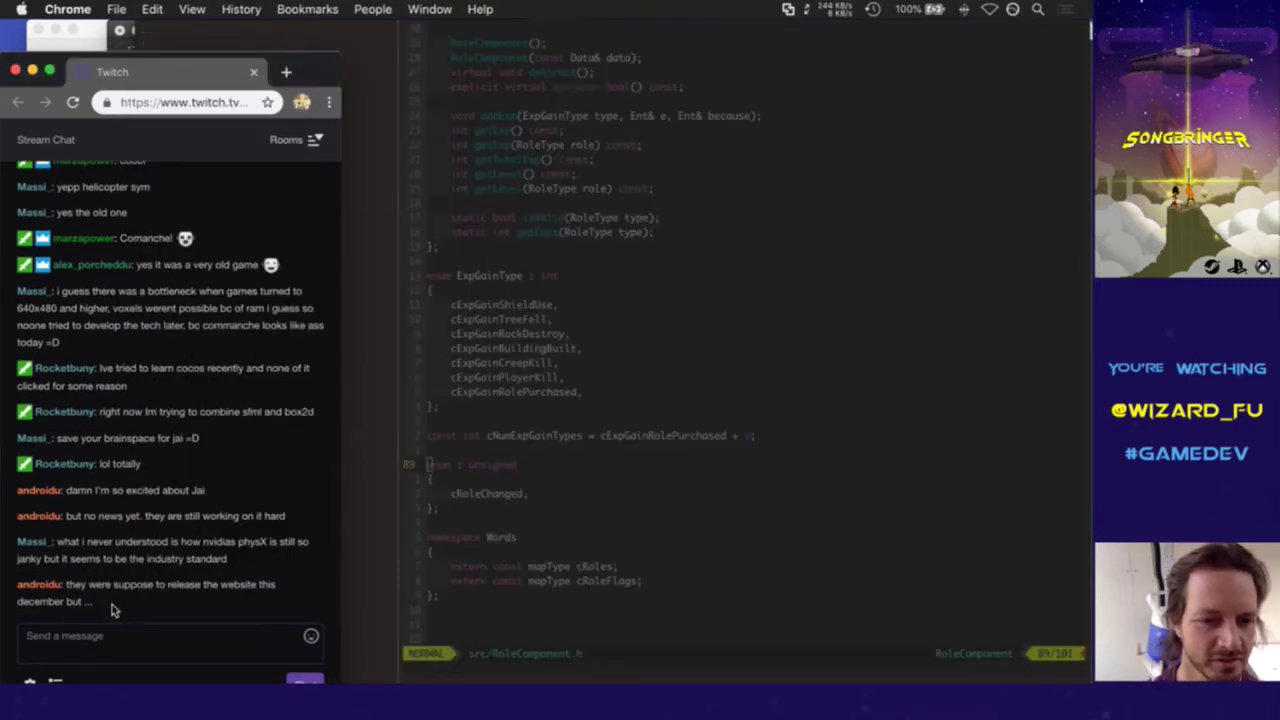
triple_click(68, 598)
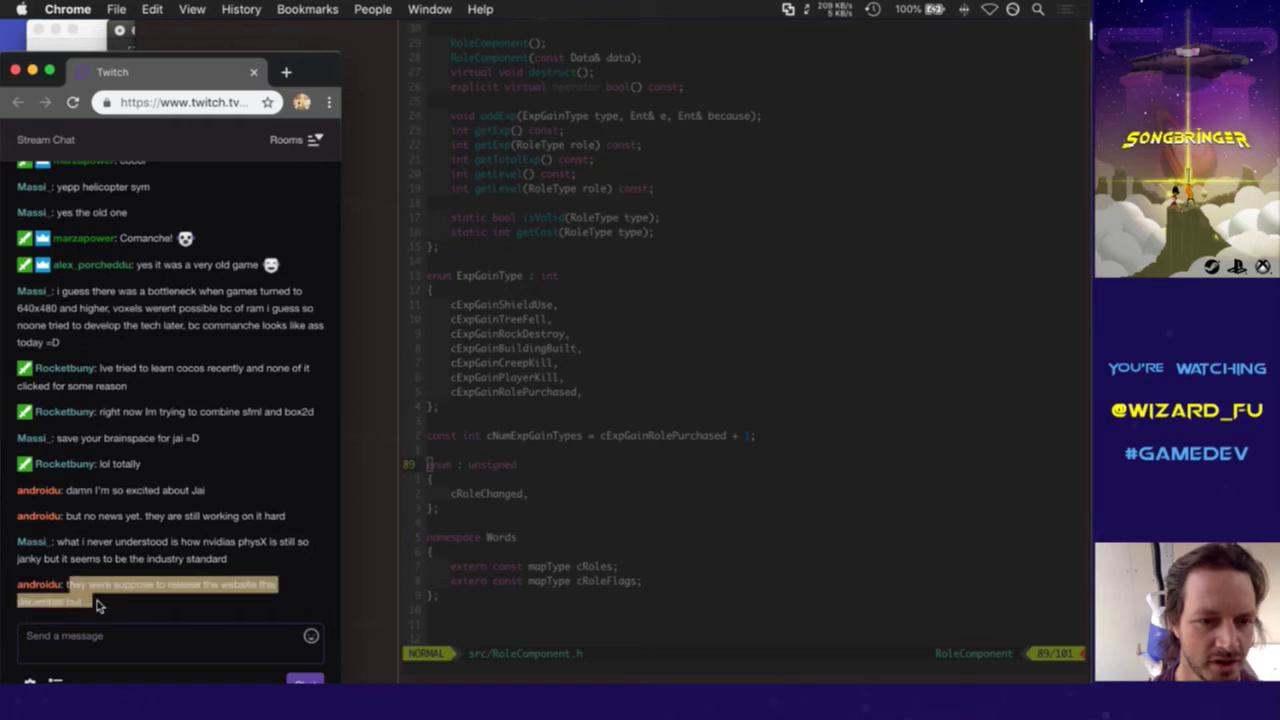
left_click(138, 609)
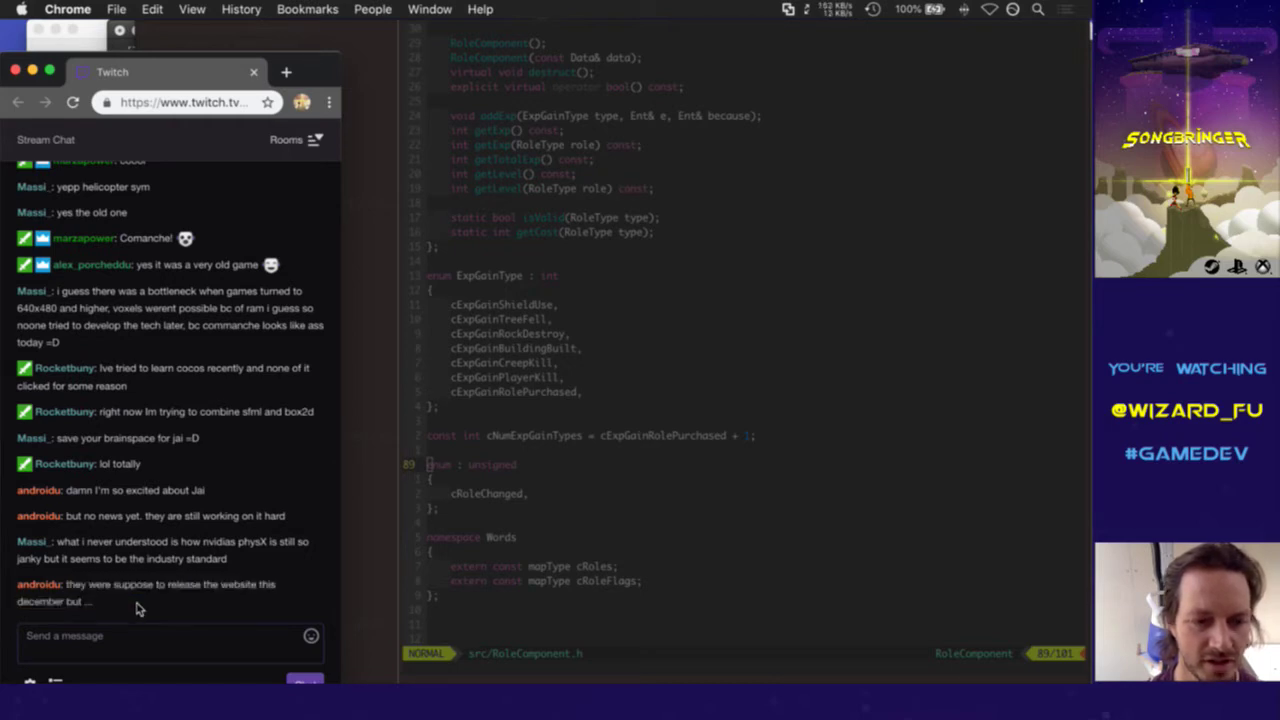
Return to iTerm2 and go up RoleComponent.h to examine the role names in the RoleType enum
left_click(569, 538)
key("k")
key("k")
key("k")
key("k")
key("k")
key("k")
key("k")
key("k")
key("k")
key("k")
key("k")
key("k")
key("k")
key("k")
key("k")
key("k")
key("k")
key("k")
key("k")
key("k")
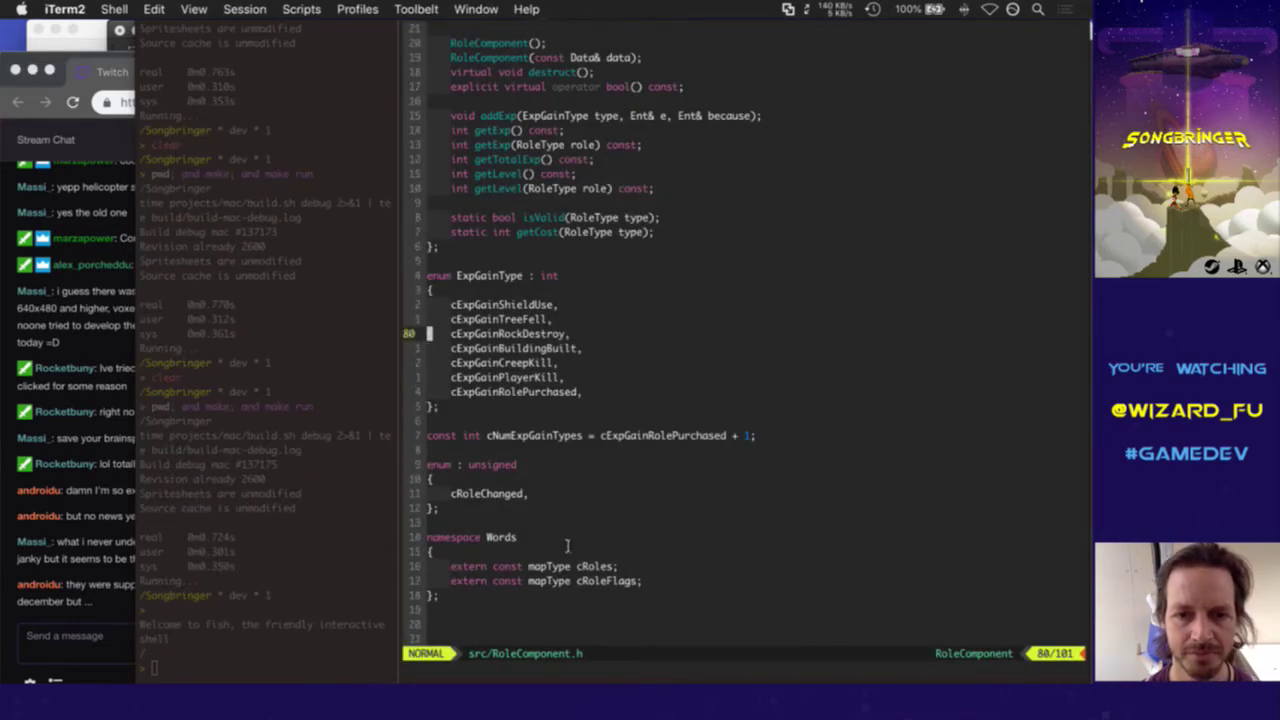
key("k")
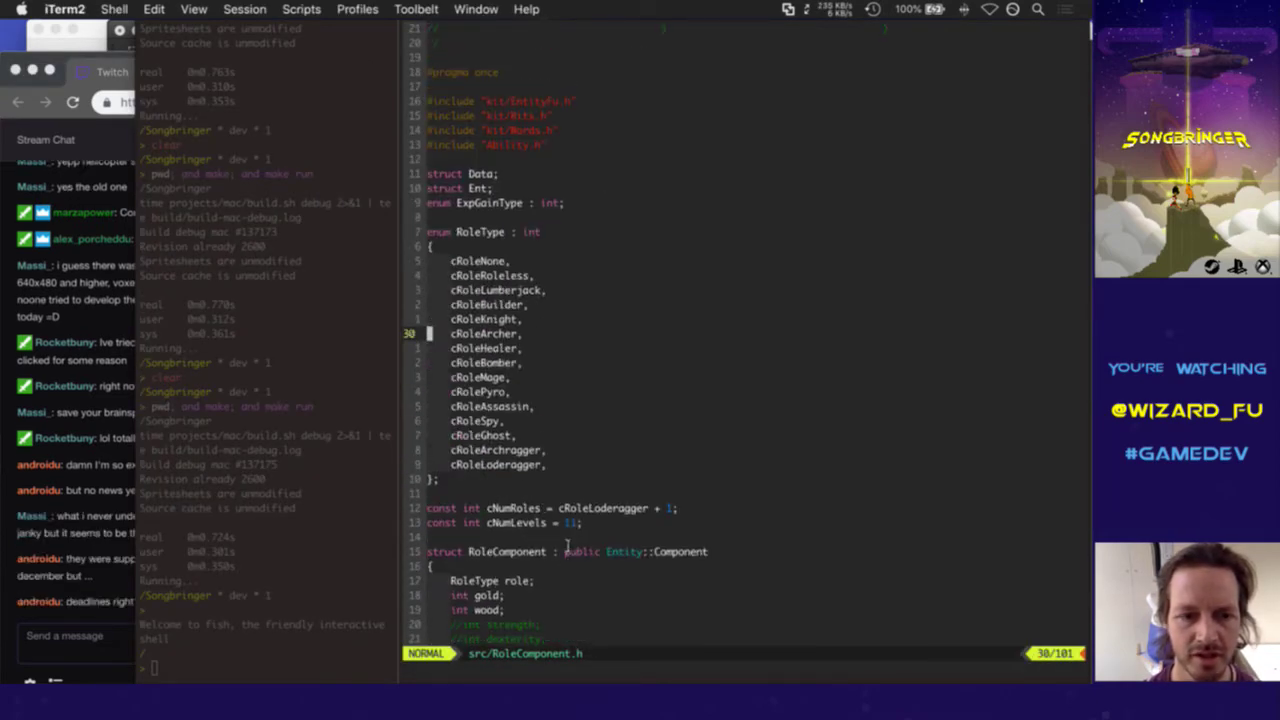
Check the newest Twitch chat message in Chrome, and return to iTerm2 to review the RoleType entries down to cRoleSpy
left_click(100, 611)
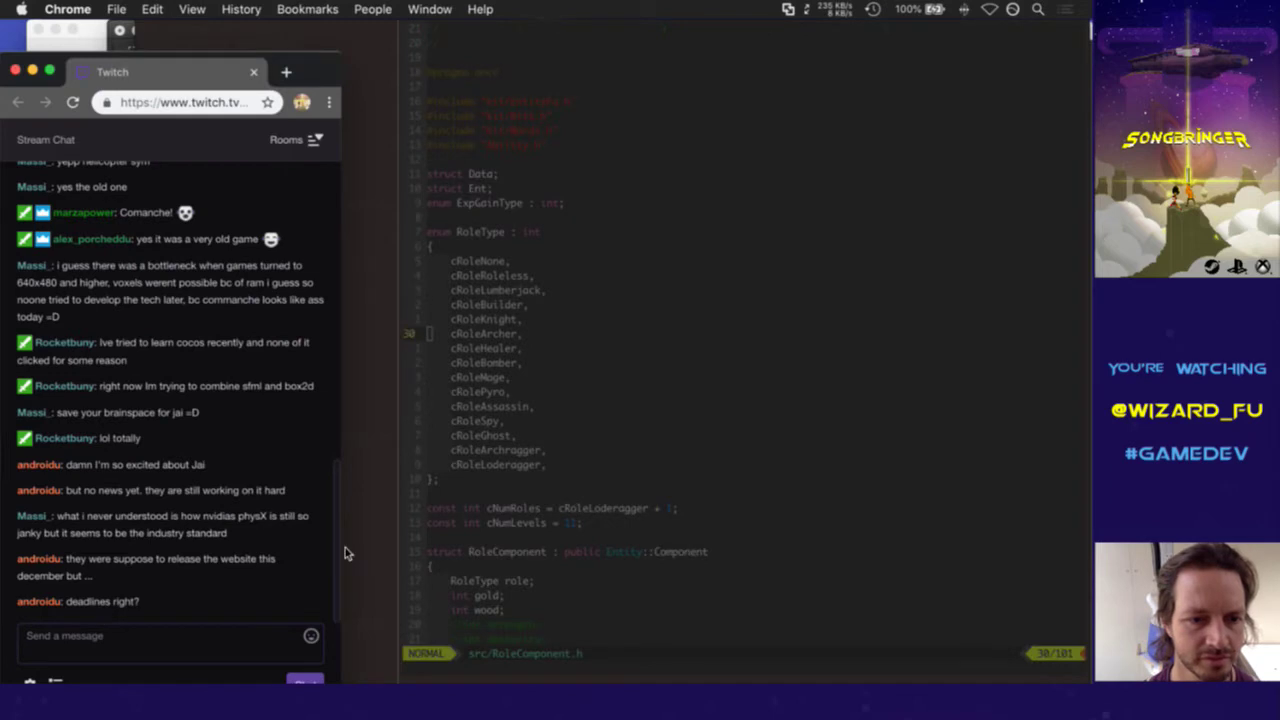
left_click(526, 486)
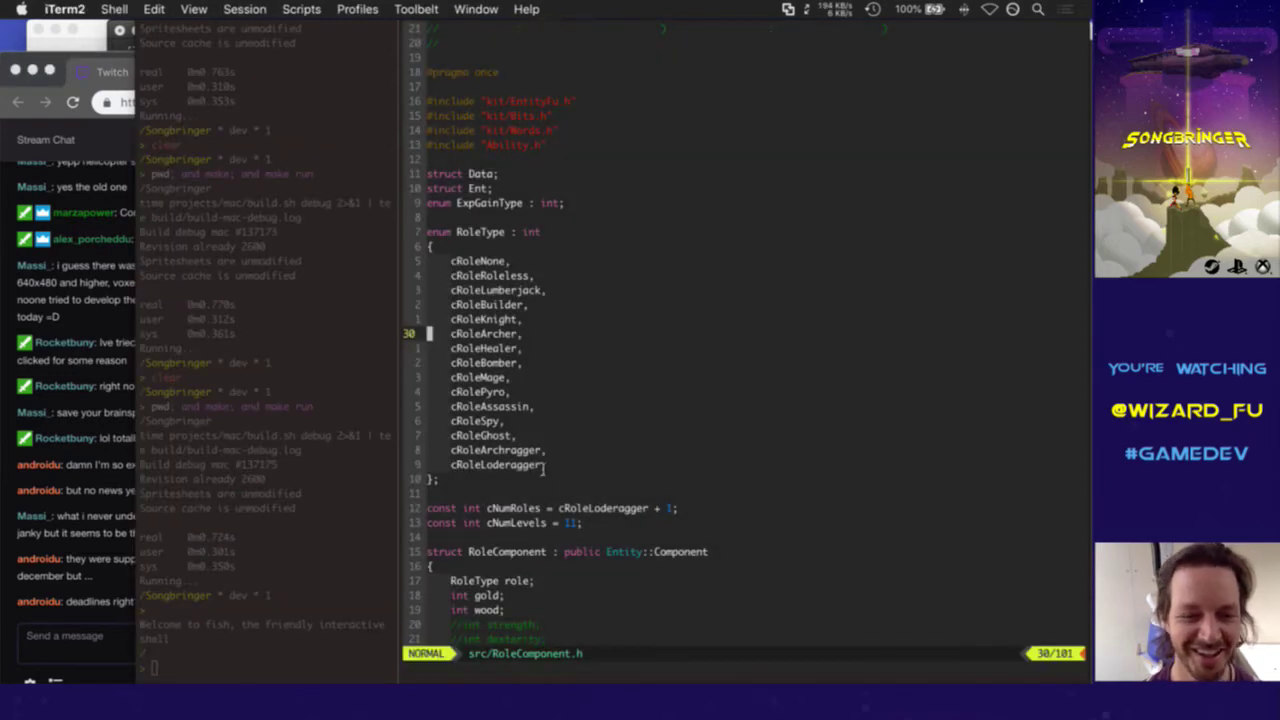
key("j")
key("j")
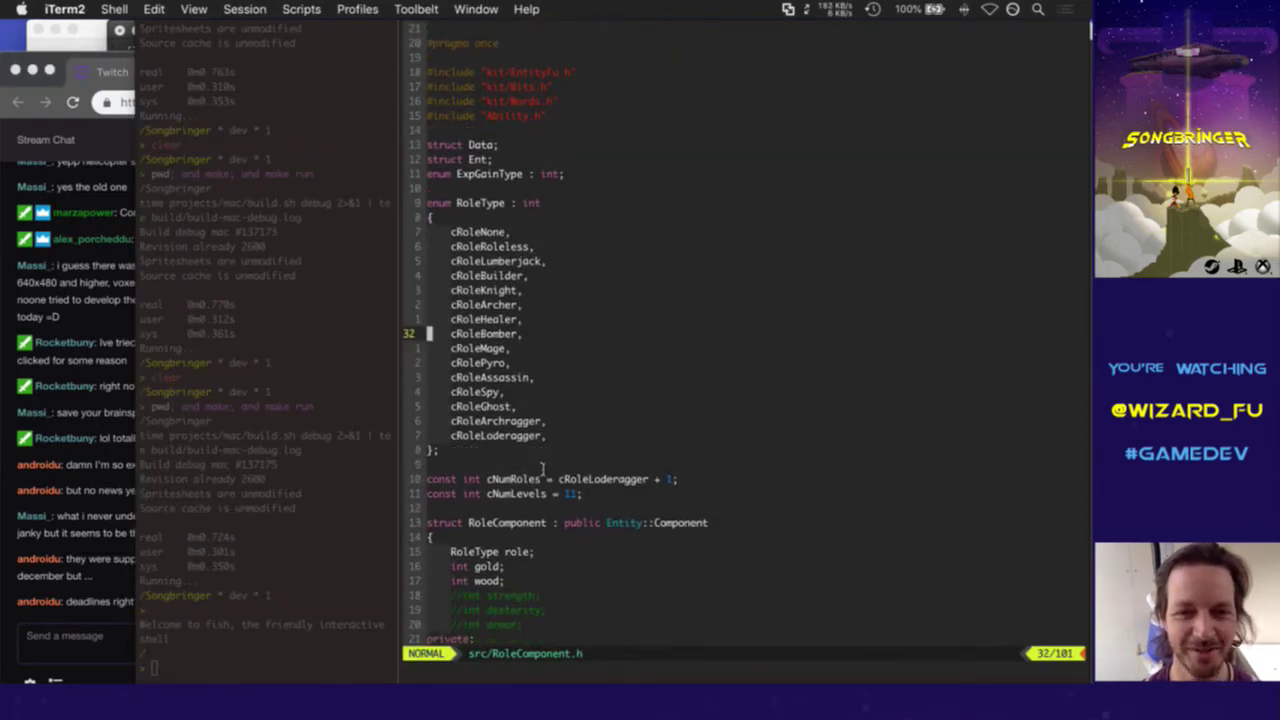
key("j")
key("j")
key("j")
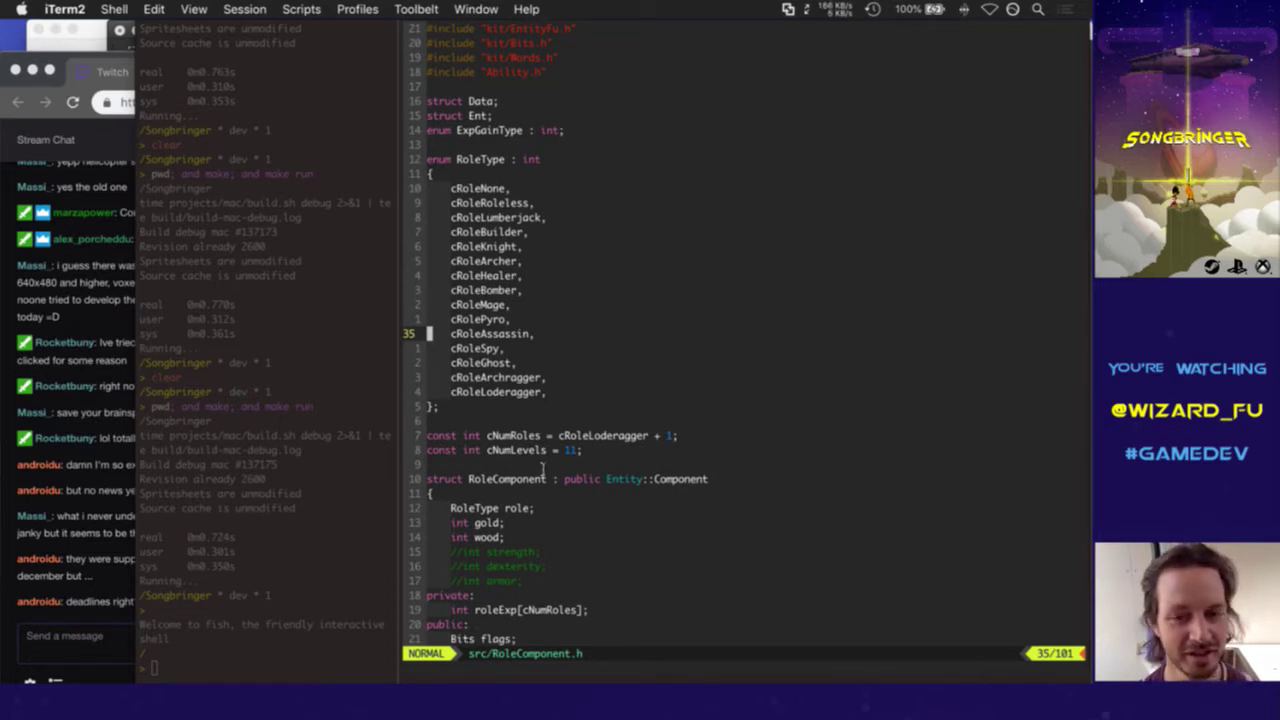
key("j")
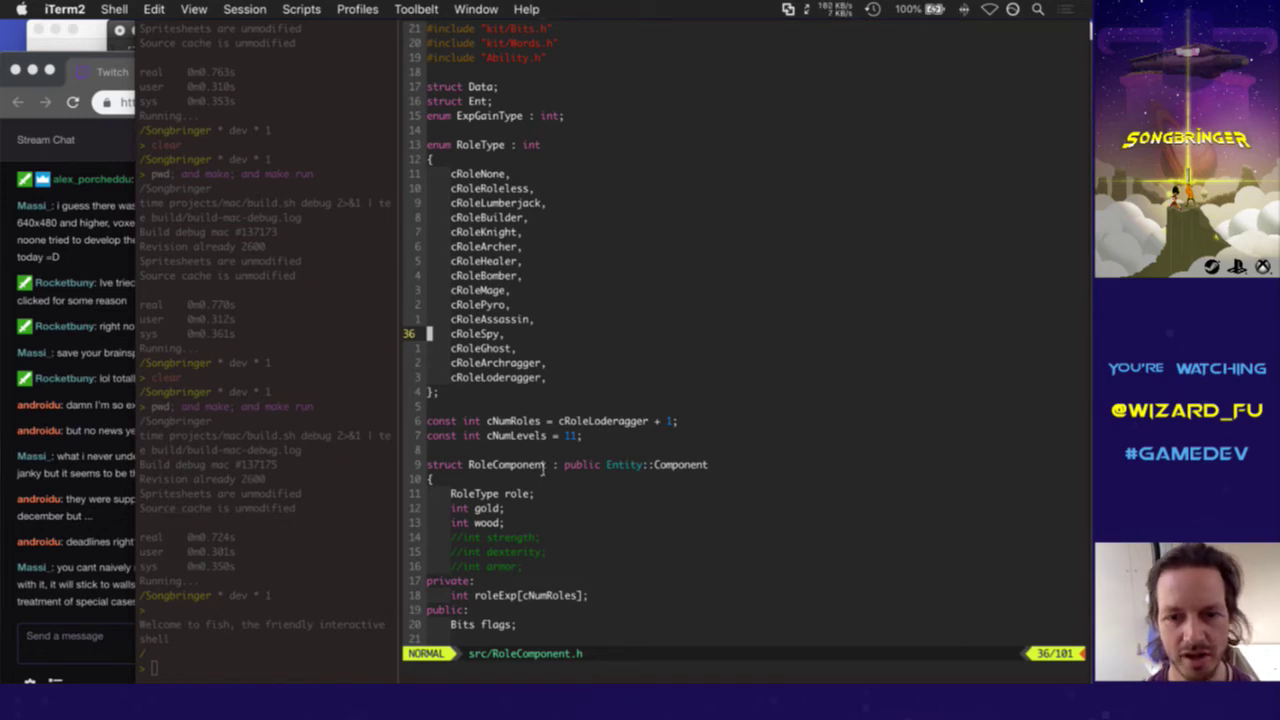
Go back to the art/models terminal session and complete the pending cp command to copy RoleRolelessIdle0.vox to RoleSpyIdle0.vox
type(":bp!")
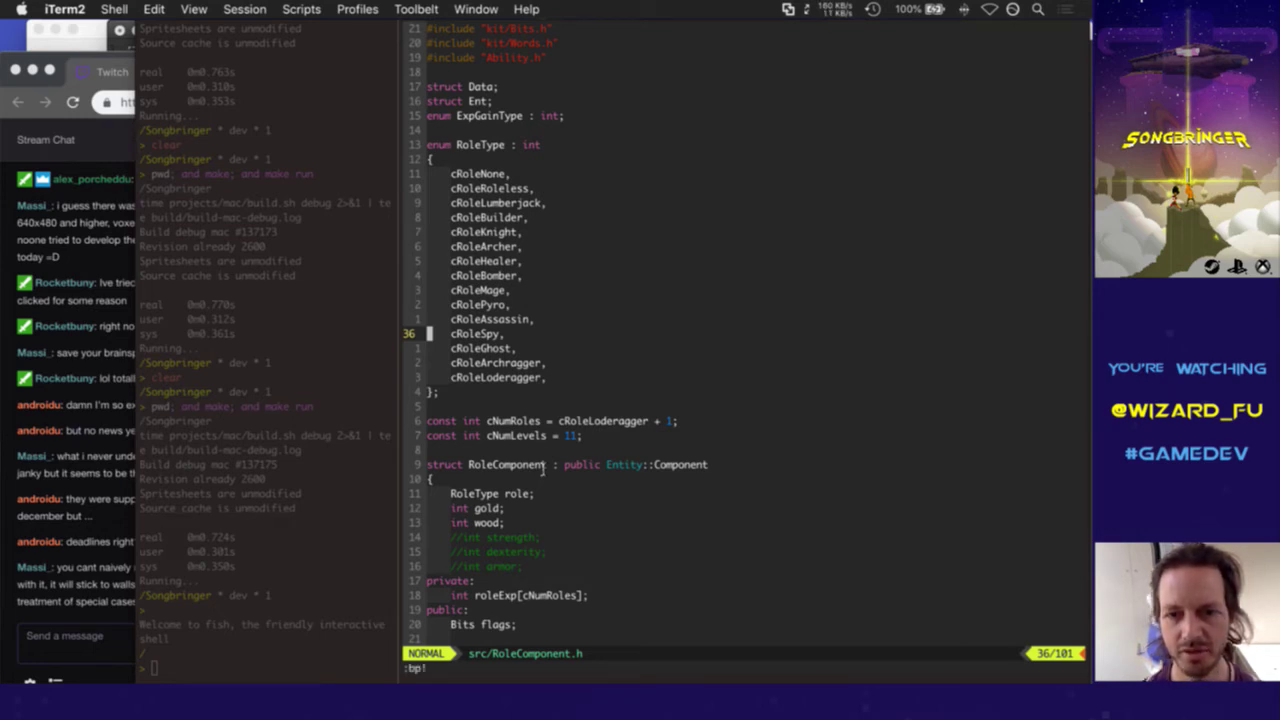
key("super+shift+bracketleft")
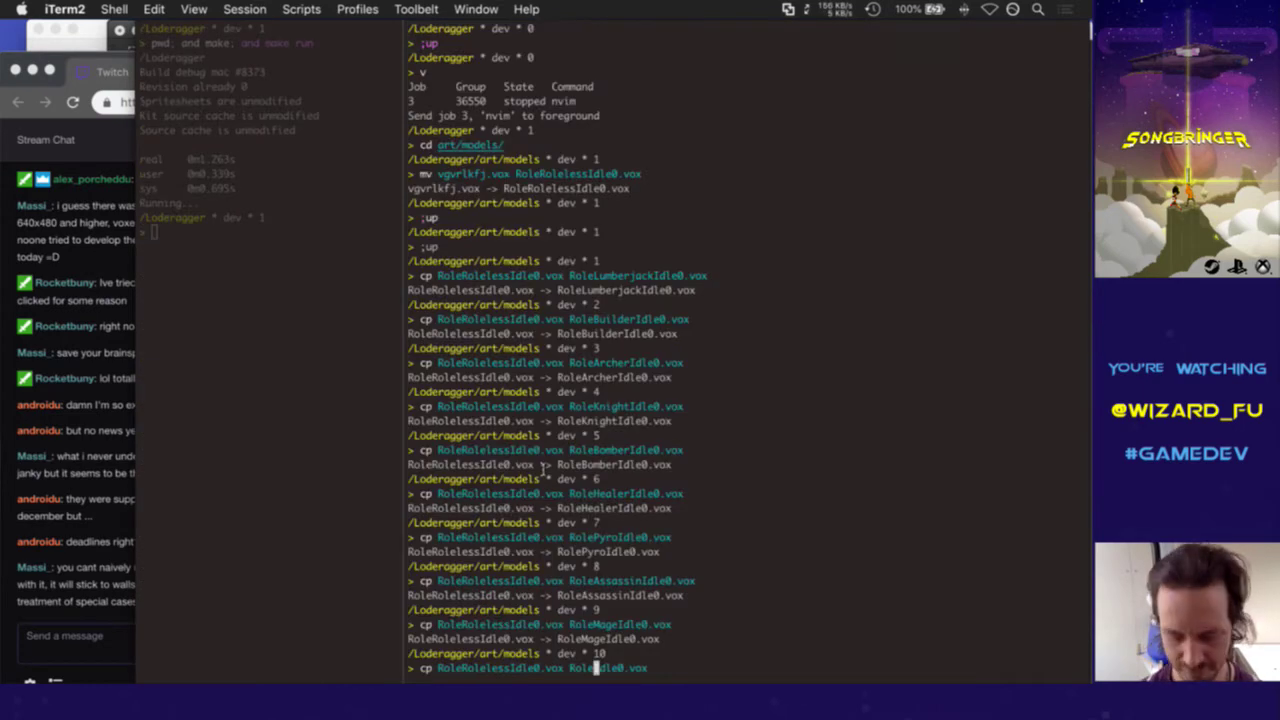
type("Spy")
key("Return")
Reuse the last cp command to copy RoleRolelessIdle0.vox to RoleGhostIdle0.vox
key("Up")
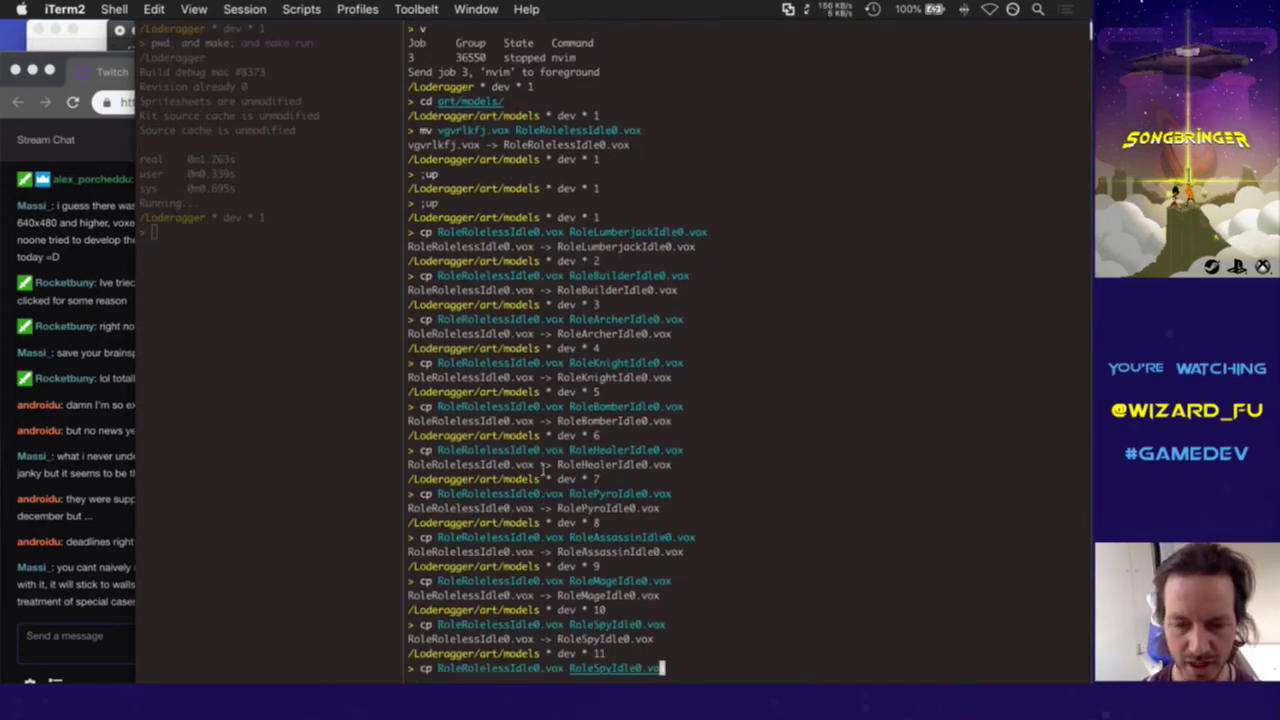
key("Left")
key("Left")
key("Left")
key("Left")
key("Left")
key("Left")
key("Left")
key("Left")
key("Left")
key("BackSpace")
key("BackSpace")
key("BackSpace")
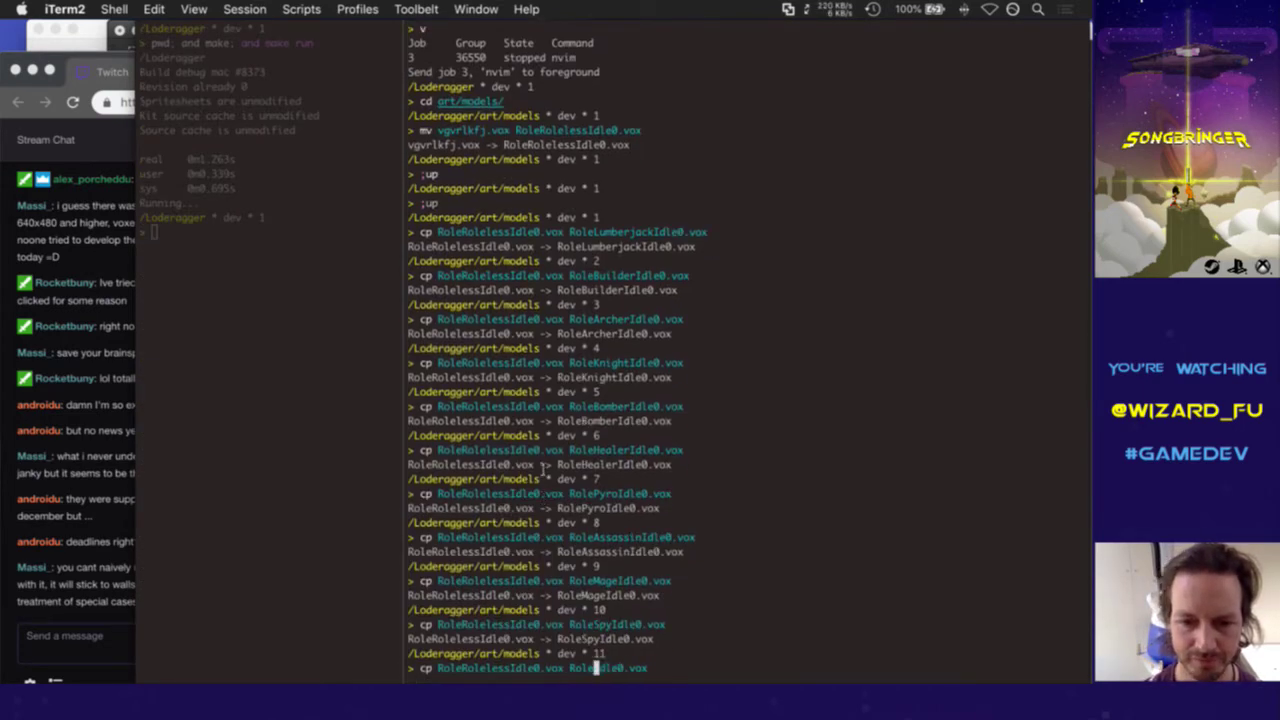
type("Ghost")
key("Return")
Reuse the last cp command to copy RoleRolelessIdle0.vox to RoleArchraggerIdle0.vox
key("Up")
key("Left")
key("Left")
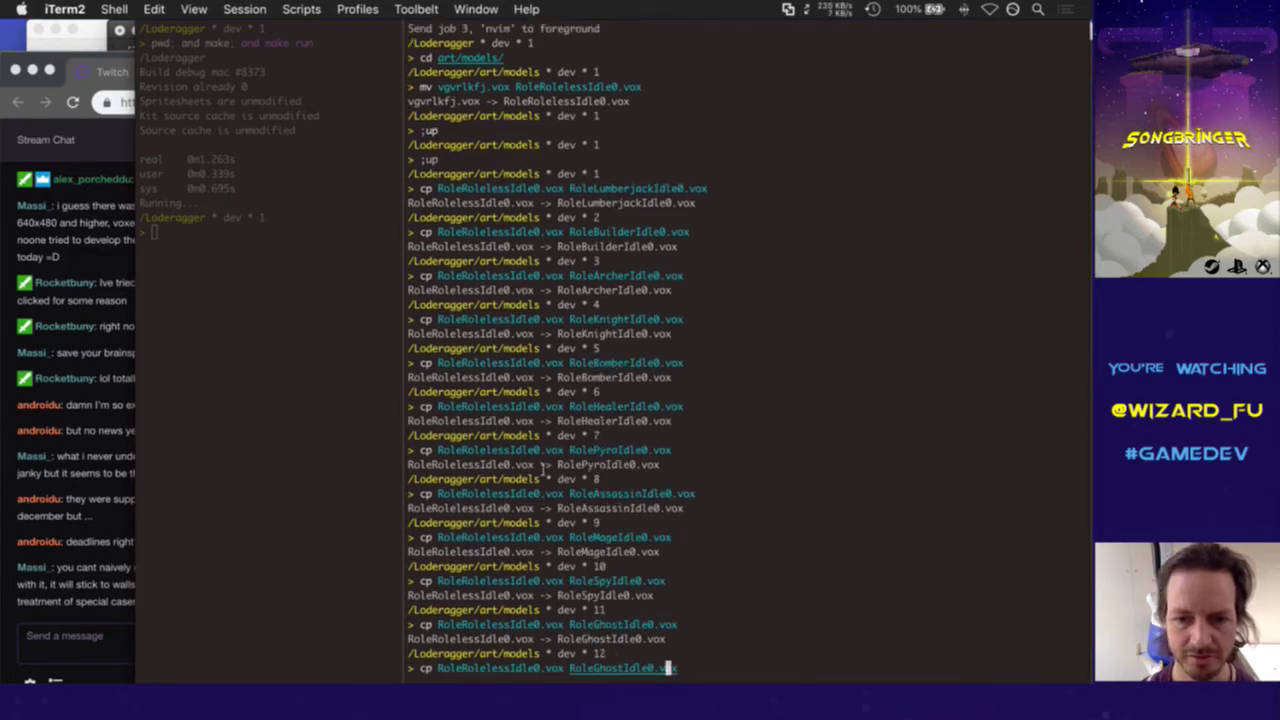
key("Left")
key("Left")
key("Left")
key("Left")
key("Left")
key("Left")
key("Left")
key("BackSpace")
key("BackSpace")
key("BackSpace")
key("BackSpace")
key("BackSpace")
type("A")
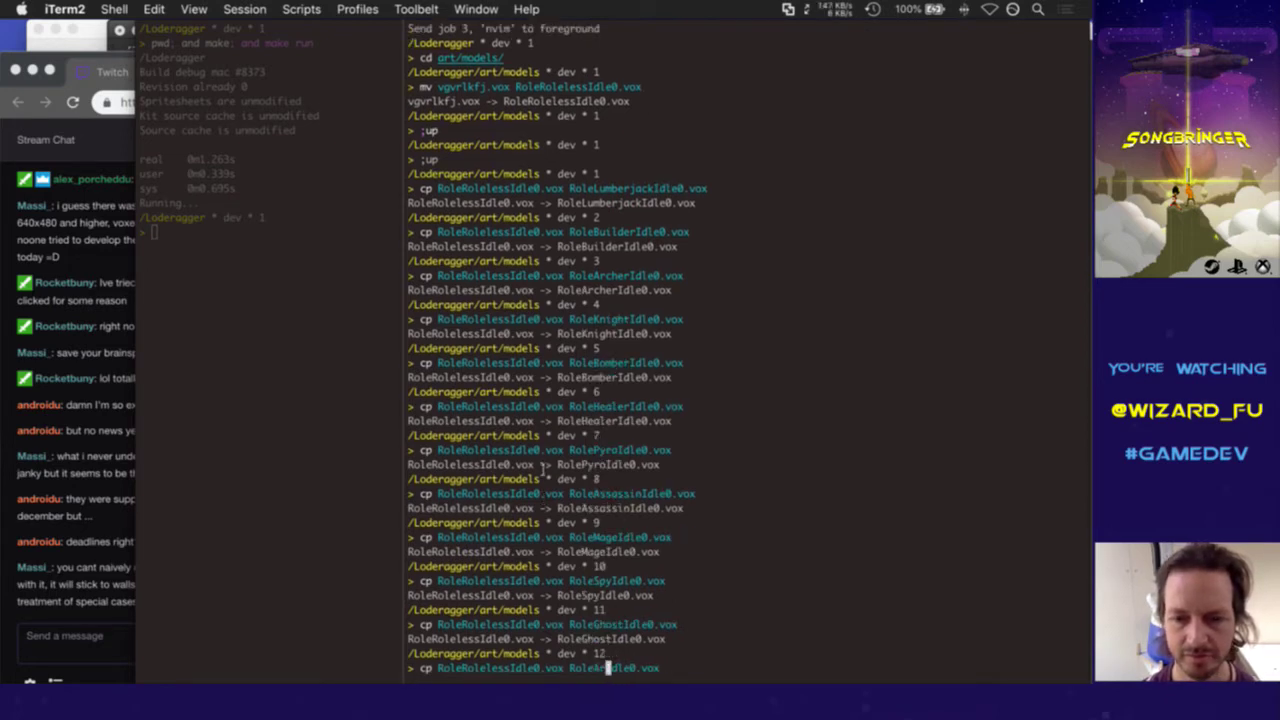
type("rchrogg")
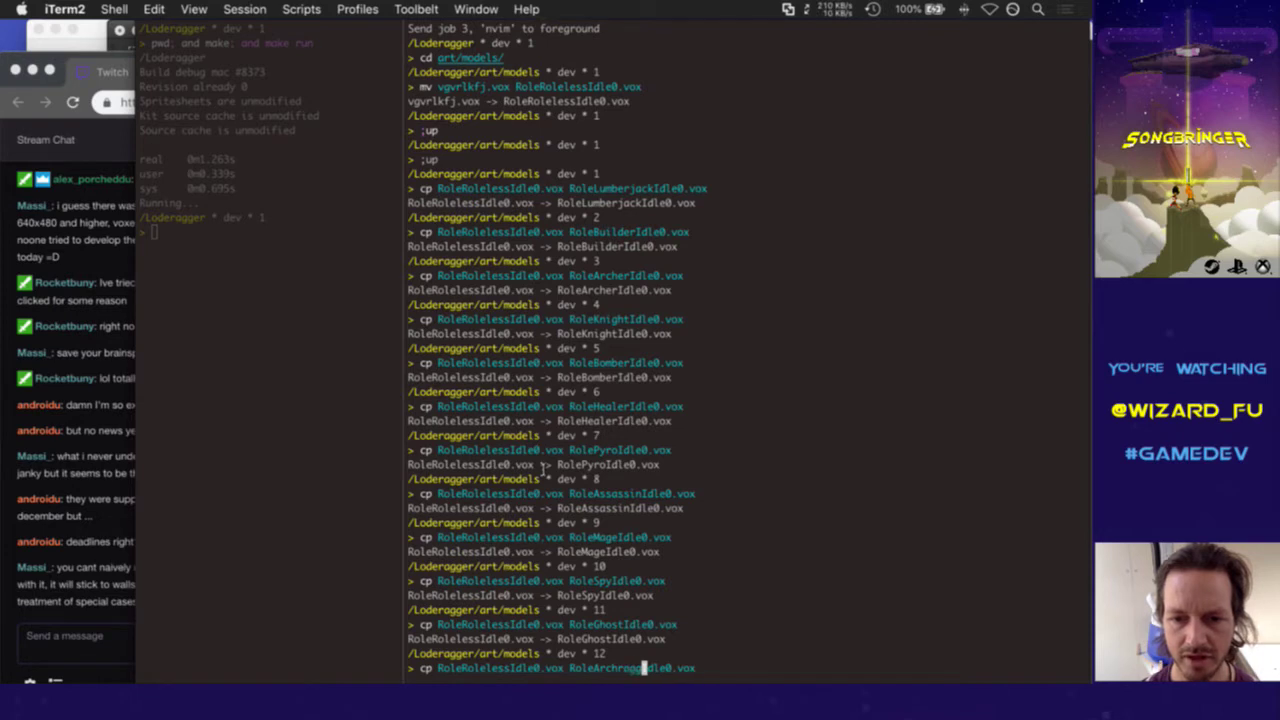
type("er")
key("Return")
Reuse the last cp command to copy RoleRolelessIdle0.vox to RoleLoderaggerIdle0.vox
key("Up")
key("Left")
key("Left")
key("Left")
key("Left")
key("Left")
key("Left")
key("Left")
key("Left")
key("Left")
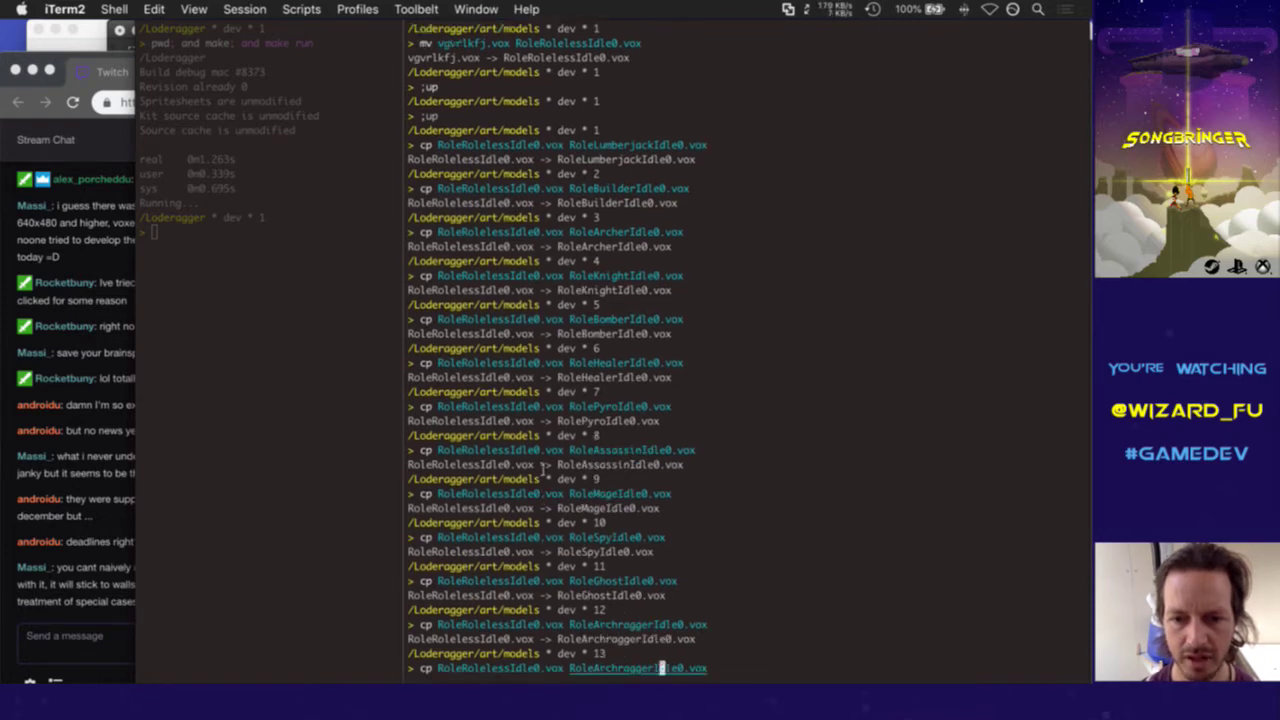
key("Left")
key("Left")
key("Left")
key("Left")
key("Left")
key("Left")
key("BackSpace")
key("BackSpace")
key("BackSpace")
key("BackSpace")
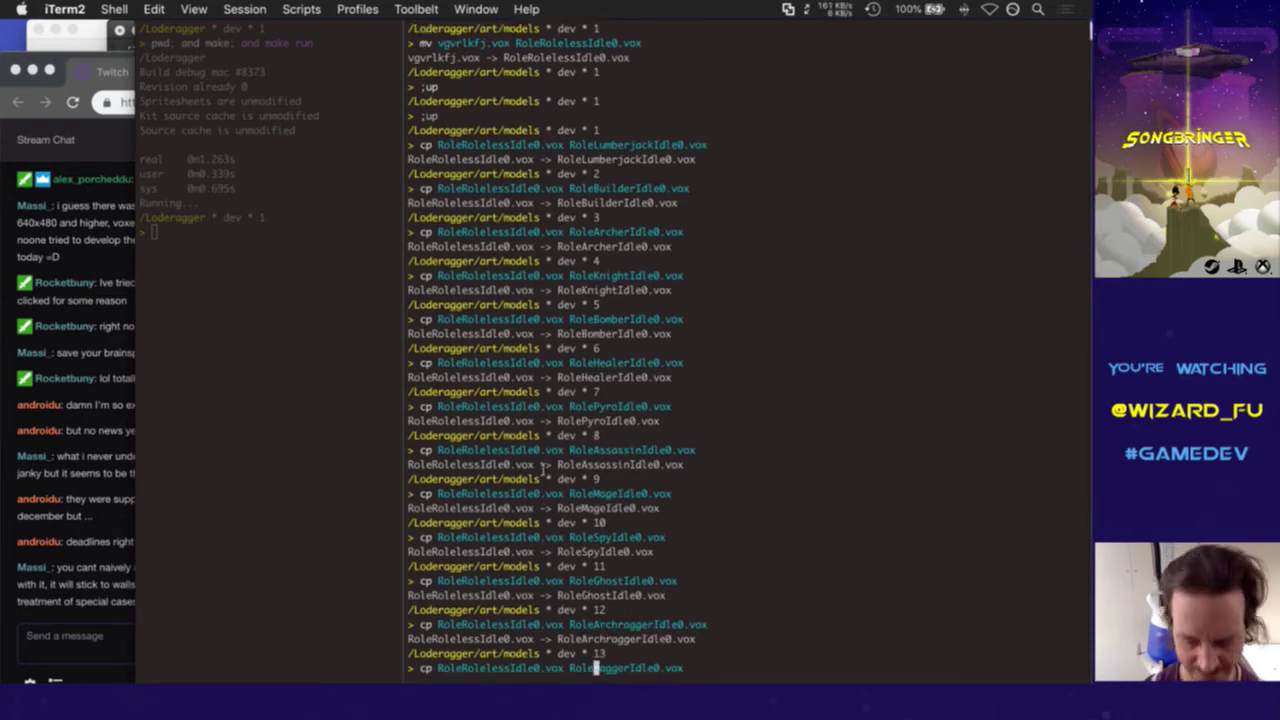
type("Lode")
key("Return")
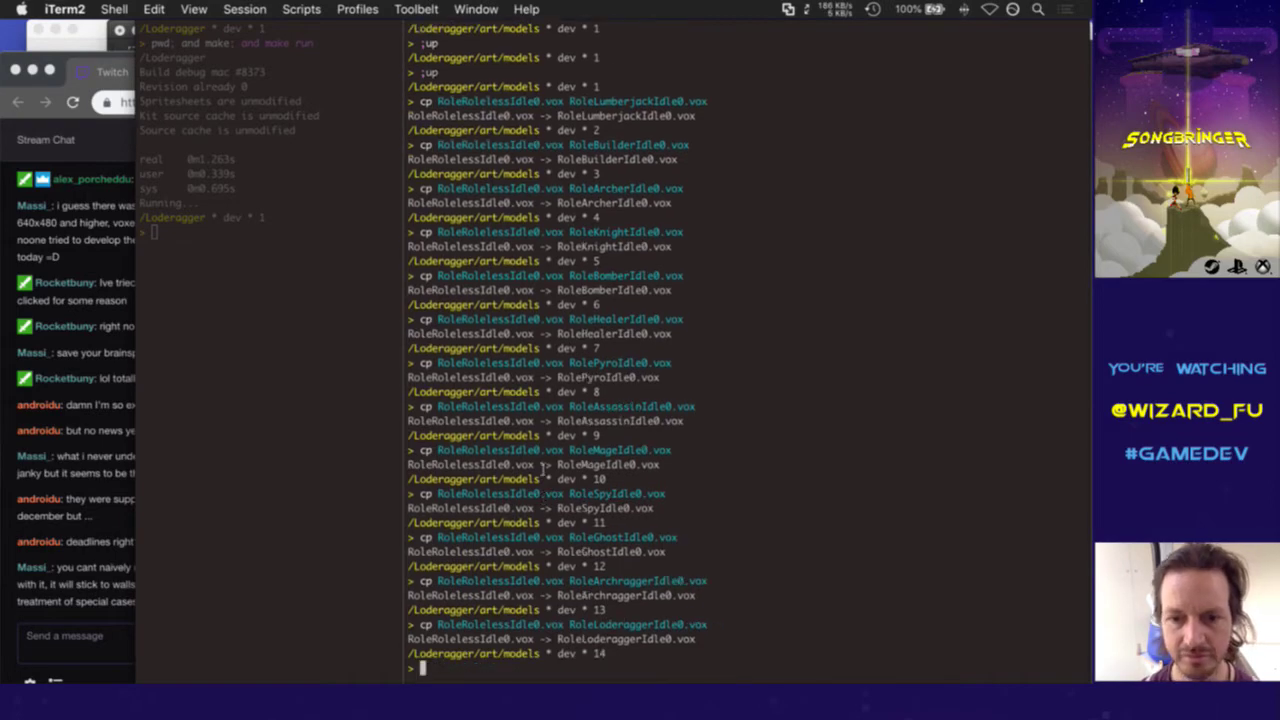
Switch to Chrome and read the Twitch chat messages about physics special cases, Jai optimizations and C++
left_click(88, 578)
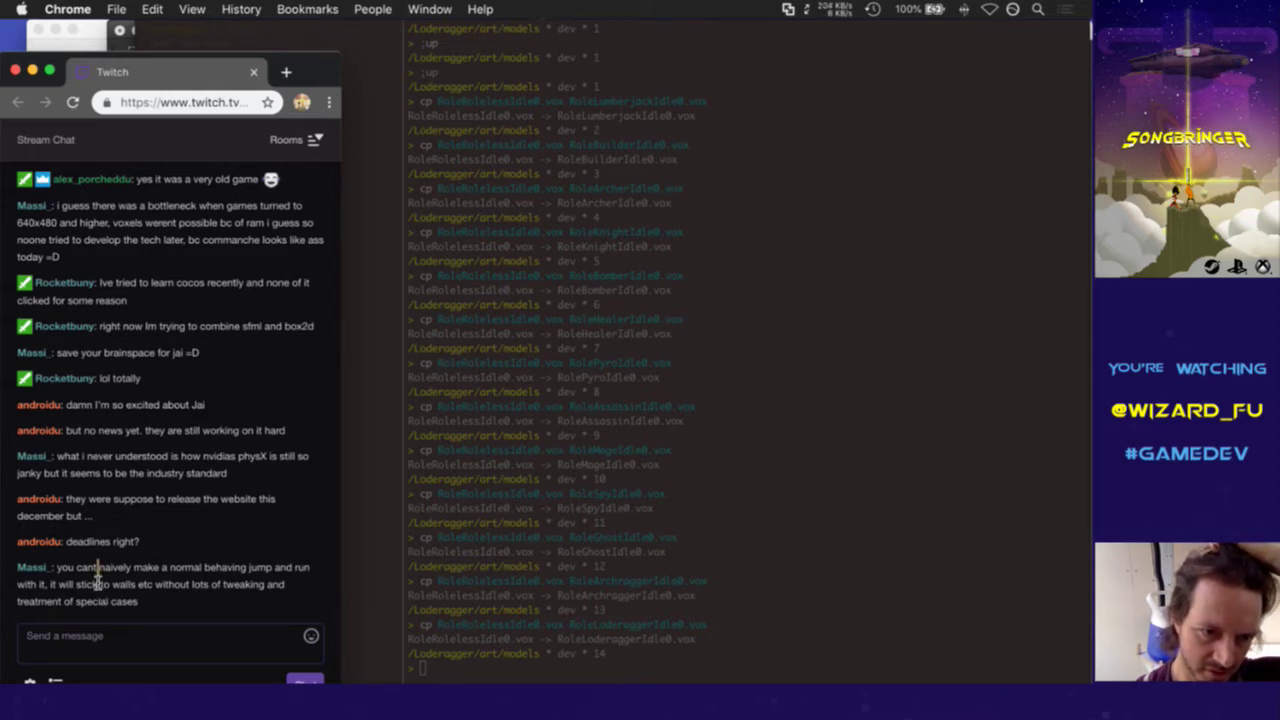
left_click_drag(98, 567, 99, 587)
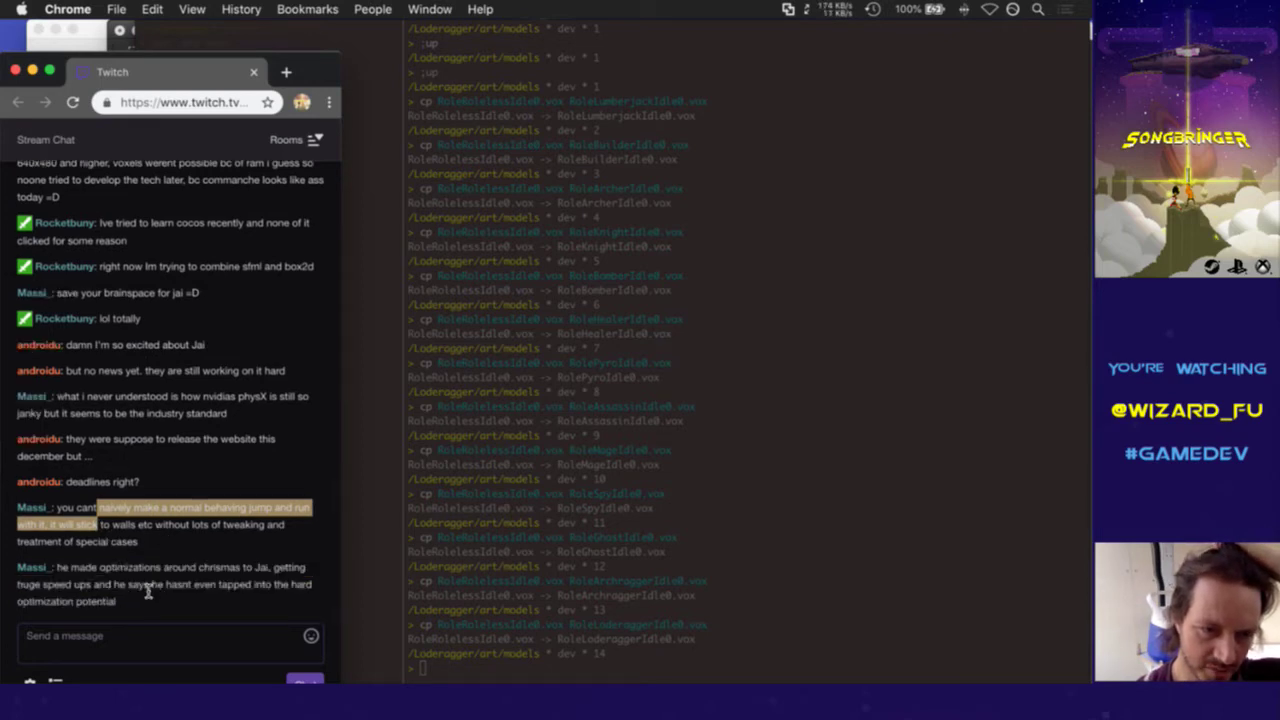
left_click(105, 549)
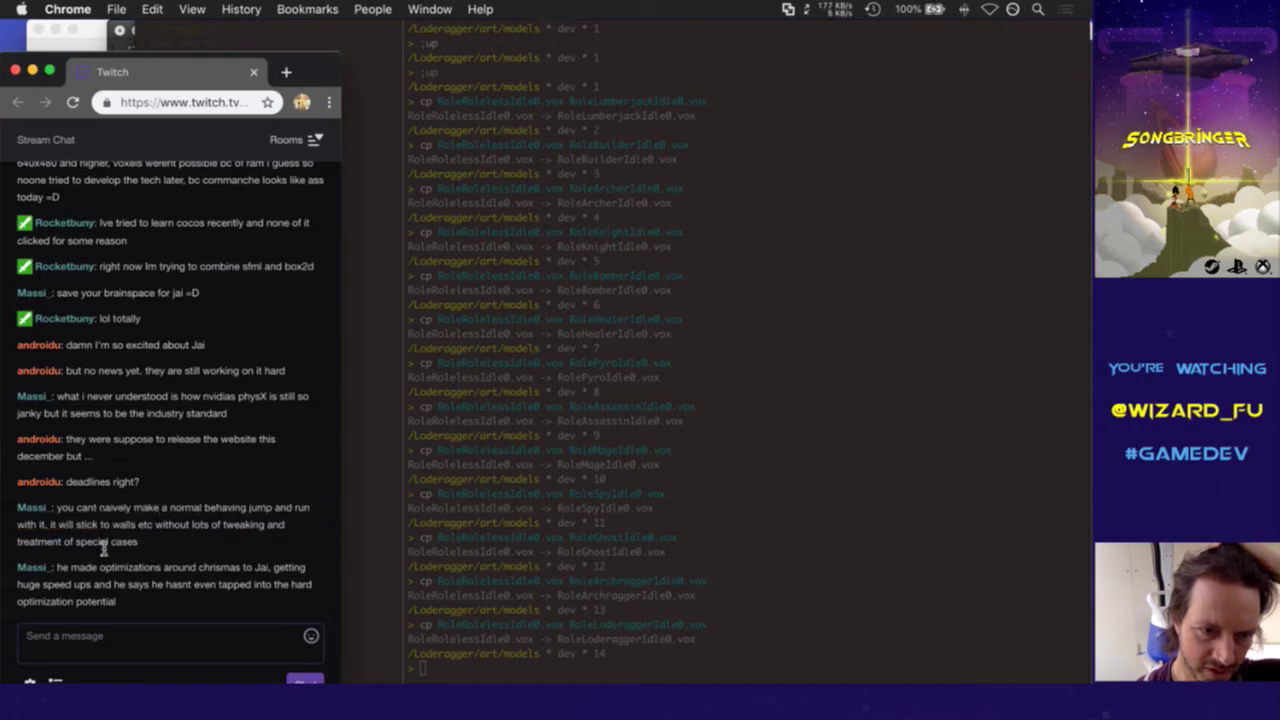
left_click_drag(68, 508, 85, 535)
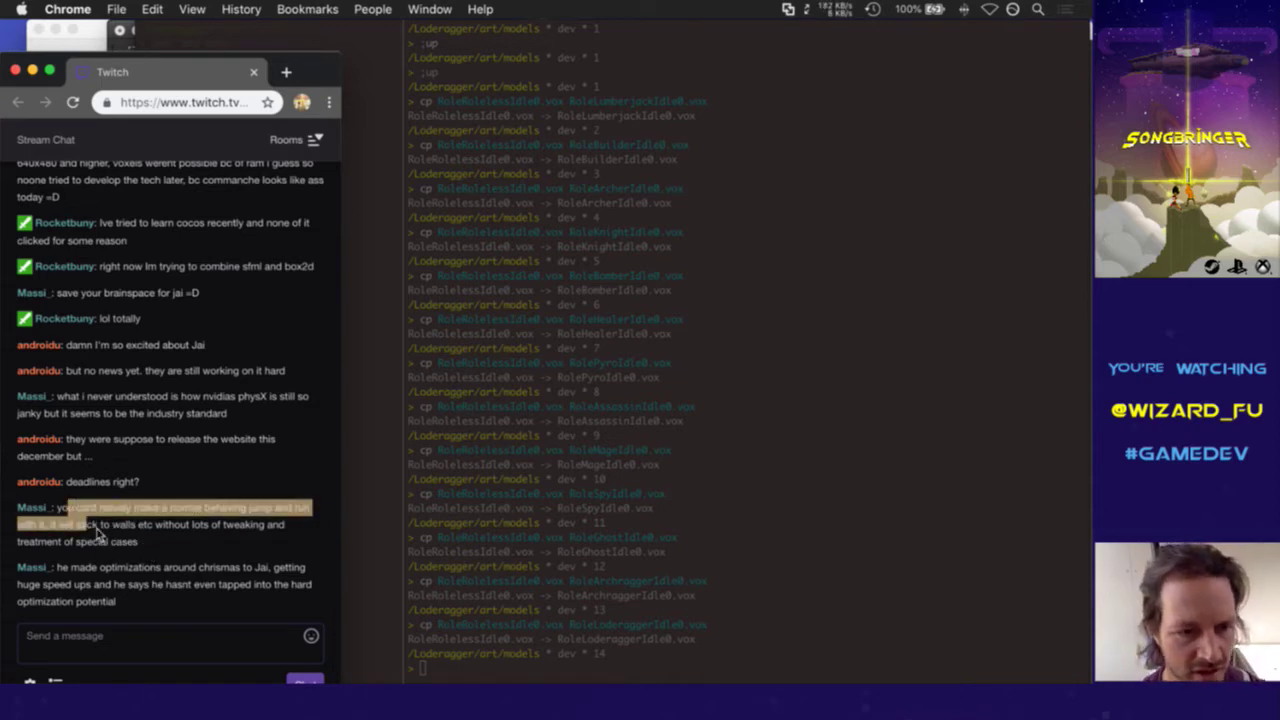
left_click(90, 576)
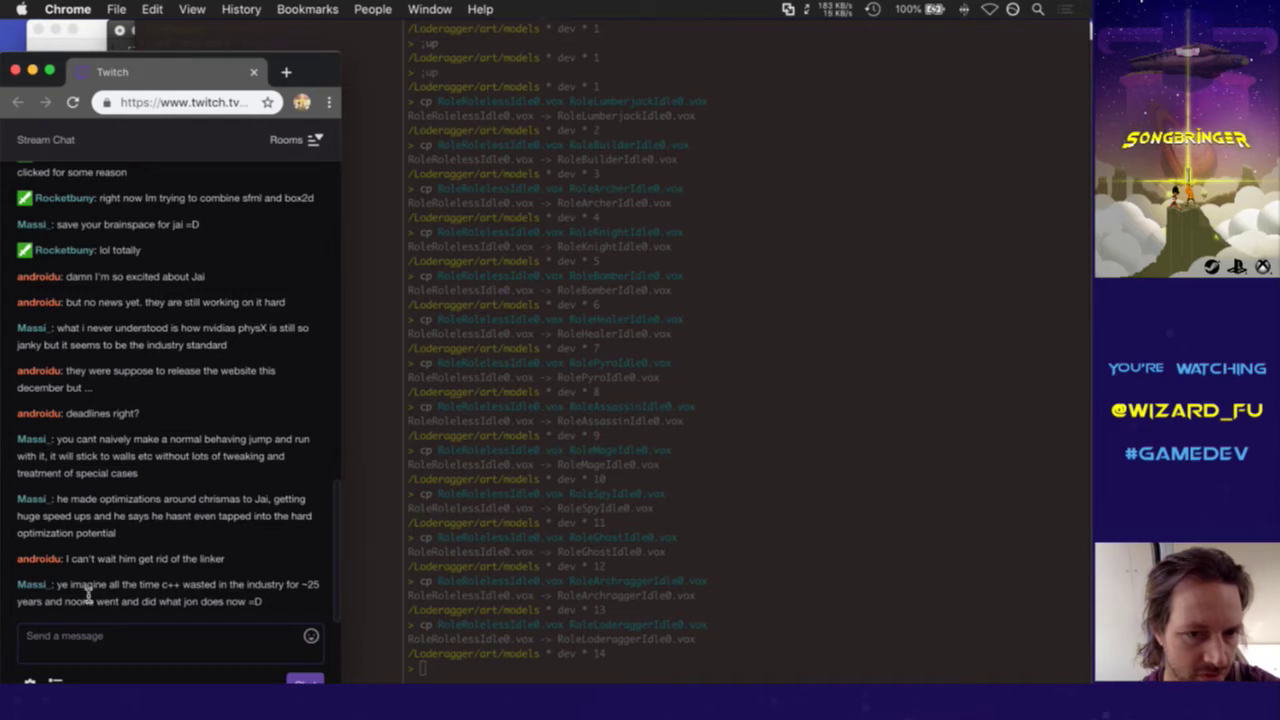
left_click_drag(89, 590, 158, 612)
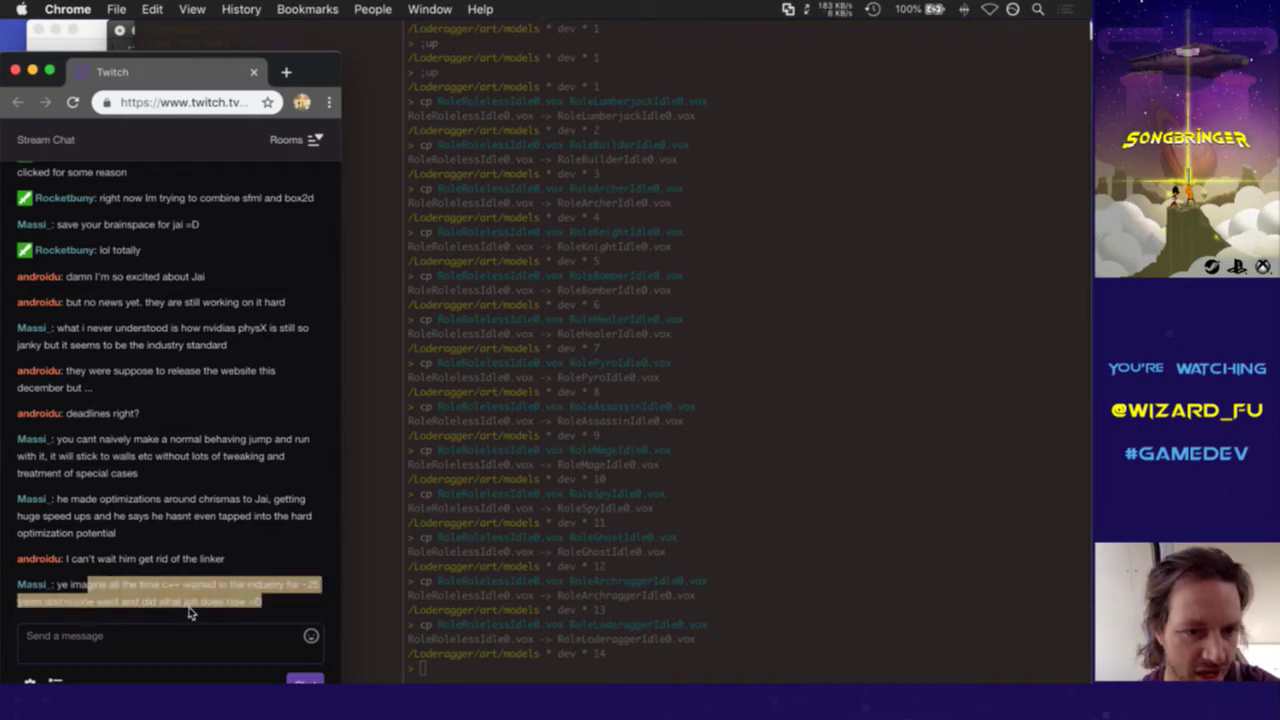
left_click(190, 612)
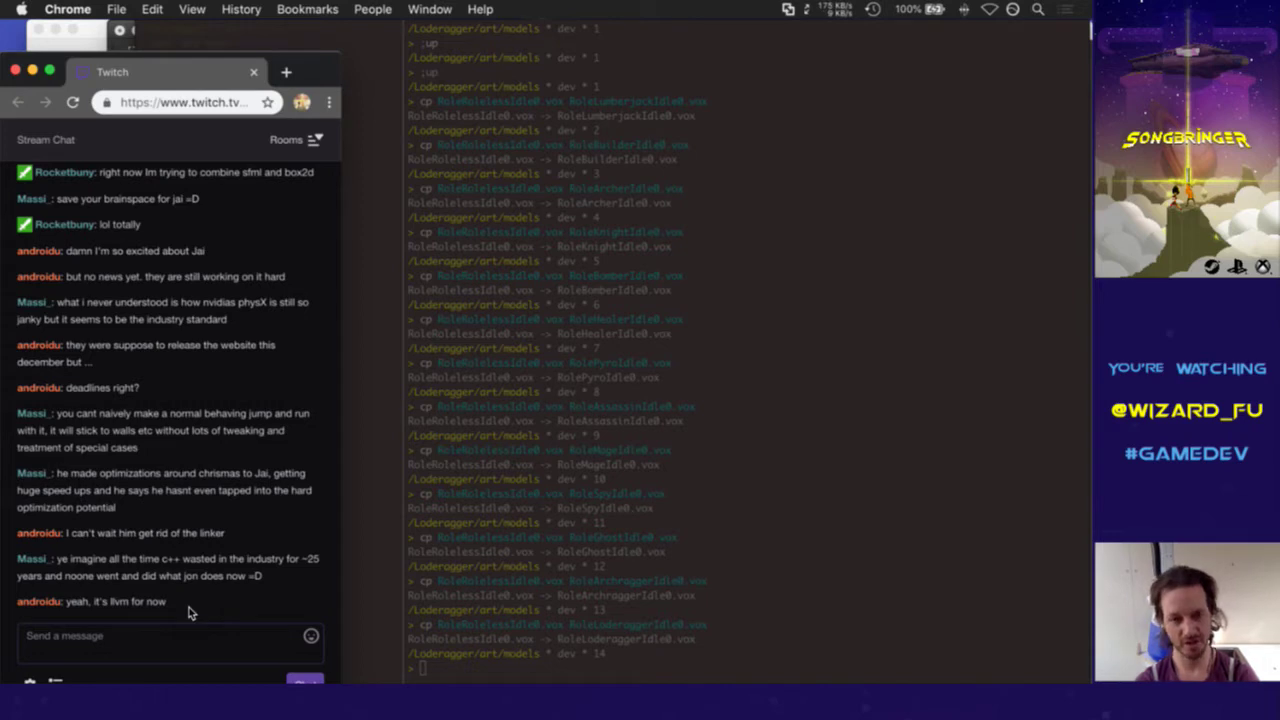
Switch to iTerm, list the source files in ../../src and look through the listing
left_click(508, 287)
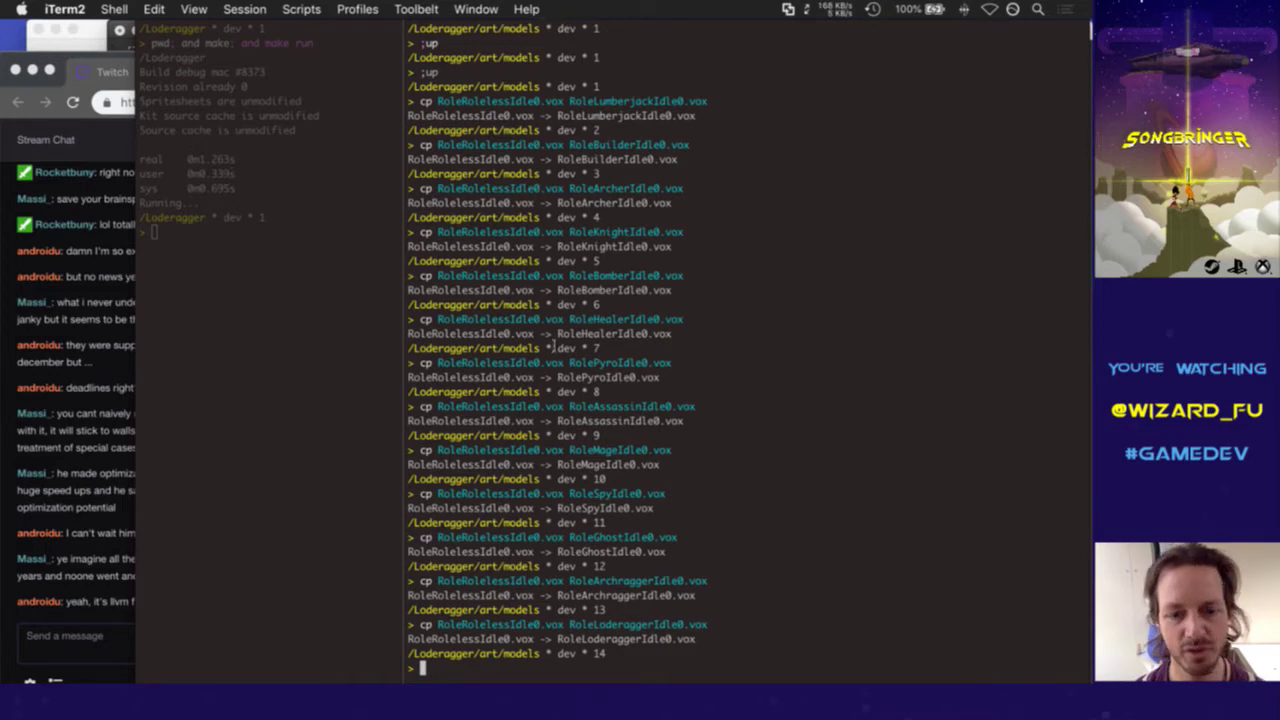
type("ls ../")
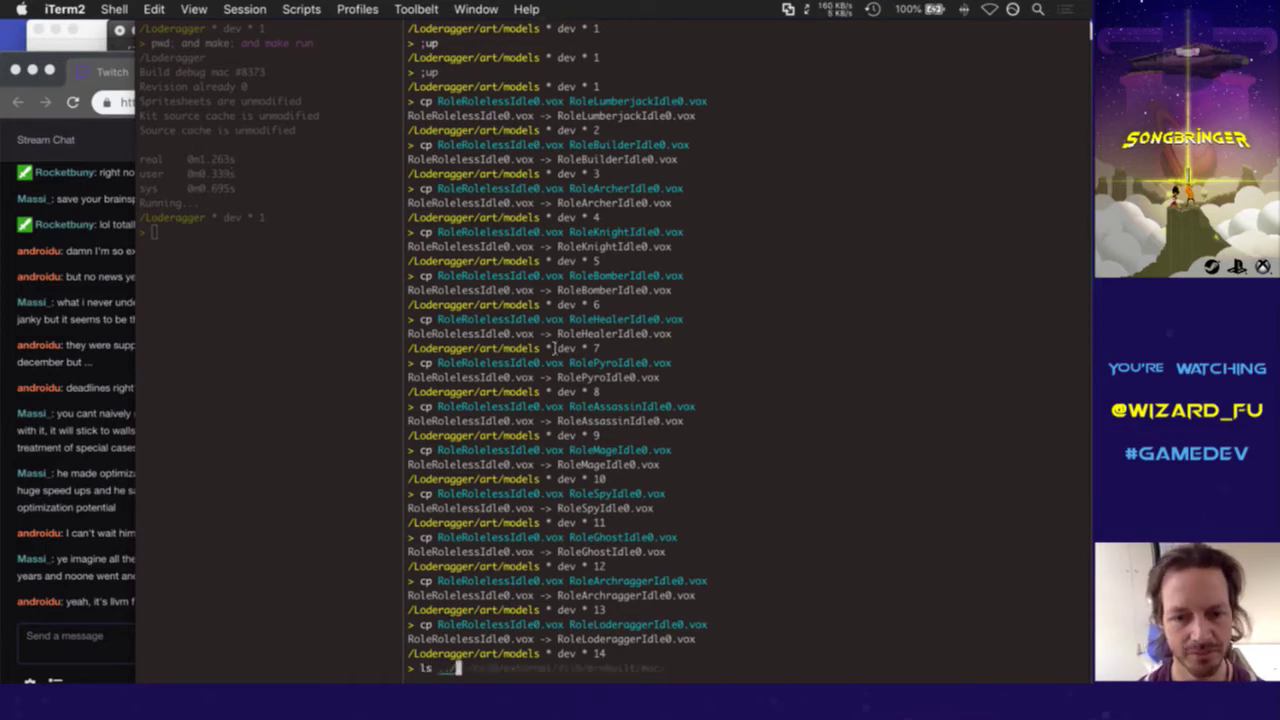
type("../src")
key("Return")
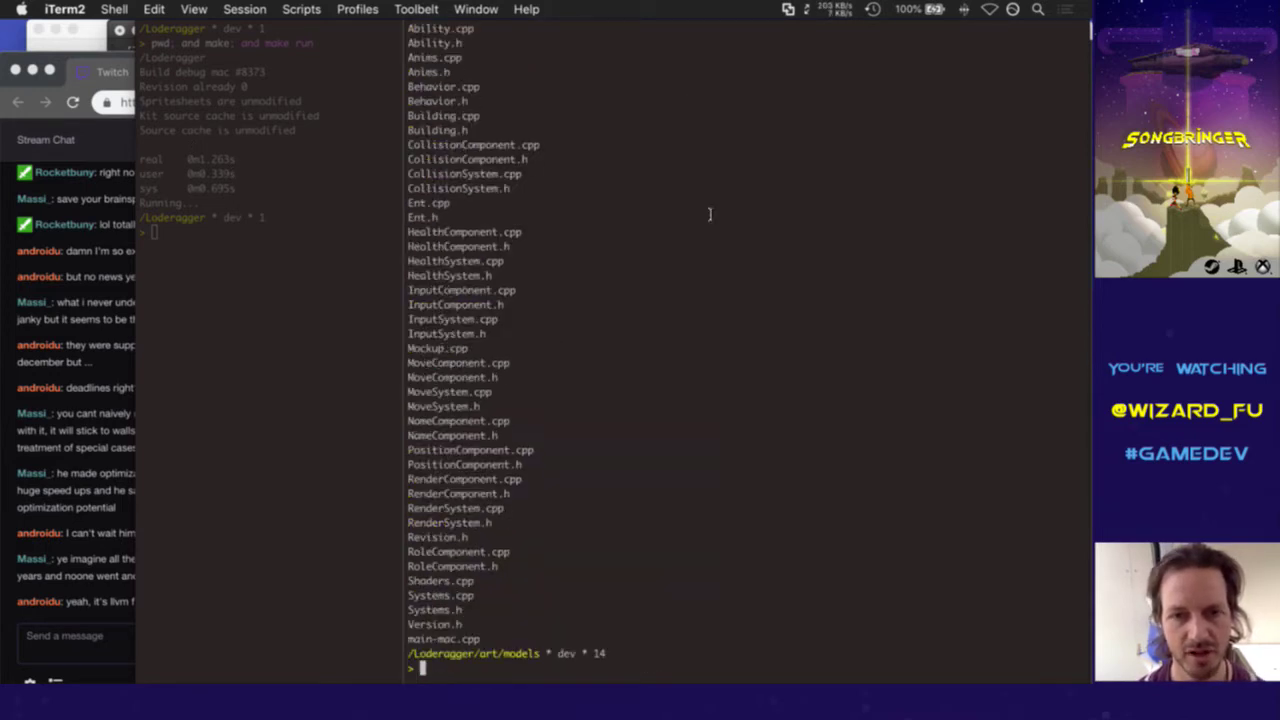
scroll(709, 214, "up", 2)
scroll(709, 214, "up", 2)
scroll(709, 214, "down", 4)
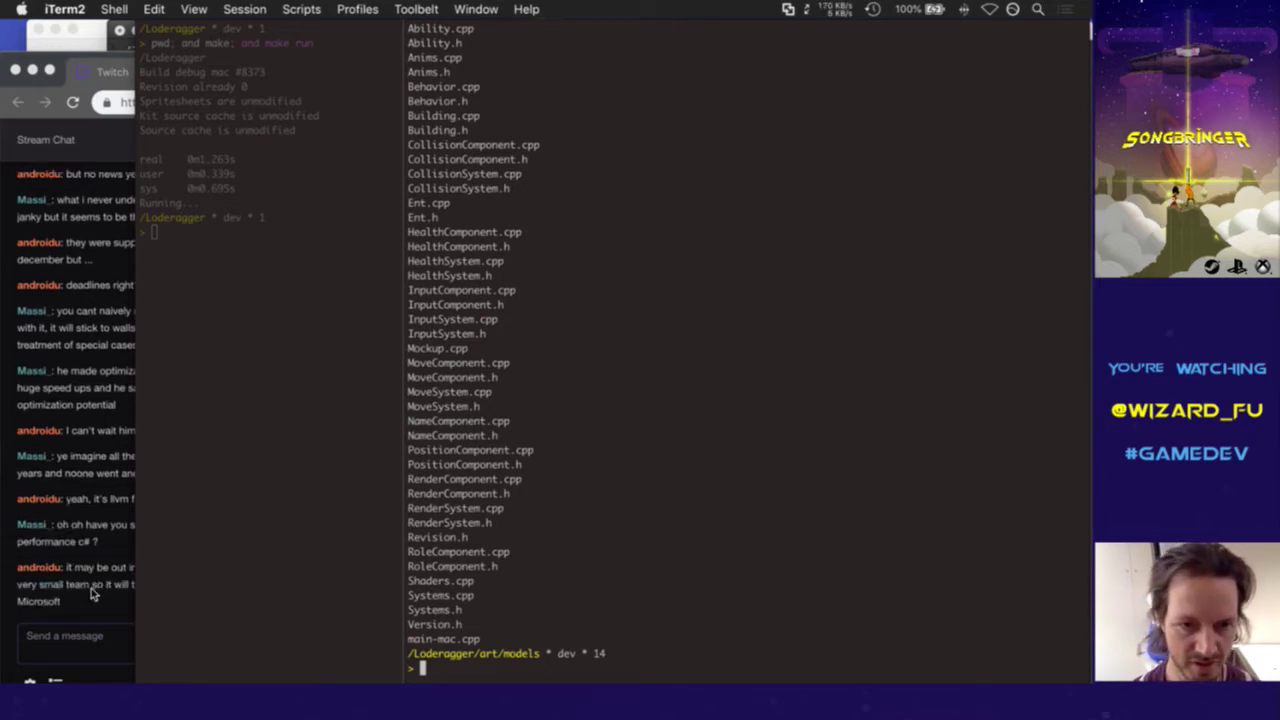
Switch to Chrome, read the Twitch chat messages about the unity-dev blog on high performance C#, and switch to MagicaVoxel
left_click(92, 594)
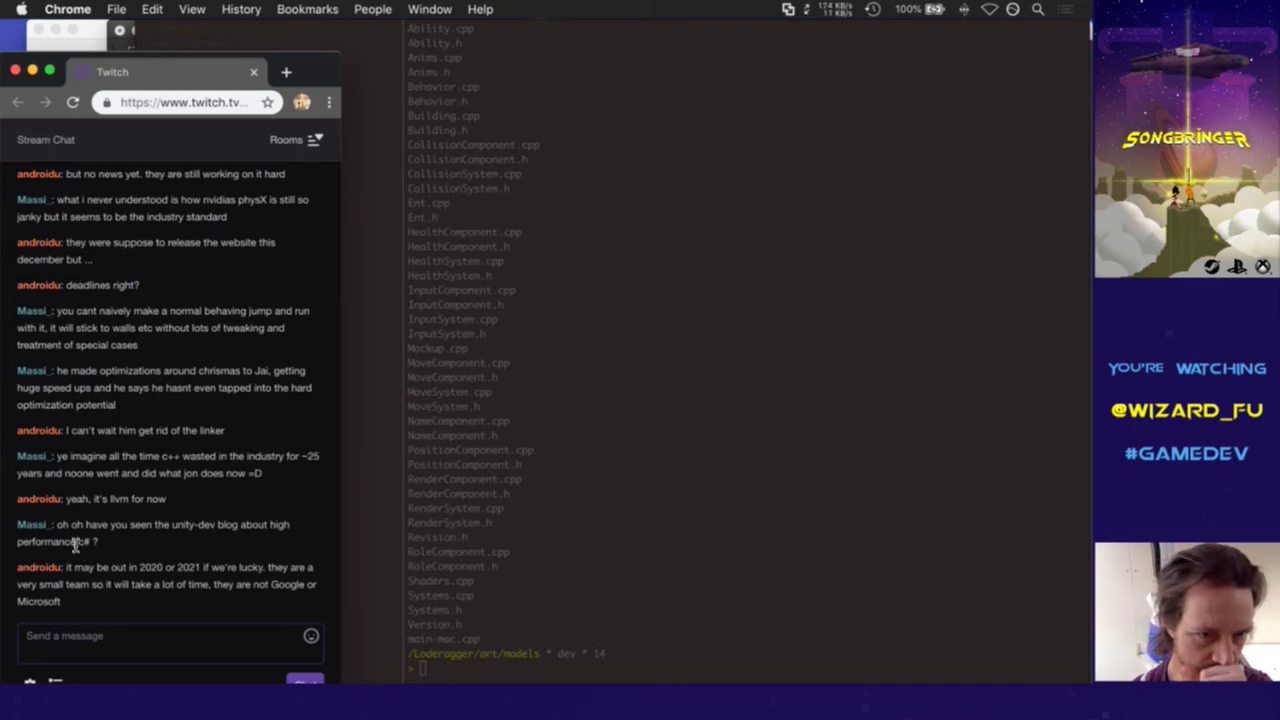
left_click_drag(29, 504, 150, 523)
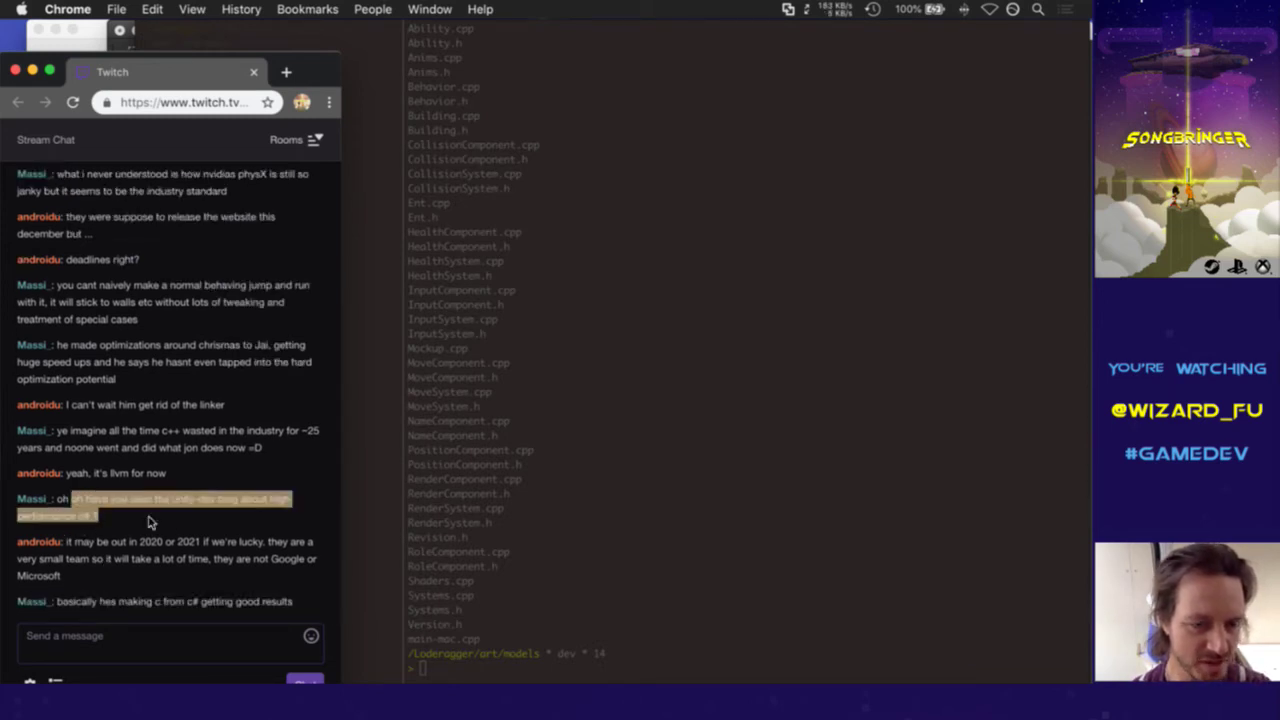
left_click(165, 527)
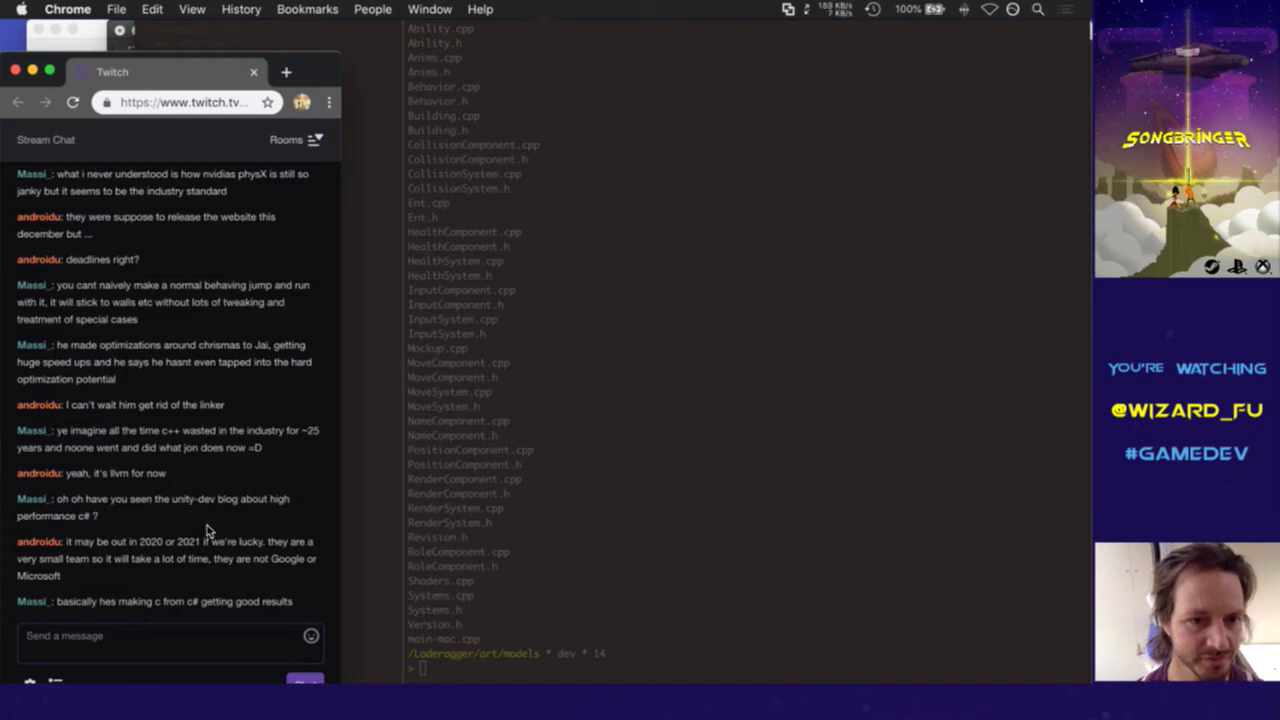
key("super+Tab")
key("super+Tab")
key("super+Tab")
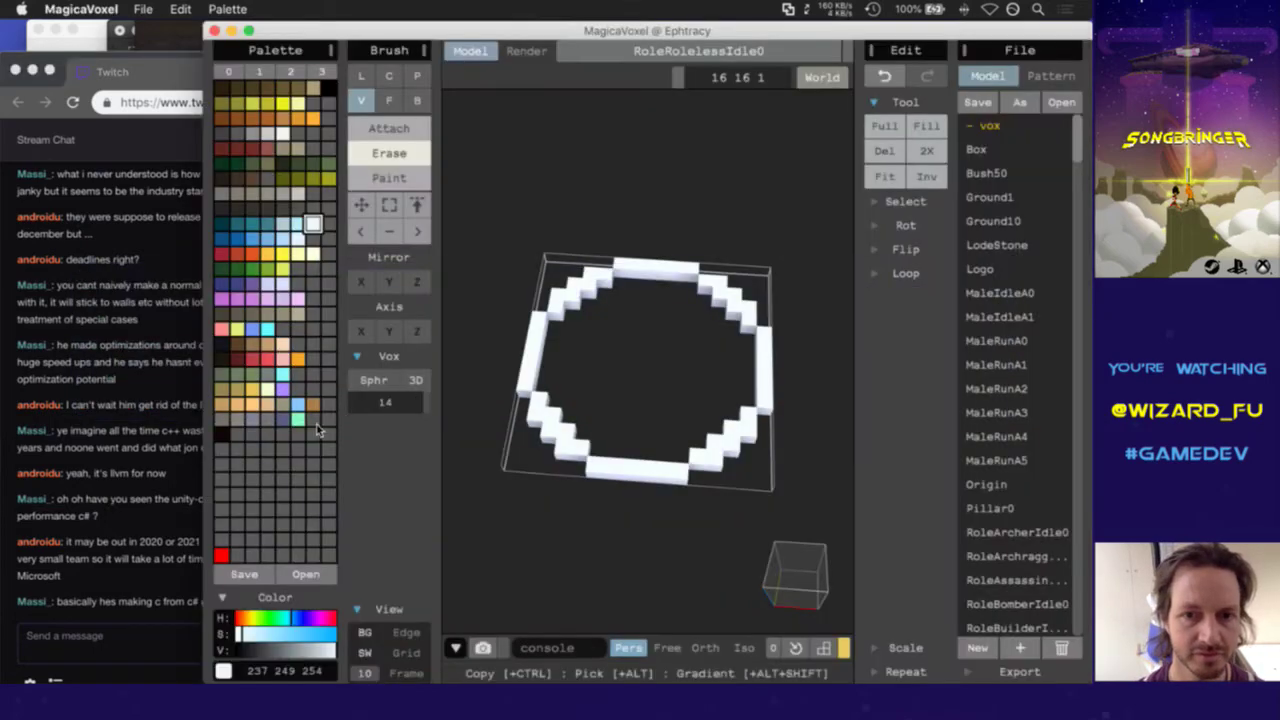
Switch to Chrome, read the Twitch chat messages about data oriented code, memory control and static code, and return to MagicaVoxel
left_click(157, 480)
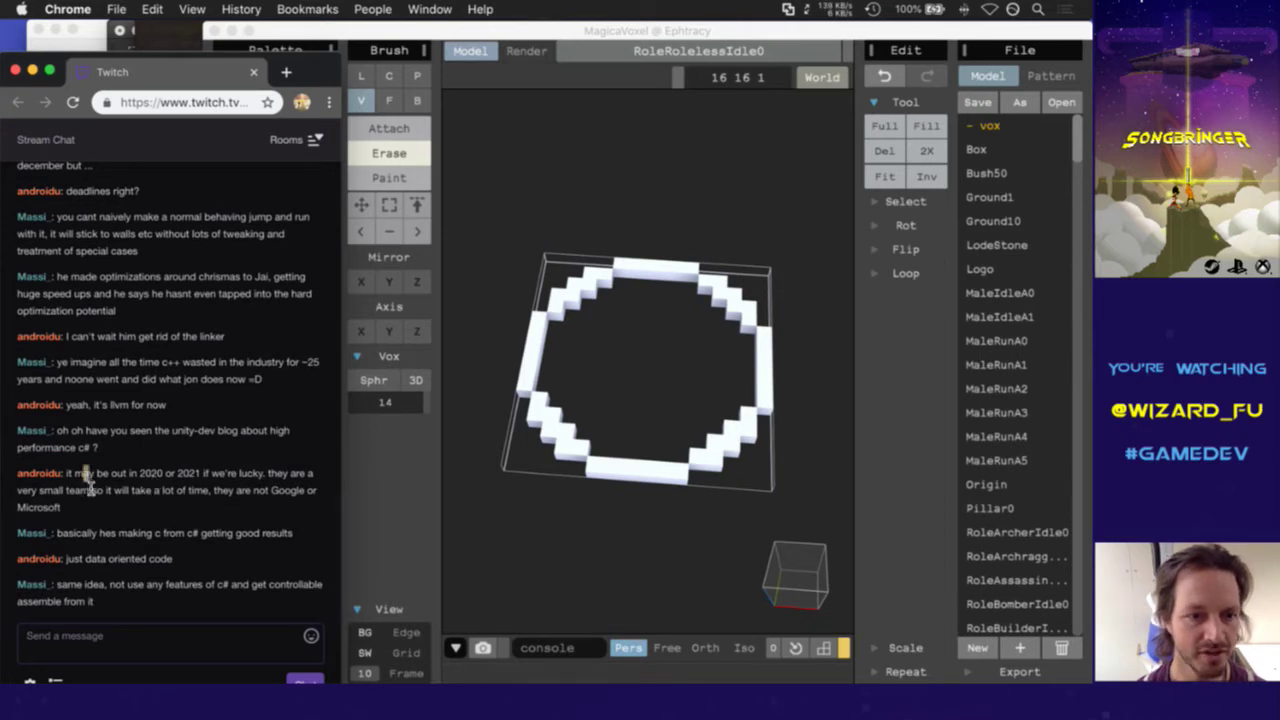
left_click_drag(90, 477, 104, 508)
left_click(104, 506)
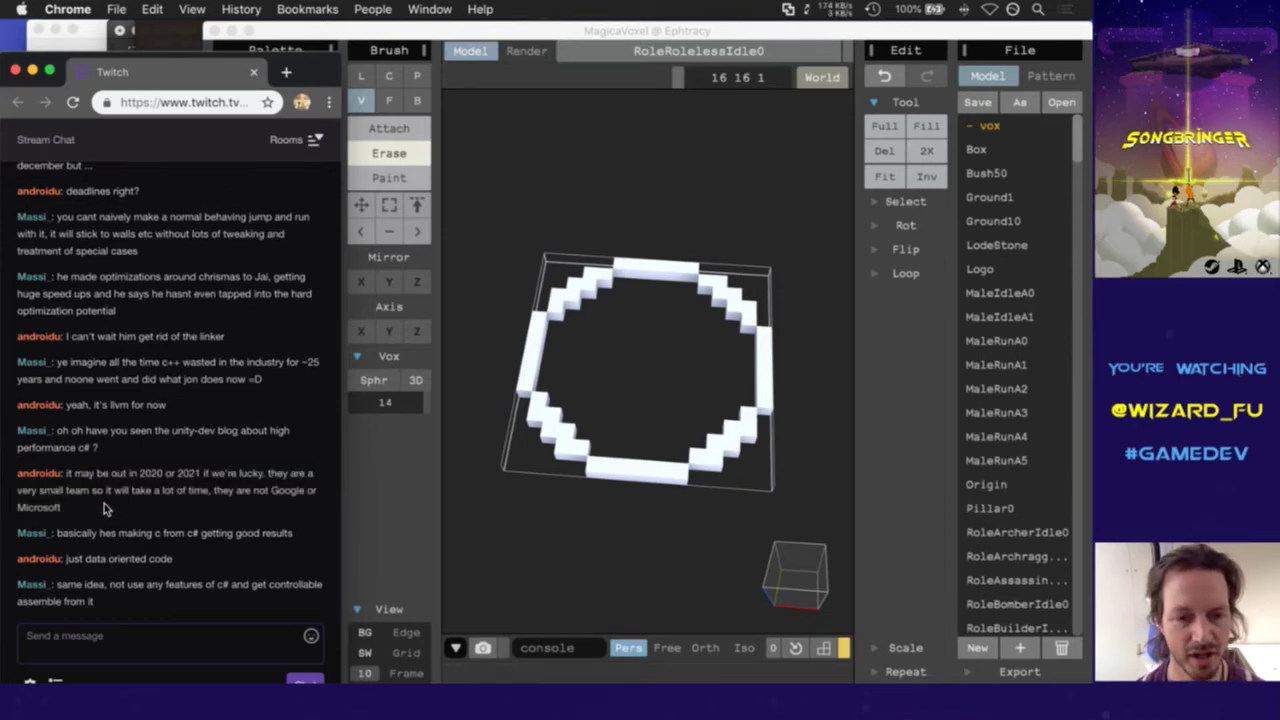
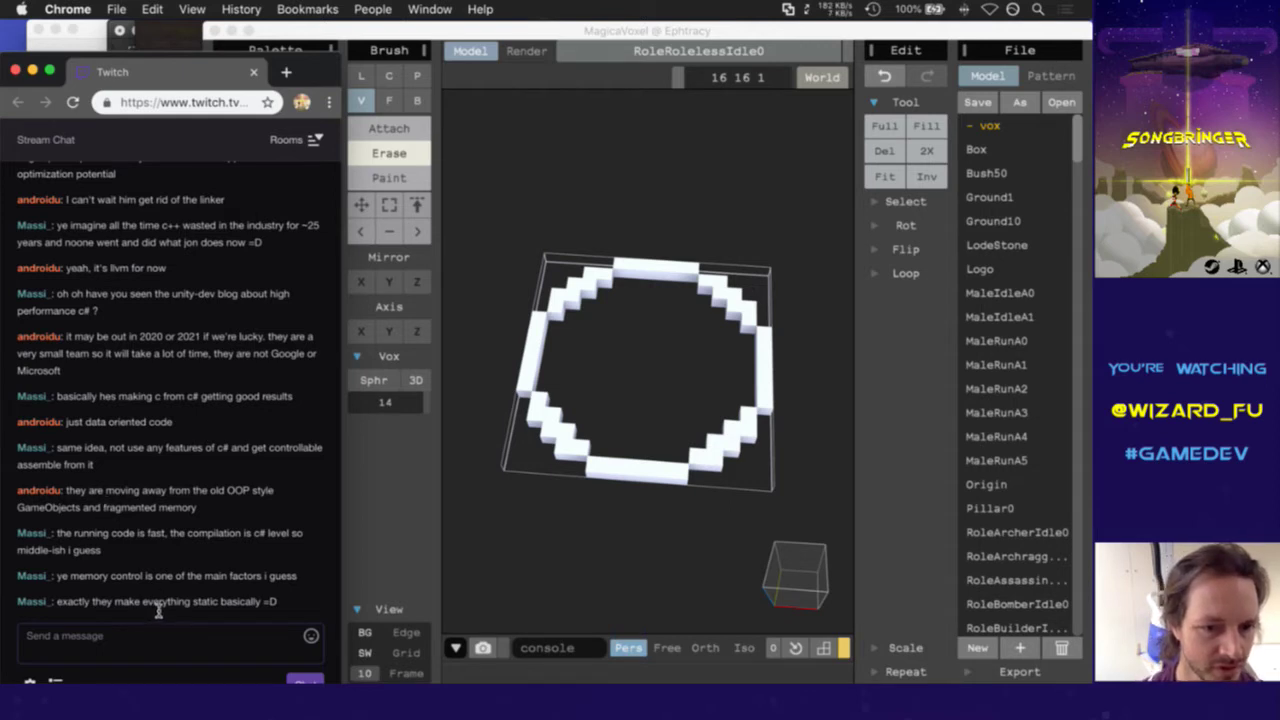
left_click_drag(150, 602, 220, 600)
left_click(220, 600)
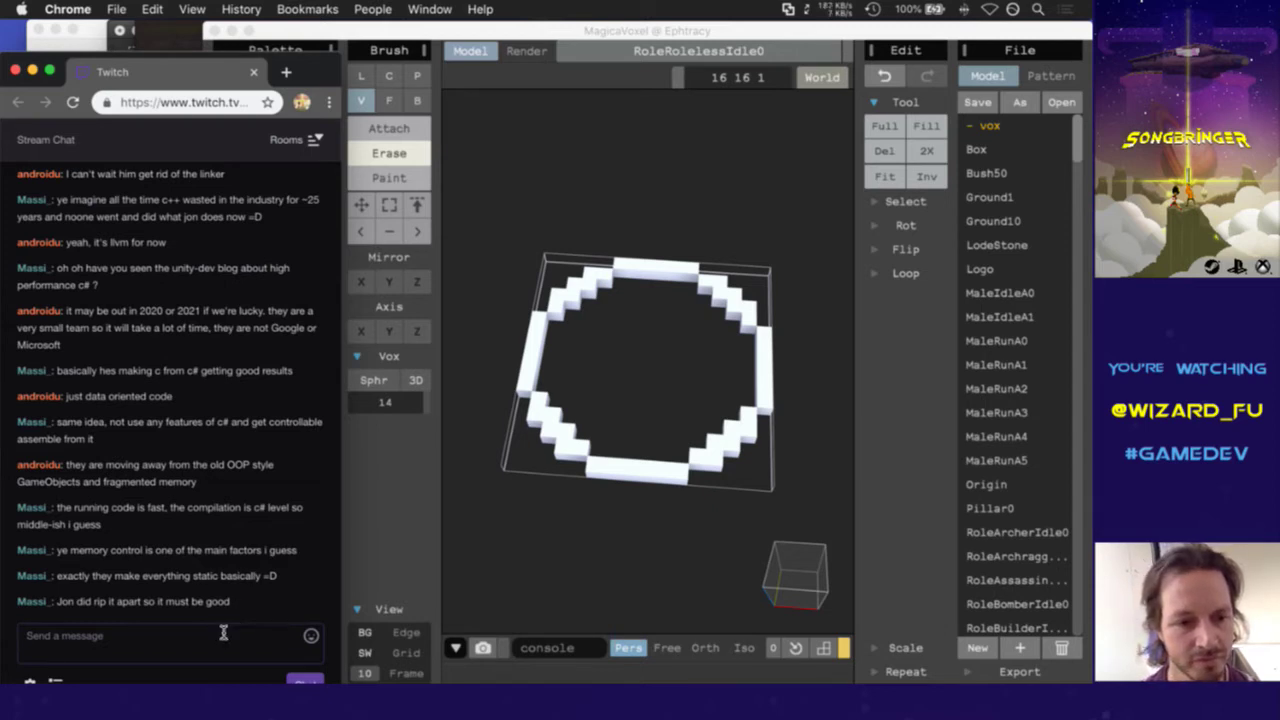
left_click_drag(84, 605, 170, 605)
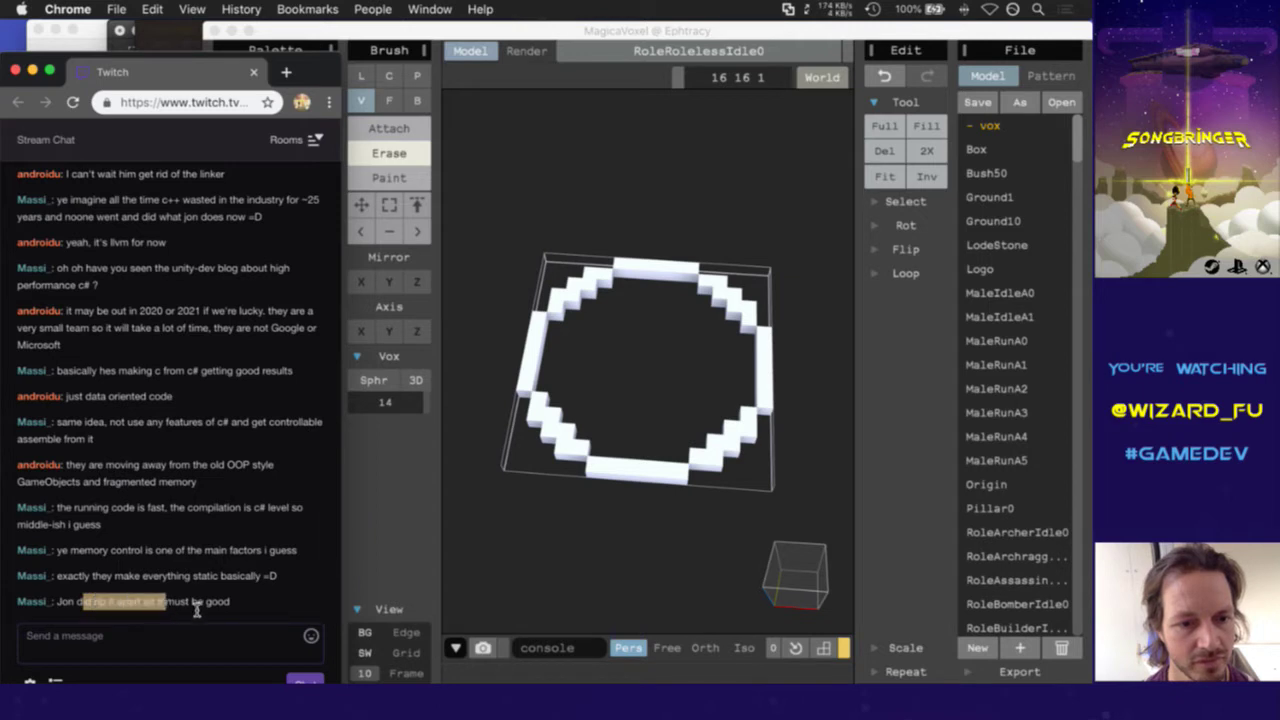
left_click(196, 605)
left_click_drag(84, 605, 132, 605)
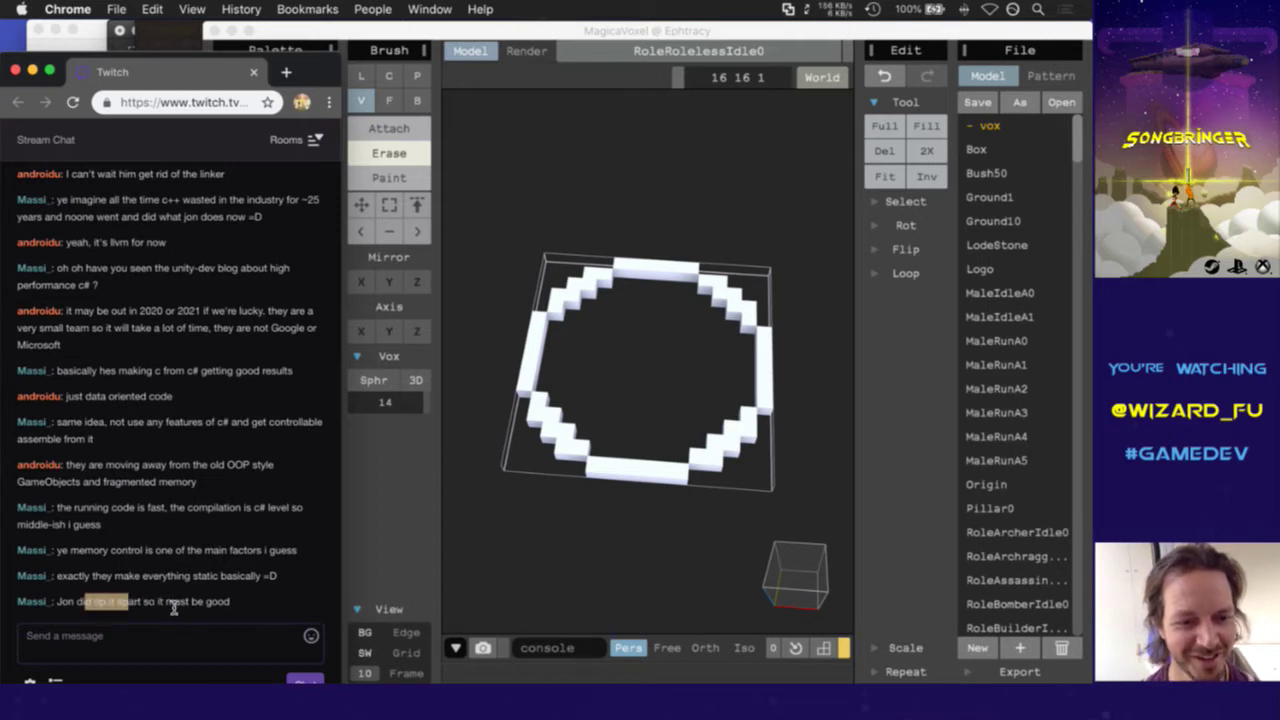
left_click(251, 602)
left_click(605, 29)
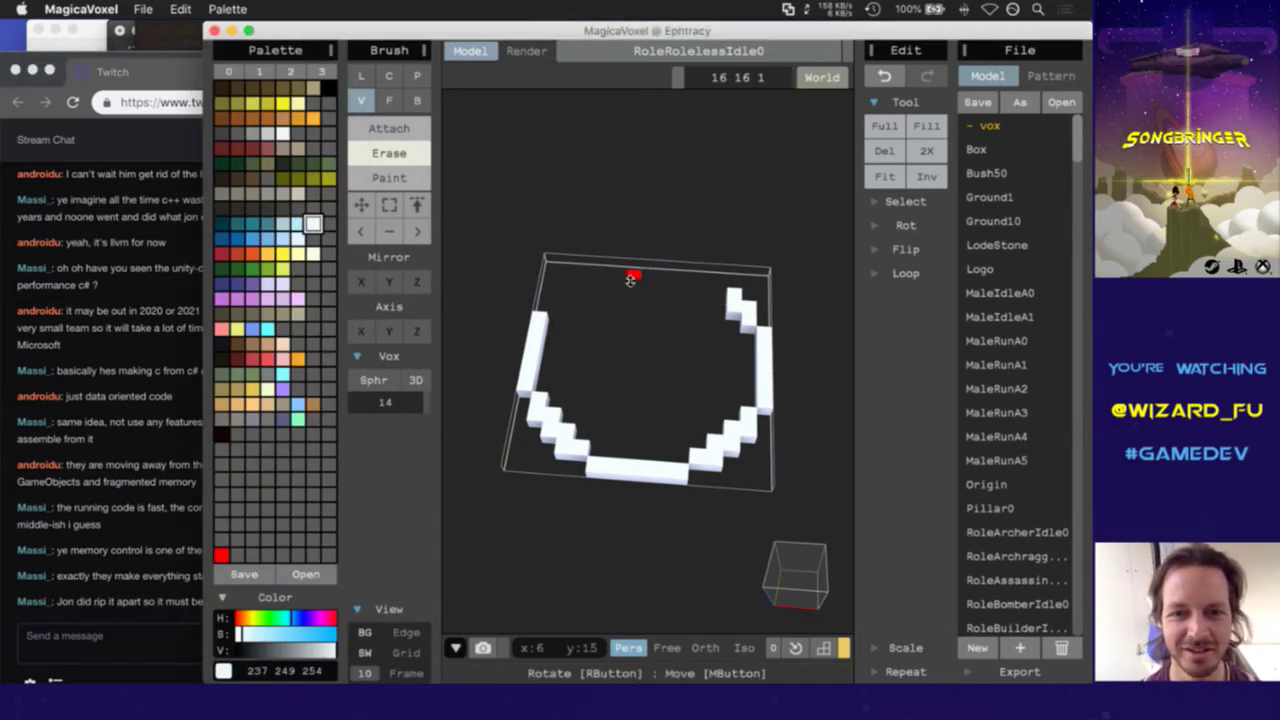
left_click_drag(631, 280, 699, 432)
key("super+Tab")
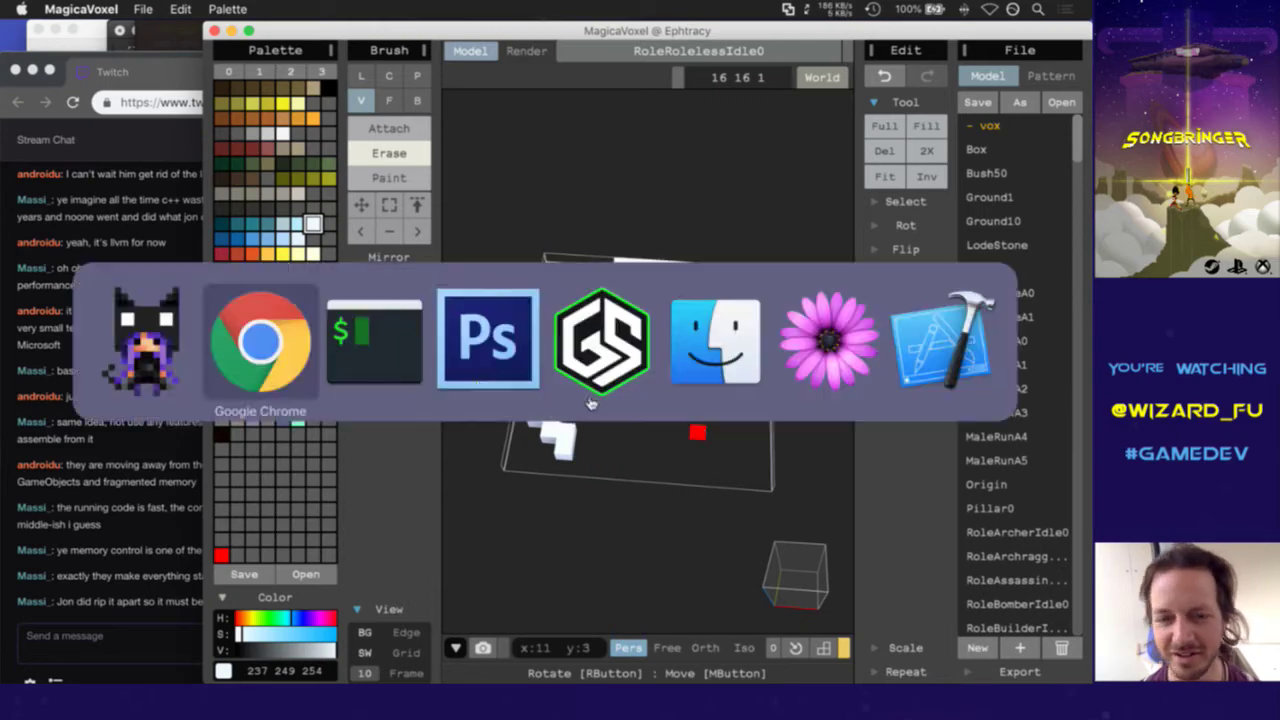
key("super+z")
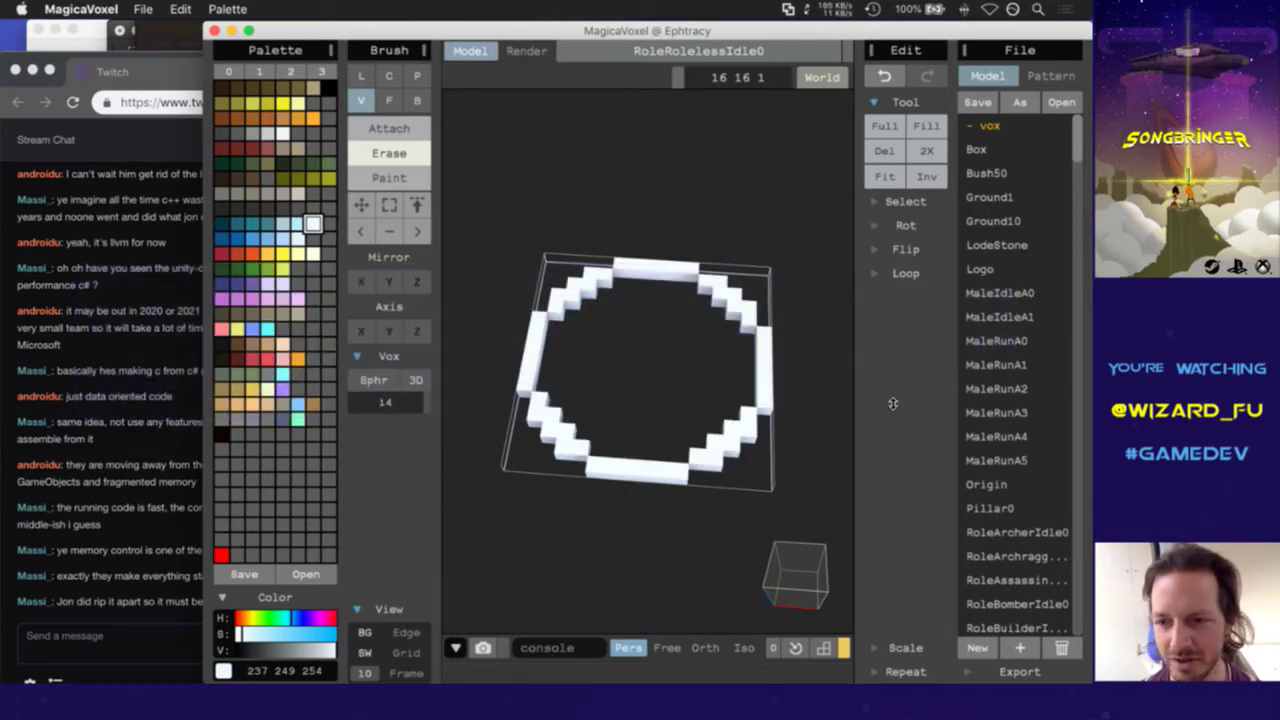
Open the RoleArchraggerIdle0 model, turn it to a top-down view and undo the trial erasing on its ring
scroll(1053, 481, "down", 3)
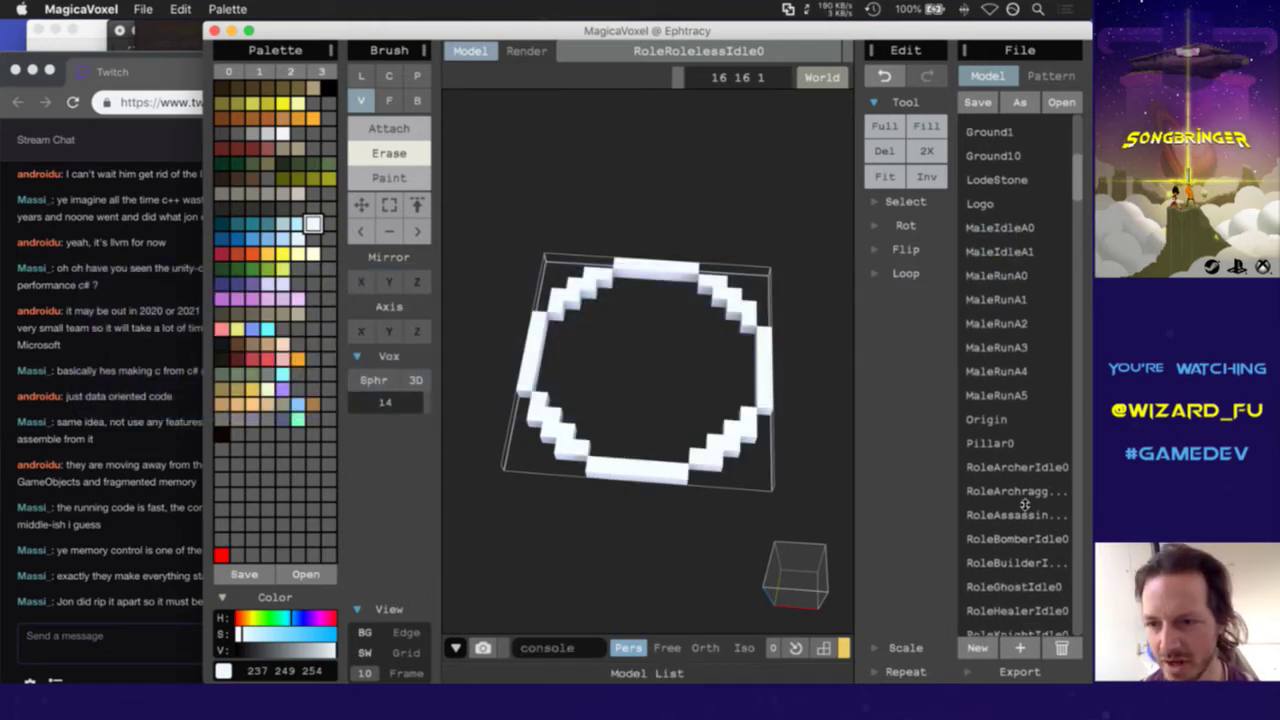
left_click(1028, 493)
mouse_move(764, 458)
left_mouse_down()
mouse_move(614, 400)
mouse_move(637, 466)
mouse_move(586, 349)
mouse_move(597, 363)
left_mouse_up()
right_click_drag(597, 363, 594, 471)
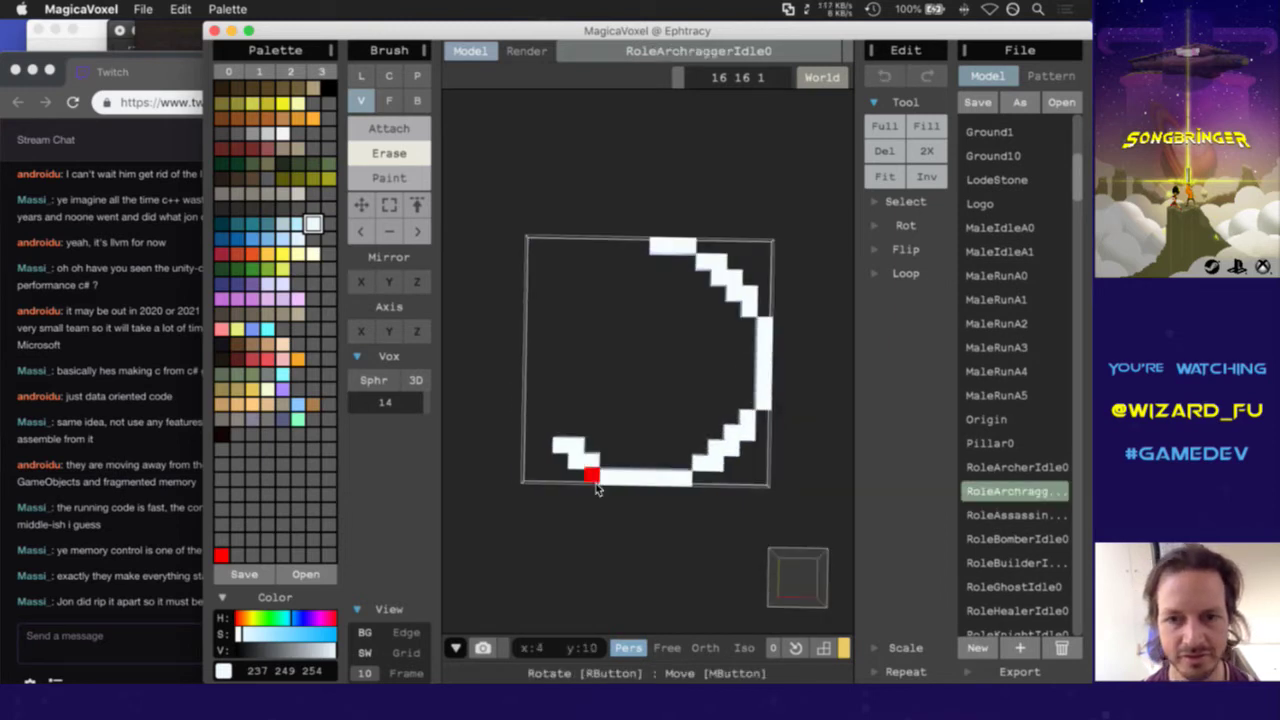
key("super+z")
key("super+z")
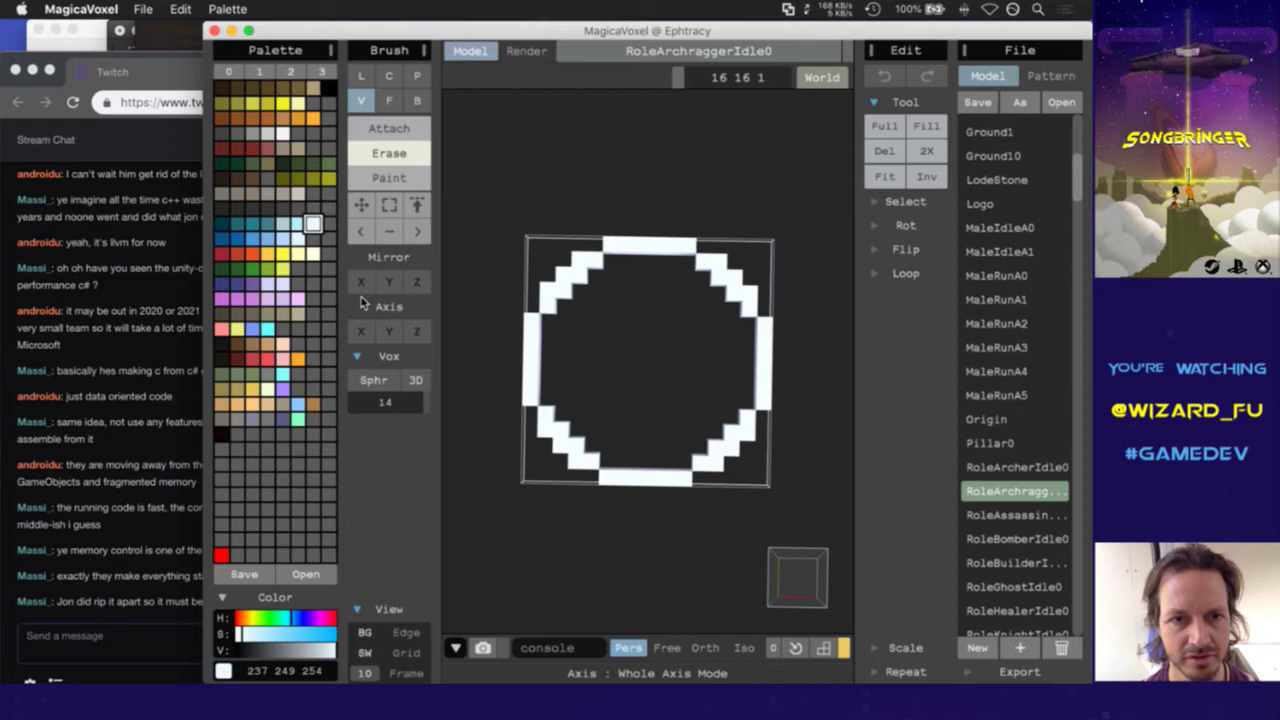
Draw a solid horizontal bar about 10 voxels wide and 2 high inside the ring, attaching voxels with brush size 1
left_click(386, 128)
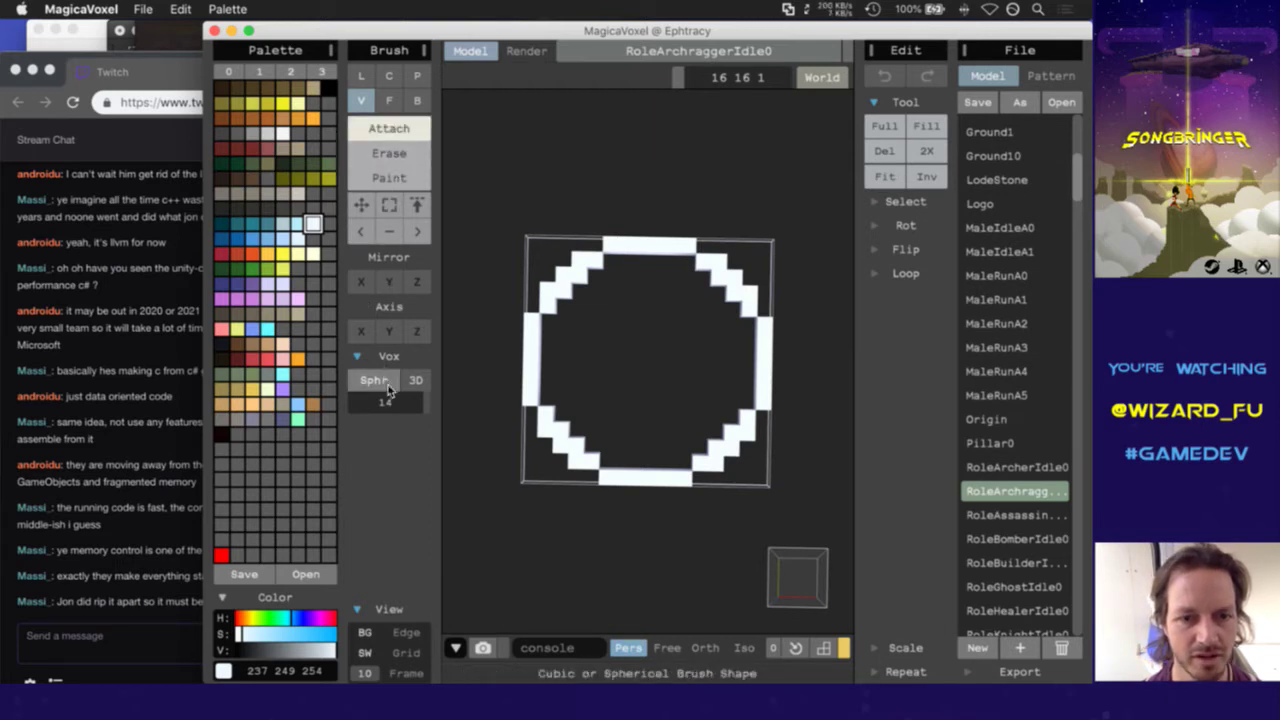
left_click(385, 402)
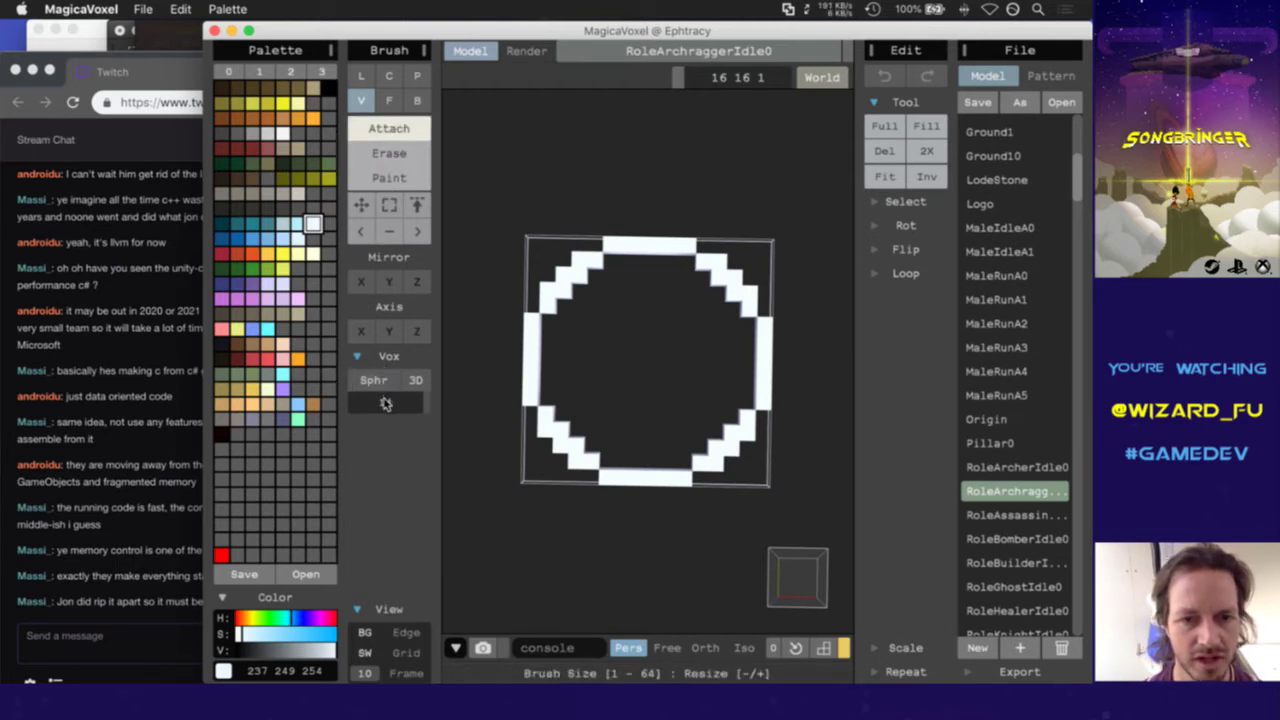
type("1")
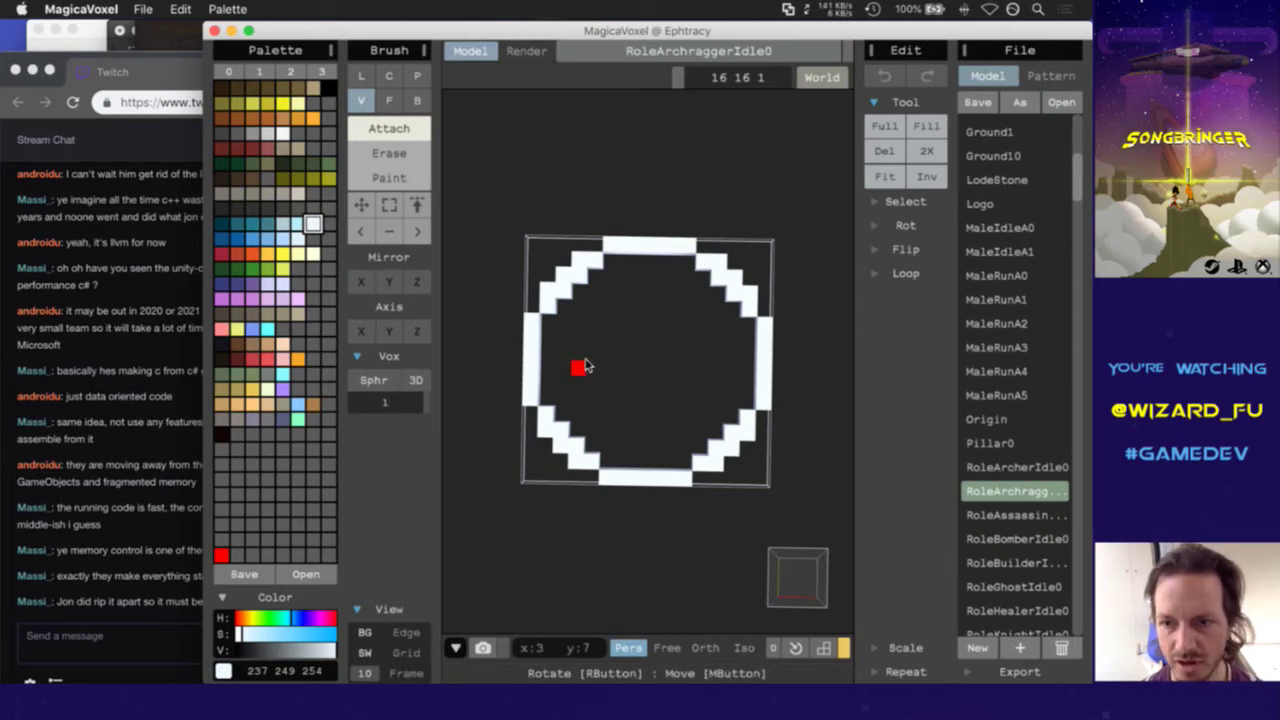
mouse_move(585, 367)
left_mouse_down()
mouse_move(707, 377)
mouse_move(563, 352)
left_mouse_up()
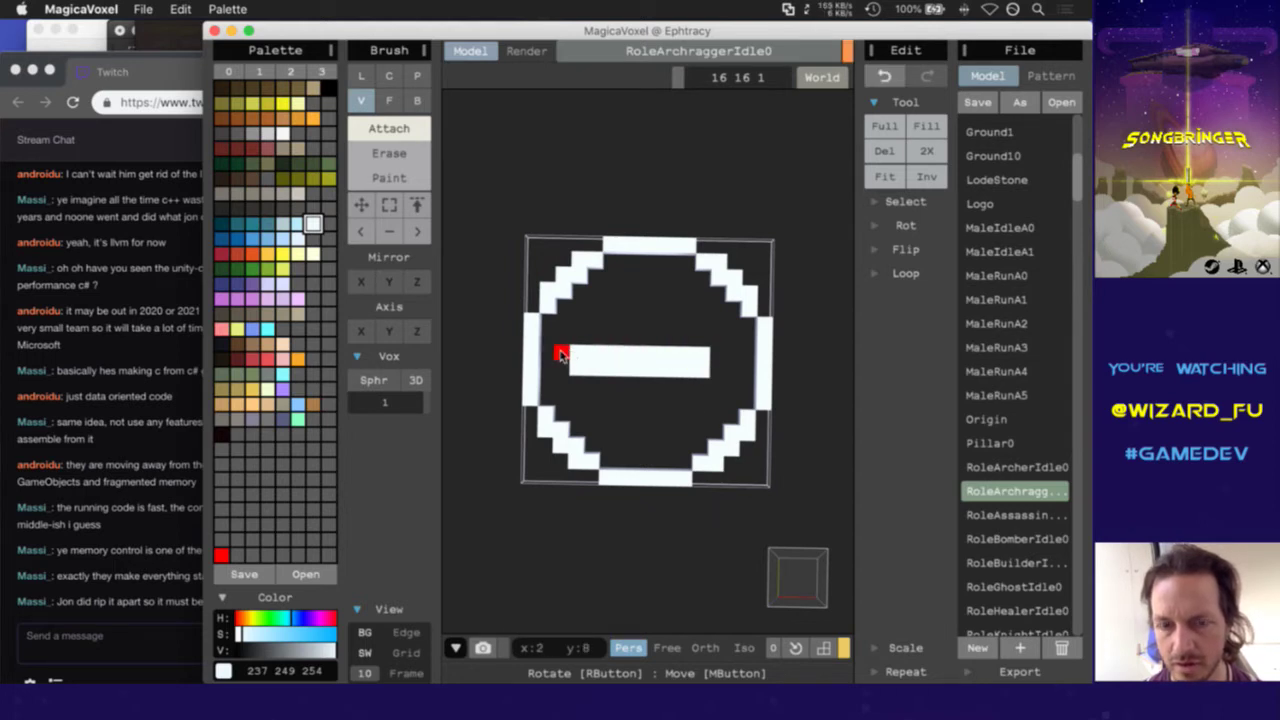
key("e")
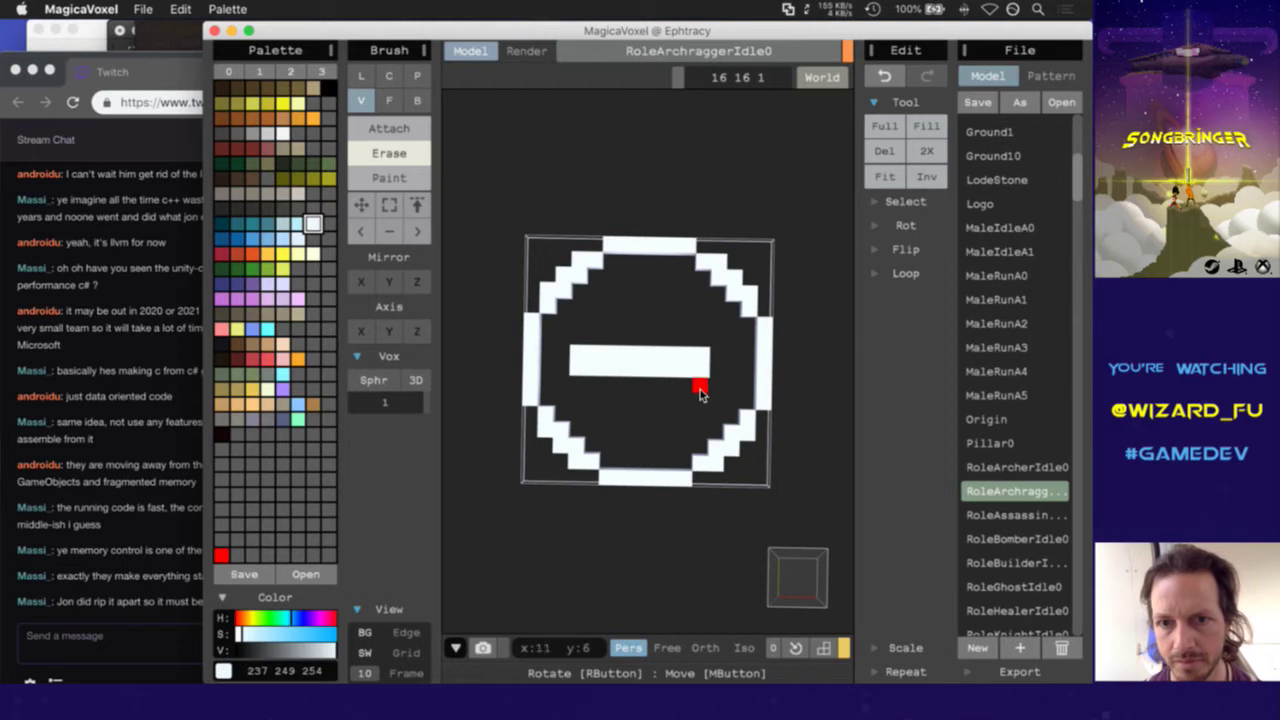
key("p")
key("a")
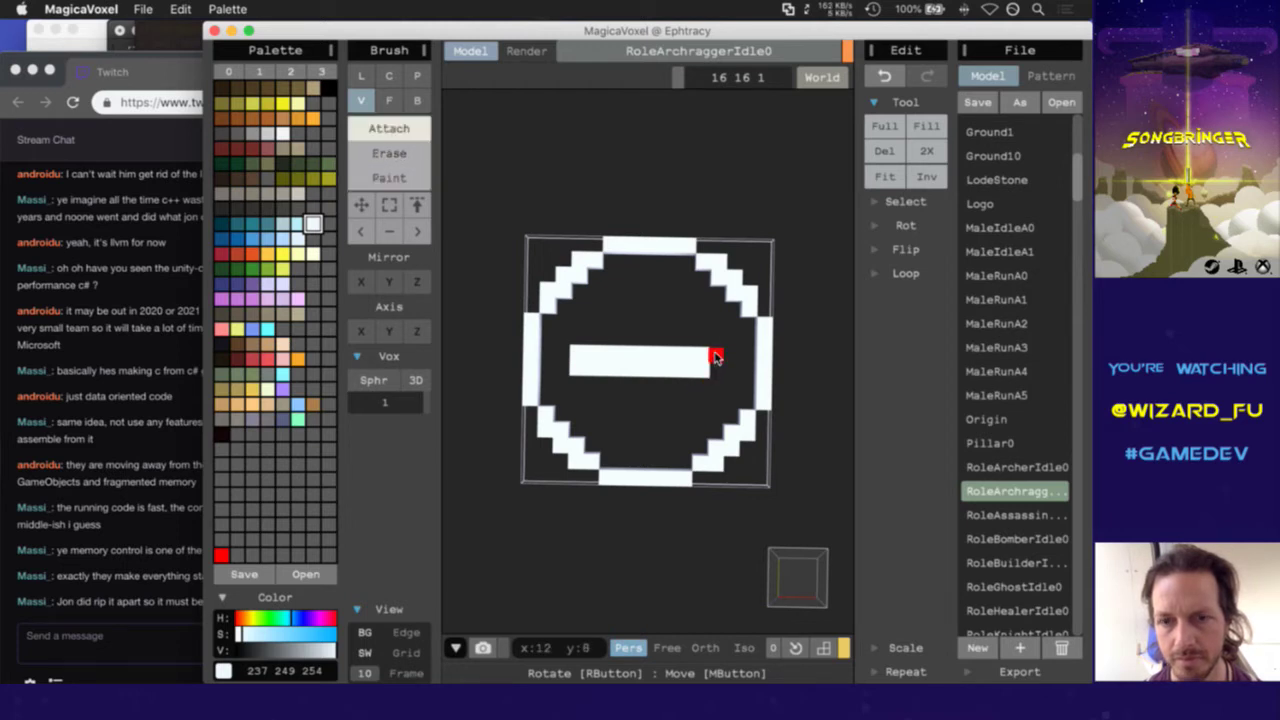
left_click(714, 362)
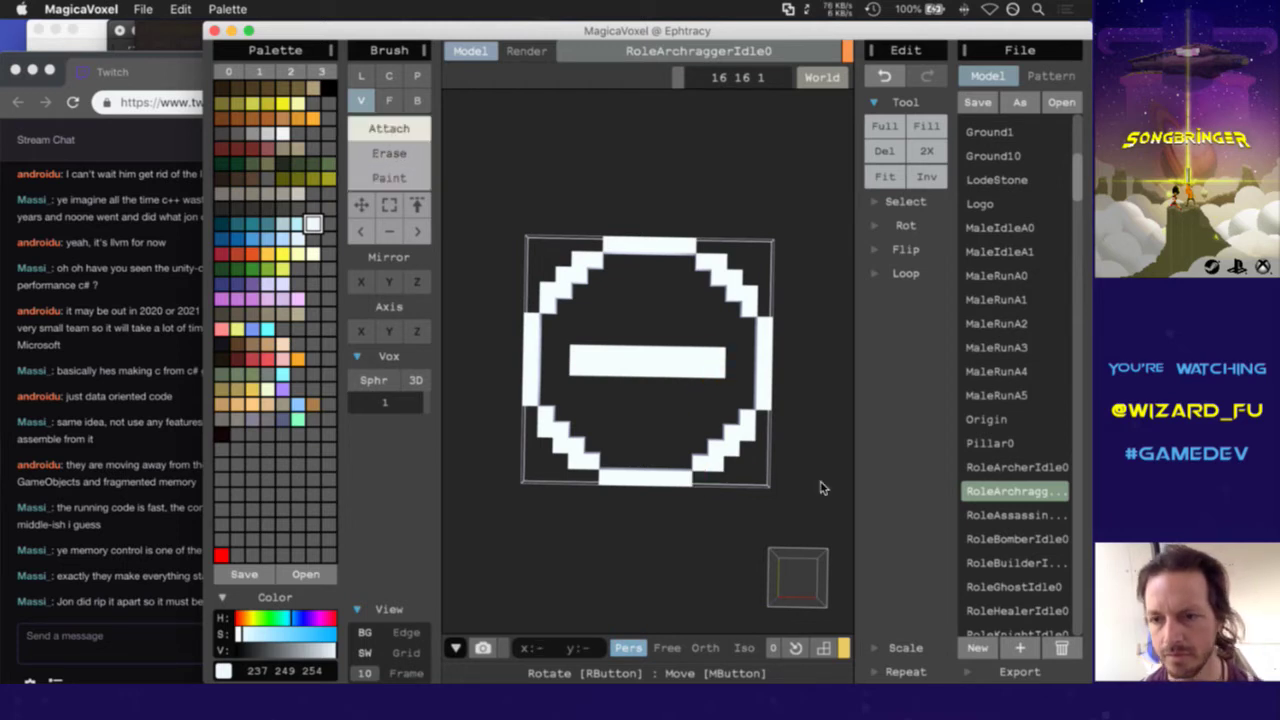
Open the RoleArcherIdle0 model in top-down view and check the bow icon in frame 12 of Placeholders.psd in Photoshop as reference
left_click(1020, 470)
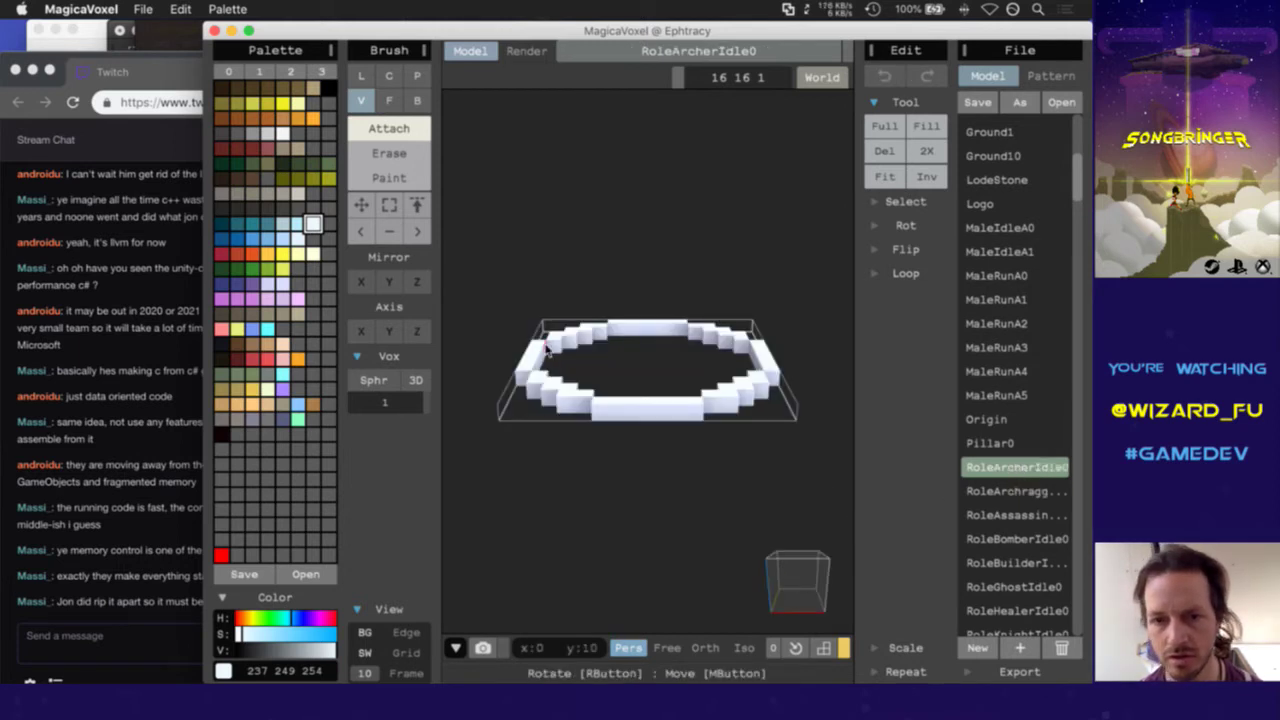
right_click_drag(614, 350, 619, 456)
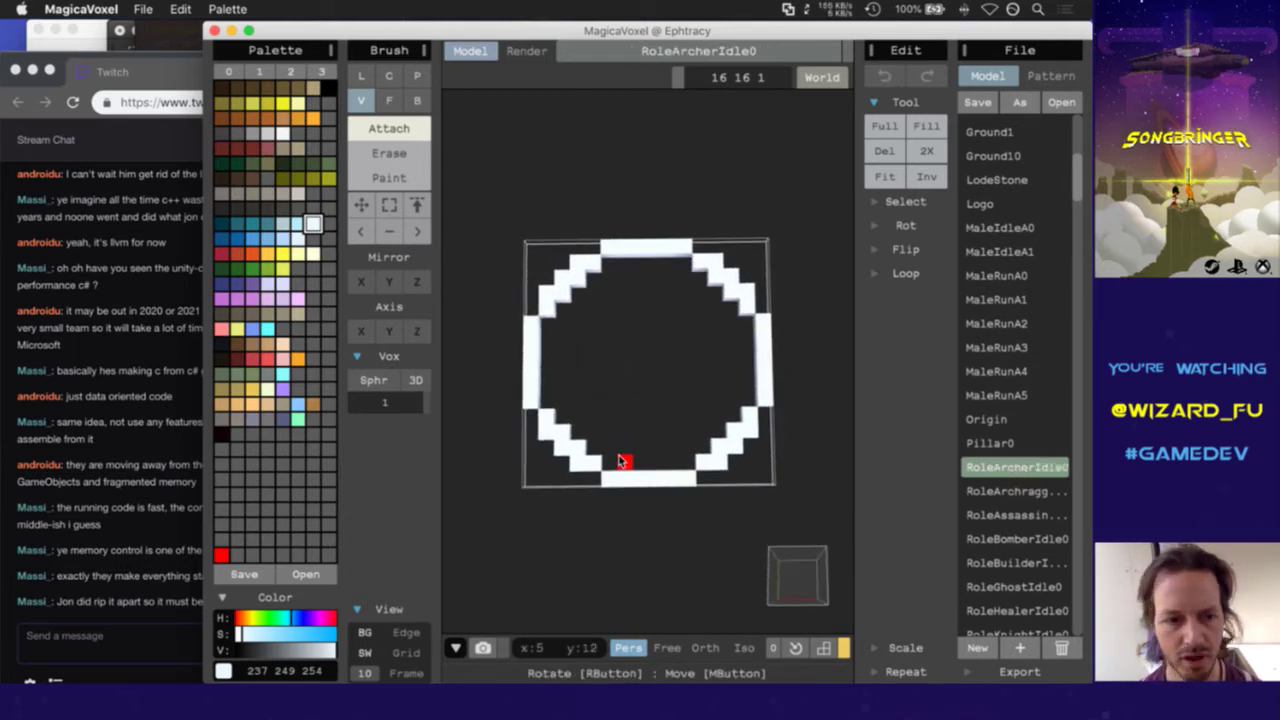
key("super+Tab")
key("super+Tab")
key("super+Tab")
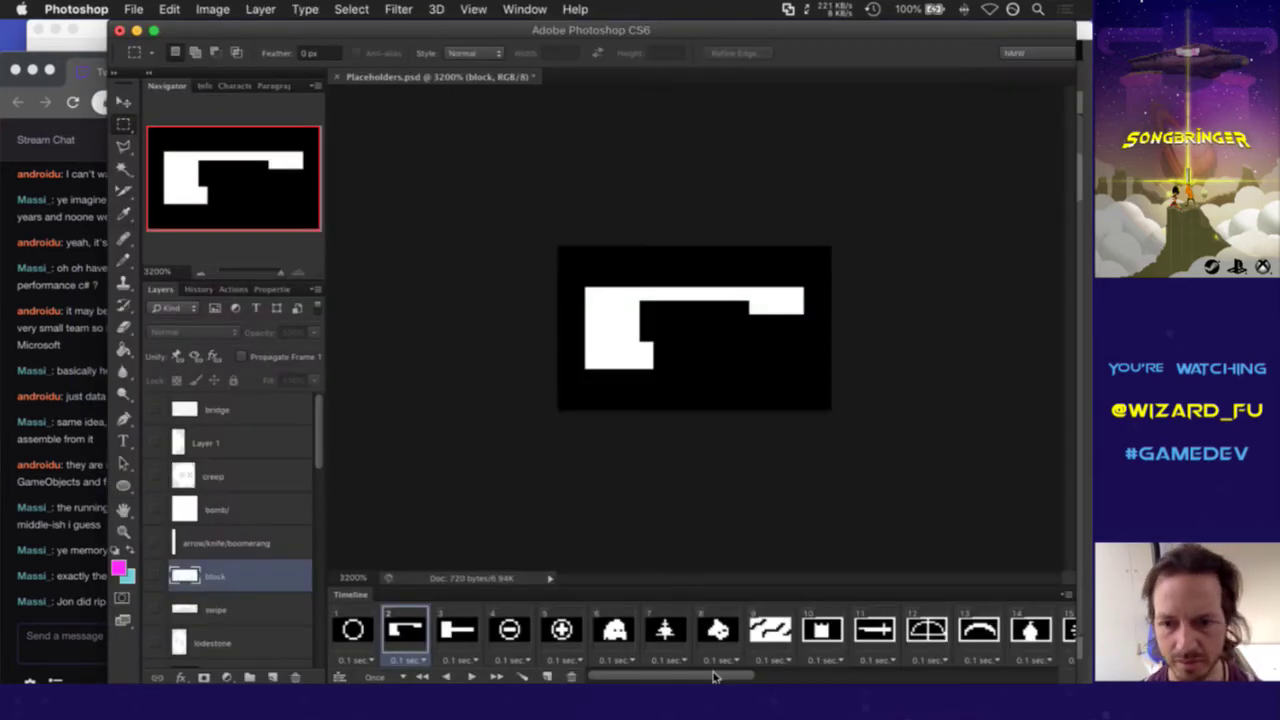
left_click_drag(737, 676, 790, 675)
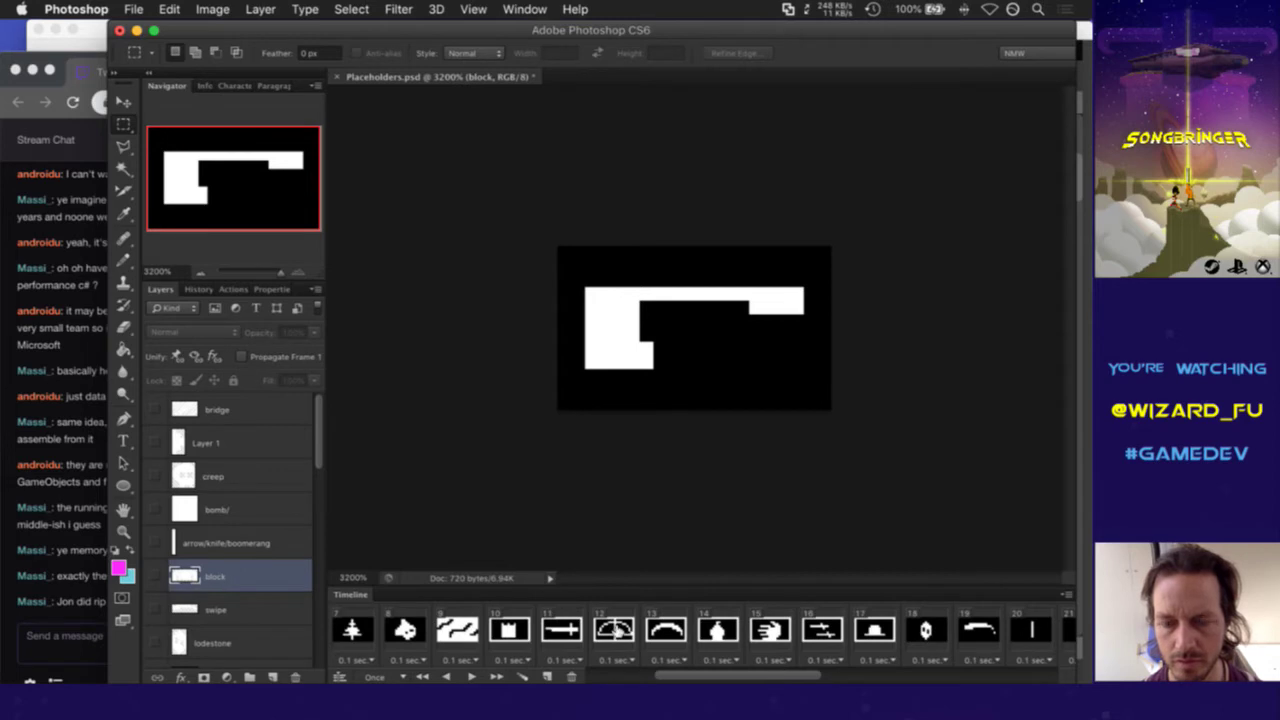
left_click(617, 632)
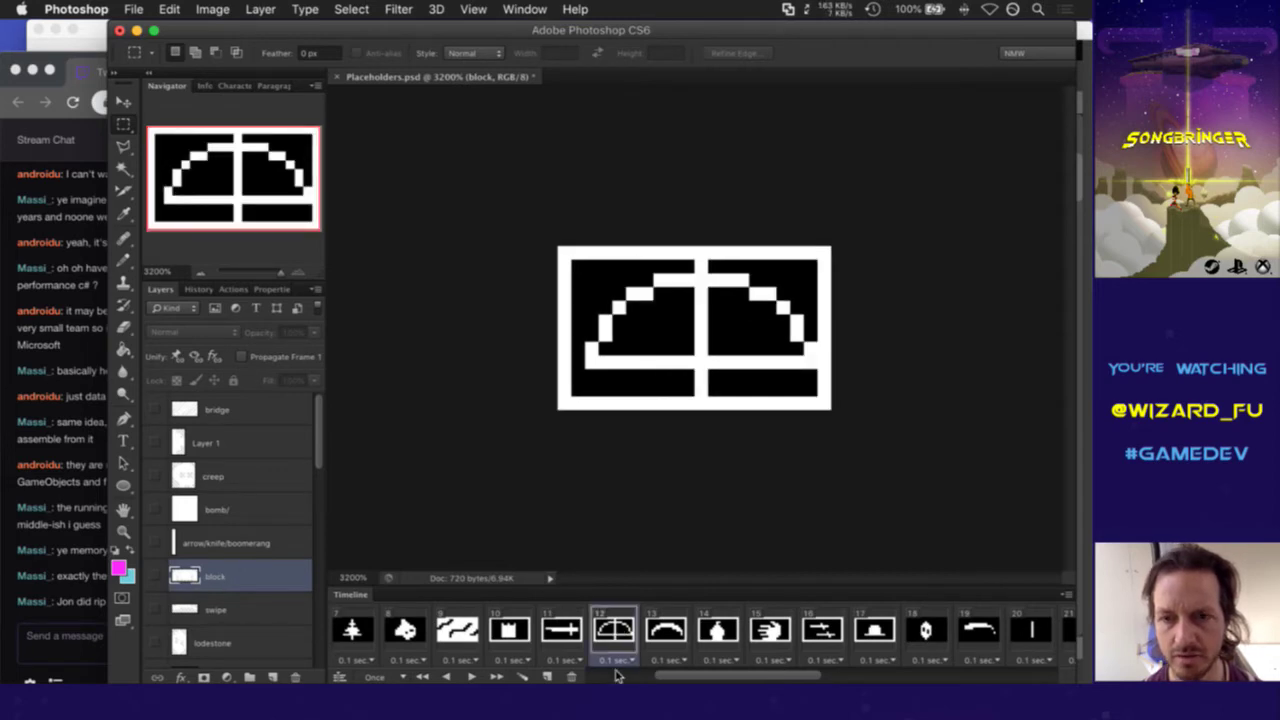
key("super+Tab")
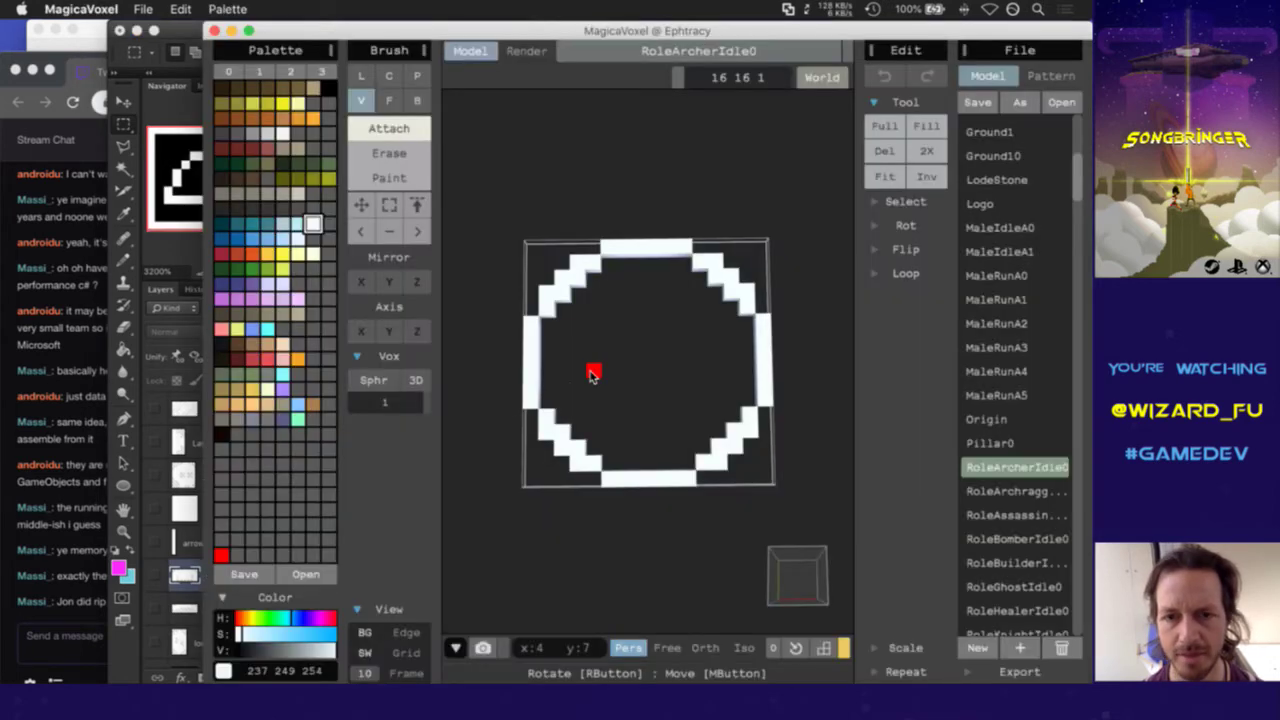
Draw a bow outline about 12 voxels wide and 6 high inside the archer ring, with a stepped arc and a straight string
mouse_move(564, 388)
left_mouse_down()
mouse_move(563, 354)
mouse_move(609, 309)
mouse_move(669, 291)
mouse_move(683, 310)
mouse_move(669, 289)
mouse_move(637, 289)
left_mouse_up()
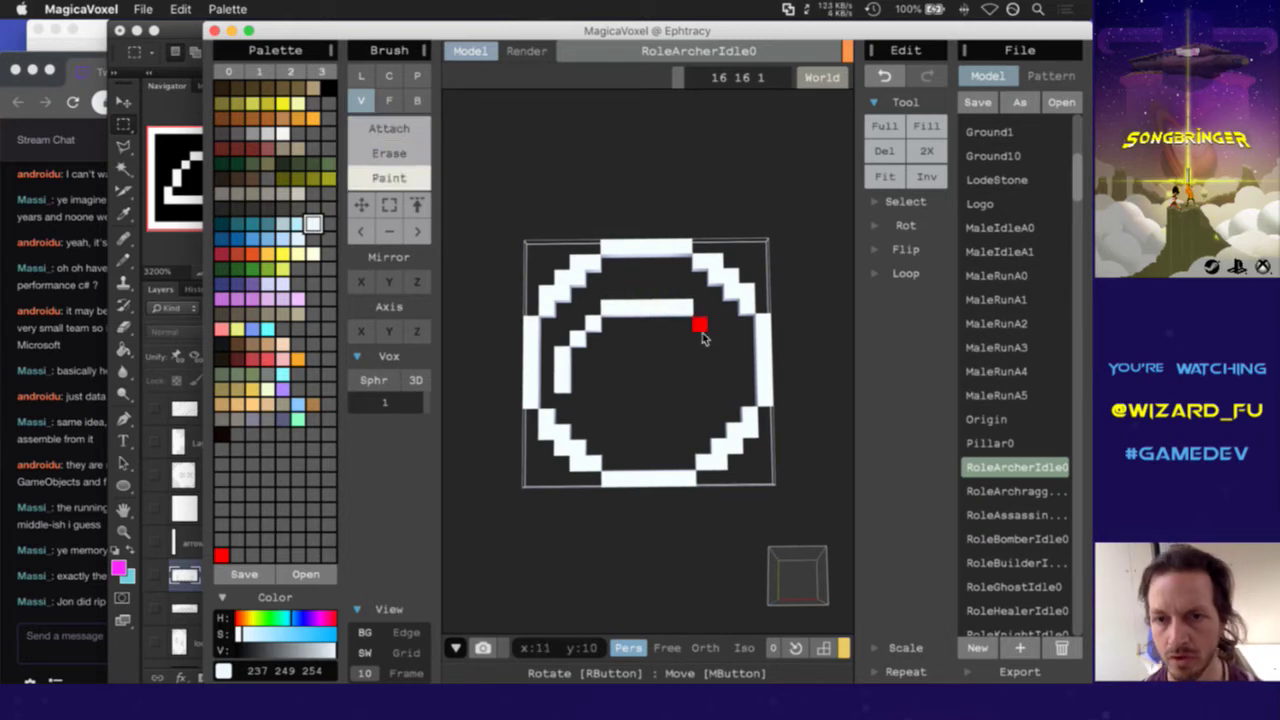
key("1")
mouse_move(701, 327)
left_mouse_down()
mouse_move(714, 352)
mouse_move(714, 340)
mouse_move(726, 348)
mouse_move(733, 392)
left_mouse_up()
mouse_move(593, 385)
left_mouse_down()
mouse_move(580, 383)
mouse_move(716, 382)
left_mouse_up()
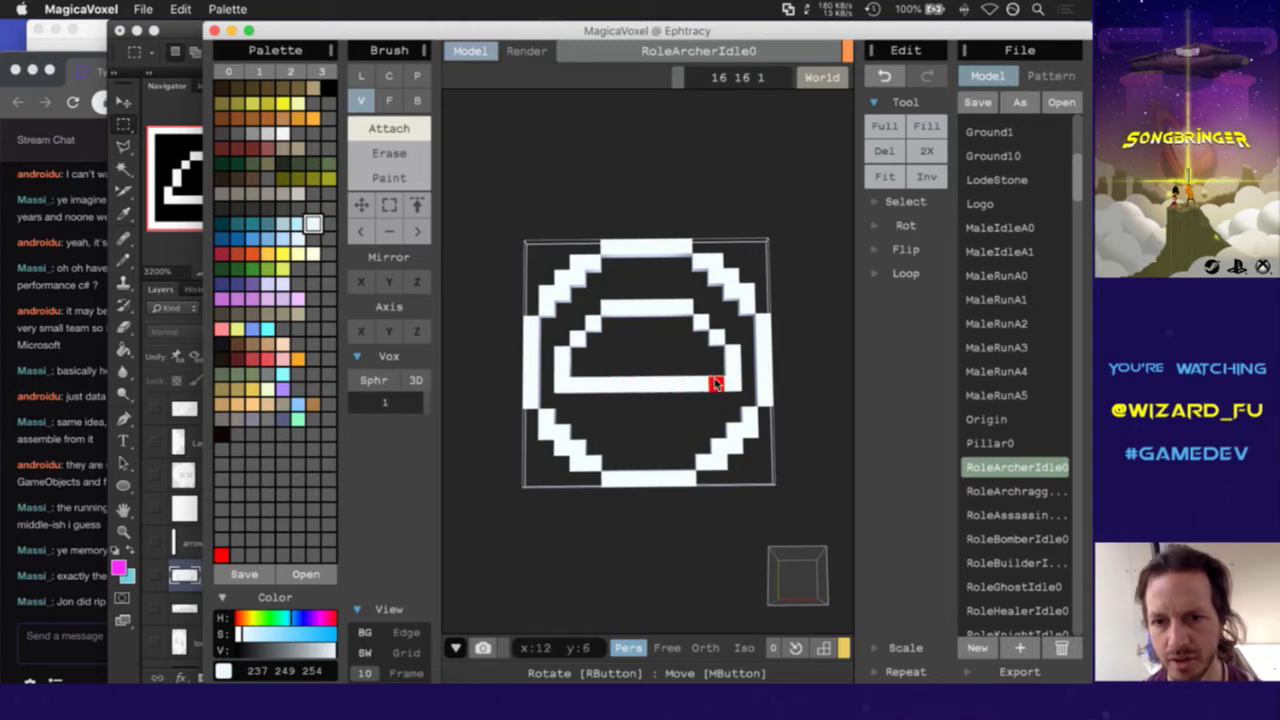
Draw a vertical arrow shaft 2 voxels wide and about 8 voxels high through the centre of the bow
left_click_drag(638, 295, 640, 380)
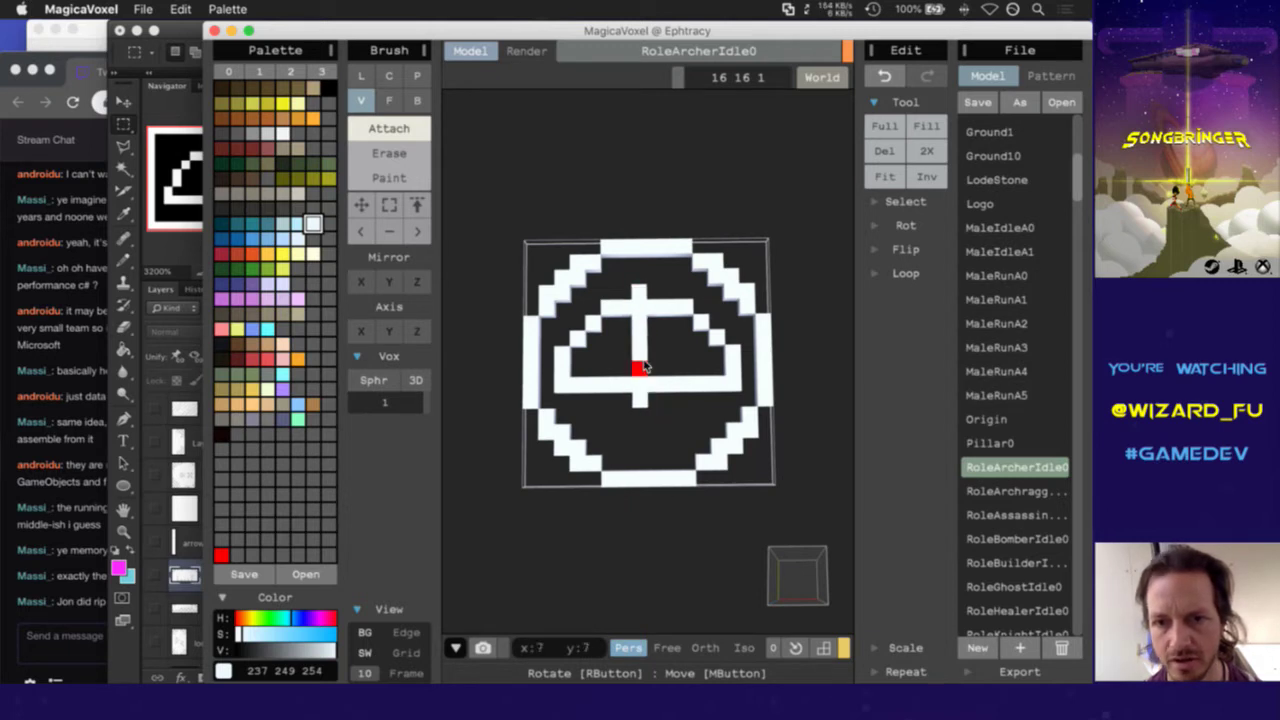
mouse_move(651, 297)
left_mouse_down()
mouse_move(643, 454)
mouse_move(640, 420)
left_mouse_up()
Try narrowing the arrow shaft to one voxel by erasing one column, and restore the two-voxel width
key("ctrl")
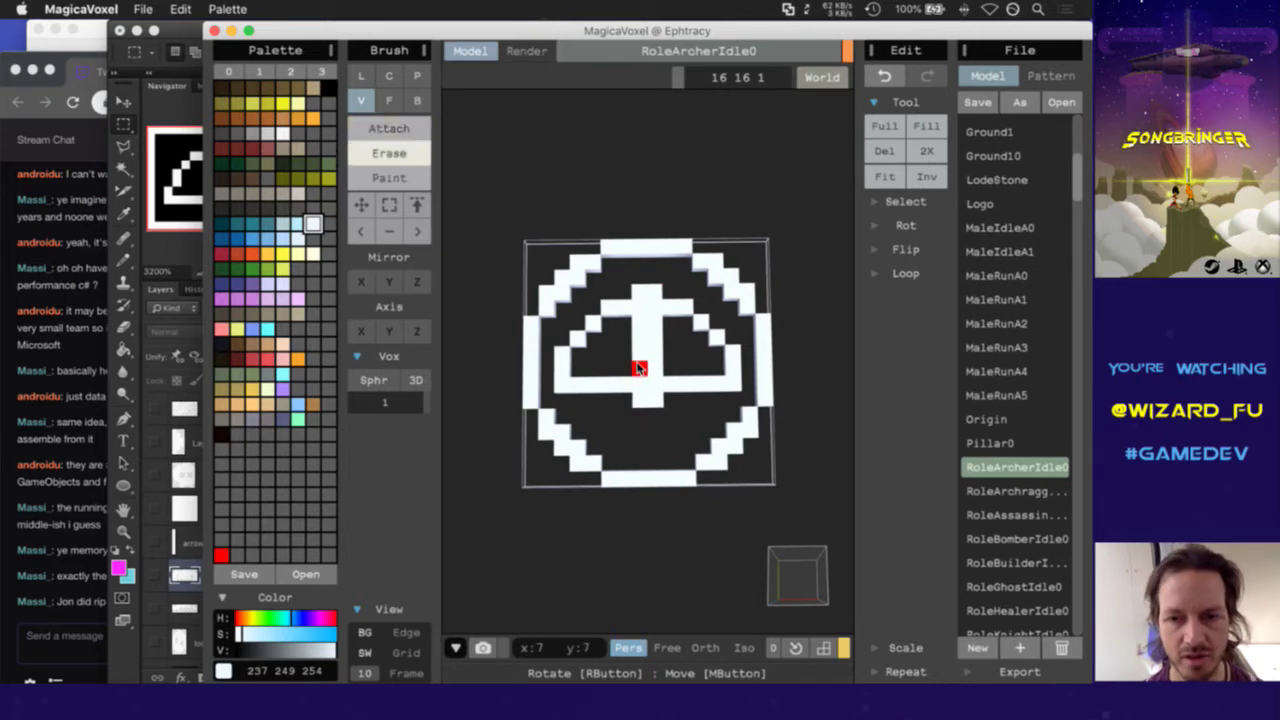
mouse_move(638, 368)
left_mouse_down()
mouse_move(651, 289)
mouse_move(650, 422)
left_mouse_up()
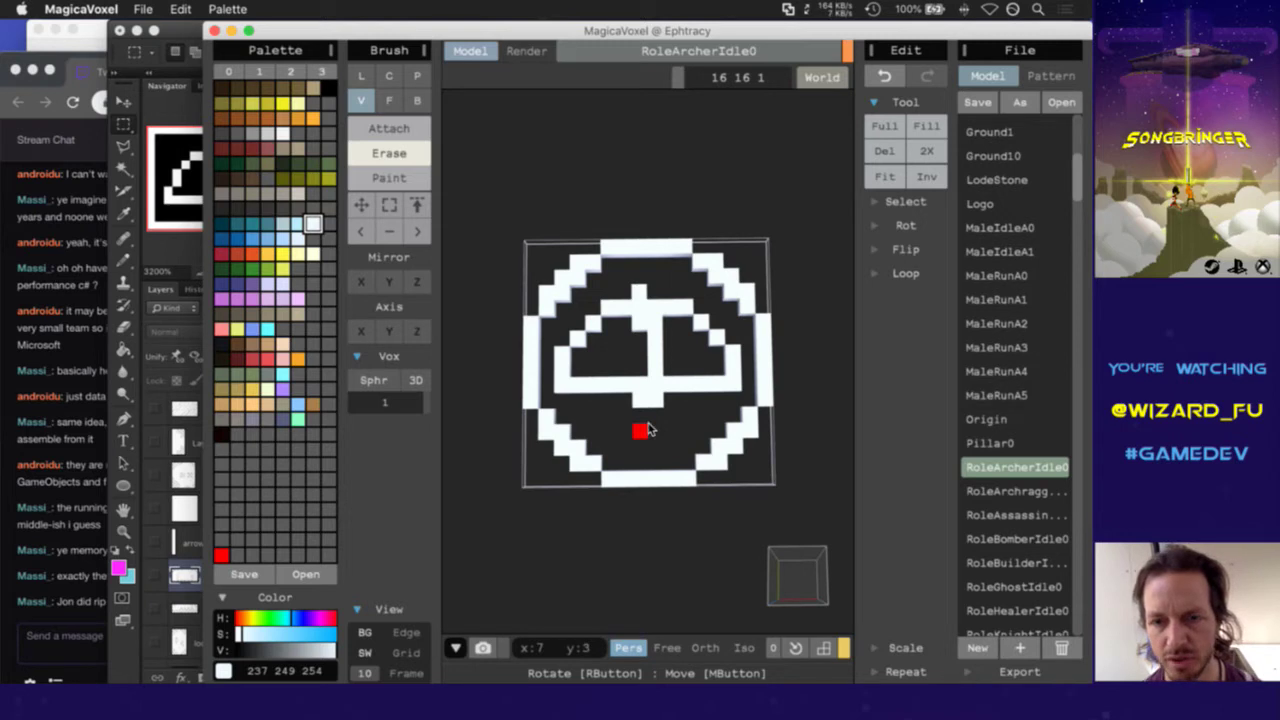
left_click(640, 290)
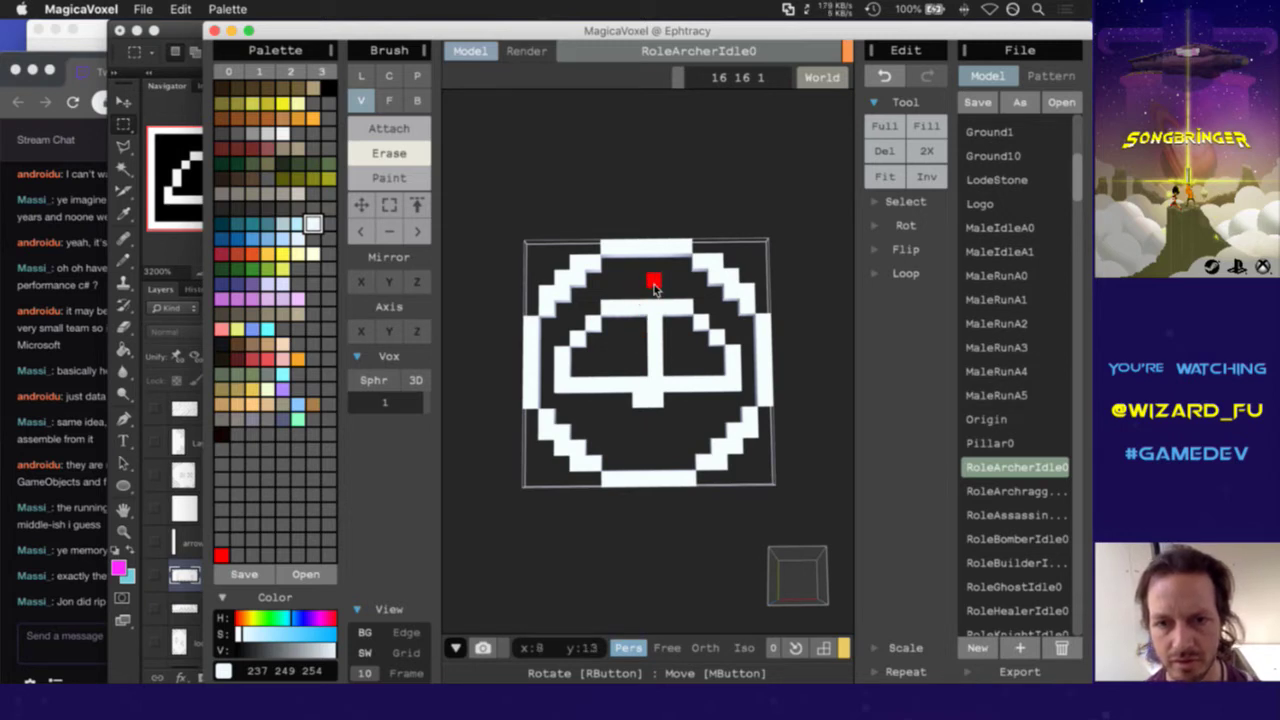
left_click(653, 289)
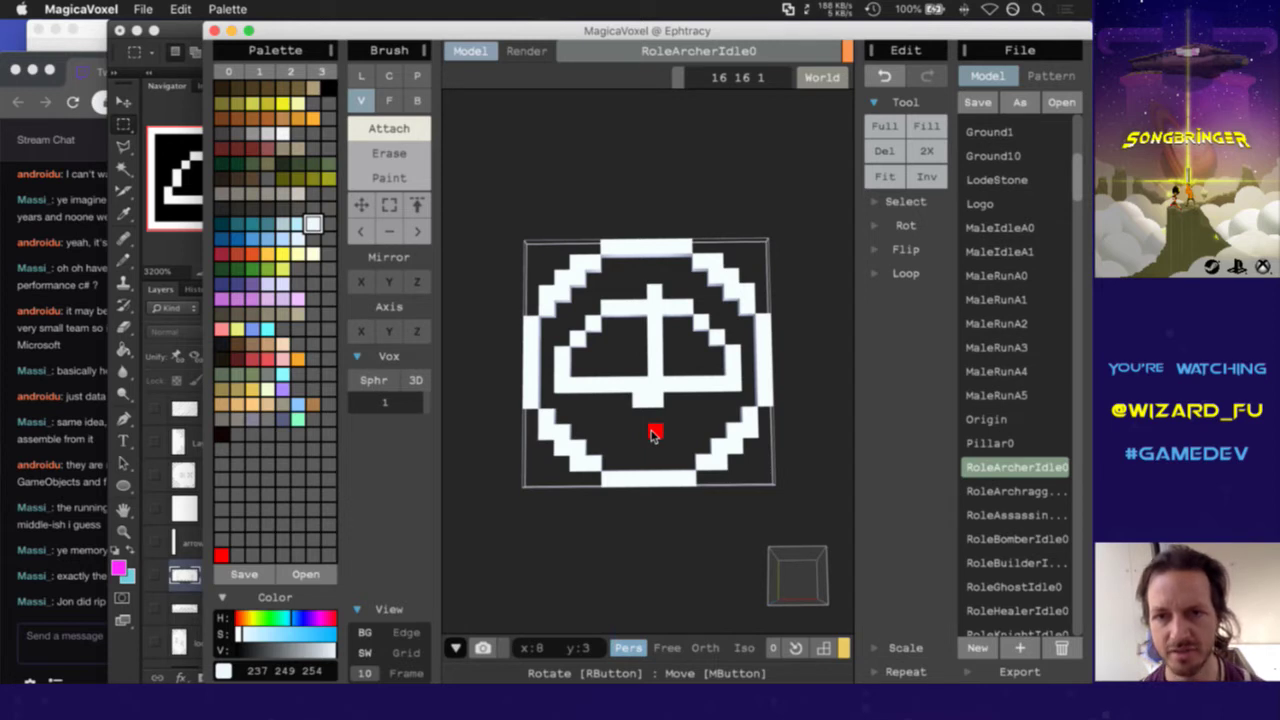
key("ctrl")
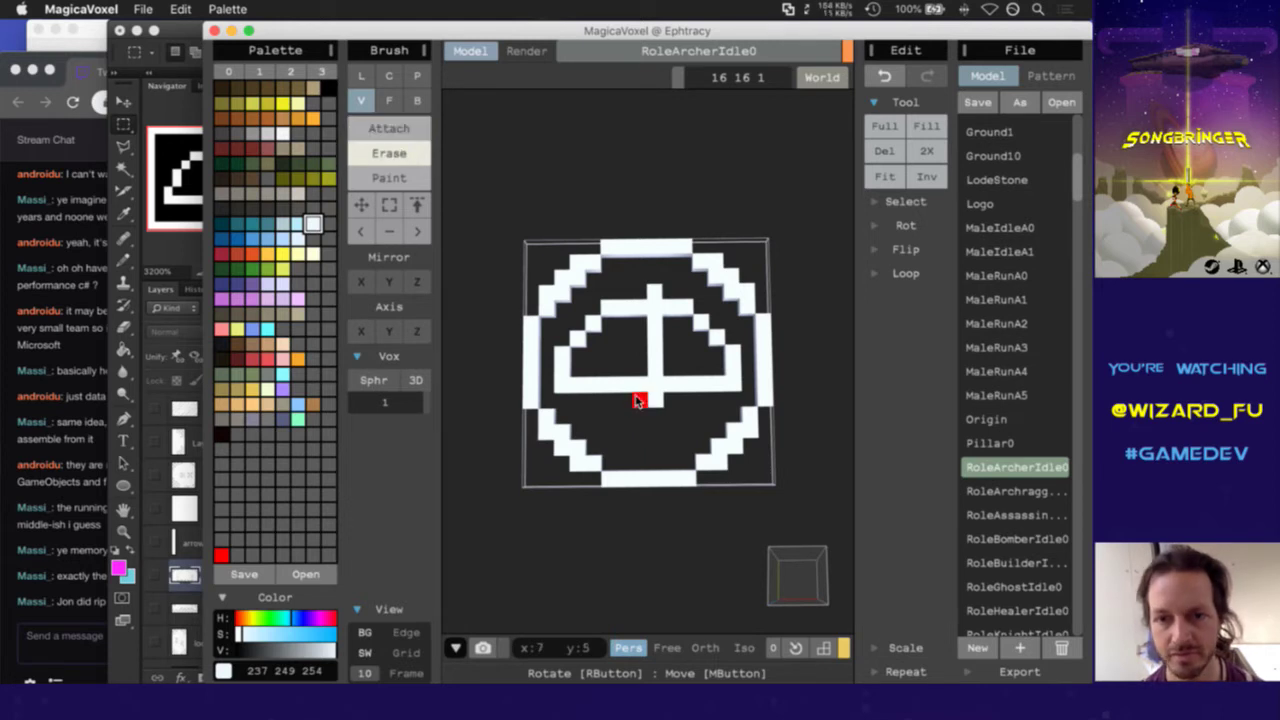
key("alt")
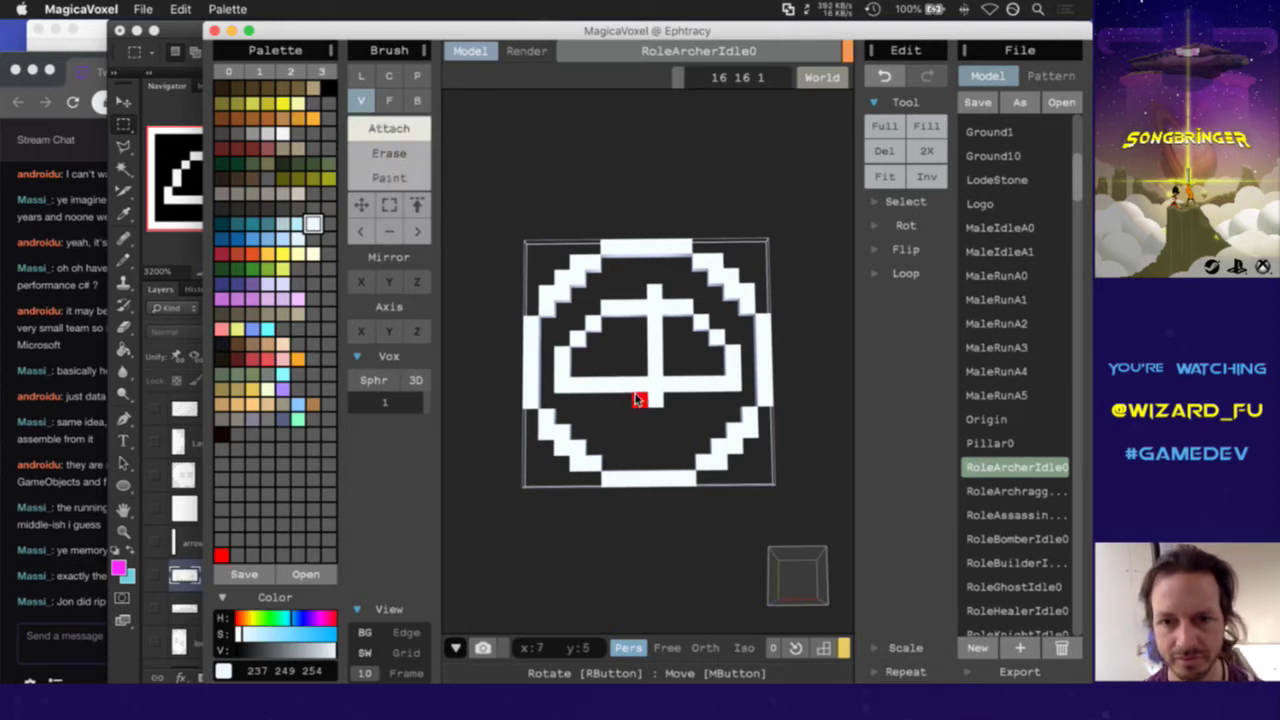
left_click(640, 292)
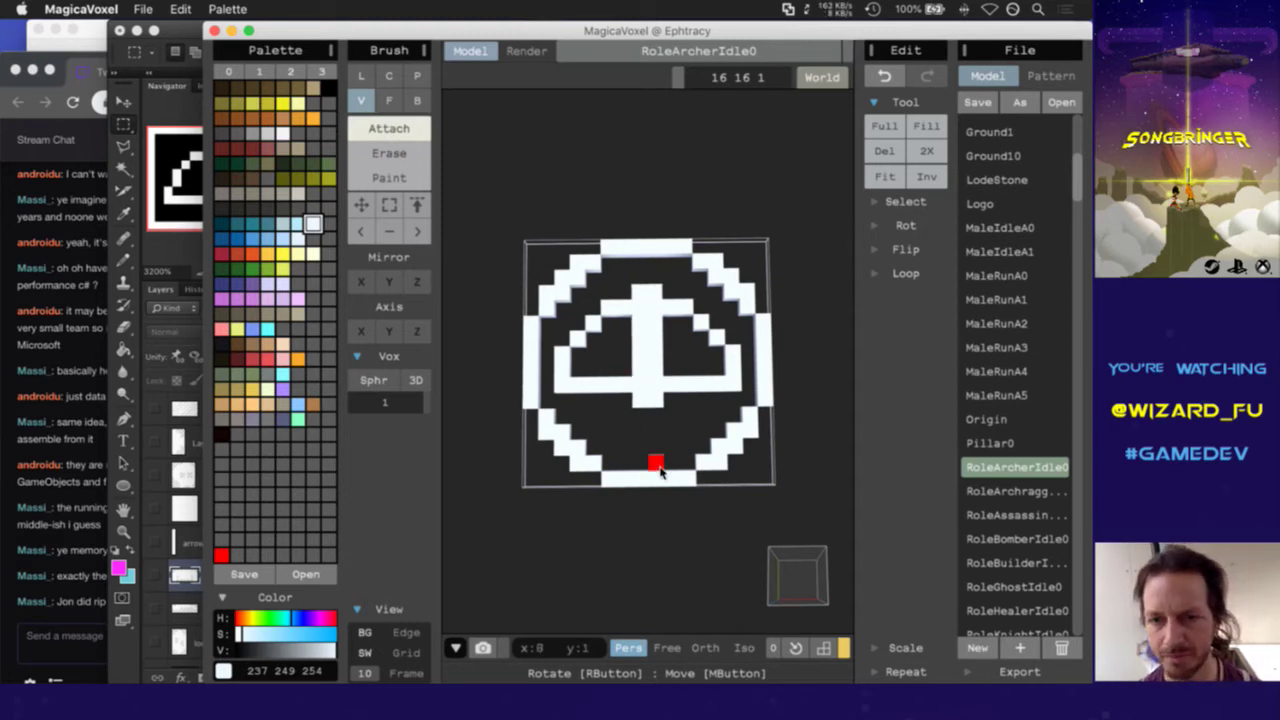
left_click(1030, 518)
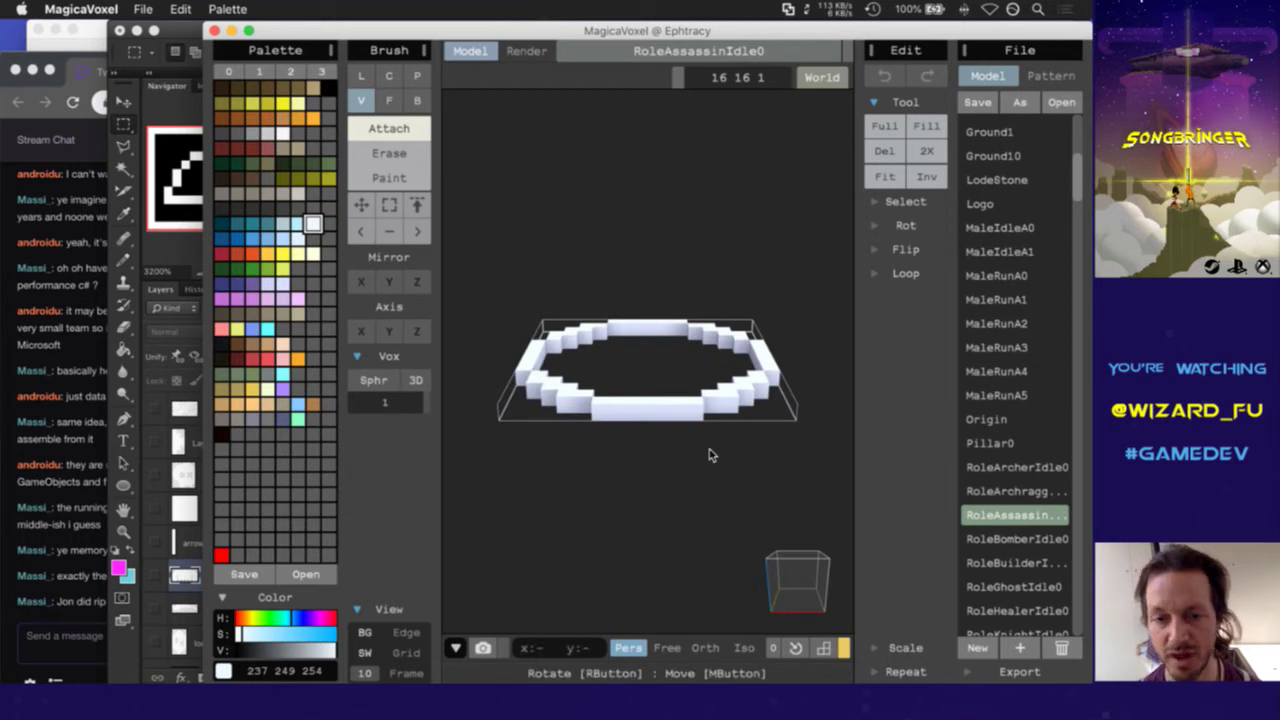
right_click_drag(622, 376, 627, 502)
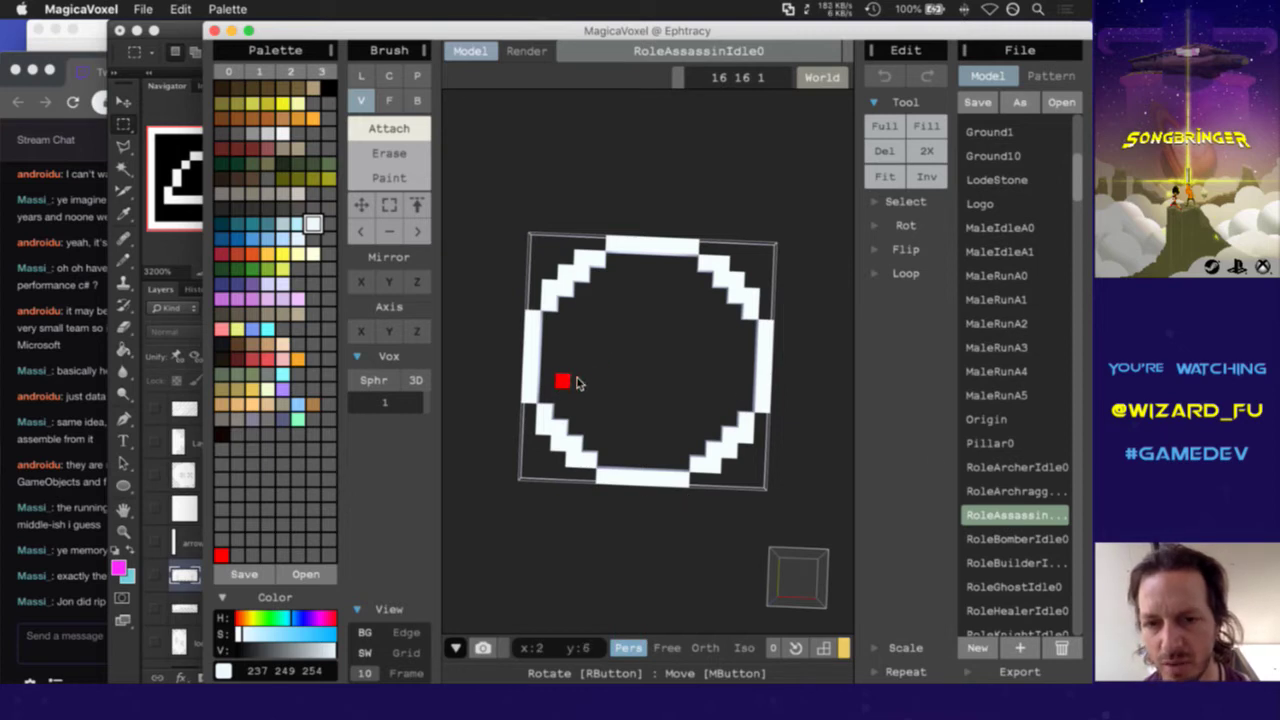
left_click(1004, 467)
left_click(1006, 492)
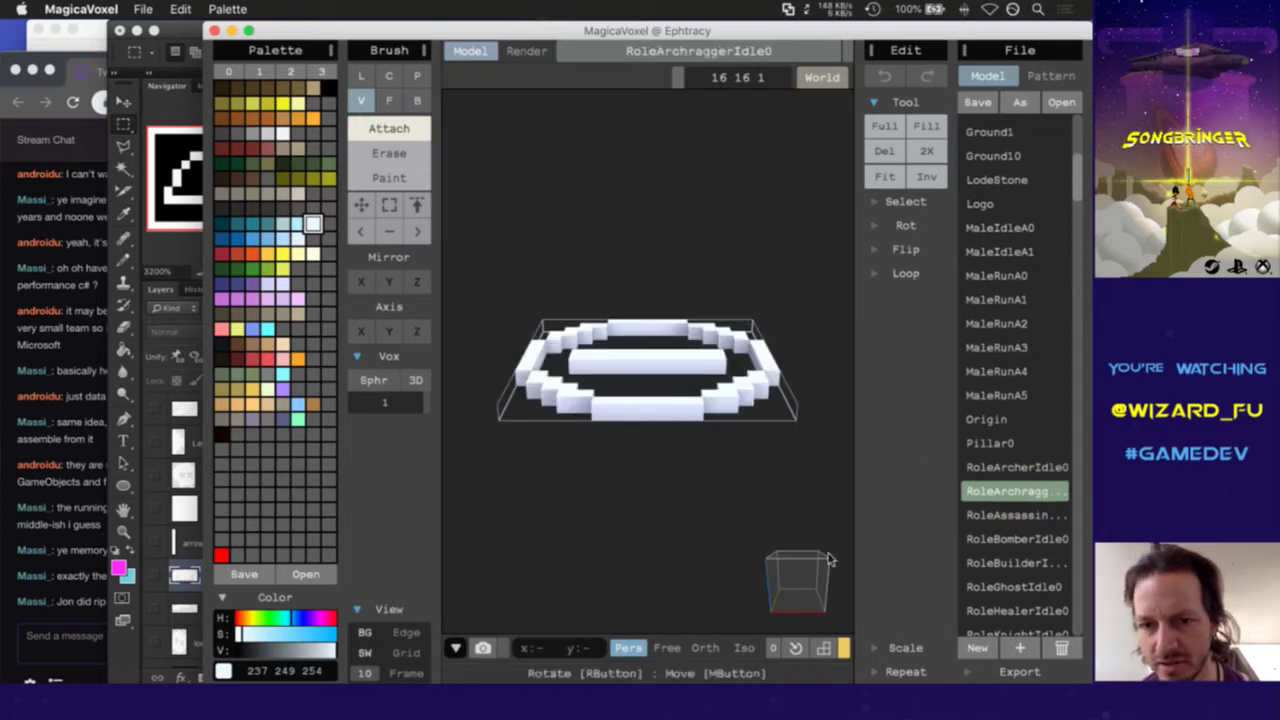
Reopen RoleArcherIdle0 in top-down view and erase the stray voxel just inside the ring's lower edge
left_click(1010, 470)
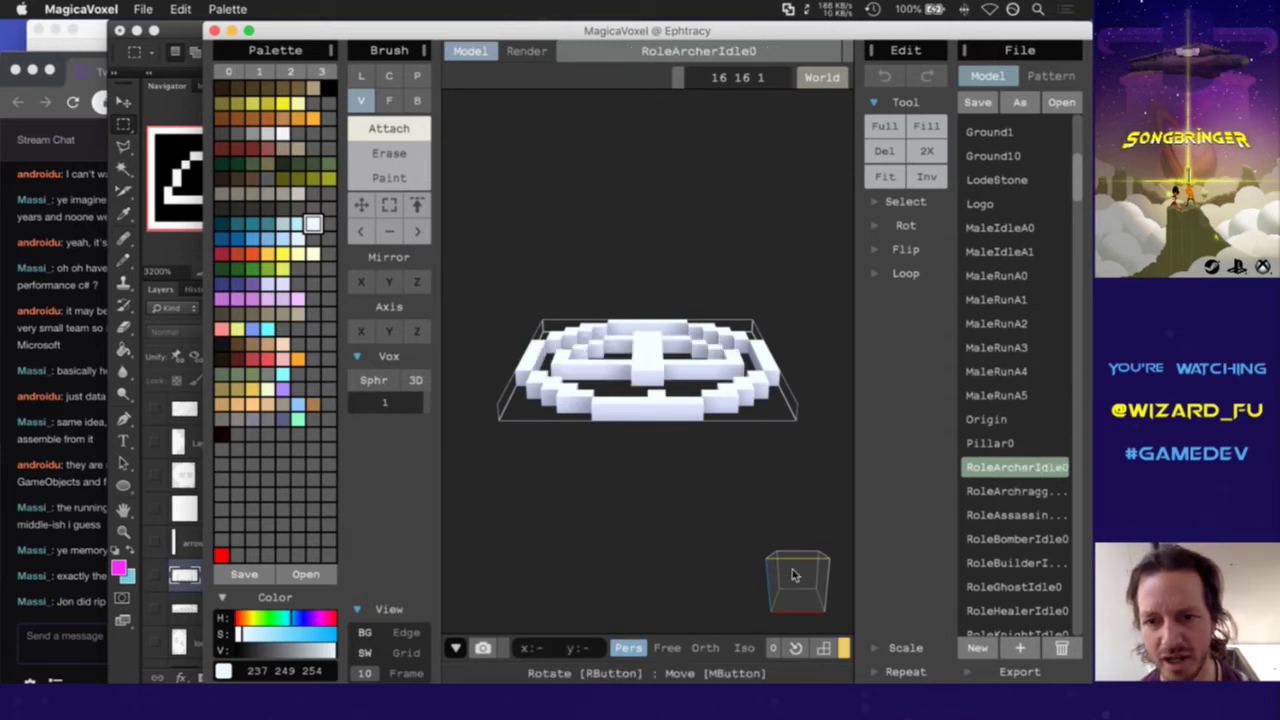
right_click_drag(657, 411, 640, 500)
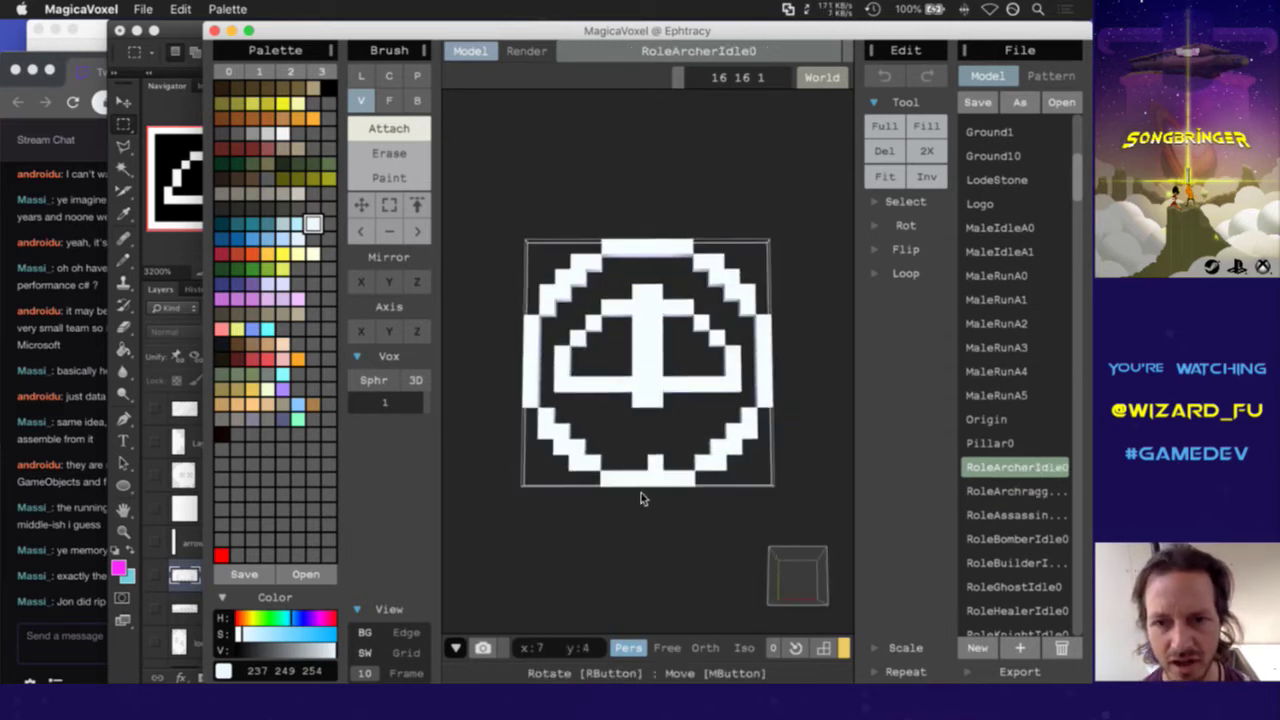
left_click(651, 461, "ctrl")
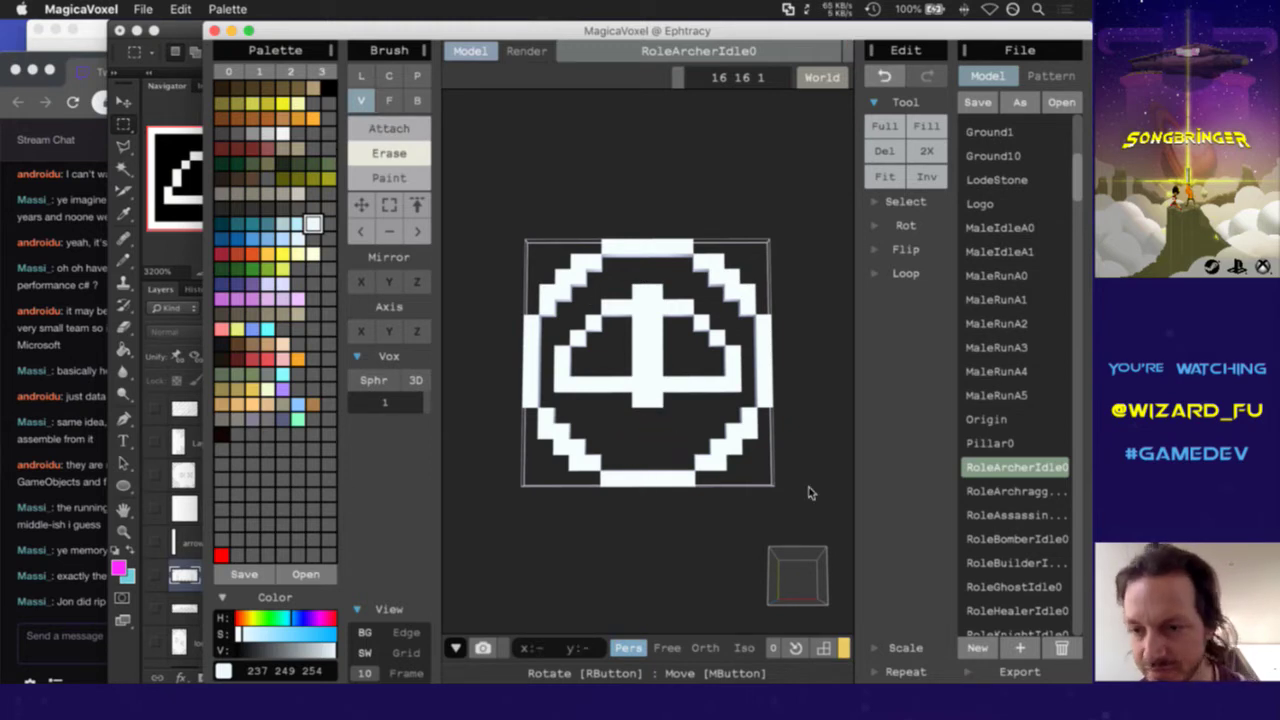
Open the RoleAssassinIdle0 model and turn it to a top-down view
left_click(1012, 491)
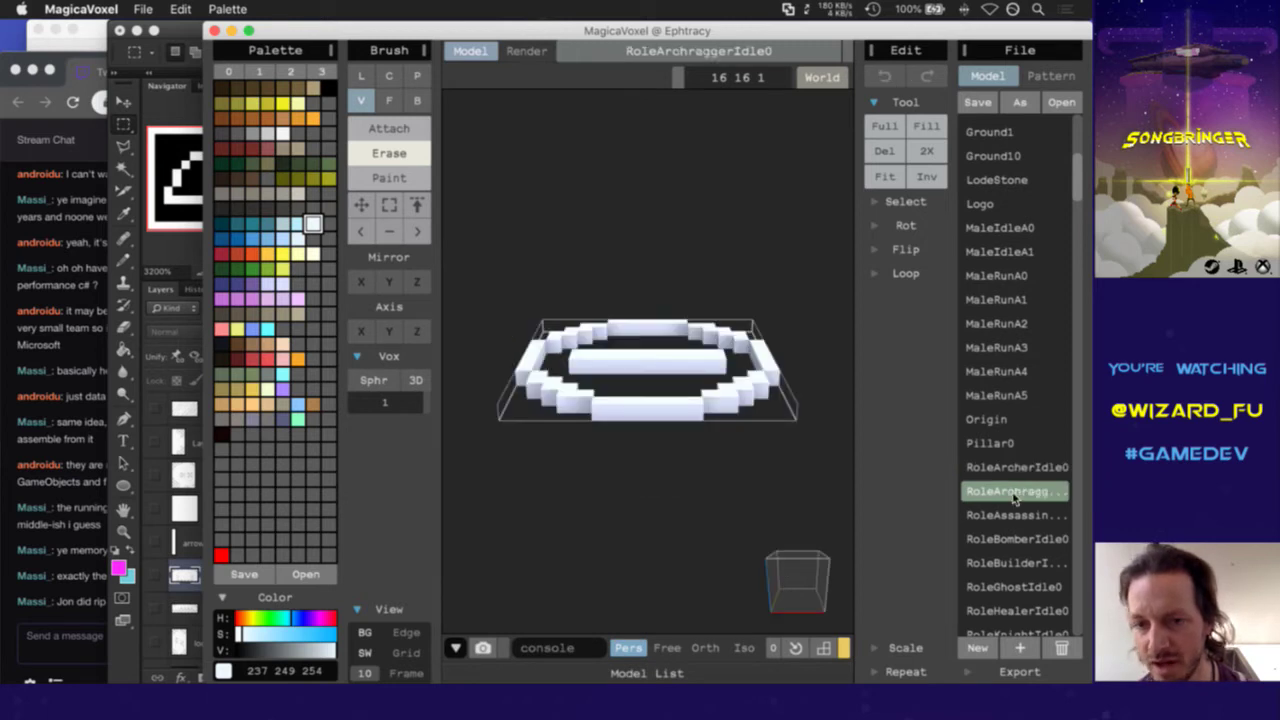
left_click(1015, 514)
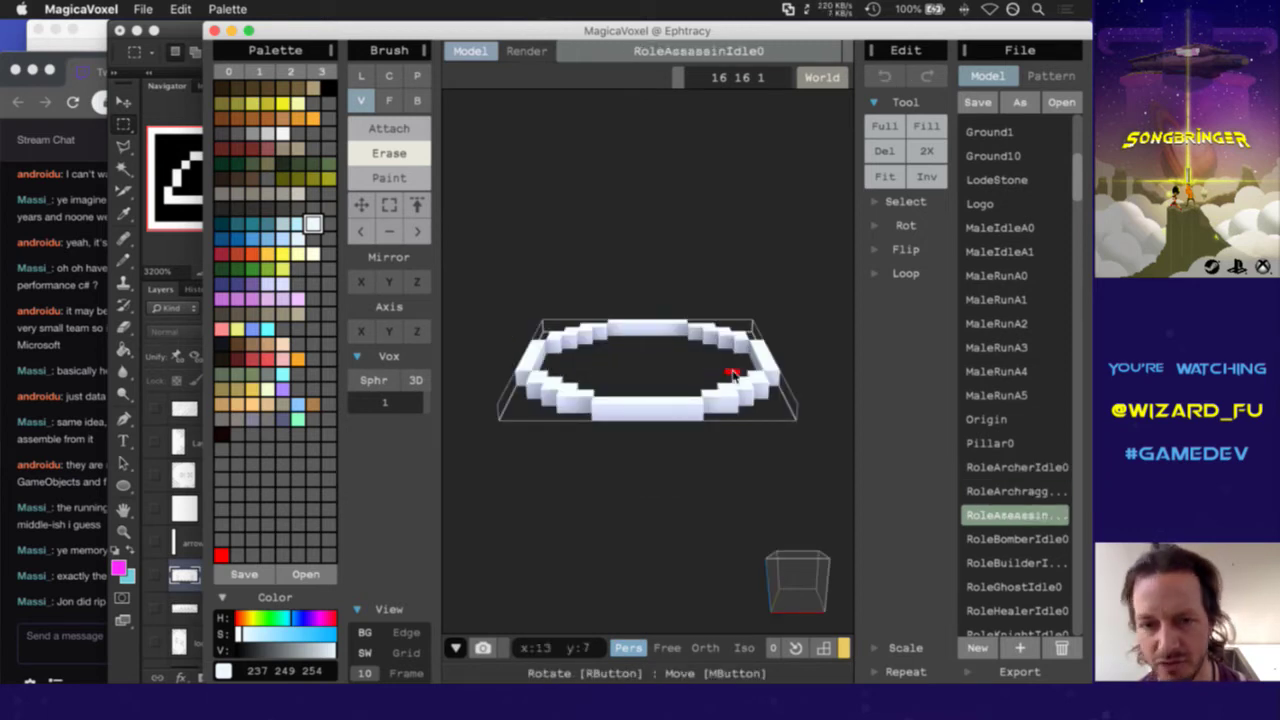
right_click_drag(645, 372, 600, 450)
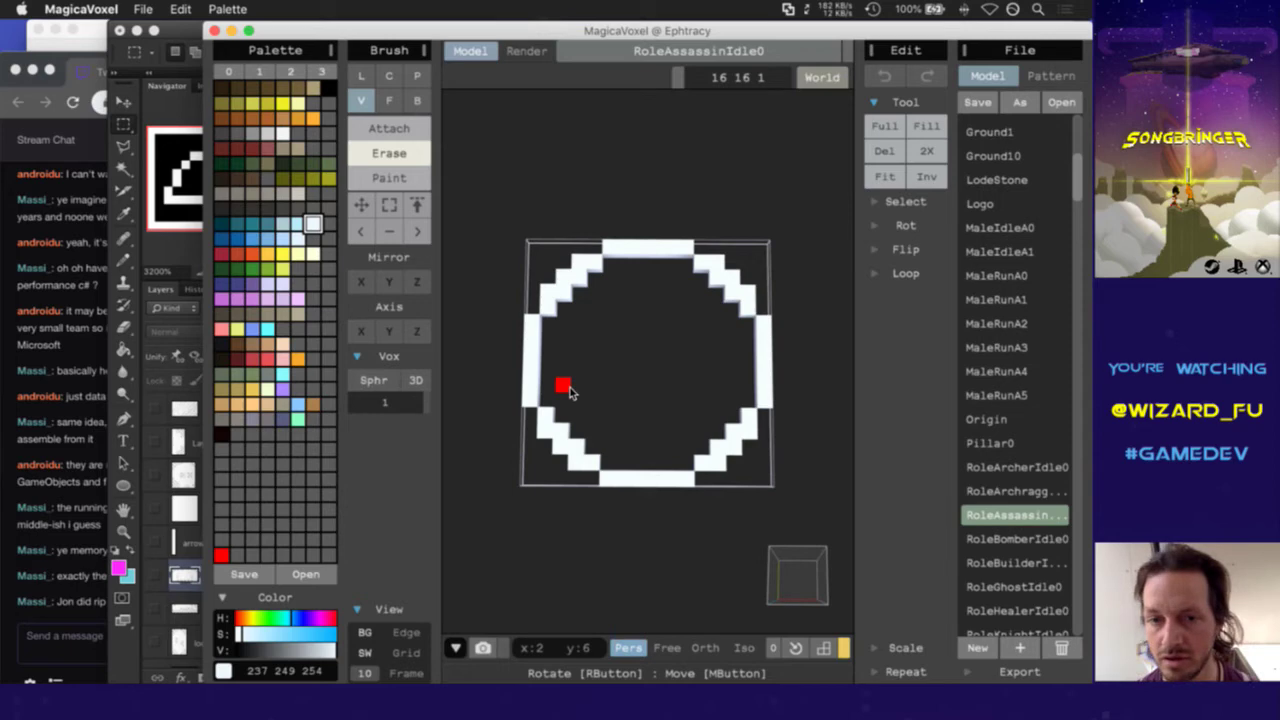
Switch to Photoshop, examine the two-dagger icon in frame 16 of Placeholders.psd as reference, and return to MagicaVoxel
key("Tab")
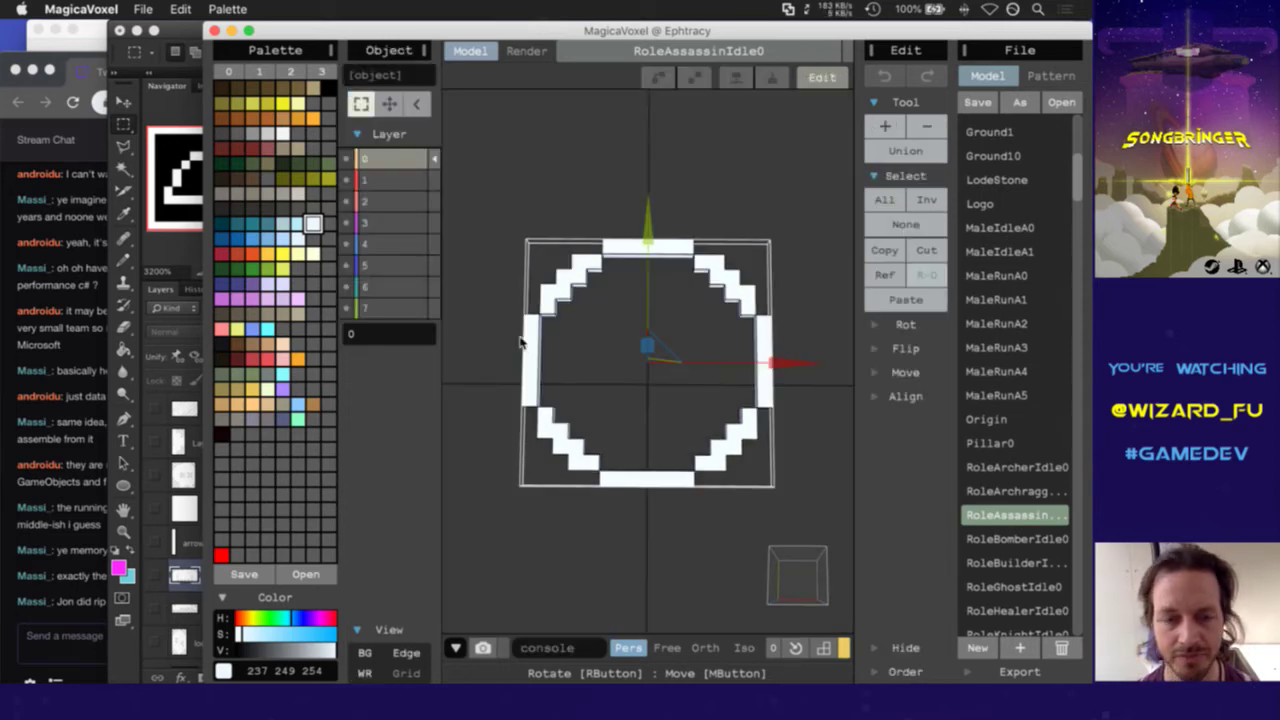
key("super+Tab")
key("super+shift+Tab")
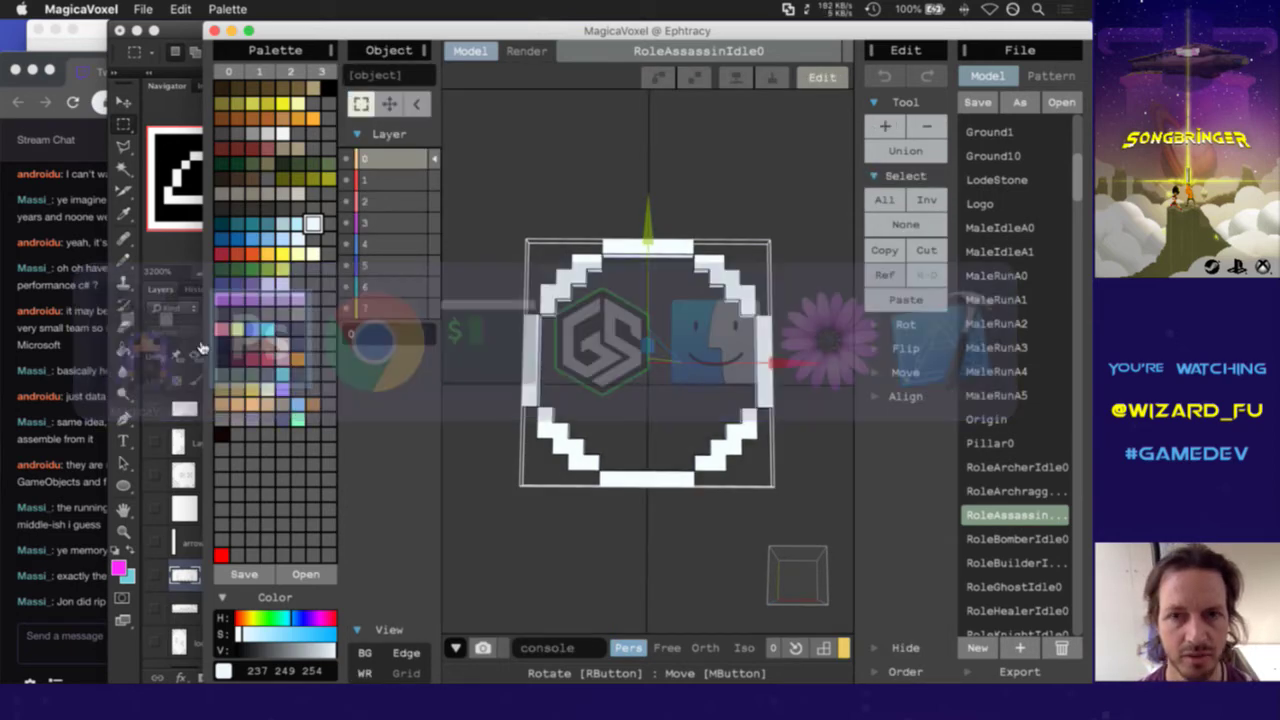
key("super+Tab")
key("super+Tab")
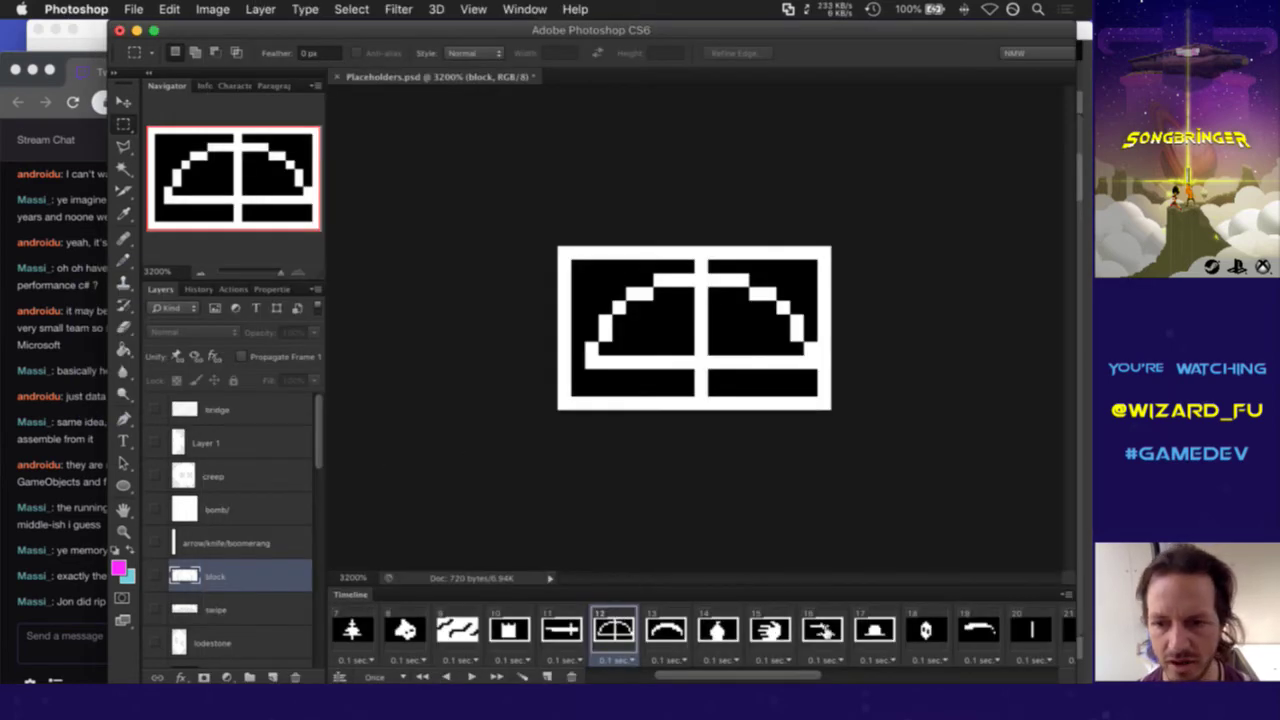
left_click(821, 645)
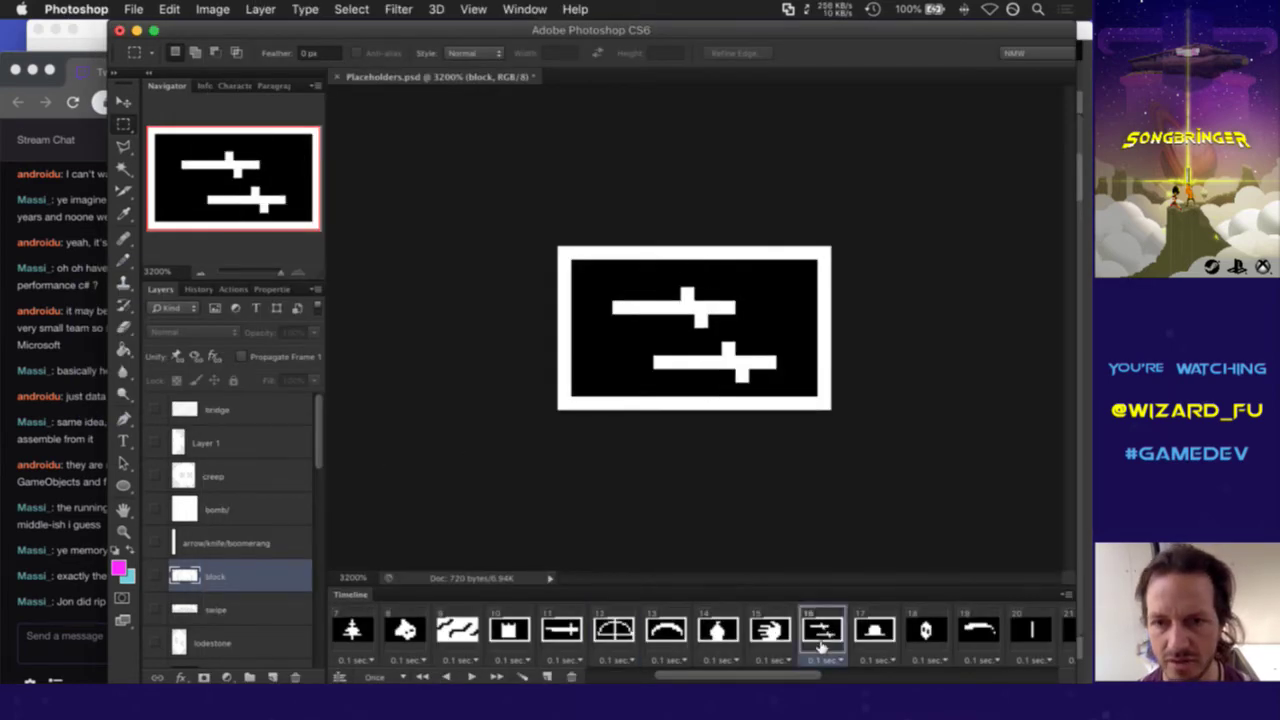
key("super+Tab")
key("super+Tab")
key("super+shift+Tab")
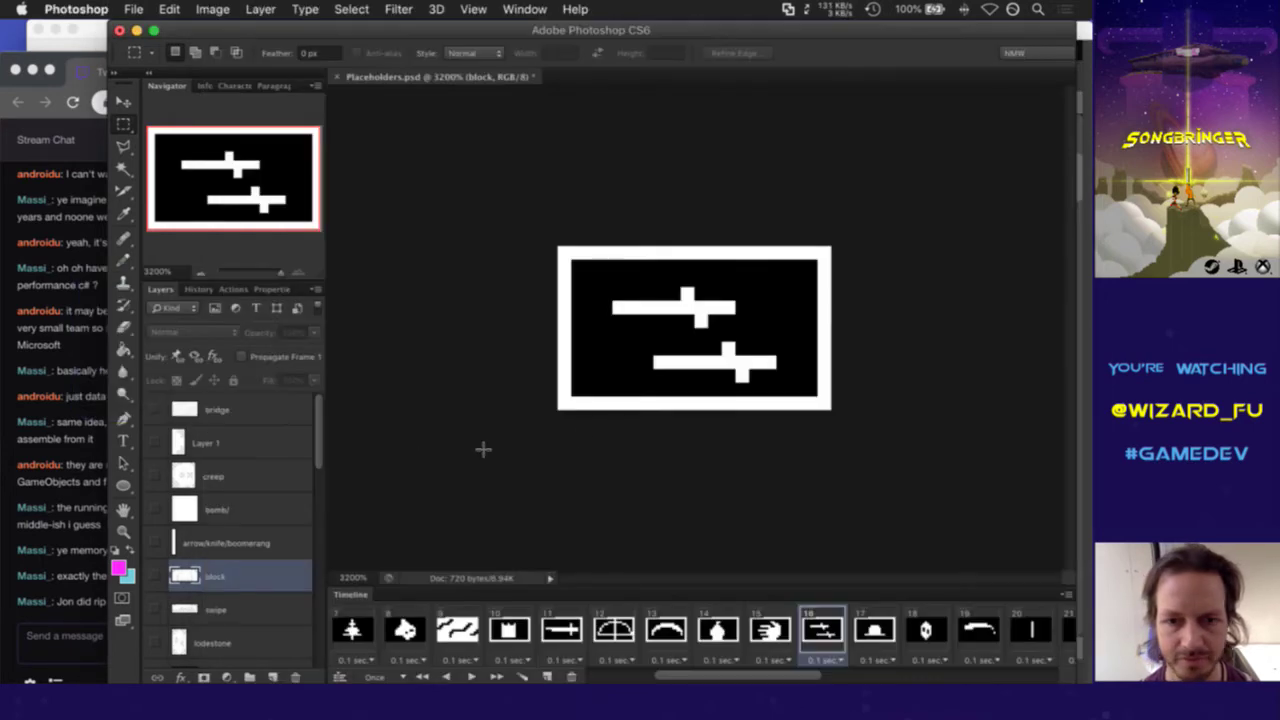
key("super+Tab")
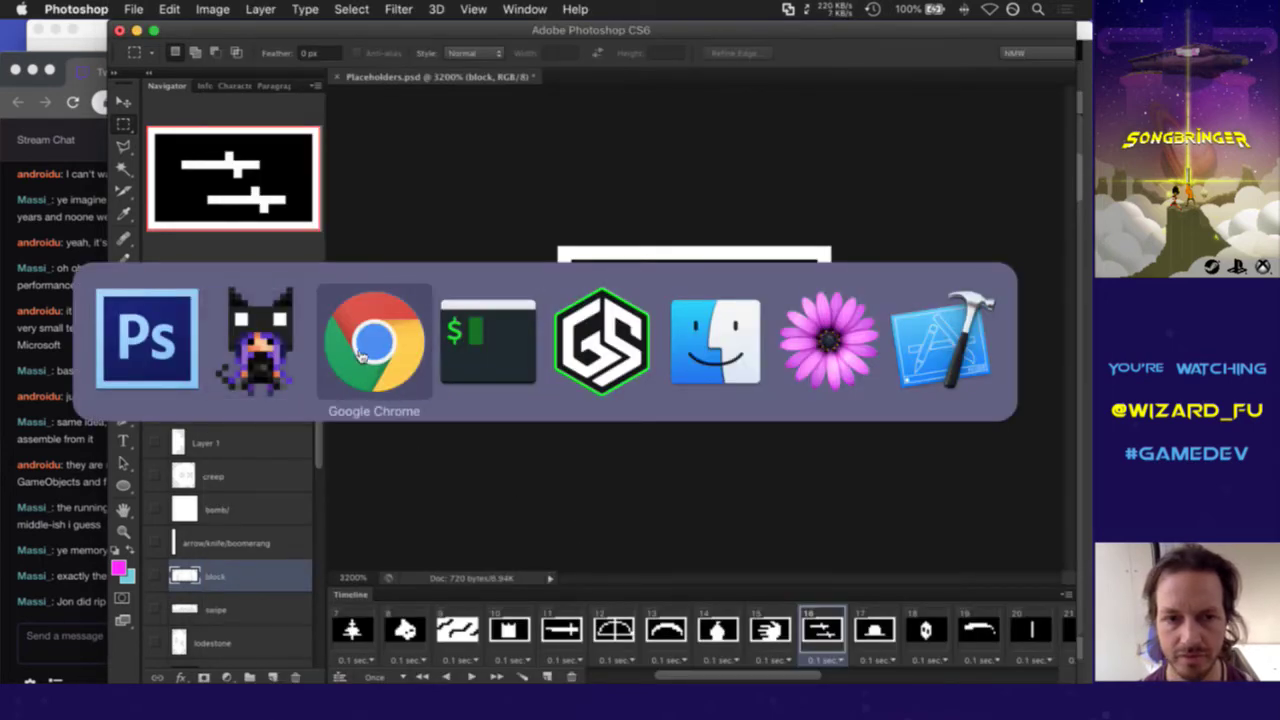
left_click(283, 358)
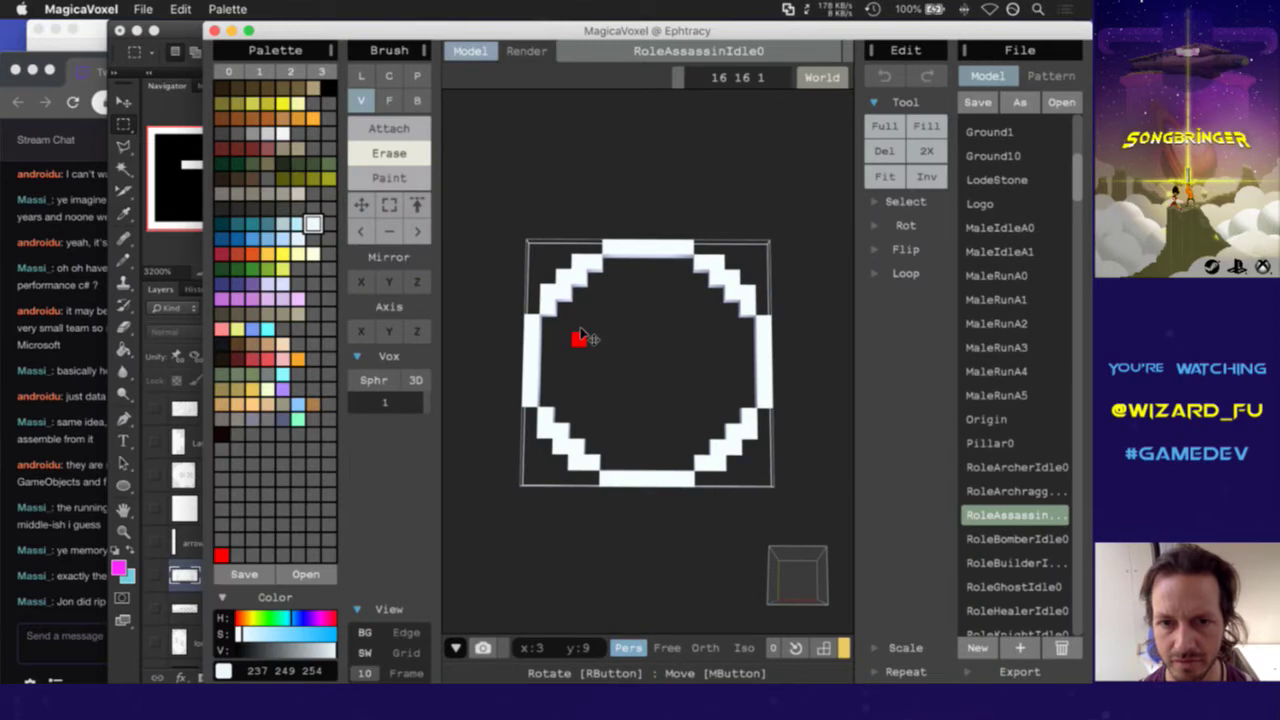
Attach voxels for the upper dagger, a horizontal bar 9 voxels wide with offset one-voxel guards above and below
key("a")
left_click_drag(563, 337, 688, 332)
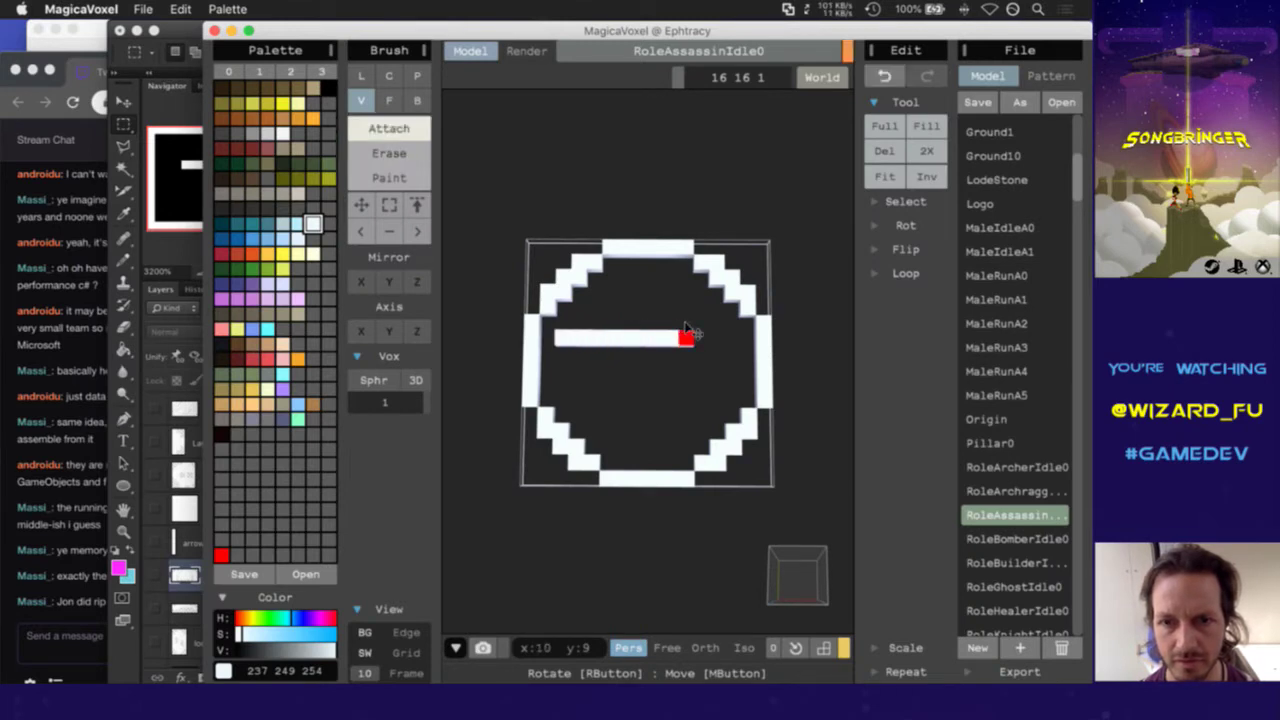
left_click(641, 322)
left_click(655, 350)
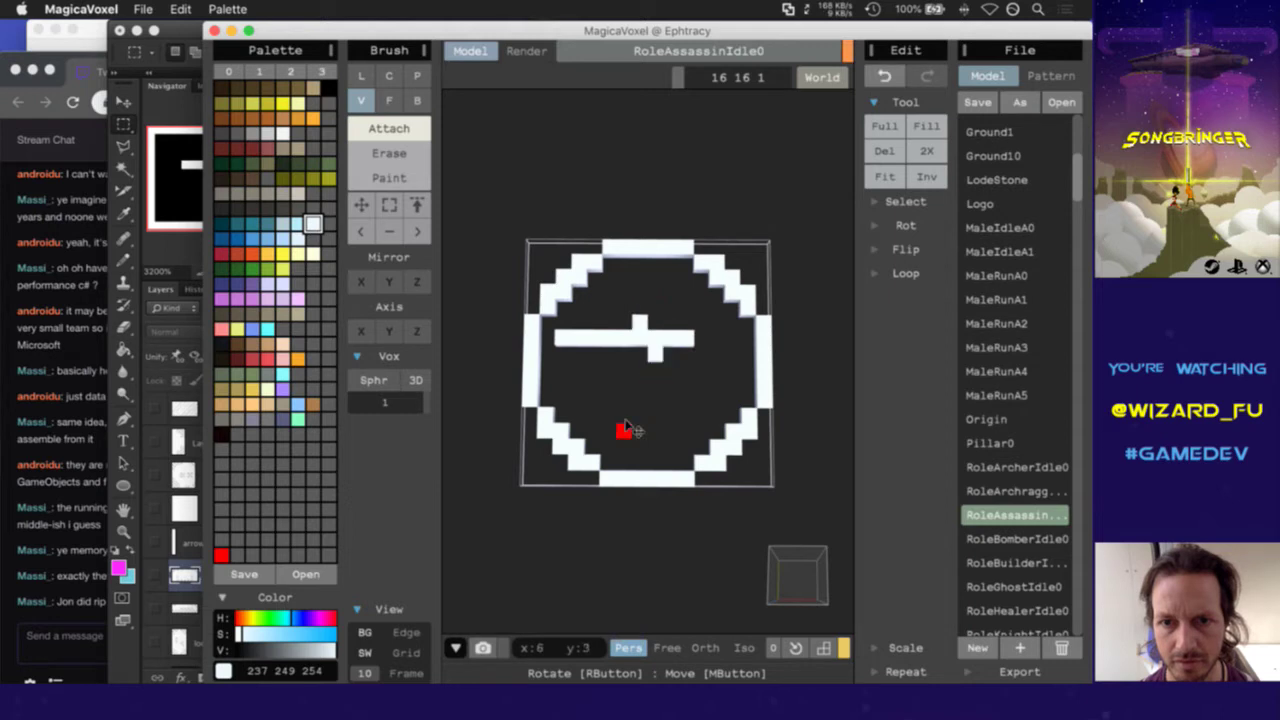
Draw the lower dagger, a 9-voxel-wide bar shifted toward the ring's right side with offset one-voxel guards above and below
left_click_drag(605, 400, 718, 398)
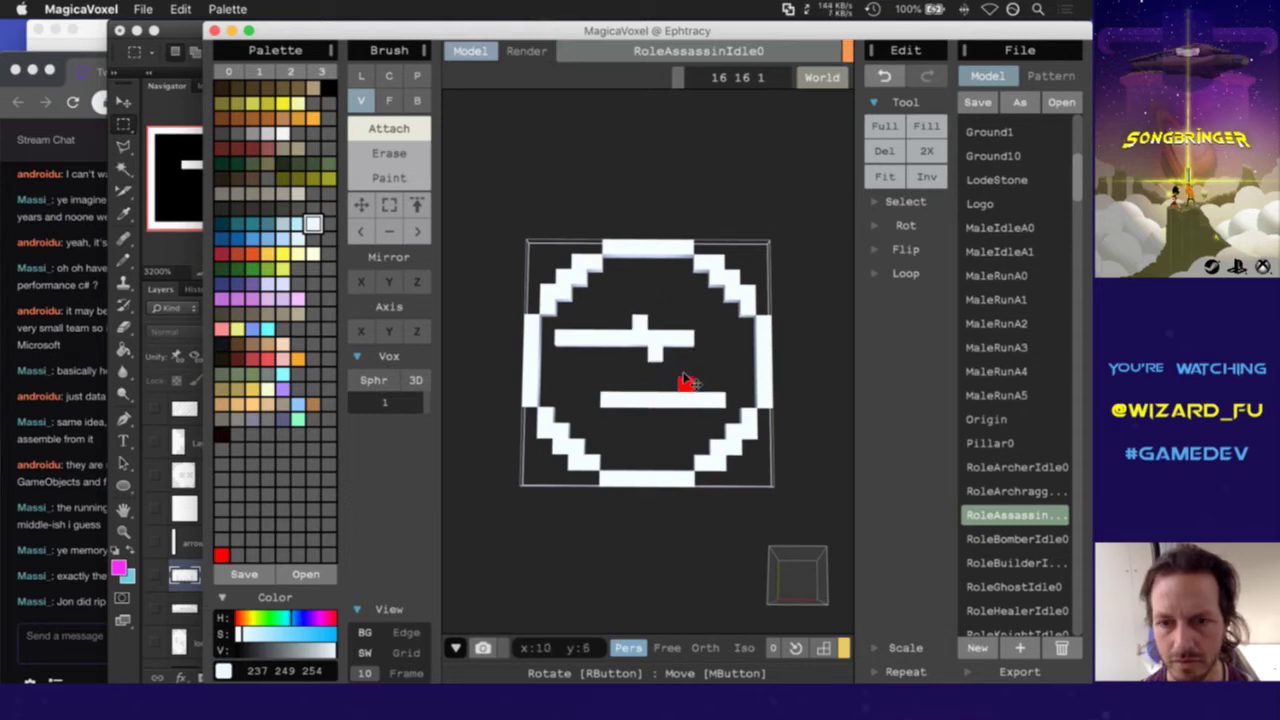
left_click(686, 381)
left_click(702, 414)
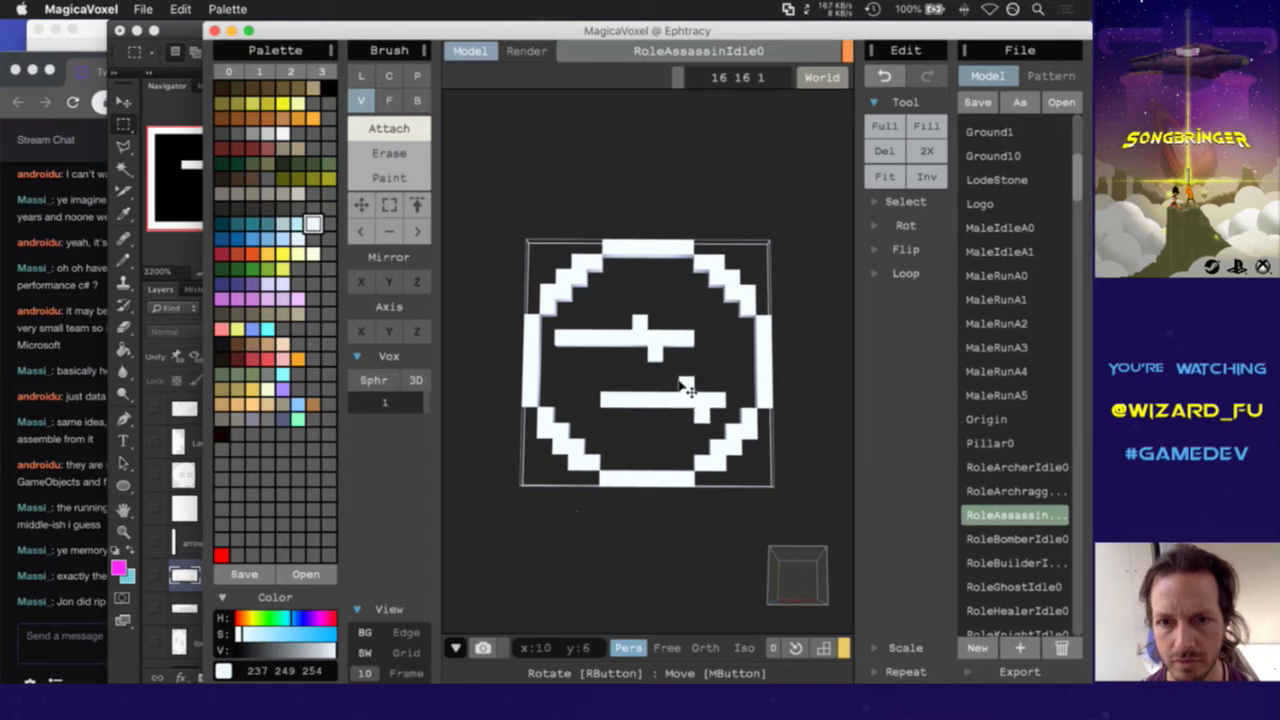
left_click(730, 400)
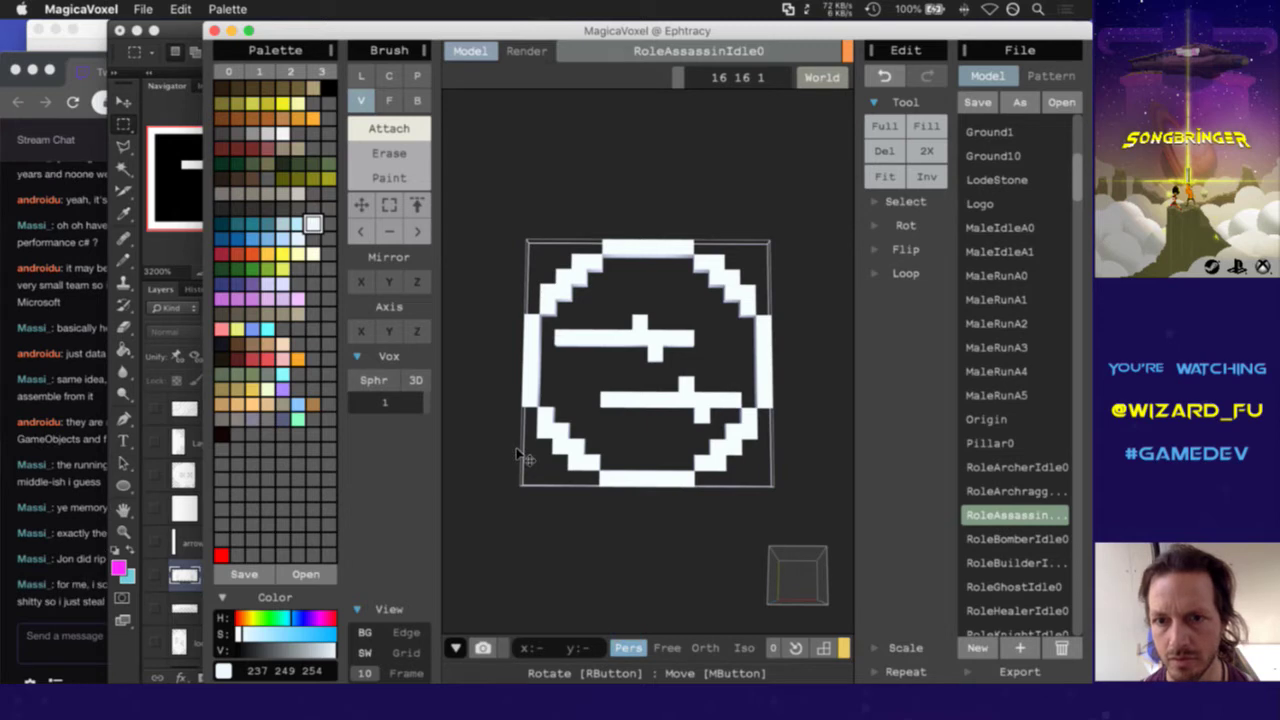
Read the latest stream chat messages in the Twitch window in Chrome and return to MagicaVoxel
left_click(75, 604)
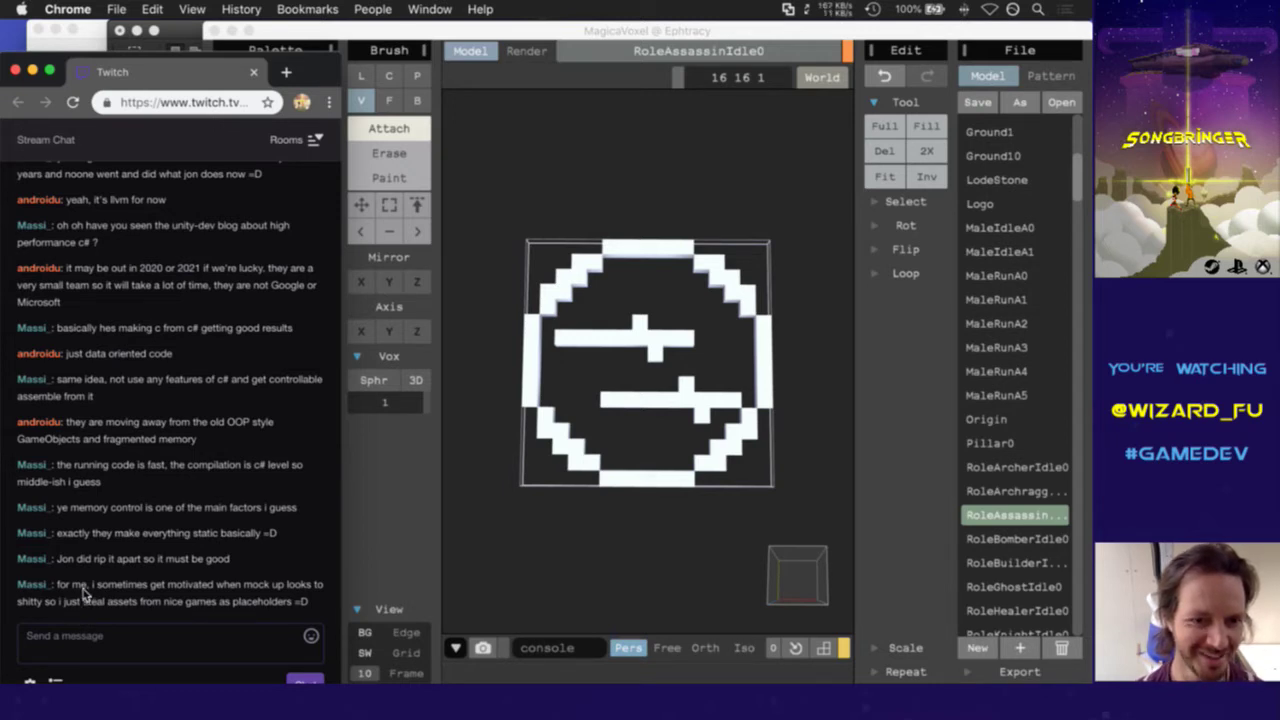
left_click_drag(90, 585, 100, 597)
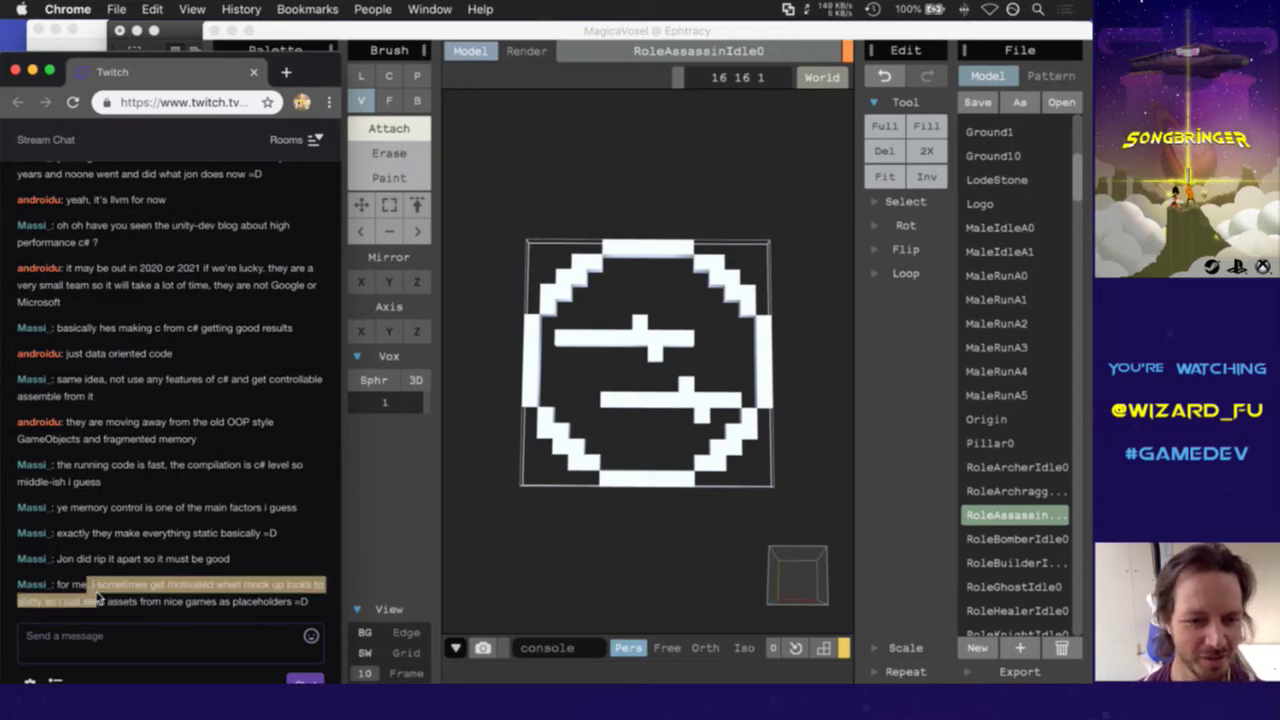
left_click(102, 614)
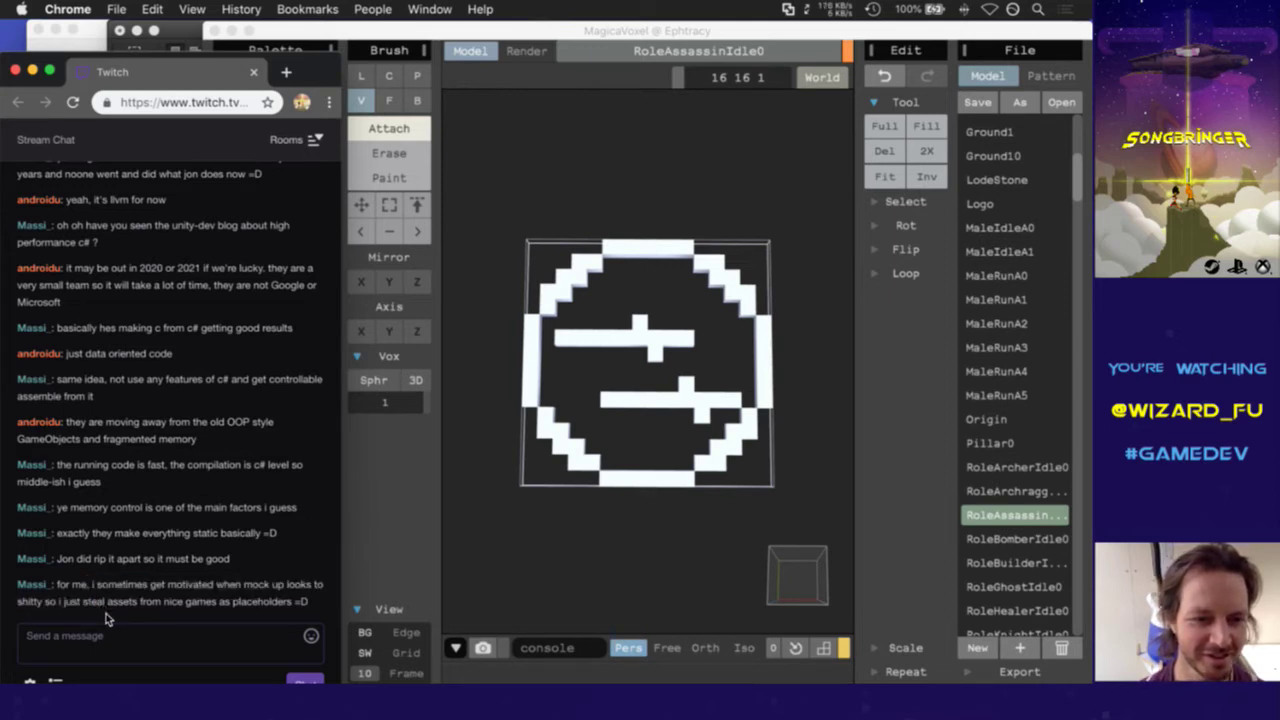
left_click(609, 31)
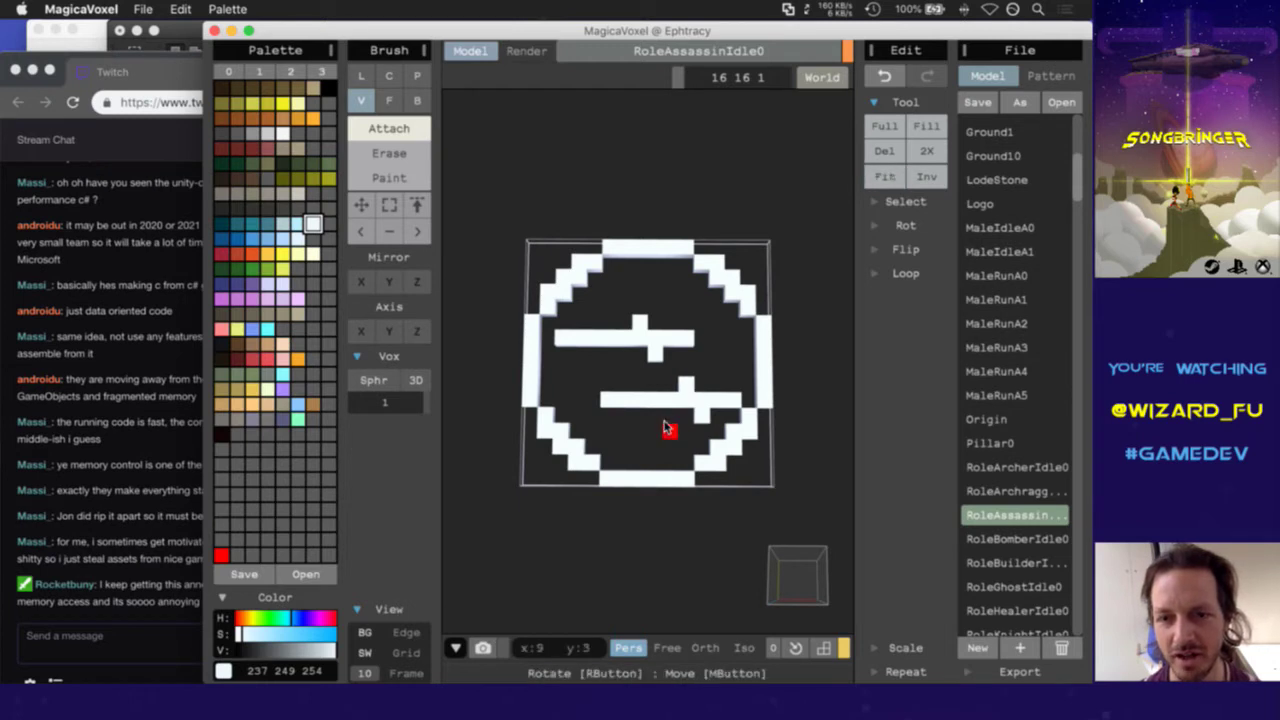
Select the lower dagger with a rectangular marquee and move it one voxel toward the ring's left side
key("m")
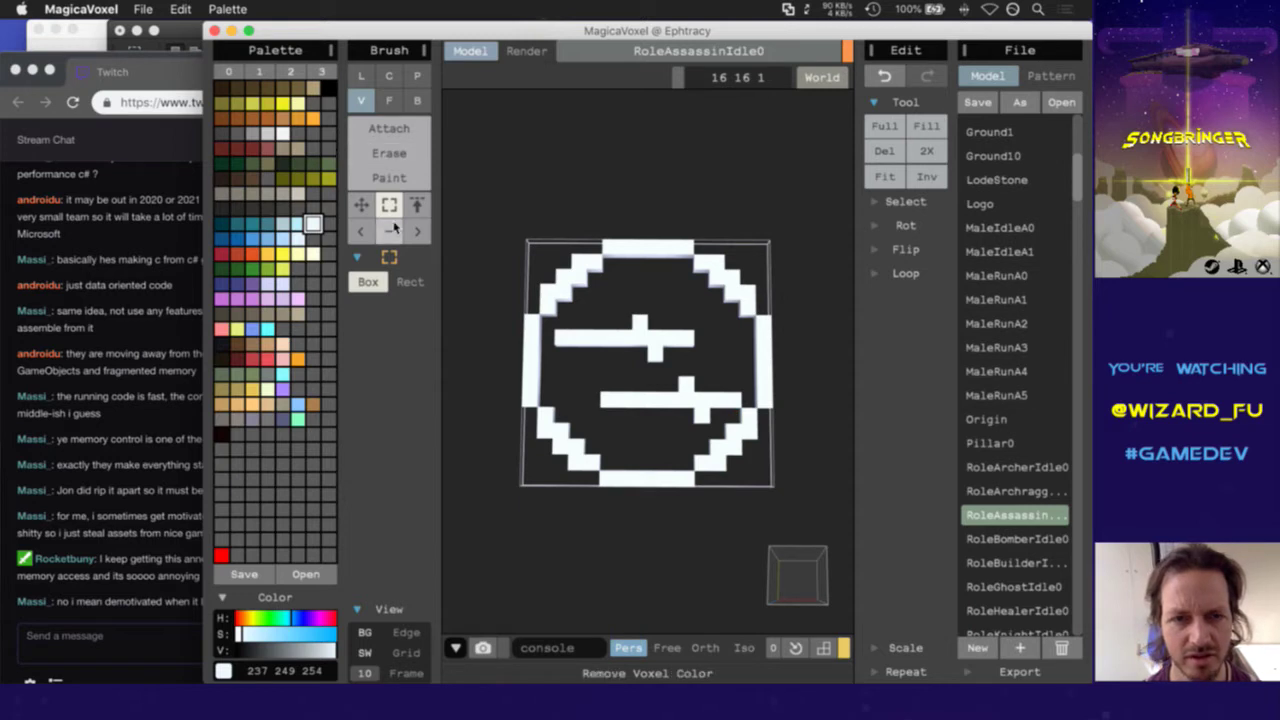
left_click(410, 282)
left_click_drag(612, 377, 726, 422)
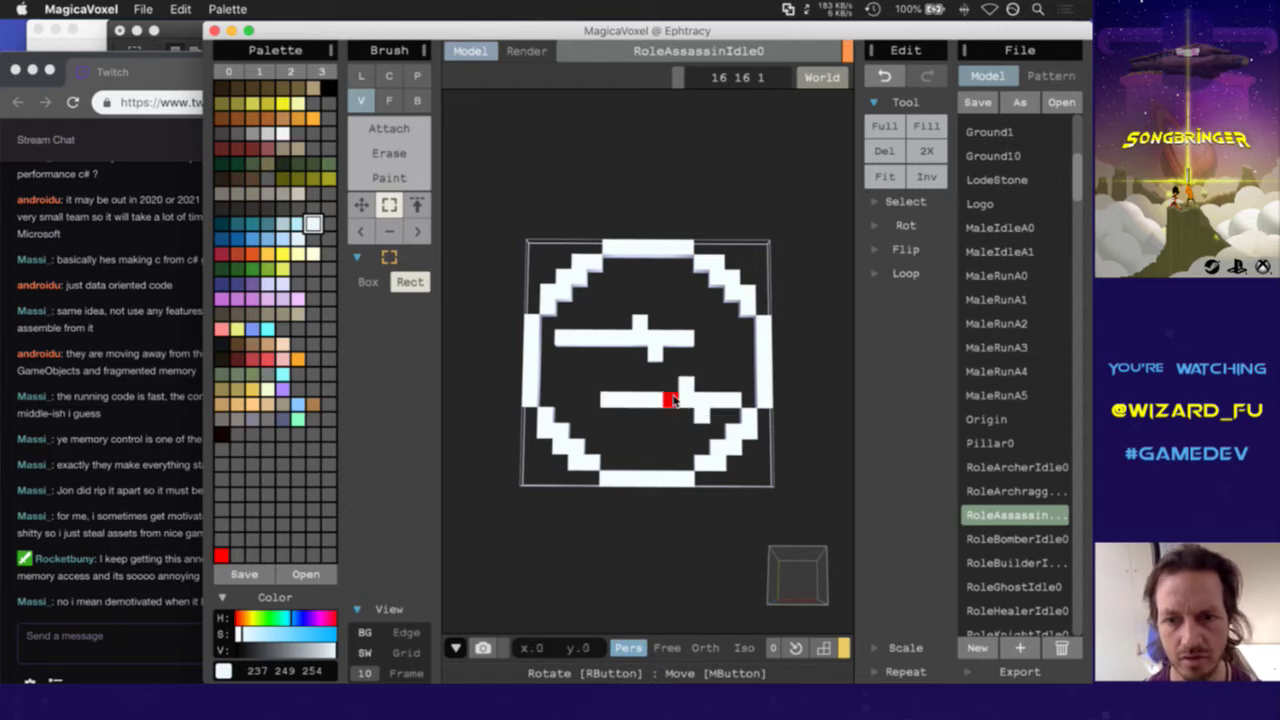
left_click_drag(666, 397, 651, 397)
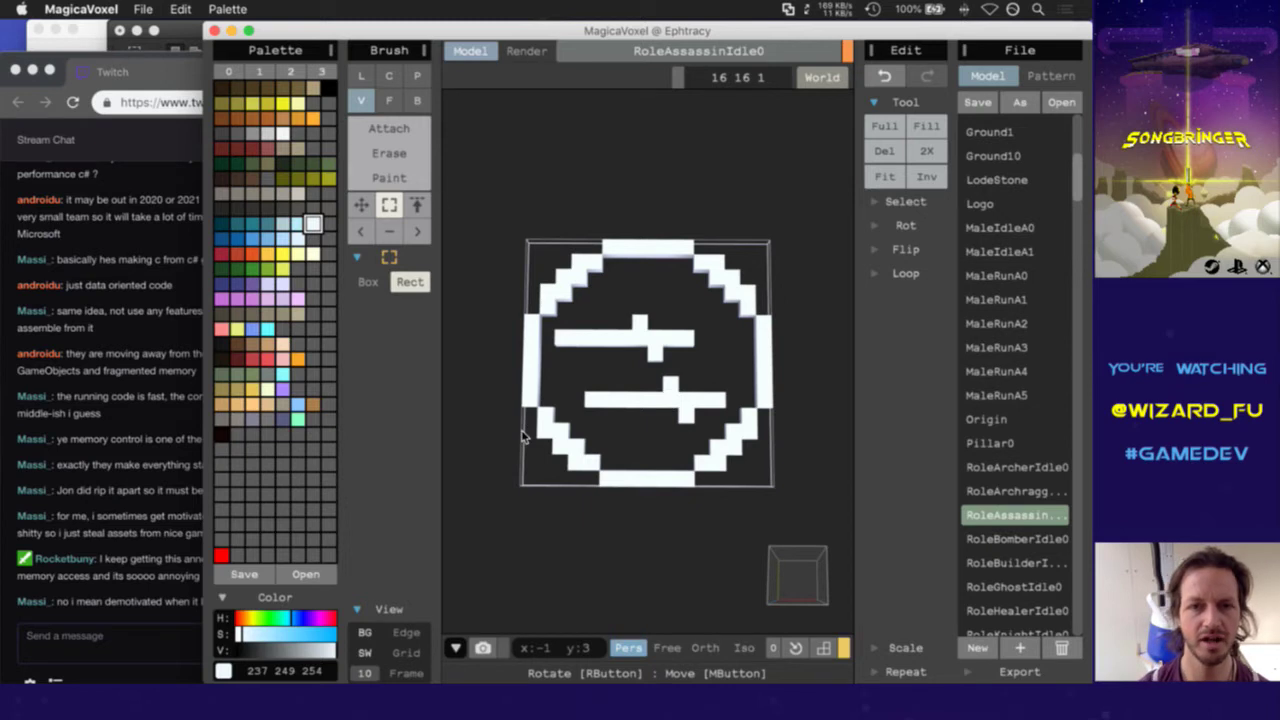
Switch to the Twitch window in Chrome, read the chat messages about the memory access error and dull mock-ups, and return to MagicaVoxel
left_click(126, 592)
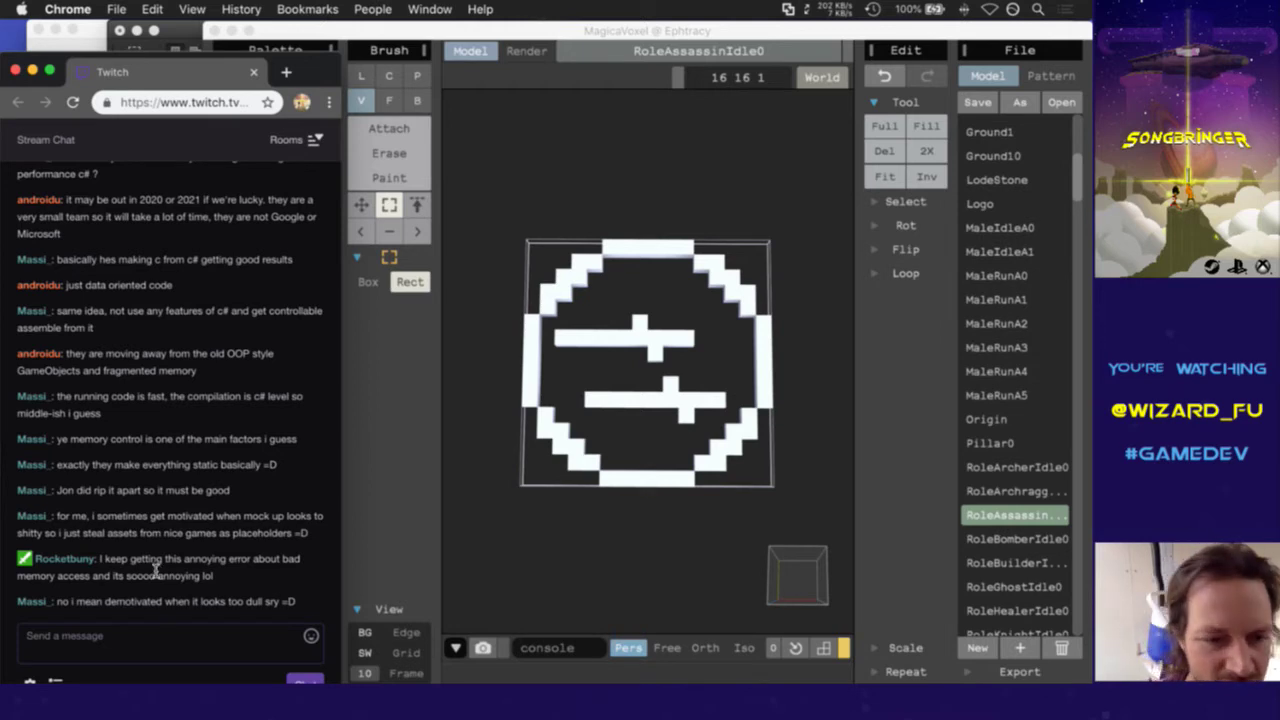
left_click_drag(145, 560, 157, 587)
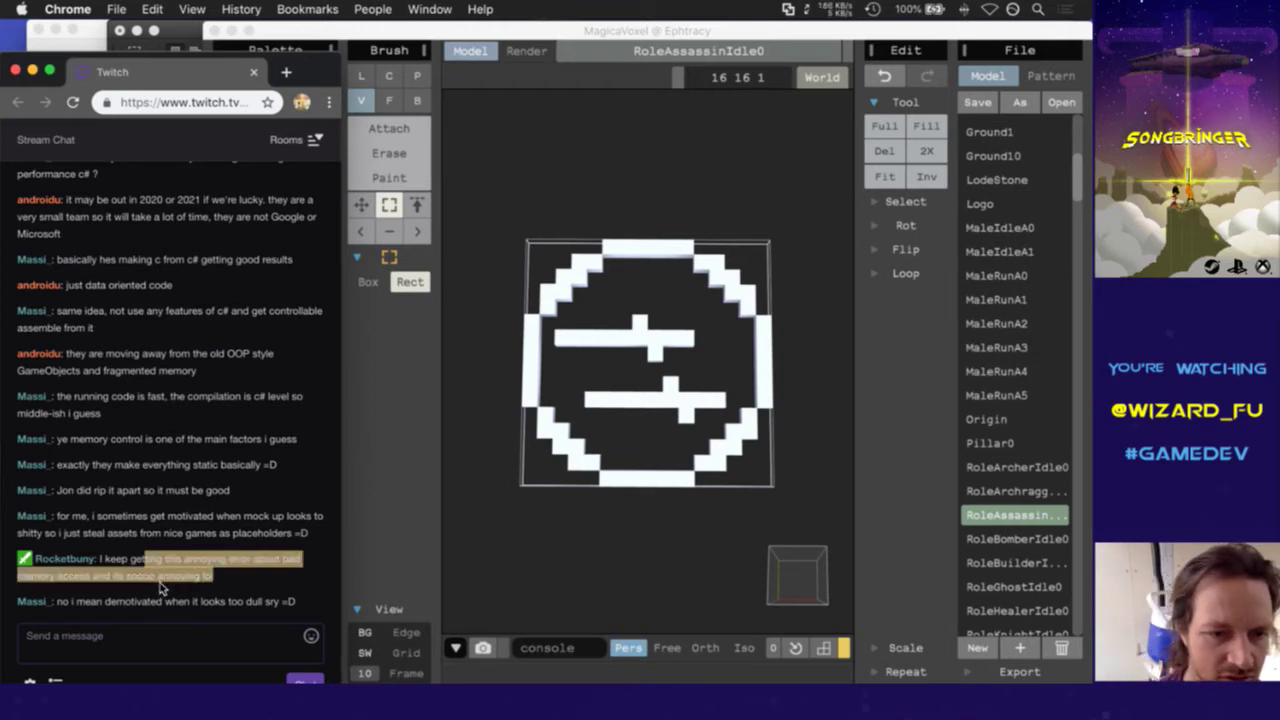
left_click(165, 590)
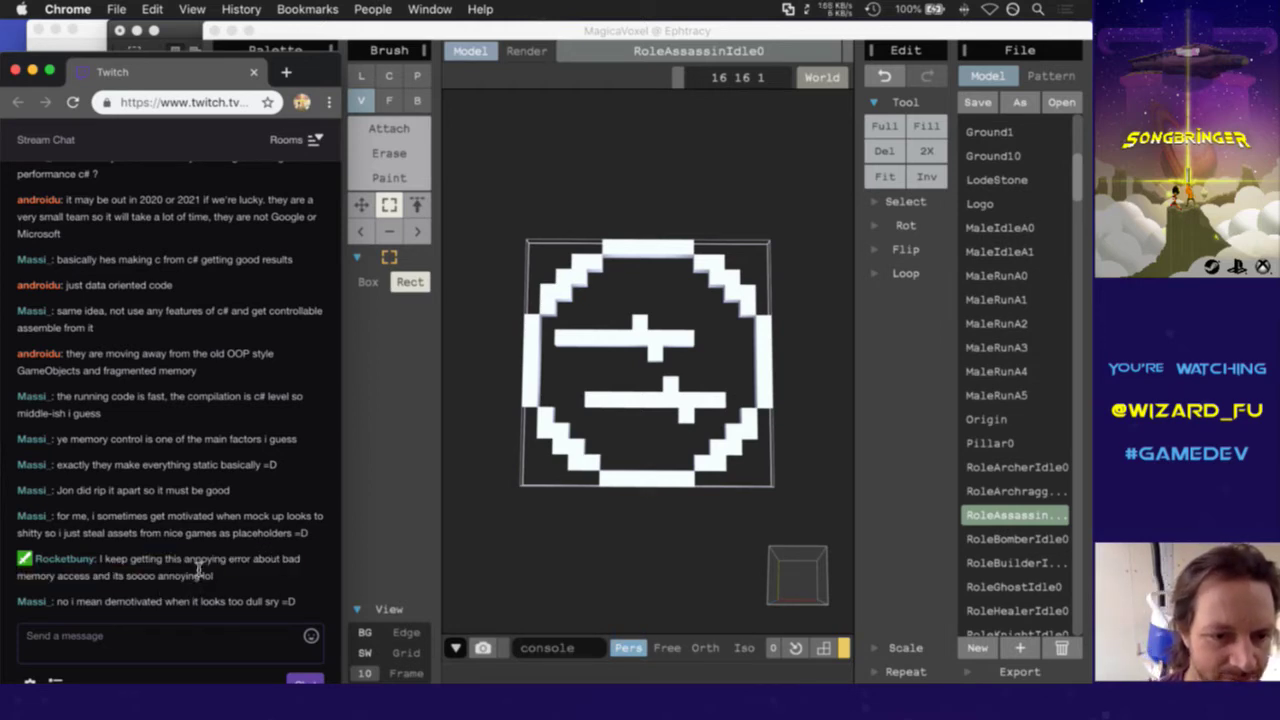
left_click_drag(85, 605, 108, 607)
left_click(130, 597)
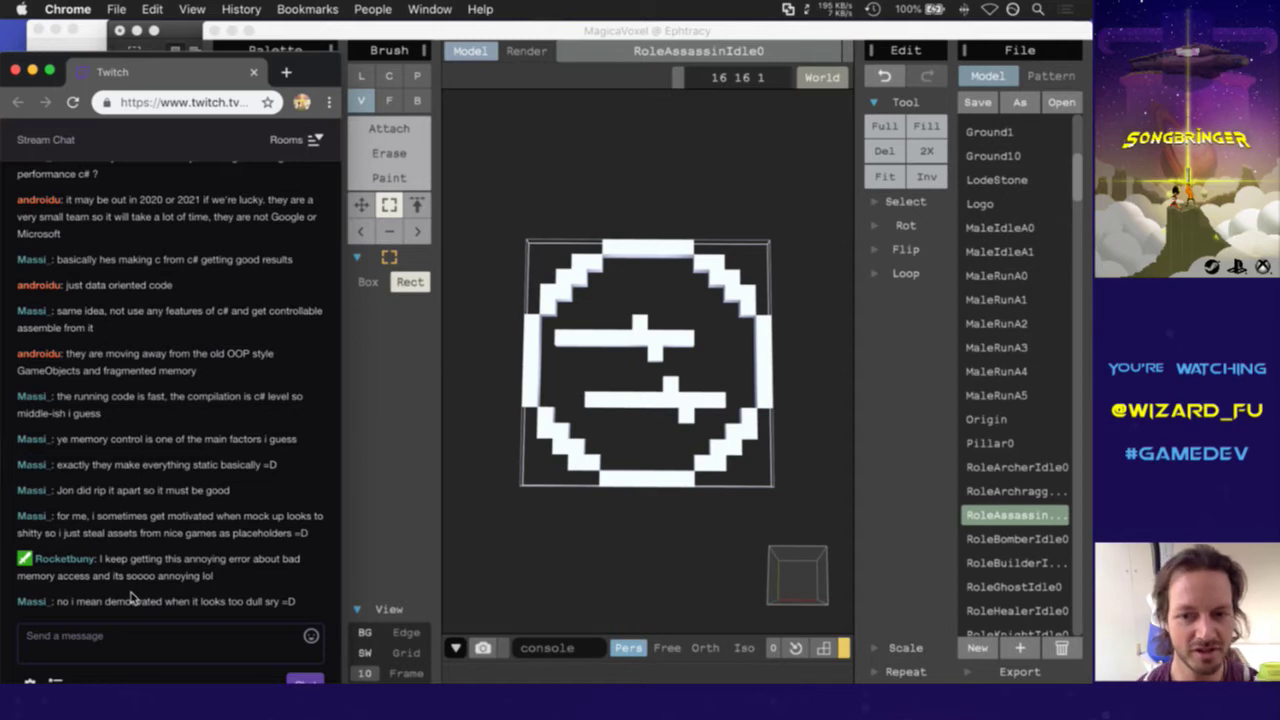
left_click(758, 58)
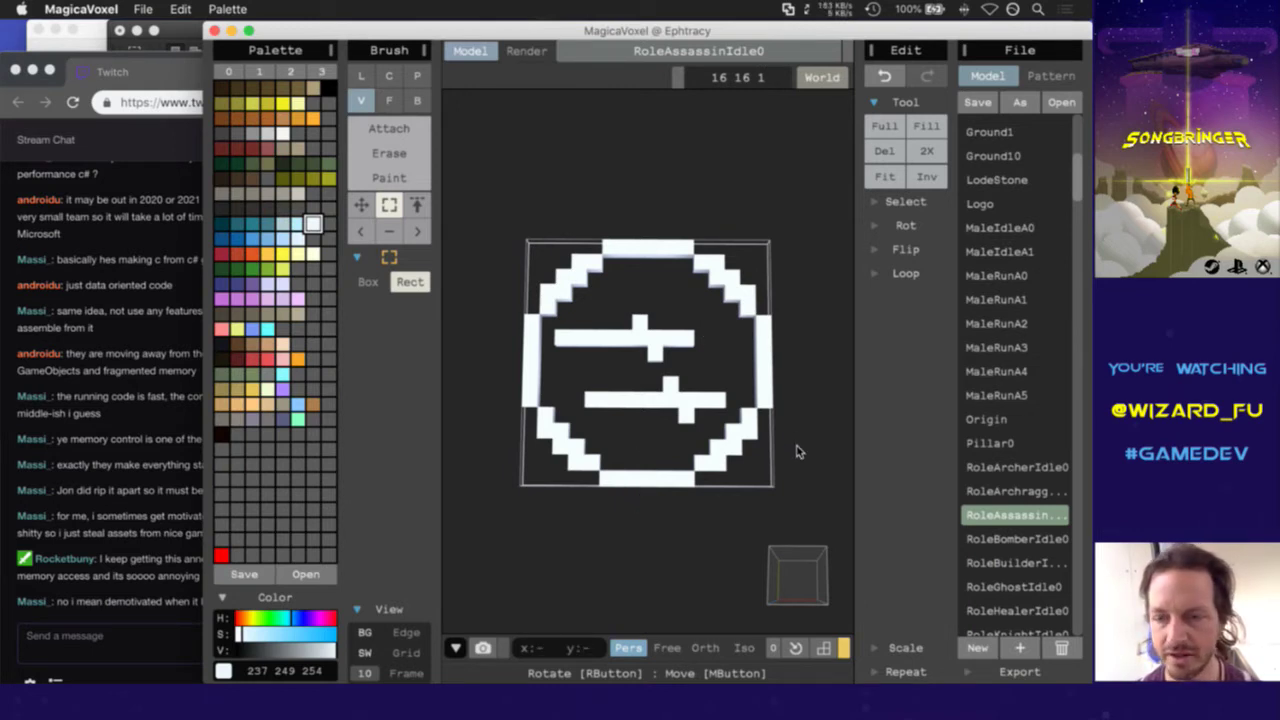
Open the RoleBomberIdle0 model with its ring seen from above, and switch to the Twitch chat in Chrome
left_click(995, 540)
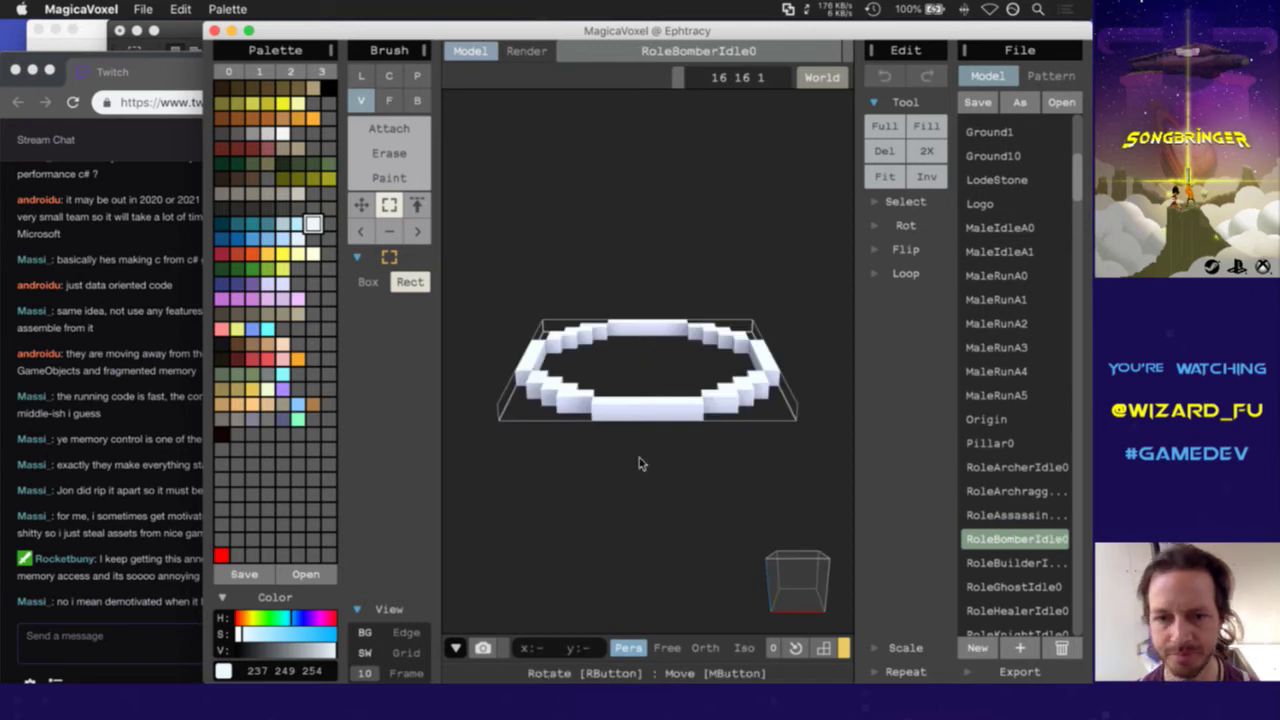
right_click_drag(628, 368, 634, 508)
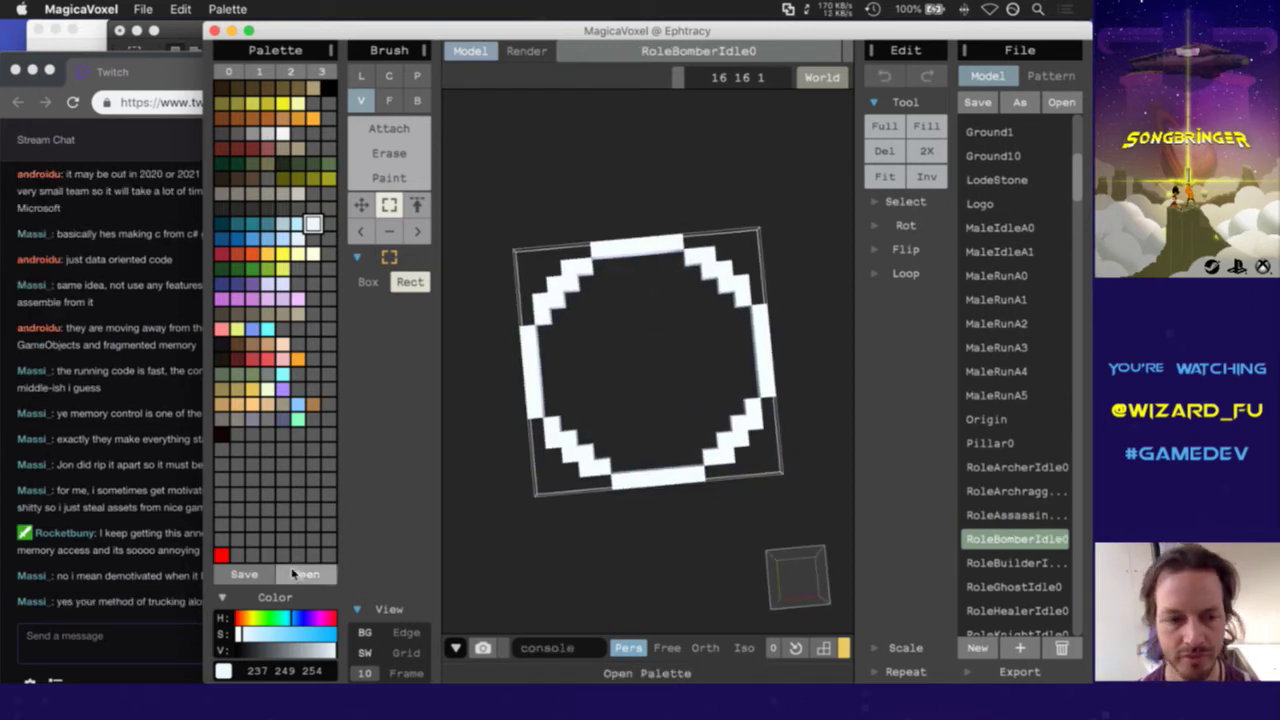
left_click(155, 625)
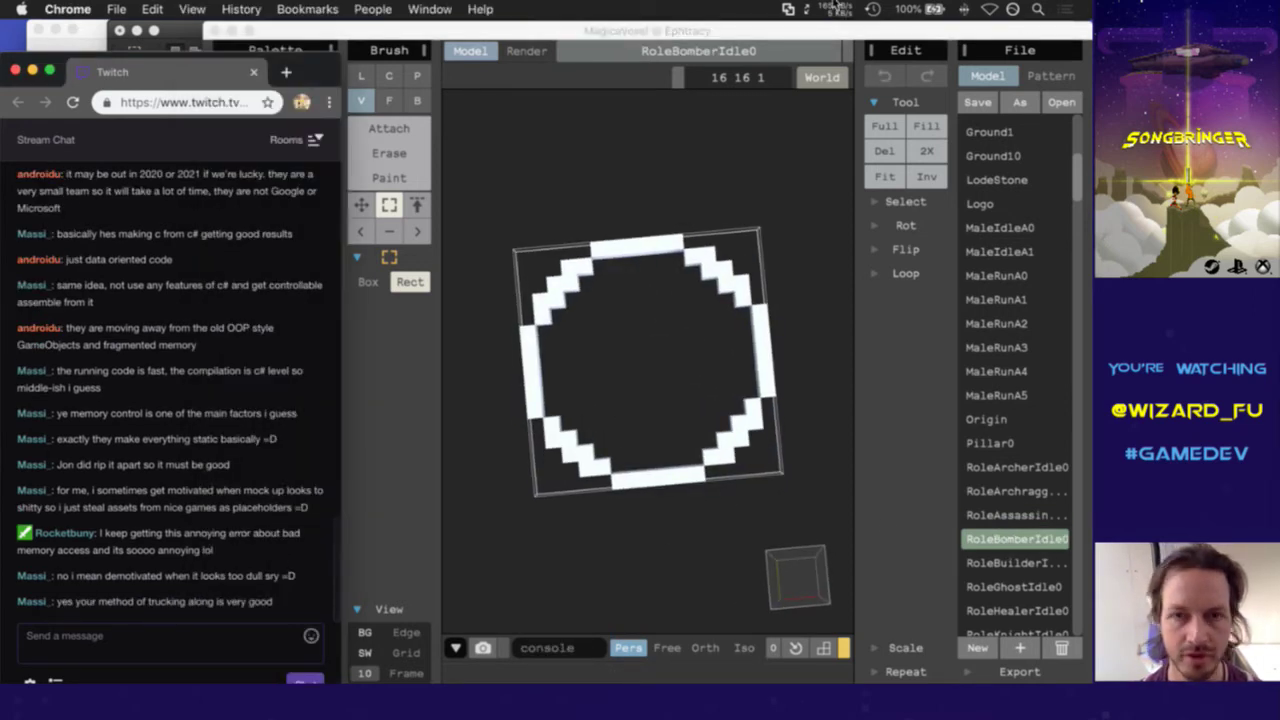
Switch to Photoshop and browse the placeholder icon frames in the Placeholders.psd timeline as a drawing reference
key("super+Tab")
key("super+Tab")
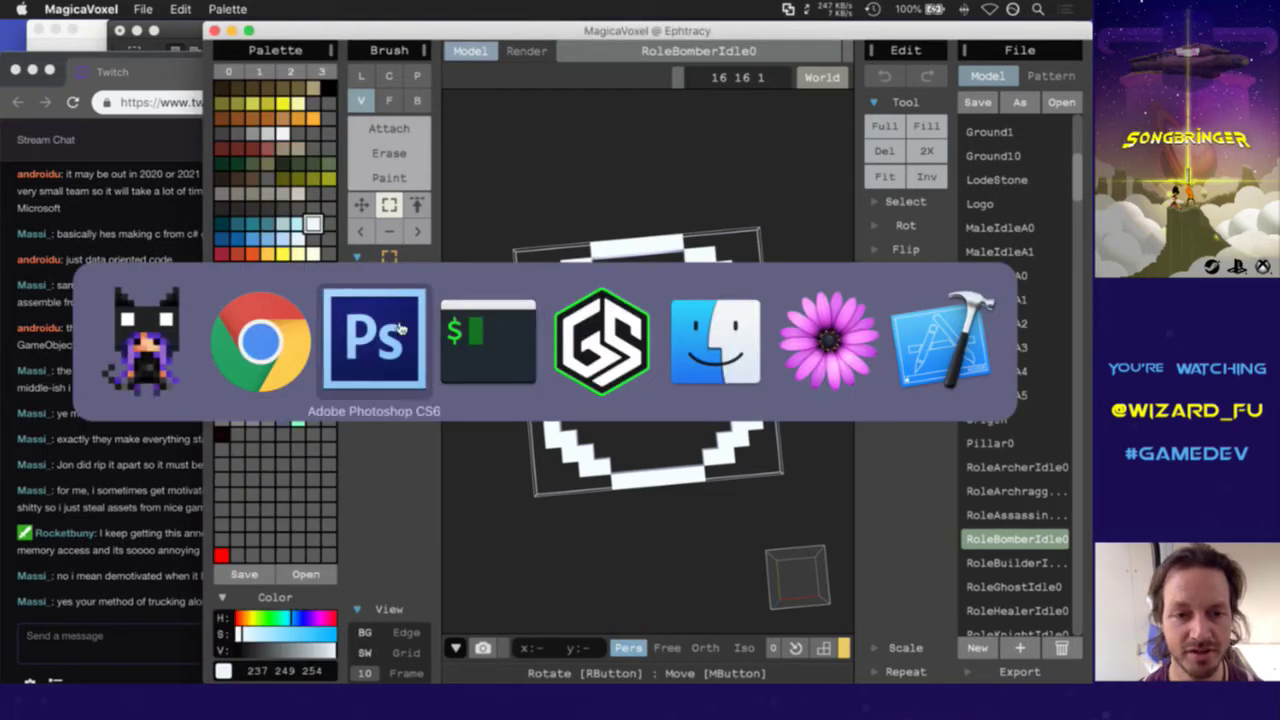
left_click(481, 323)
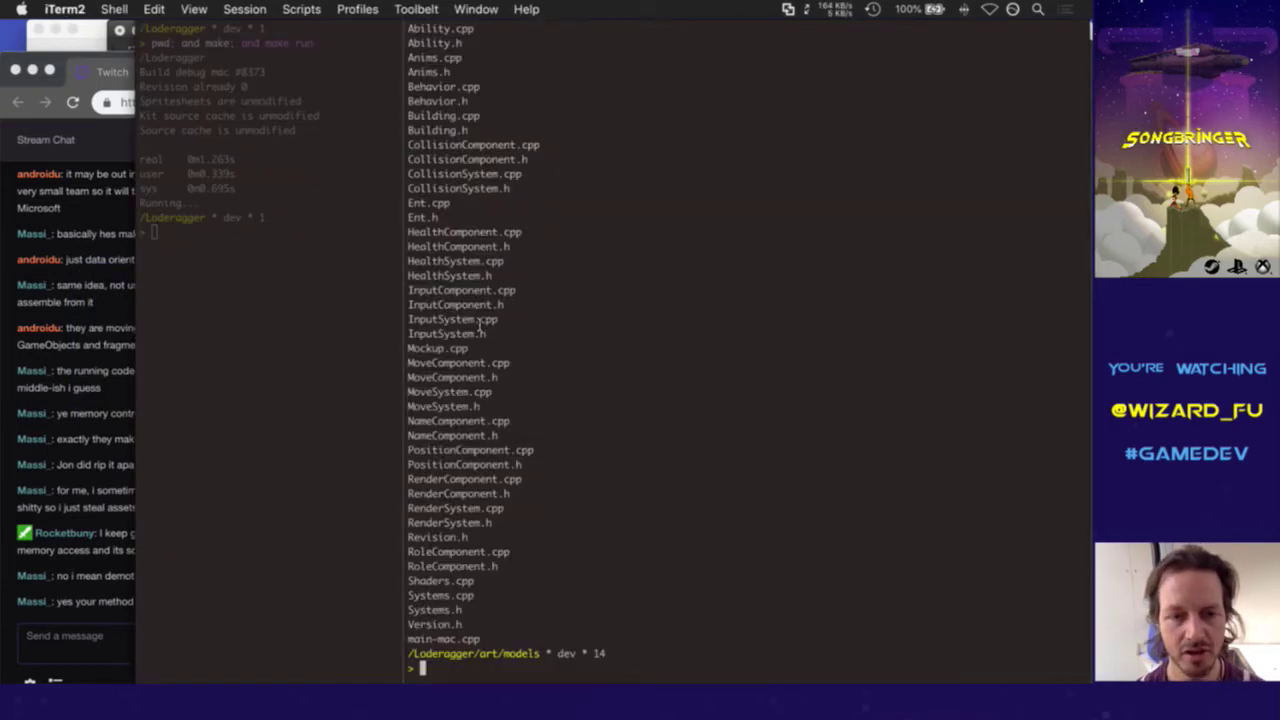
key("super+Tab")
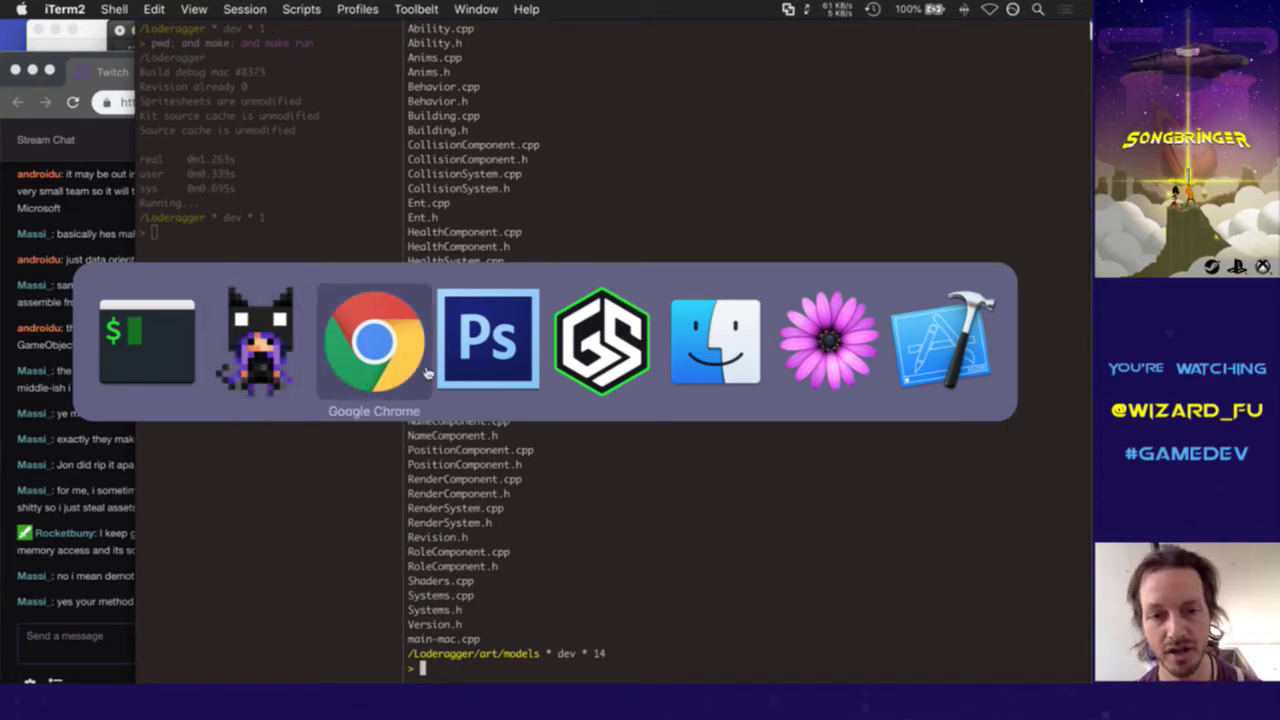
left_click(458, 377)
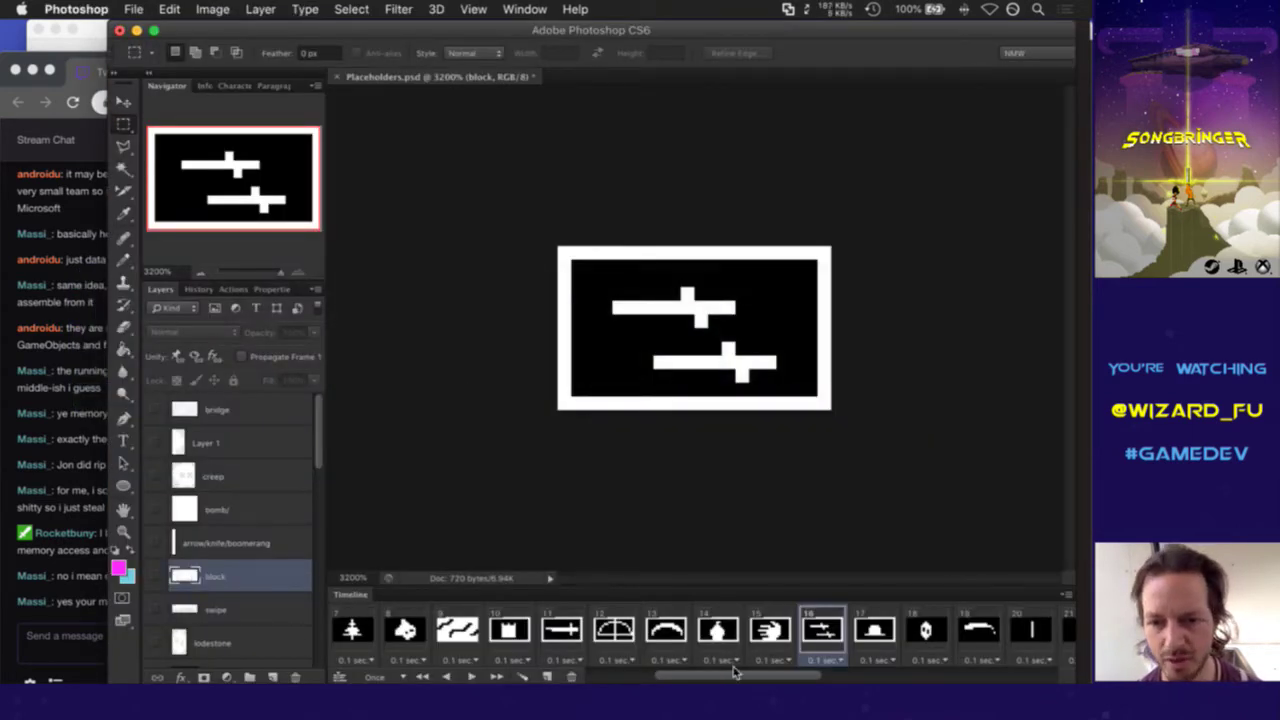
left_click_drag(736, 676, 641, 681)
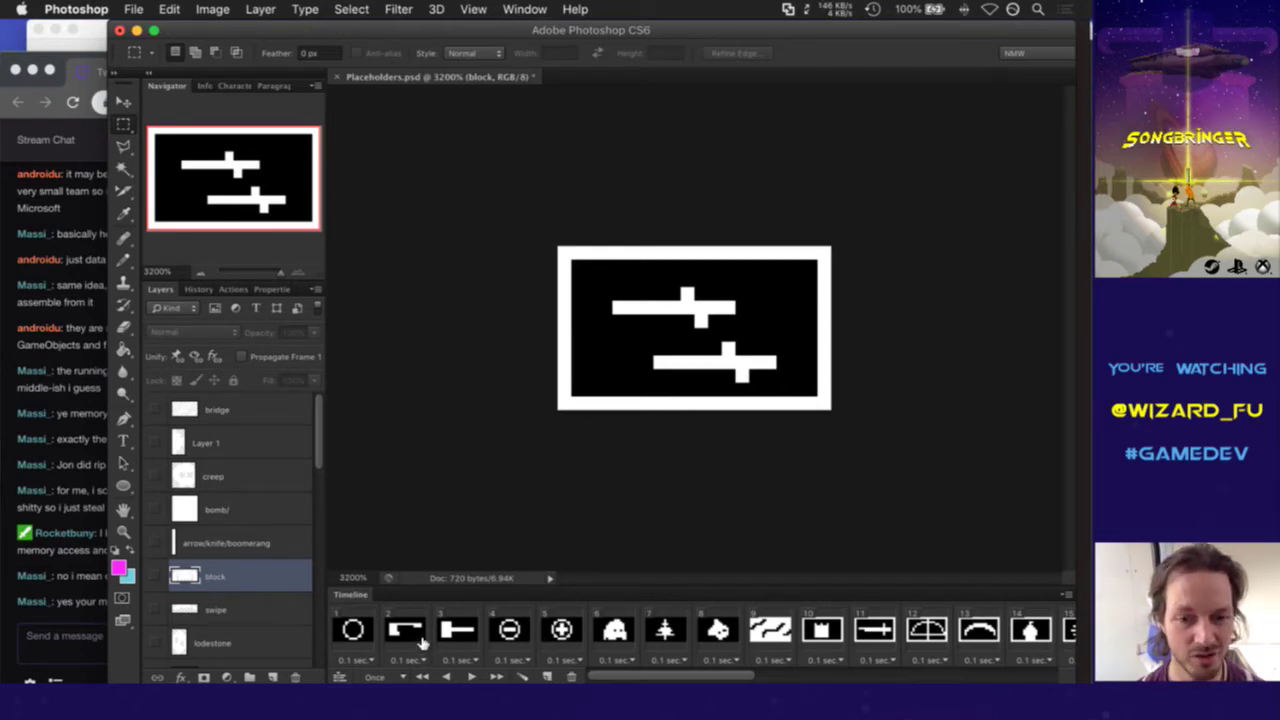
key("super+Tab")
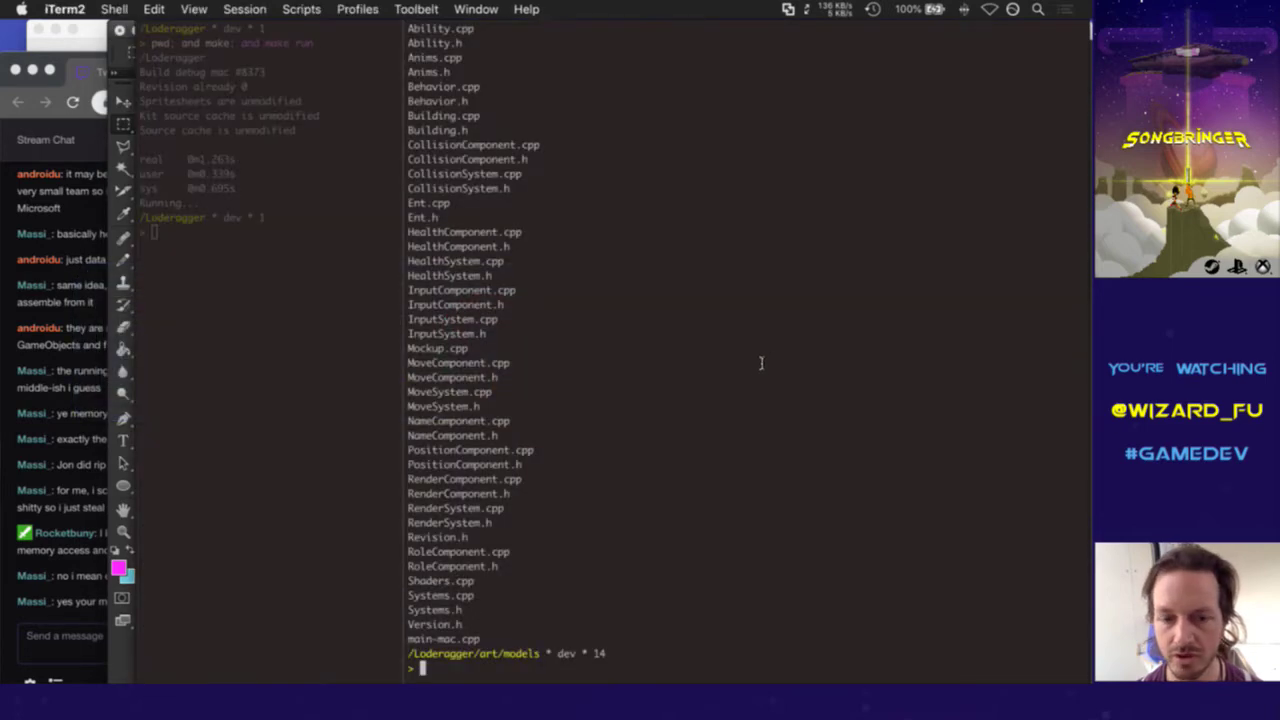
key("super+Tab")
key("super+Tab")
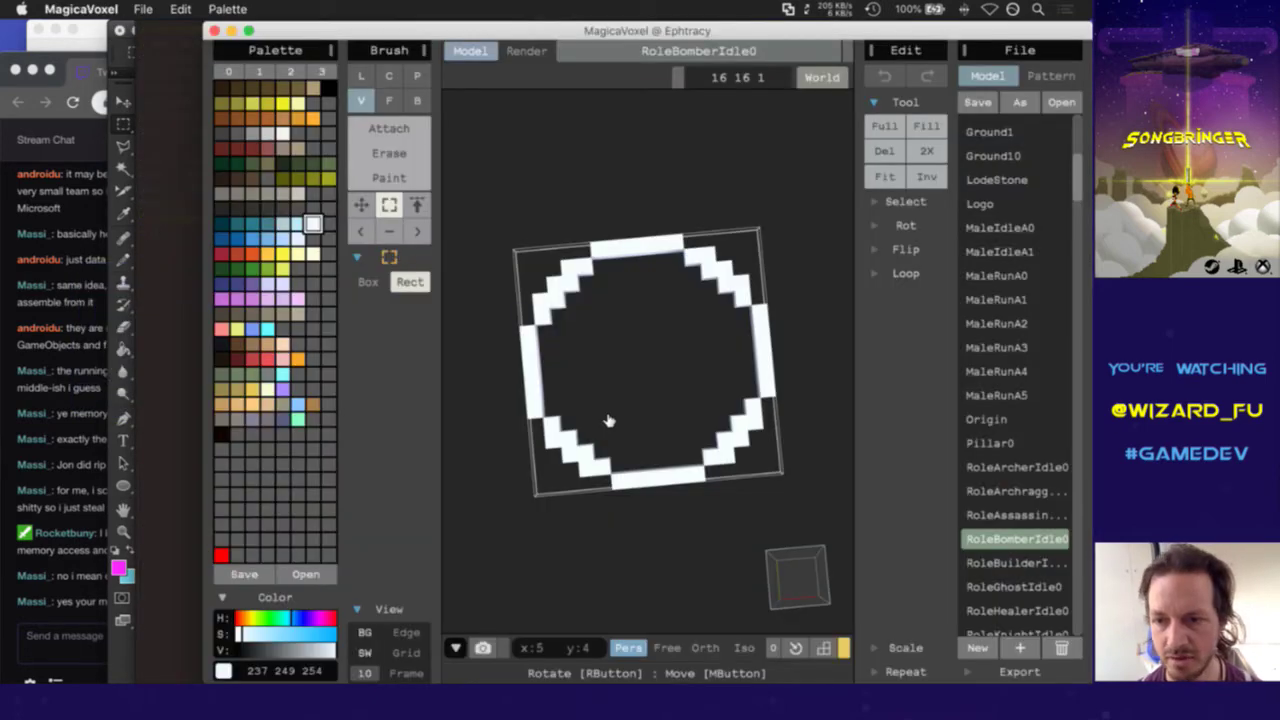
key("super+Tab")
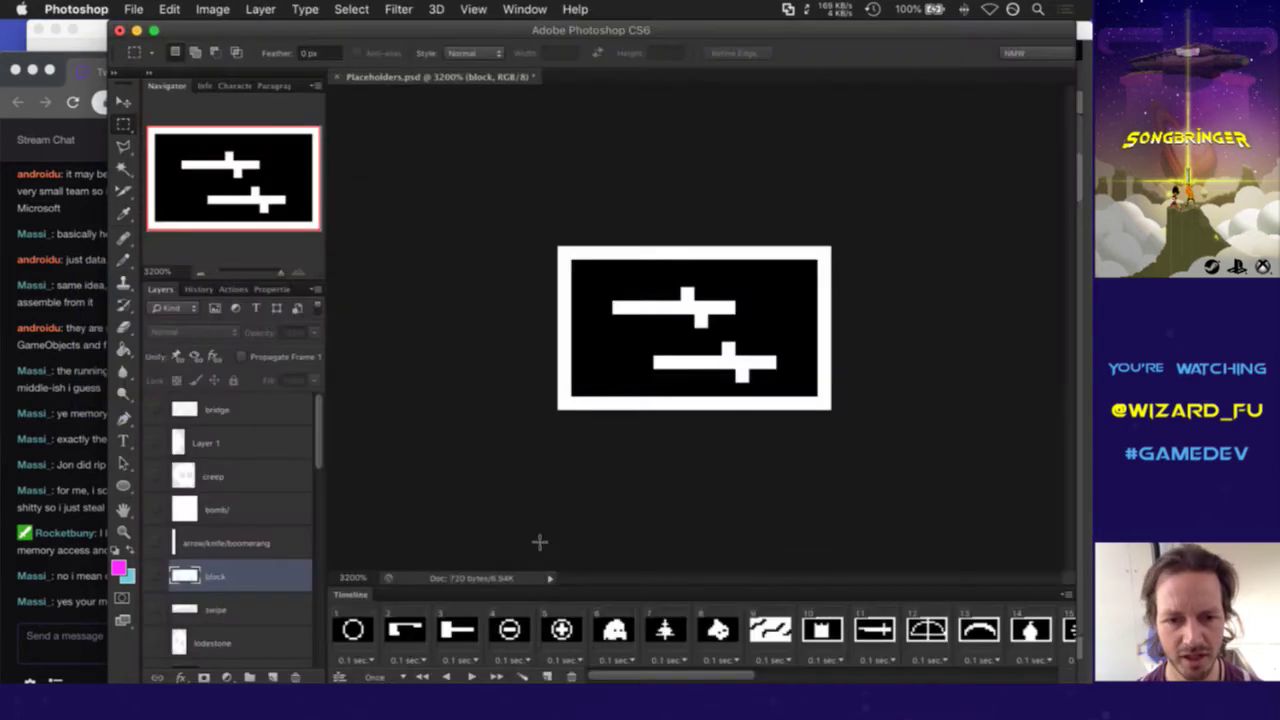
left_click_drag(724, 680, 814, 672)
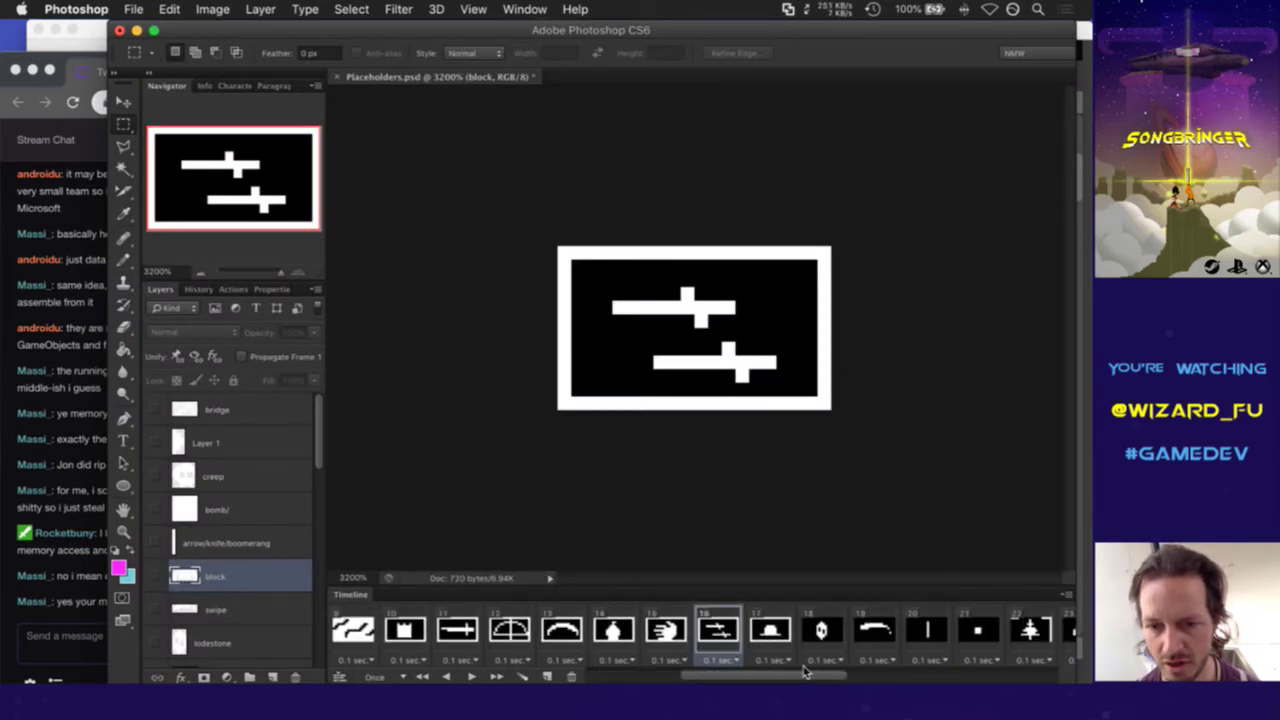
Switch to MagicaVoxel and attach white voxels inside the RoleBomberIdle0 ring to form the bomb's curved bottom edge
key("super+Tab")
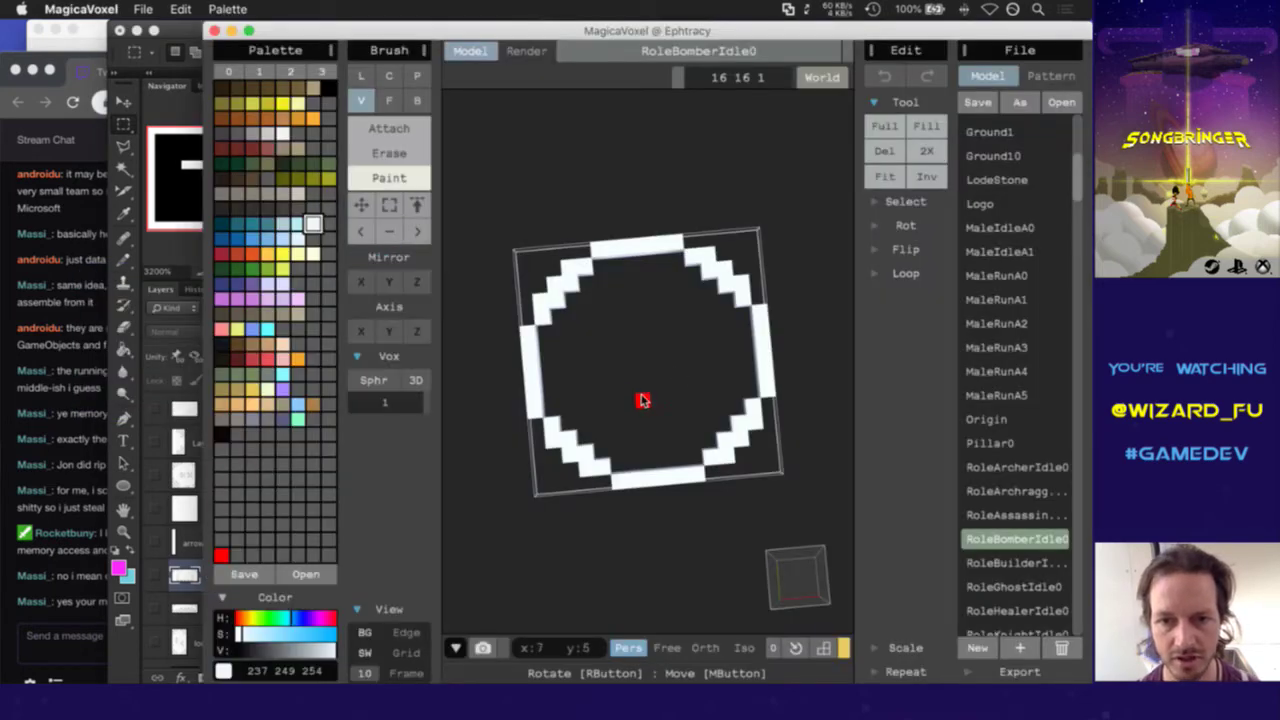
right_click_drag(625, 383, 611, 373)
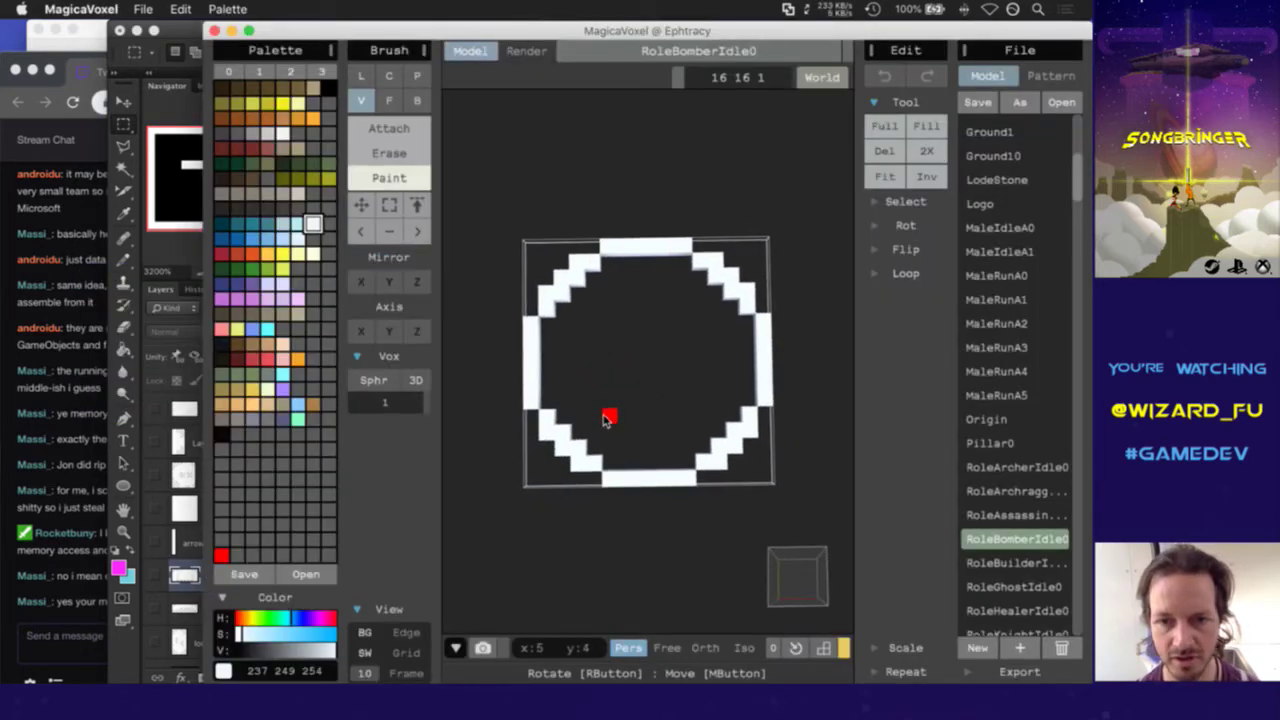
key("a")
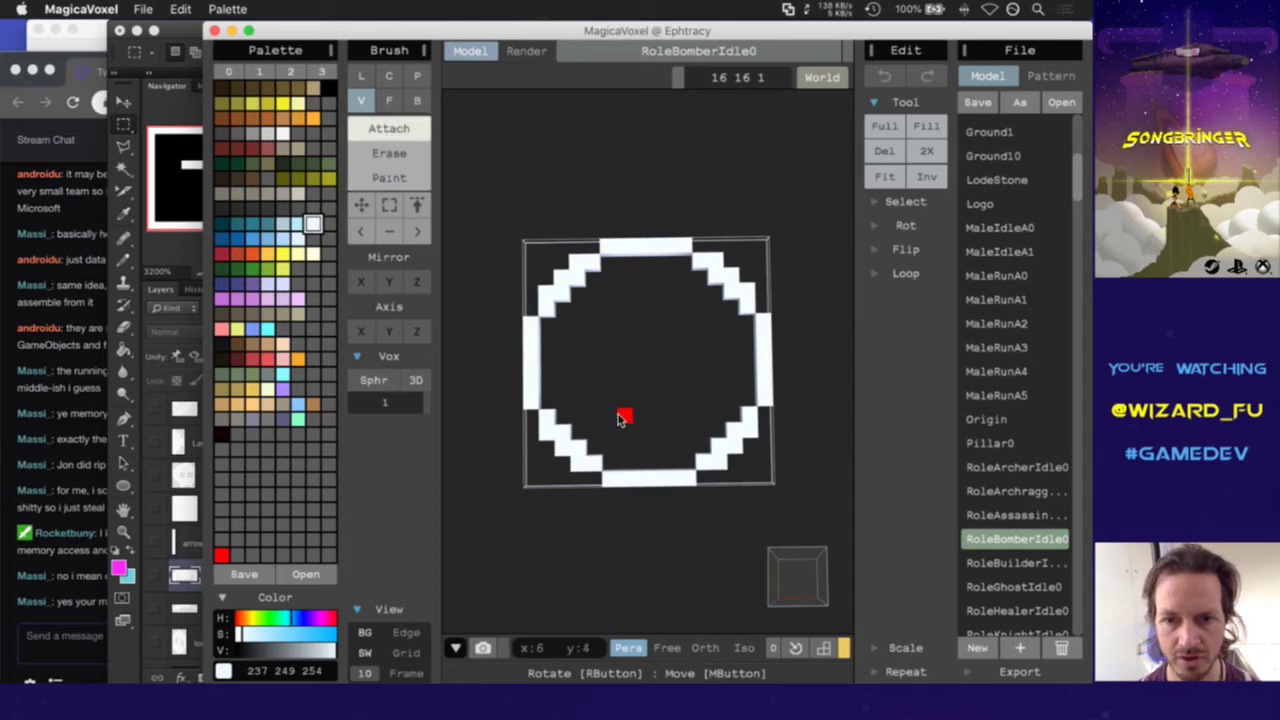
left_click_drag(622, 423, 680, 416)
left_click(686, 398)
left_click(608, 399)
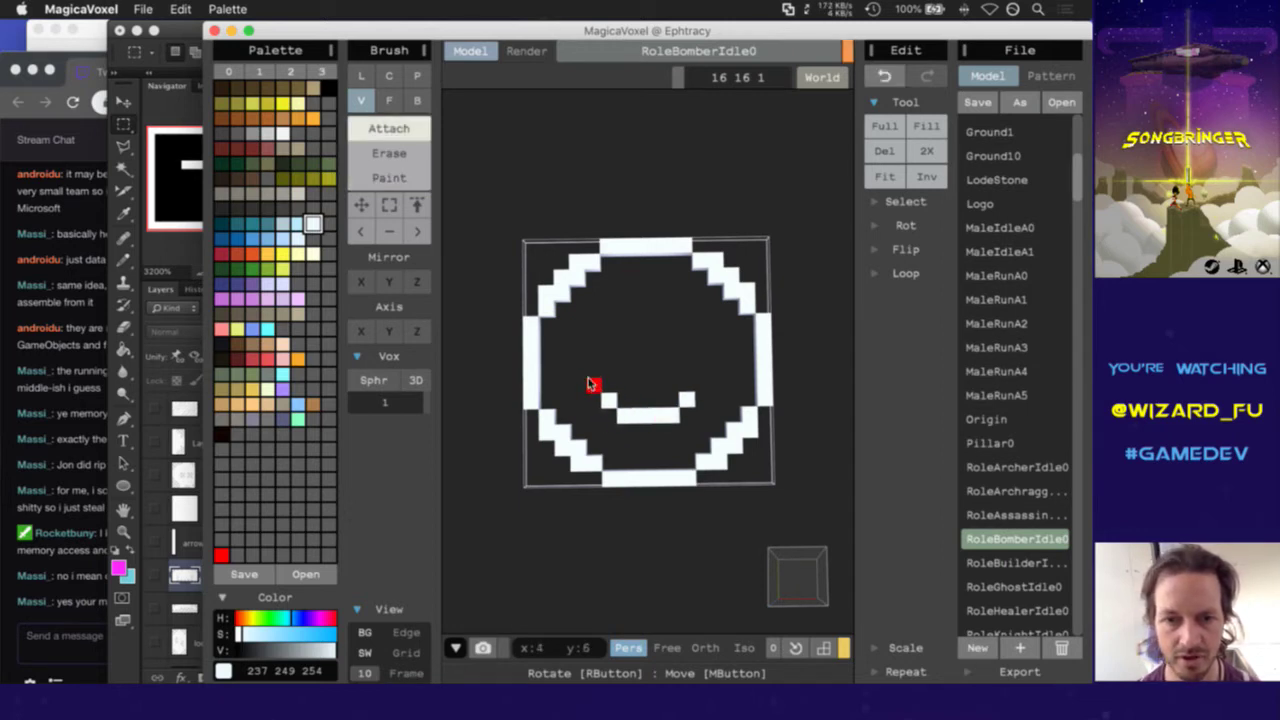
Complete the bomb with both sides and a stepped top, fill its body solid white, and add a short diagonal fuse
mouse_move(590, 384)
left_mouse_down()
mouse_move(577, 354)
mouse_move(591, 349)
left_mouse_up()
key("e")
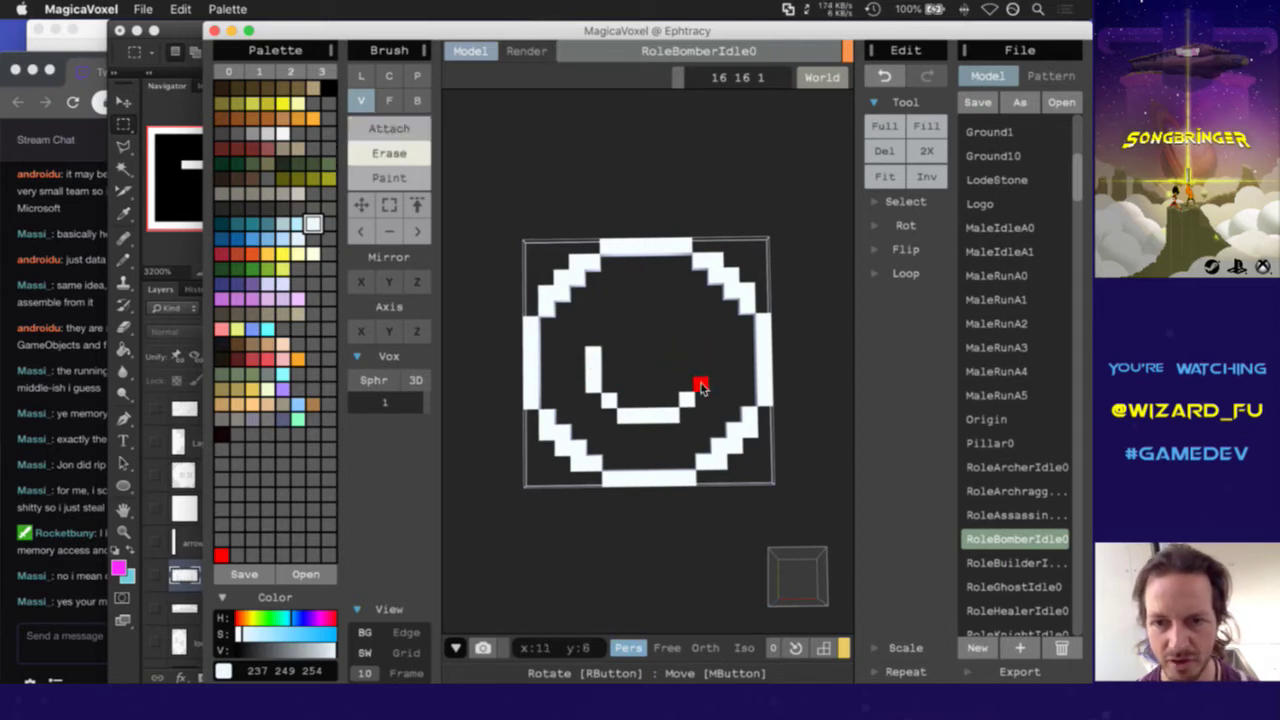
key("a")
left_click_drag(697, 350, 703, 385)
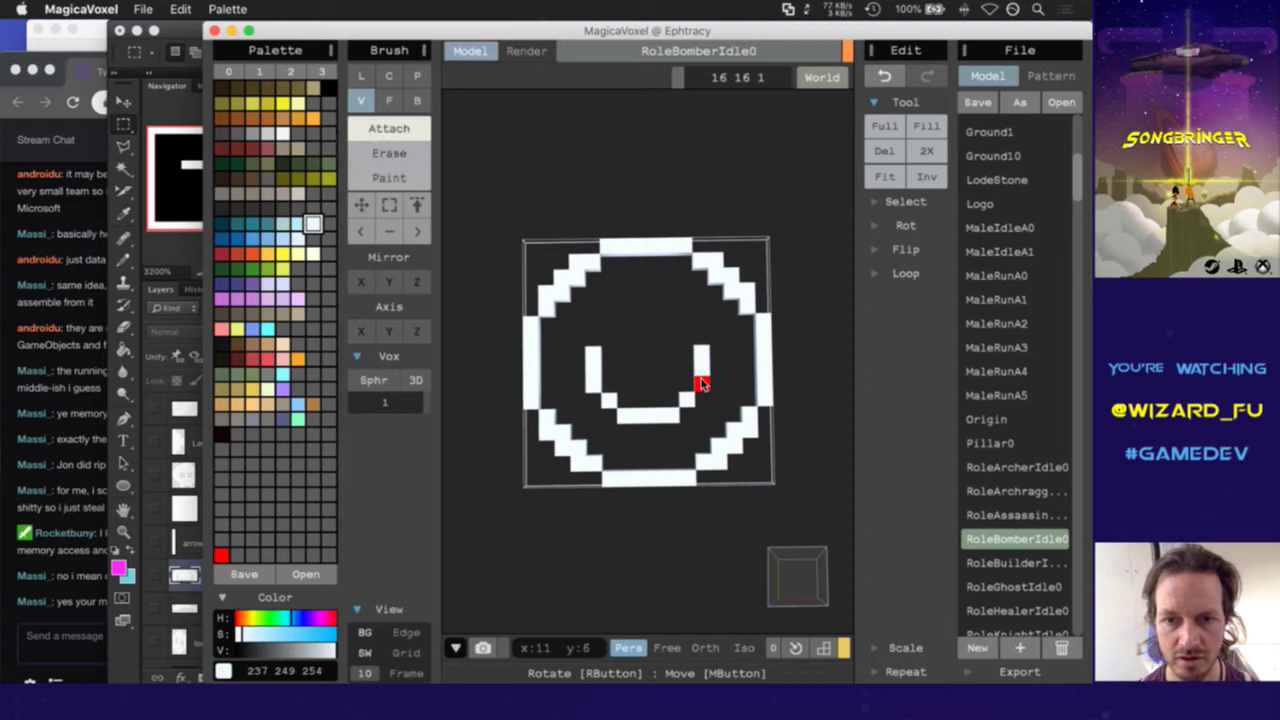
left_click(607, 339)
mouse_move(622, 325)
left_mouse_down()
mouse_move(664, 322)
mouse_move(685, 341)
mouse_move(656, 308)
mouse_move(668, 295)
mouse_move(629, 387)
mouse_move(630, 343)
mouse_move(614, 361)
mouse_move(626, 393)
mouse_move(625, 353)
mouse_move(636, 362)
mouse_move(662, 337)
mouse_move(688, 377)
mouse_move(666, 399)
mouse_move(647, 393)
mouse_move(665, 351)
mouse_move(668, 373)
mouse_move(641, 401)
mouse_move(608, 384)
left_mouse_up()
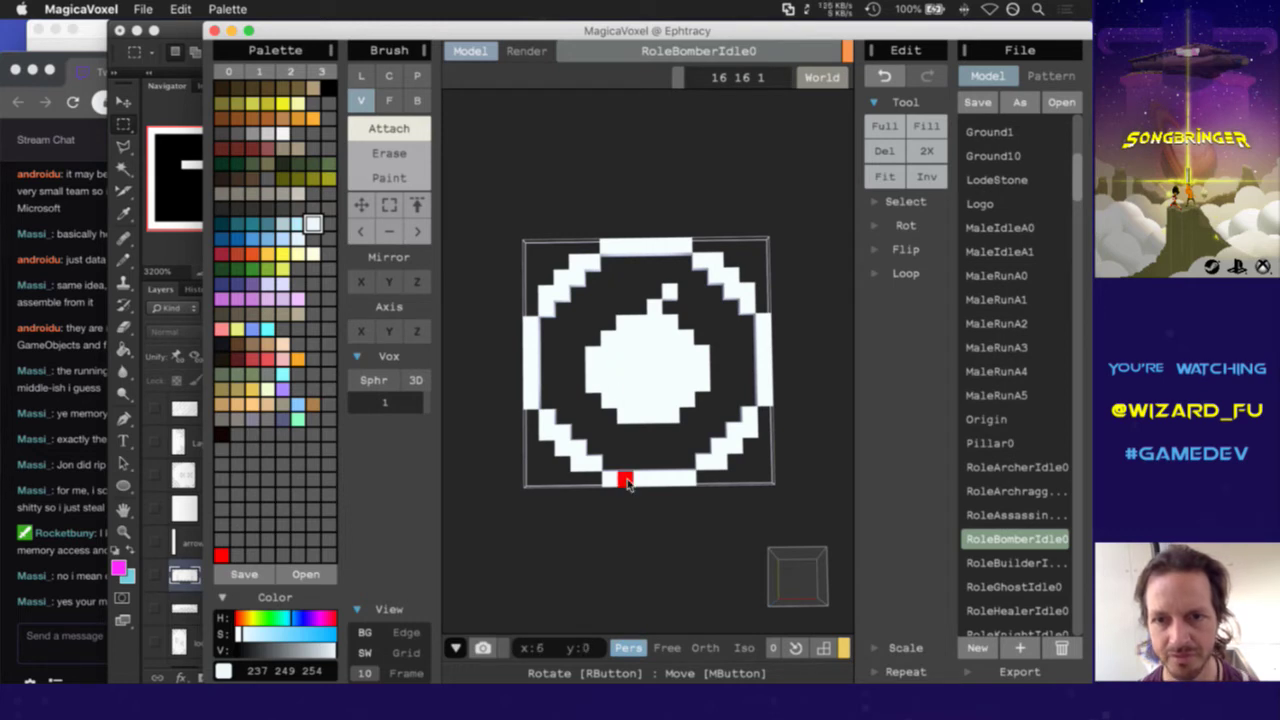
Open RoleBuilderIdle0 and draw a T-shaped white hammer two voxels thick inside the ring, trimming the left end of its head
left_click(960, 564)
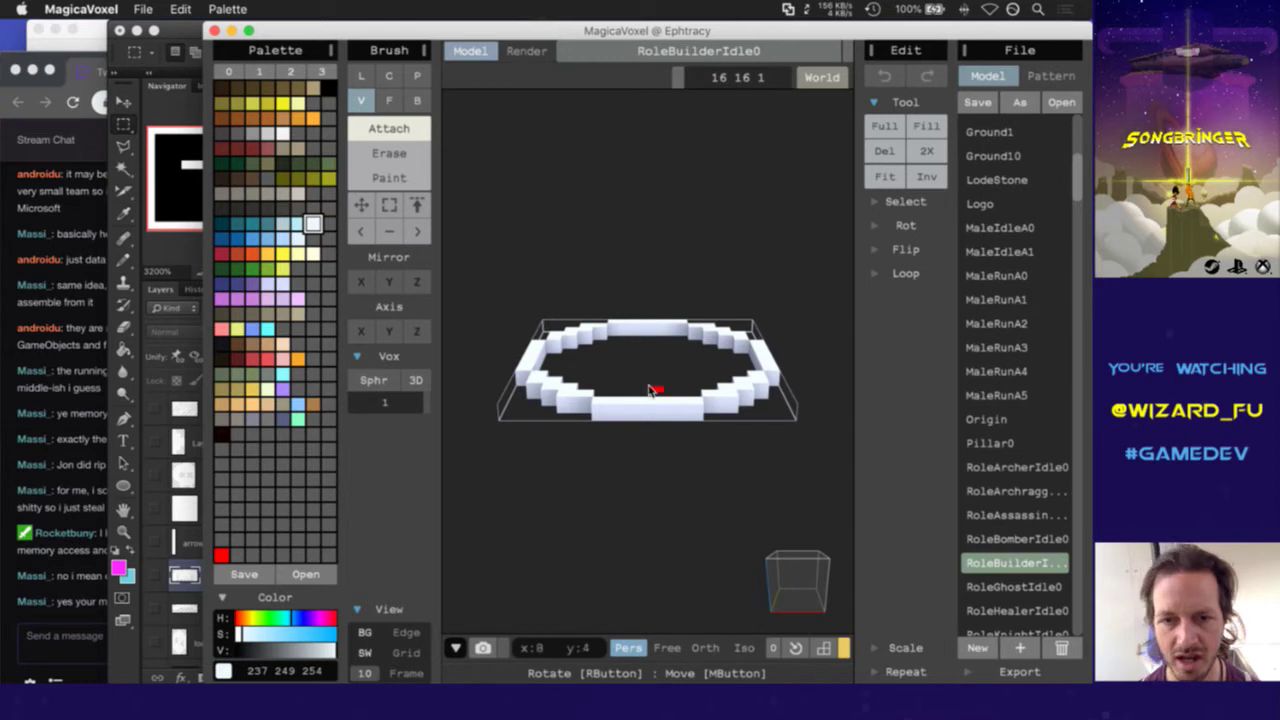
right_click_drag(645, 392, 645, 521)
mouse_move(625, 340)
left_mouse_down()
mouse_move(628, 425)
mouse_move(666, 420)
left_mouse_up()
key("2")
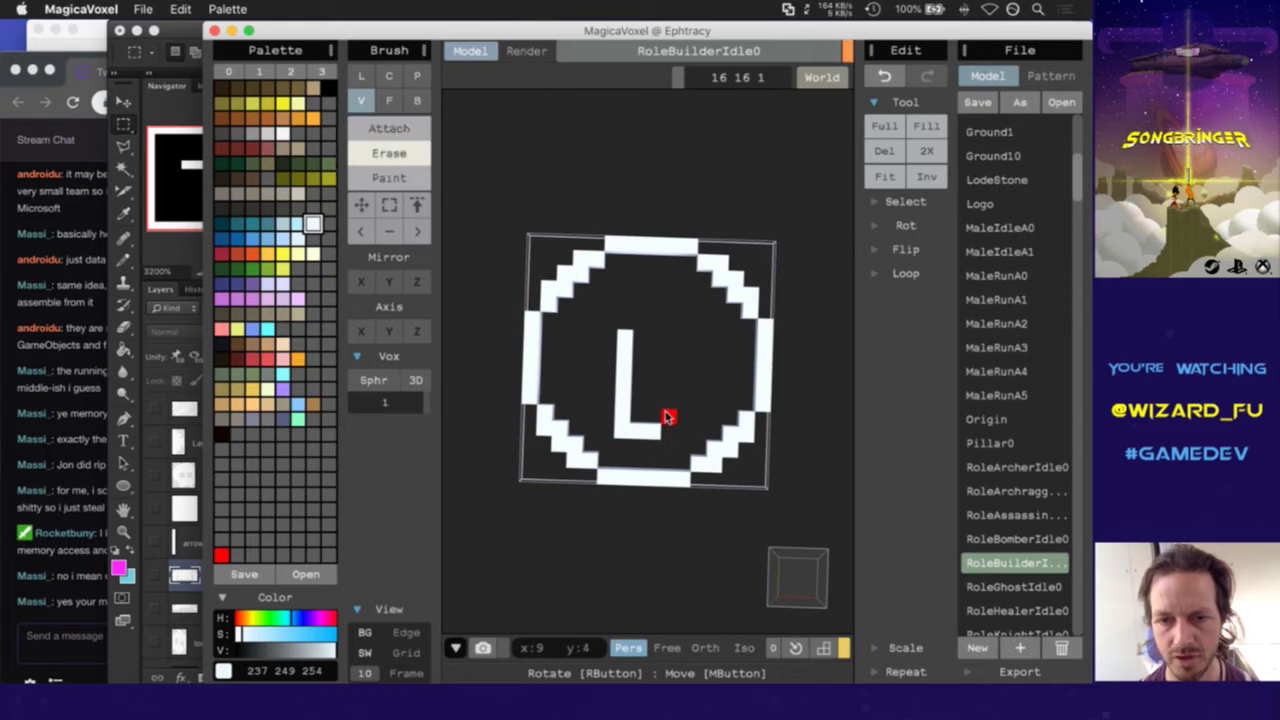
mouse_move(623, 337)
left_mouse_down()
mouse_move(619, 438)
mouse_move(634, 421)
mouse_move(638, 349)
mouse_move(605, 325)
mouse_move(606, 342)
mouse_move(624, 343)
mouse_move(594, 342)
mouse_move(637, 333)
mouse_move(636, 322)
mouse_move(624, 325)
mouse_move(686, 342)
left_mouse_up()
key("1")
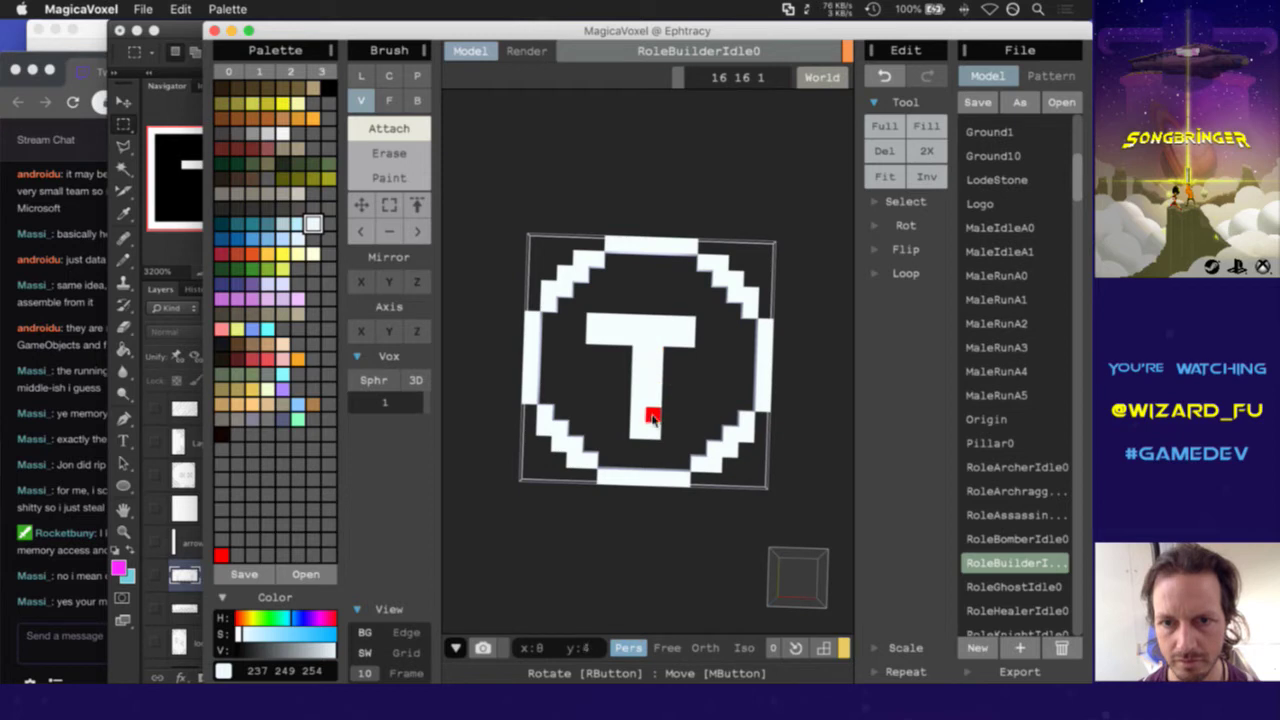
key("2")
left_click(593, 325)
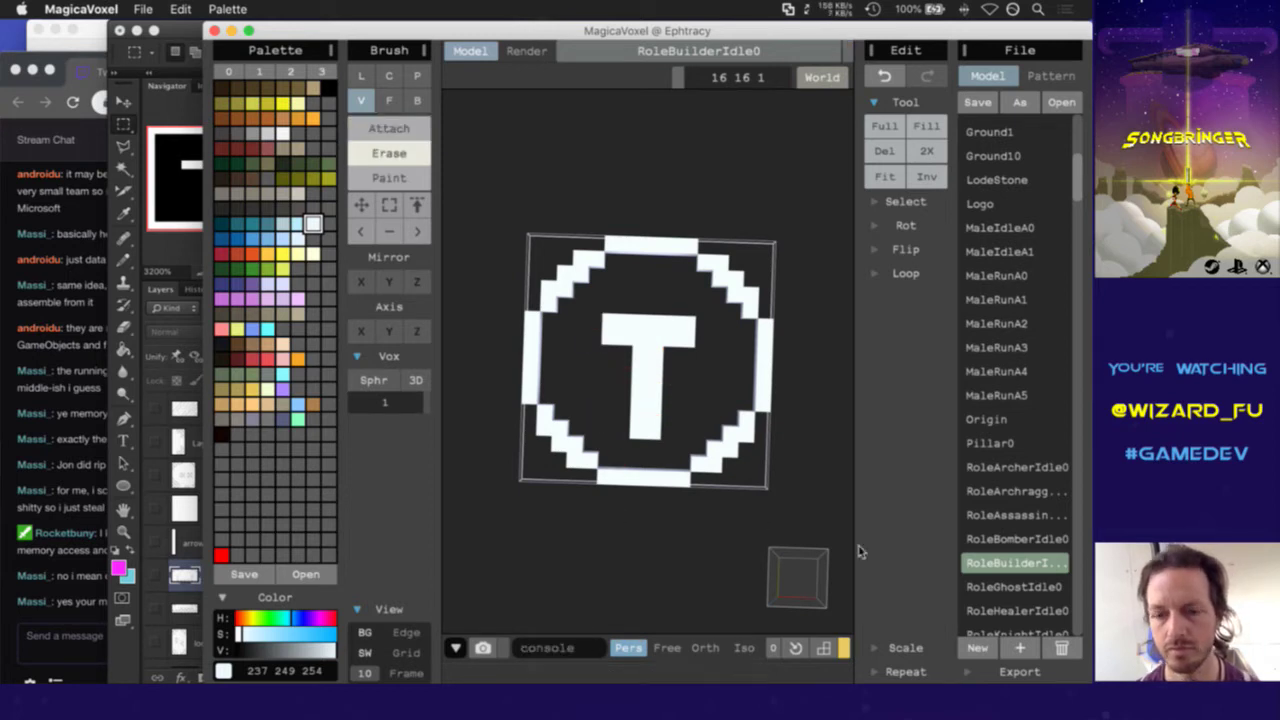
Open RoleGhostIdle0 and draw a solid white ghost body with a domed top and notched bottom edge inside the ring
left_click(1012, 587)
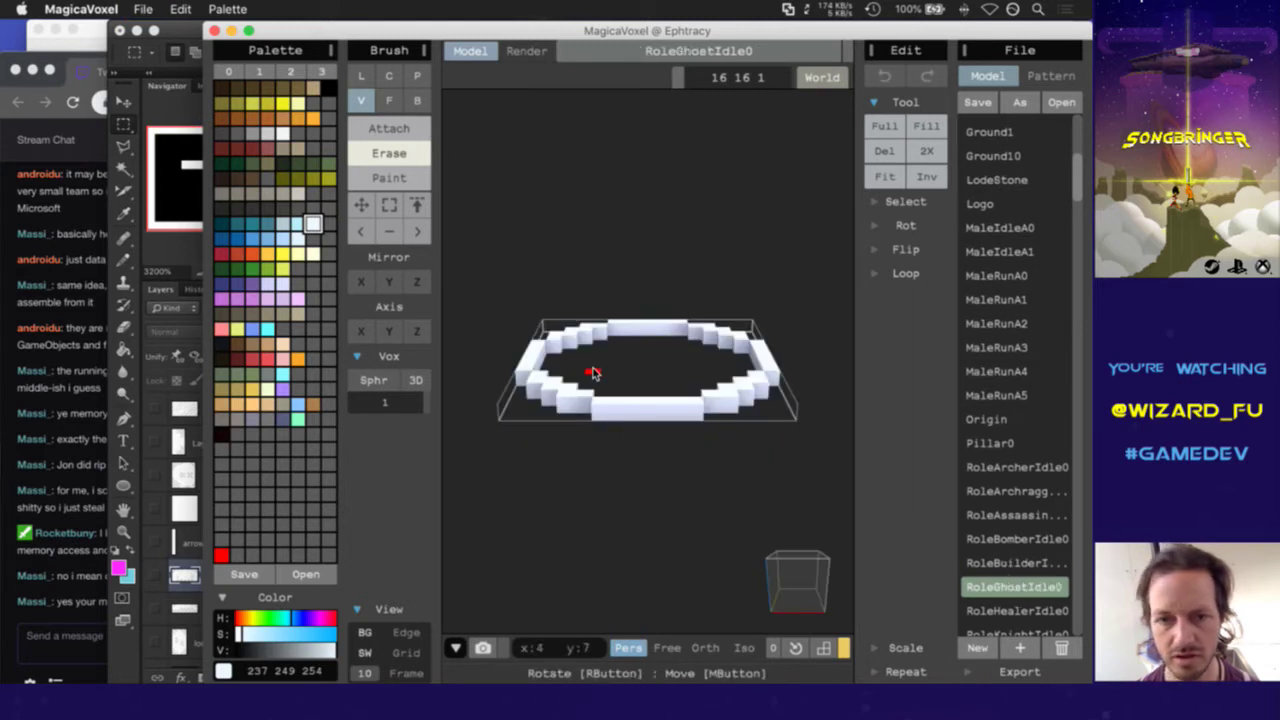
mouse_move(586, 371)
right_mouse_down()
mouse_move(593, 425)
mouse_move(609, 366)
right_mouse_up()
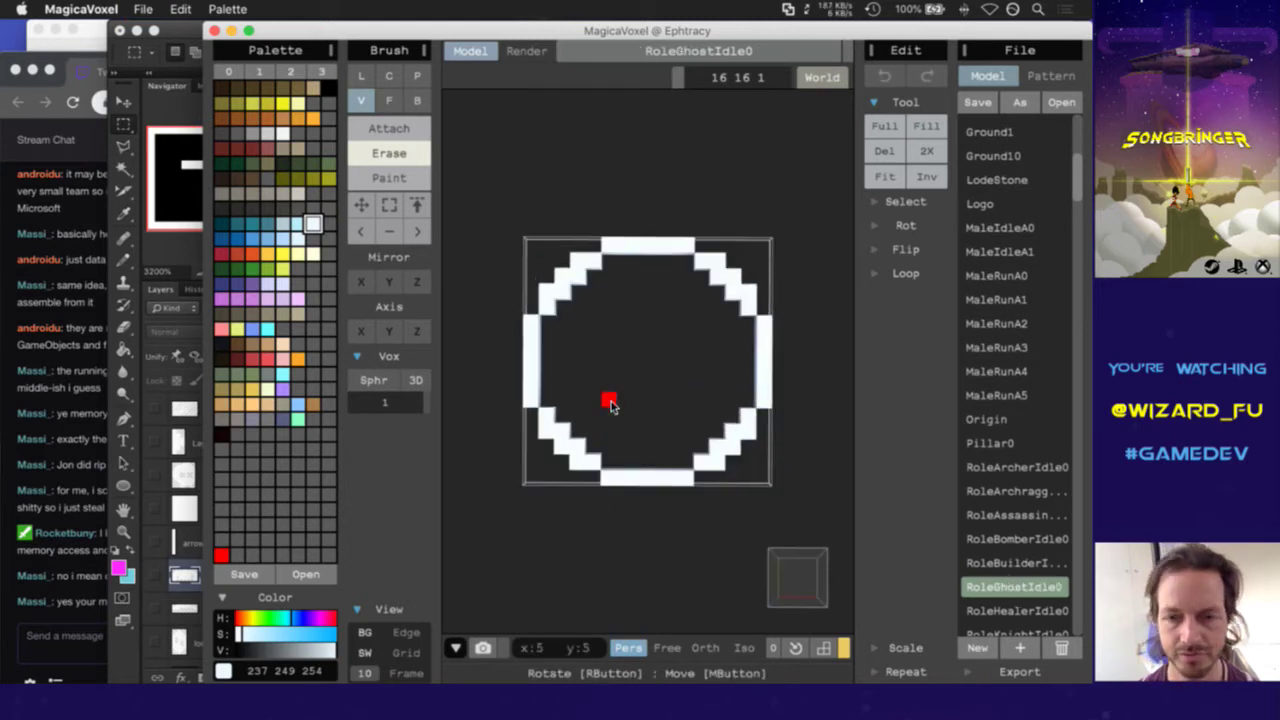
key("a")
mouse_move(594, 397)
left_mouse_down()
mouse_move(604, 325)
mouse_move(626, 299)
mouse_move(665, 300)
mouse_move(700, 355)
mouse_move(692, 412)
mouse_move(665, 379)
mouse_move(647, 406)
mouse_move(609, 378)
left_mouse_up()
mouse_move(609, 378)
left_mouse_down()
mouse_move(649, 312)
mouse_move(625, 347)
mouse_move(668, 327)
mouse_move(638, 358)
mouse_move(685, 390)
mouse_move(679, 348)
mouse_move(615, 323)
left_mouse_up()
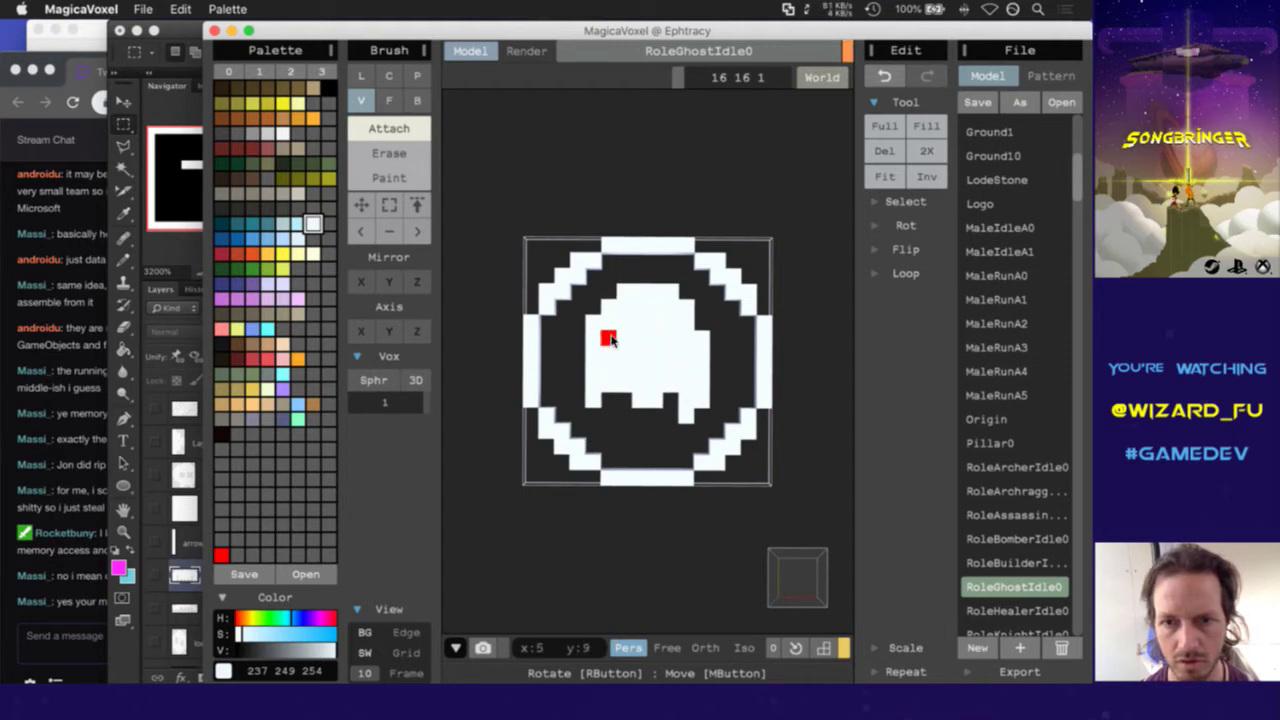
Erase two single-voxel eyes from the ghost and attach a voxel to narrow the left notch in its bottom edge
key("e")
left_click(624, 340)
left_click(656, 340)
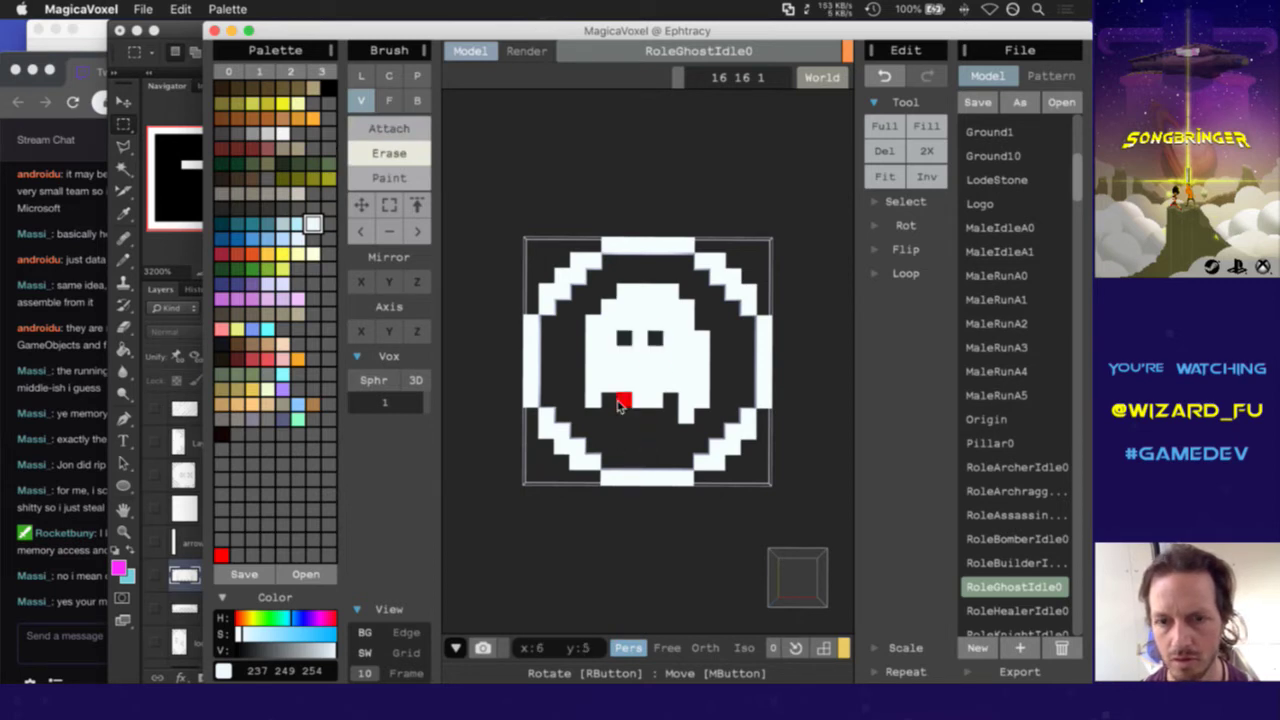
key("a")
left_click(618, 402)
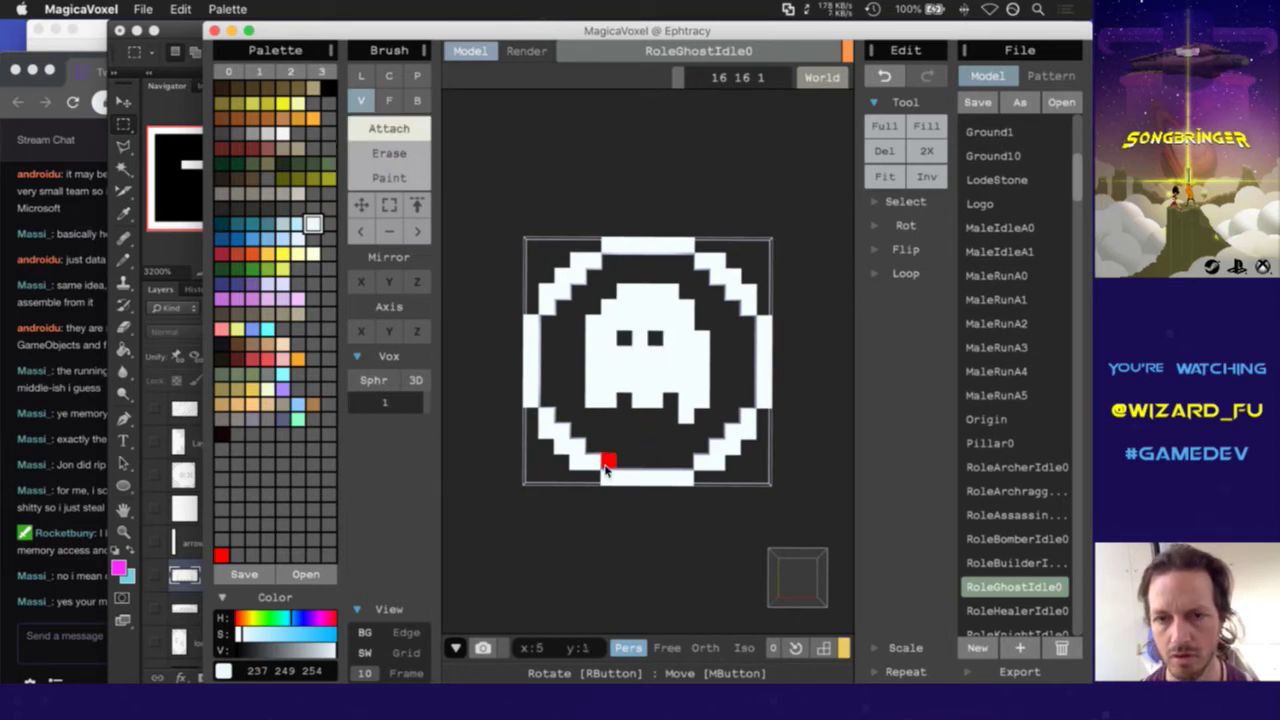
Switch to Photoshop to review the earlier placeholder icon frames in the timeline, and return to MagicaVoxel
key("super+Tab")
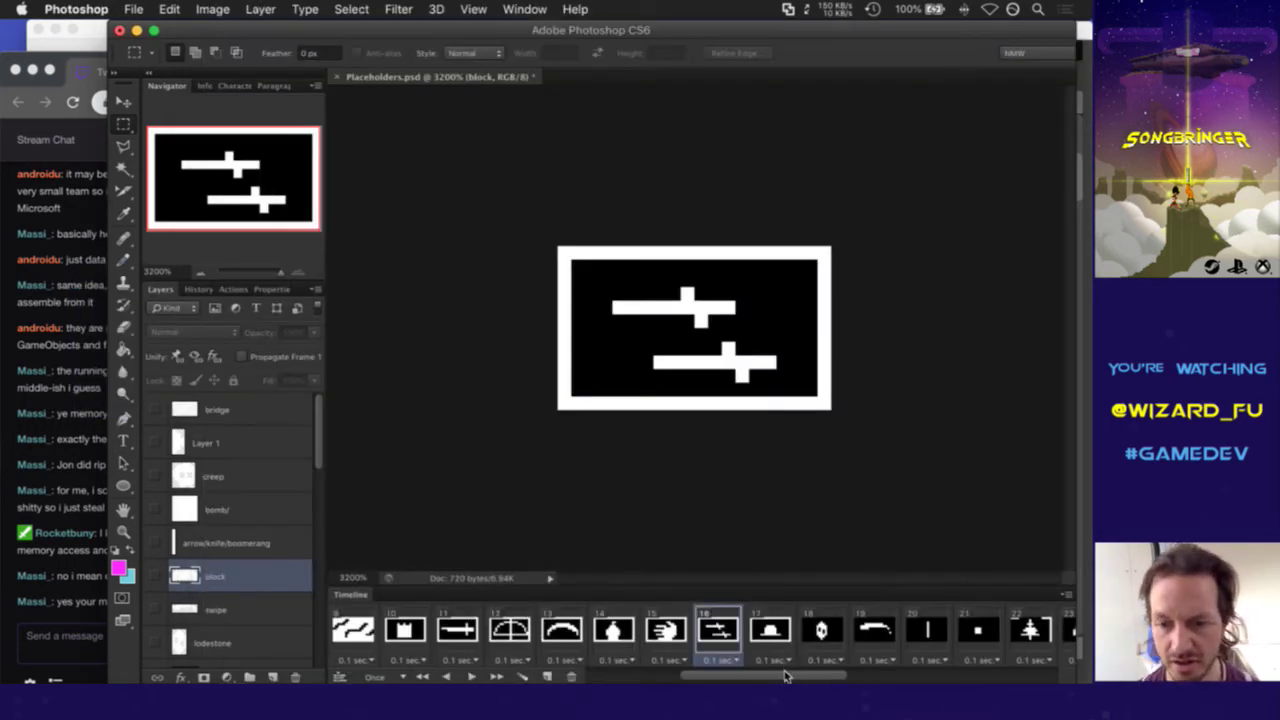
left_click_drag(788, 677, 540, 676)
key("super+Tab")
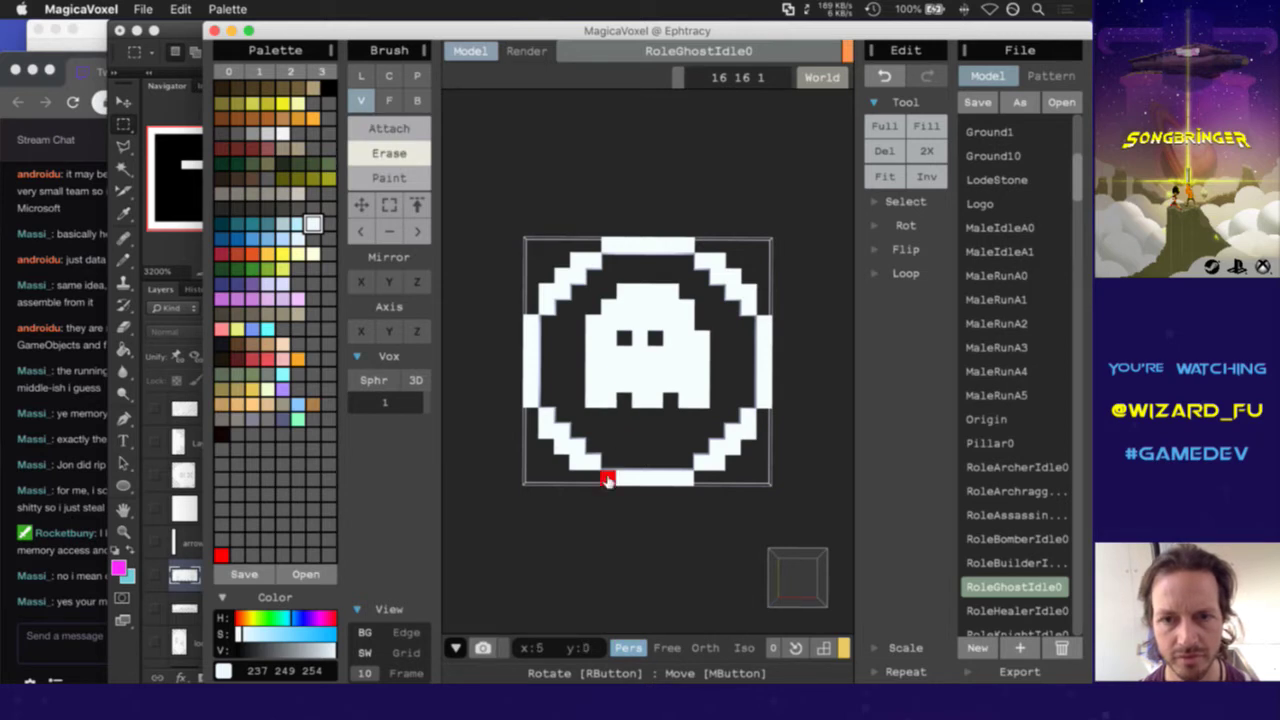
Open RoleHealerIdle0, draw a wide one-voxel-thick white arch across the ring's upper half, and trim both of its lower ends
left_click(1048, 611)
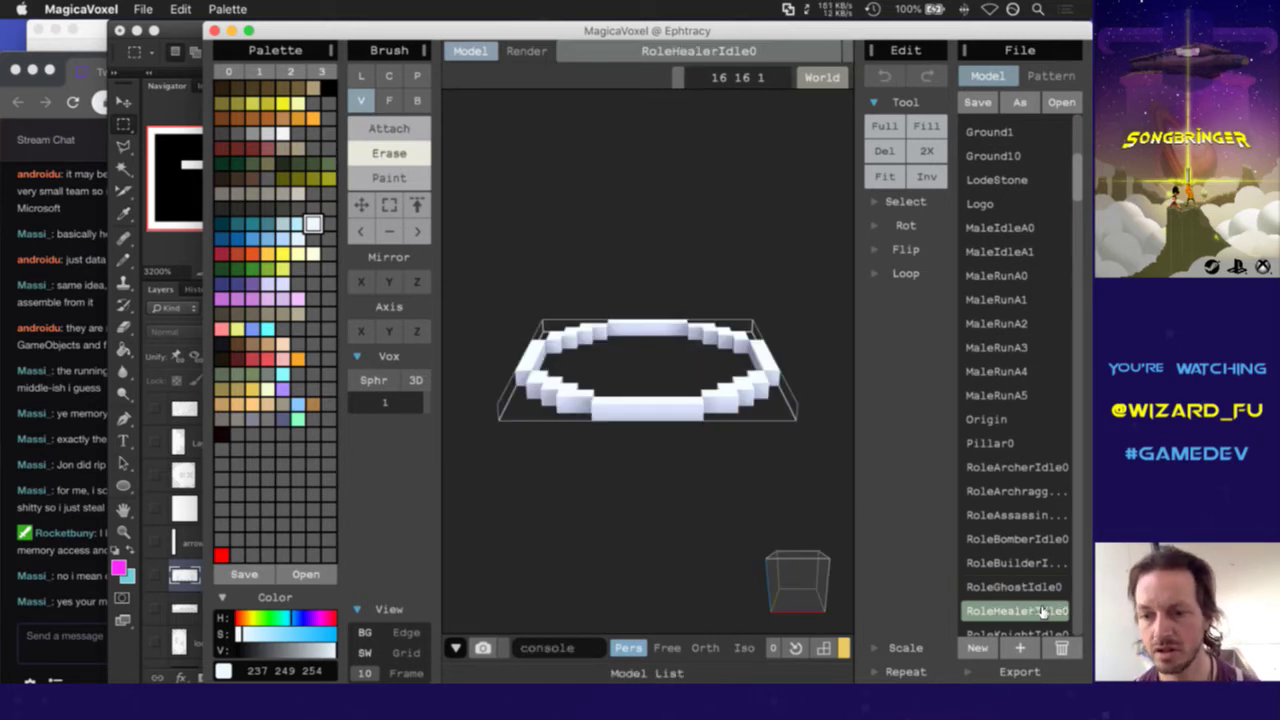
right_click_drag(625, 360, 588, 424)
key("a")
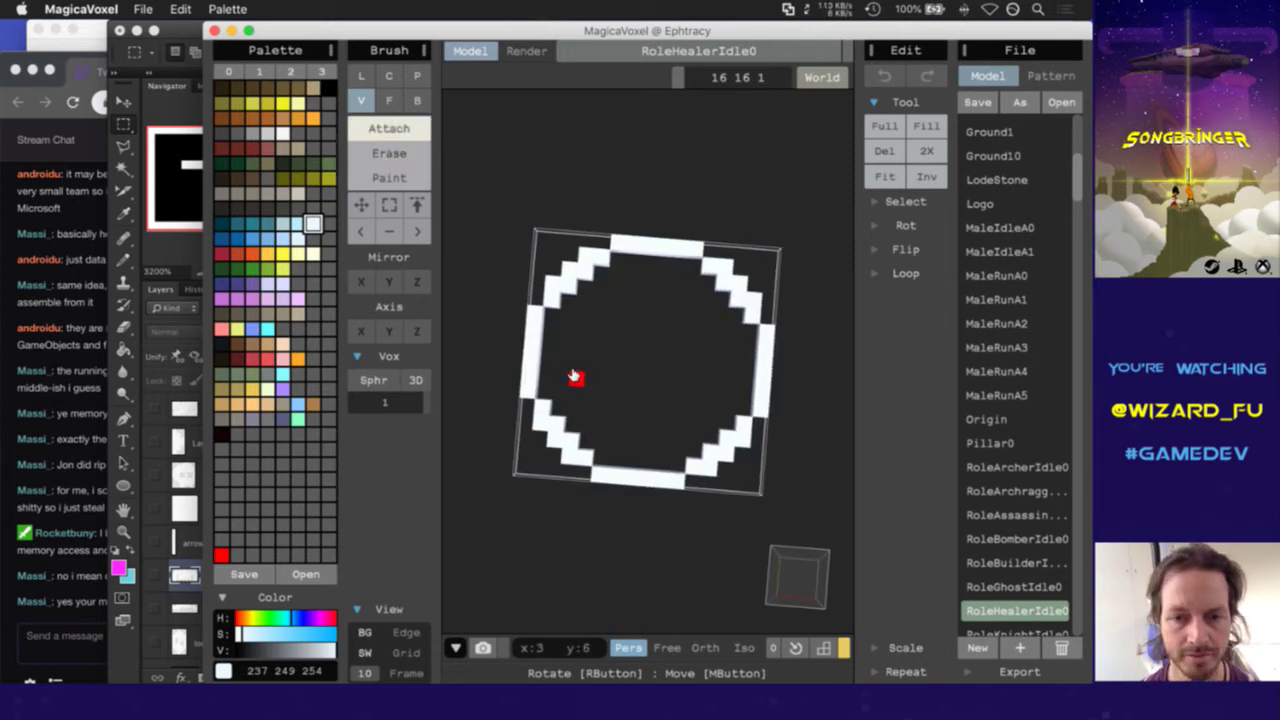
mouse_move(563, 374)
left_mouse_down()
mouse_move(563, 346)
mouse_move(595, 320)
mouse_move(674, 323)
mouse_move(717, 336)
mouse_move(728, 387)
left_mouse_up()
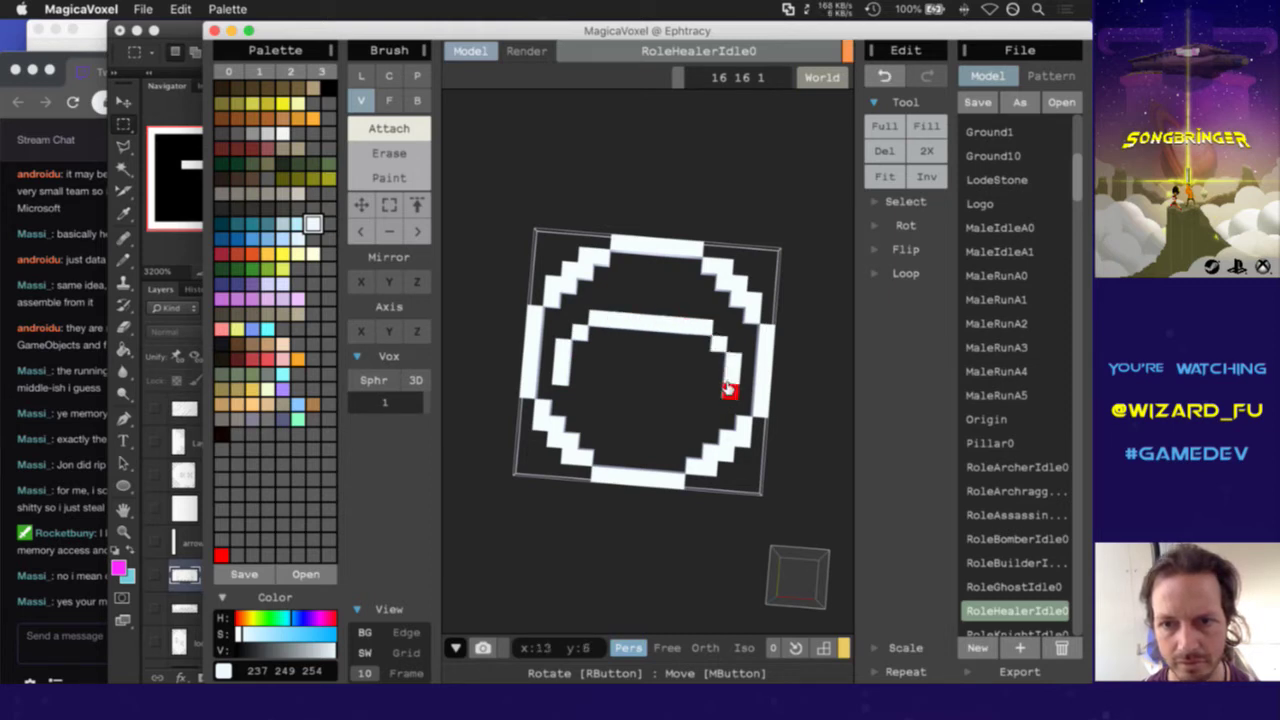
key("ctrl")
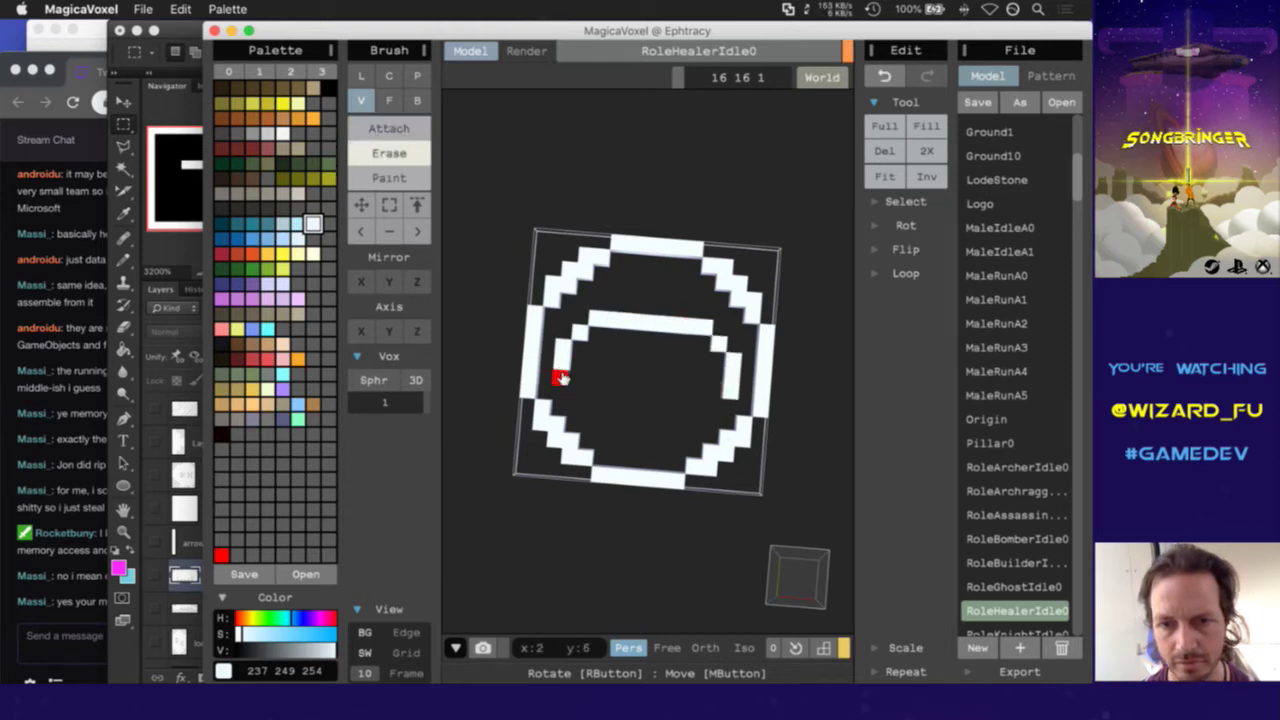
left_click(733, 390)
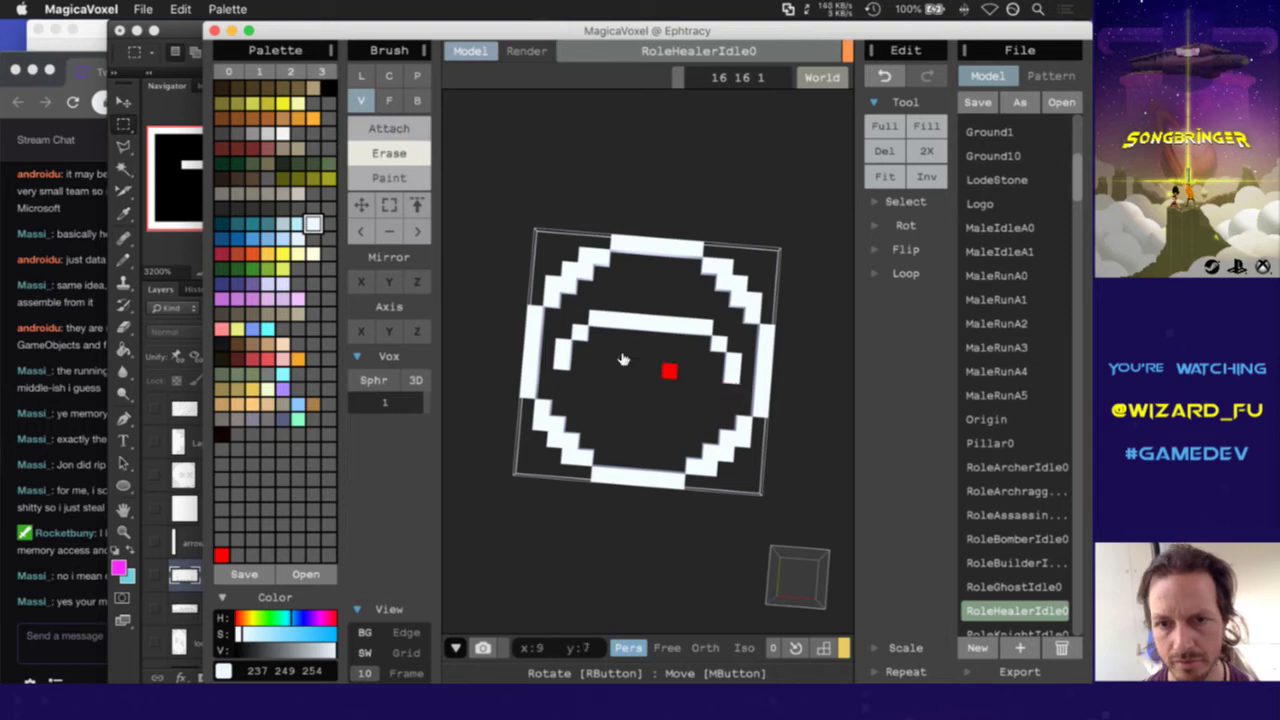
left_click(731, 374)
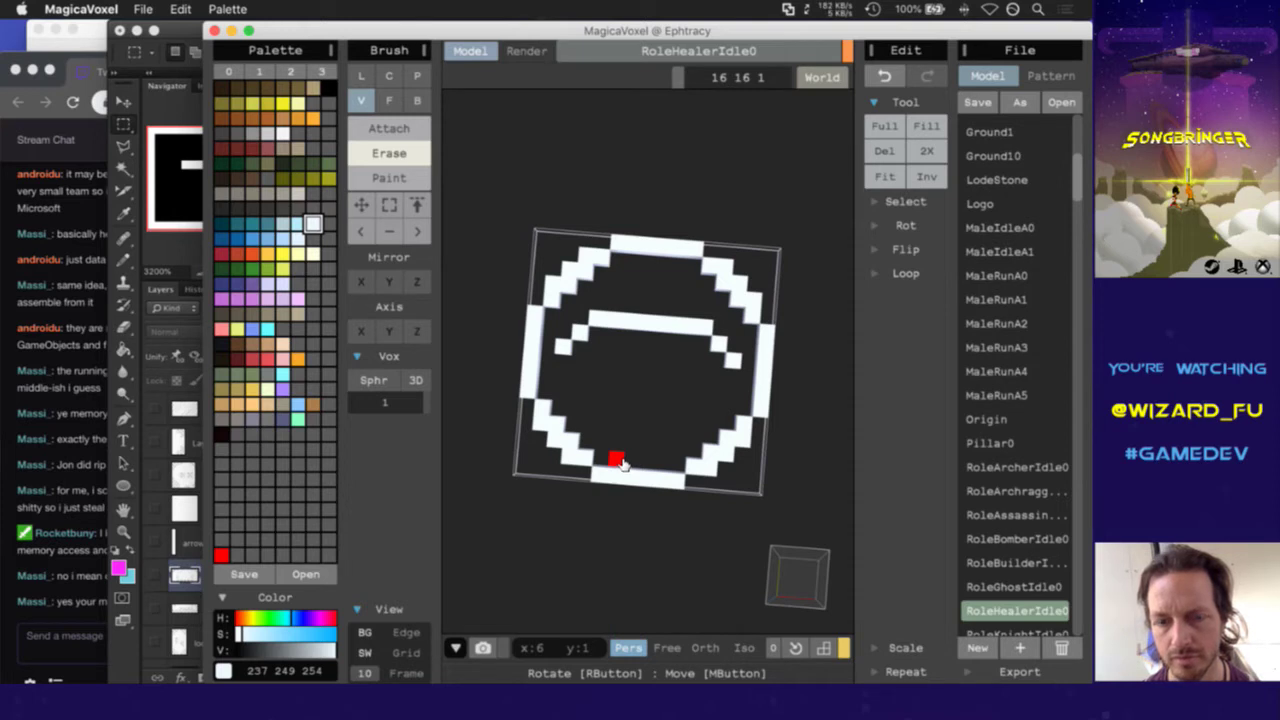
Attach a one-voxel-thick white plus sign, five voxels wide and five tall, beneath the healer icon's arch
key("alt")
key("alt")
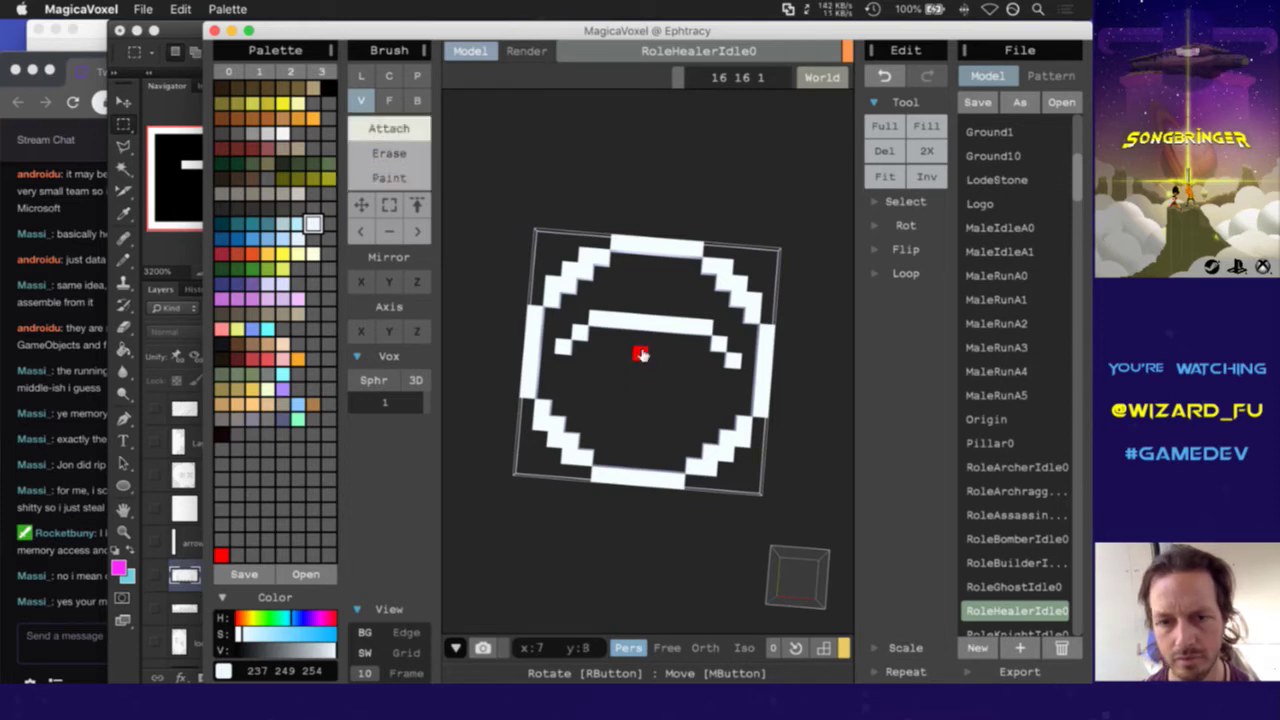
left_click_drag(640, 360, 635, 421)
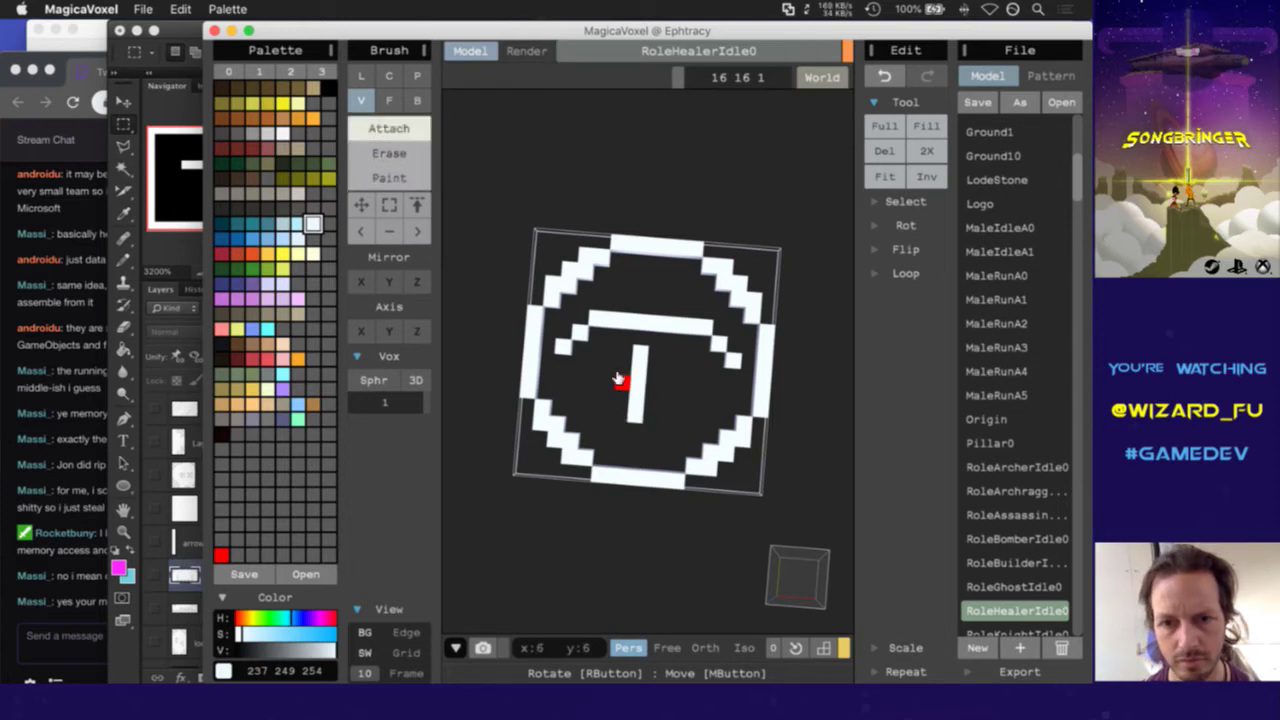
left_click_drag(609, 380, 668, 386)
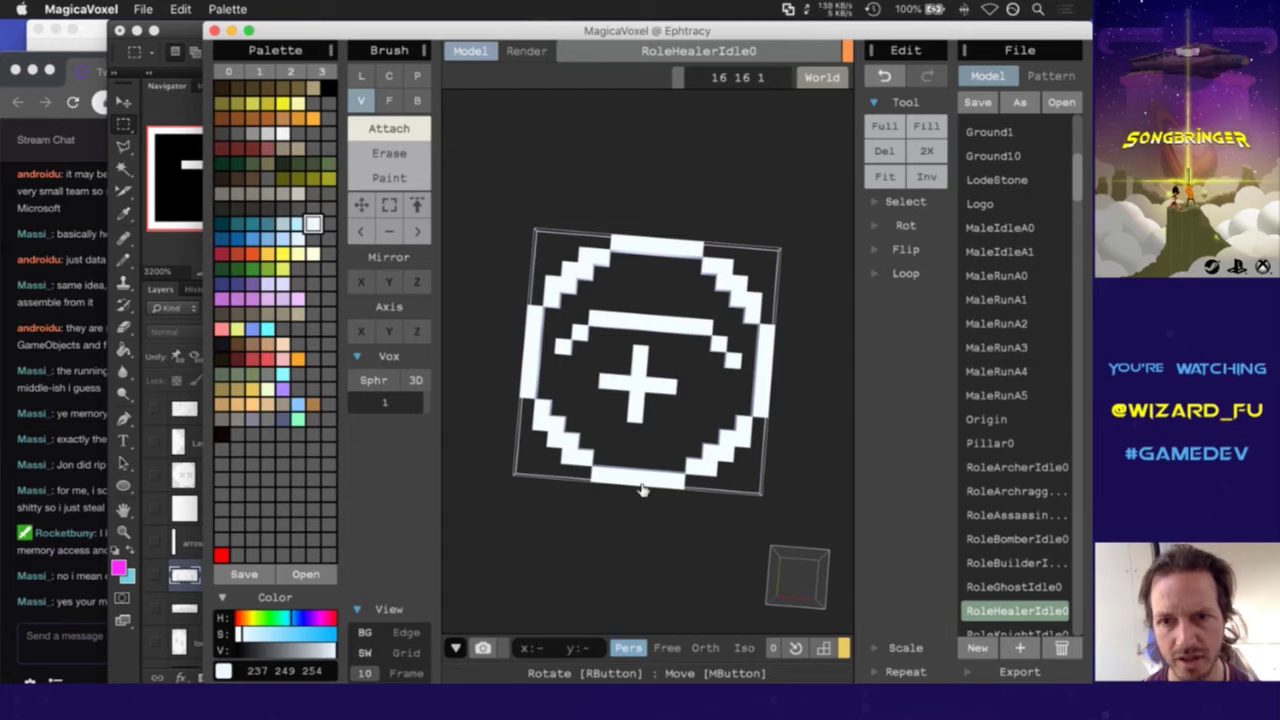
Erase the right end of the healer's arch and redraw its two stepped-down voxels one voxel further inward
key("ctrl")
left_click(704, 325)
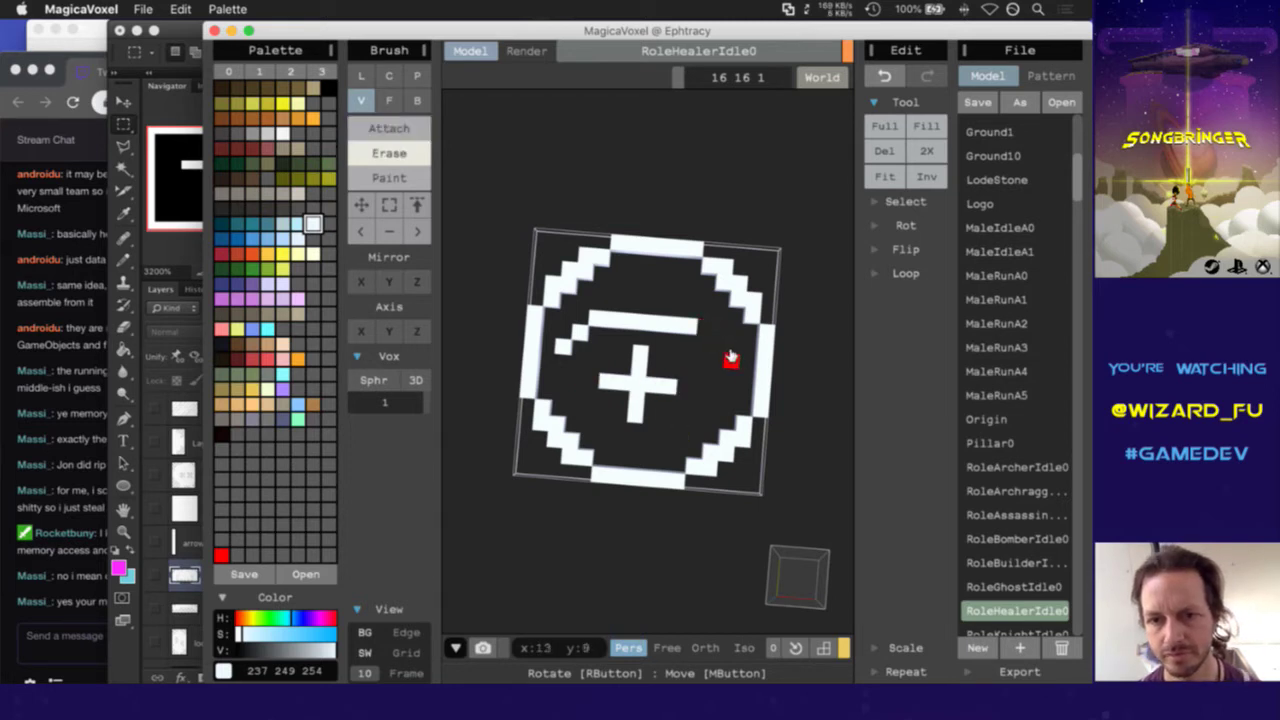
left_click(731, 361, "ctrl")
left_click_drag(706, 343, 723, 362)
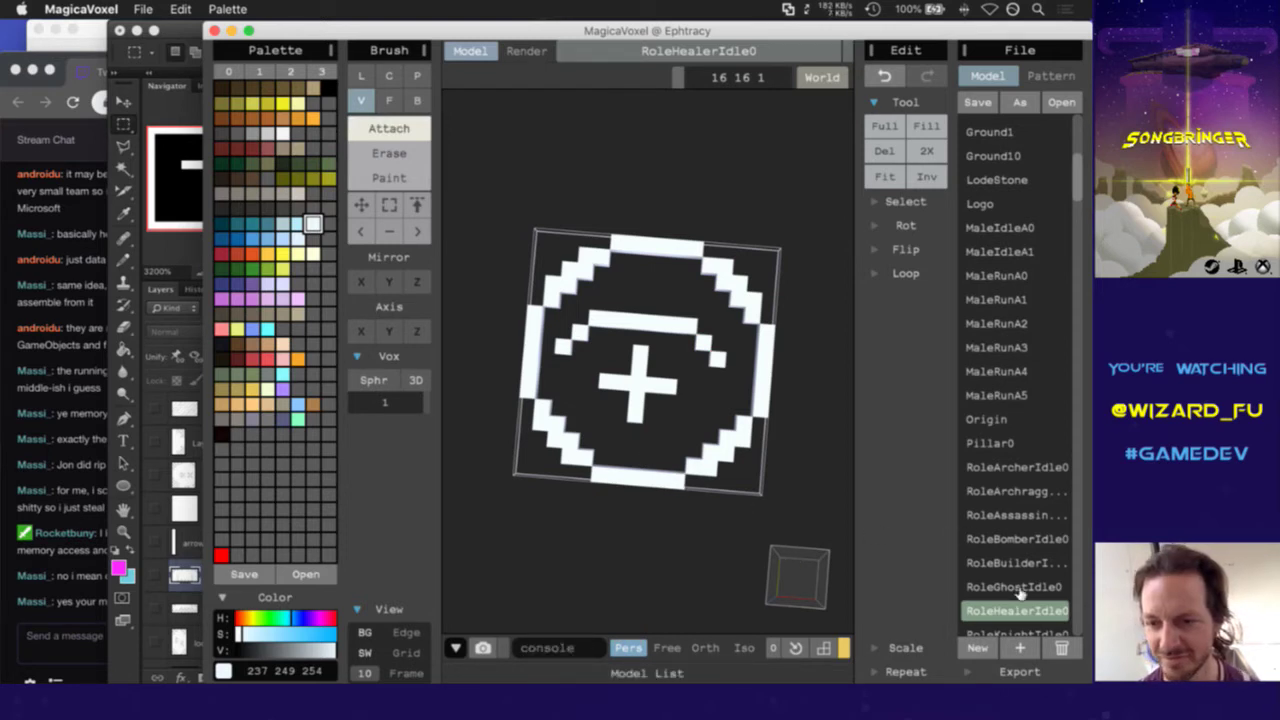
Open RoleKnightIdle0 and draw a horizontal two-voxel-thick white sword blade inside the ring, its upper row extending two voxels further left
scroll(1020, 594, "down", 5)
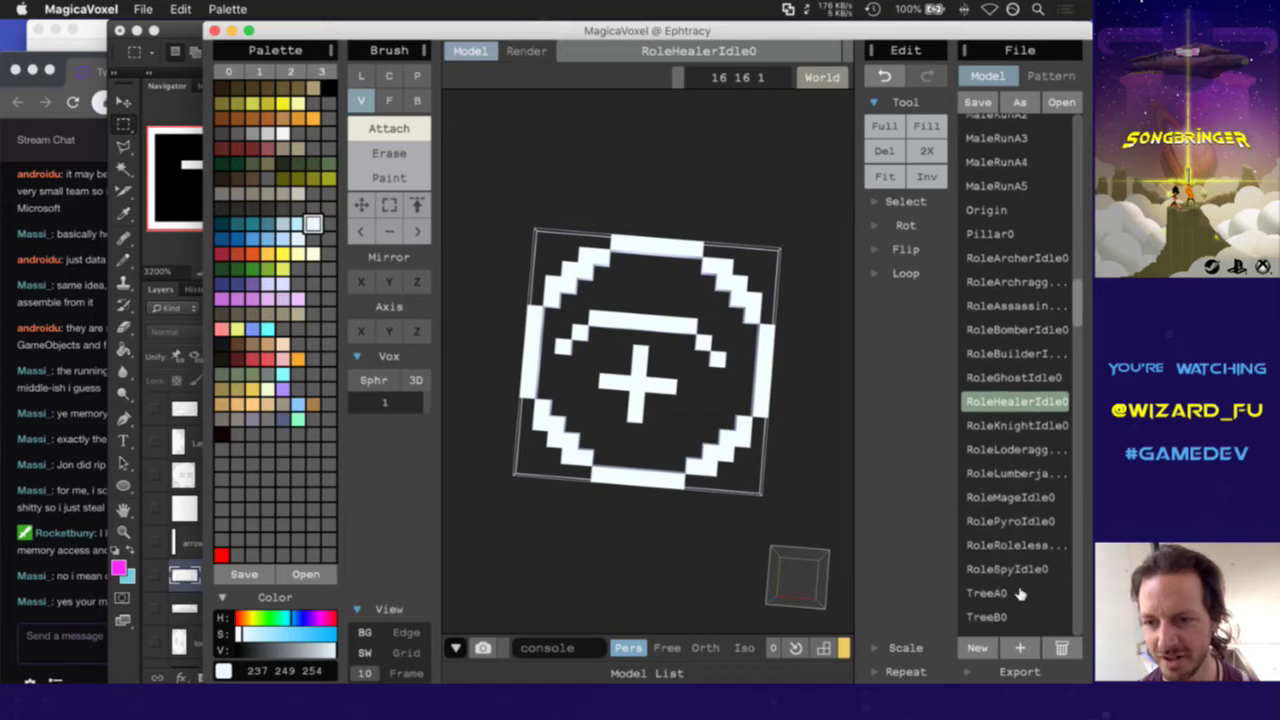
left_click(1015, 426)
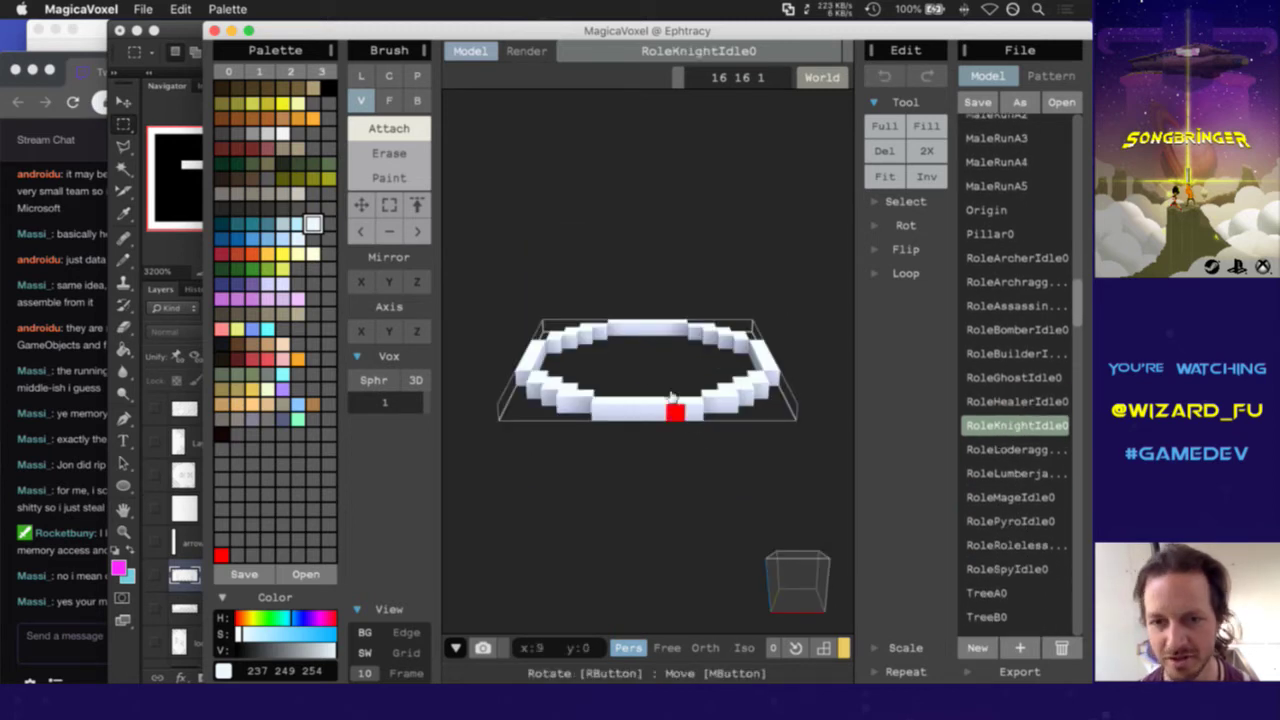
right_click_drag(674, 411, 628, 400)
key("3")
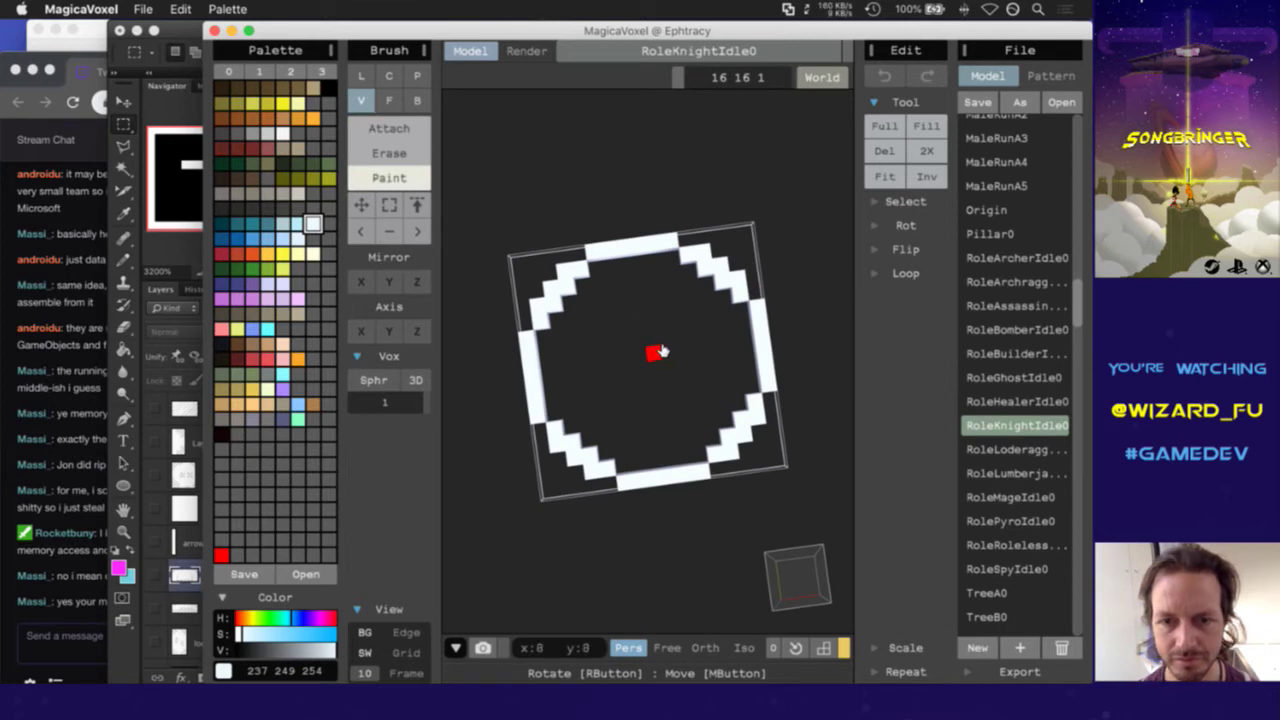
key("1")
right_click_drag(583, 371, 578, 360)
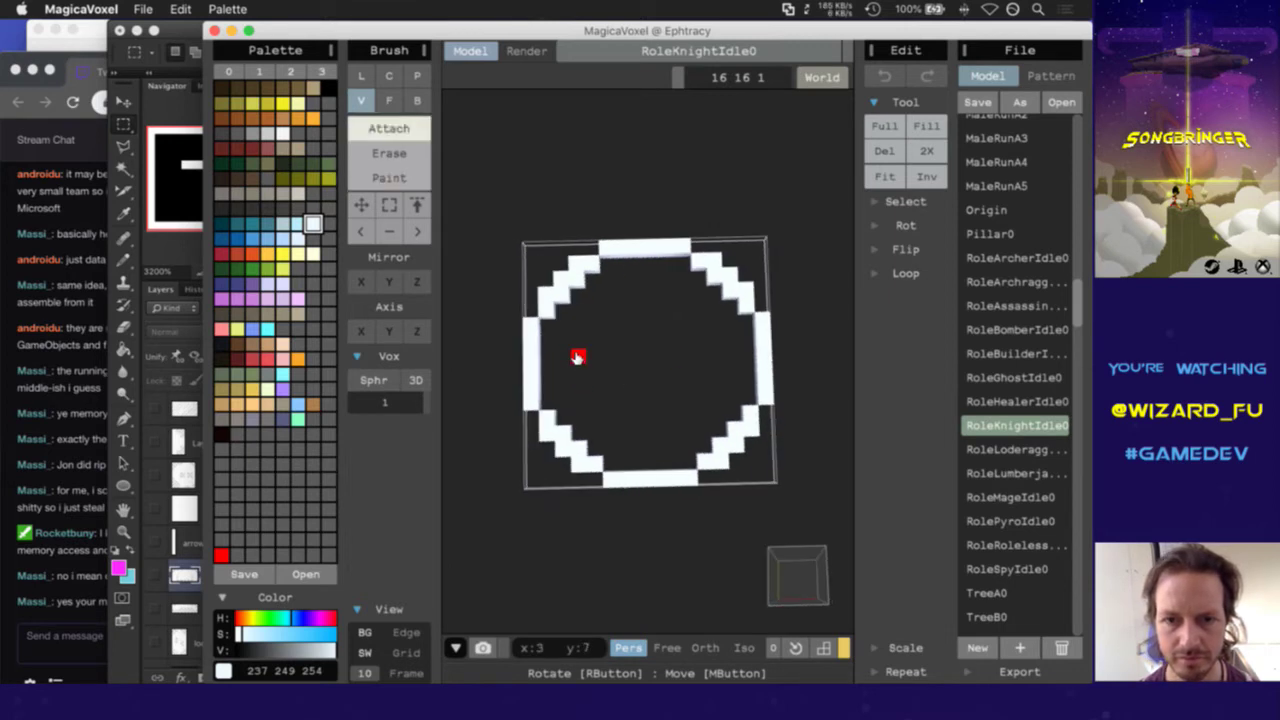
left_click_drag(578, 357, 692, 354)
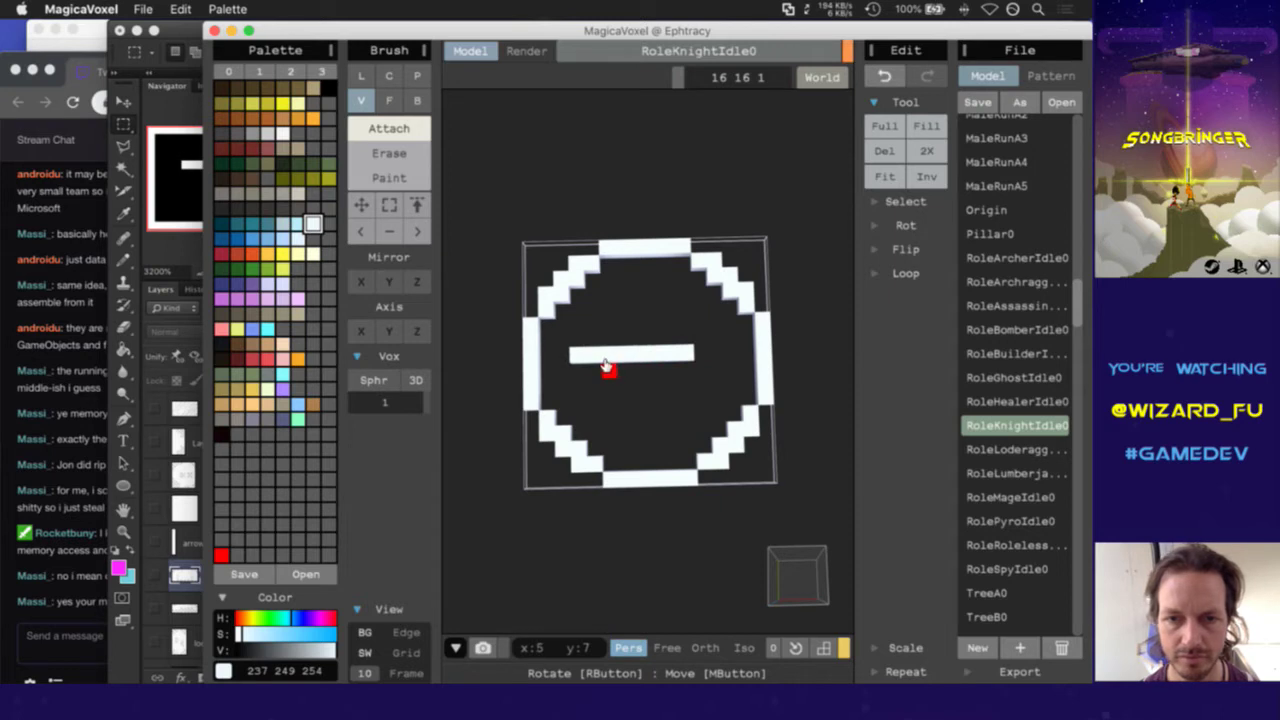
left_click_drag(605, 367, 686, 369)
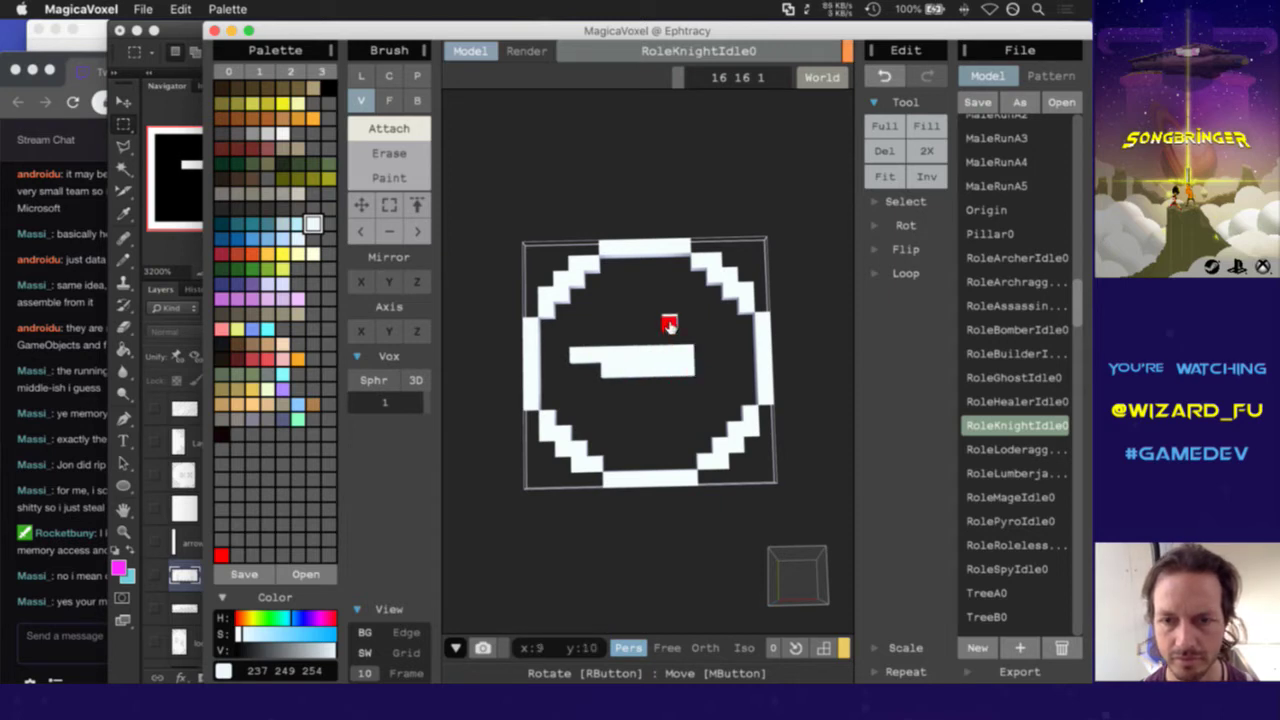
Add a vertical one-voxel-wide crossguard across the knight's sword and a two-voxel-thick grip to its right
mouse_move(669, 325)
left_mouse_down()
mouse_move(670, 405)
mouse_move(714, 352)
mouse_move(700, 366)
left_mouse_up()
key("ctrl")
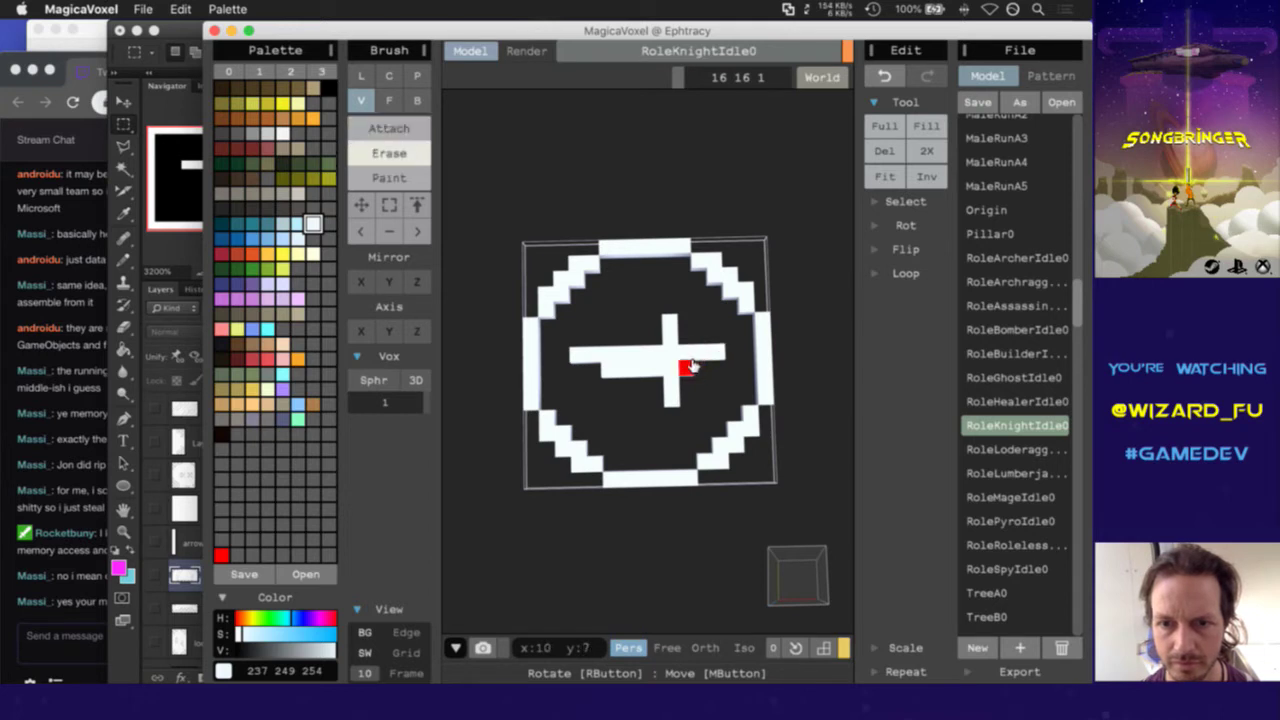
left_click(687, 372)
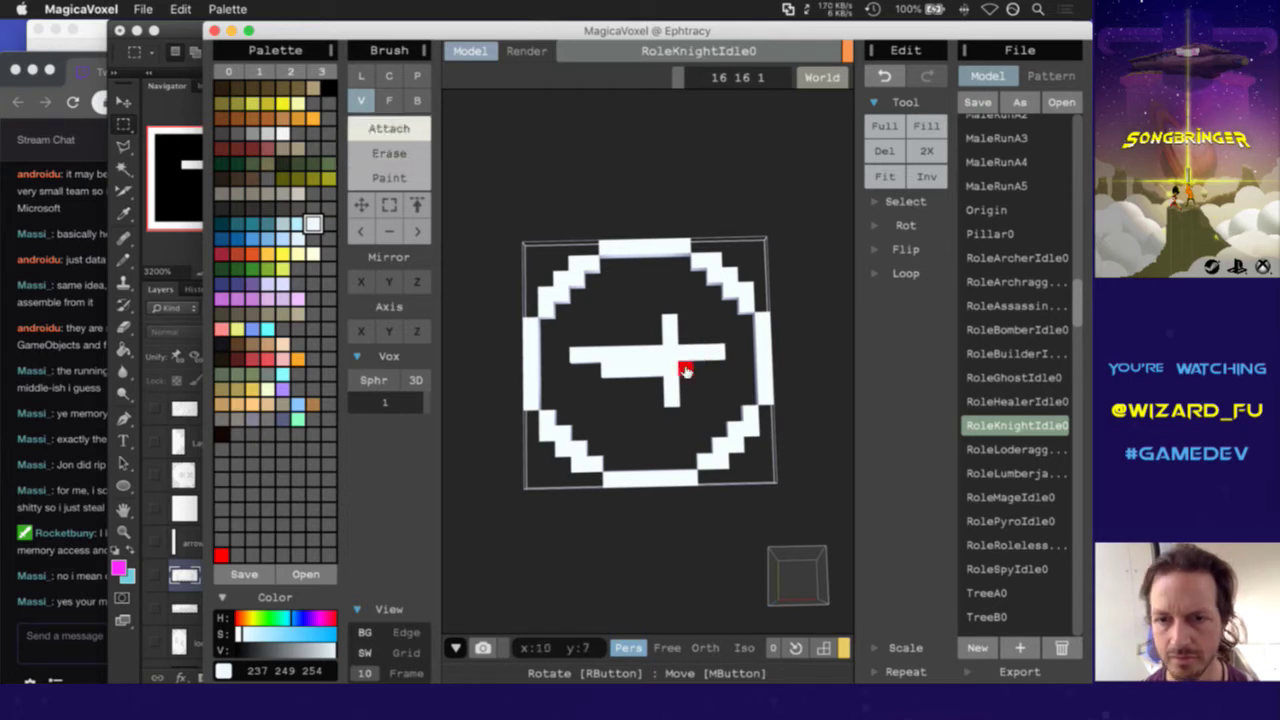
left_click_drag(695, 372, 718, 369)
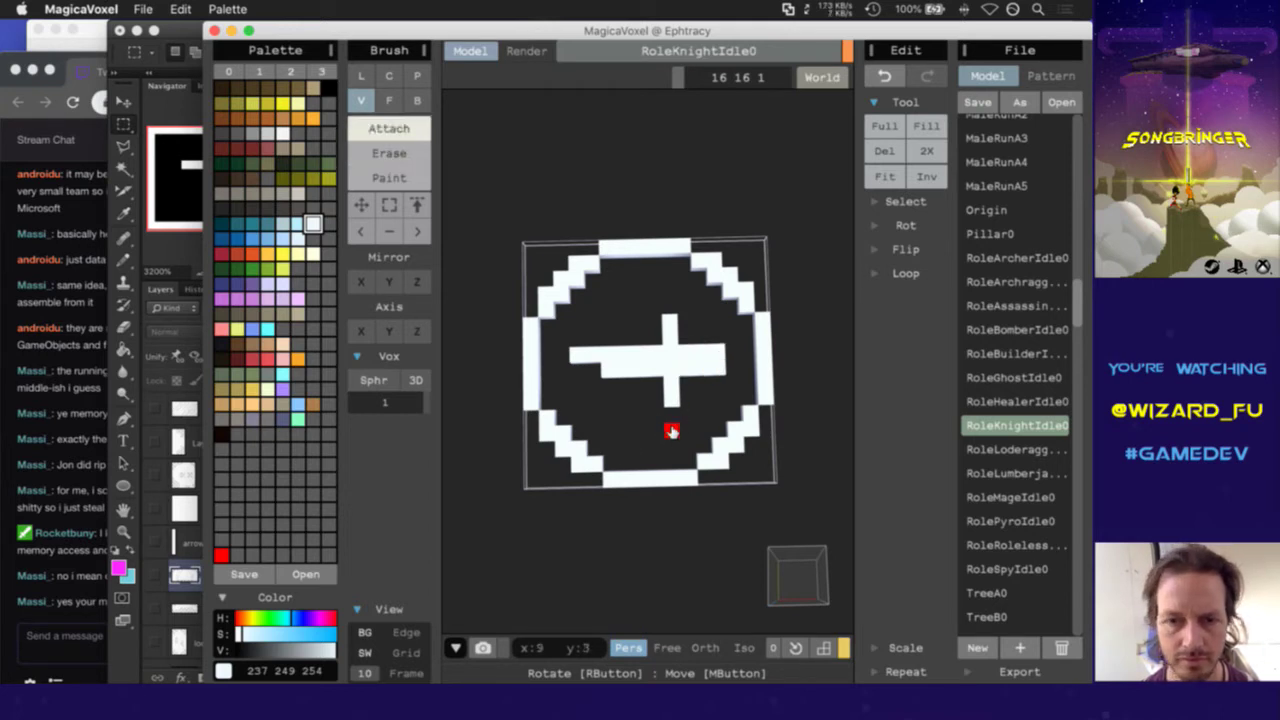
Check the placeholder frames in Photoshop, return to MagicaVoxel, and erase the outermost voxel at each end of the sword's crossguard
key("super+Tab")
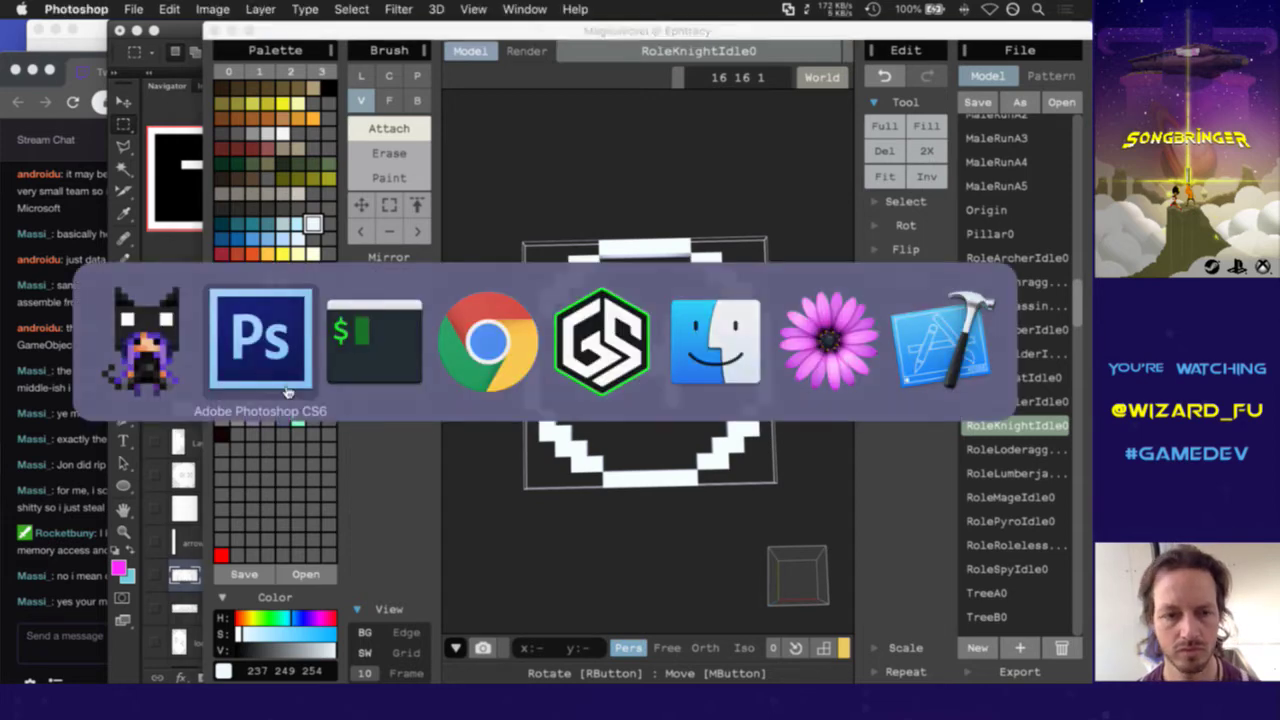
scroll(560, 632, "right", 5)
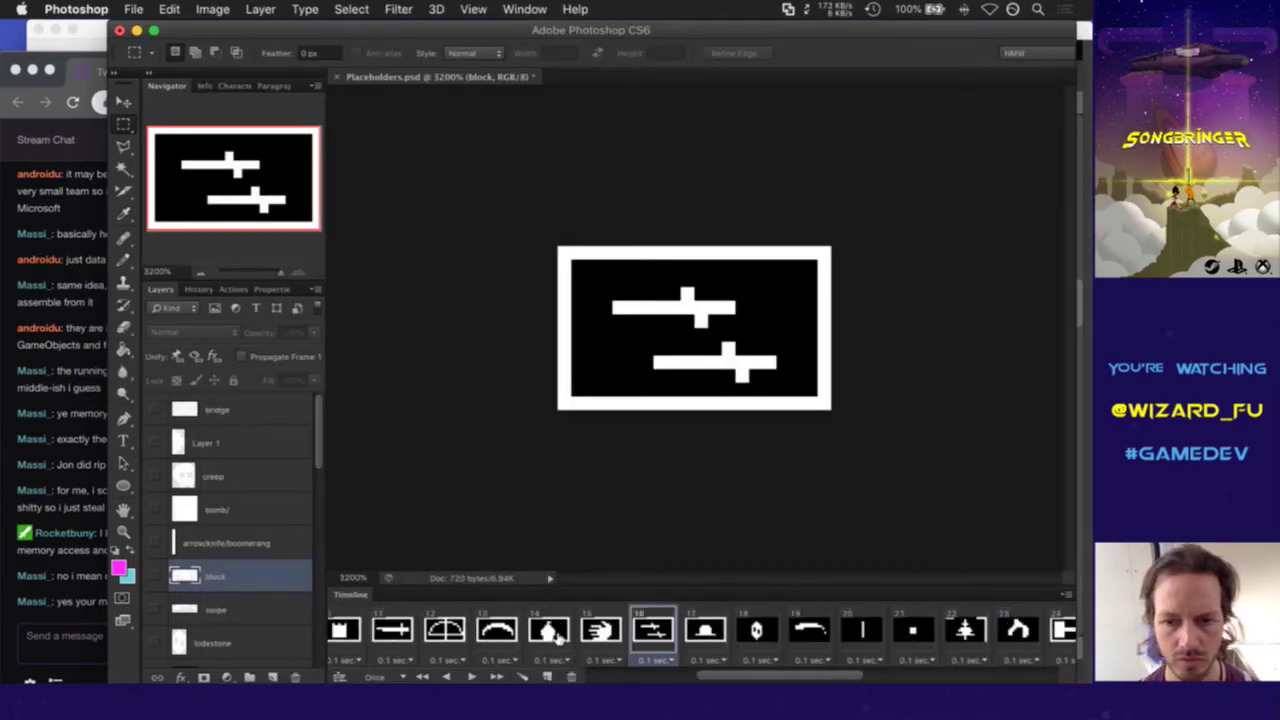
scroll(558, 637, "right", 3)
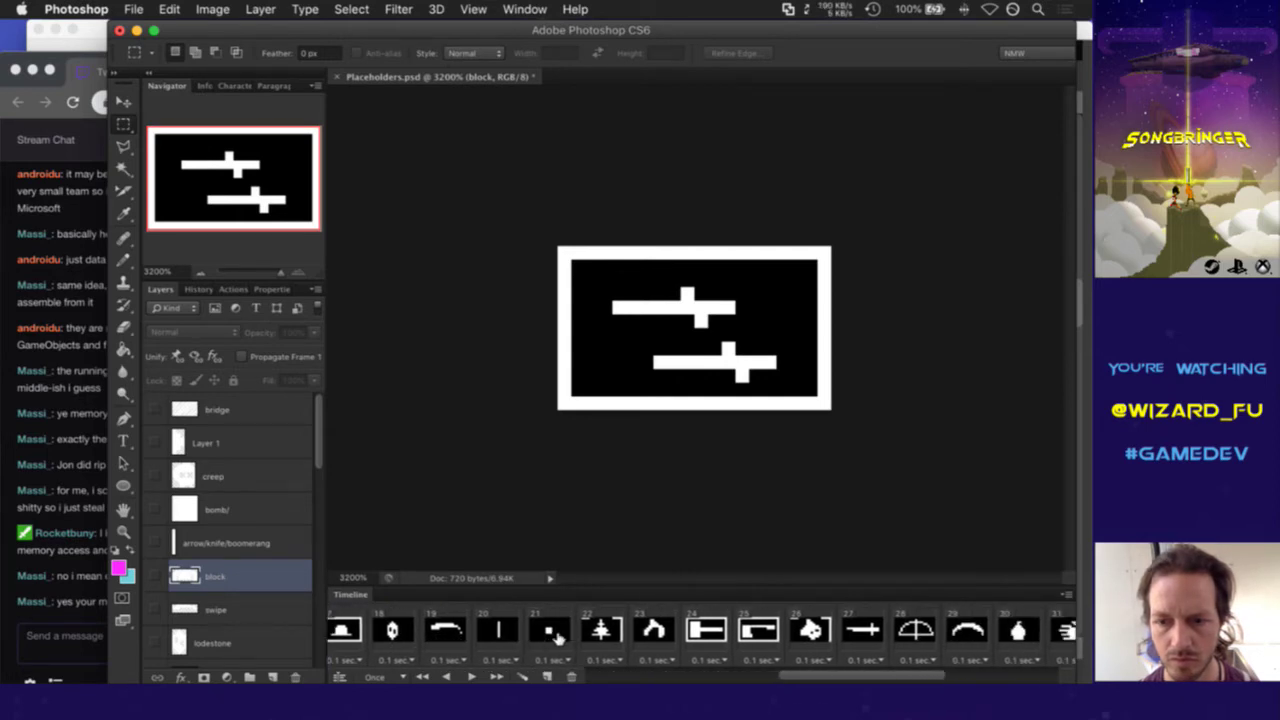
key("super+Tab")
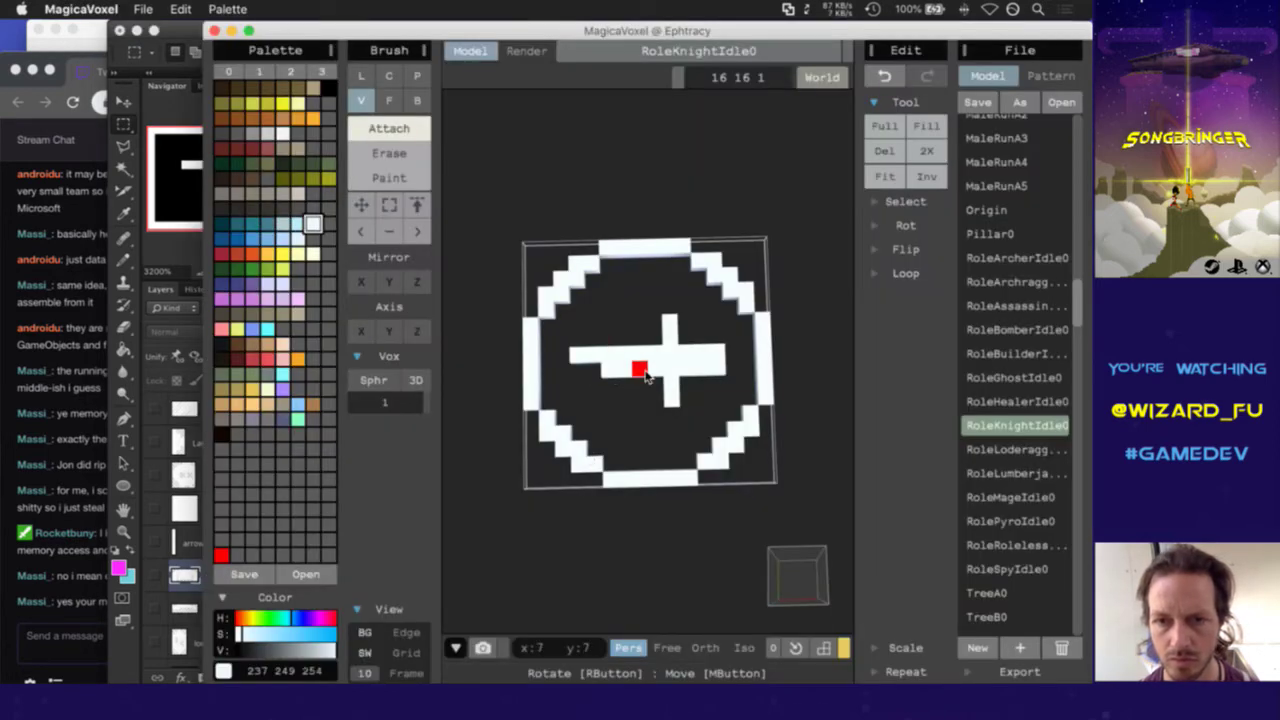
key("ctrl")
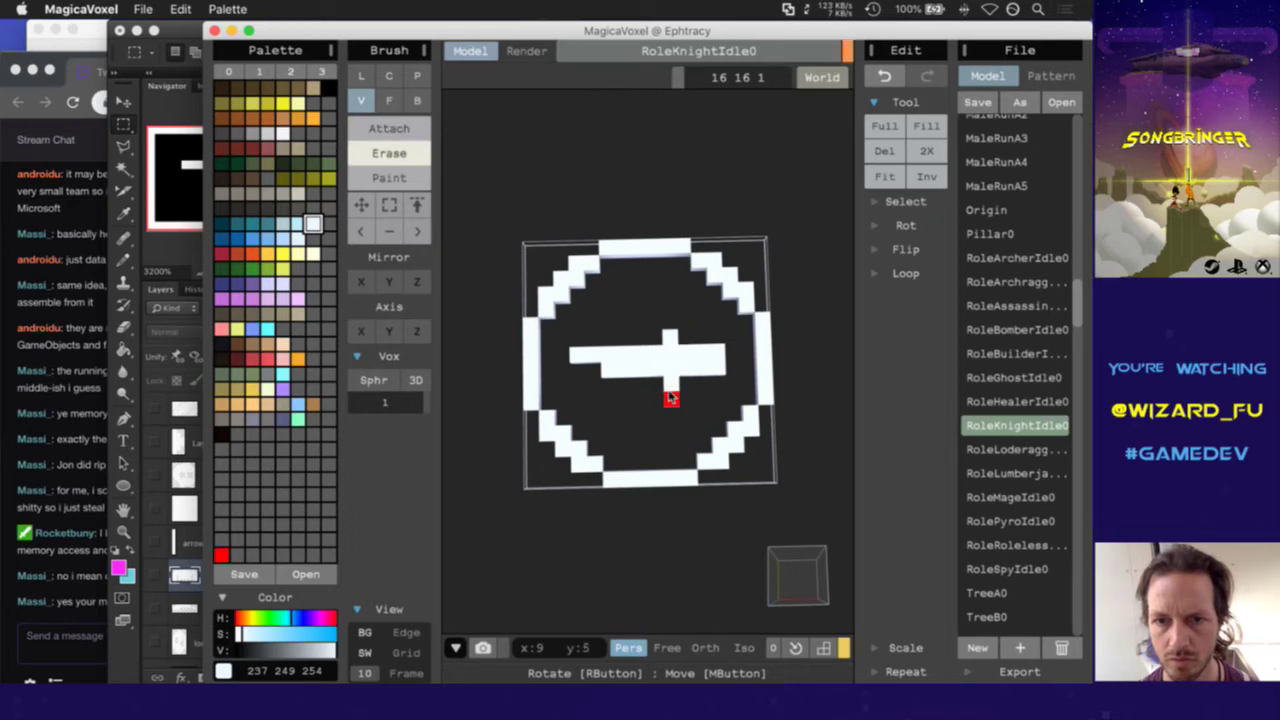
left_click(670, 400)
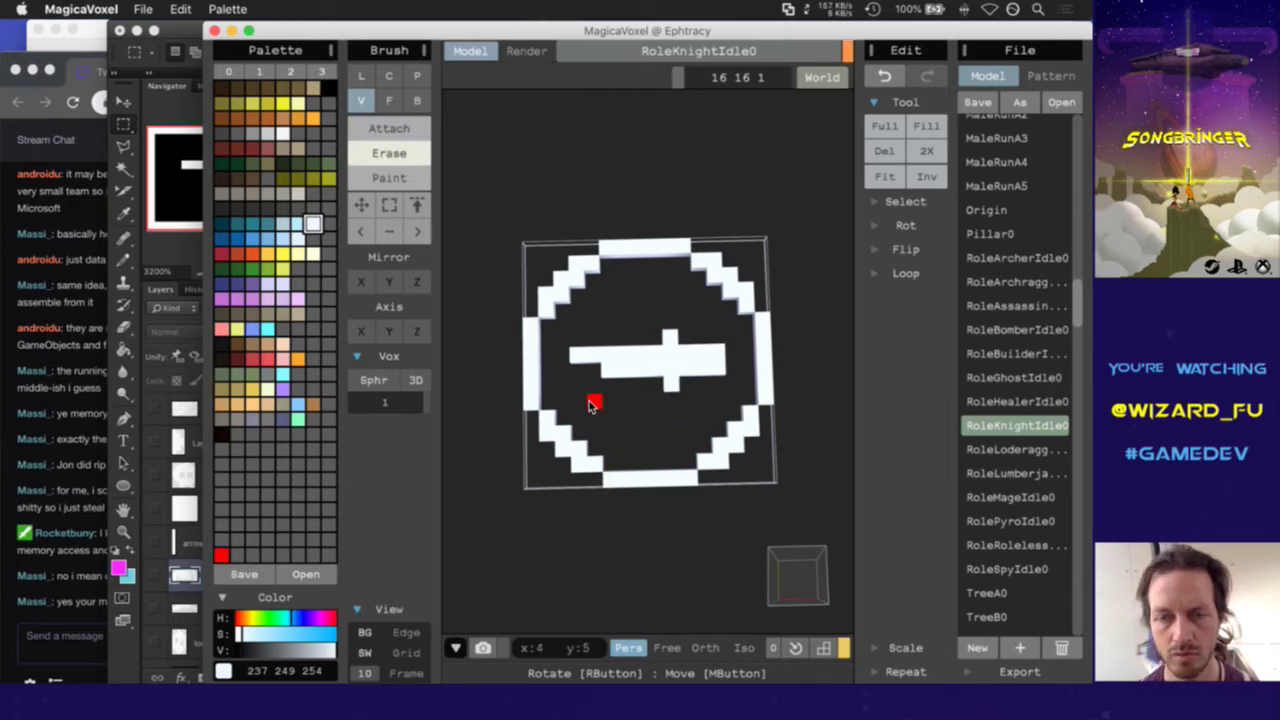
Open RoleLoderaggerIdle0 and draw a centered white plus sign inside the ring, two voxels thick and eight voxels across
key("Down")
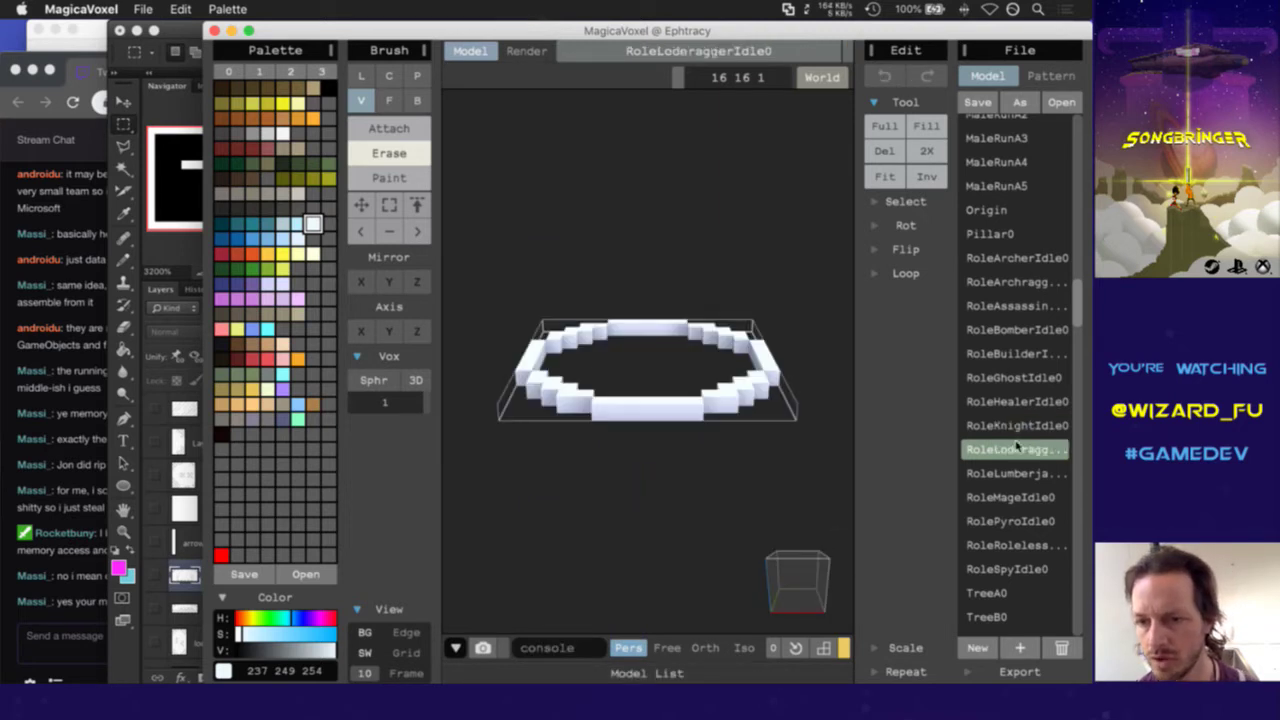
right_click_drag(623, 258, 617, 427)
key("alt")
key("ctrl")
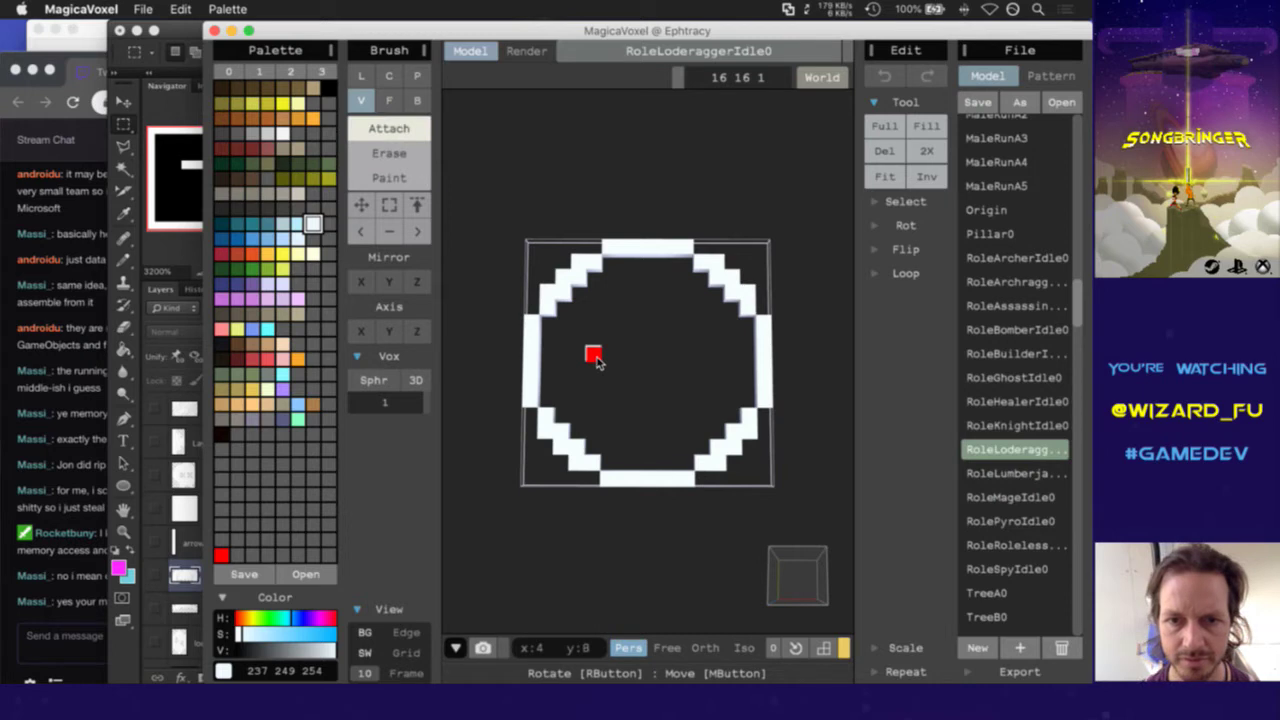
mouse_move(595, 362)
left_mouse_down()
mouse_move(703, 358)
mouse_move(640, 326)
mouse_move(640, 306)
mouse_move(658, 341)
mouse_move(654, 429)
mouse_move(640, 383)
mouse_move(640, 420)
left_mouse_up()
key("ctrl")
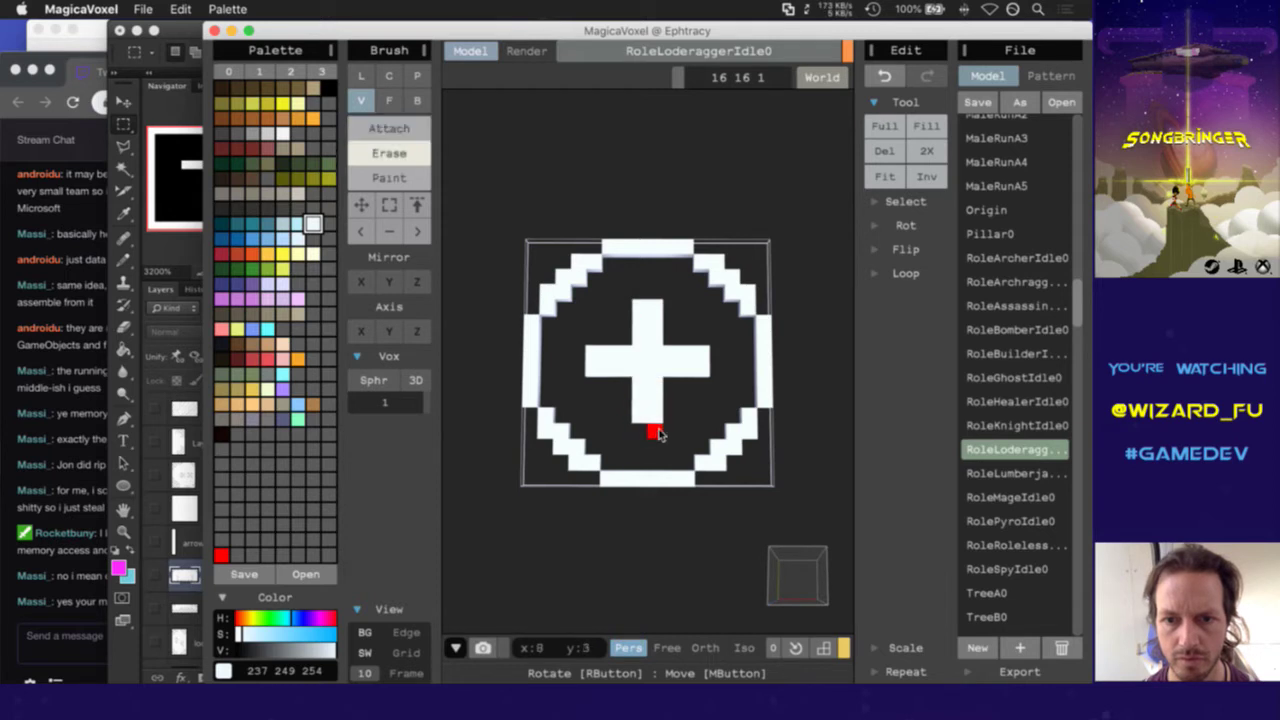
Open RoleLumberjackIdle0 and draw a white axe with a ten-voxel-long, two-voxel-thick handle and a head extending down from its left end
left_click(1008, 478)
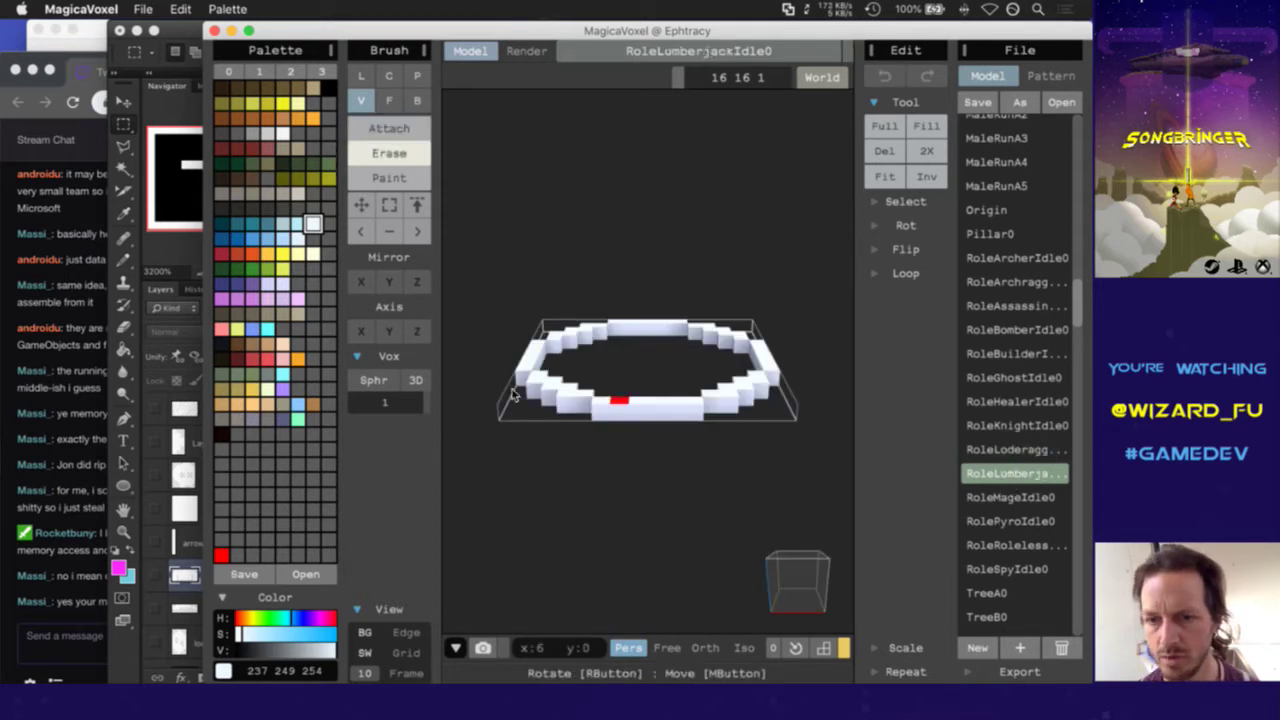
right_click_drag(583, 343, 614, 412)
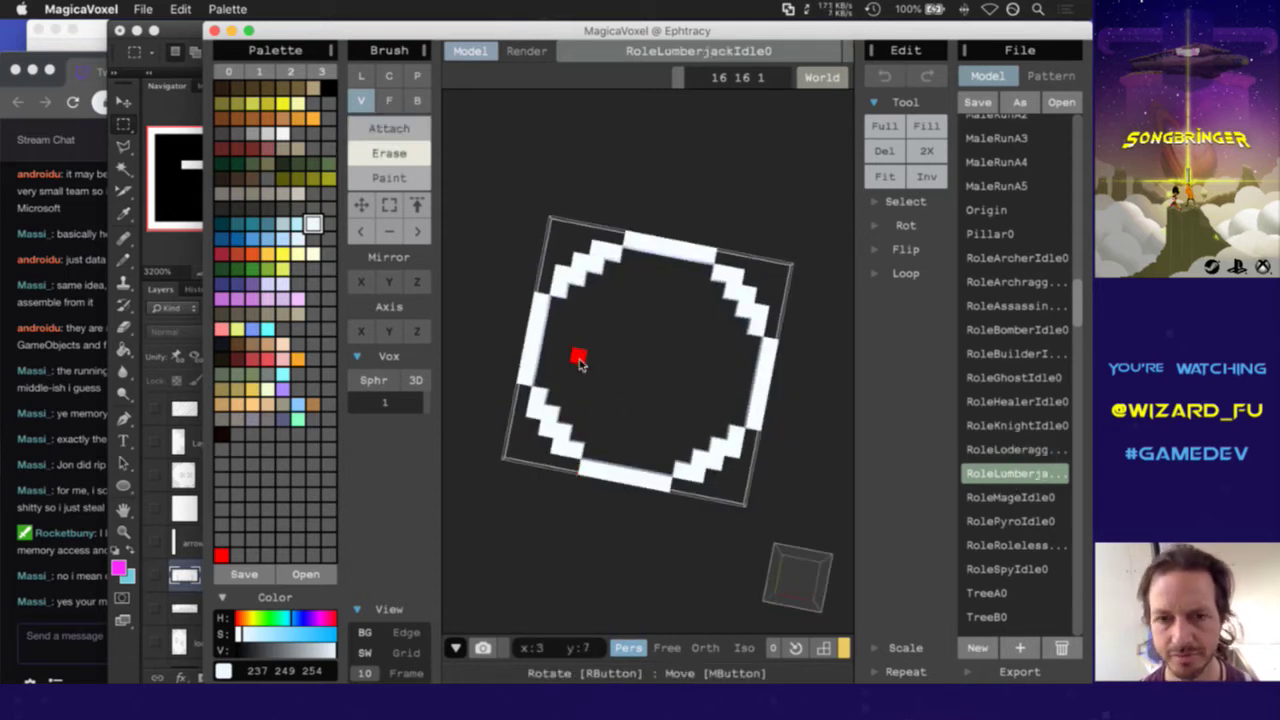
right_click_drag(580, 354, 594, 383)
key("g")
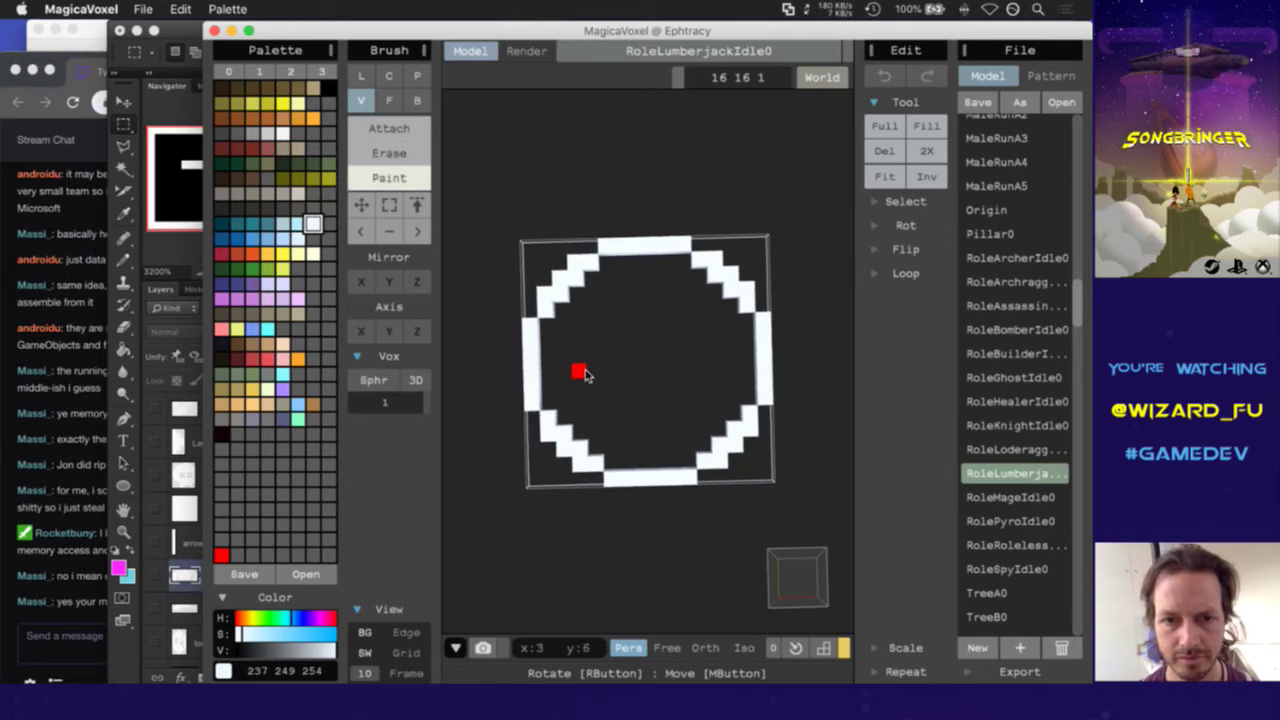
key("t")
mouse_move(582, 347)
left_mouse_down()
mouse_move(579, 400)
mouse_move(597, 403)
mouse_move(592, 344)
mouse_move(710, 340)
mouse_move(616, 348)
mouse_move(716, 353)
left_mouse_up()
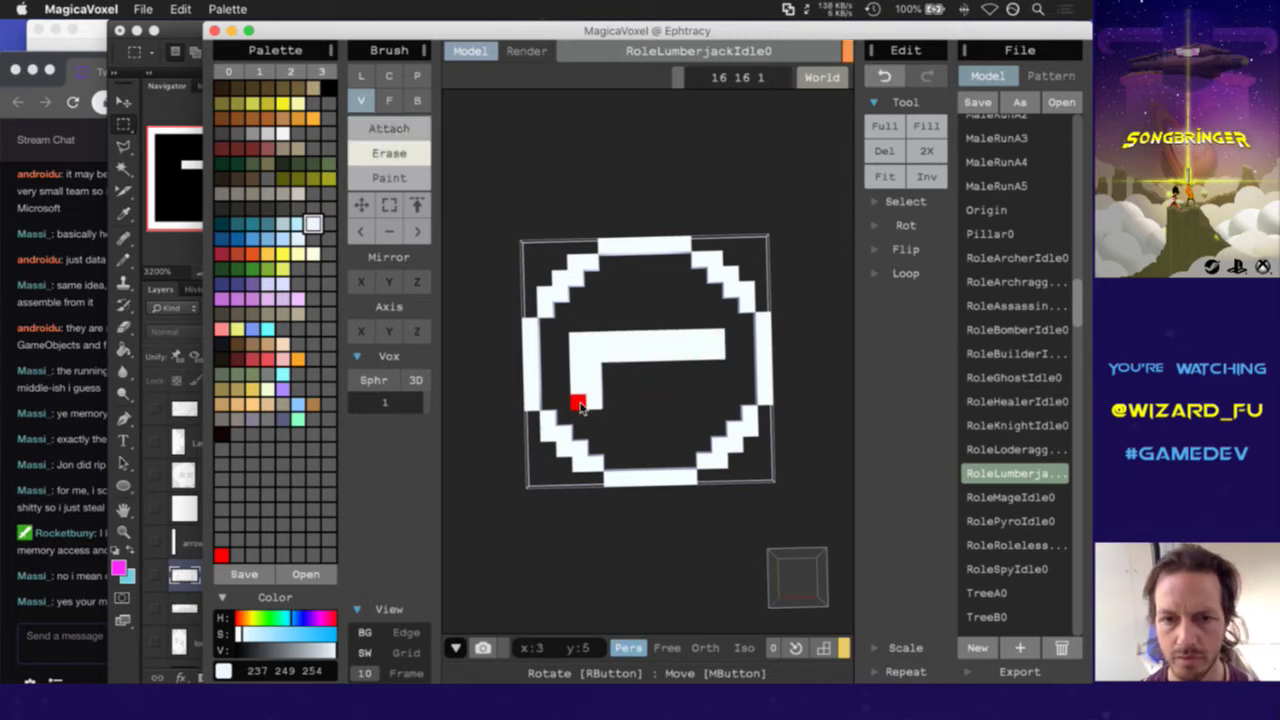
Check the axe frame in Photoshop, then in MagicaVoxel extend the axe head's lower corner and thin the handle's middle to one voxel
key("super+Tab")
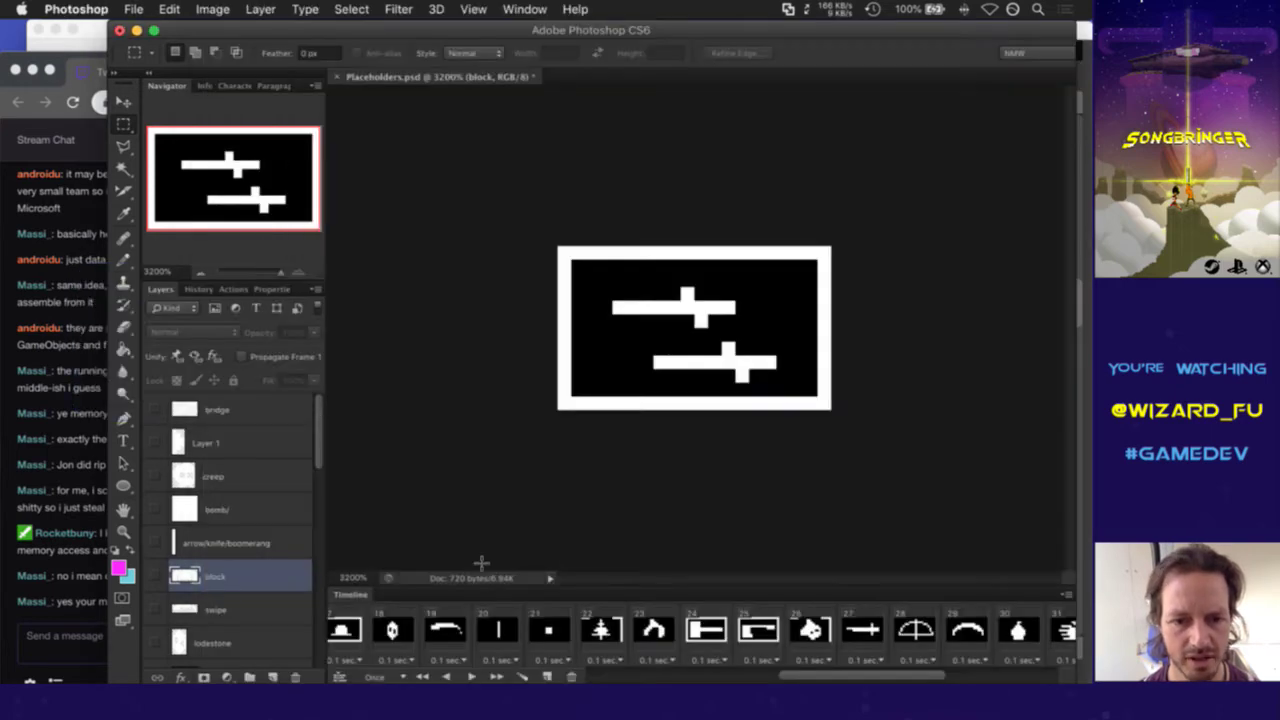
scroll(455, 620, "left", 5)
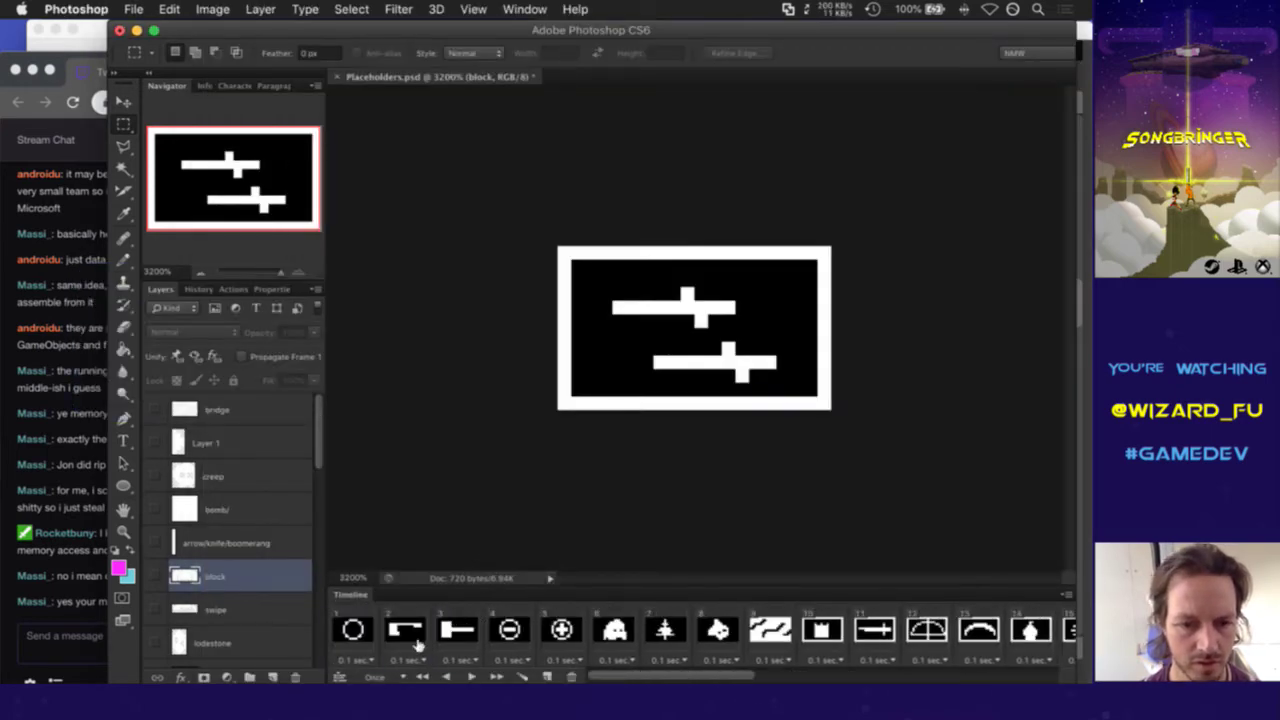
key("super+Tab")
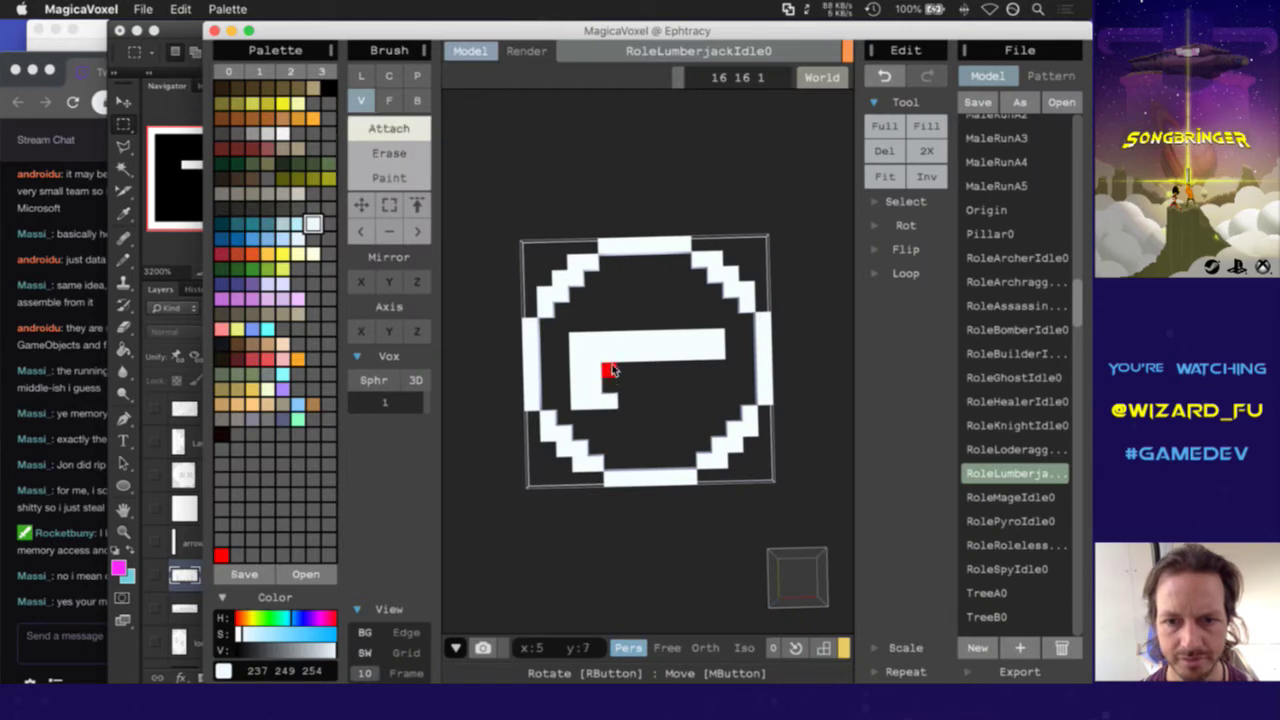
left_click_drag(603, 354, 688, 362, "ctrl")
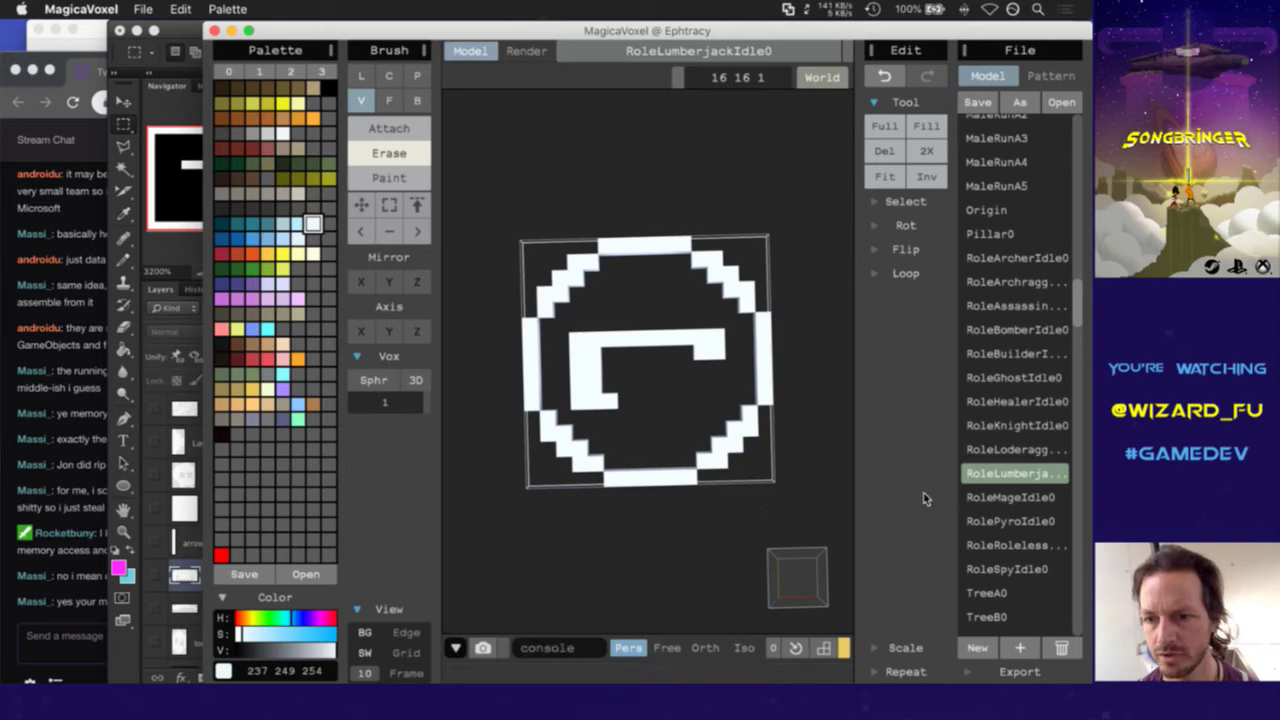
Open RoleMageIdle0, then find and display the hand icon frame in the placeholder timeline in Photoshop
left_click(1003, 497)
right_click_drag(612, 365, 598, 472)
key("super+Tab")
key("super+Tab")
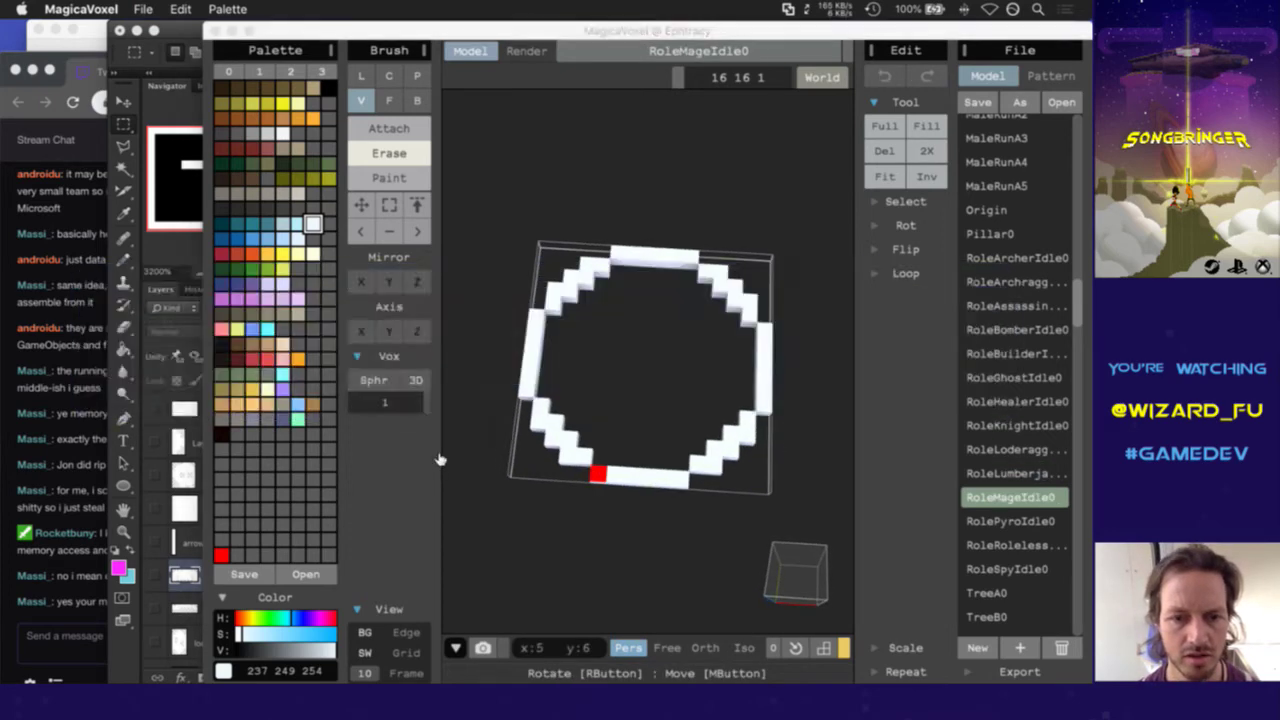
key("super+Tab")
key("super+Tab")
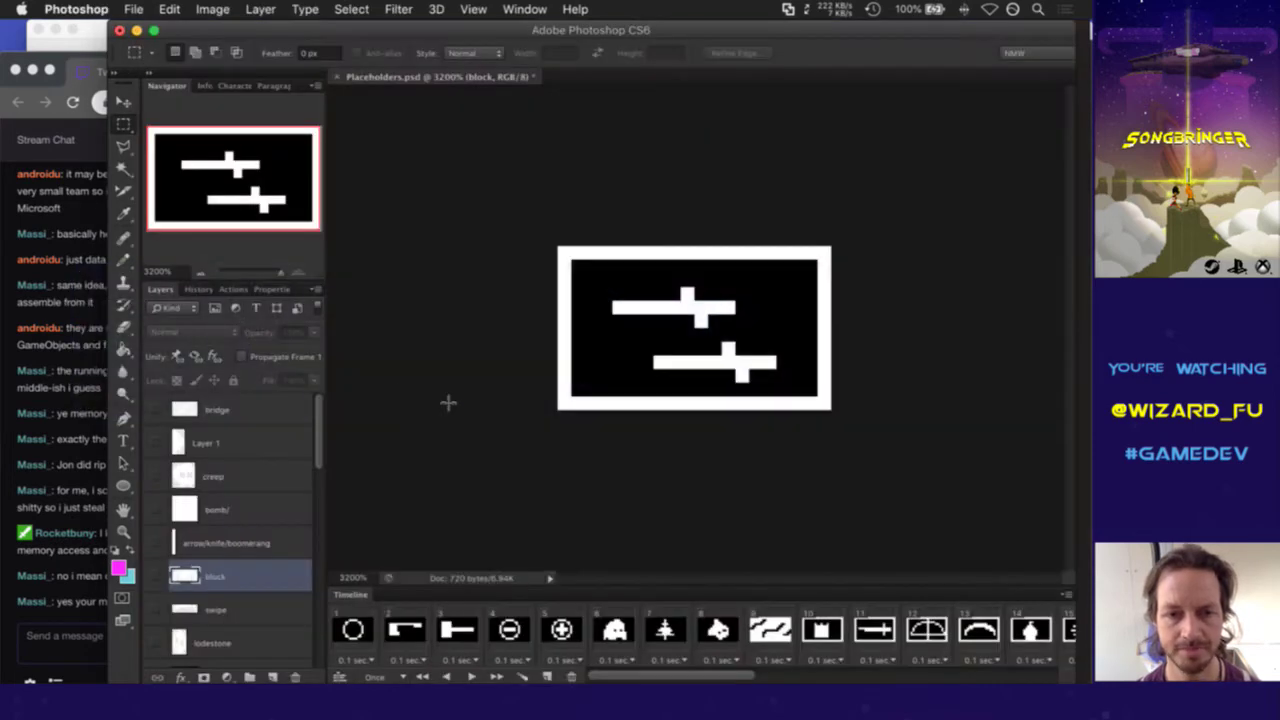
scroll(700, 630, "right", 8)
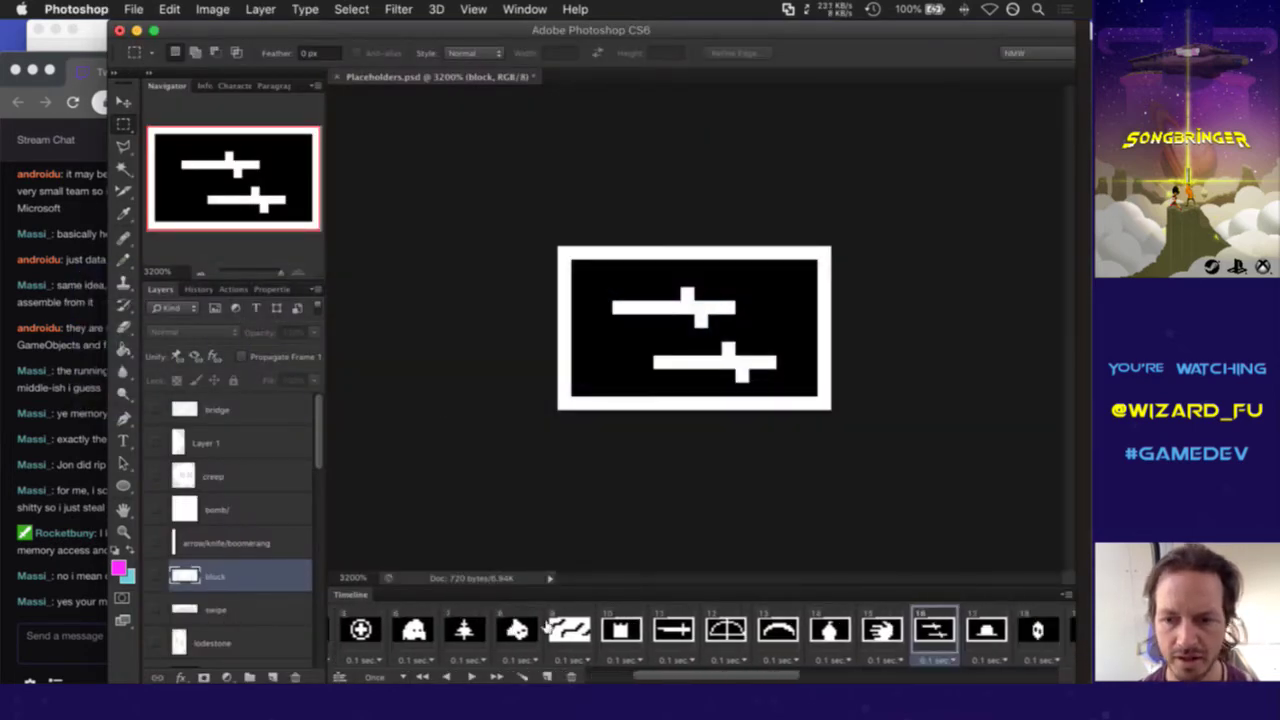
scroll(700, 630, "right", 3)
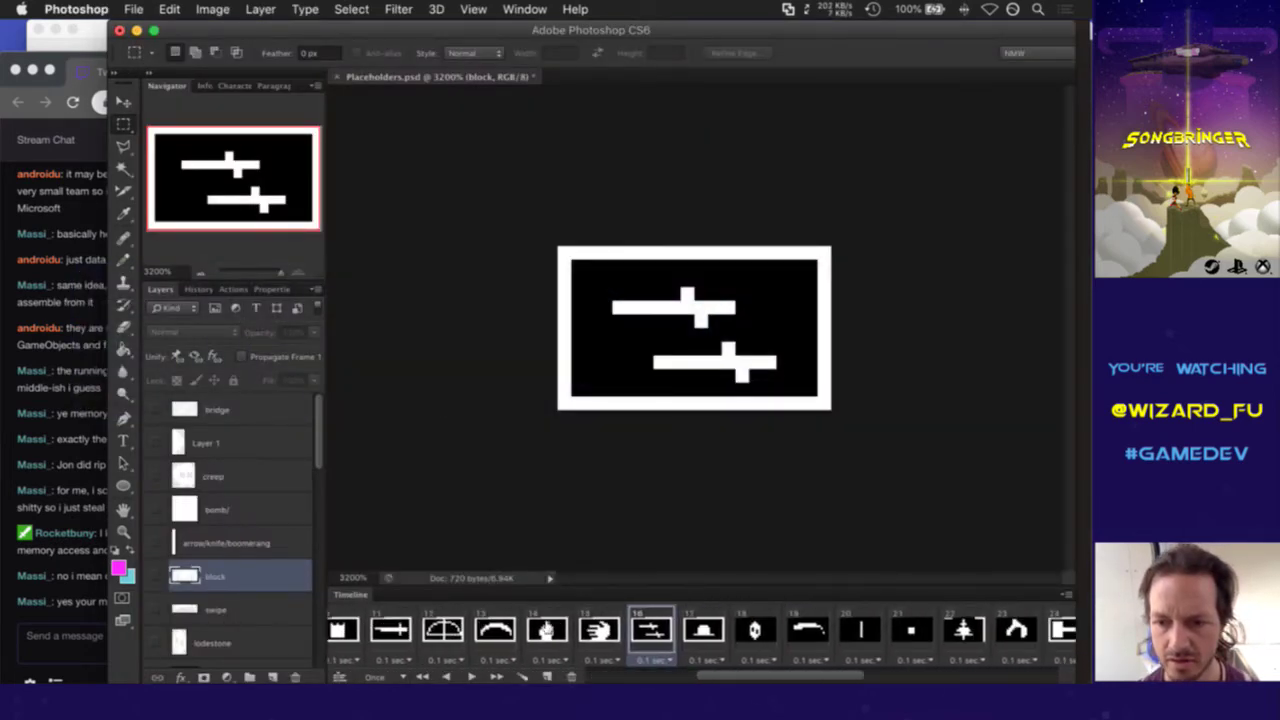
scroll(900, 640, "right", 15)
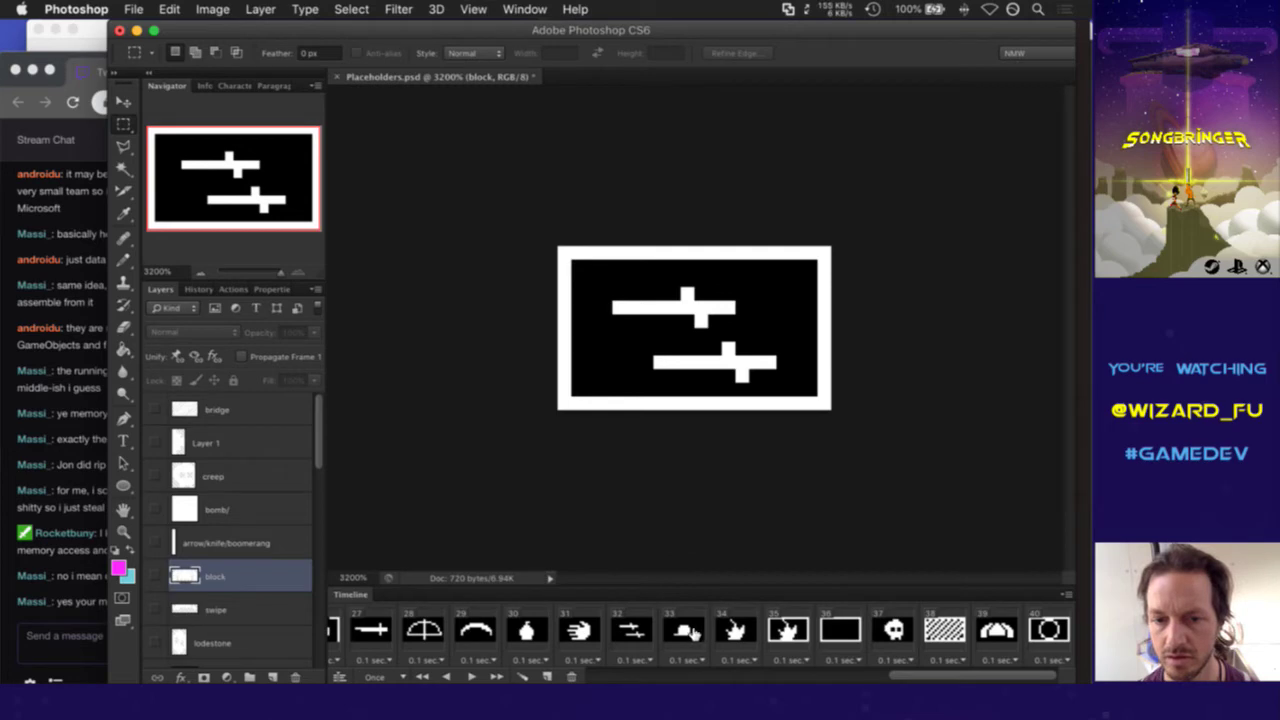
left_click(601, 658)
Return to MagicaVoxel and draw a white staff inside the mage ring, with a three-by-two-voxel head above a one-voxel-wide stem
key("super+Tab")
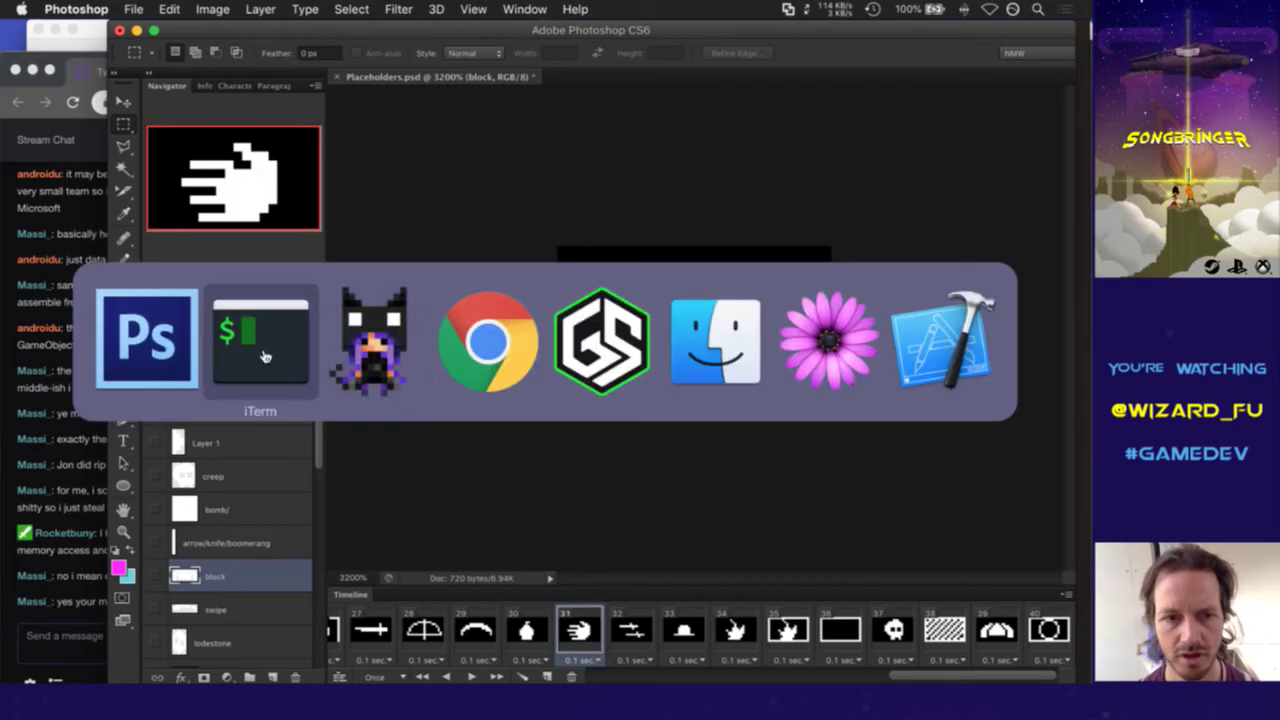
left_click(373, 370)
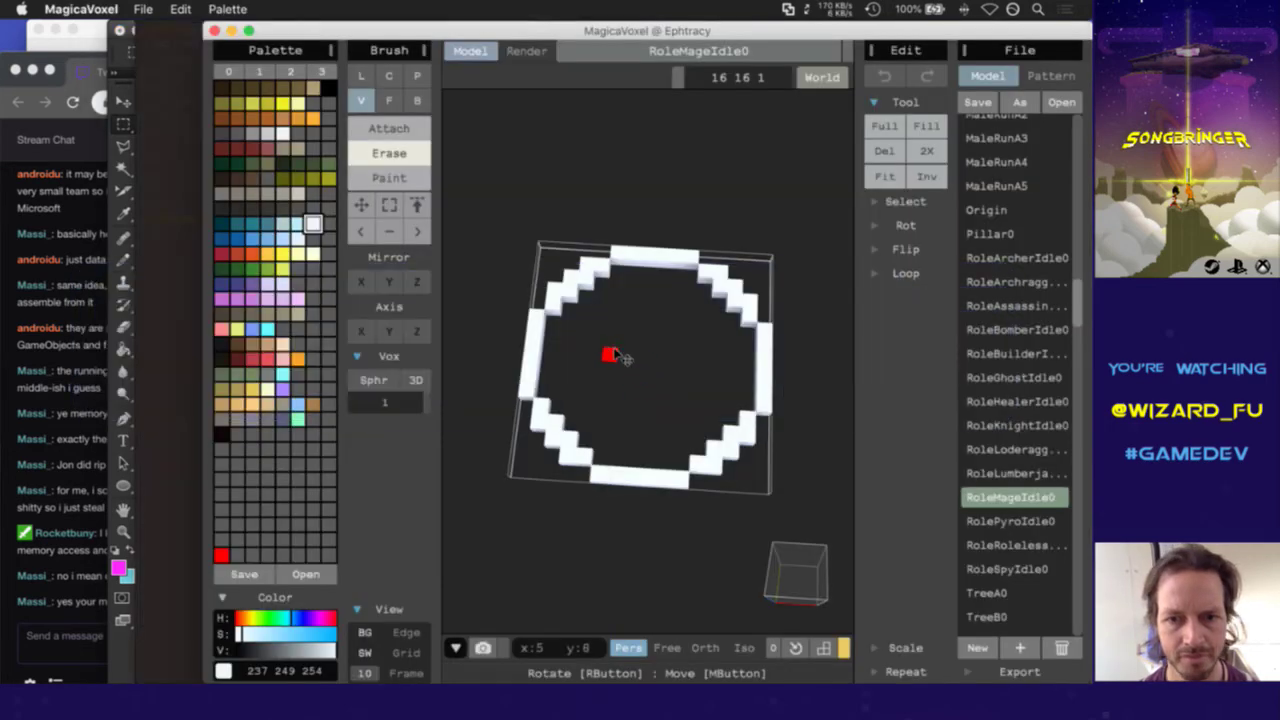
right_click_drag(610, 354, 623, 380)
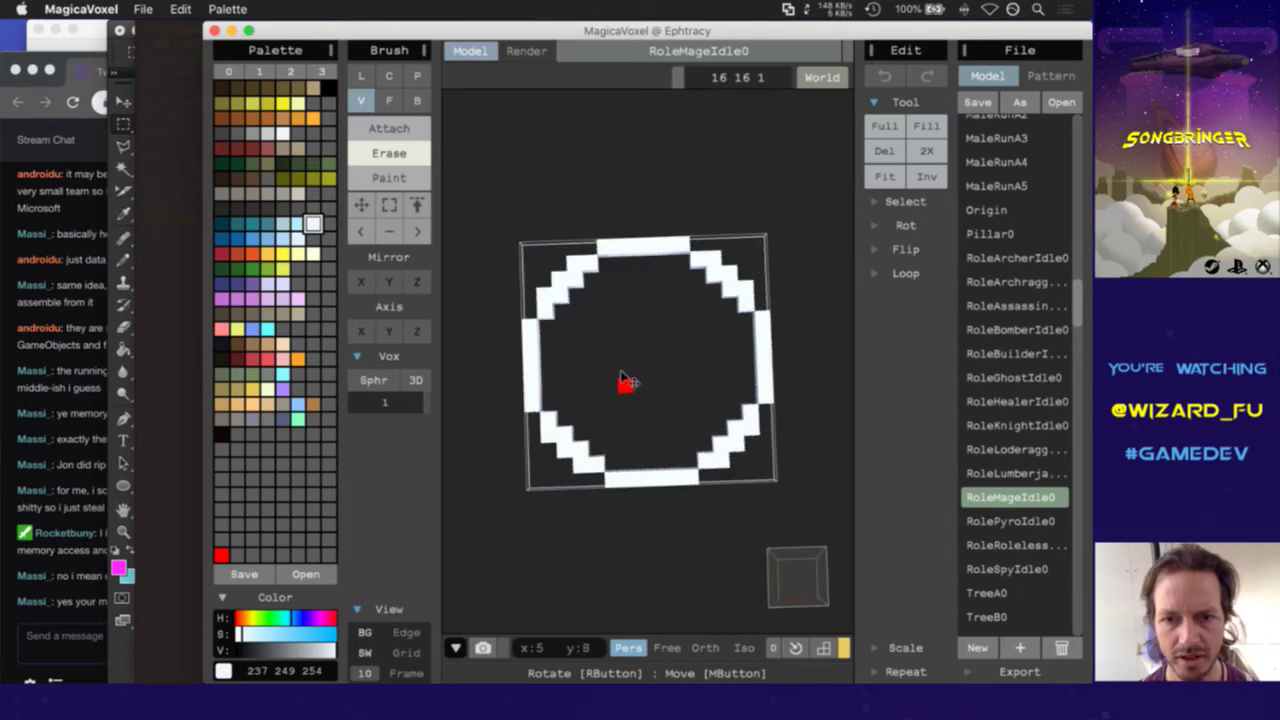
key("Tab")
key("Tab")
left_click(640, 312)
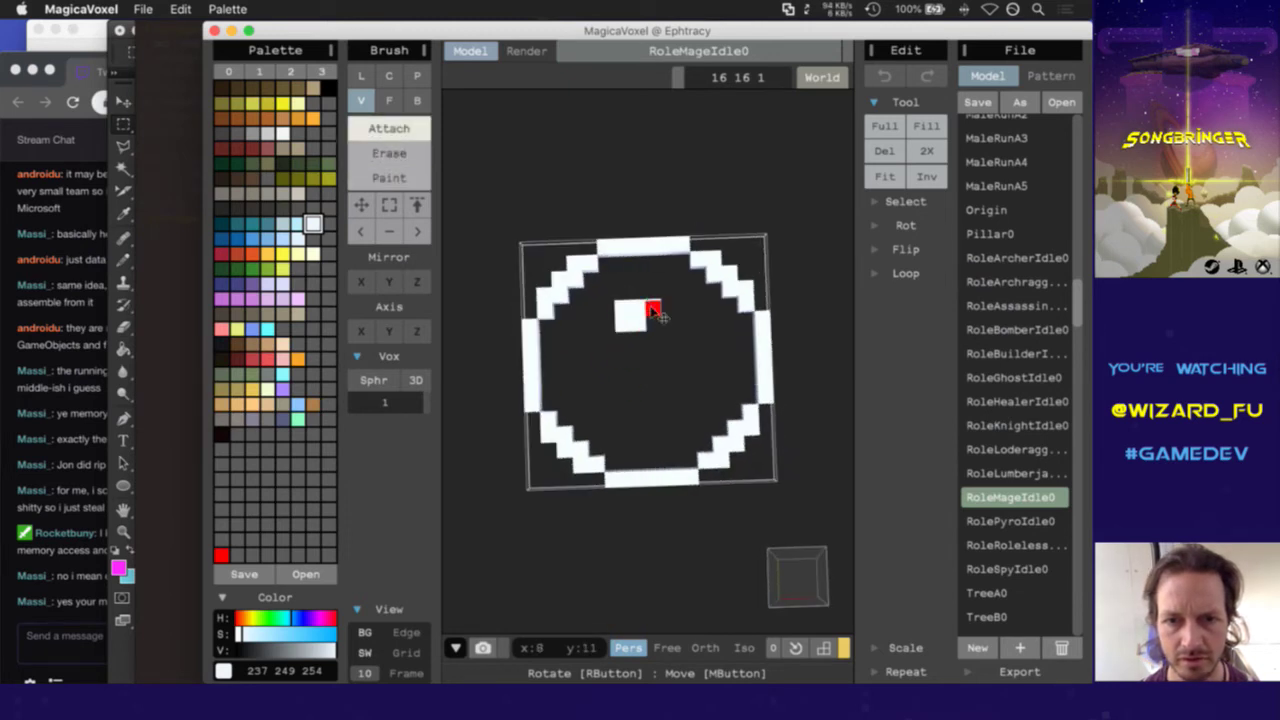
left_click(656, 318)
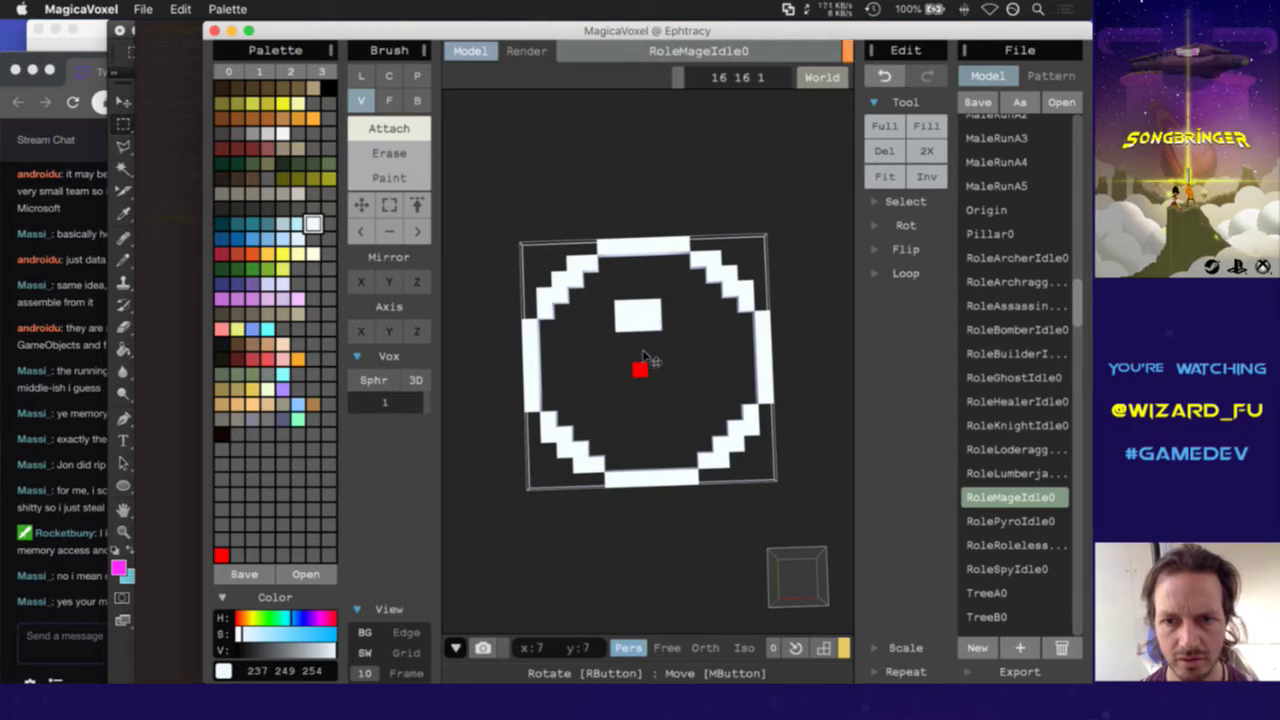
left_click_drag(640, 337, 626, 449)
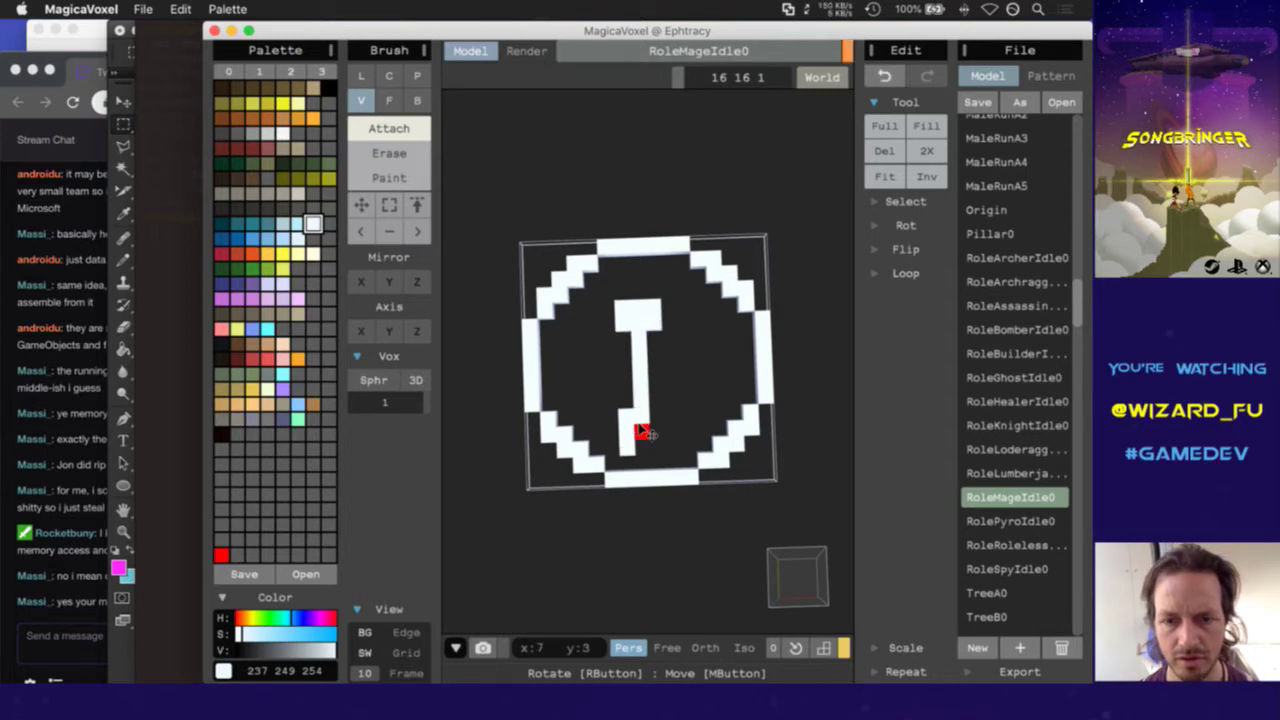
key("Tab")
left_click(627, 447)
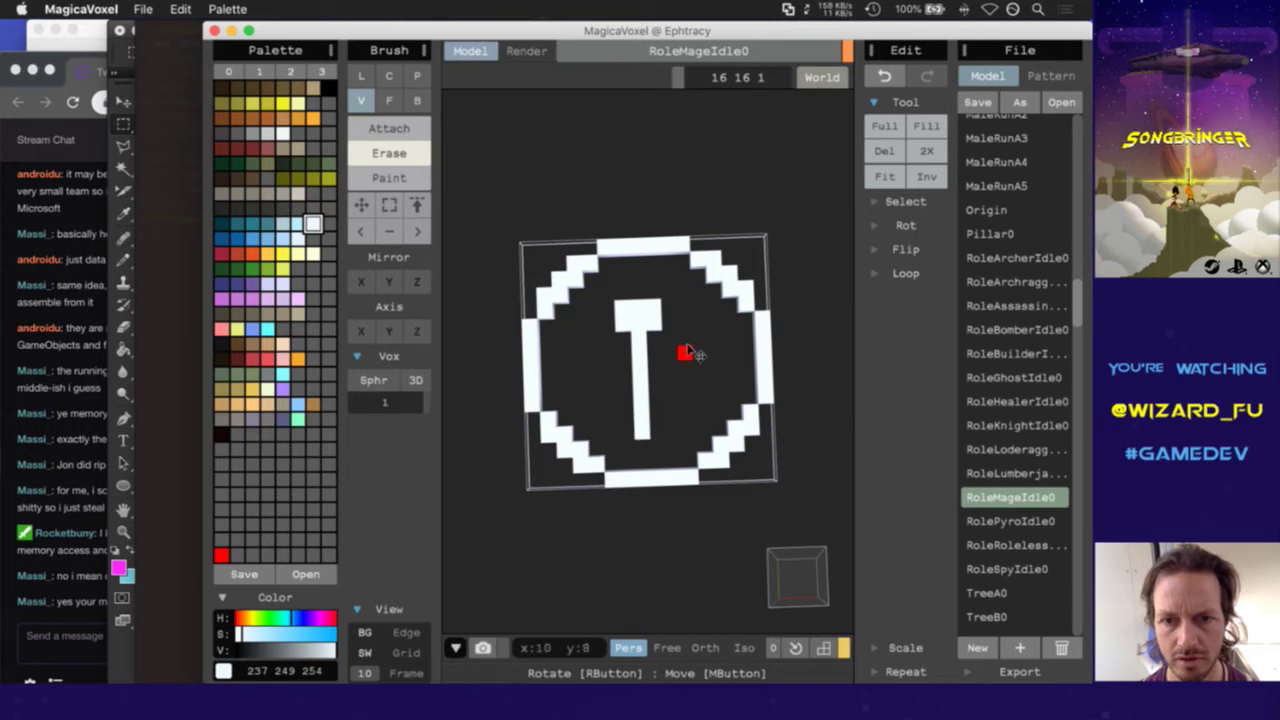
Reshape the mage icon into a plain vertical bar two voxels wide and nine voxels tall
left_click(621, 318)
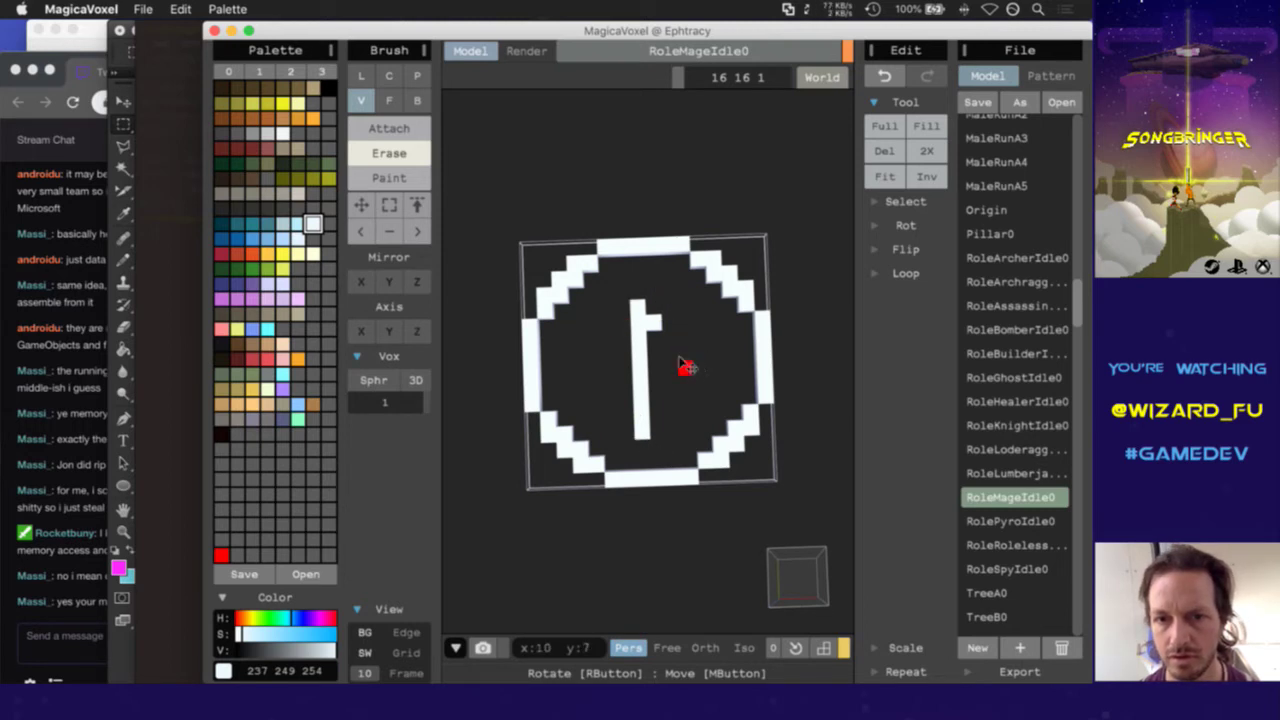
left_click(657, 310)
key("3")
key("1")
left_click_drag(656, 310, 653, 420)
Add one-voxel serifs on both sides of the mage bar's upper and lower ends
left_click(620, 312)
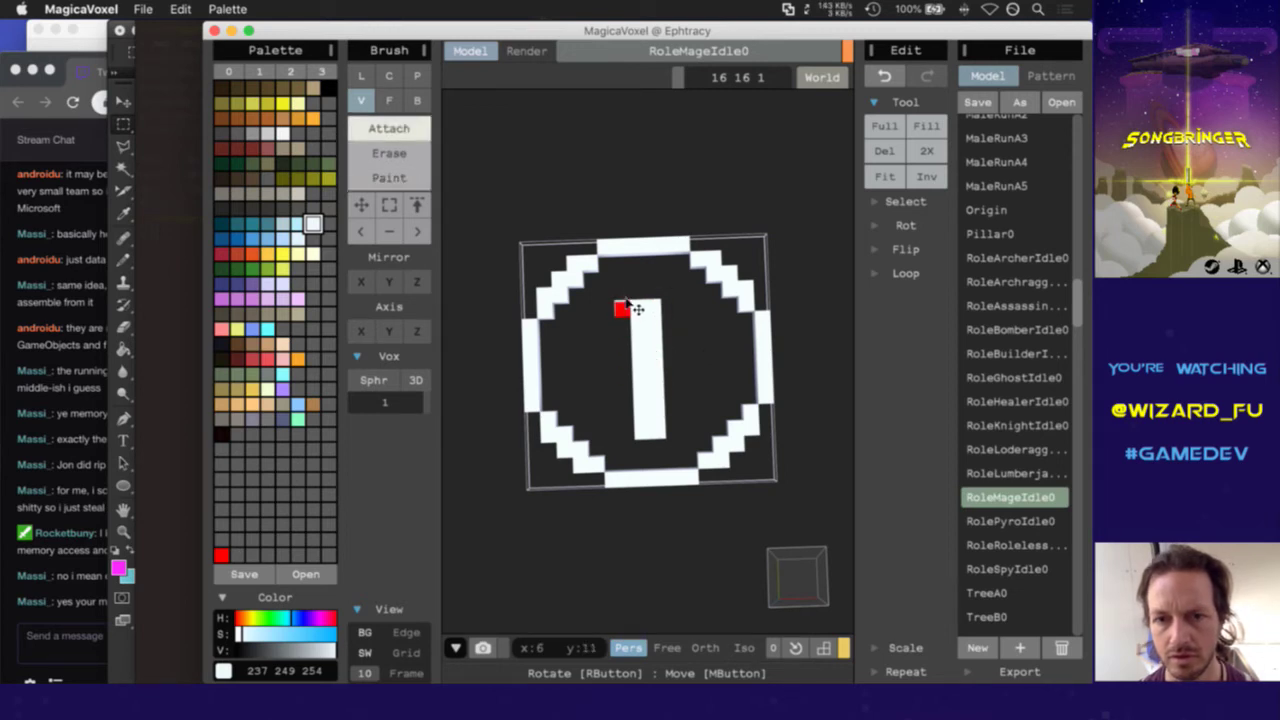
left_click(670, 303)
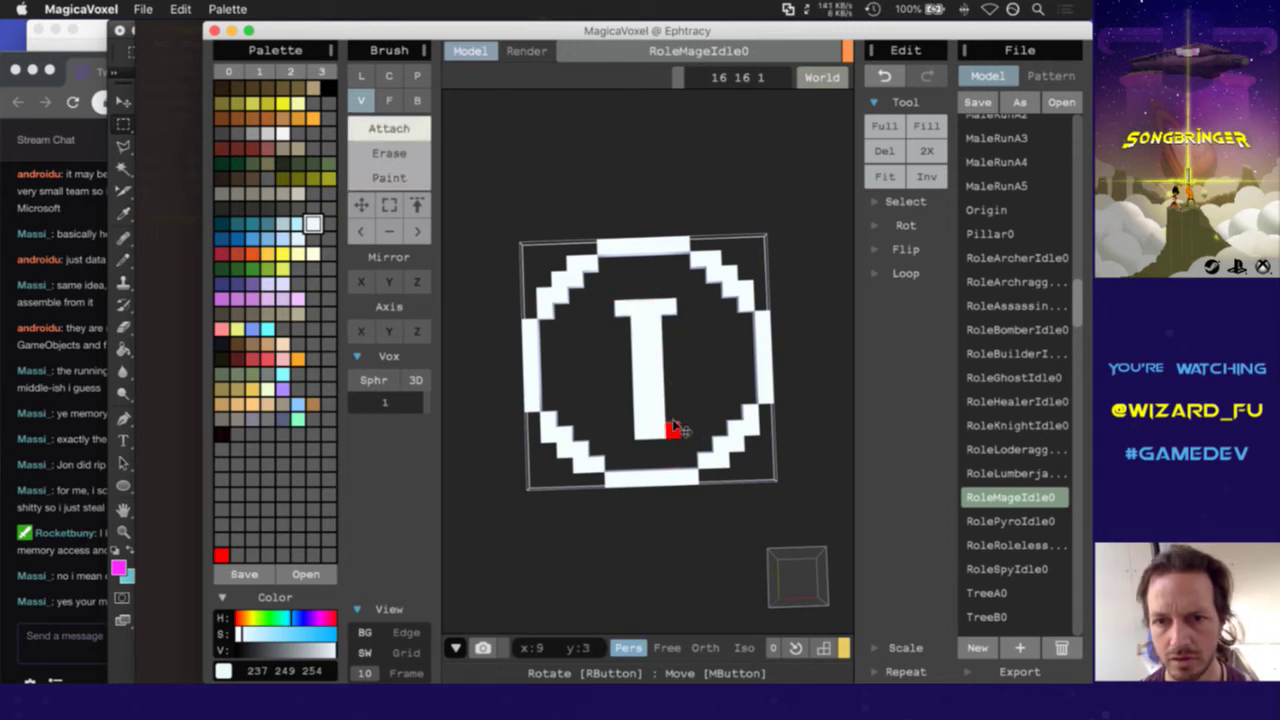
left_click(673, 426)
left_click(630, 430)
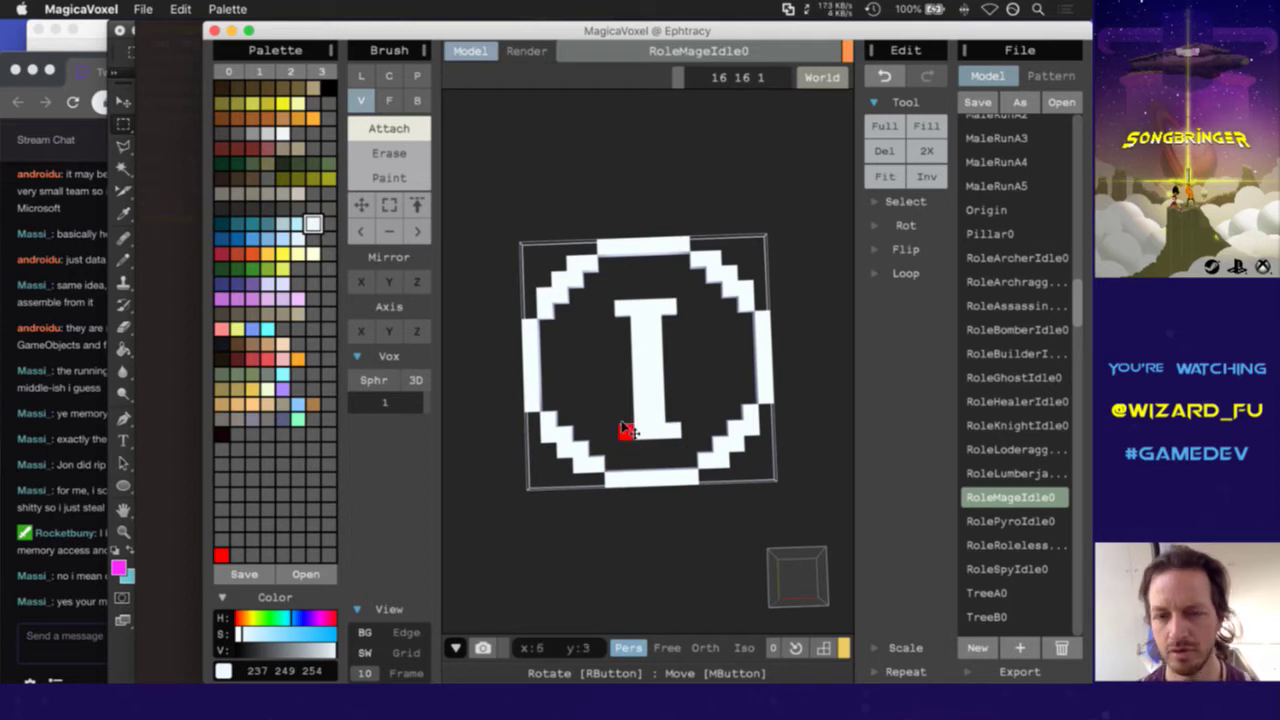
key("e")
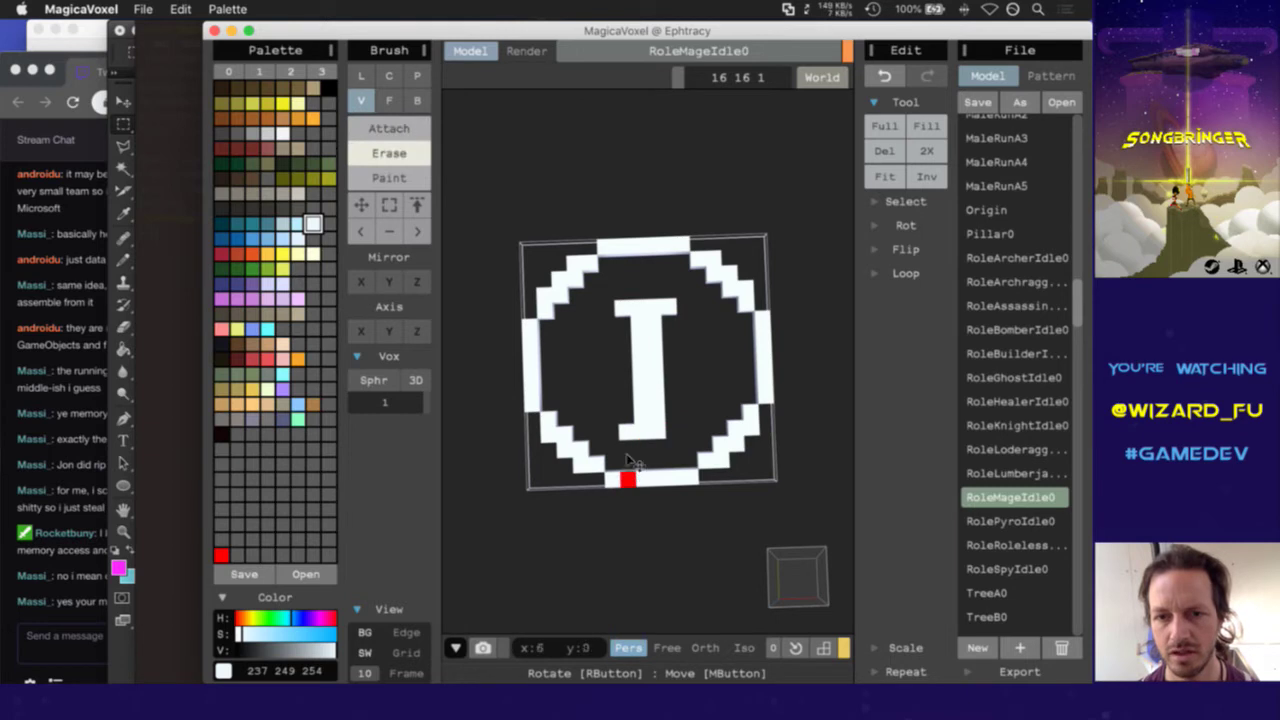
key("a")
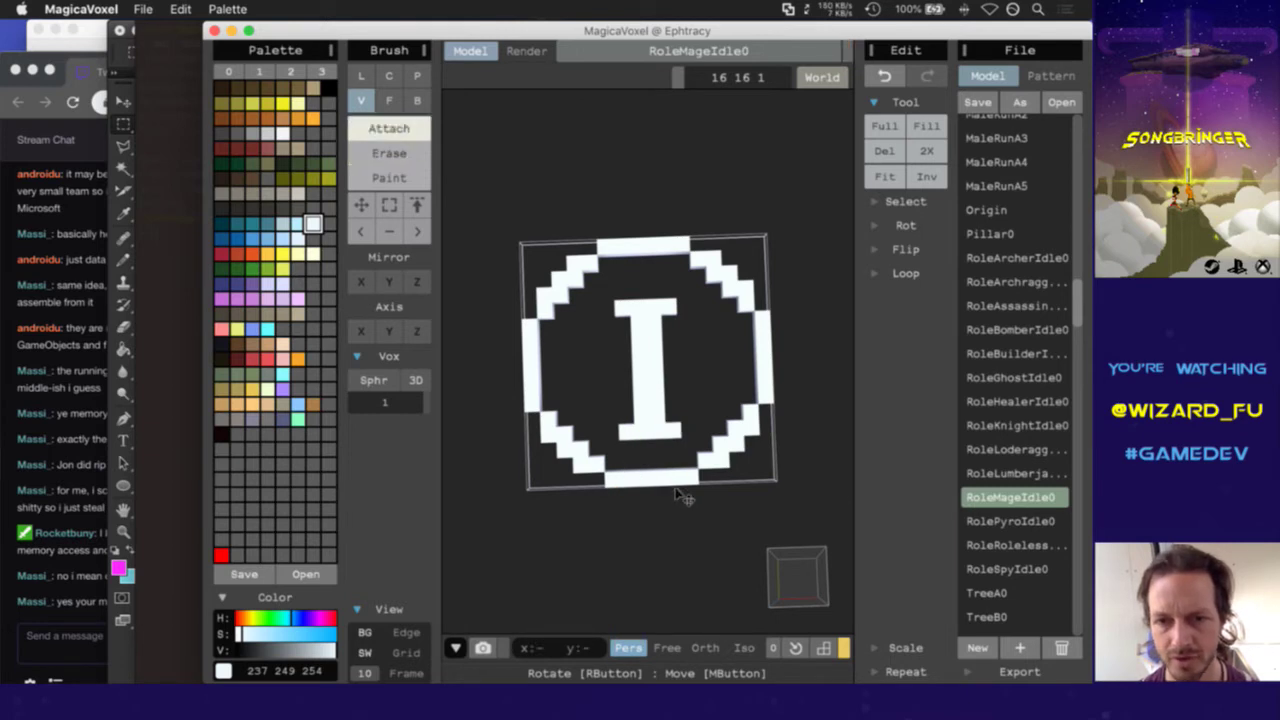
Open RolePyroIdle0, draw a solid white flame about eight voxels wide and nine tall, and move it down two voxels
left_click(1010, 521)
right_click_drag(605, 410, 608, 474)
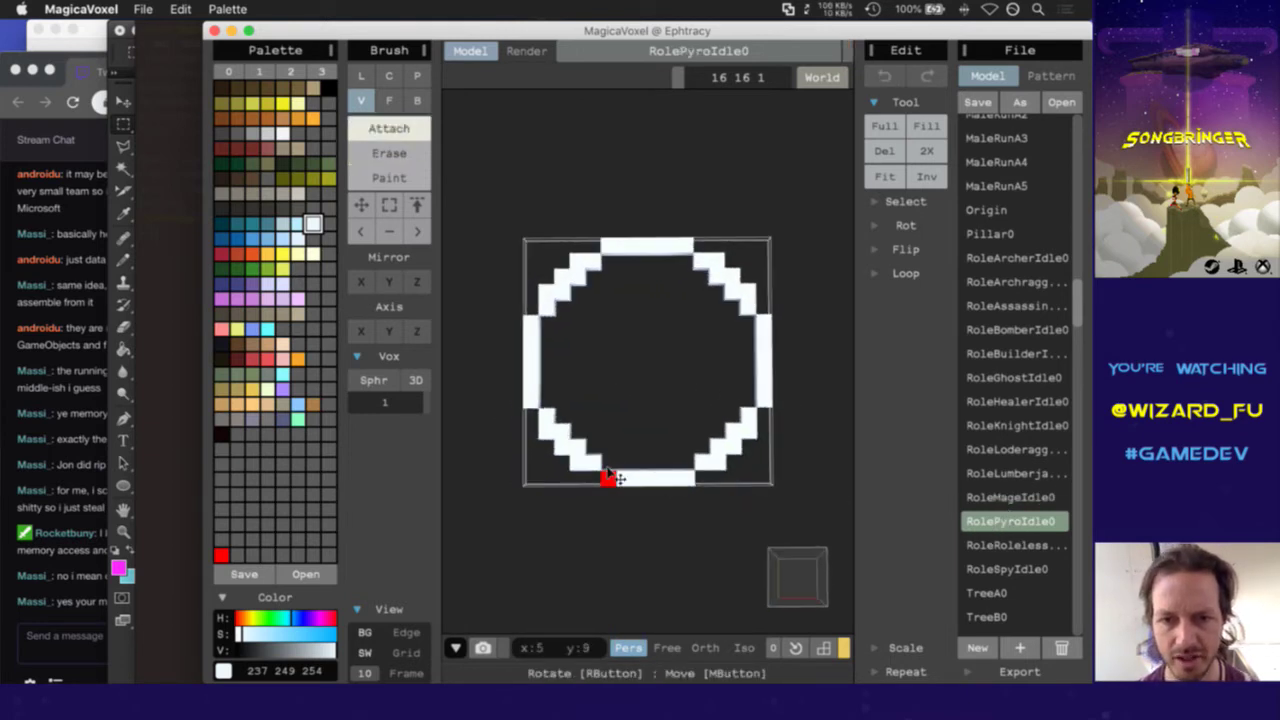
mouse_move(640, 386)
left_mouse_down()
mouse_move(597, 332)
mouse_move(629, 308)
mouse_move(634, 269)
mouse_move(682, 332)
mouse_move(687, 286)
mouse_move(690, 363)
mouse_move(667, 388)
mouse_move(618, 369)
mouse_move(642, 298)
mouse_move(635, 341)
mouse_move(657, 333)
mouse_move(642, 366)
mouse_move(655, 376)
mouse_move(694, 356)
left_mouse_up()
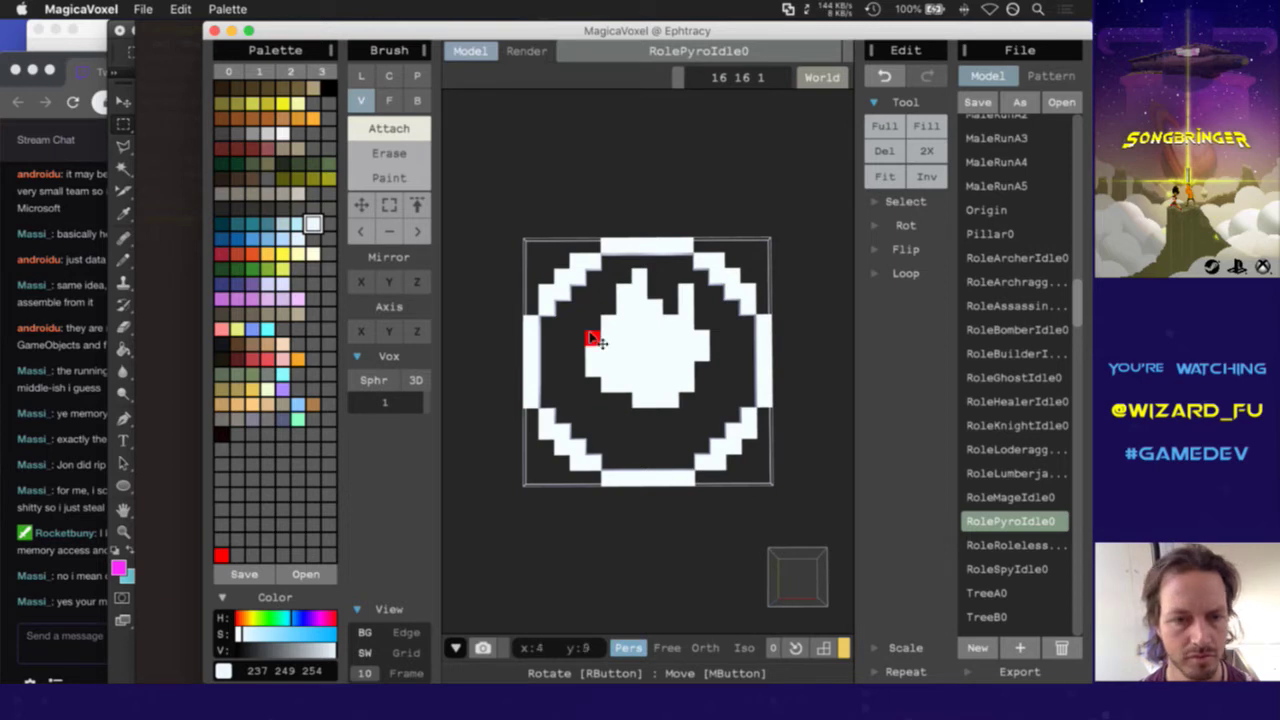
key("m")
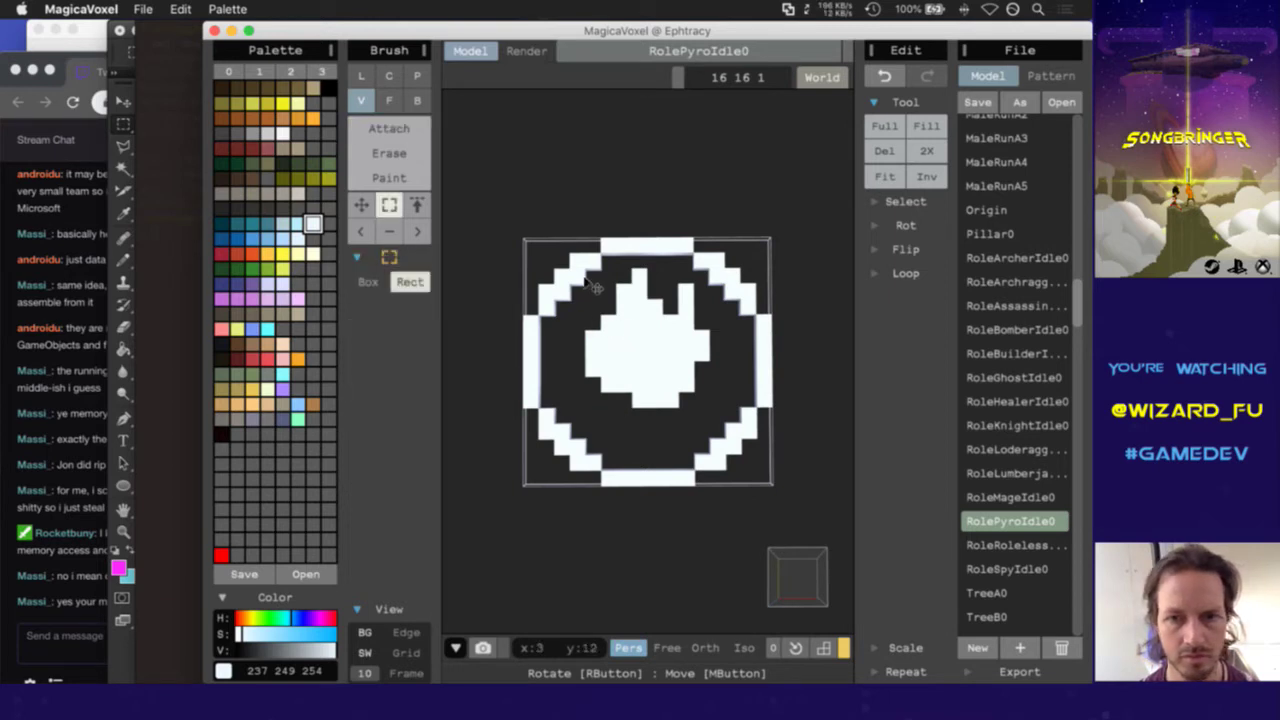
left_click_drag(594, 278, 708, 401)
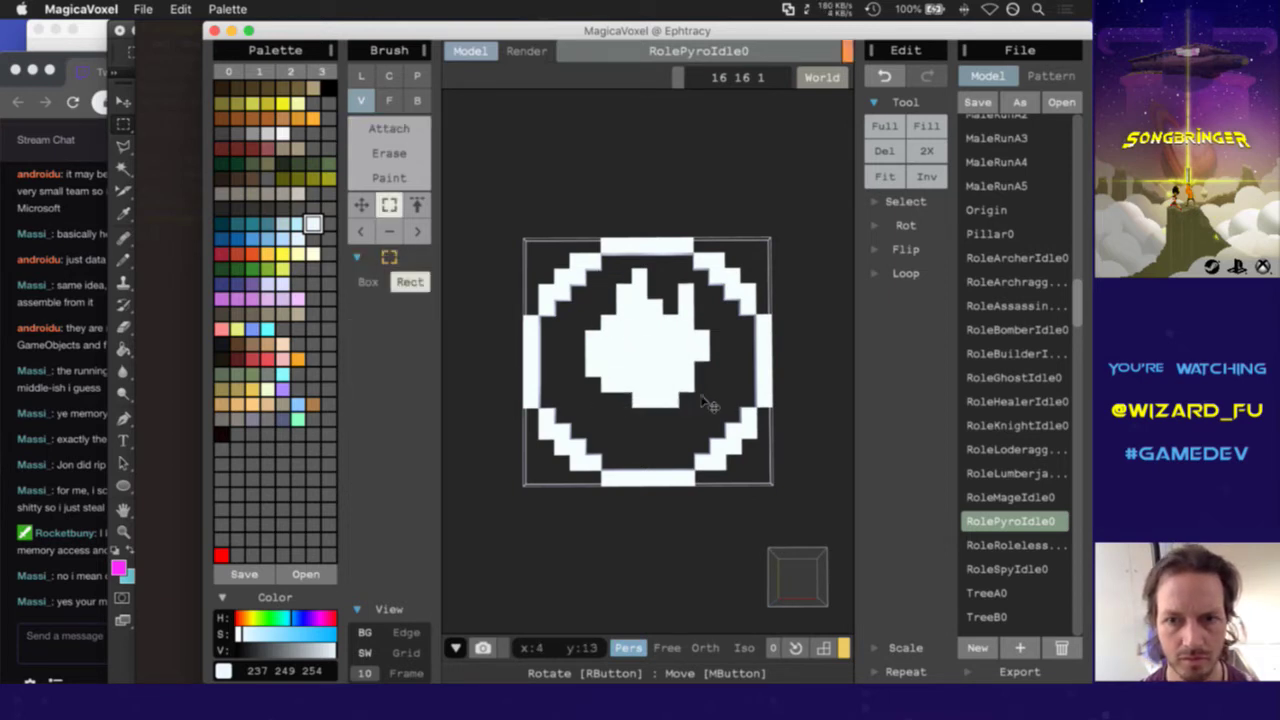
left_click_drag(666, 357, 667, 383)
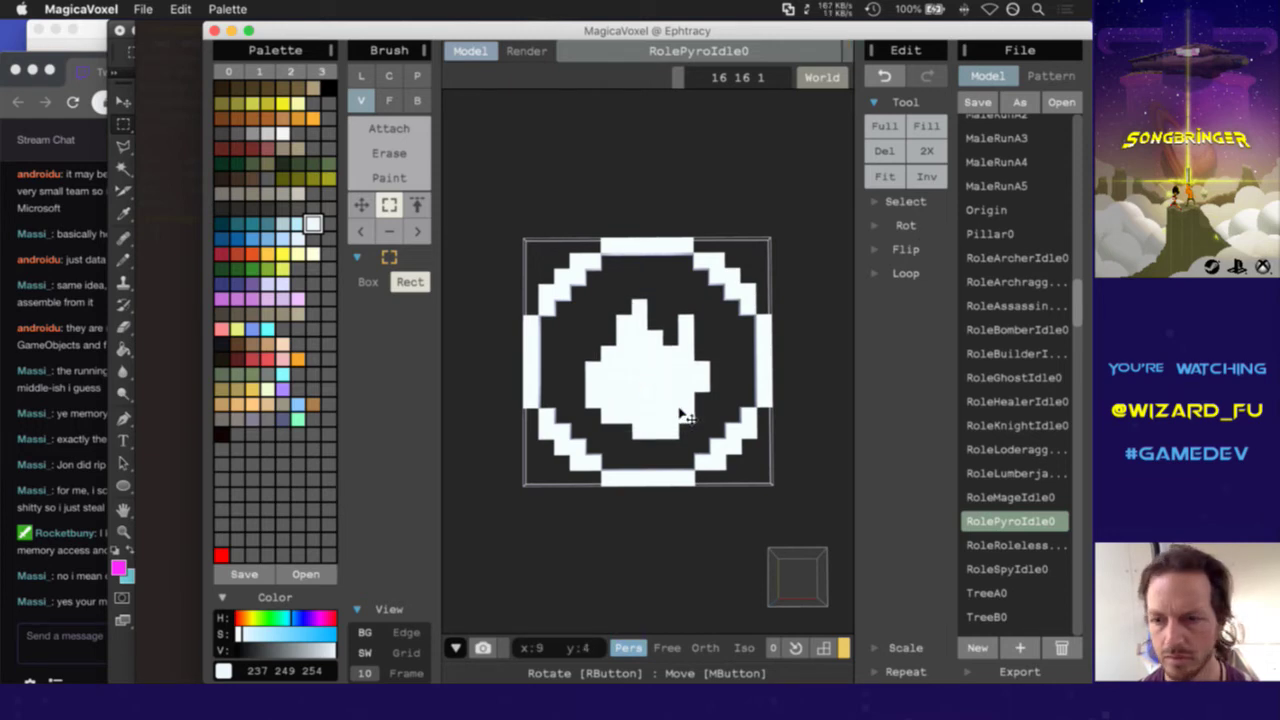
Open RoleSpyIdle0 and draw a white hat with a nine-voxel-wide brim and a five-voxel-wide crown narrowing to three
left_click(1008, 542)
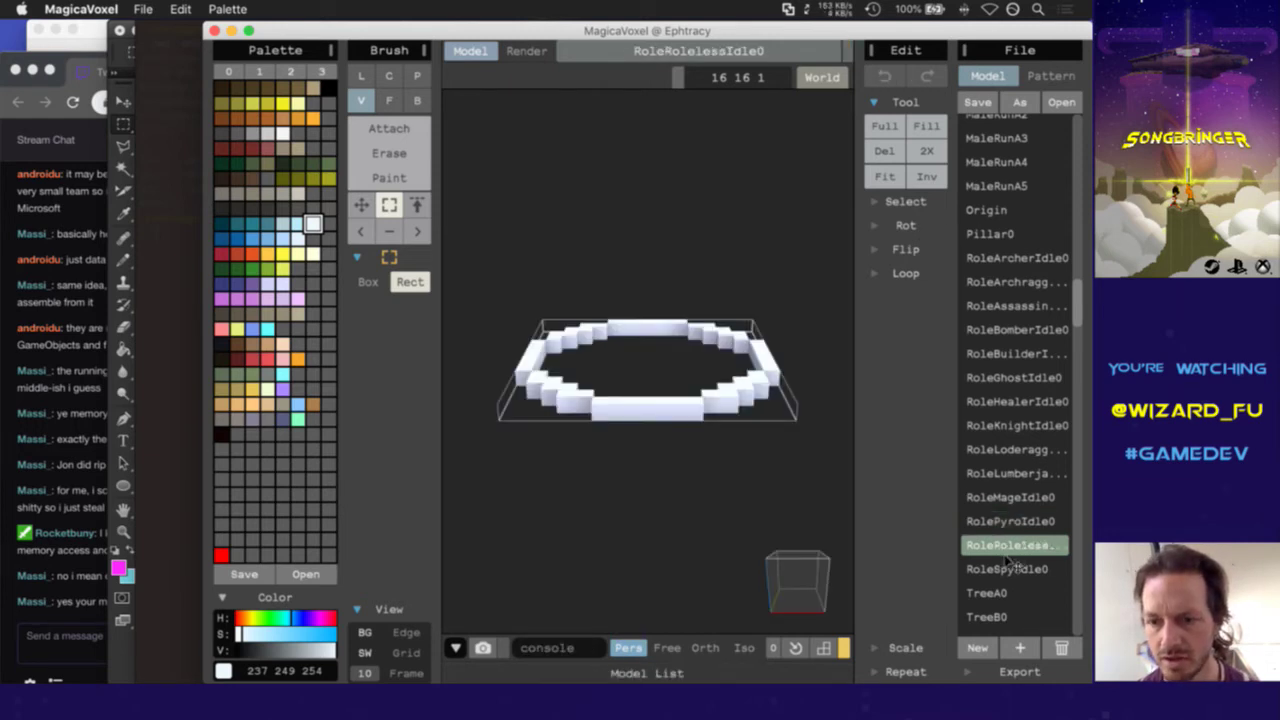
left_click(1007, 568)
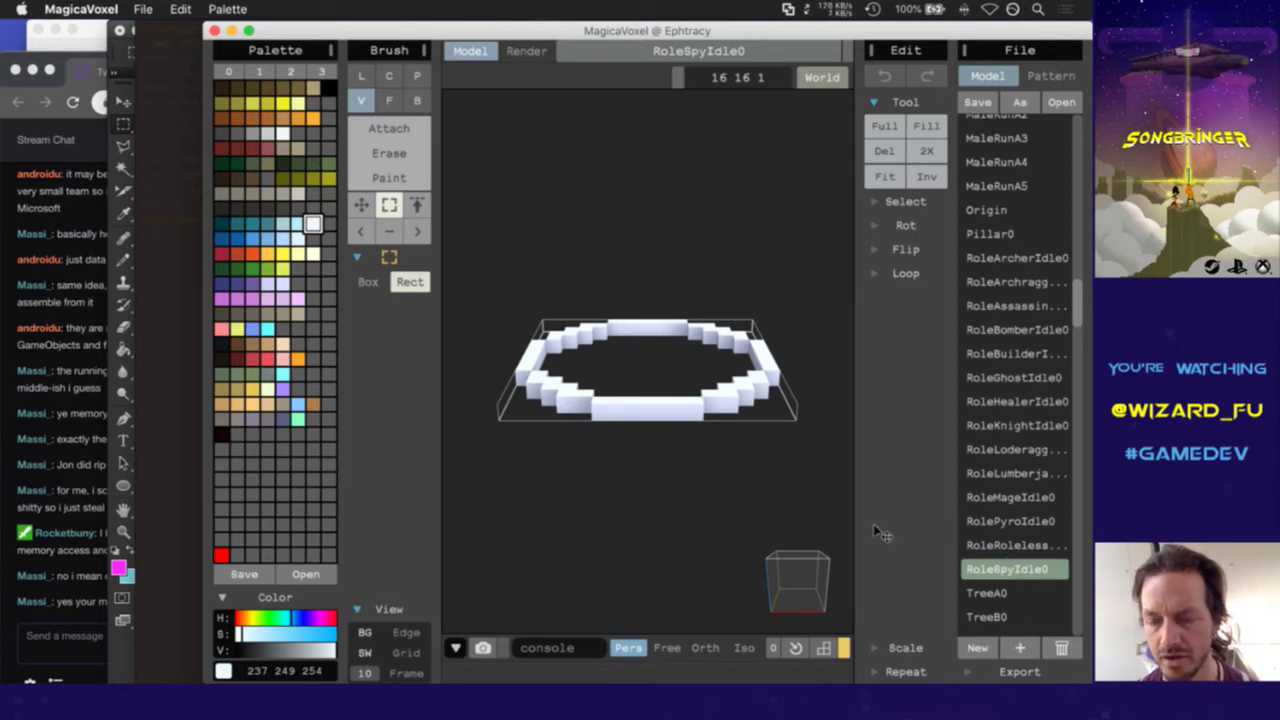
right_click_drag(637, 371, 634, 480)
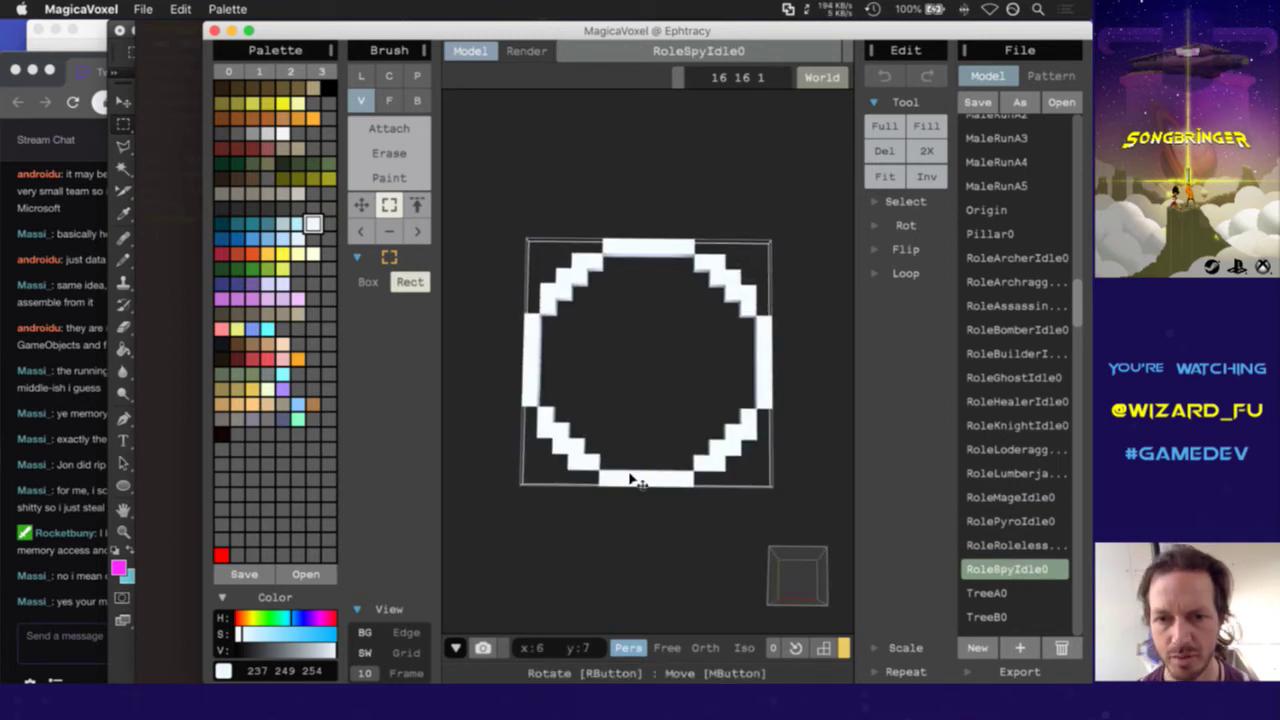
key("v")
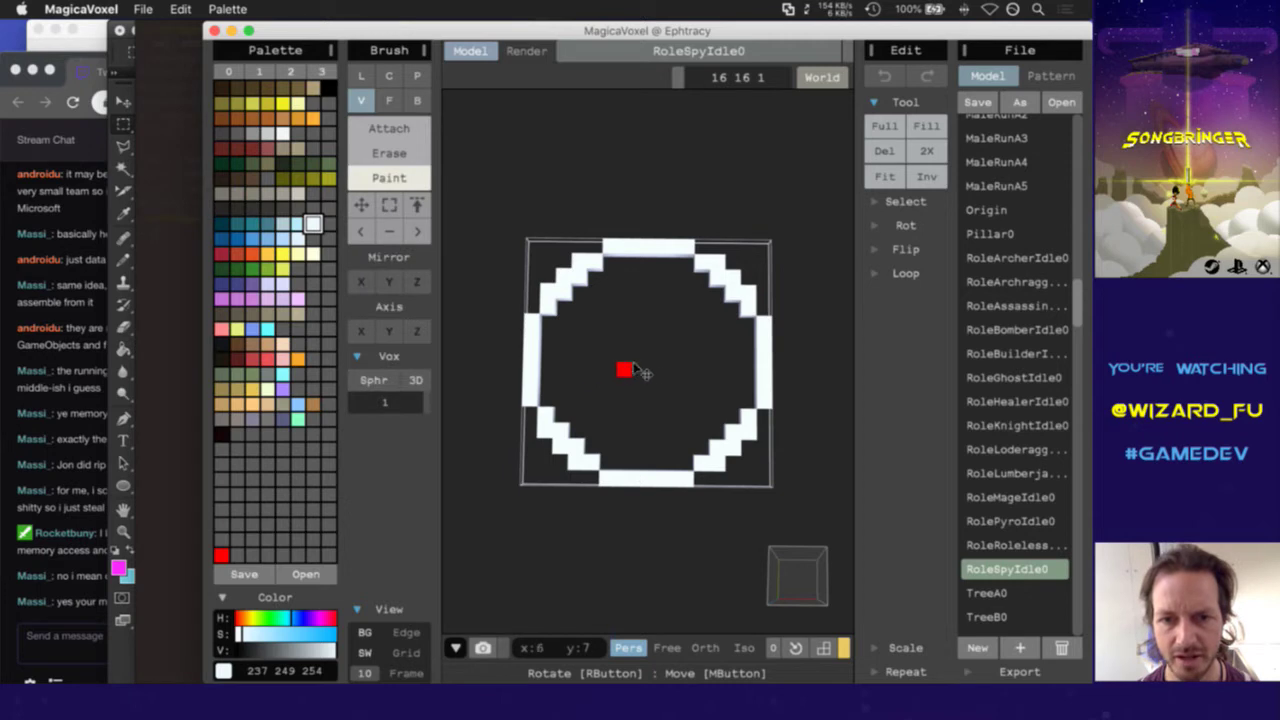
key("a")
left_click_drag(575, 368, 712, 369)
mouse_move(628, 354)
left_mouse_down()
mouse_move(631, 315)
mouse_move(683, 343)
mouse_move(628, 338)
mouse_move(638, 327)
mouse_move(686, 349)
left_mouse_up()
key("e")
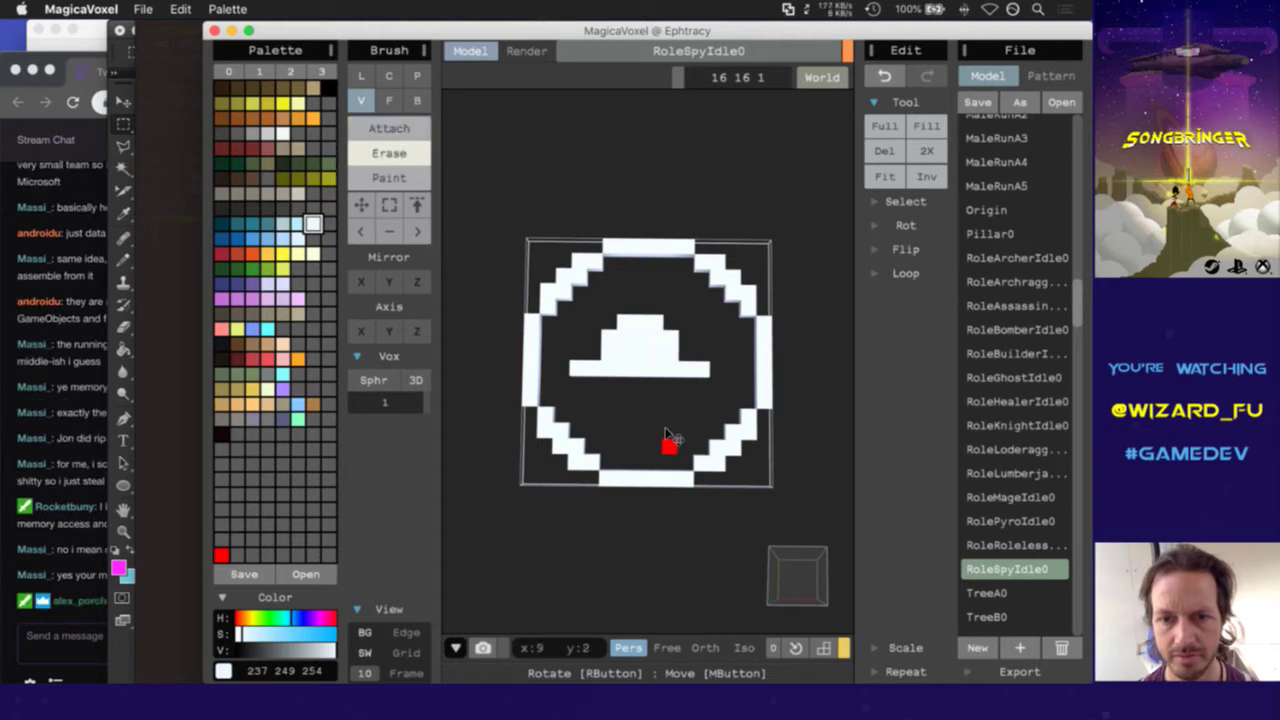
Check the stream chat in Chrome, then in MagicaVoxel move the spy's hat down one voxel
left_click(83, 577)
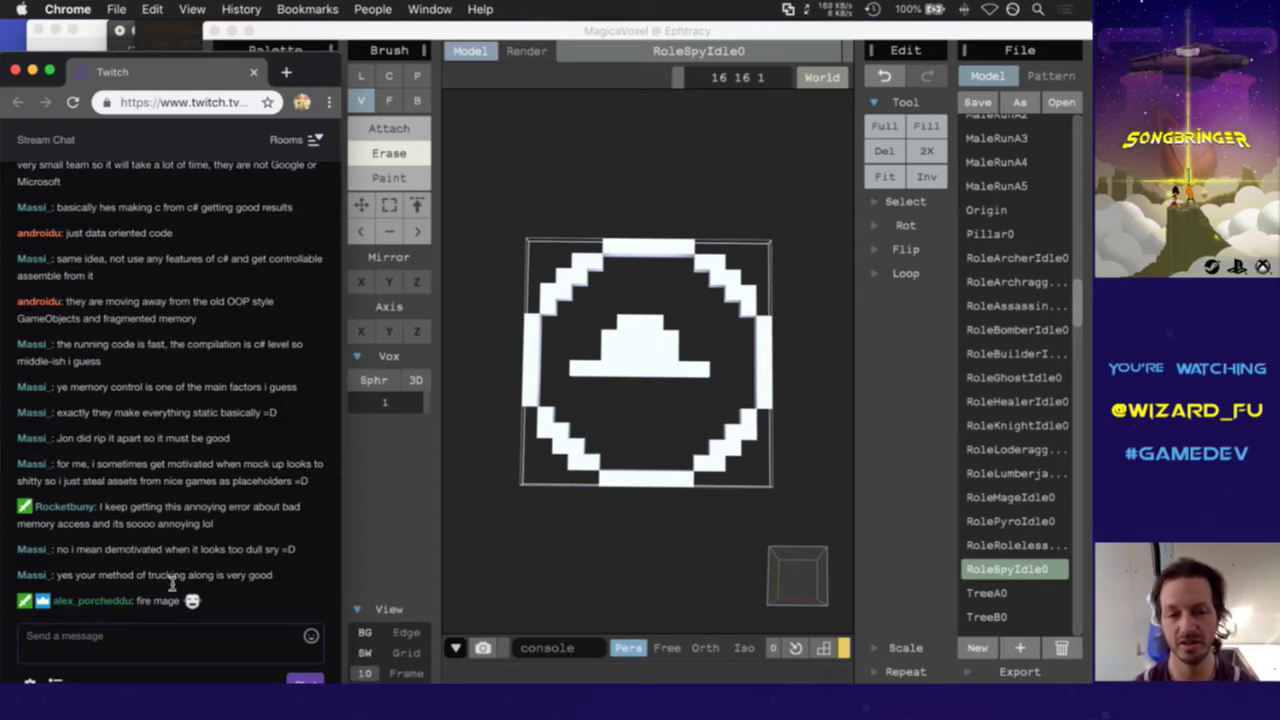
left_click(663, 44)
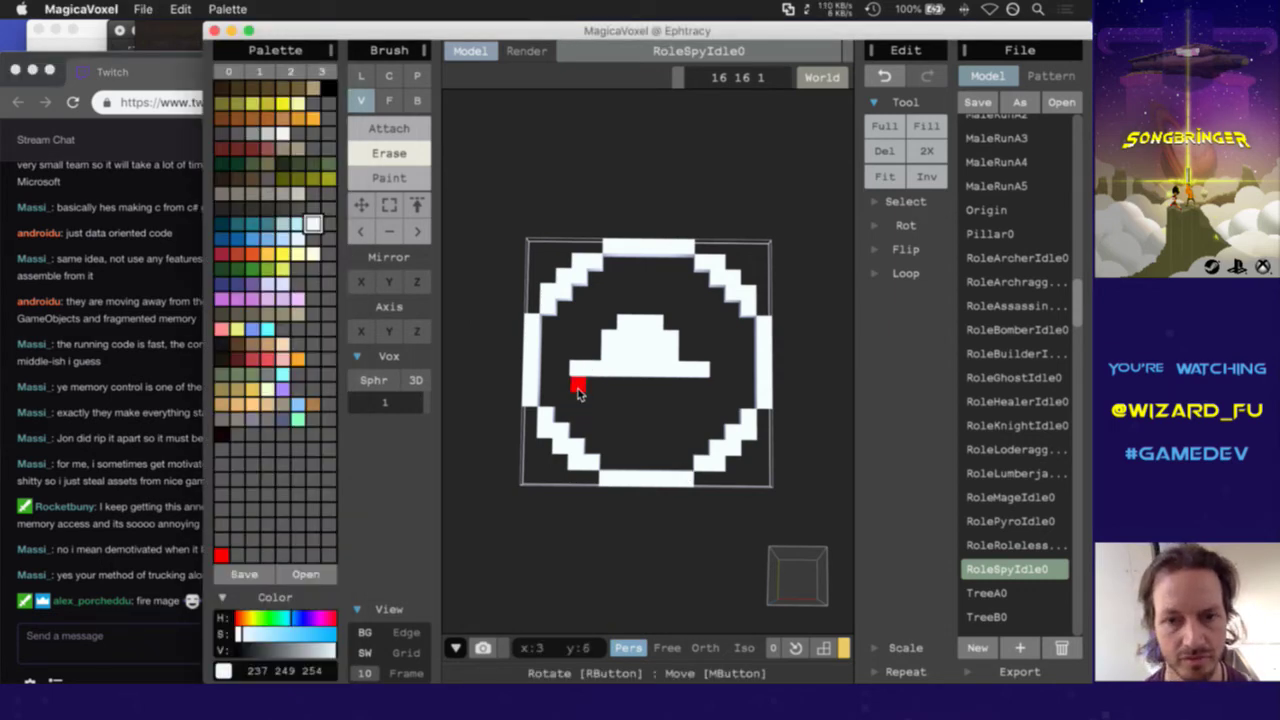
key("s")
left_click_drag(575, 322, 728, 389)
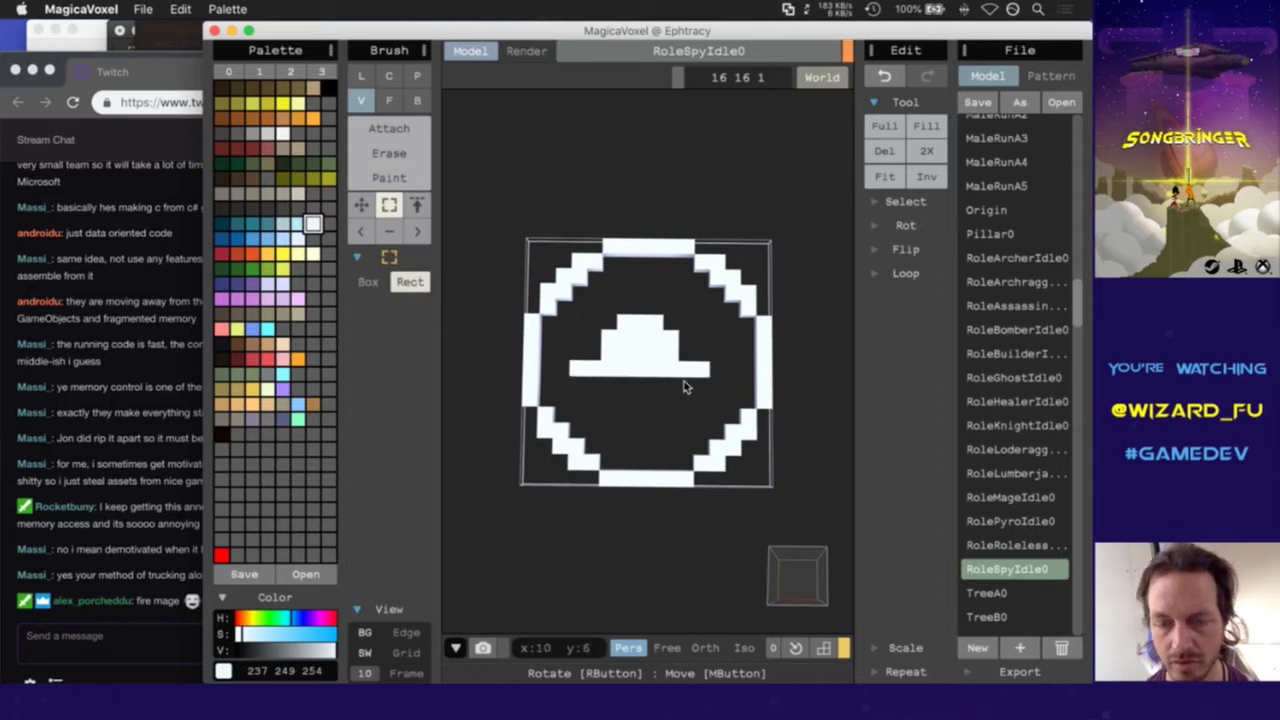
mouse_move(651, 352)
left_mouse_down()
mouse_move(657, 380)
mouse_move(658, 366)
left_mouse_up()
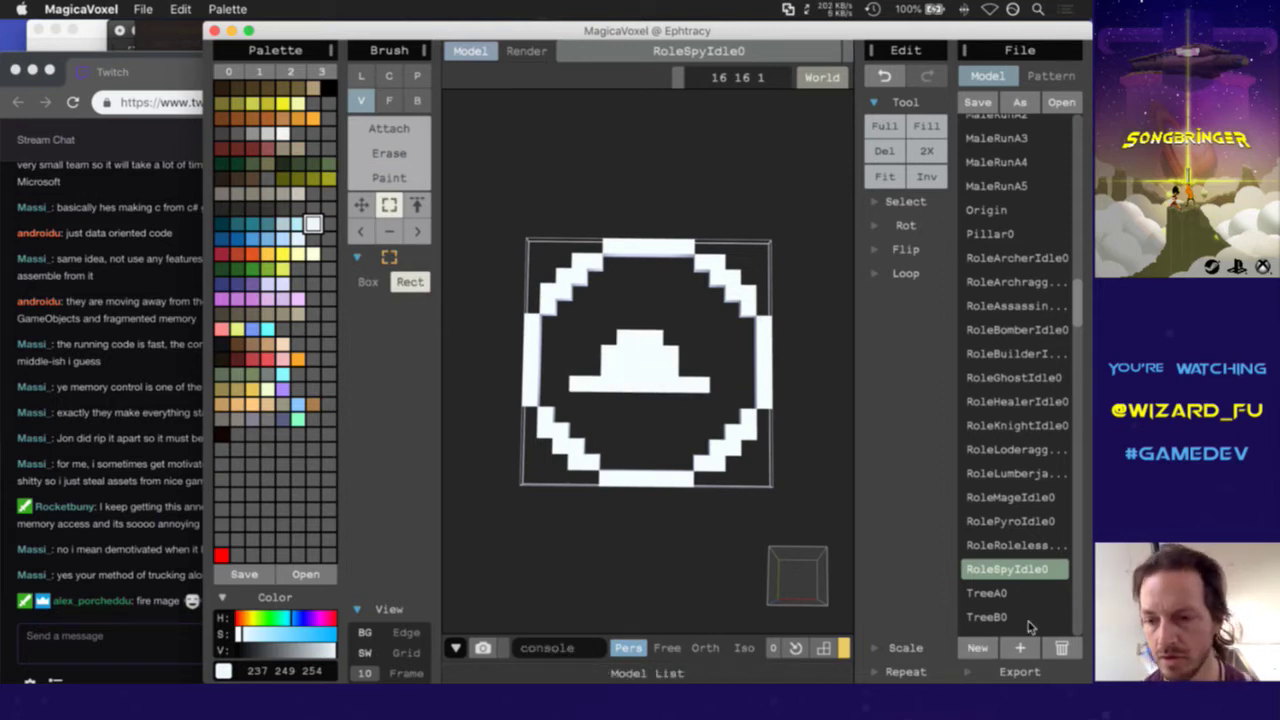
Look further down the model list and switch to iTerm
scroll(1029, 624, "down", 1)
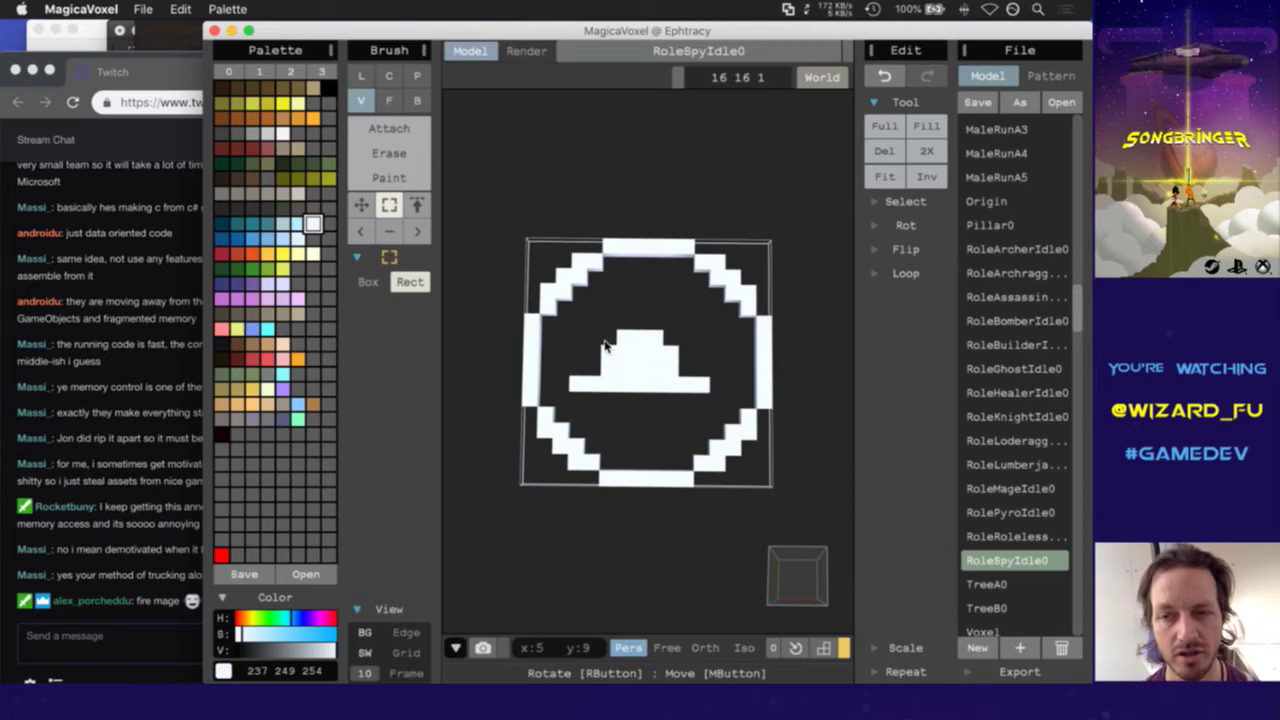
key("super+Tab")
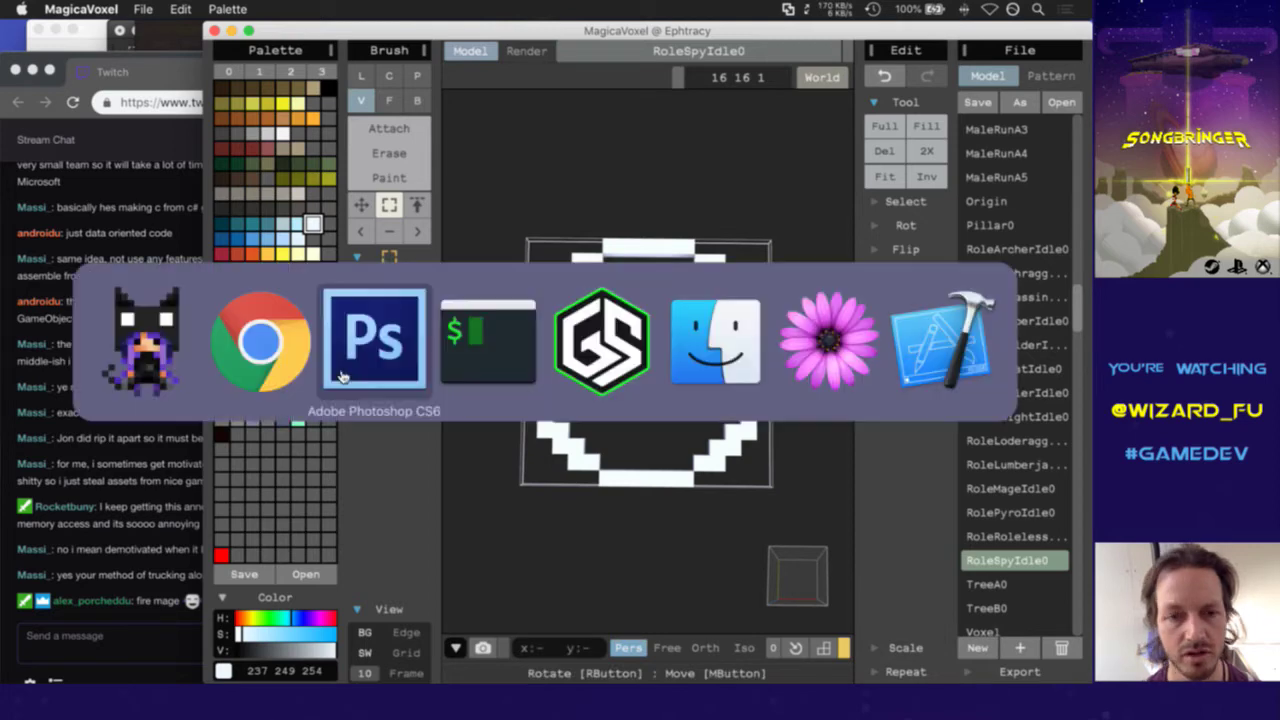
left_click(475, 357)
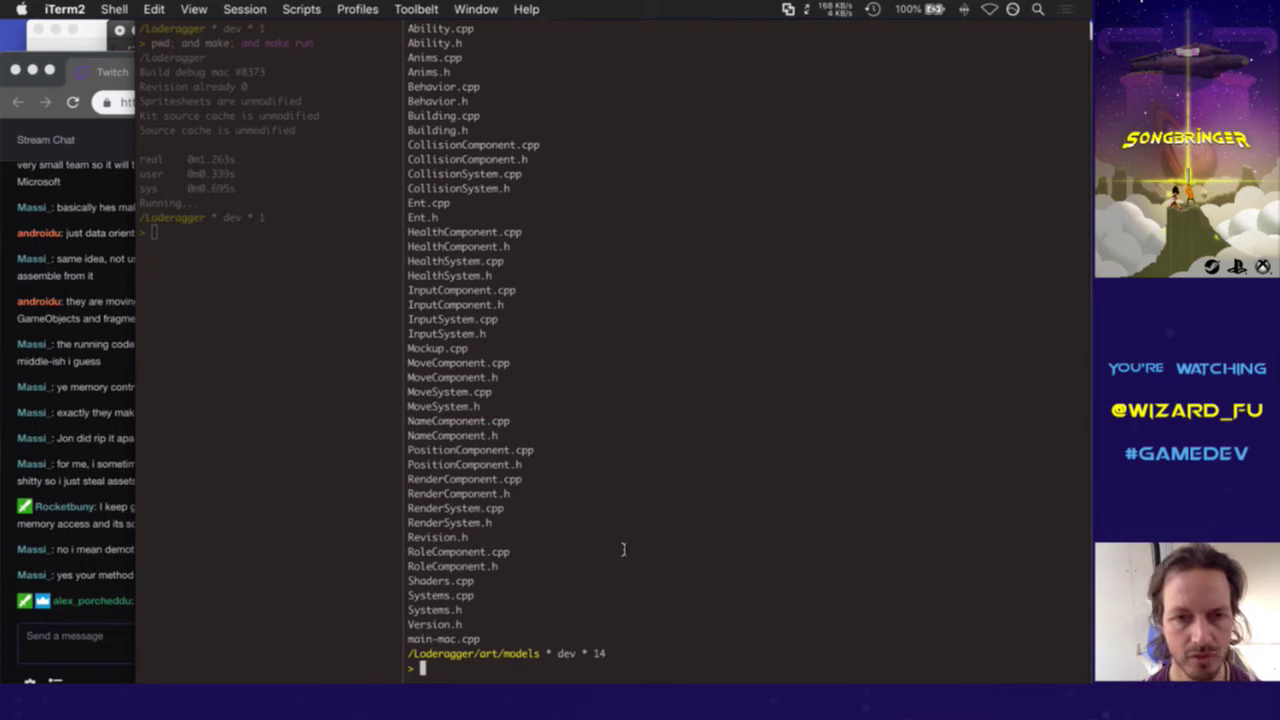
Switch to Photoshop and examine the ring in frame 1 and the tree in frame 7 of the placeholder icons
key("super+Tab")
key("super+Tab")
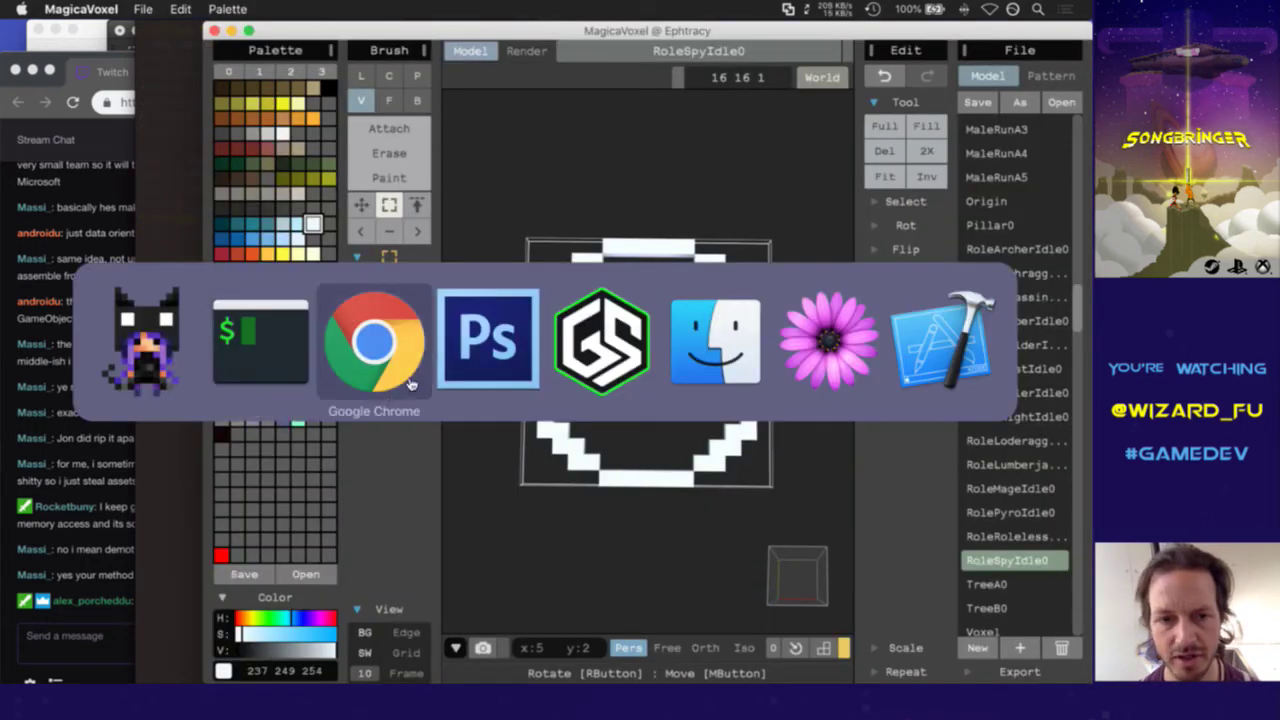
left_click(490, 398)
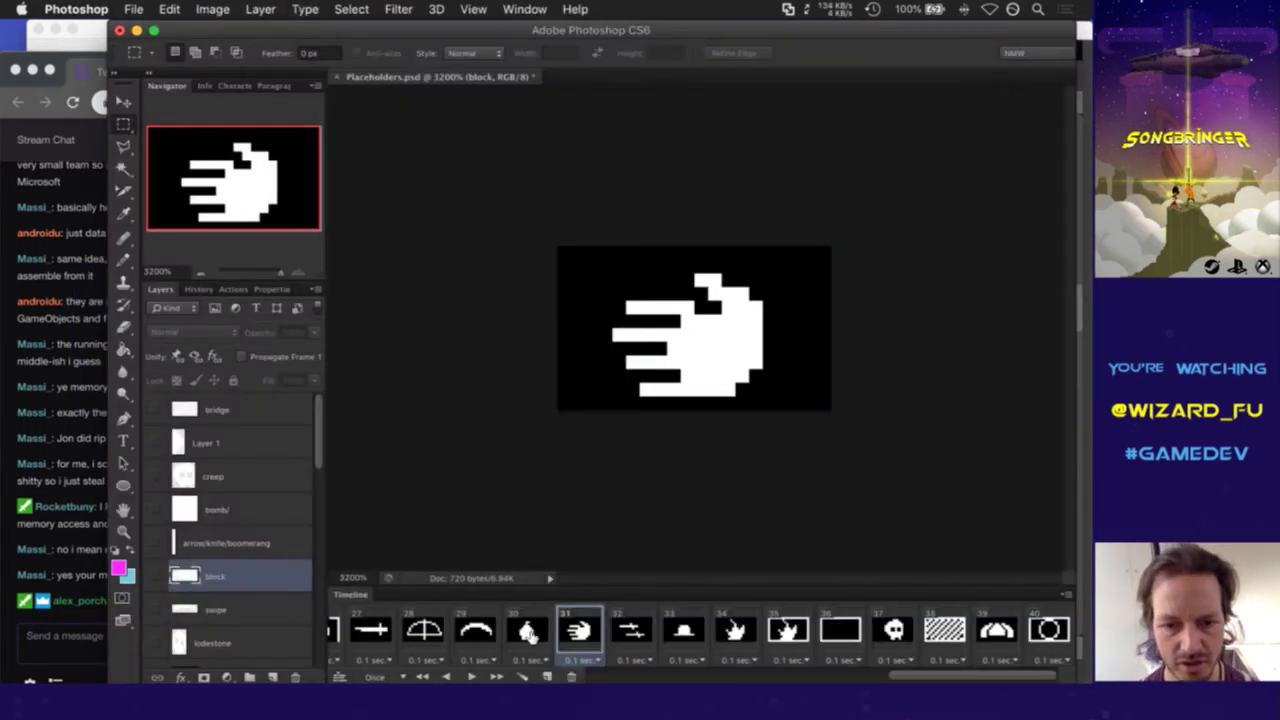
scroll(528, 636, "left", 15)
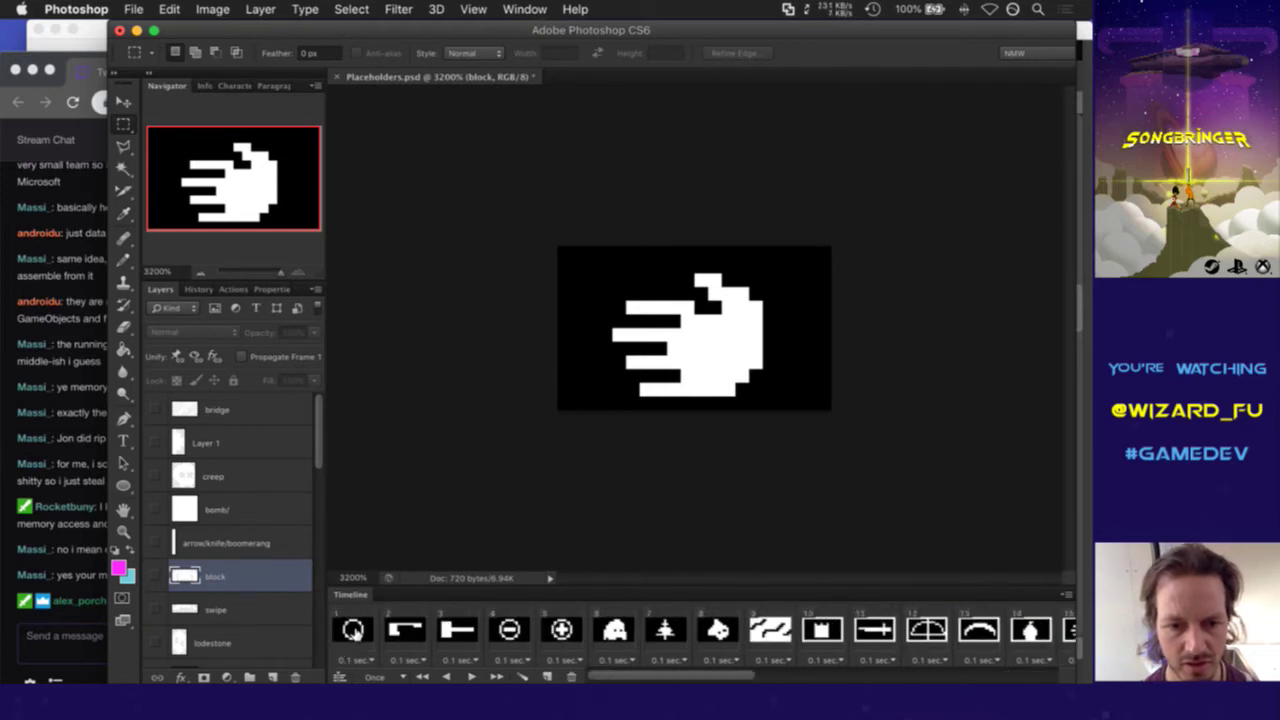
left_click(353, 631)
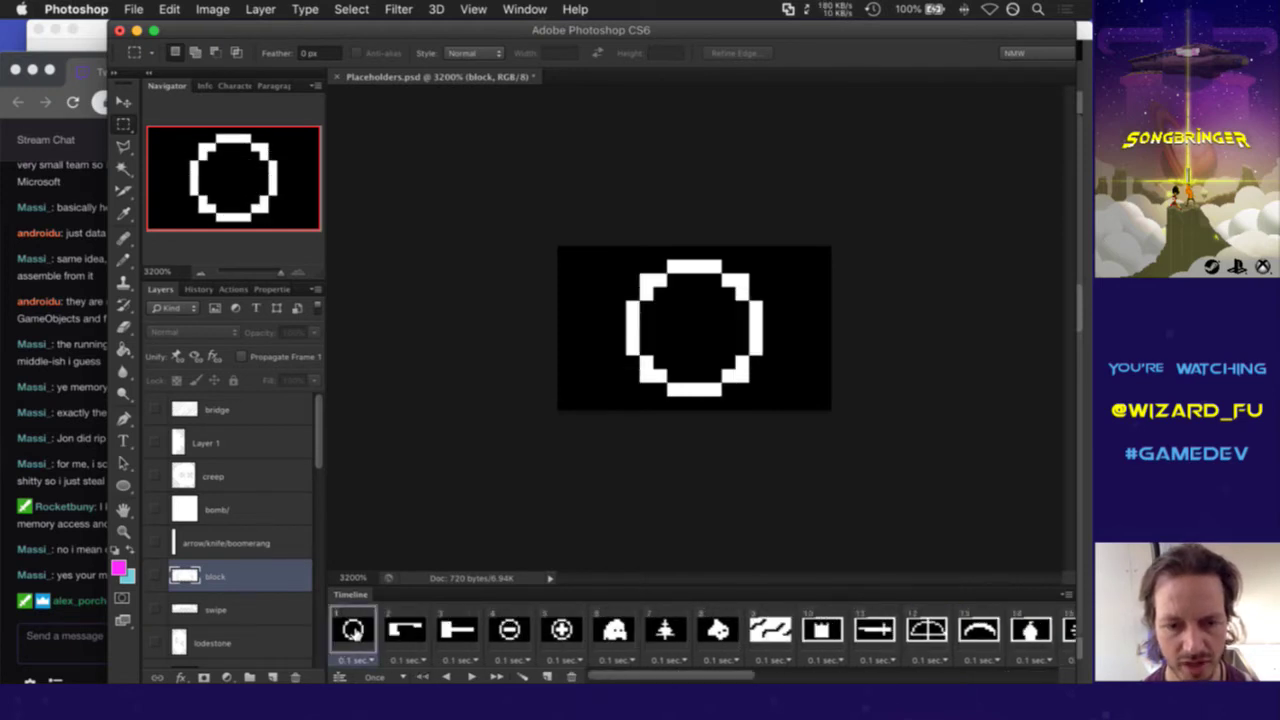
left_click(666, 632)
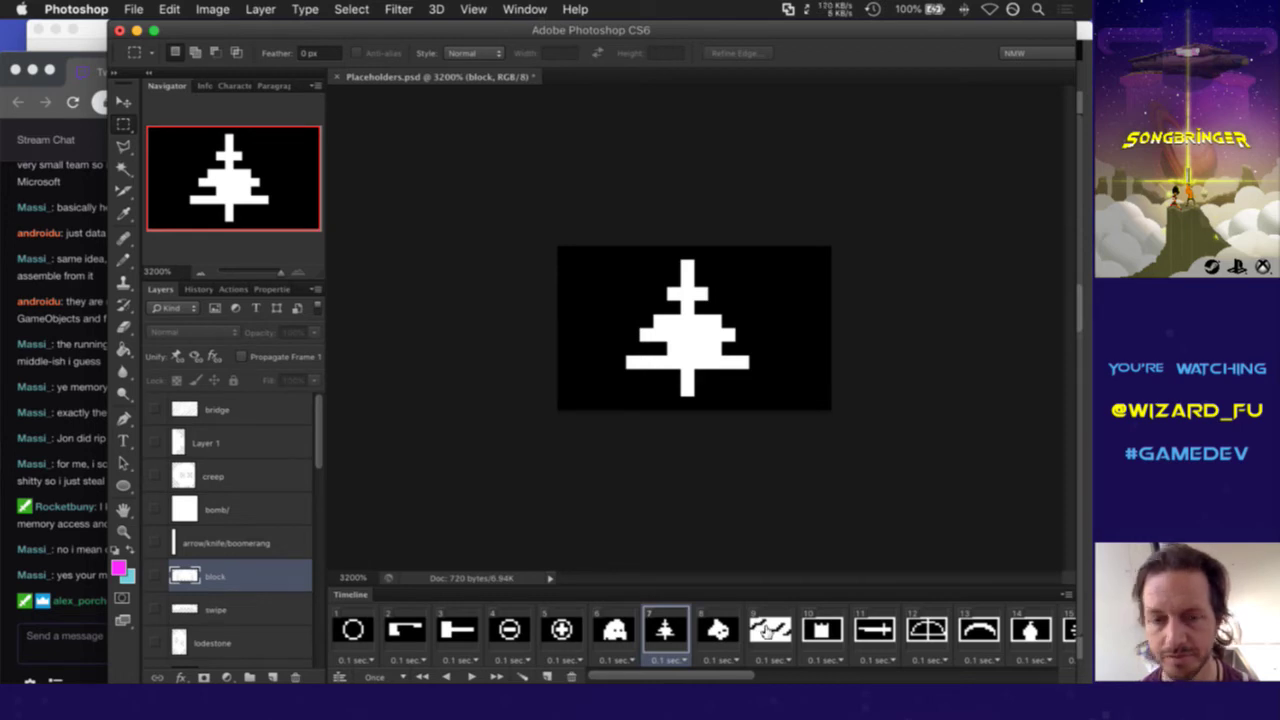
Switch to MagicaVoxel, open the TreeA0 model and resize it to 16 16 28
key("super+Tab")
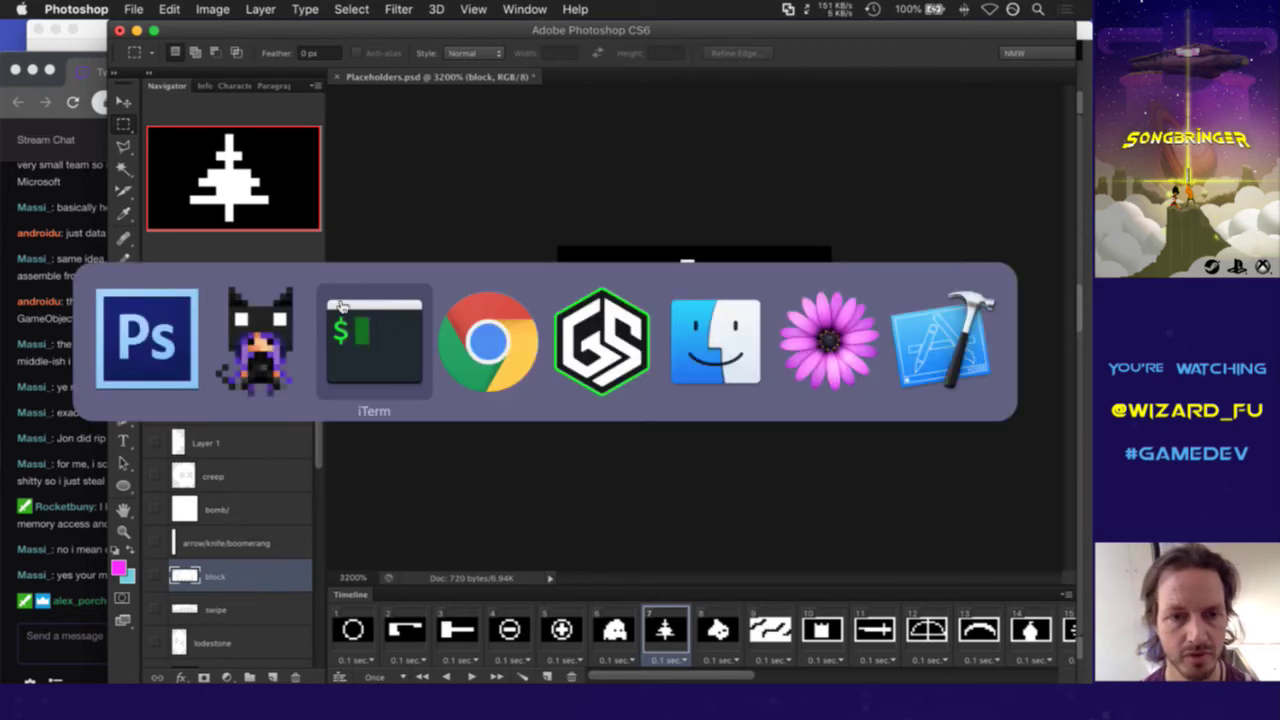
left_click(258, 338)
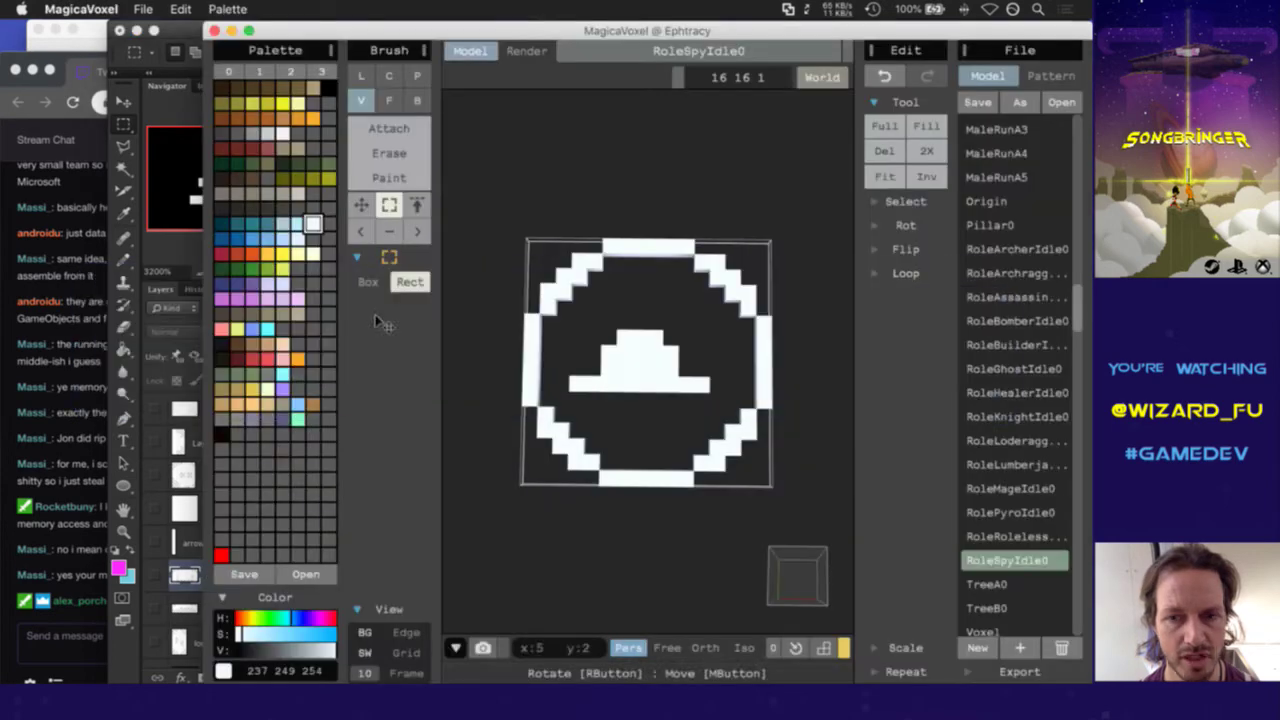
left_click(1023, 585)
left_click(1008, 607)
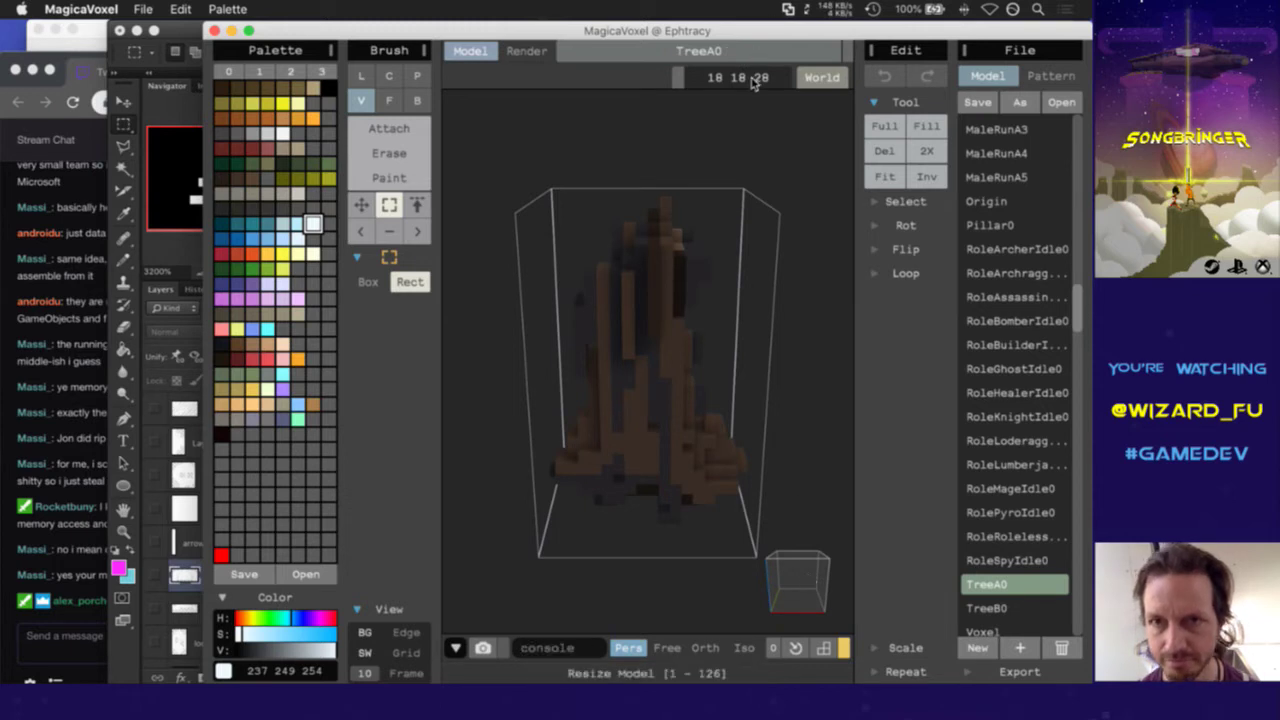
left_click_drag(748, 80, 684, 80)
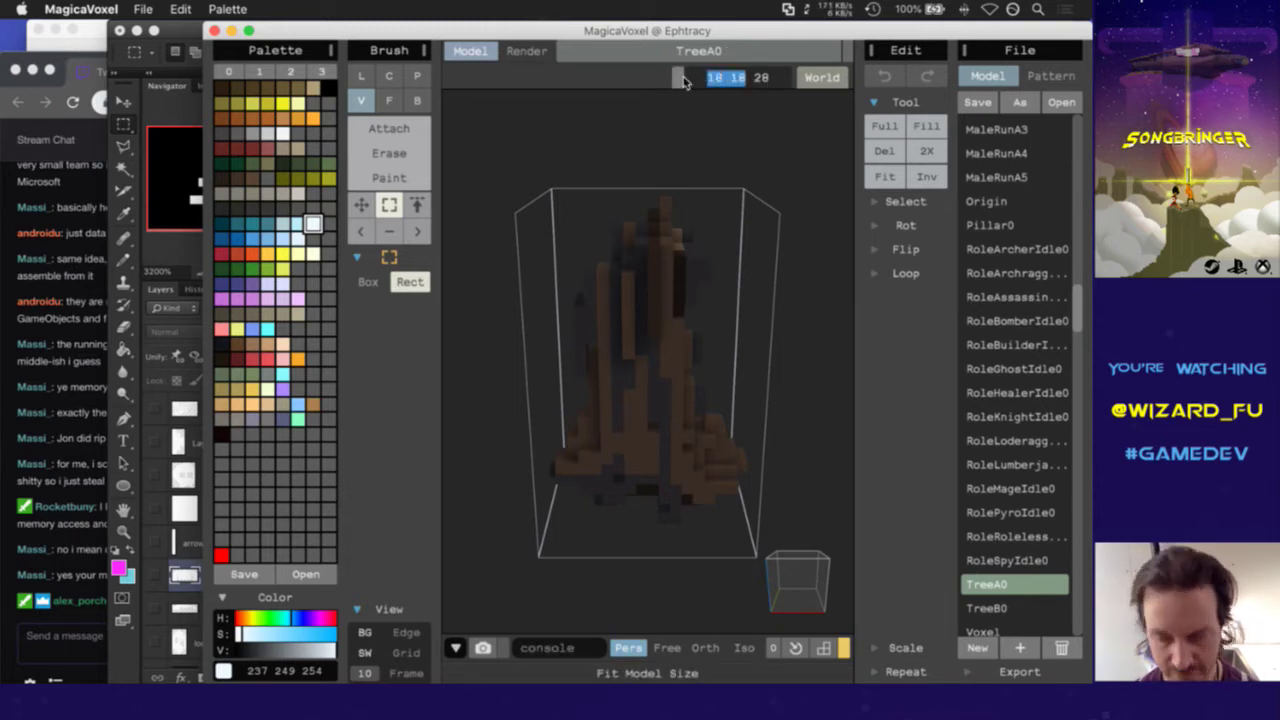
type("16 16")
key("Return")
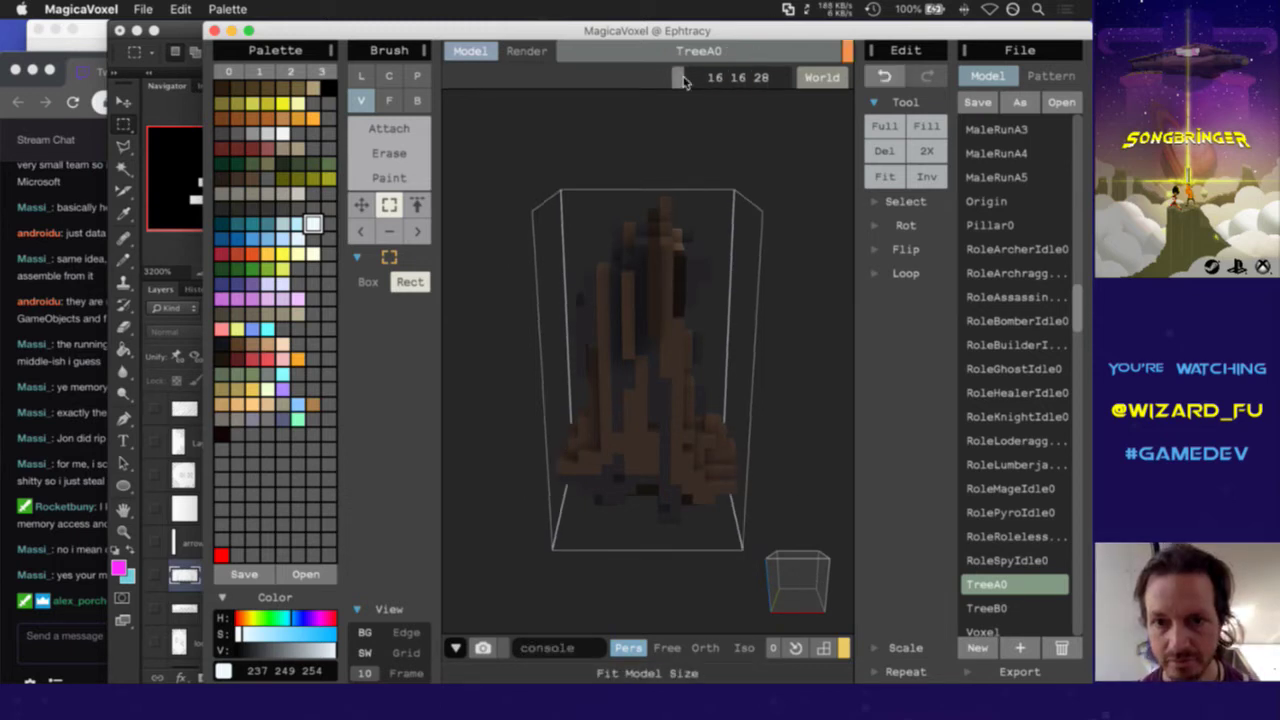
Try to remove all voxels of a brown colour sampled from the lower trunk, and undo the removal
right_click_drag(789, 590, 612, 475)
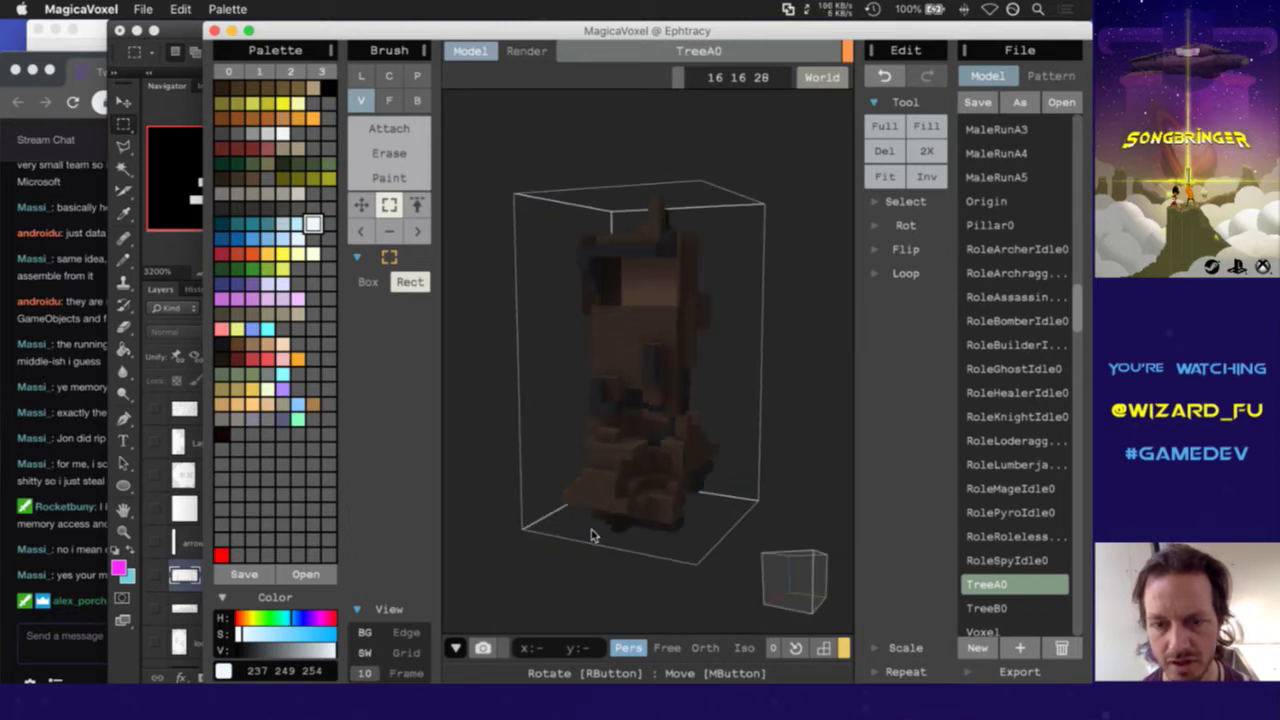
left_click(614, 456, "alt")
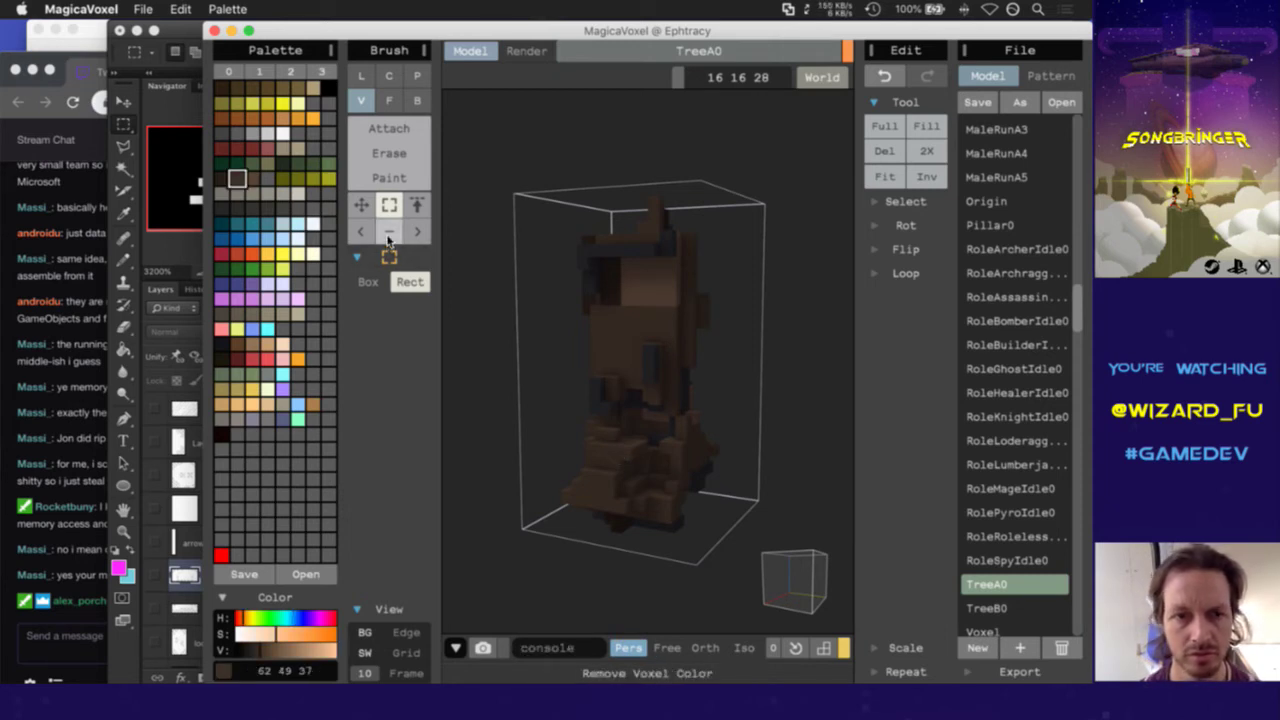
left_click(389, 231)
left_click(607, 488)
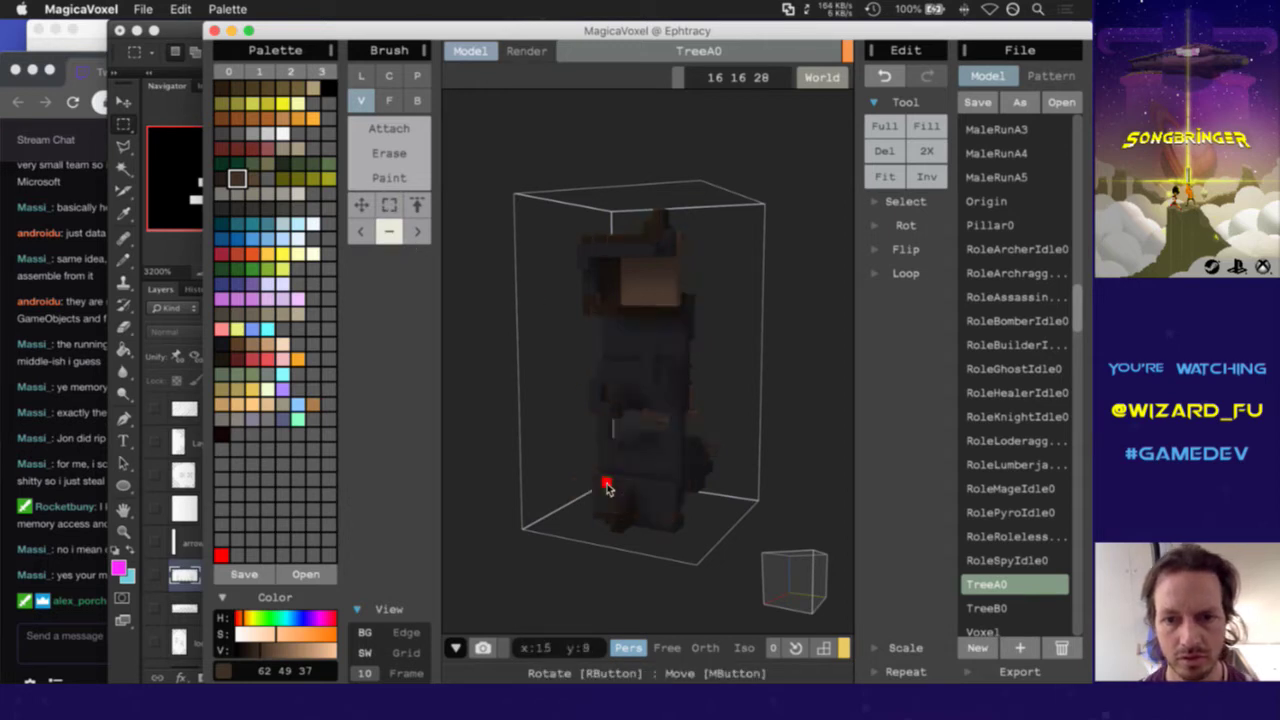
key("super+z")
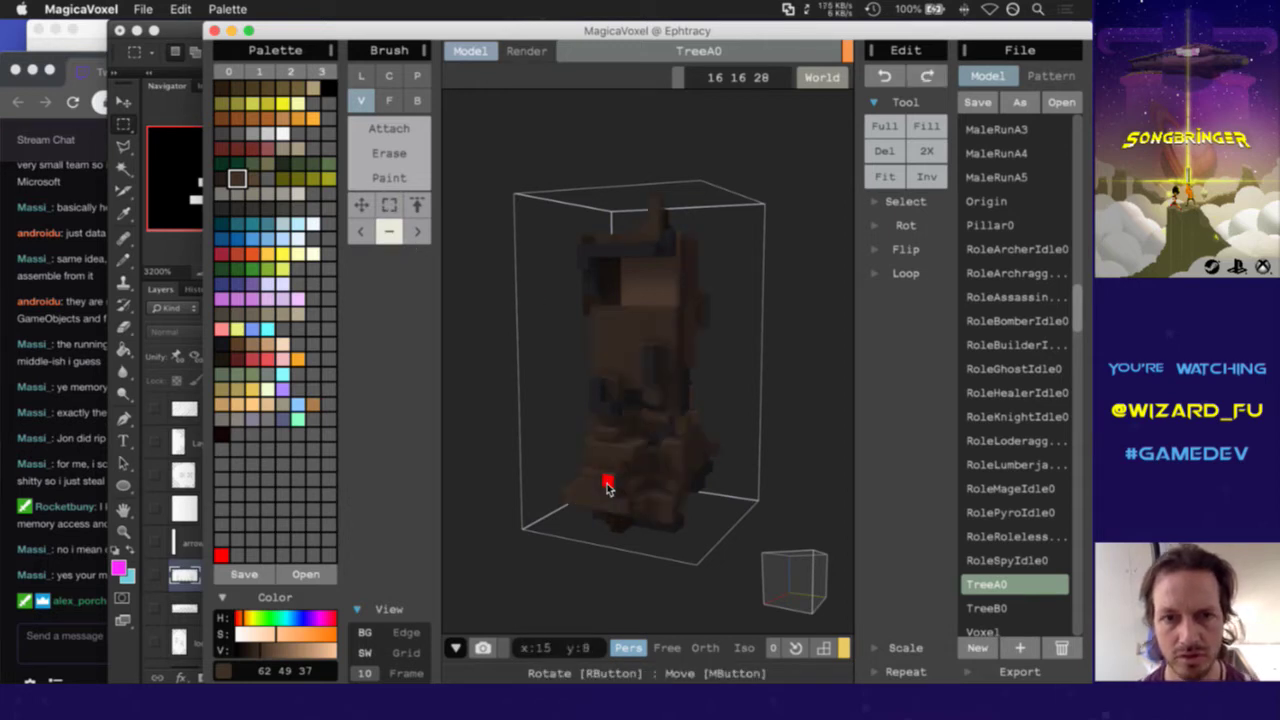
Attach a single dark brown voxel to the lower part of the tree trunk
left_click(361, 231)
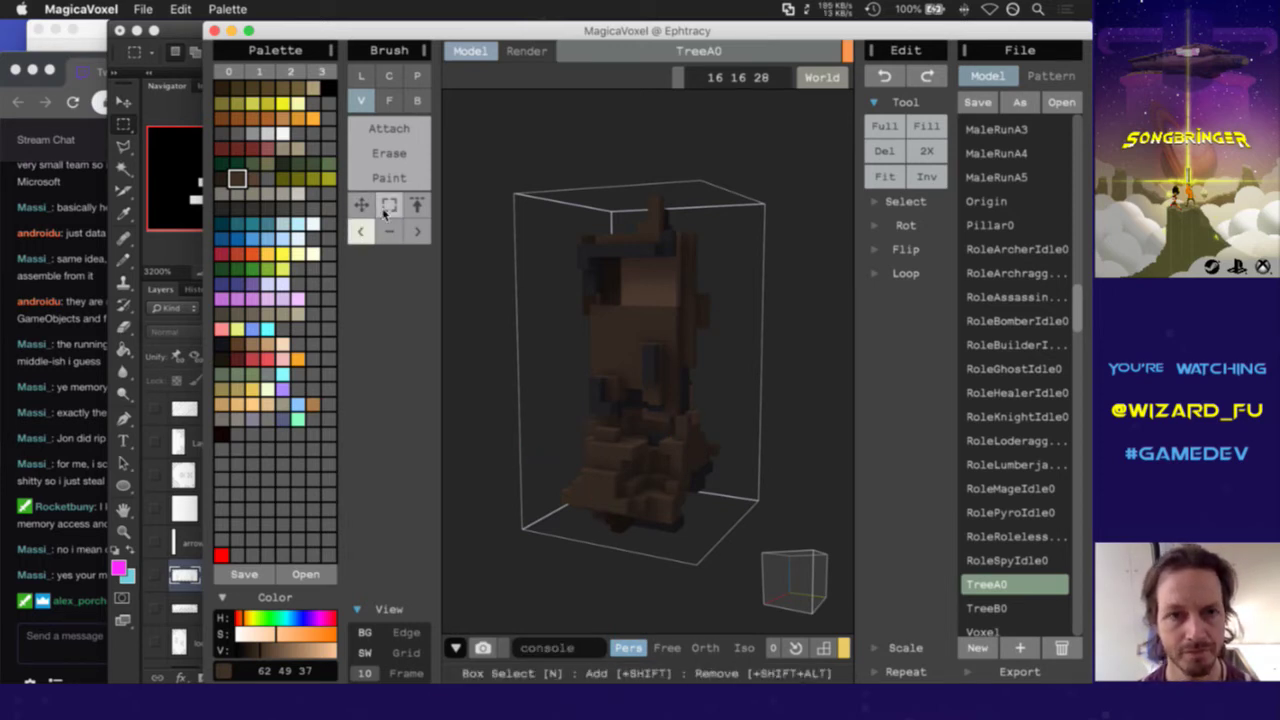
left_click(368, 131)
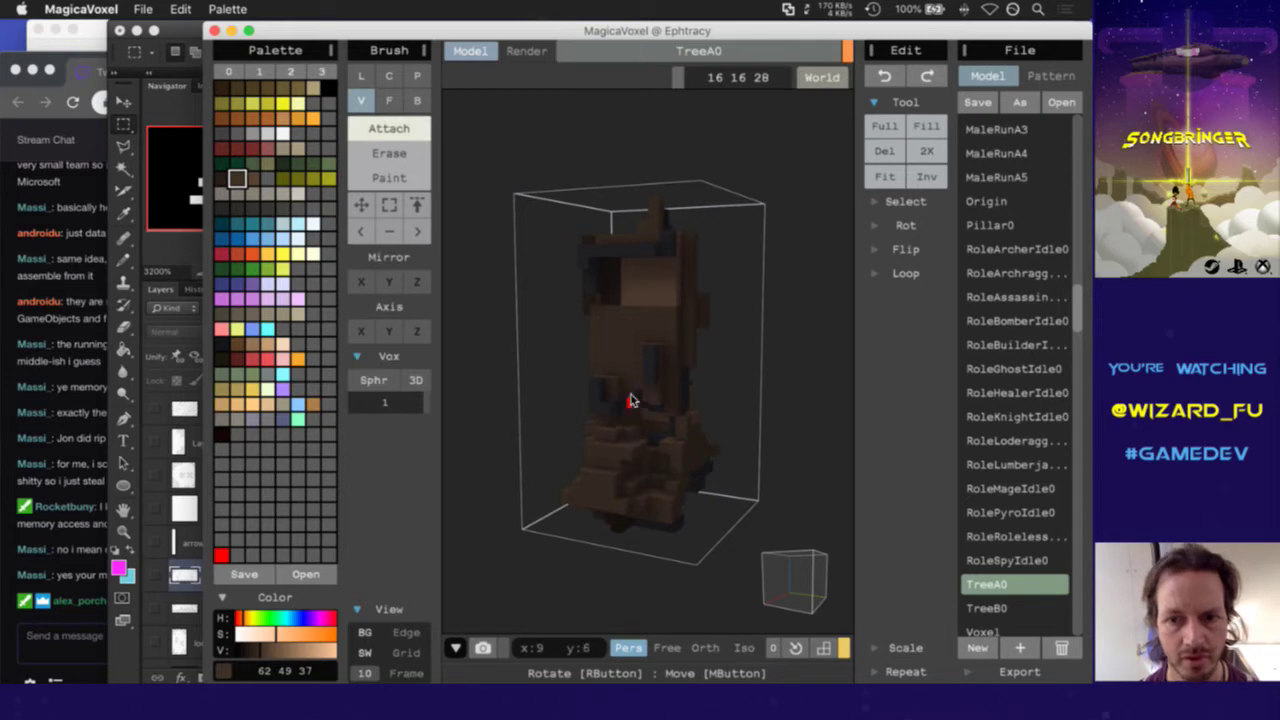
left_click(641, 433)
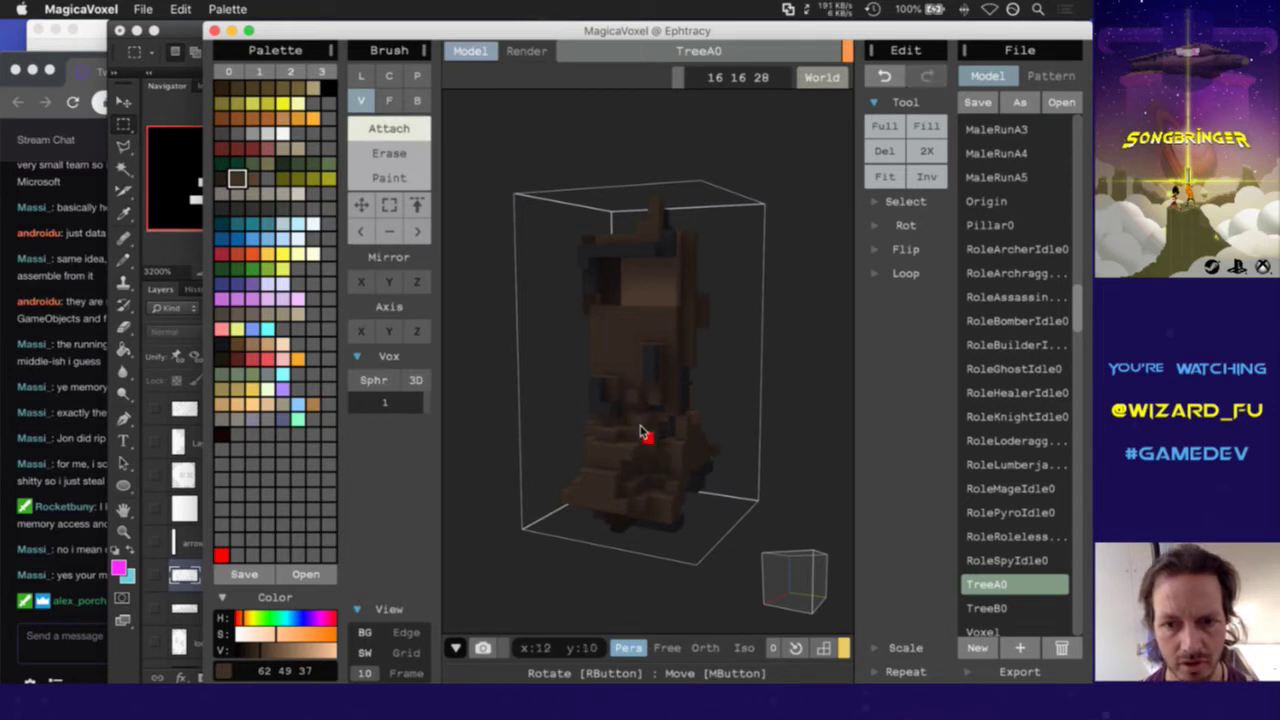
Select the whole tree with a rectangle, move it down about three voxels, and clear the selection
right_click_drag(834, 584, 706, 572)
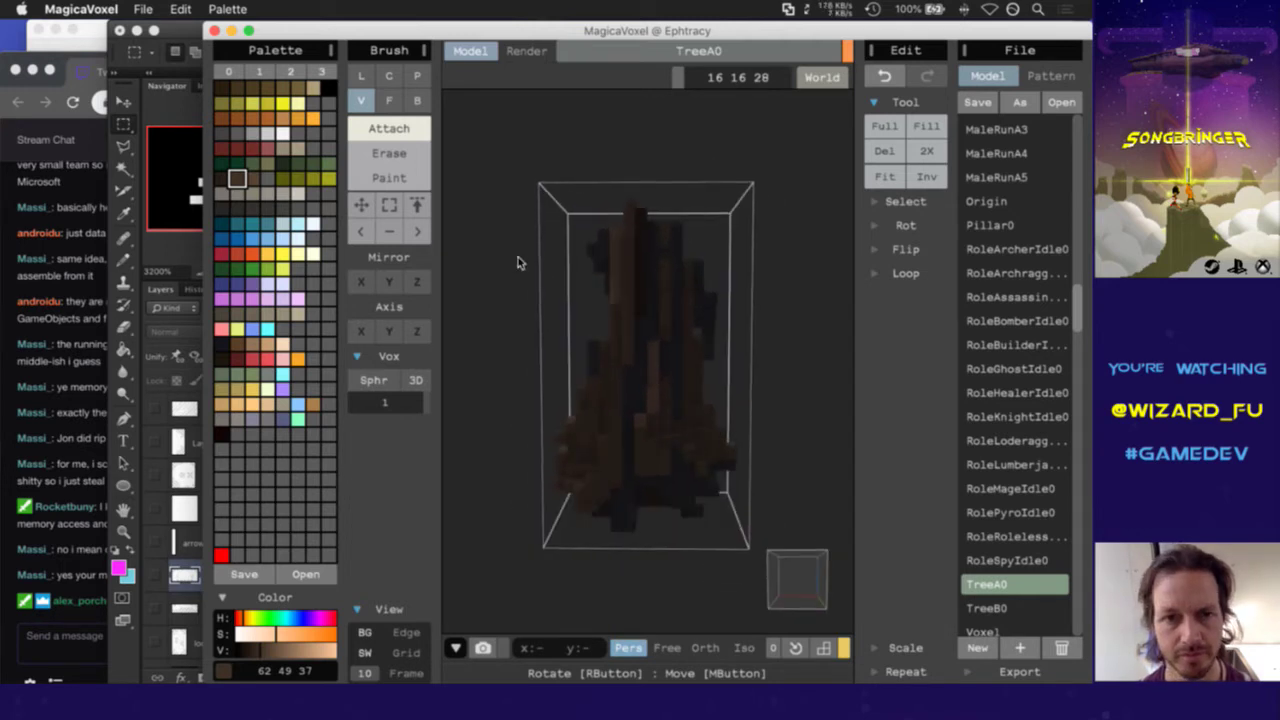
key("m")
mouse_move(506, 164)
left_mouse_down()
mouse_move(830, 521)
mouse_move(828, 565)
left_mouse_up()
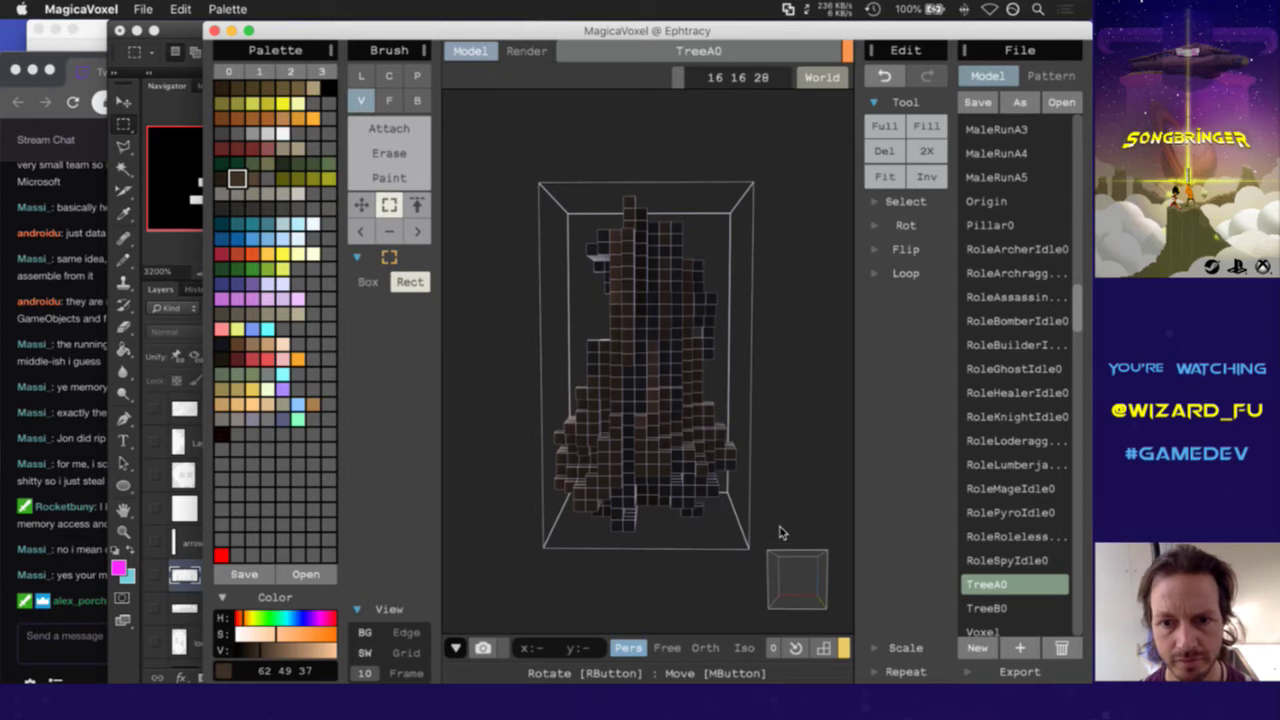
left_click_drag(651, 376, 657, 407)
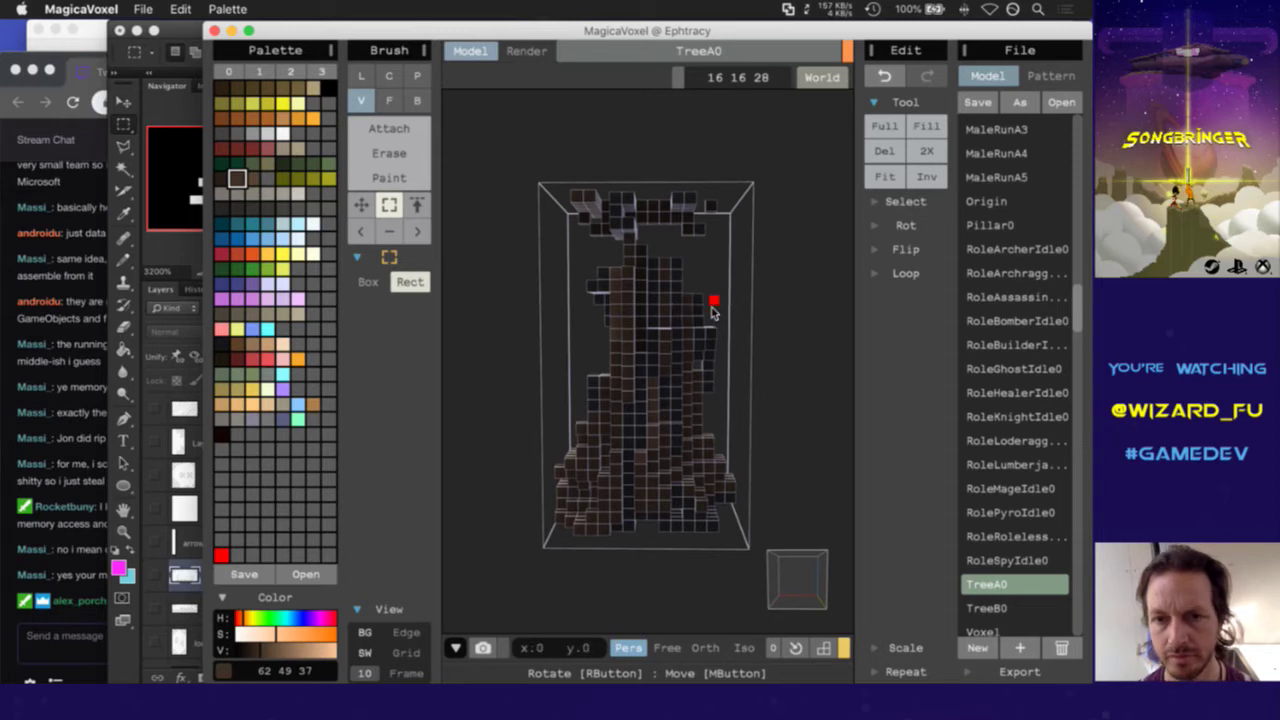
left_click(900, 201)
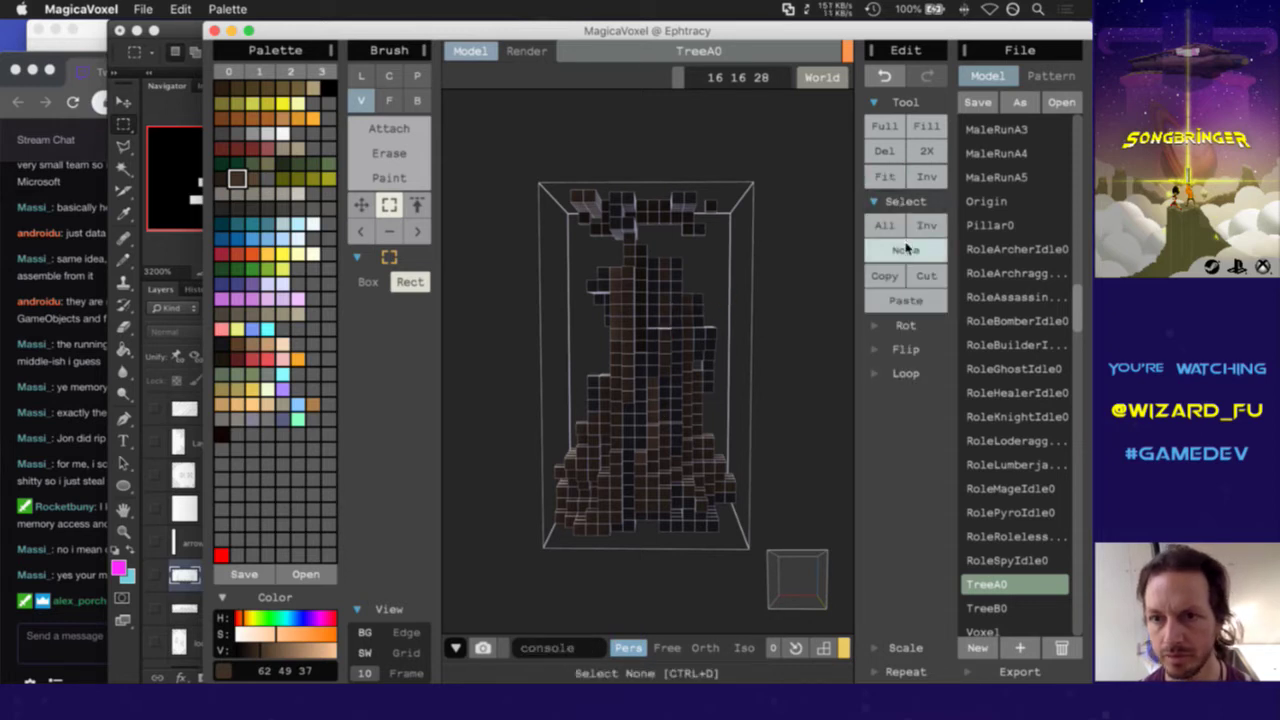
left_click(906, 249)
Erase the stray root voxels wrapped around to the top of the tree's bounding box
key("e")
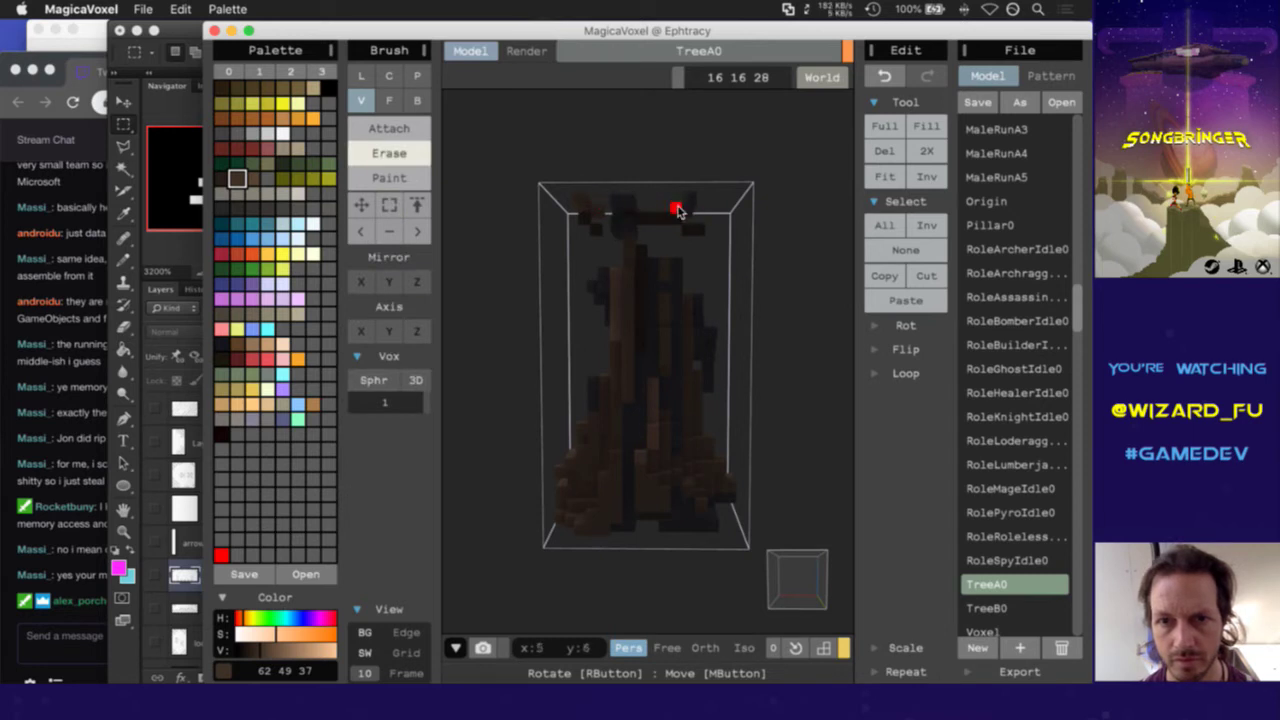
left_click(694, 229)
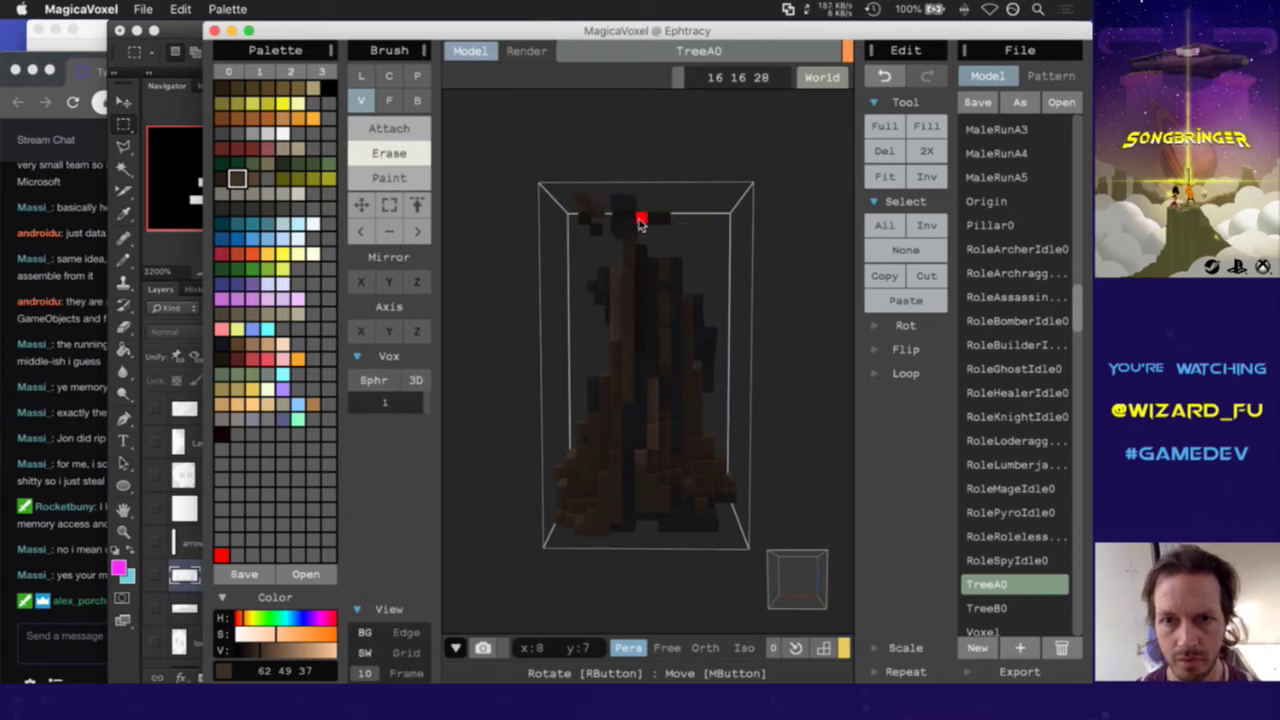
left_click(651, 214)
left_click(628, 231)
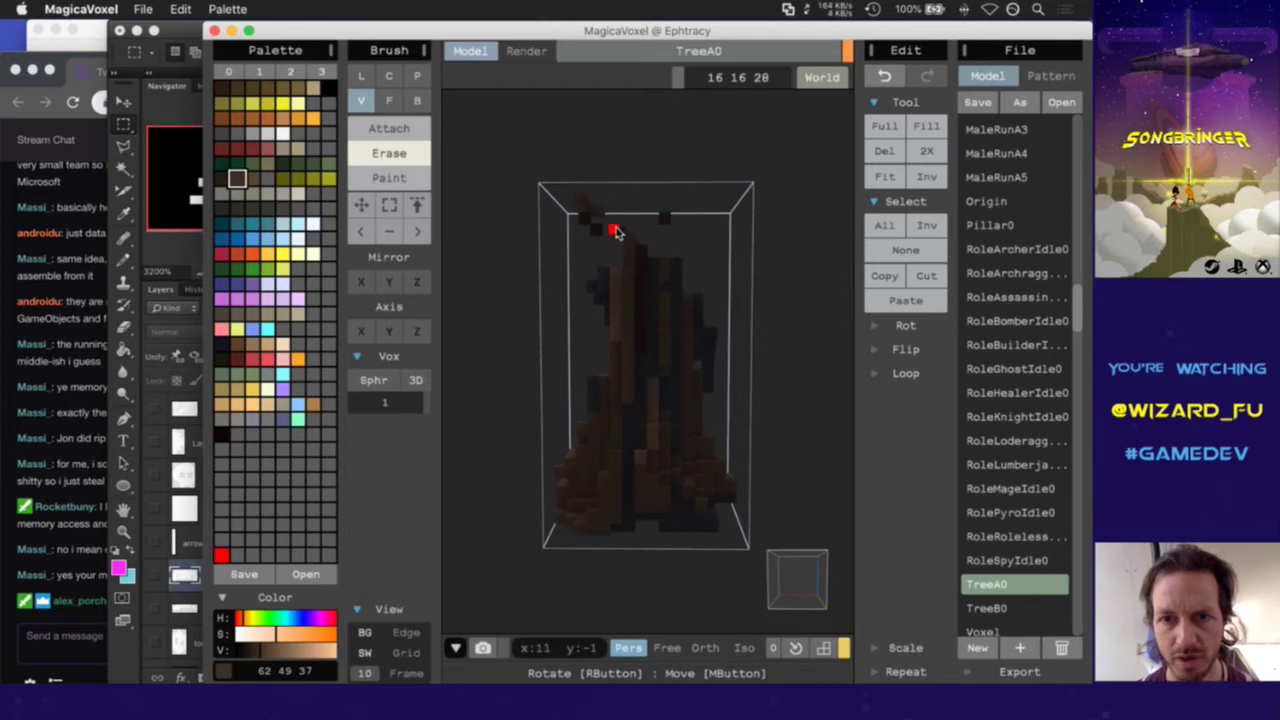
left_click(590, 218)
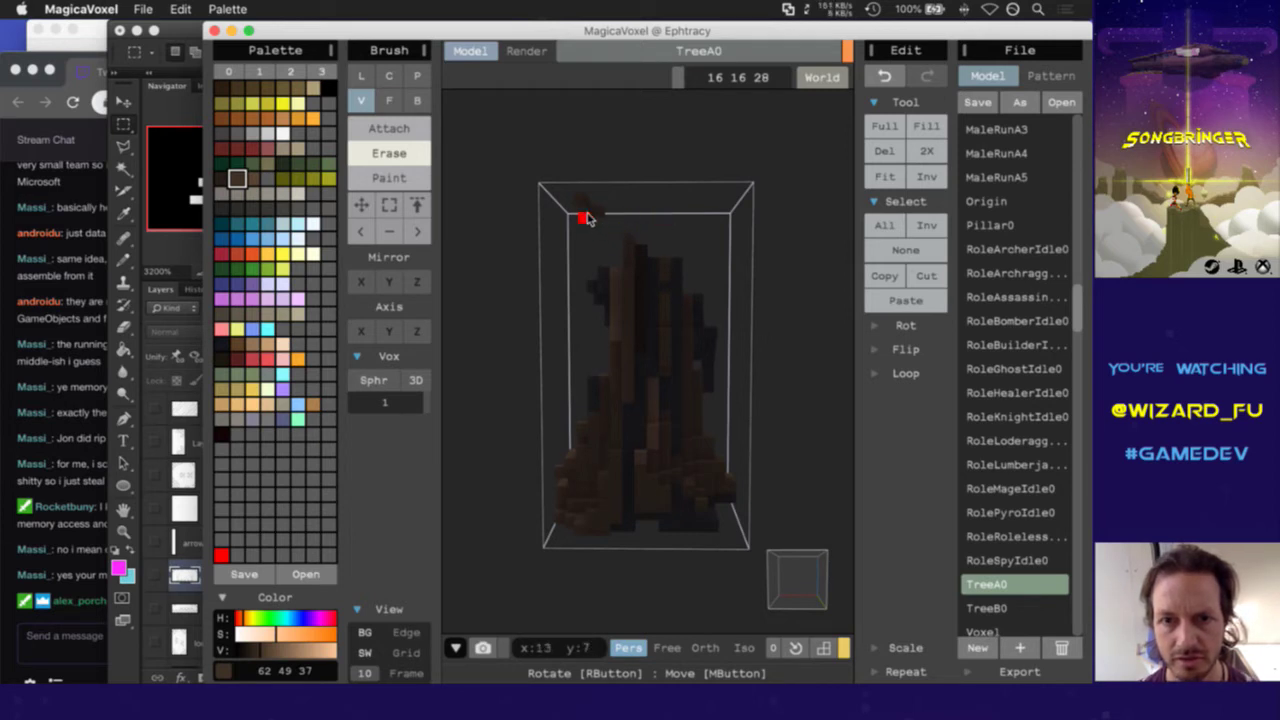
left_click(600, 209)
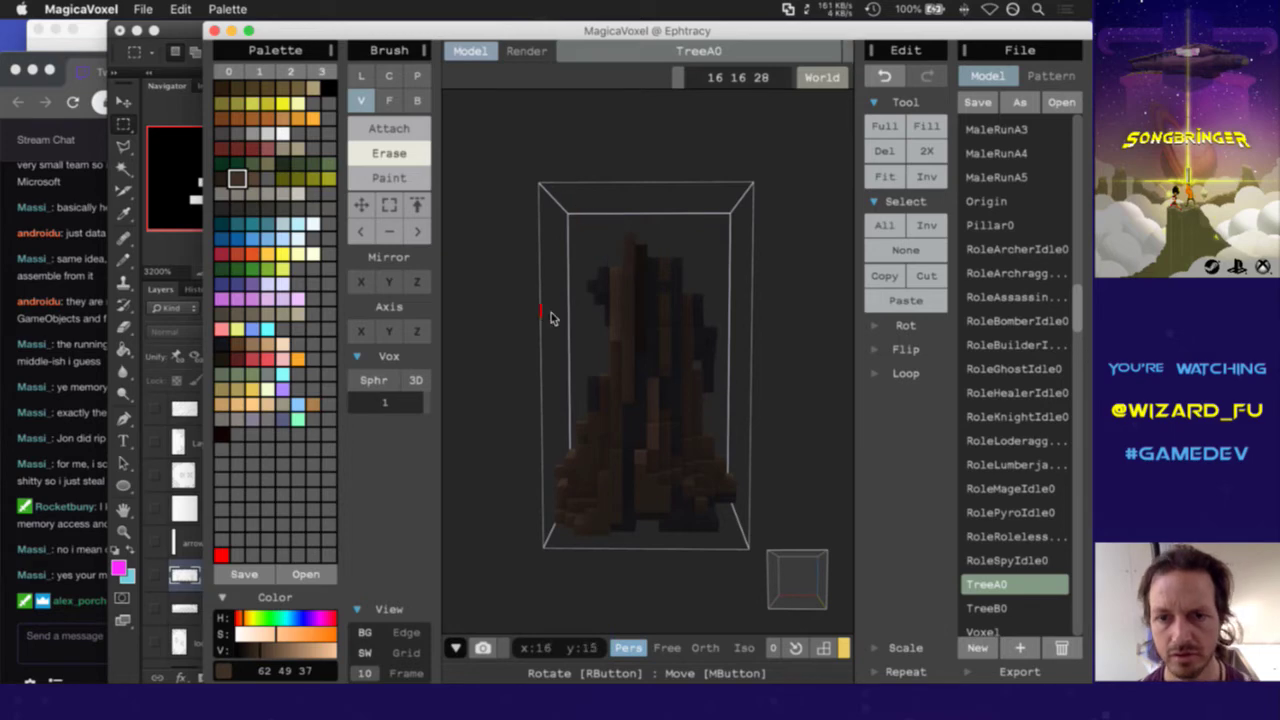
In iTerm, copy TreeA0.vox to RockA0.vox in the models folder, and open RockA0 in MagicaVoxel
key("super+Tab")
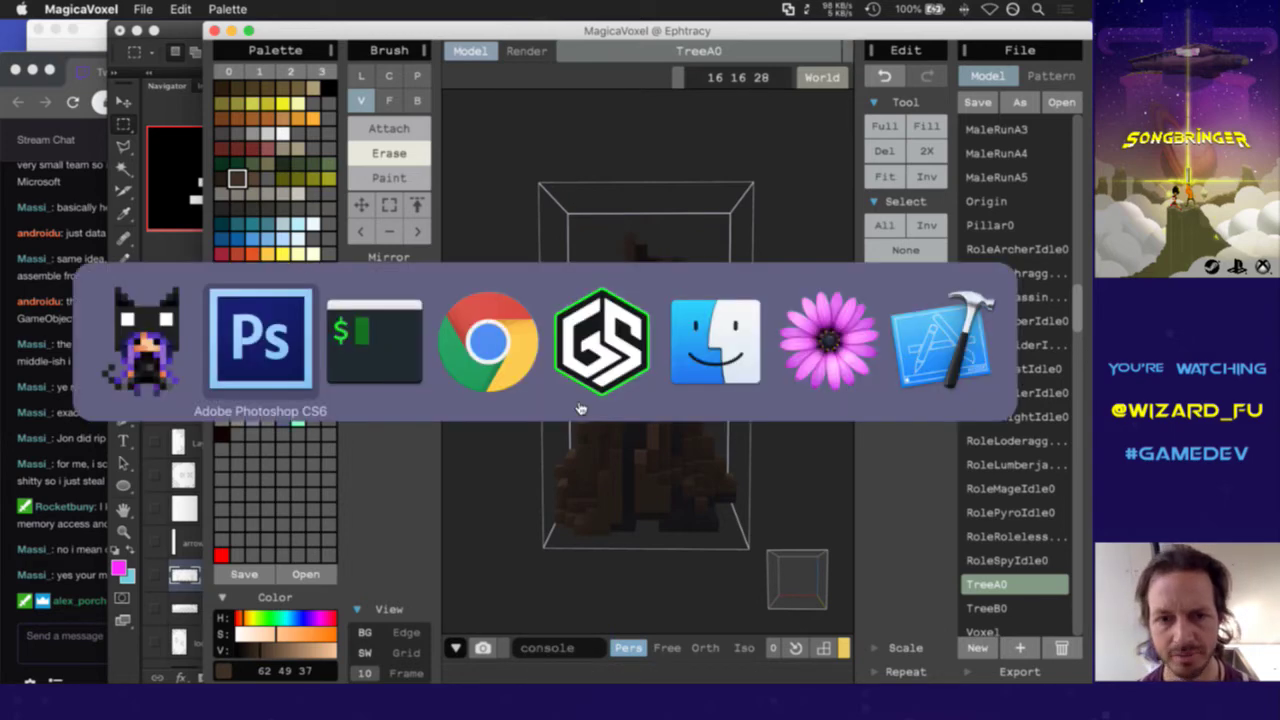
left_click(346, 357)
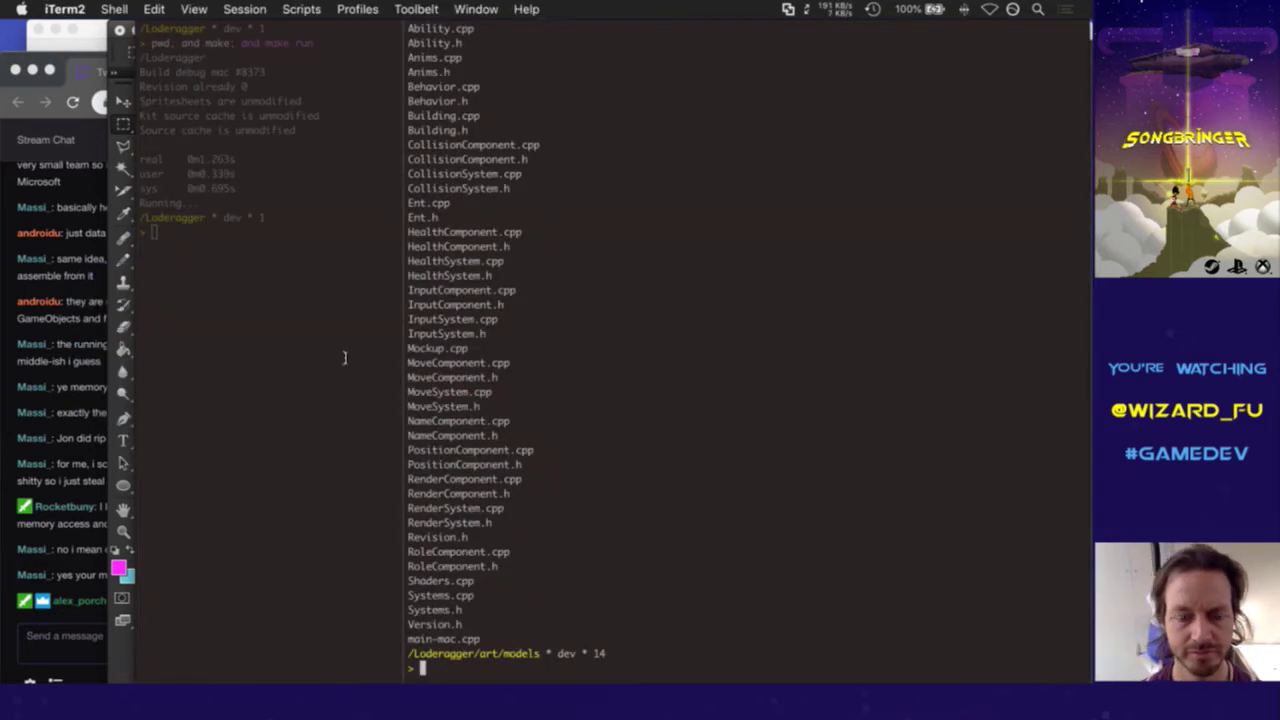
type("cp Tre")
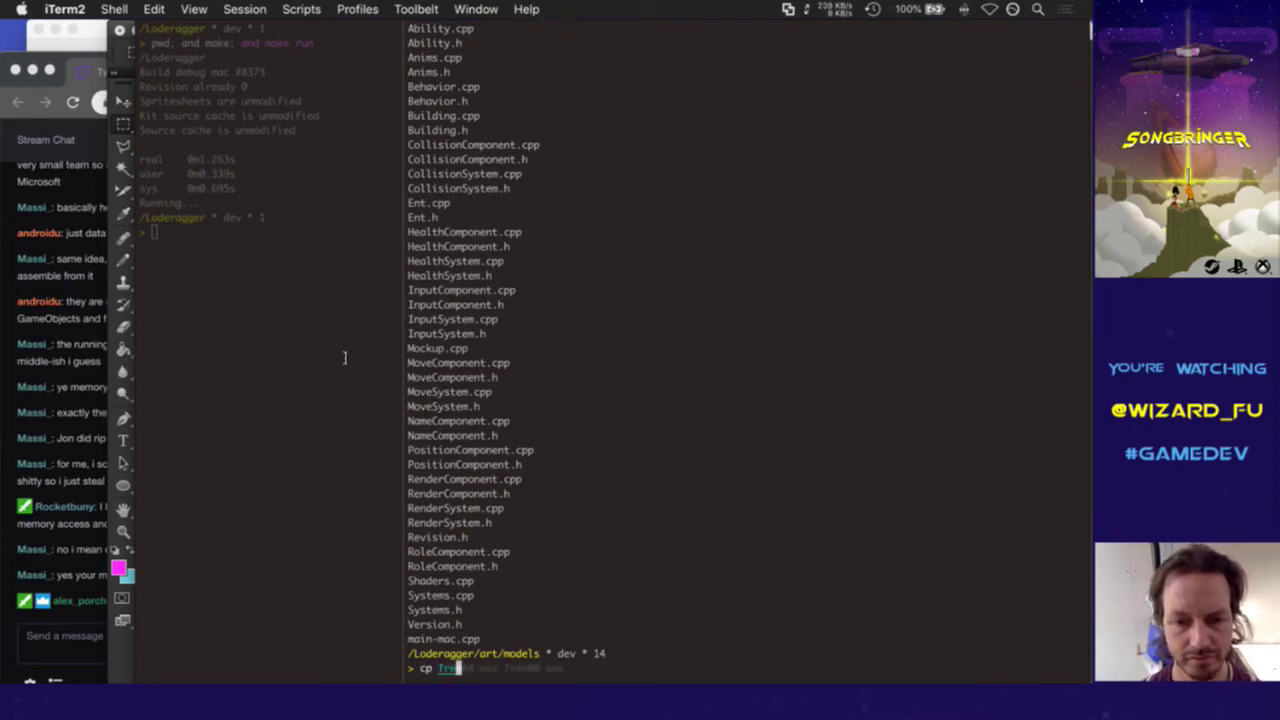
key("Right")
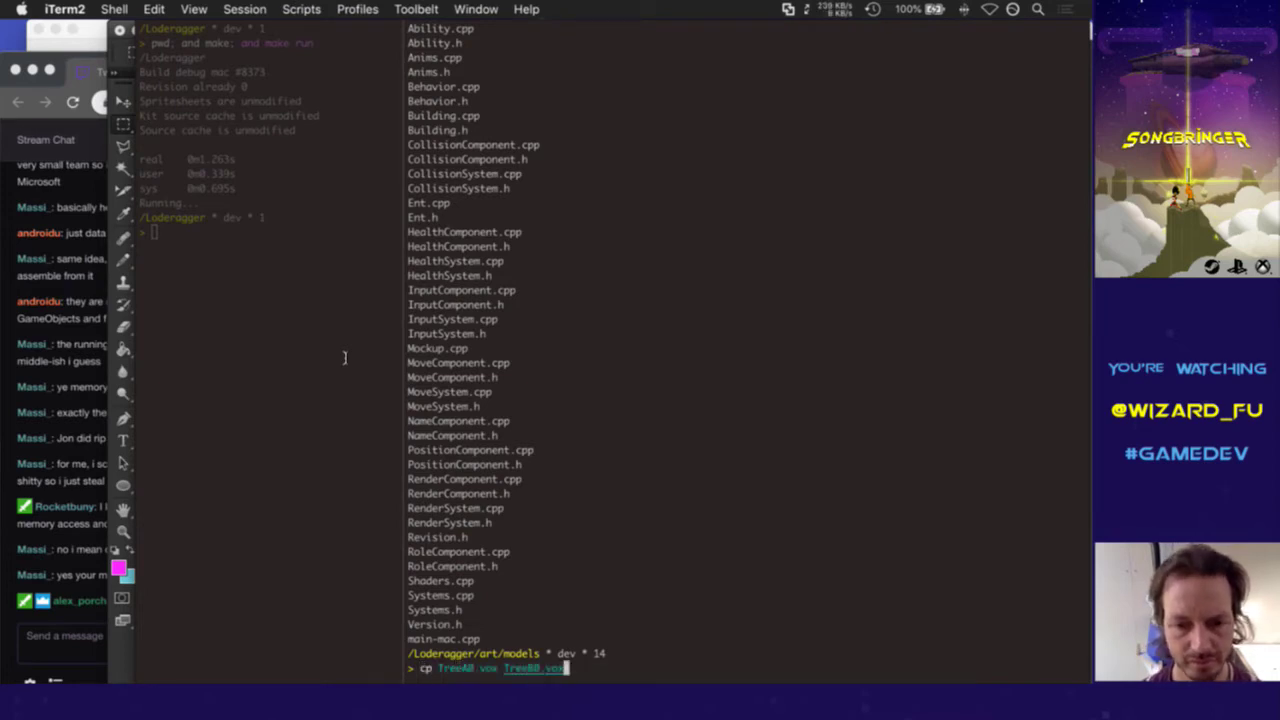
key("BackSpace")
key("BackSpace")
key("BackSpace")
key("BackSpace")
key("BackSpace")
key("BackSpace")
key("BackSpace")
key("BackSpace")
key("BackSpace")
key("BackSpace")
key("BackSpace")
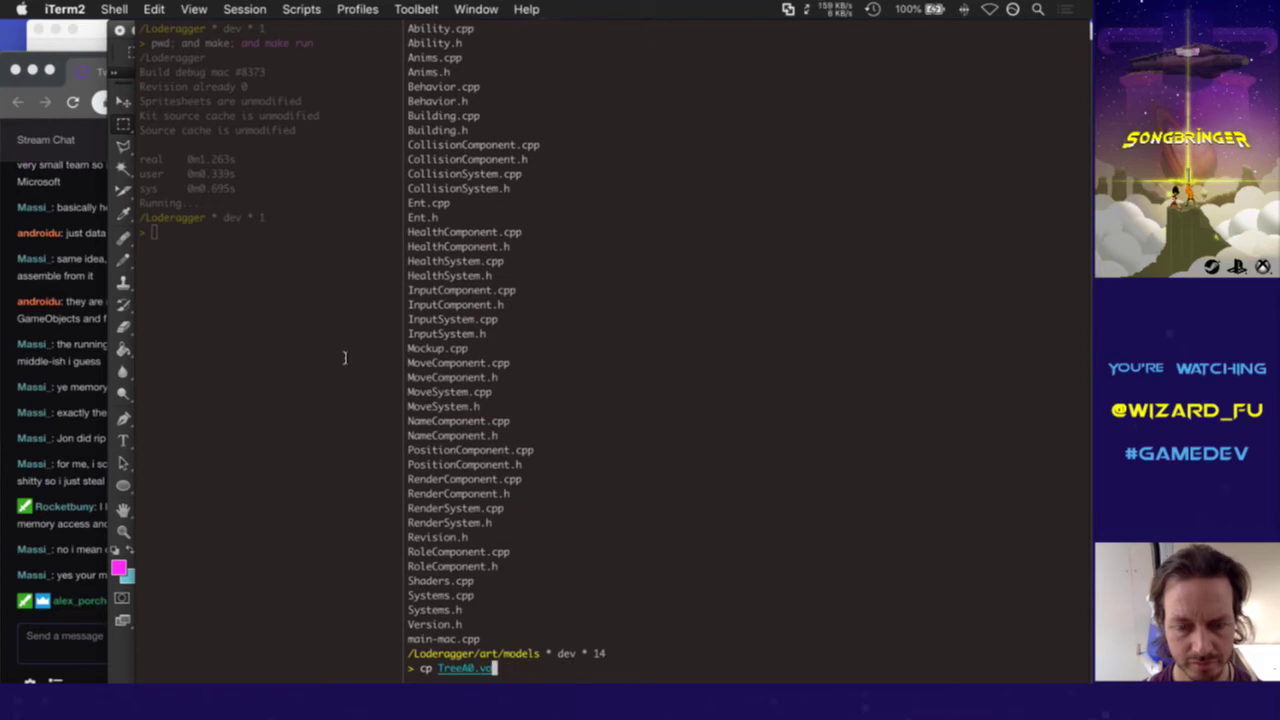
type("x RockA0.v")
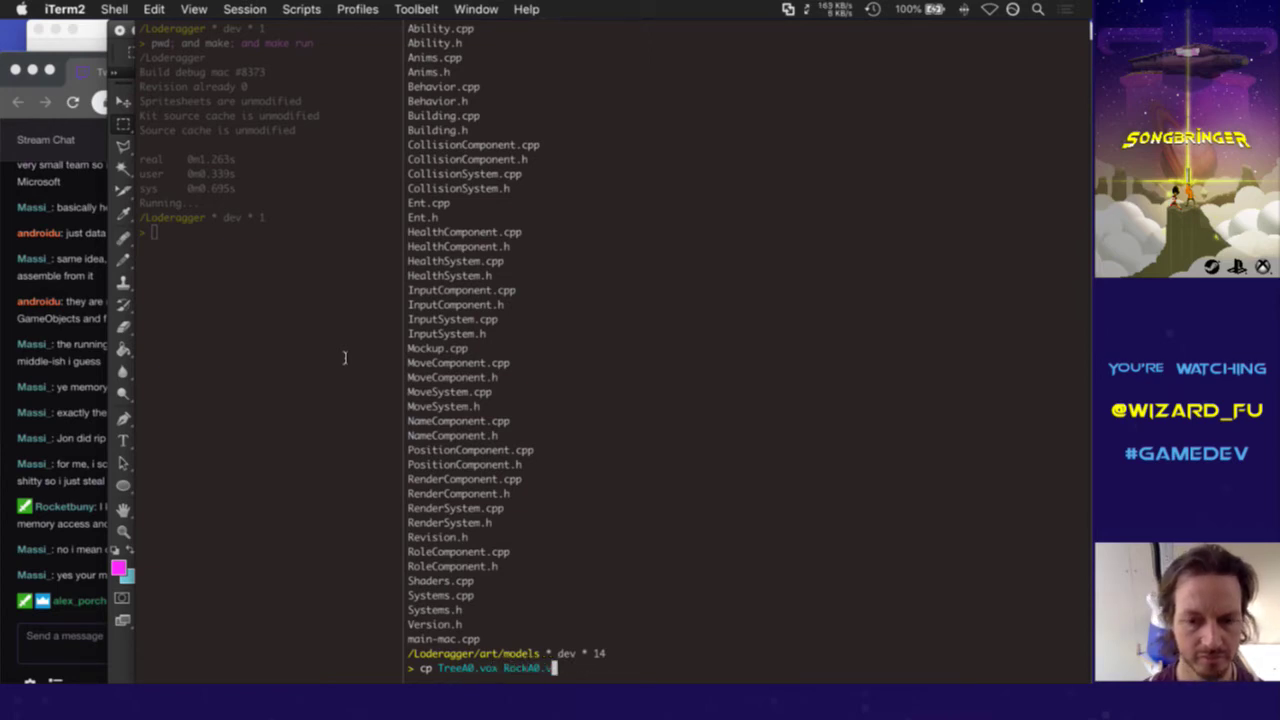
type("ox")
key("Return")
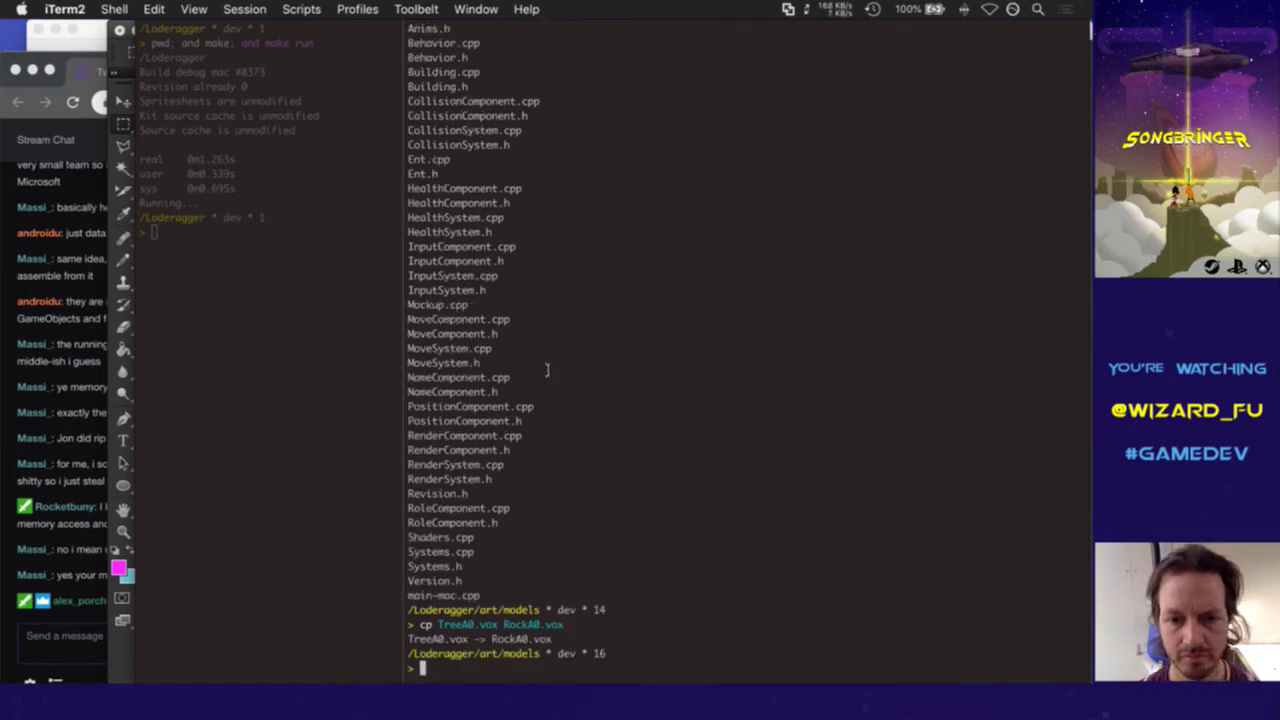
key("super+Tab")
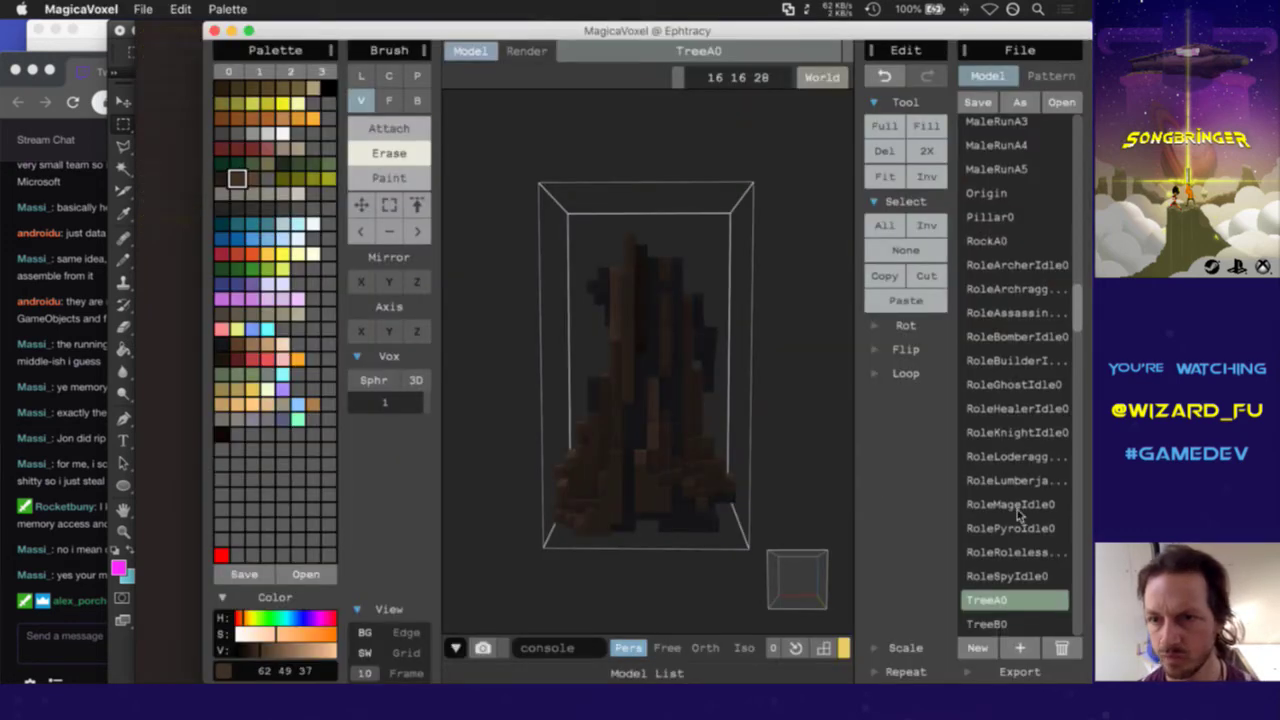
left_click(992, 243)
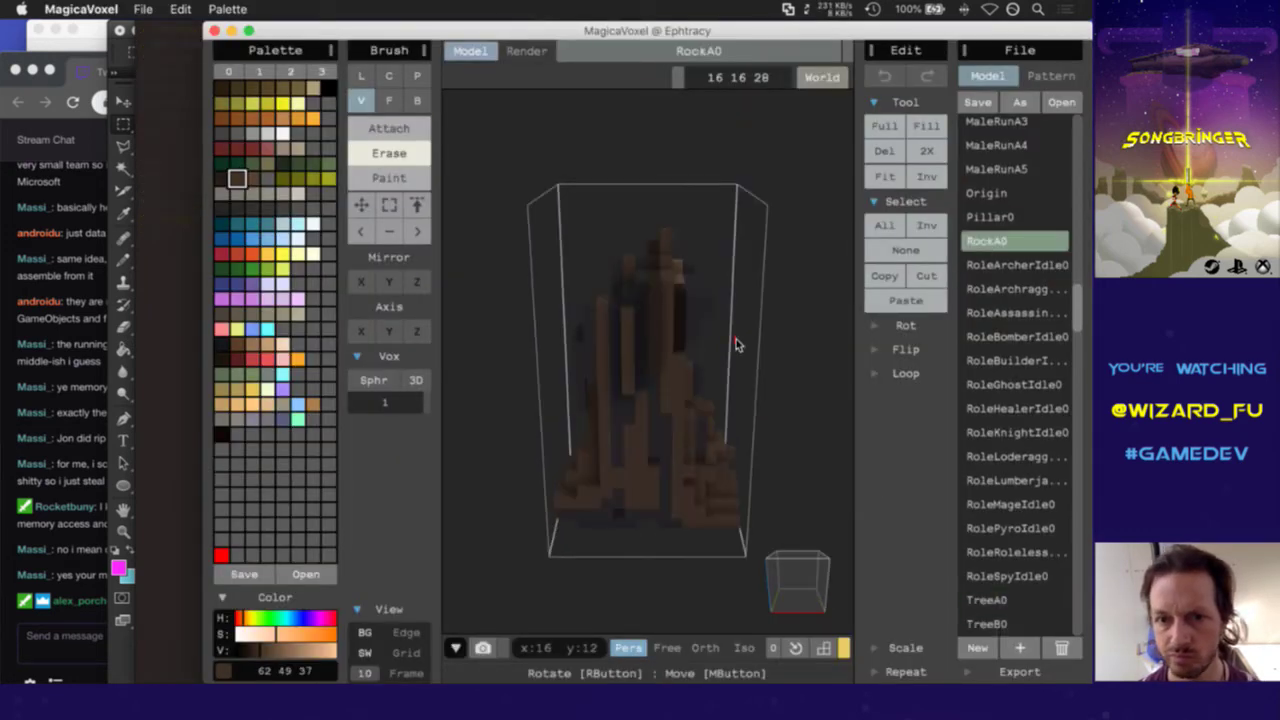
Select all the tree voxels in RockA0 and delete them
right_click_drag(847, 536, 797, 606)
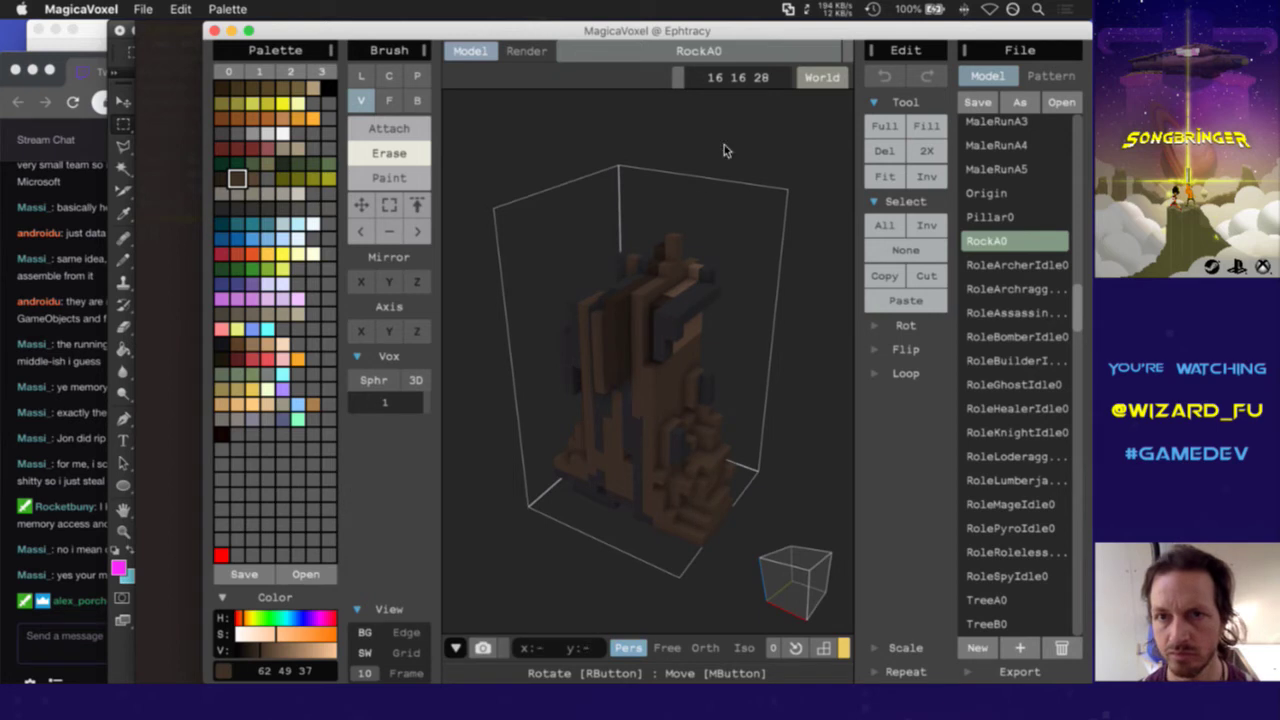
left_click(884, 225)
key("Delete")
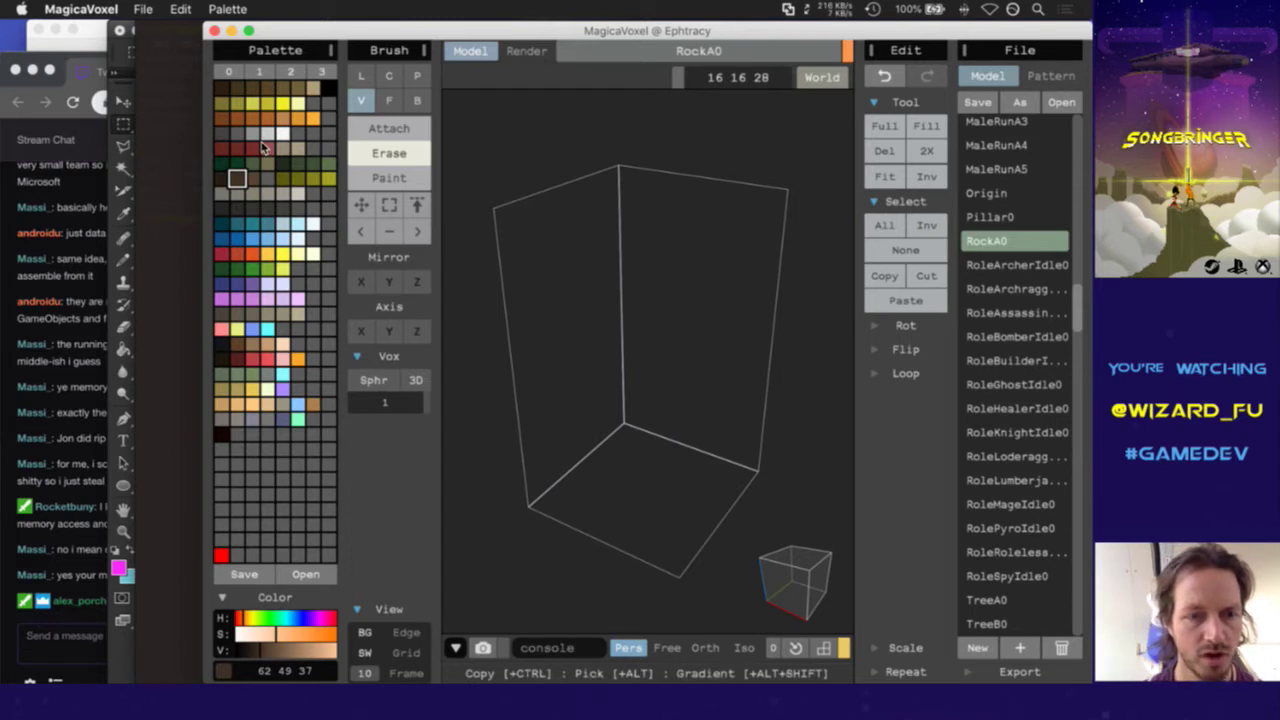
Attach a closed, roughly round ring of dark gray (67 64 64) voxels on the volume's floor and fill its interior
left_click(223, 135)
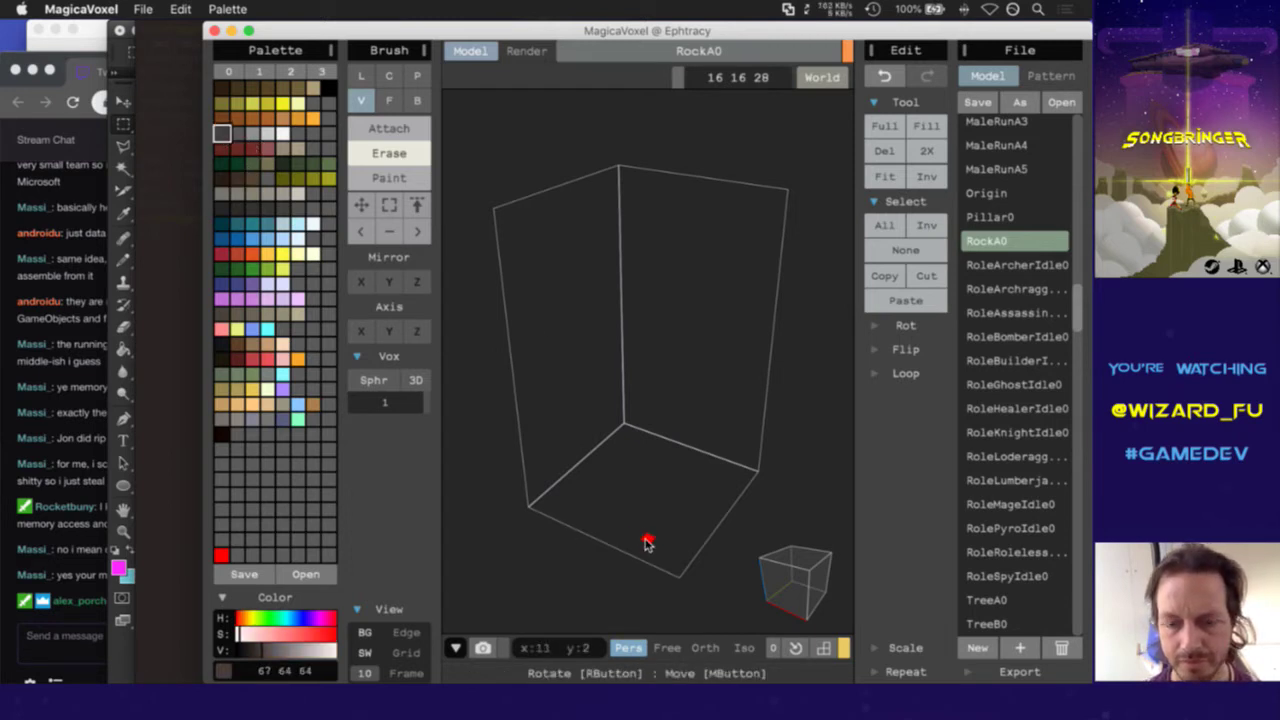
mouse_move(595, 527)
left_mouse_down()
mouse_move(654, 539)
mouse_move(605, 531)
mouse_move(580, 503)
mouse_move(596, 460)
mouse_move(642, 449)
mouse_move(710, 476)
mouse_move(707, 510)
mouse_move(667, 546)
left_mouse_up()
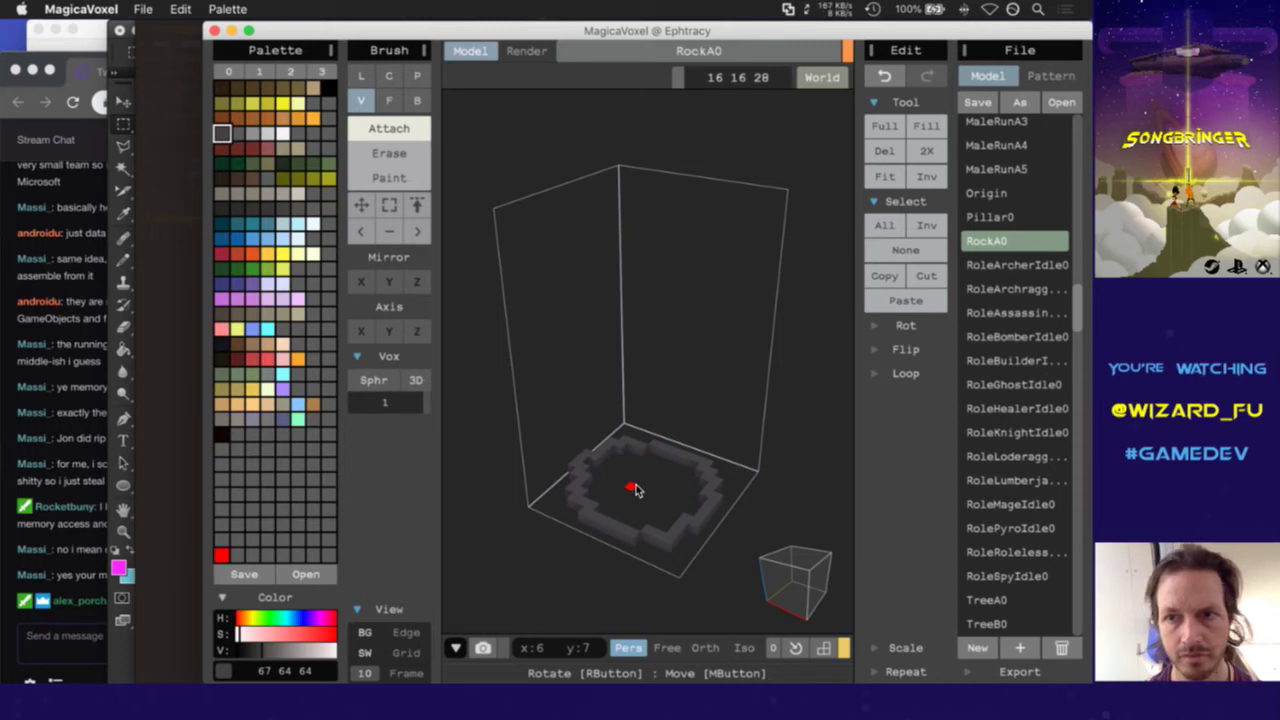
left_click(938, 106)
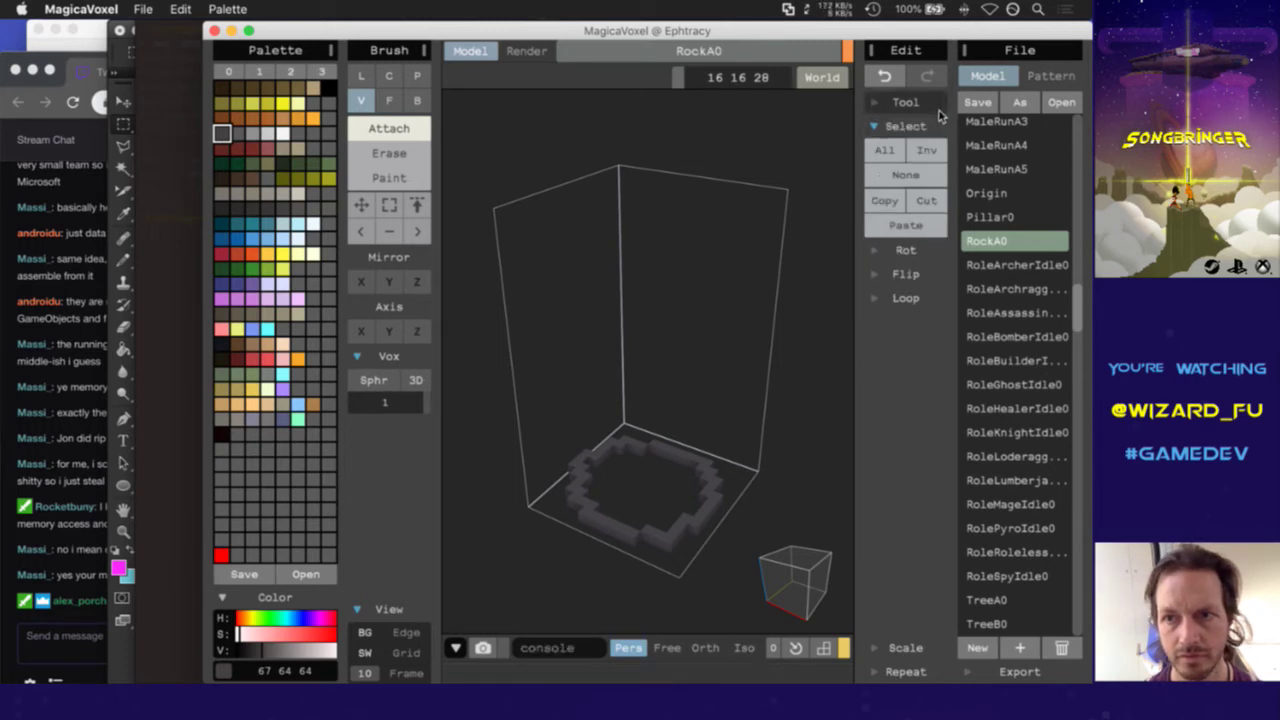
left_click(938, 110)
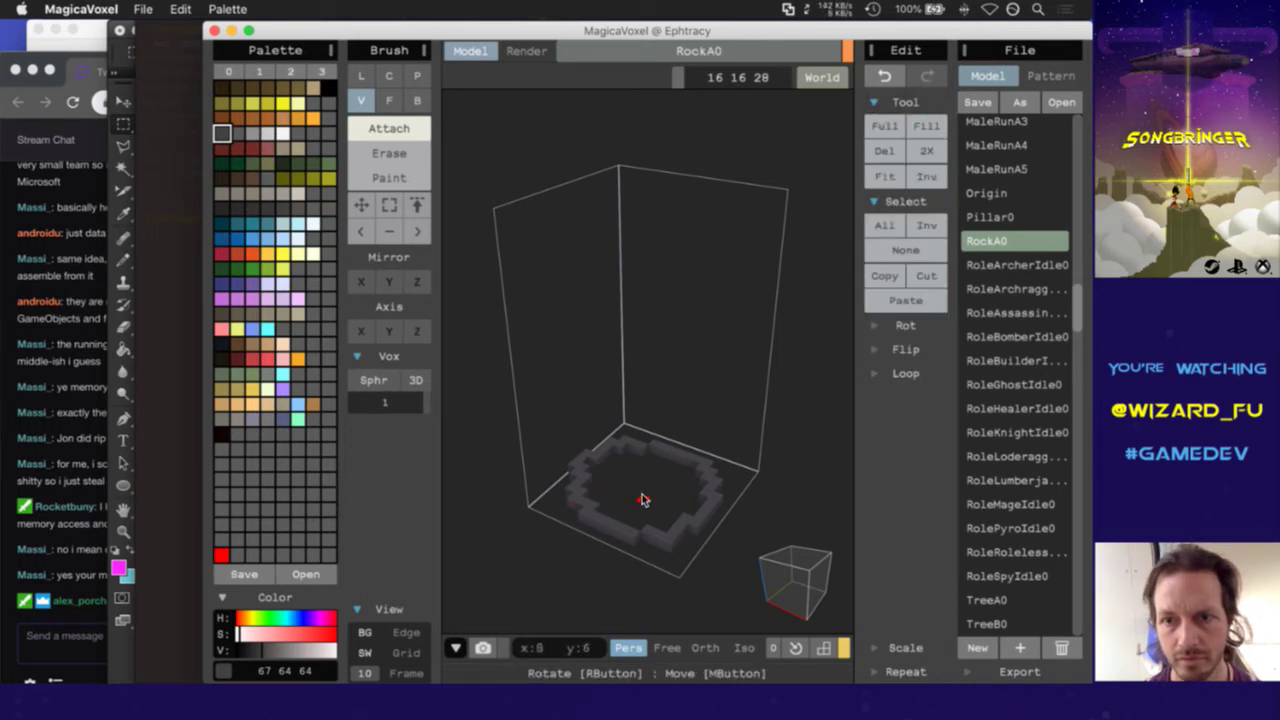
key("super+z")
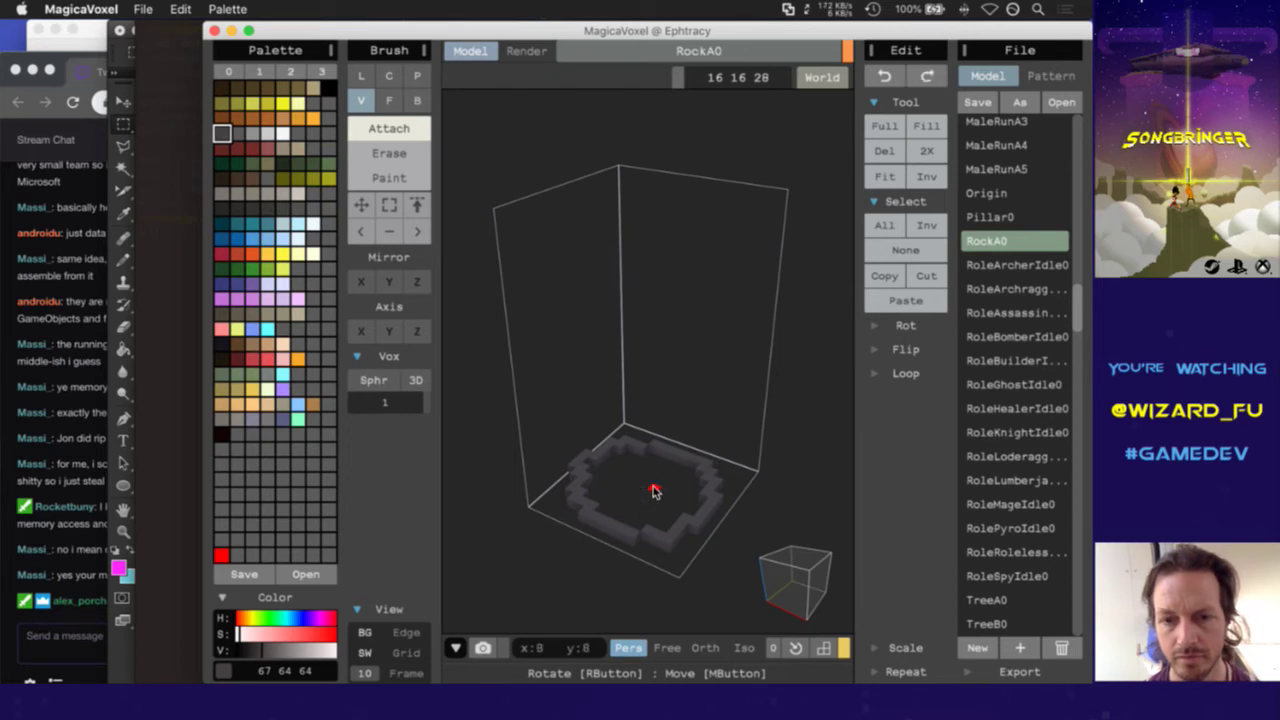
left_click(389, 100)
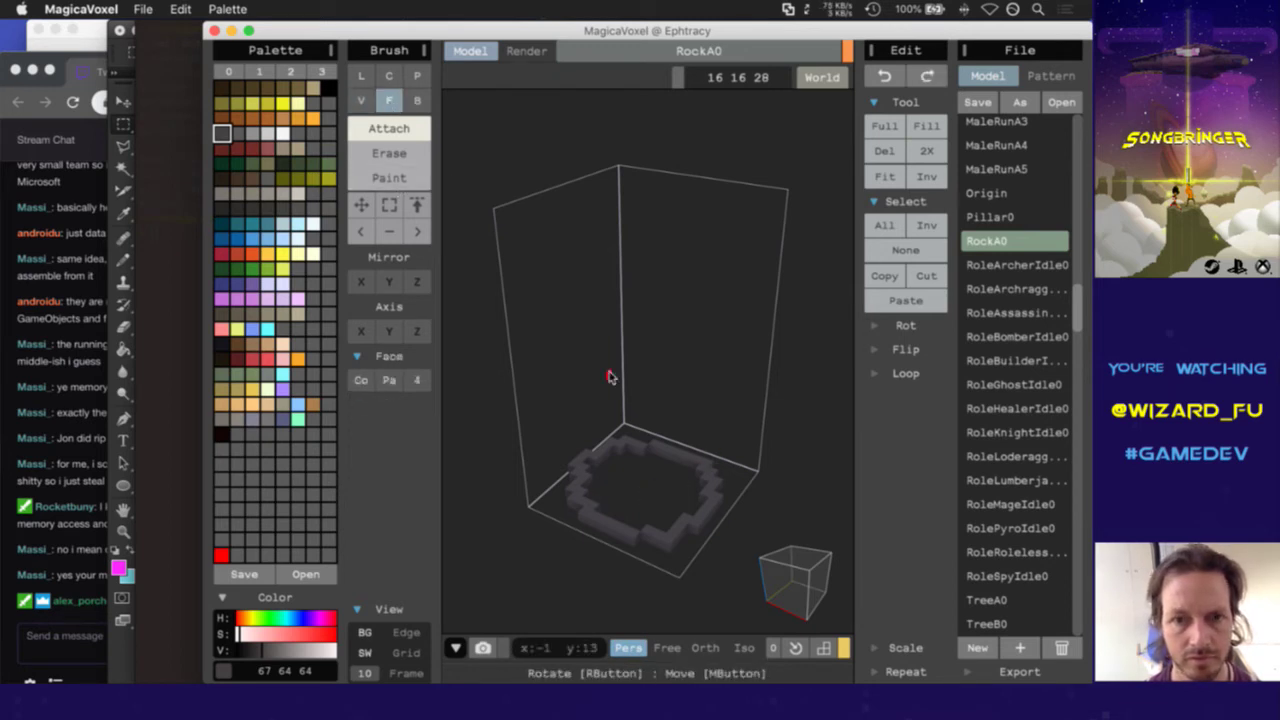
left_click(632, 490)
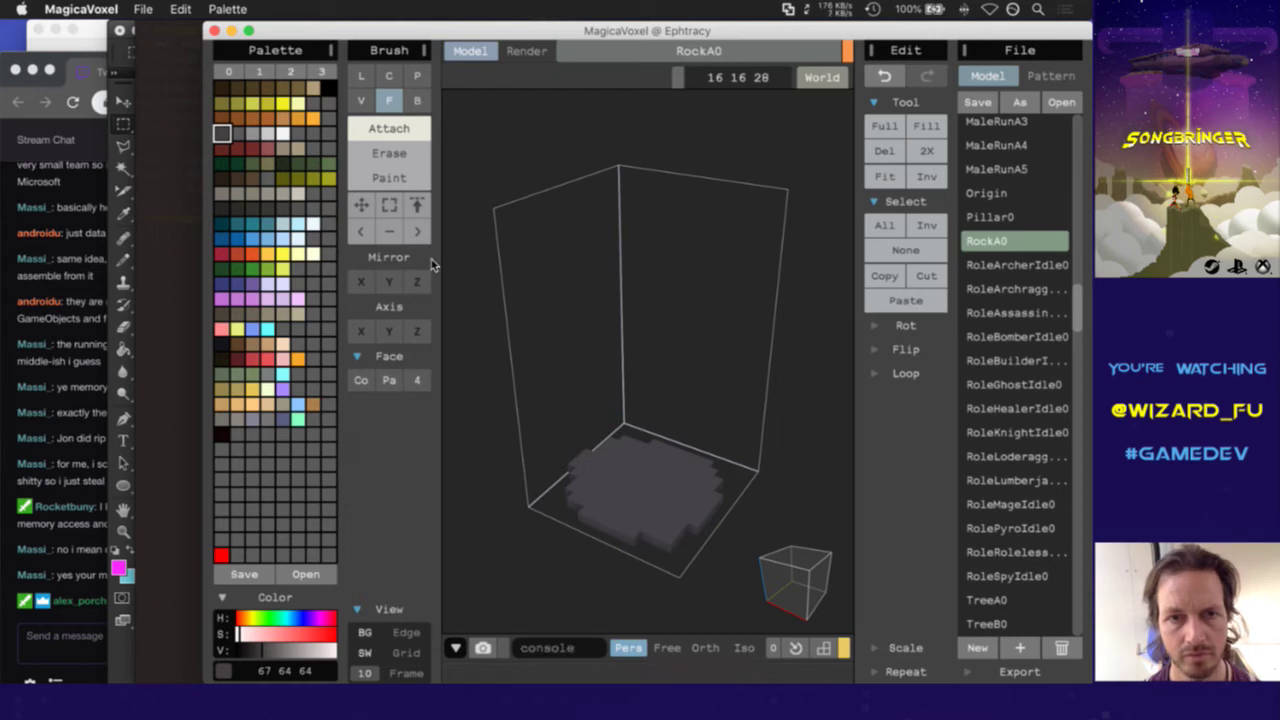
Extrude the gray disc upward into a tall column with a lighter gray upper section and a 144 144 144 gray top layer
left_click_drag(640, 484, 648, 308)
left_click(237, 133)
left_click(252, 133)
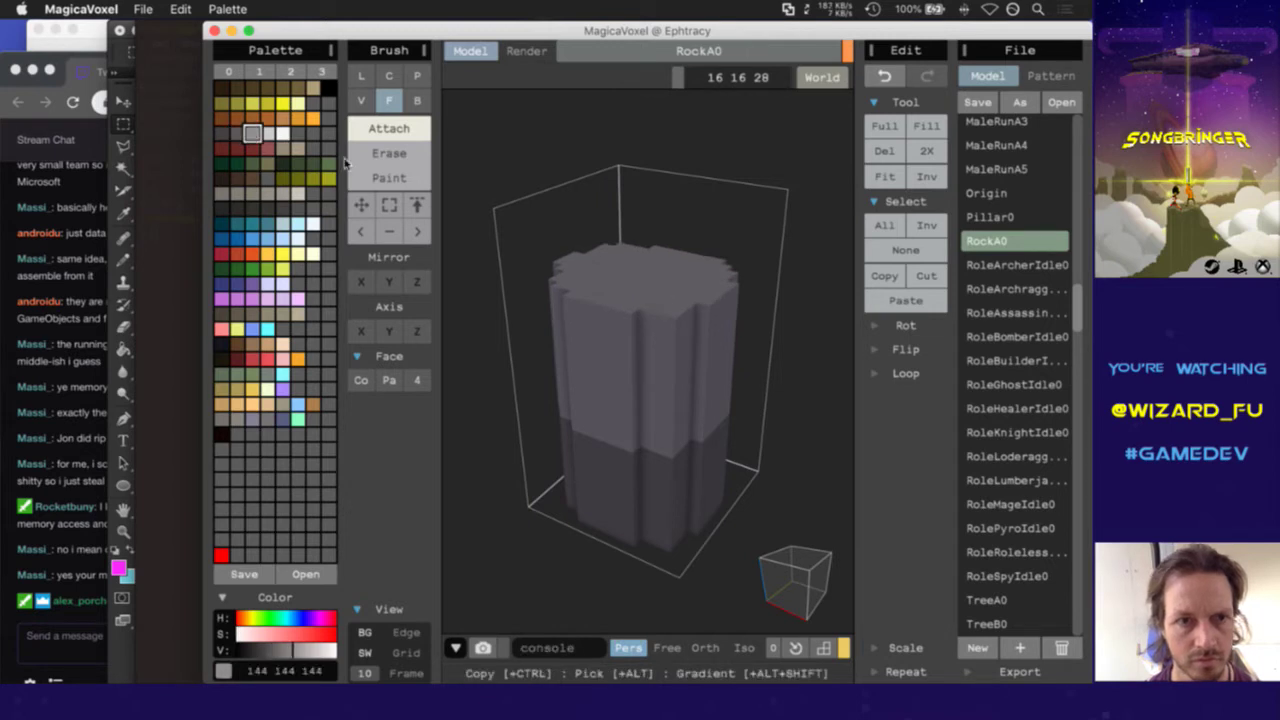
left_click(630, 283)
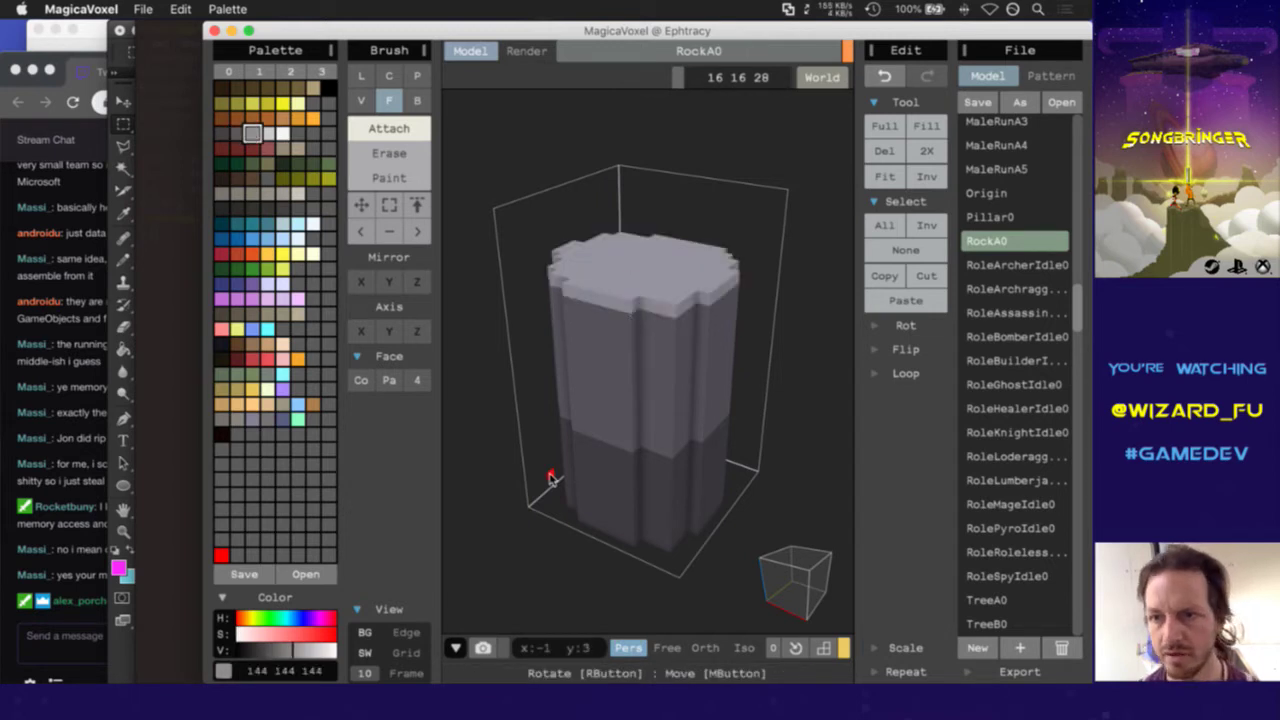
In iTerm, copy RockA0.vox to WaterA0.vox in the models folder
key("super+Tab")
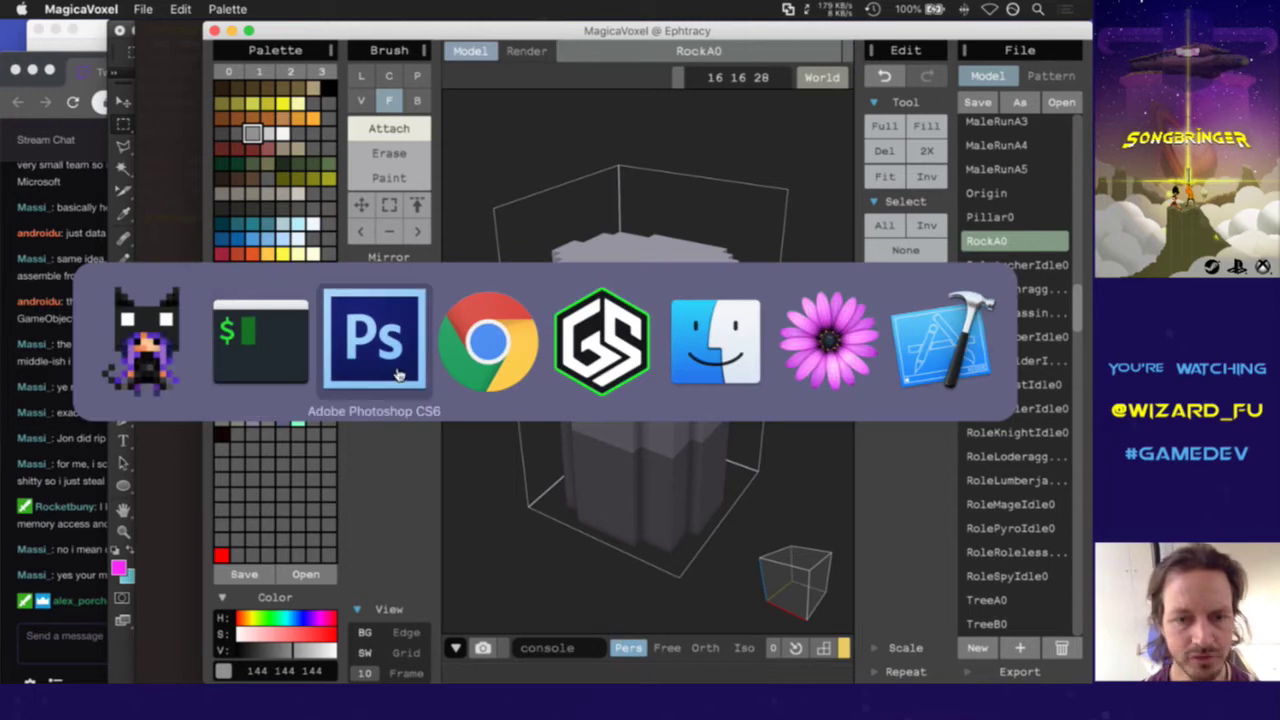
left_click(390, 366)
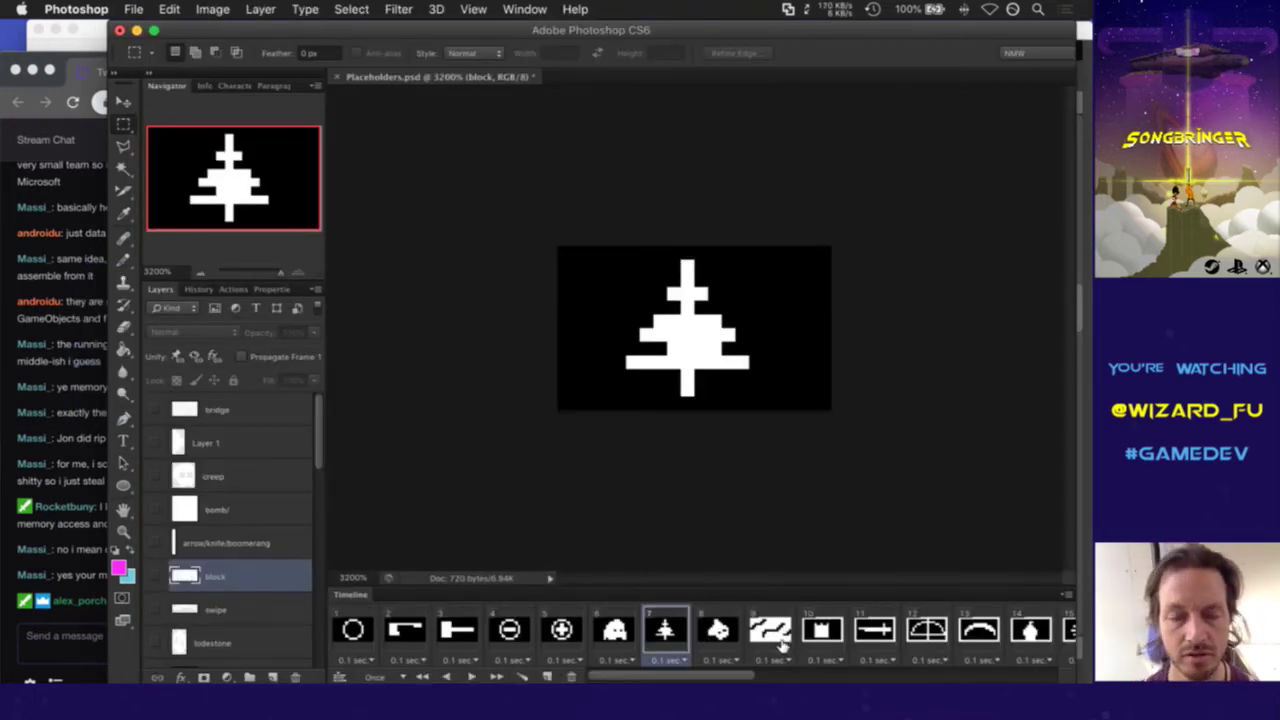
key("super+Tab")
key("super+Tab")
left_click(381, 311)
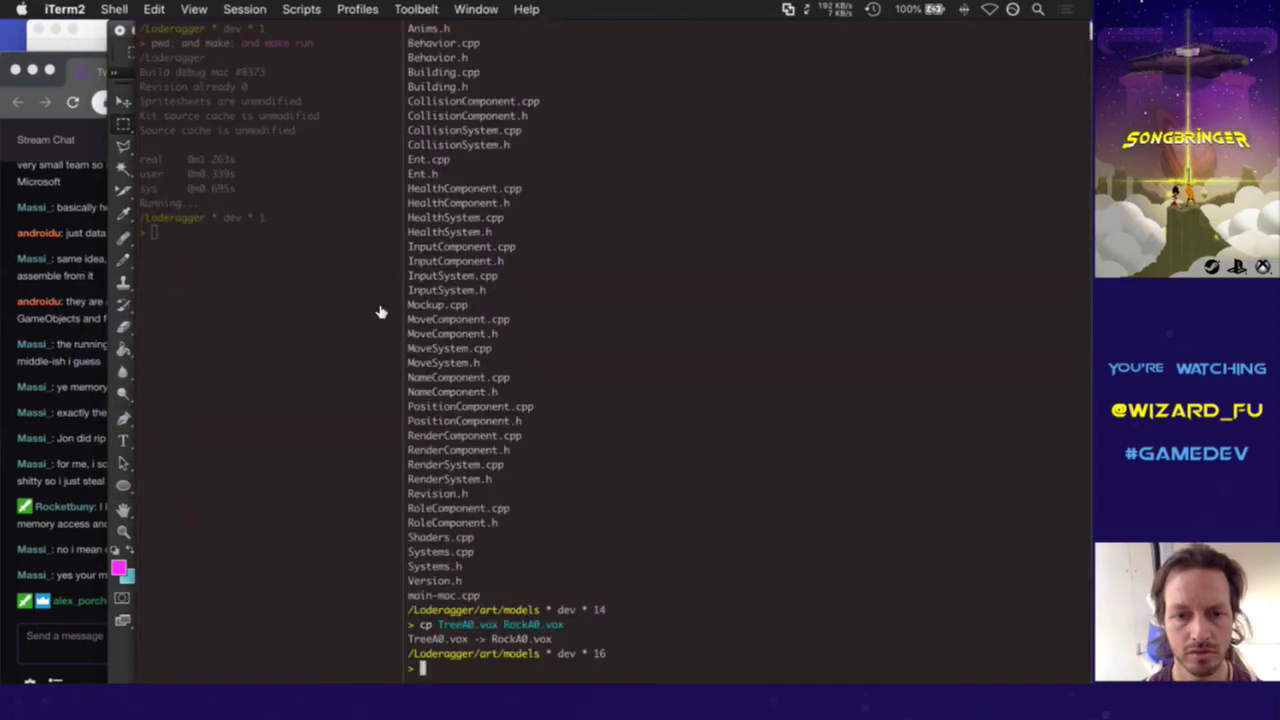
type("cp Ro")
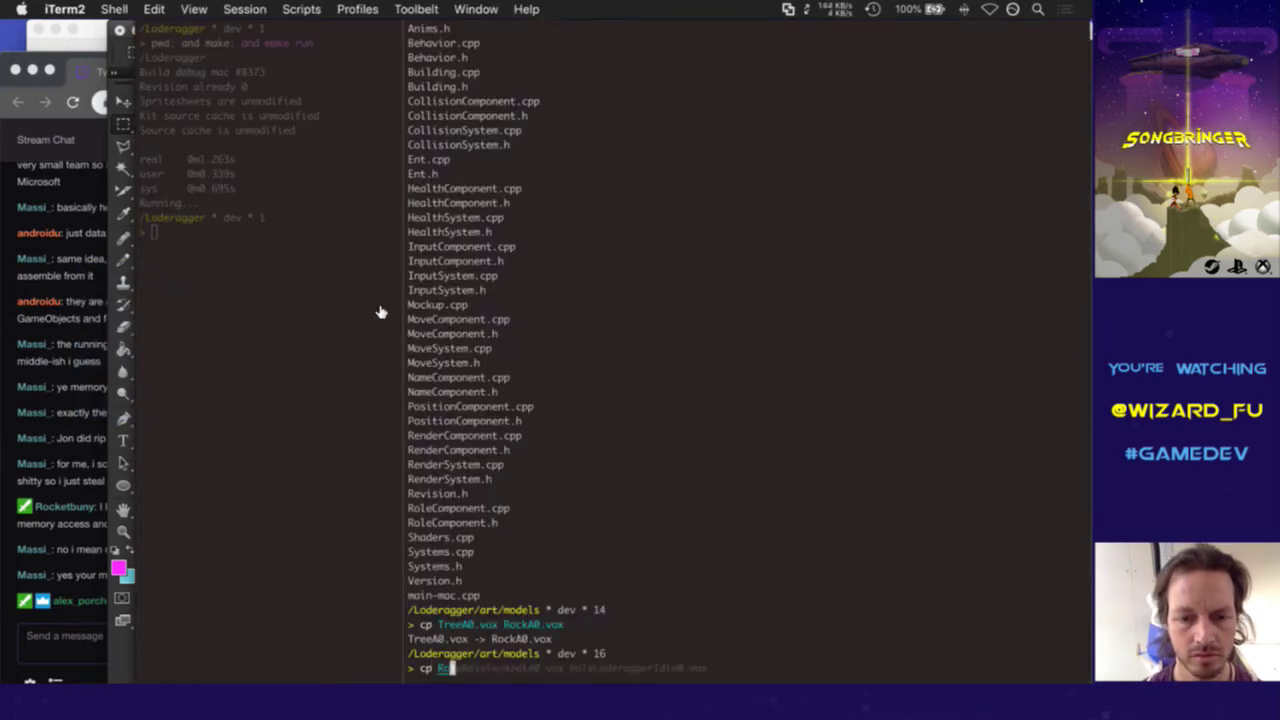
type("ckA0.vox RoterA0.vox")
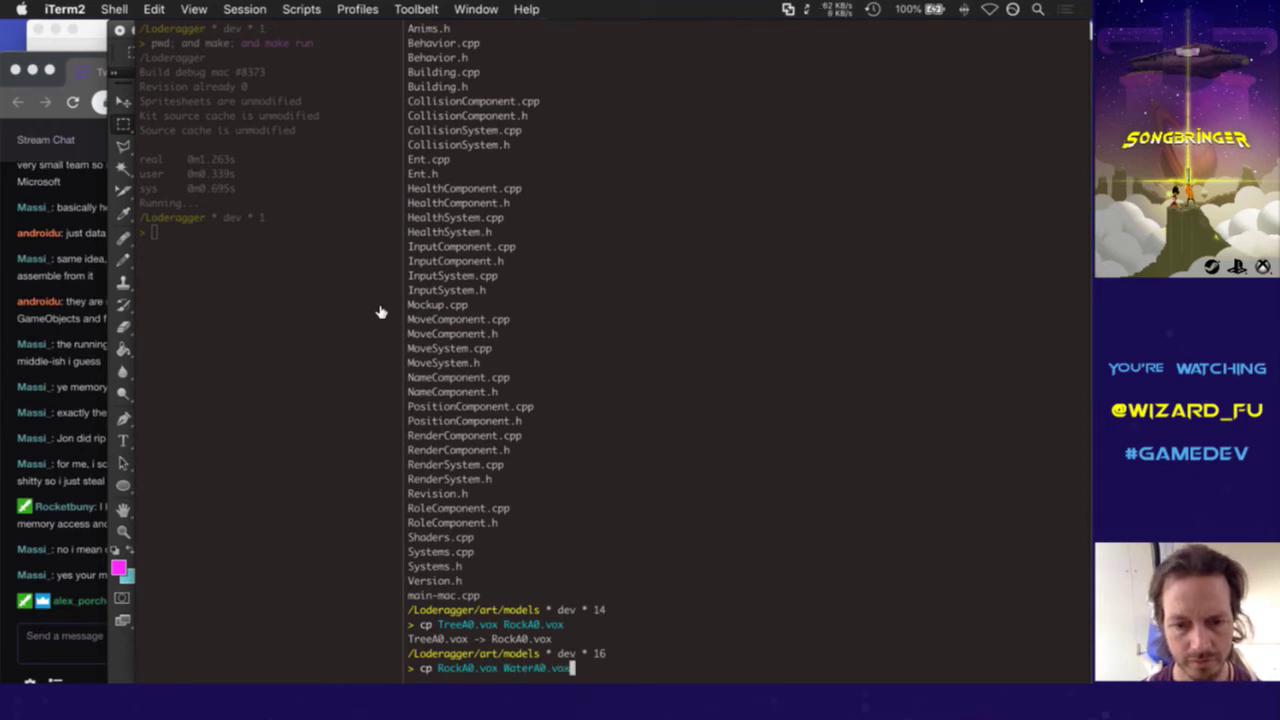
key("Return")
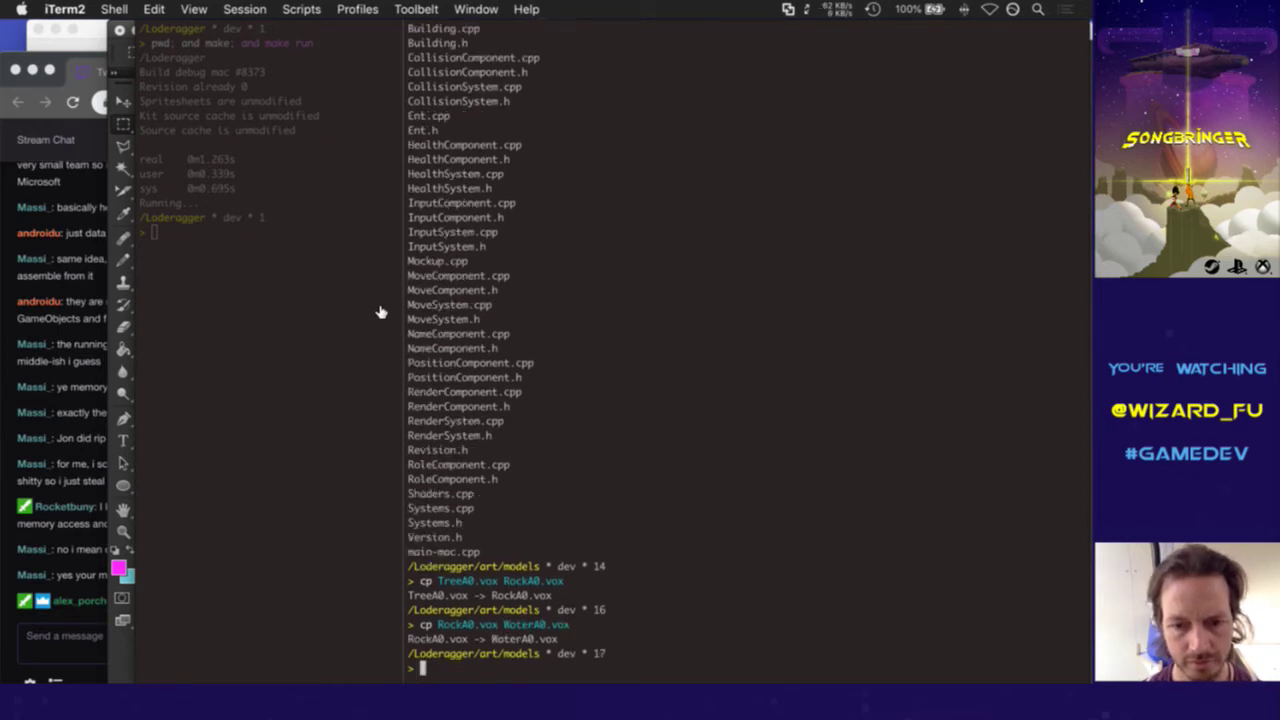
Switch to MagicaVoxel and open the WaterA0 model
key("super+Tab")
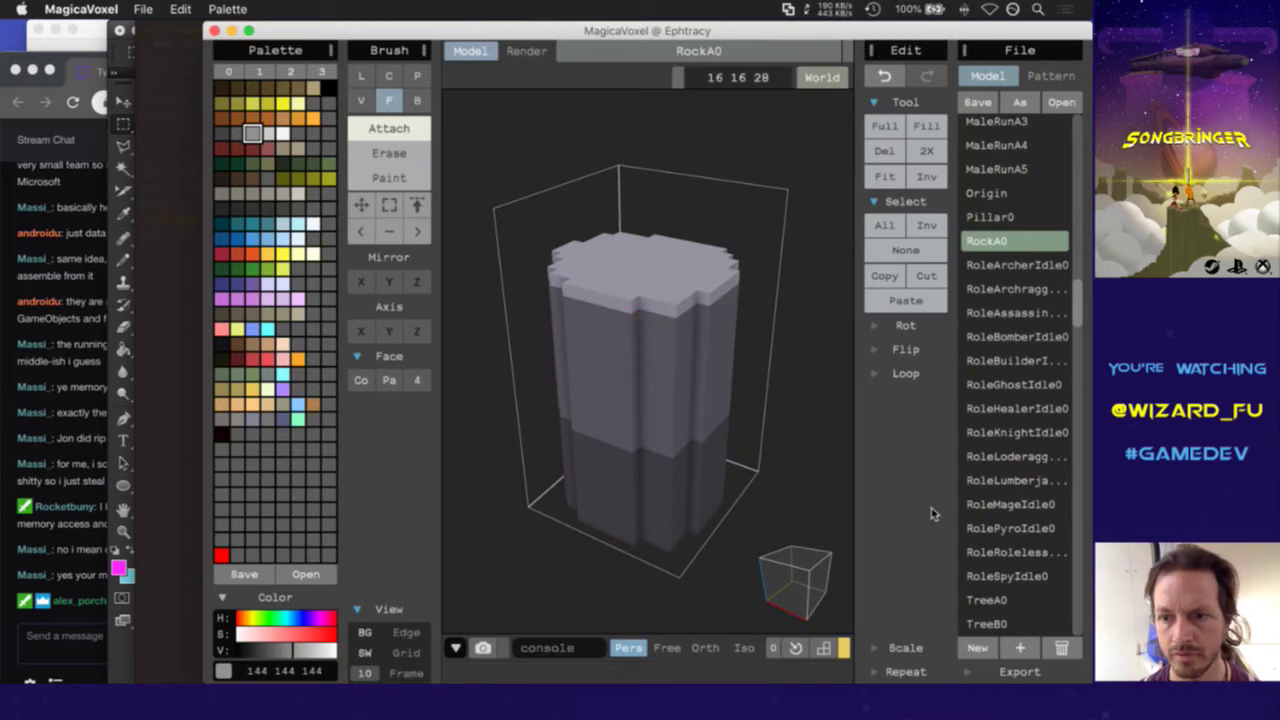
scroll(1071, 580, "down", 10)
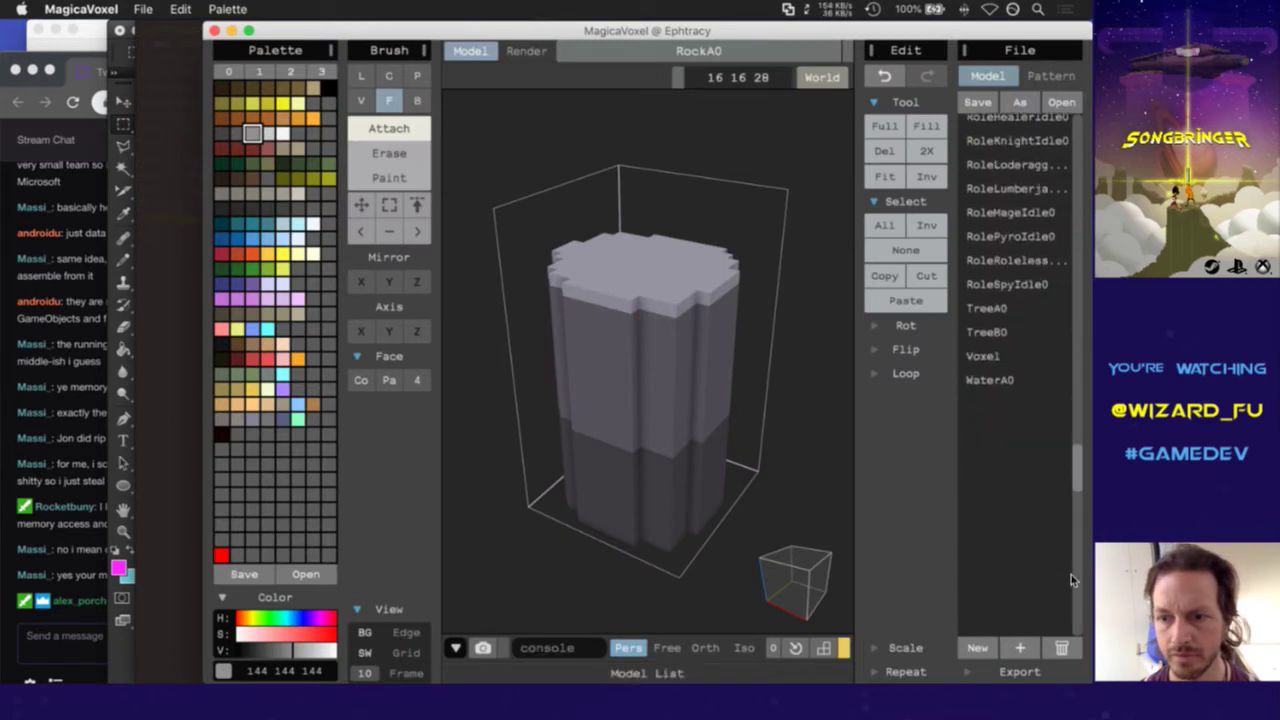
left_click(1004, 372)
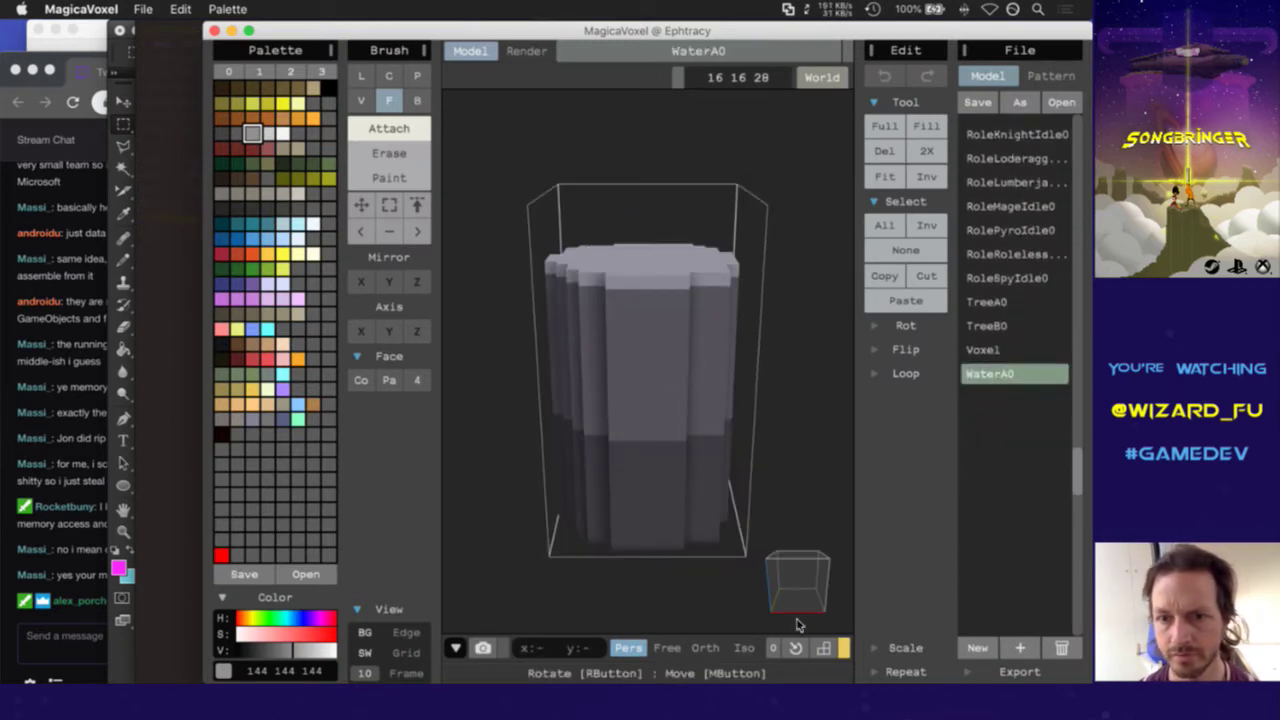
Resize the WaterA0 model to 16 16 1
right_click_drag(640, 297, 629, 346)
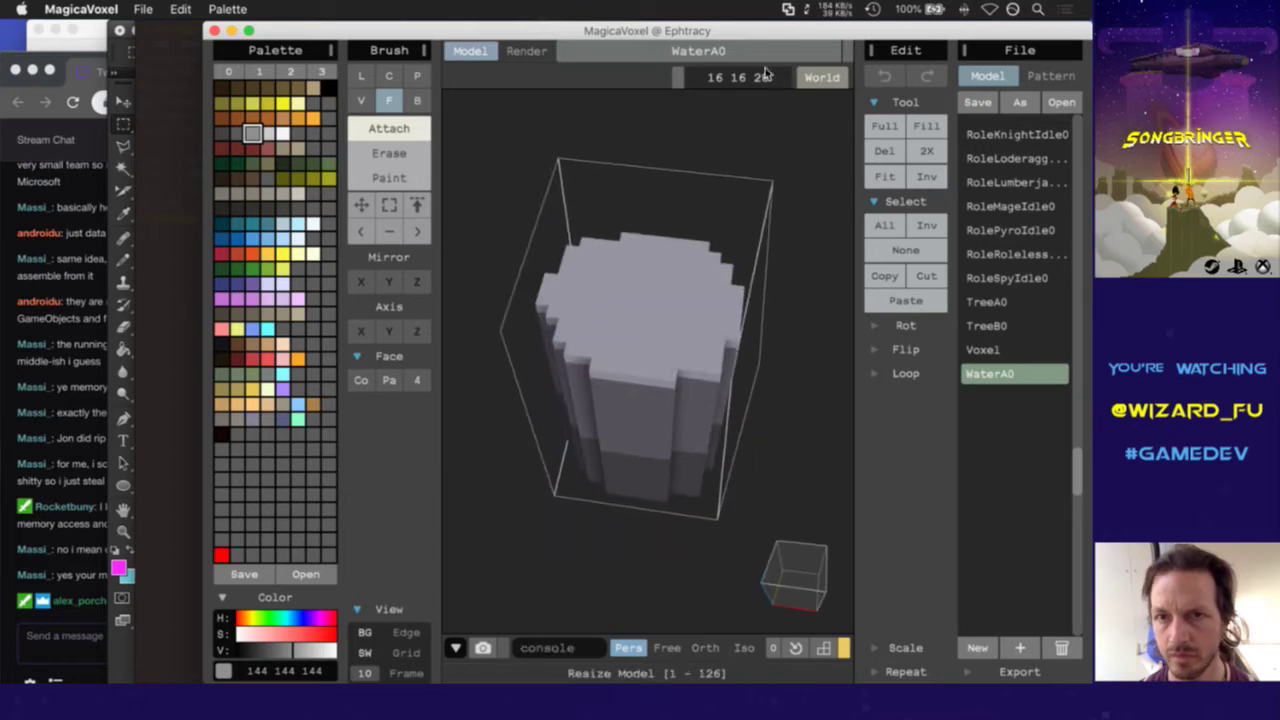
left_click_drag(766, 77, 699, 80)
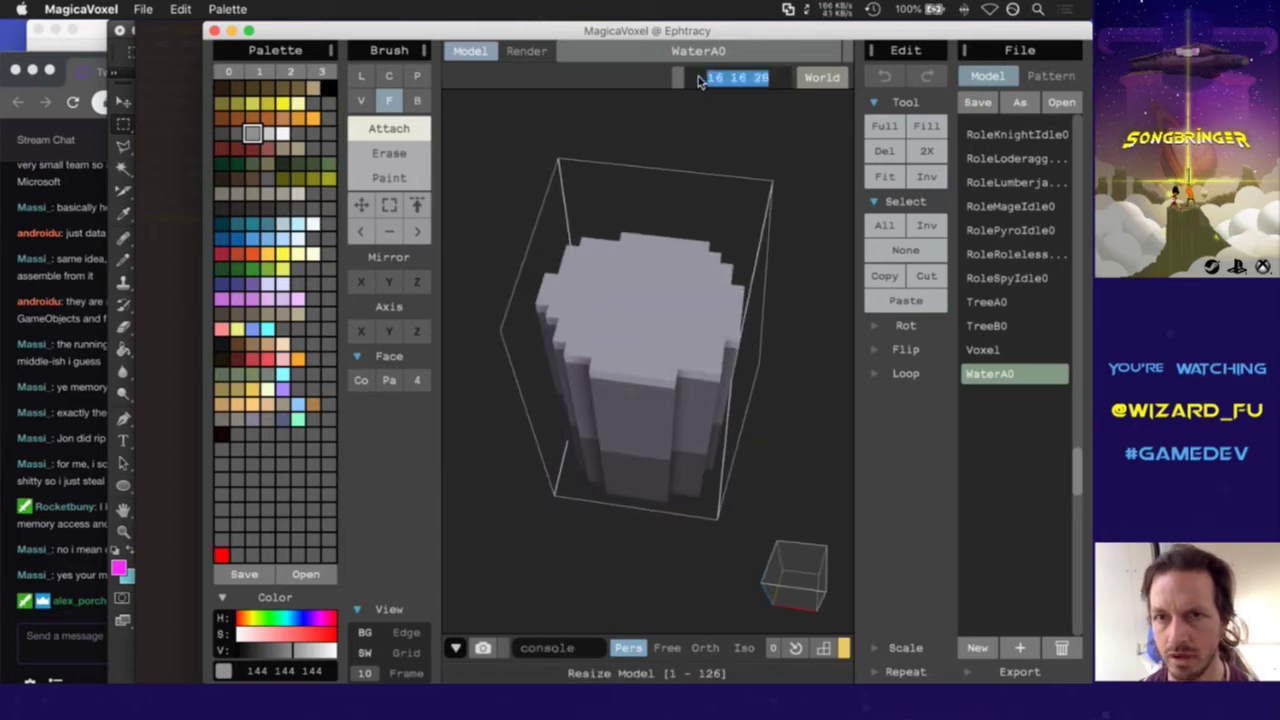
left_click(769, 82)
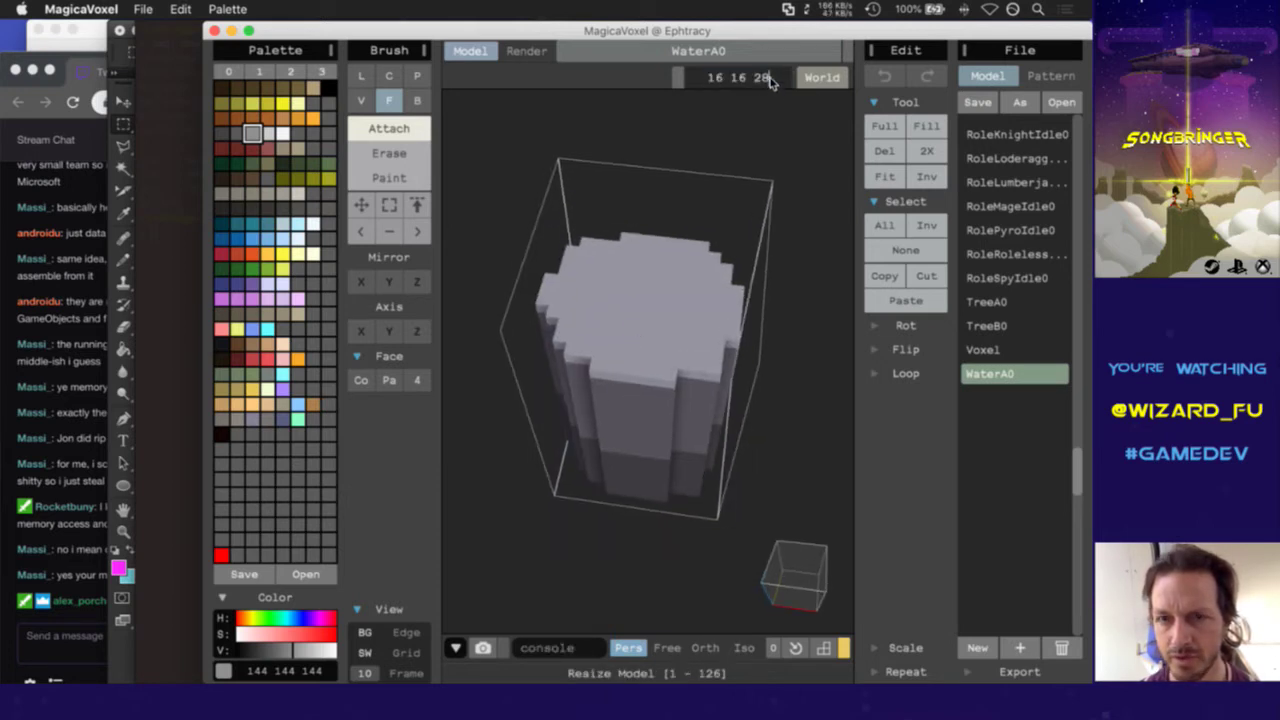
double_click(760, 80)
type("1")
key("Return")
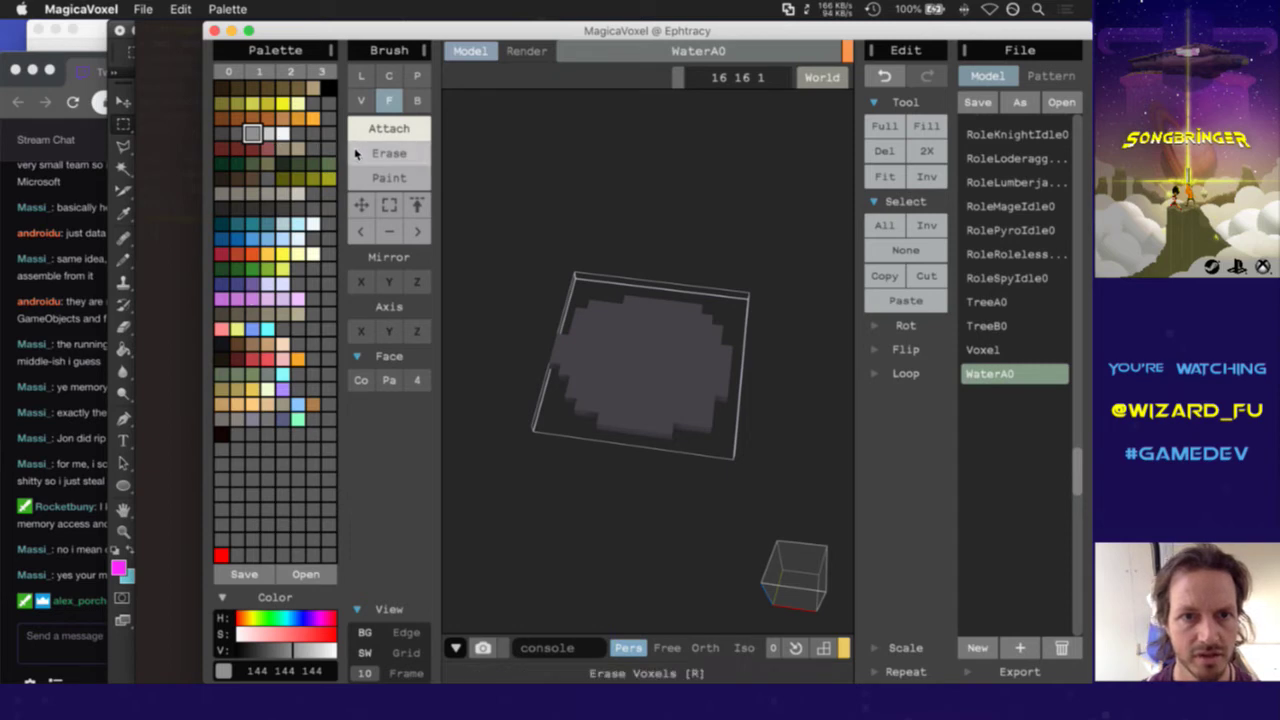
Erase the gray disc and fill the whole one-voxel layer with dark teal (2 54 66)
left_click(389, 153)
left_click(636, 410)
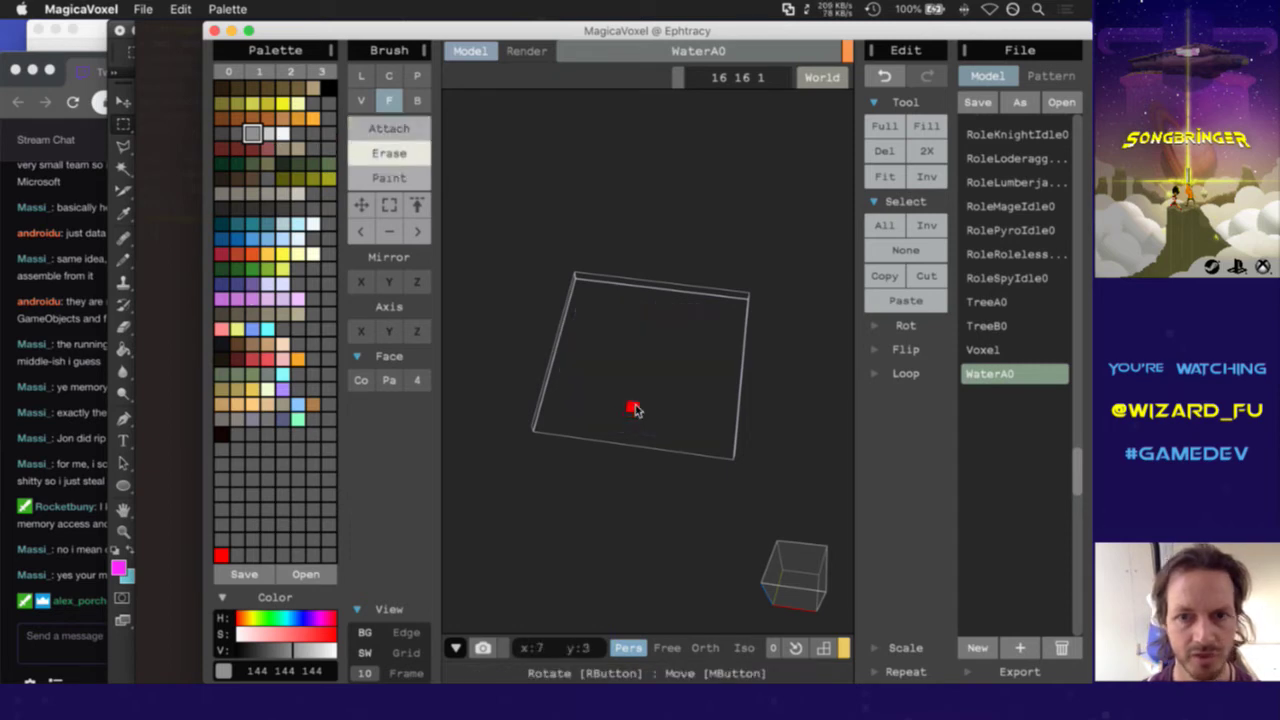
left_click(222, 224)
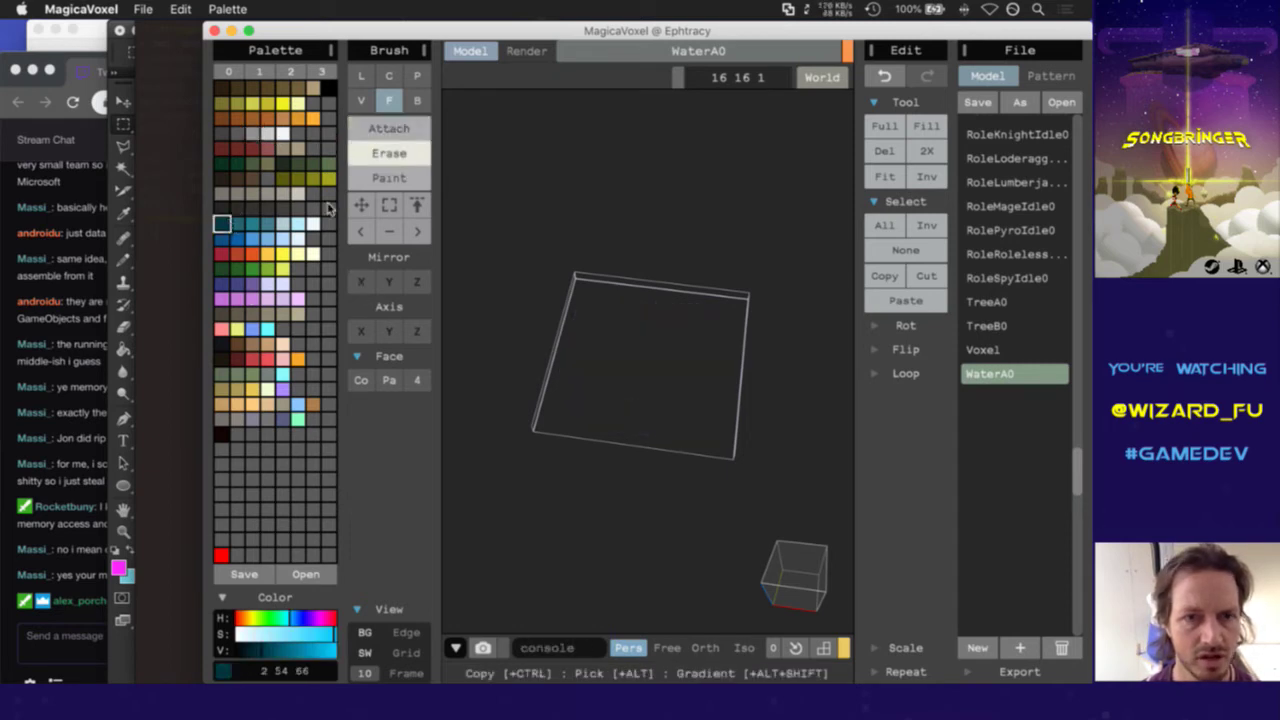
left_click(389, 128)
left_click(650, 424)
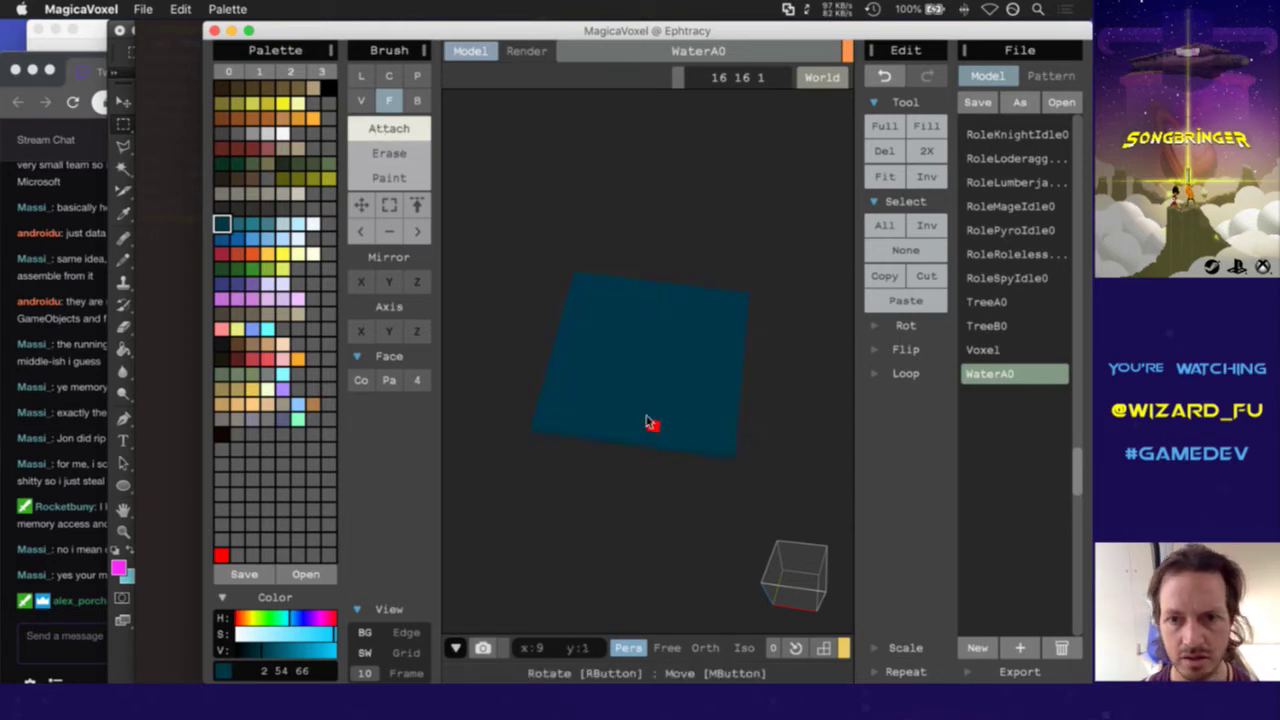
Paint jagged diagonal wave stripes across the water slab with the voxel brush in lighter teal (36 101 114)
left_click(237, 224)
key("v")
key("g")
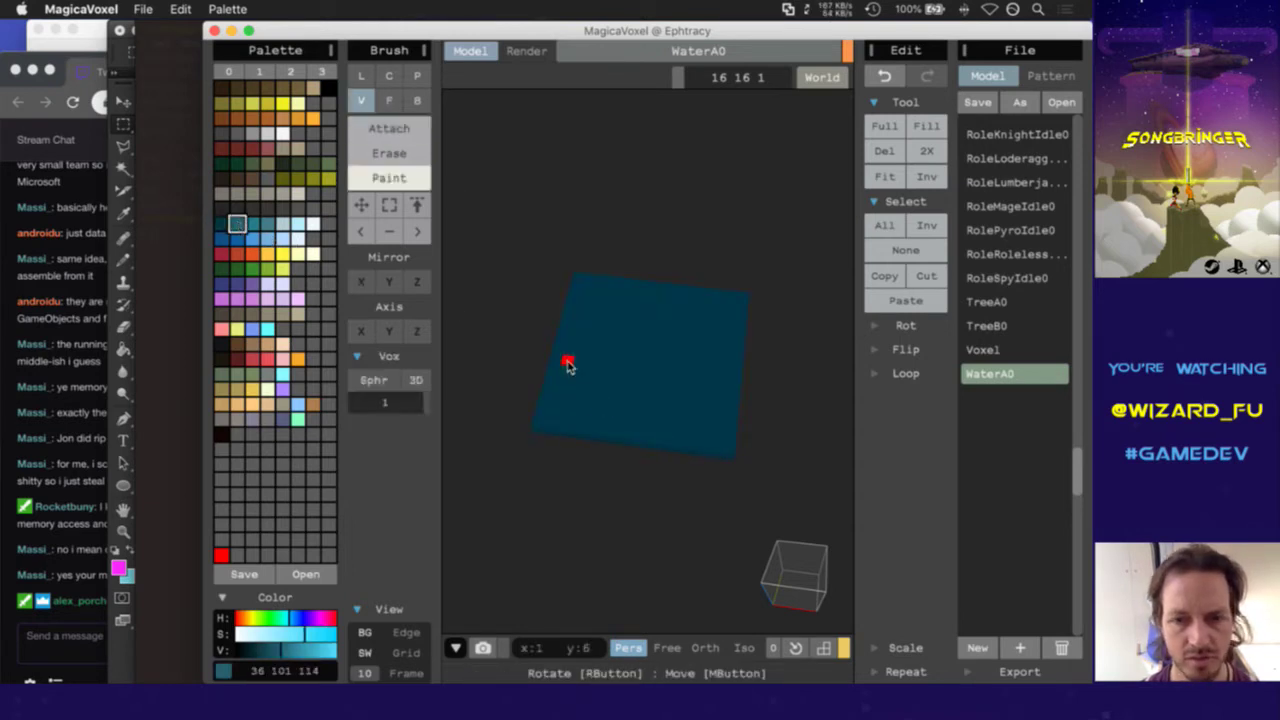
mouse_move(569, 360)
left_mouse_down()
mouse_move(554, 357)
mouse_move(603, 446)
mouse_move(600, 409)
mouse_move(560, 343)
mouse_move(571, 300)
mouse_move(665, 457)
left_mouse_up()
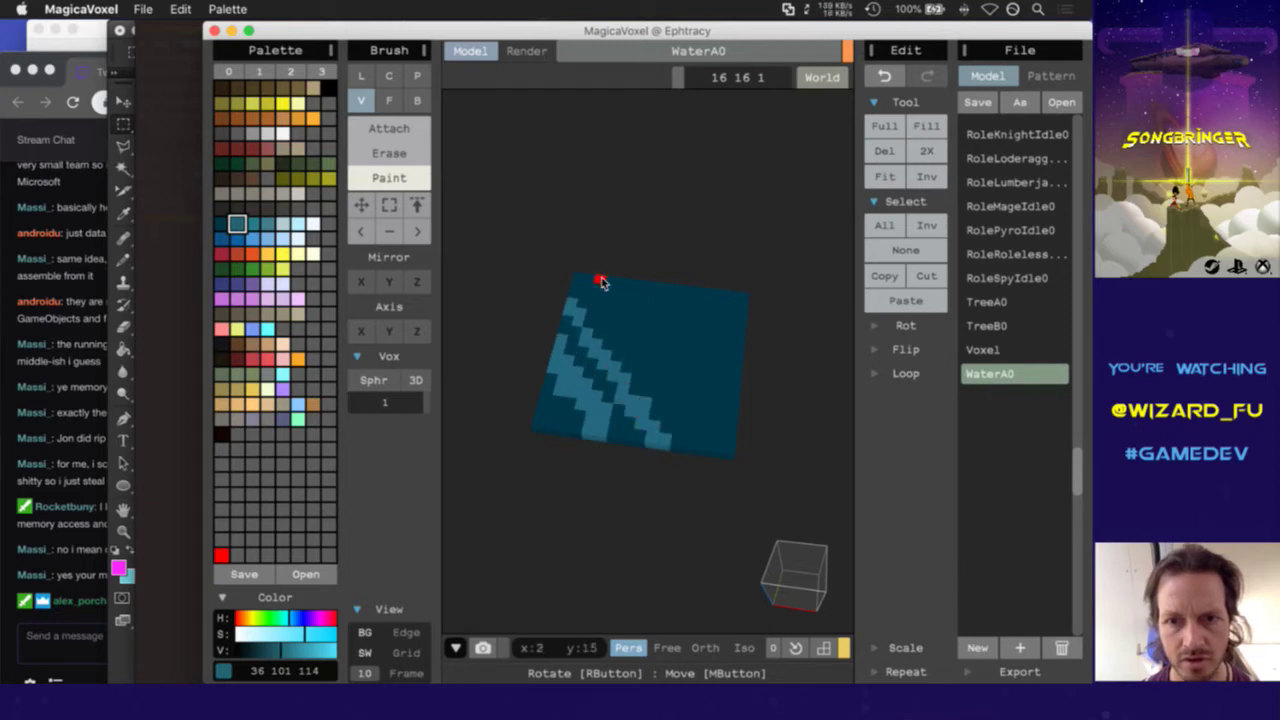
mouse_move(598, 281)
left_mouse_down()
mouse_move(661, 374)
mouse_move(661, 403)
mouse_move(692, 409)
mouse_move(723, 449)
left_mouse_up()
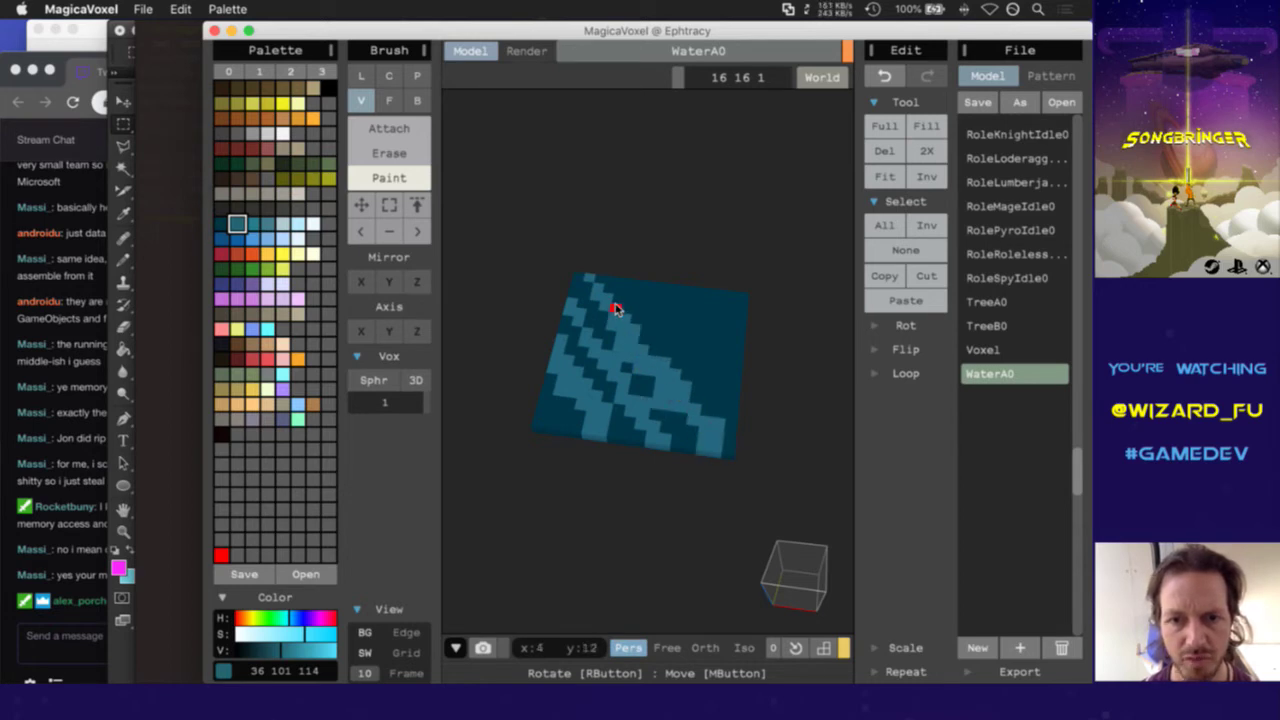
mouse_move(620, 280)
left_mouse_down()
mouse_move(734, 392)
mouse_move(697, 346)
left_mouse_up()
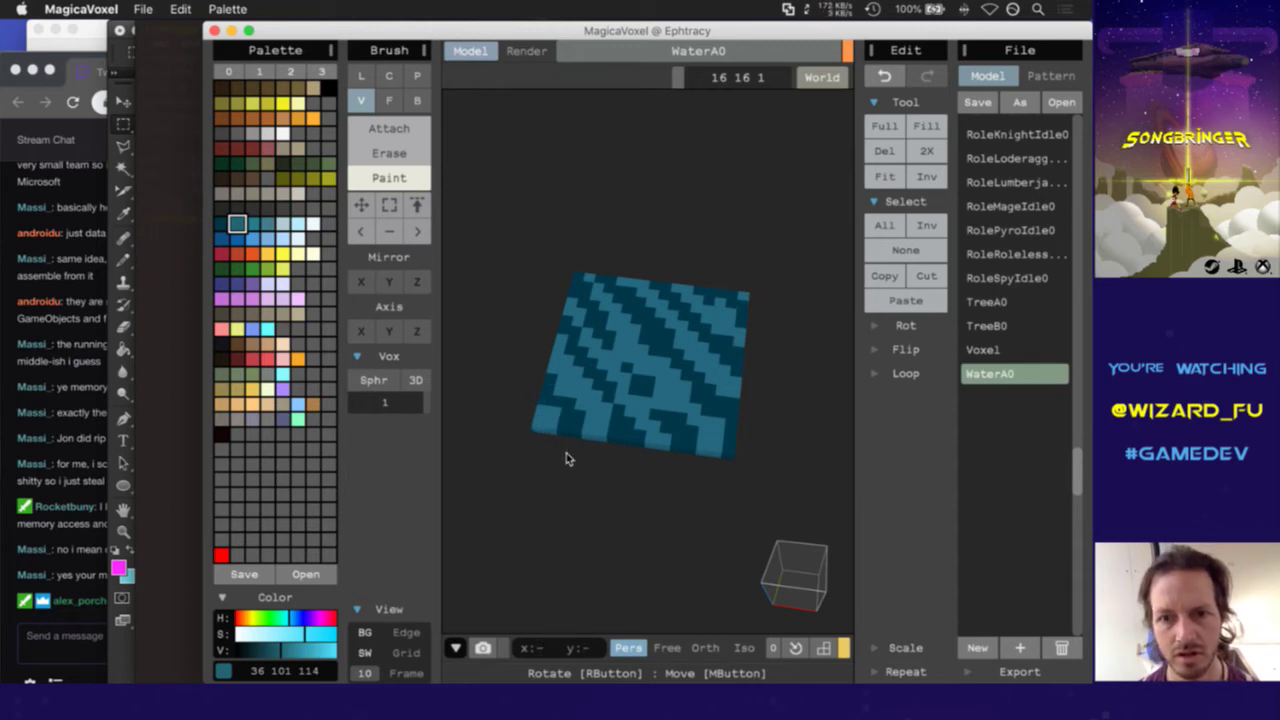
Try erasing a few voxels at the near corner of the water slab
key("e")
left_click(551, 414)
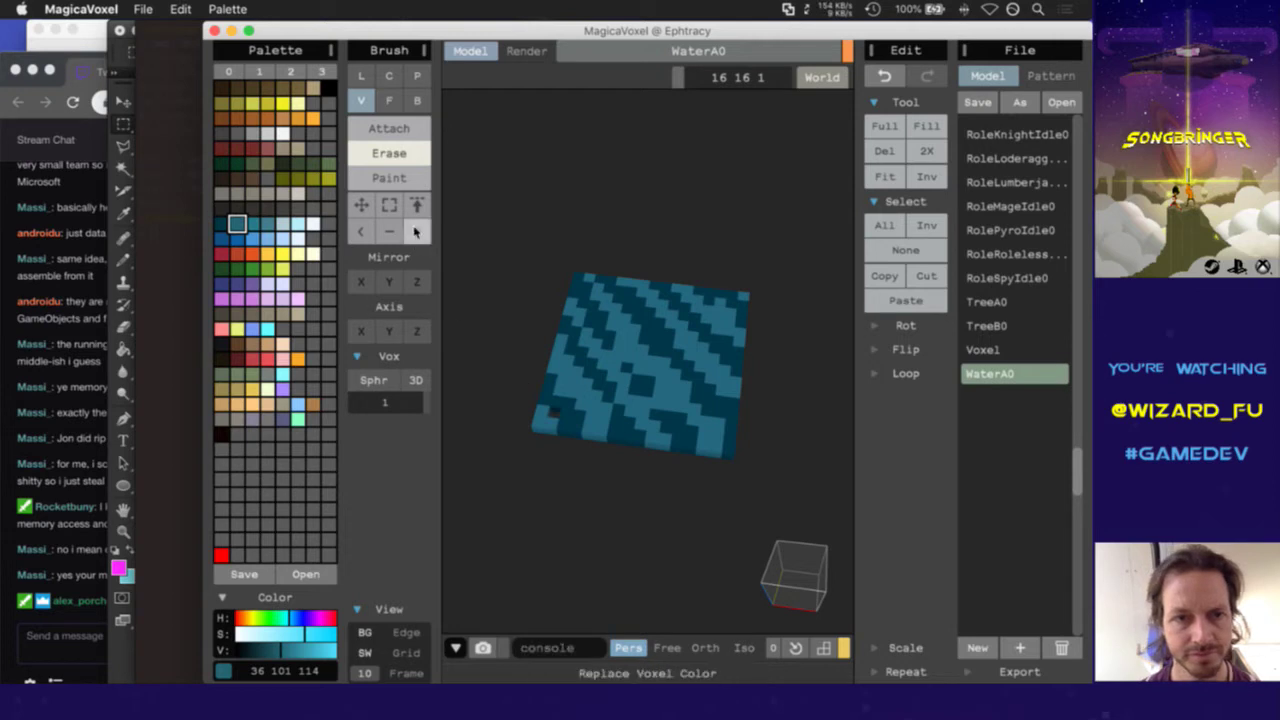
left_click(563, 420)
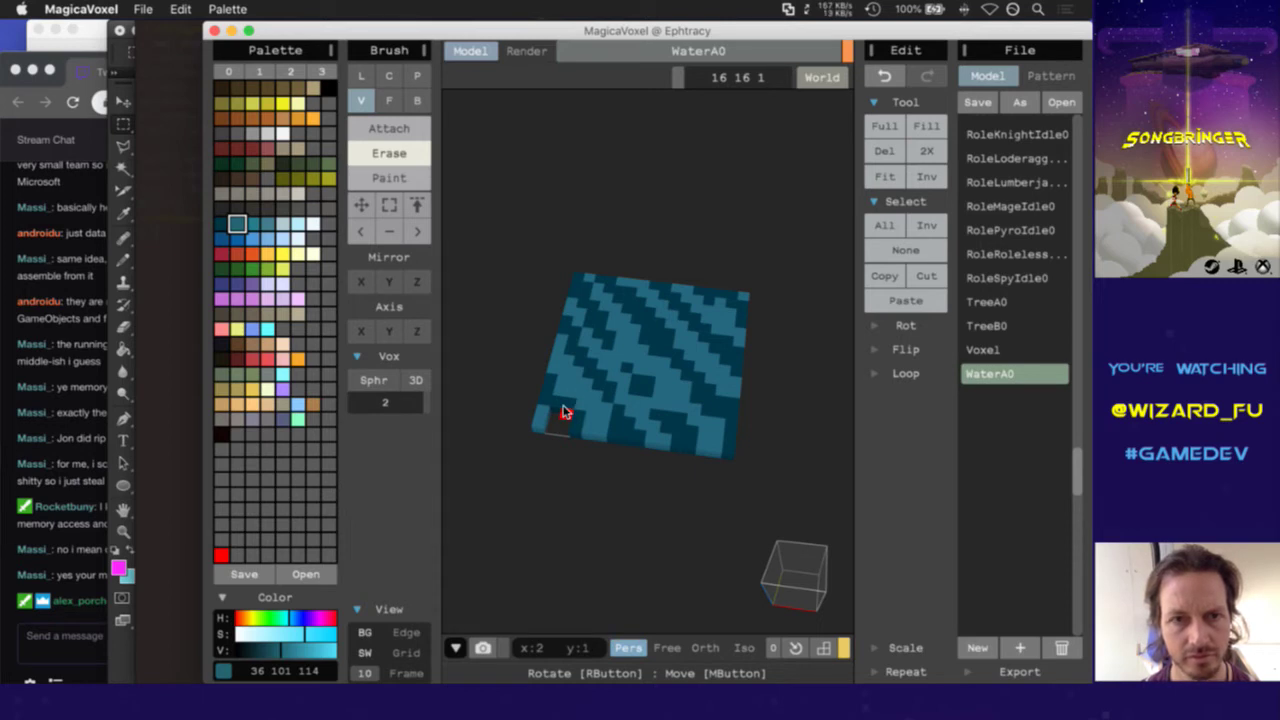
key("3")
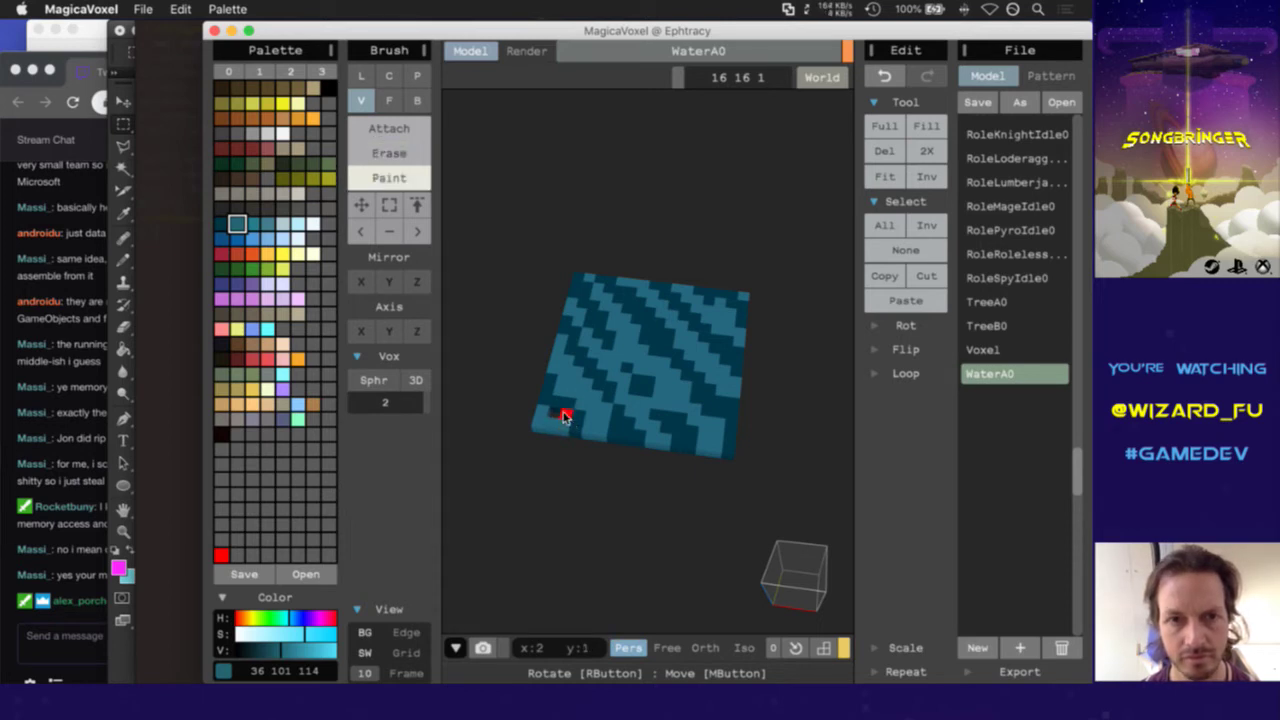
key("1")
key("3")
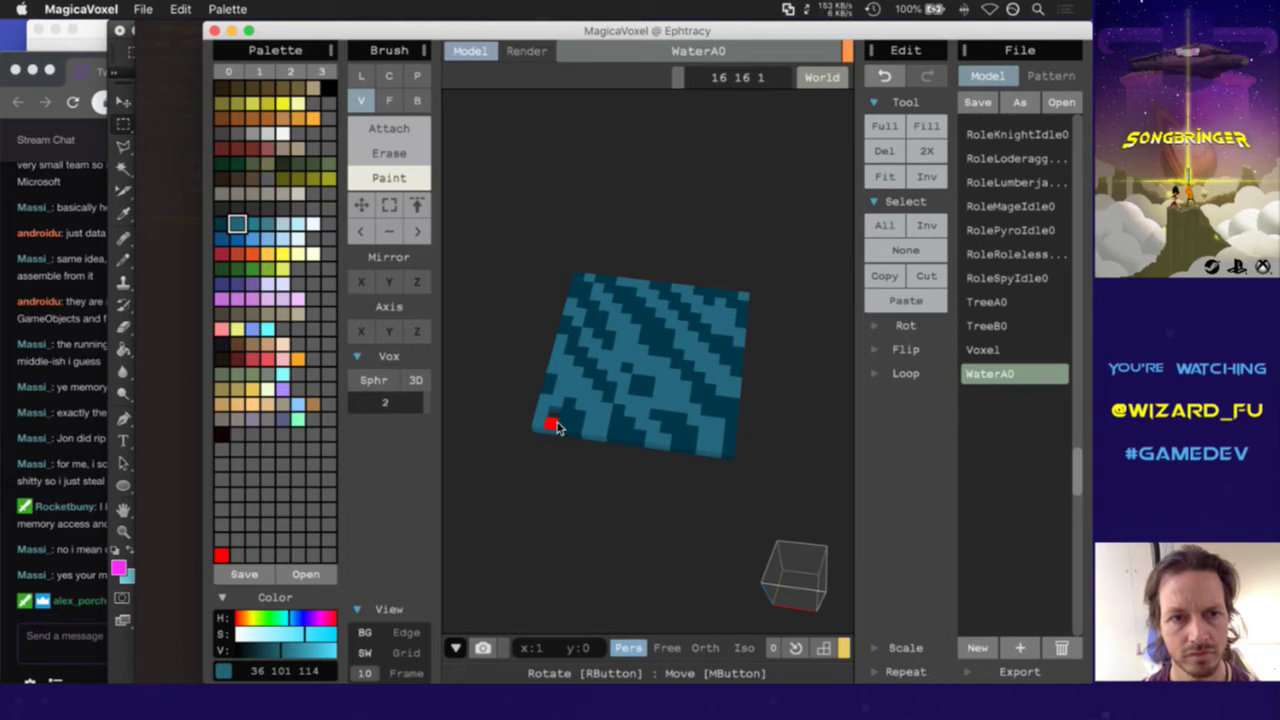
Refill the water slab's near corner with dark teal (2 54 66) and repaint its wave stripe in lighter teal (36 101 114)
left_click(222, 223)
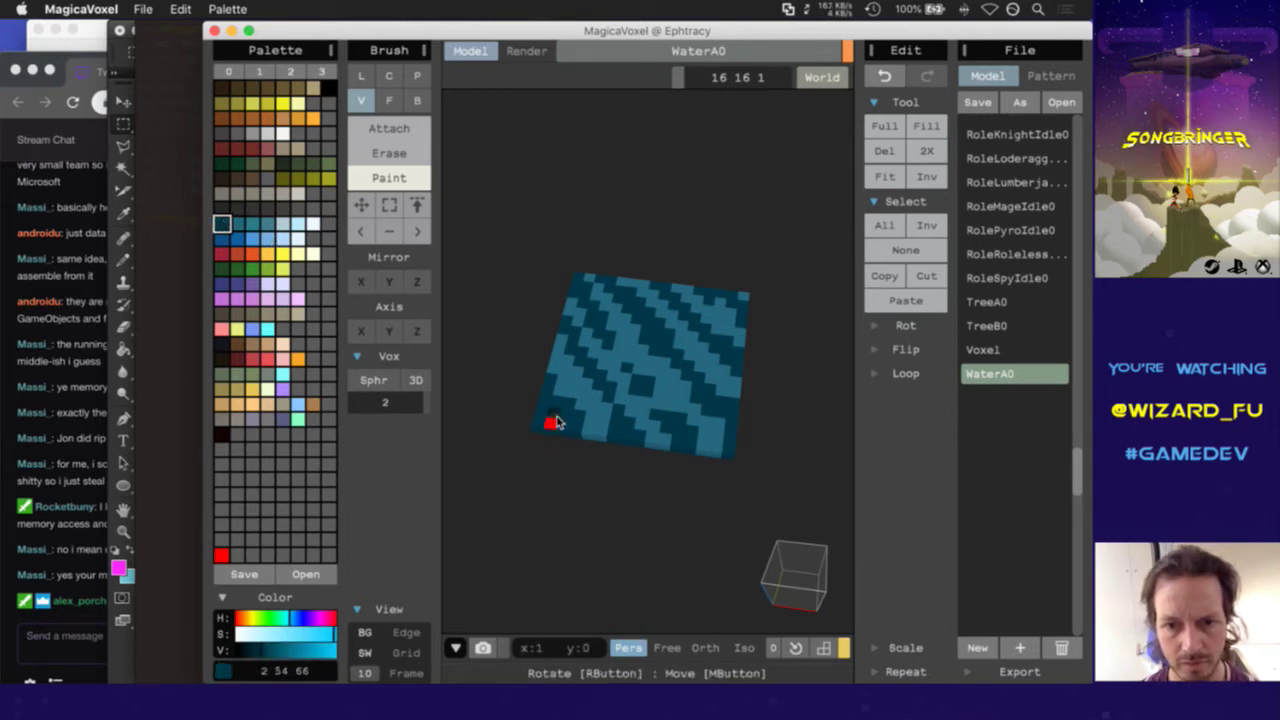
key("a")
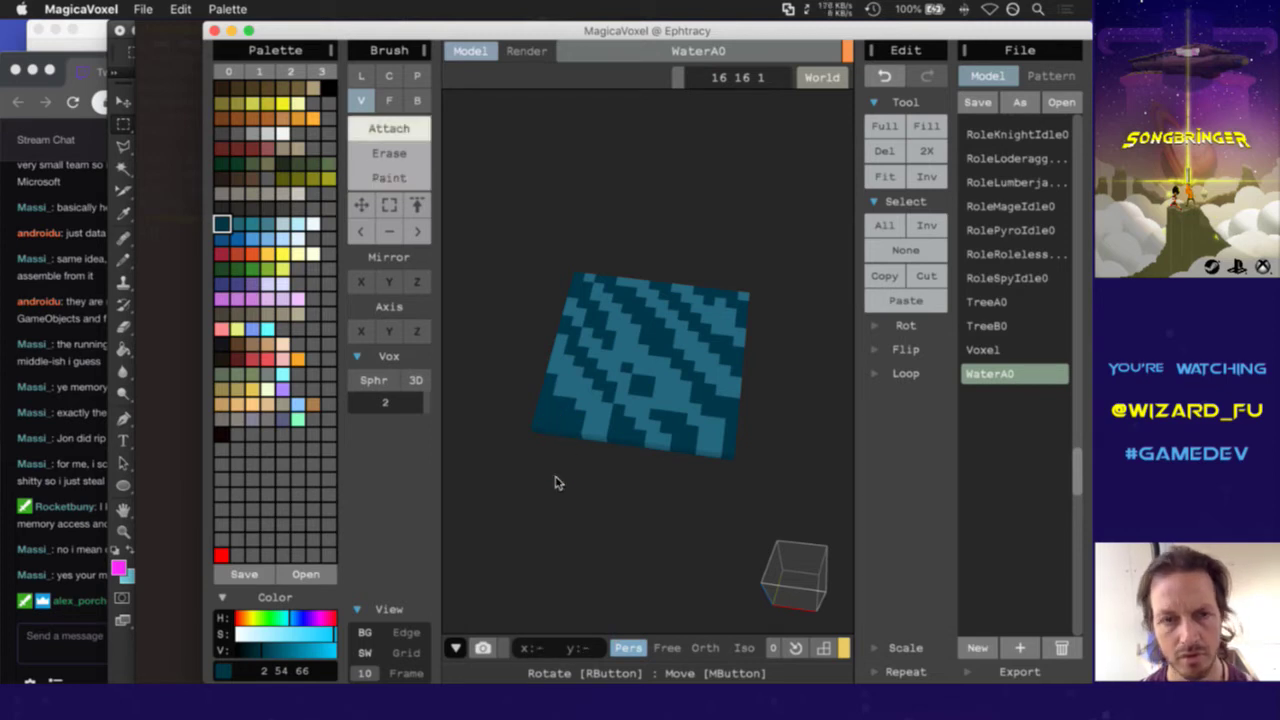
left_click(237, 223)
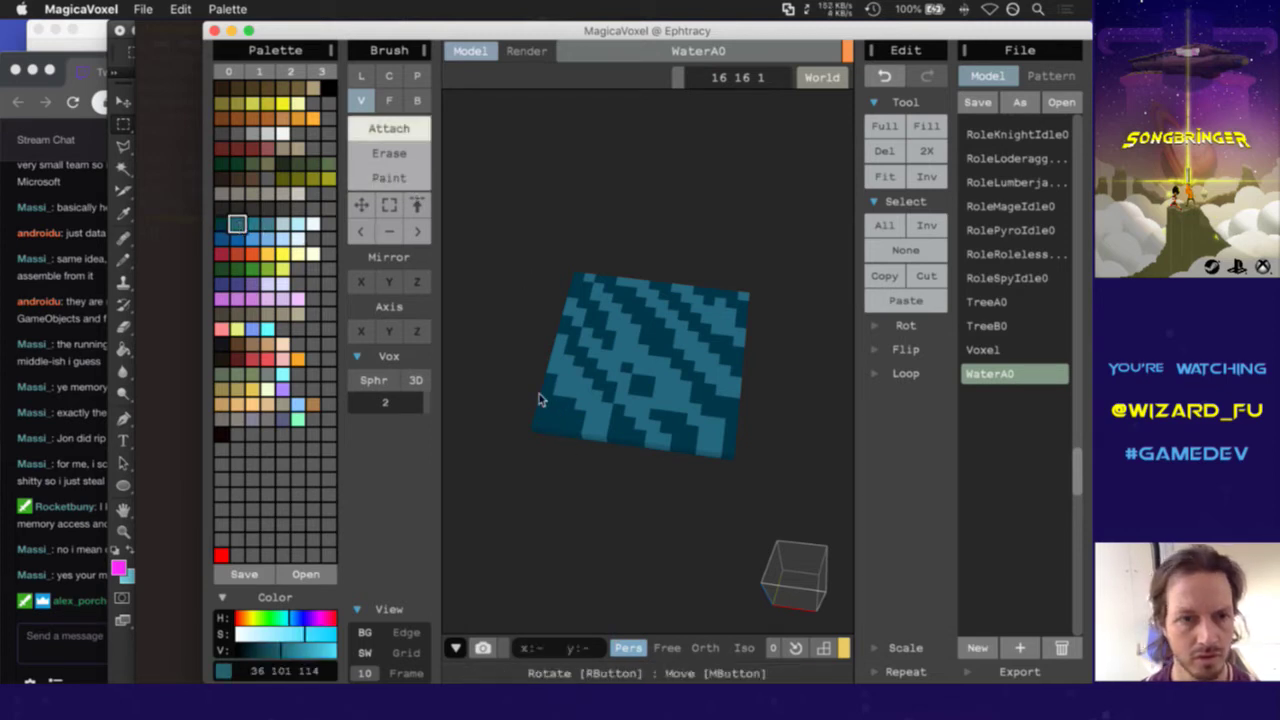
key("d")
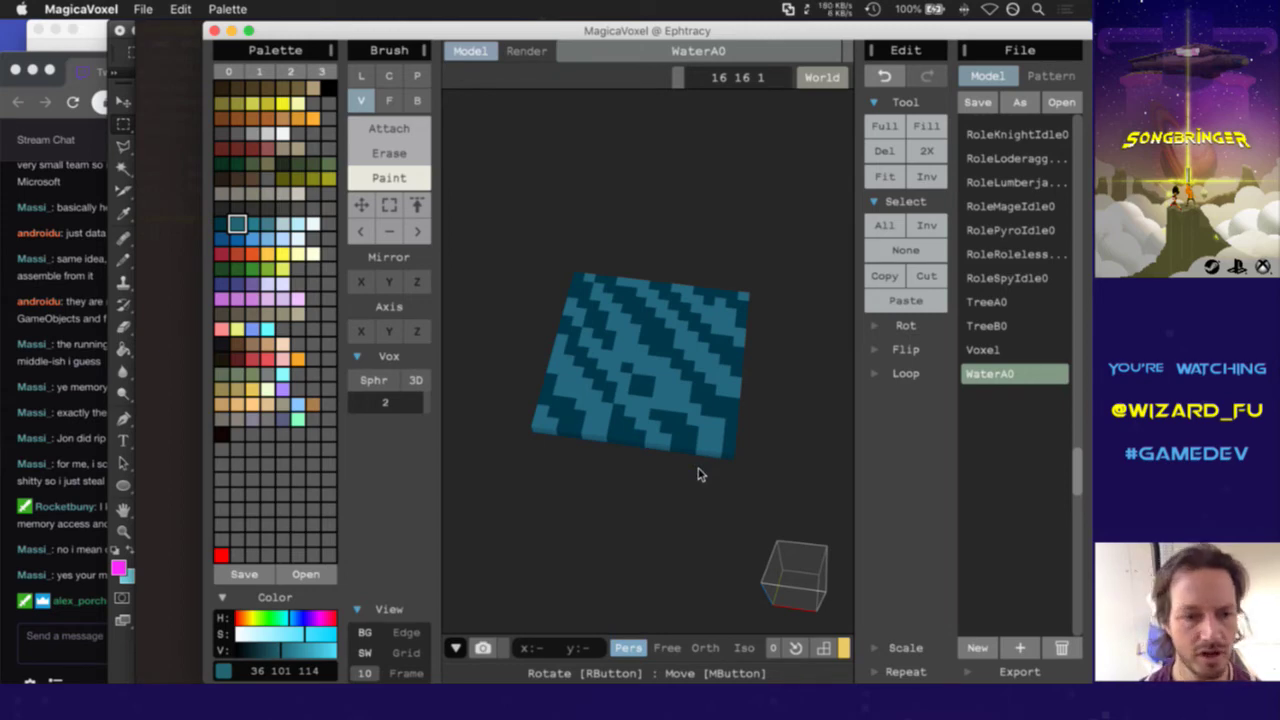
Switch to Photoshop, browse the icon frames in Placeholders.psd and display the castle tower in frame 10
key("super+Tab")
key("super+Tab")
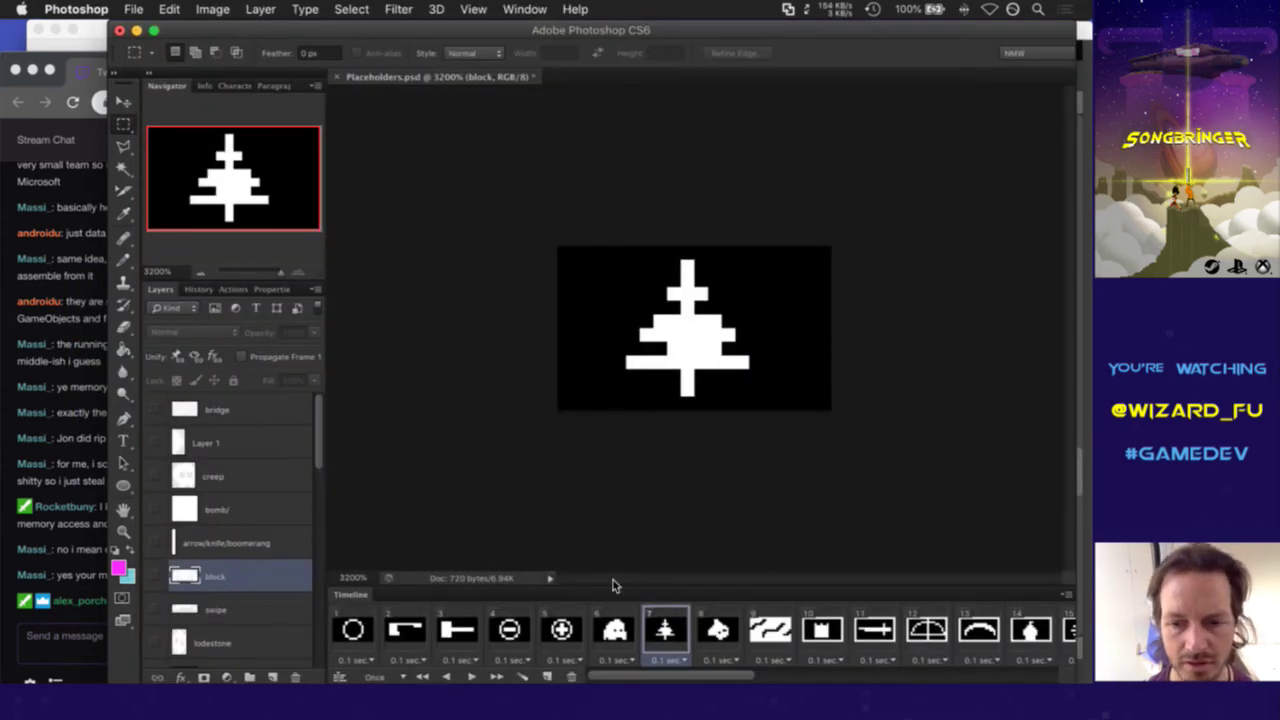
scroll(692, 617, "right", 5)
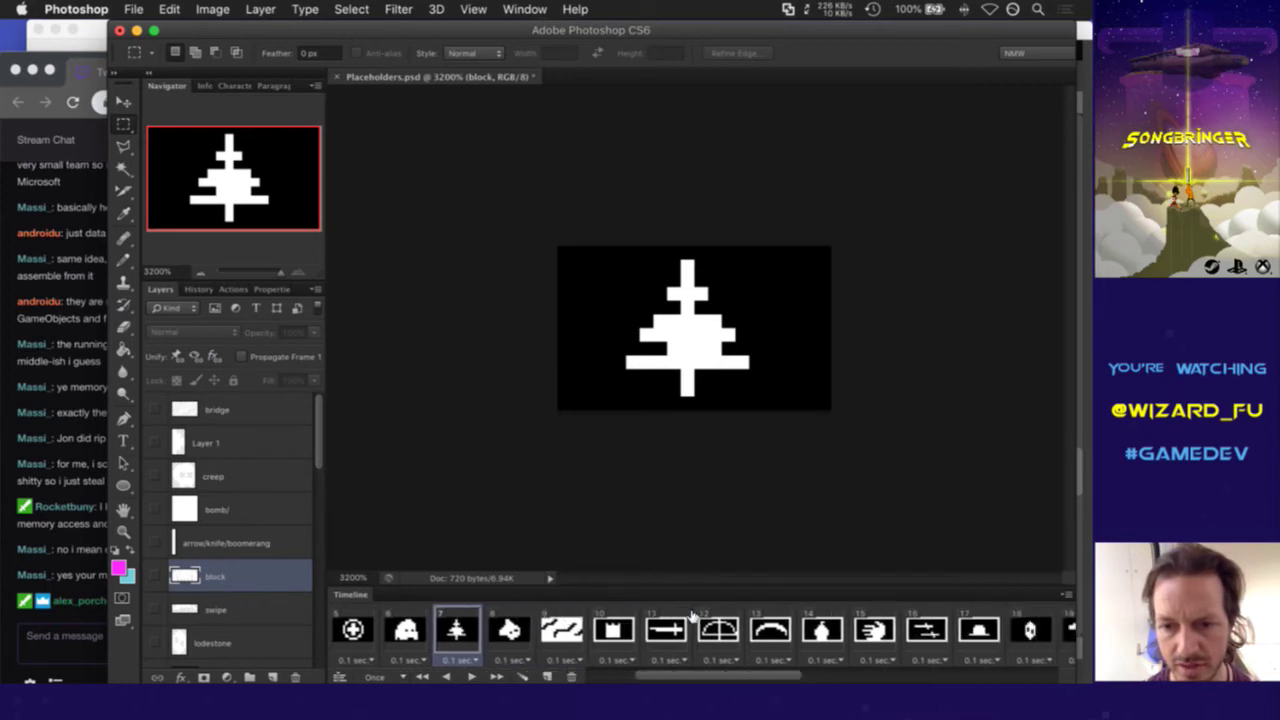
scroll(692, 617, "right", 1)
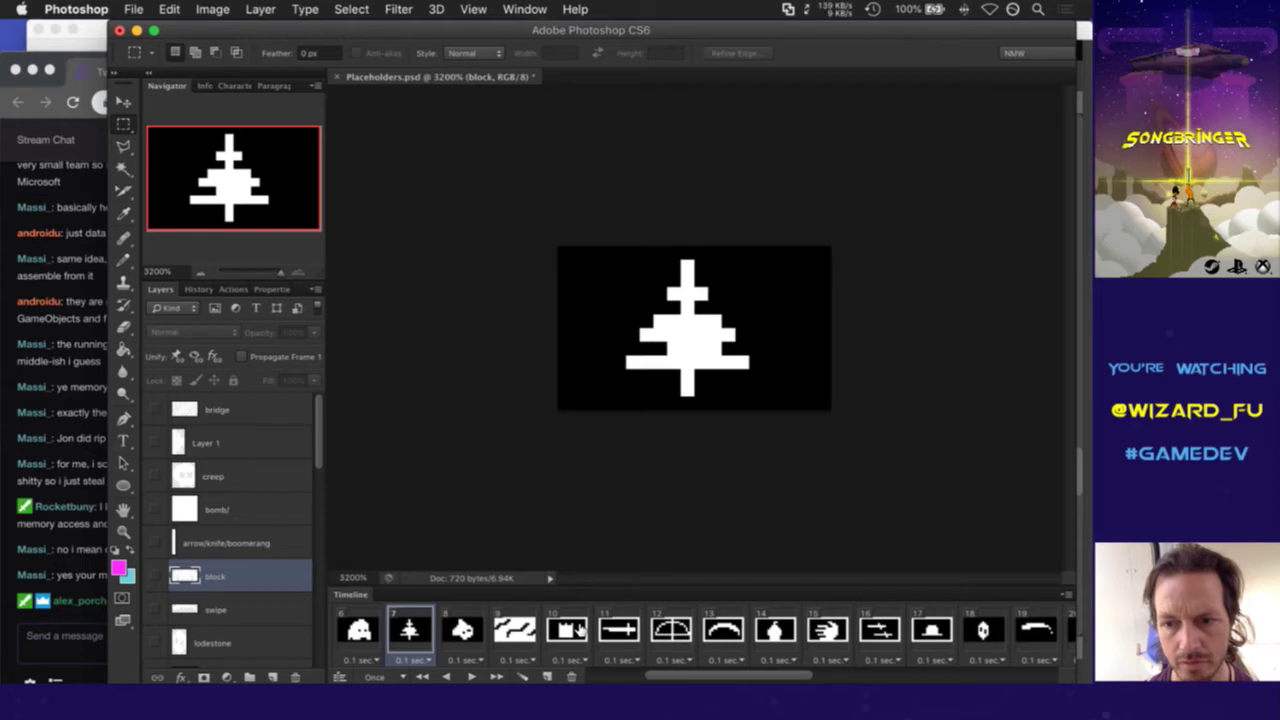
scroll(578, 630, "right", 5)
scroll(580, 630, "right", 15)
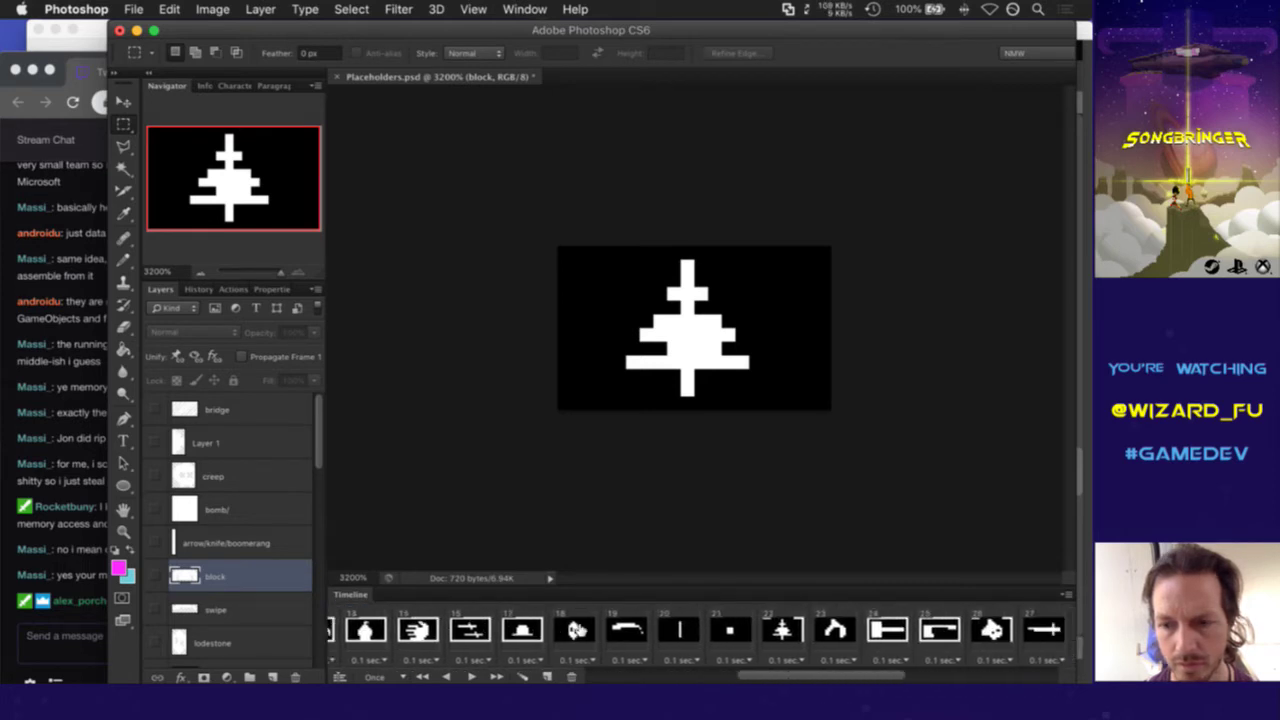
scroll(580, 630, "right", 5)
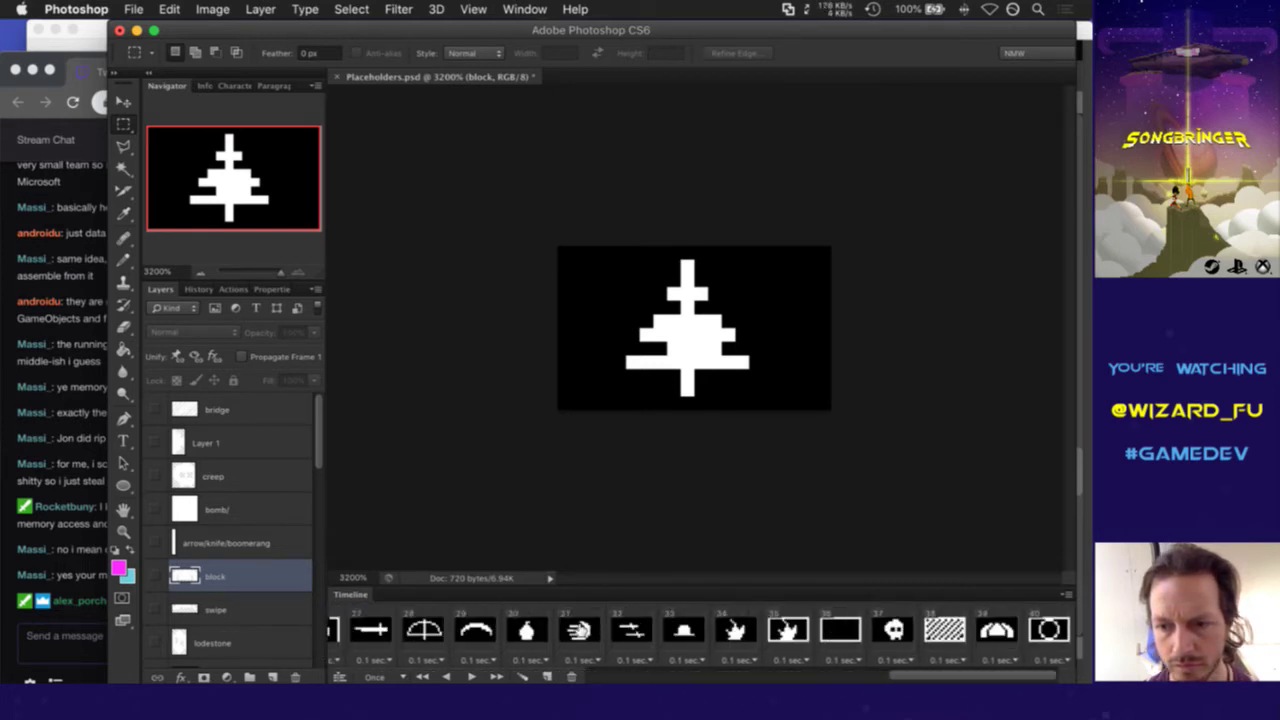
scroll(410, 632, "left", 20)
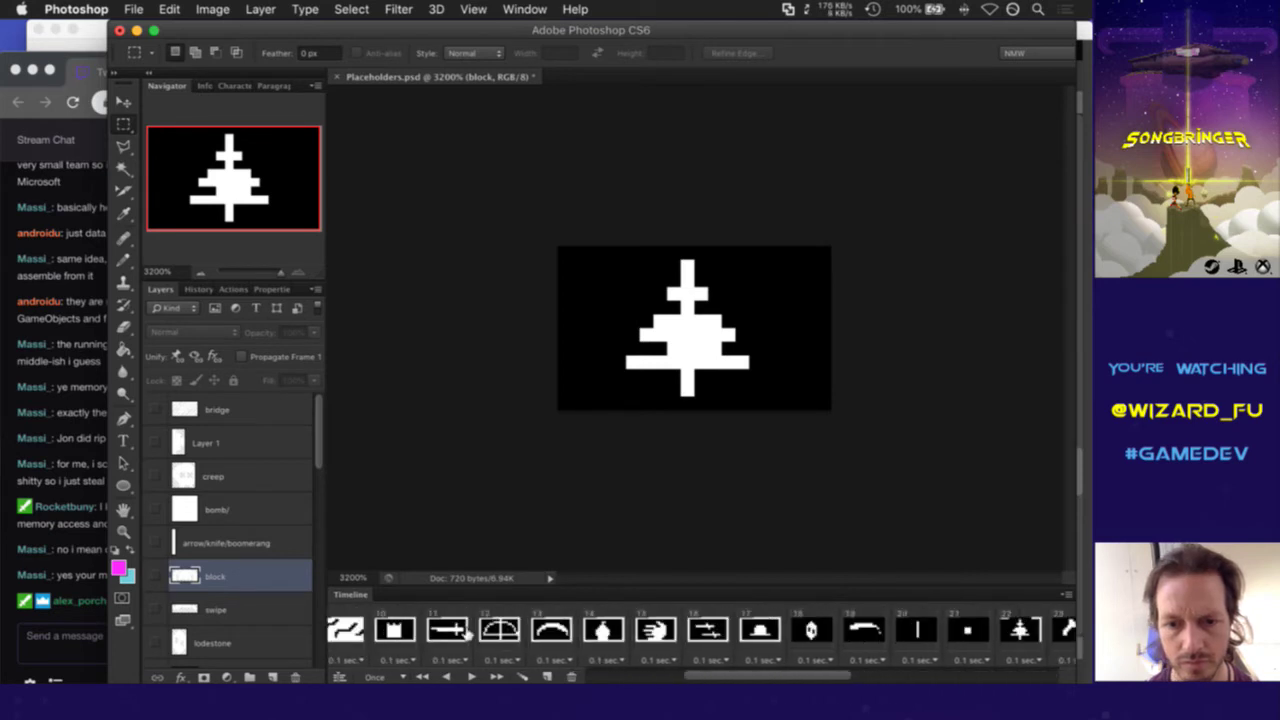
scroll(410, 632, "left", 3)
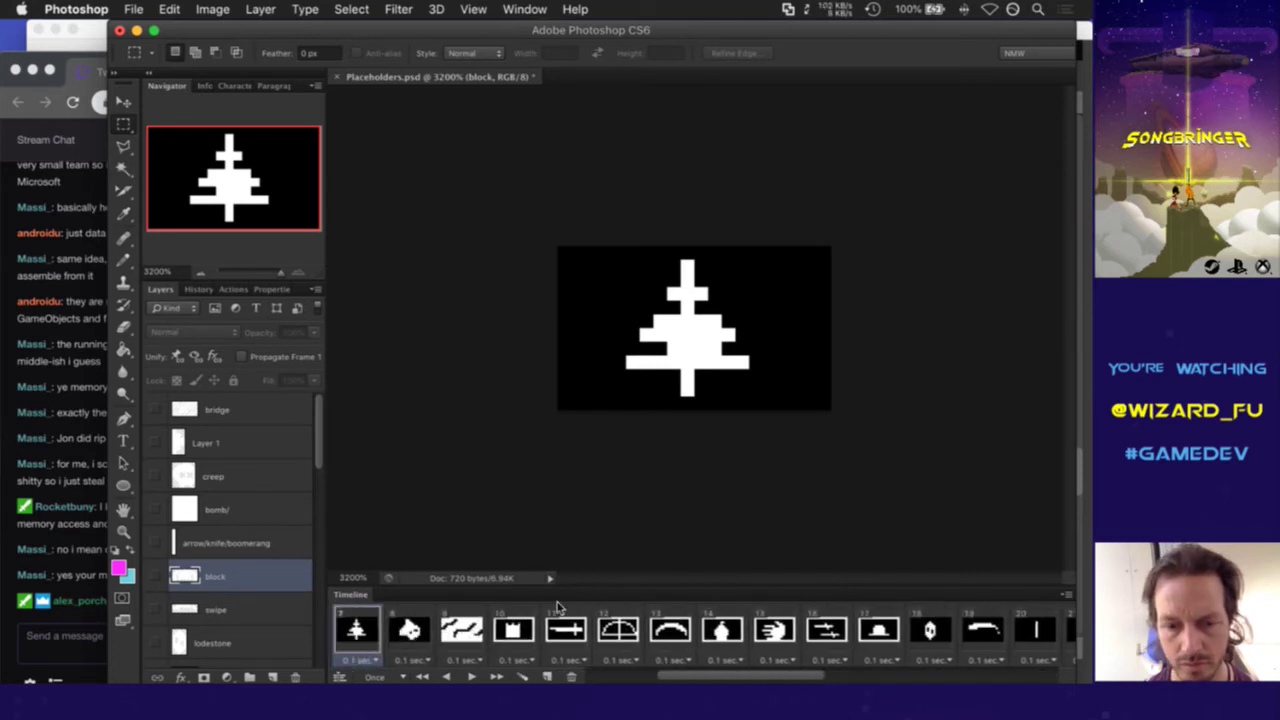
left_click(520, 630)
Switch to iTerm2 and copy RoleRolelessIdle0.vox to BuildingRoleless0.vox in the models folder
key("super+Tab")
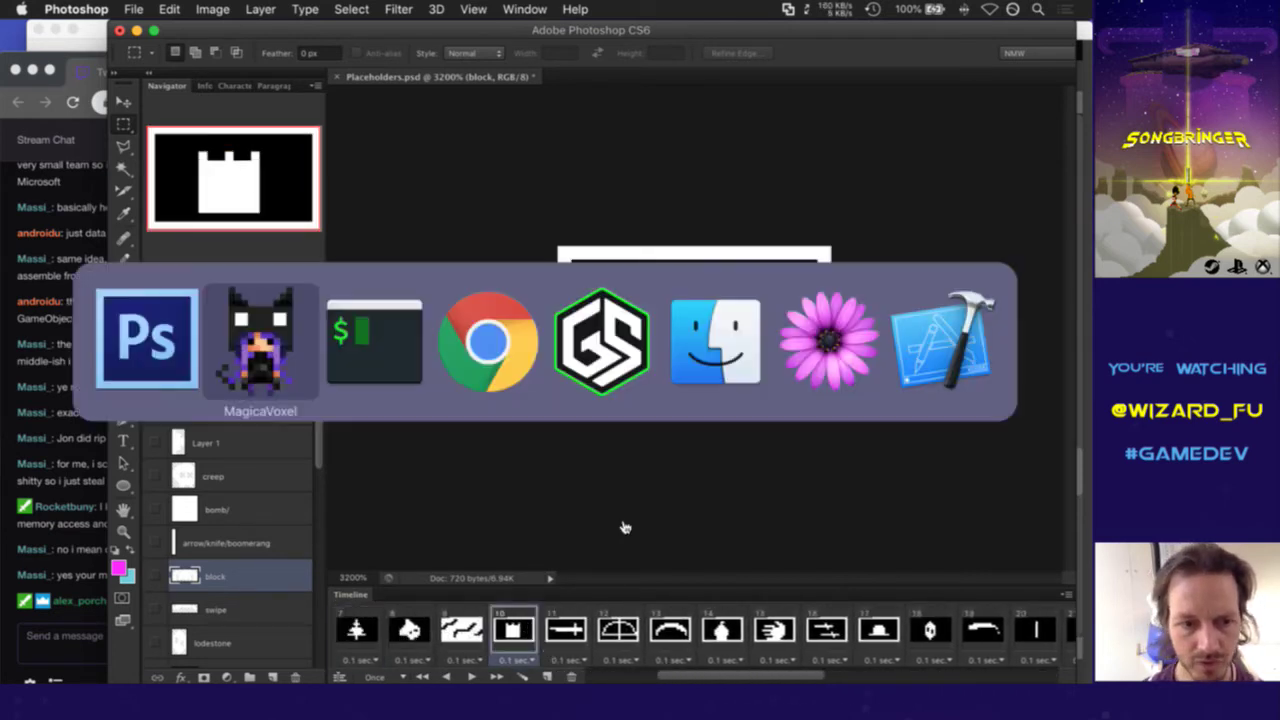
key("super+Tab")
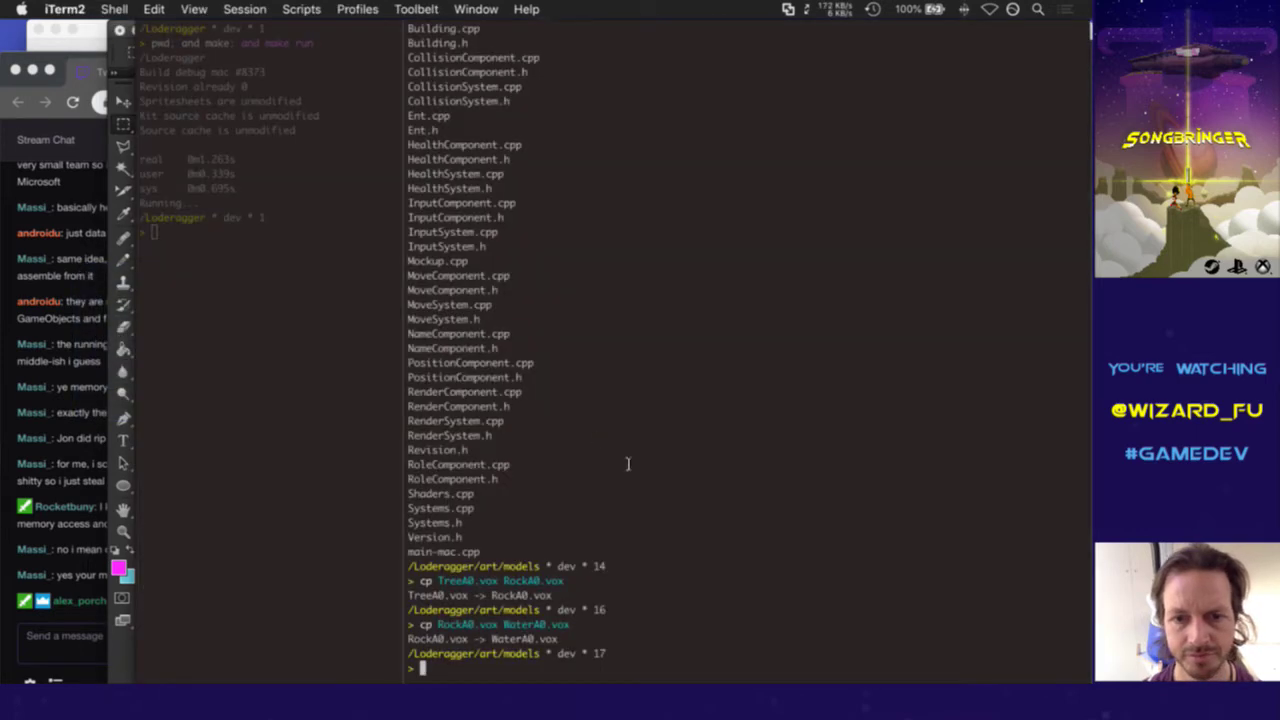
type("cp Rol")
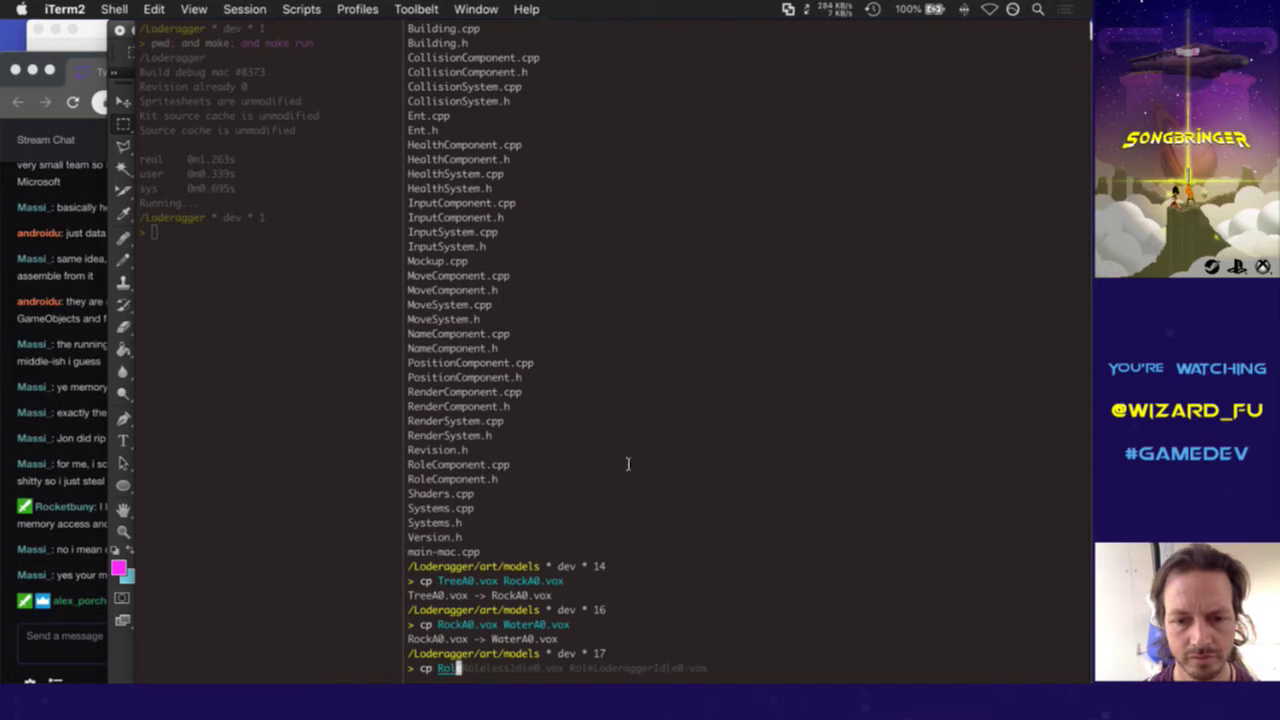
type("eRol")
key("Tab")
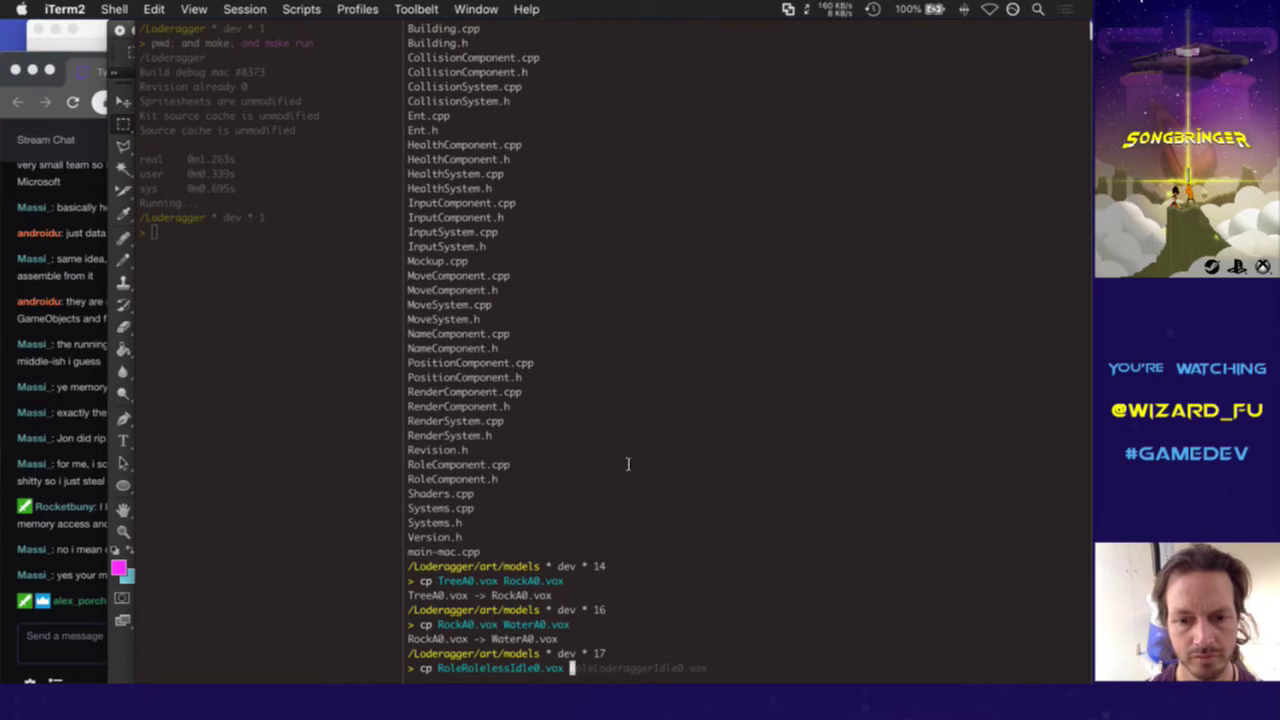
type("B")
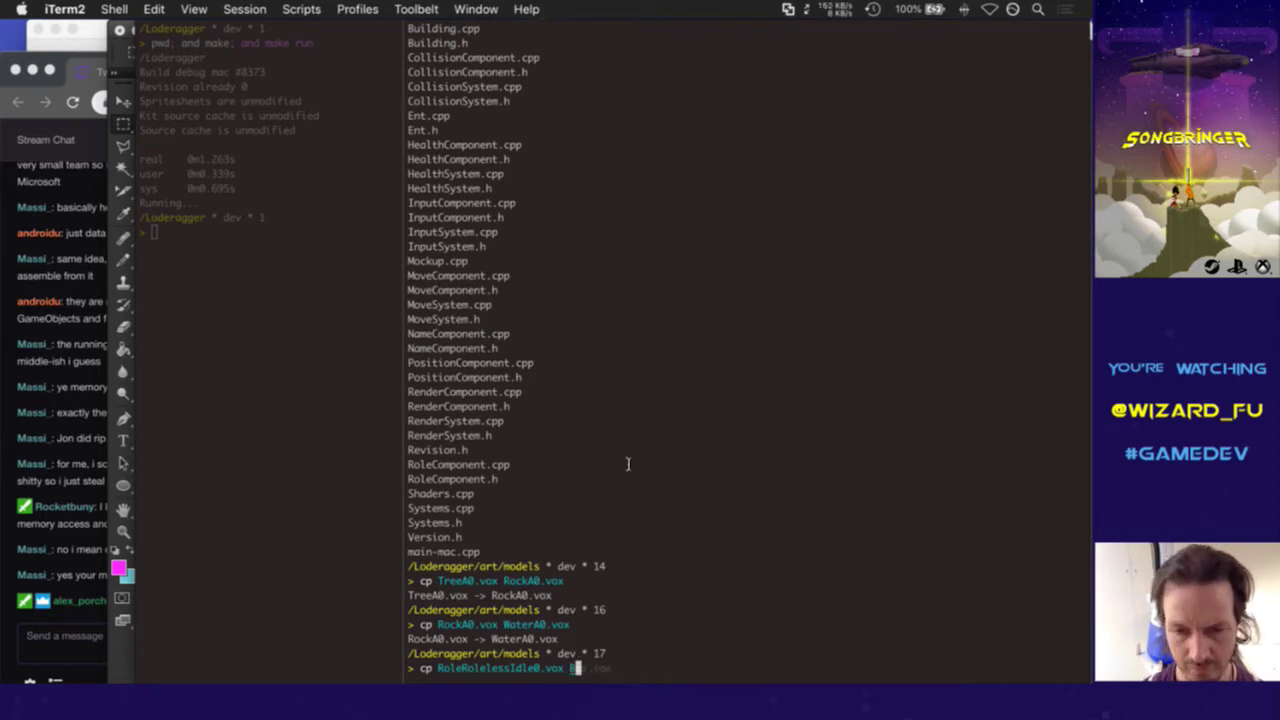
type("uildingRoleless")
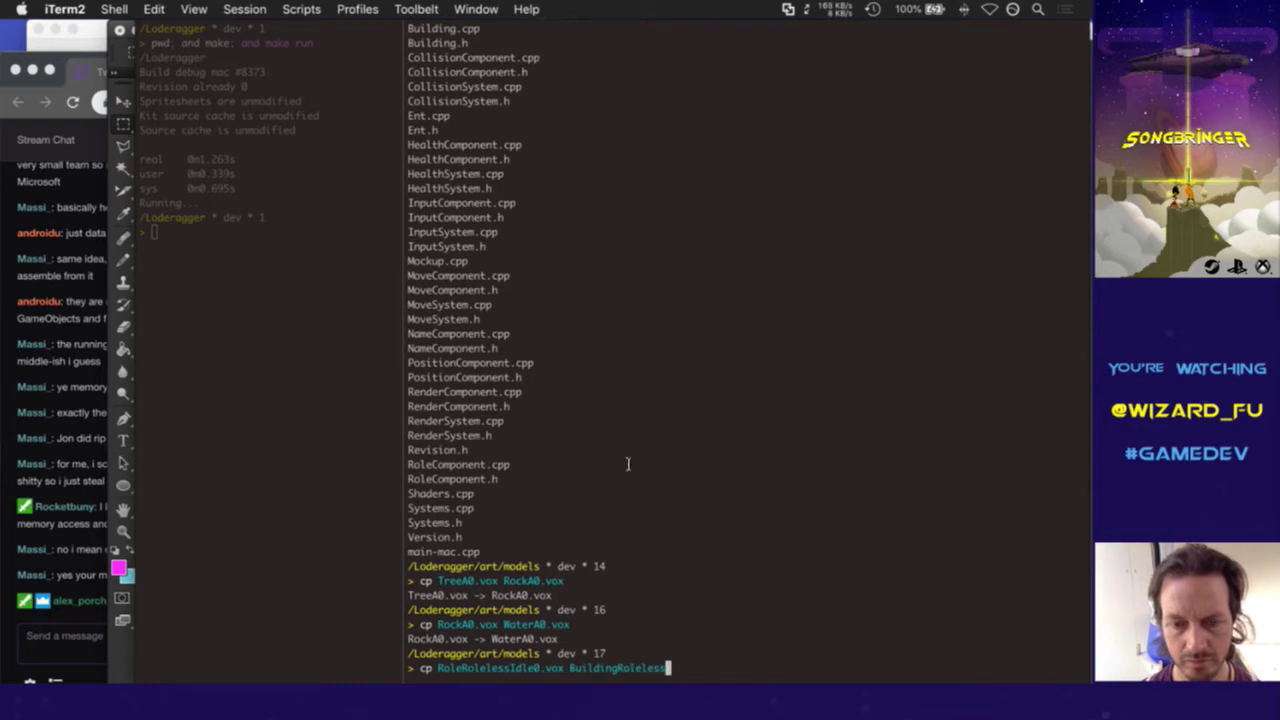
type("0.vox")
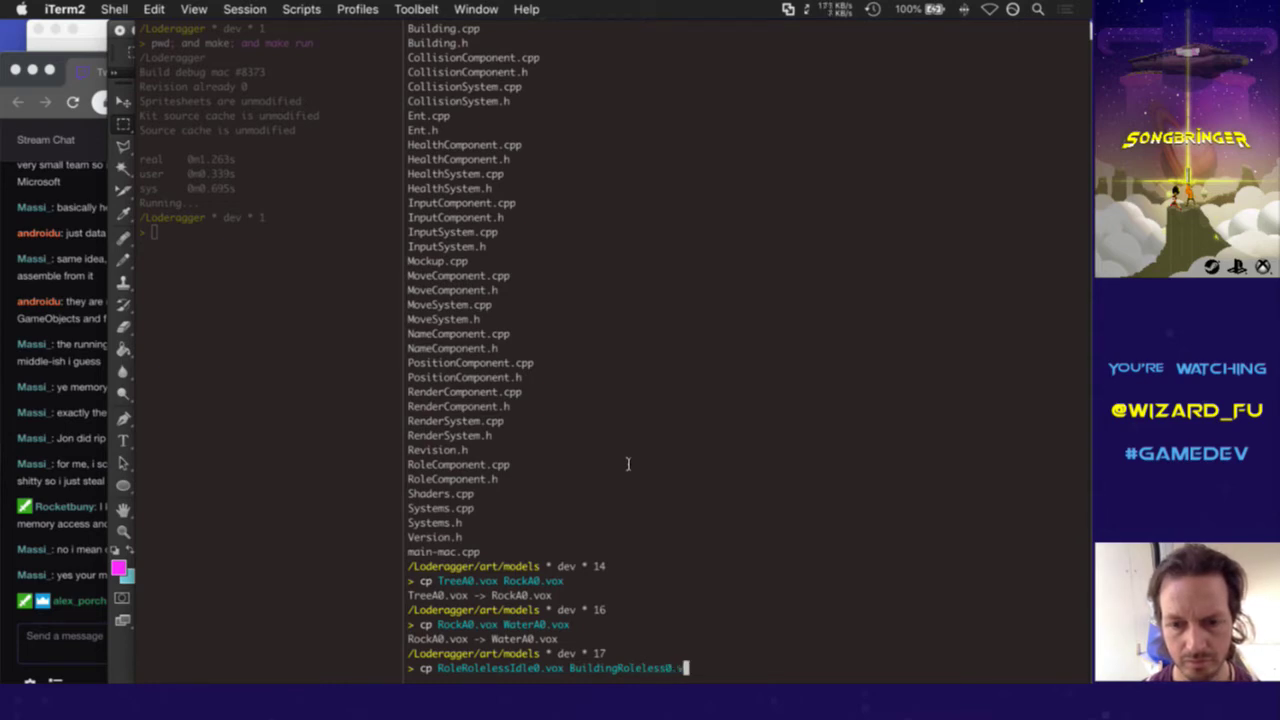
key("Return")
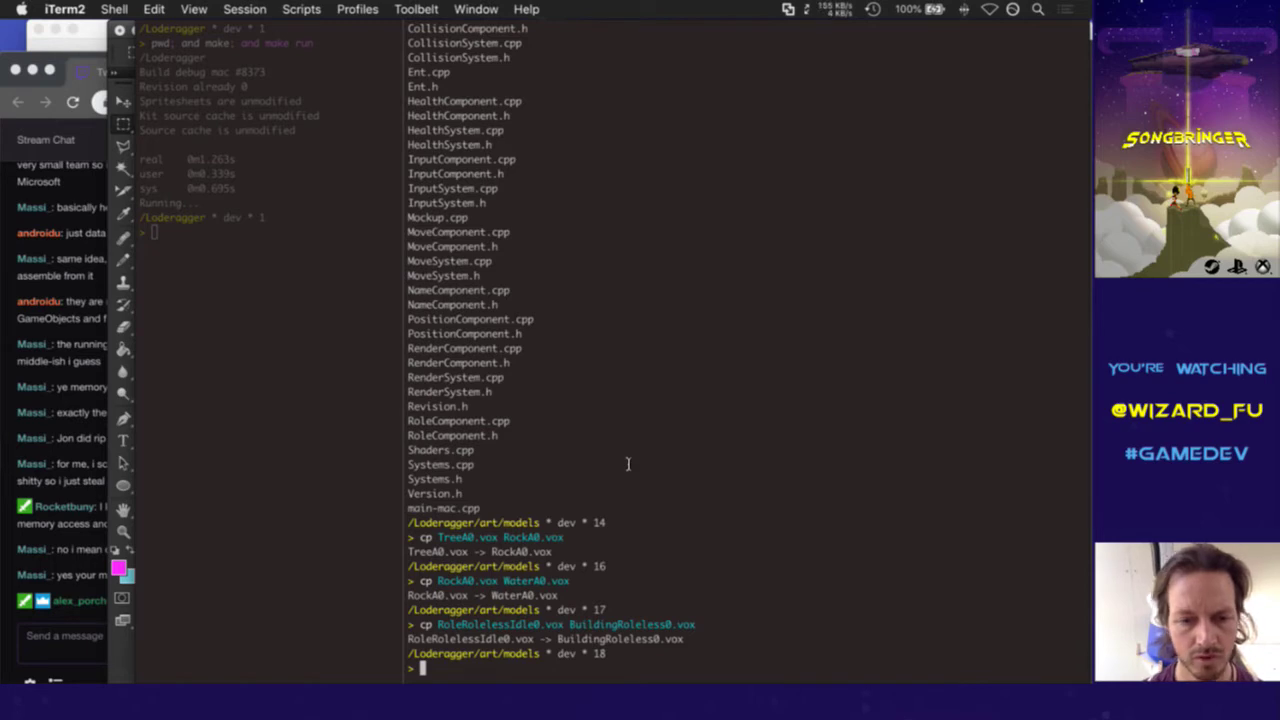
Rename BuildingRoleless0.vox to BuildingRolelessIdle0.vox with the mv command
type("mv BuildingRoleless0.vox ")
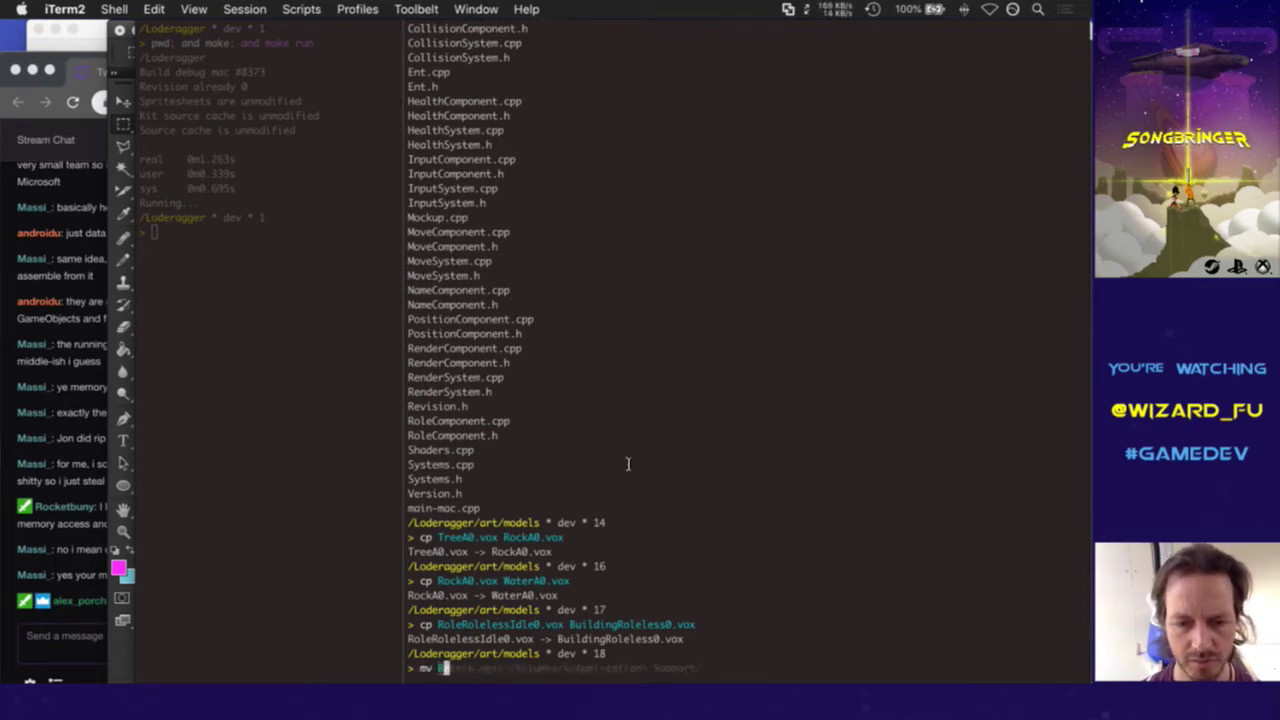
type("B")
key("Tab")
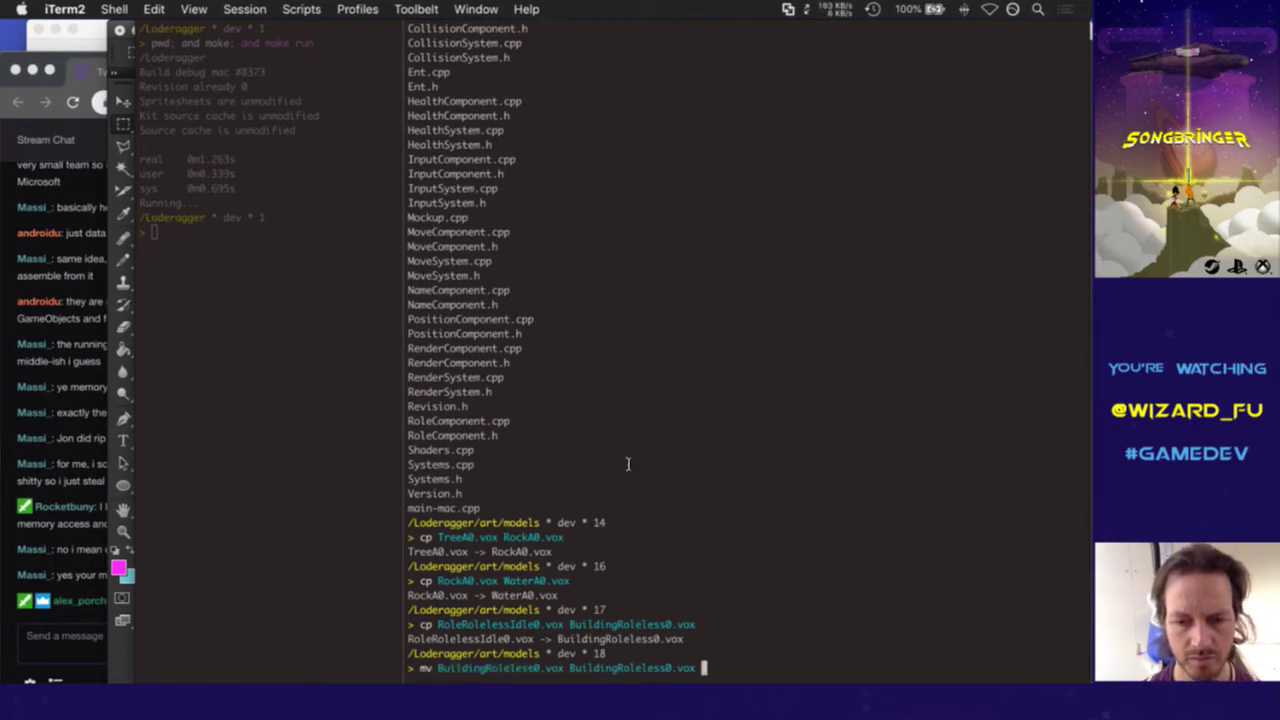
key("Left")
key("Left")
key("Left")
key("Left")
key("Left")
key("Left")
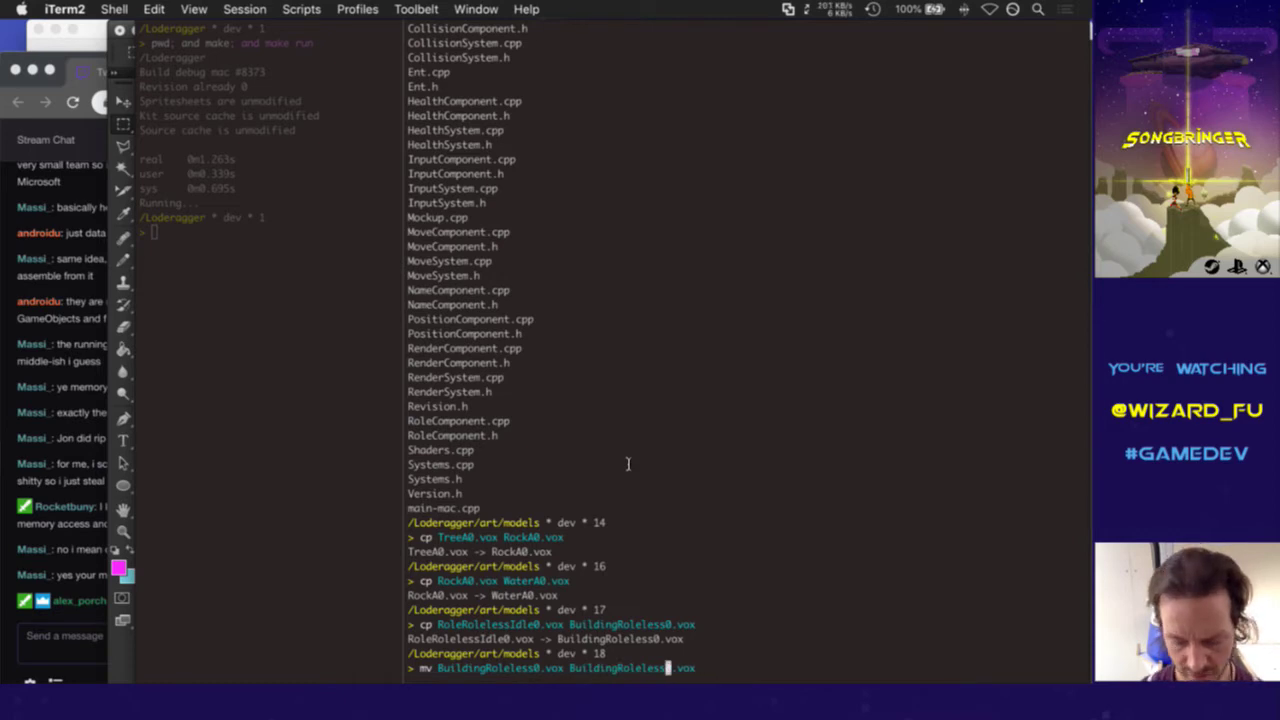
type("Idle")
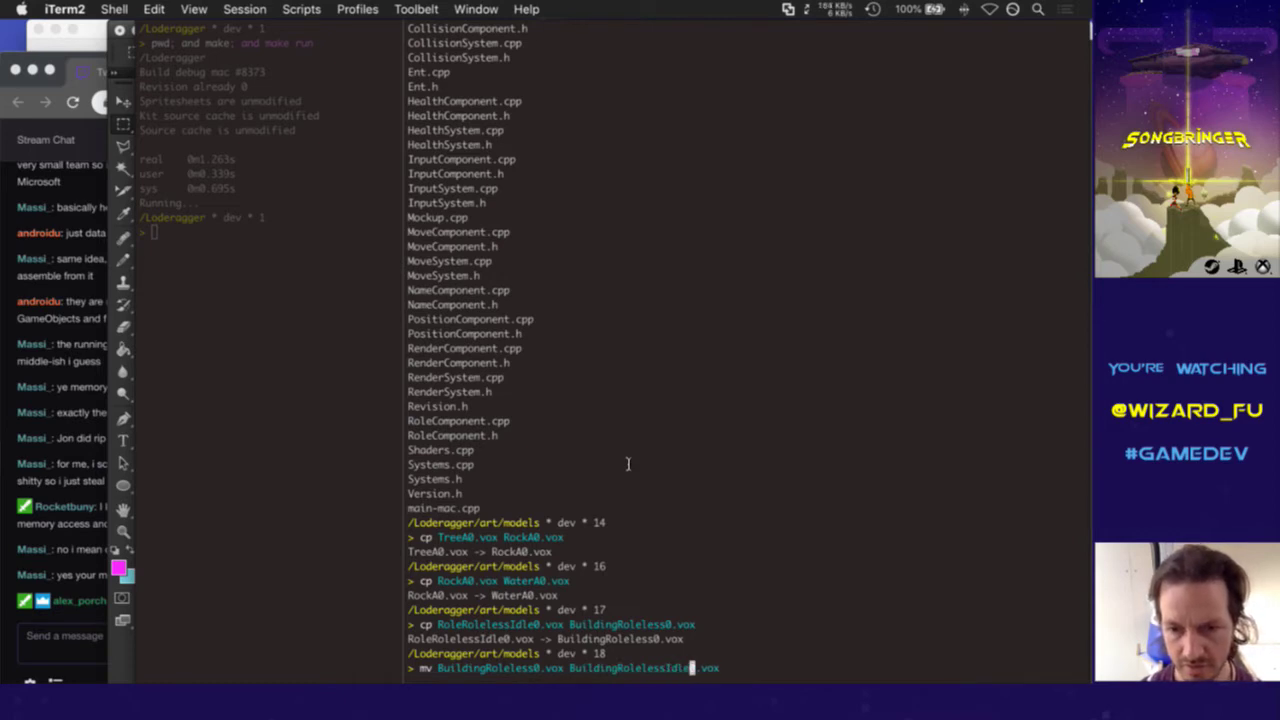
key("Return")
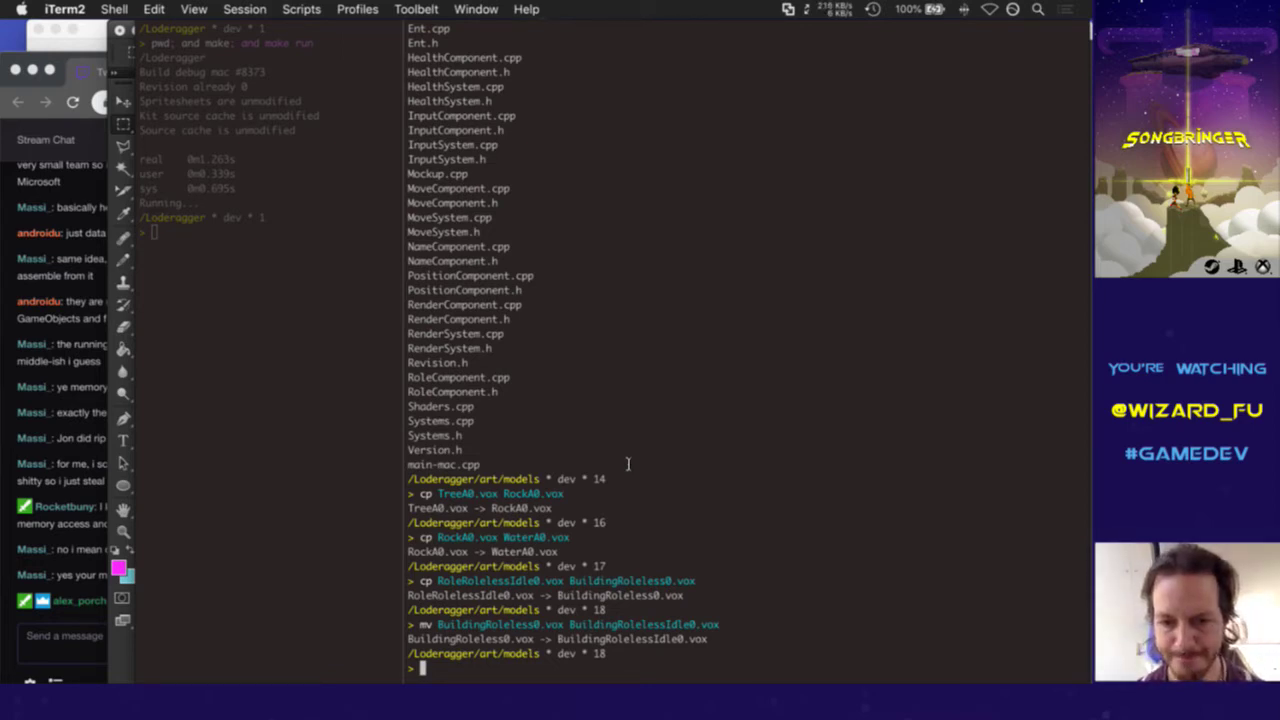
Check the castle tower icon in Photoshop, and switch to MagicaVoxel to open the BuildingRolelessIdle0 model
key("super+Tab")
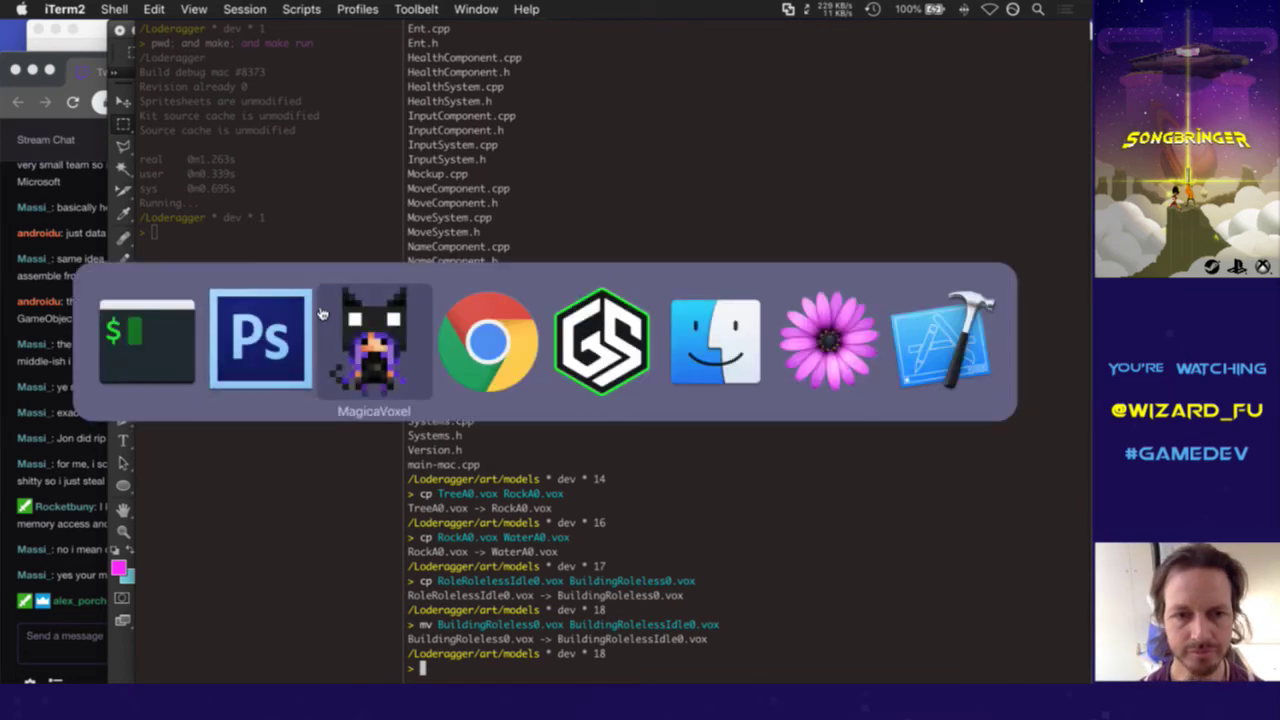
left_click(283, 365)
key("super+Tab")
key("Tab")
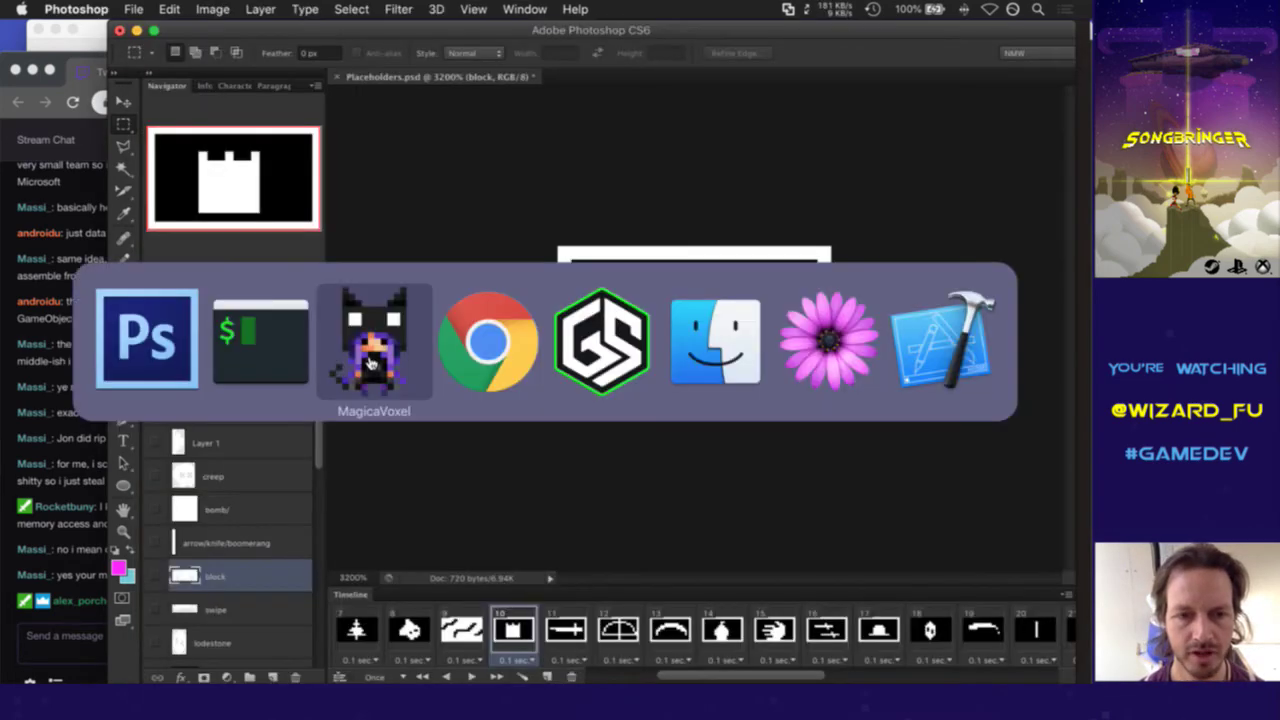
scroll(1032, 445, "up", 15)
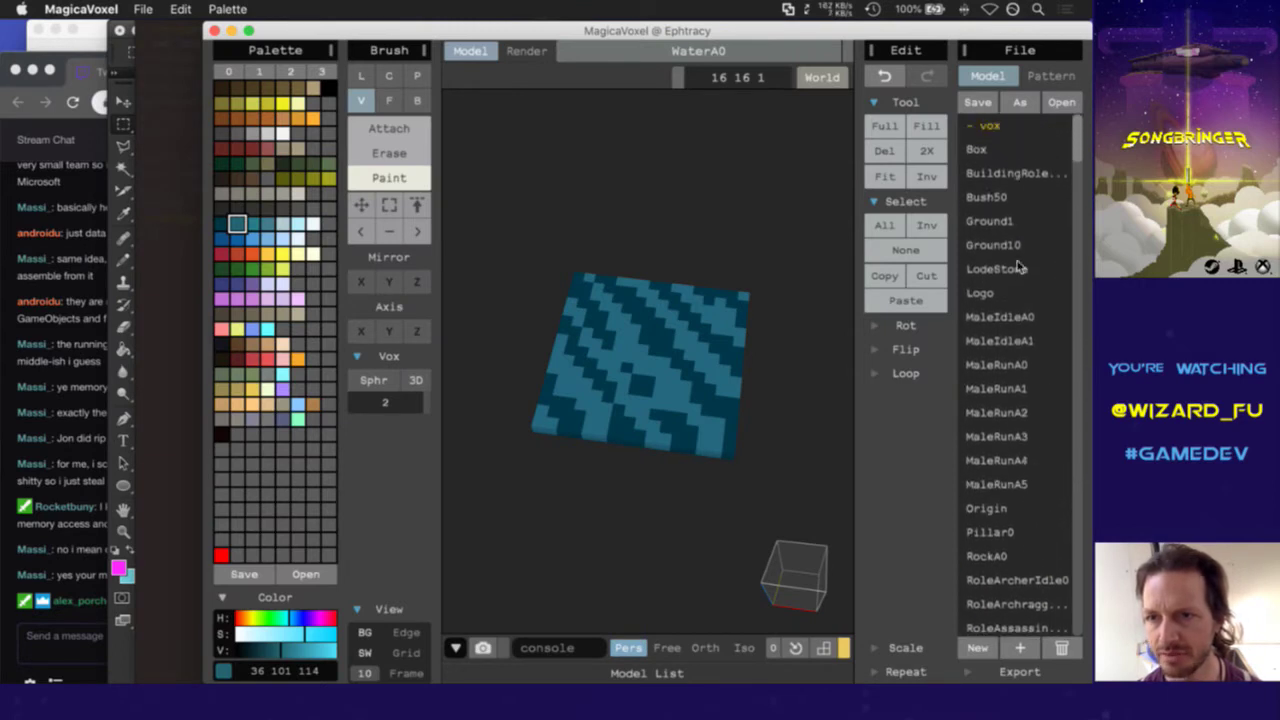
left_click(1015, 172)
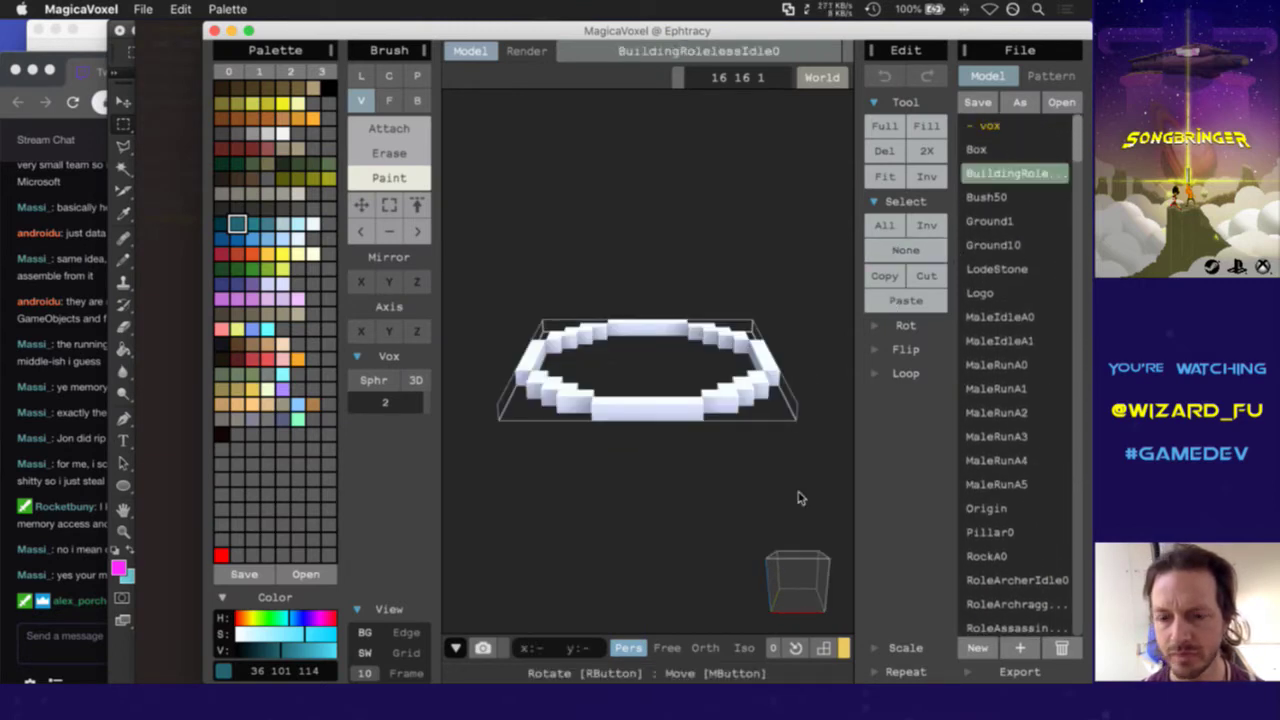
Open the MaleIdleA0 model and view the character straight on as a size reference
left_click(762, 78)
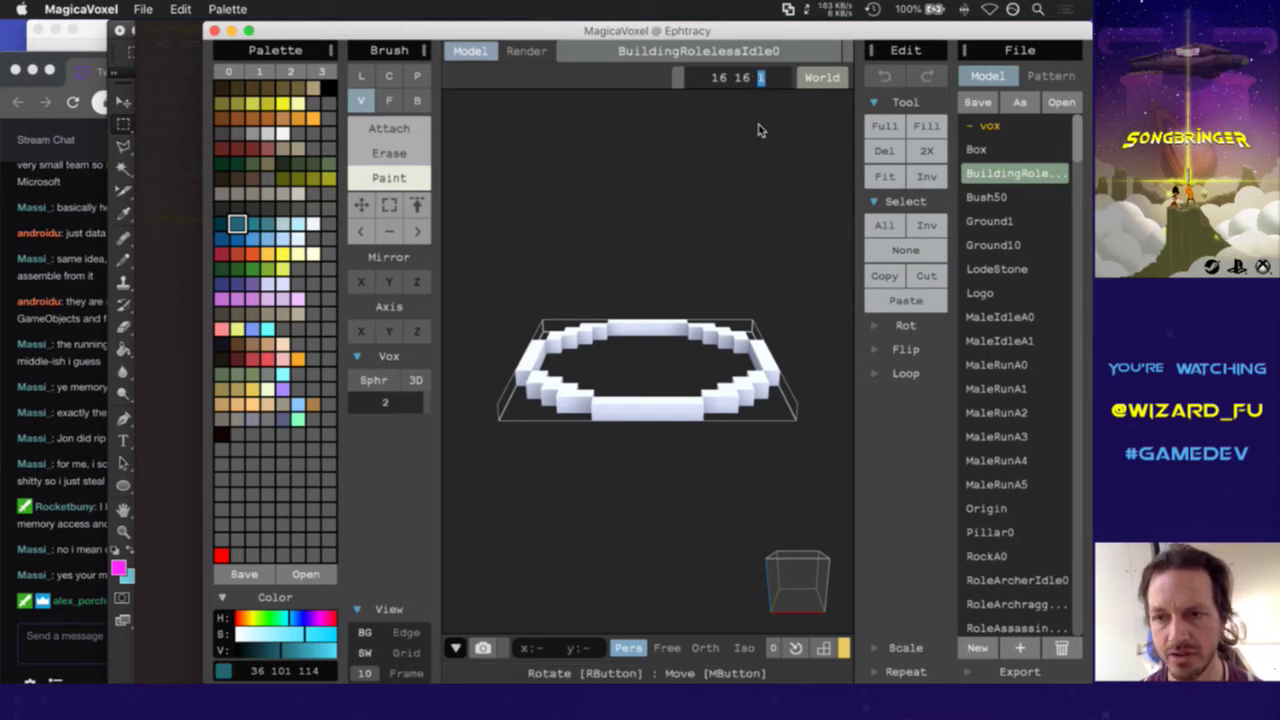
left_click(988, 320)
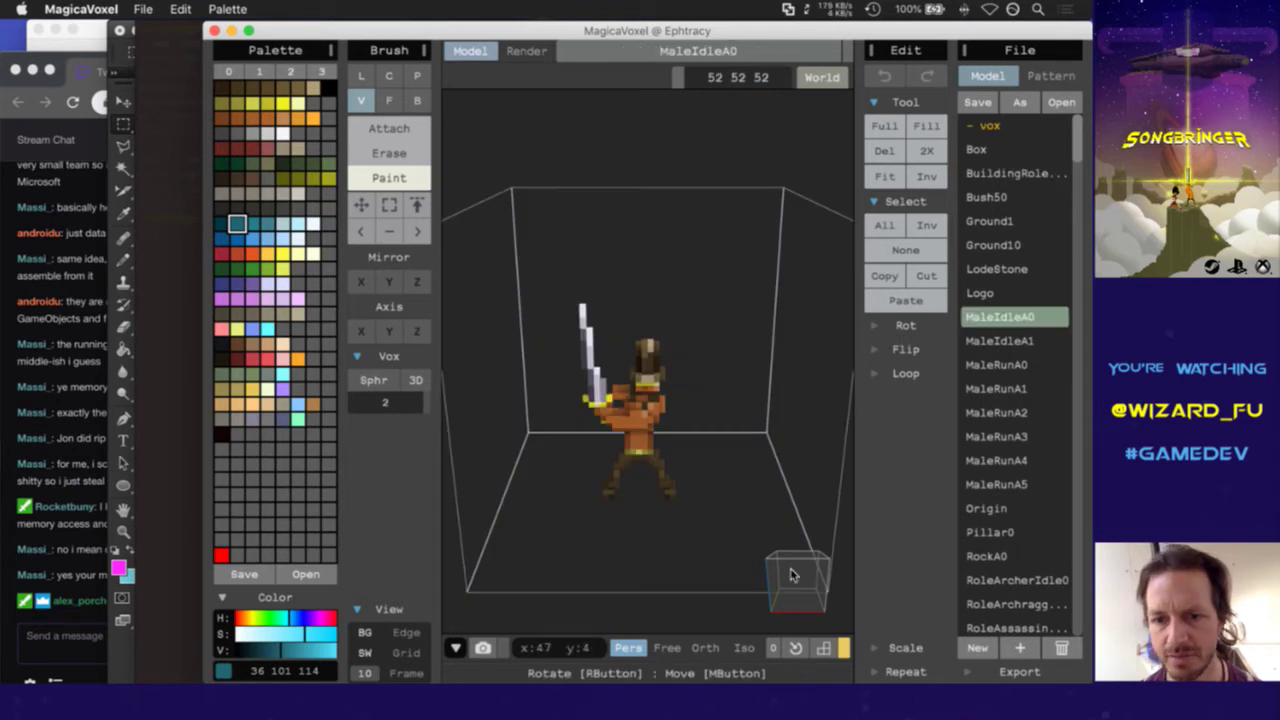
right_click_drag(790, 575, 789, 537)
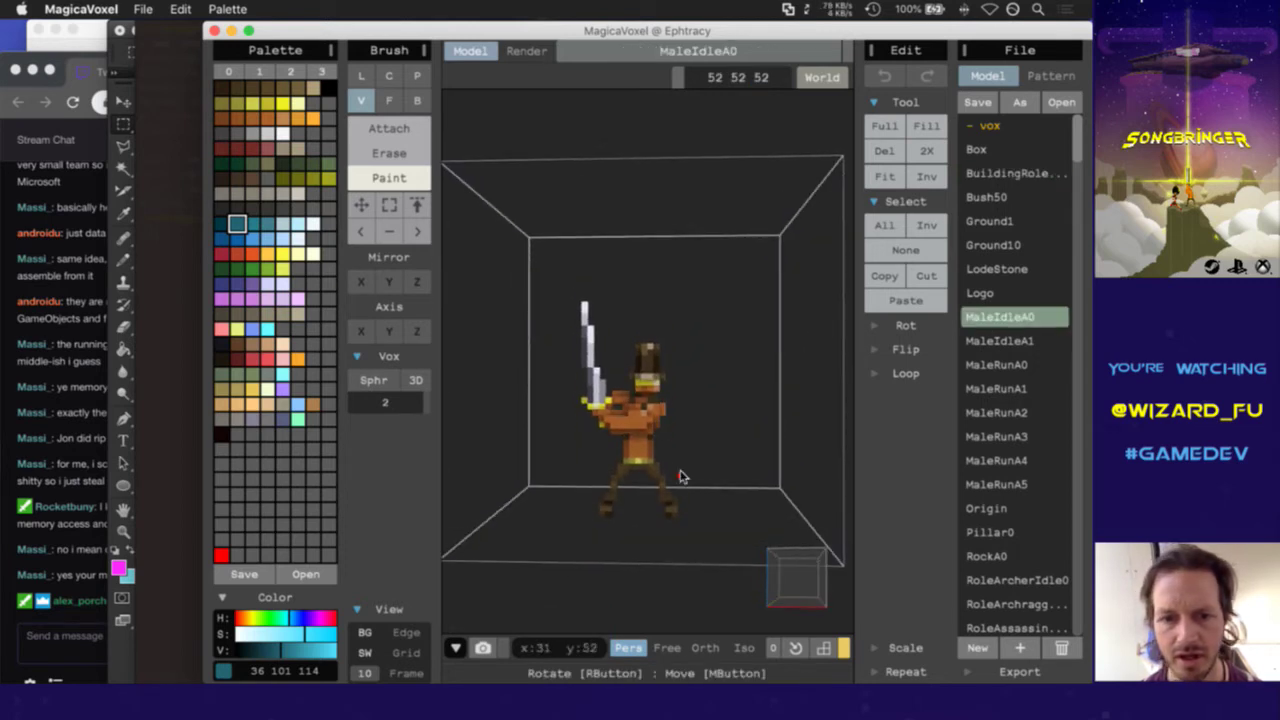
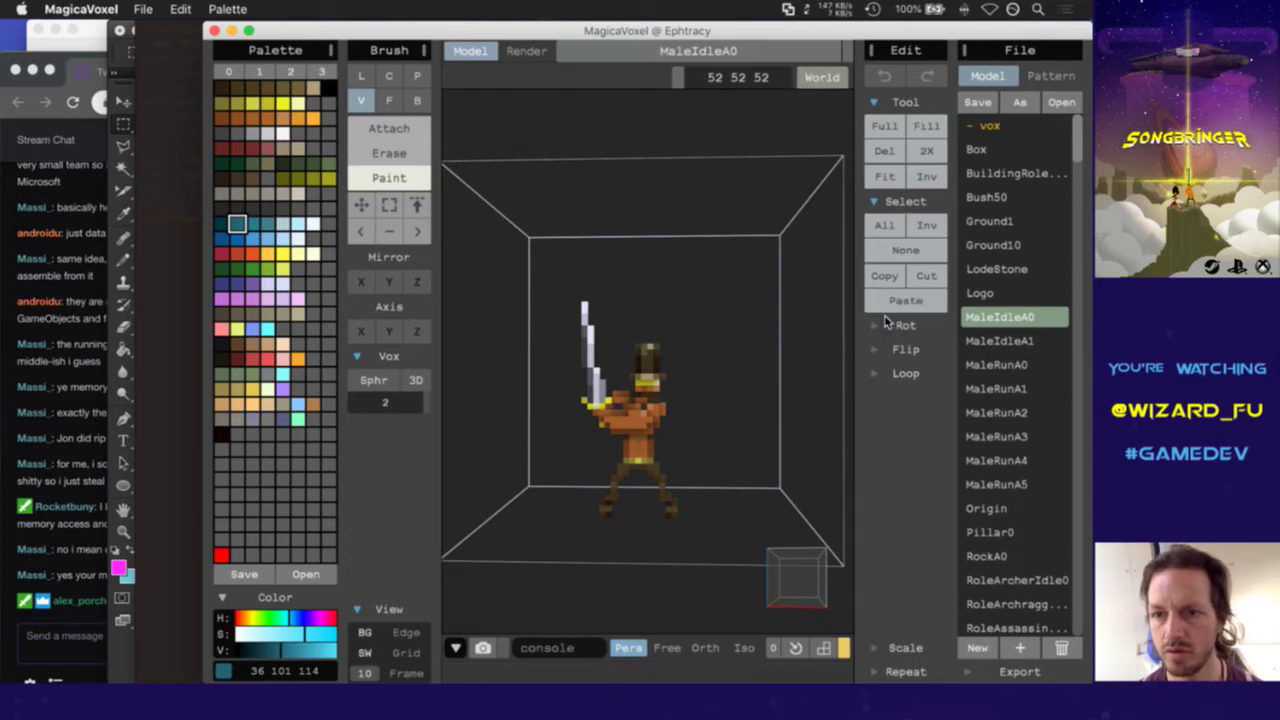
Fit the MaleIdleA0 volume to the character to read its size, and check the castle tower icon in Photoshop
left_click(893, 181)
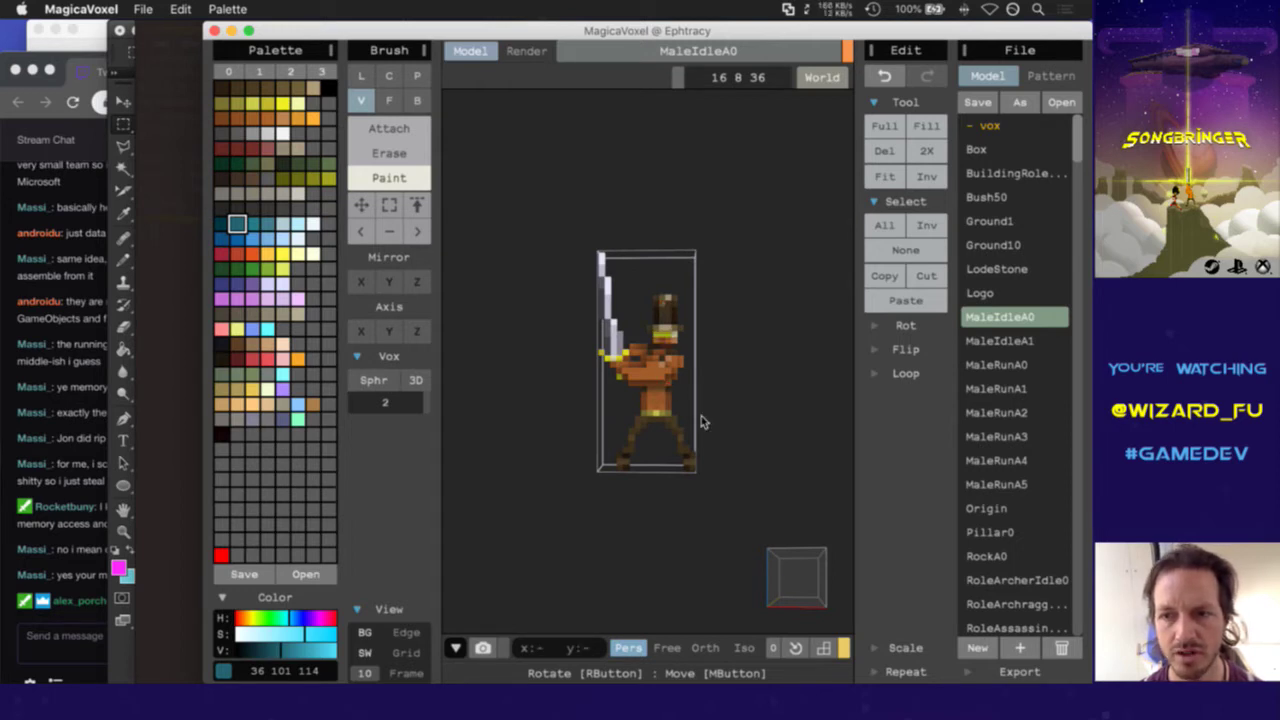
key("super+Tab")
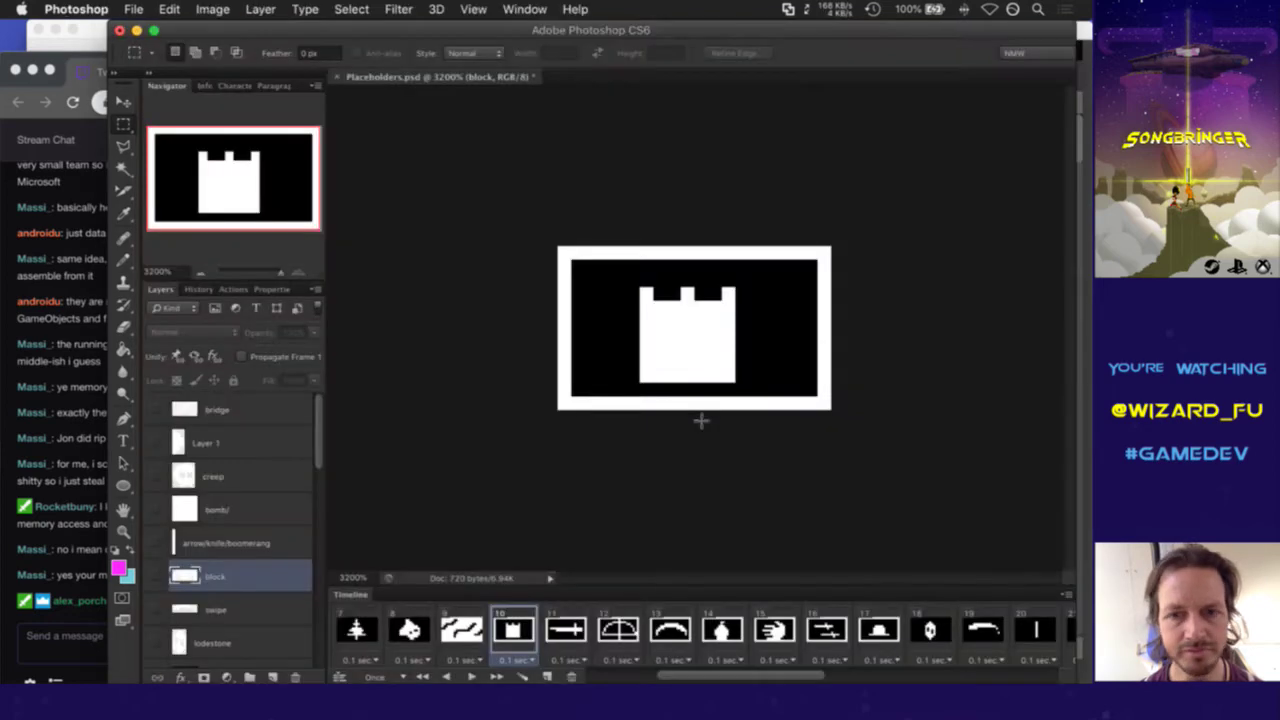
key("super+Tab")
Open the BuildingRolelessIdle0 model, leaving MaleIdleA0 without saving its changes
scroll(1016, 513, "down", 1)
scroll(1016, 513, "down", 10)
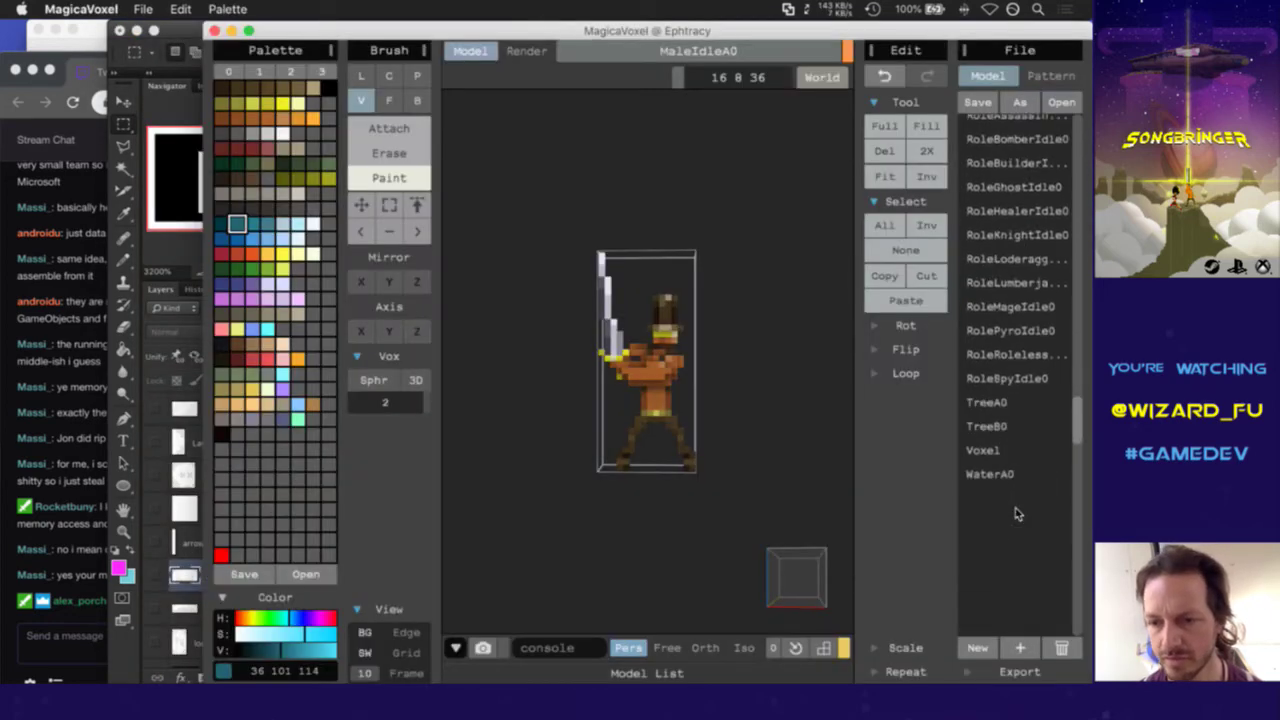
scroll(1016, 514, "up", 10)
left_click(1005, 175)
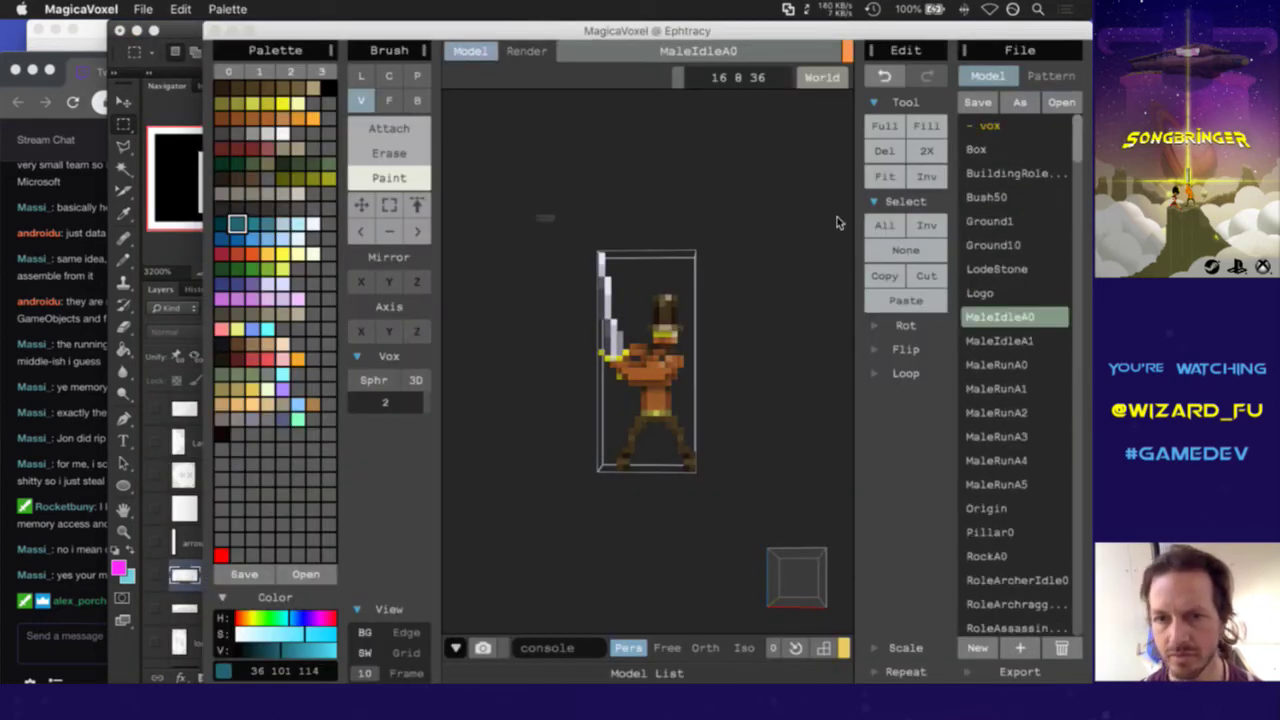
left_click(590, 257)
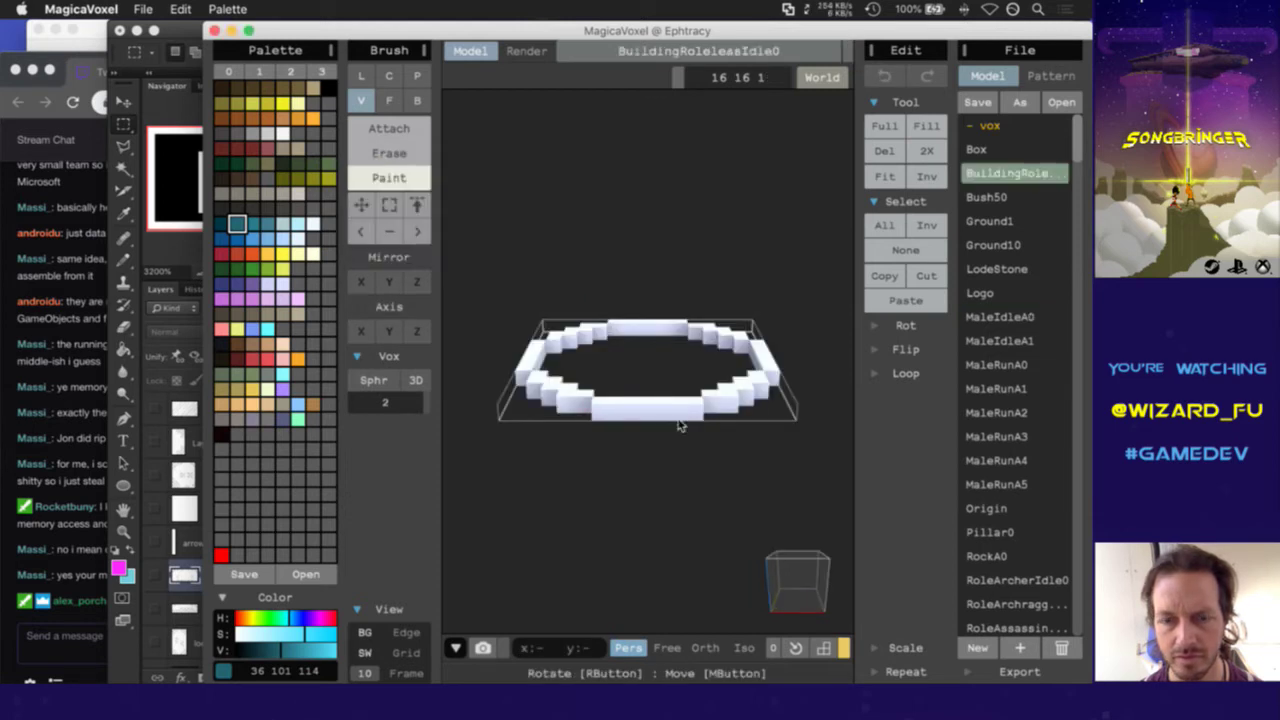
Set the BuildingRolelessIdle0 volume height to 20 voxels, making the model size 16 16 20
right_click_drag(790, 590, 783, 600)
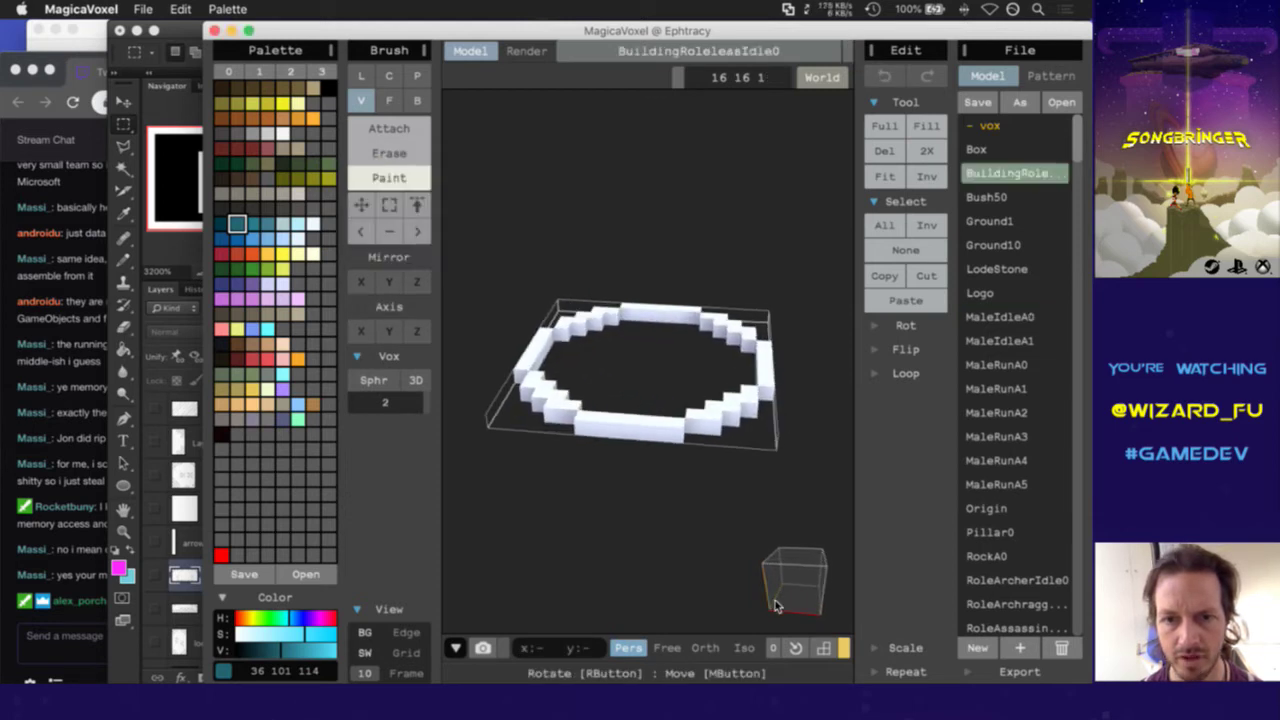
left_click(762, 78)
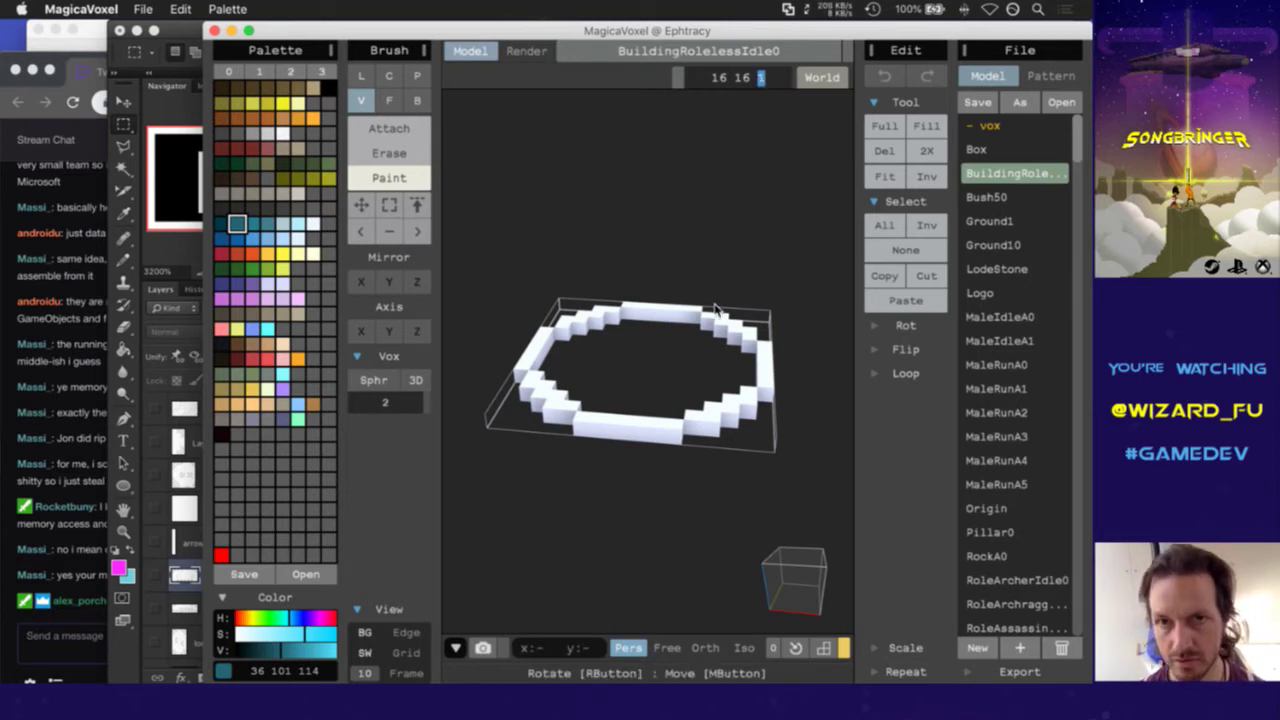
type("20")
key("Return")
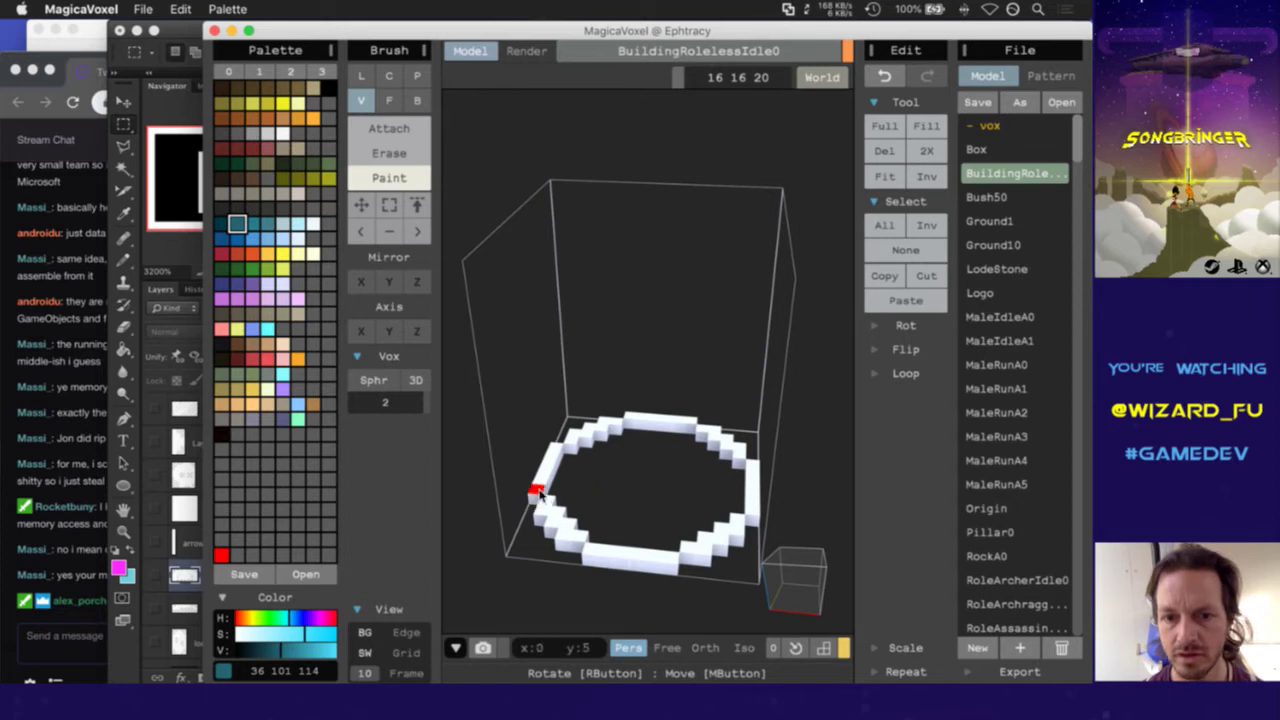
key("super+z")
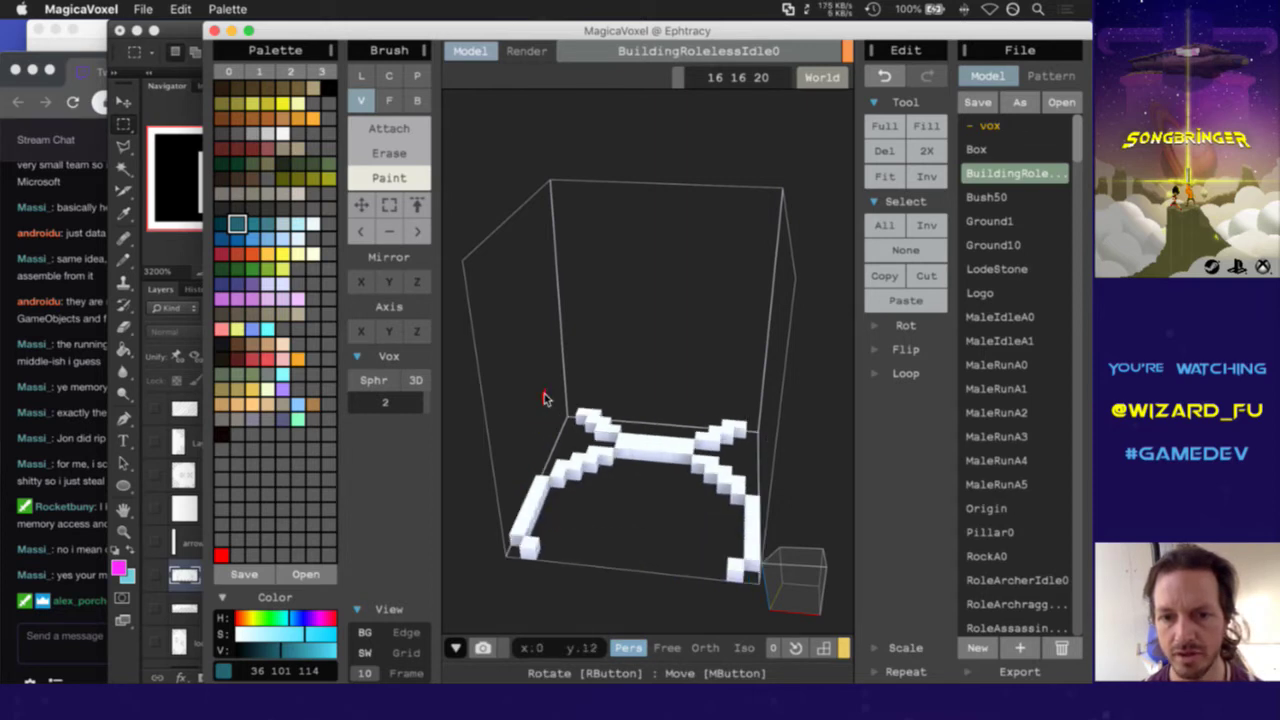
key("super+y")
key("super+z")
key("super+z")
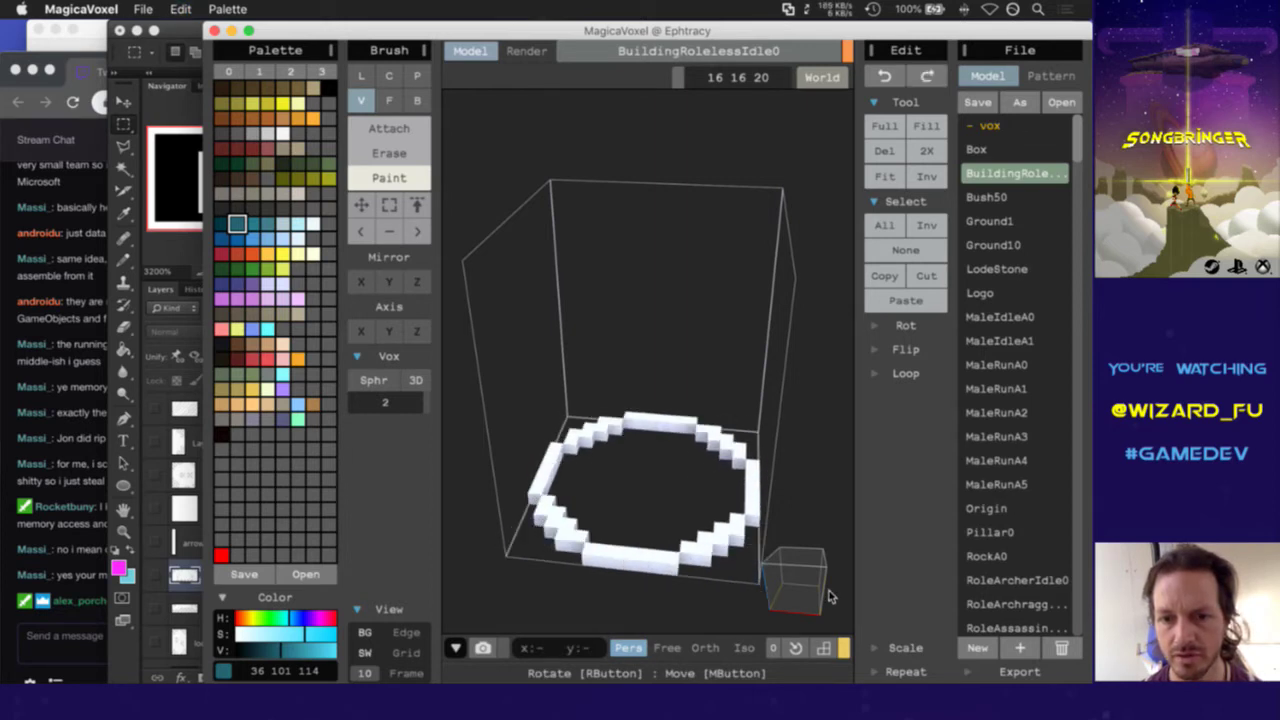
Move the white voxel ring straight up from the floor to the top of the volume
right_click_drag(820, 594, 815, 523)
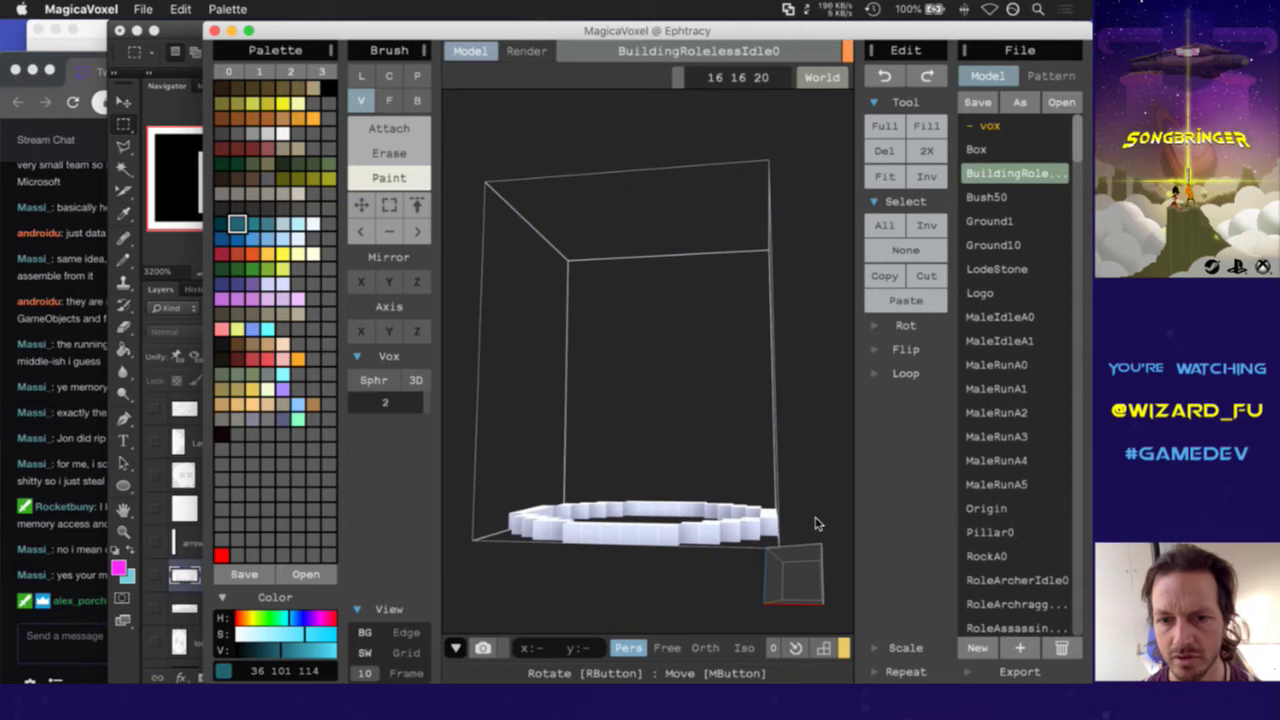
left_click(651, 531)
right_click_drag(651, 531, 655, 176)
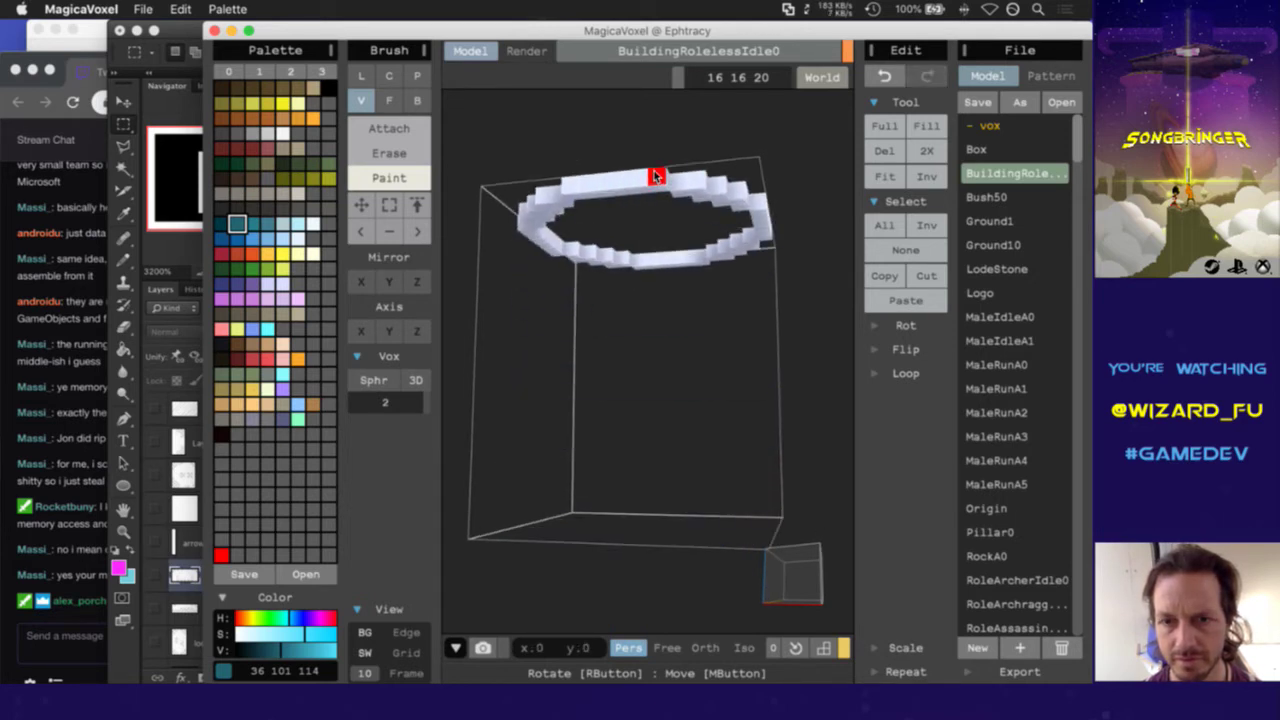
Attach a floor in dark blue 55 60 120 with the Face brush and extrude it to about two fifths of the volume's height
right_click_drag(800, 580, 760, 624)
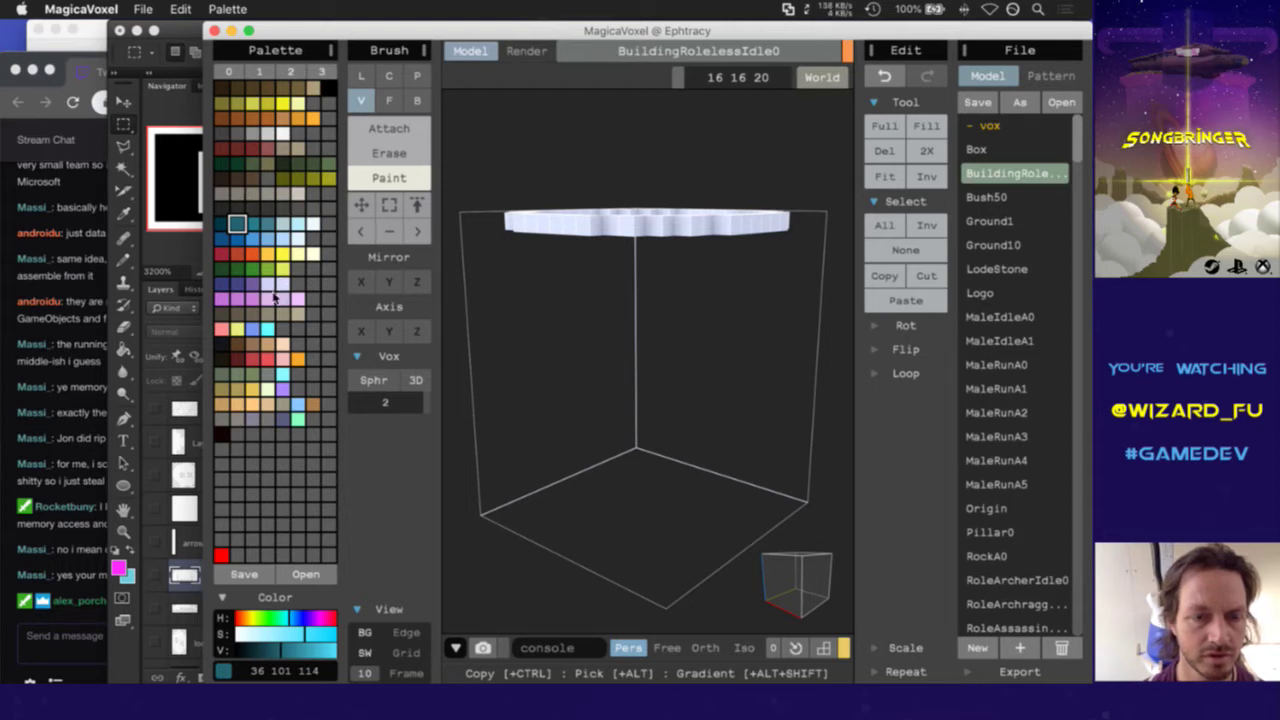
left_click(222, 287)
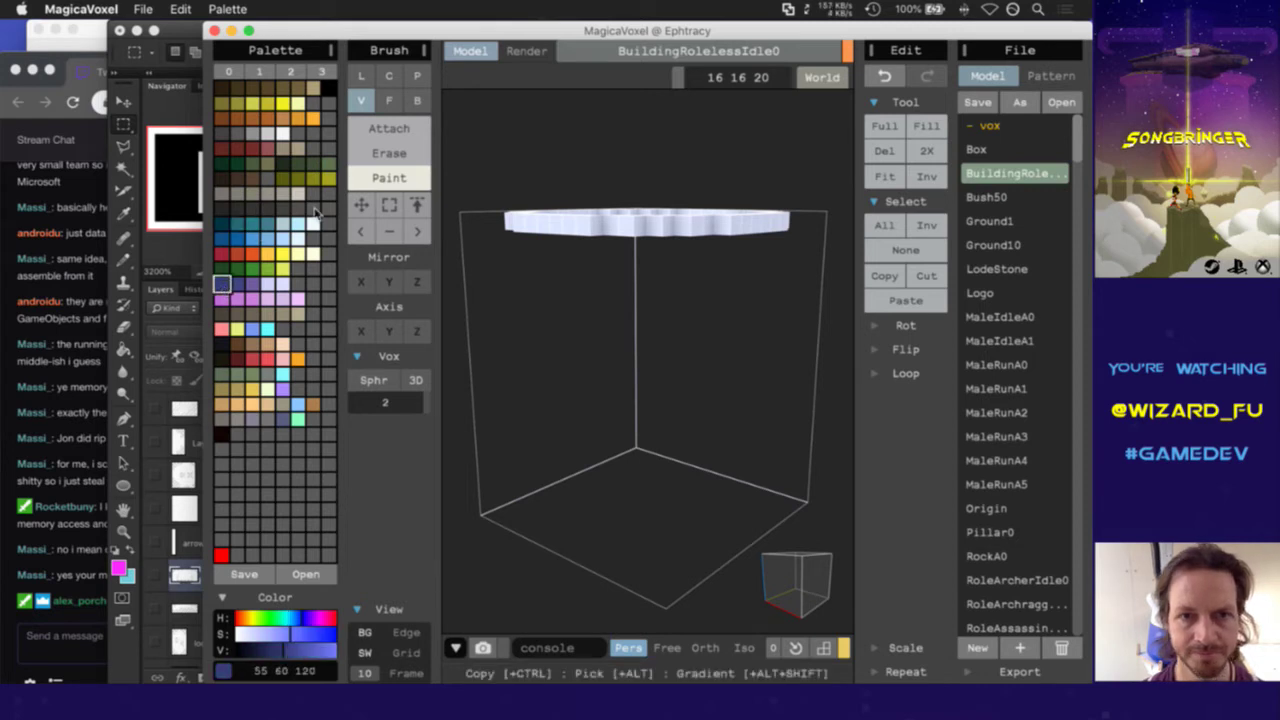
left_click(366, 128)
left_click(389, 100)
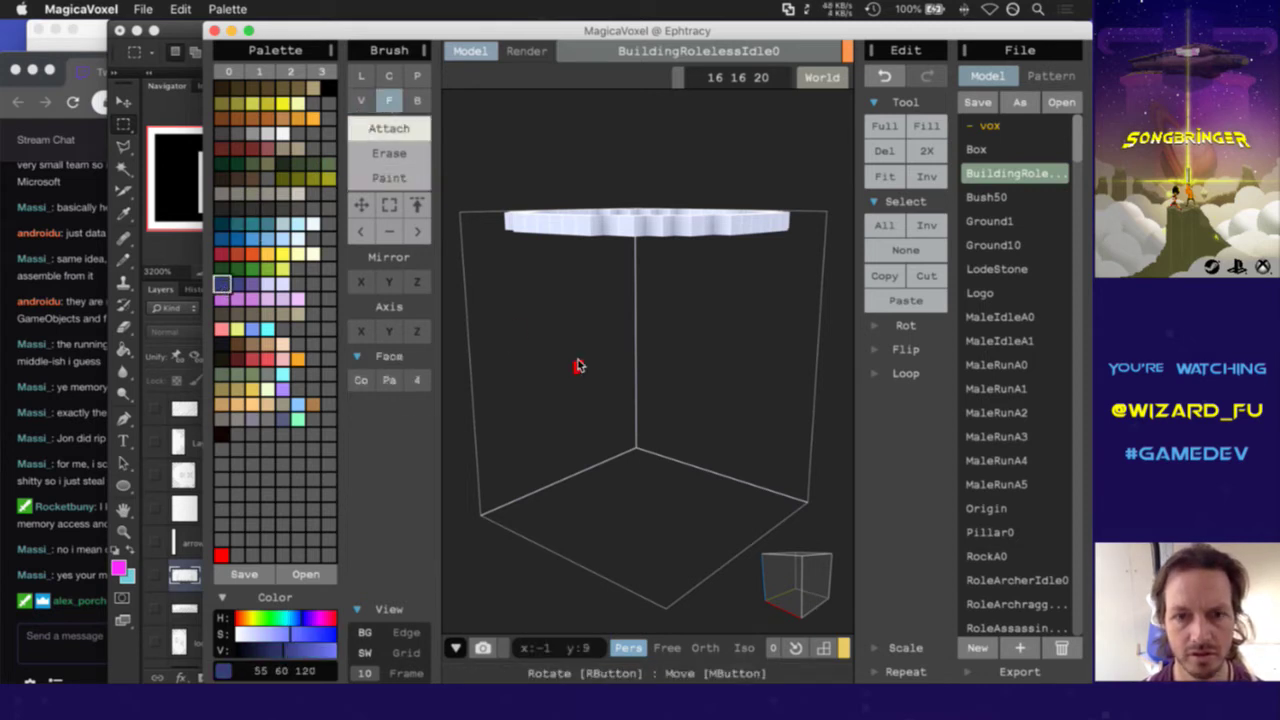
left_click(637, 529)
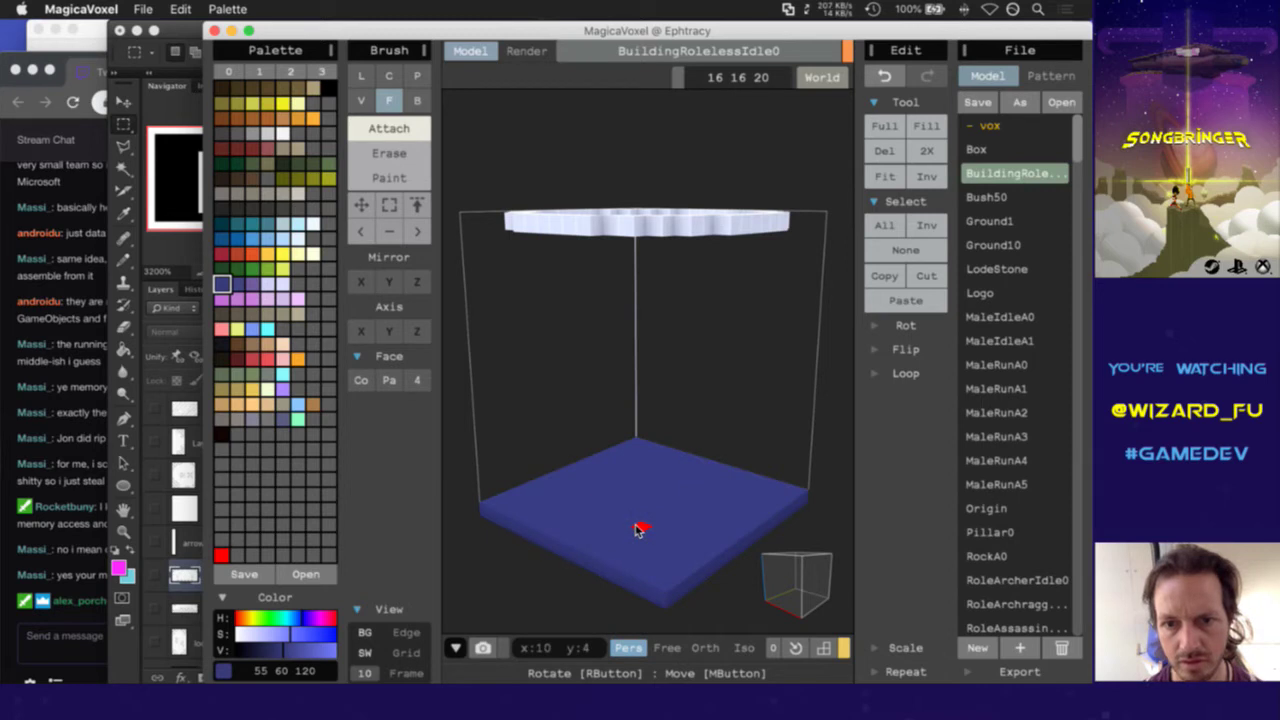
left_click_drag(637, 528, 677, 314)
Extrude the block's top face further up in purple 112 93 156, ending a little below the white ring
left_click(238, 285)
left_click(252, 284)
left_click(697, 408)
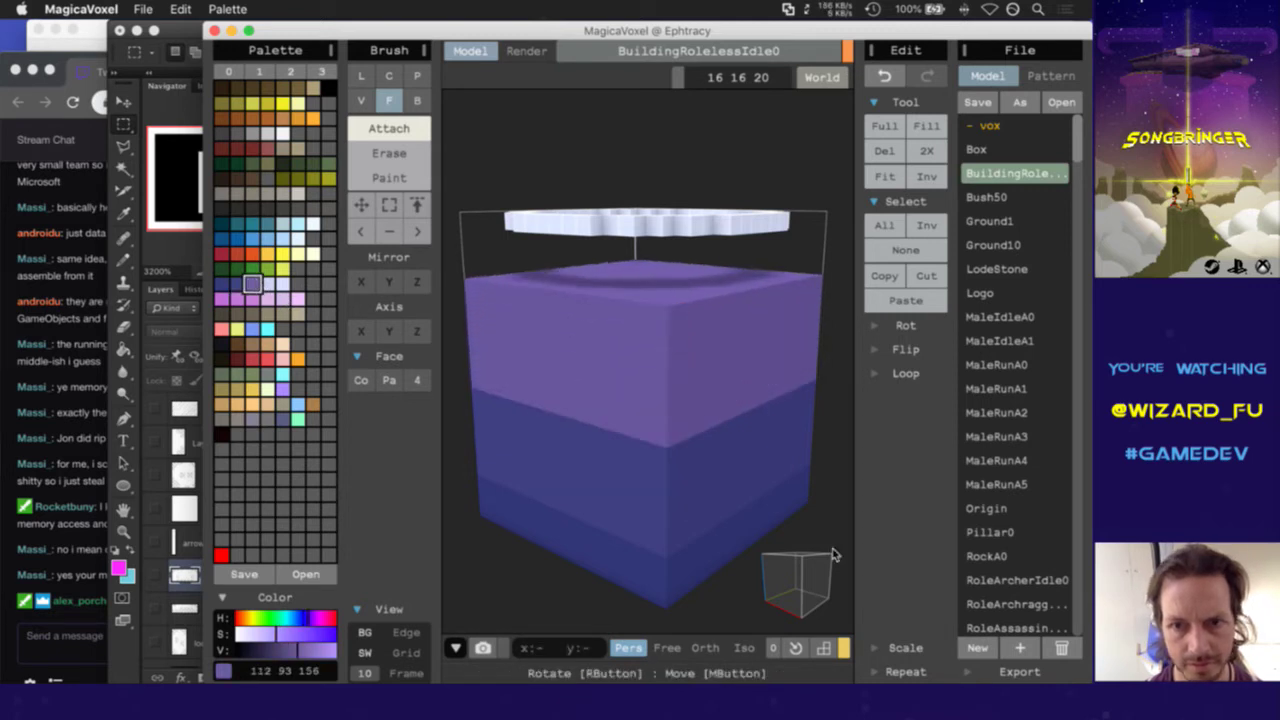
right_click_drag(809, 589, 703, 595)
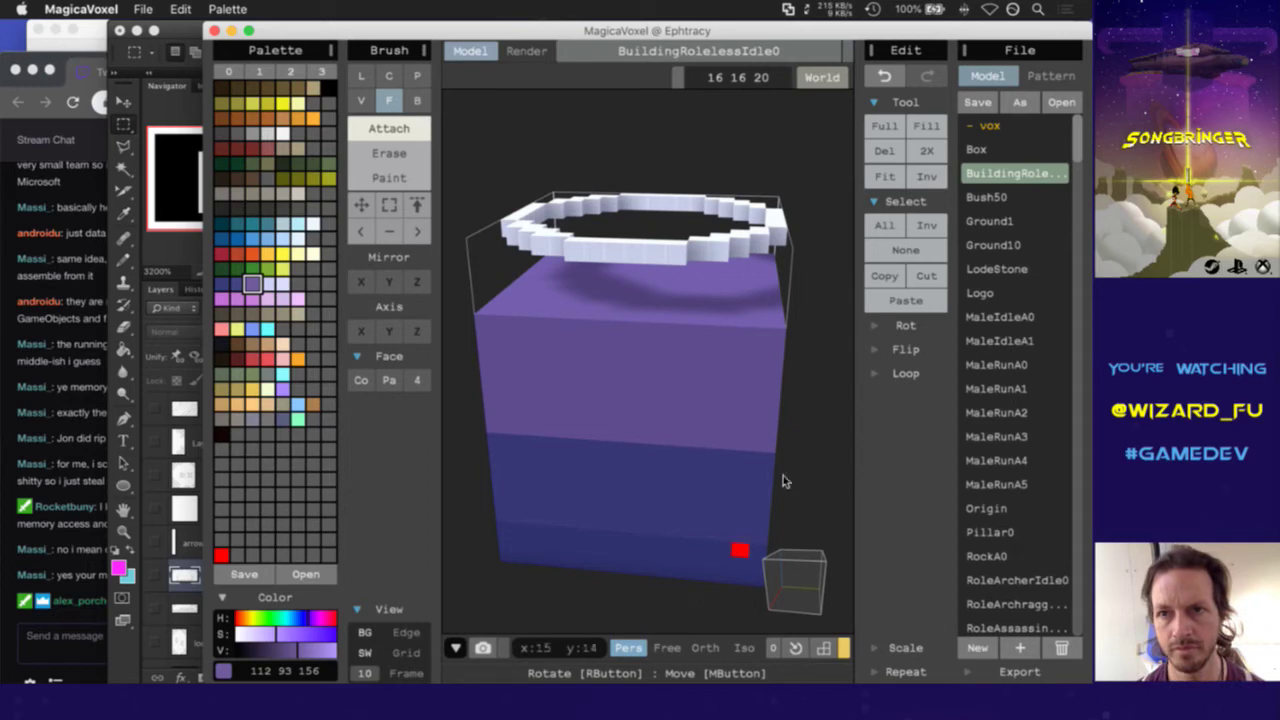
Switch to iTerm2 and rename BuildingRolelessIdle0.vox to BuildingTowerIdle0.vox with the mv command
key("super+Tab")
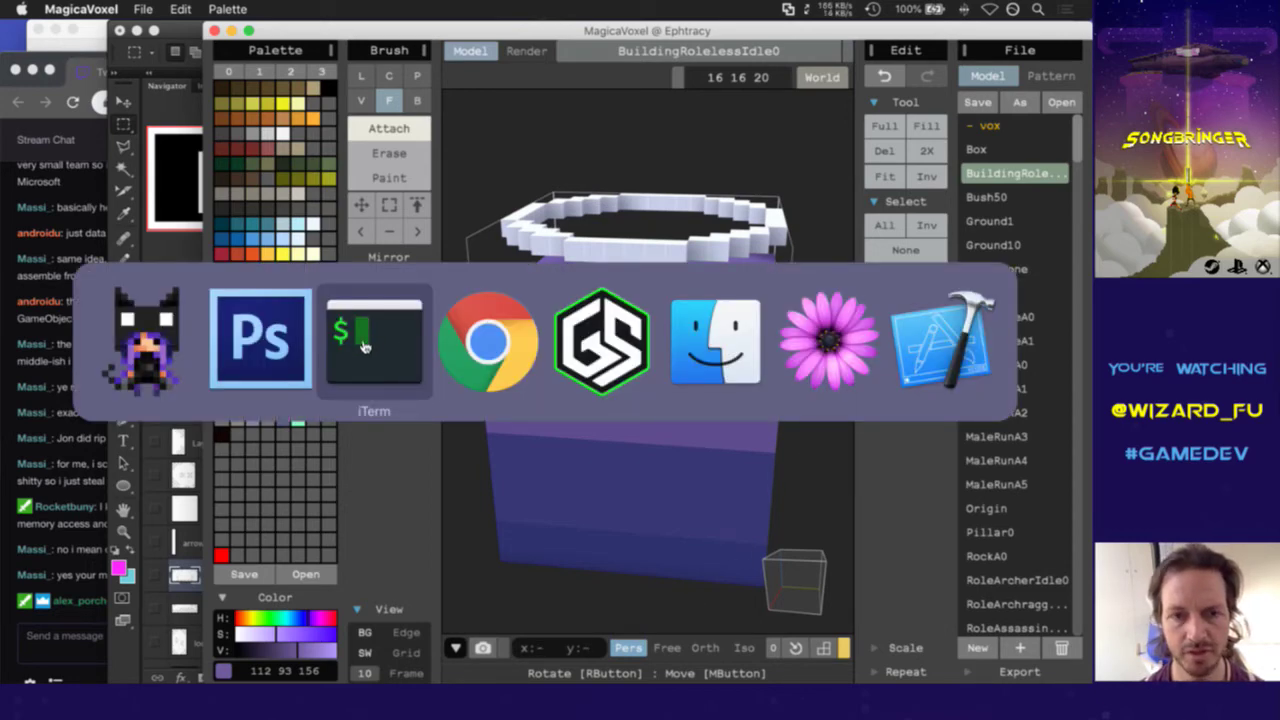
left_click(365, 346)
key("Up")
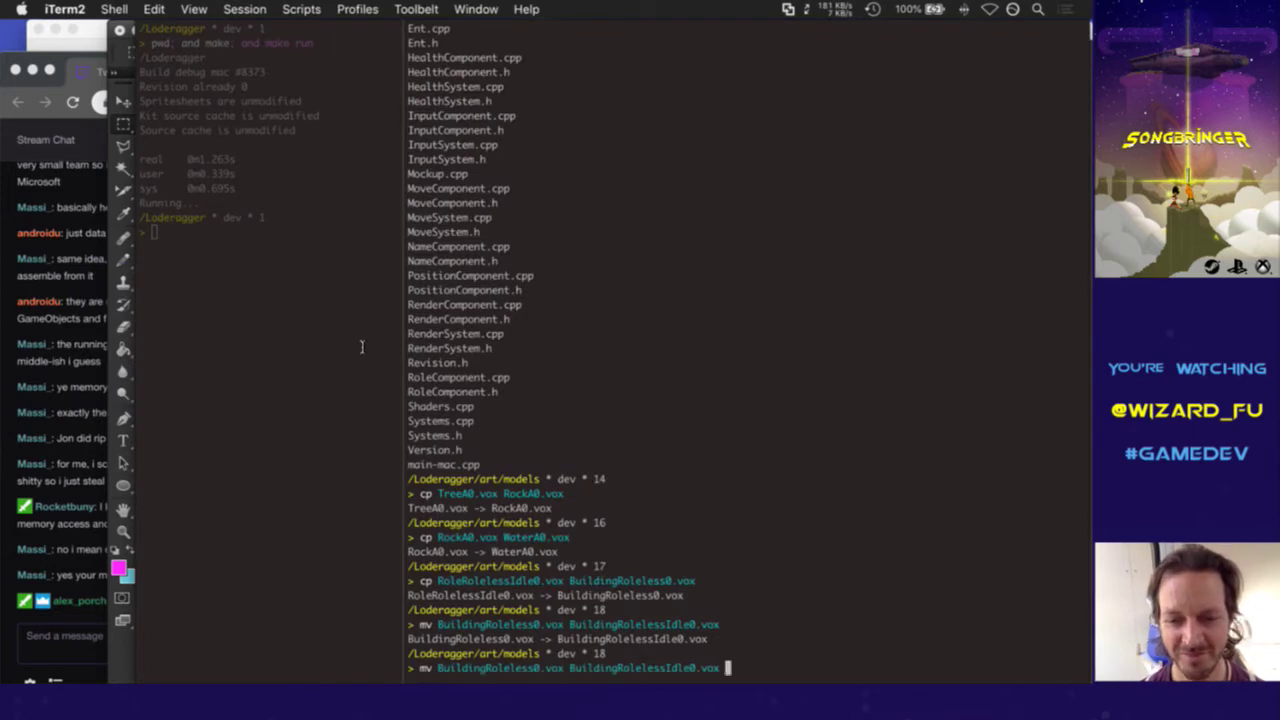
key("BackSpace")
key("BackSpace")
key("BackSpace")
key("BackSpace")
key("BackSpace")
key("BackSpace")
key("BackSpace")
key("BackSpace")
key("BackSpace")
key("BackSpace")
key("BackSpace")
key("BackSpace")
key("BackSpace")
key("BackSpace")
key("BackSpace")
key("BackSpace")
key("BackSpace")
key("BackSpace")
key("BackSpace")
key("BackSpace")
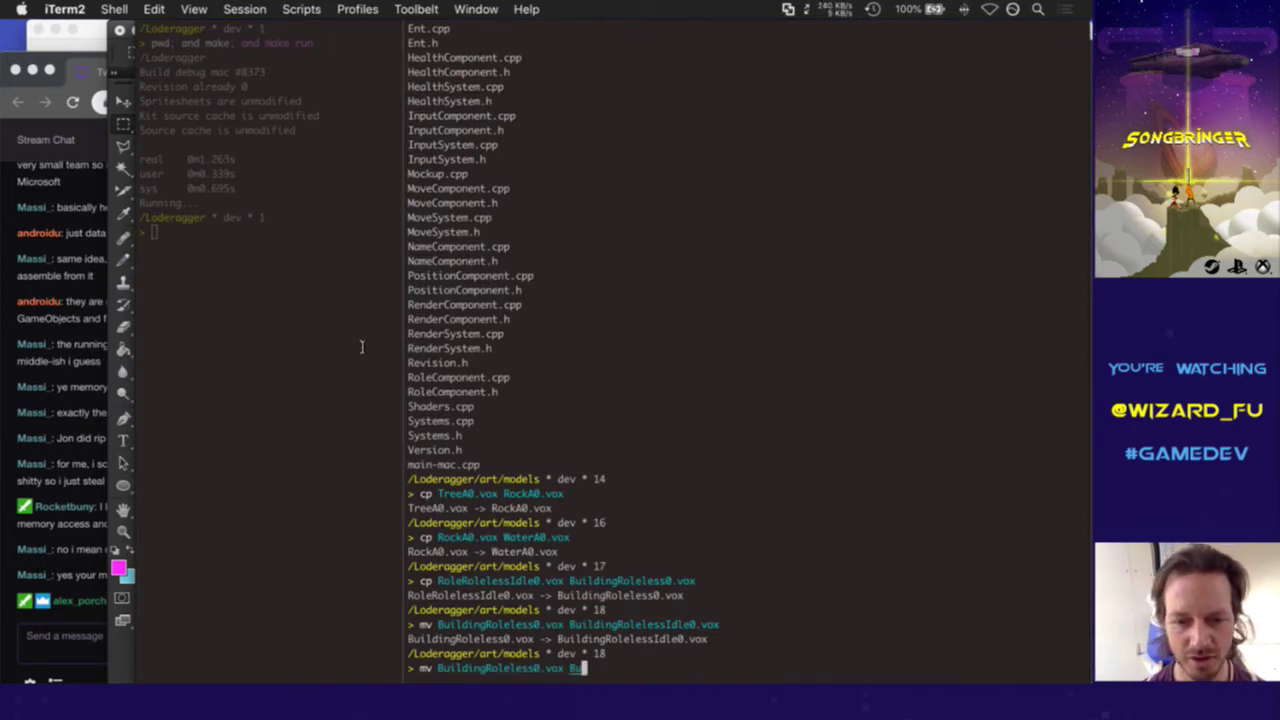
key("Tab")
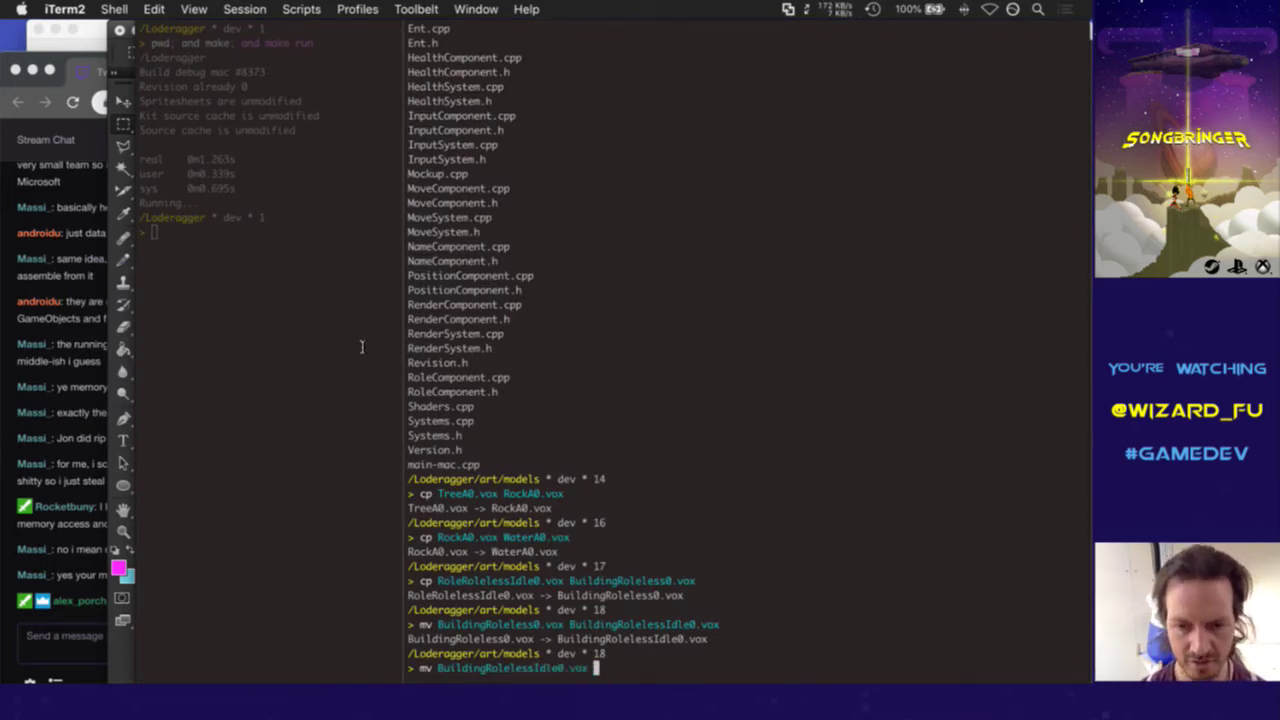
type("Bui")
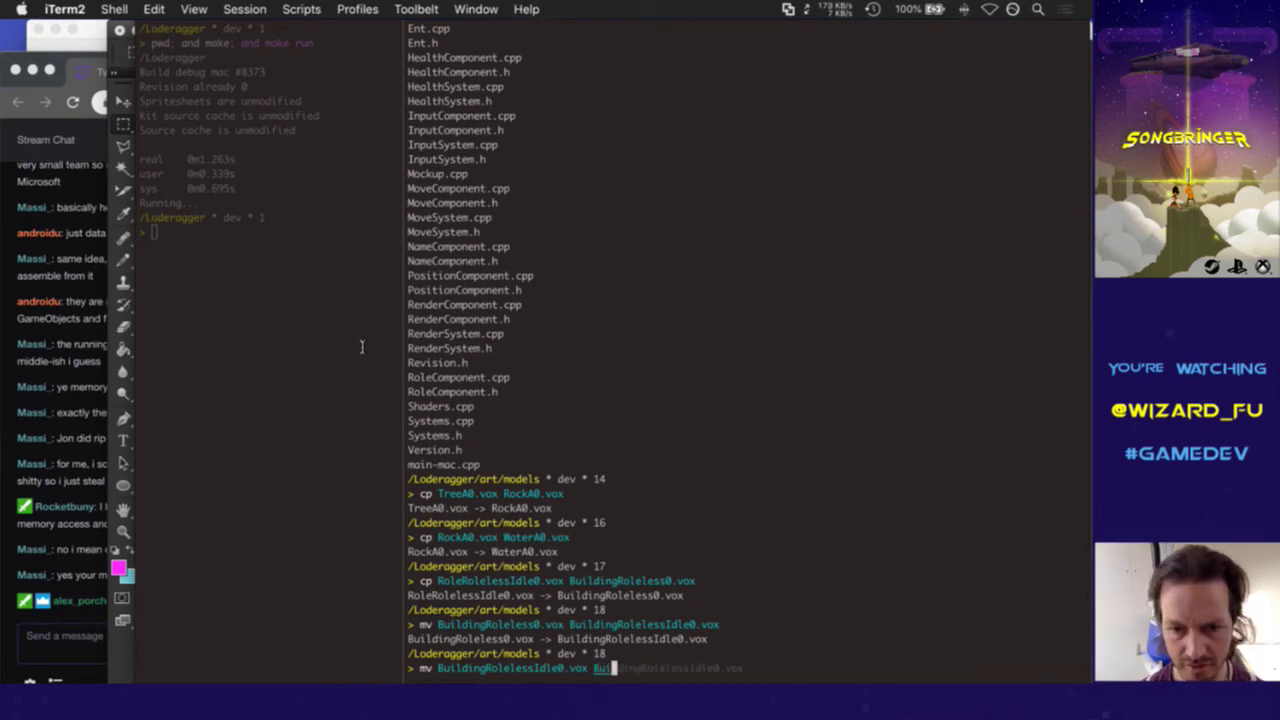
key("Tab")
key("Left")
key("Left")
key("Left")
key("Left")
key("Left")
key("Left")
key("Left")
key("Left")
key("Left")
key("Left")
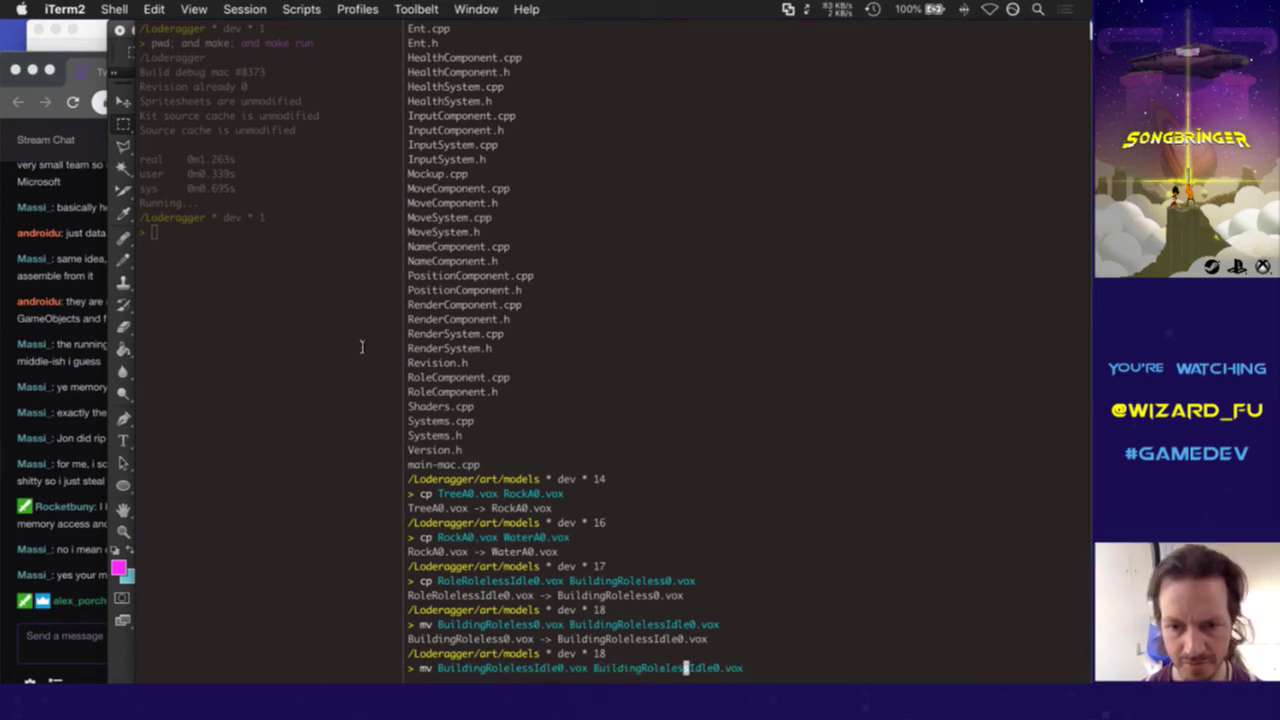
key("BackSpace")
key("BackSpace")
key("BackSpace")
key("BackSpace")
key("BackSpace")
key("BackSpace")
key("BackSpace")
key("BackSpace")
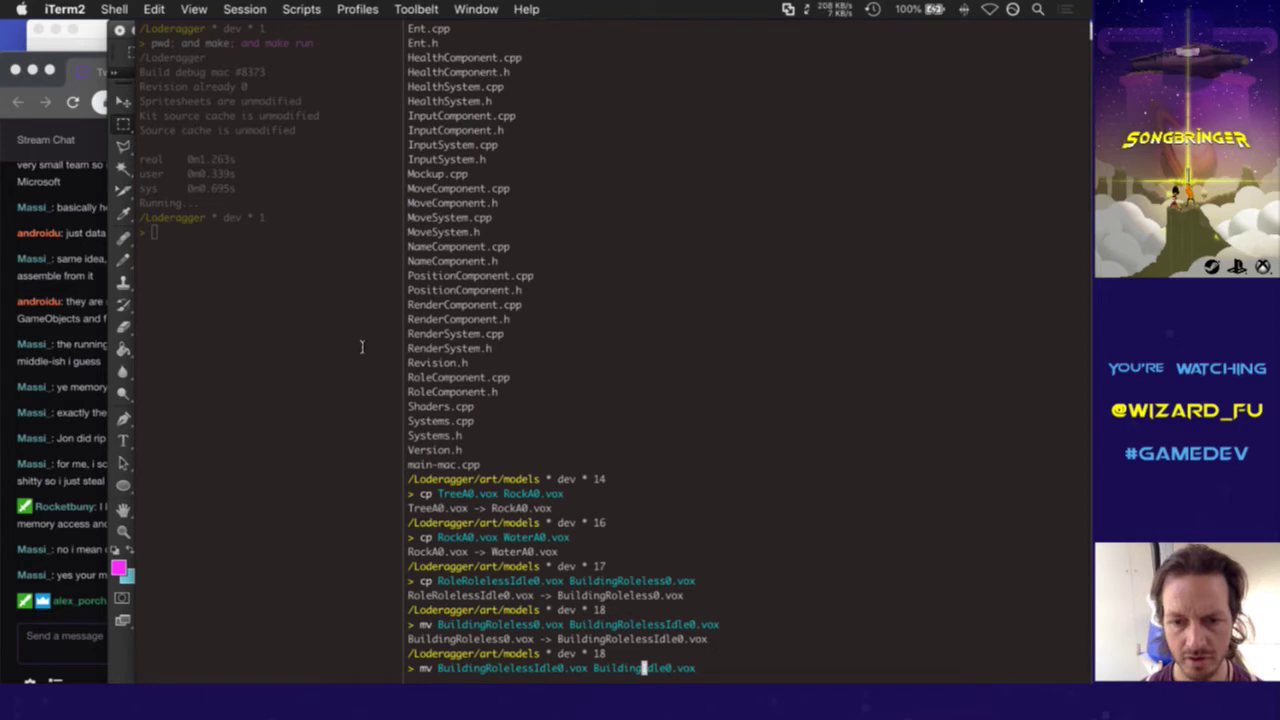
type("Tower")
key("Return")
Try to rename BuildingRolelessIdle0.vox to BuildingLumberjackIdle0.vox by editing the previous mv command
key("Up")
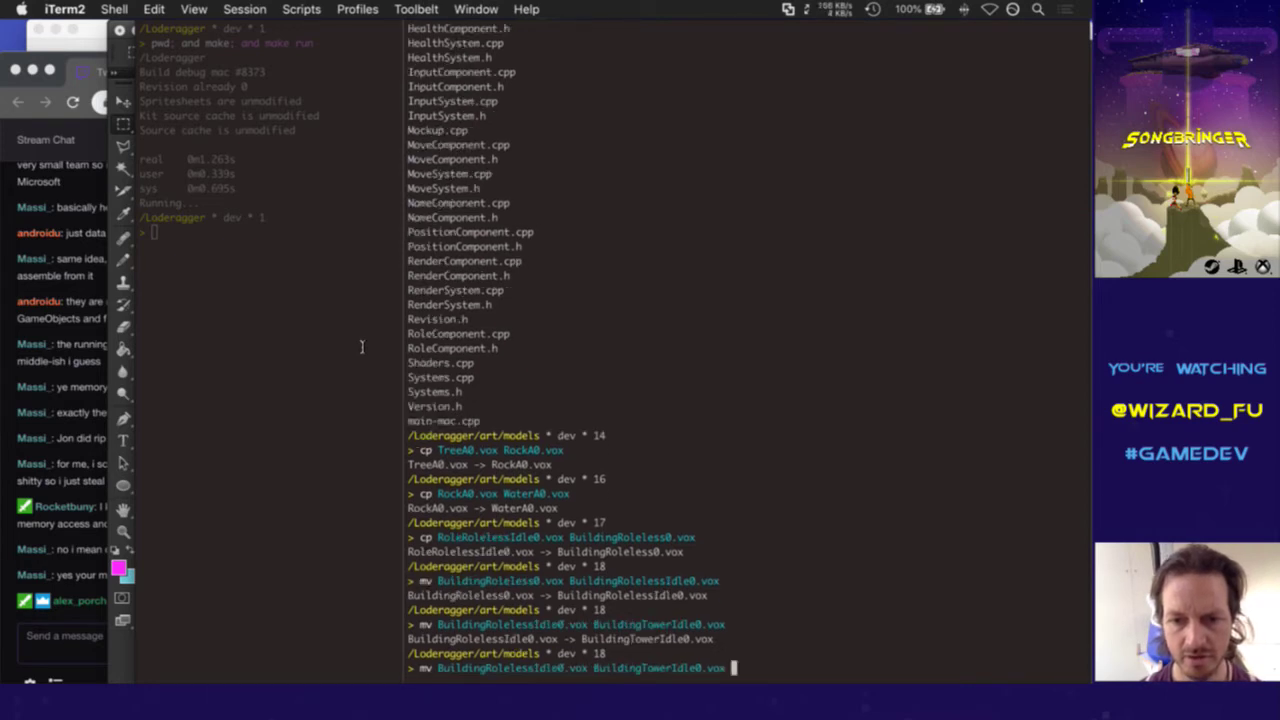
key("Left")
key("Left")
key("Left")
key("Left")
key("Left")
key("Left")
key("Left")
key("Left")
key("Left")
key("Left")
key("BackSpace")
key("BackSpace")
key("BackSpace")
key("BackSpace")
key("BackSpace")
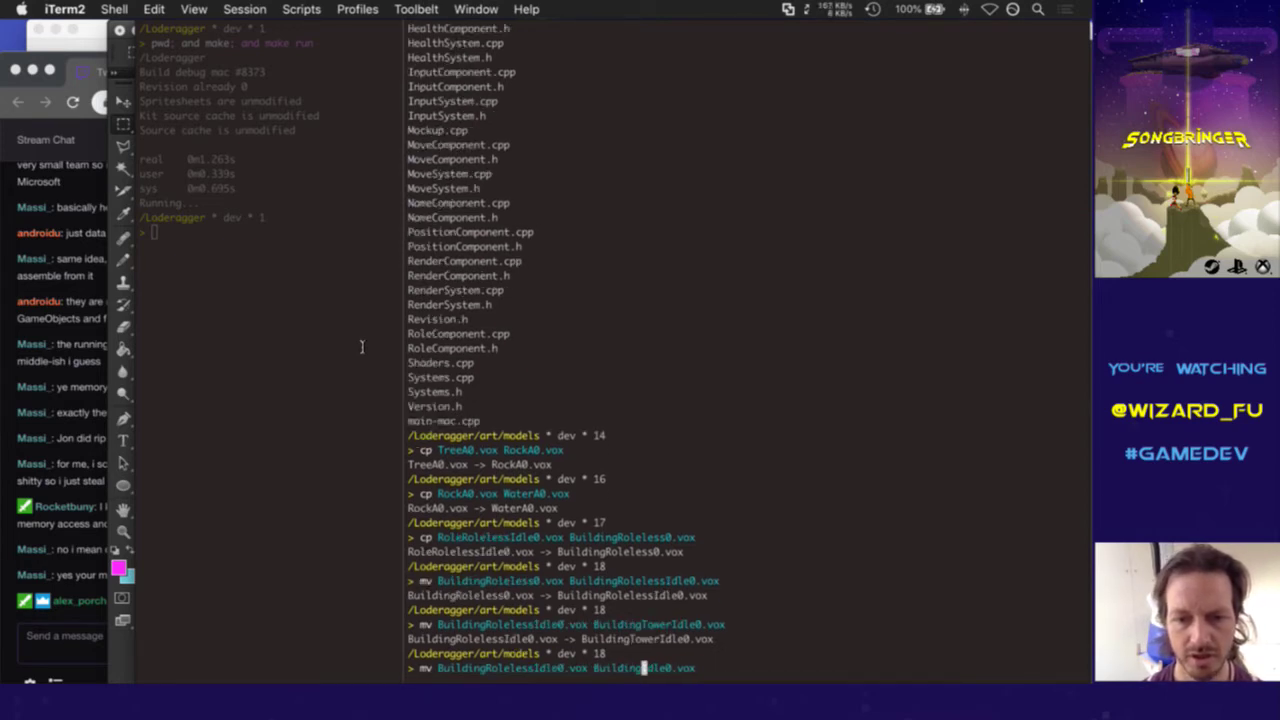
type("L")
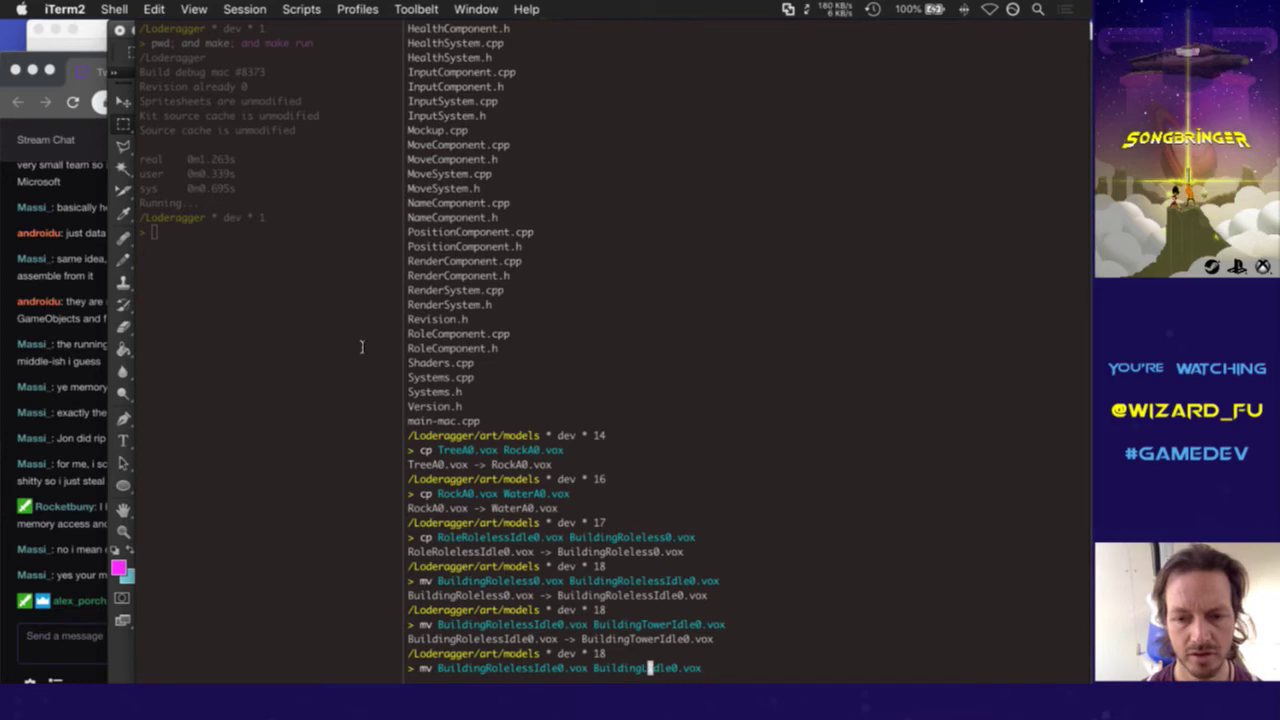
type("umberjack")
key("Return")
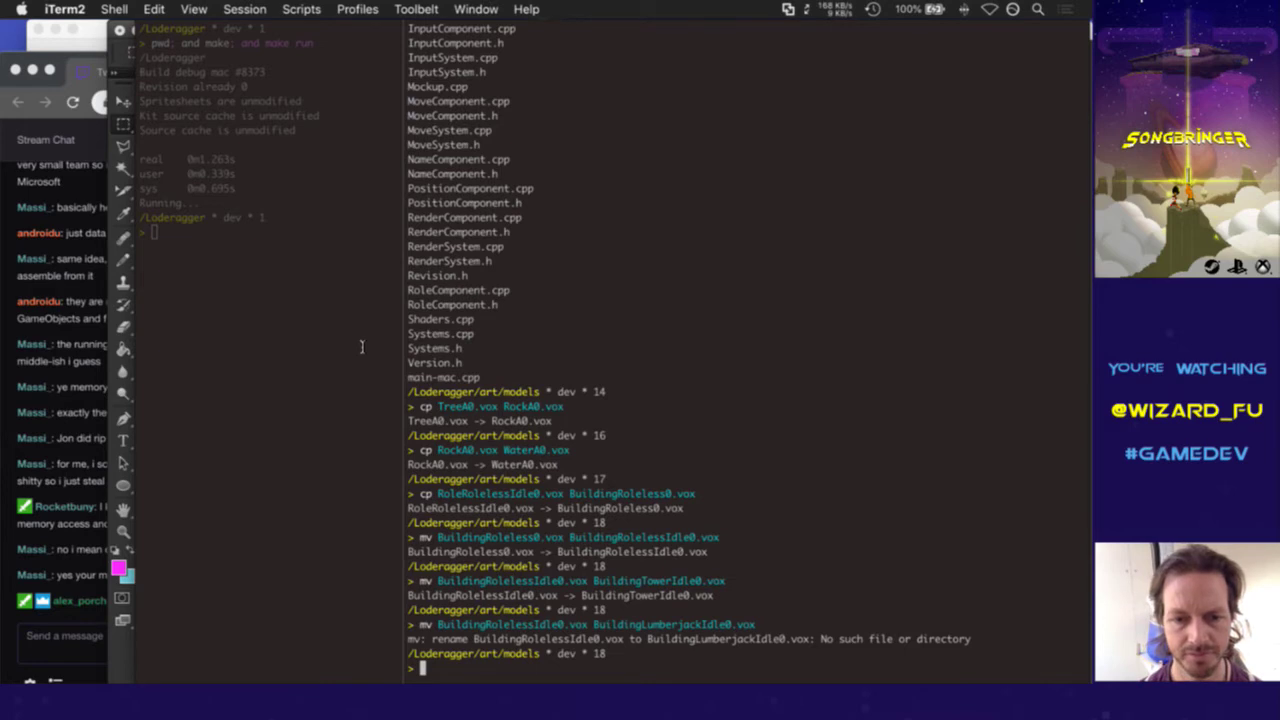
Copy BuildingTowerIdle0.vox to BuildingRolelessIdle0.vox with the cp command in the models folder
type("cp Bu")
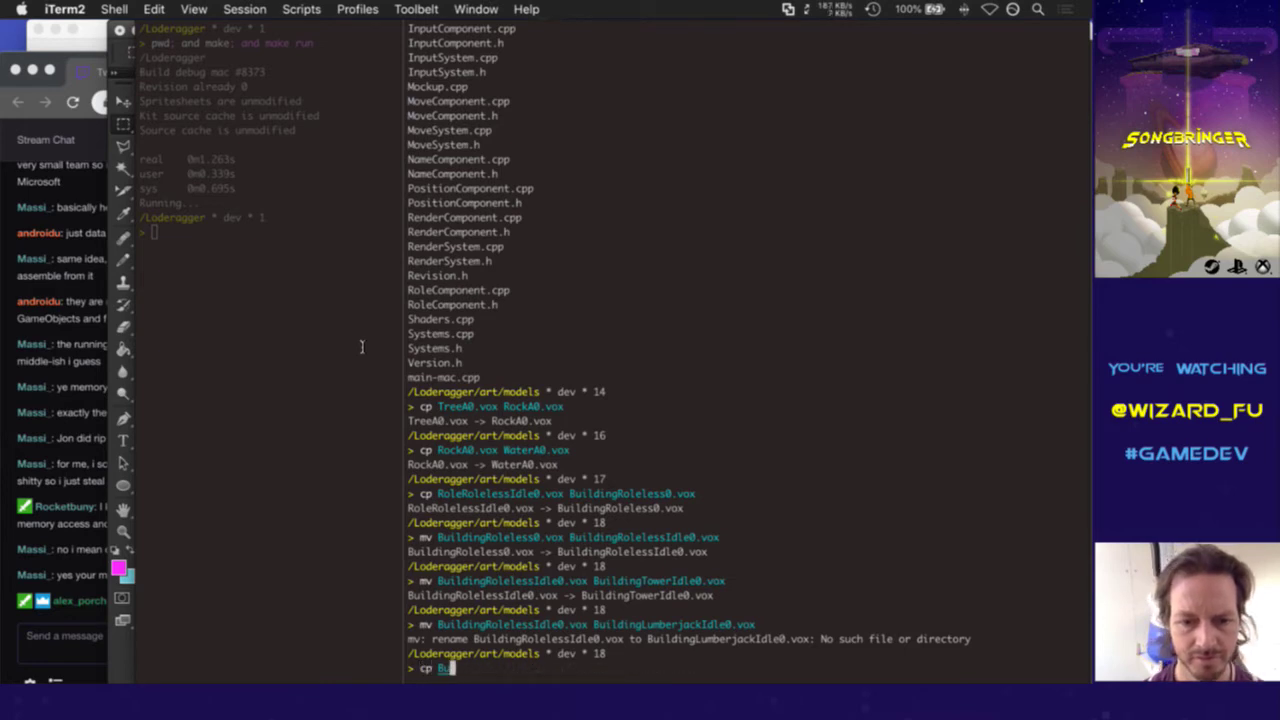
type("ildingTowerIdle0.vox BuildingTowerIdle0.vox")
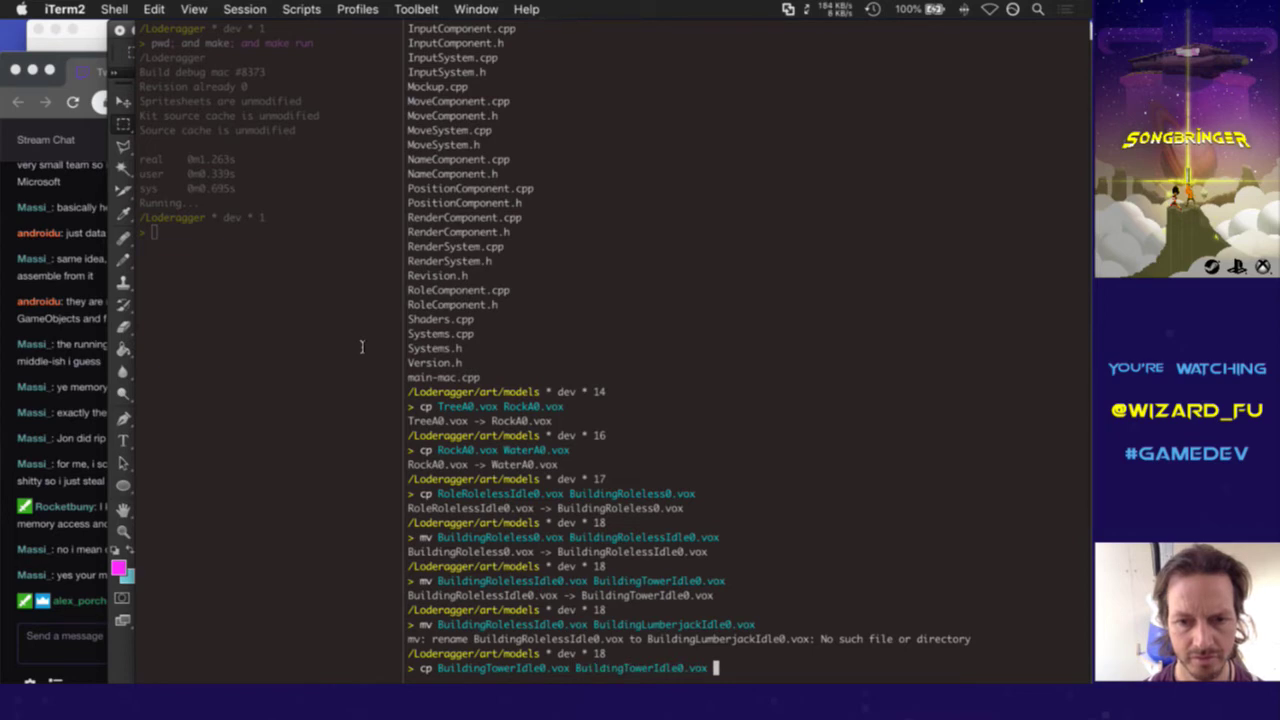
key("Left")
key("Left")
key("Left")
key("Left")
key("Left")
key("Left")
key("Left")
key("Left")
key("Left")
key("Left")
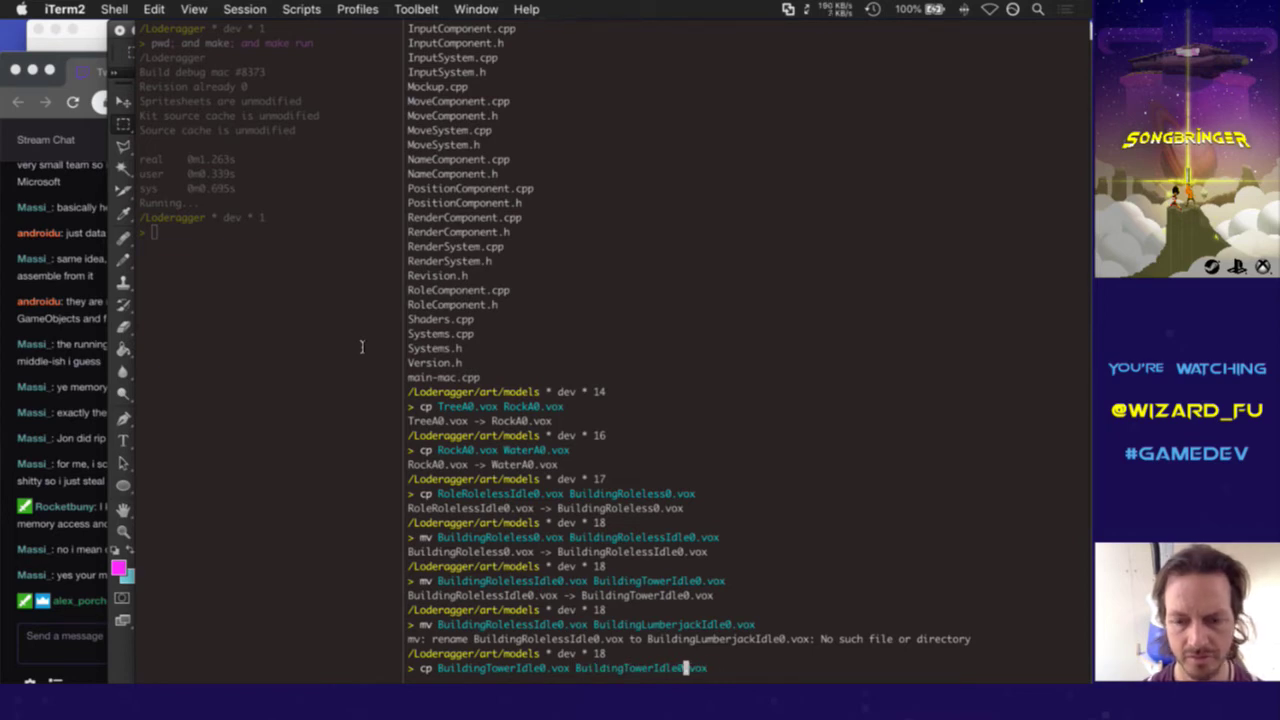
key("BackSpace")
key("BackSpace")
key("BackSpace")
key("BackSpace")
key("BackSpace")
type("Roleless")
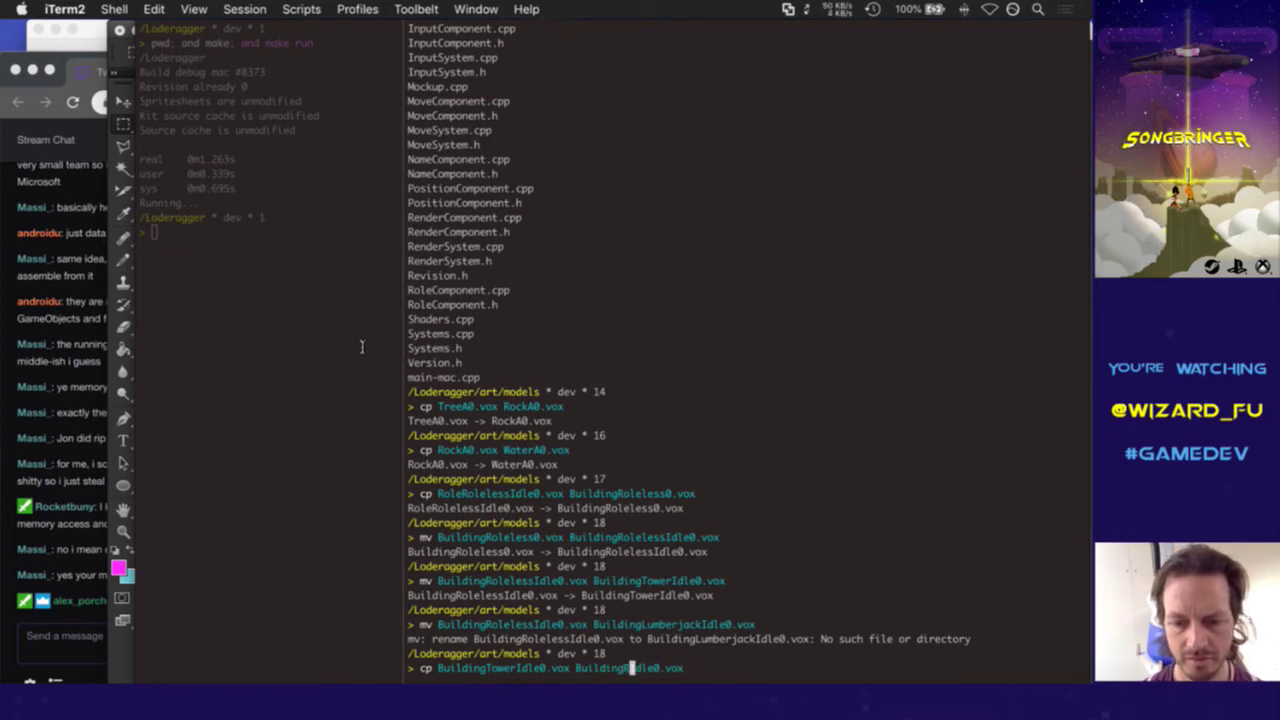
key("Return")
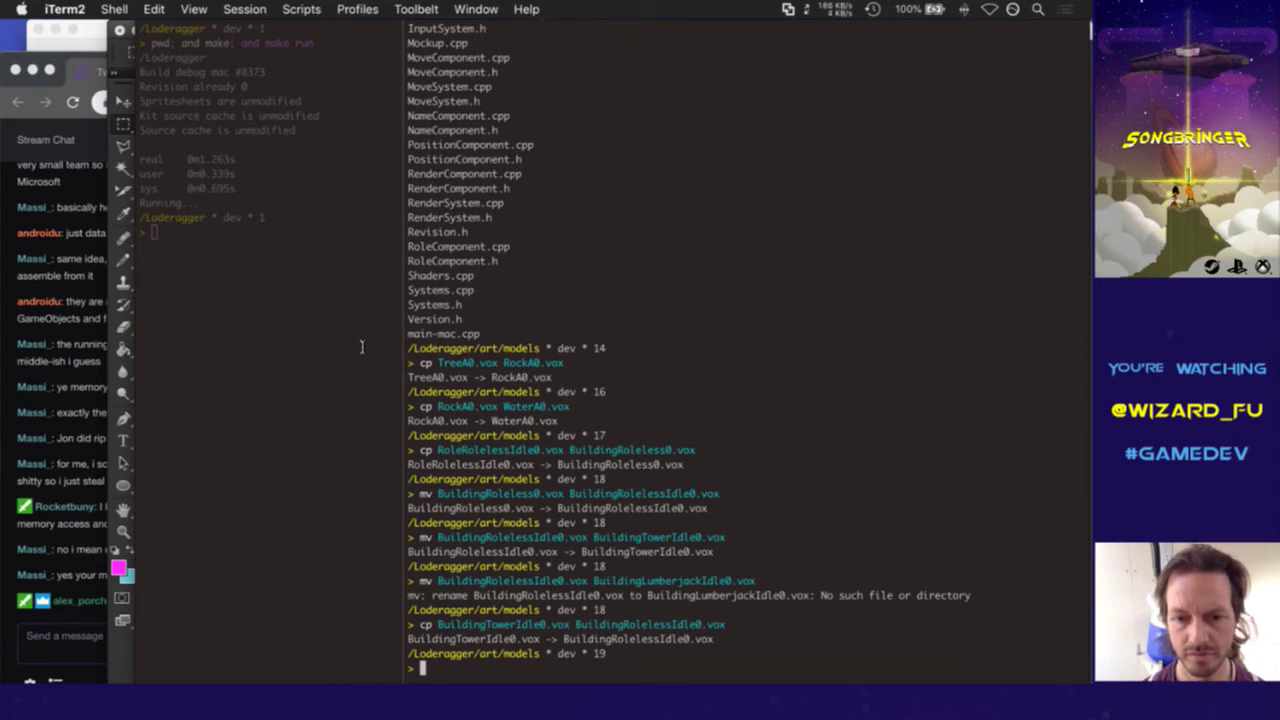
Copy BuildingTowerIdle0.vox to BuildingLumberjackIdle0.vox by editing the previous cp command
key("Up")
key("Left")
key("Left")
key("Left")
key("Left")
key("Left")
key("Left")
key("Left")
key("Left")
key("Left")
key("Left")
key("Left")
key("Left")
key("Left")
key("Left")
key("Left")
key("Left")
key("Left")
key("Left")
key("Left")
key("Left")
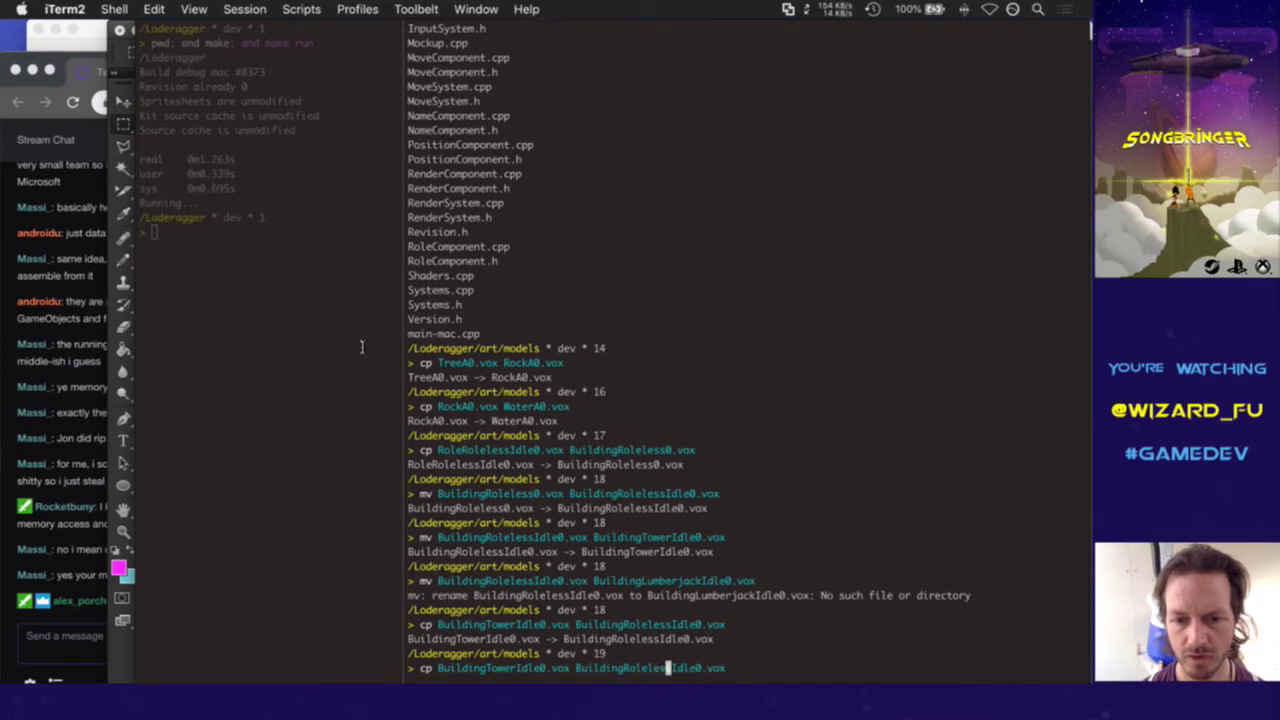
key("Left")
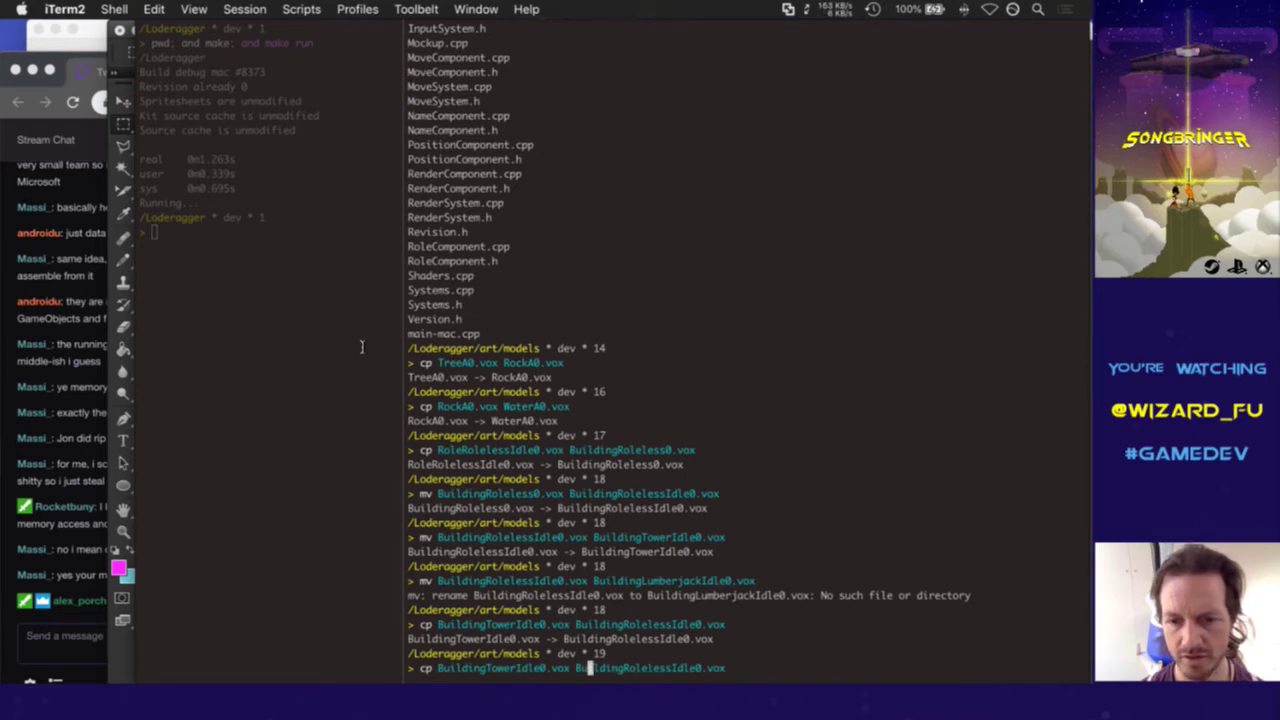
key("Right")
key("Right")
key("Right")
key("Right")
key("Right")
key("Right")
key("Right")
key("Right")
key("Right")
key("Right")
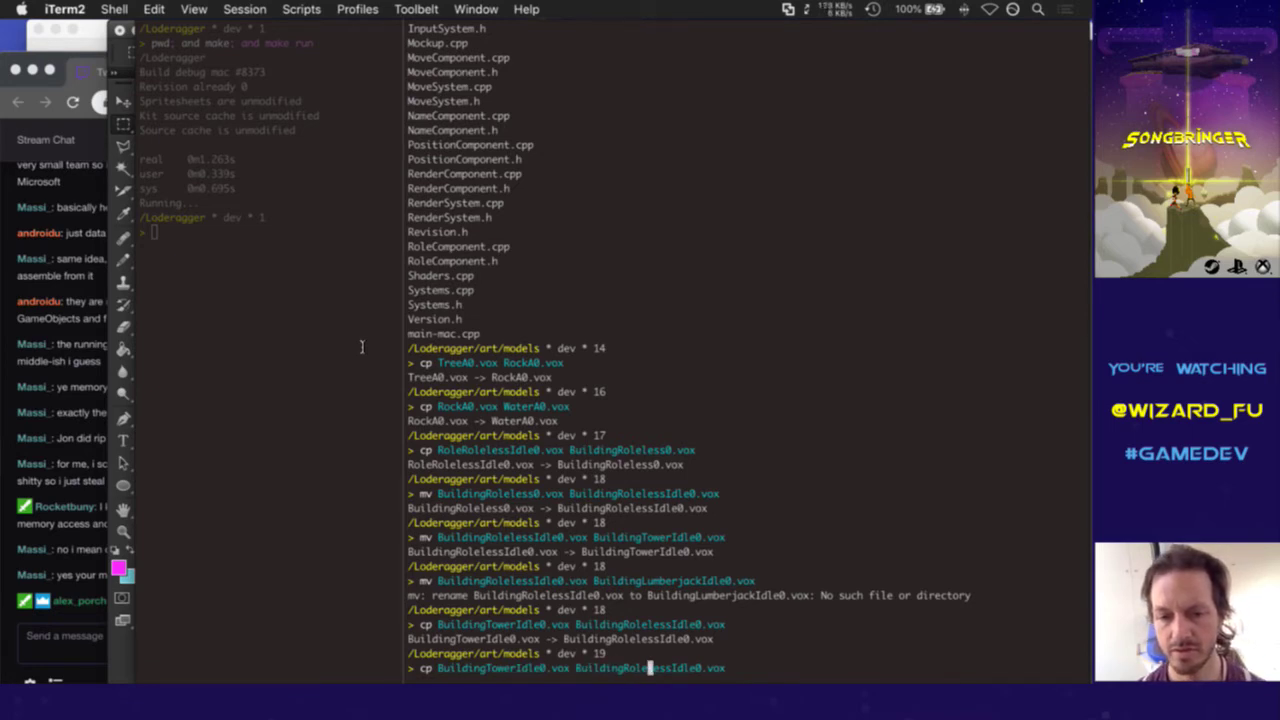
key("Right")
key("Right")
key("Right")
key("Right")
key("BackSpace")
key("BackSpace")
key("BackSpace")
key("BackSpace")
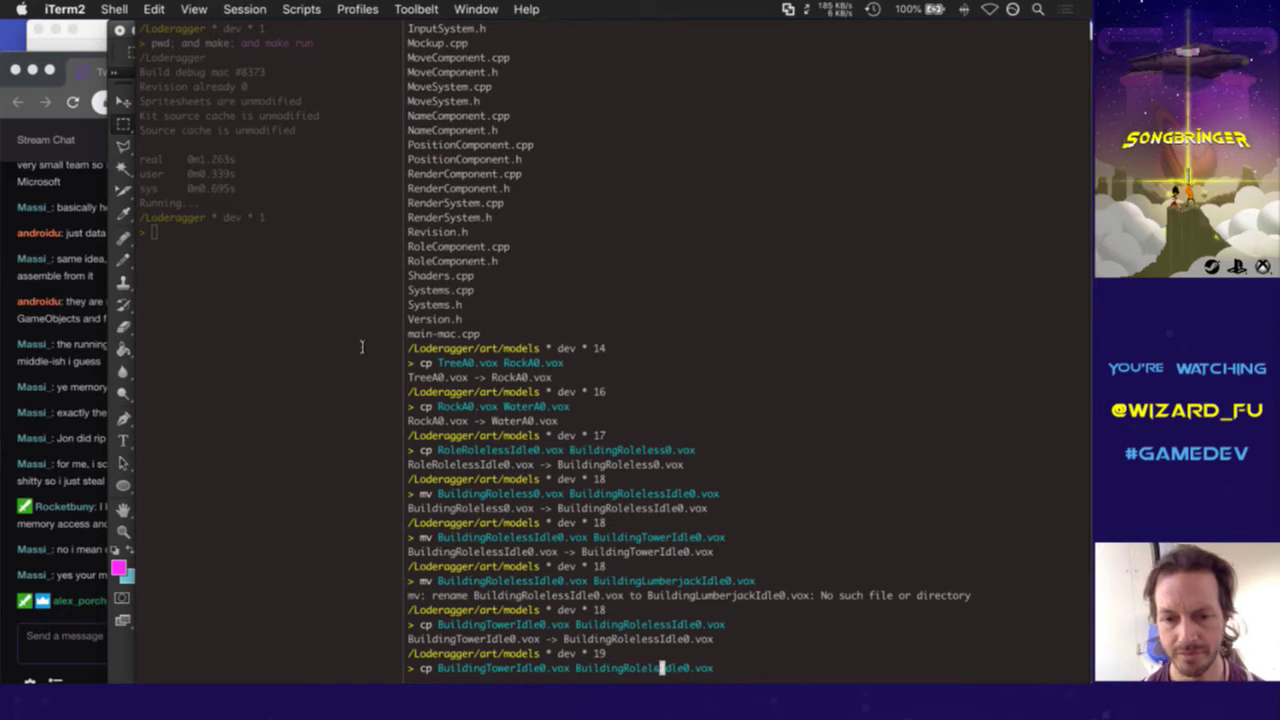
key("BackSpace")
key("BackSpace")
key("BackSpace")
key("BackSpace")
type("Lumberjack")
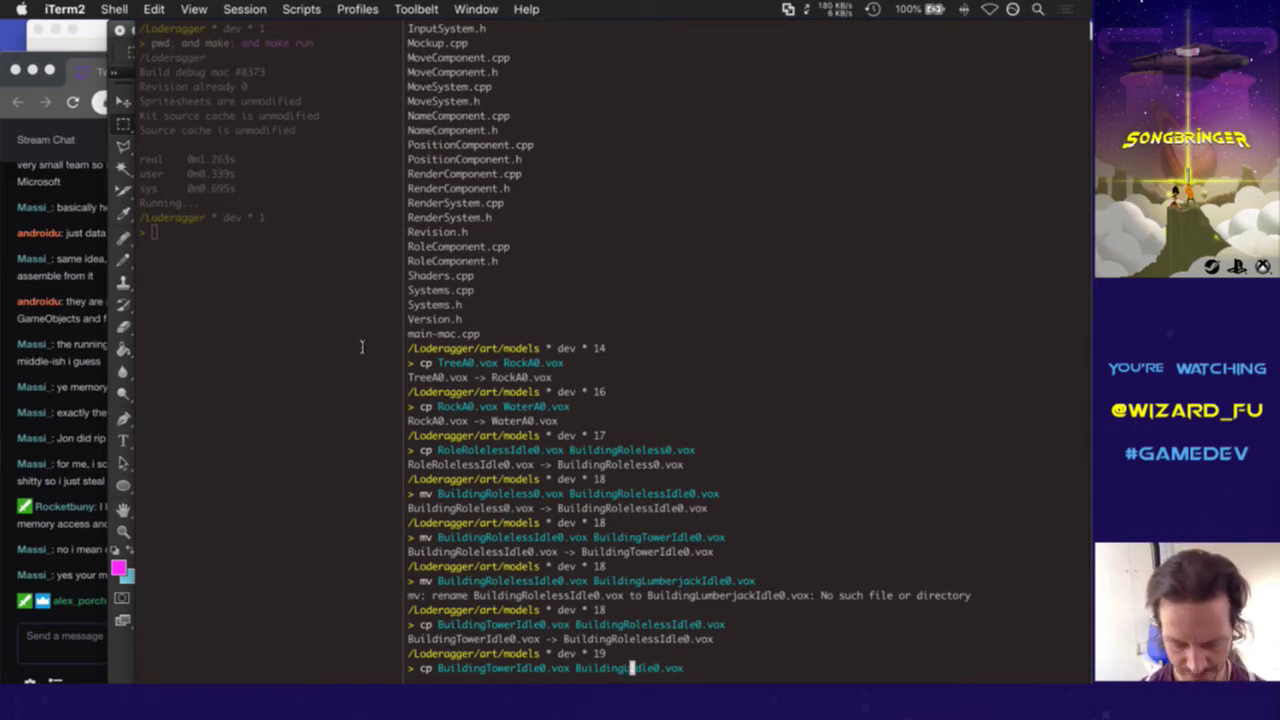
key("Return")
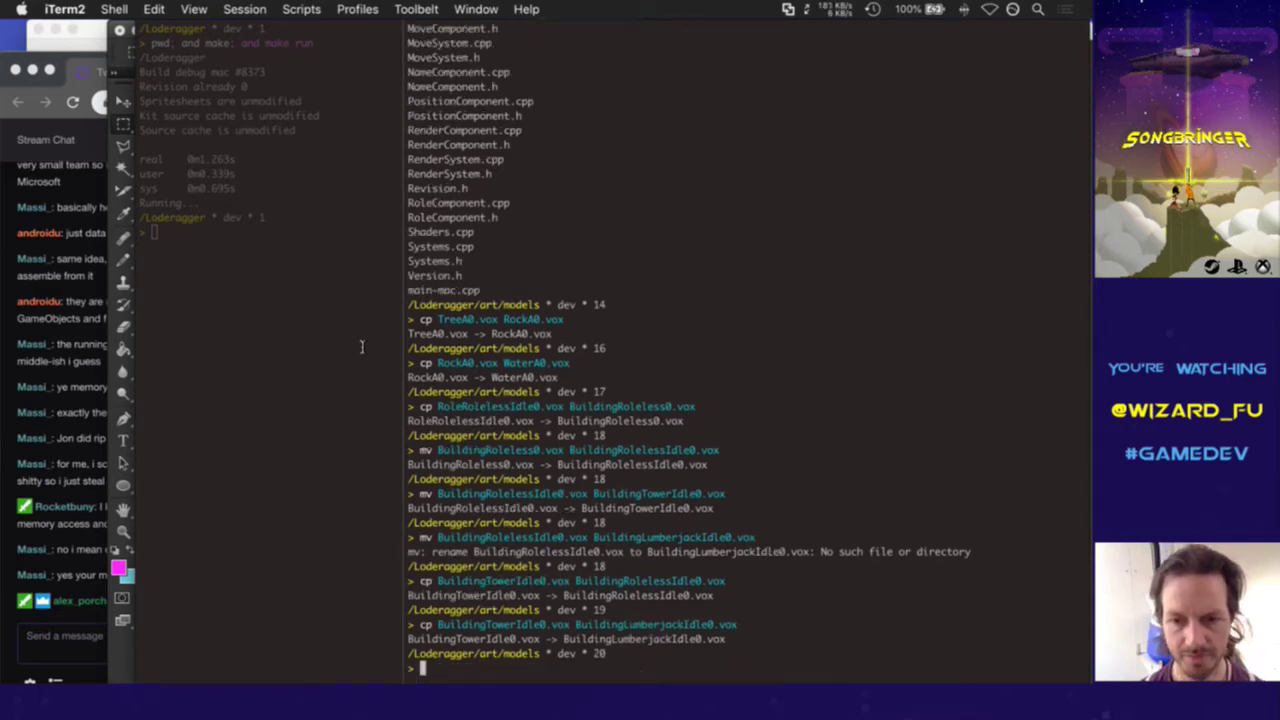
Copy BuildingTowerIdle0.vox to BuildingBuilderIdle0.vox by editing the previous cp command
key("Up")
key("Left")
key("Left")
key("Left")
key("Left")
key("Left")
key("Left")
key("Left")
key("Left")
key("Left")
key("BackSpace")
key("BackSpace")
key("BackSpace")
key("BackSpace")
key("BackSpace")
key("BackSpace")
key("BackSpace")
key("BackSpace")
key("BackSpace")
key("BackSpace")
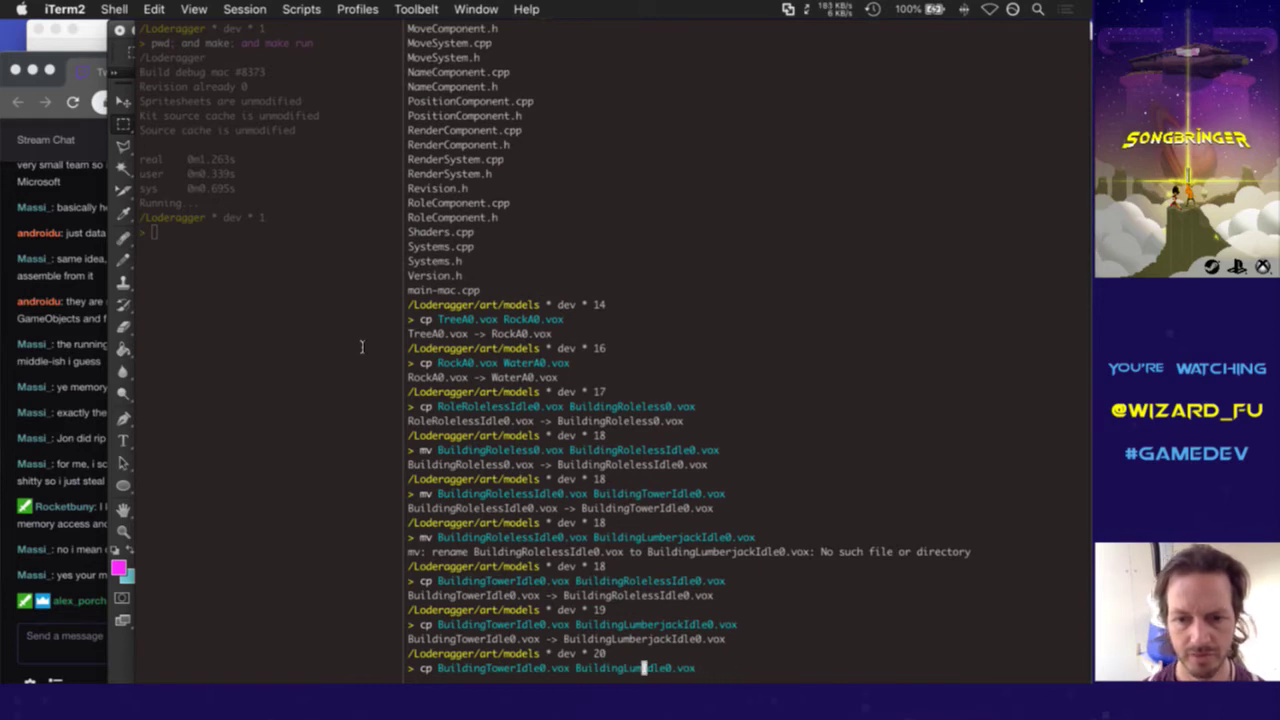
type("BuildingTower")
key("Return")
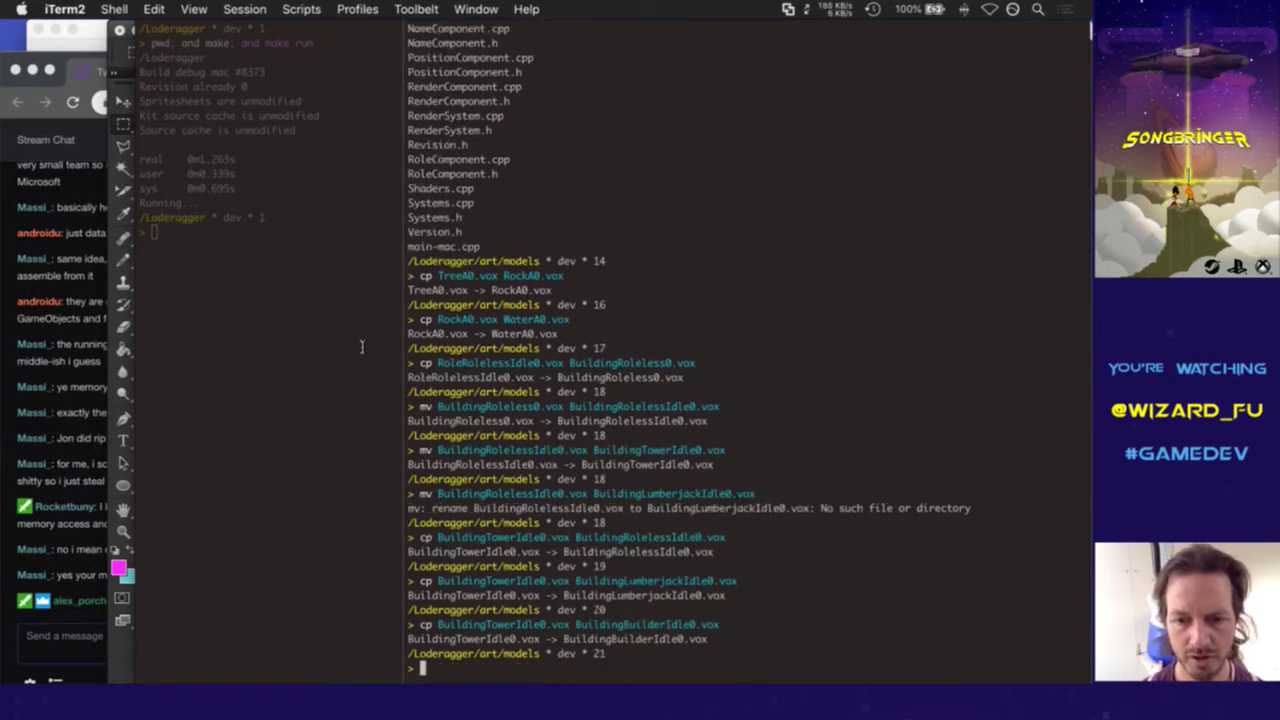
Copy BuildingTowerIdle0.vox to BuildingArcherIdle0.vox by editing the previous cp command
key("Up")
key("Left")
key("Left")
key("Left")
key("Left")
key("Left")
key("Left")
key("Left")
key("Left")
key("Left")
key("BackSpace")
key("BackSpace")
key("BackSpace")
key("BackSpace")
key("BackSpace")
key("BackSpace")
key("BackSpace")
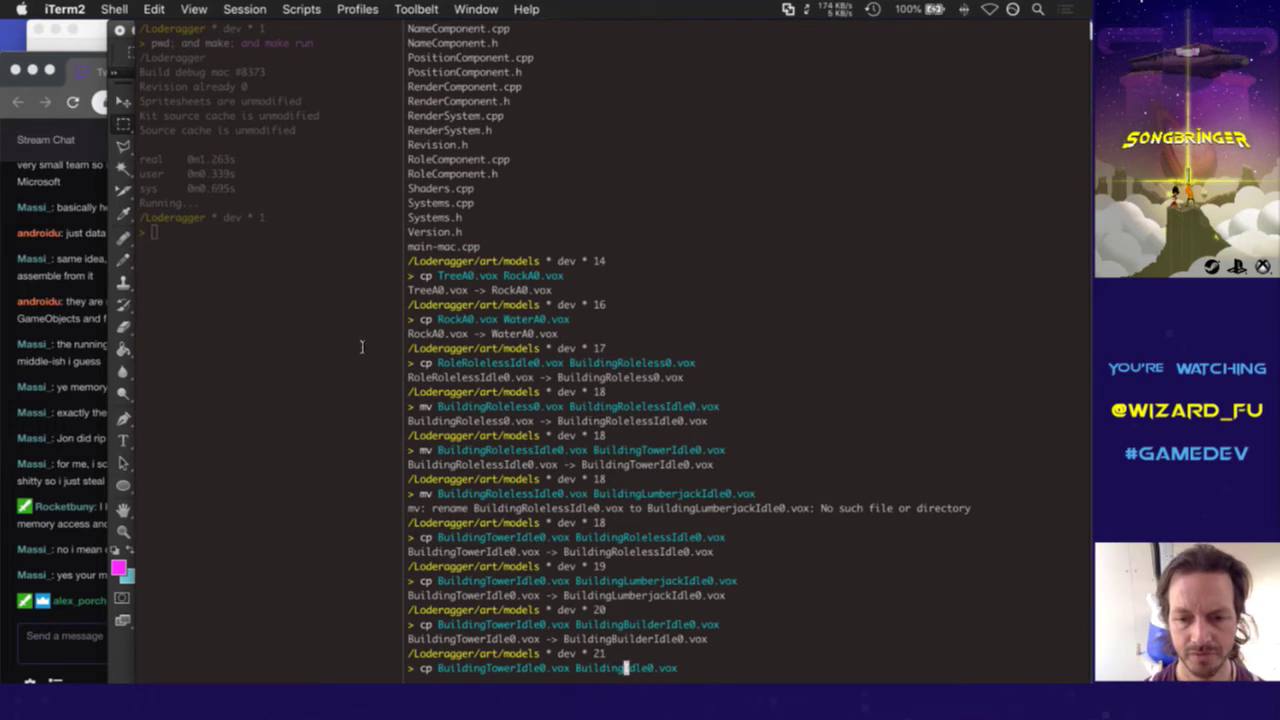
type("Archer")
key("Return")
Copy BuildingTowerIdle0.vox to BuildingHealerIdle0.vox by editing the previous cp command
key("Up")
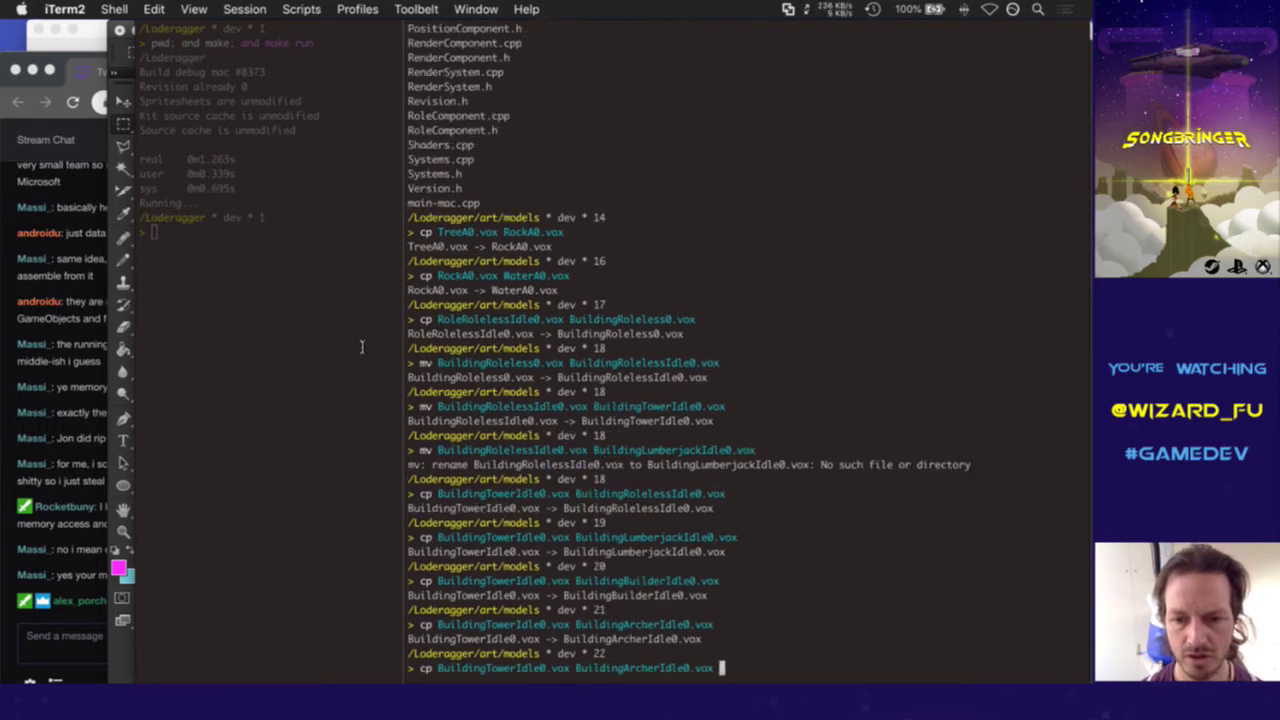
key("Left")
key("Left")
key("Left")
key("Left")
key("Left")
key("Left")
key("Left")
key("Left")
key("Left")
key("BackSpace")
key("BackSpace")
key("BackSpace")
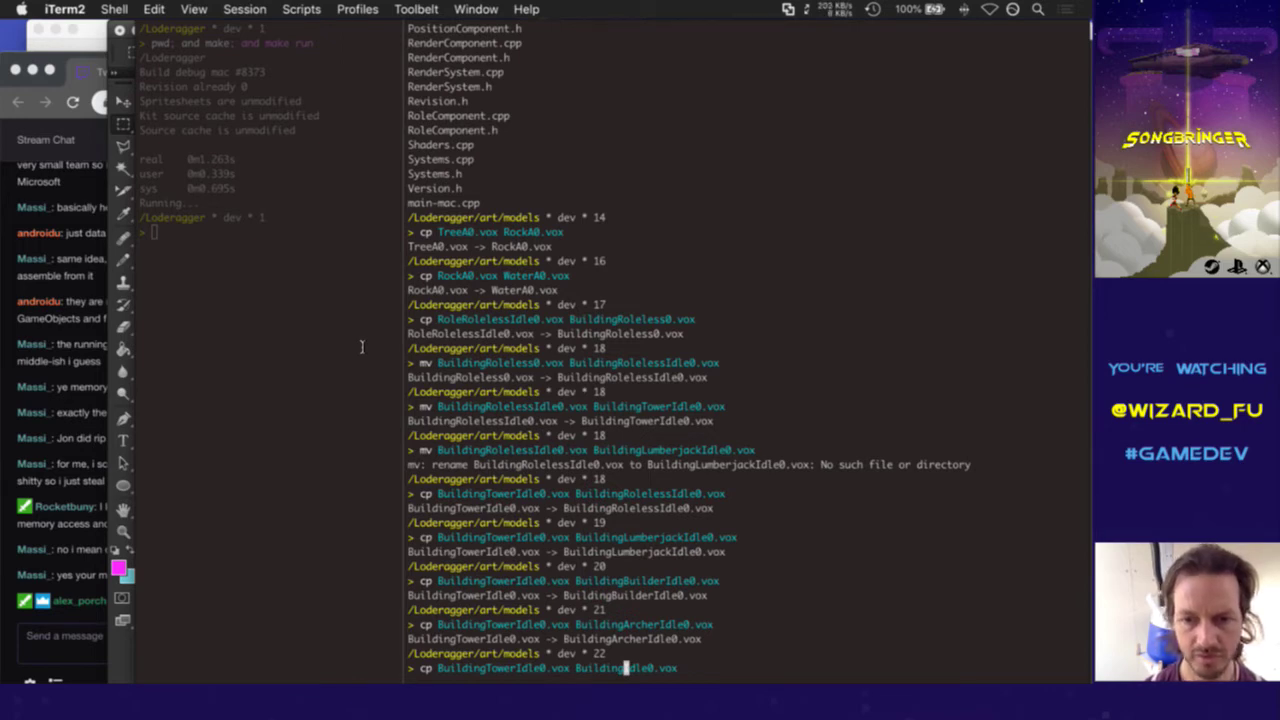
type("Healer")
key("Return")
Copy BuildingTowerIdle0.vox to BuildingKnightIdle0.vox by editing the previous cp command
key("Up")
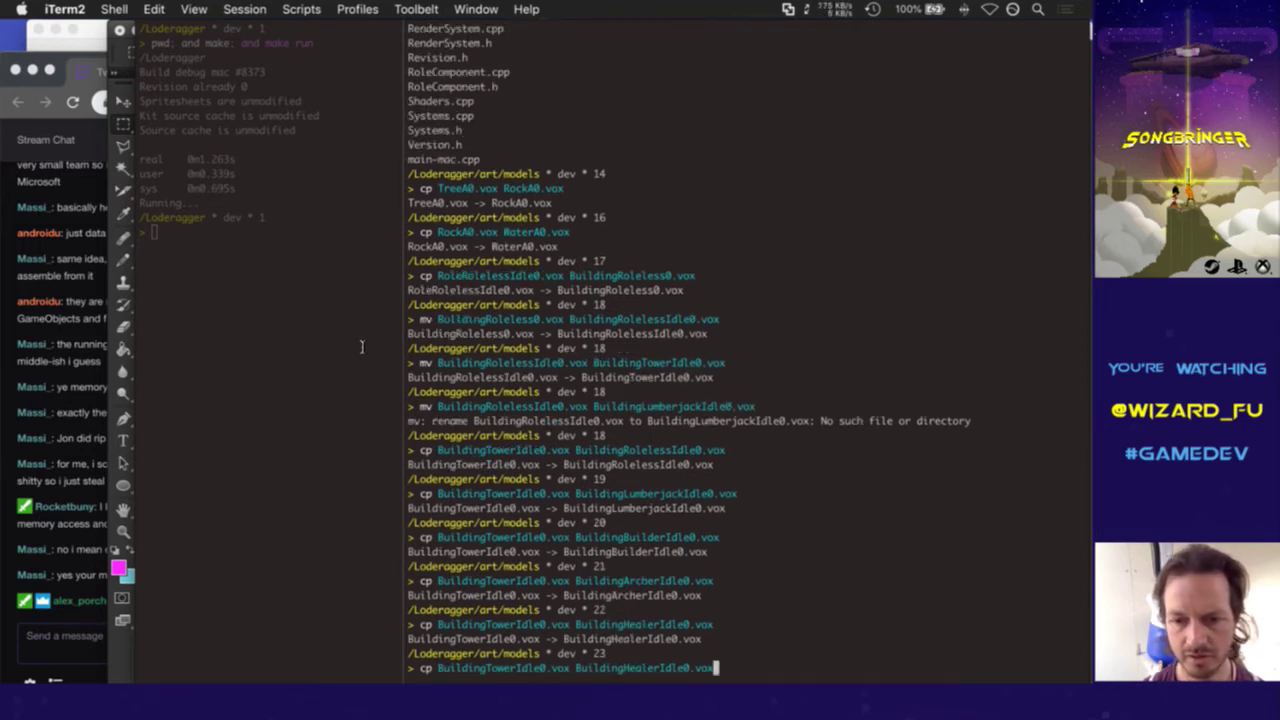
key("Left")
key("Left")
key("Left")
key("Left")
key("Left")
key("Left")
key("Left")
key("Left")
key("Left")
key("Left")
key("Delete")
key("BackSpace")
key("BackSpace")
key("BackSpace")
key("BackSpace")
key("BackSpace")
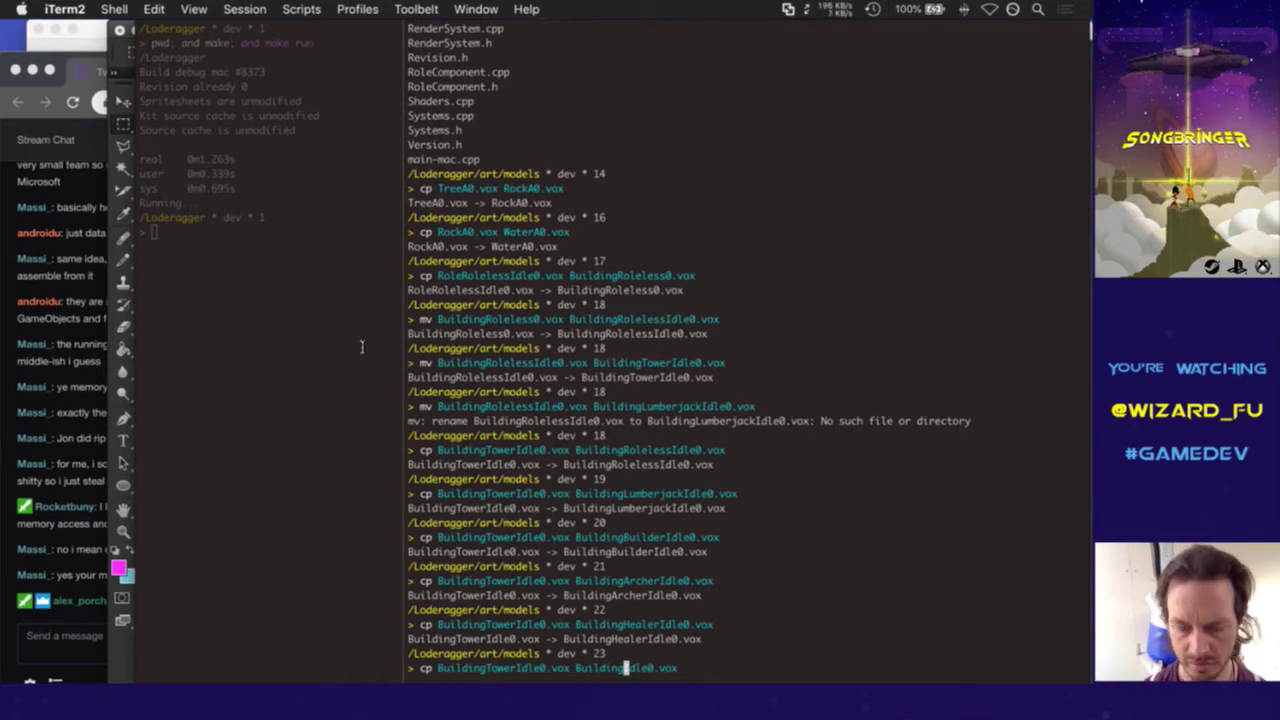
type("Knight")
key("Return")
Copy BuildingTowerIdle0.vox to BuildingMageIdle0.vox by editing the previous cp command
key("Up")
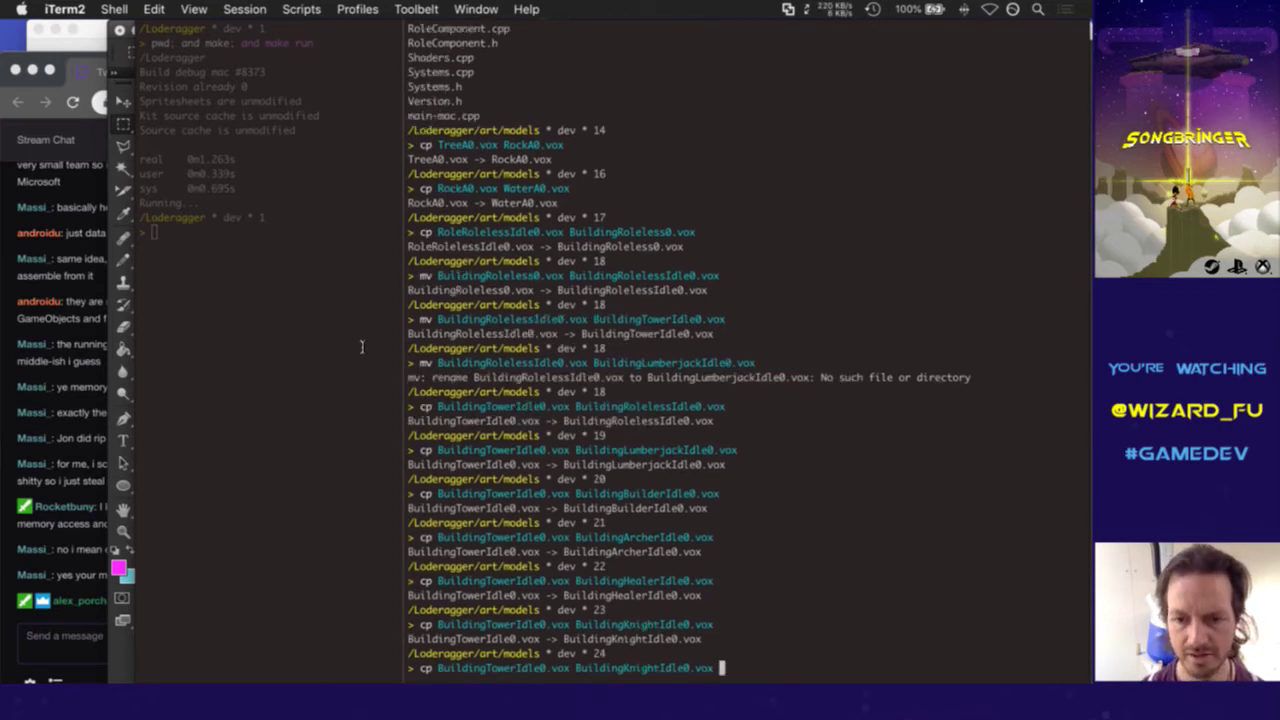
key("Left")
key("Left")
key("Left")
key("Left")
key("Left")
key("Left")
key("Left")
key("Left")
key("Left")
key("BackSpace")
key("BackSpace")
key("BackSpace")
key("BackSpace")
key("BackSpace")
key("BackSpace")
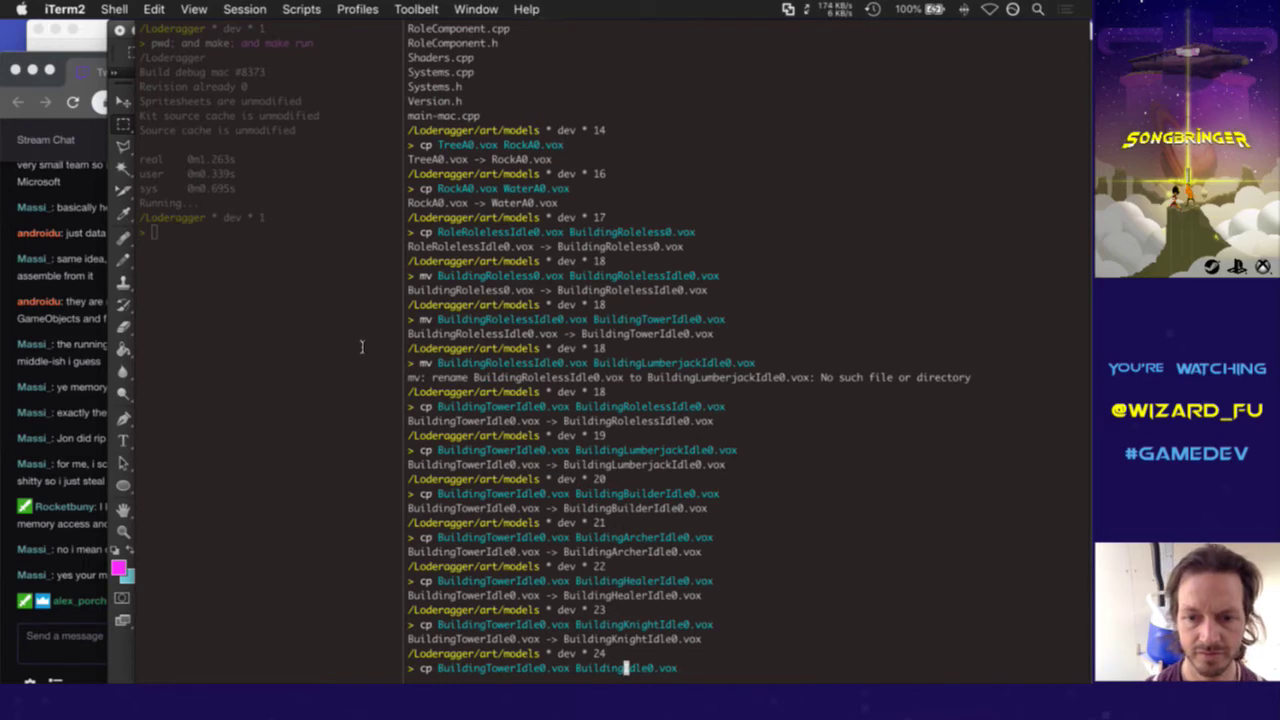
type("Mage")
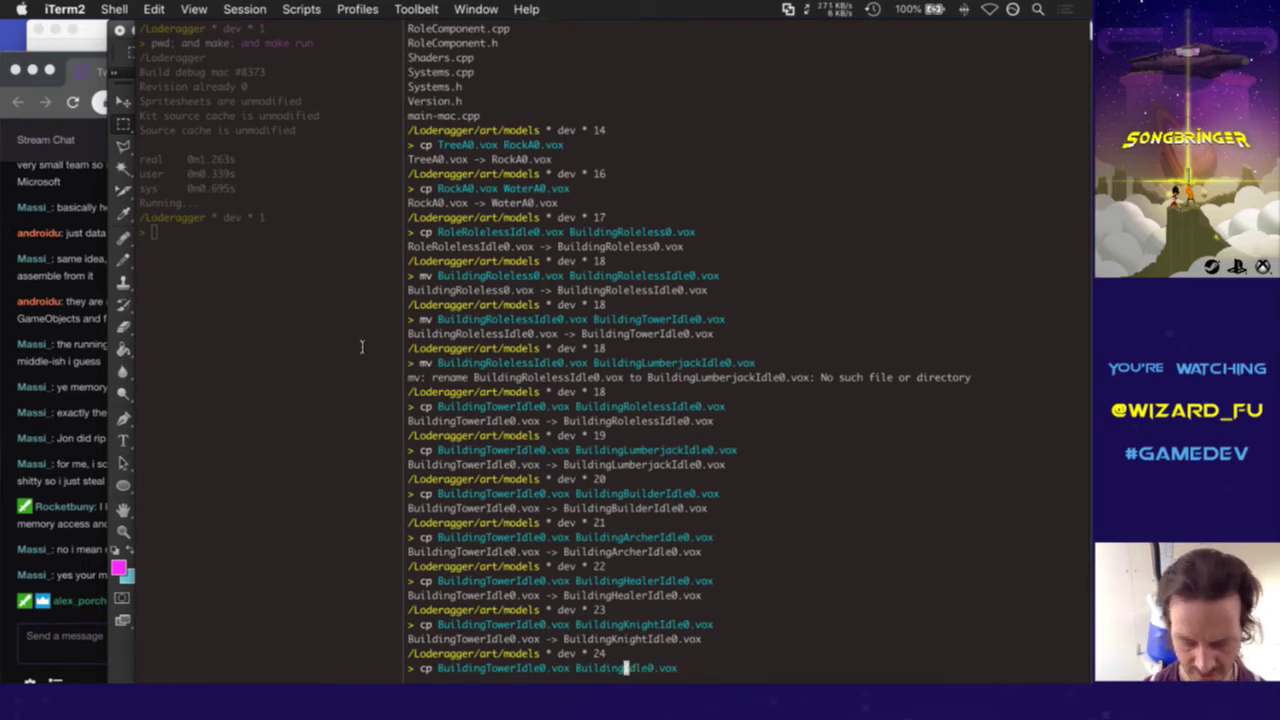
key("Return")
Copy BuildingTowerIdle0.vox to BuildingAssassinIdle0.vox by editing the previous cp command
key("Up")
key("Left")
key("Left")
key("Left")
key("Left")
key("Left")
key("Left")
key("Left")
key("Left")
key("Left")
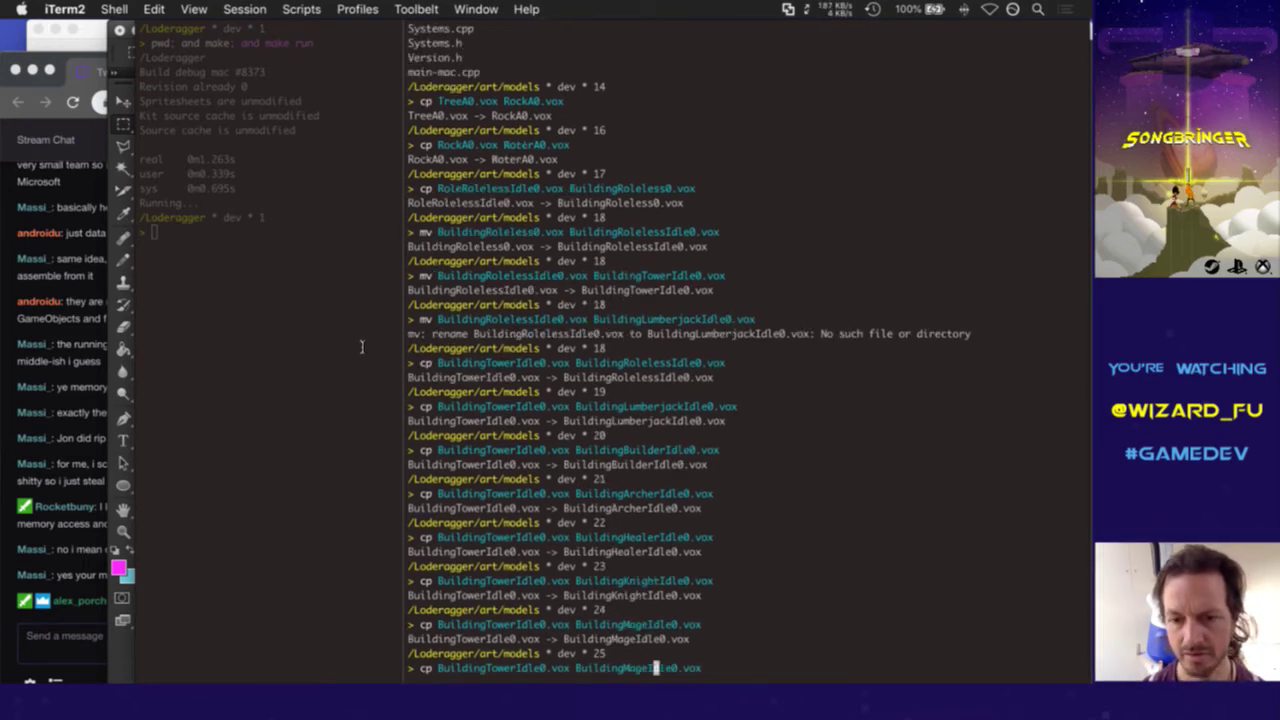
key("BackSpace")
key("BackSpace")
key("BackSpace")
key("BackSpace")
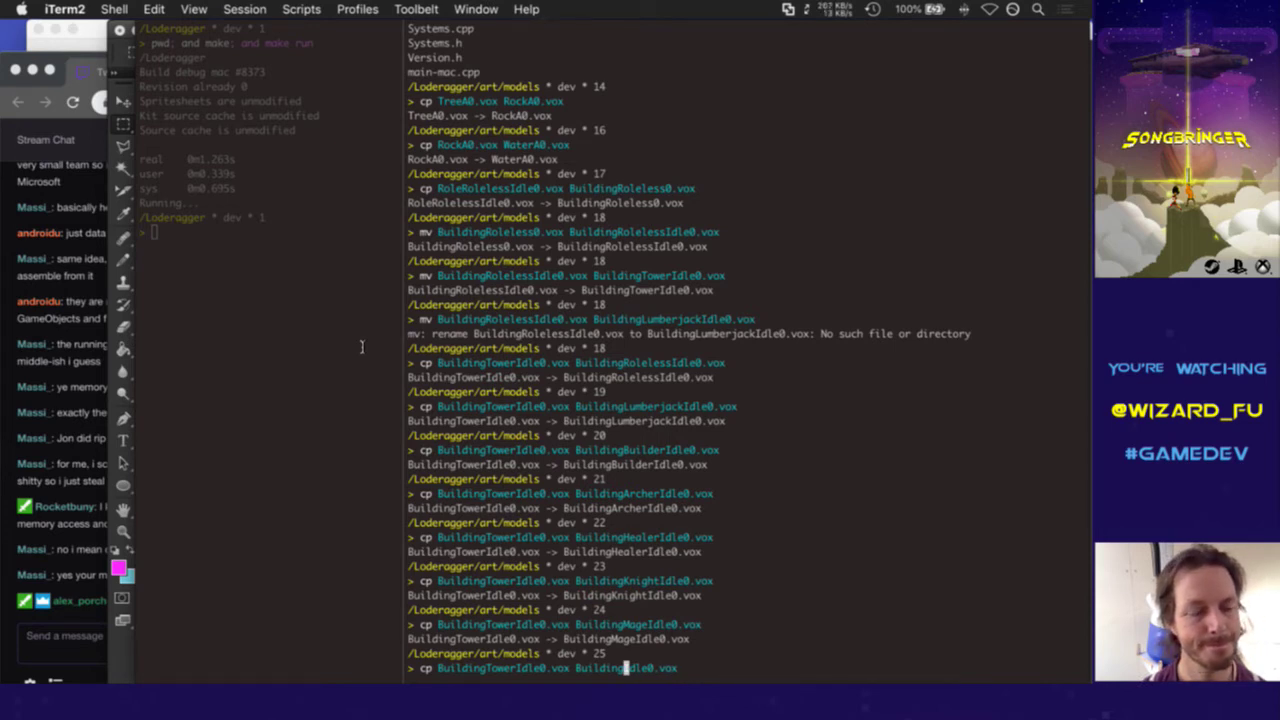
type("Assass")
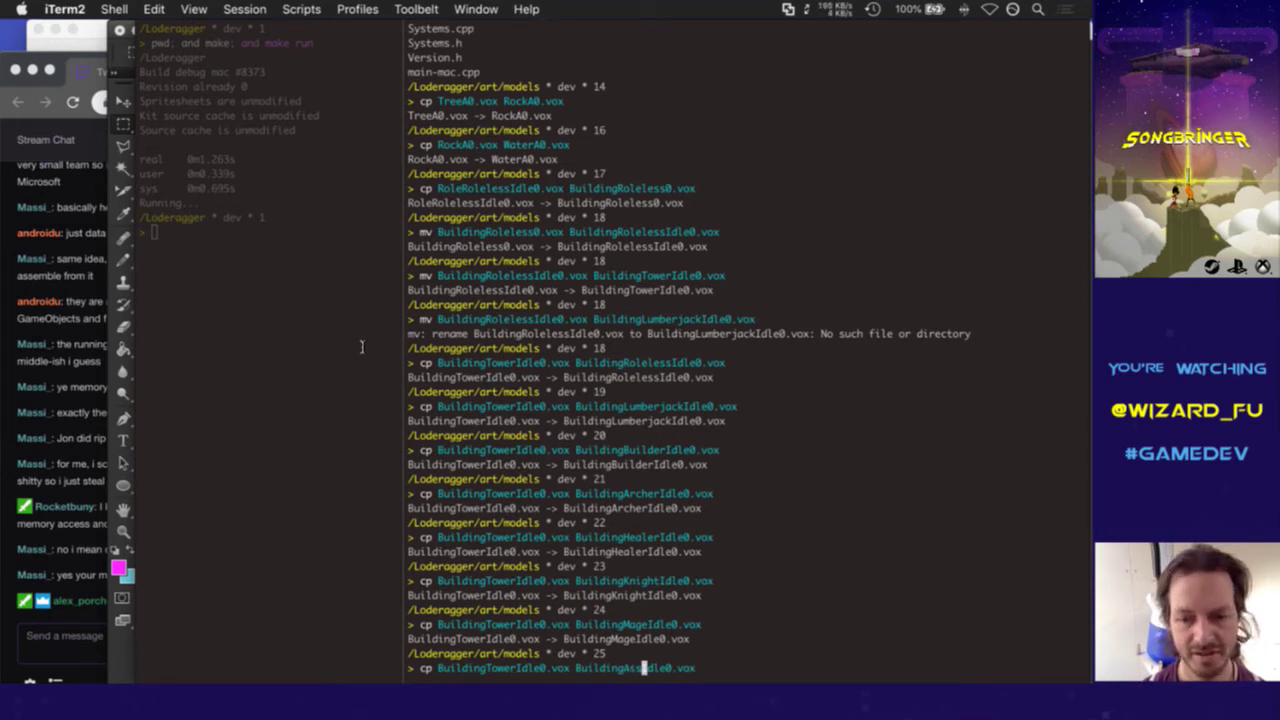
type("in")
key("Return")
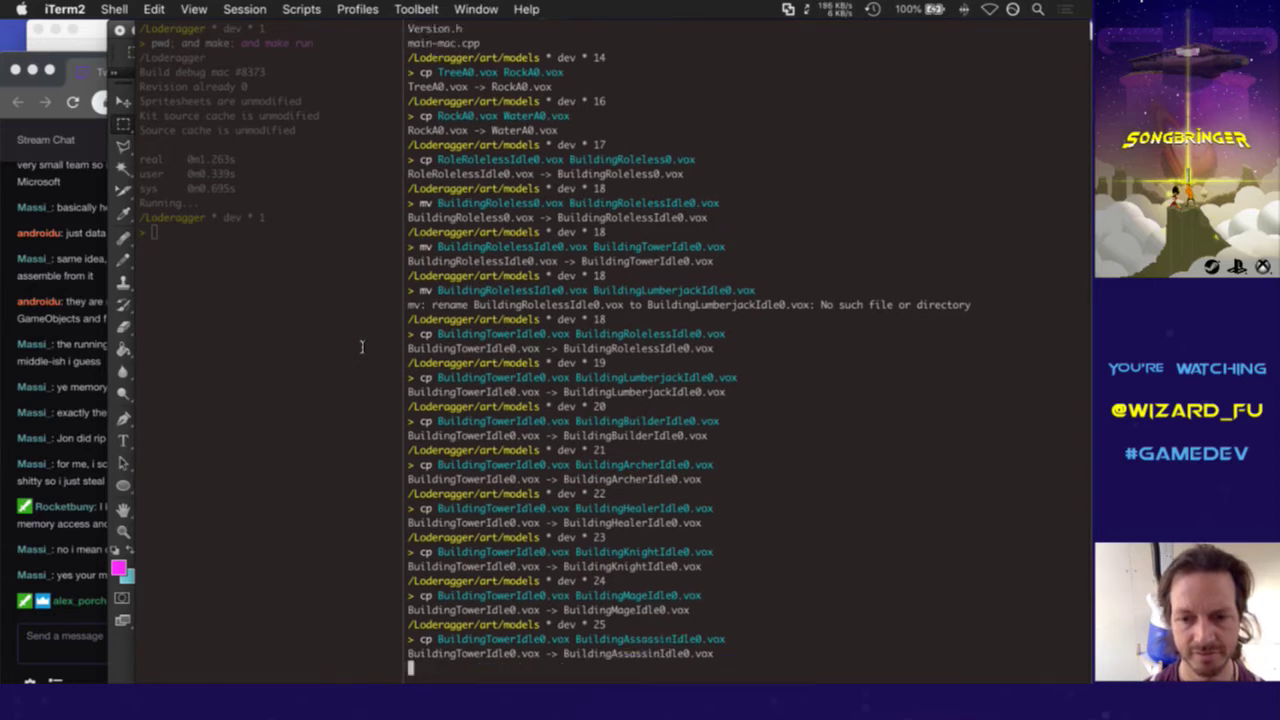
Copy BuildingTowerIdle0.vox to BuildingPyroIdle0.vox by editing the previous cp command
key("Up")
key("Left")
key("Left")
key("Left")
key("Left")
key("Left")
key("Left")
key("Left")
key("Left")
key("Left")
key("BackSpace")
key("BackSpace")
key("BackSpace")
key("BackSpace")
key("BackSpace")
key("BackSpace")
key("BackSpace")
key("BackSpace")
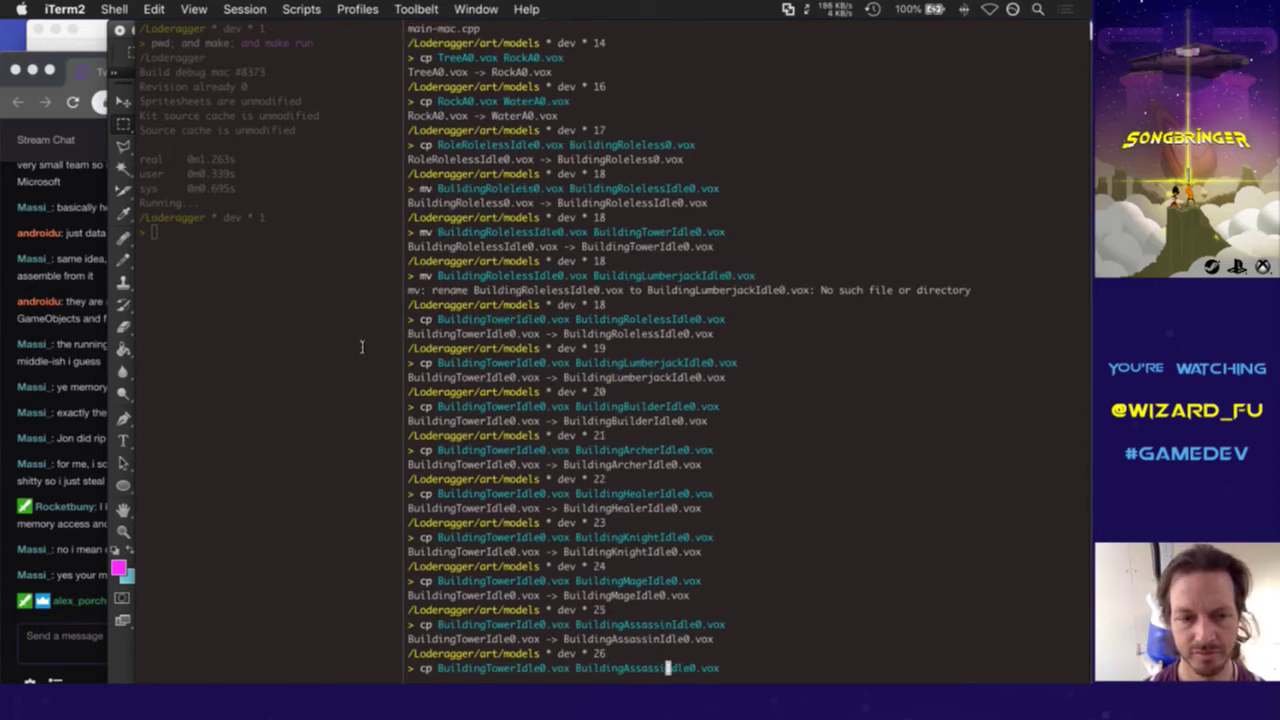
key("BackSpace")
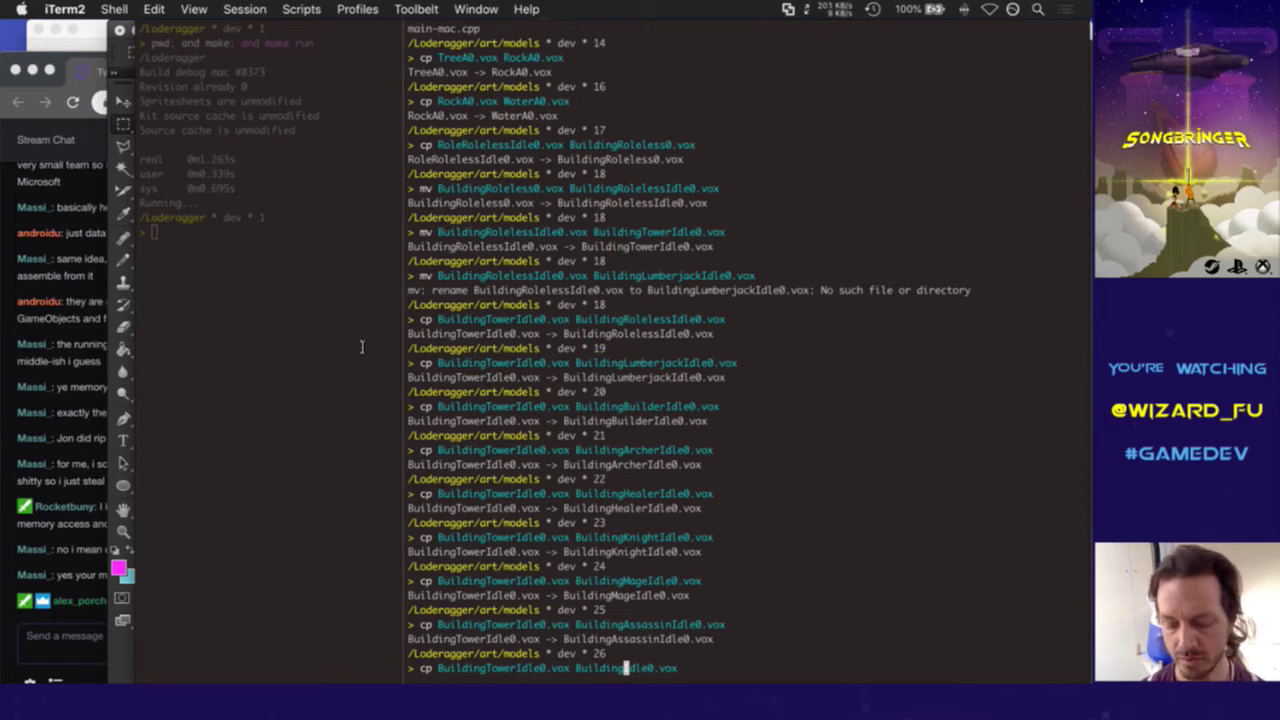
type("Pyro")
key("Return")
Copy BuildingTowerIdle0.vox to BuildingSpyIdle0.vox by editing the previous cp command
key("Up")
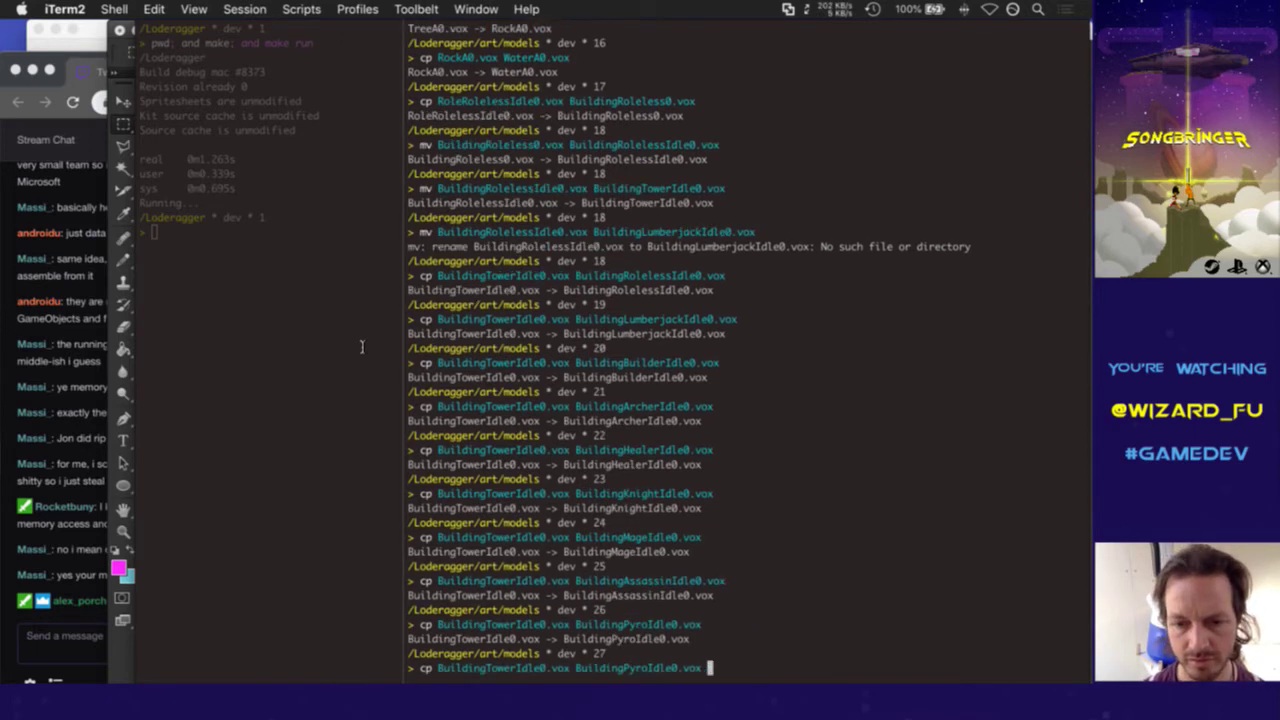
key("Left")
key("Left")
key("Left")
key("Left")
key("Left")
key("Left")
key("Left")
key("Left")
key("Left")
key("BackSpace")
key("BackSpace")
key("BackSpace")
key("BackSpace")
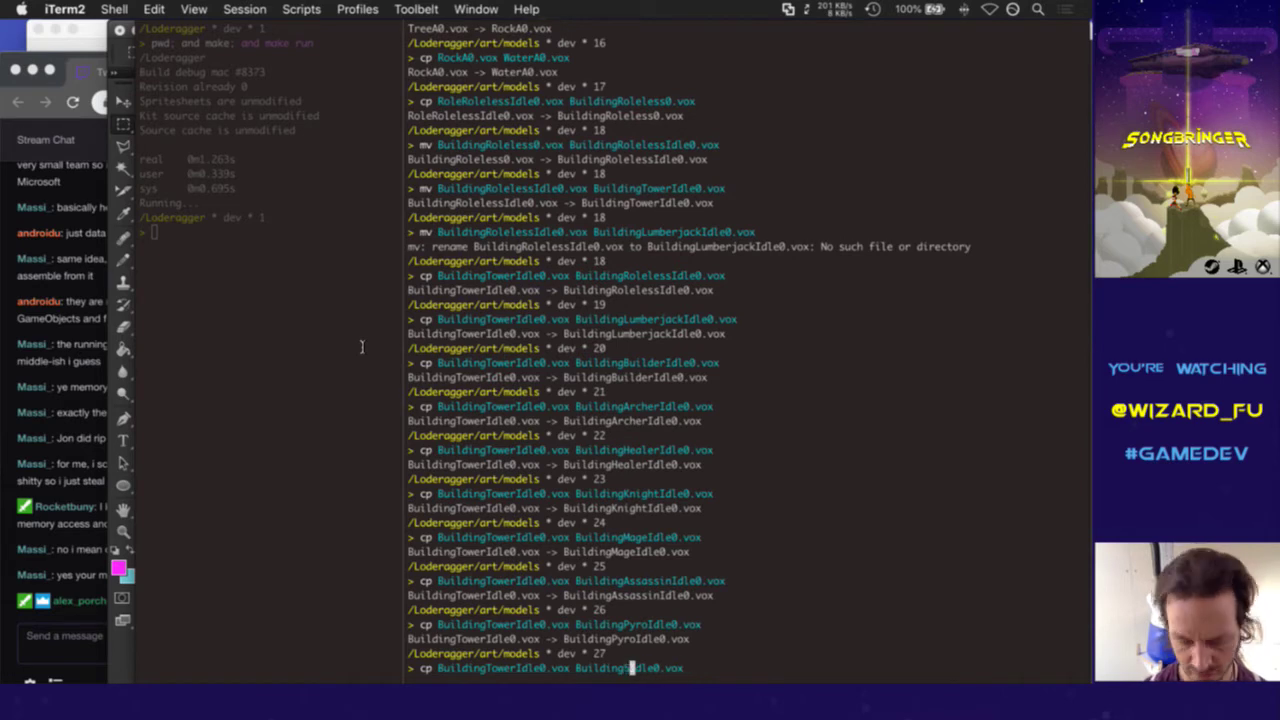
type("Spy")
key("Return")
Check the role icons in Photoshop, return to iTerm, and copy BuildingTowerIdle0.vox to BuildingBomberIdle0.vox by editing the previous cp command
key("Up")
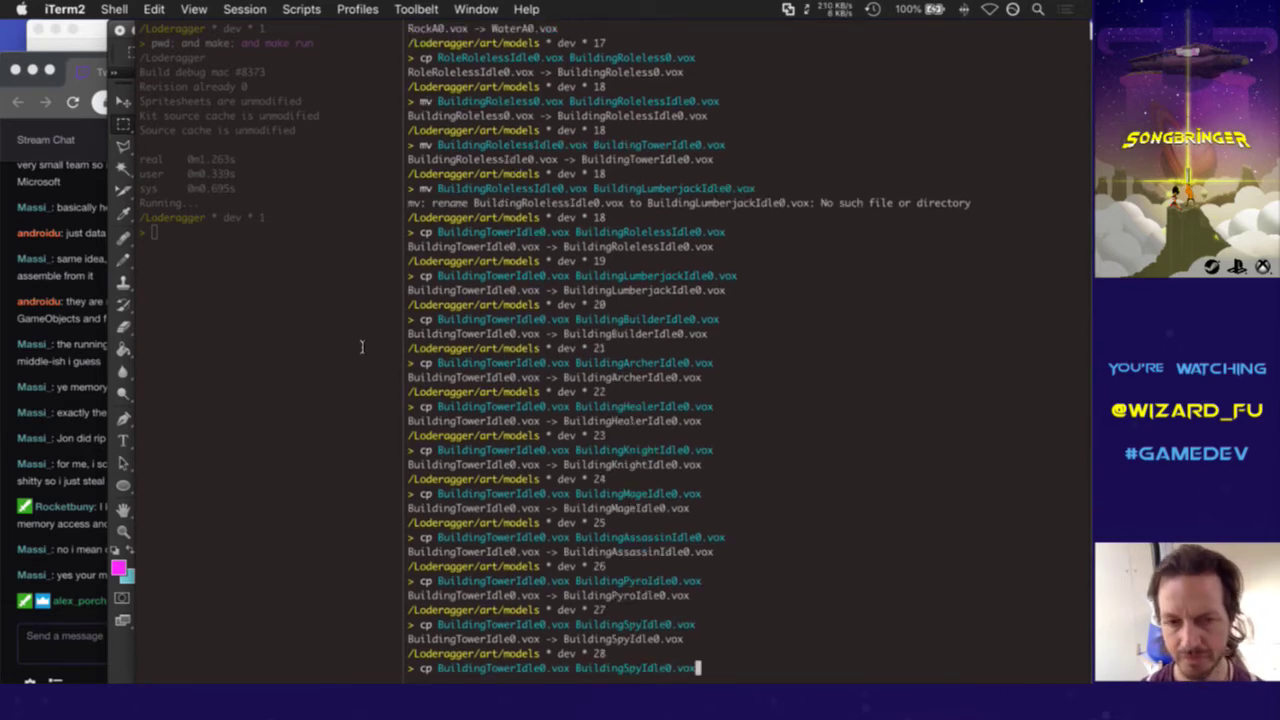
key("super+Tab")
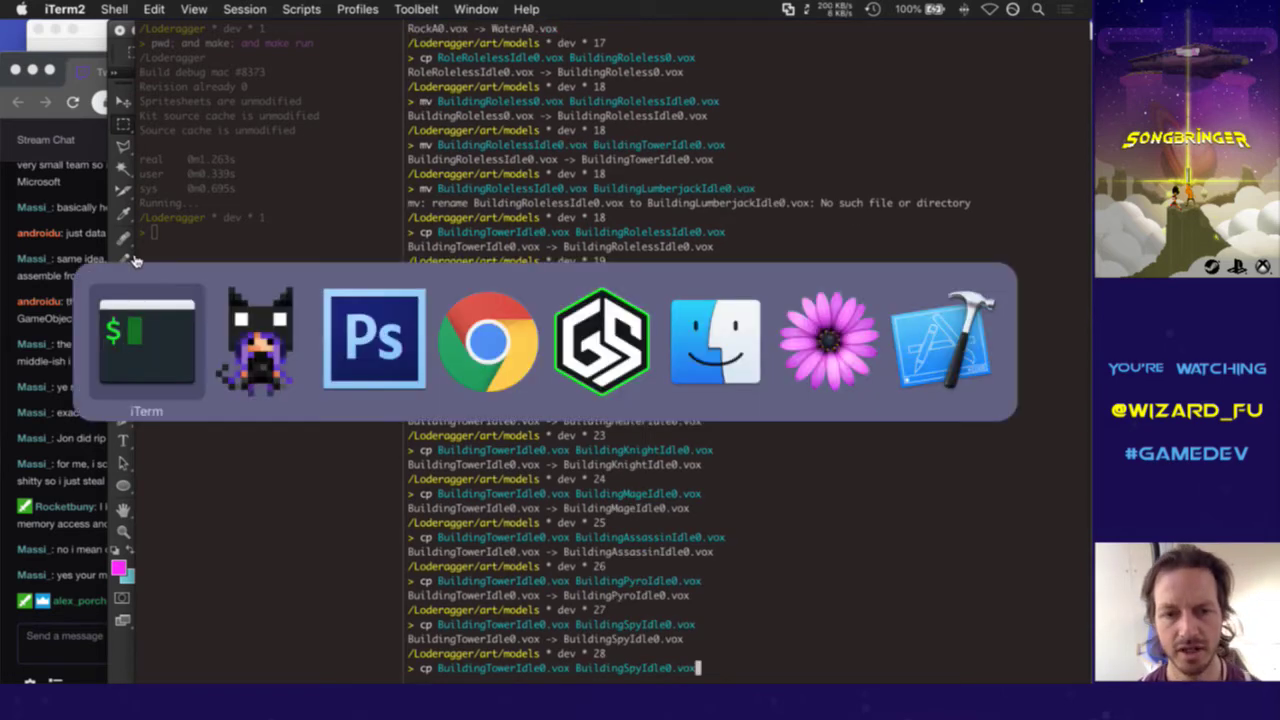
key("super+Tab")
key("super+Tab")
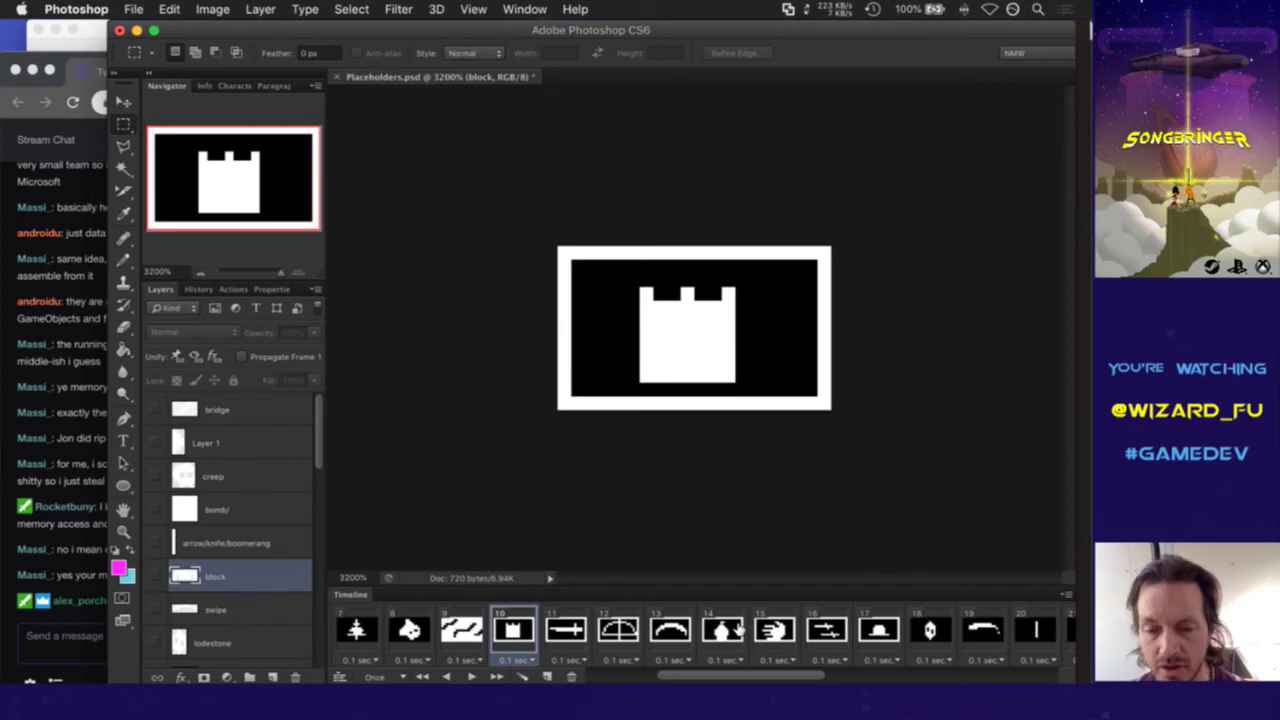
key("super+Tab")
key("Left")
key("Left")
key("Left")
key("Left")
key("Left")
key("Left")
key("Left")
key("Left")
key("Left")
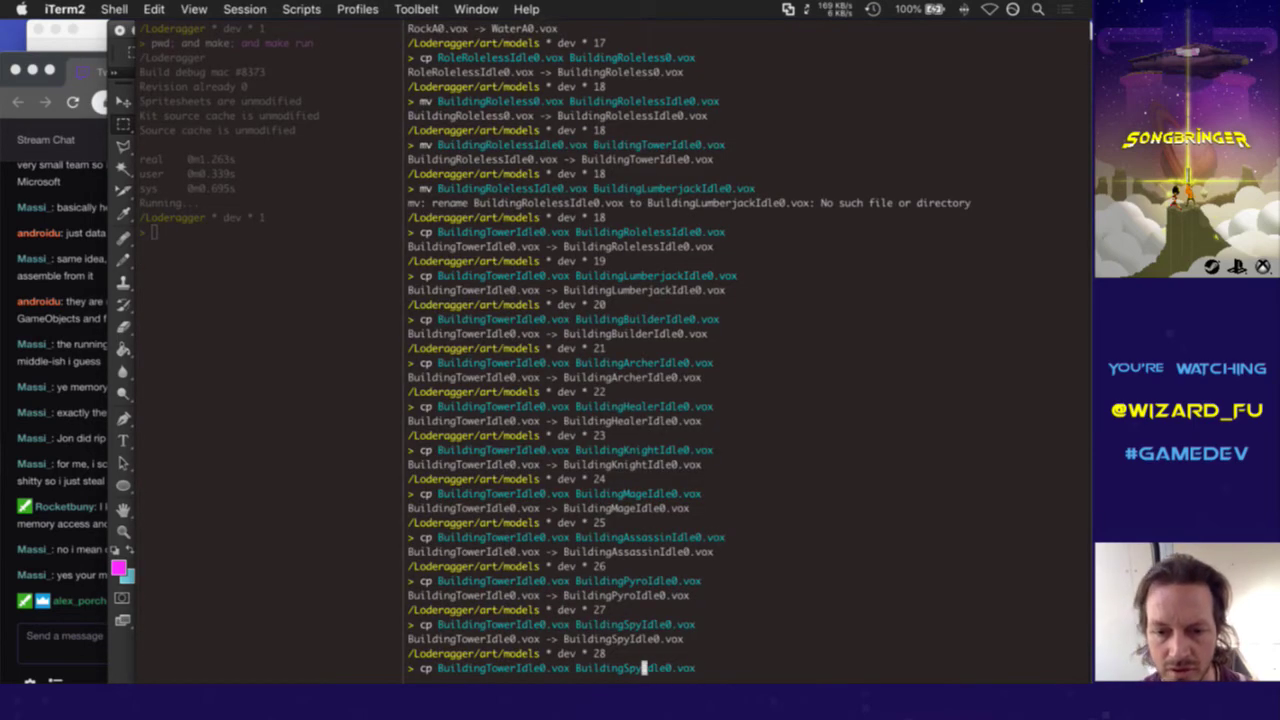
key("BackSpace")
key("BackSpace")
key("BackSpace")
type("Bomber")
key("Return")
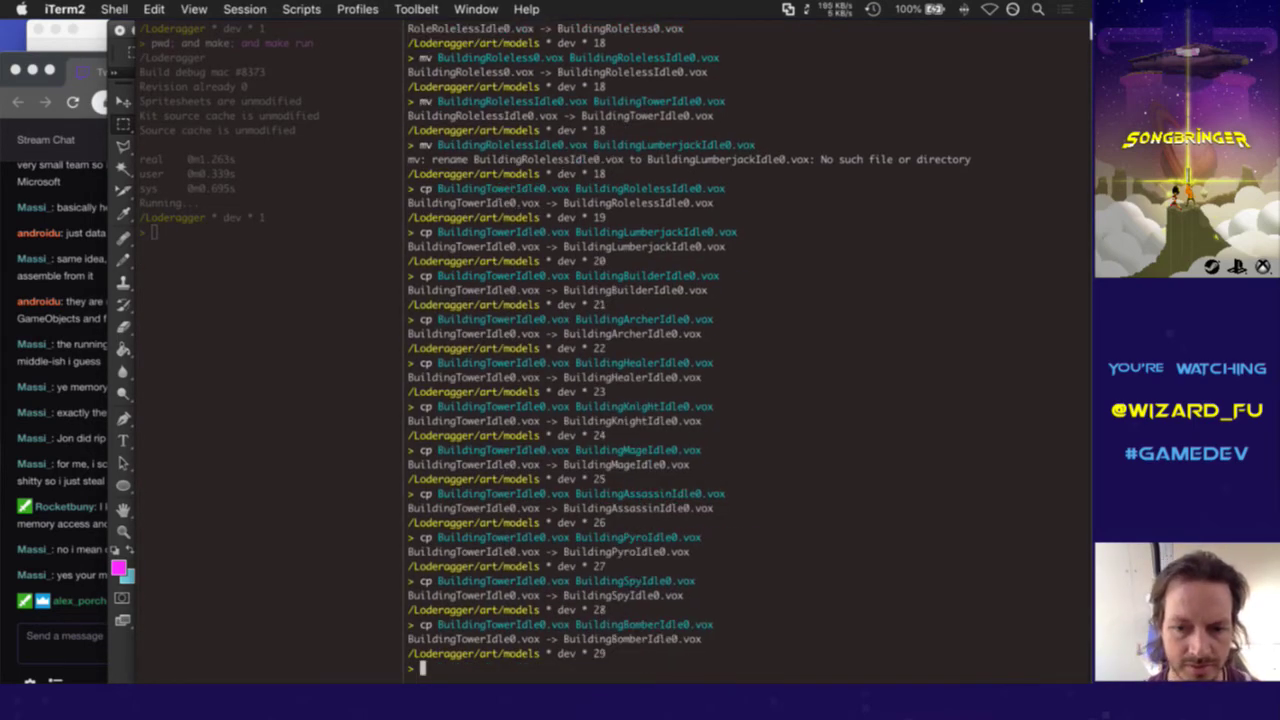
Switch to Photoshop and look through the later icon frames of Placeholders.psd for buildings that still need a file
key("super+Tab")
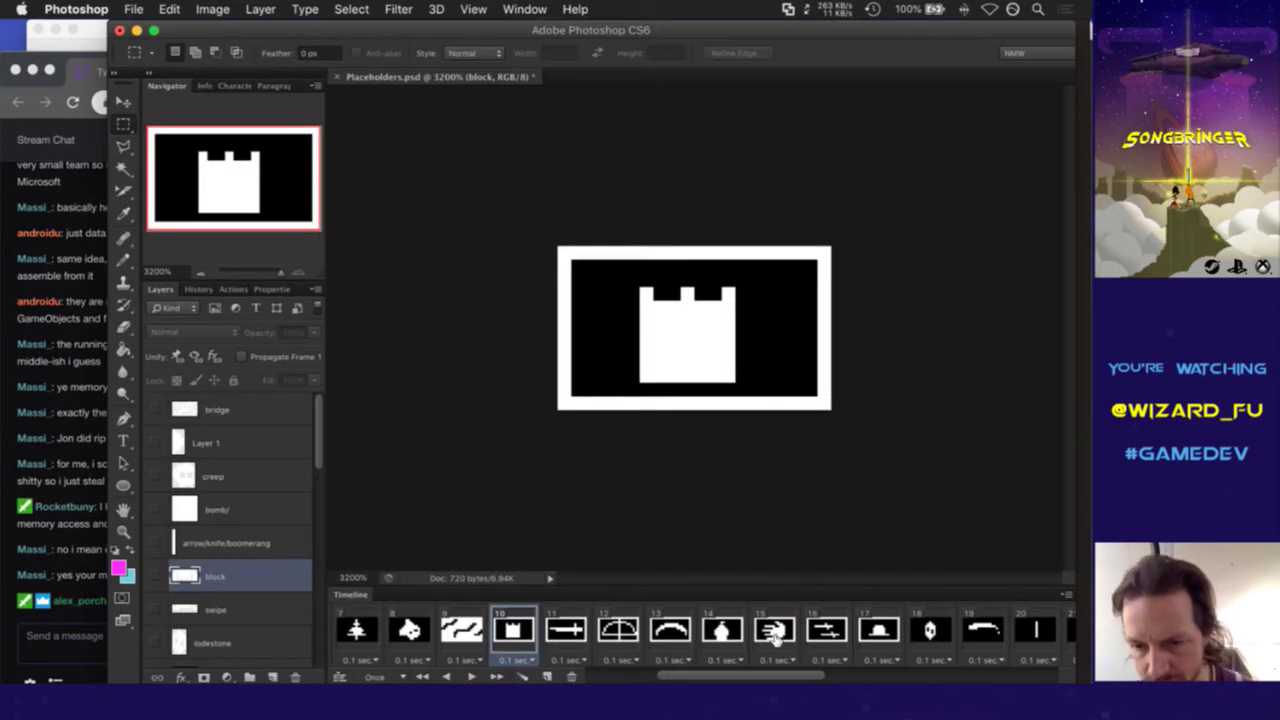
left_click_drag(788, 678, 808, 678)
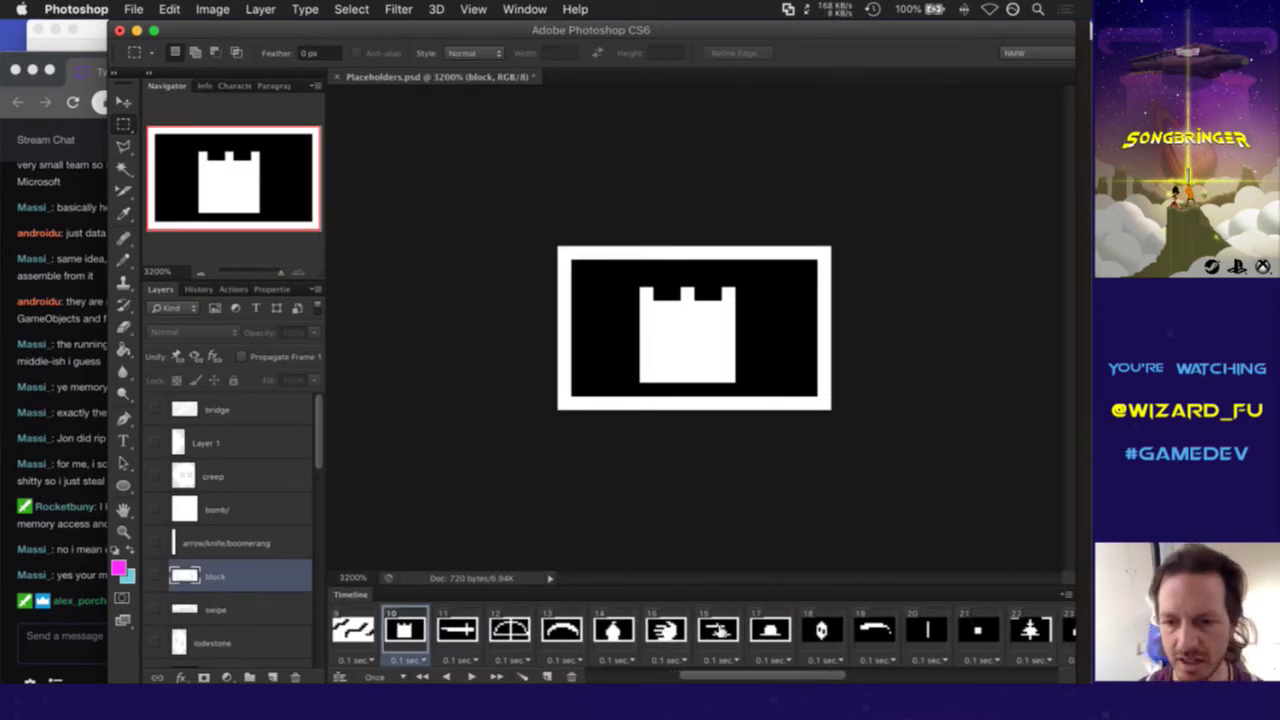
left_click(770, 632)
left_click(814, 638)
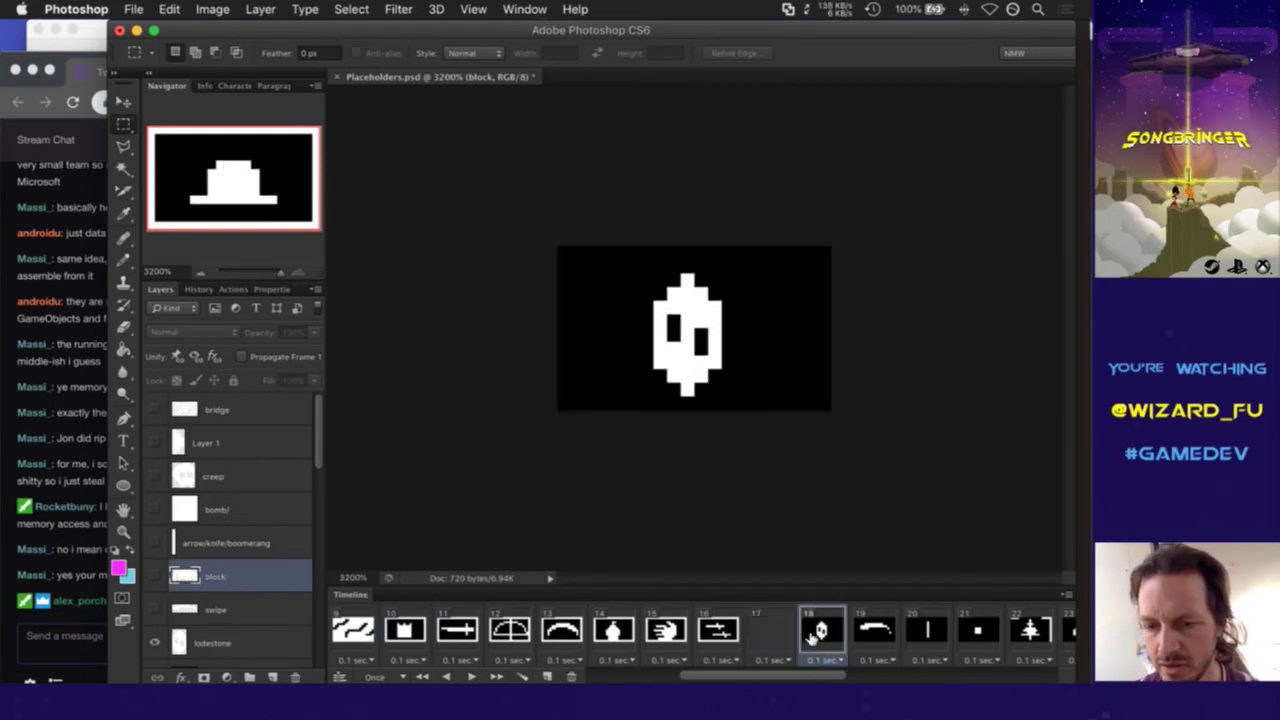
left_click_drag(808, 677, 847, 673)
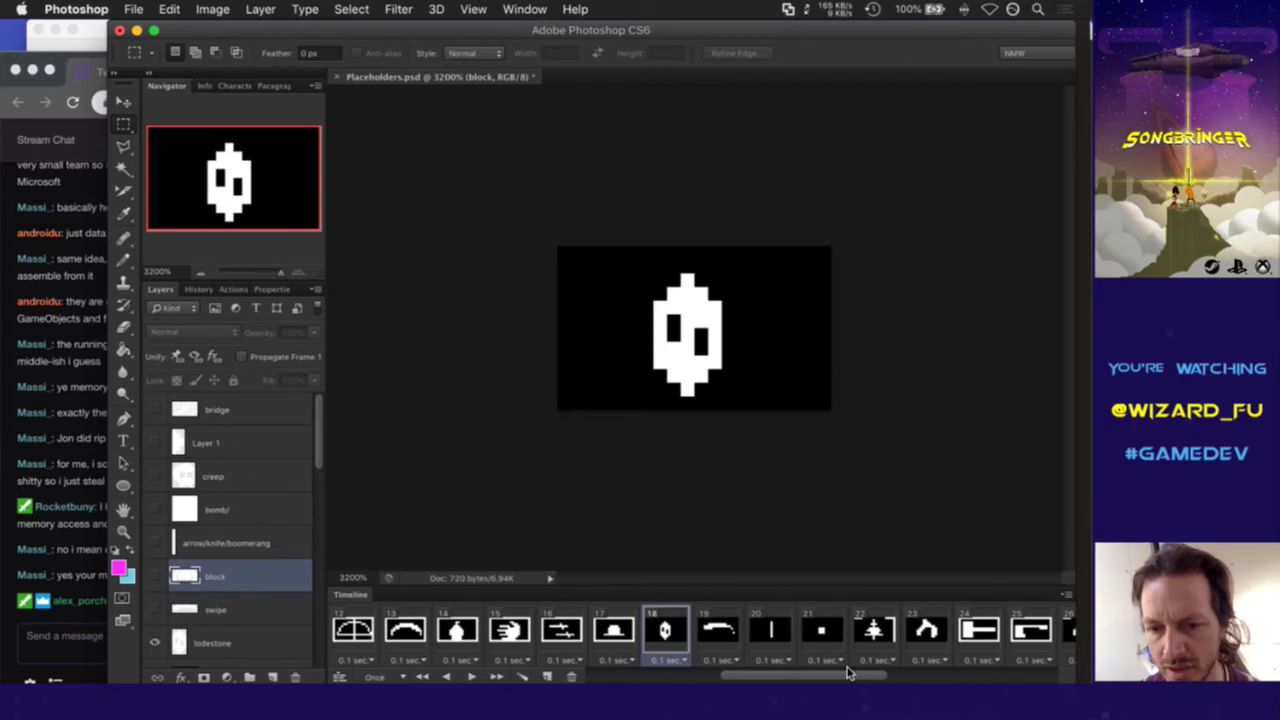
left_click_drag(847, 673, 898, 678)
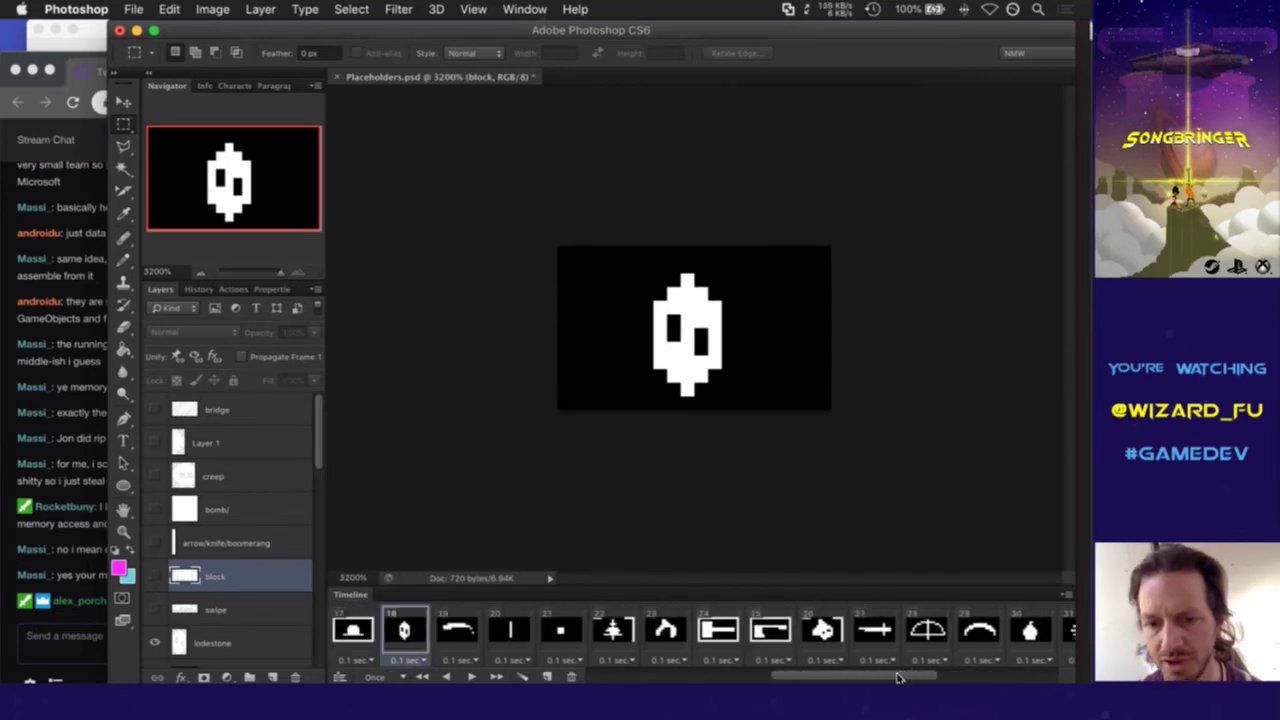
Return to iTerm and copy BuildingTowerIdle0.vox to BuildingBridgeIdle0.vox by editing the previous cp command
key("super+Tab")
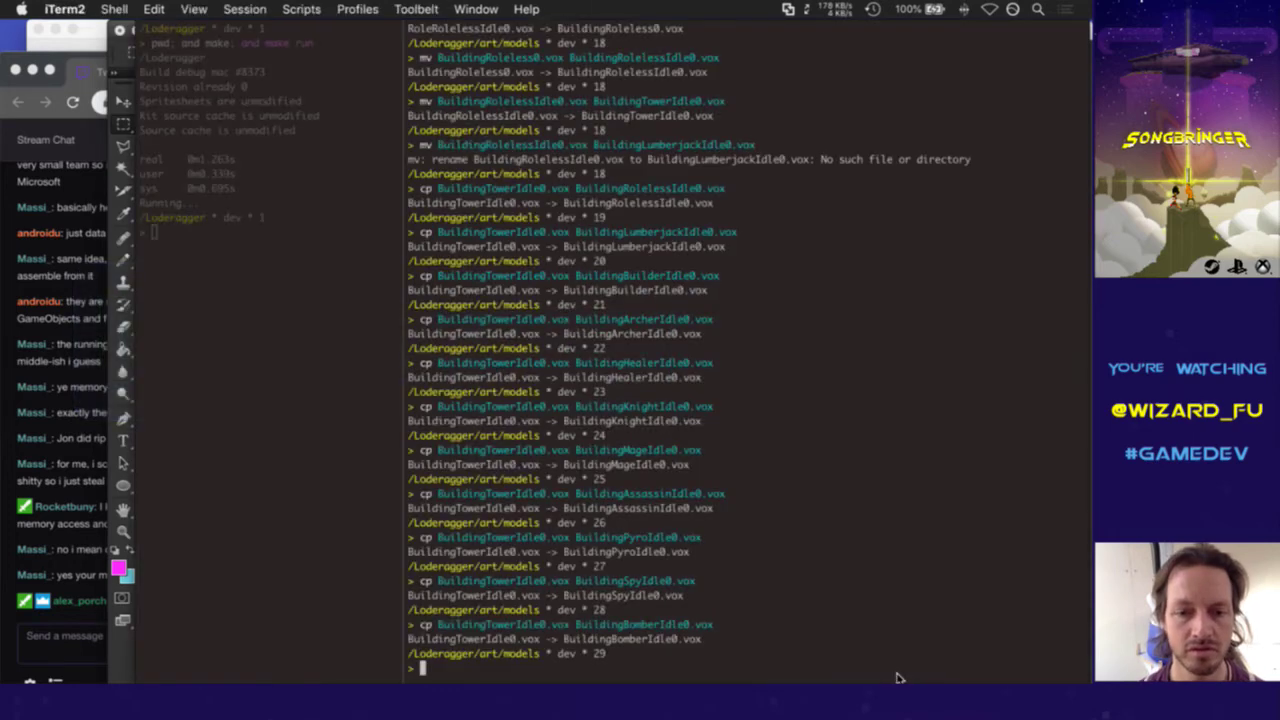
key("Up")
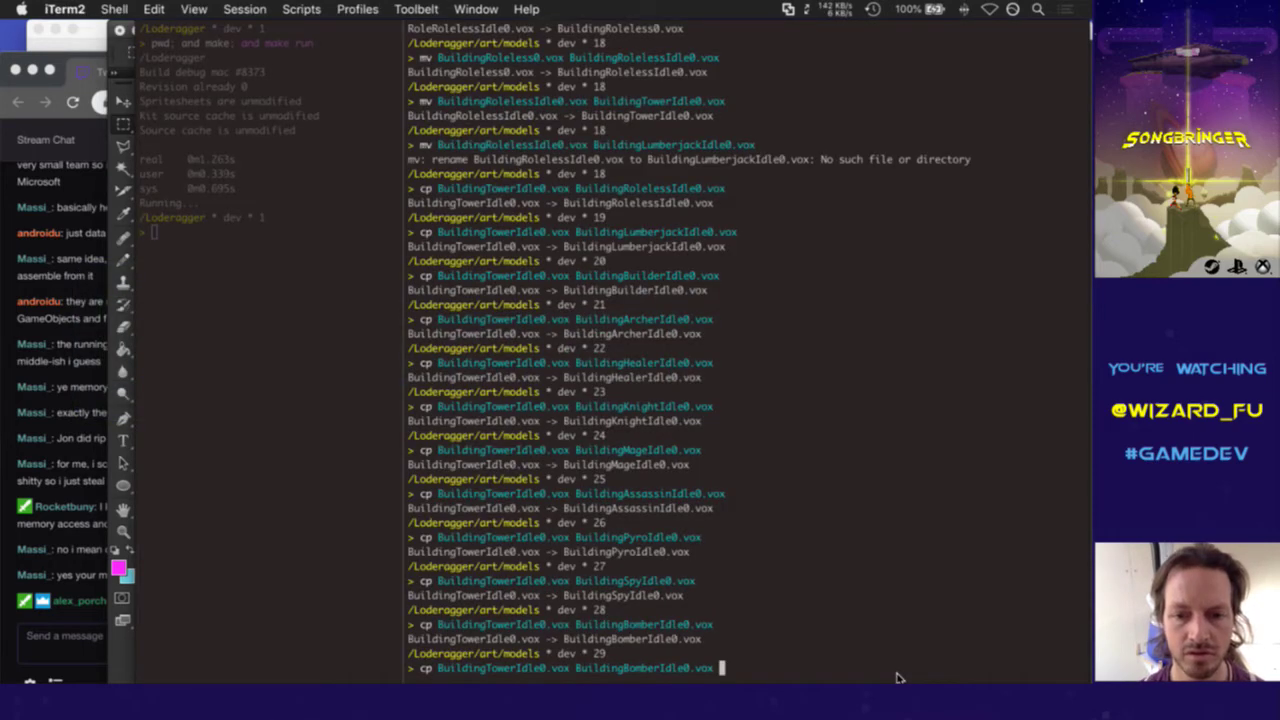
key("Left")
key("Left")
key("Left")
key("Left")
key("Left")
key("Left")
key("Left")
key("Left")
key("Left")
key("BackSpace")
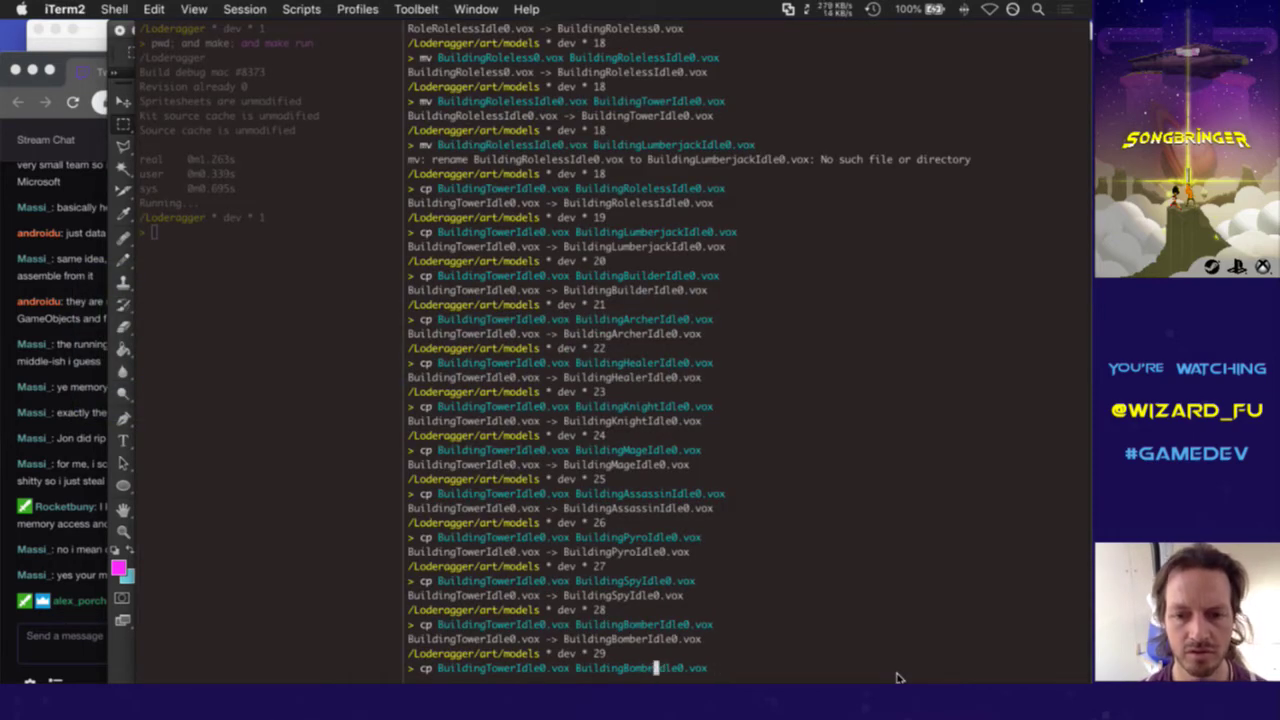
key("BackSpace")
key("BackSpace")
key("BackSpace")
key("BackSpace")
type("ridge")
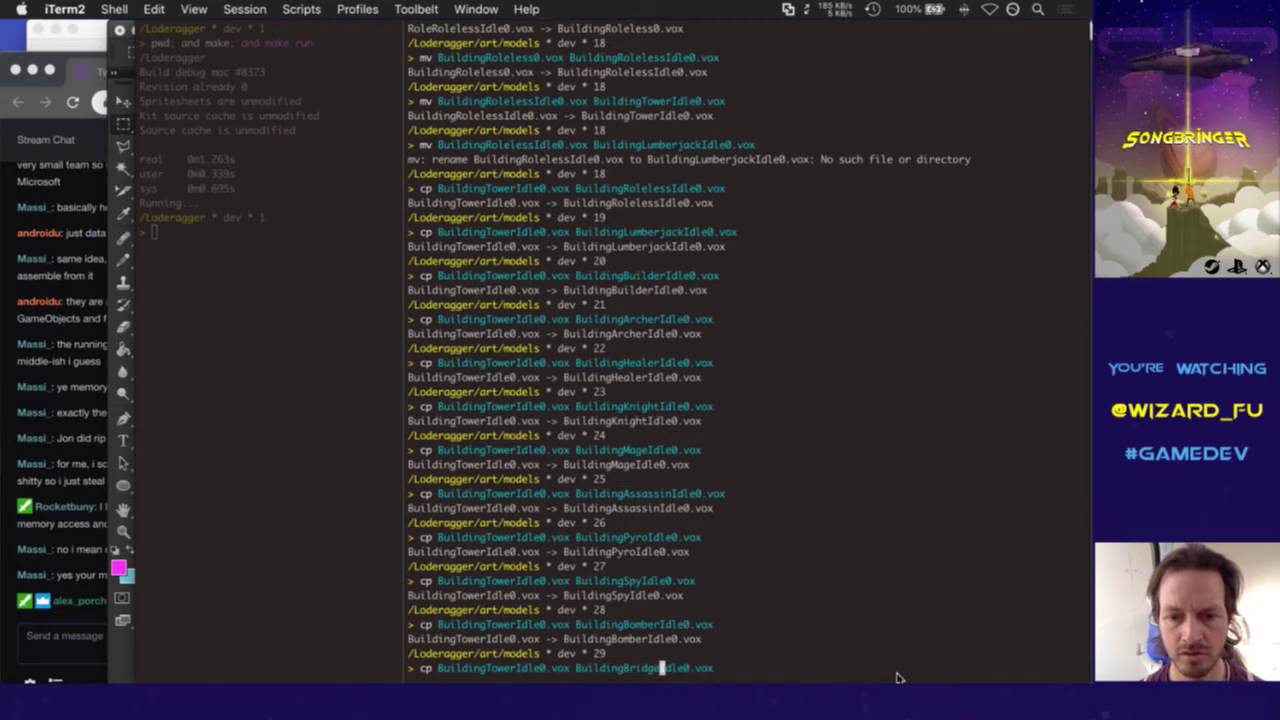
key("Return")
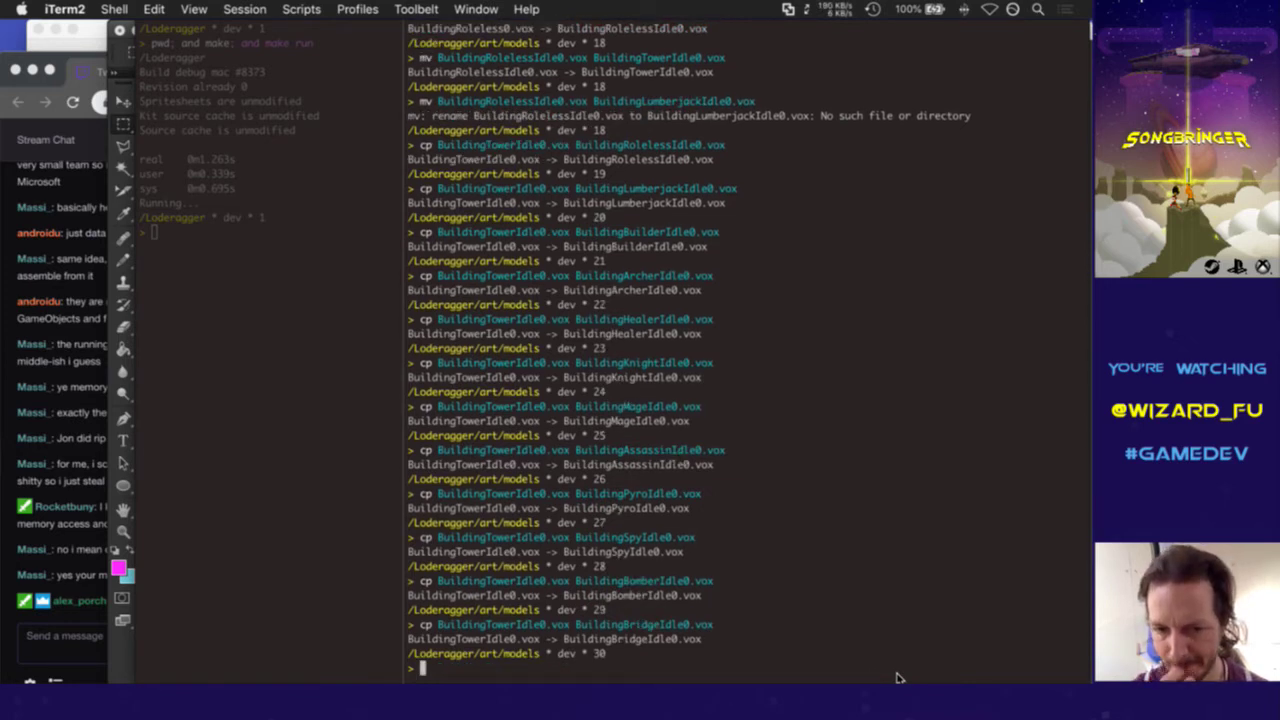
Switch to MagicaVoxel, open the RoleArcherIdle0 model and copy its icon voxels
key("super+Tab")
key("super+Tab")
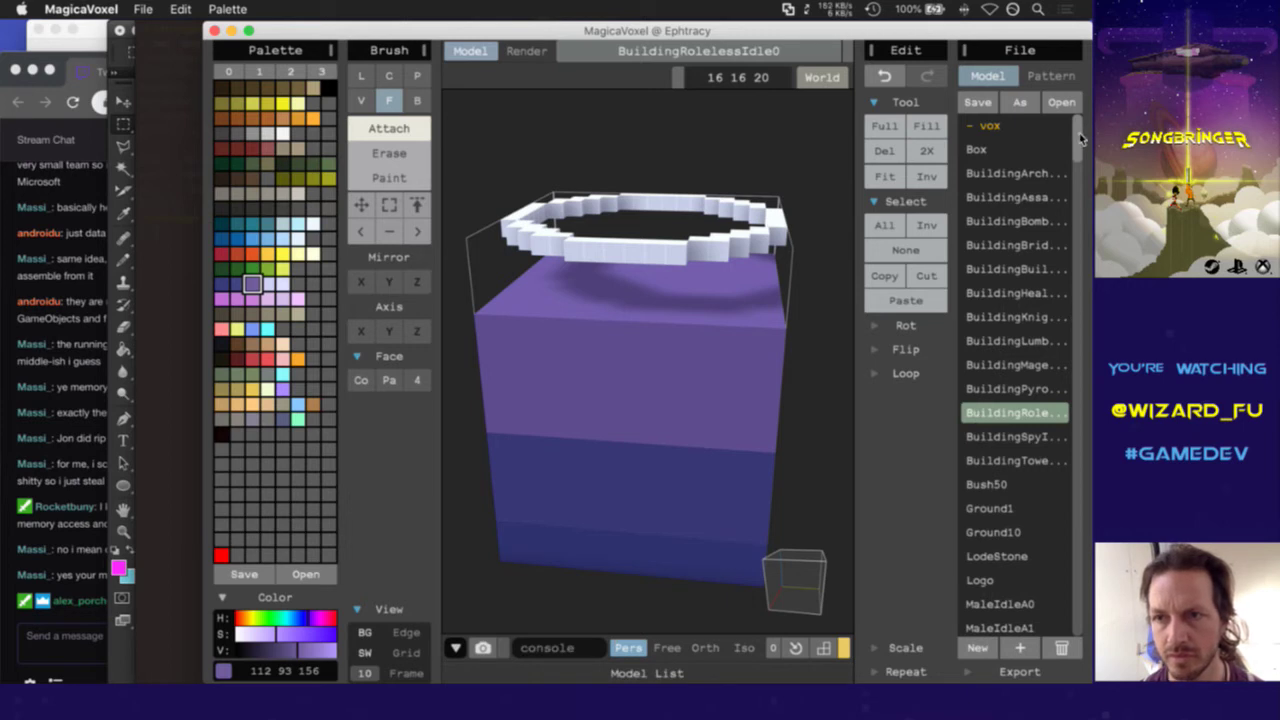
scroll(1070, 170, "down", 15)
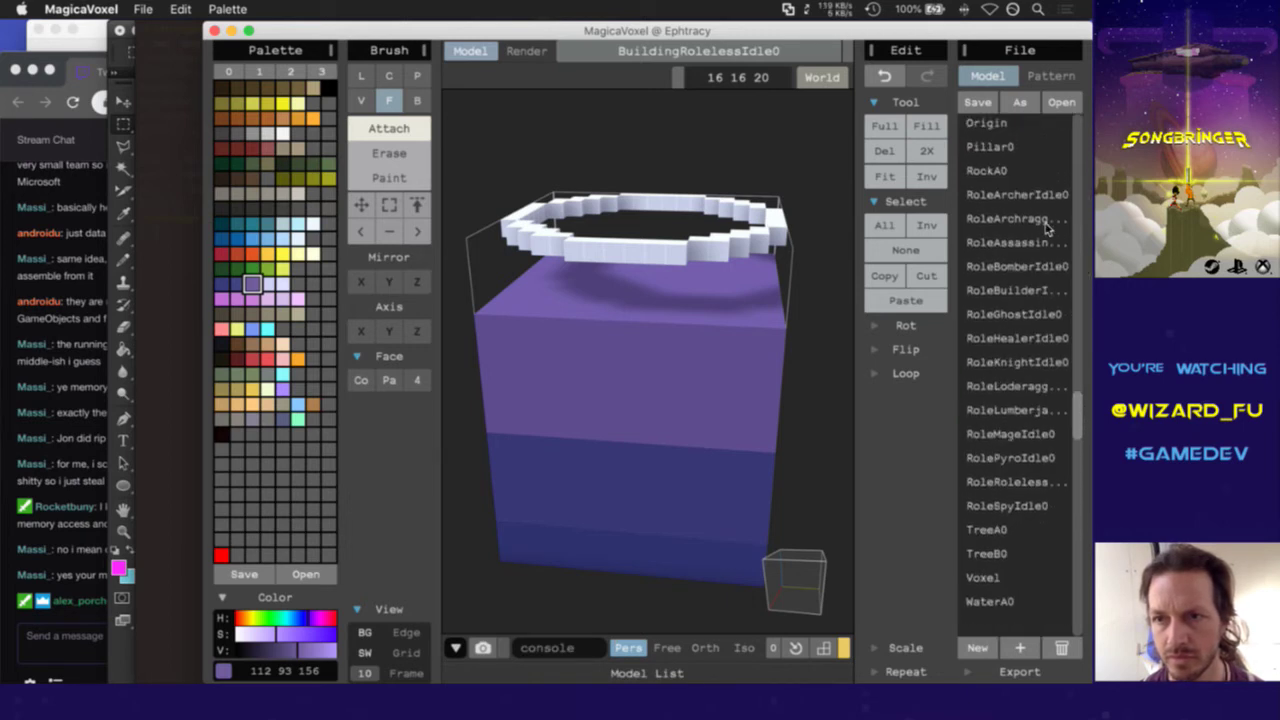
left_click(1042, 199)
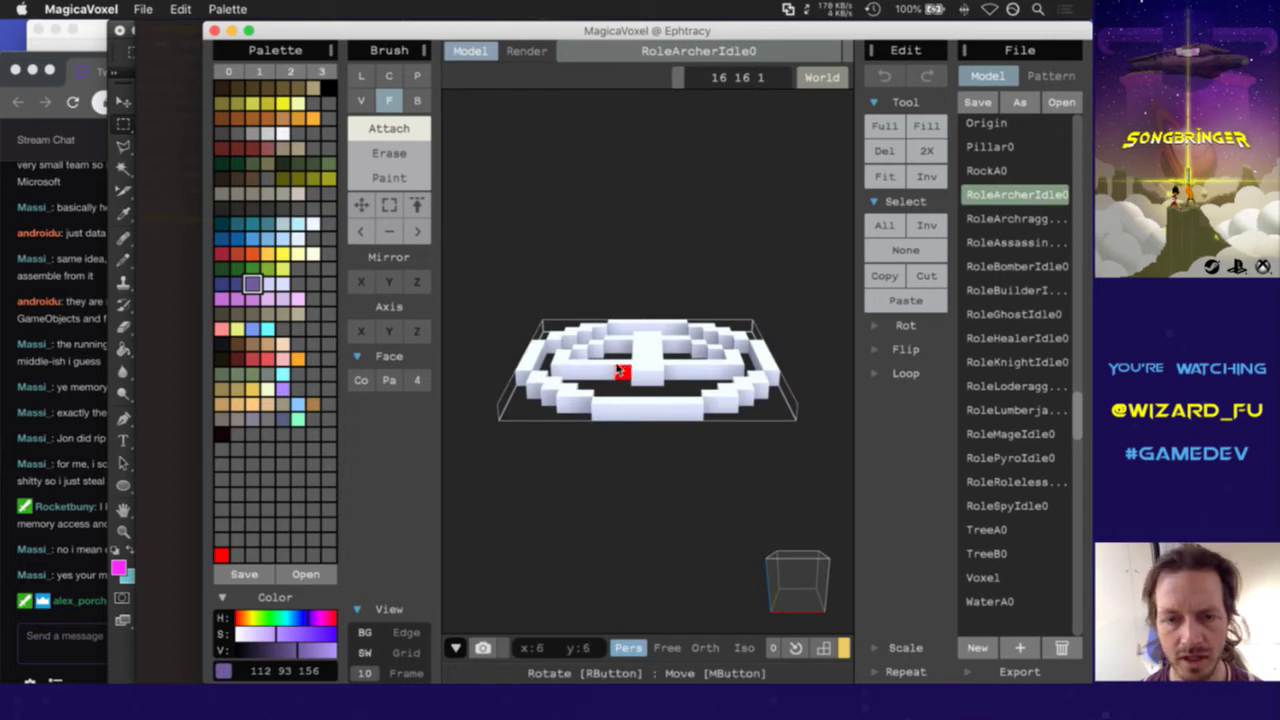
left_click(738, 308)
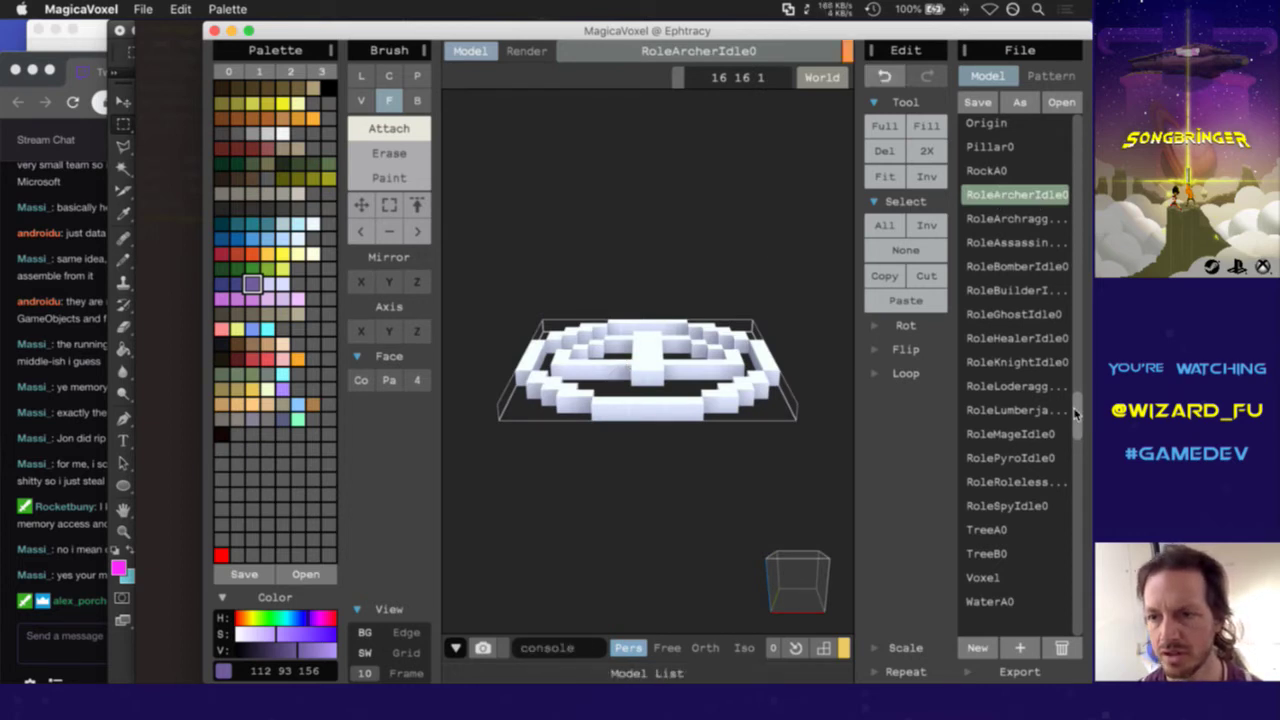
Widen the MagicaVoxel window and its model file list so more of the long building names fit
left_click_drag(1077, 413, 1075, 110)
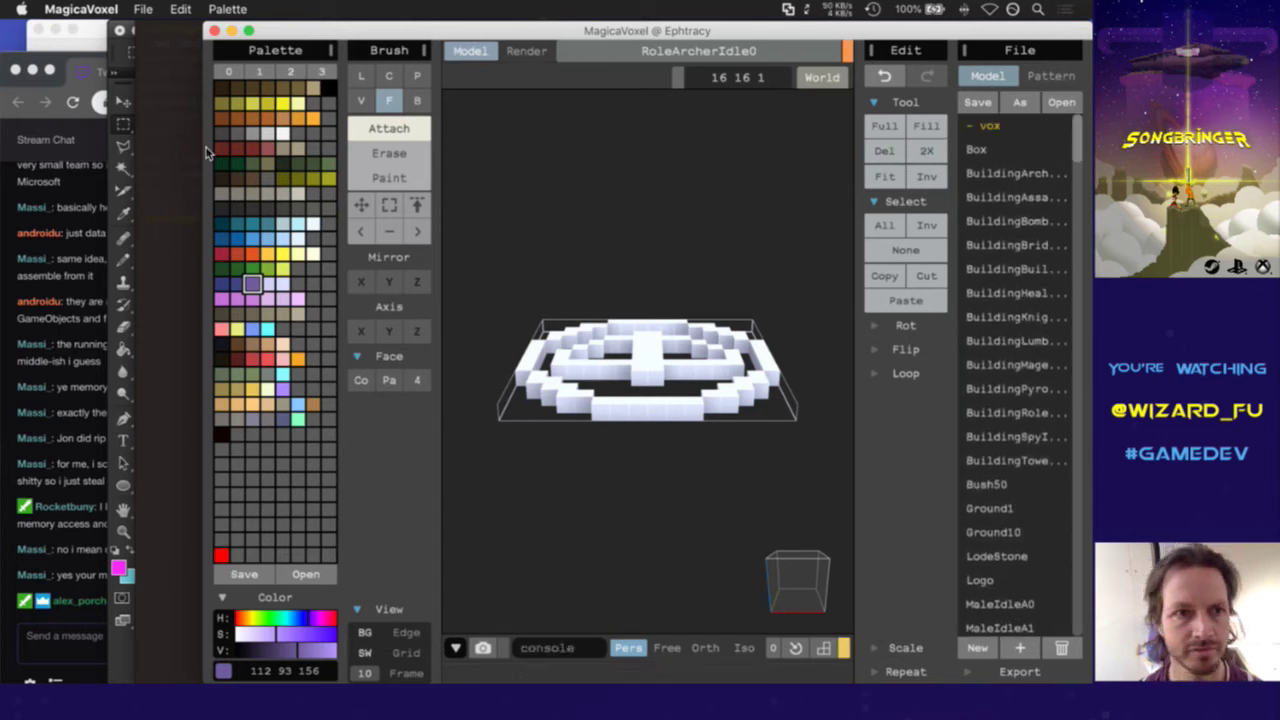
left_click_drag(204, 157, 108, 160)
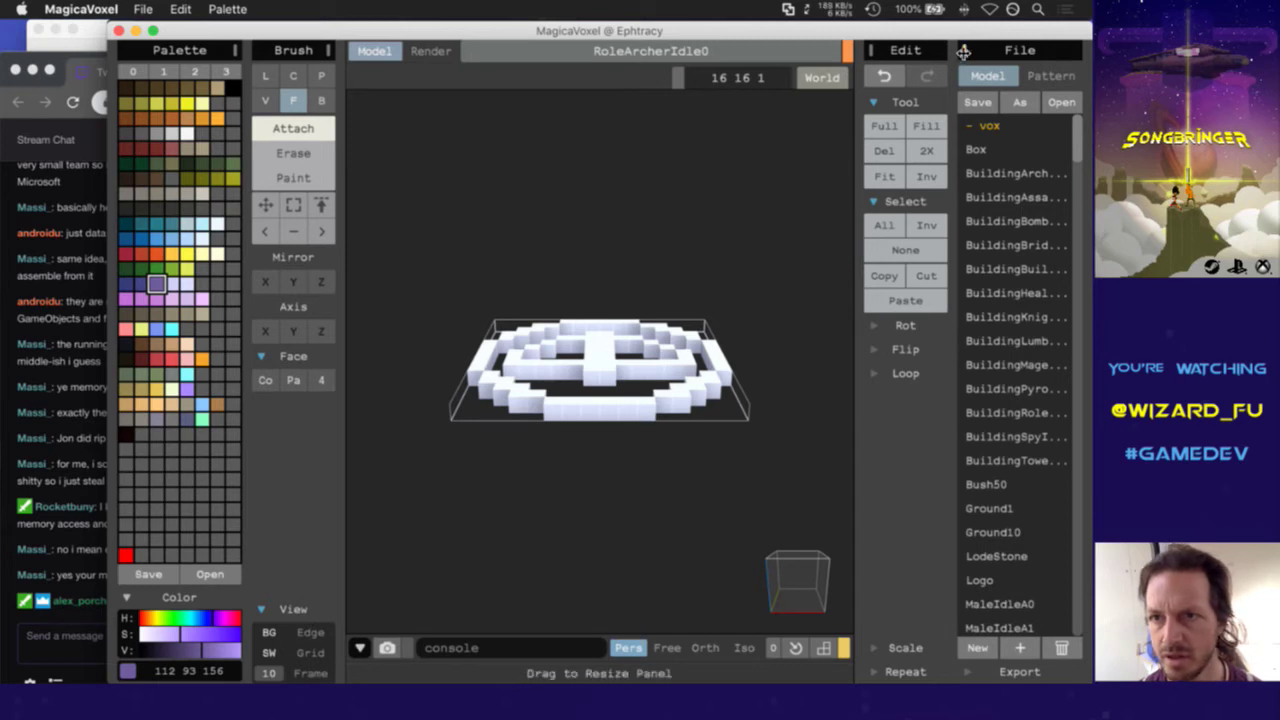
mouse_move(962, 57)
left_mouse_down()
mouse_move(928, 63)
mouse_move(949, 73)
left_mouse_up()
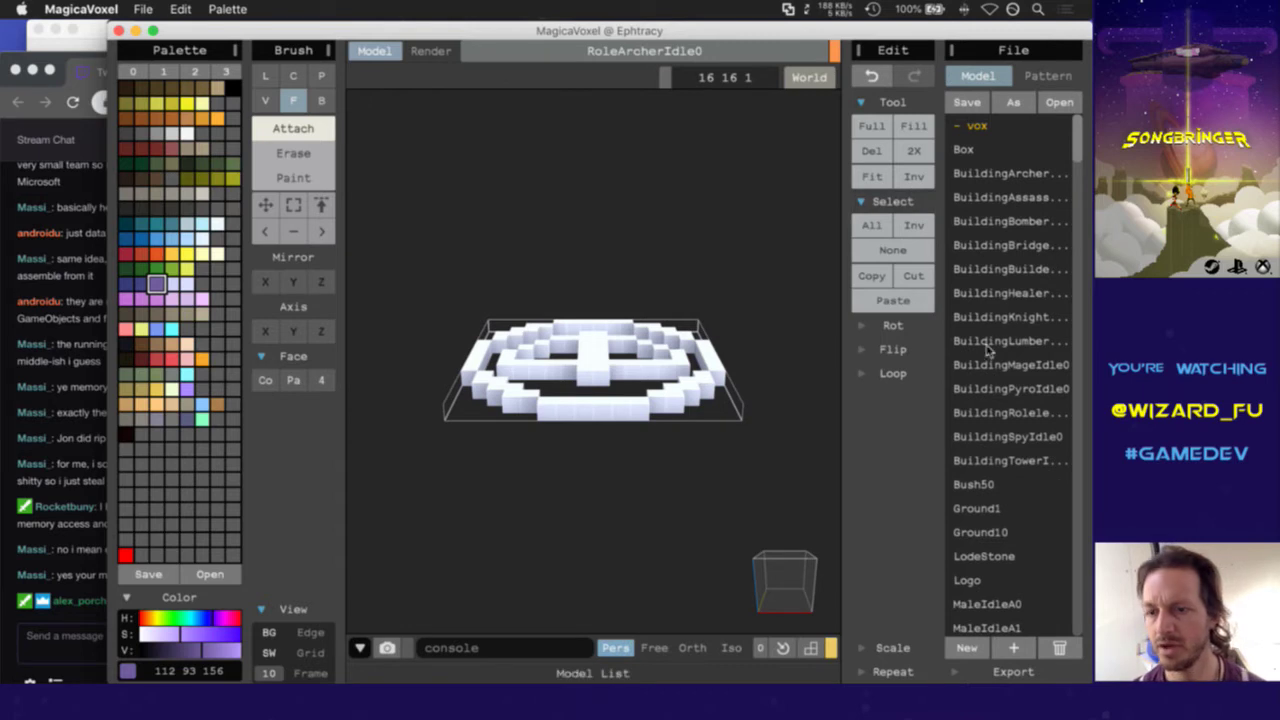
Open BuildingArcherIdle0 without saving changes to the role model, and paste the archer icon inside the ring above the block
left_click(1004, 176)
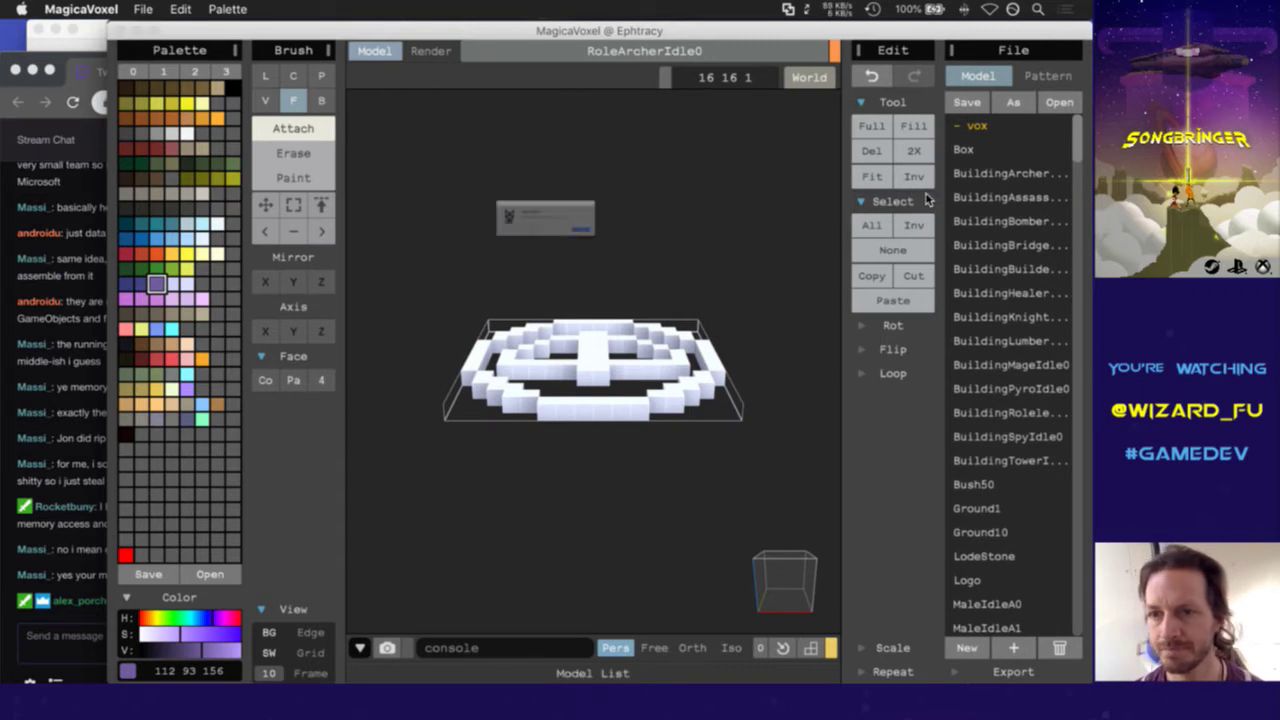
left_click(598, 259)
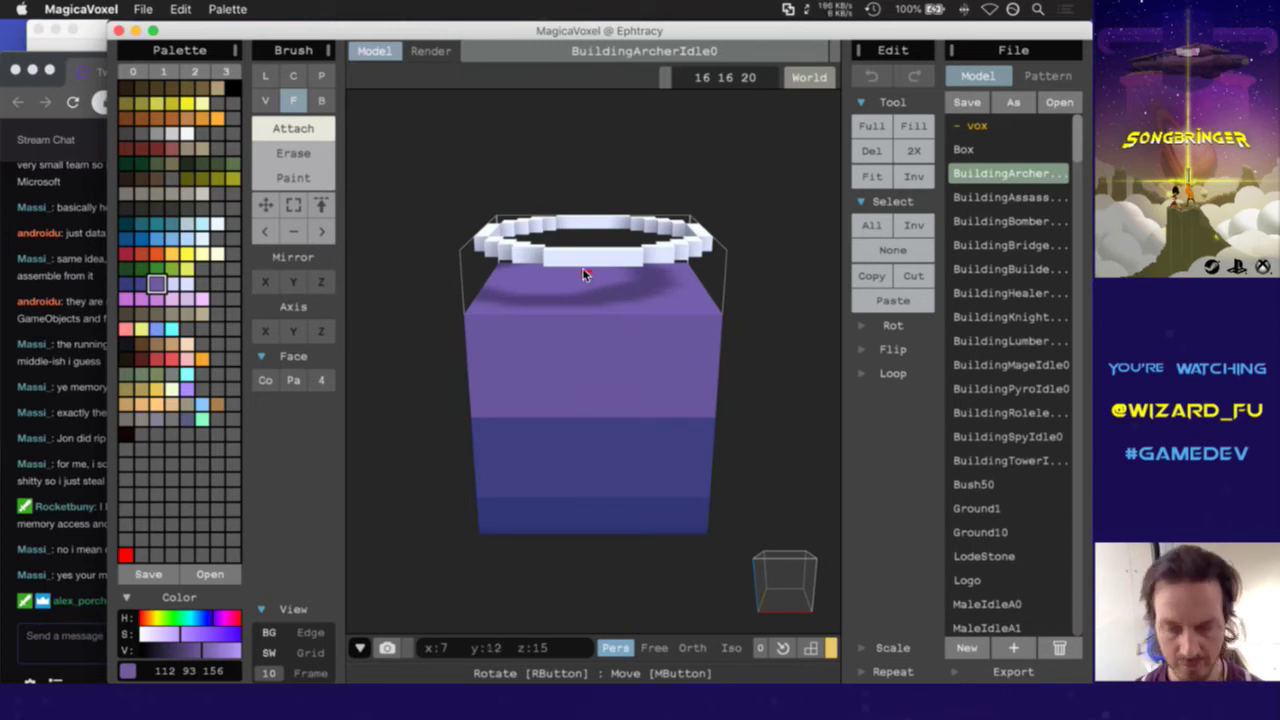
left_click(586, 277)
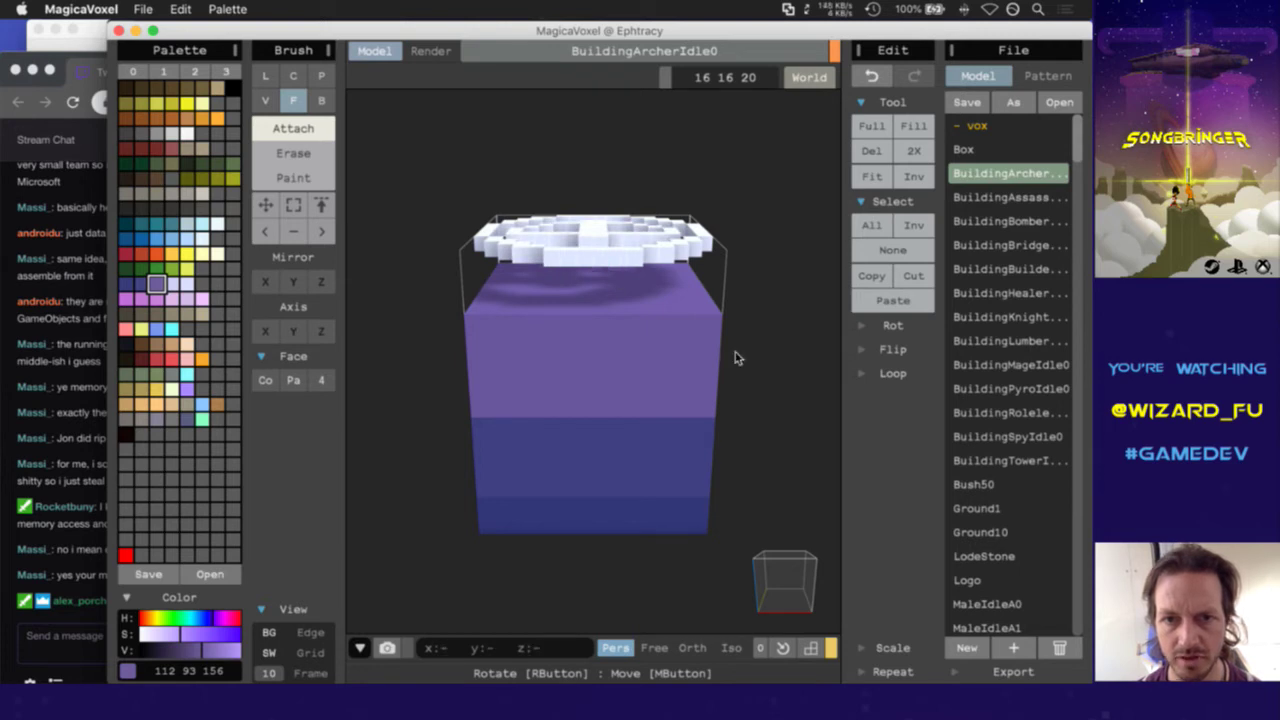
right_click_drag(797, 572, 789, 633)
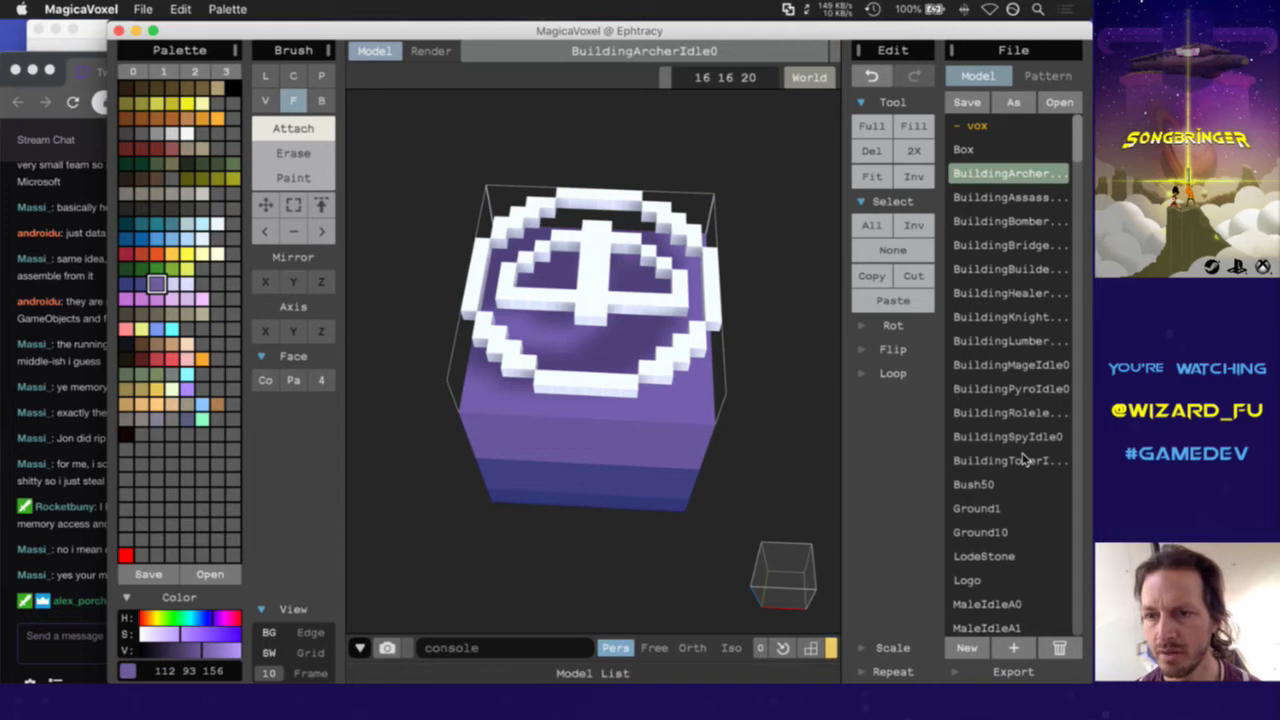
Open the RoleAssassinIdle0 model and copy its icon voxels
left_click_drag(1077, 155, 1073, 327)
scroll(1073, 327, "down", 5)
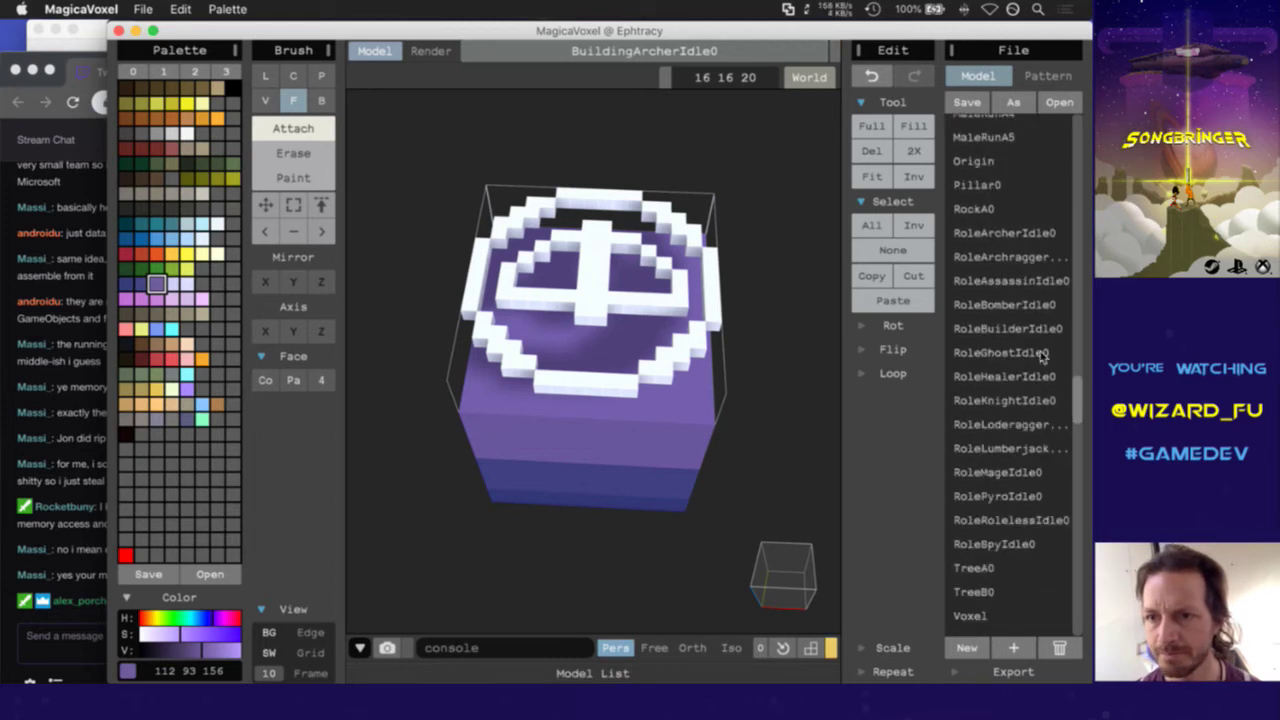
left_click(1022, 286)
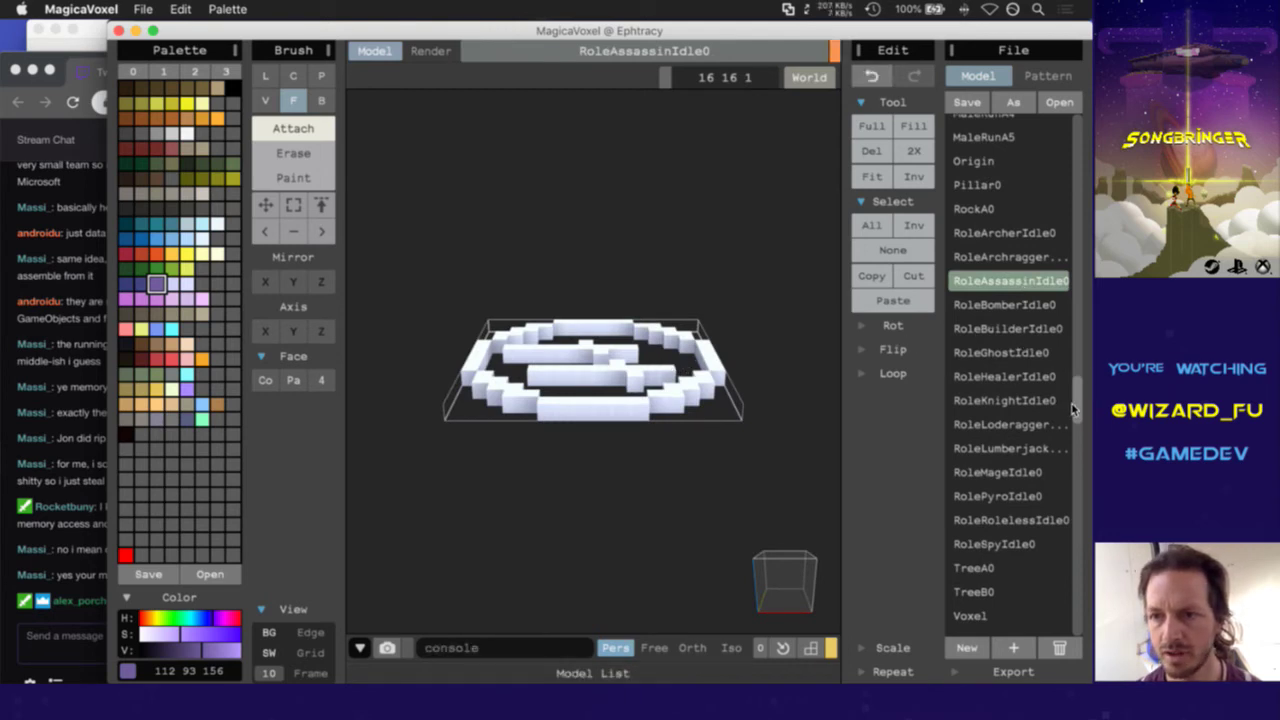
Open BuildingAssassinIdle0 without saving changes to the role model, and paste the assassin icon inside the ring above the block
scroll(1073, 410, "down", 2)
scroll(1062, 300, "up", 8)
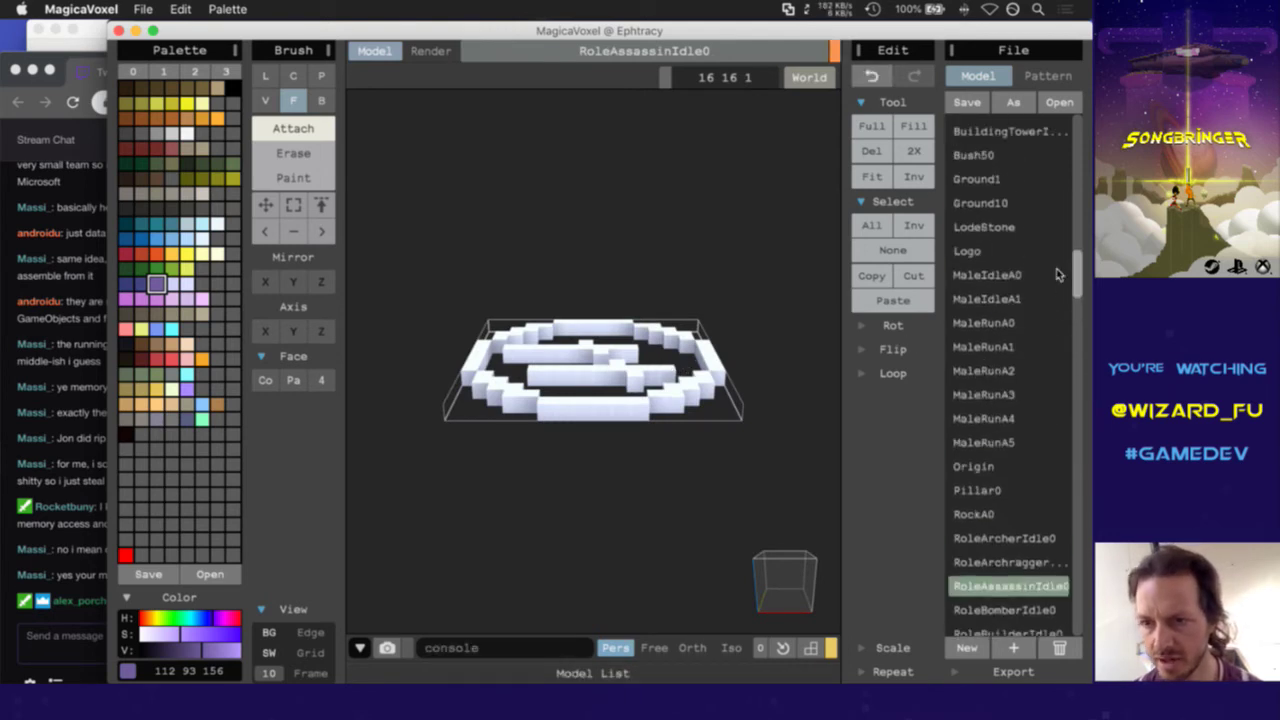
scroll(1056, 200, "up", 6)
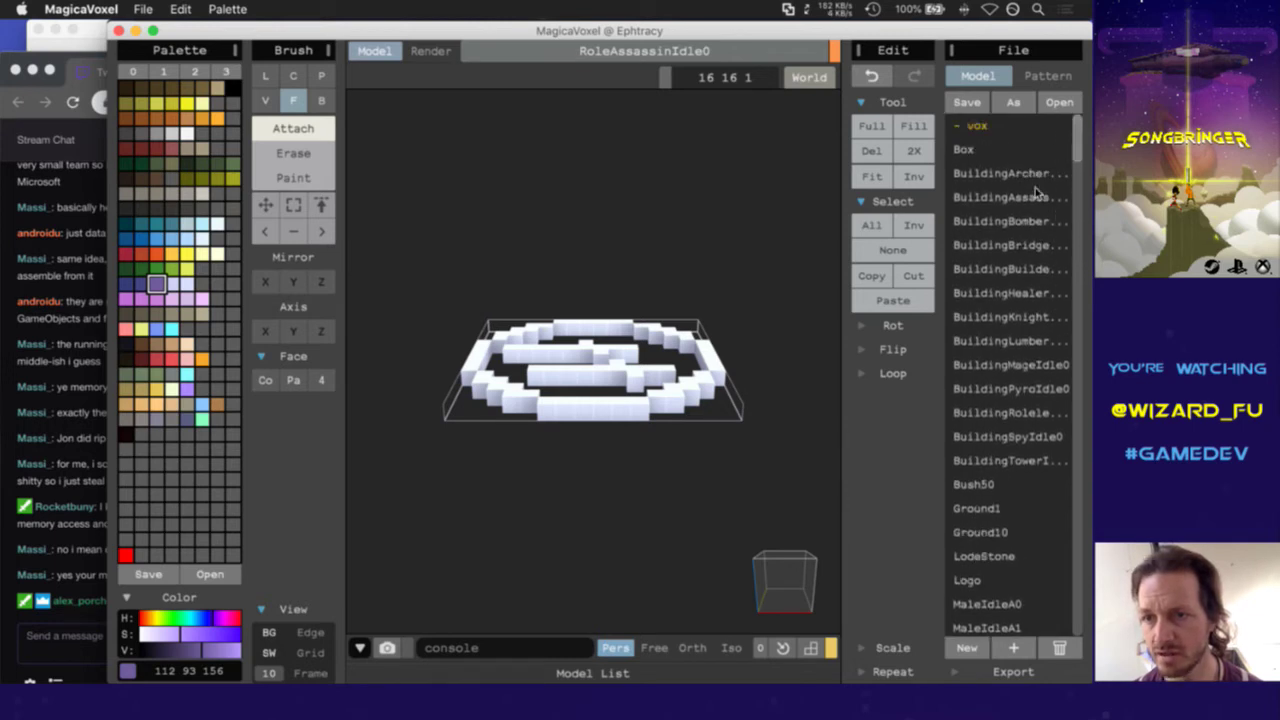
left_click(1038, 193)
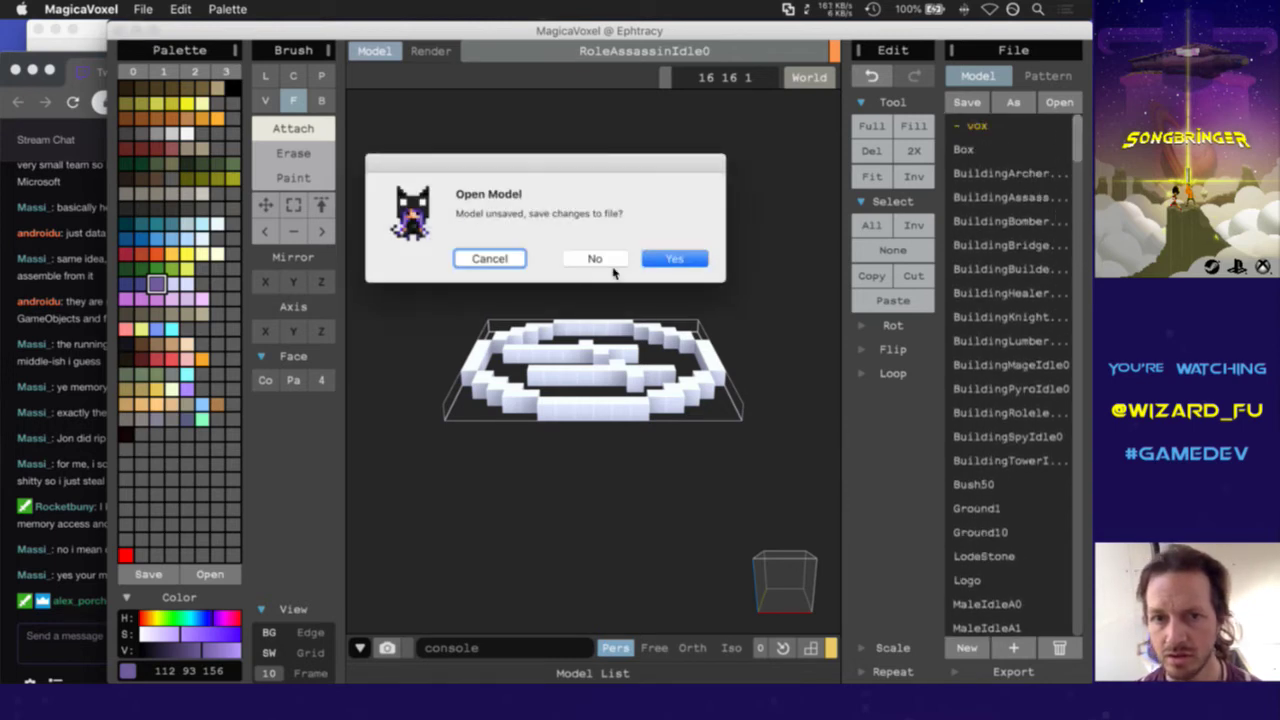
left_click(612, 263)
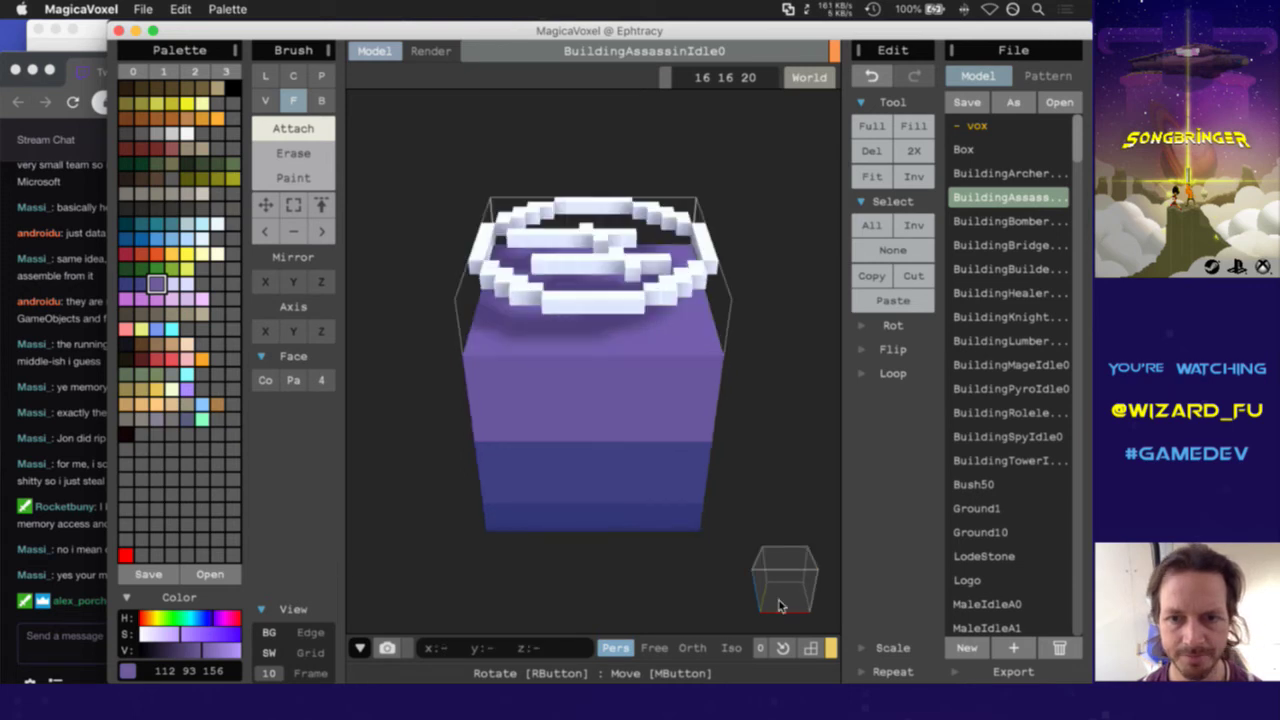
left_click_drag(781, 560, 784, 598)
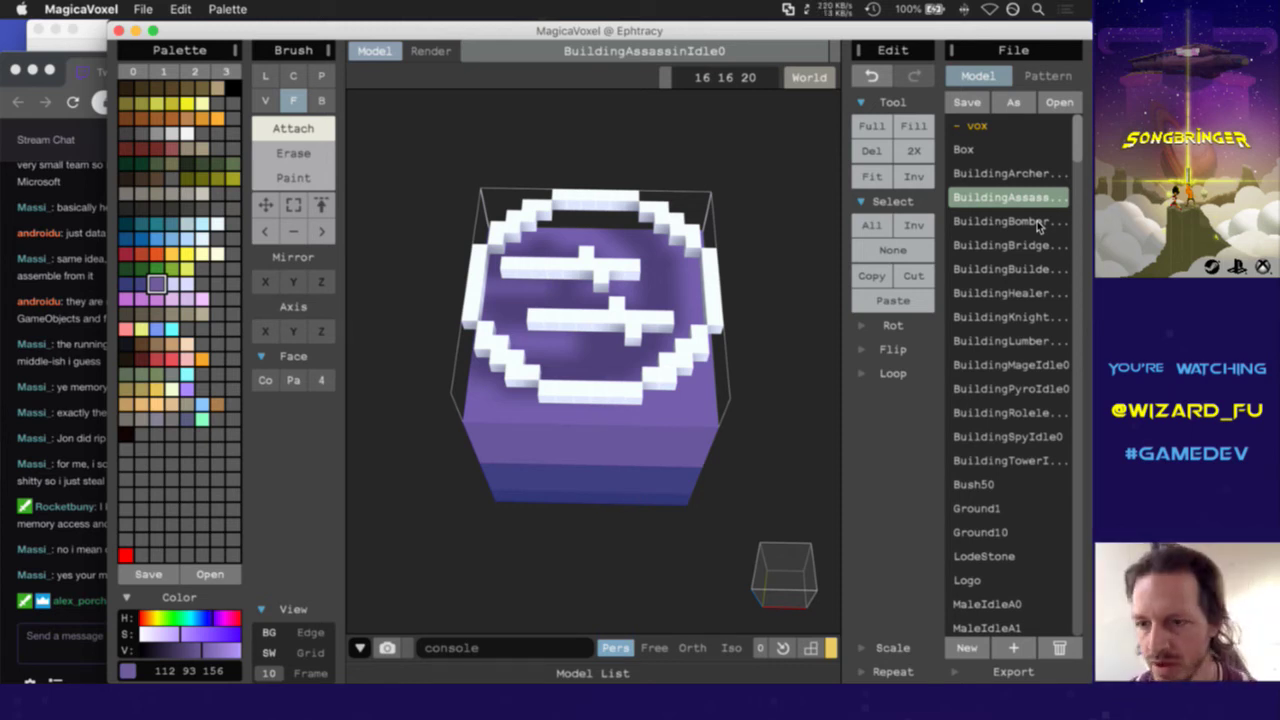
Copy the icon voxels from RoleBomberIdle0 and, without saving that model, paste them inside the ring above the block in BuildingBomberIdle0
scroll(1038, 228, "down", 10)
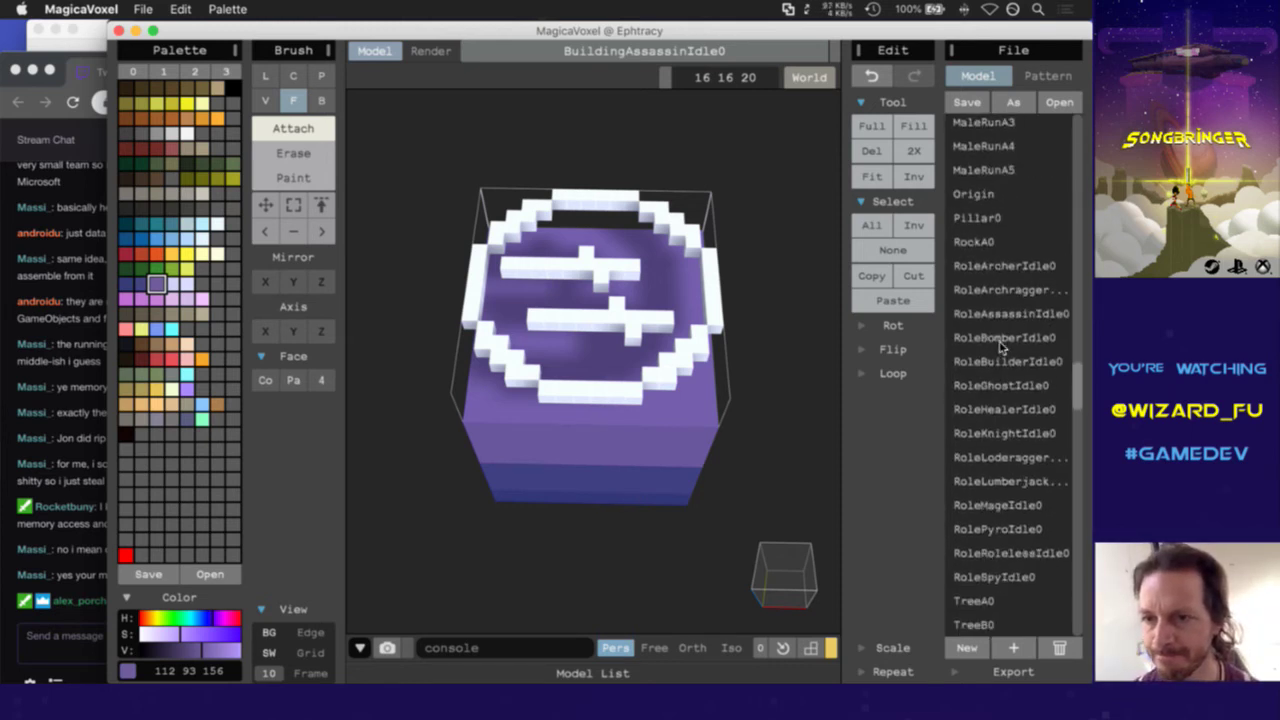
left_click(1000, 339)
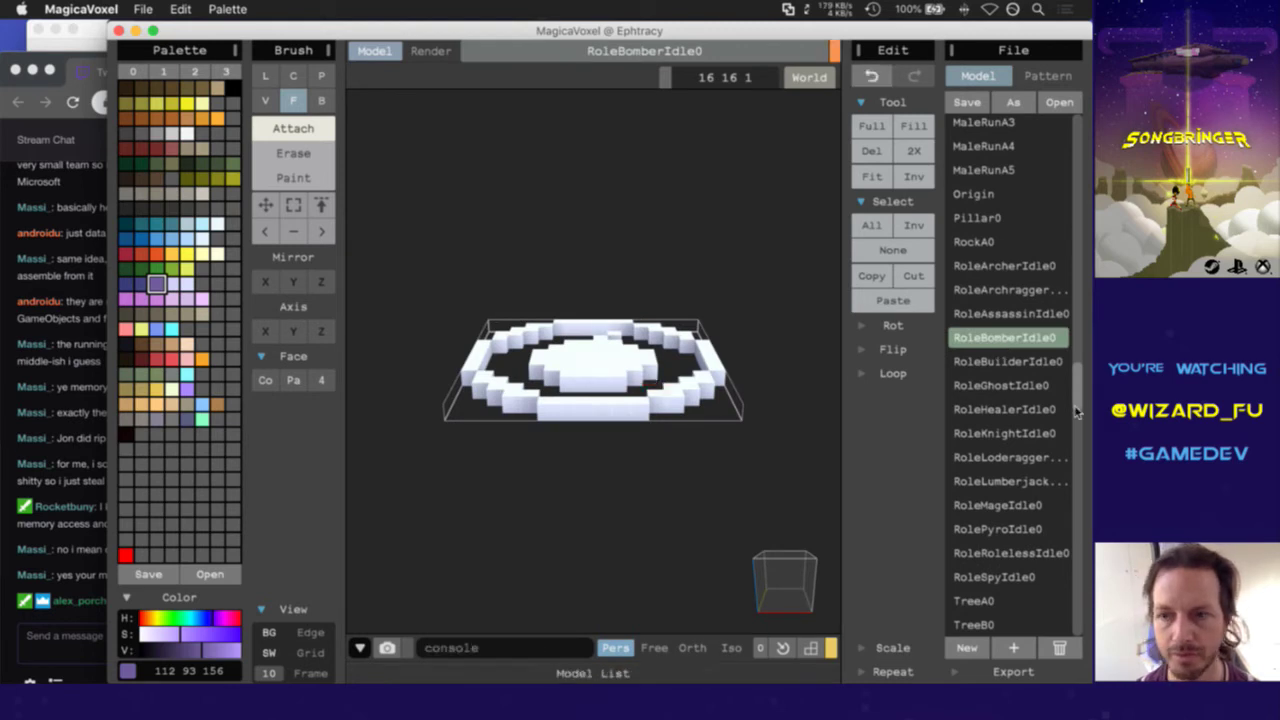
left_click_drag(1077, 411, 1085, 133)
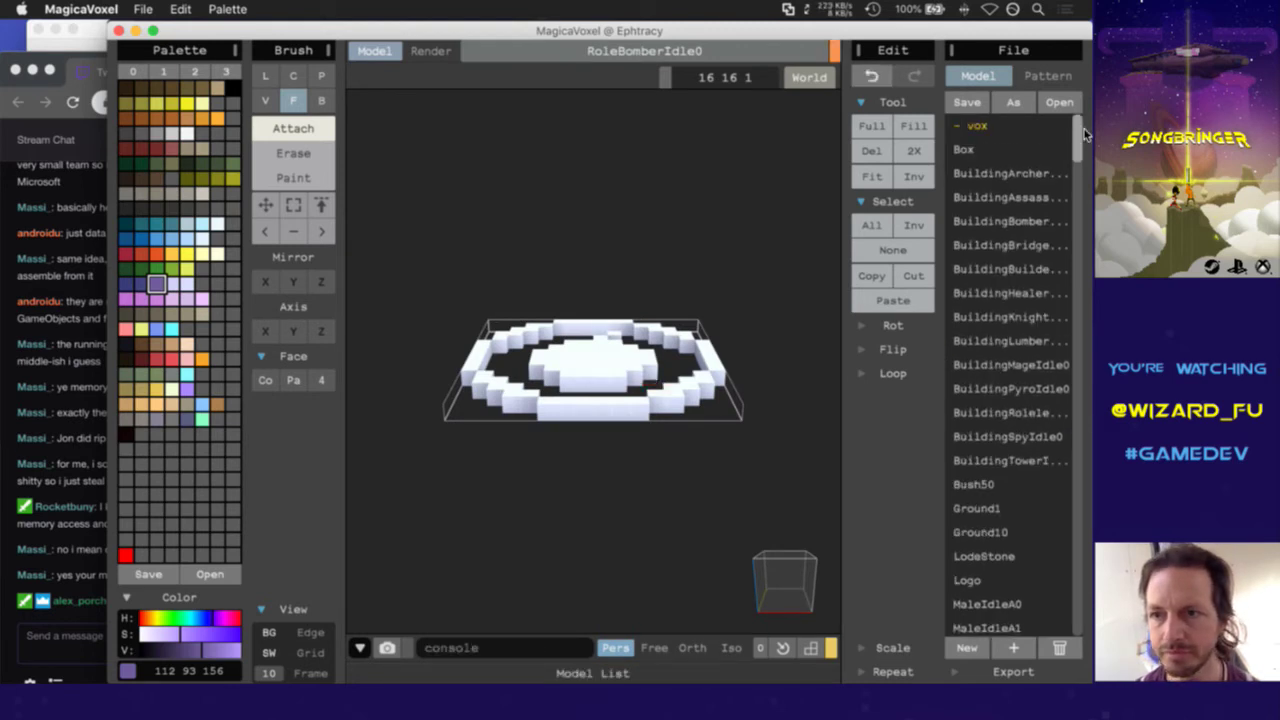
left_click(1022, 220)
left_click(596, 259)
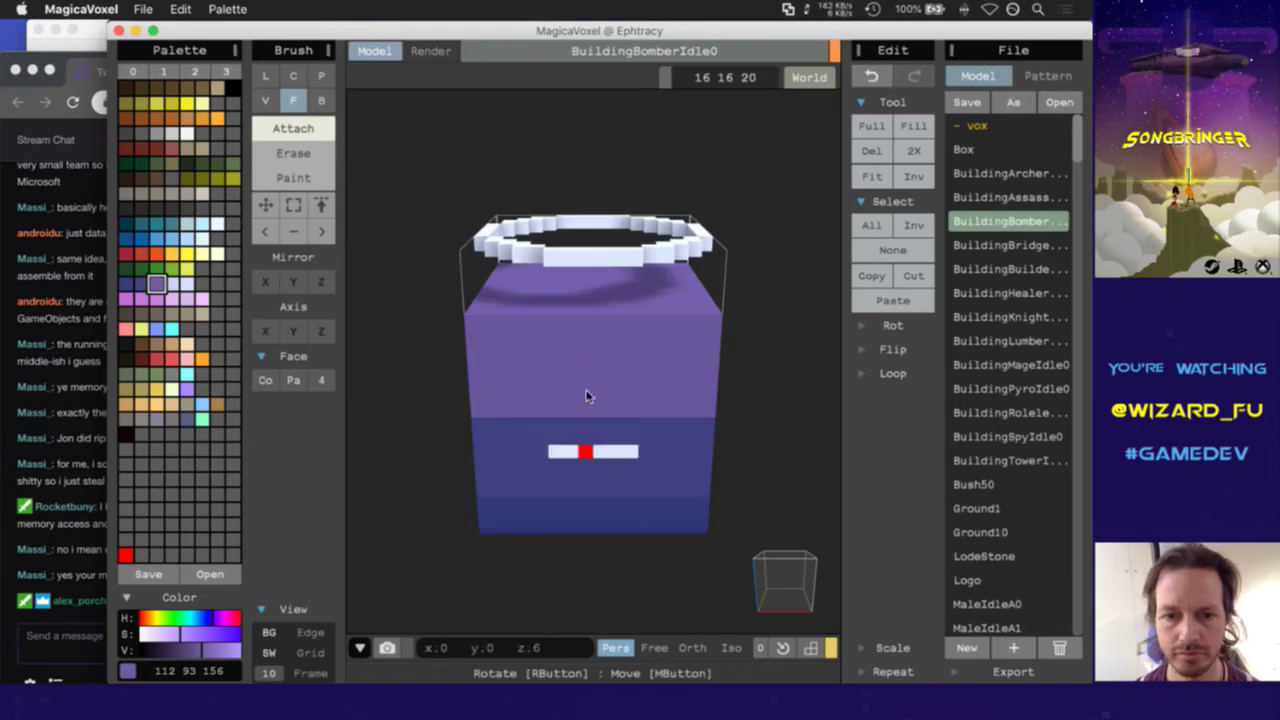
left_click(586, 256)
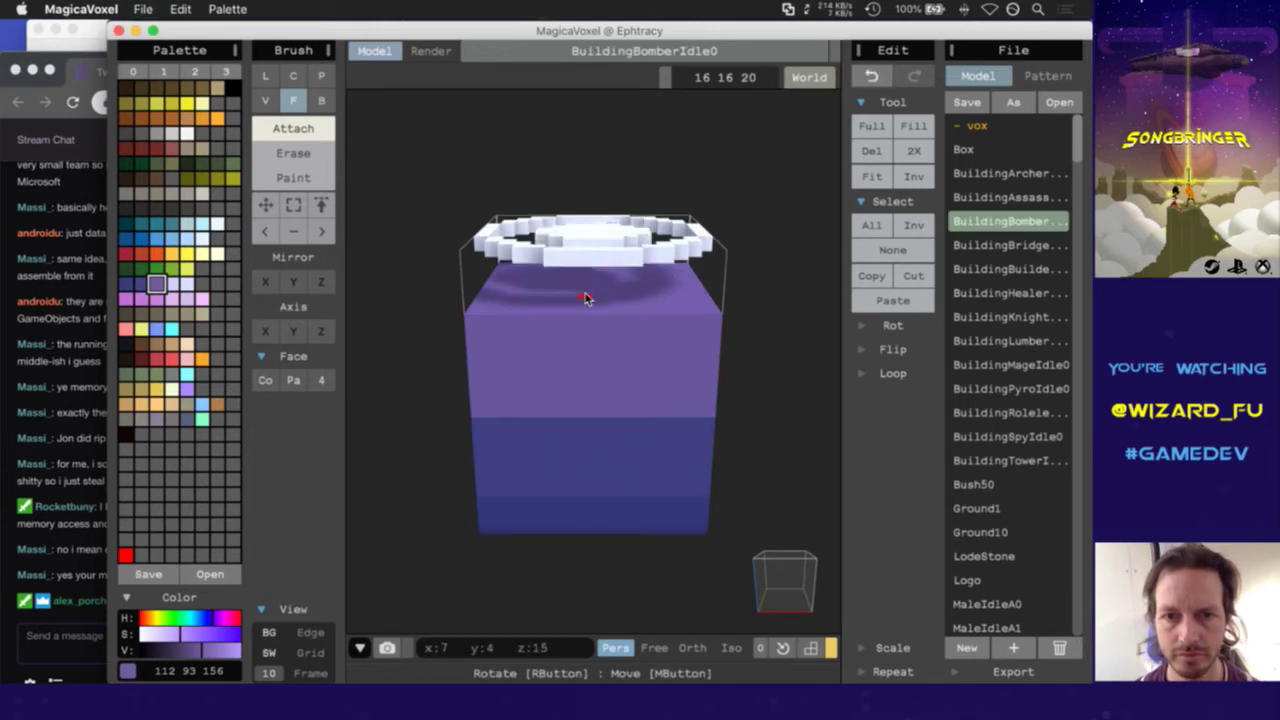
left_click(771, 591)
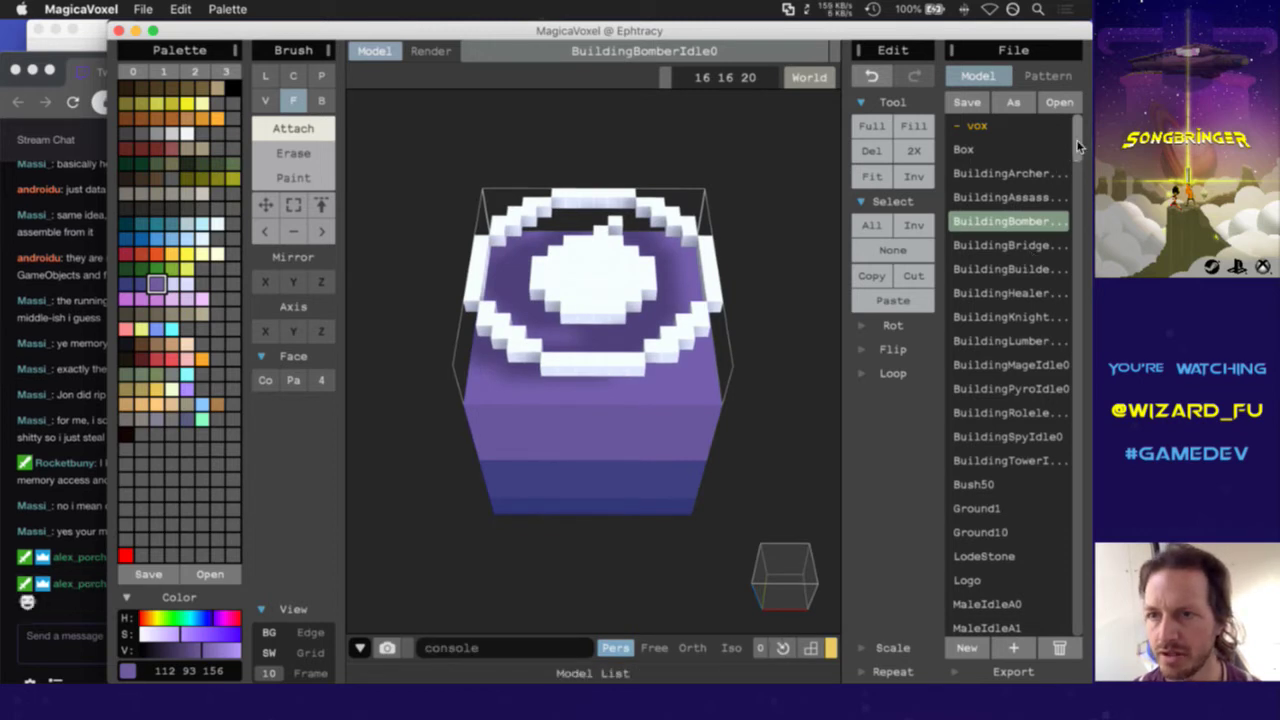
Open the BuildingBridgeIdle0 model, view the ring above its block at an angle, and set the brush to Erase
left_click(1030, 246)
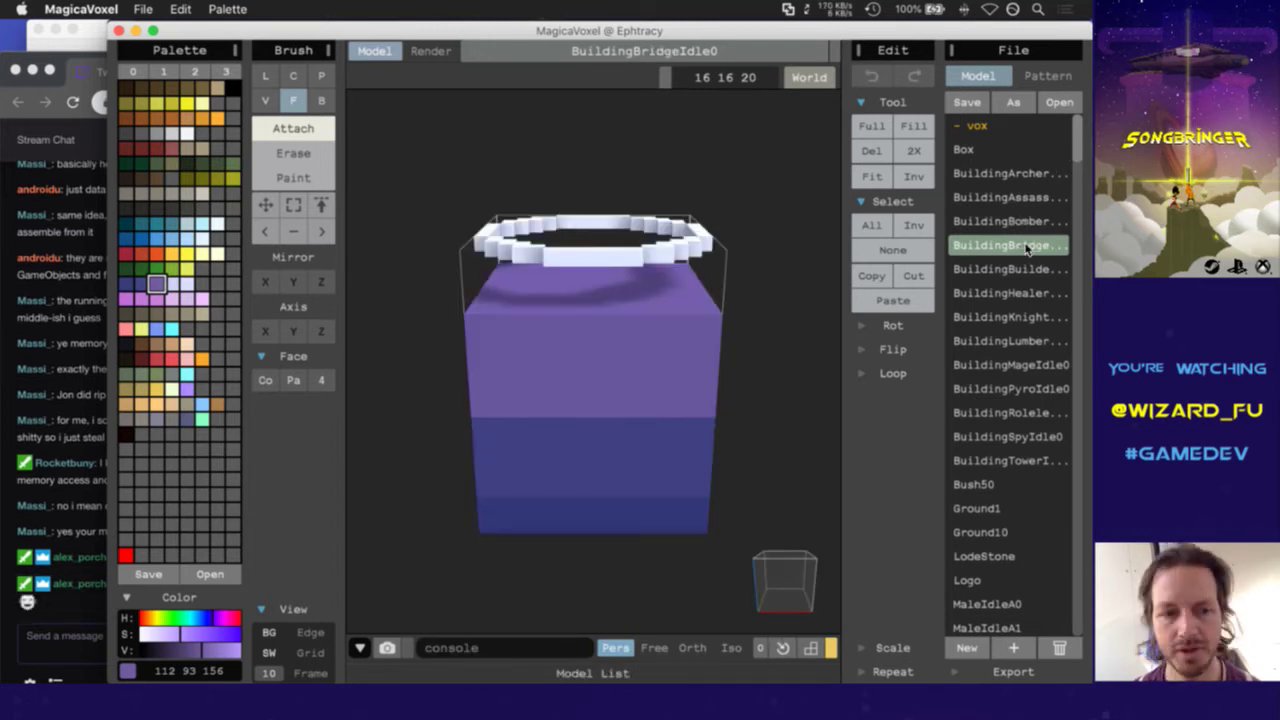
left_click(75, 619)
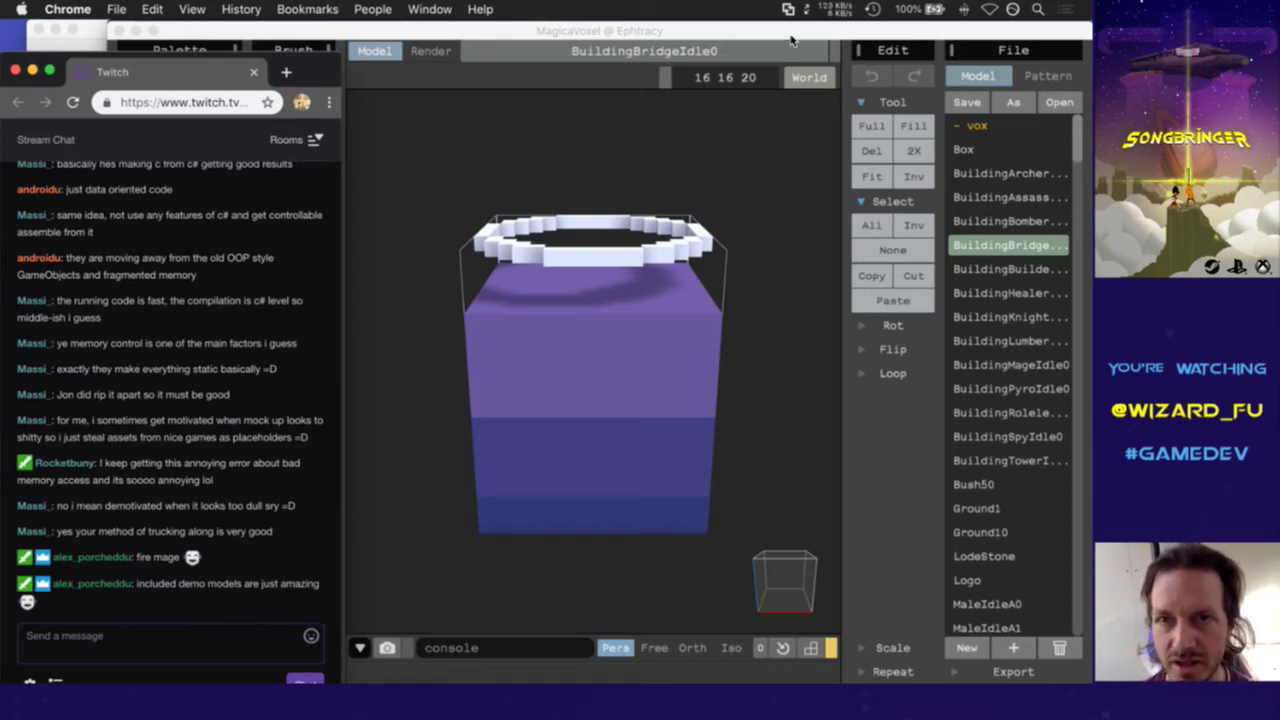
left_click(791, 32)
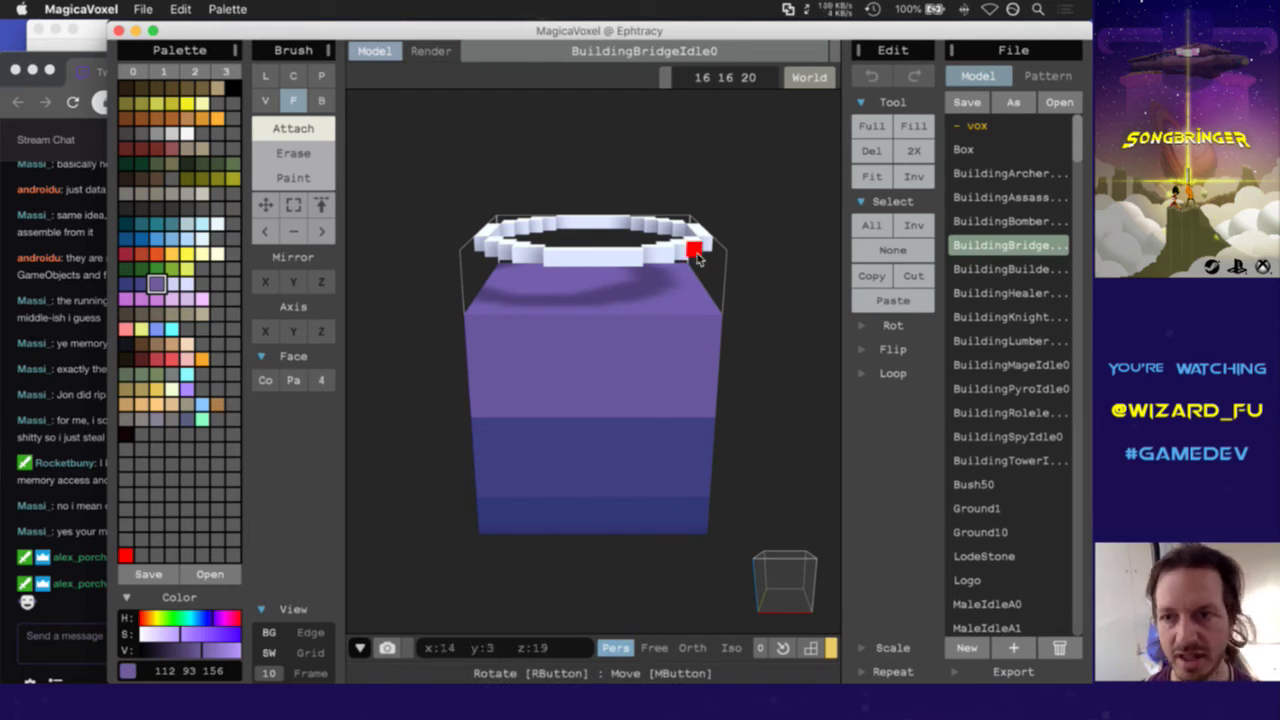
right_click_drag(791, 577, 773, 588)
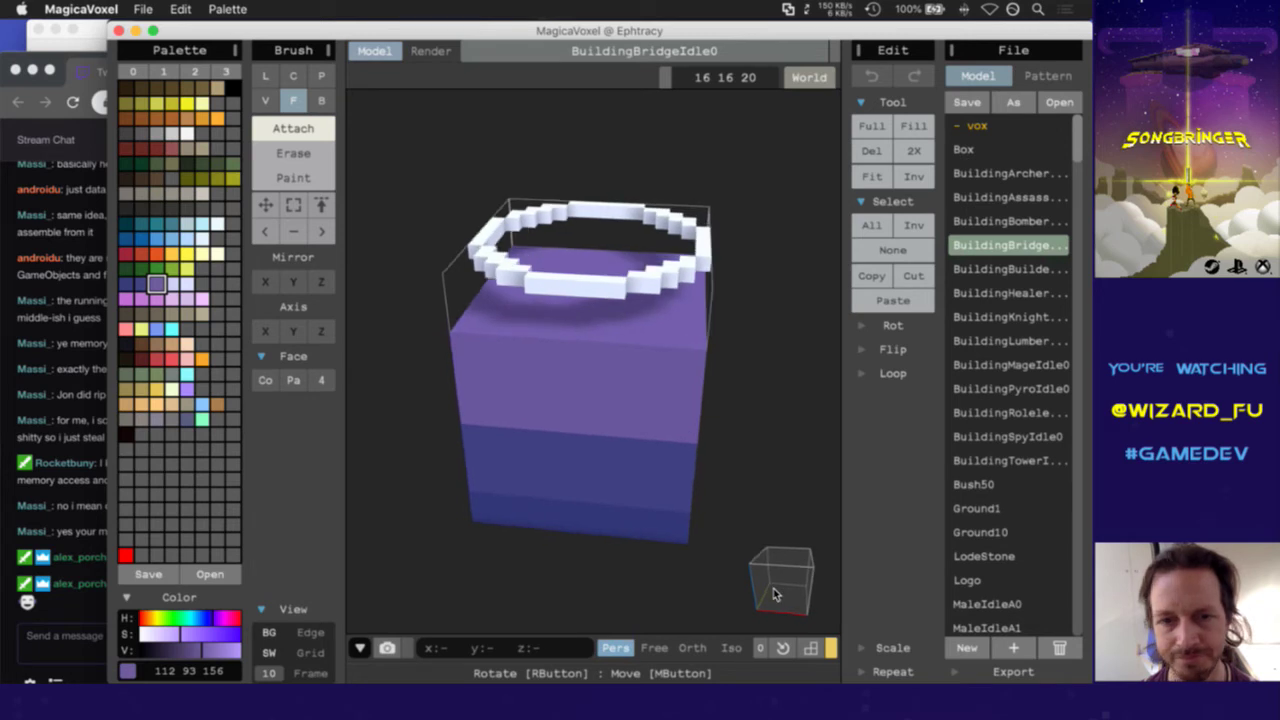
left_click(309, 156)
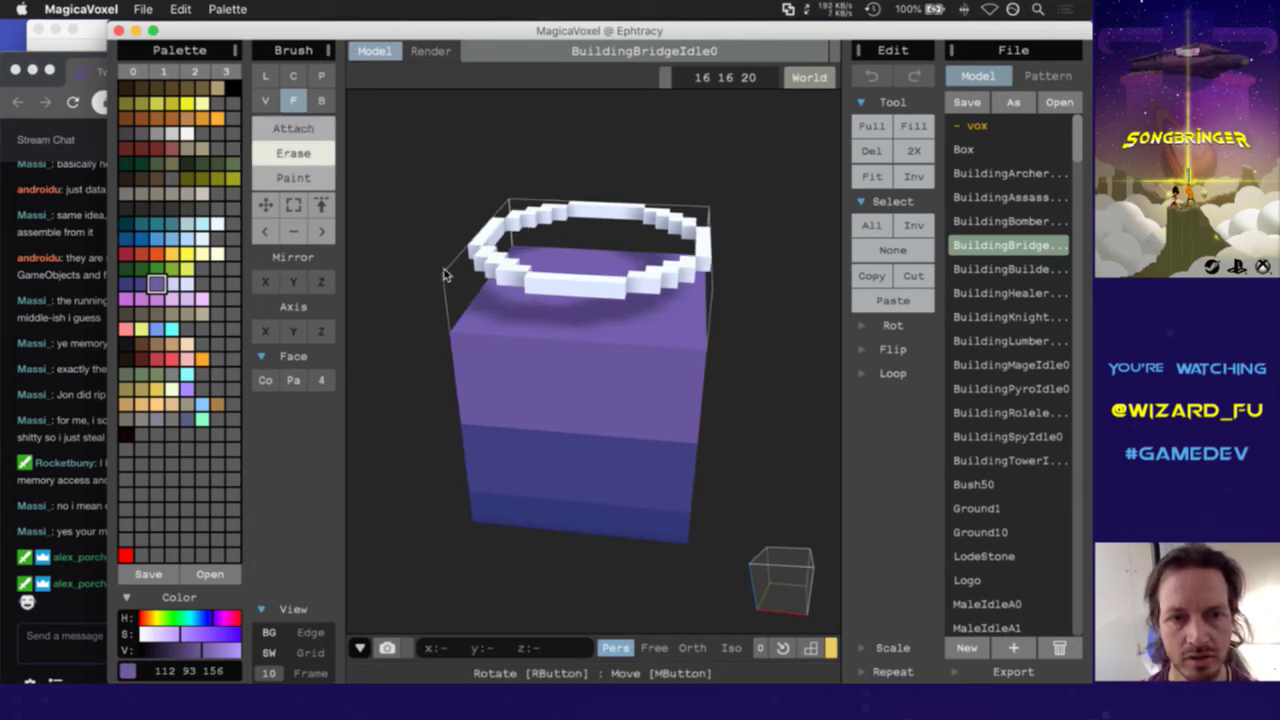
Switch to Chrome to read the stream chat, and open a new browser window beside it
left_click(66, 611)
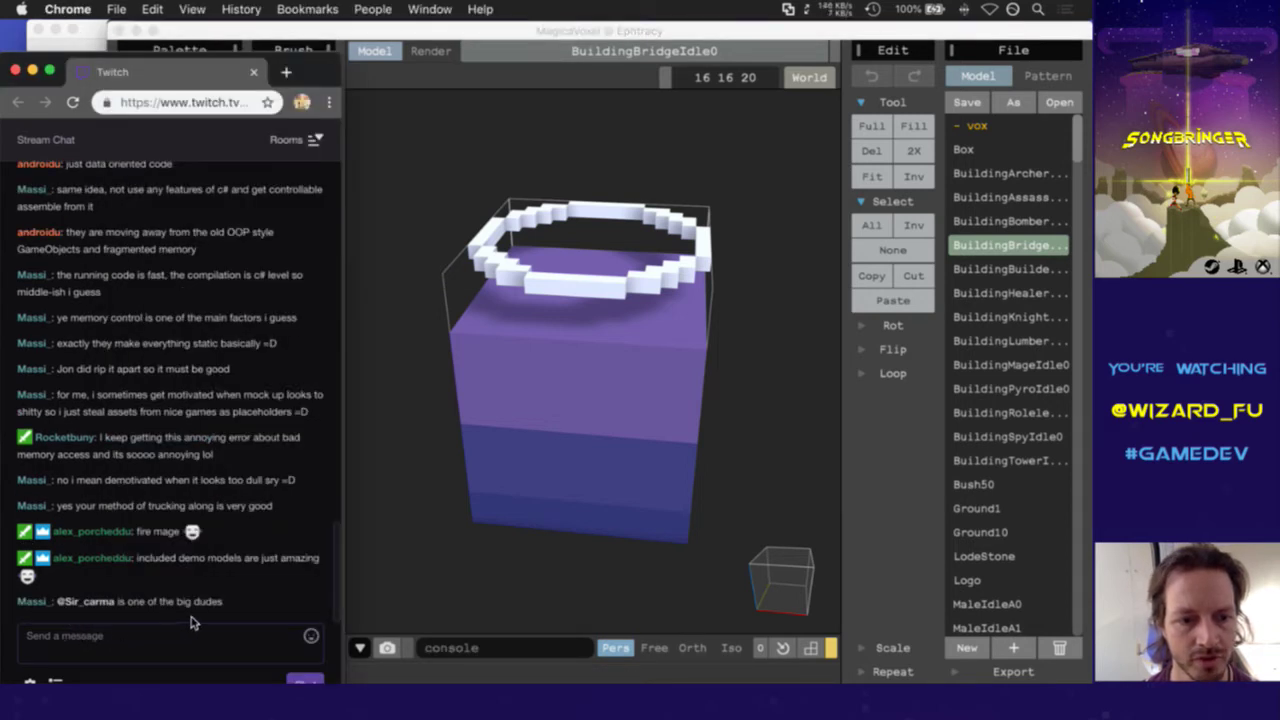
key("super+Tab")
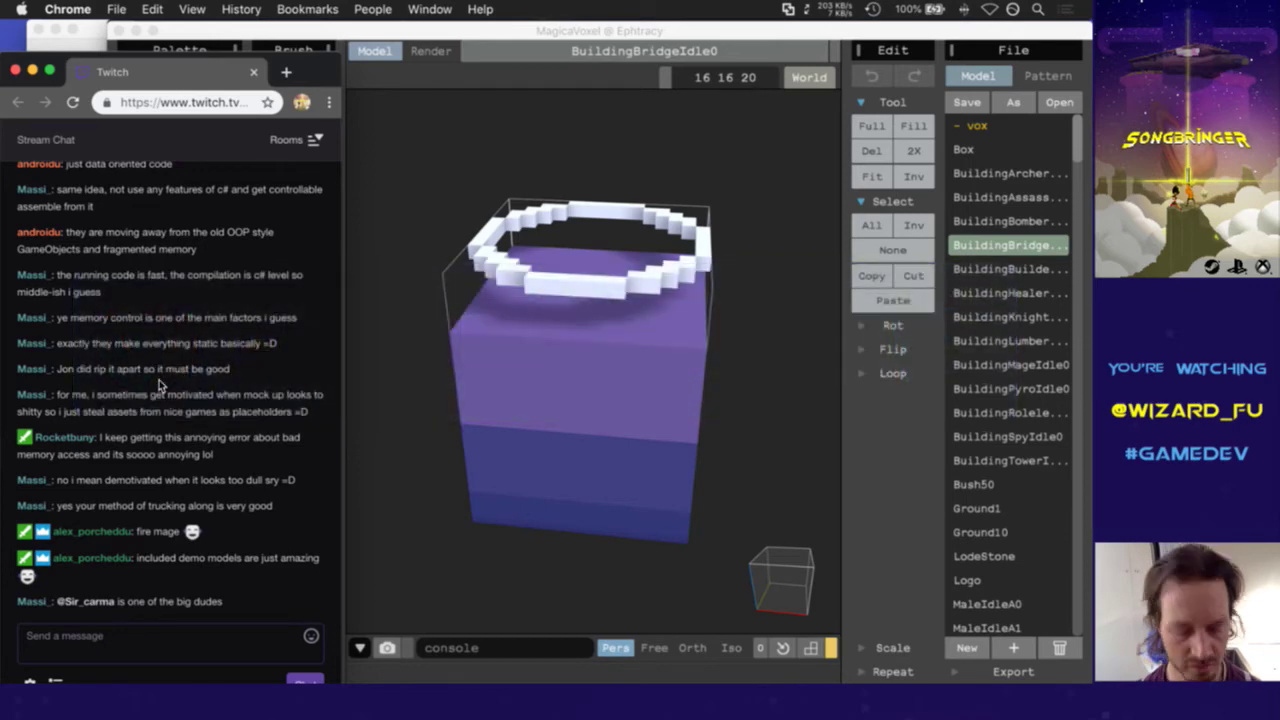
key("super+n")
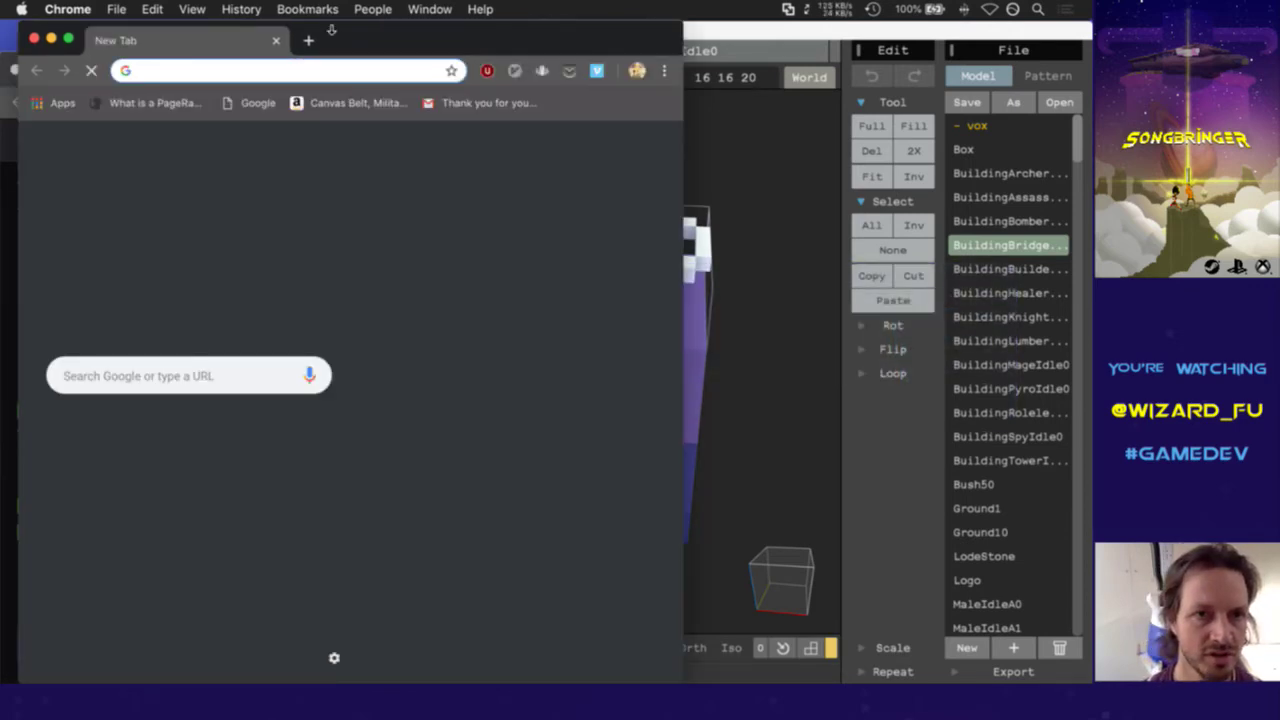
left_click_drag(354, 40, 555, 51)
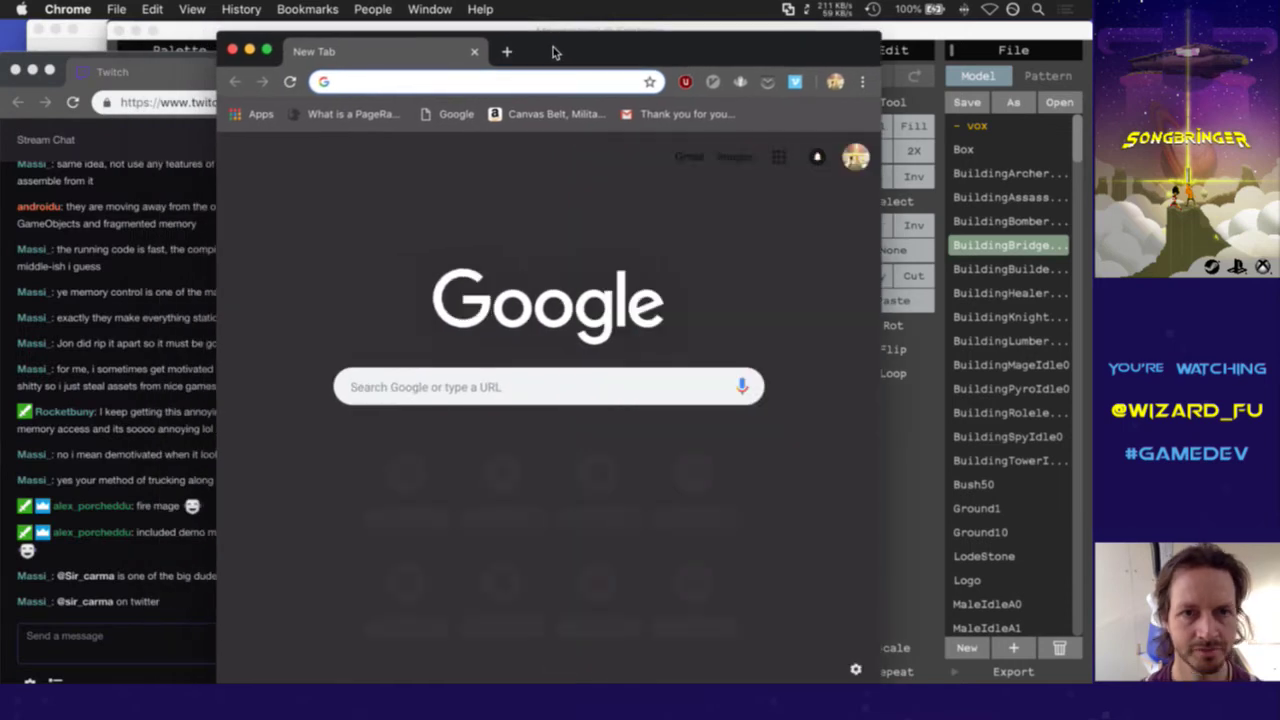
Load twitter.com/sir_carma, widen the browser window and view the pinned tweet with the voxel city animation
type("twitter.com/sir_")
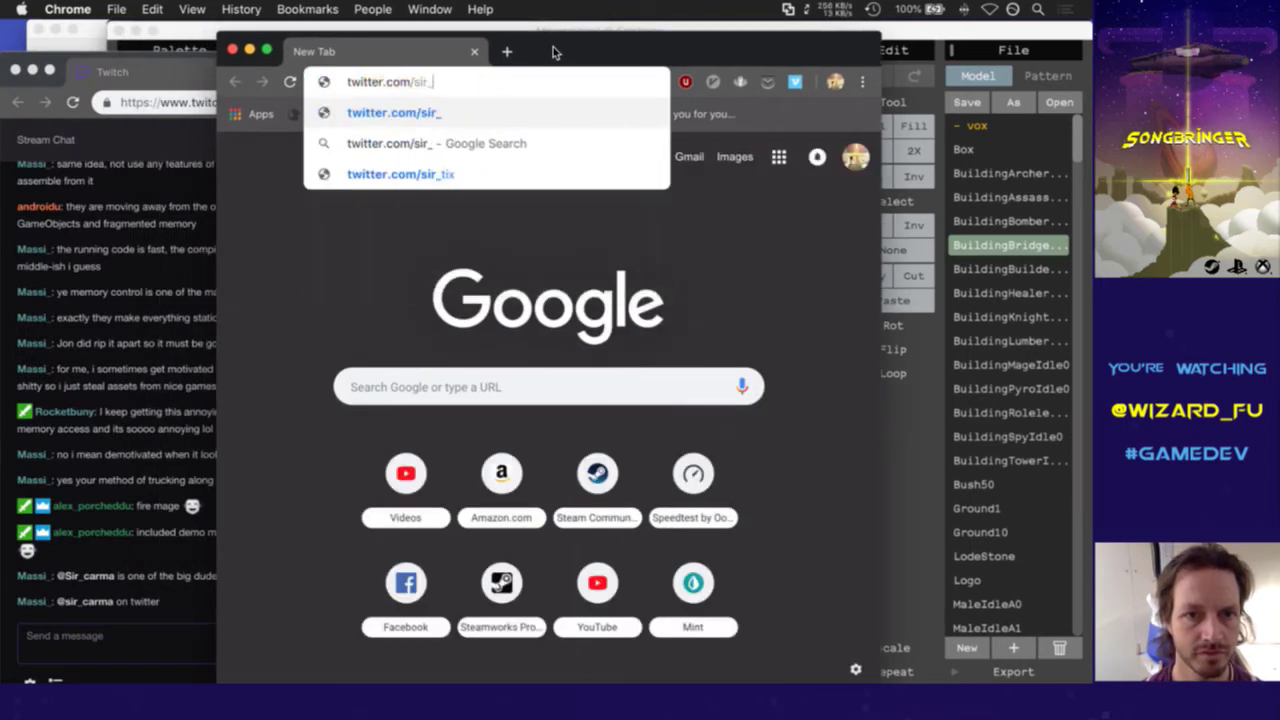
type("carma")
key("Return")
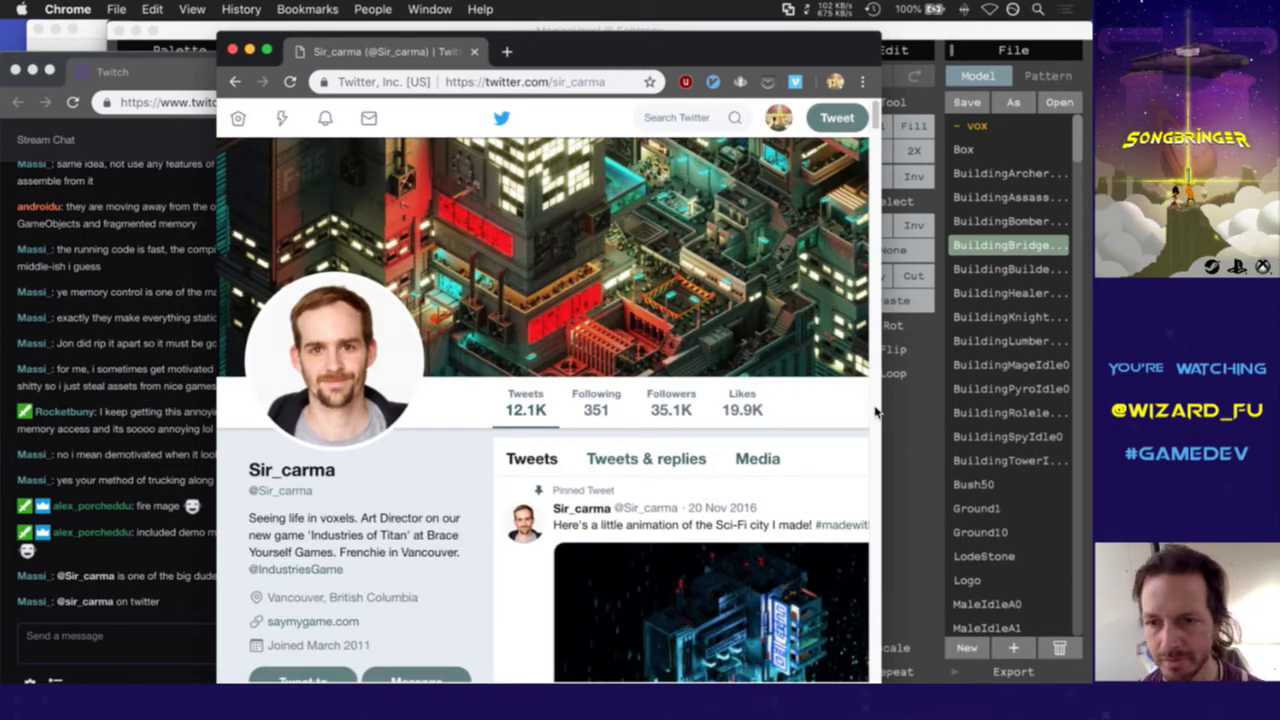
left_click_drag(878, 414, 1026, 414)
scroll(877, 397, "down", 5)
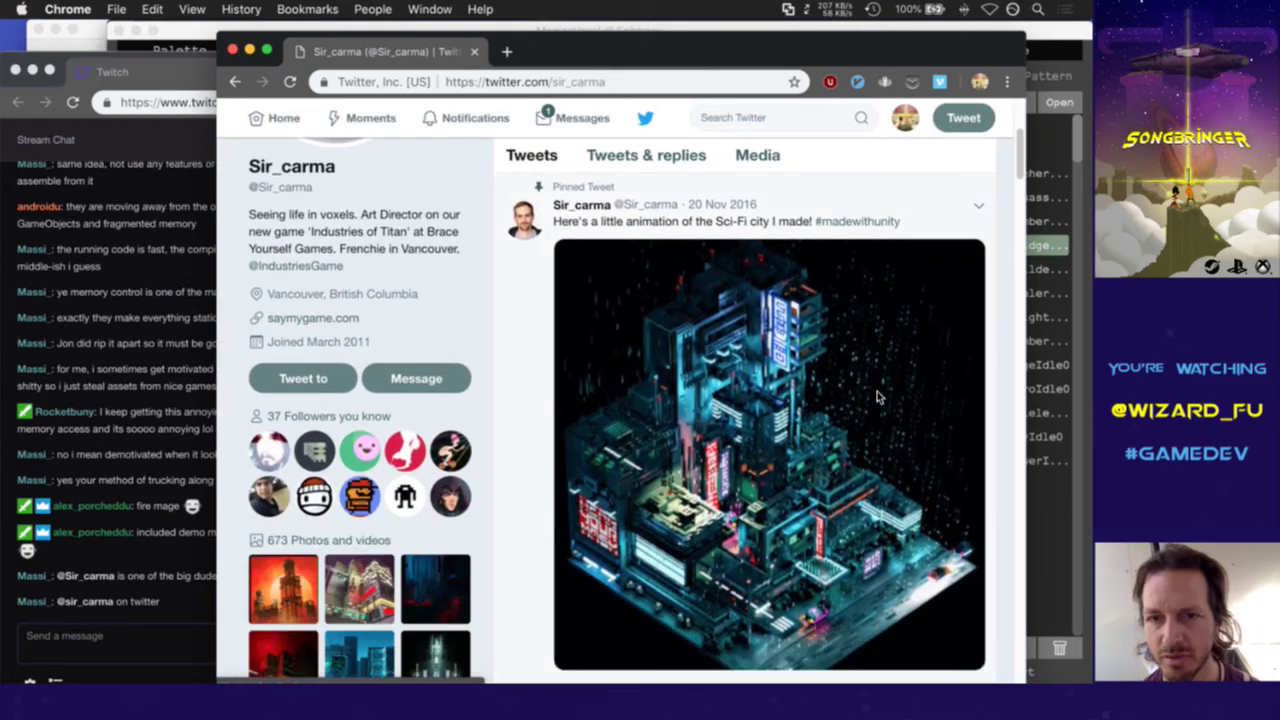
Follow the Sir_carma Twitter profile and like its pinned tweet with the Sci-Fi city animation
scroll(877, 397, "up", 5)
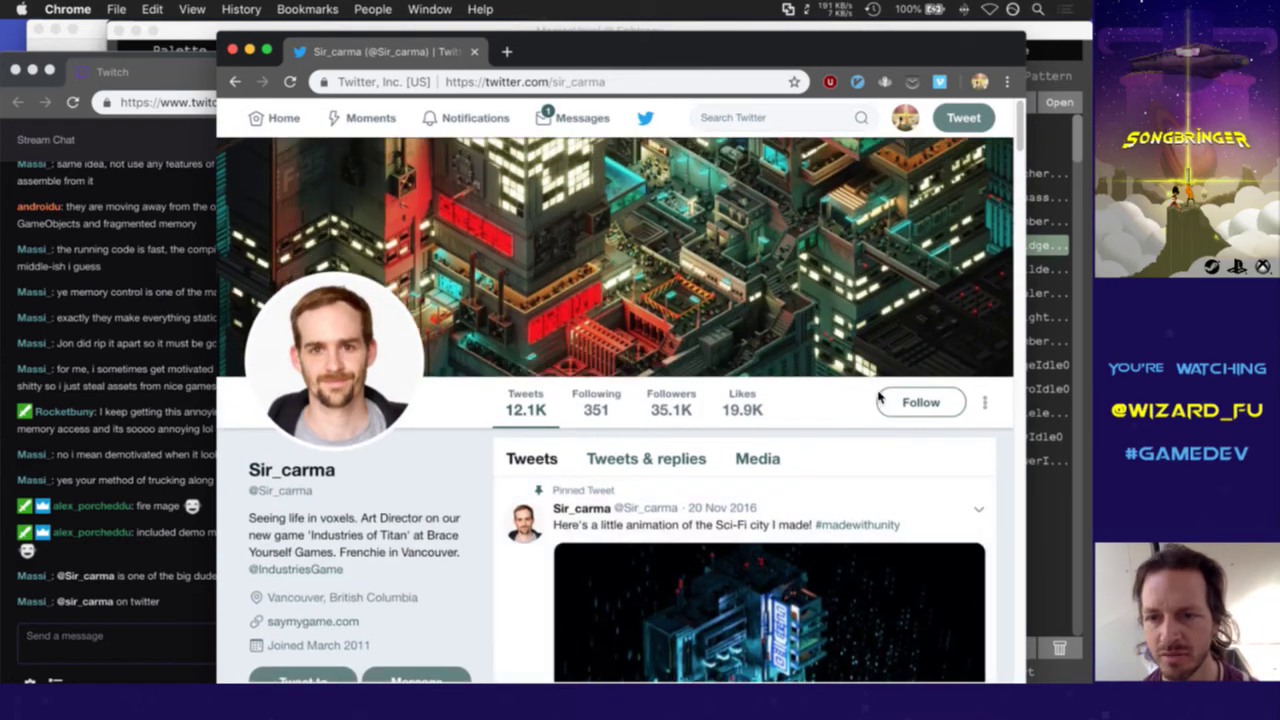
left_click(905, 402)
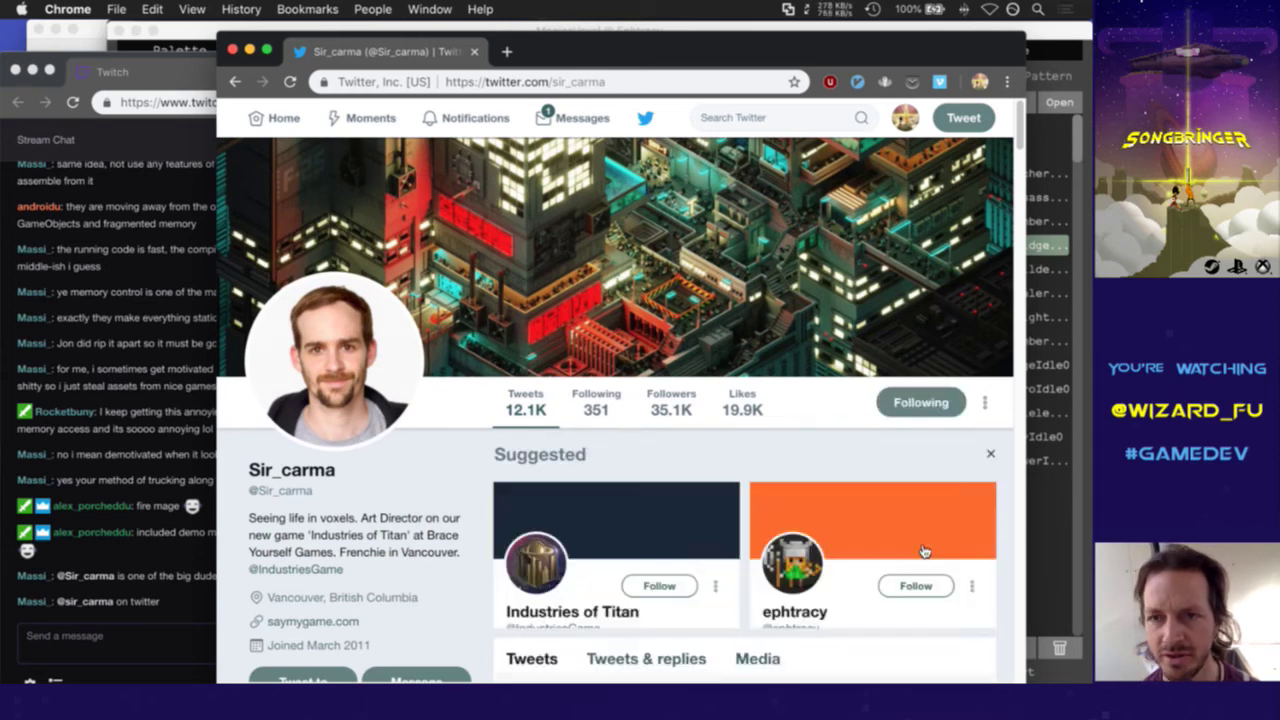
scroll(923, 545, "down", 3)
scroll(925, 550, "down", 1)
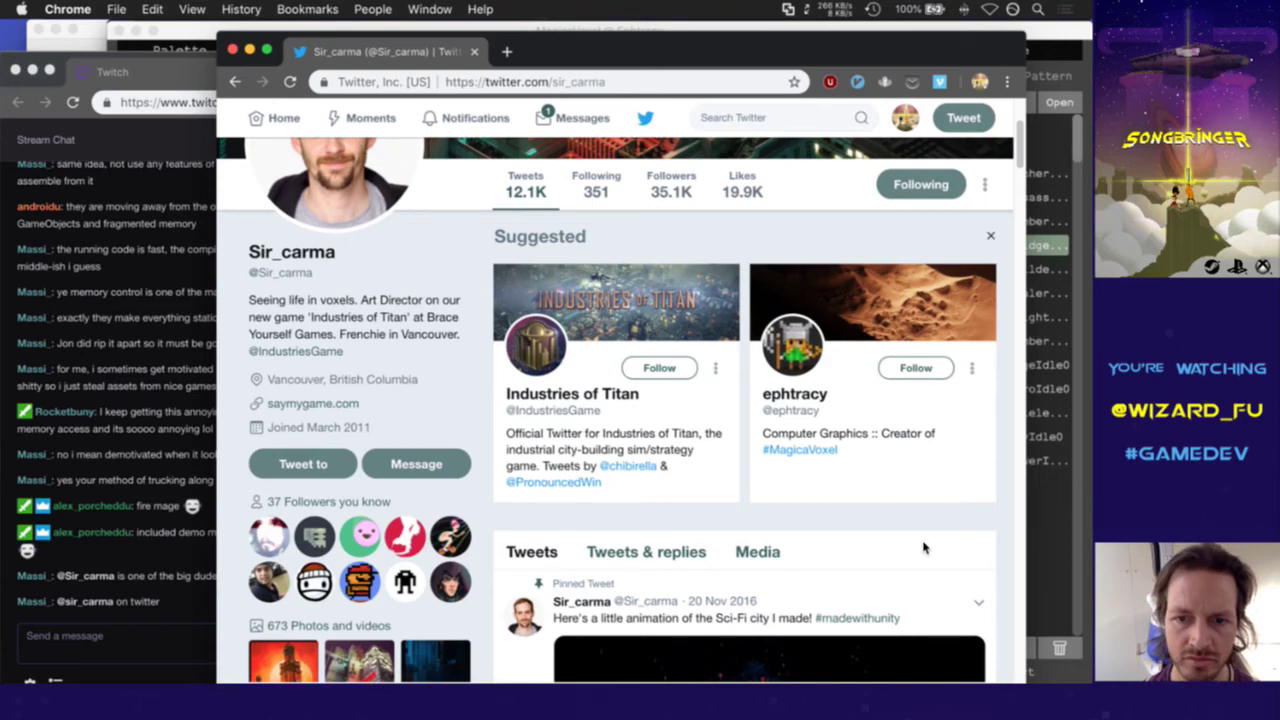
scroll(923, 547, "down", 5)
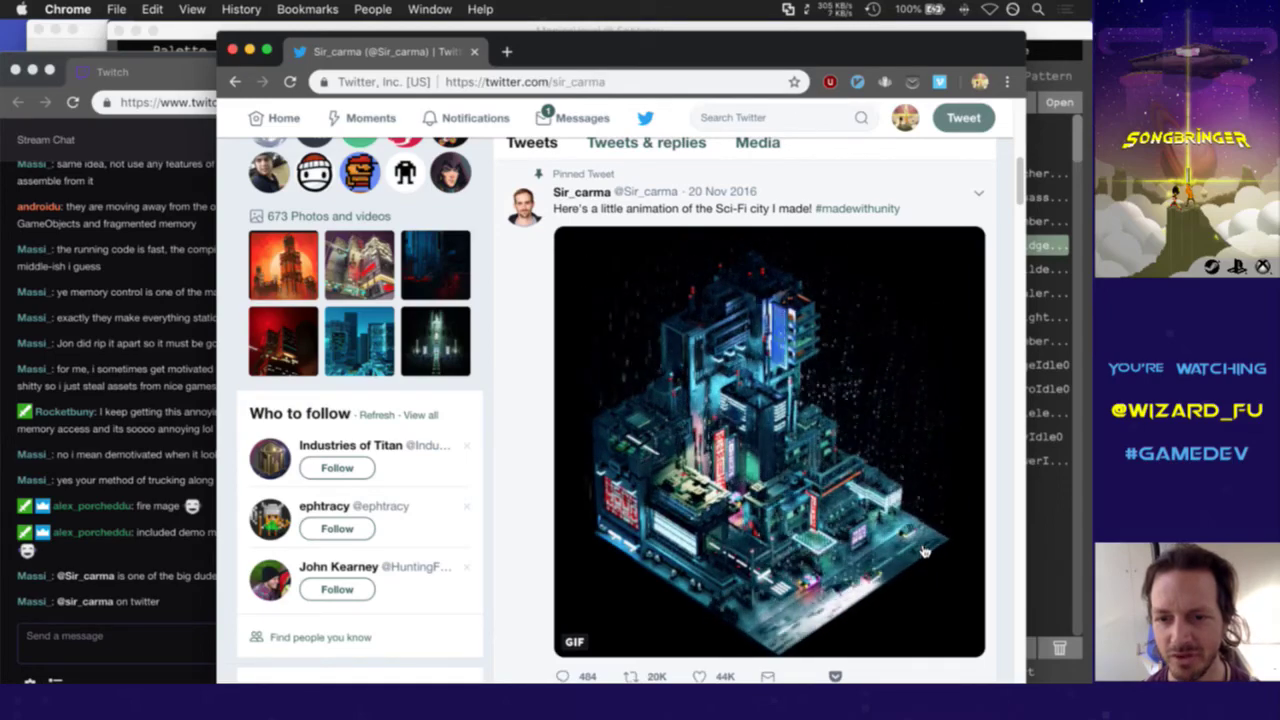
scroll(924, 551, "down", 1)
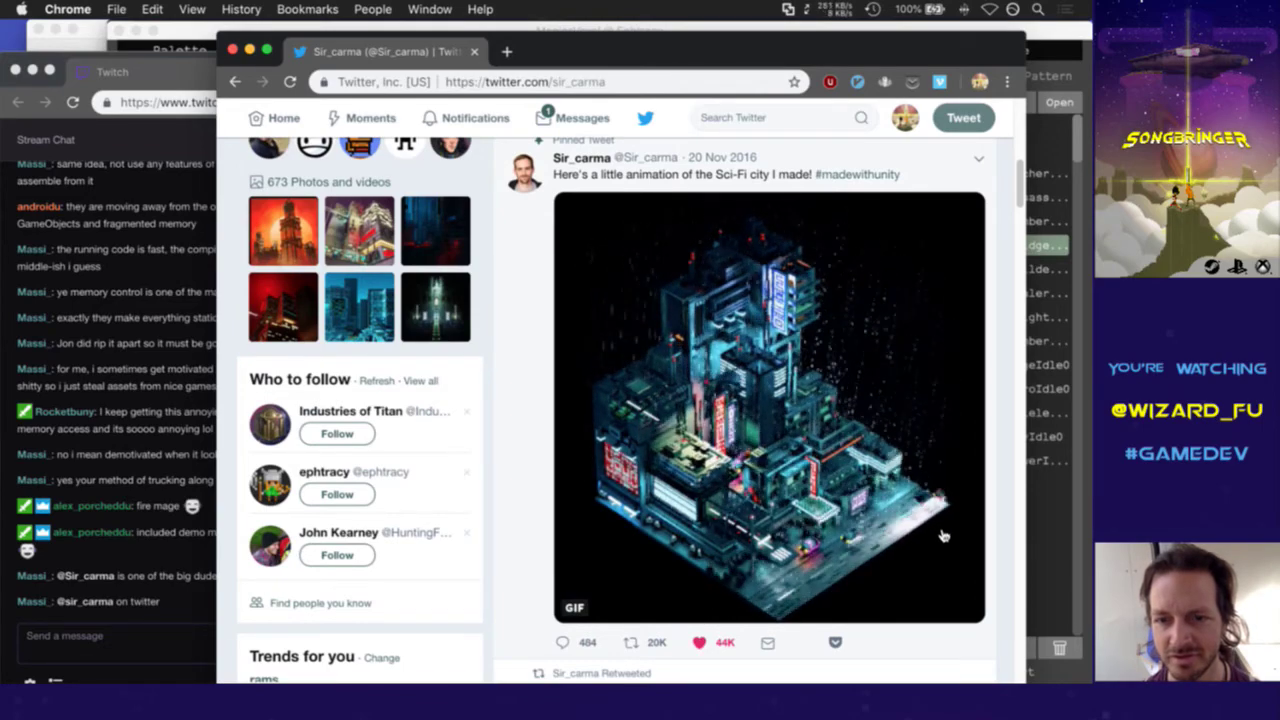
Find the "Night version" windmill tweet in the Sir_carma feed and like it
scroll(941, 536, "down", 3)
scroll(943, 537, "down", 5)
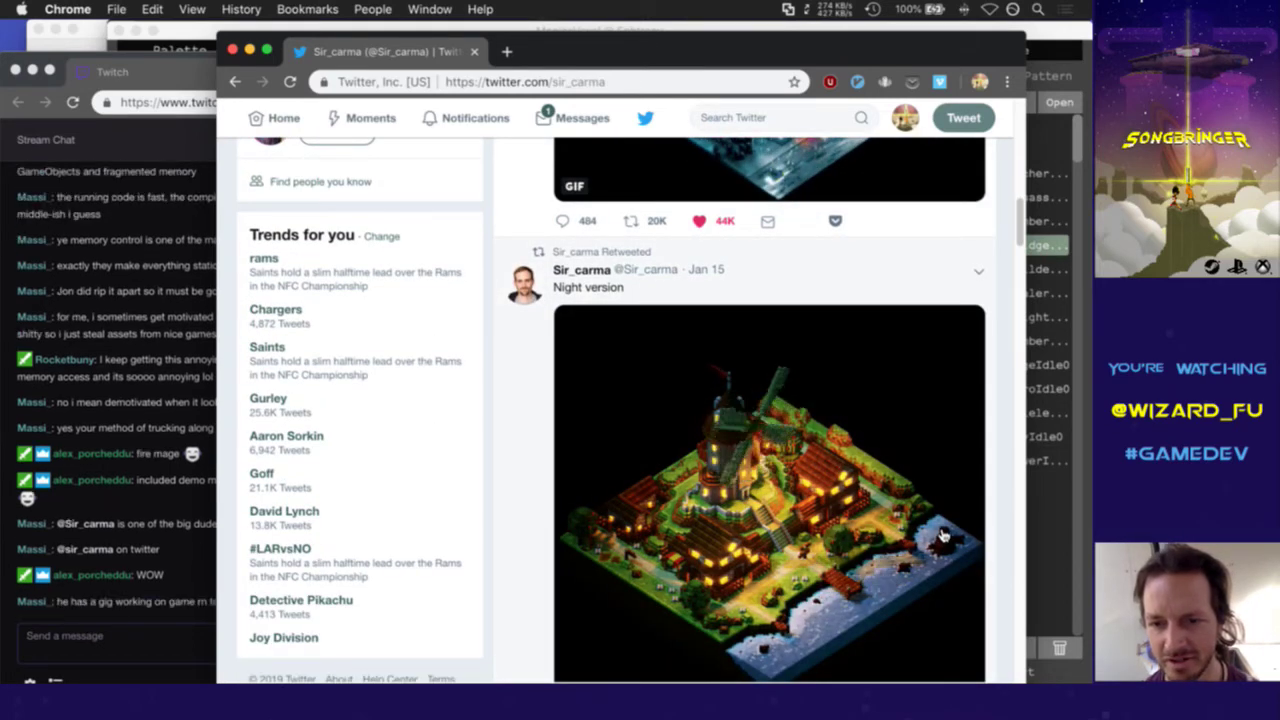
left_click(182, 632)
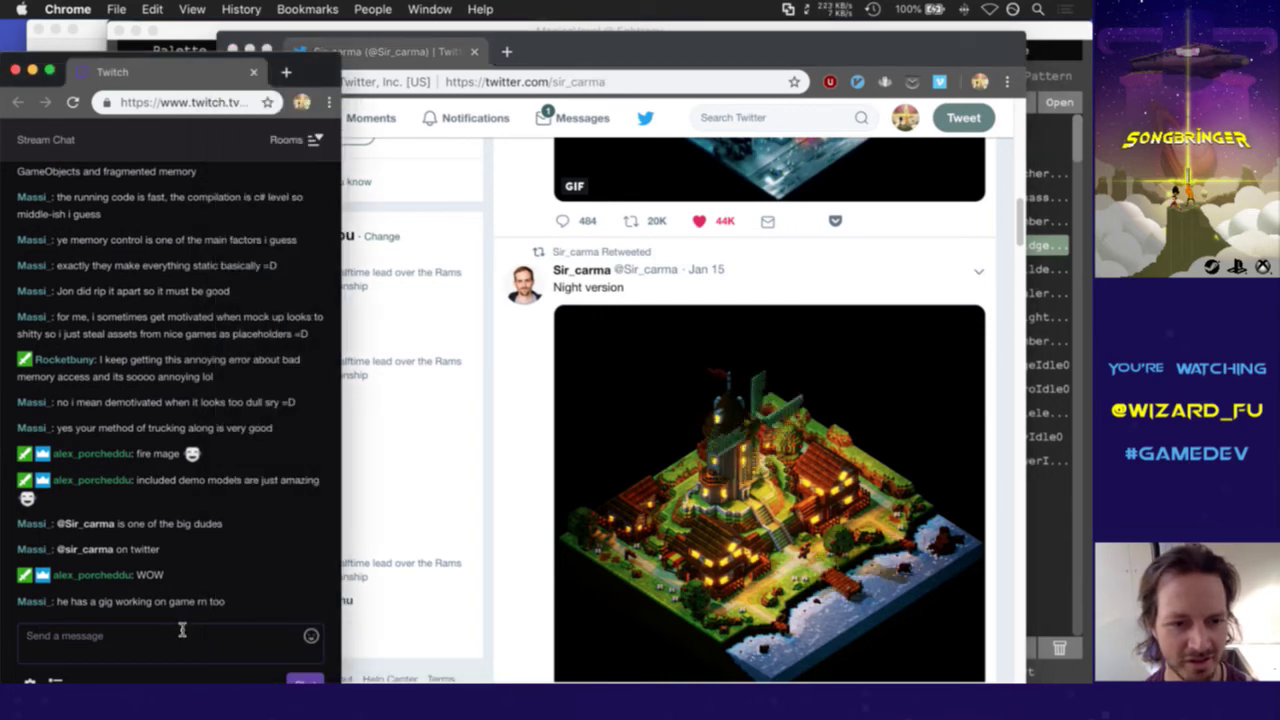
left_click(718, 170)
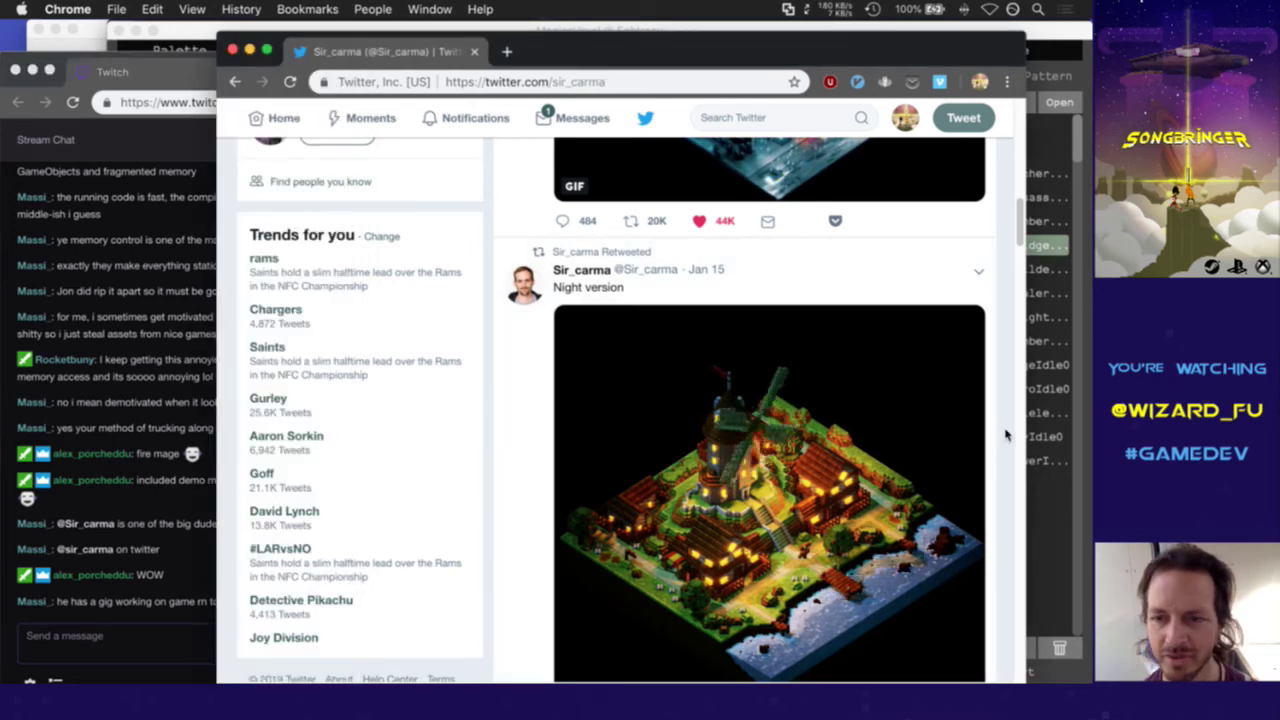
scroll(1006, 436, "down", 2)
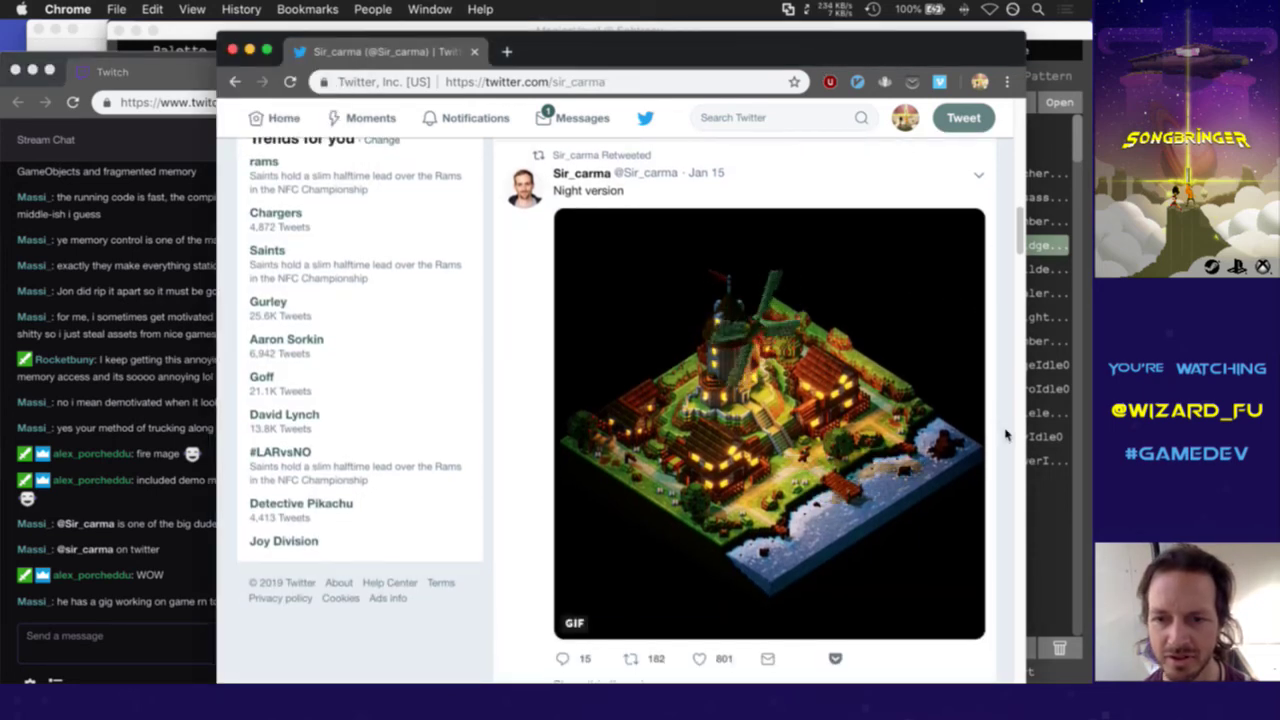
left_click(700, 658)
Look through the following tweets and like the Super Mario World one captioned "Little tribute to one of my favorite games!"
scroll(1000, 541, "down", 5)
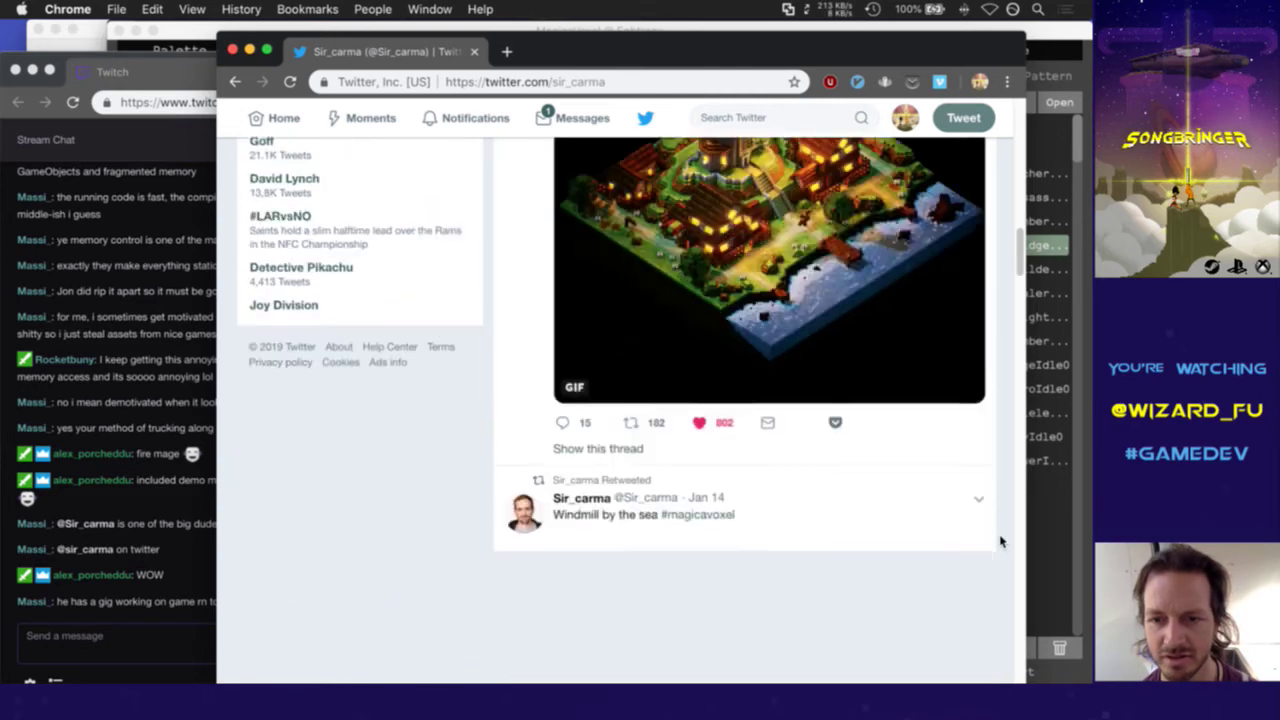
scroll(1000, 541, "down", 1)
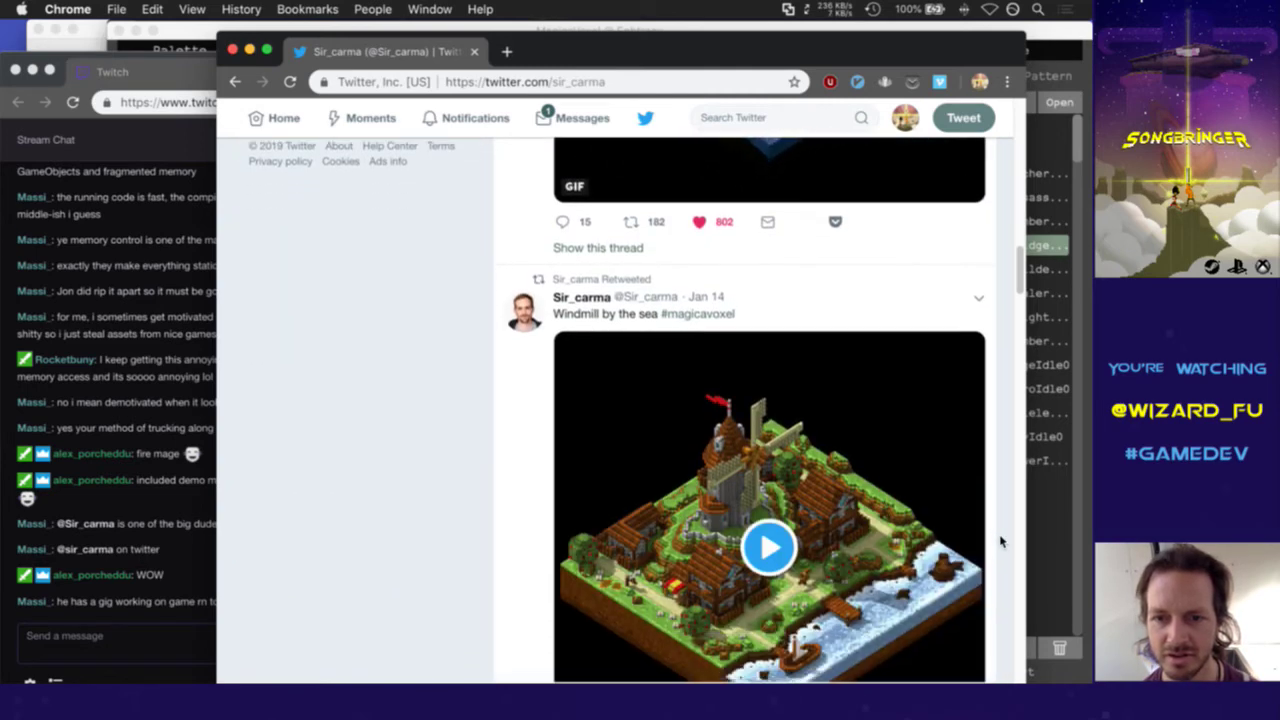
scroll(1000, 541, "down", 2)
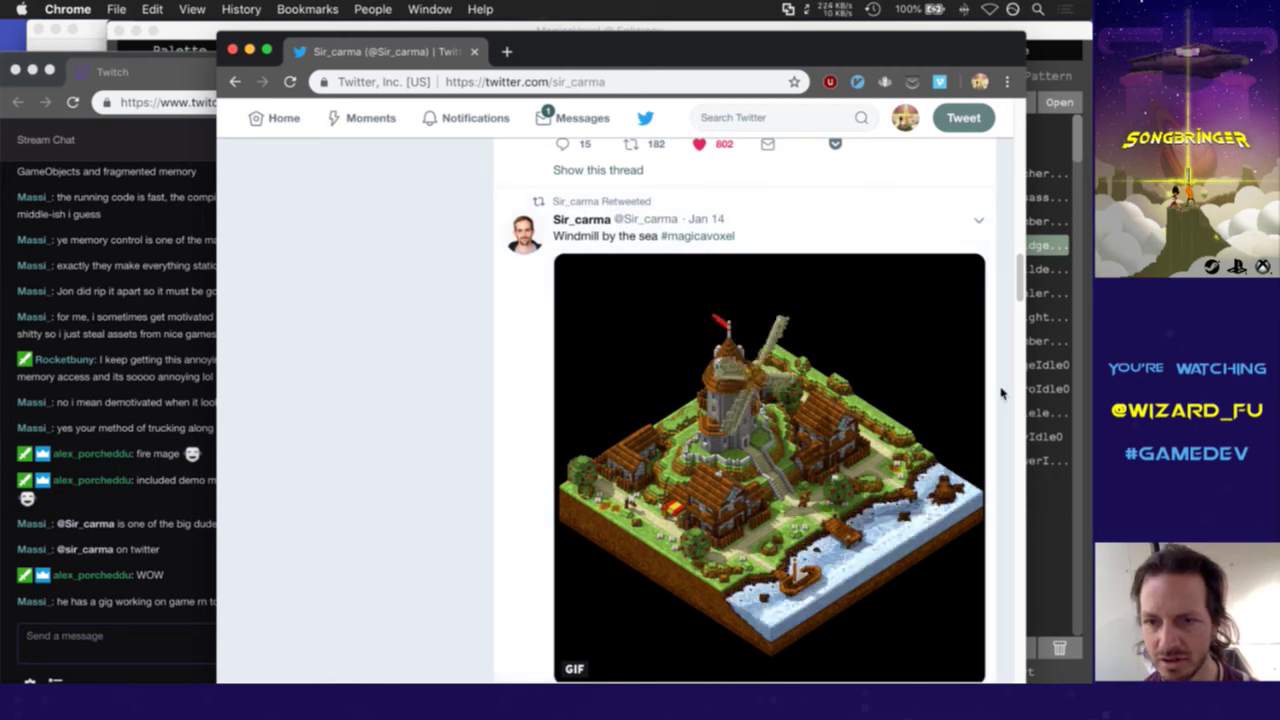
scroll(1001, 393, "up", 1)
scroll(1001, 393, "down", 4)
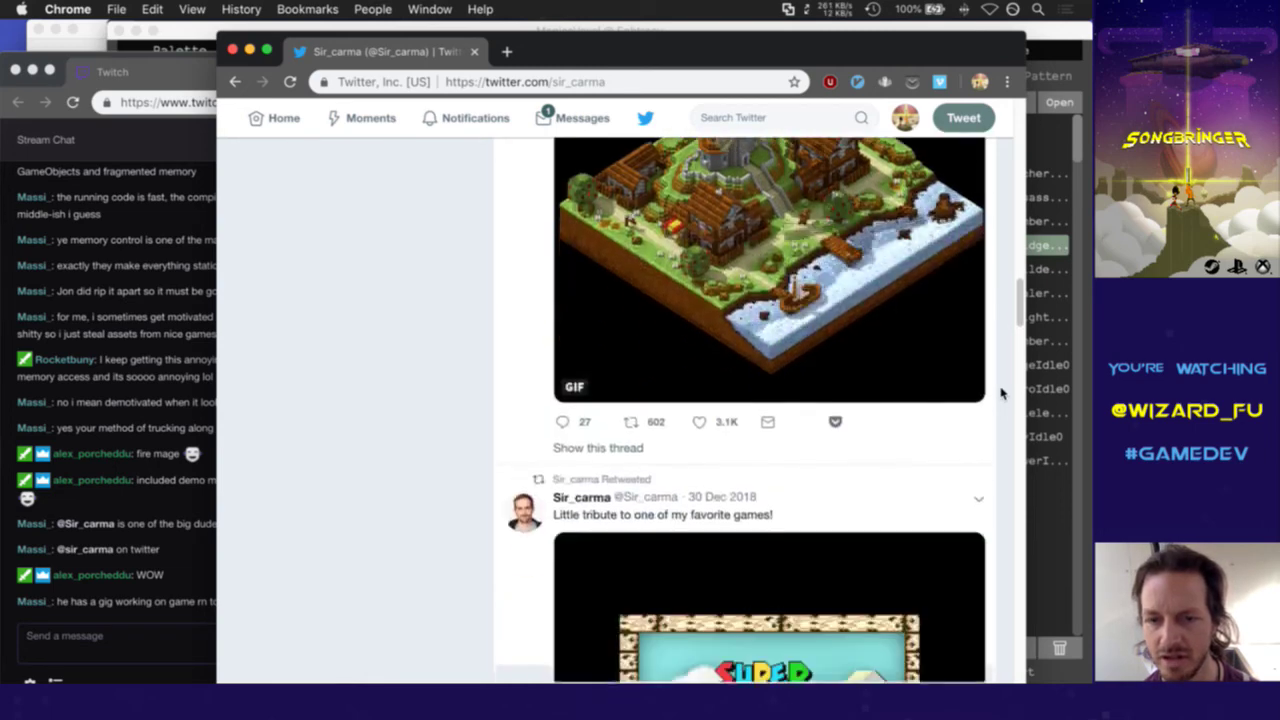
scroll(1001, 393, "down", 5)
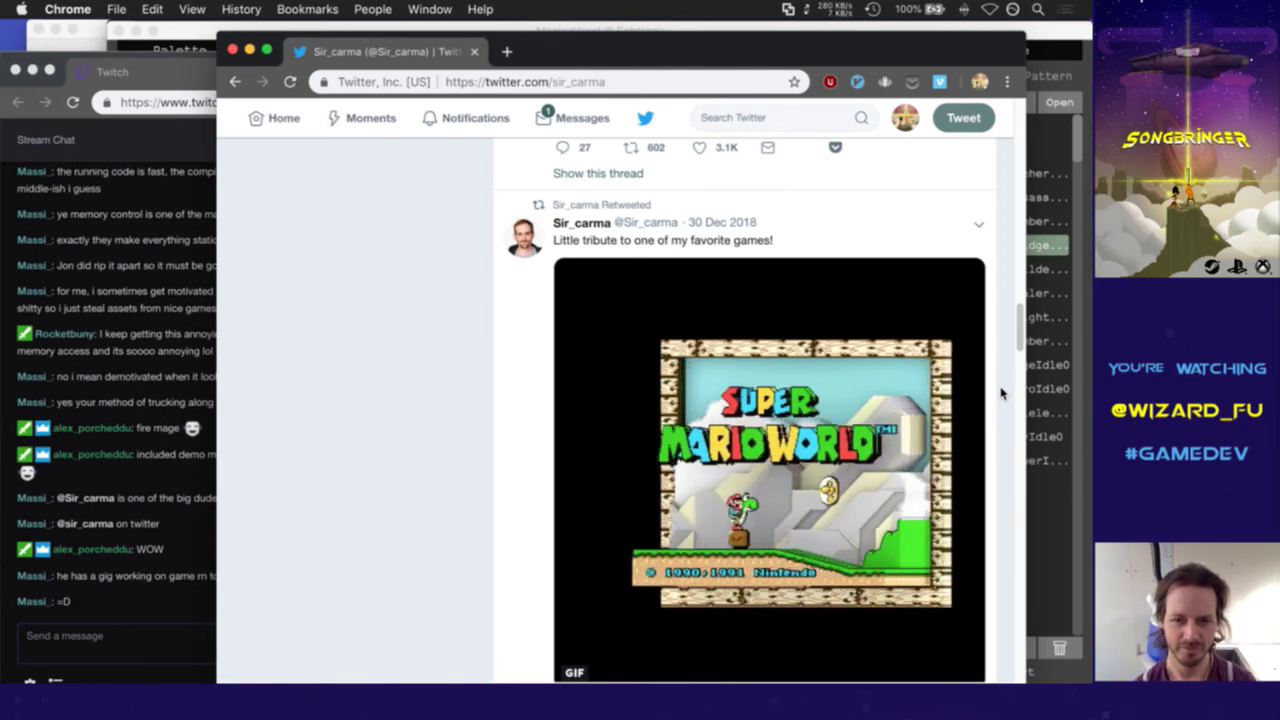
scroll(807, 632, "down", 2)
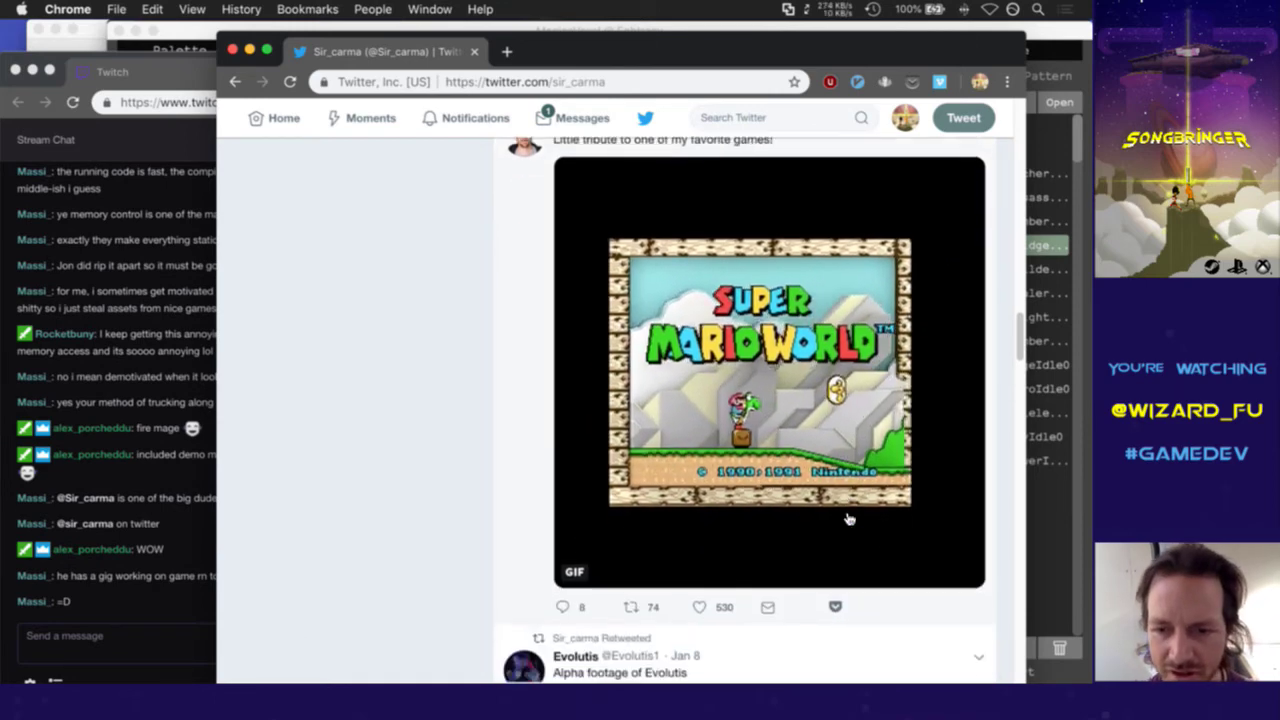
left_click(701, 604)
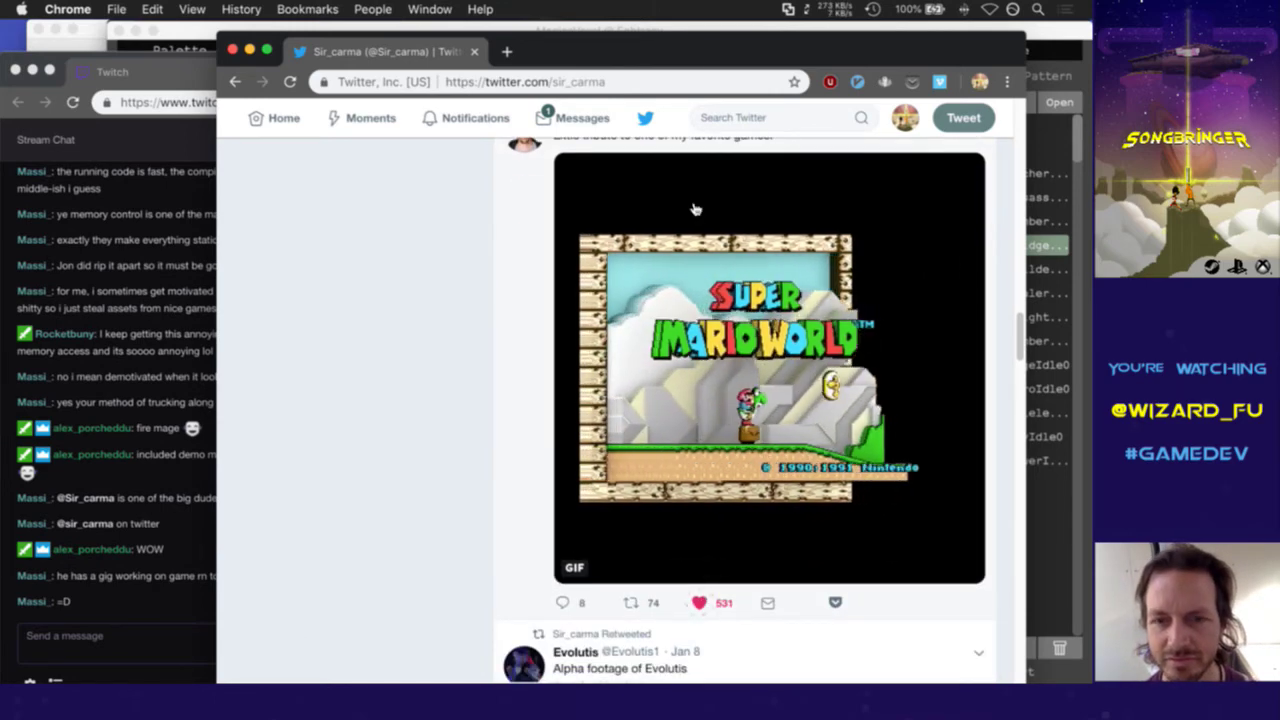
Close the Twitter page, switch to MagicaVoxel, and prepare rectangular selection in front view for BuildingBridgeIdle0
left_click(474, 52)
left_click(750, 37)
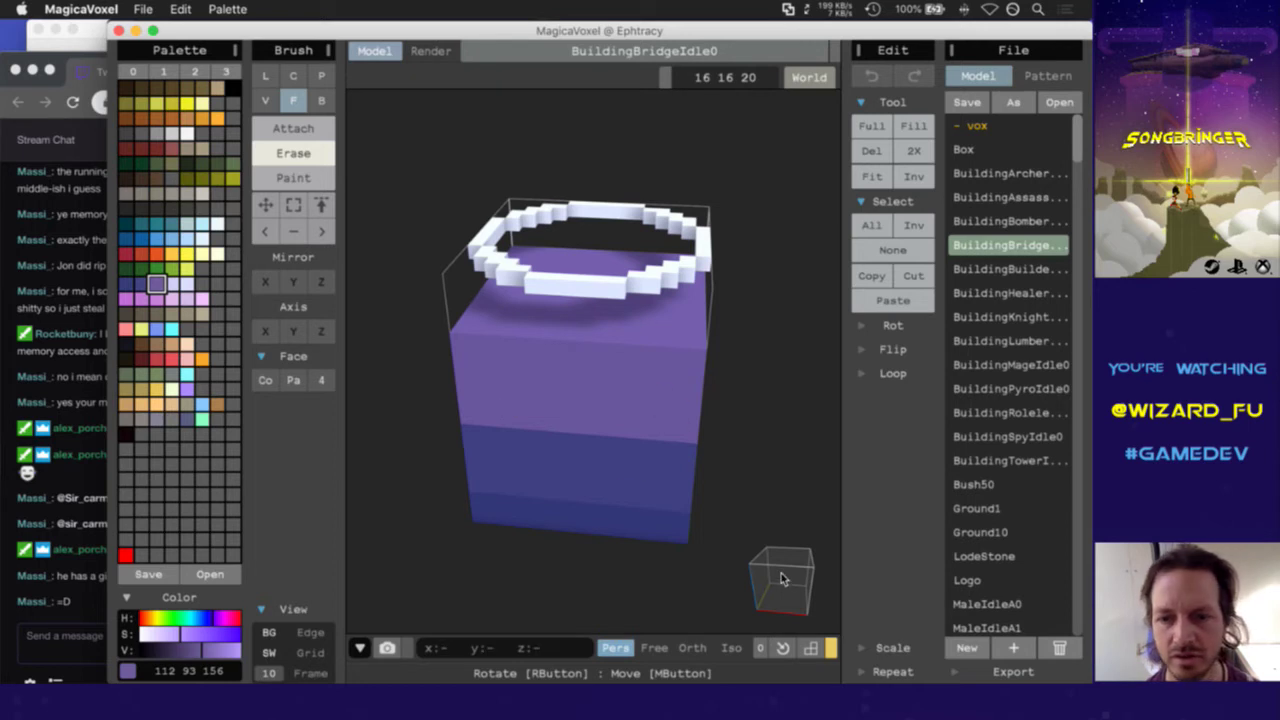
left_click(781, 575)
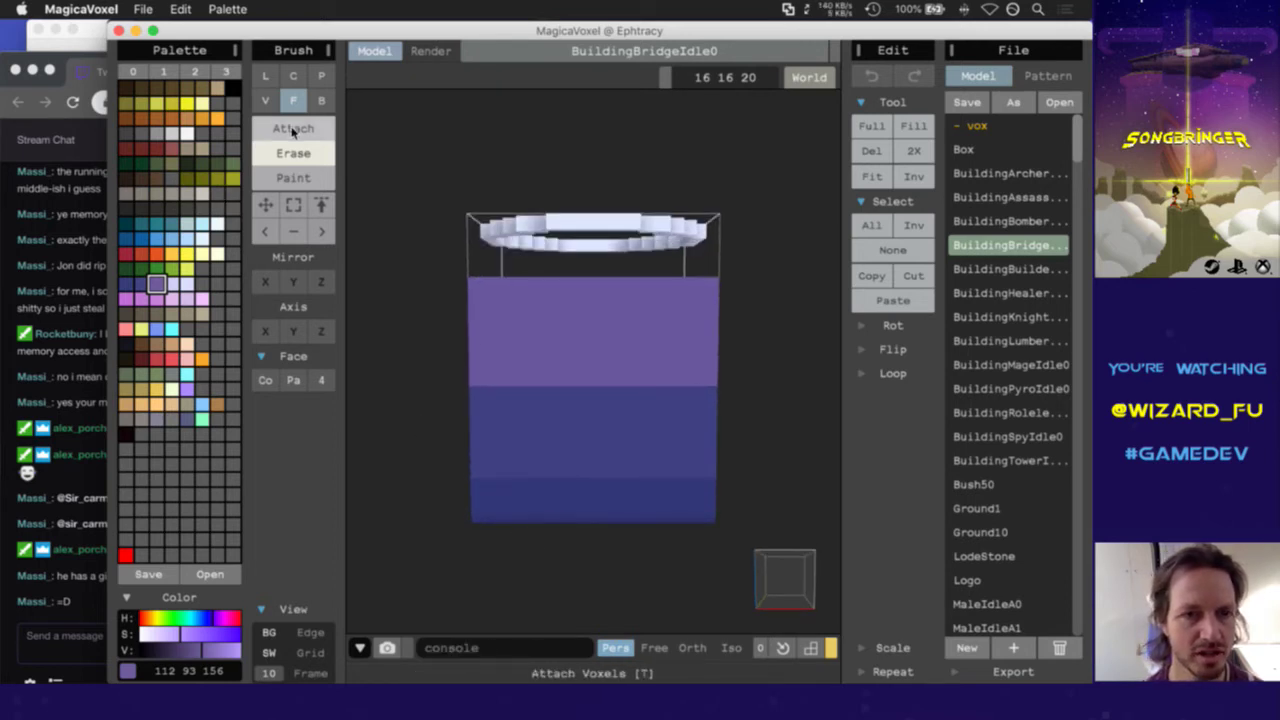
left_click(293, 205)
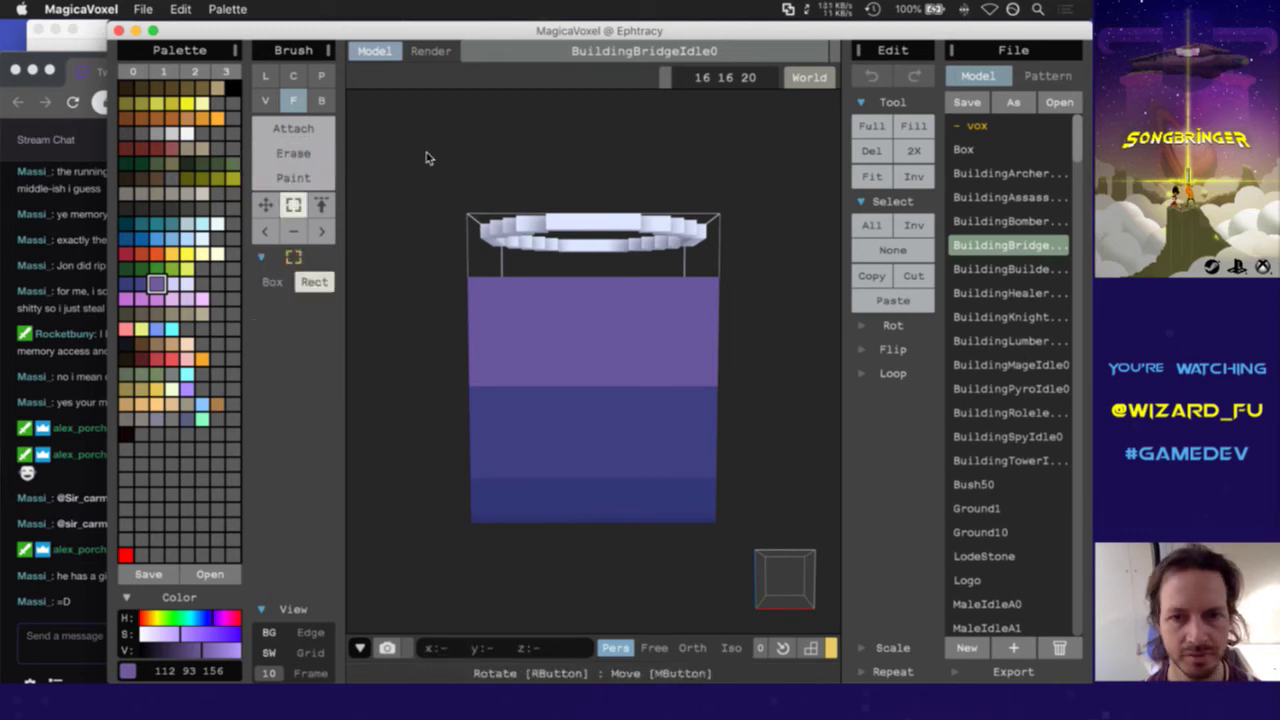
left_click_drag(424, 153, 748, 510)
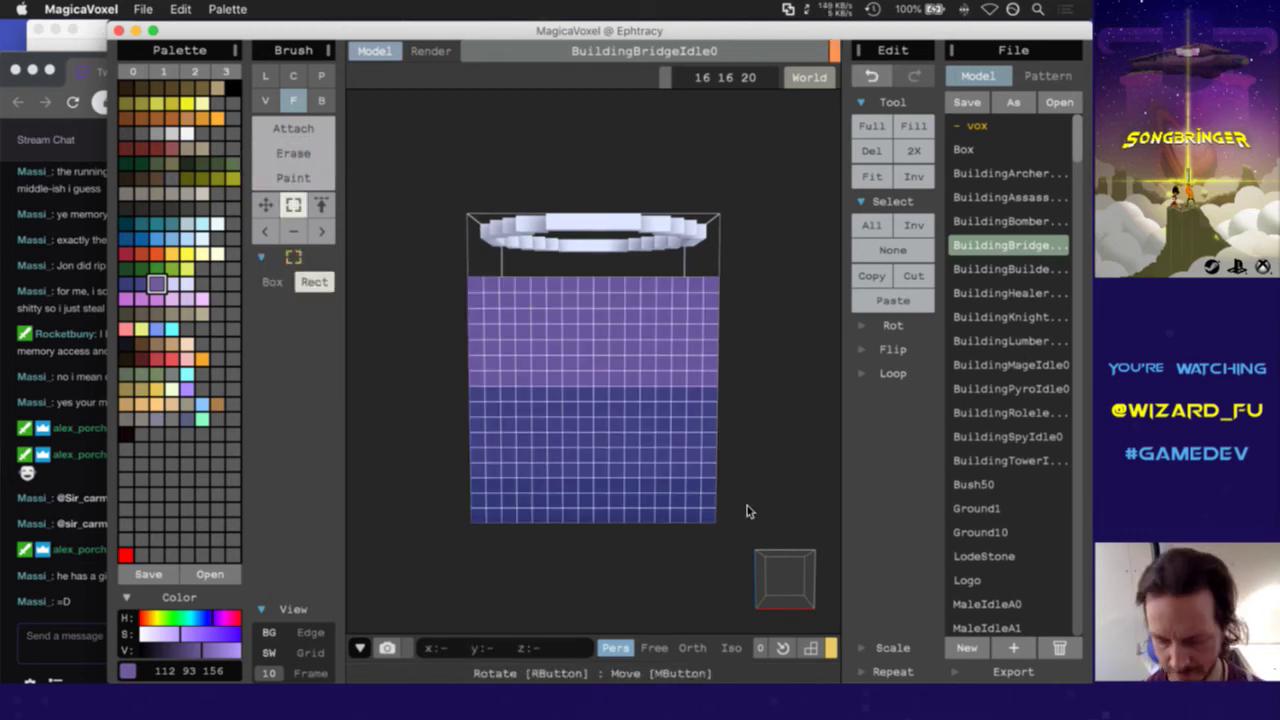
key("Delete")
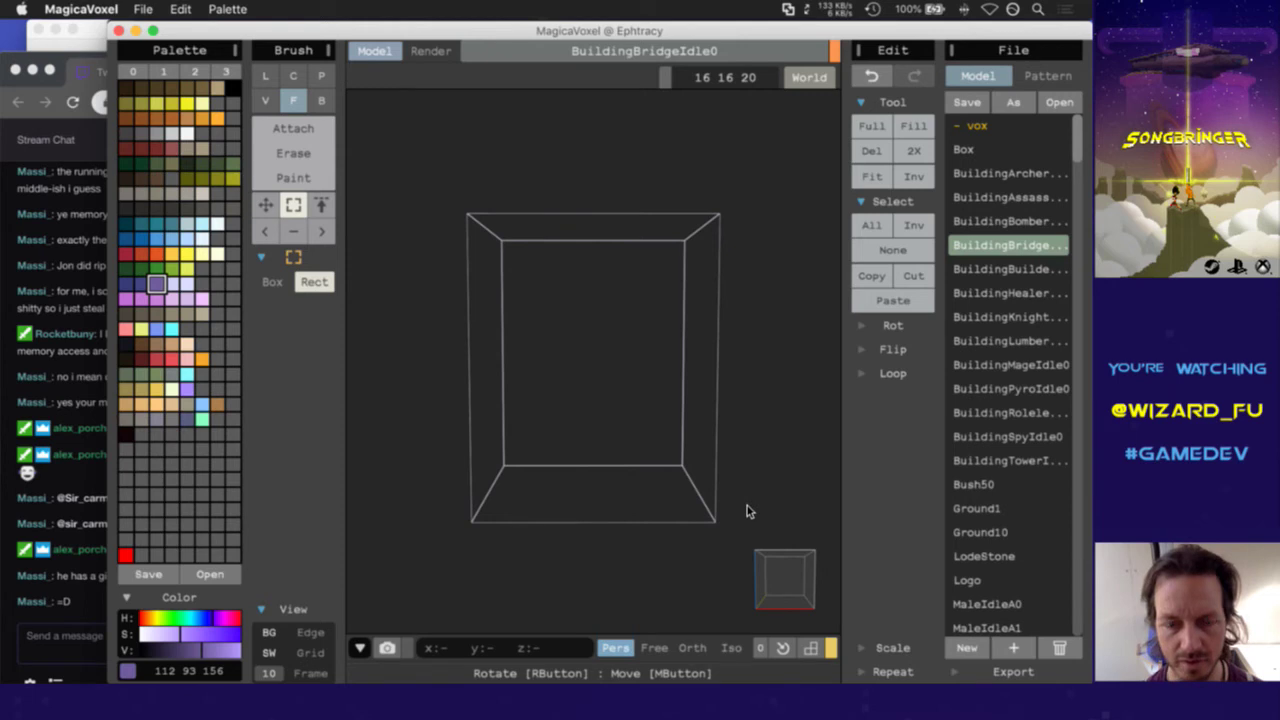
key("ctrl+z")
Delete all voxels of the BuildingBridgeIdle0 model using rectangular selections, including the leftover strip along the bottom front edge
left_click_drag(388, 175, 765, 504)
key("Delete")
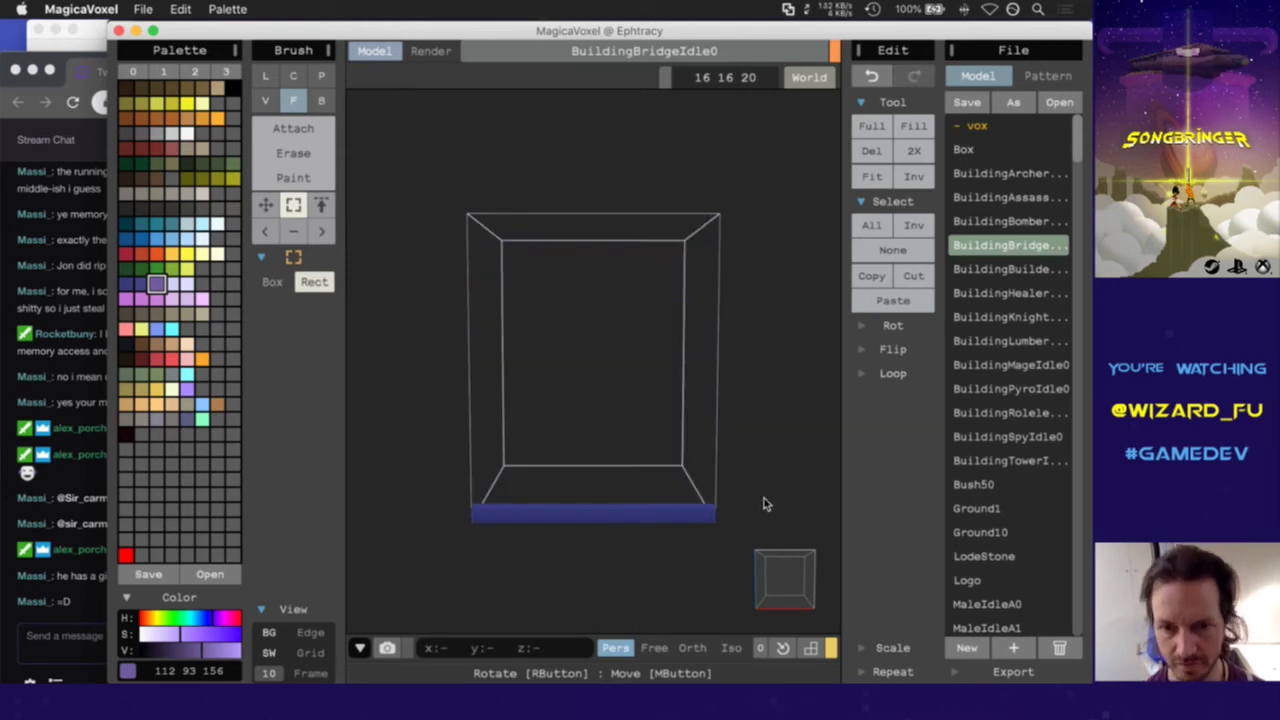
right_click_drag(809, 580, 745, 634)
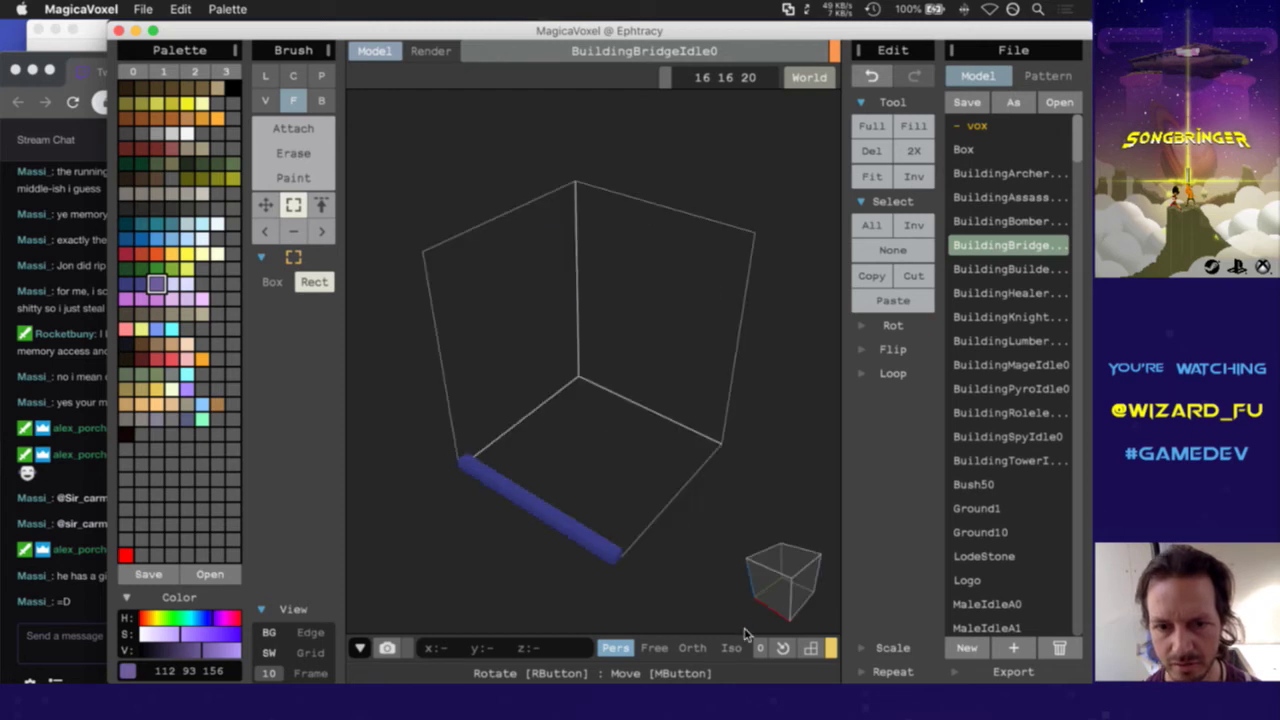
left_click_drag(419, 452, 628, 581)
key("Delete")
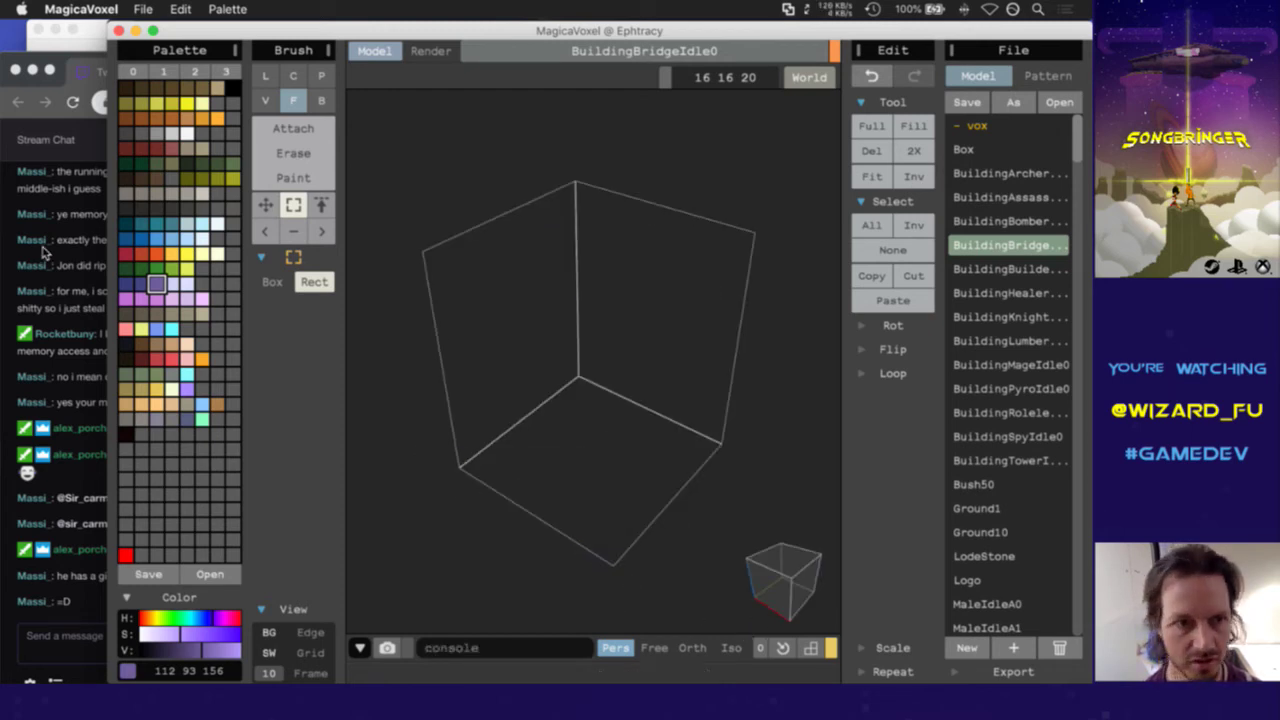
Attach a one-voxel-thick dark blue (55 60 120) layer across the whole floor of the empty BuildingBridgeIdle0 model
left_click(126, 284)
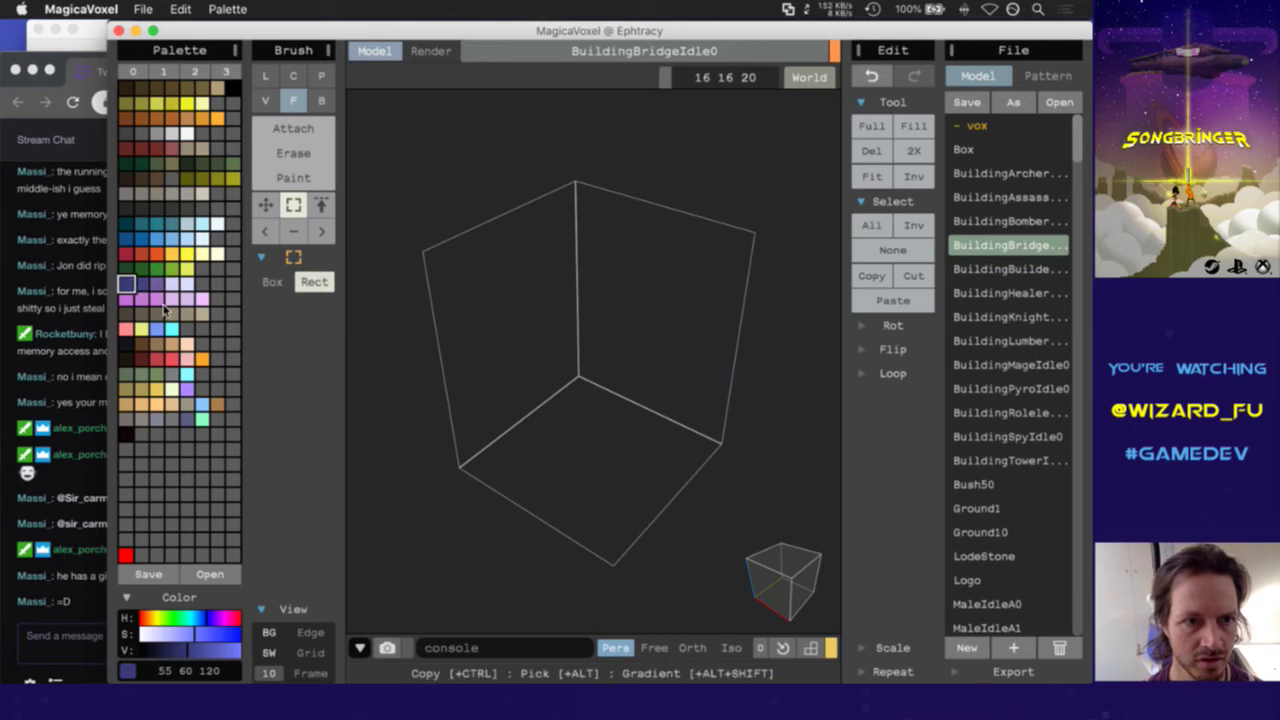
left_click(293, 128)
left_click(584, 476)
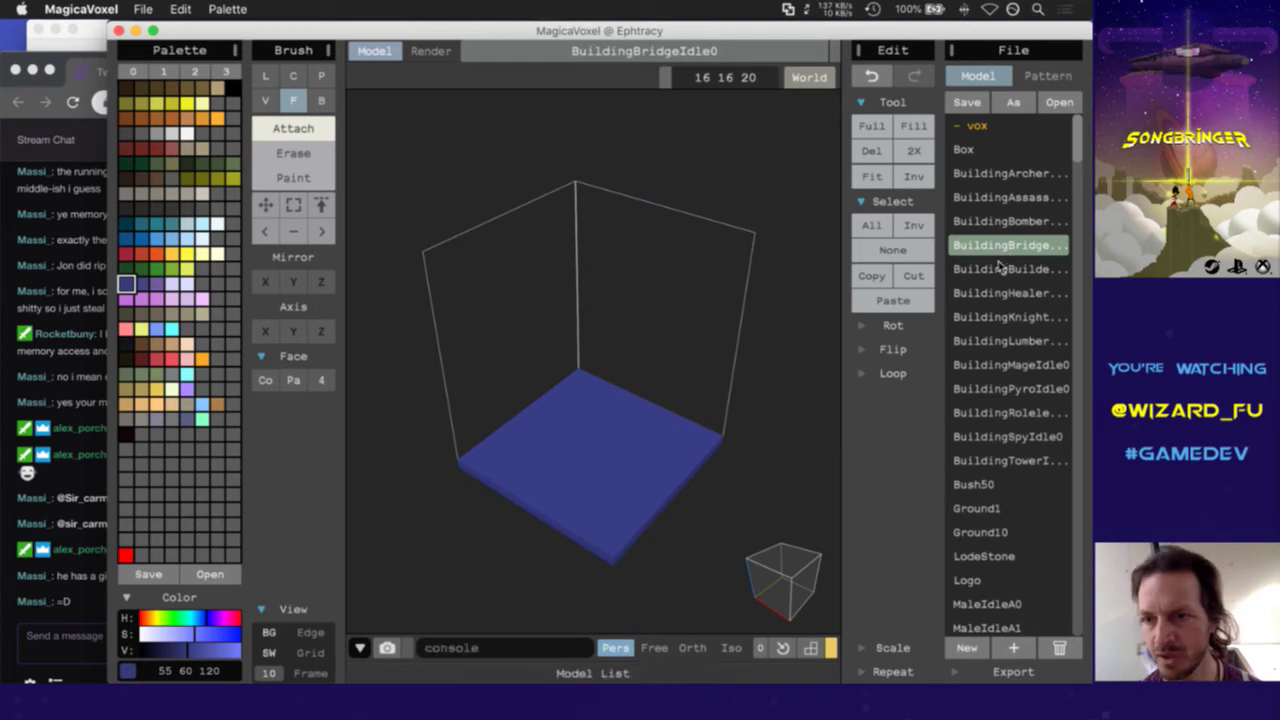
Copy the ringed T symbol from RoleBuilderIdle0 into BuildingBuilderIdle0, raise it to the white ring above the block, and save the model
scroll(994, 300, "down", 10)
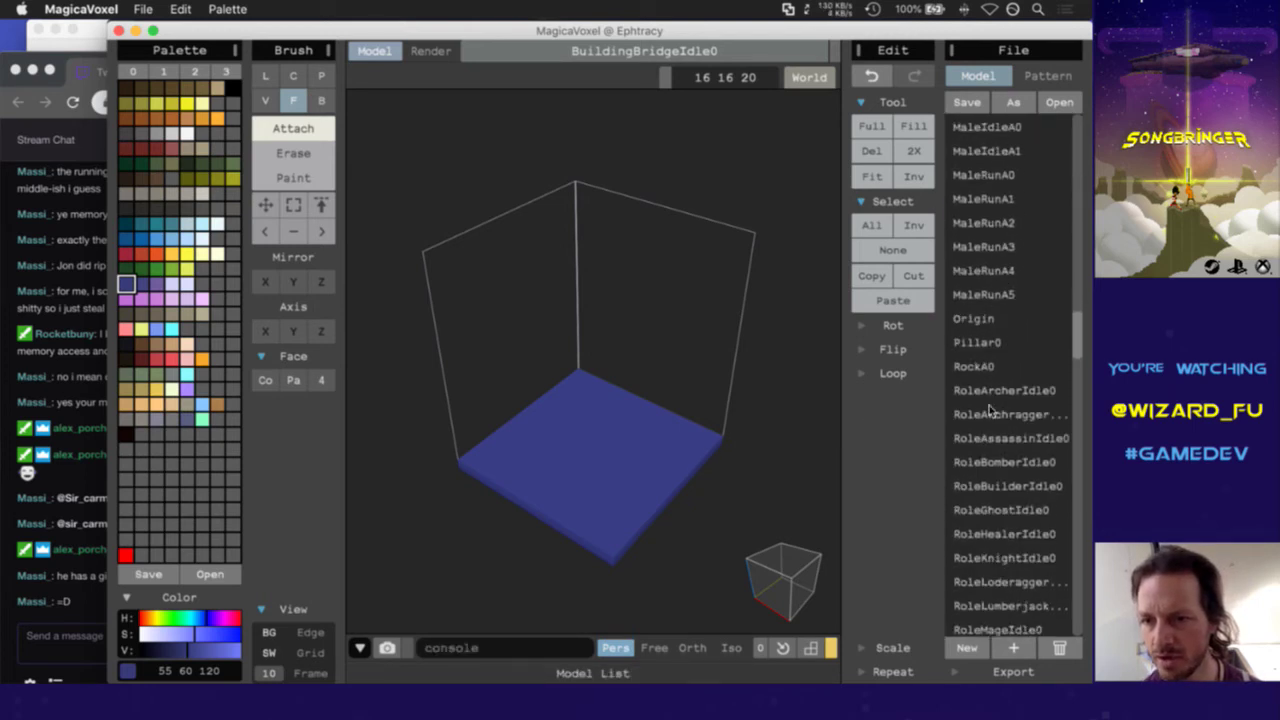
left_click(992, 486)
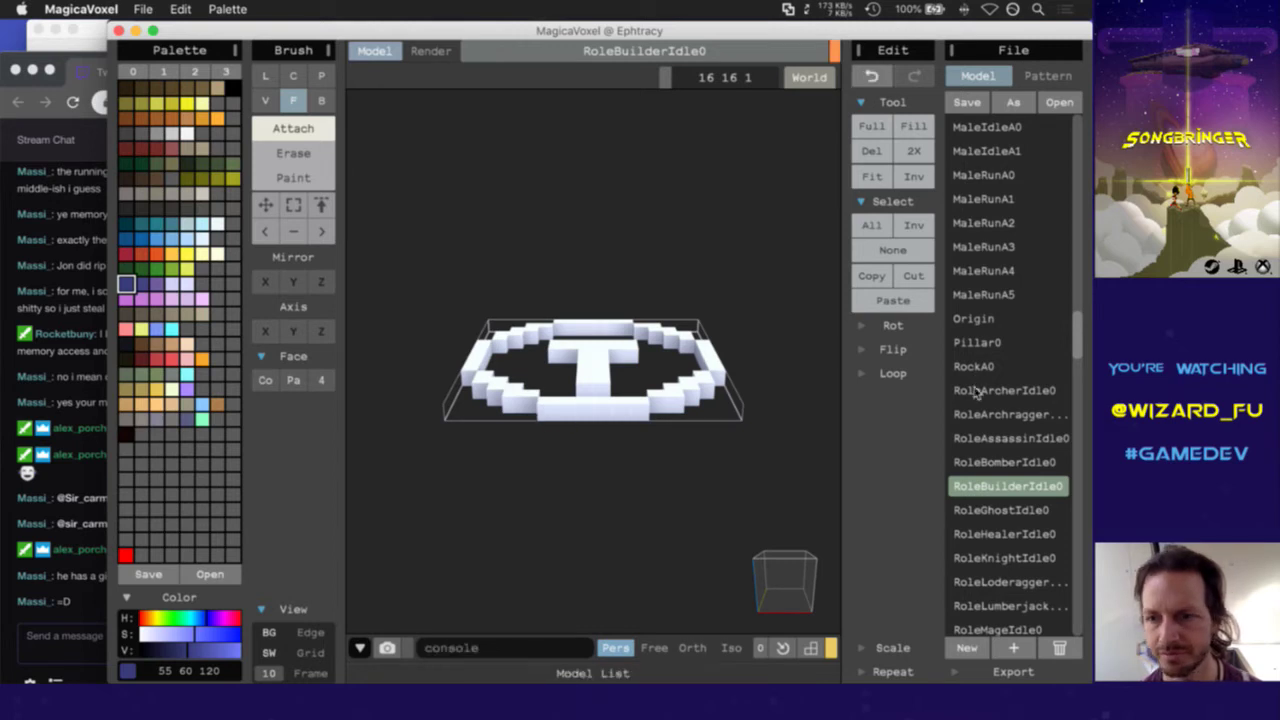
scroll(976, 393, "up", 10)
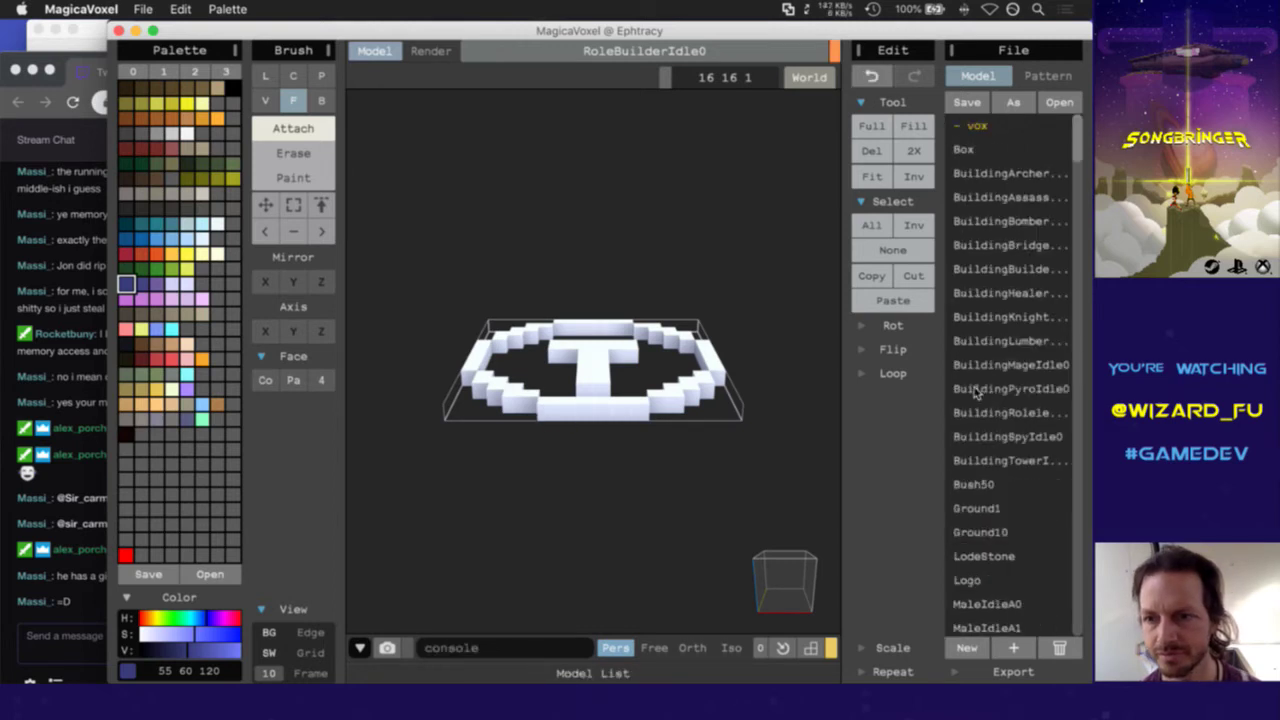
left_click(1020, 270)
left_click(590, 258)
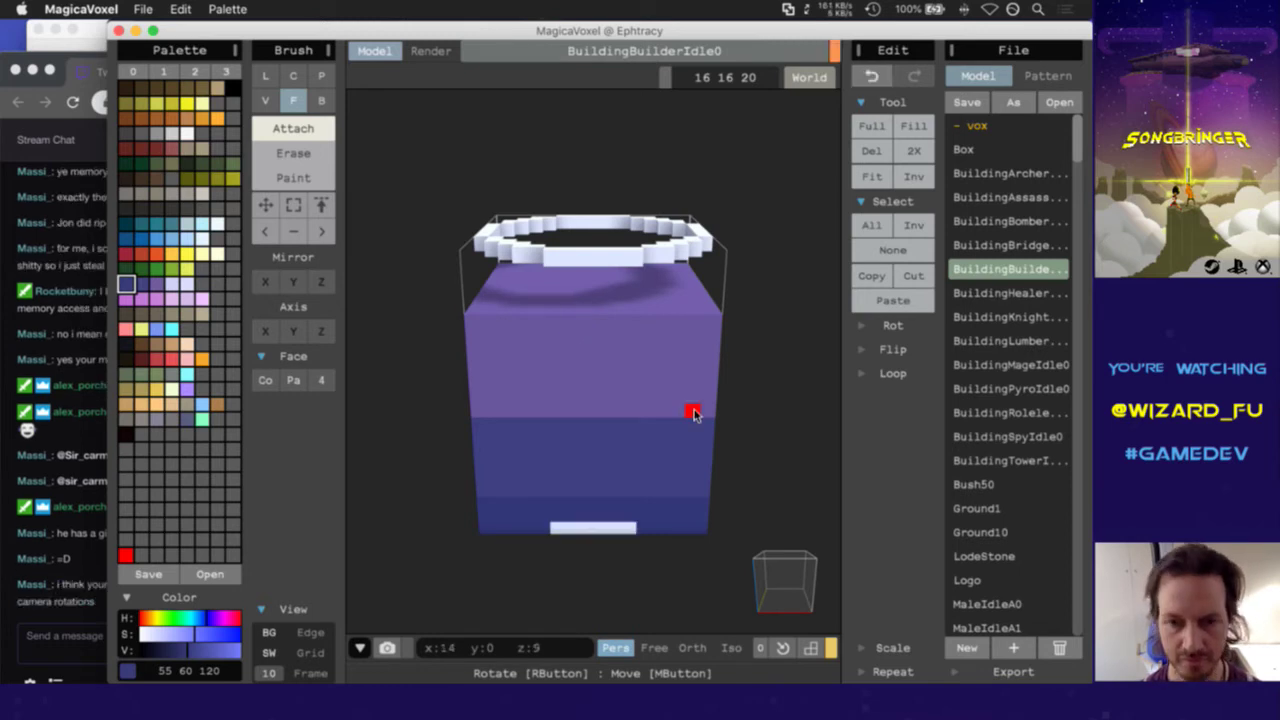
left_click(600, 468)
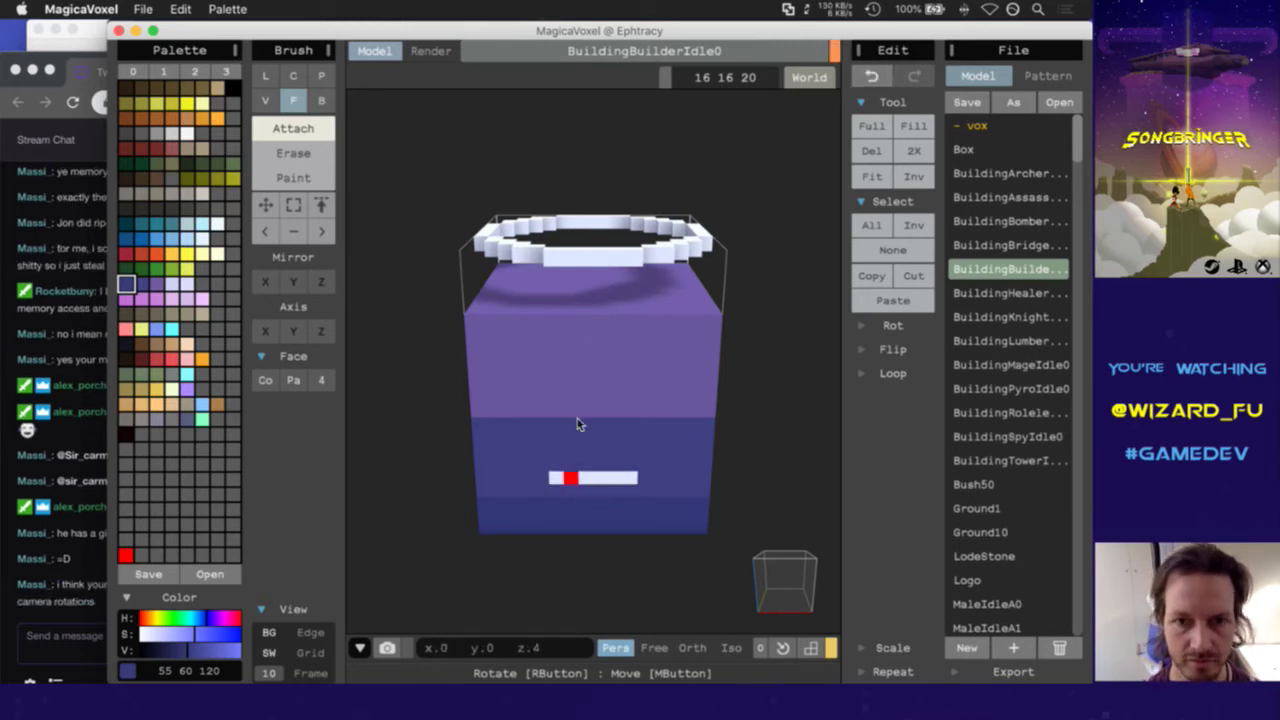
key("super+s")
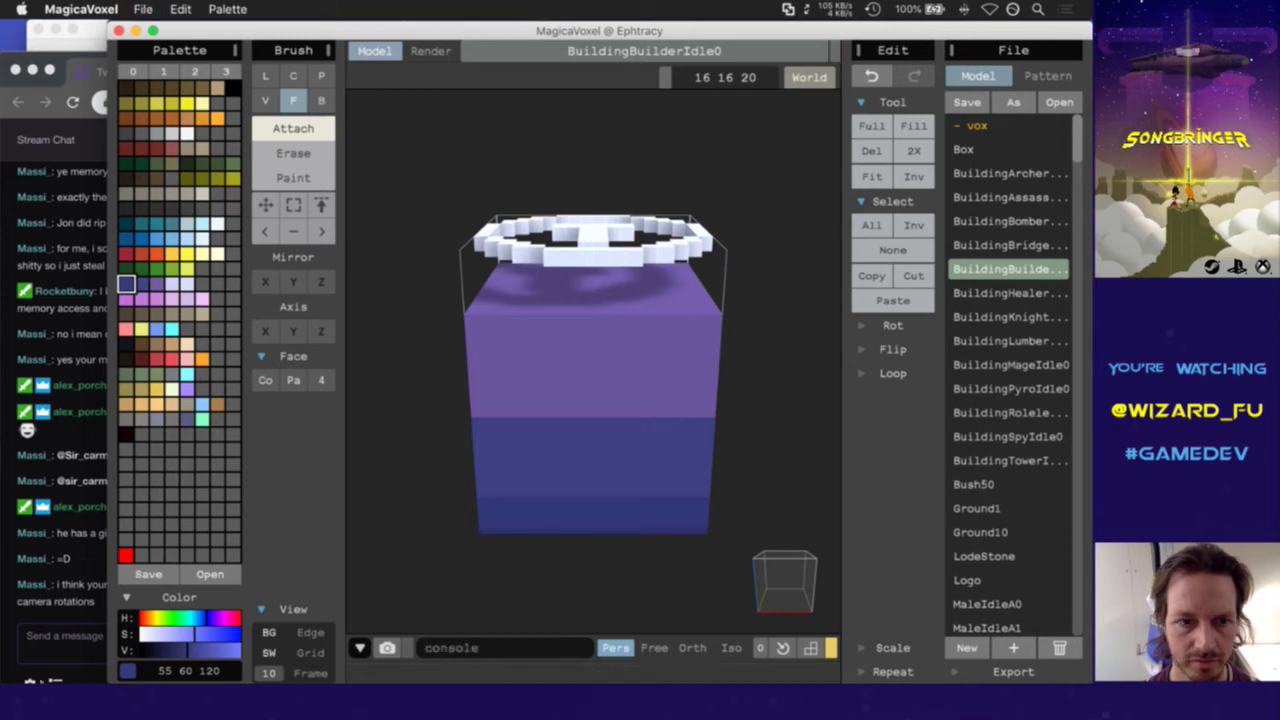
Check the latest messages in the Twitch stream chat and return to the MagicaVoxel model list
left_click(30, 625)
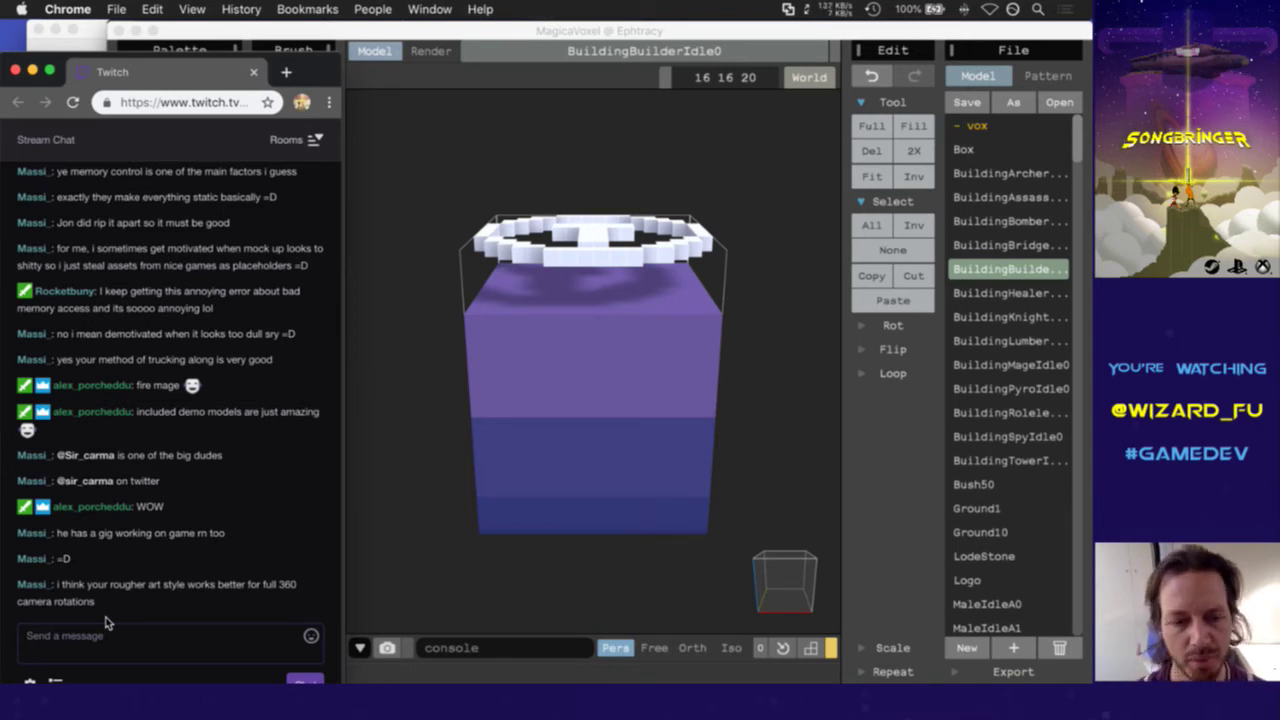
left_click(640, 37)
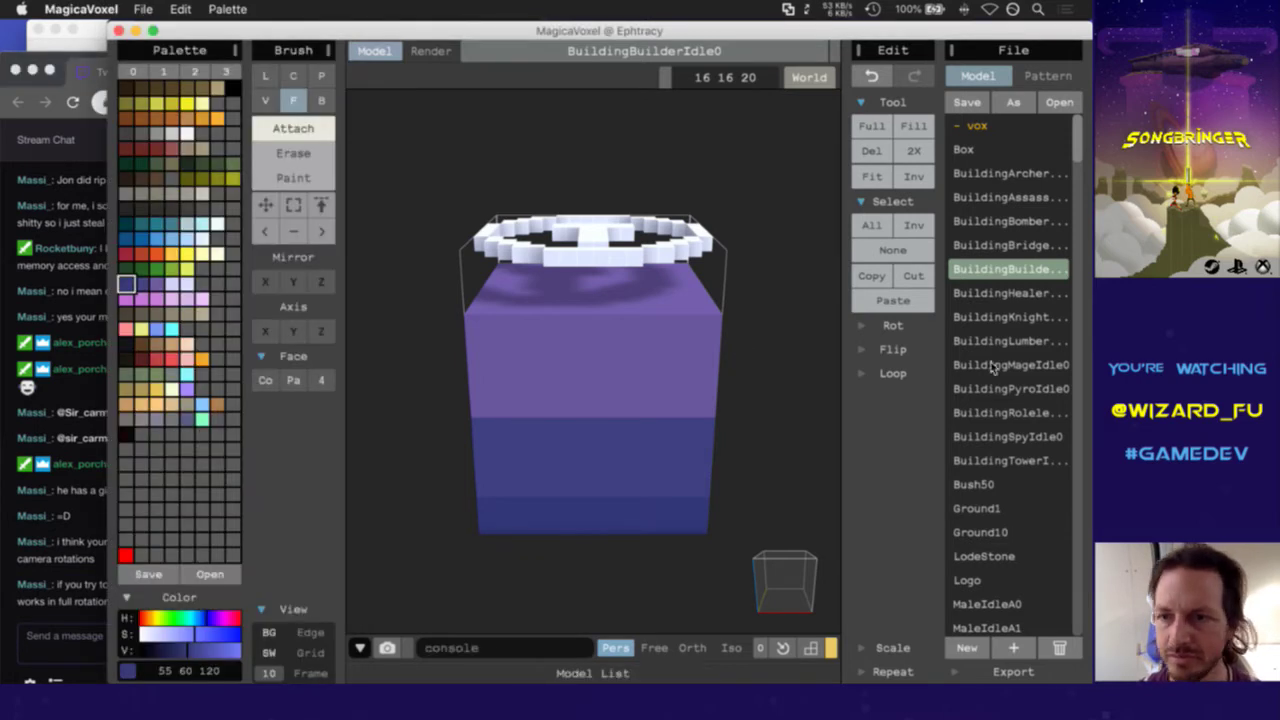
scroll(999, 318, "down", 1)
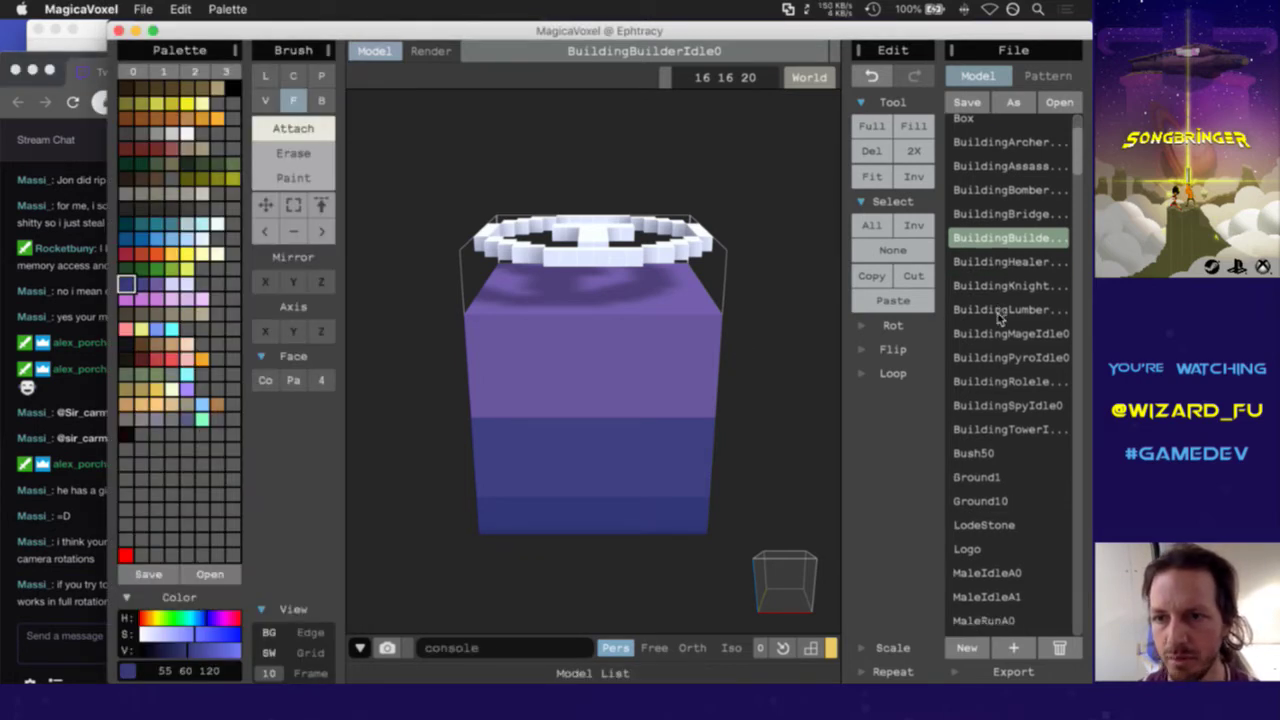
Copy the ringed cross symbol from RoleHealerIdle0 and open BuildingHealerIdle0 without saving changes to the role model
left_click_drag(1079, 152, 1074, 373)
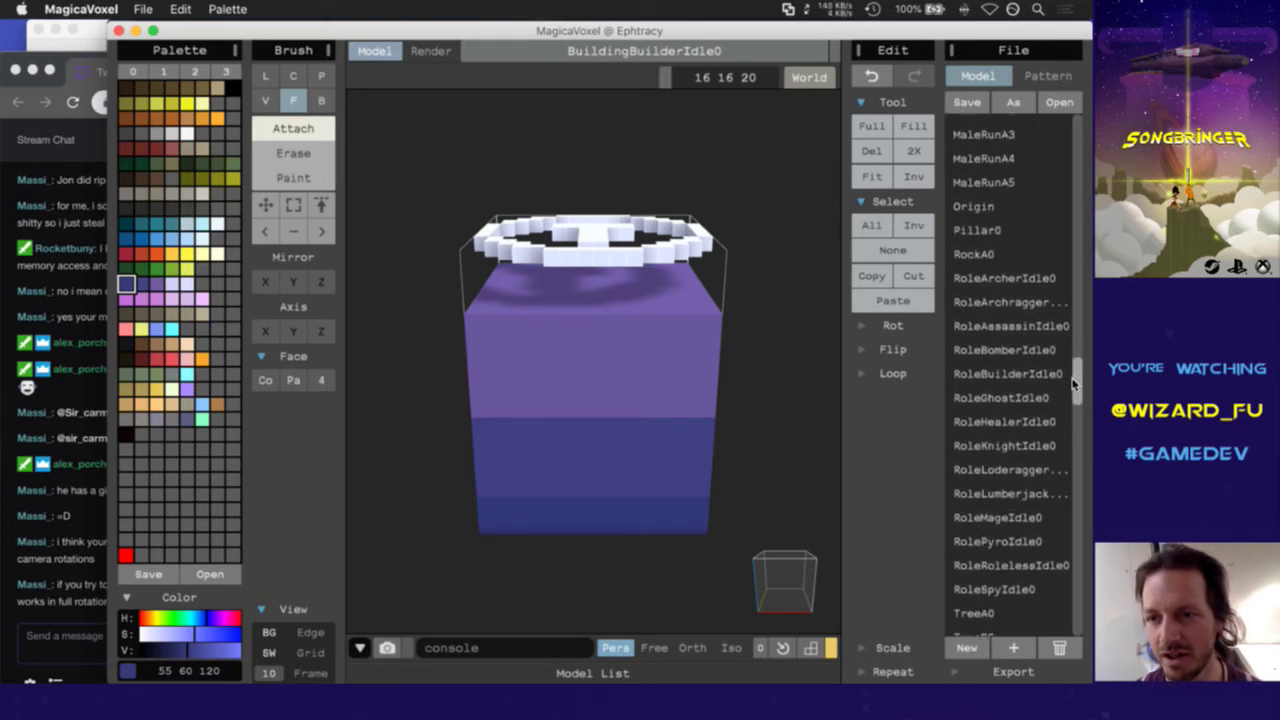
left_click(1005, 398)
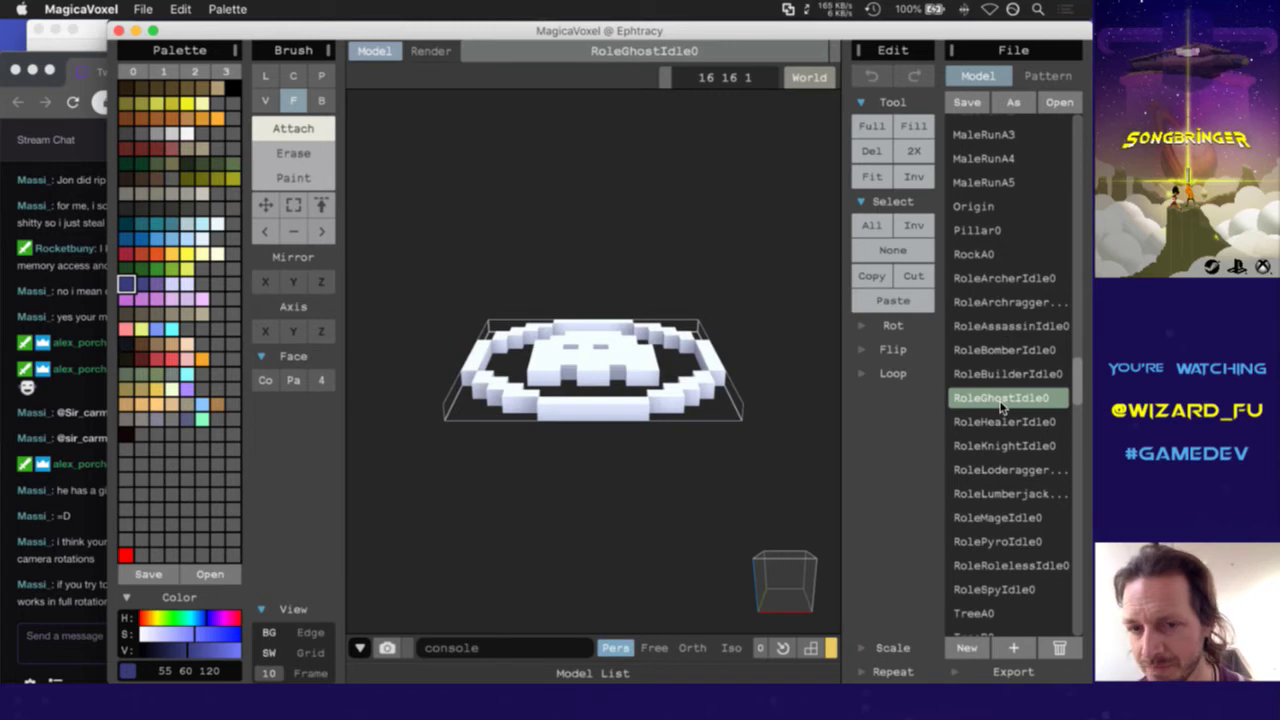
left_click(770, 430)
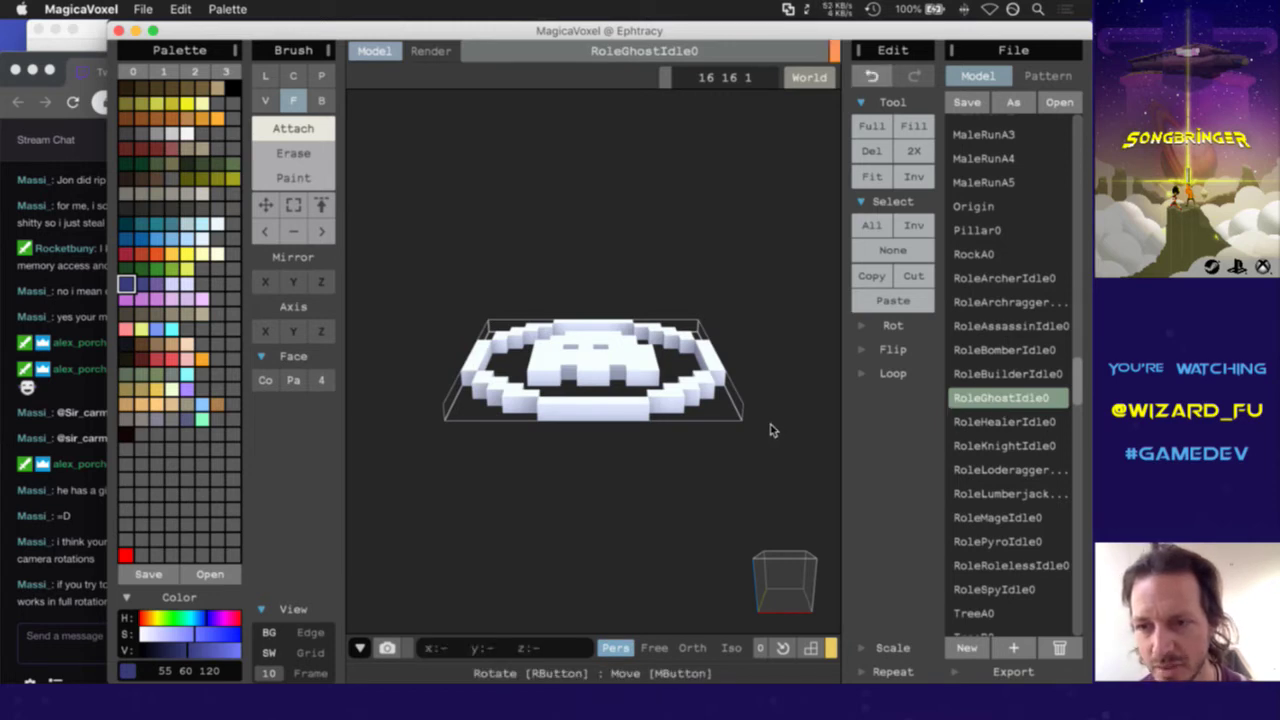
left_click(984, 422)
left_click(600, 258)
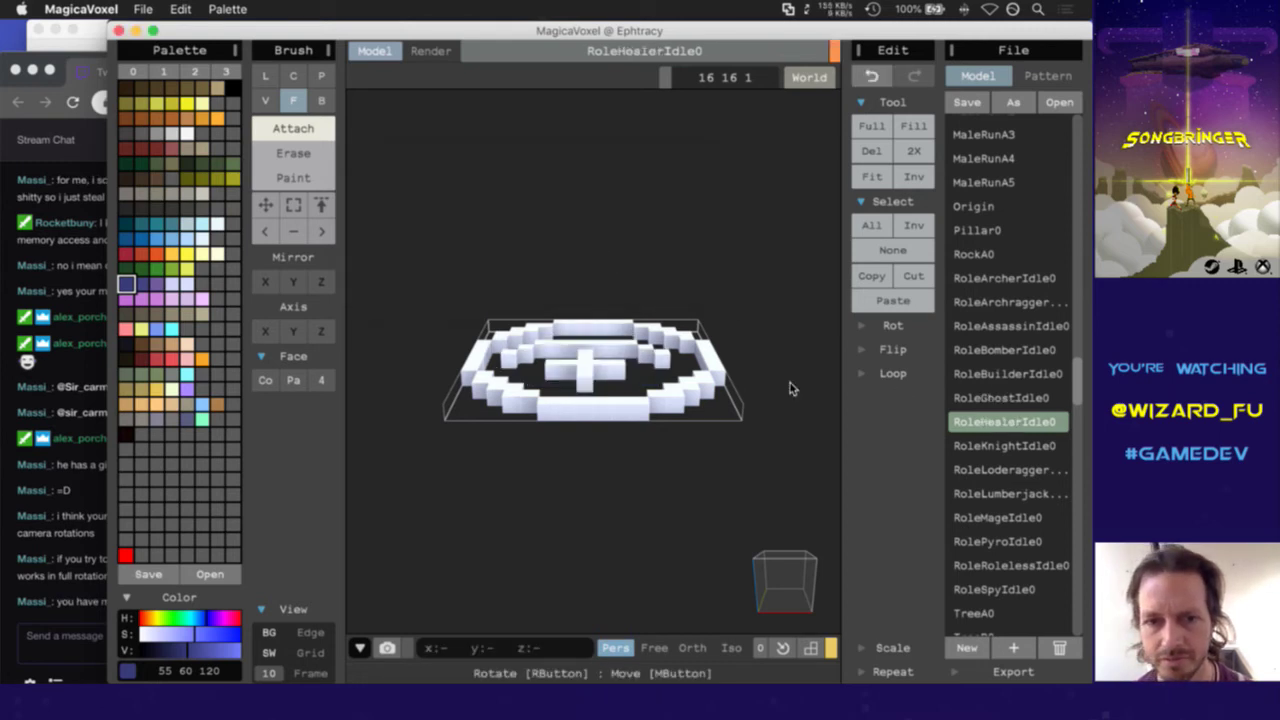
scroll(1060, 200, "up", 10)
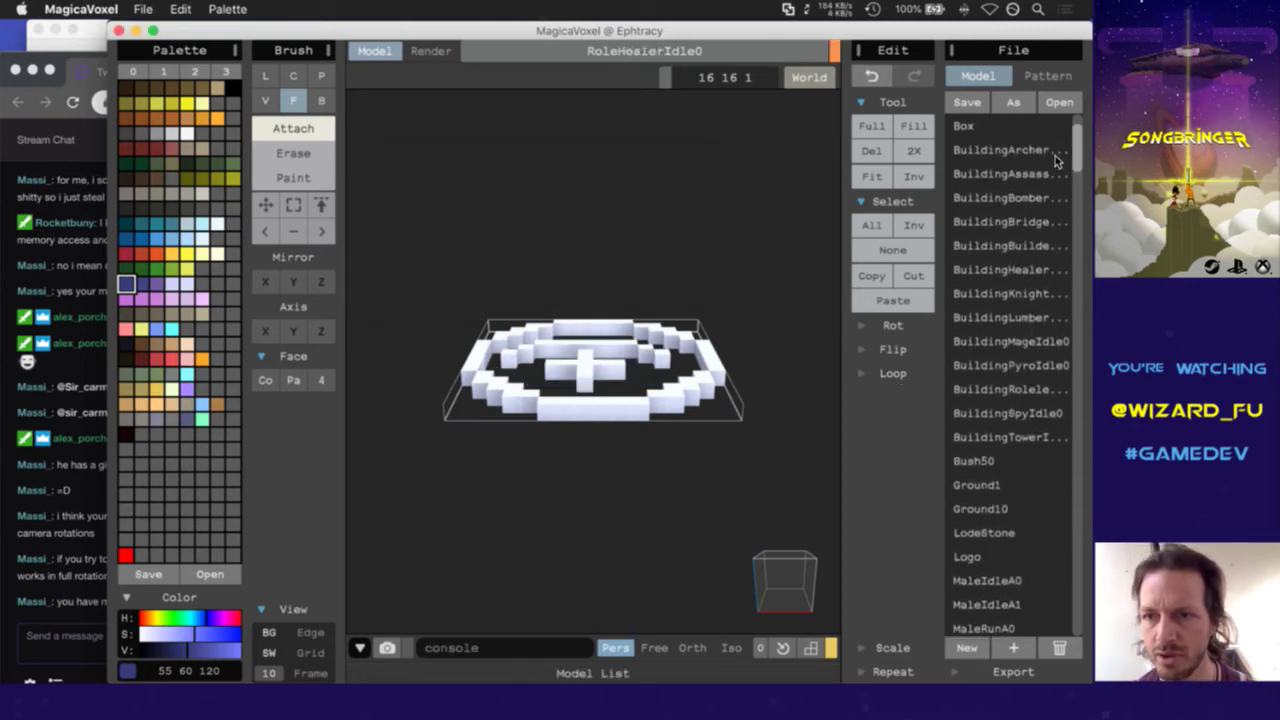
left_click(1012, 269)
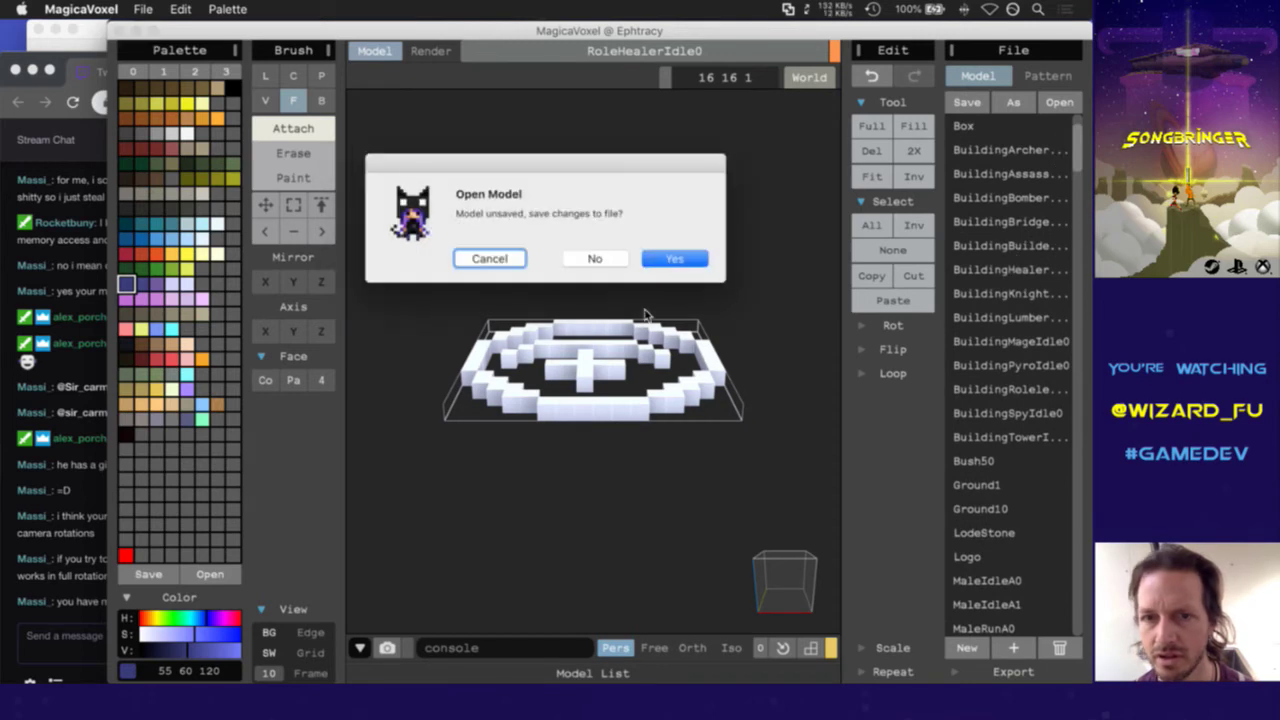
left_click(600, 258)
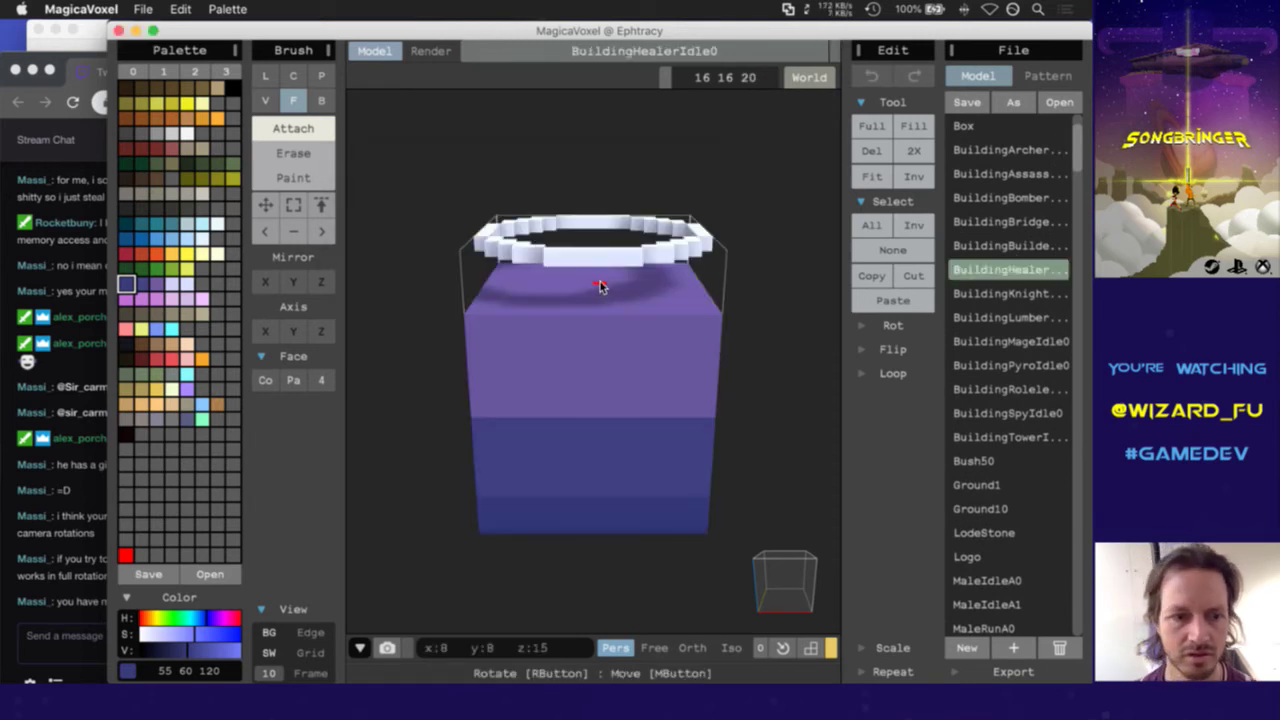
Read the newest messages in the Twitch stream chat, then switch back to MagicaVoxel
left_click(79, 607)
left_click_drag(66, 562, 238, 603)
left_click(80, 591)
left_click(149, 580)
left_click(238, 605)
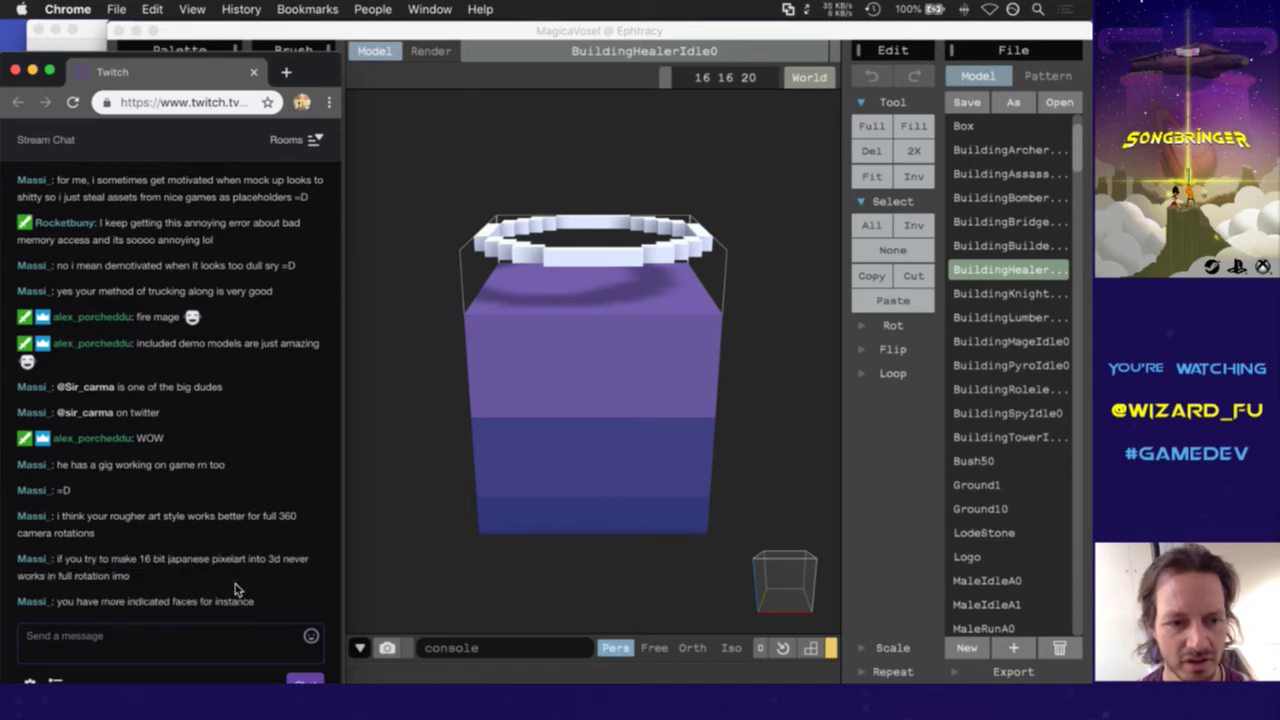
left_click(905, 42)
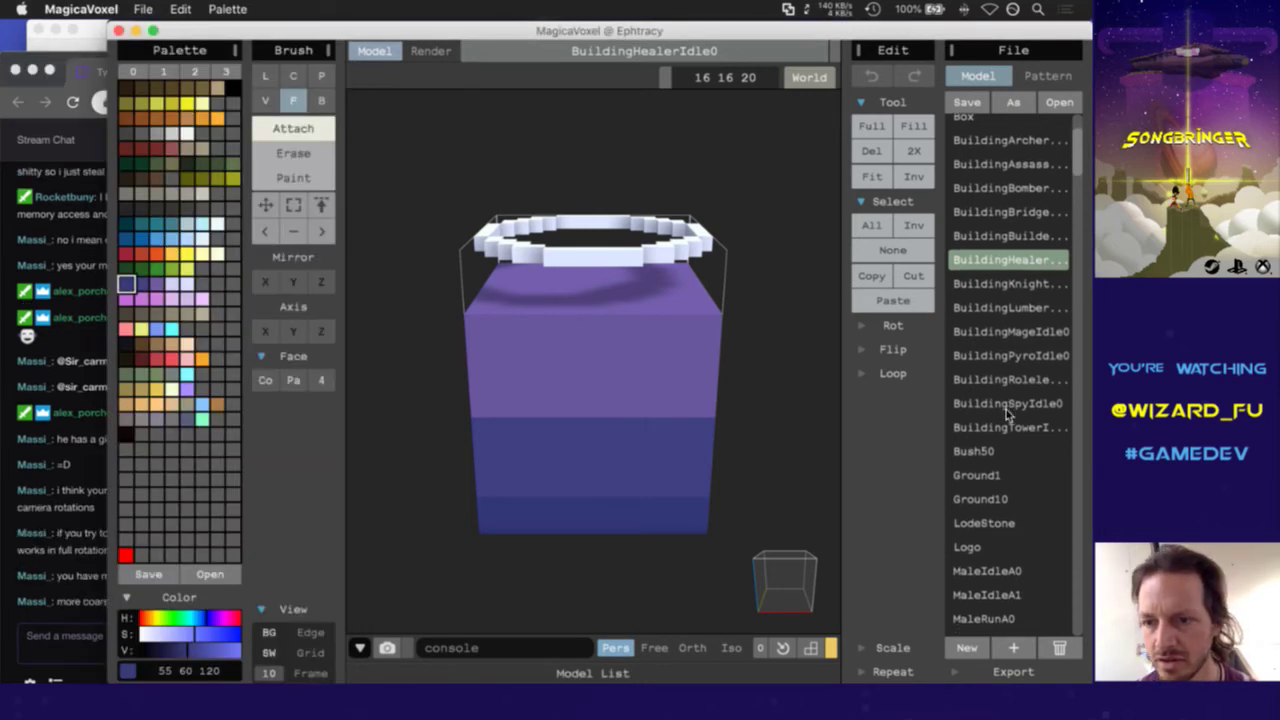
Examine the MaleIdleA0 sword figure from an angled view and check the stream chat once more
scroll(1007, 415, "down", 10)
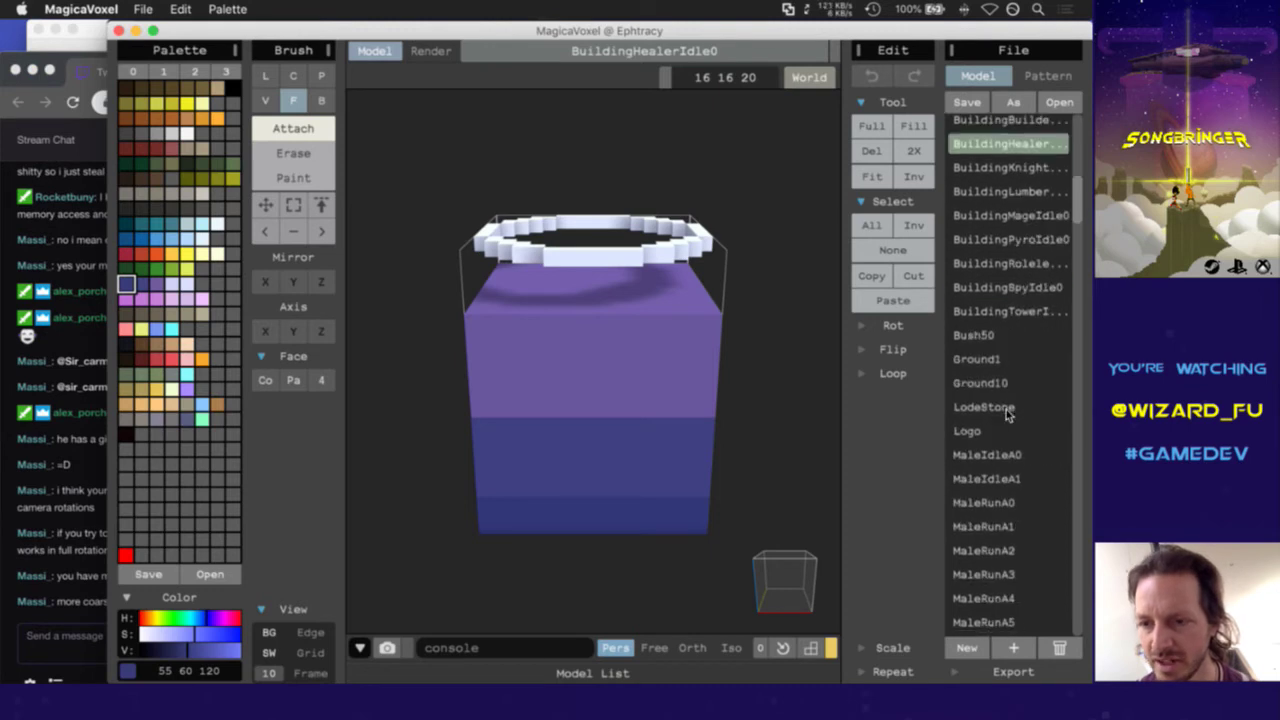
scroll(1007, 415, "down", 1)
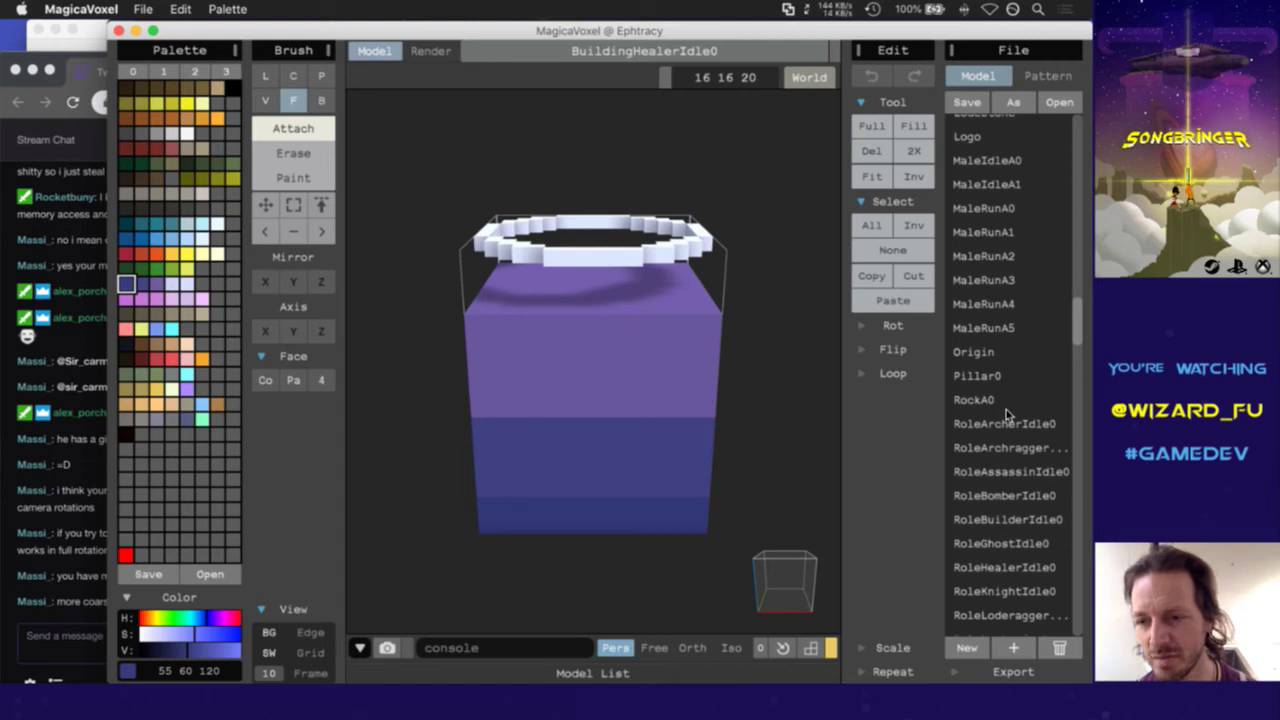
scroll(1006, 413, "down", 1)
scroll(1007, 428, "up", 3)
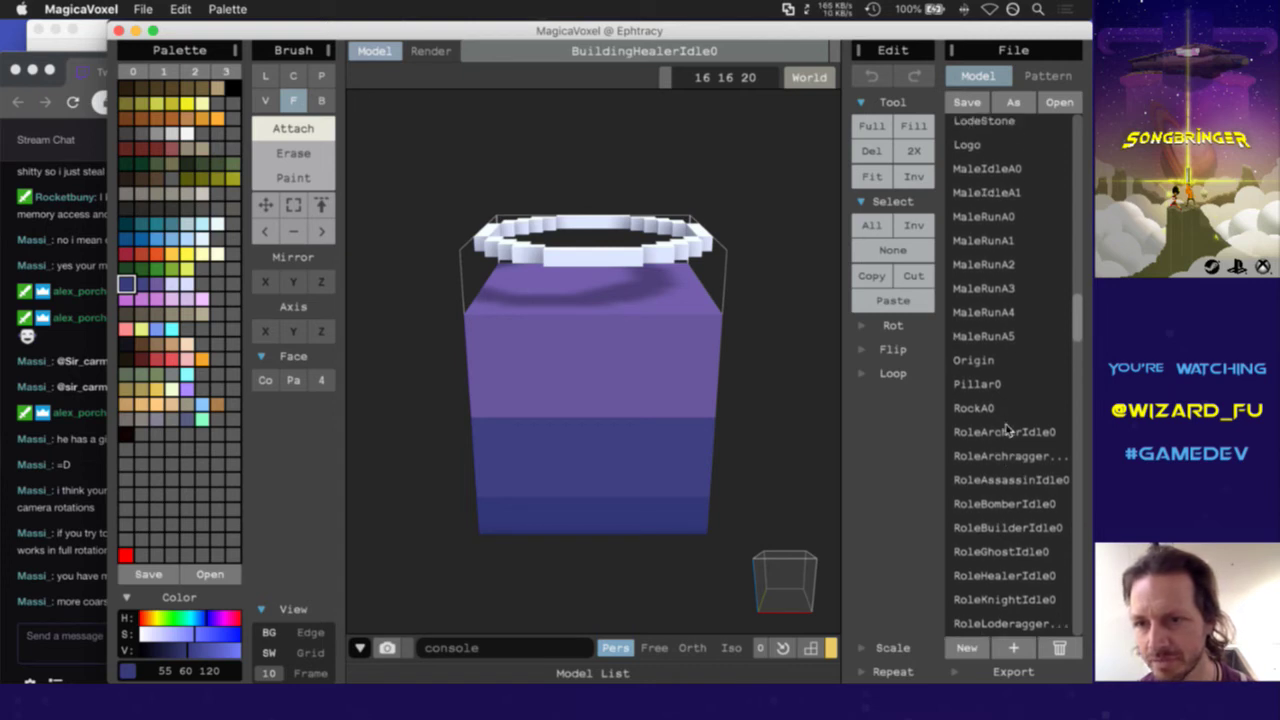
left_click(985, 198)
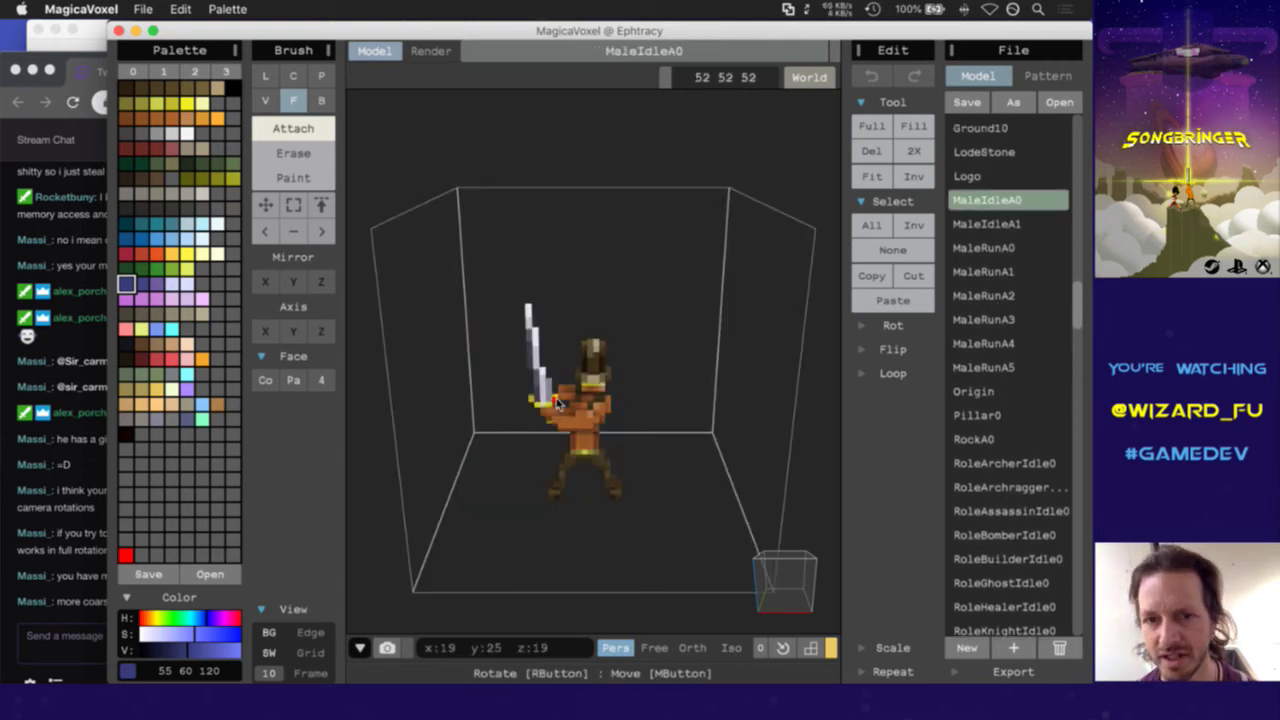
right_click_drag(794, 580, 740, 590)
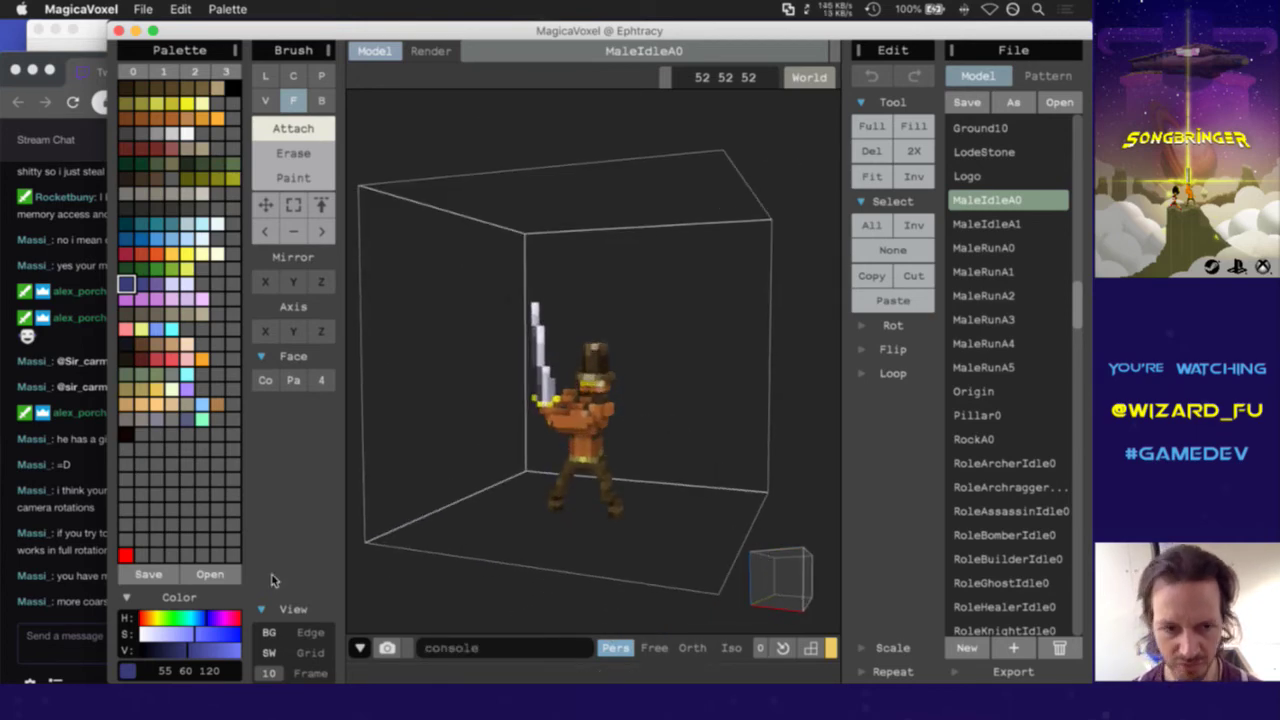
left_click(87, 628)
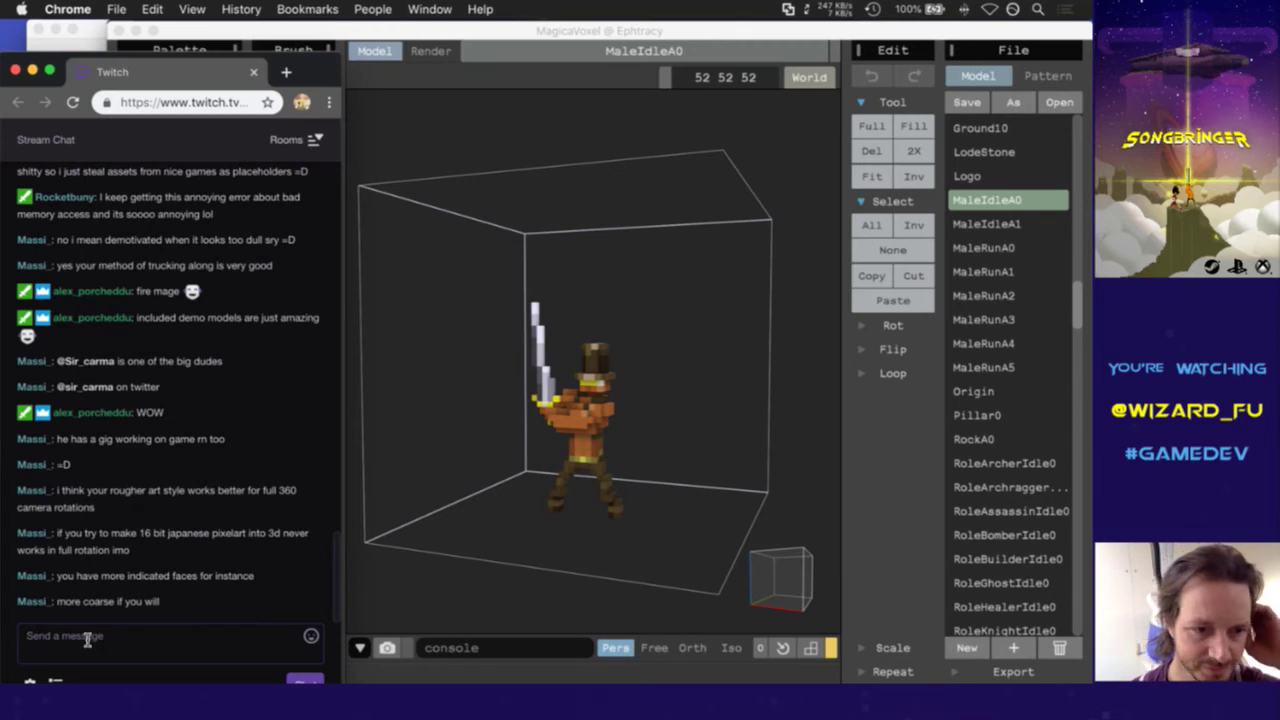
left_click(723, 36)
Copy the ringed cross symbol from RoleHealerIdle0 into BuildingHealerIdle0 at the height of the white ring above the block, and save the model
left_click_drag(1077, 296, 1076, 408)
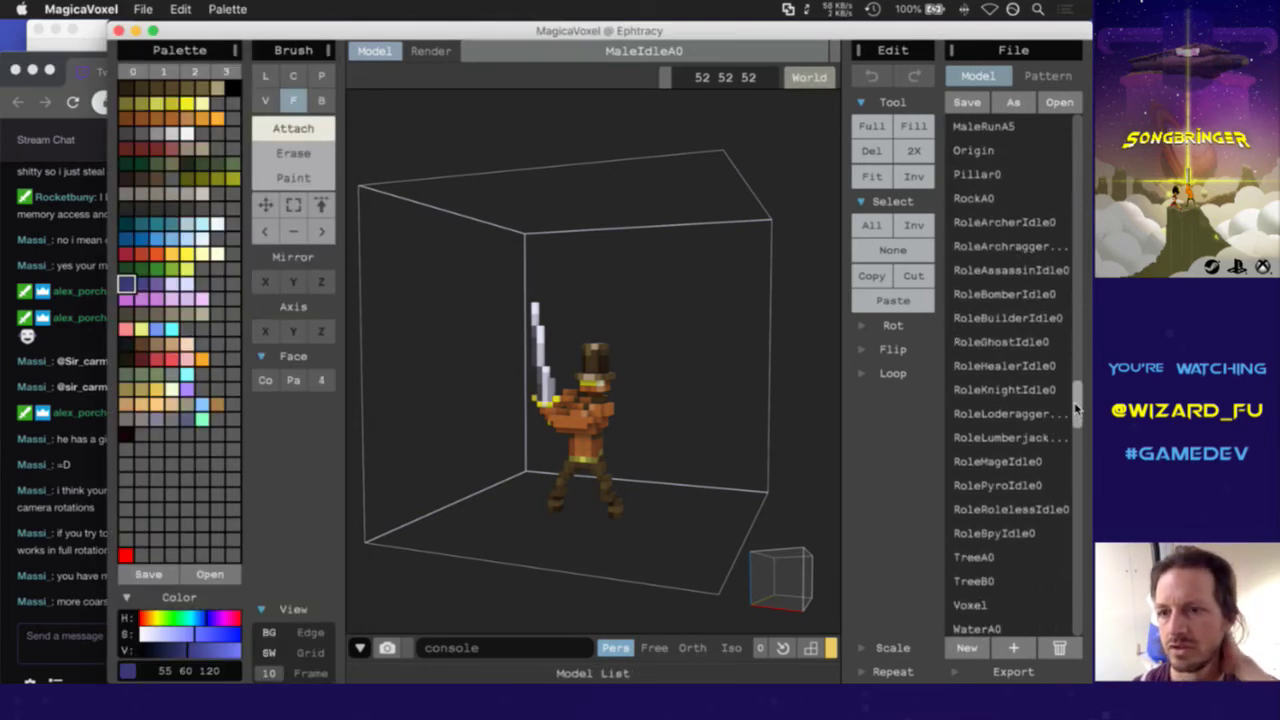
left_click(1010, 318)
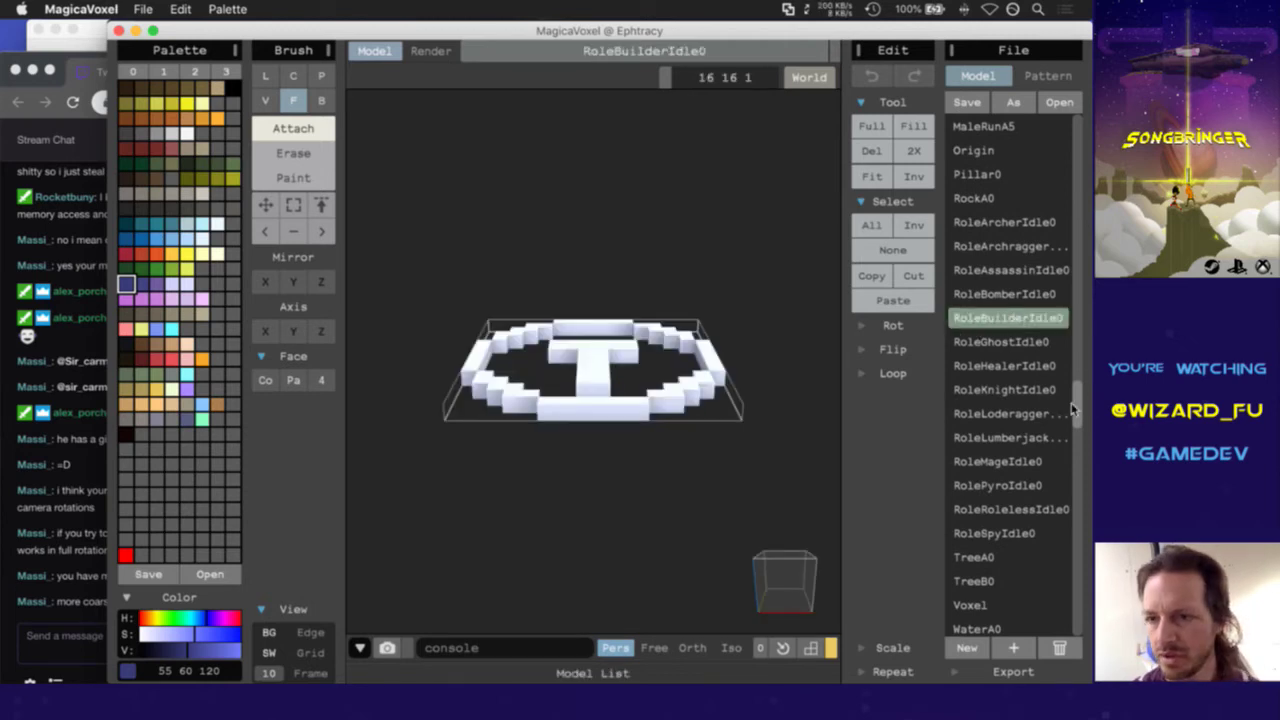
left_click(1016, 368)
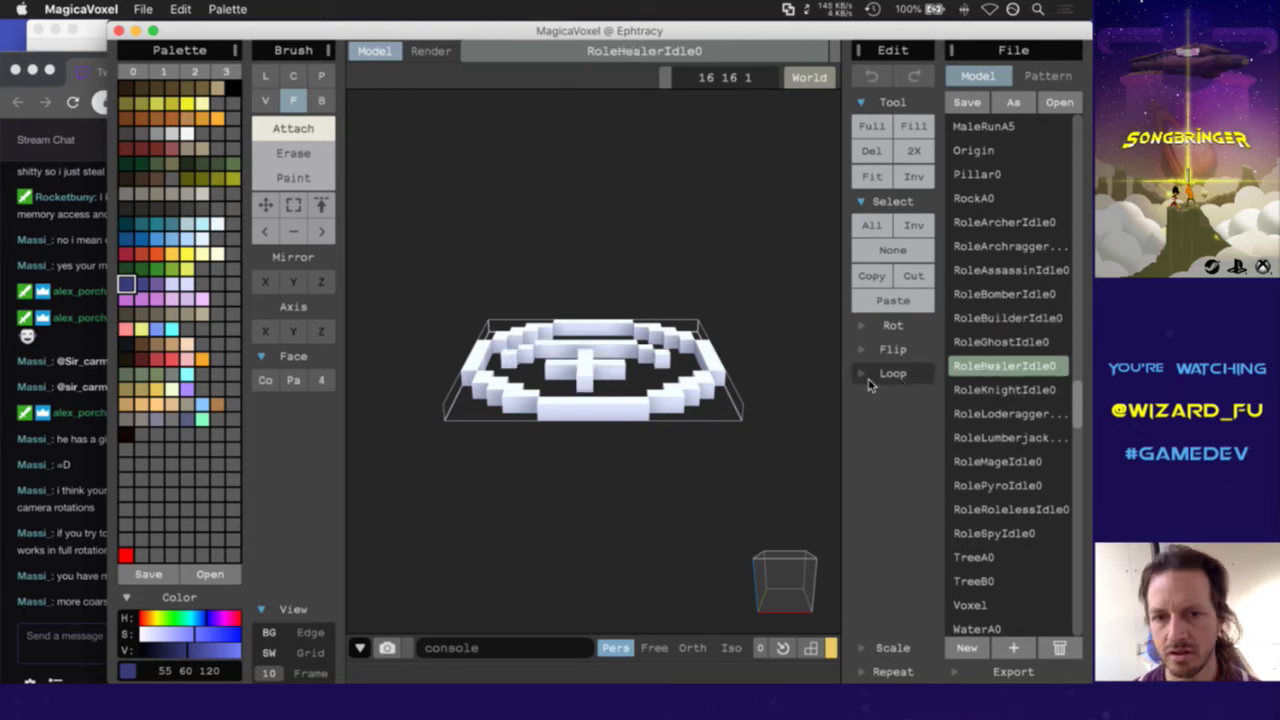
left_click_drag(1079, 408, 1076, 190)
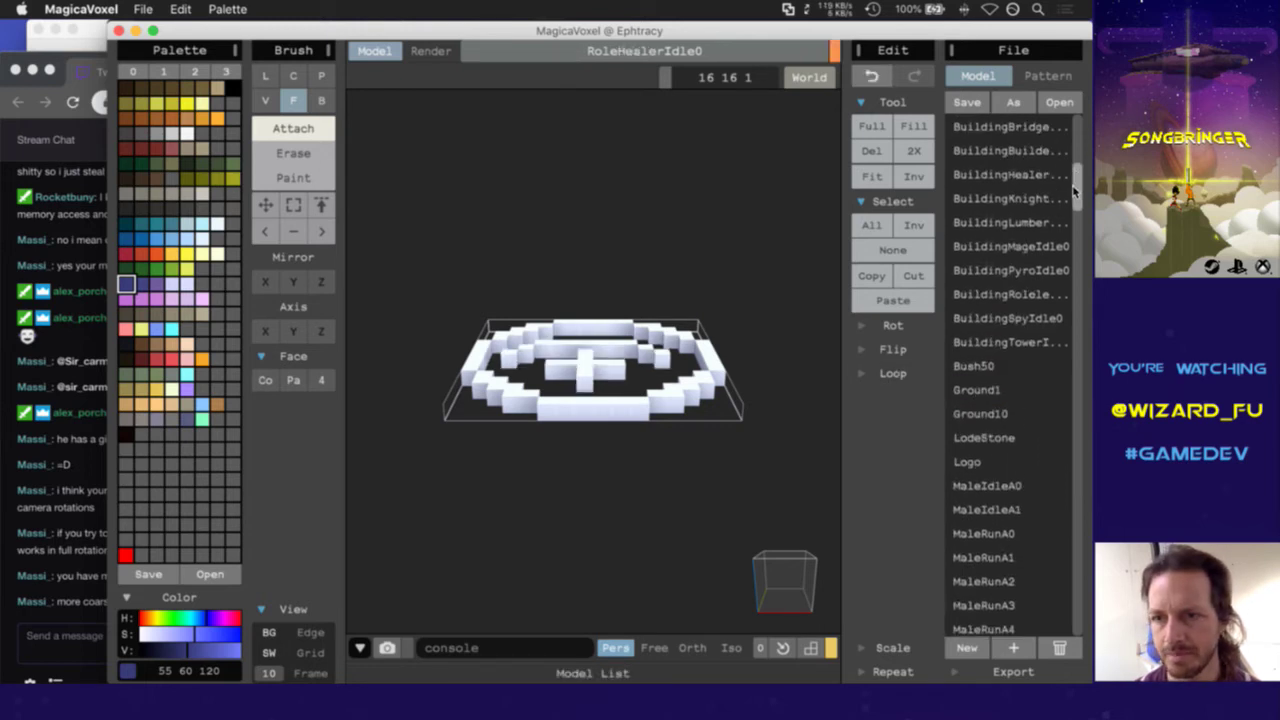
scroll(1043, 196, "up", 2)
left_click(1022, 218)
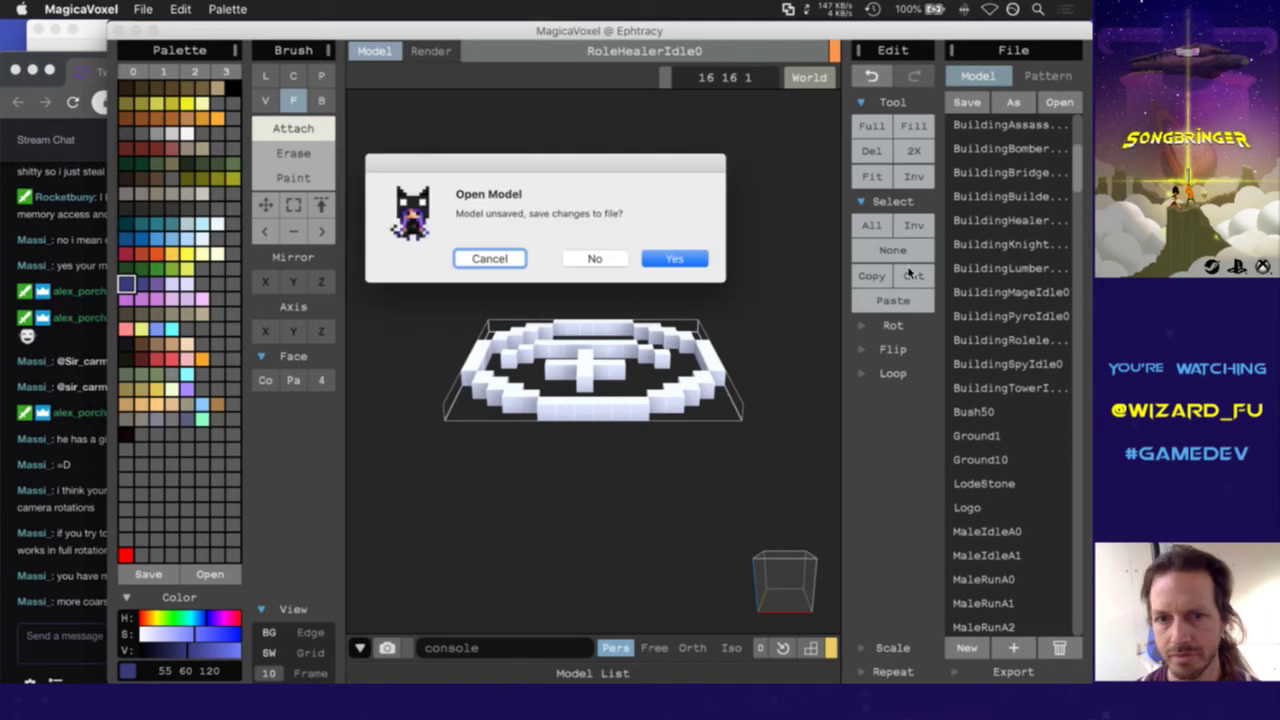
left_click(607, 264)
key("super+v")
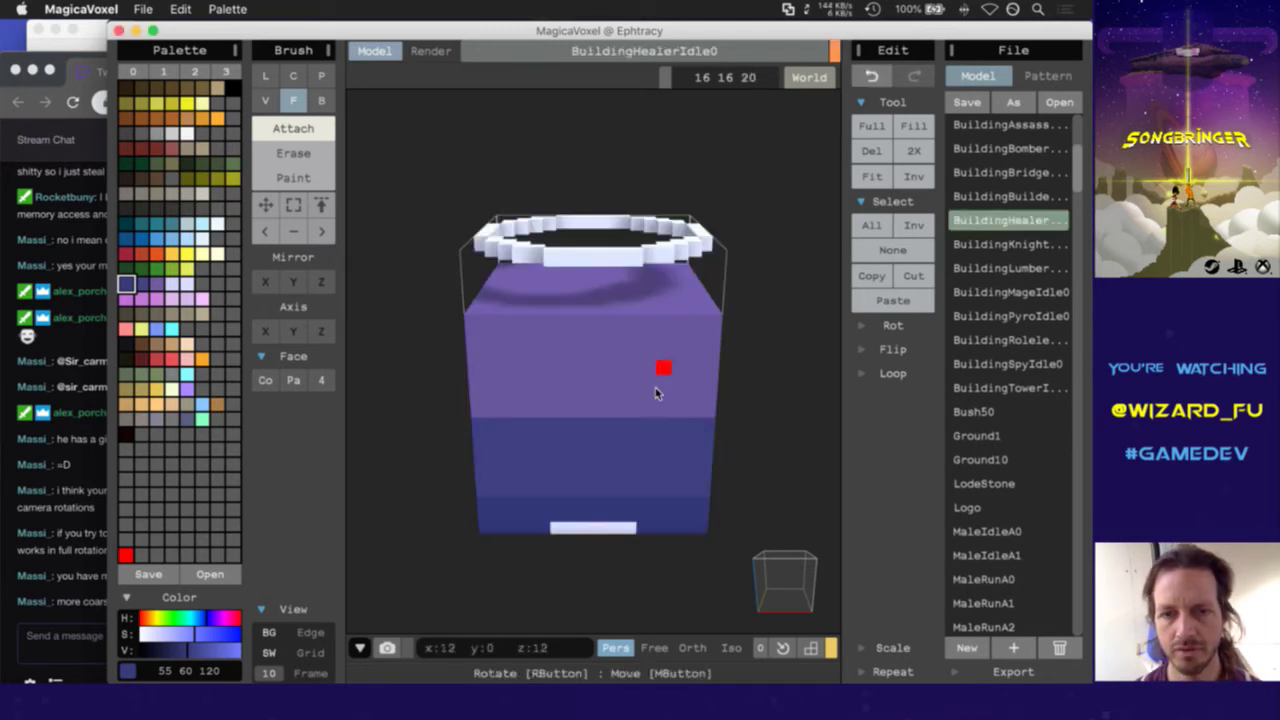
left_click_drag(603, 222, 602, 257)
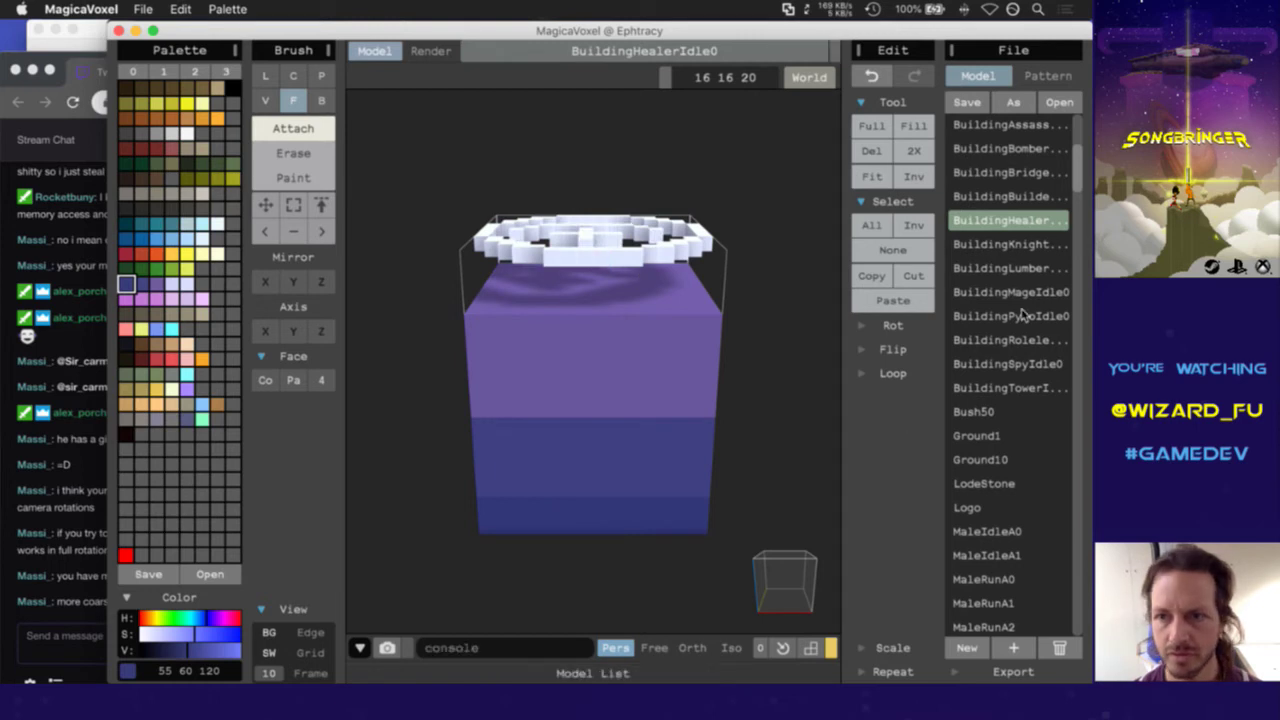
Copy the ringed symbol from RoleKnightIdle0 into BuildingKnightIdle0, discarding changes to the role model, and raise it to the white ring above the block
scroll(1063, 460, "down", 10)
scroll(1062, 455, "up", 5)
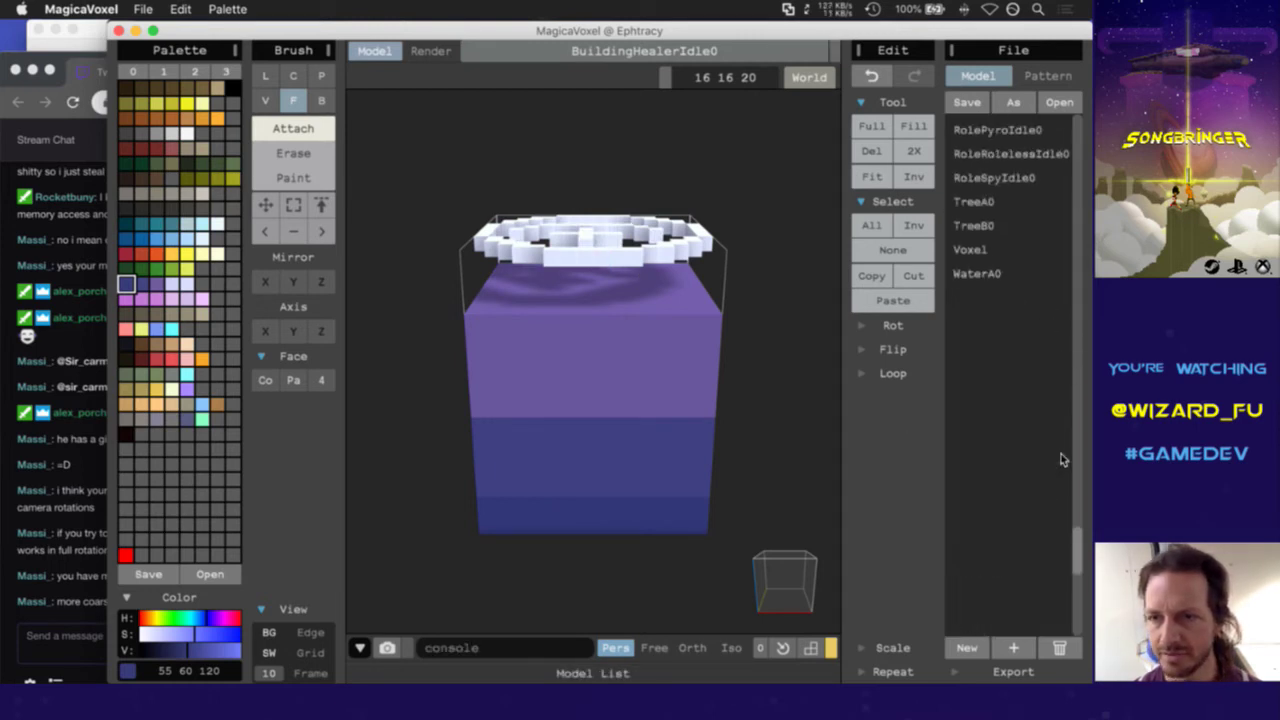
left_click(993, 213)
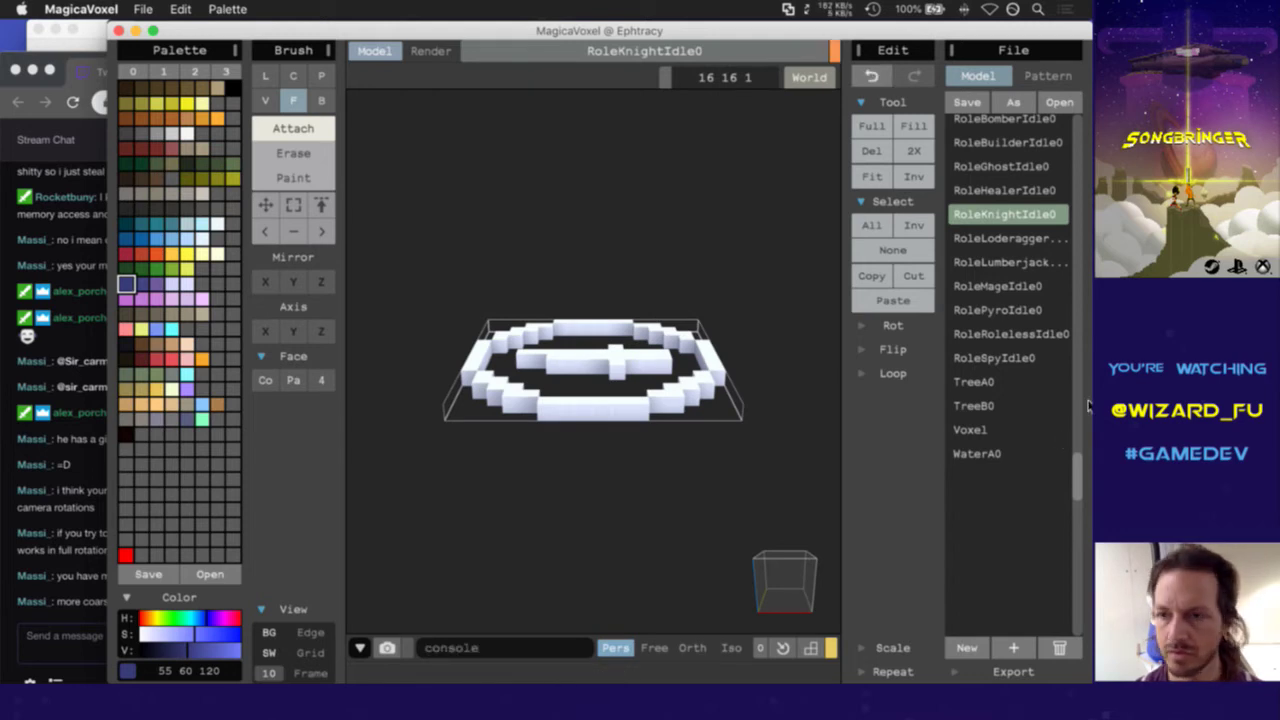
left_click_drag(1078, 487, 1057, 186)
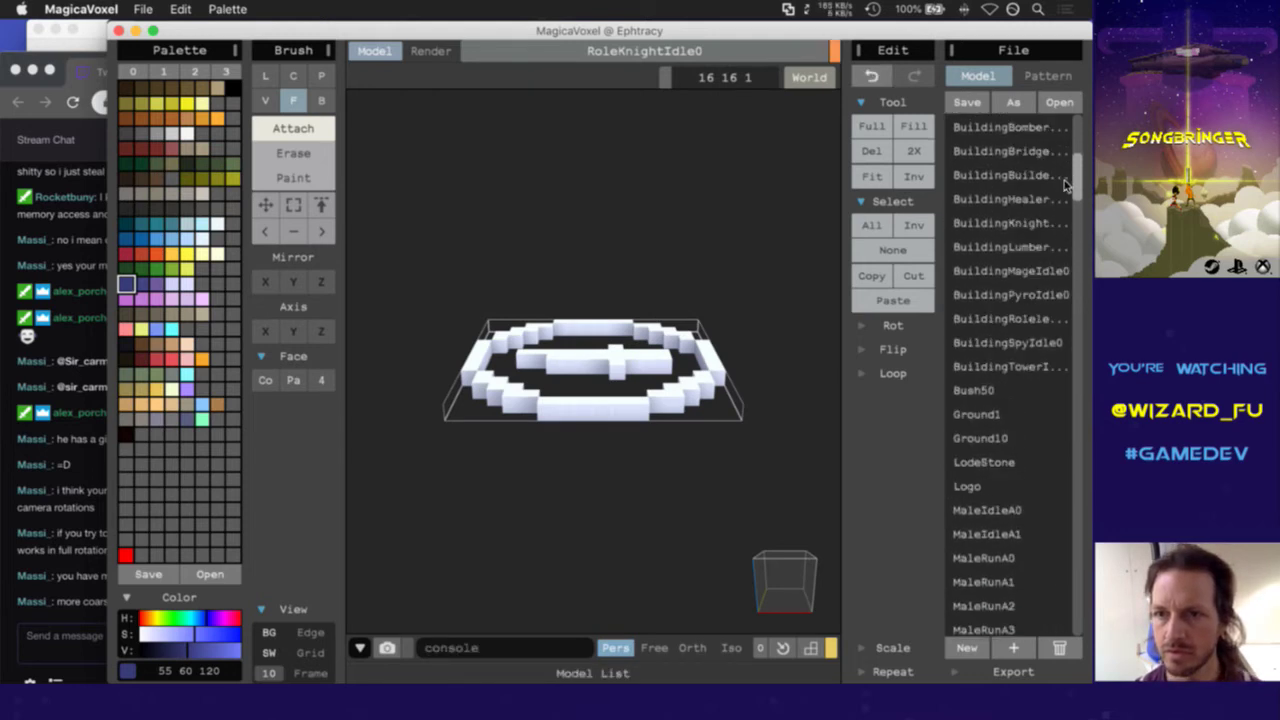
left_click(1012, 229)
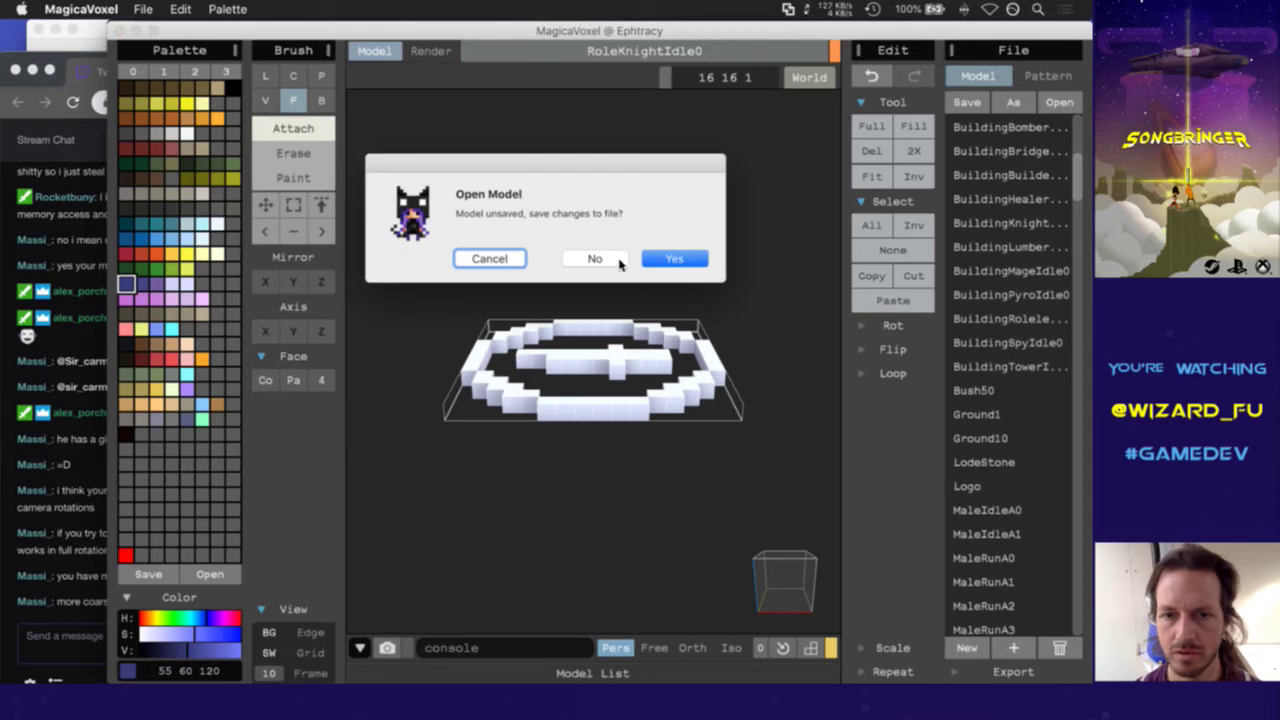
left_click(596, 260)
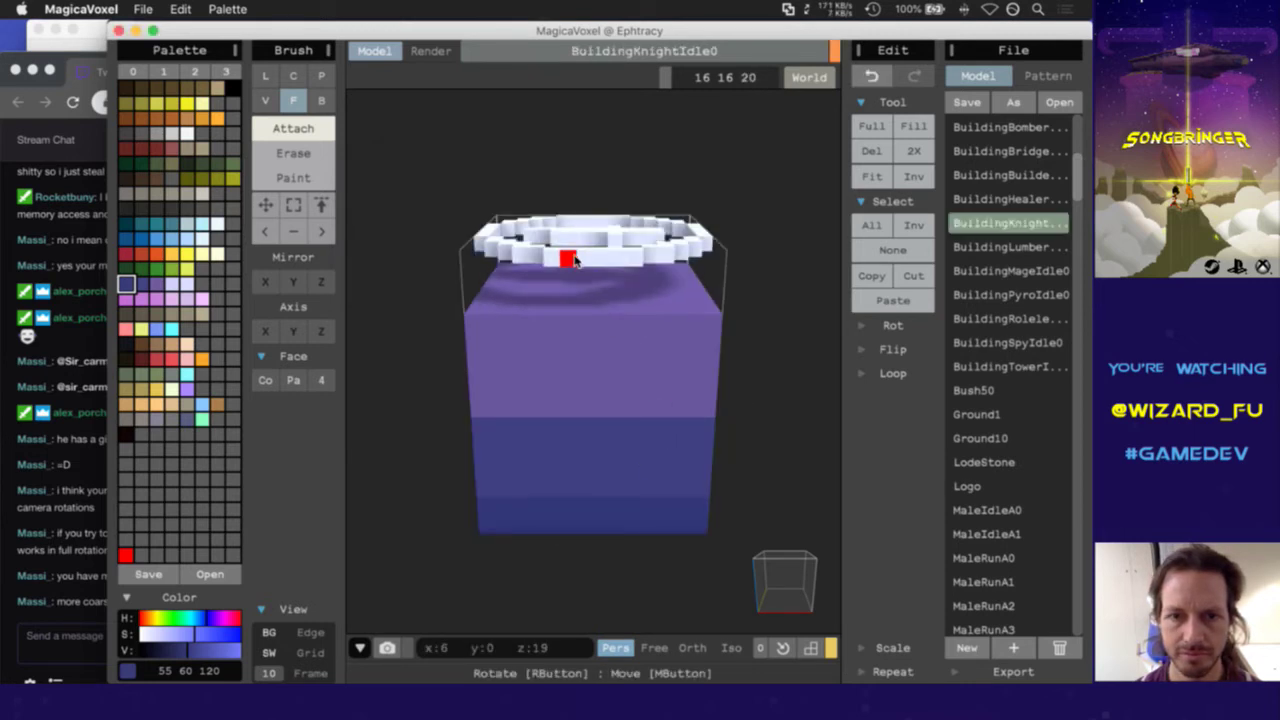
Copy the ringed symbol from RoleLumberjackIdle0 into BuildingLumberjackIdle0 and raise it to the white ring above the block
left_click_drag(1080, 178, 1038, 453)
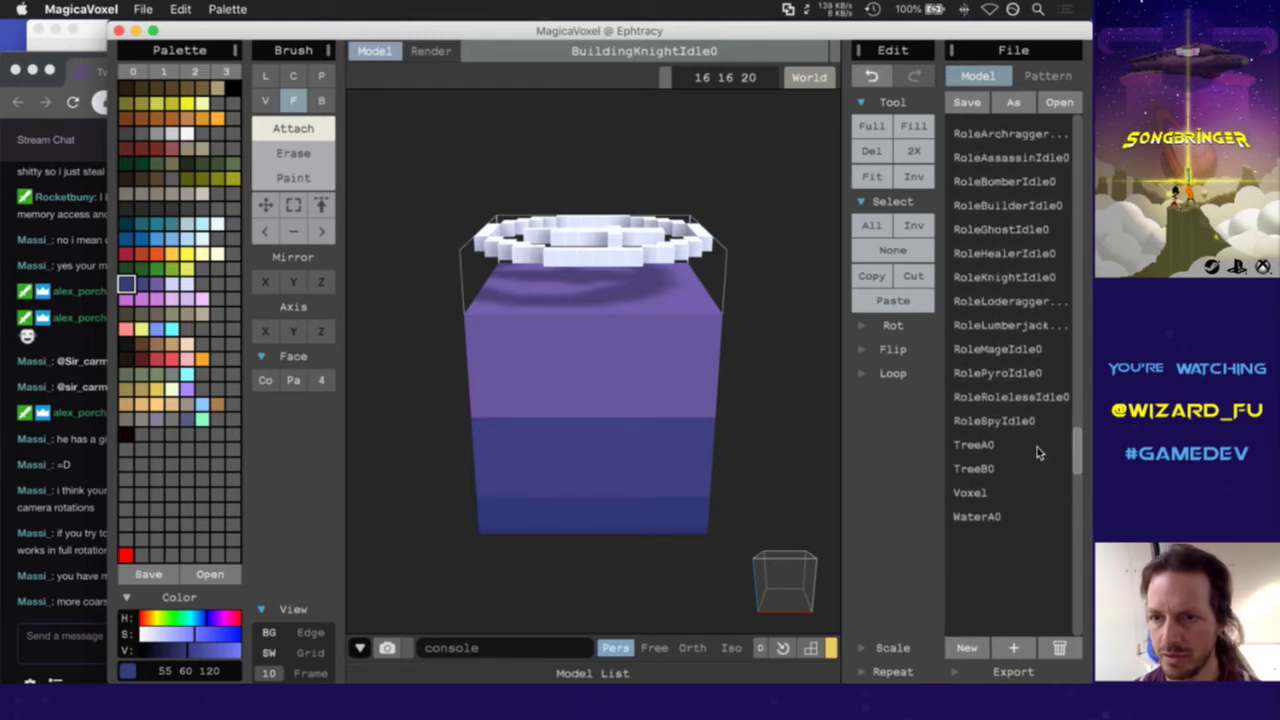
left_click(1024, 324)
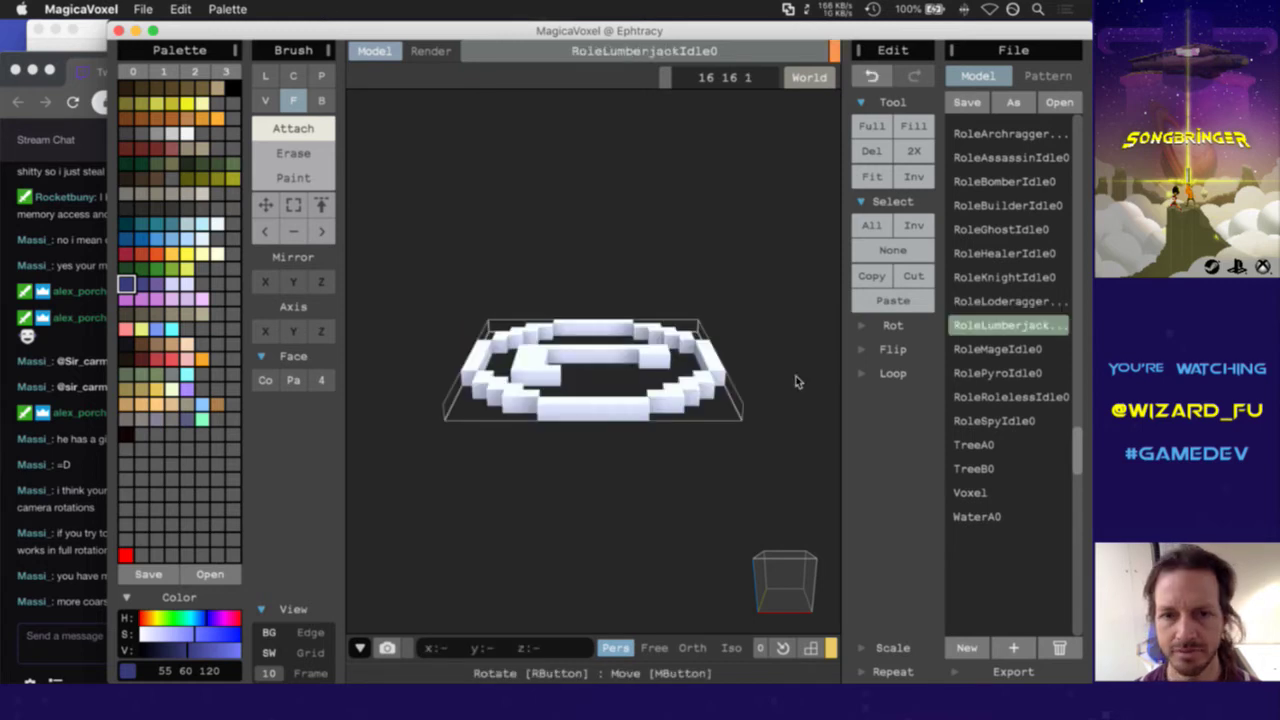
left_click_drag(1083, 456, 1062, 188)
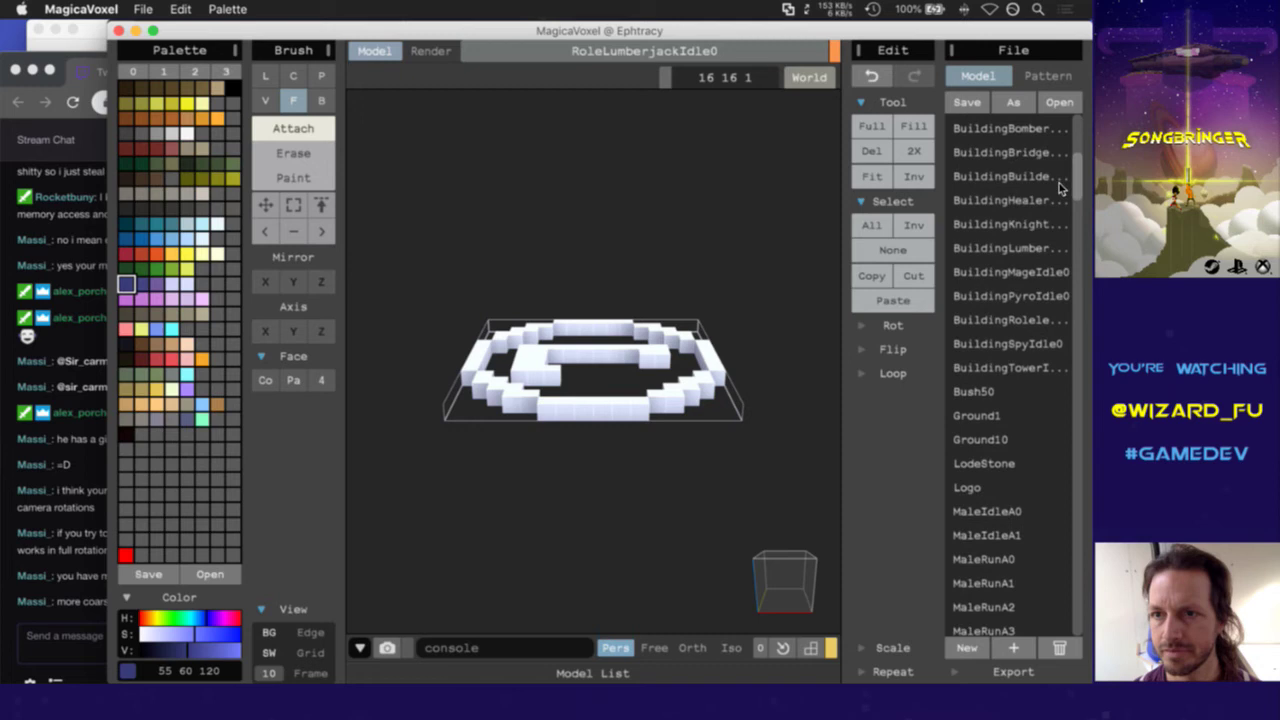
left_click(1027, 249)
left_click(614, 262)
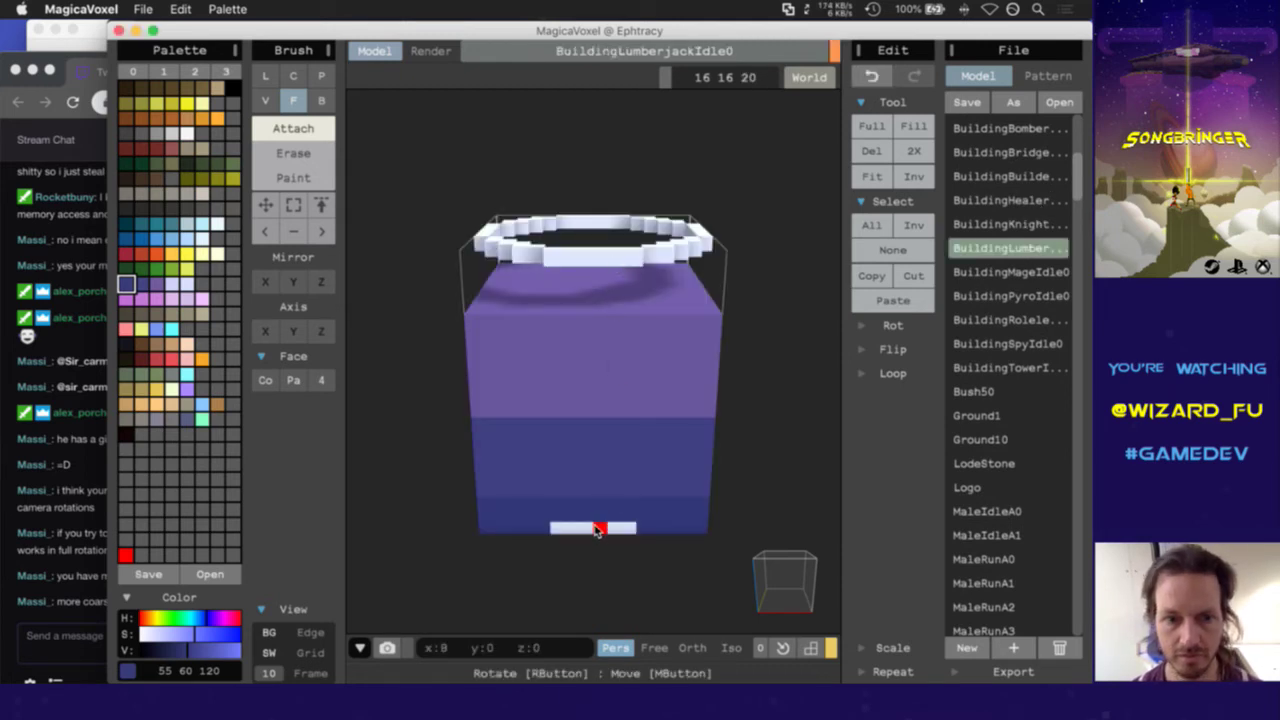
left_click(596, 297)
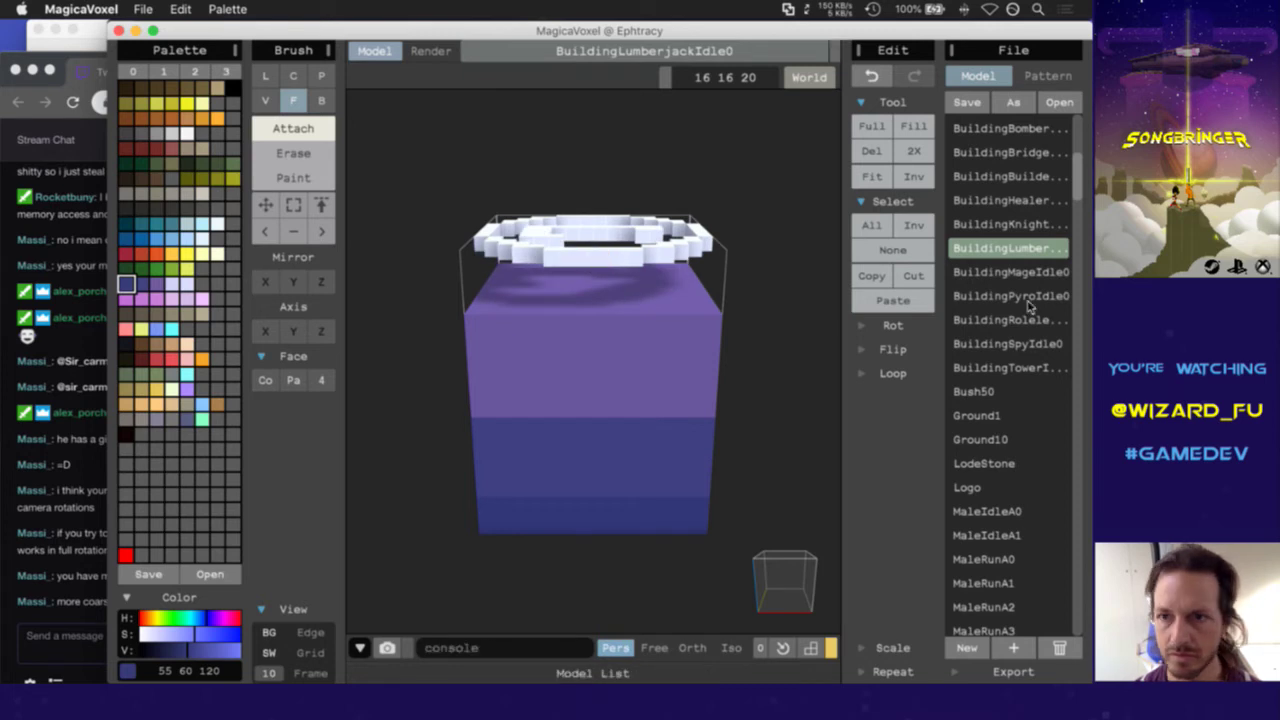
Copy the ringed symbol from RoleMageIdle0 into BuildingMageIdle0, discarding changes to the role model, and raise it to the white ring above the block
scroll(1050, 489, "down", 10)
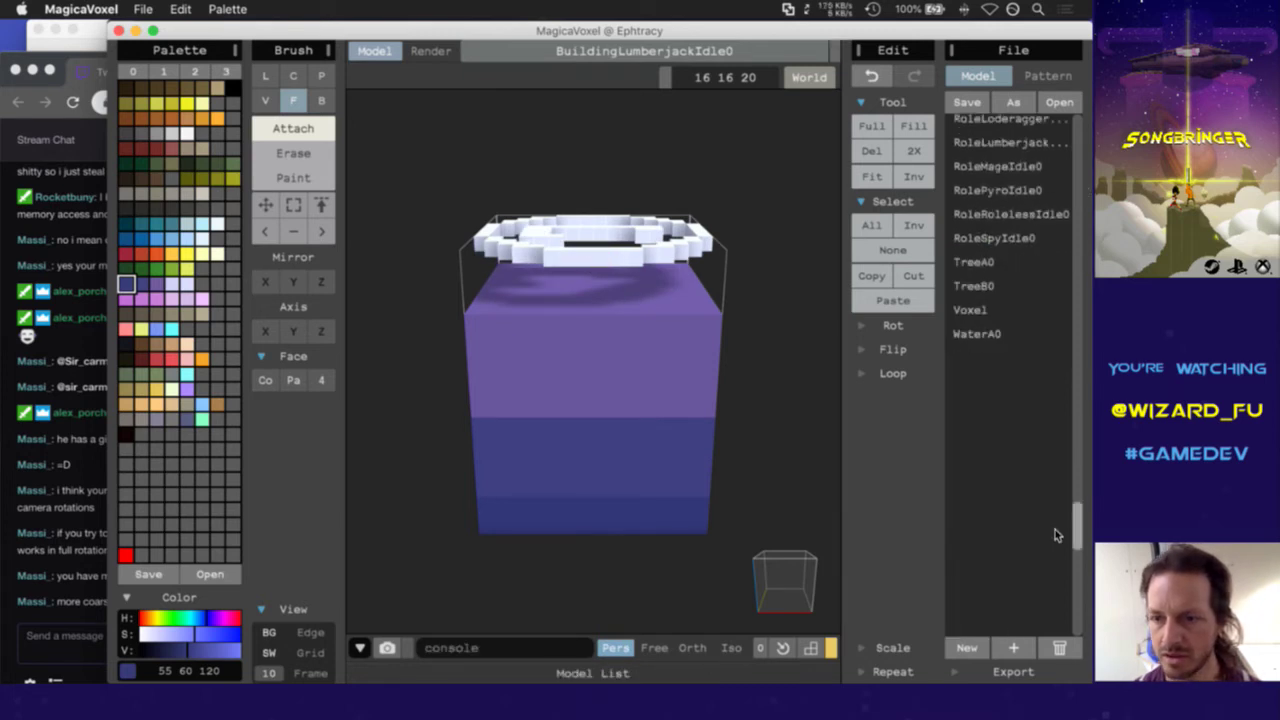
scroll(1050, 489, "up", 3)
left_click(1010, 336)
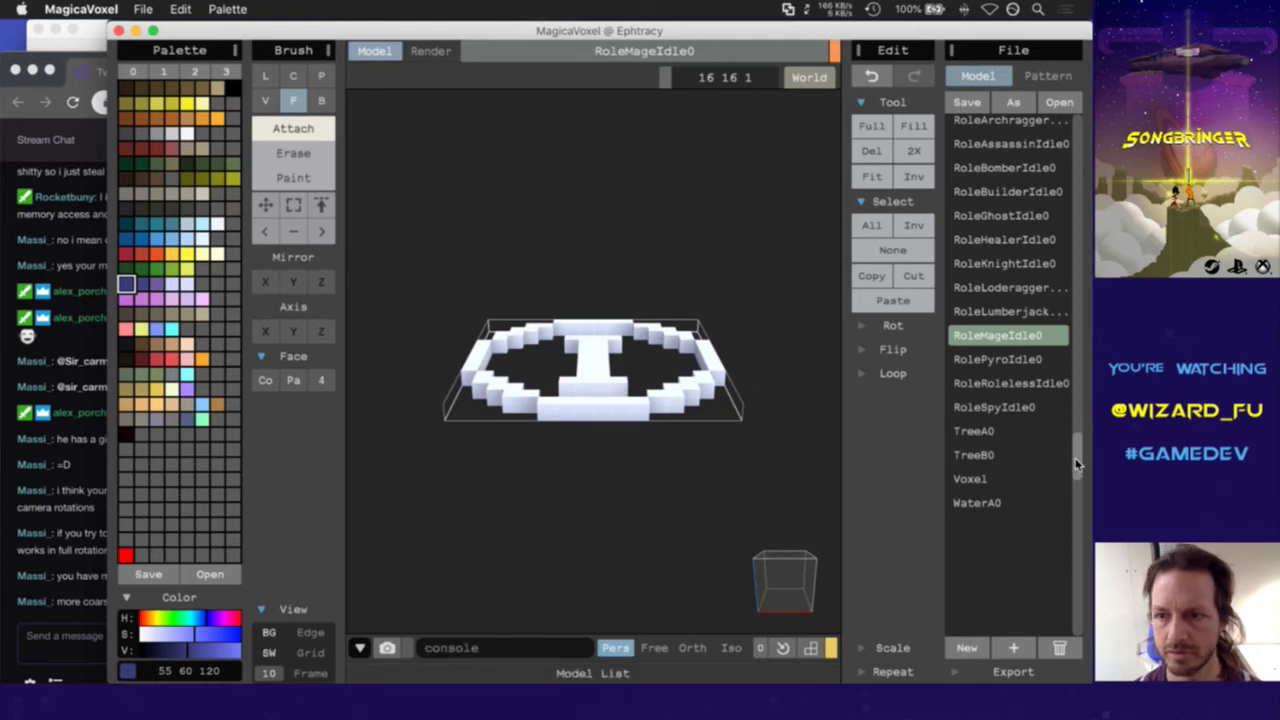
left_click_drag(1077, 468, 1069, 206)
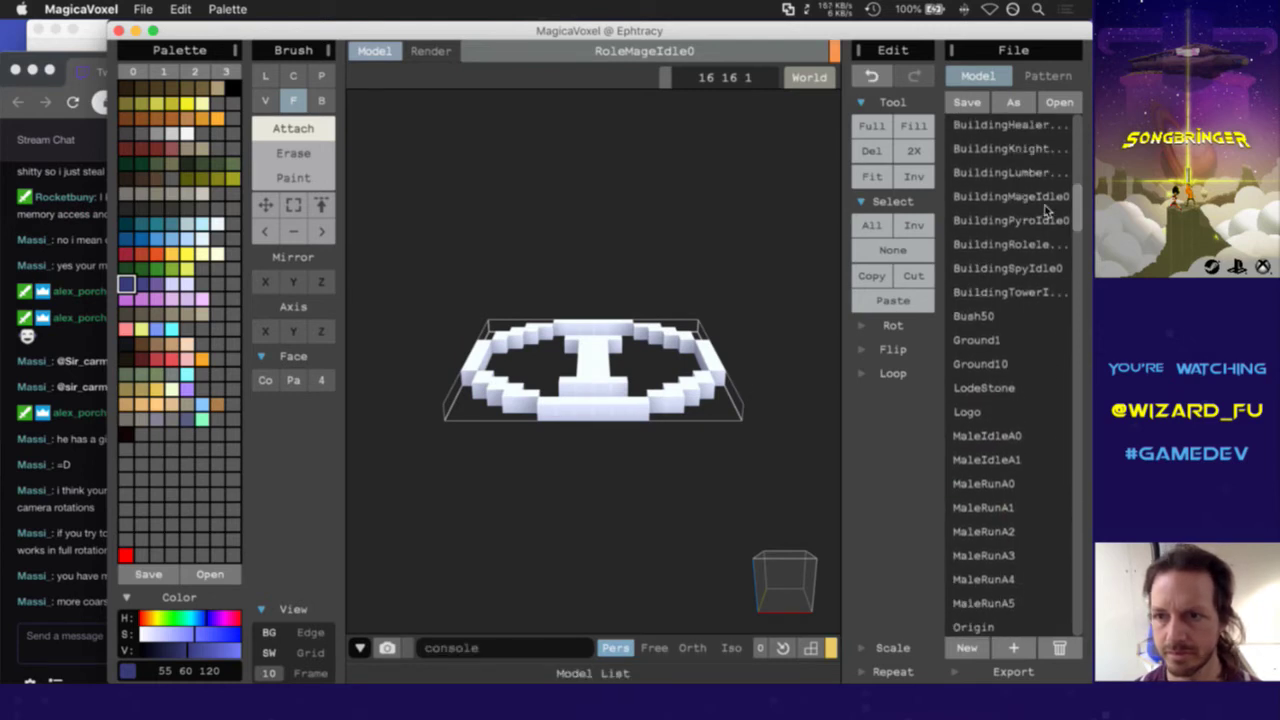
left_click(1045, 204)
left_click(595, 259)
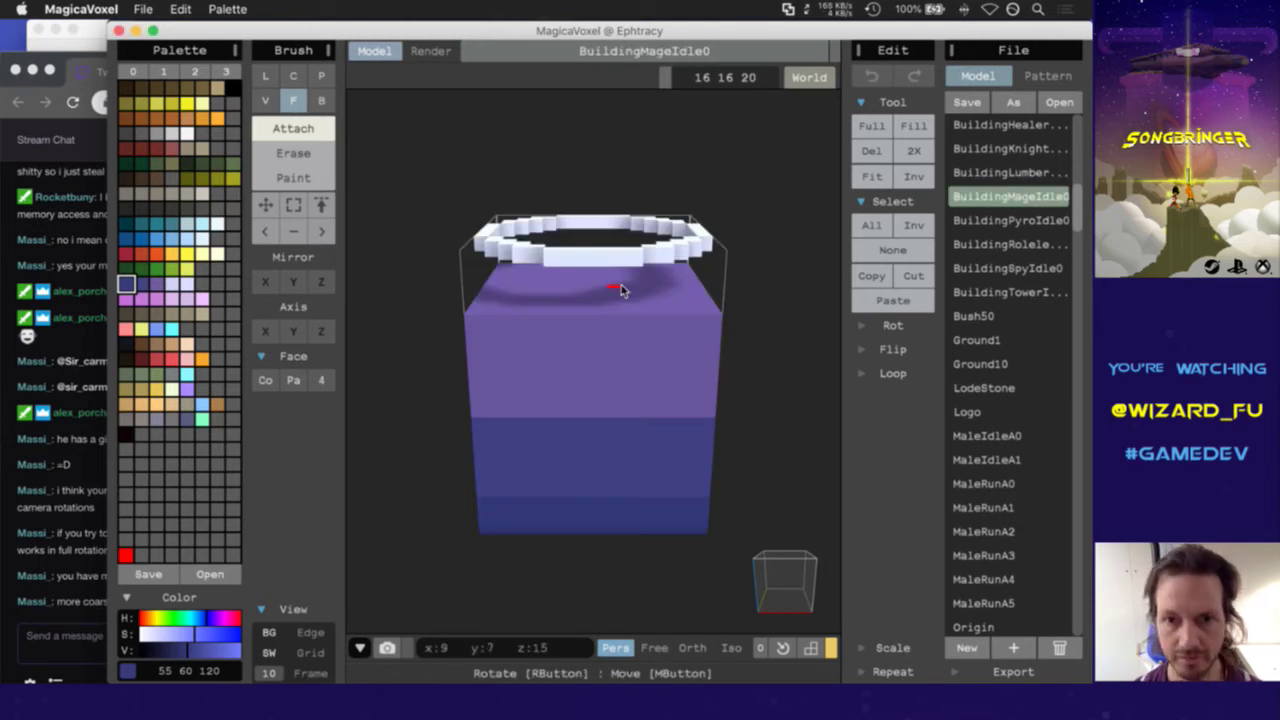
left_click(618, 370)
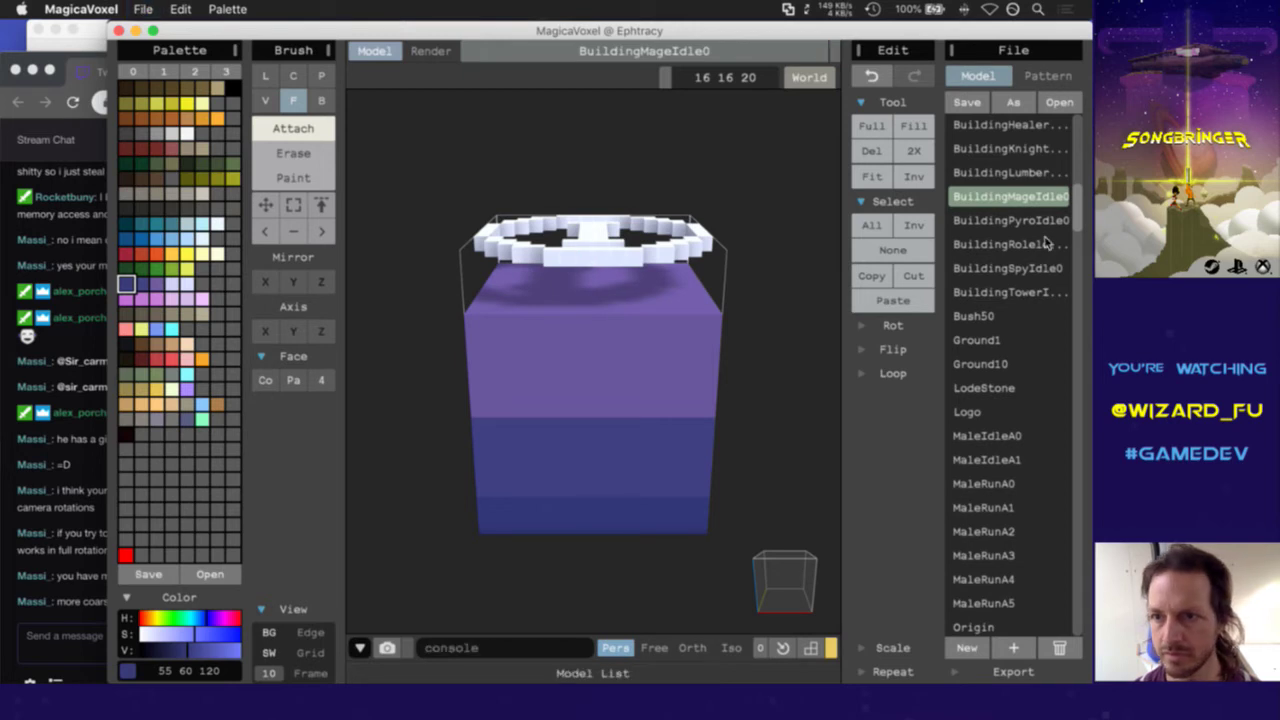
Copy the ringed symbol from RolePyroIdle0 into BuildingPyroIdle0, discarding changes to the role model, and raise it to the white ring above the block
scroll(1055, 468, "down", 10)
scroll(1055, 468, "down", 2)
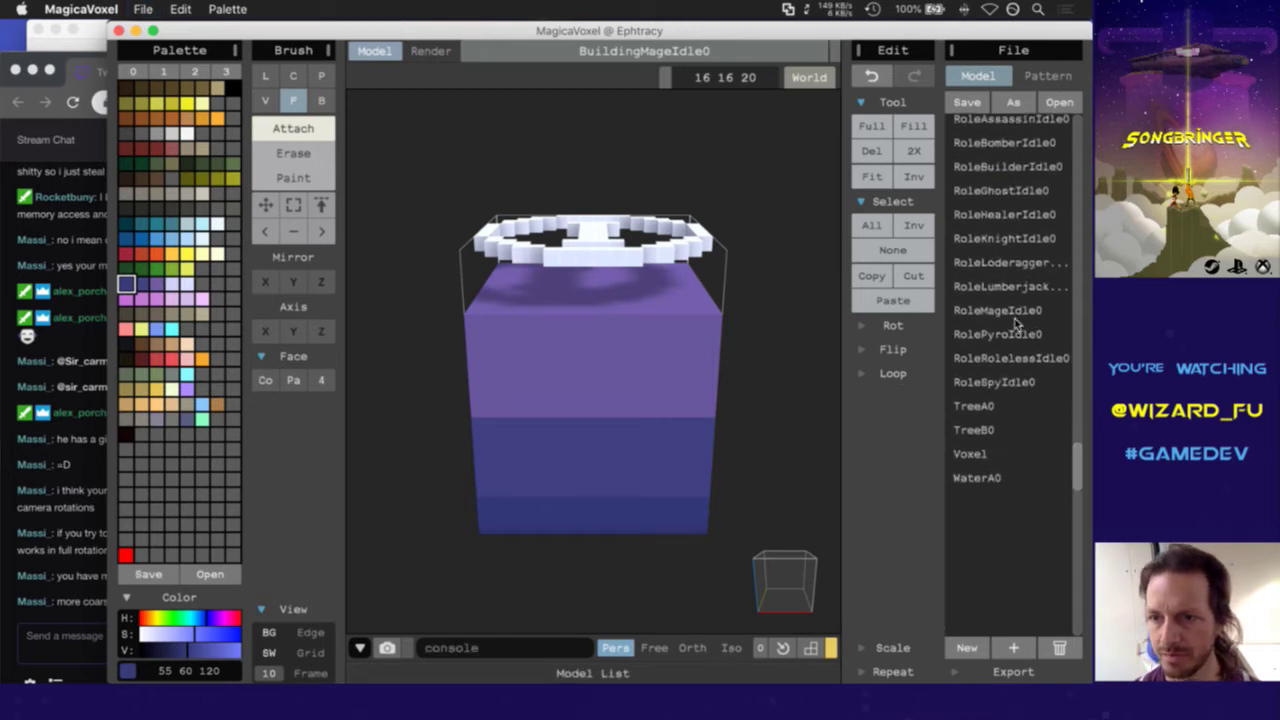
left_click(1003, 335)
left_click(615, 318)
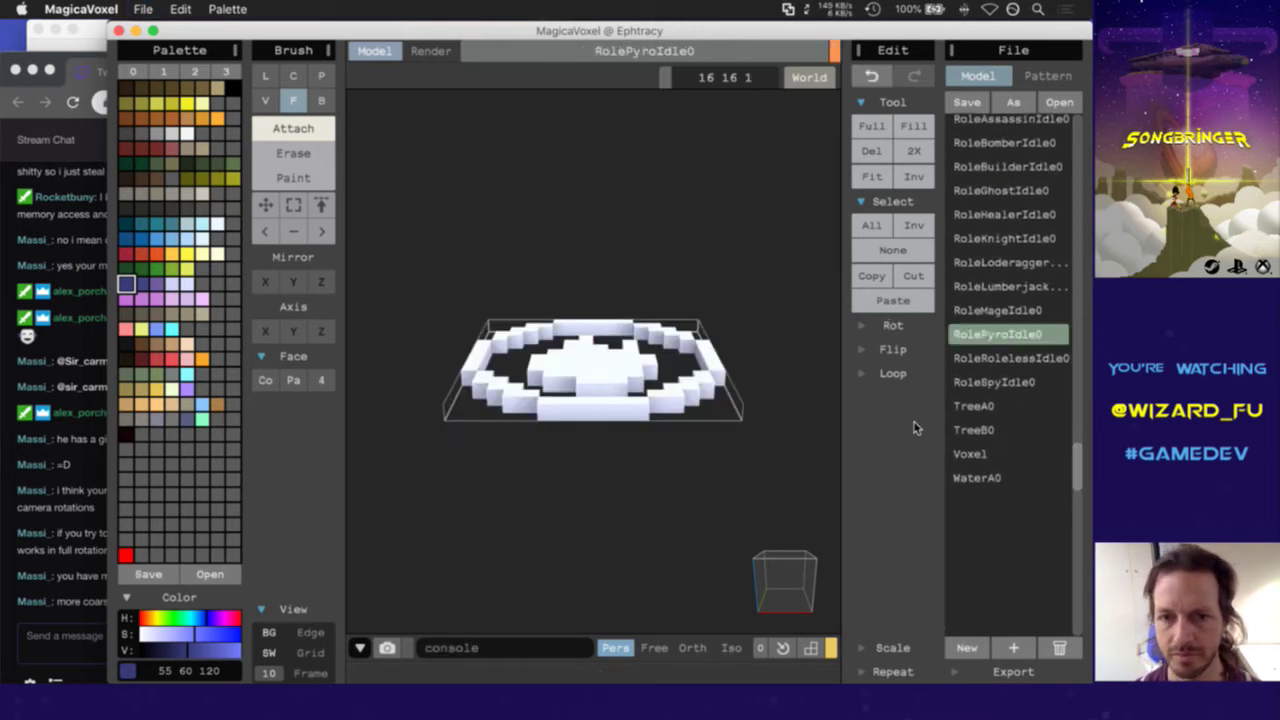
left_click_drag(1078, 462, 1078, 160)
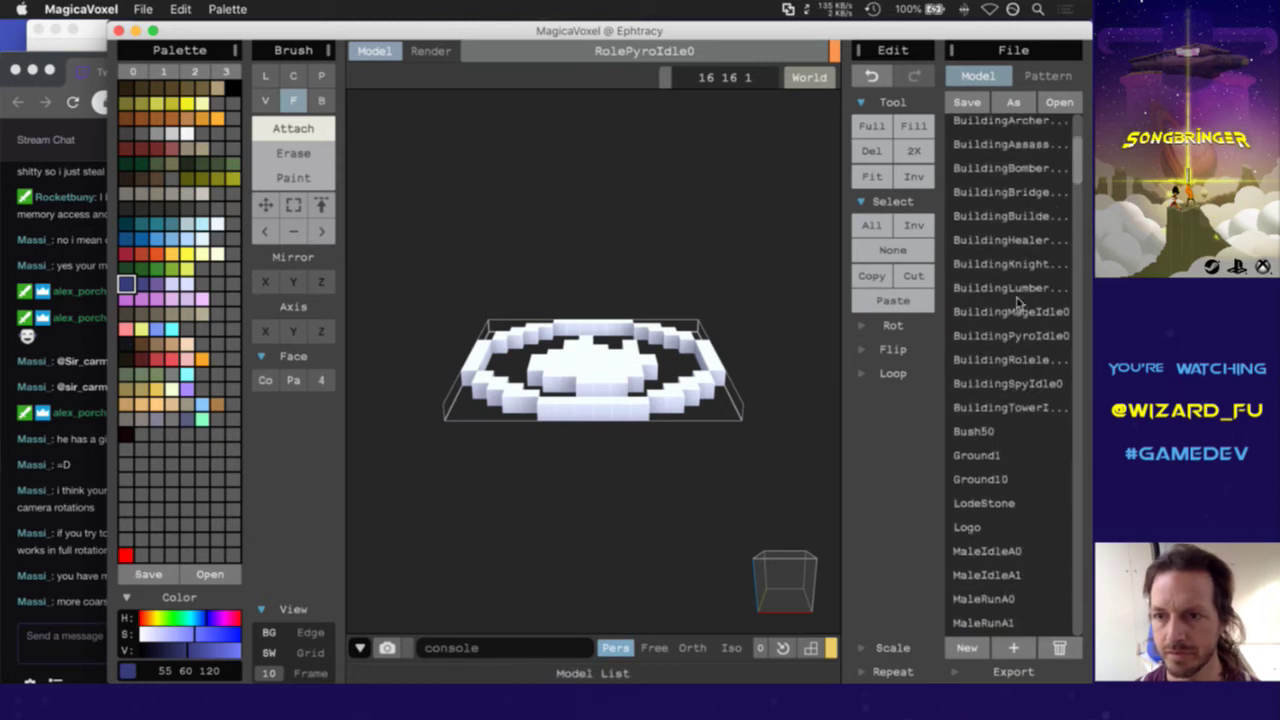
left_click(1011, 337)
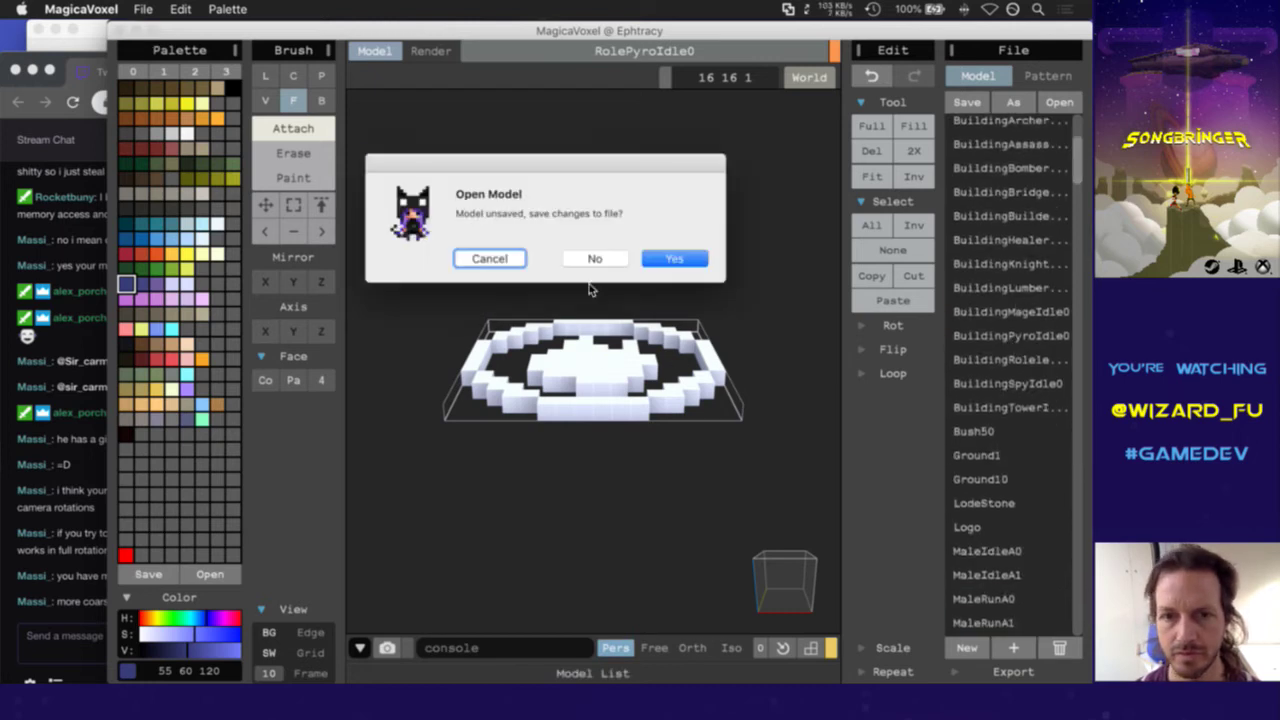
left_click(594, 259)
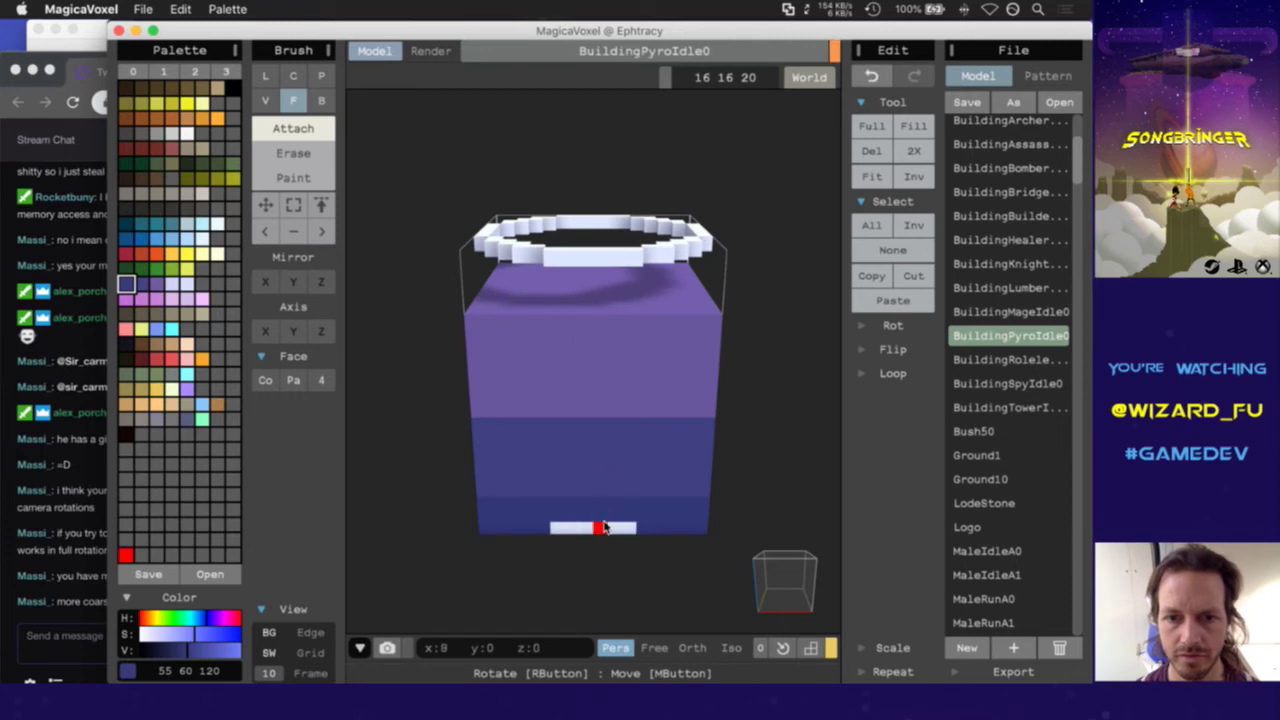
left_click(597, 254)
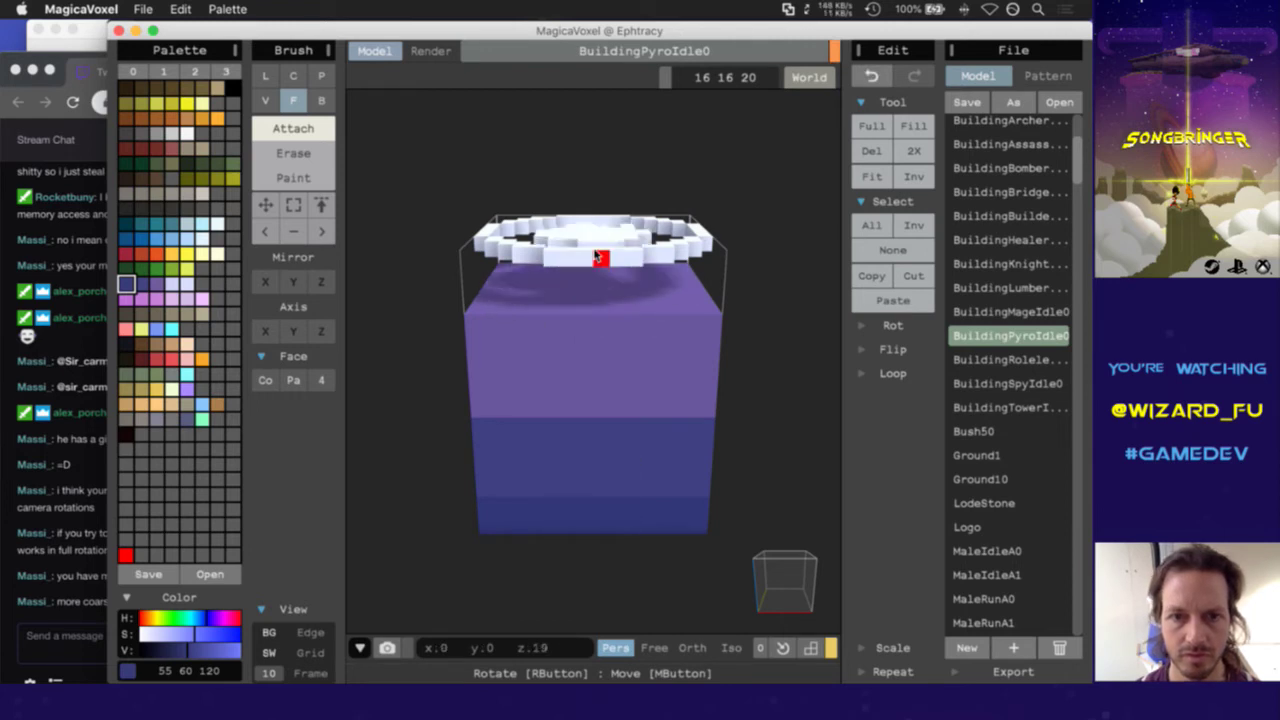
Copy the ringed symbol from RoleSpyIdle0 into BuildingSpyIdle0, discarding changes to the role model, and raise it to the white ring above the block
left_click(1022, 359)
left_click(1015, 387)
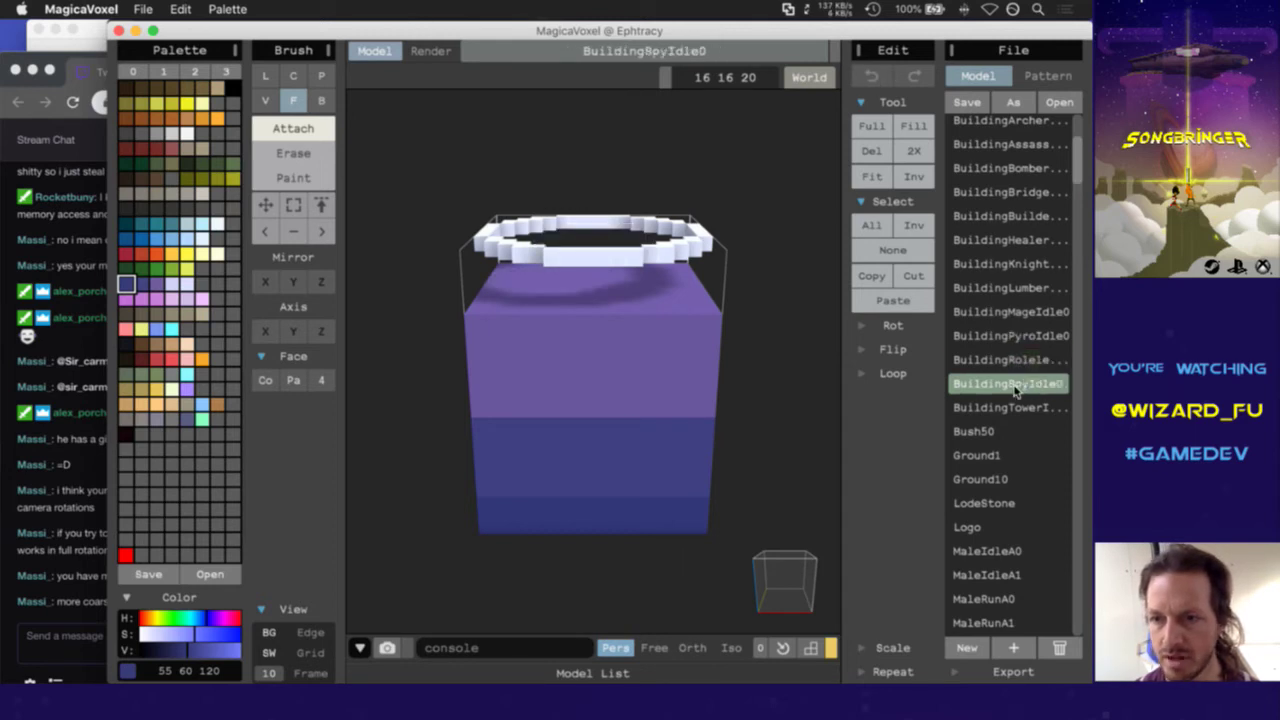
left_click_drag(1076, 155, 1055, 468)
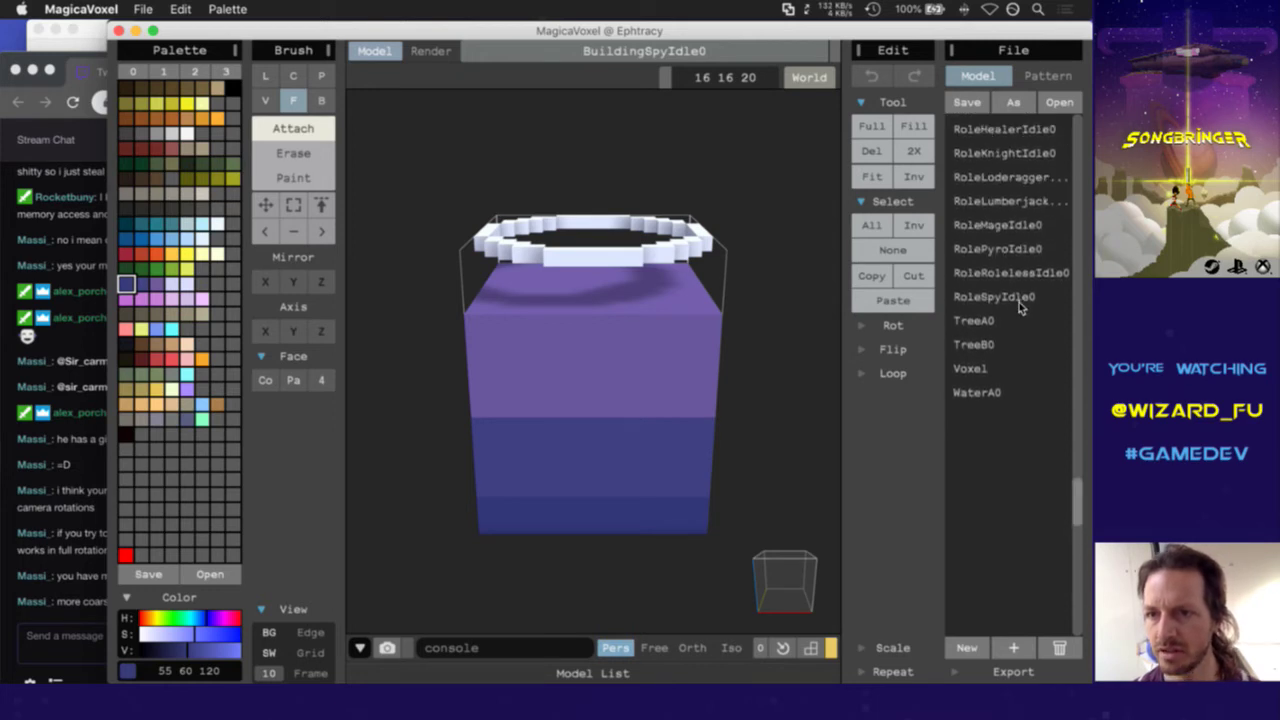
left_click(1020, 300)
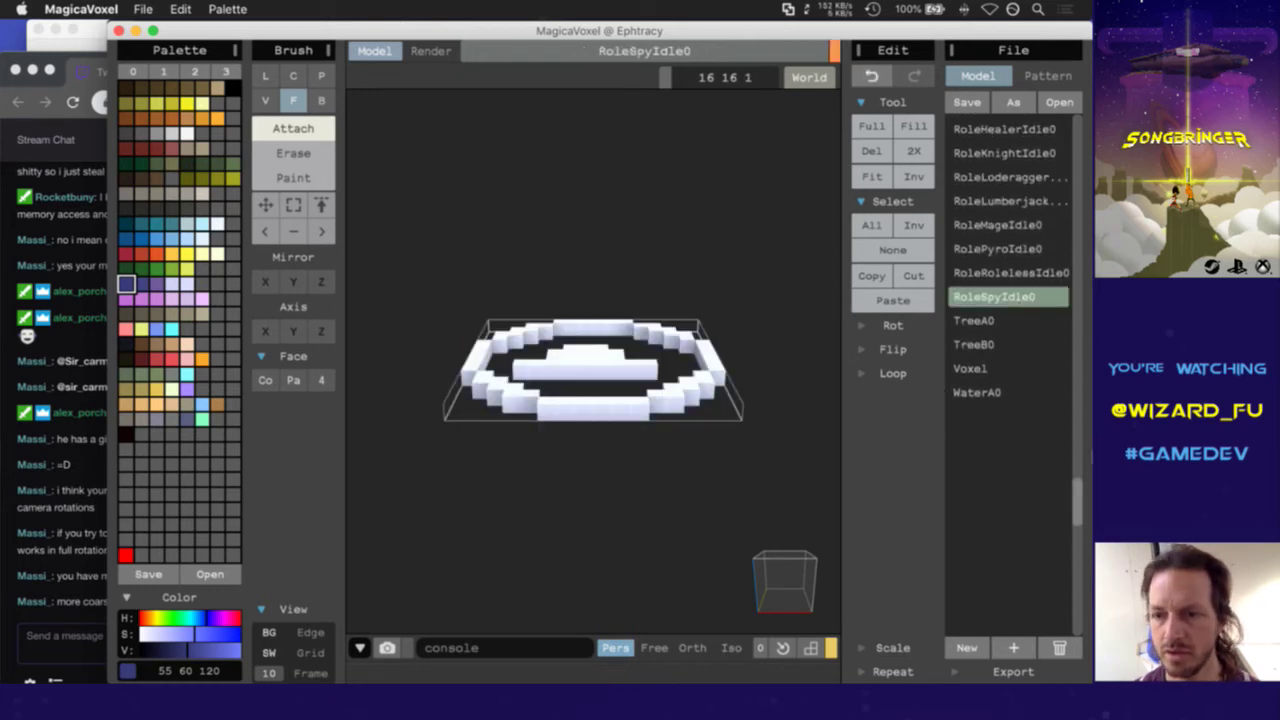
scroll(1030, 240, "up", 10)
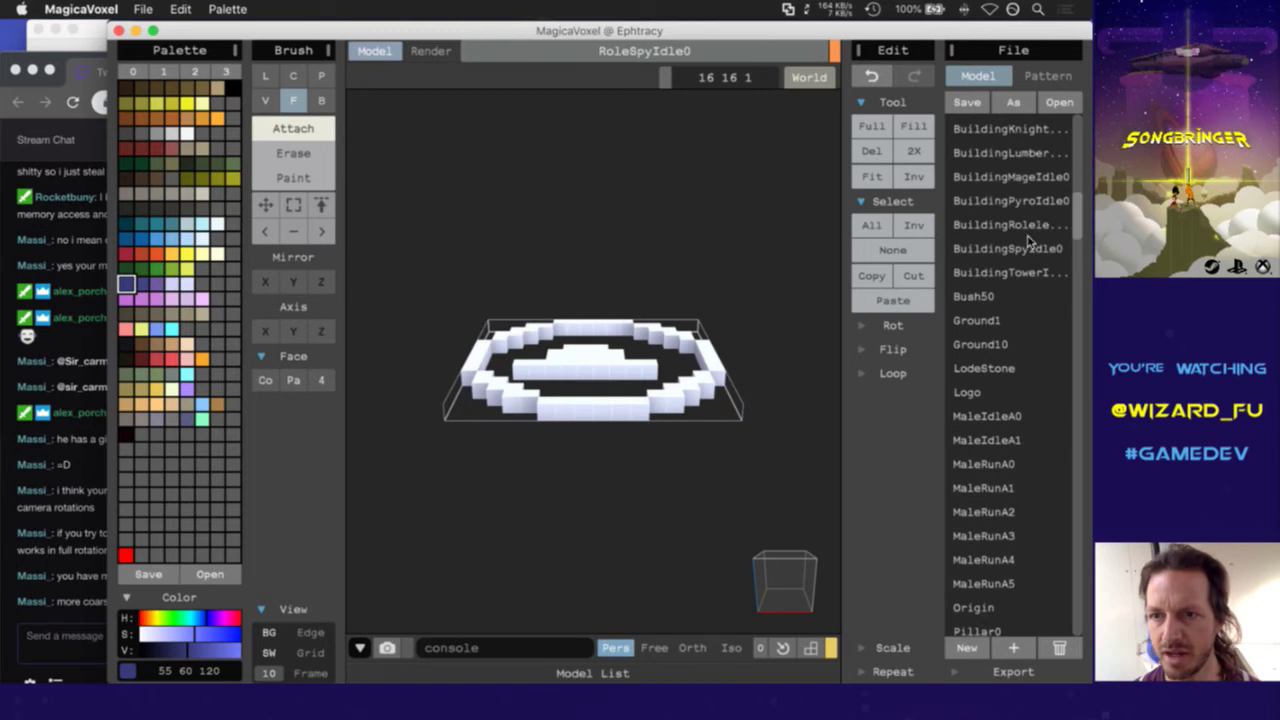
left_click(1028, 250)
left_click(596, 258)
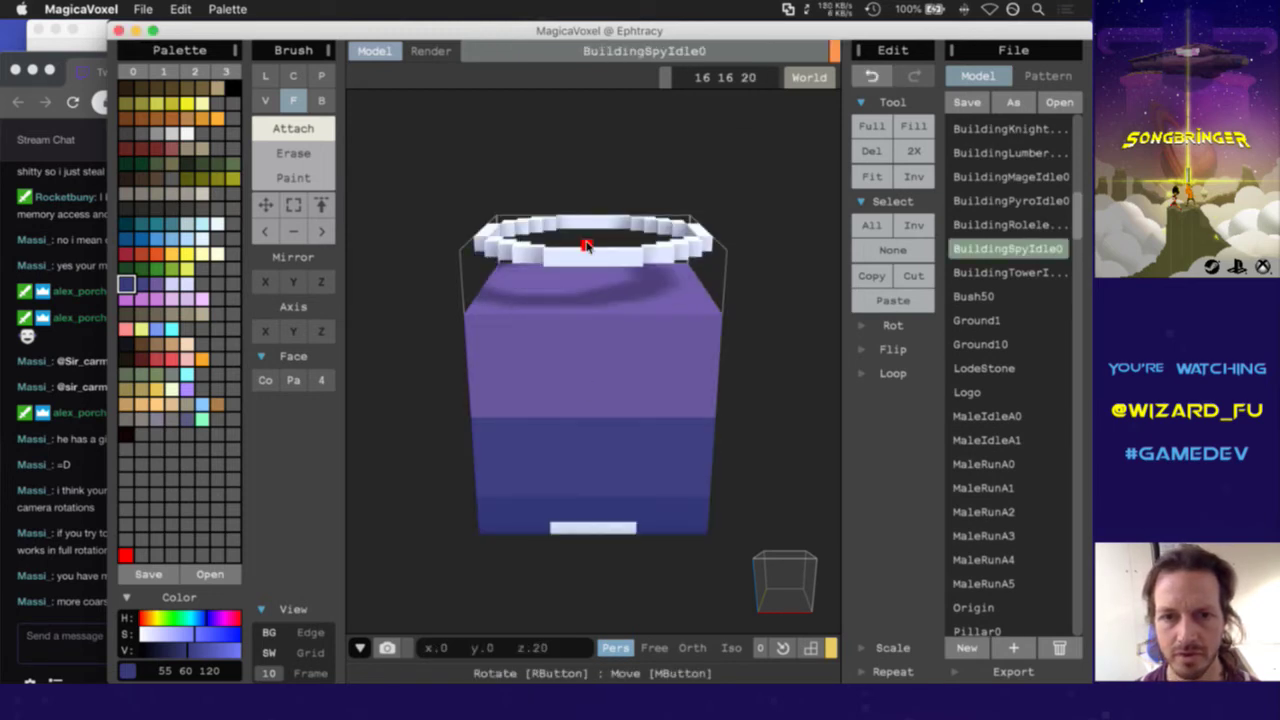
Open BuildingTowerIdle0 and delete the white ring floating above the block using a rectangular selection
left_click(1027, 273)
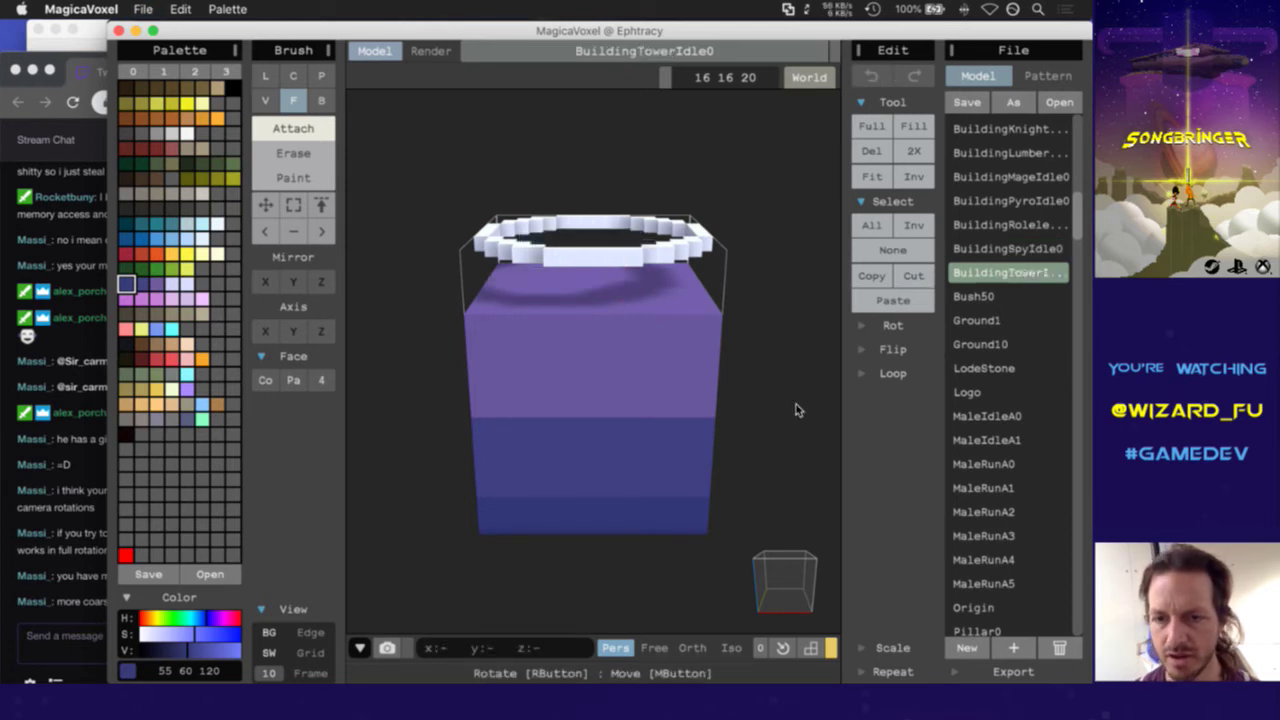
left_click_drag(781, 548, 770, 594)
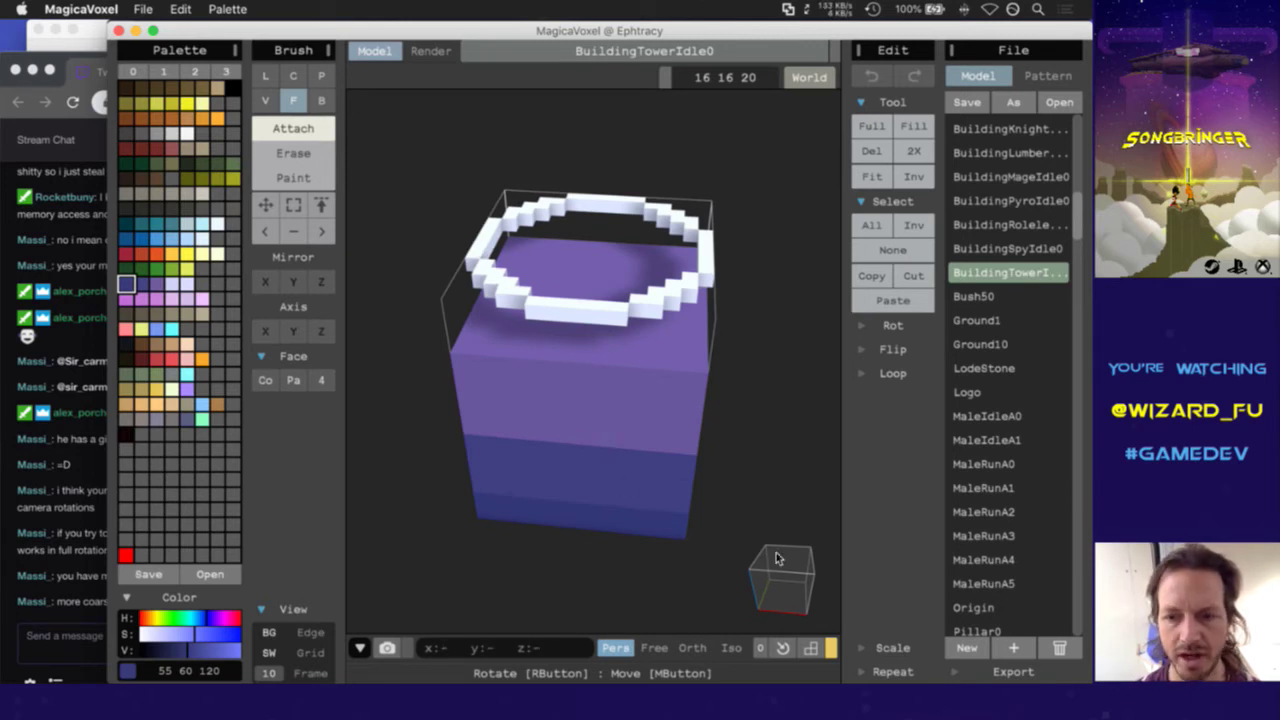
left_click_drag(776, 552, 786, 520)
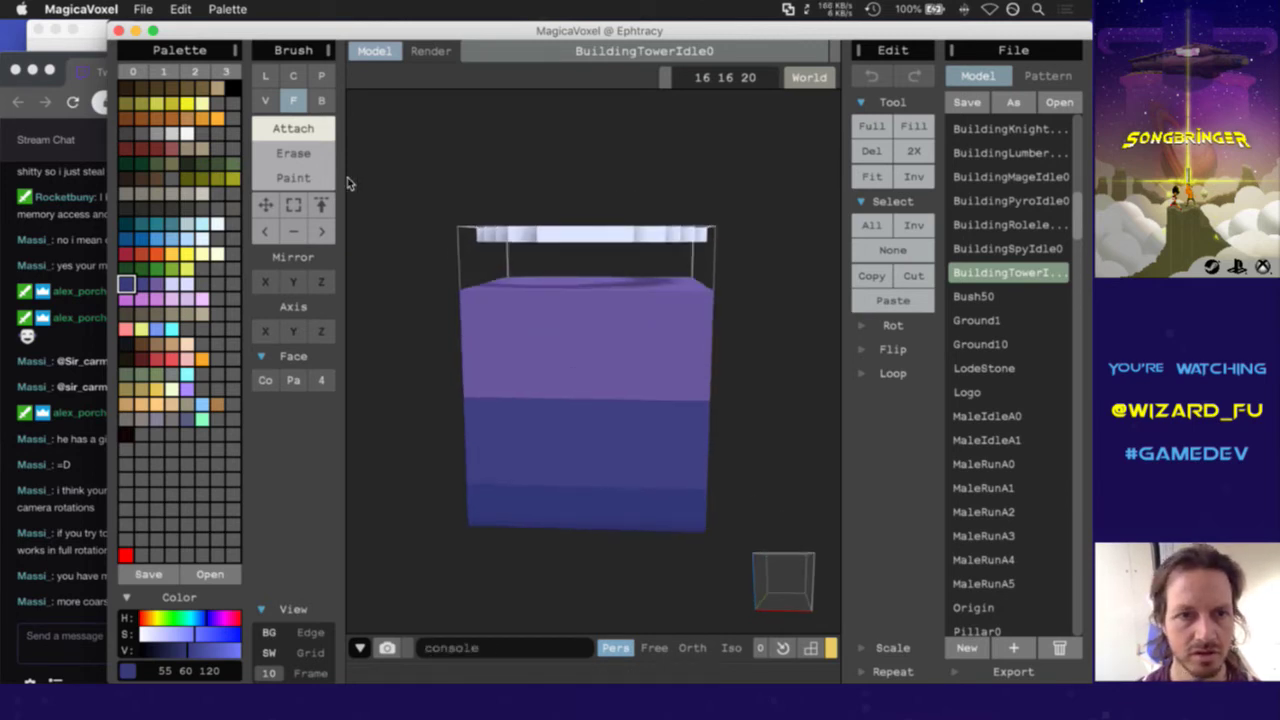
left_click(293, 204)
mouse_move(399, 174)
left_mouse_down()
mouse_move(606, 262)
mouse_move(736, 266)
left_mouse_up()
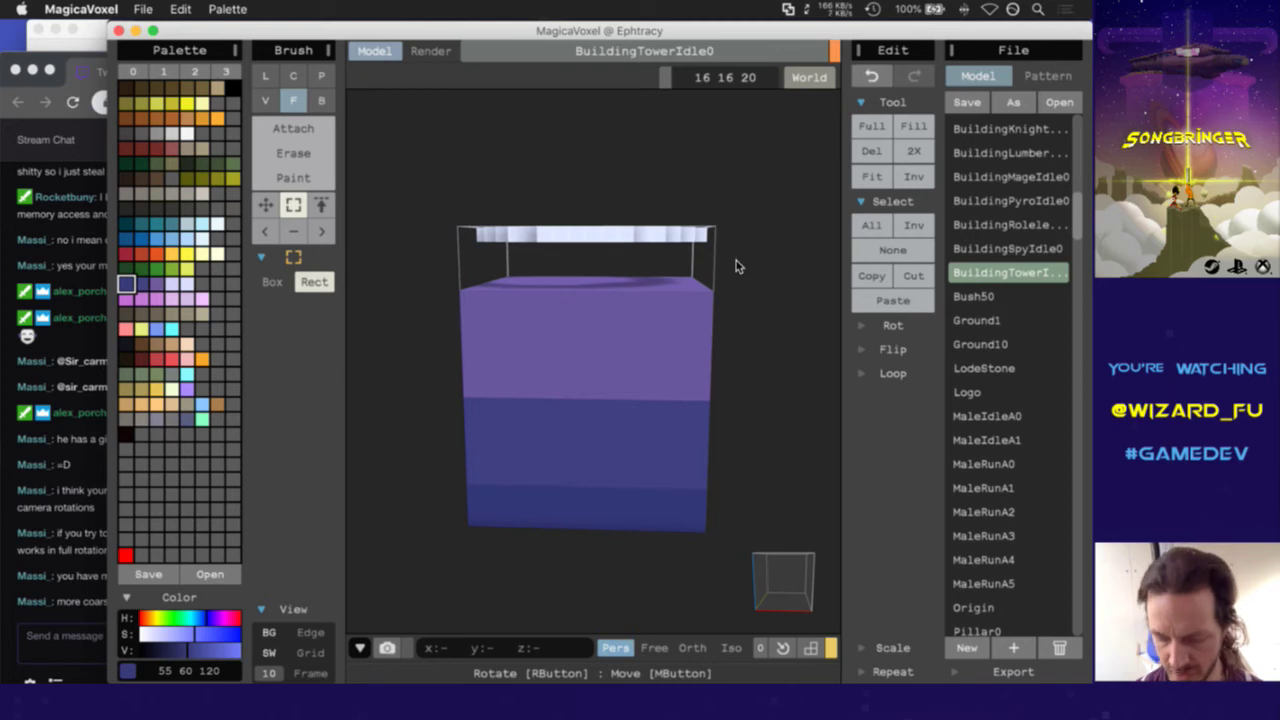
key("Delete")
left_click_drag(790, 570, 783, 647)
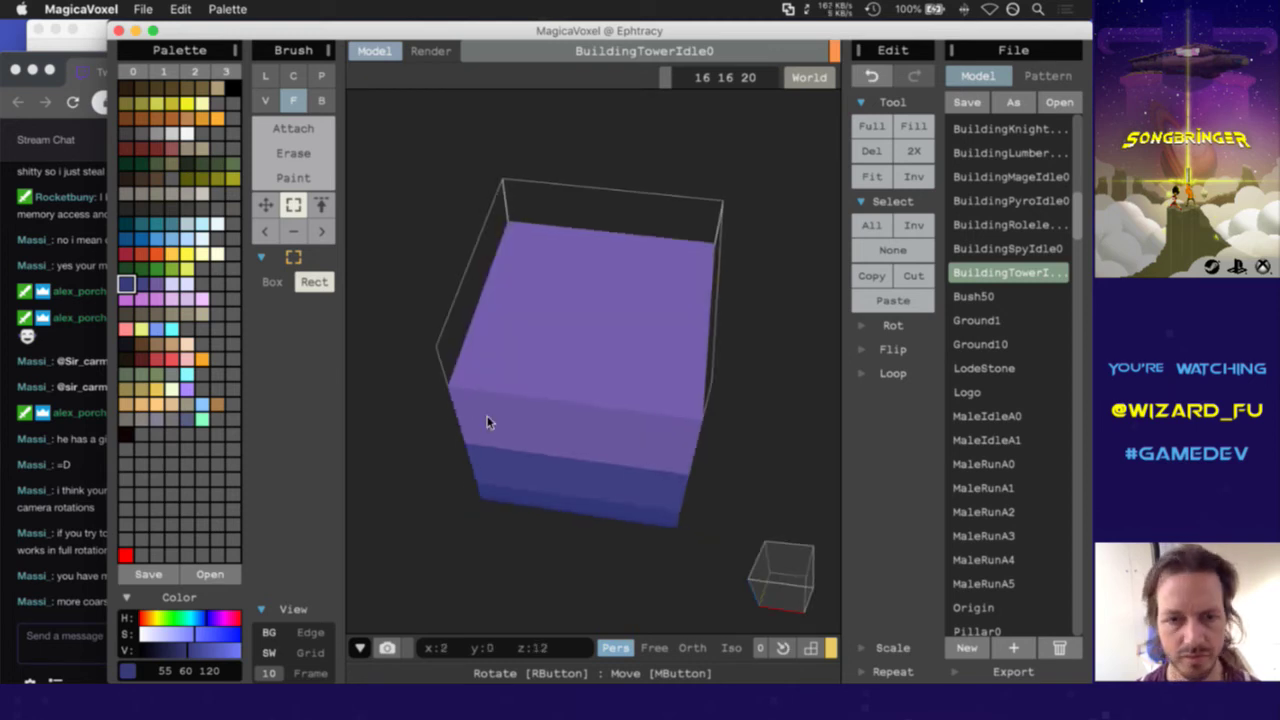
Set up a cube-shaped voxel brush of size 3 in Attach mode with the light lavender colour 209 210 245
left_click(157, 287)
left_click(172, 285)
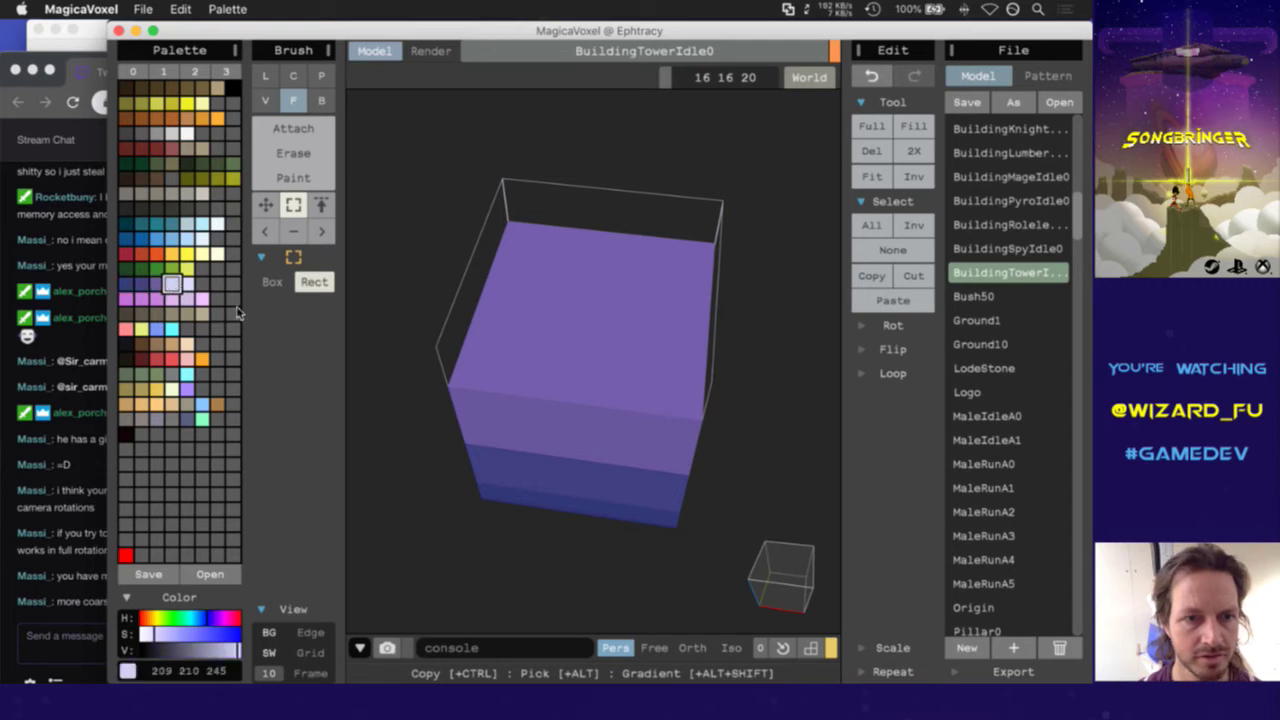
key("v")
key("3")
left_click(468, 372)
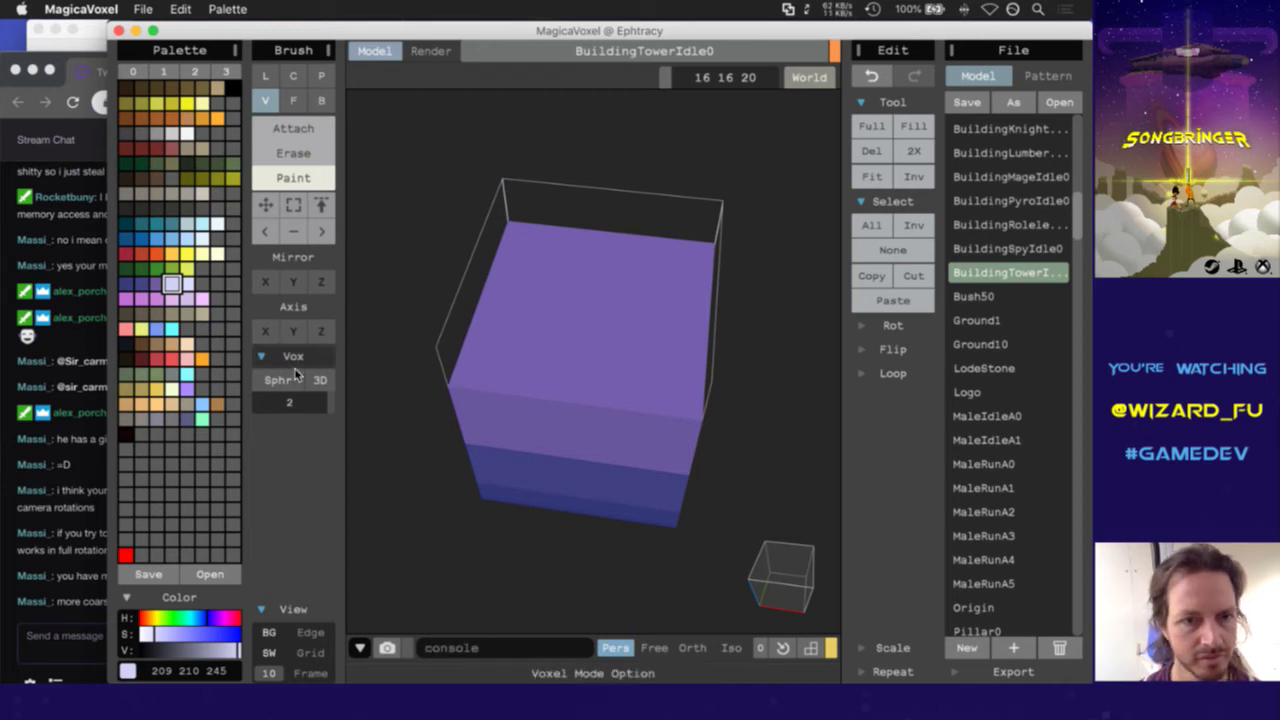
left_click(285, 402)
type("3")
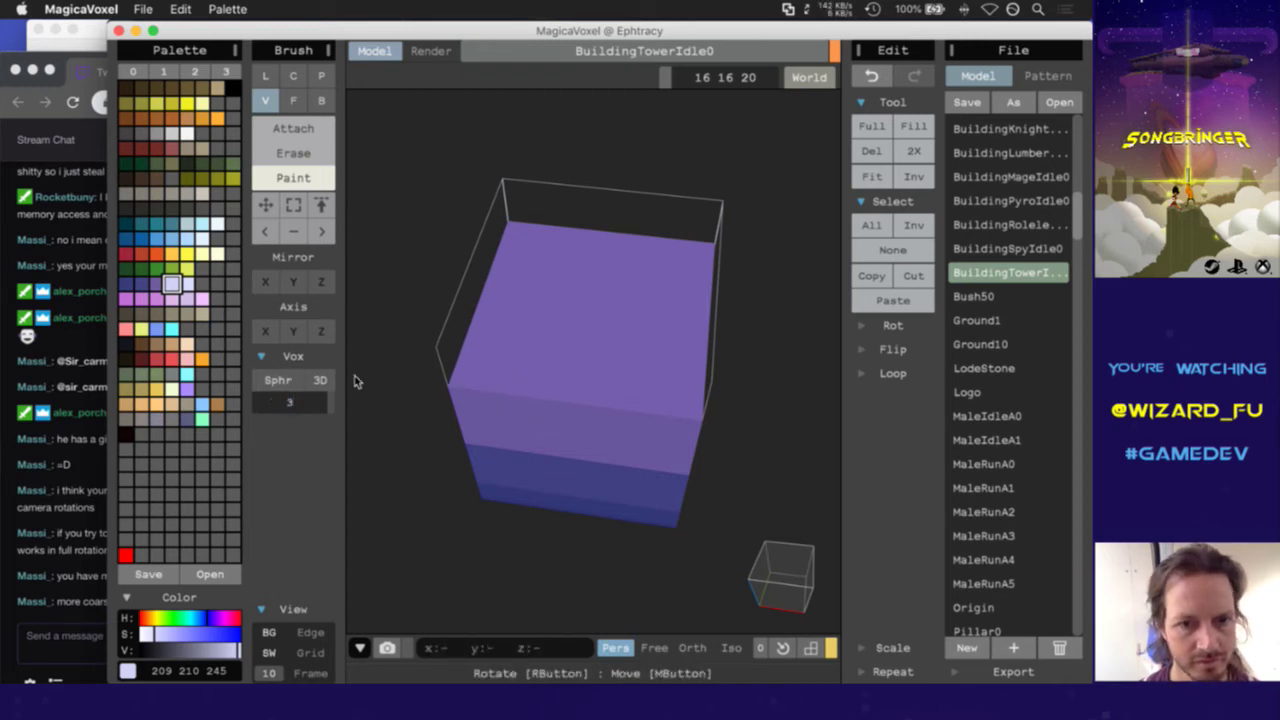
left_click(278, 380)
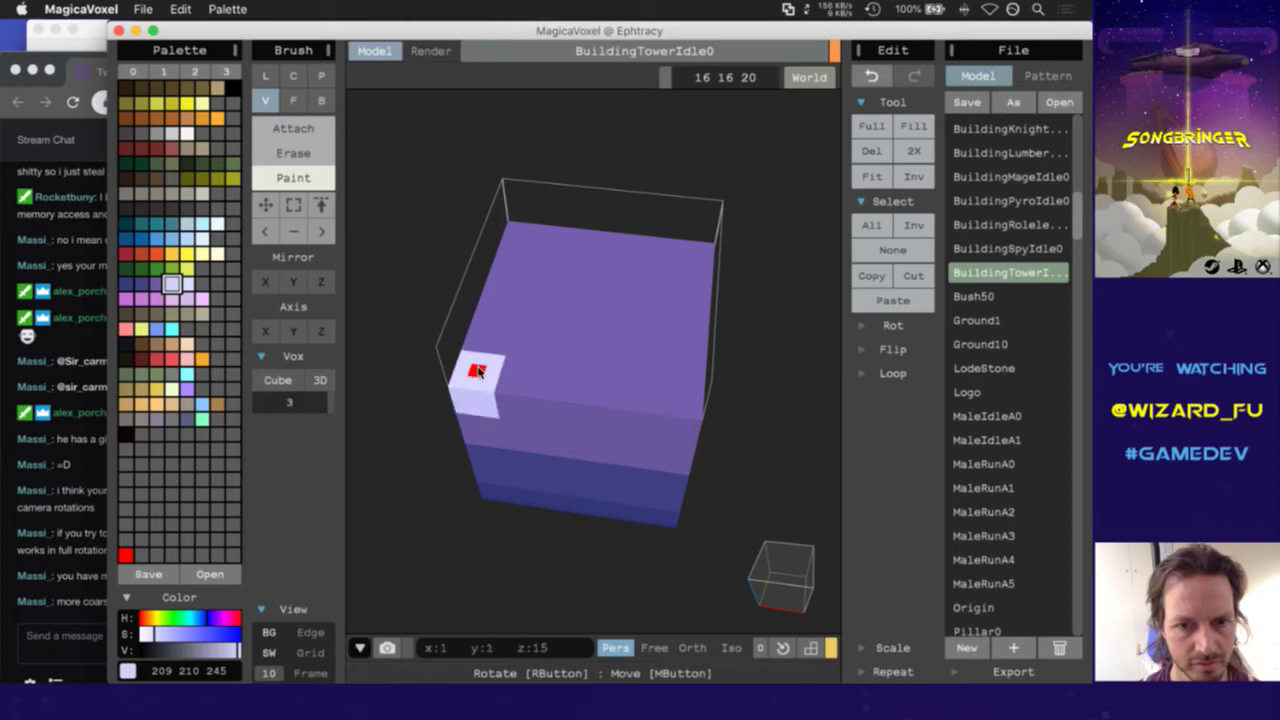
left_click(293, 128)
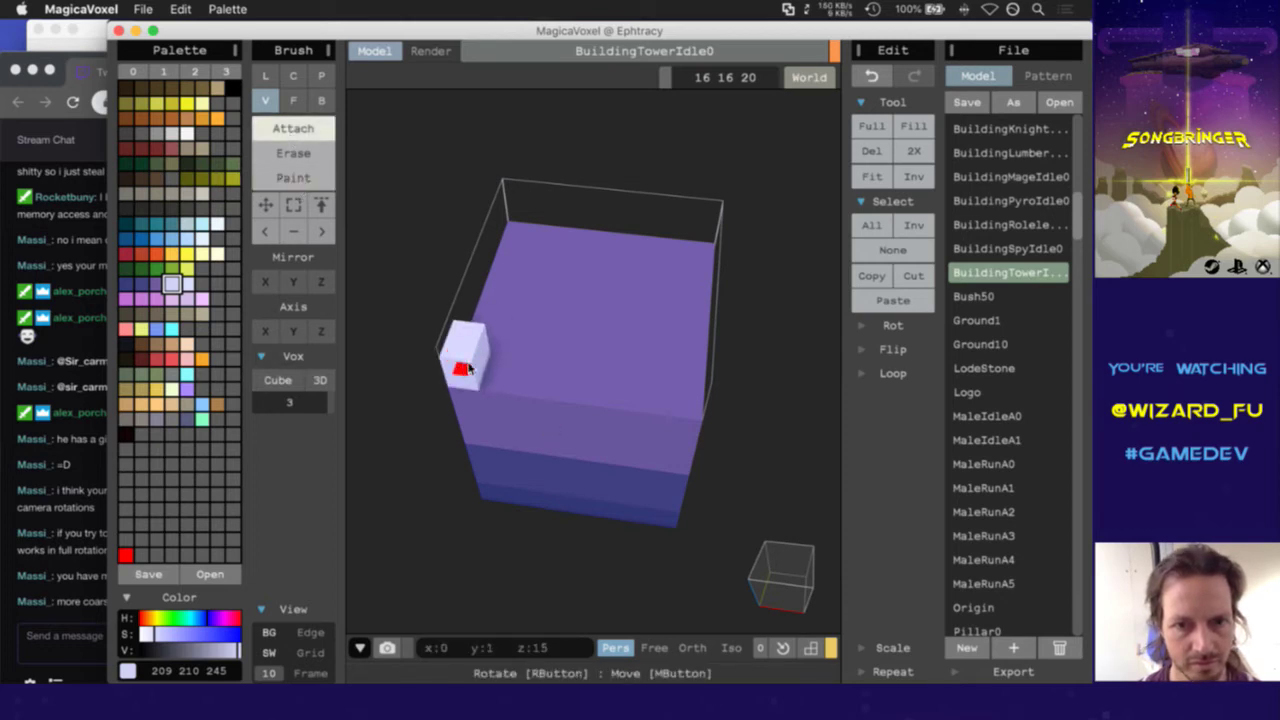
Attach four 3-voxel cubes as battlements along the front edge of the tower's top, one at each corner and two between
left_click(466, 369)
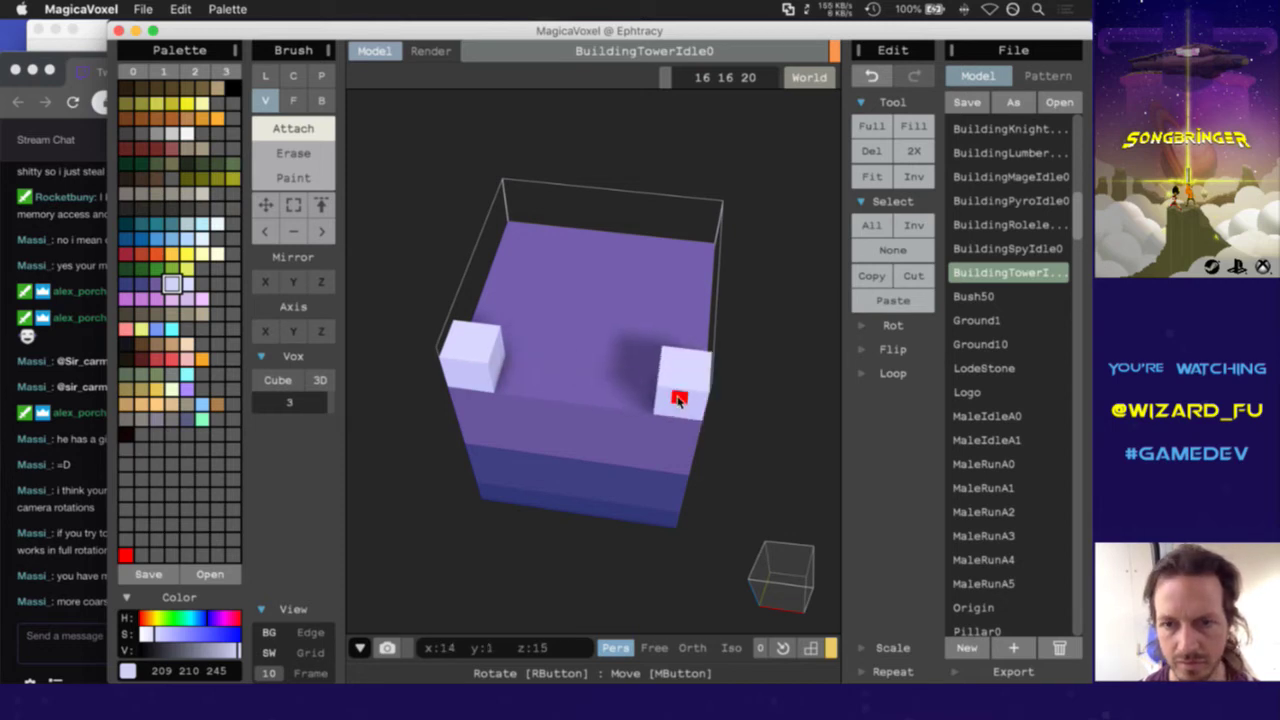
left_click(678, 399)
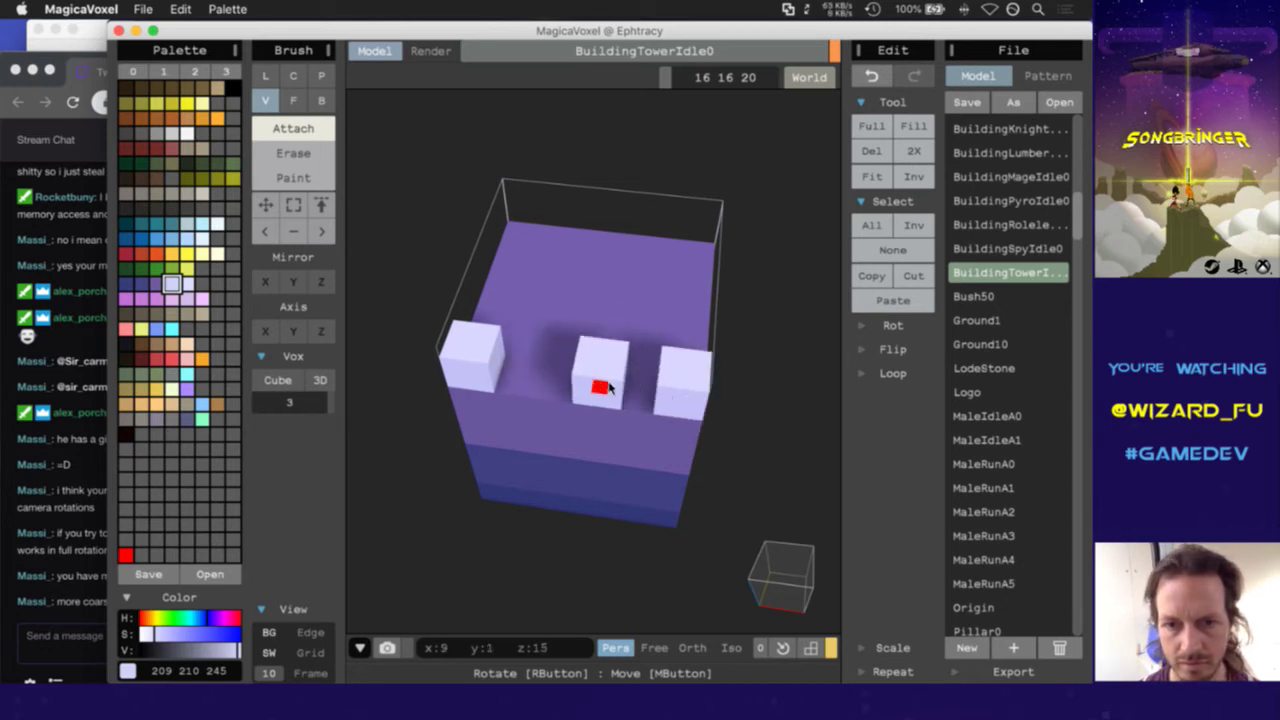
left_click(610, 385)
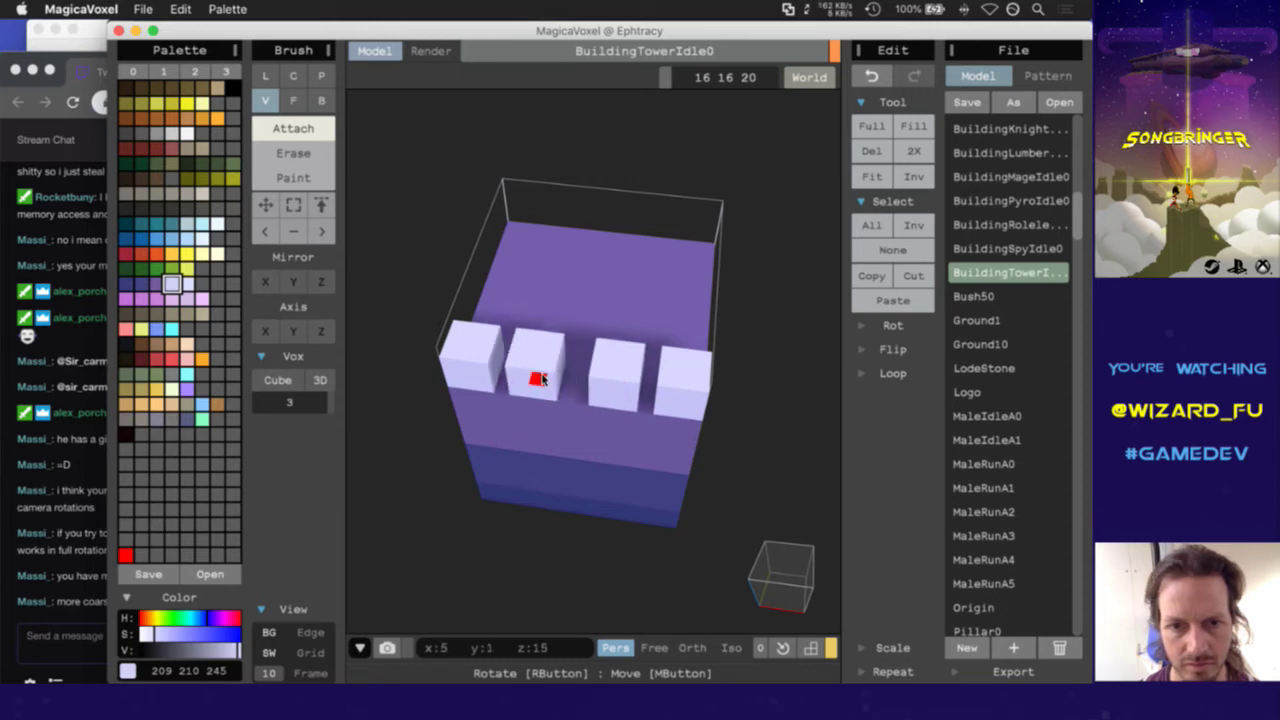
left_click(541, 378)
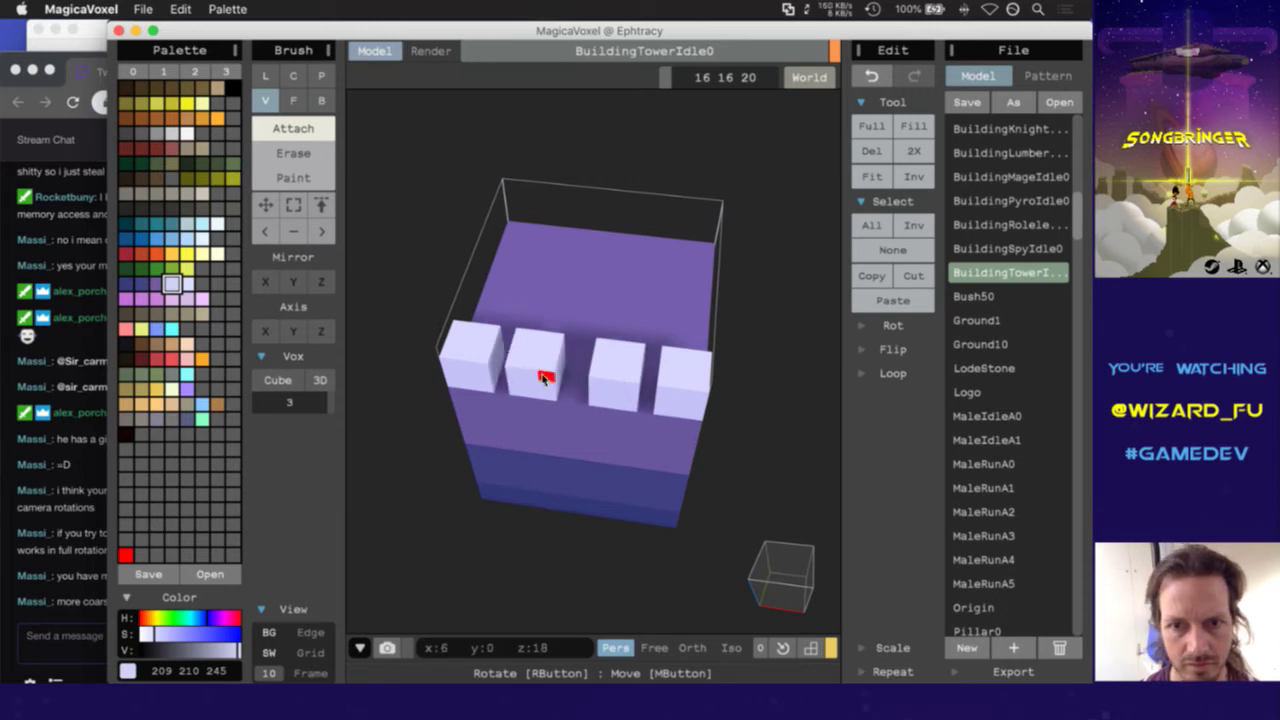
Attach three 3-voxel cubes along the left edge of the tower's top, two mid-edge and one at the back corner
left_click(497, 323)
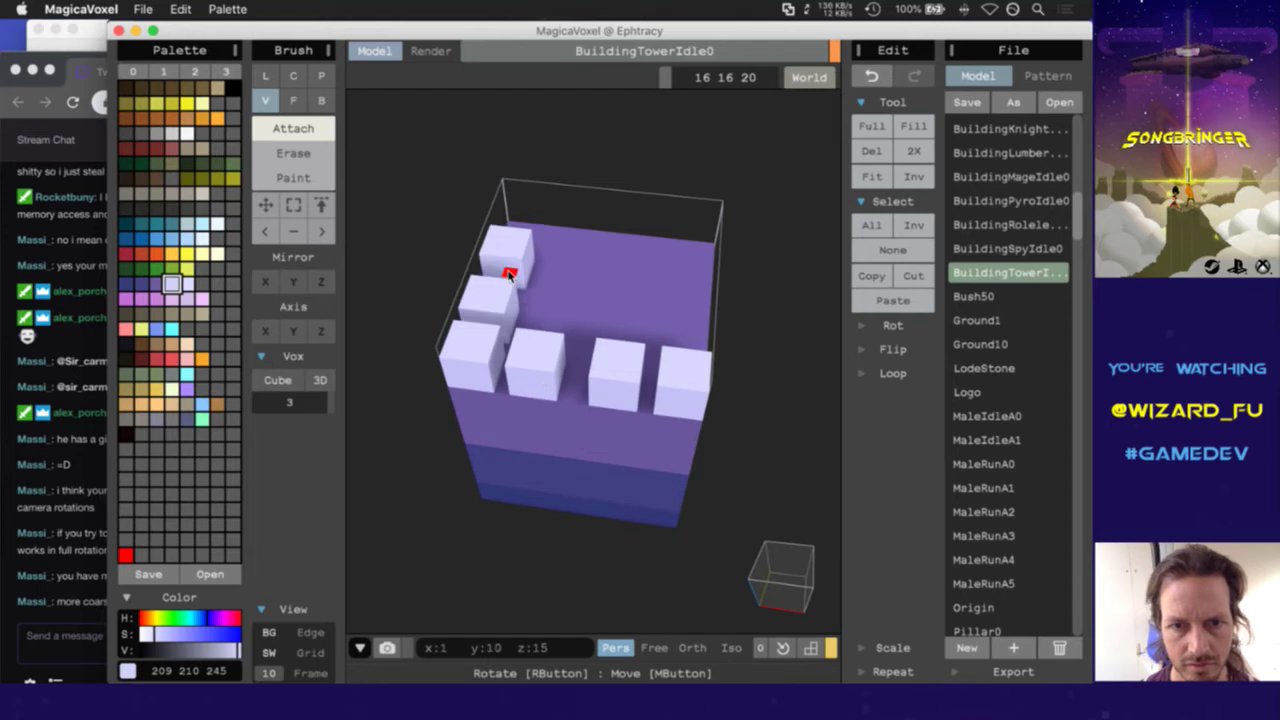
left_click(504, 268)
left_click(516, 219)
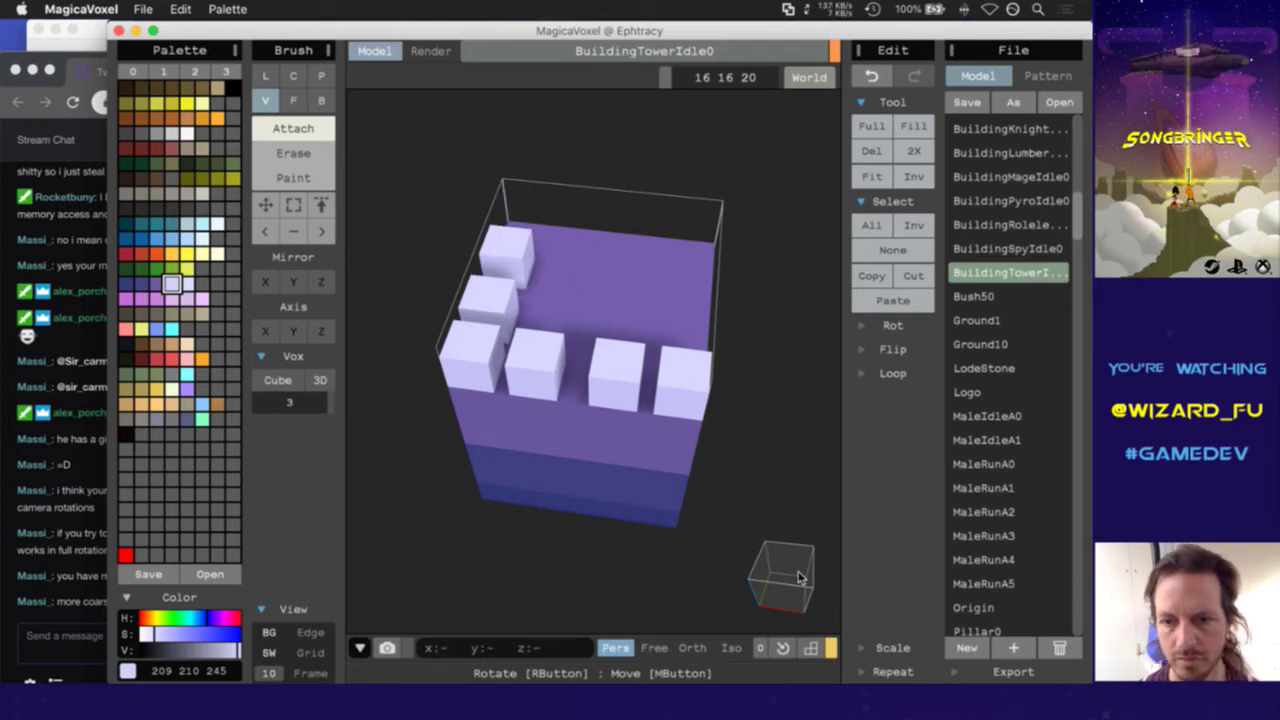
left_click(785, 649)
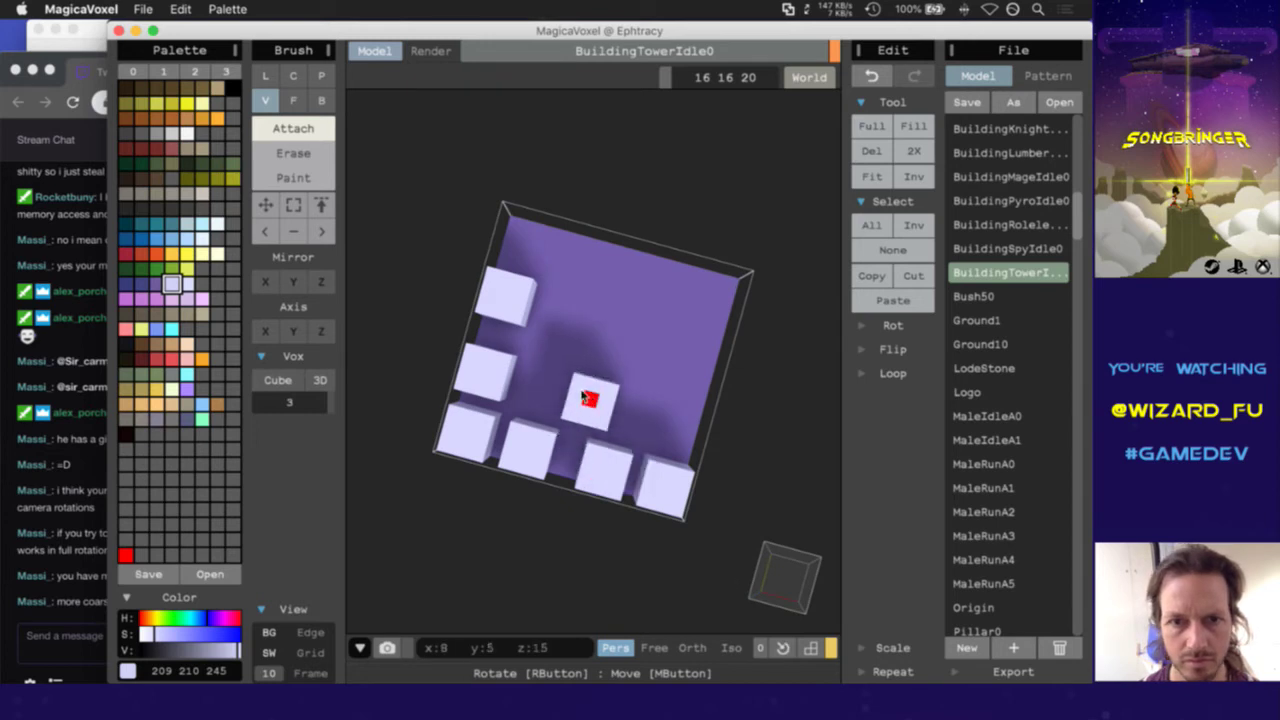
left_click(530, 232)
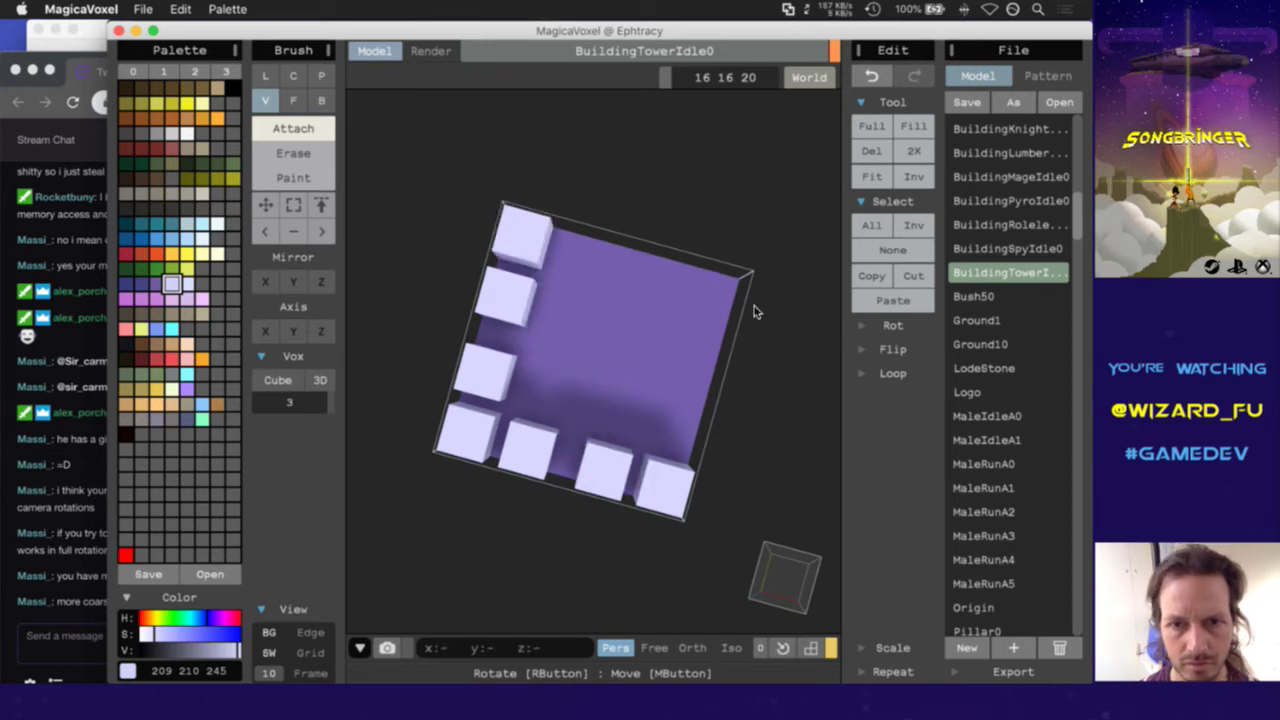
Complete the battlements with five 3-voxel cubes: one at the back right corner, two along the right edge and two along the back edge
left_click(728, 296)
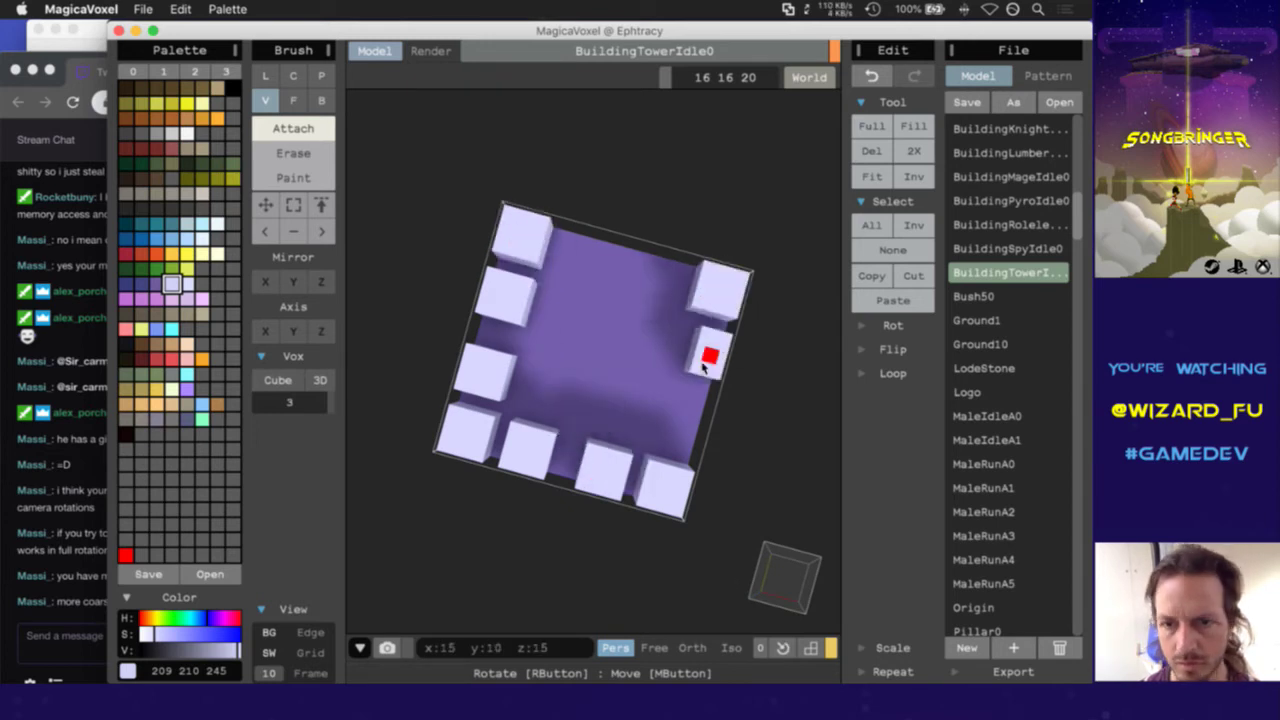
left_click(688, 352)
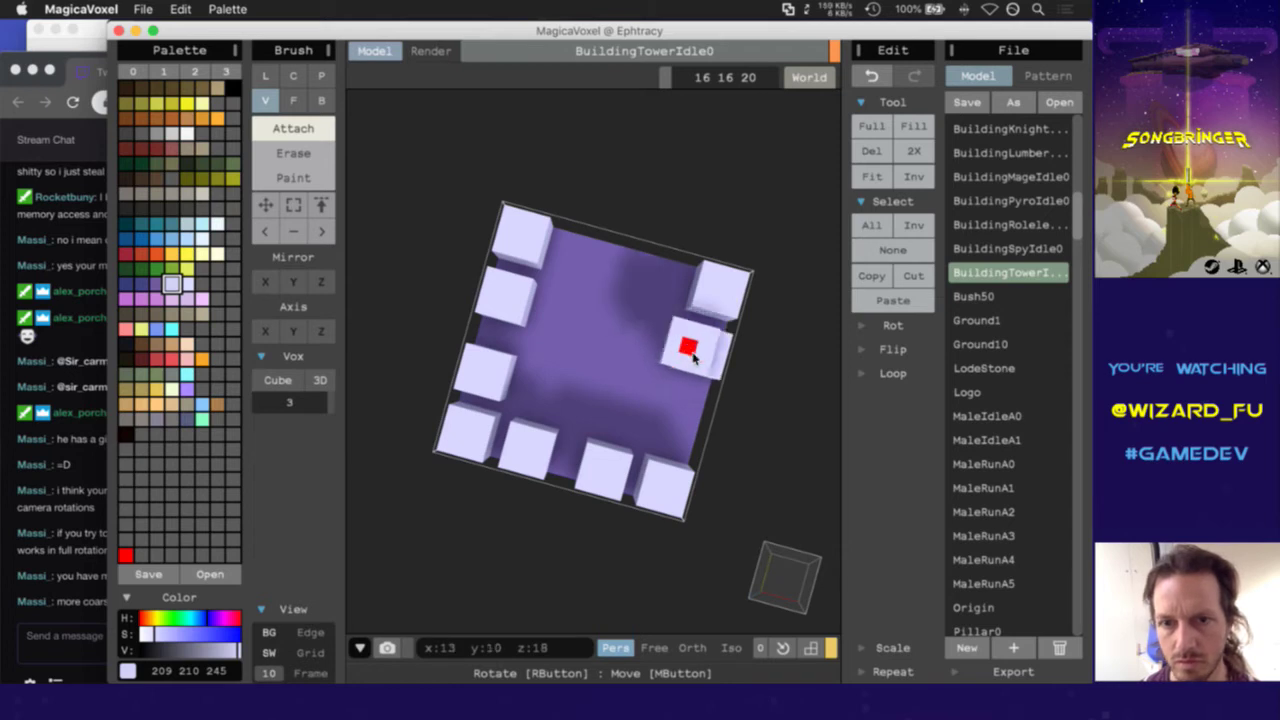
left_click(681, 410)
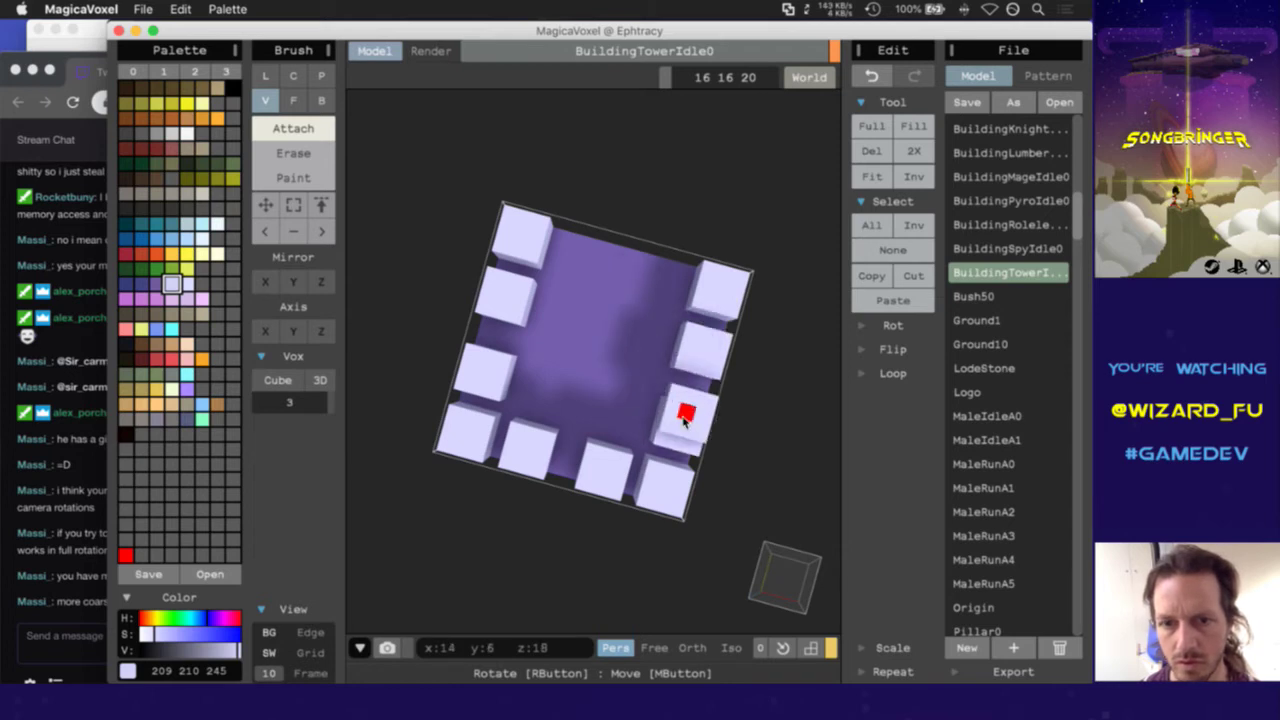
left_click(641, 275)
left_click(655, 278)
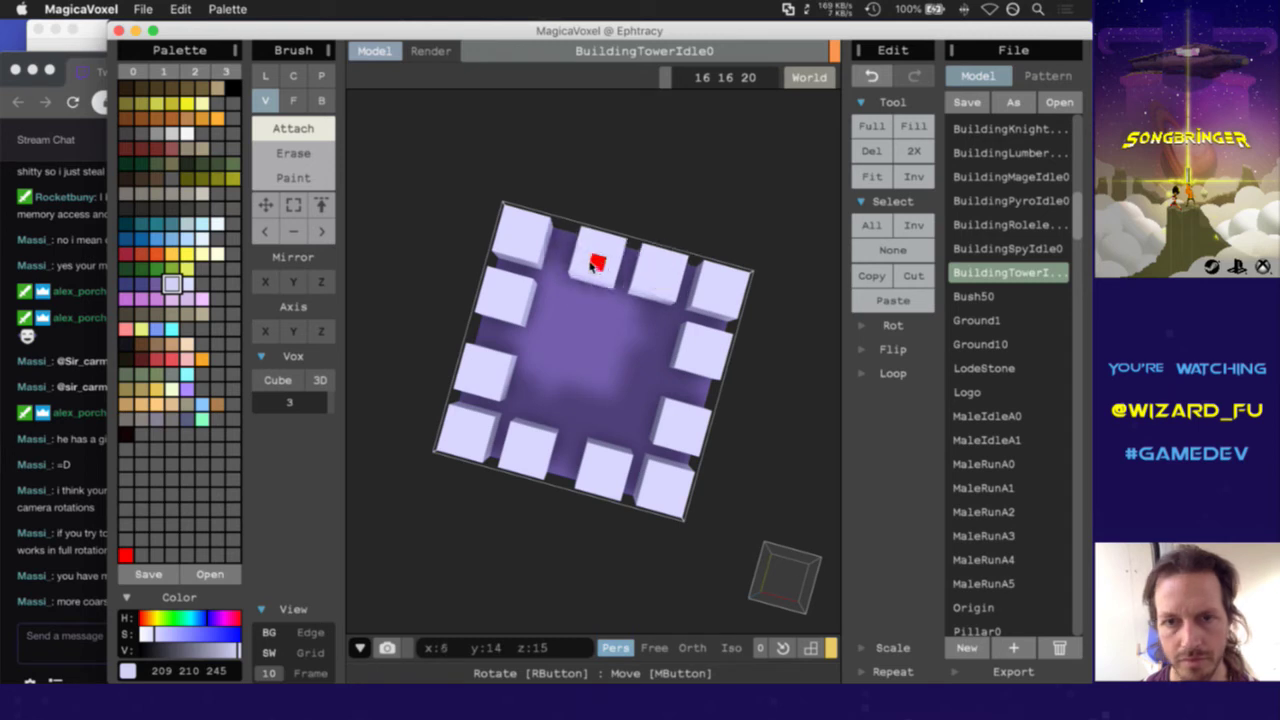
left_click(580, 262)
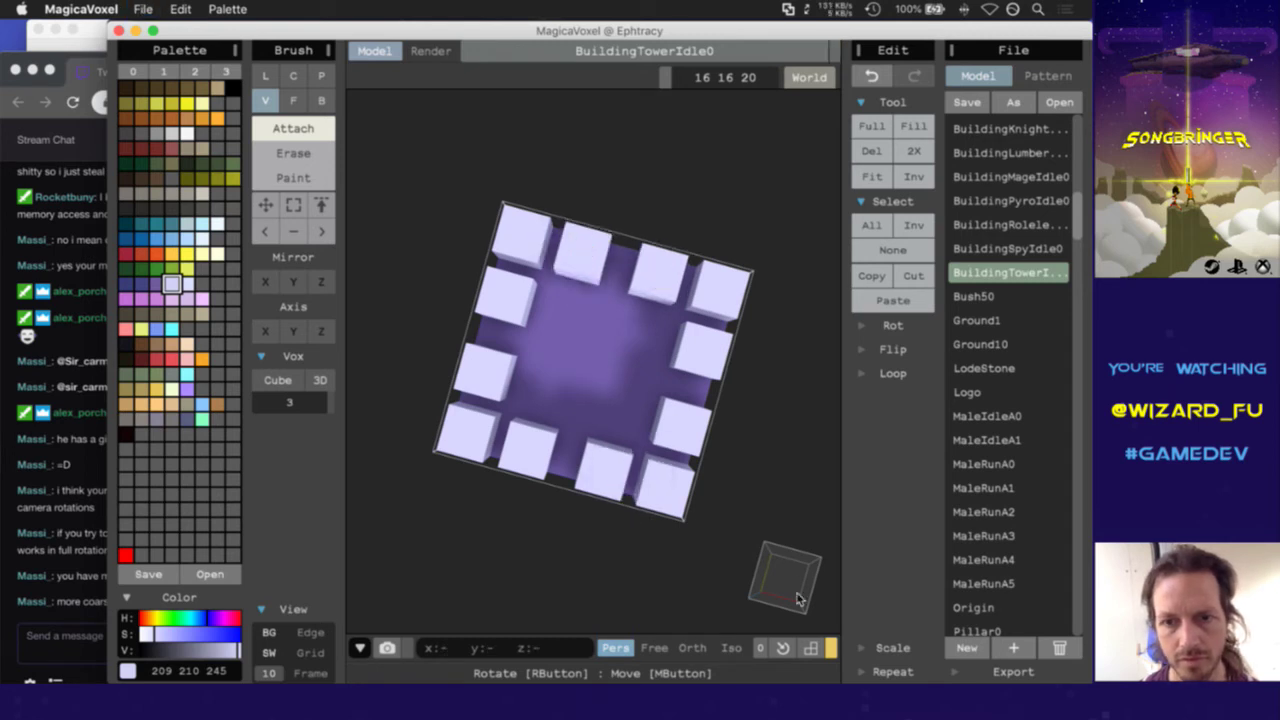
right_click_drag(785, 573, 781, 470)
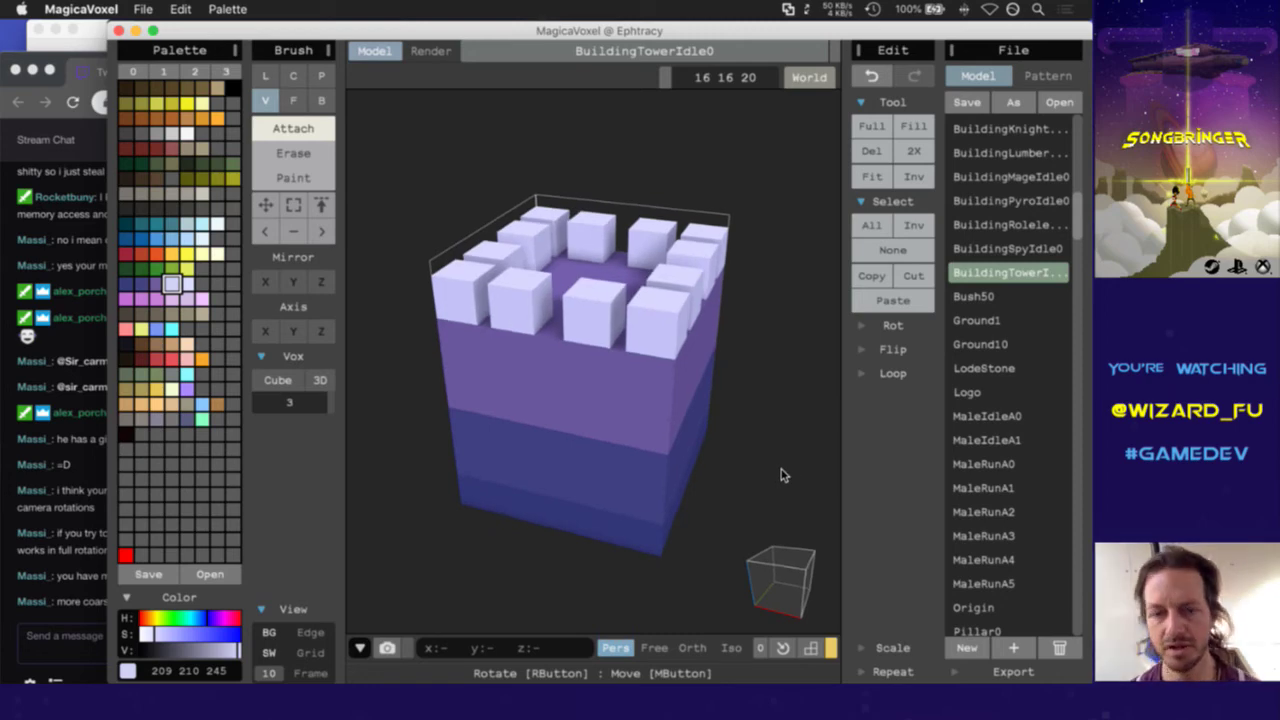
Switch to Photoshop and look through the animation frames of Placeholders.psd, including the block and creep drawings
key("super+Tab")
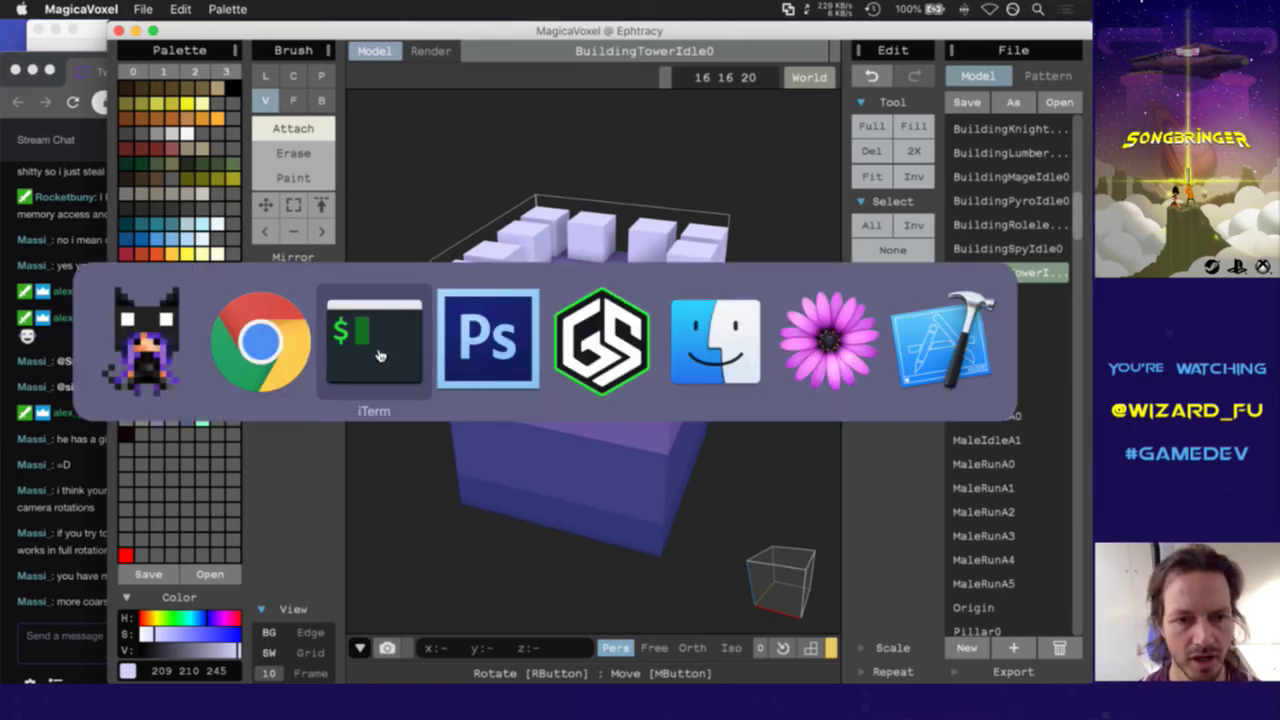
key("super+Tab")
key("super+Tab")
key("super+Tab")
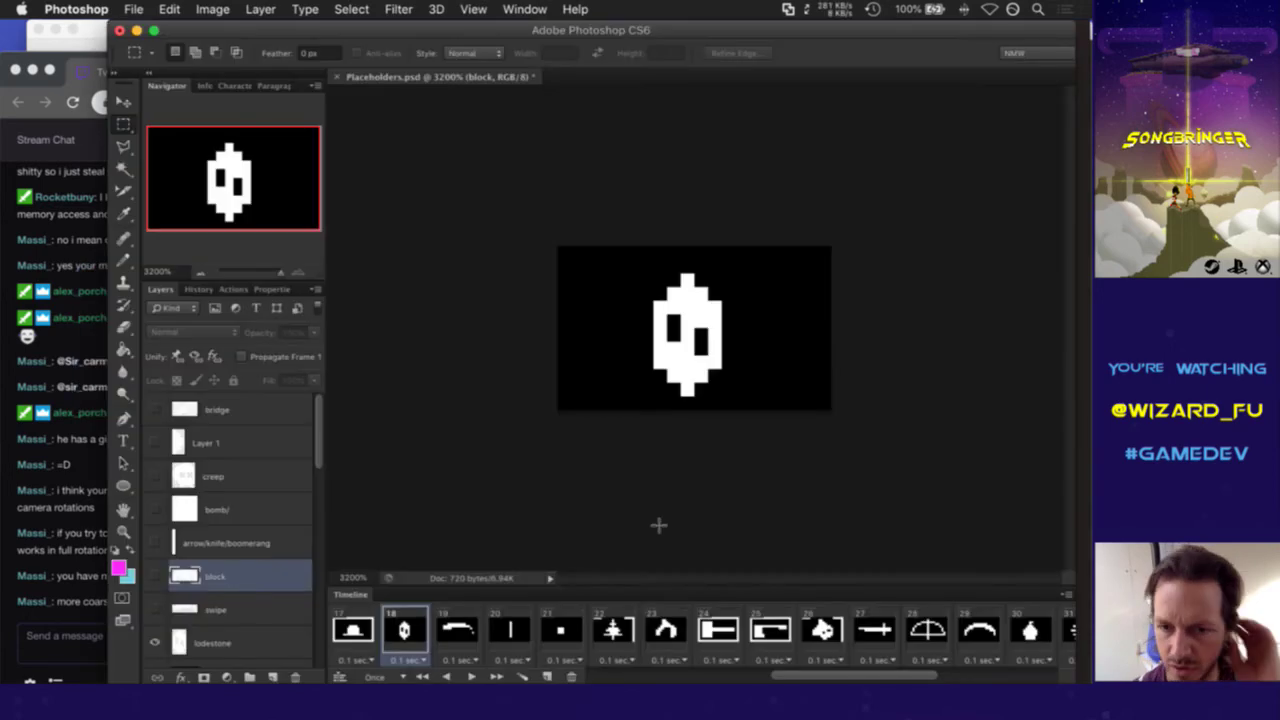
left_click(460, 630)
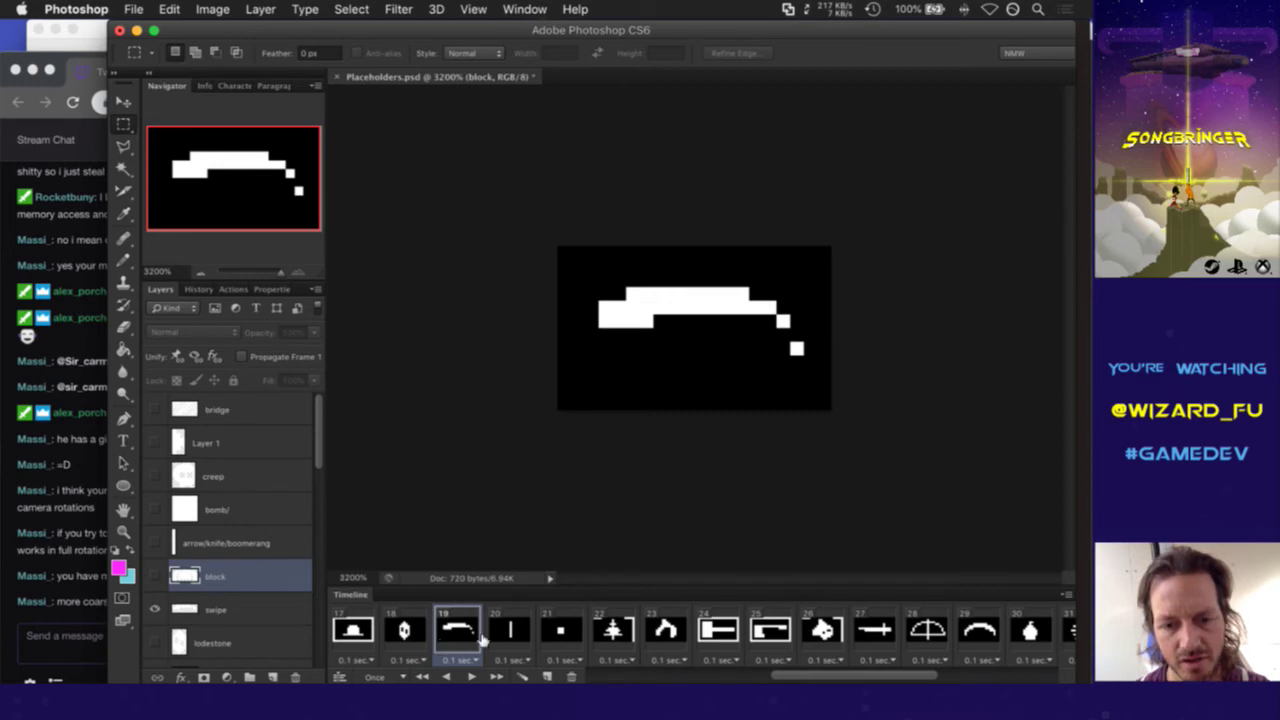
left_click(520, 636)
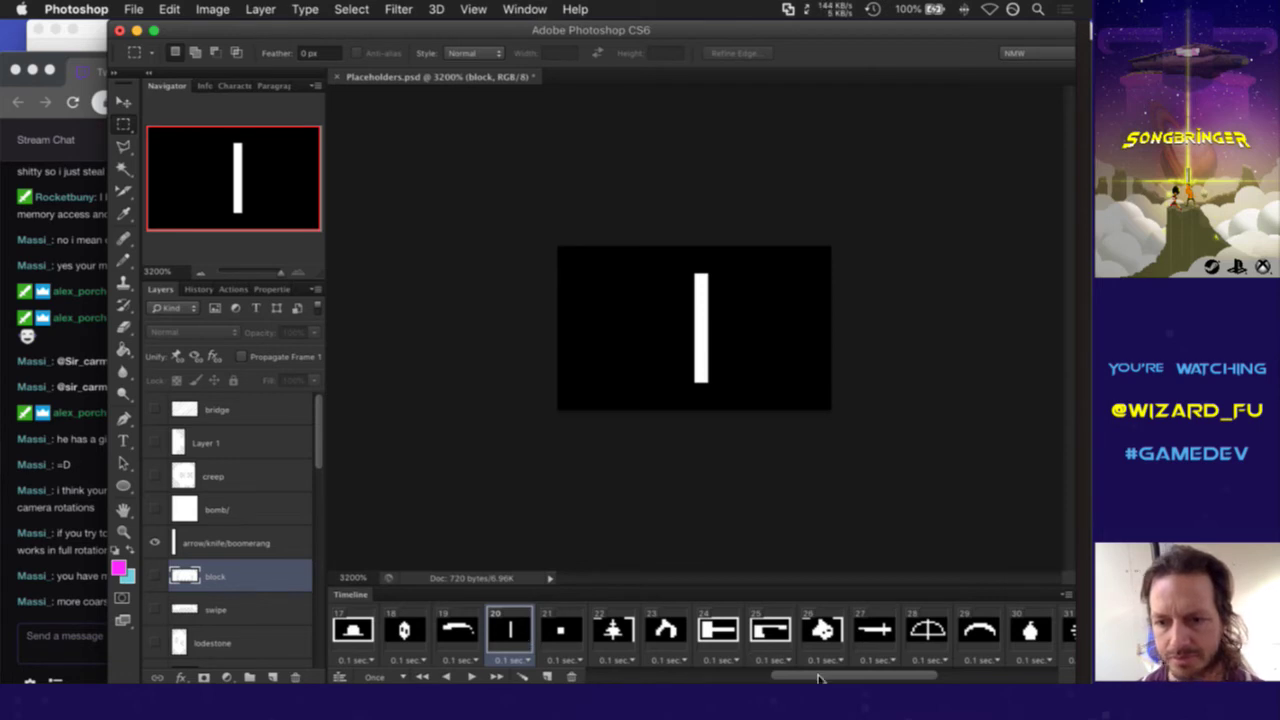
left_click_drag(823, 679, 981, 663)
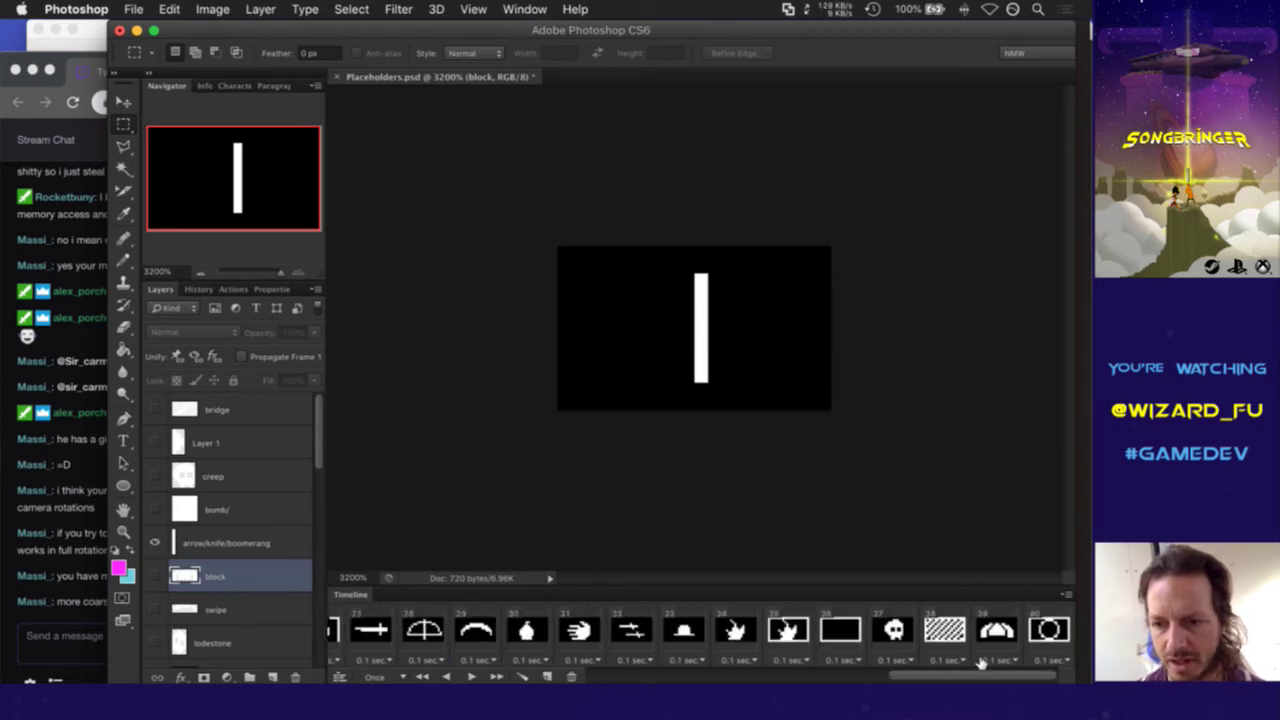
left_click(1016, 624)
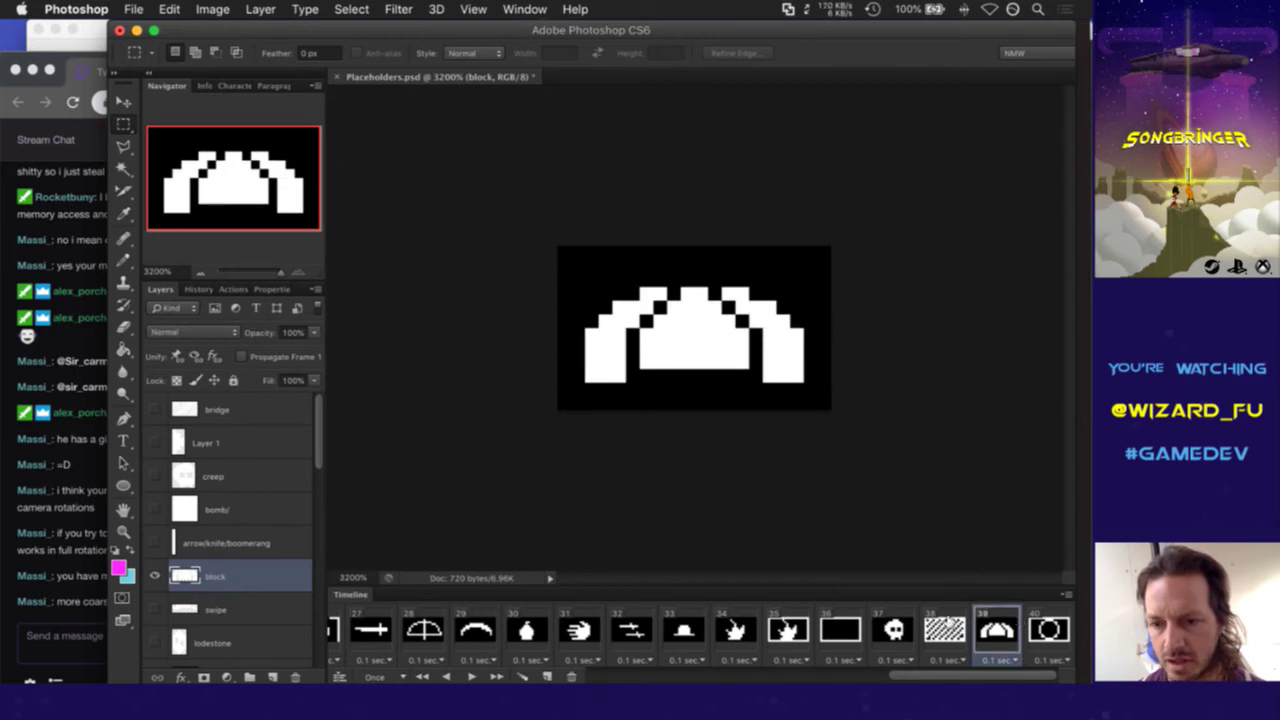
left_click(917, 650)
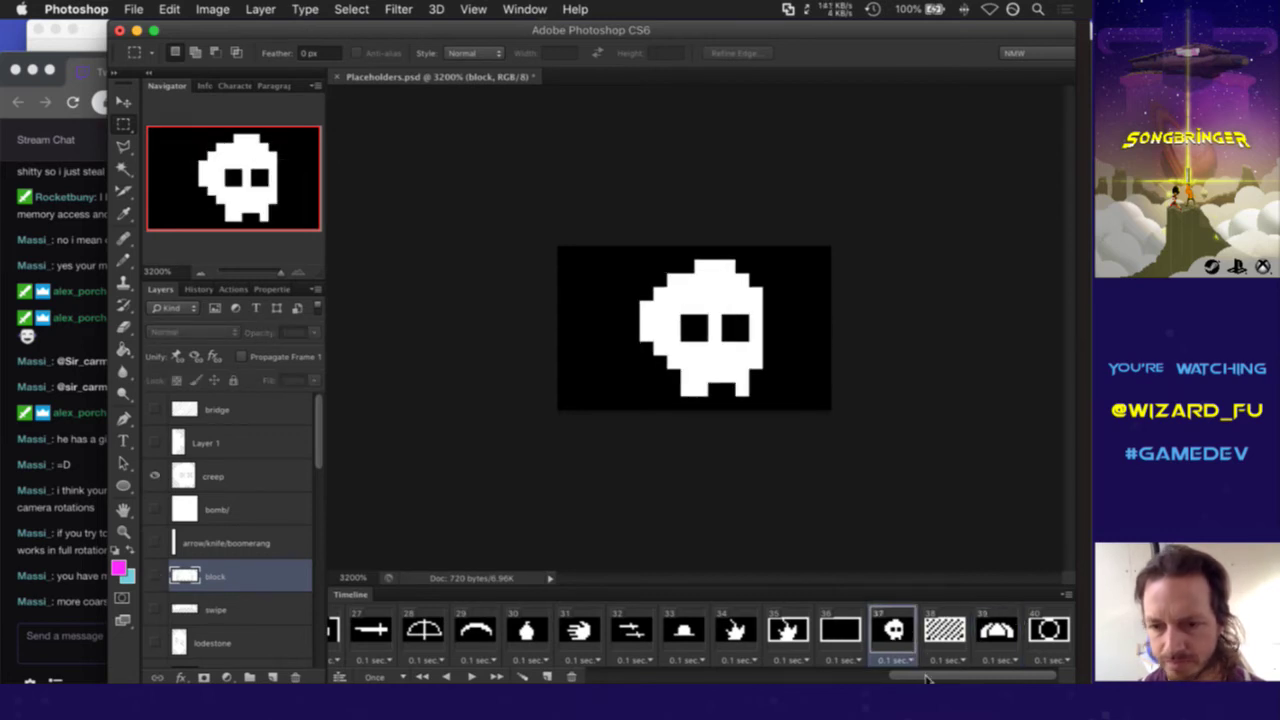
left_click_drag(925, 678, 786, 664)
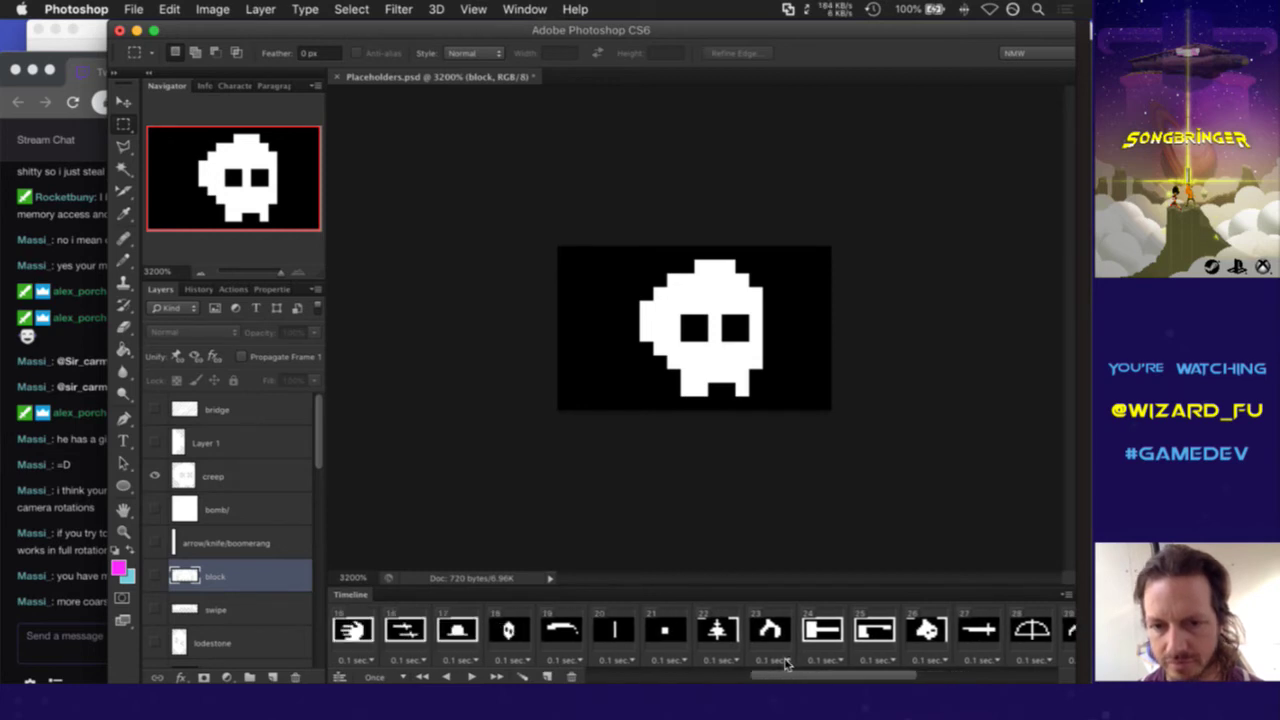
key("super+Tab")
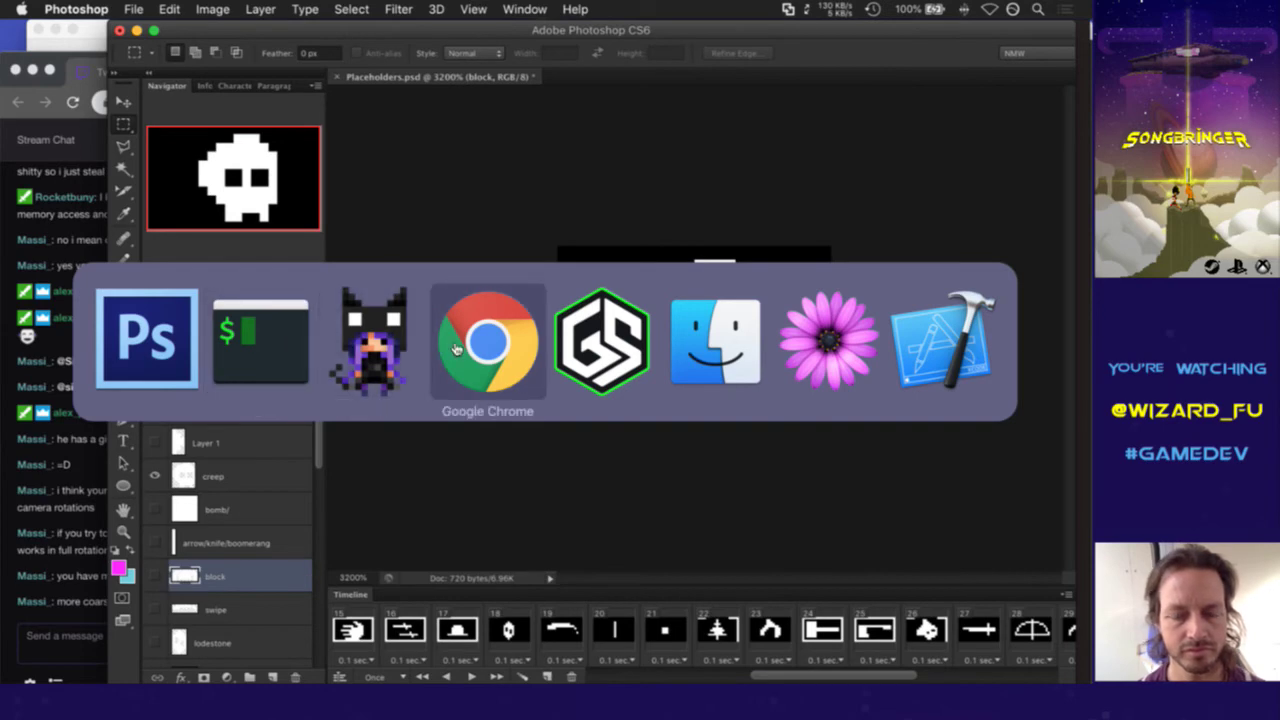
key("super+shift+Tab")
key("super+shift+Tab")
key("super+shift+Tab")
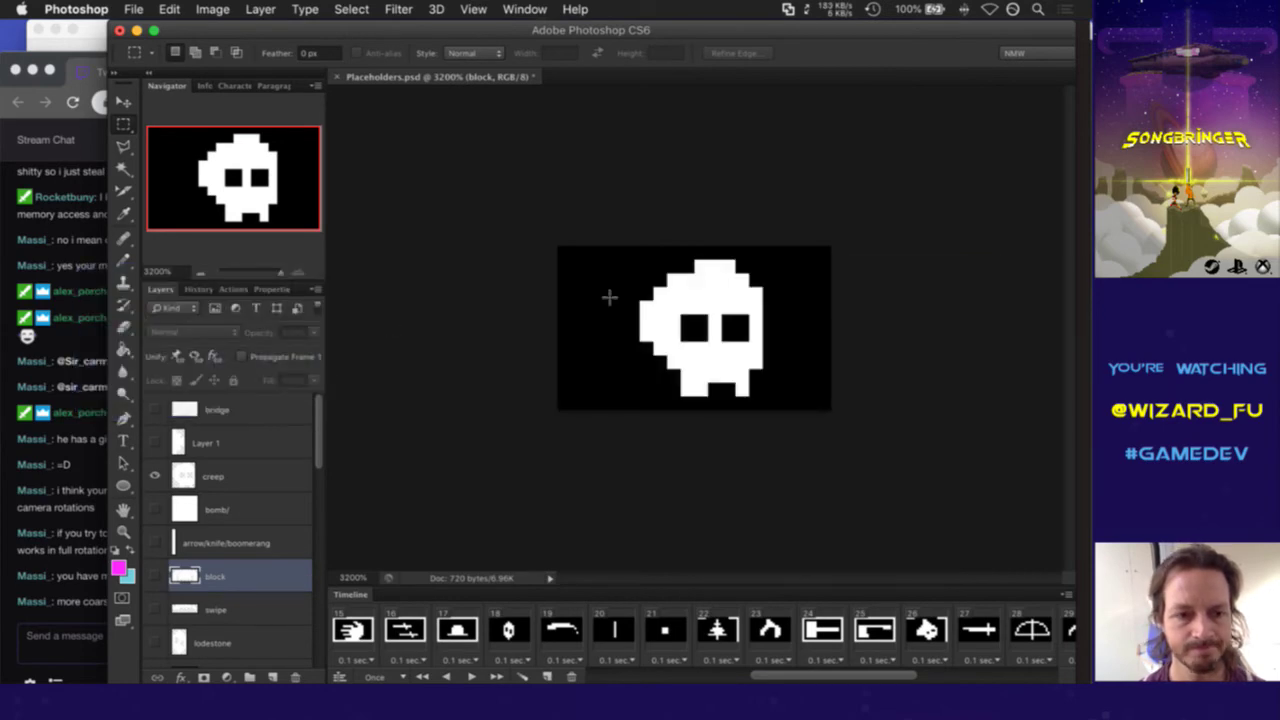
Switch to iTerm and copy BuildingTowerIdle0.vox to CreepIdleA0.vox with cp in the art/models folder
key("super+Tab")
left_click(223, 346)
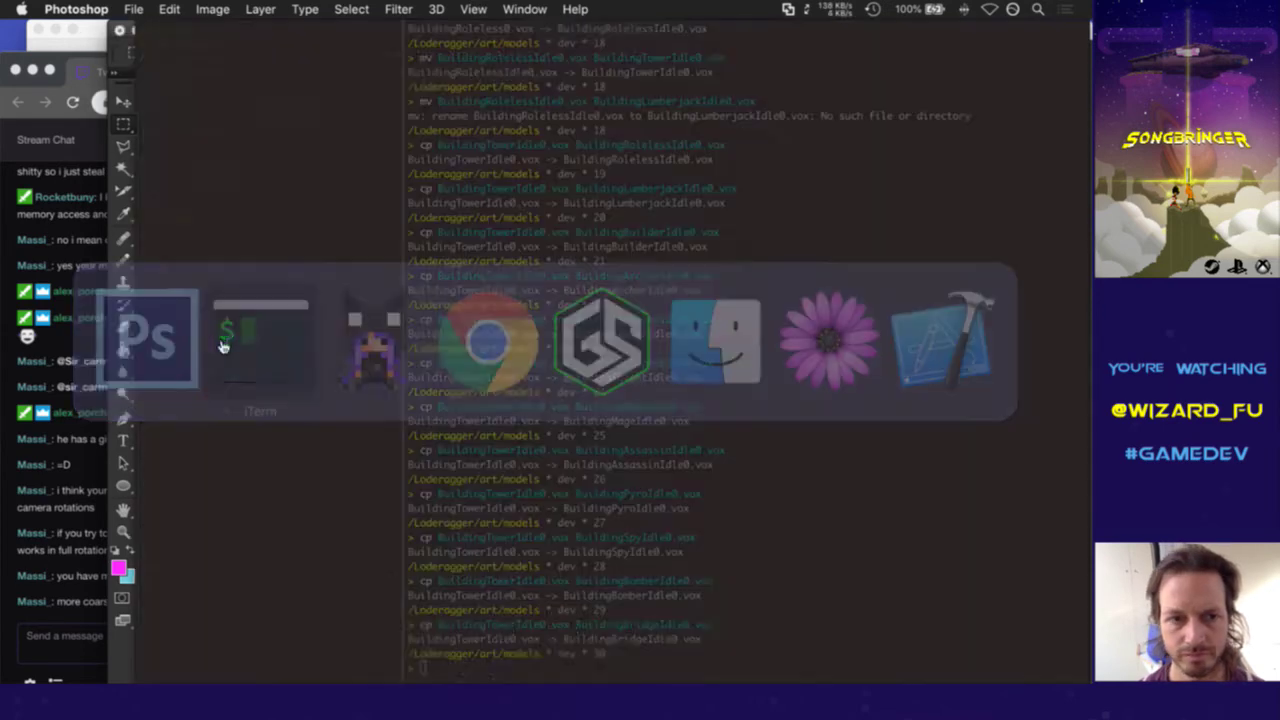
type("cp")
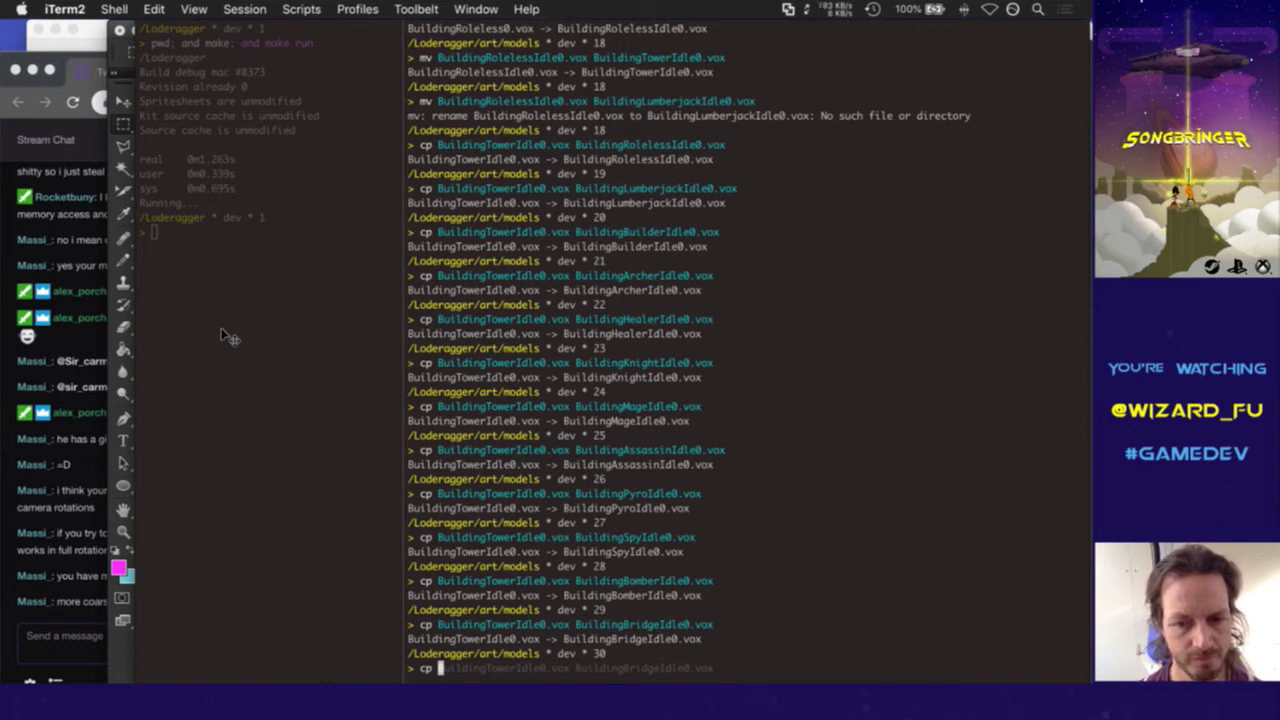
type("BuildingTowerIdle0.vox Bui")
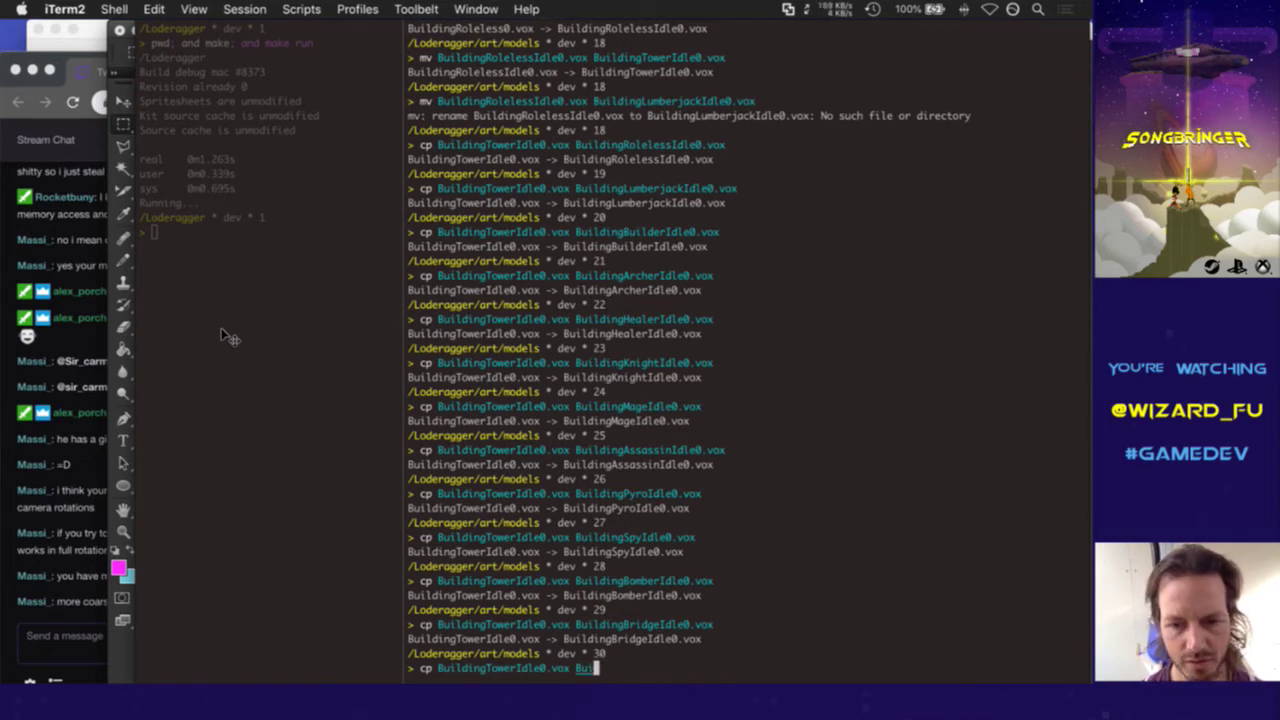
key("Return")
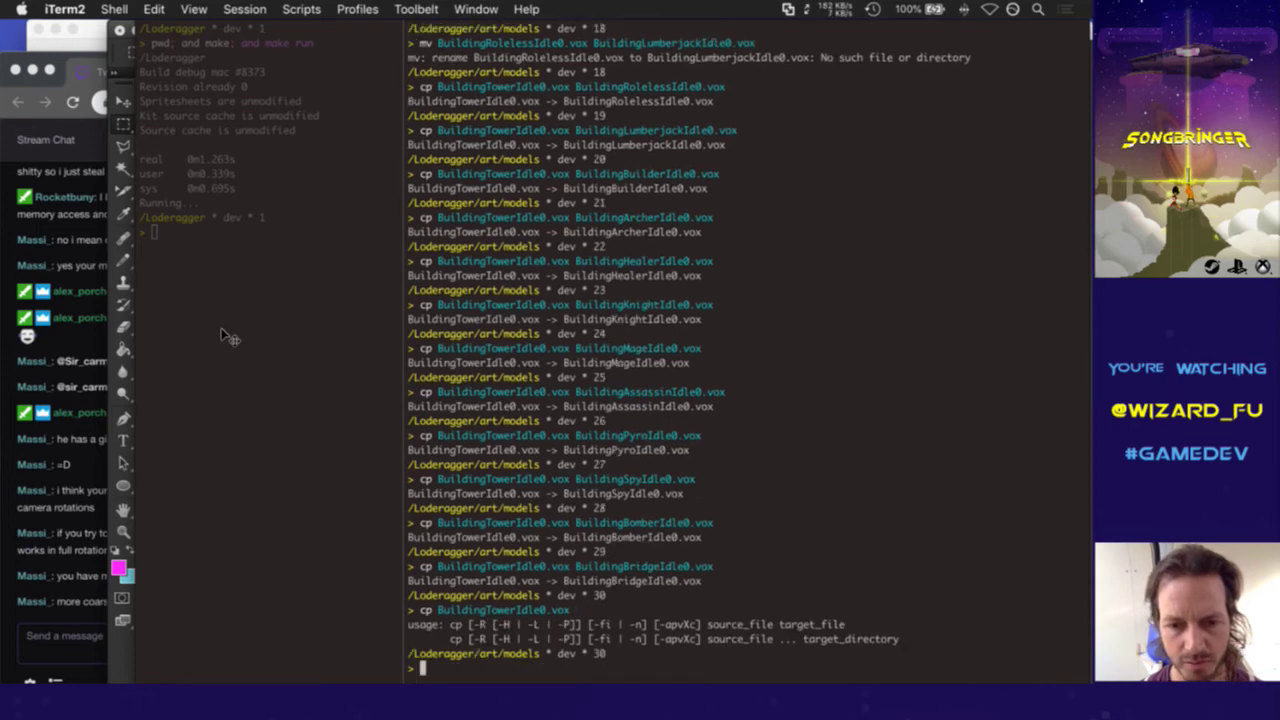
key("Up")
type("Creep")
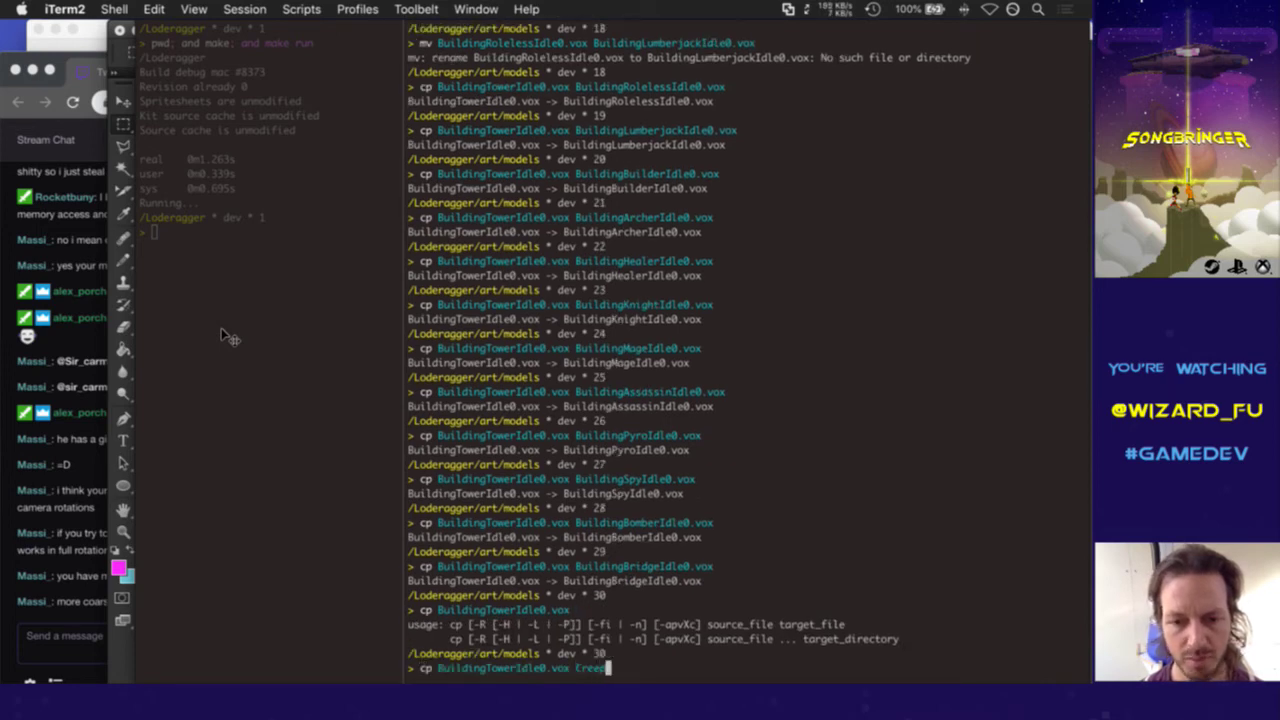
type("IdleA")
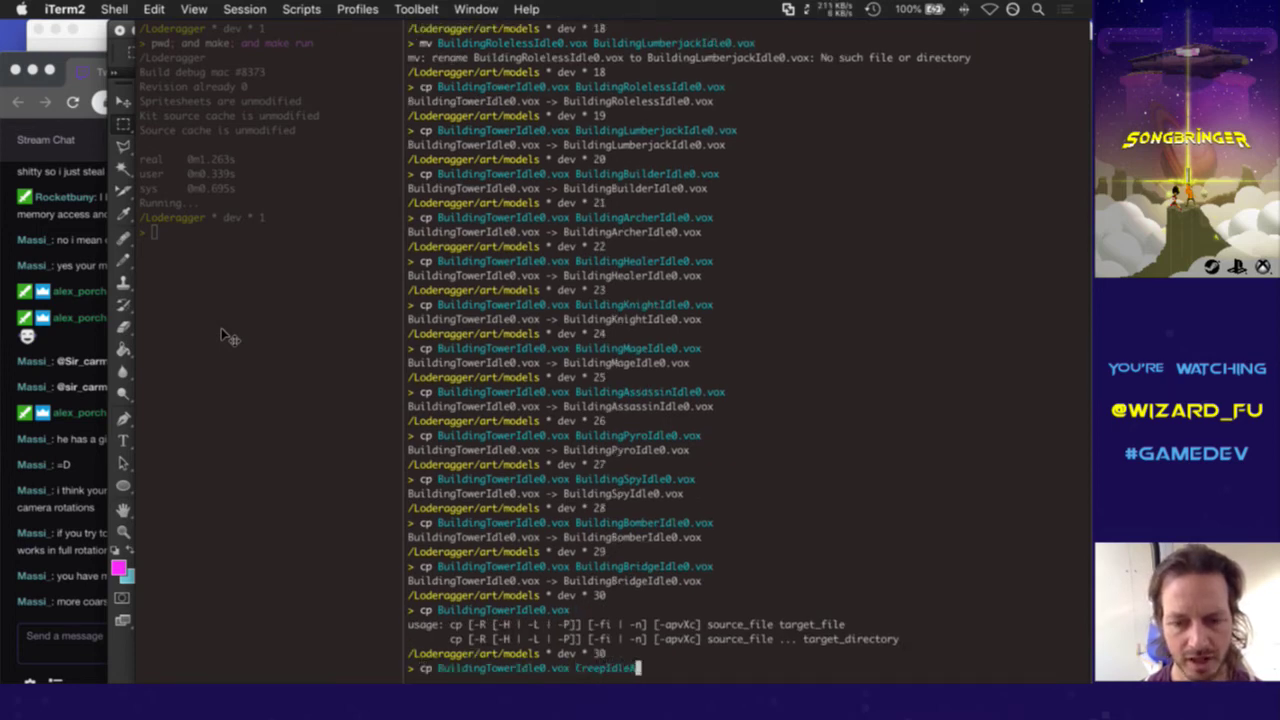
type("0.")
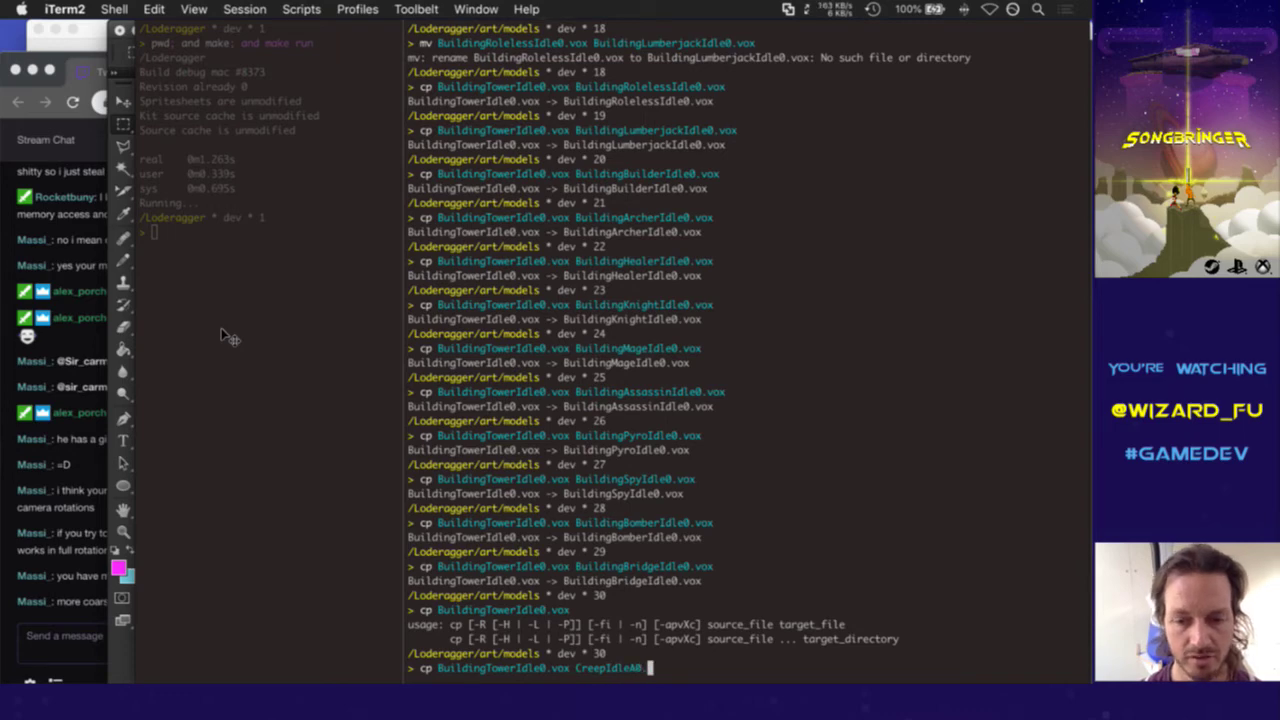
type("vox")
key("Return")
Switch to MagicaVoxel, open the CreepIdleA0 model and delete all of its voxels
key("super+Tab")
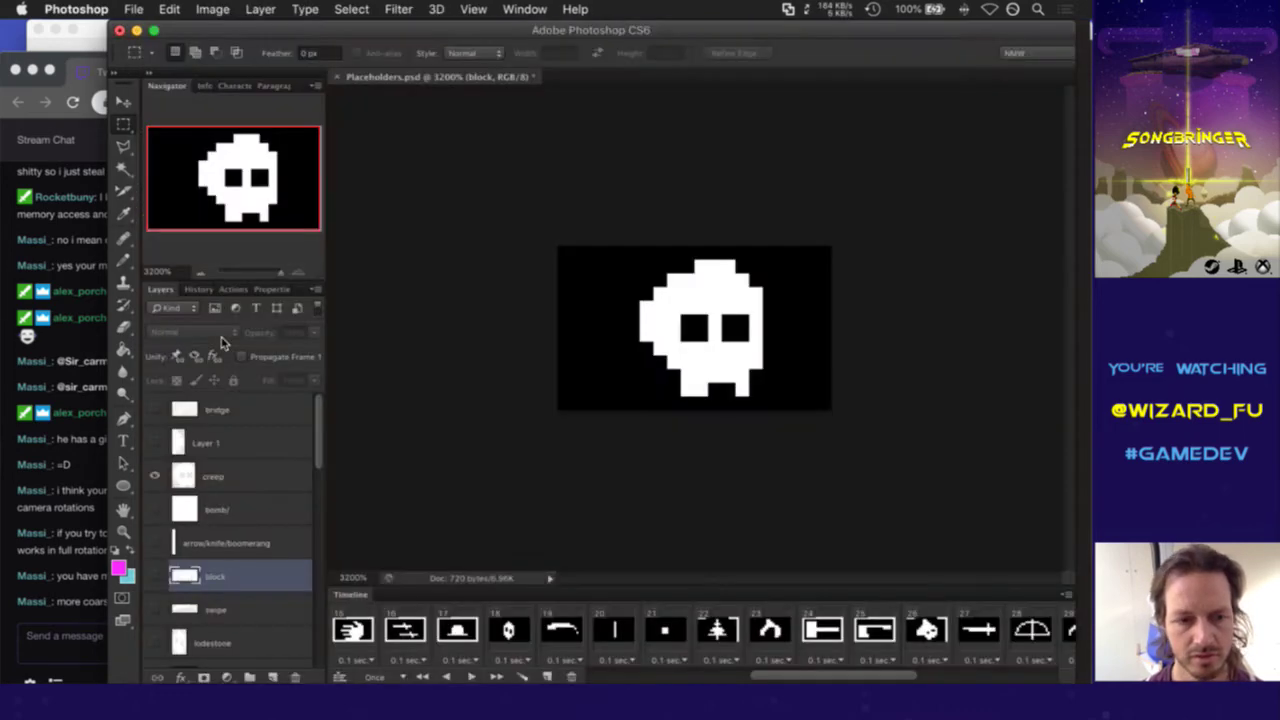
key("super+Tab")
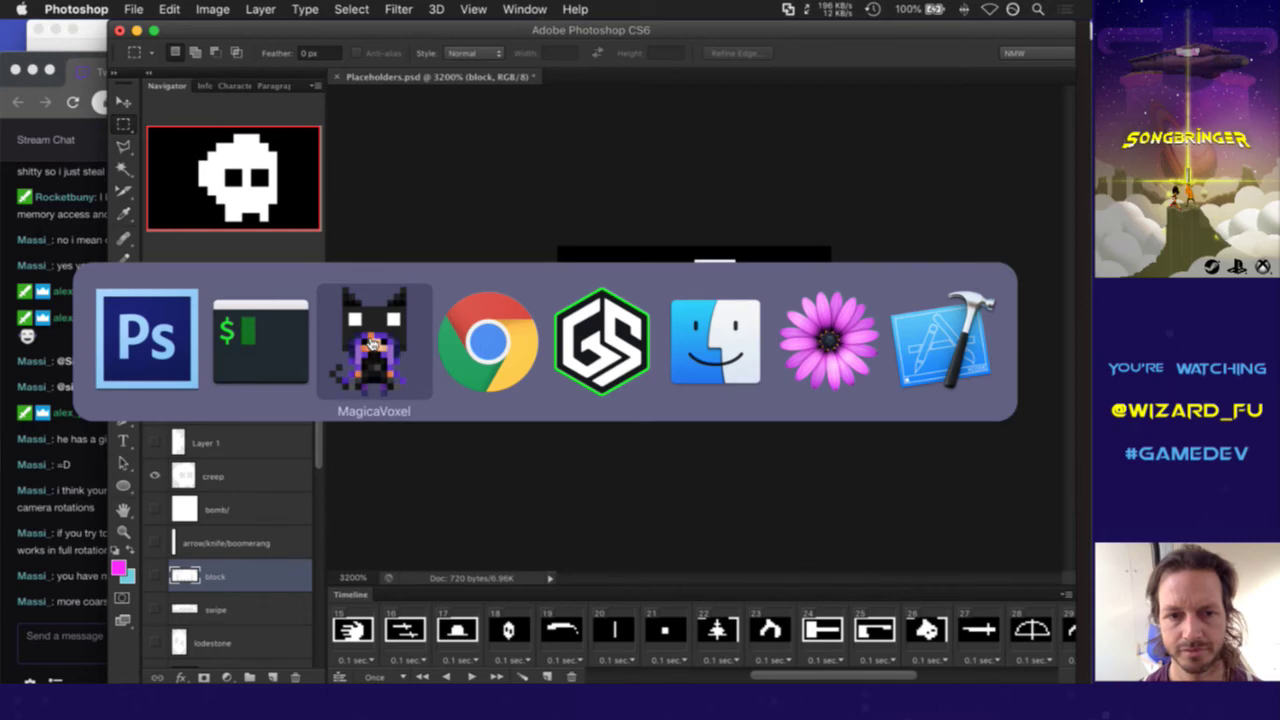
left_click(371, 344)
left_click(1000, 319)
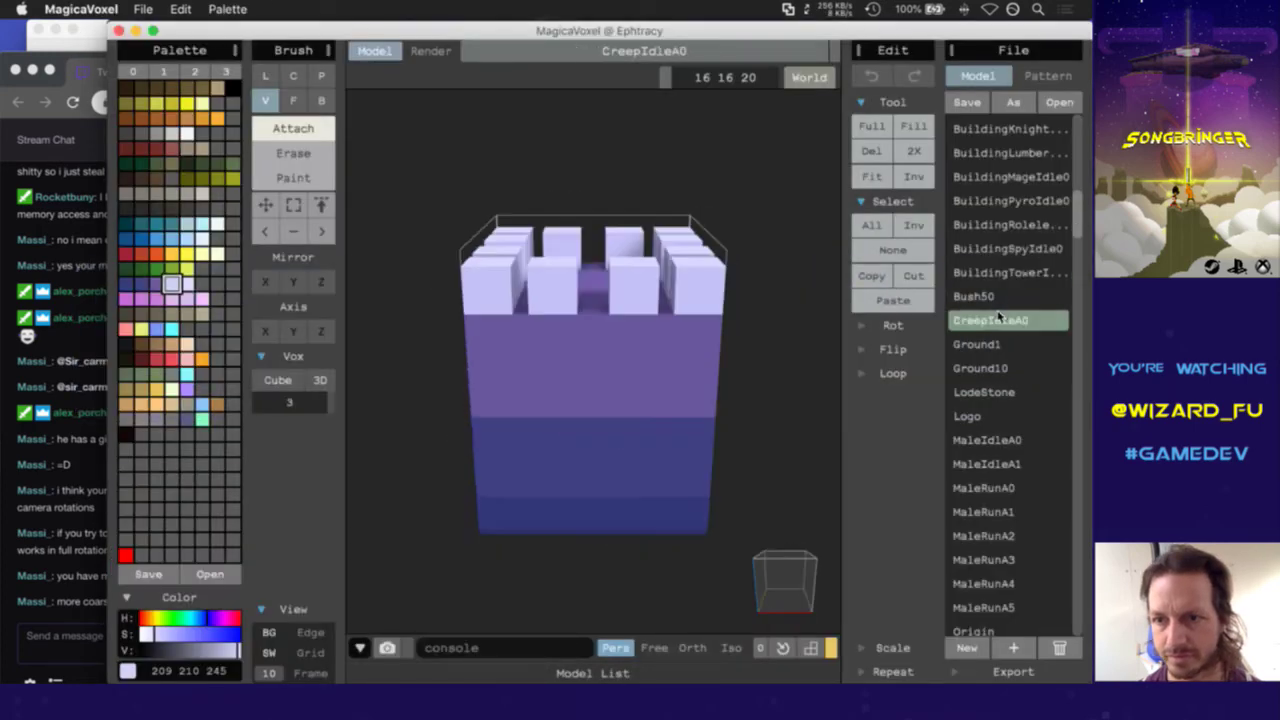
left_click(770, 580)
left_click_drag(770, 580, 752, 578)
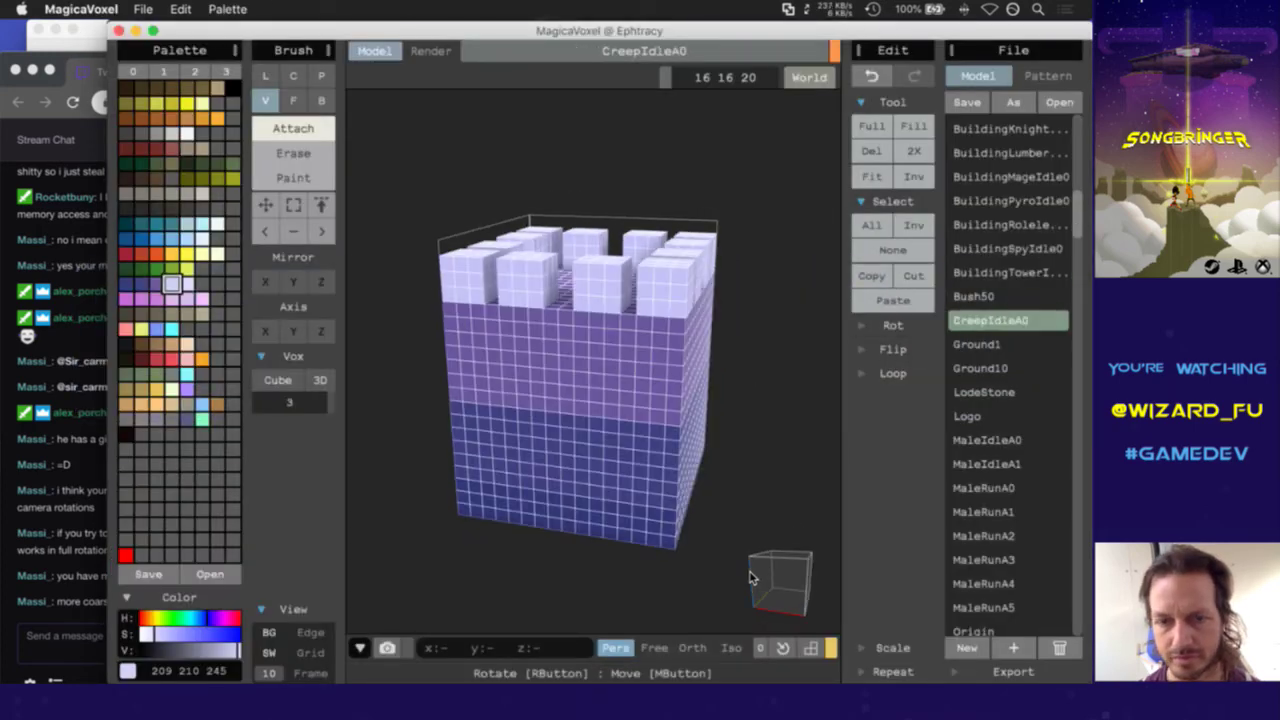
key("Delete")
left_click(556, 486)
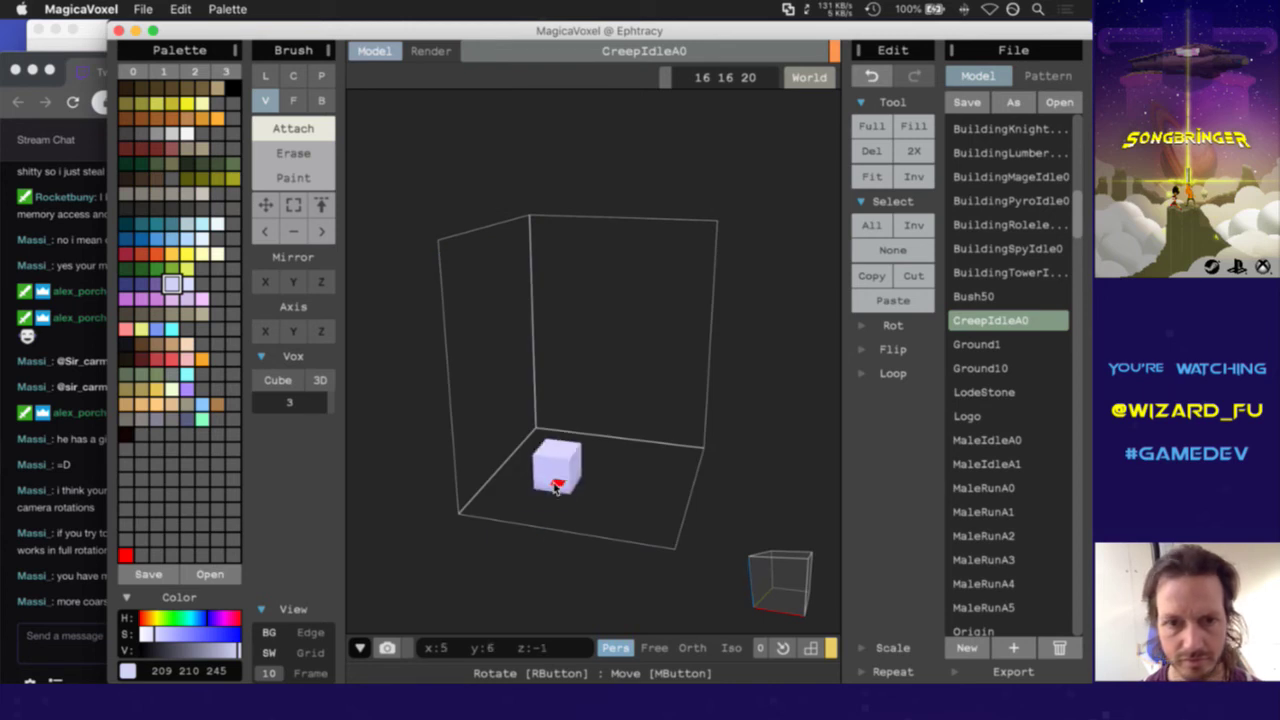
key("Delete")
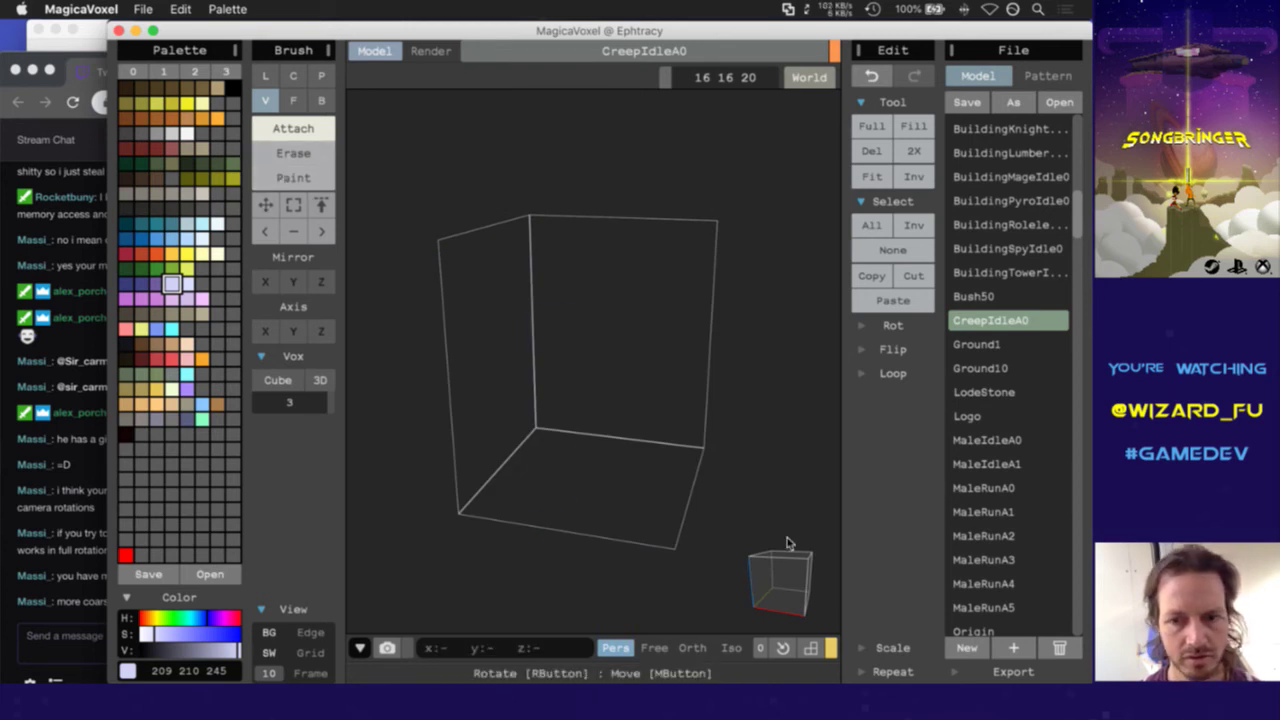
mouse_move(789, 549)
right_mouse_down()
mouse_move(757, 606)
mouse_move(828, 625)
mouse_move(760, 540)
mouse_move(640, 440)
right_mouse_up()
left_click(578, 400)
key("Delete")
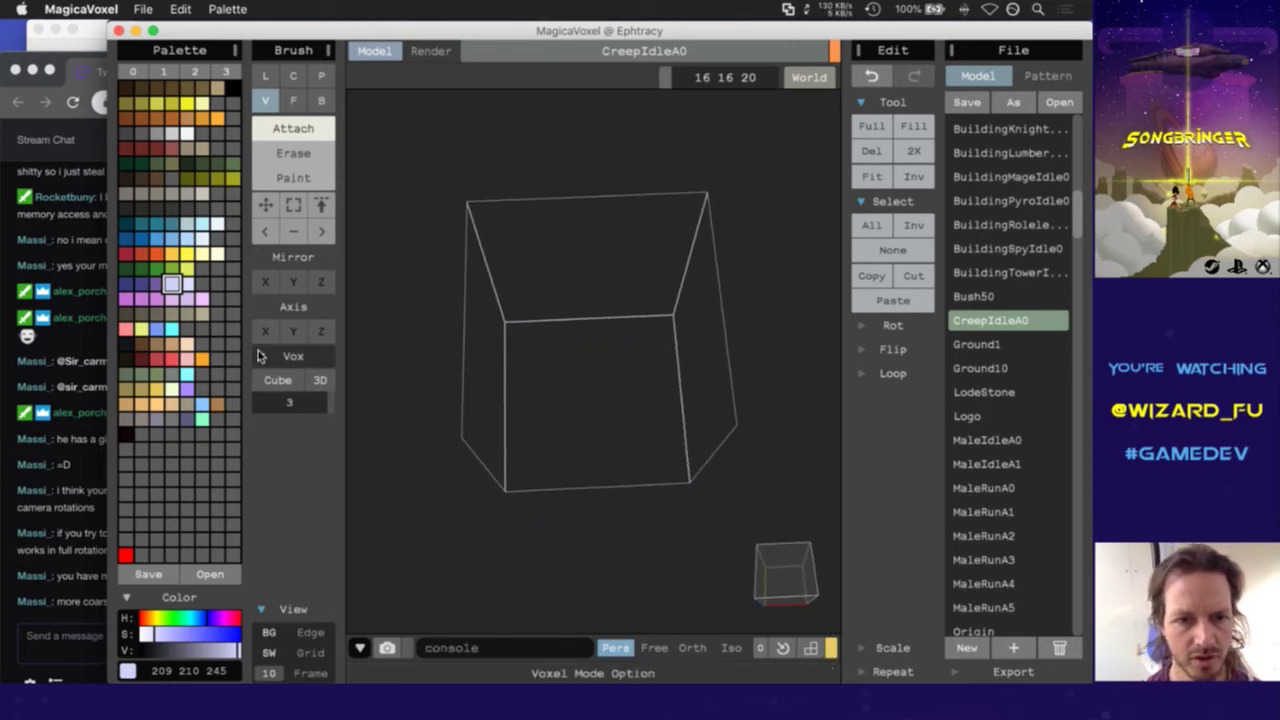
Set the cube voxel brush size to 7
left_click(265, 401)
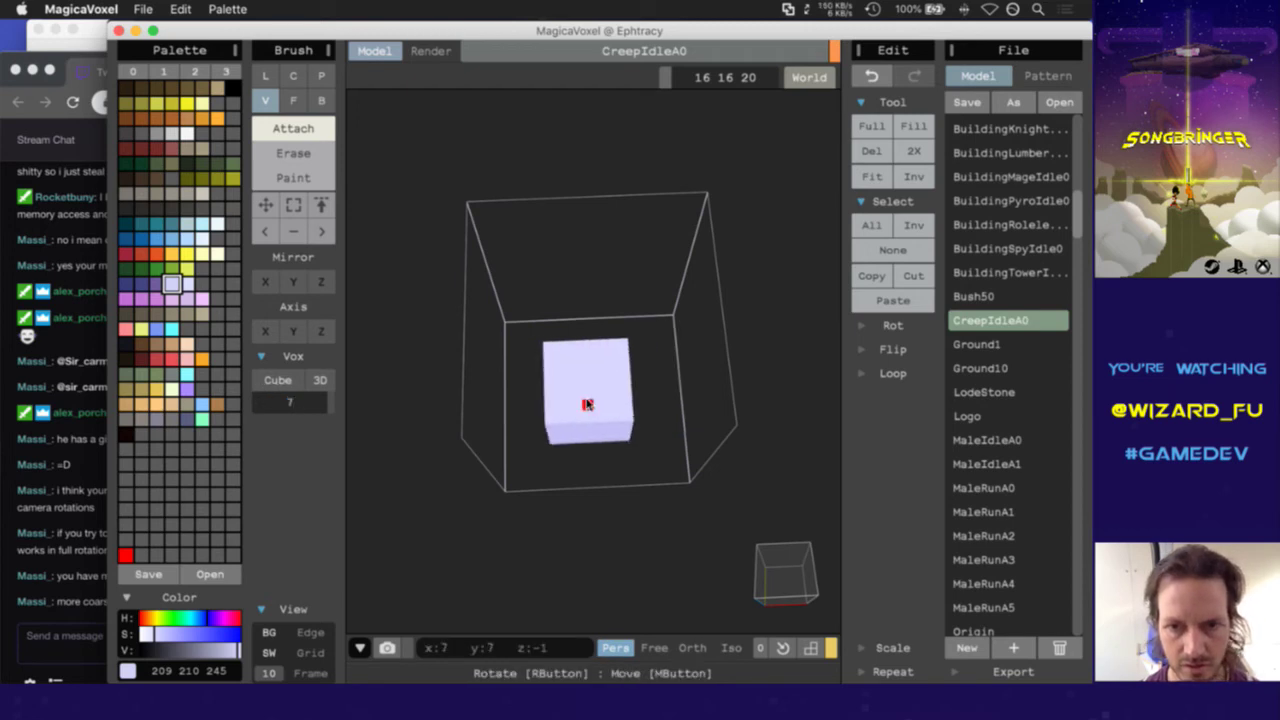
Place a size 7 cube in mid grey (144 144 144) at the middle of the model's floor
left_click(143, 132)
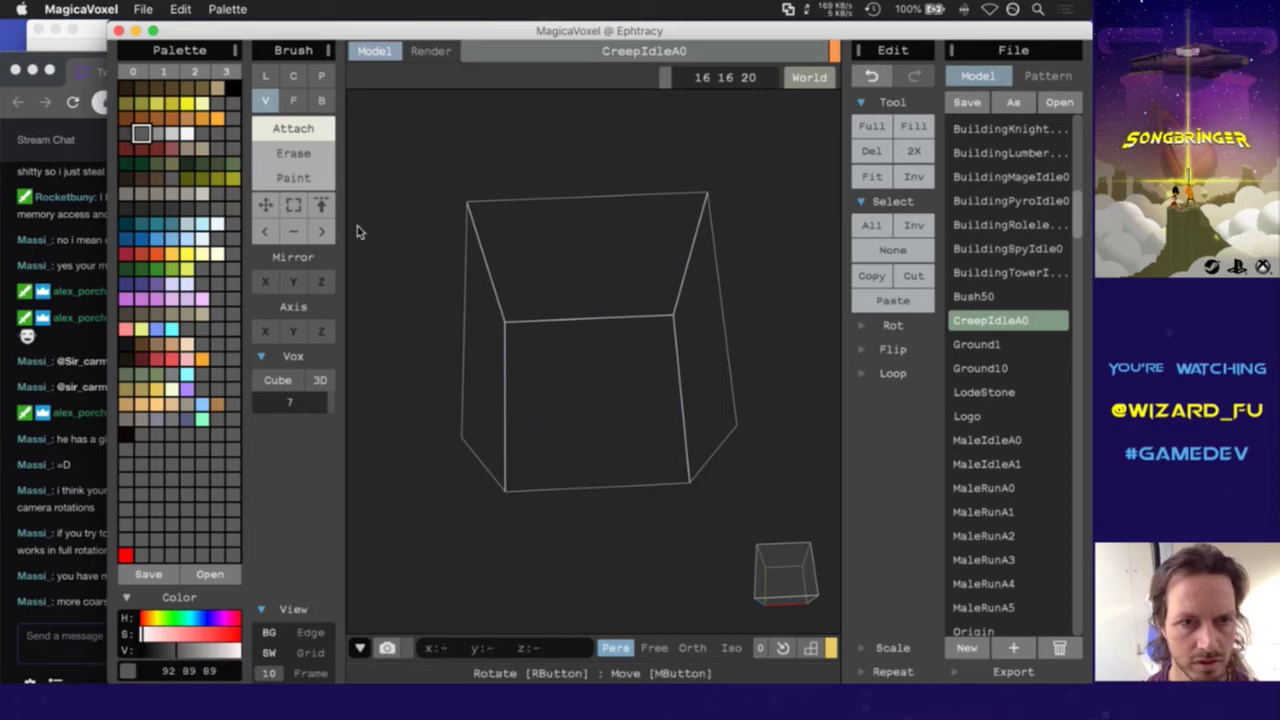
left_click(157, 133)
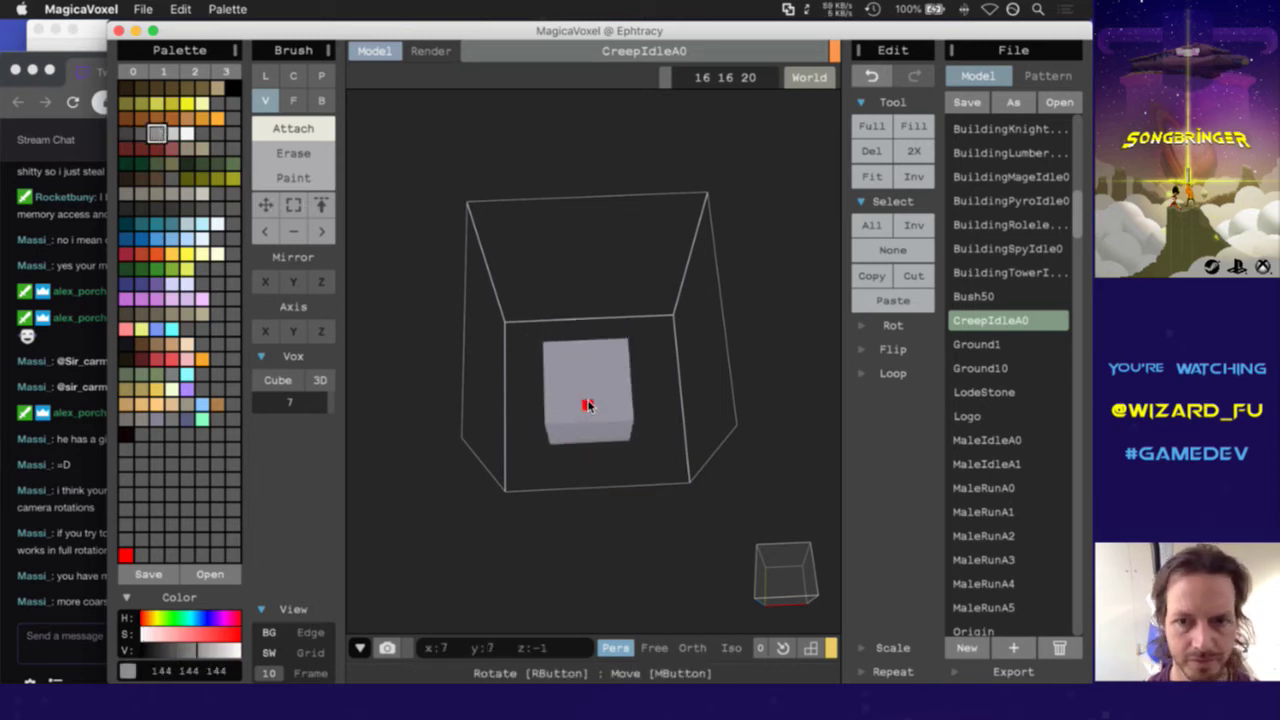
mouse_move(780, 578)
right_mouse_down()
mouse_move(731, 452)
mouse_move(720, 469)
right_mouse_up()
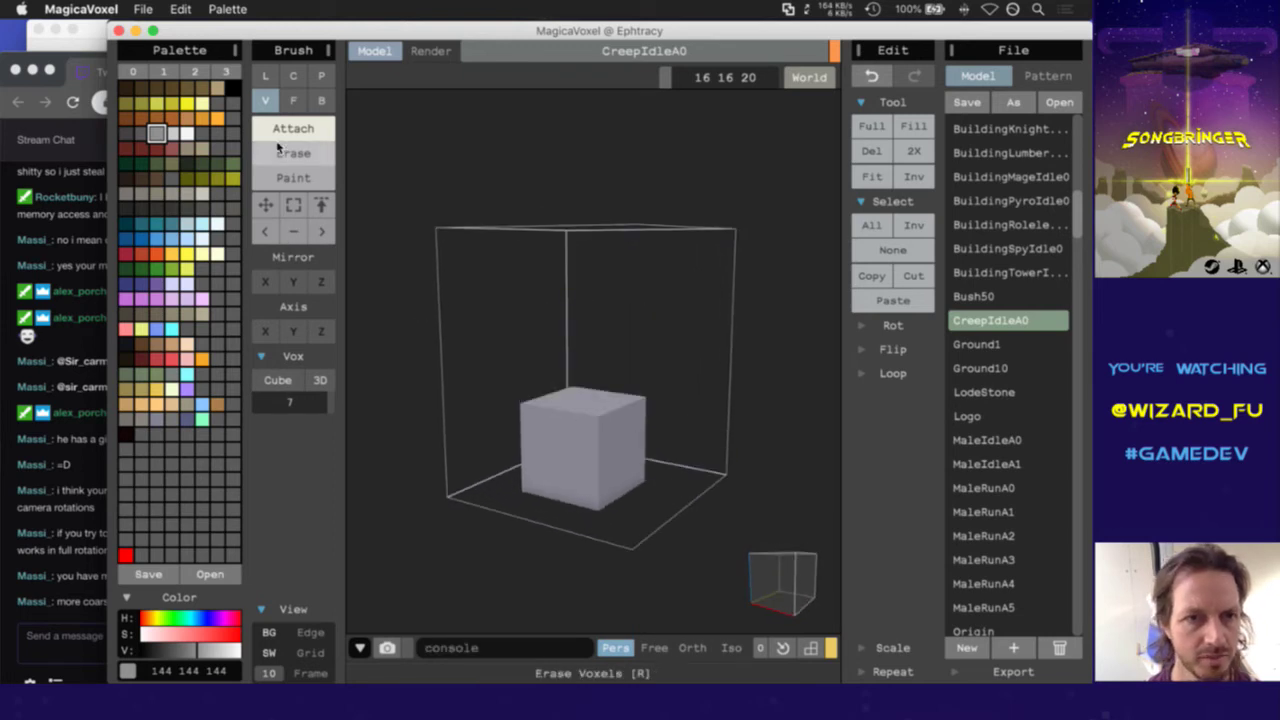
Switch the voxel brush to a 3D sphere, choose light grey (203 203 203) and set the brush size to 12
left_click(285, 404)
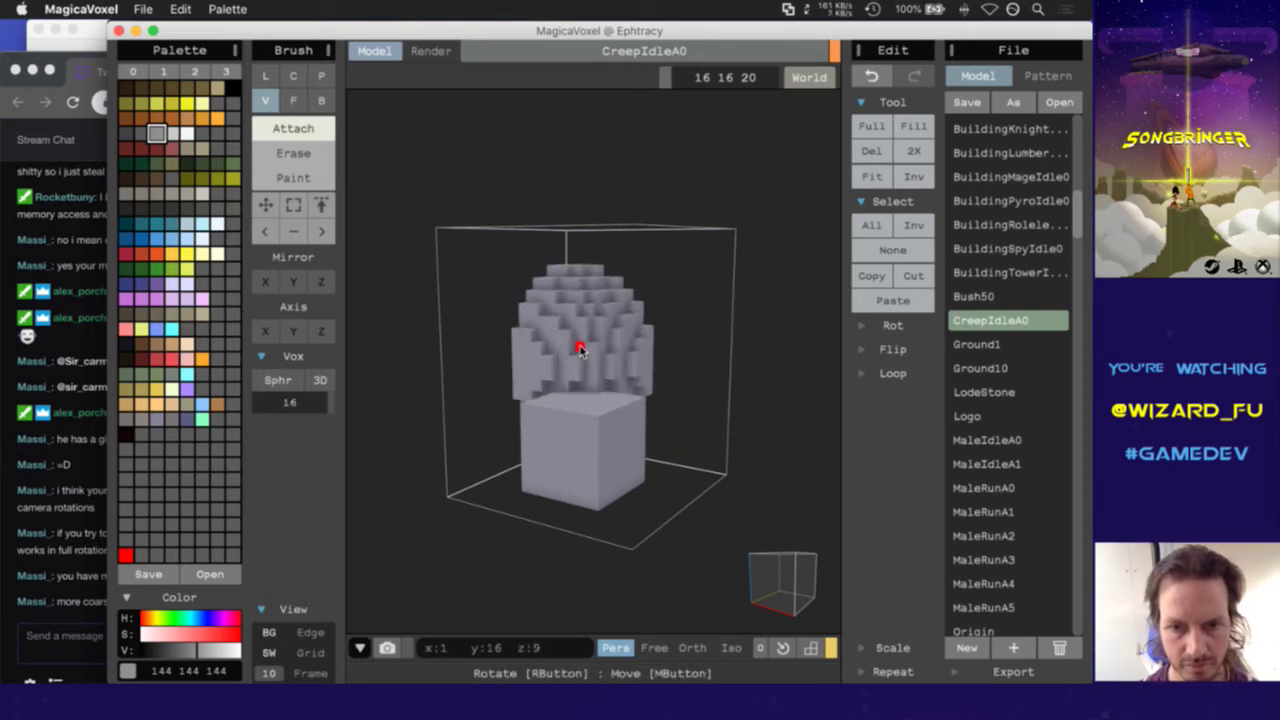
left_click(172, 133)
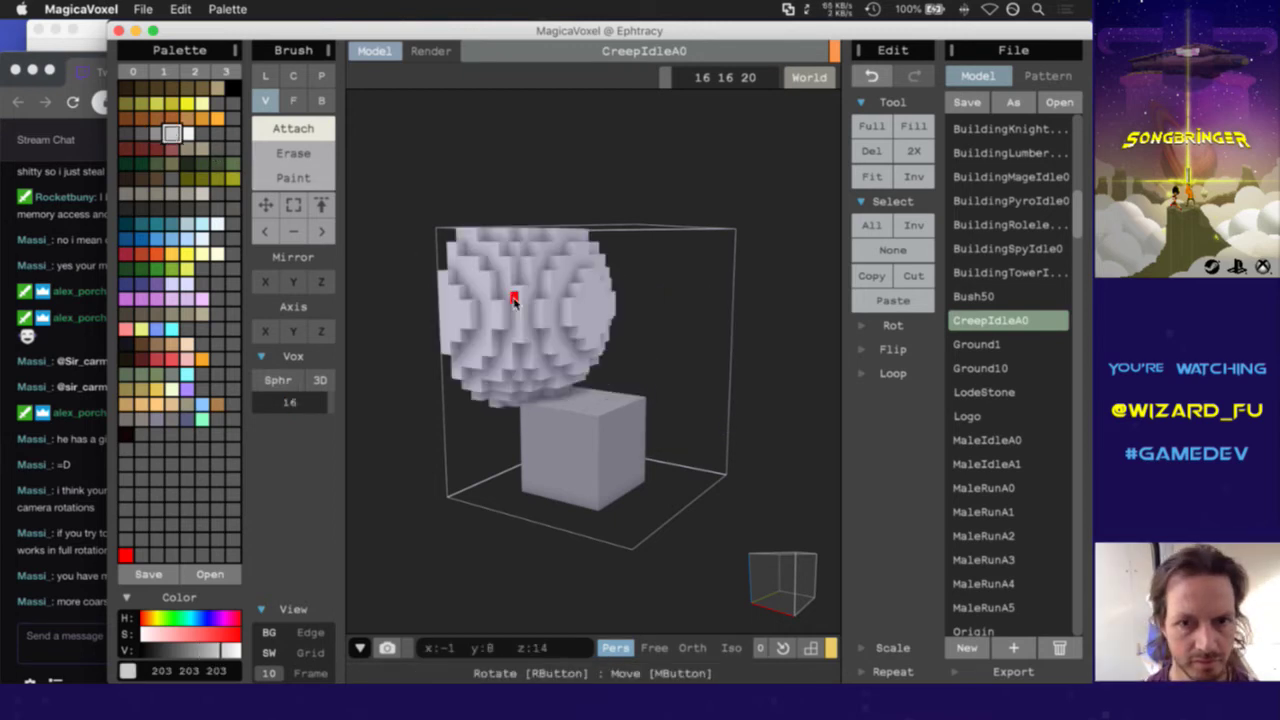
left_click(762, 585)
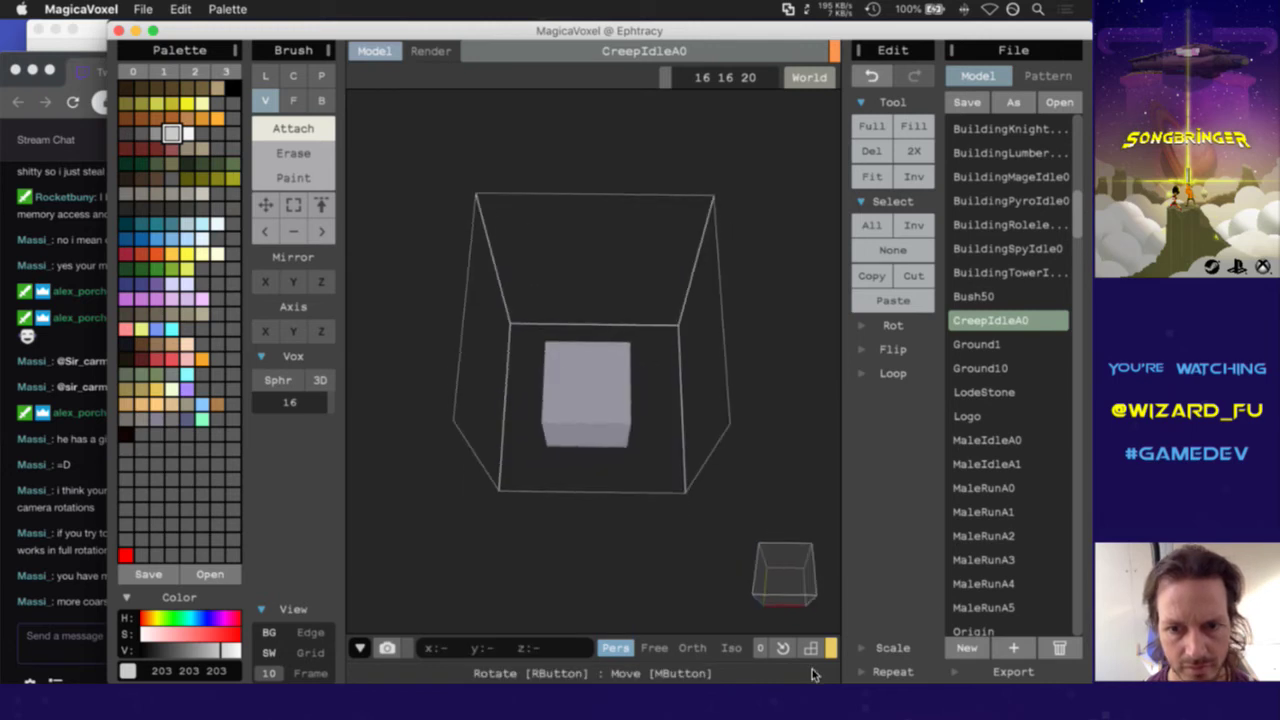
mouse_move(588, 470)
left_mouse_down()
mouse_move(600, 397)
mouse_move(588, 357)
mouse_move(598, 369)
mouse_move(305, 410)
left_mouse_up()
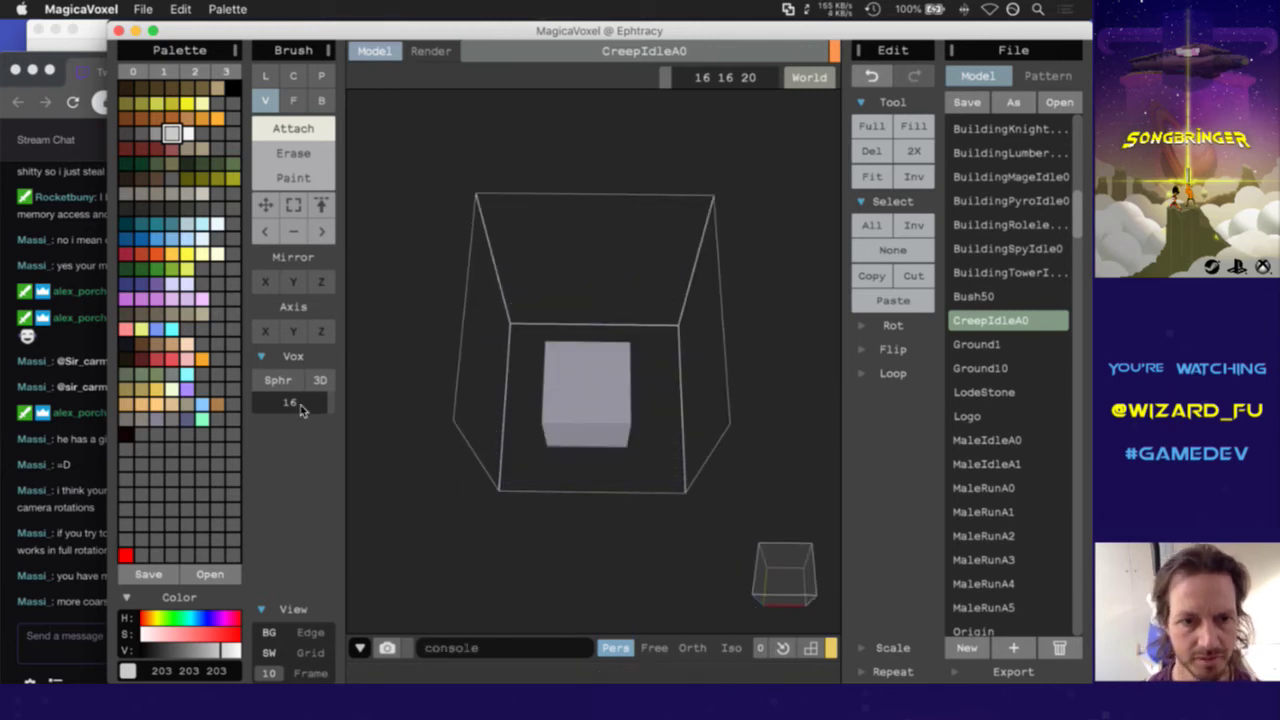
left_click(295, 403)
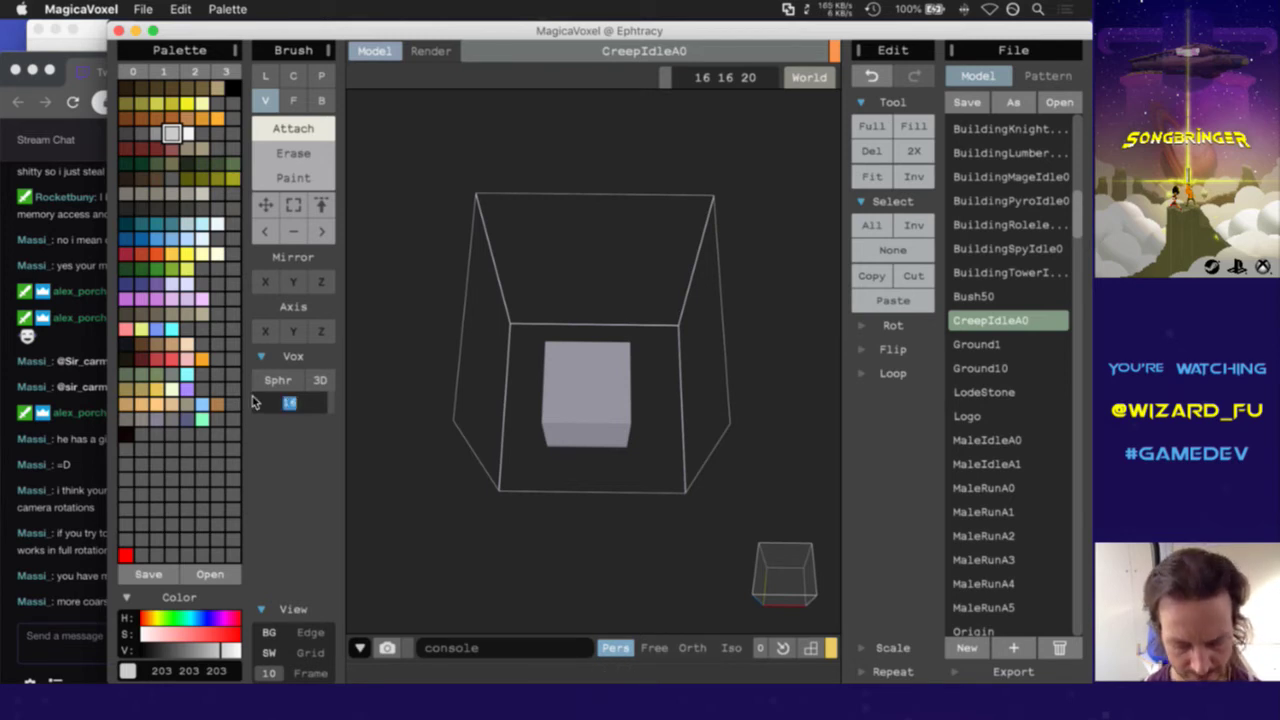
type("12")
key("Return")
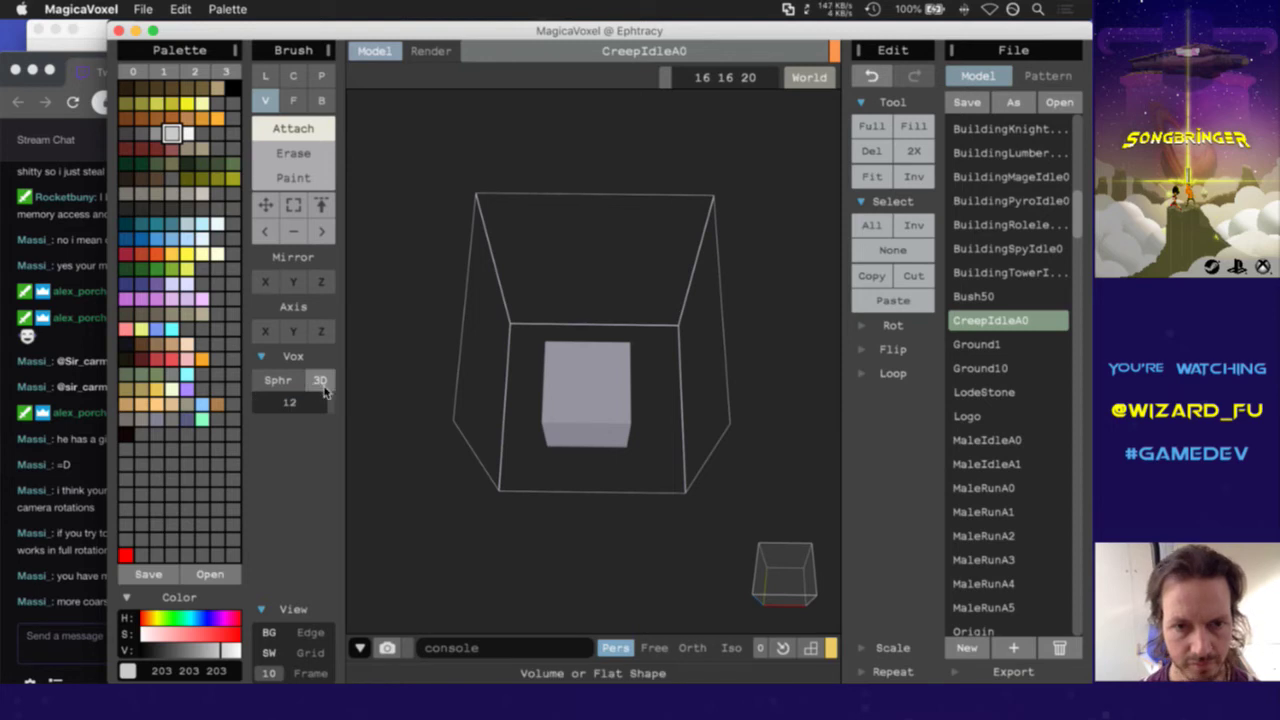
Attach the light grey sphere centred on the top face of the cube to form the creep's head
left_click_drag(592, 392, 812, 572)
left_click(812, 572)
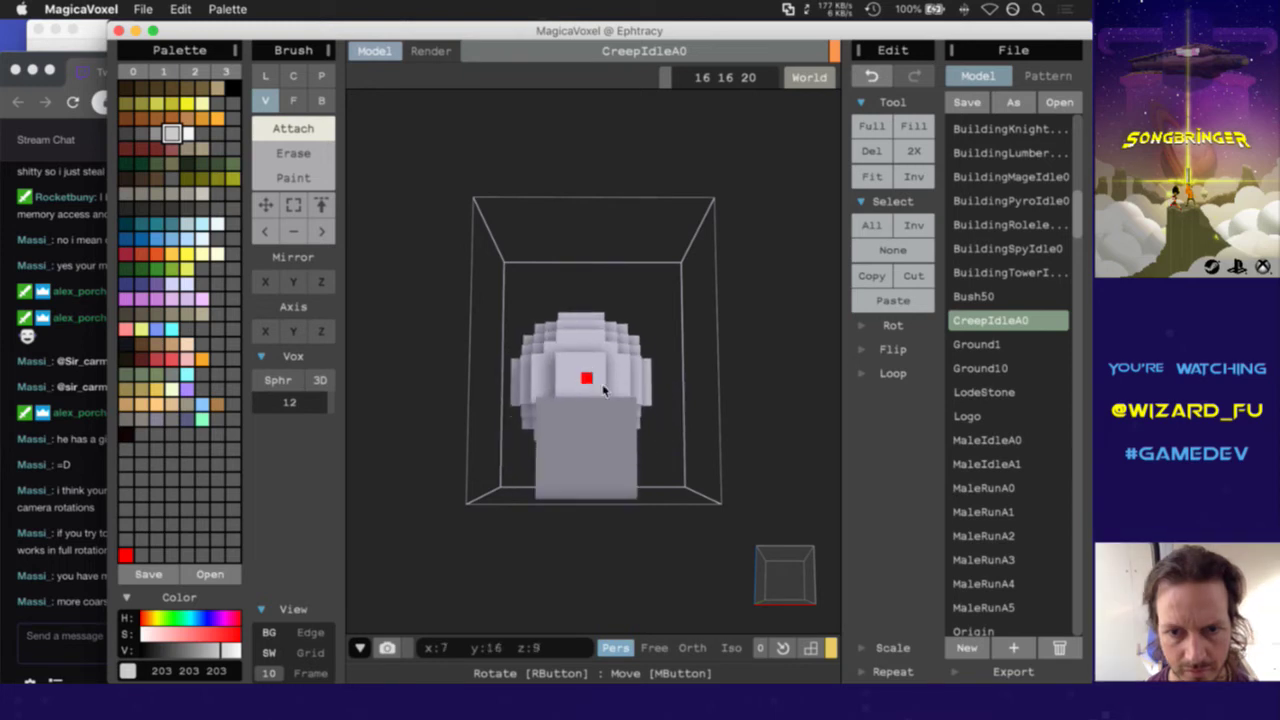
left_click(798, 556)
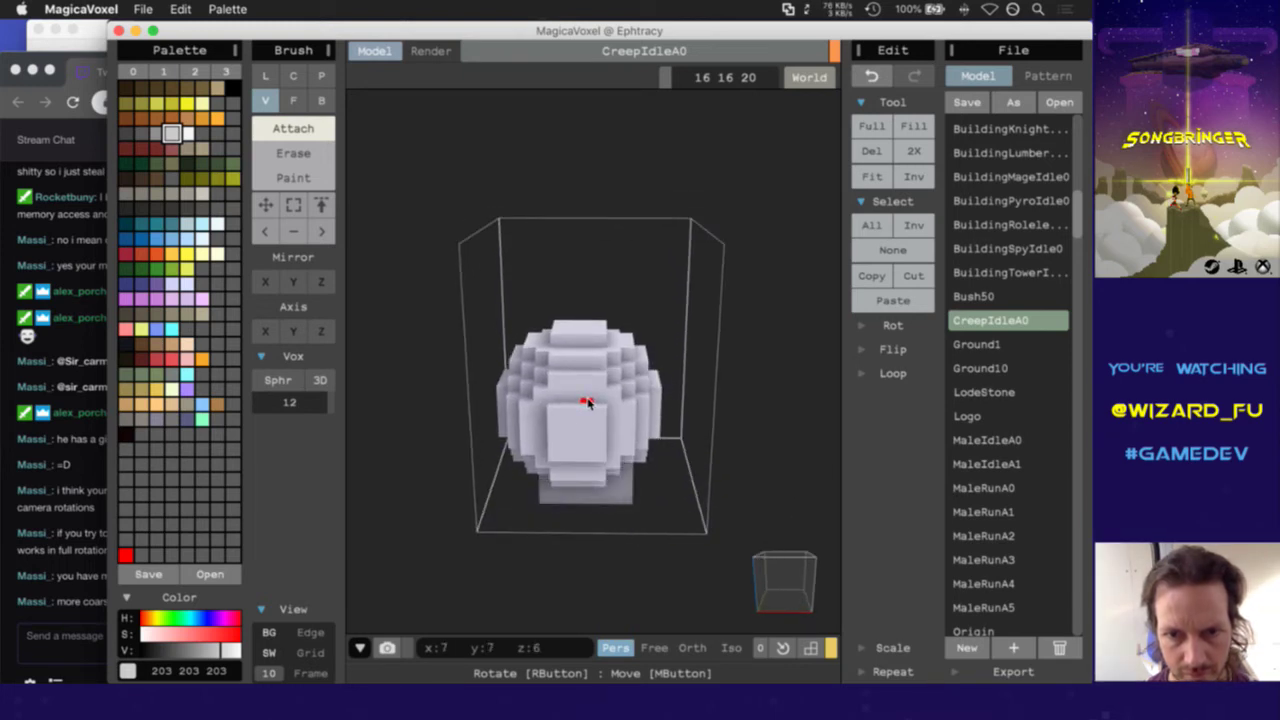
right_click_drag(796, 600, 737, 571)
left_click(748, 572)
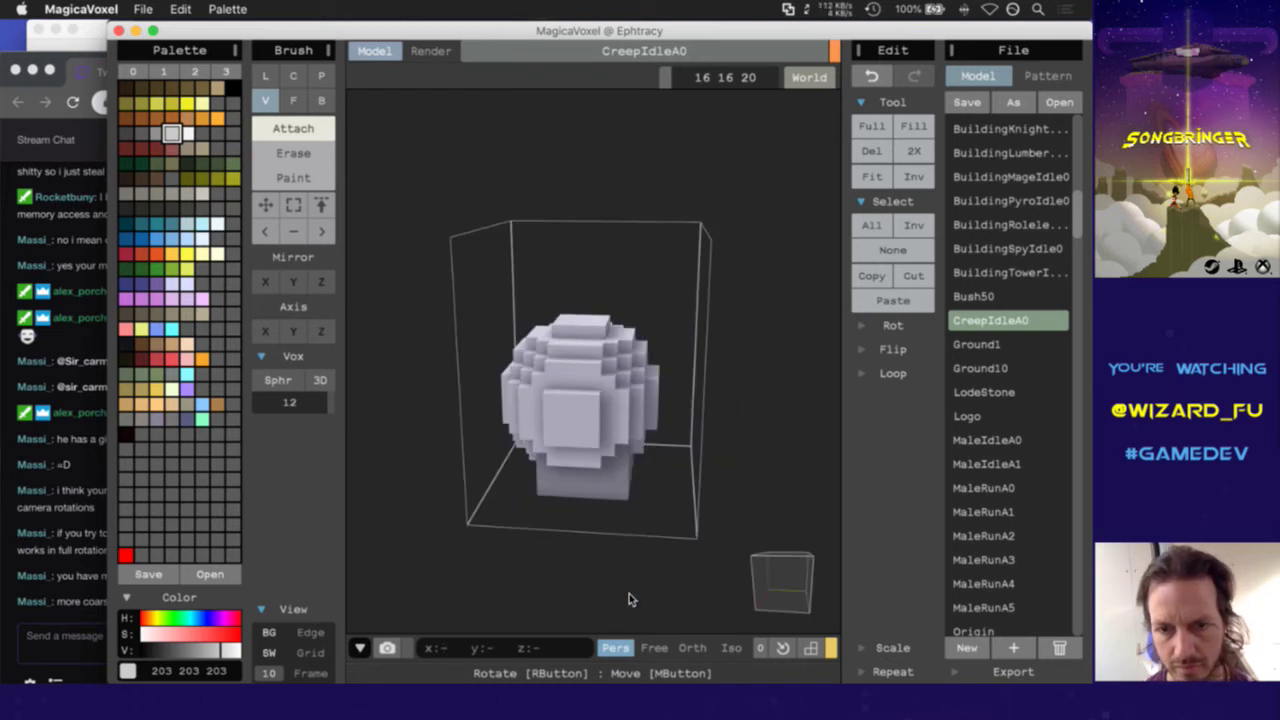
left_click(807, 577)
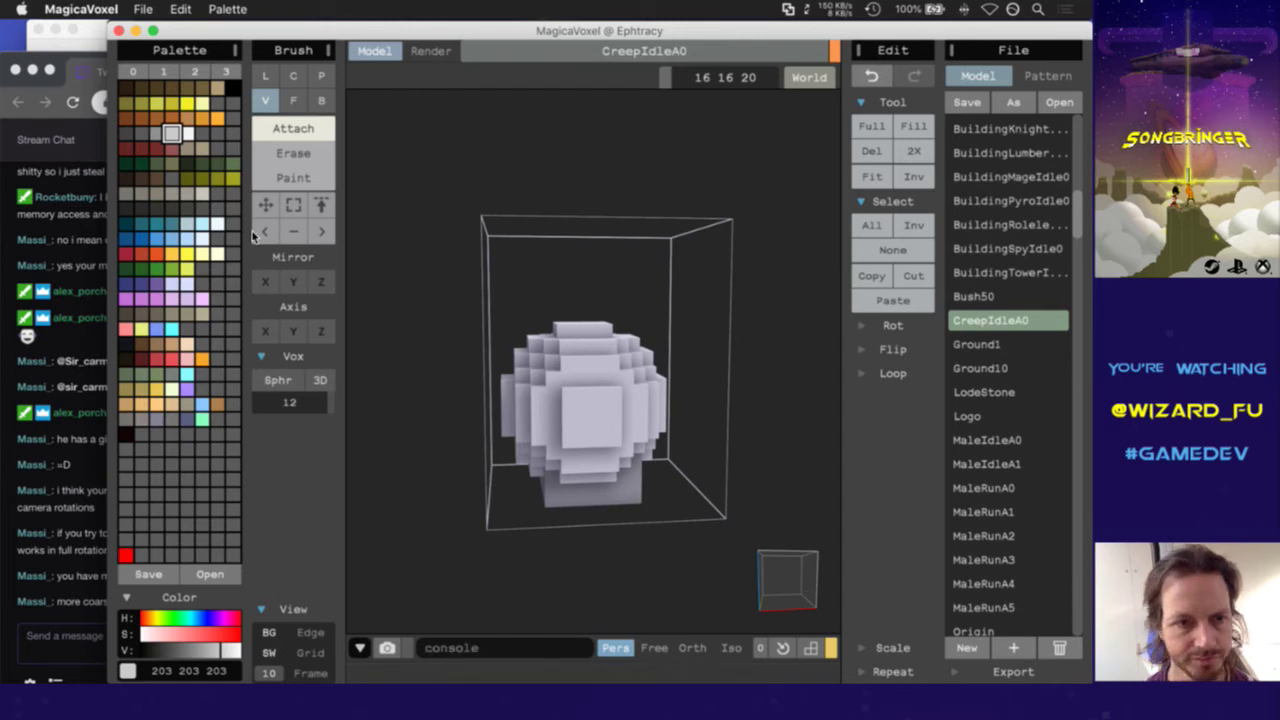
Choose the red colour 189 68 72, set the brush size to 1 and undo the red voxels attached to the head
left_click(157, 358)
left_click(584, 411)
key("super+z")
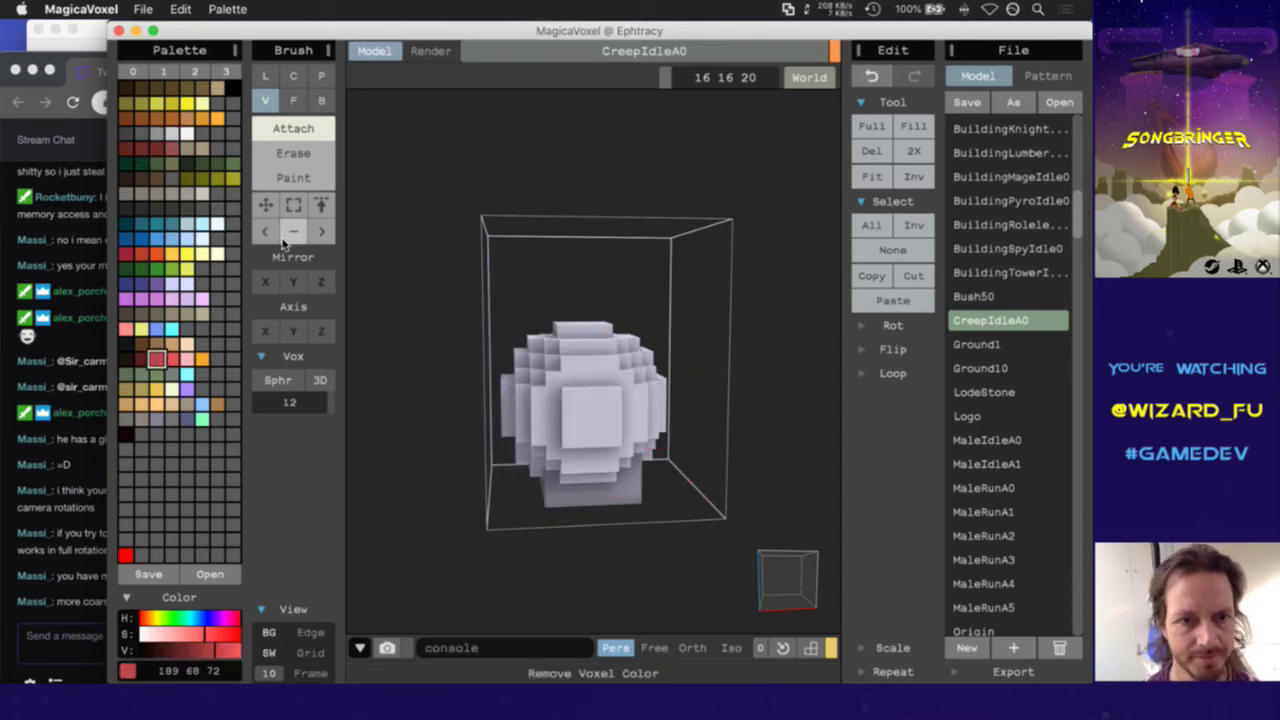
left_click(263, 402)
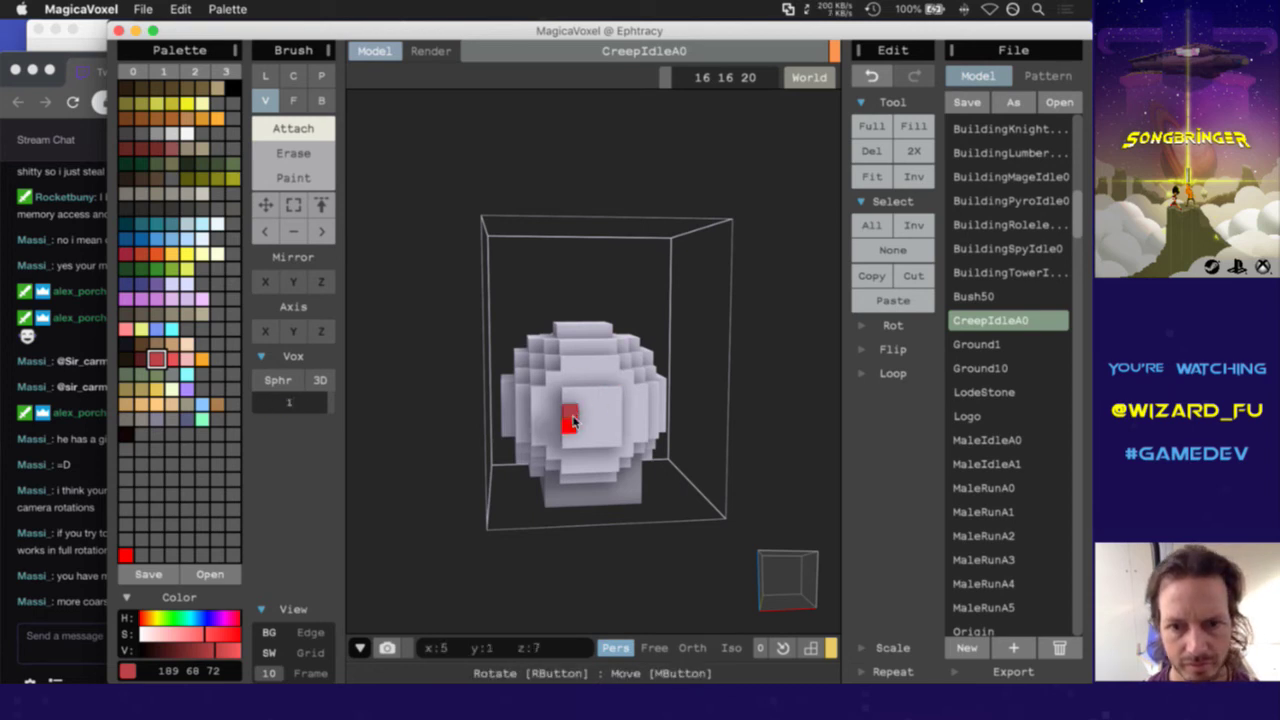
key("super+z")
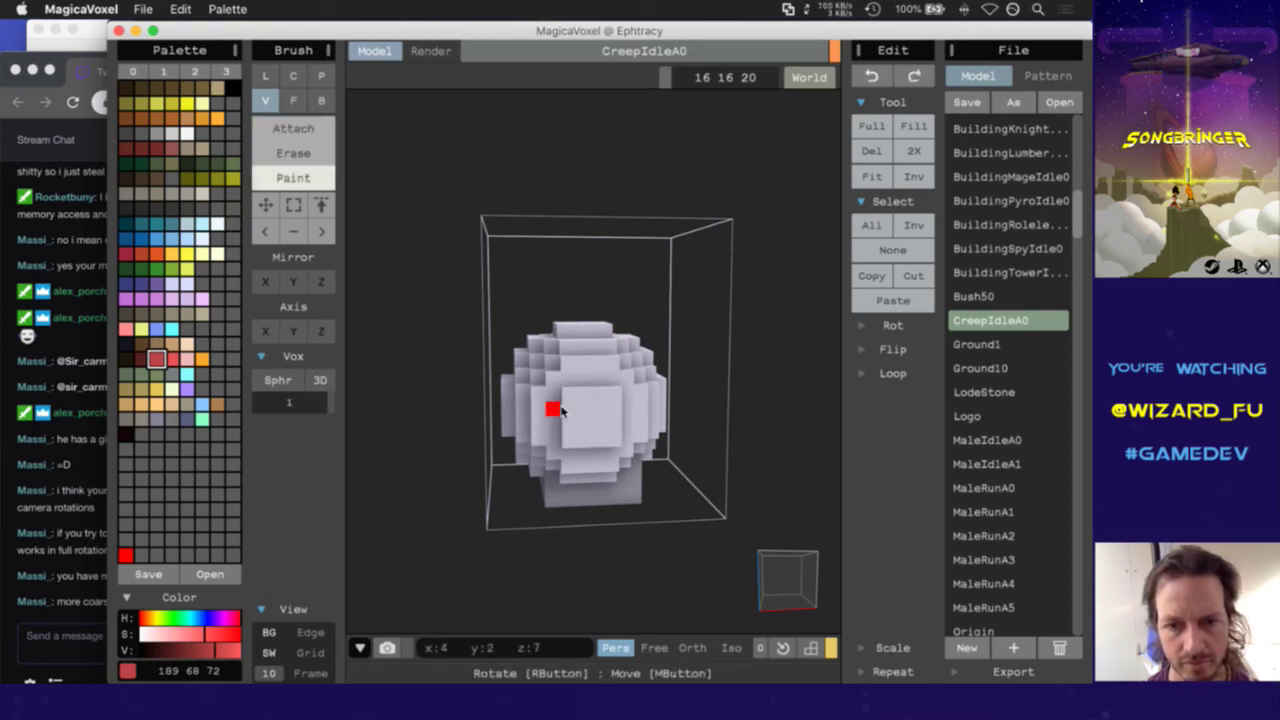
Paint two vertical red eyes, three voxels high, along the sides of the head's flat front face
key("r")
left_click_drag(569, 398, 570, 430)
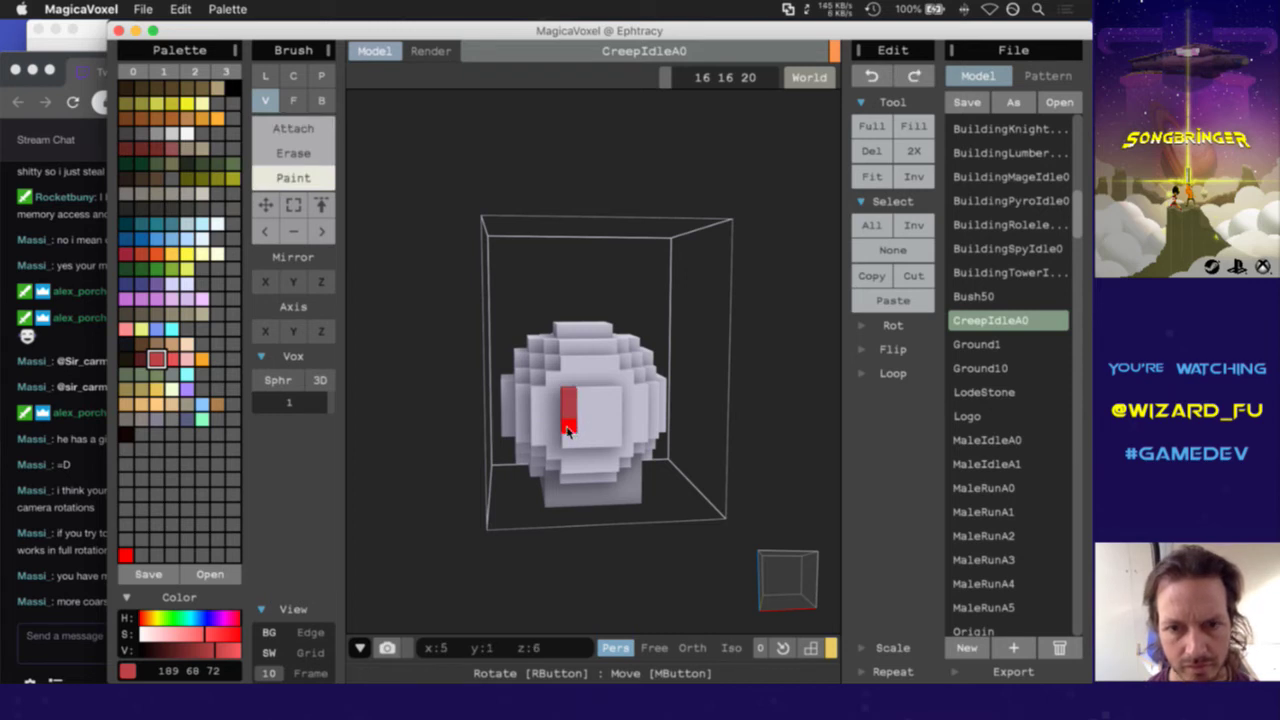
left_click_drag(614, 392, 615, 436)
right_click_drag(755, 515, 748, 561)
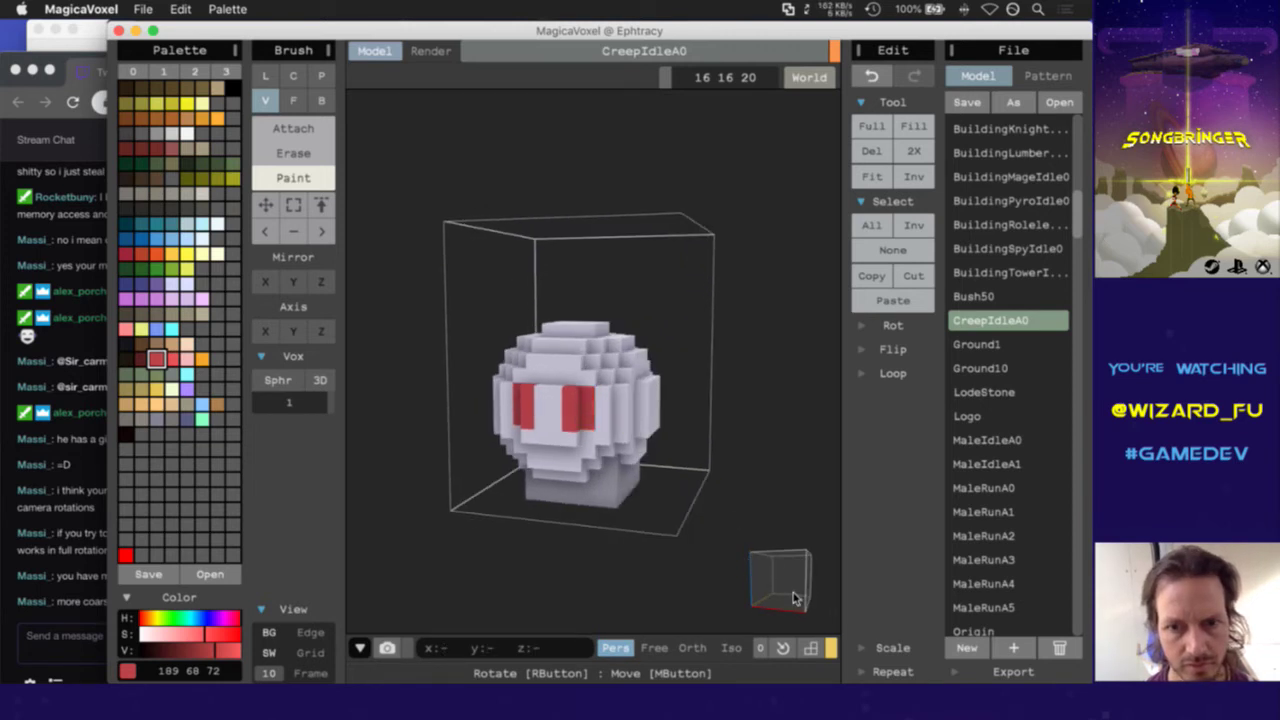
right_click_drag(795, 598, 776, 652)
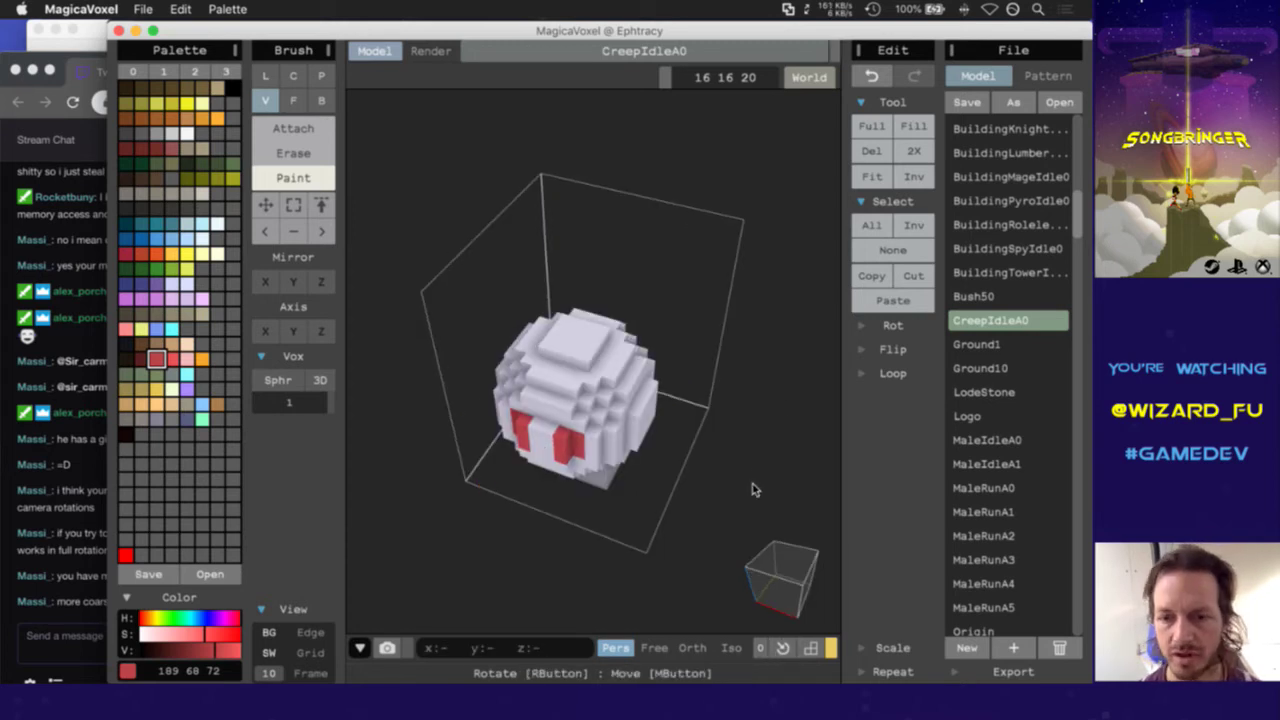
Switch to iTerm and copy CreepIdleA0.vox to SwooshA0.vox with cp in the art/models folder
key("super+Tab")
key("super+Tab")
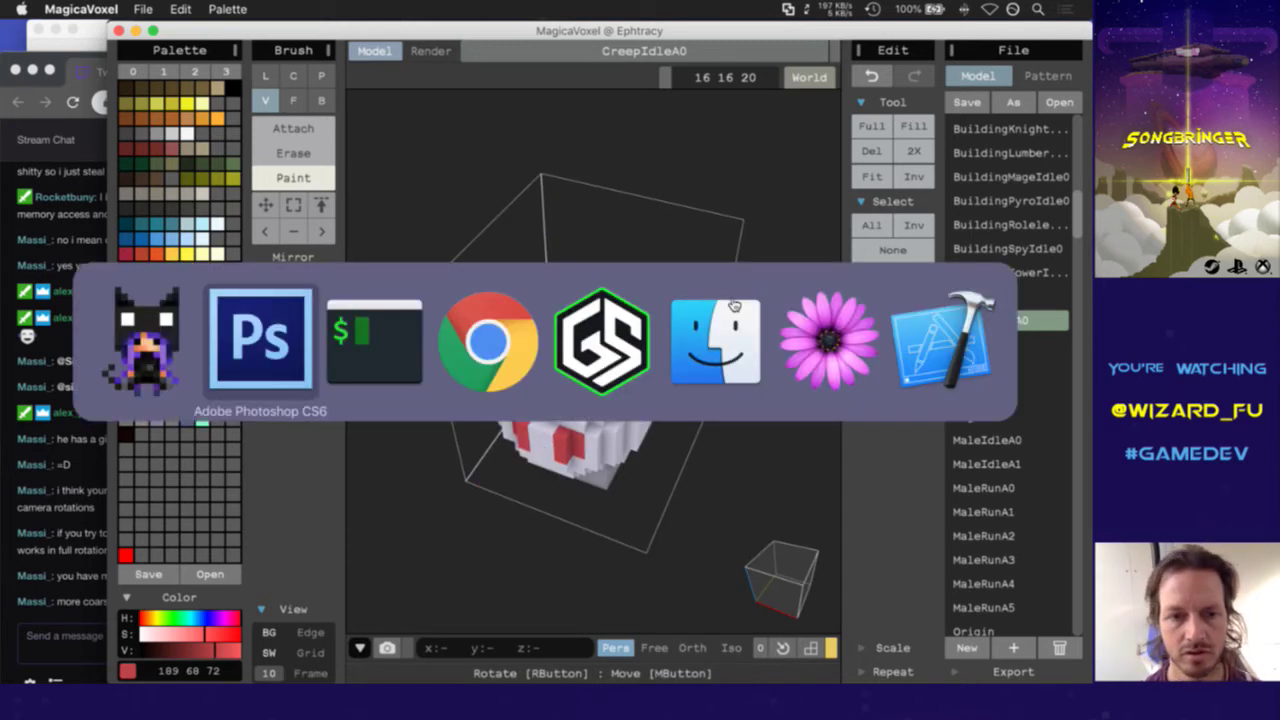
key("Up")
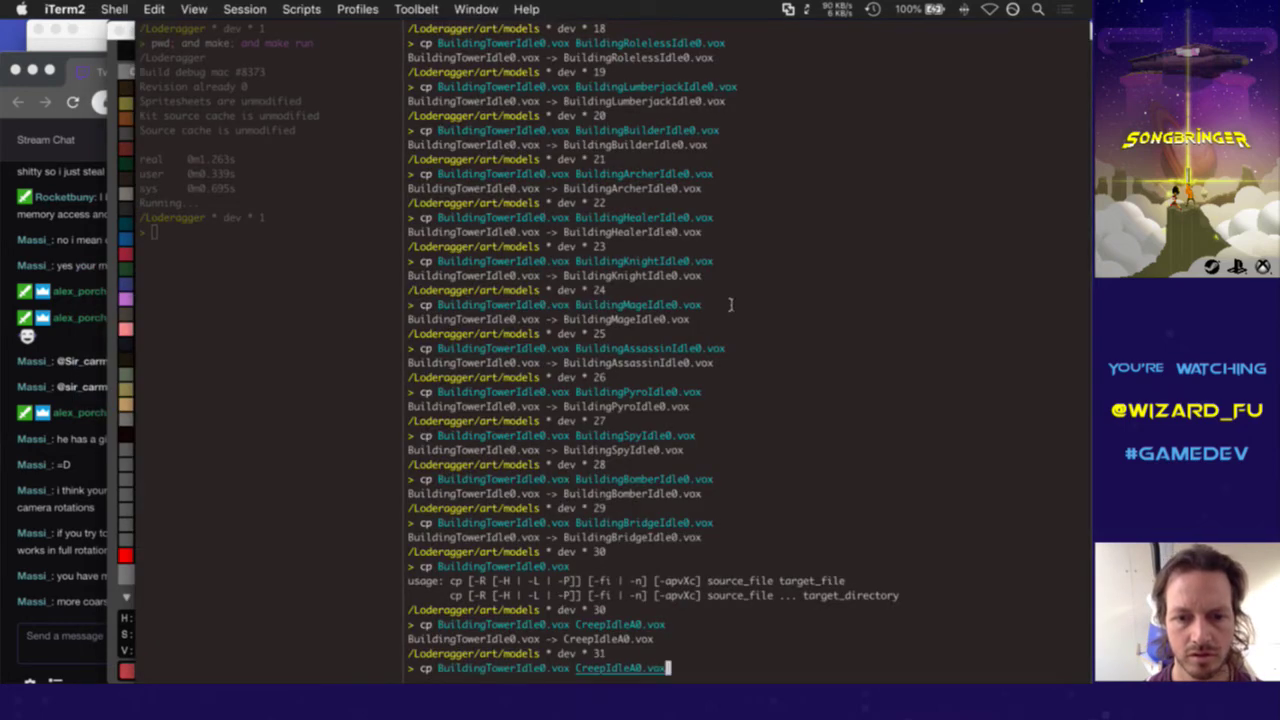
key("alt+Left")
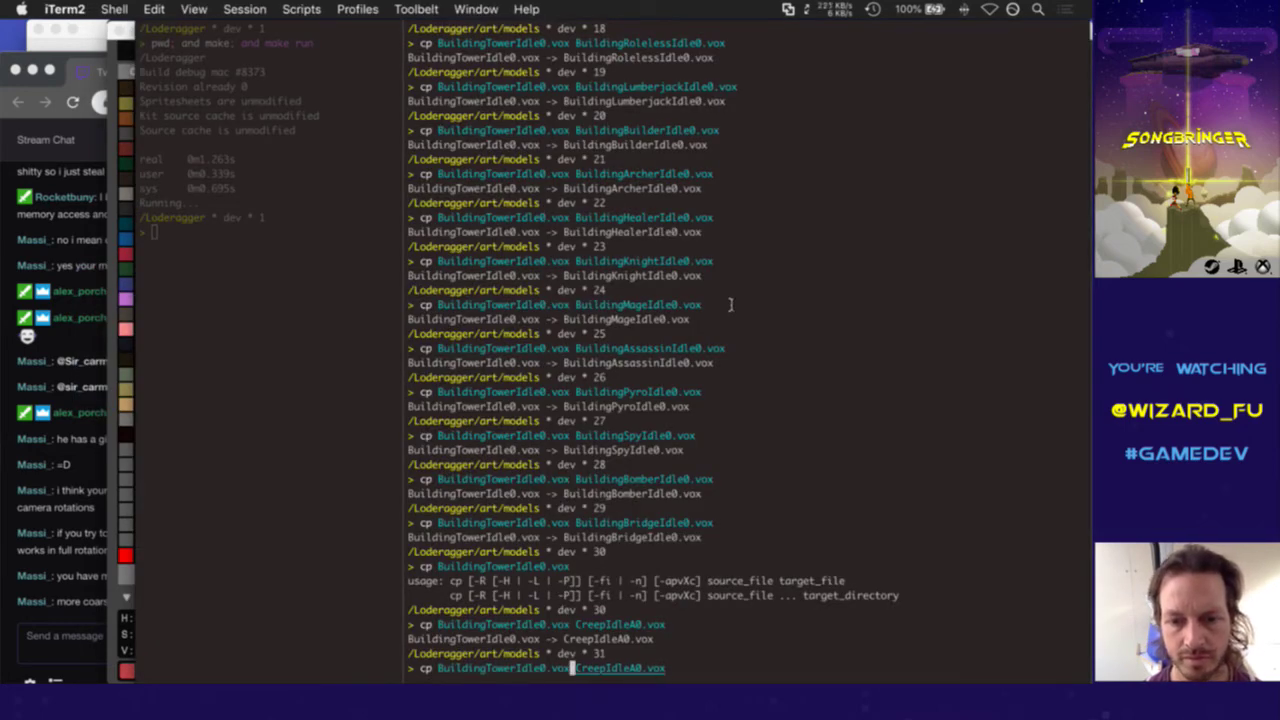
key("BackSpace")
key("BackSpace")
key("BackSpace")
key("BackSpace")
key("BackSpace")
key("BackSpace")
key("BackSpace")
key("BackSpace")
key("BackSpace")
key("BackSpace")
key("BackSpace")
key("BackSpace")
key("BackSpace")
key("BackSpace")
key("BackSpace")
key("BackSpace")
key("BackSpace")
key("BackSpace")
key("BackSpace")
key("BackSpace")
key("BackSpace")
key("BackSpace")
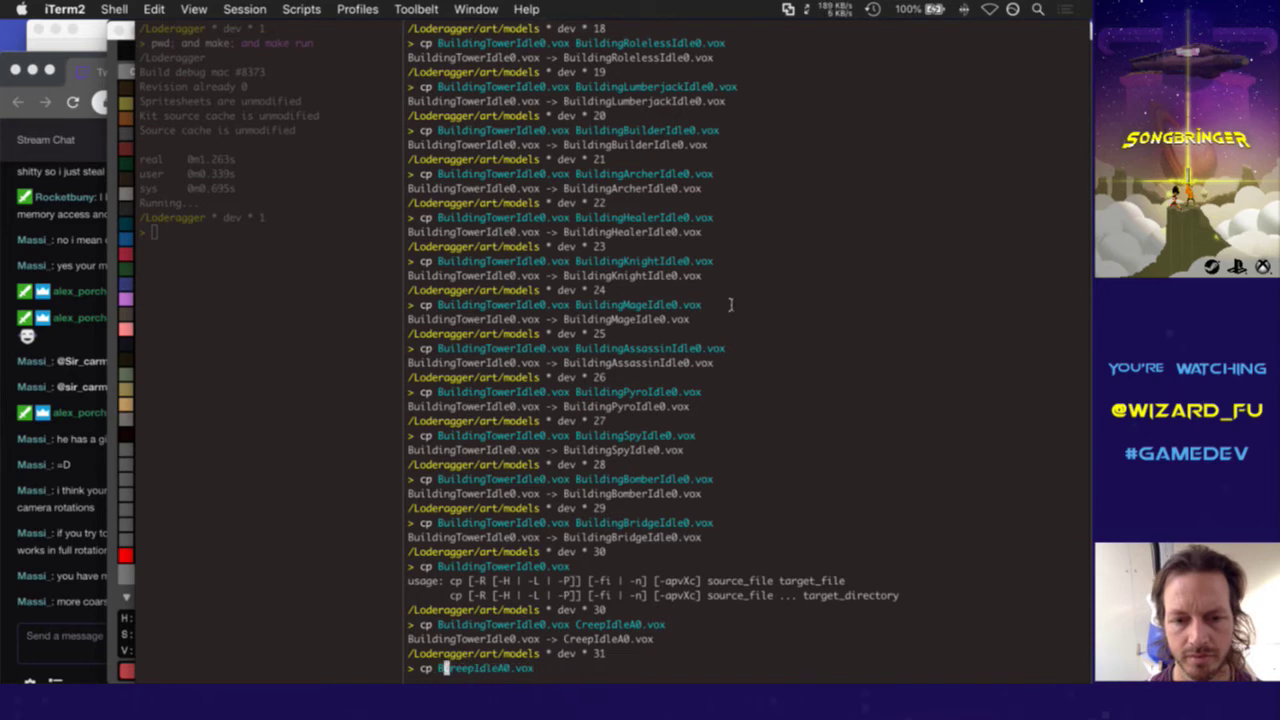
key("BackSpace")
key("ctrl+e")
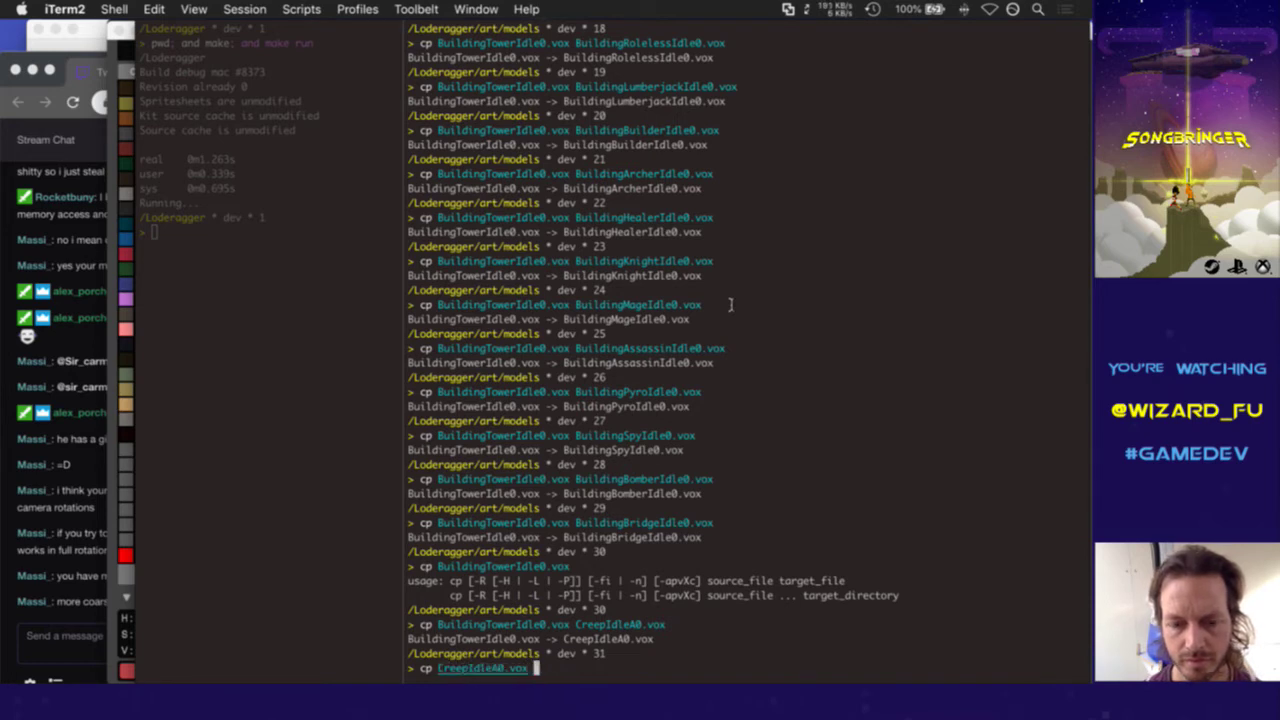
type("C")
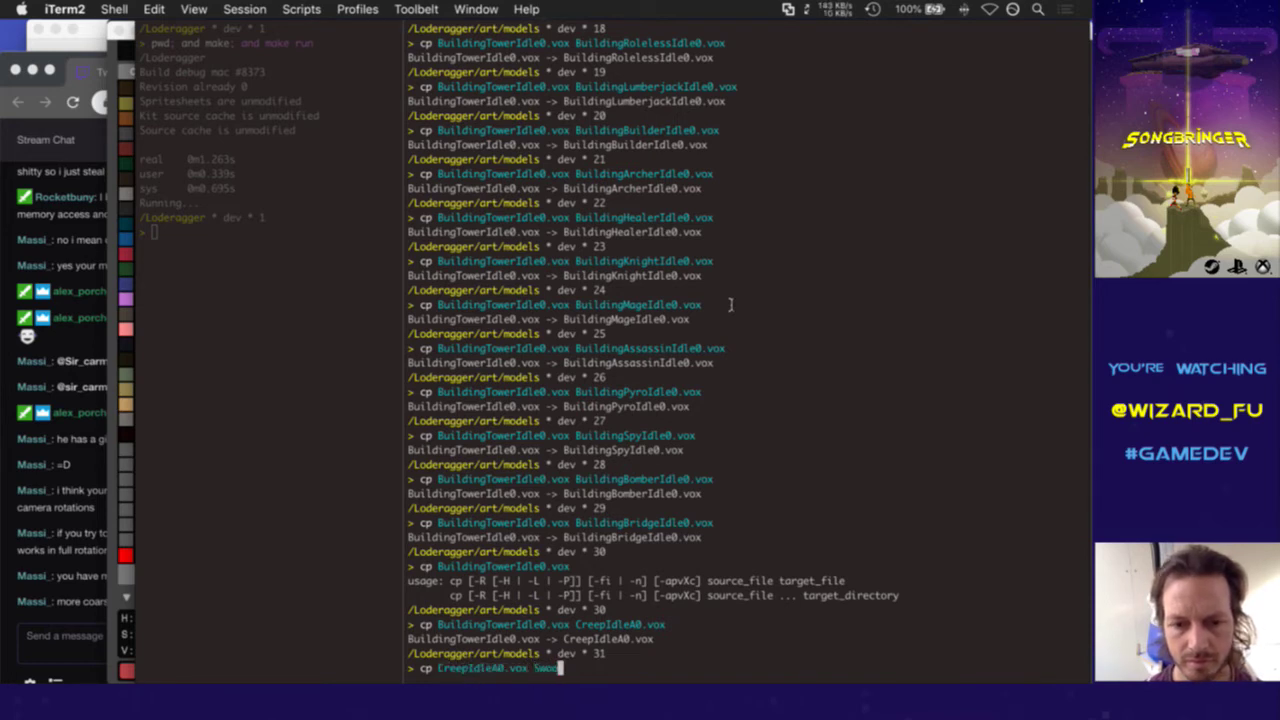
type("wooshA0")
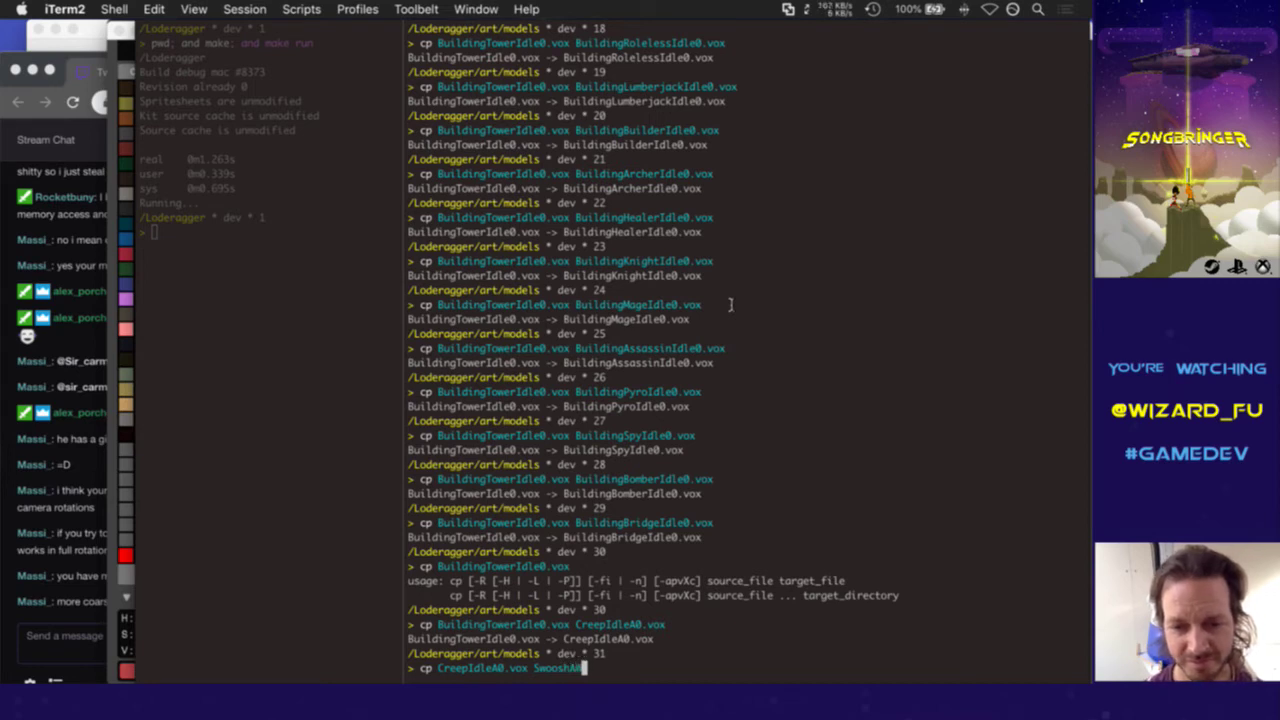
type(".vox")
key("Return")
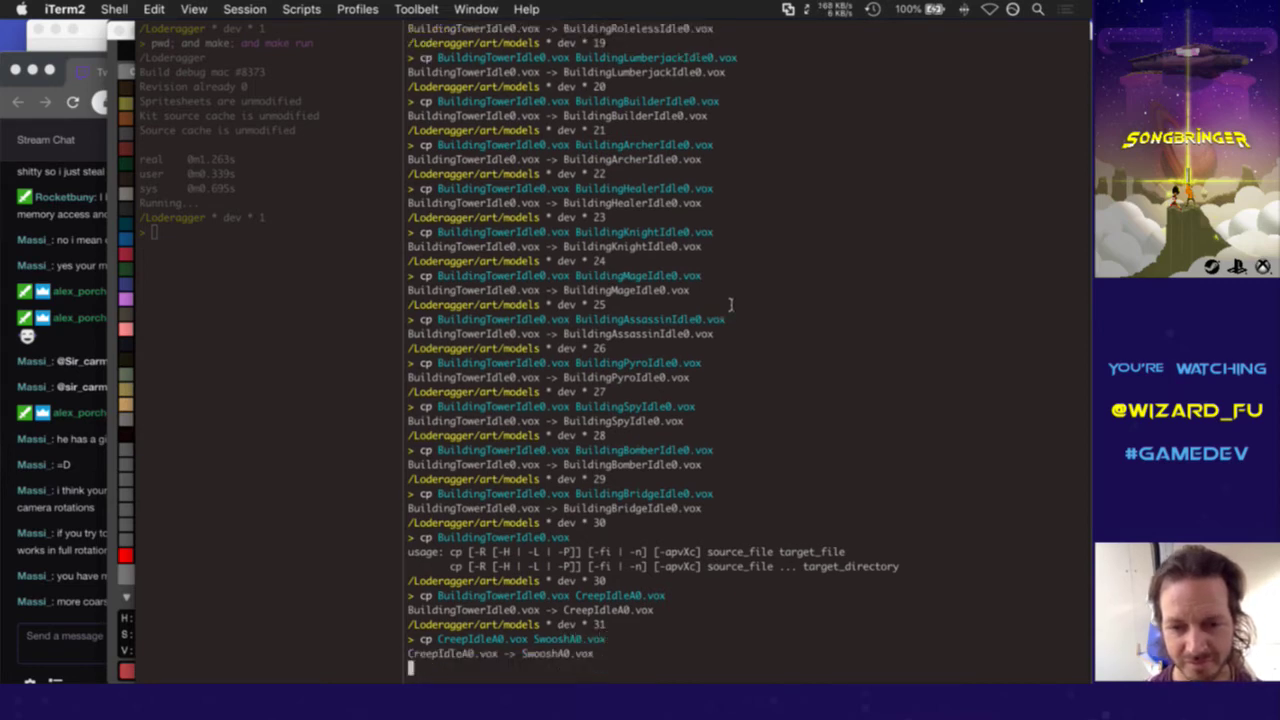
Switch to MagicaVoxel, open the SwooshA0 model and delete all of its voxels
key("super+Tab")
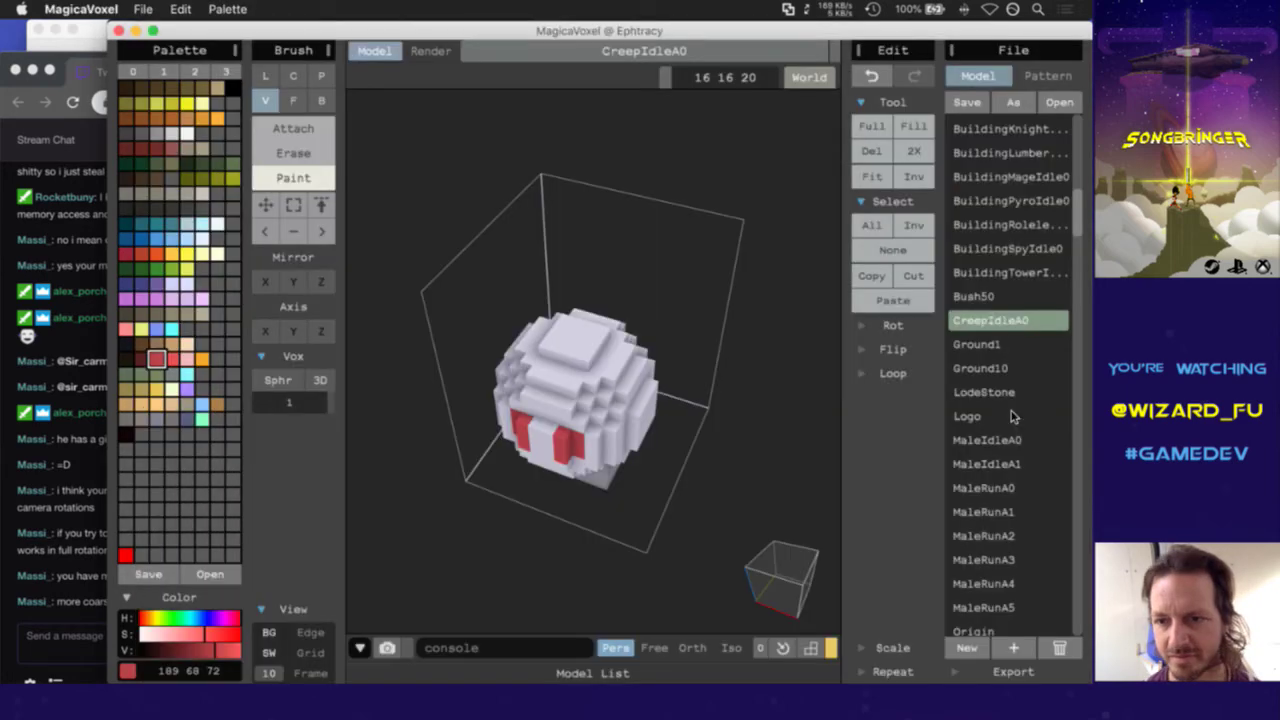
scroll(1012, 416, "down", 5)
scroll(1013, 416, "down", 5)
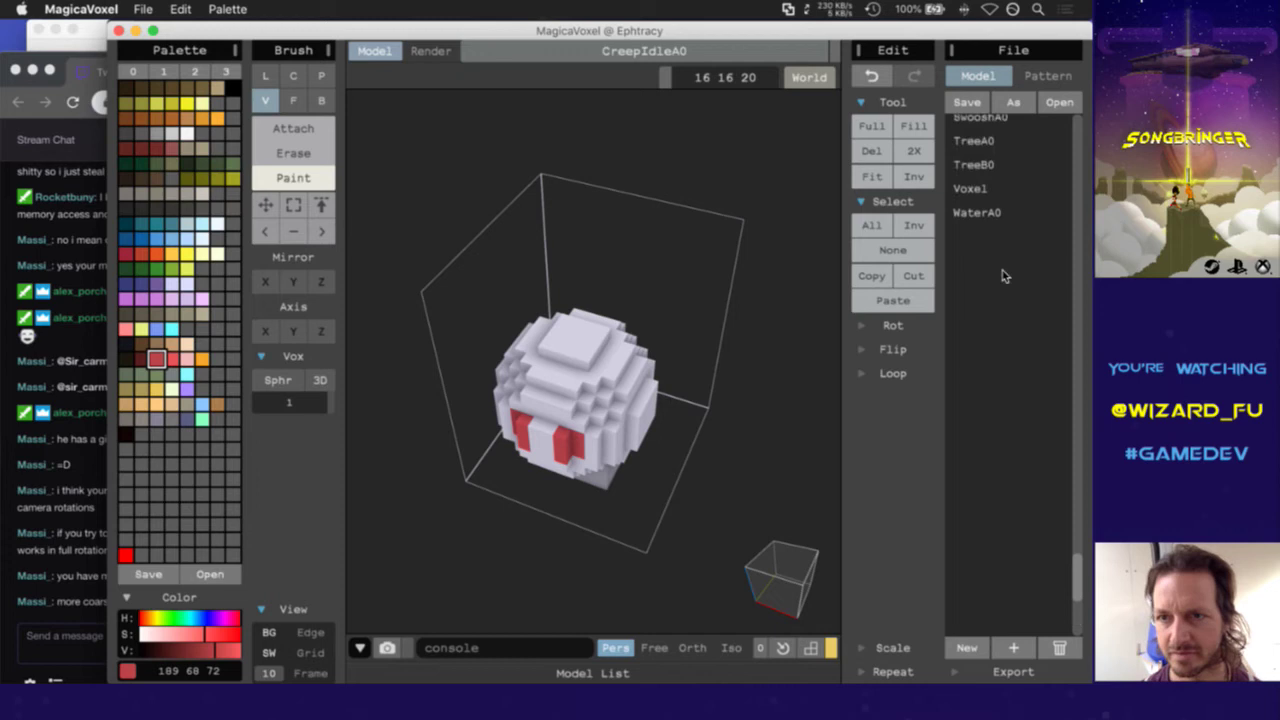
scroll(975, 142, "up", 2)
left_click(980, 162)
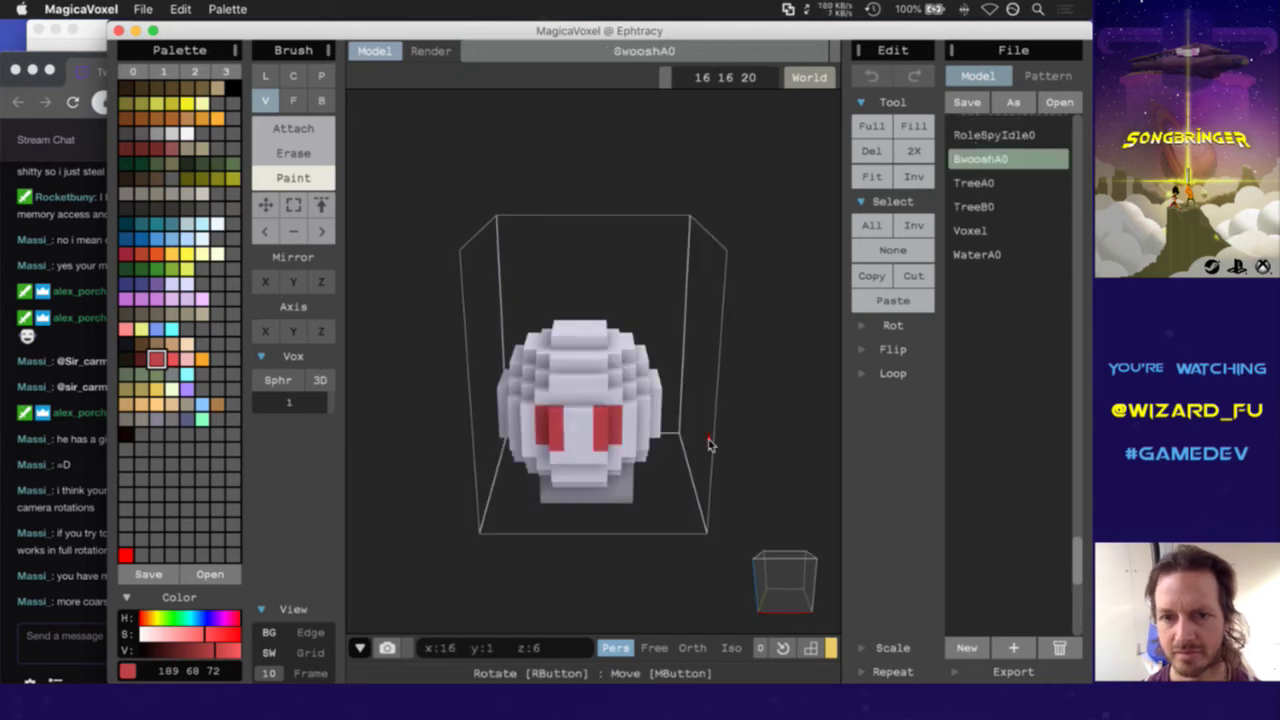
right_click_drag(795, 566, 741, 580)
left_click(596, 441)
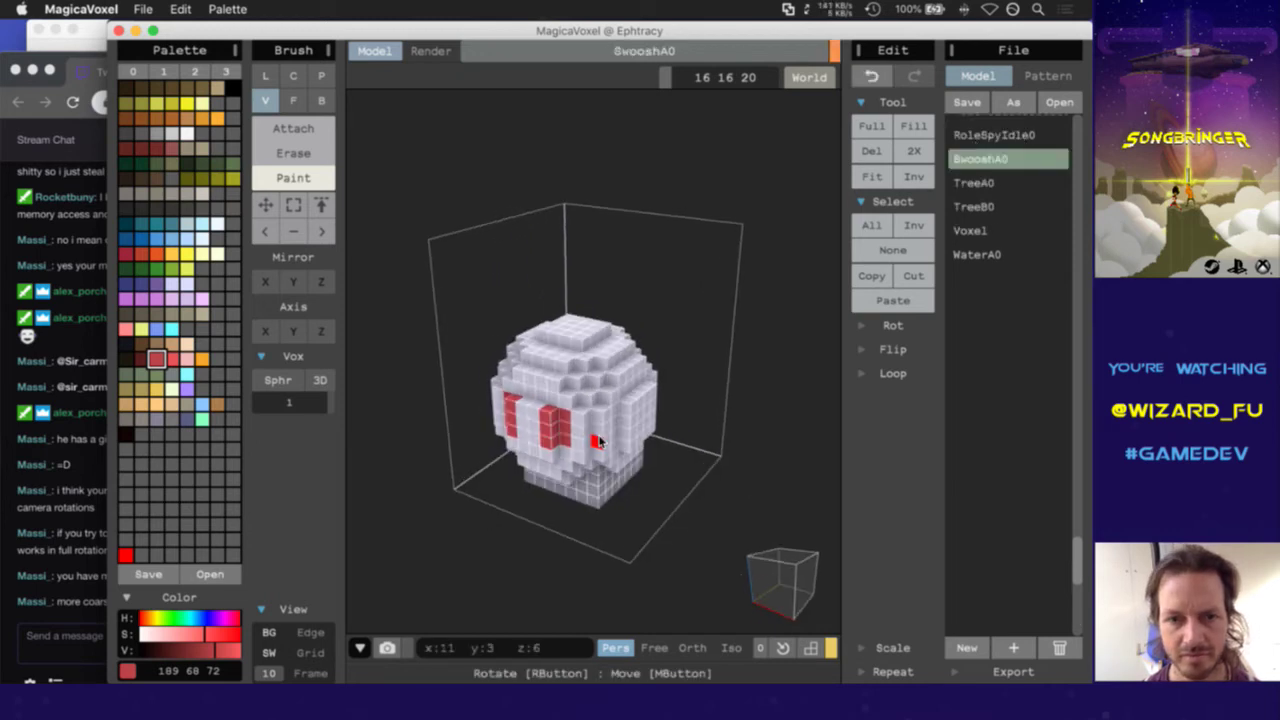
key("Delete")
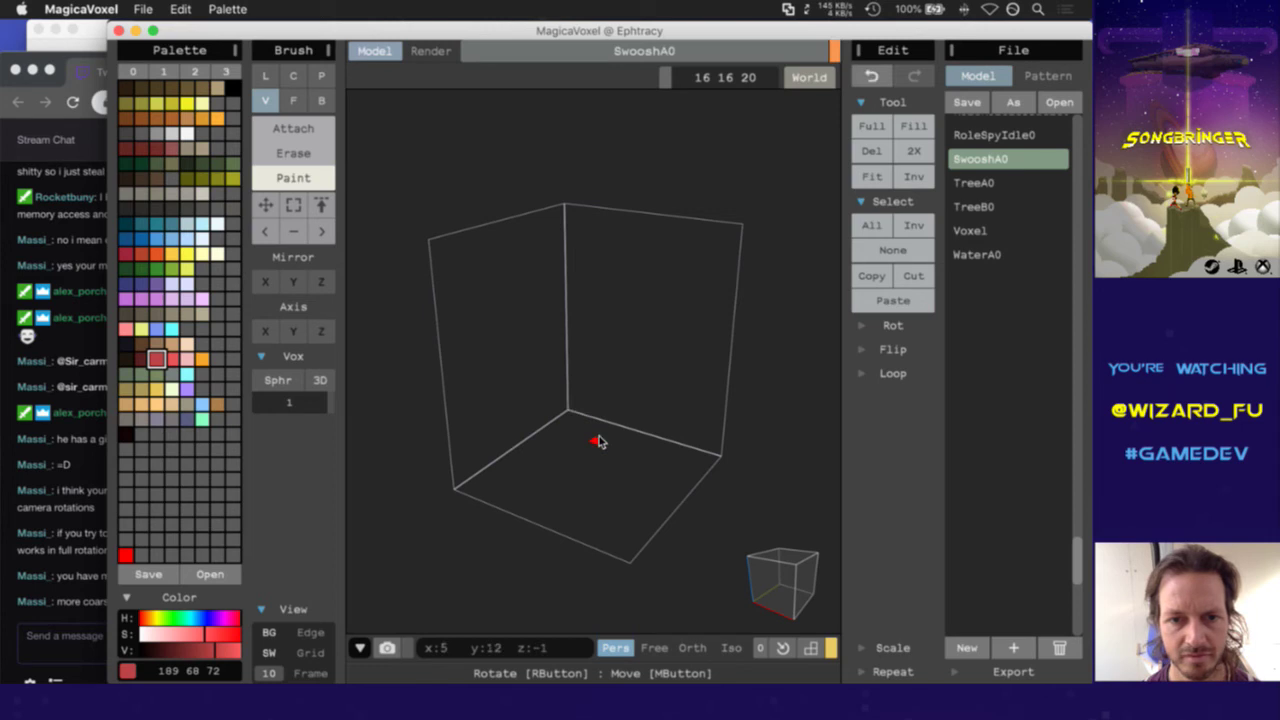
Choose the white colour 245 245 245 and attach a curved, one-voxel-high line of voxels across the floor of the empty model
left_click(186, 133)
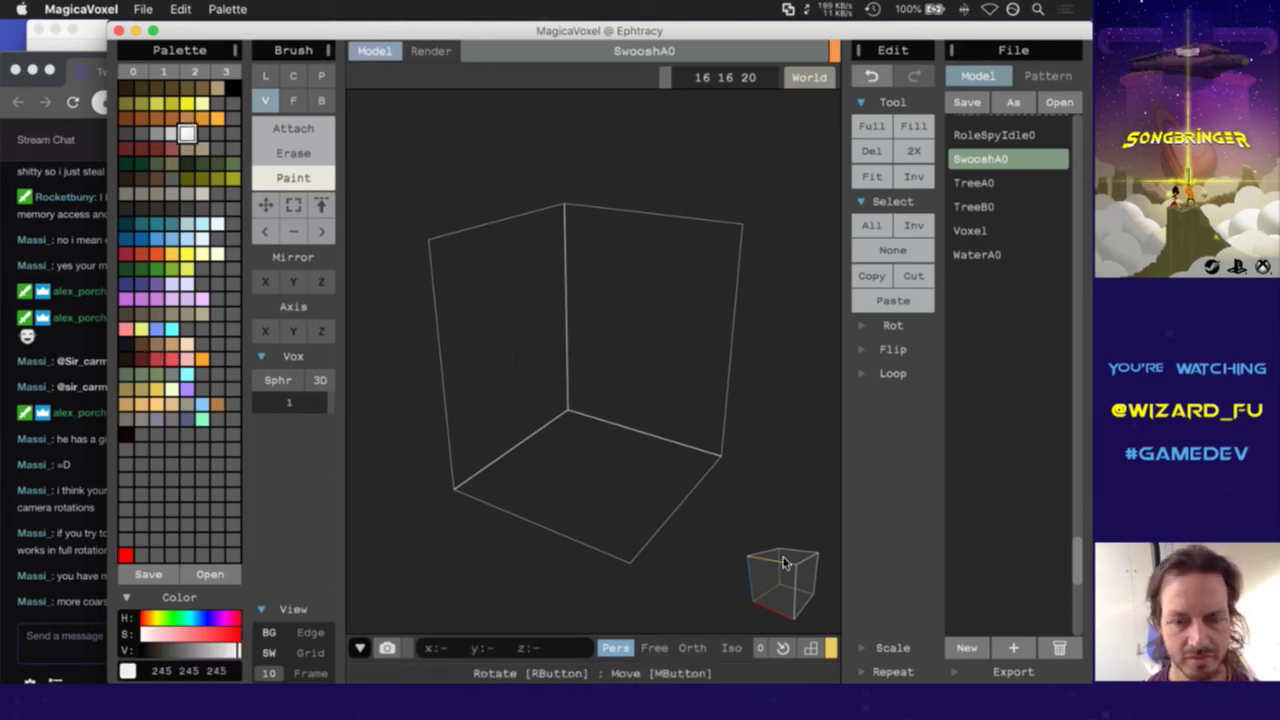
mouse_move(779, 571)
left_mouse_down()
mouse_move(803, 682)
mouse_move(777, 574)
mouse_move(689, 531)
mouse_move(634, 597)
mouse_move(534, 600)
mouse_move(613, 598)
mouse_move(735, 553)
mouse_move(792, 586)
left_mouse_up()
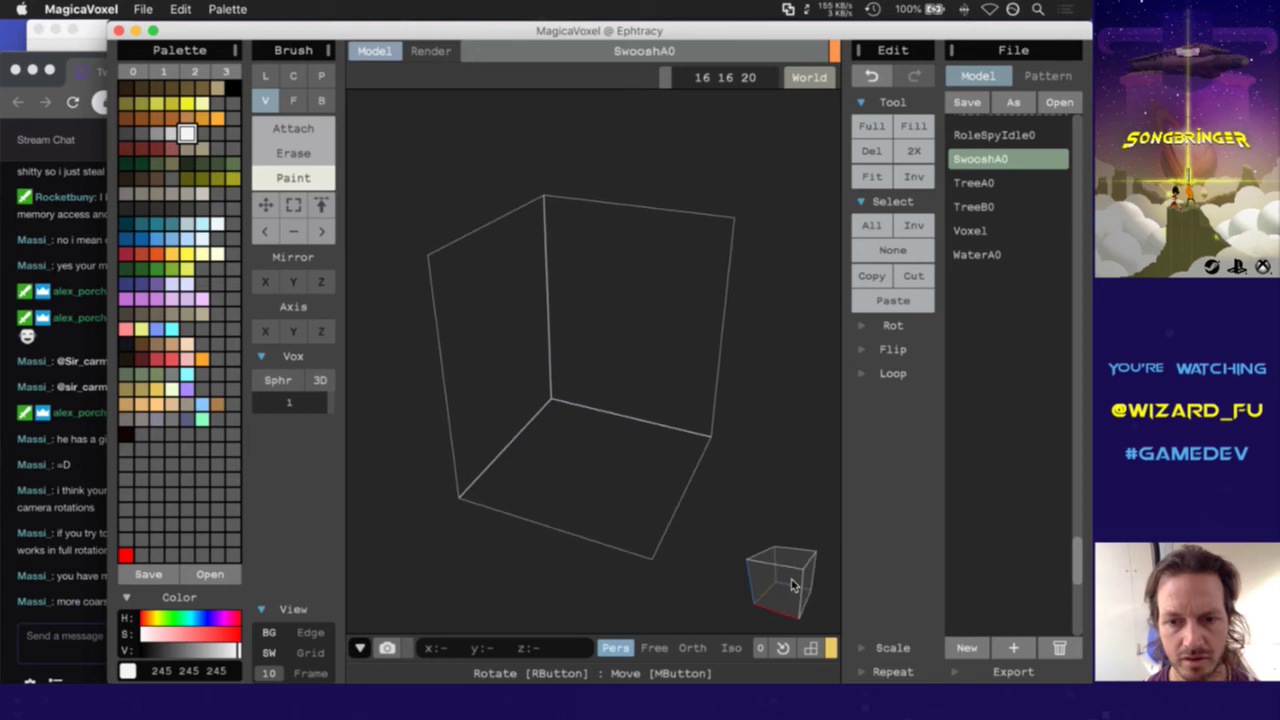
right_click_drag(792, 586, 808, 595)
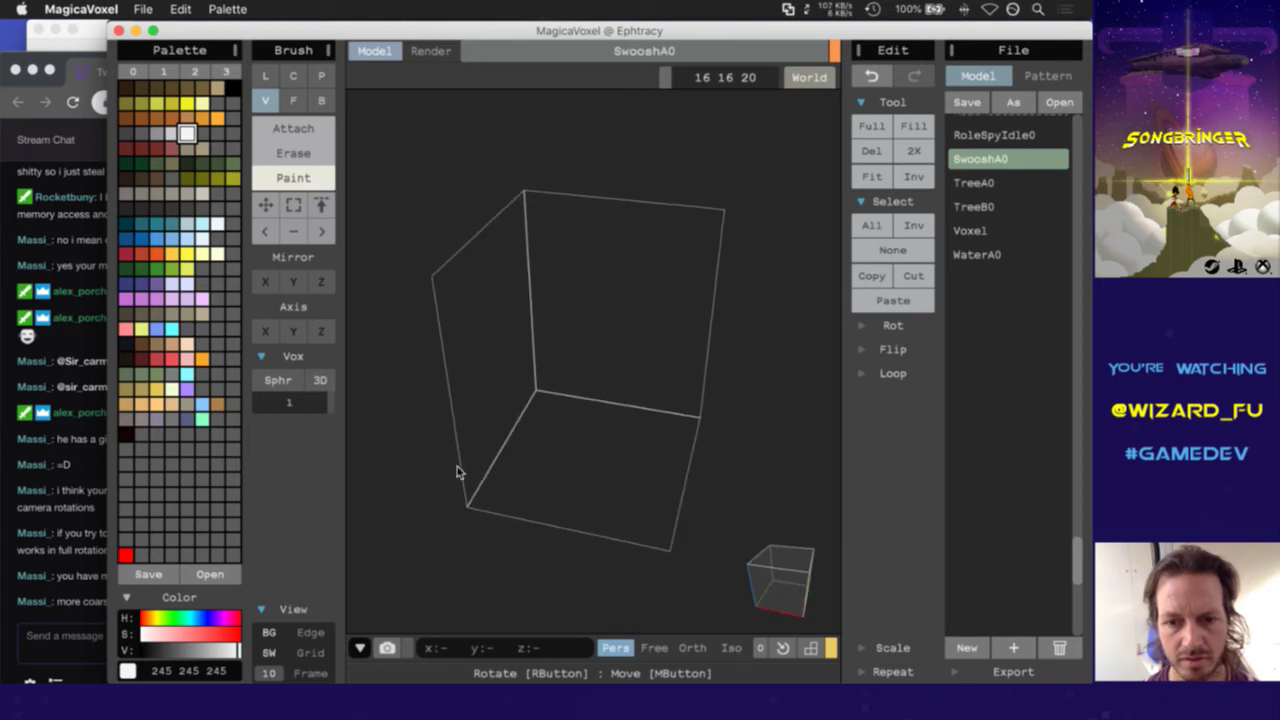
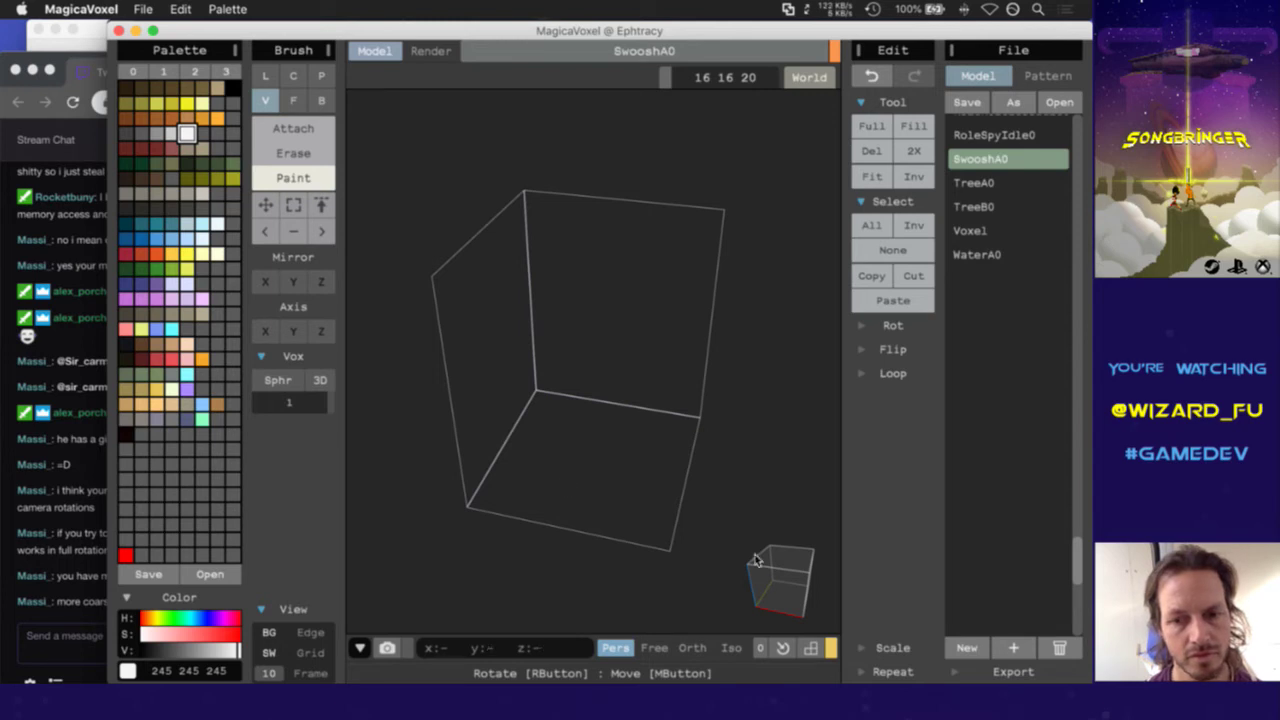
right_click_drag(782, 572, 780, 552)
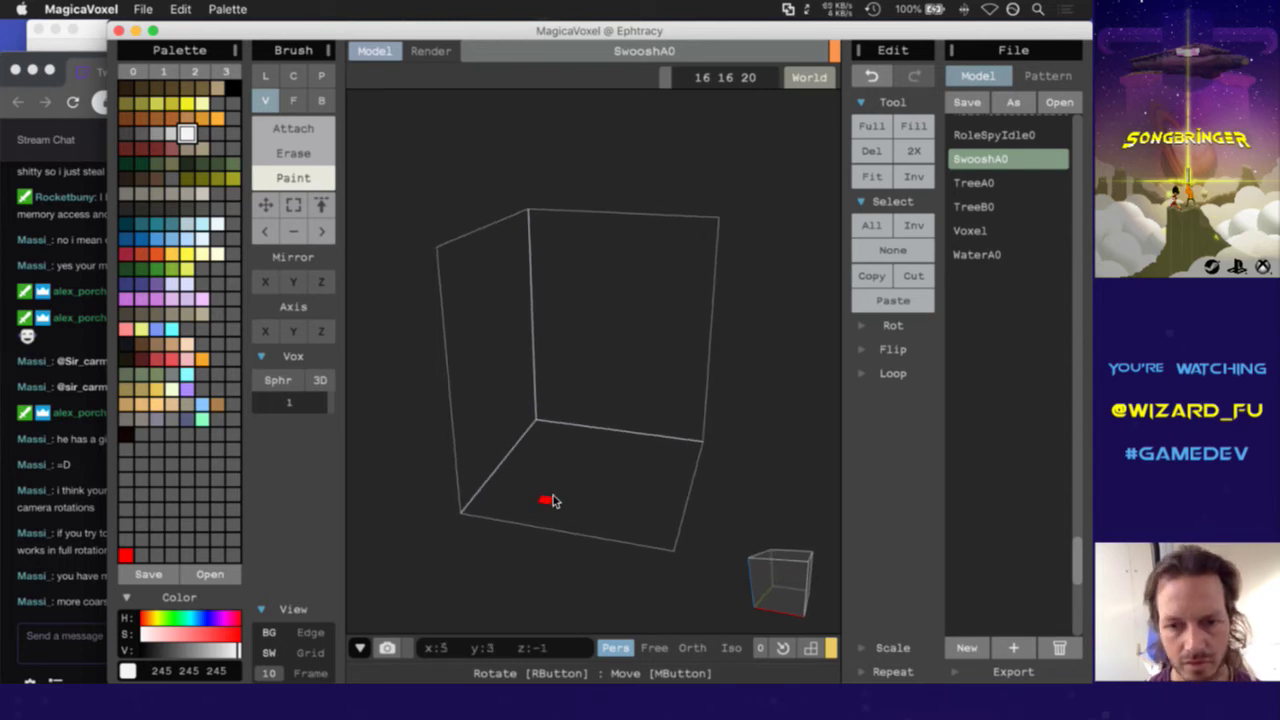
key("1")
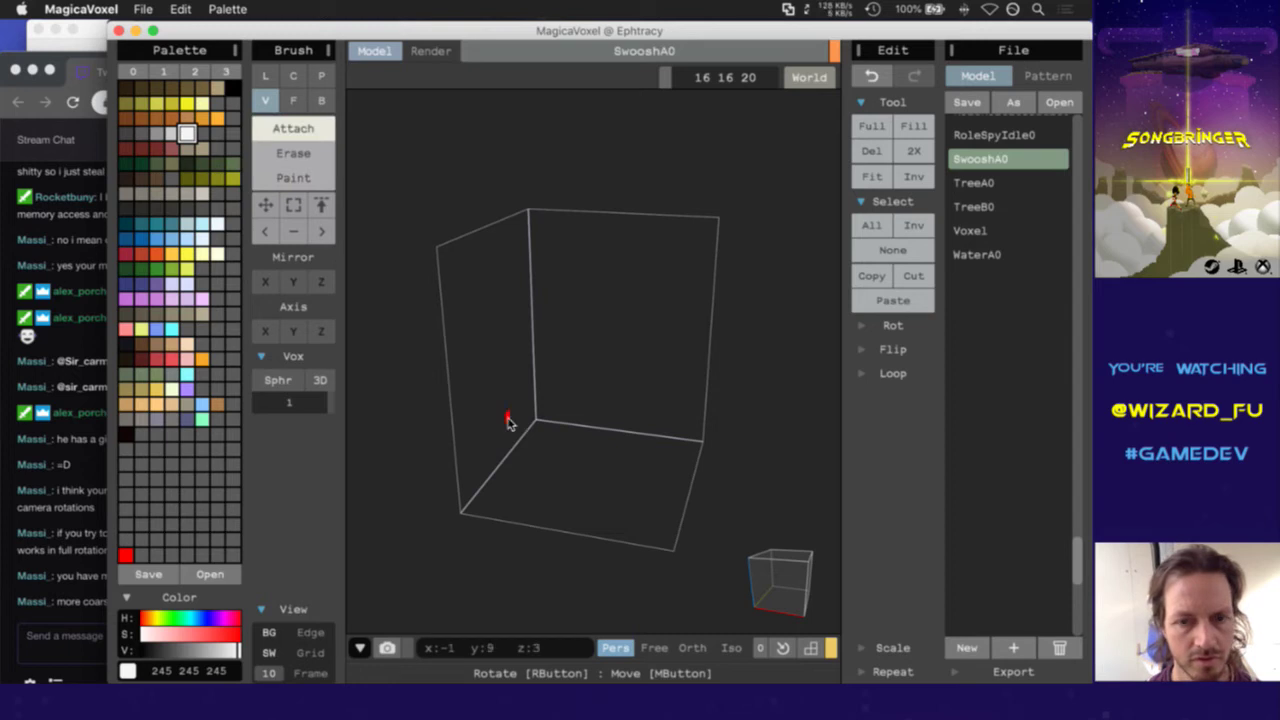
mouse_move(558, 492)
left_mouse_down()
mouse_move(549, 486)
mouse_move(604, 456)
mouse_move(633, 471)
left_mouse_up()
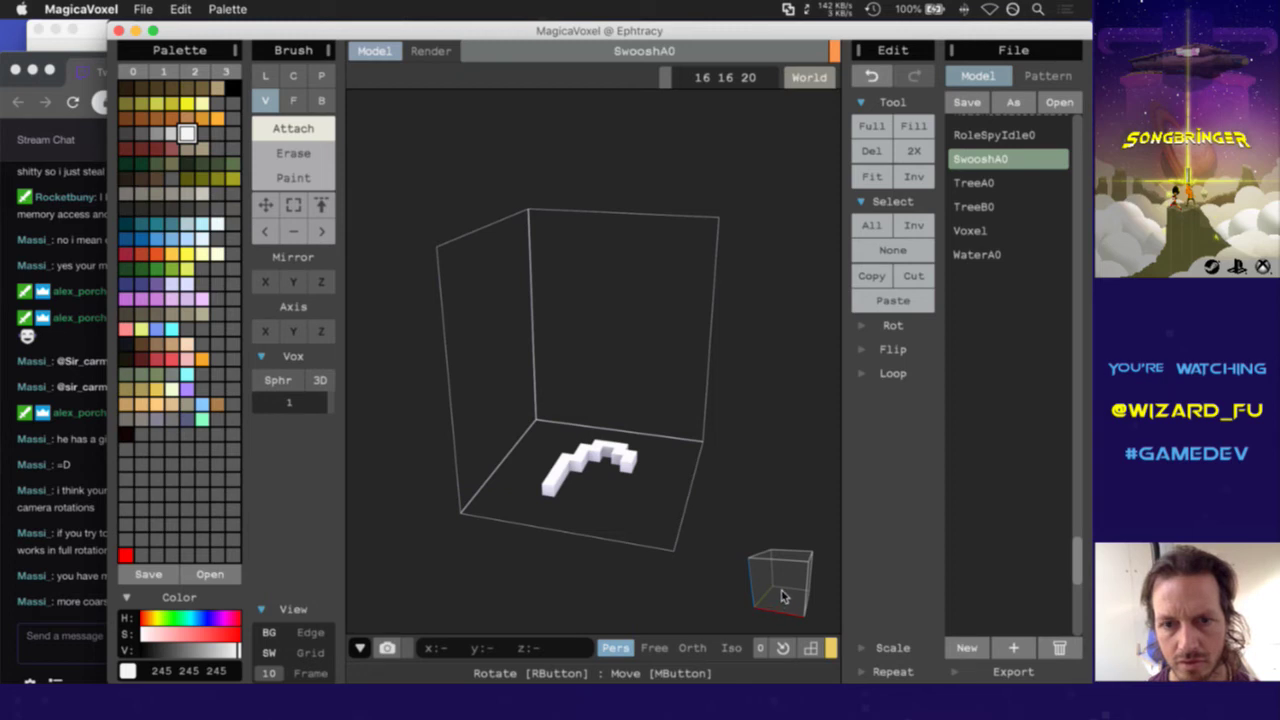
Extrude the top face of the white curve upward with the Face brush to make a tall curved wall nearly filling the model height
mouse_move(780, 591)
left_mouse_down()
mouse_move(755, 552)
mouse_move(720, 566)
mouse_move(717, 614)
mouse_move(791, 671)
left_mouse_up()
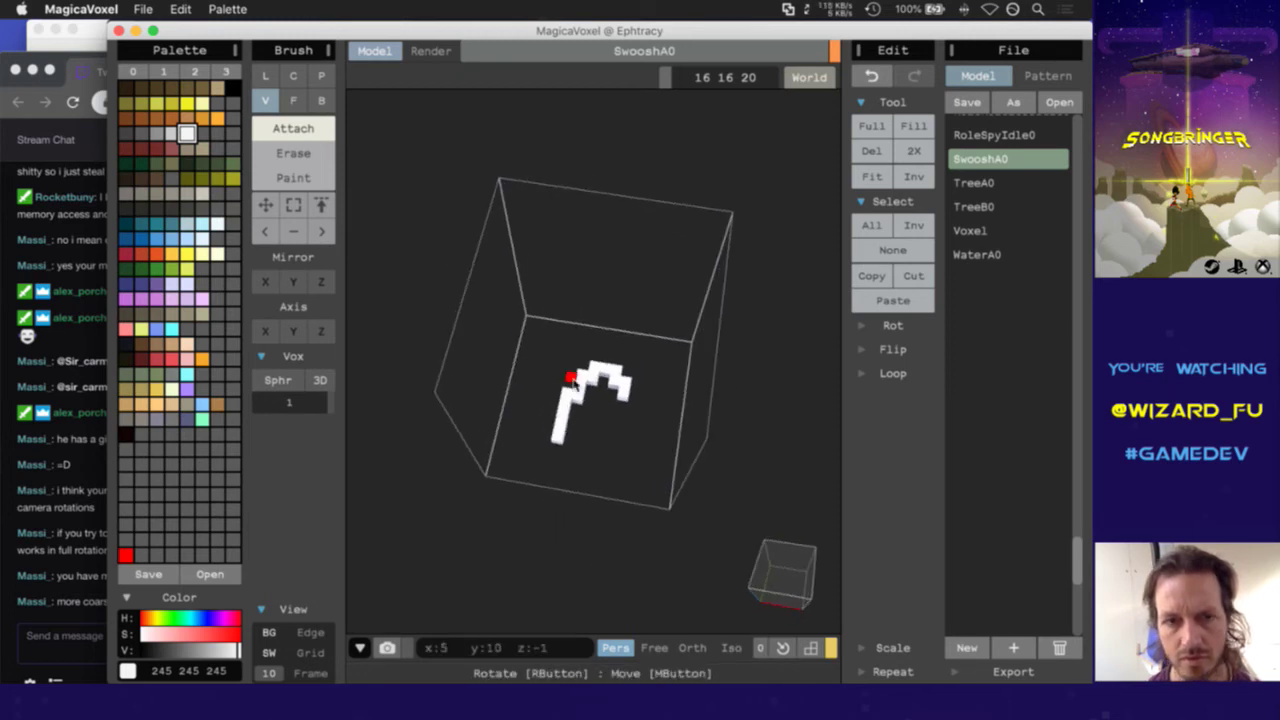
left_click(293, 104)
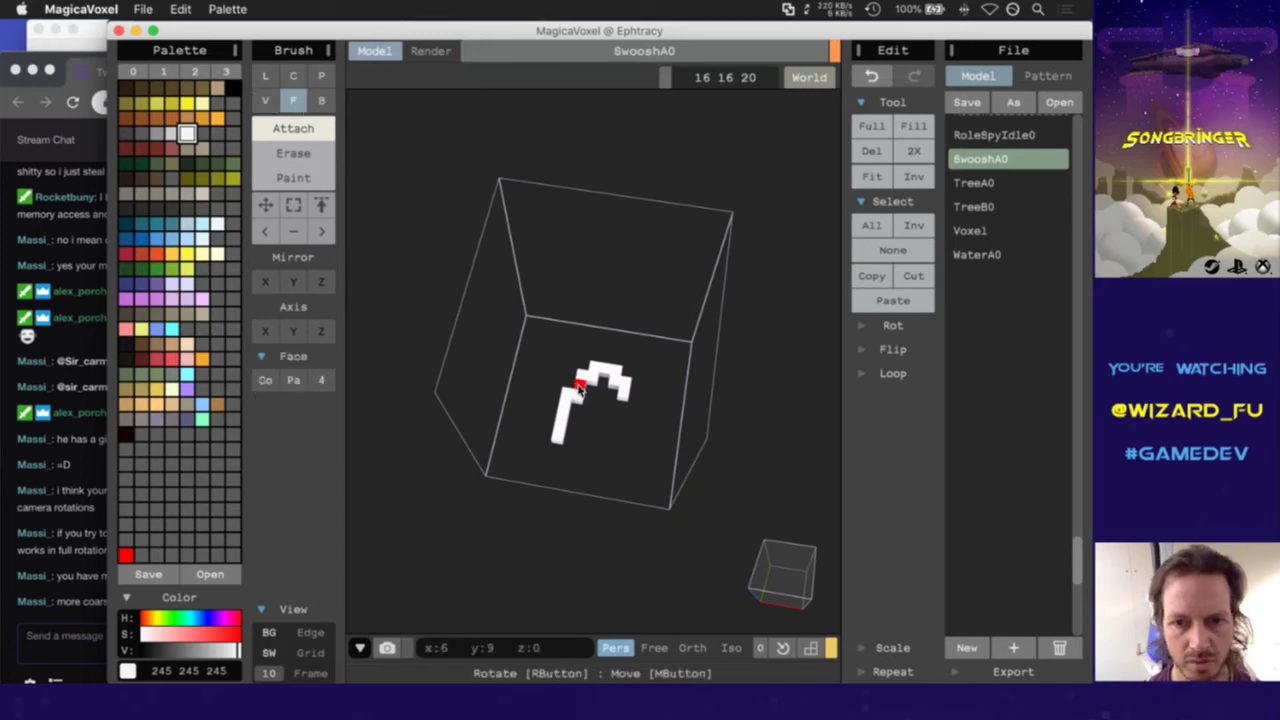
left_click_drag(578, 374, 580, 318)
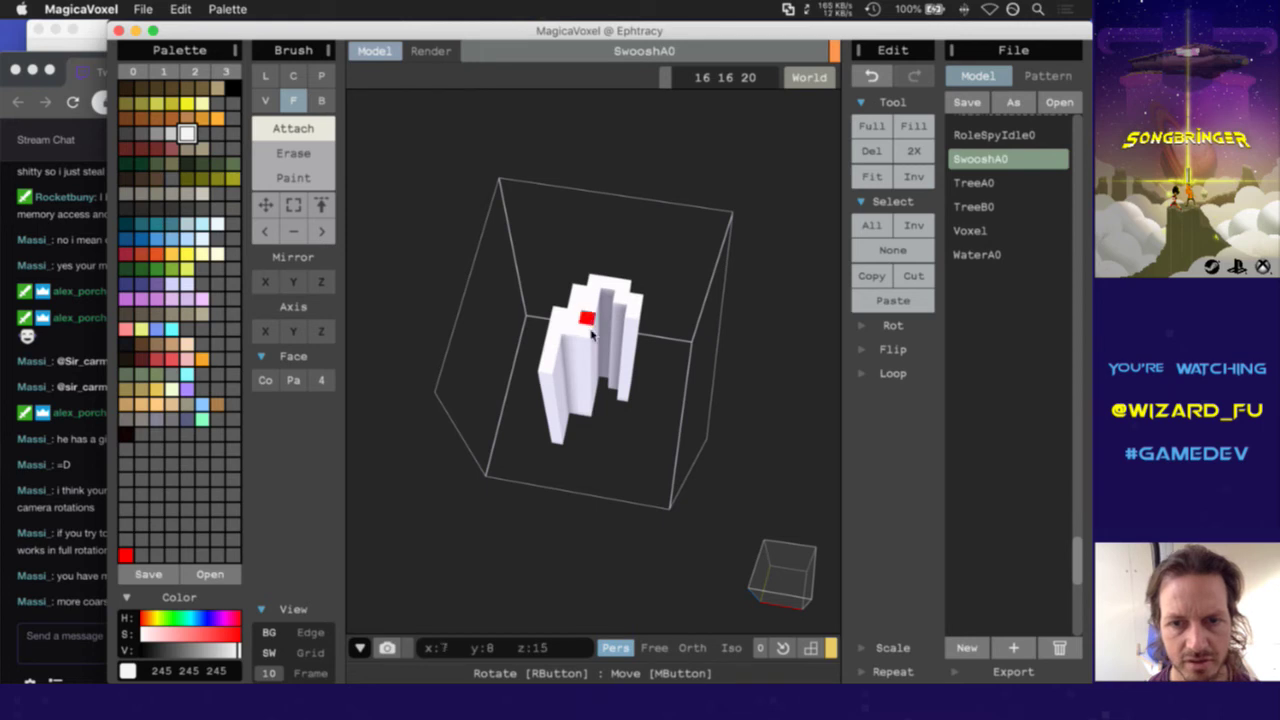
key("super+z")
right_click_drag(760, 583, 770, 510)
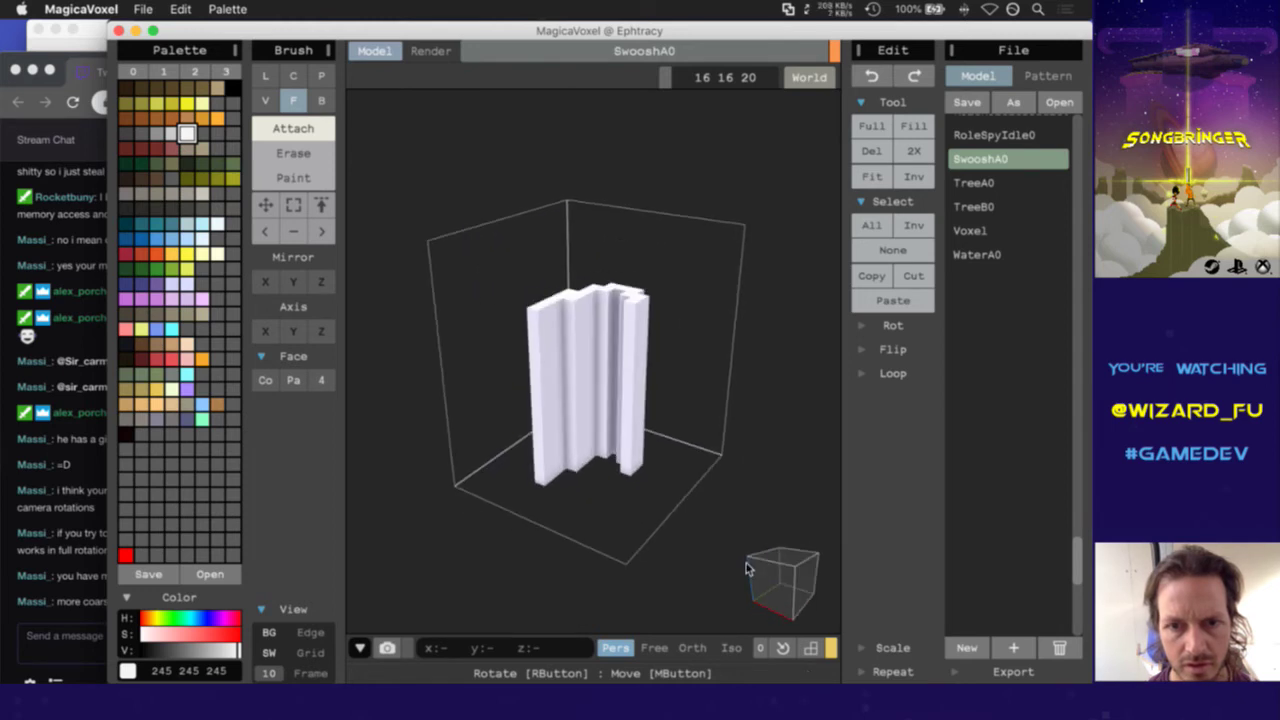
left_click(570, 294)
left_click(572, 296)
left_click(570, 268)
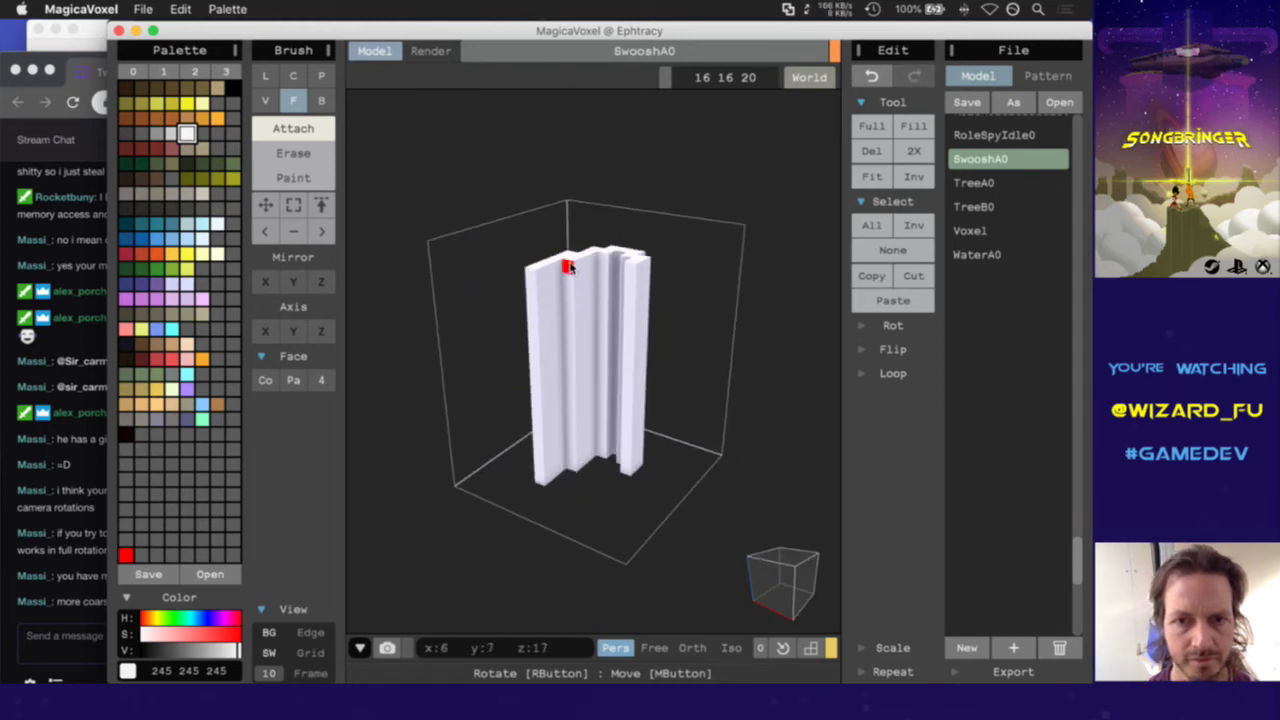
left_click(570, 260)
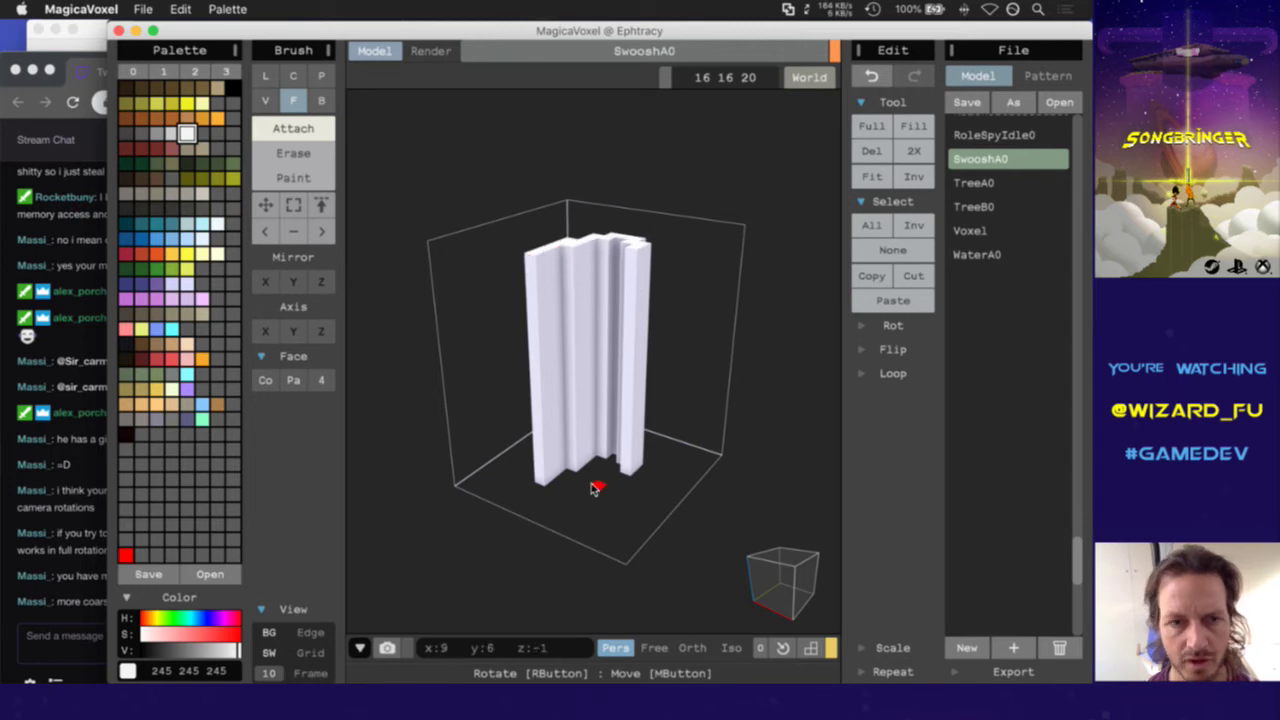
Erase the wall's lower and upper parts with a size 4 voxel brush, leaving a diagonal swoosh that rises from one end to the other
left_click(299, 155)
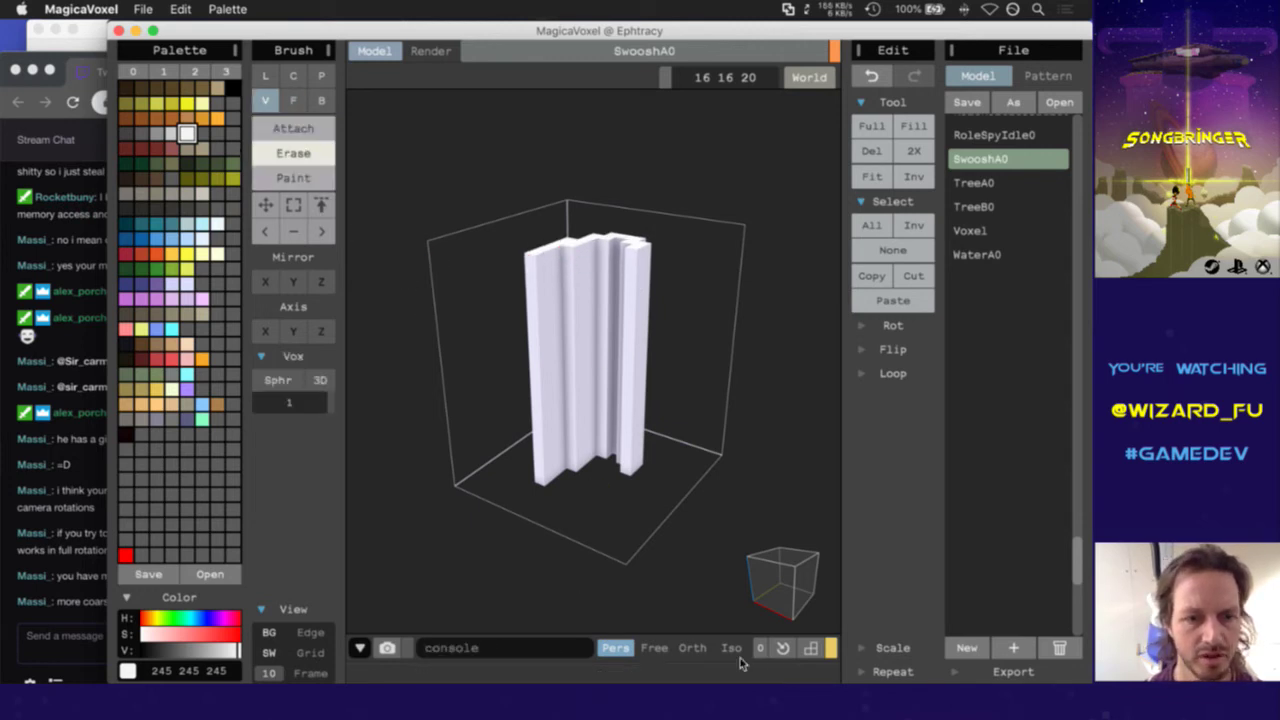
right_click_drag(785, 590, 762, 585)
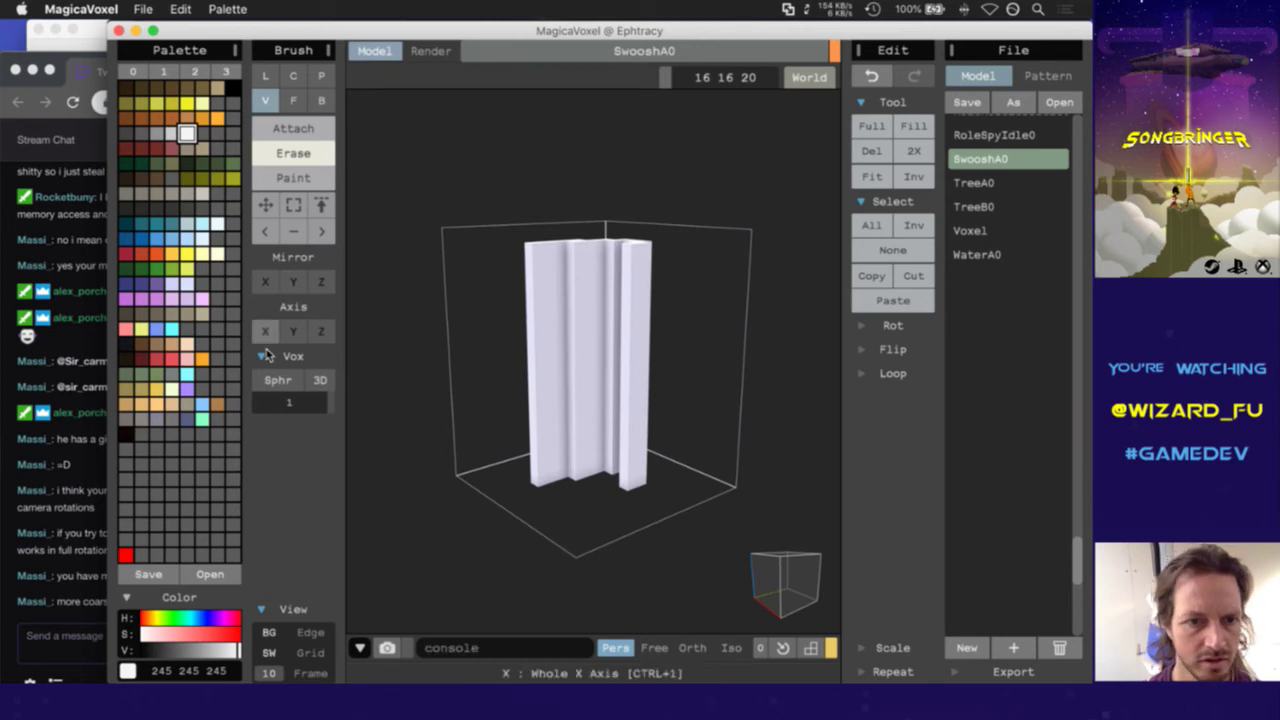
left_click(290, 403)
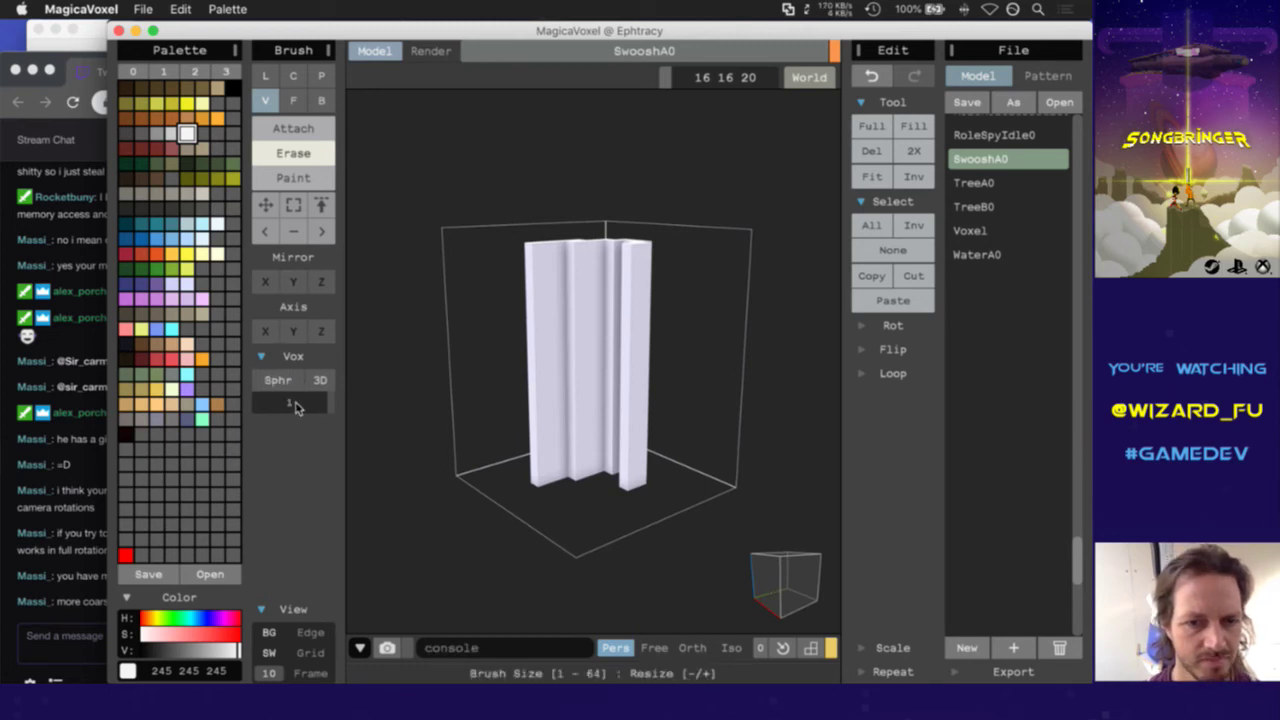
left_click_drag(296, 403, 265, 404)
type("4")
key("Return")
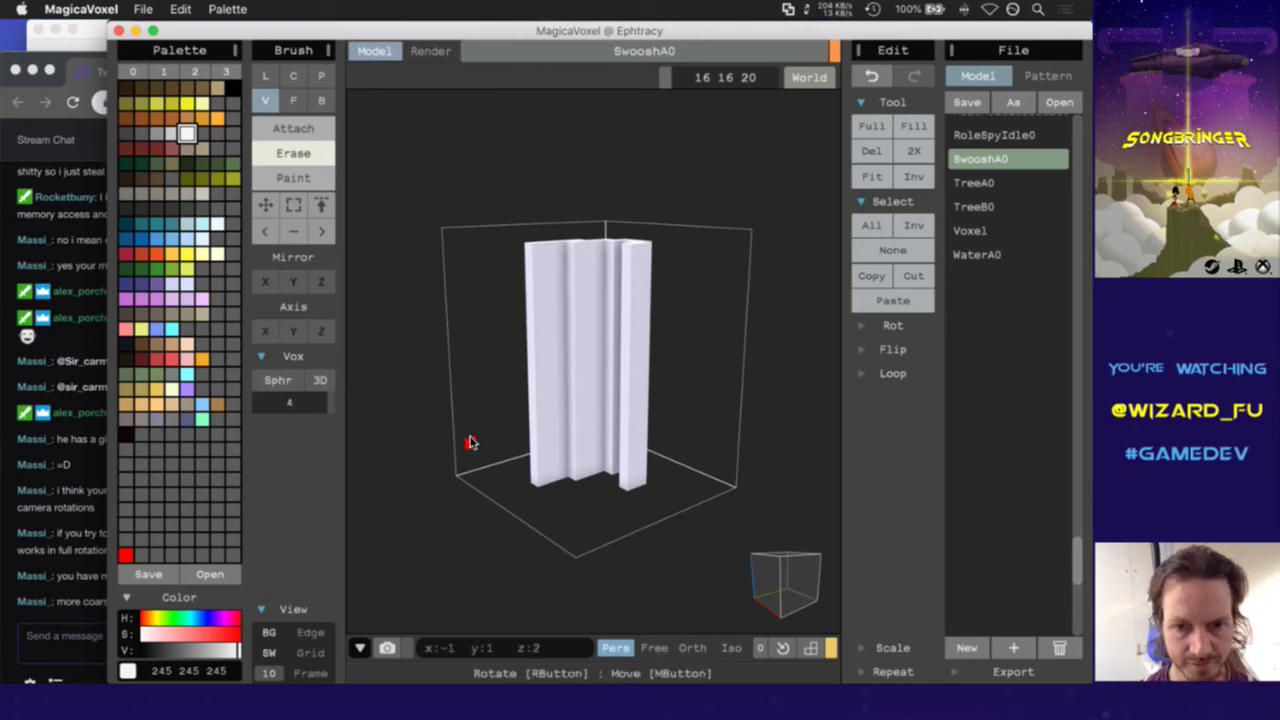
mouse_move(630, 470)
left_mouse_down()
mouse_move(580, 480)
mouse_move(650, 433)
mouse_move(623, 480)
mouse_move(629, 432)
mouse_move(635, 474)
mouse_move(646, 370)
left_mouse_up()
mouse_move(596, 435)
left_mouse_down()
mouse_move(636, 392)
mouse_move(624, 410)
mouse_move(616, 372)
mouse_move(583, 390)
mouse_move(589, 439)
mouse_move(586, 412)
mouse_move(576, 442)
mouse_move(583, 456)
mouse_move(651, 474)
left_mouse_up()
mouse_move(546, 247)
left_mouse_down()
mouse_move(530, 332)
mouse_move(547, 282)
mouse_move(591, 237)
mouse_move(552, 289)
mouse_move(593, 255)
mouse_move(606, 355)
mouse_move(640, 318)
mouse_move(606, 331)
left_mouse_up()
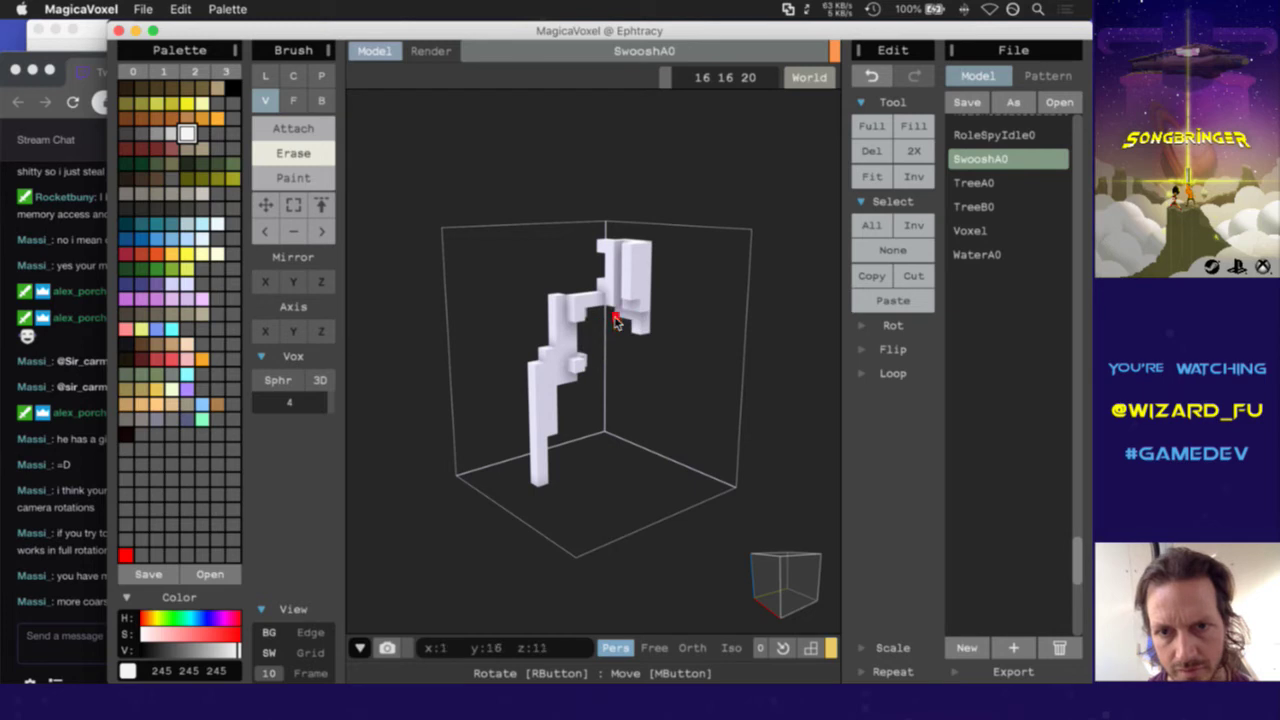
Trim the excess voxels beneath the swoosh's upper end and save the SwooshA0 model
right_click_drag(790, 610, 730, 538)
left_click_drag(640, 300, 622, 274)
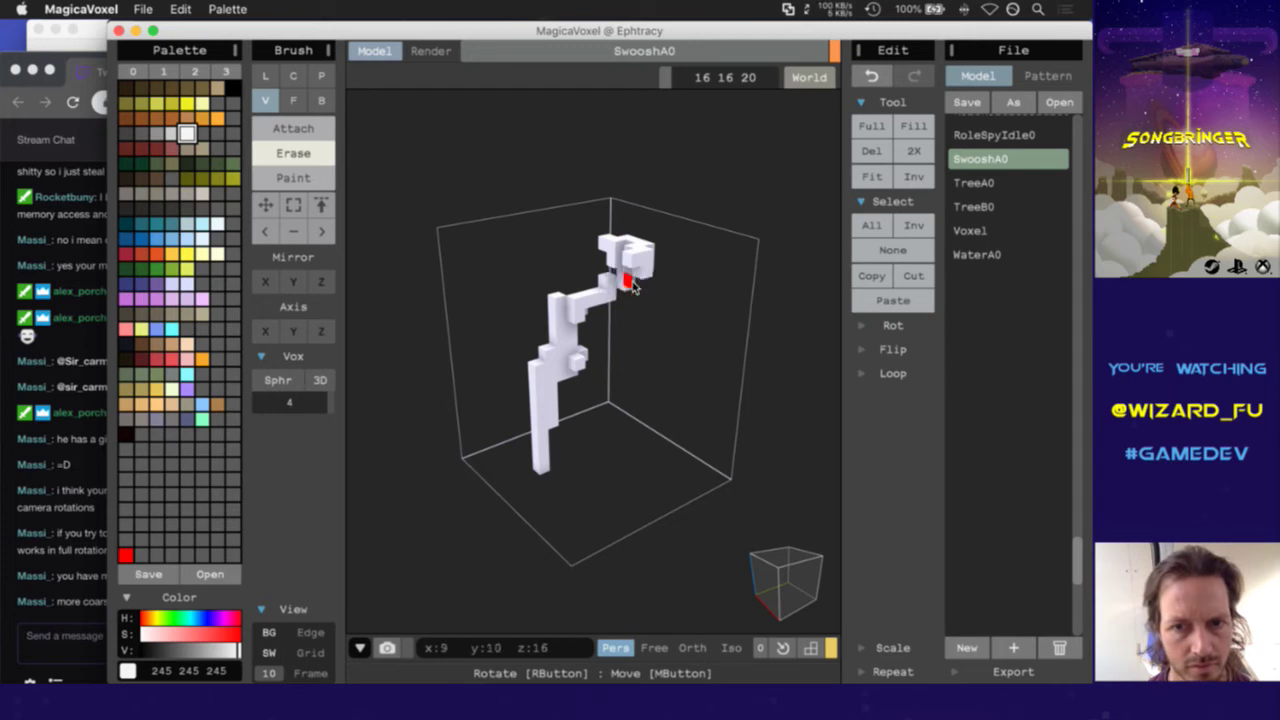
mouse_move(731, 543)
right_mouse_down()
mouse_move(724, 575)
mouse_move(626, 537)
mouse_move(871, 591)
mouse_move(788, 510)
mouse_move(766, 509)
mouse_move(711, 583)
mouse_move(771, 623)
mouse_move(808, 618)
mouse_move(883, 531)
mouse_move(973, 577)
mouse_move(709, 571)
right_mouse_up()
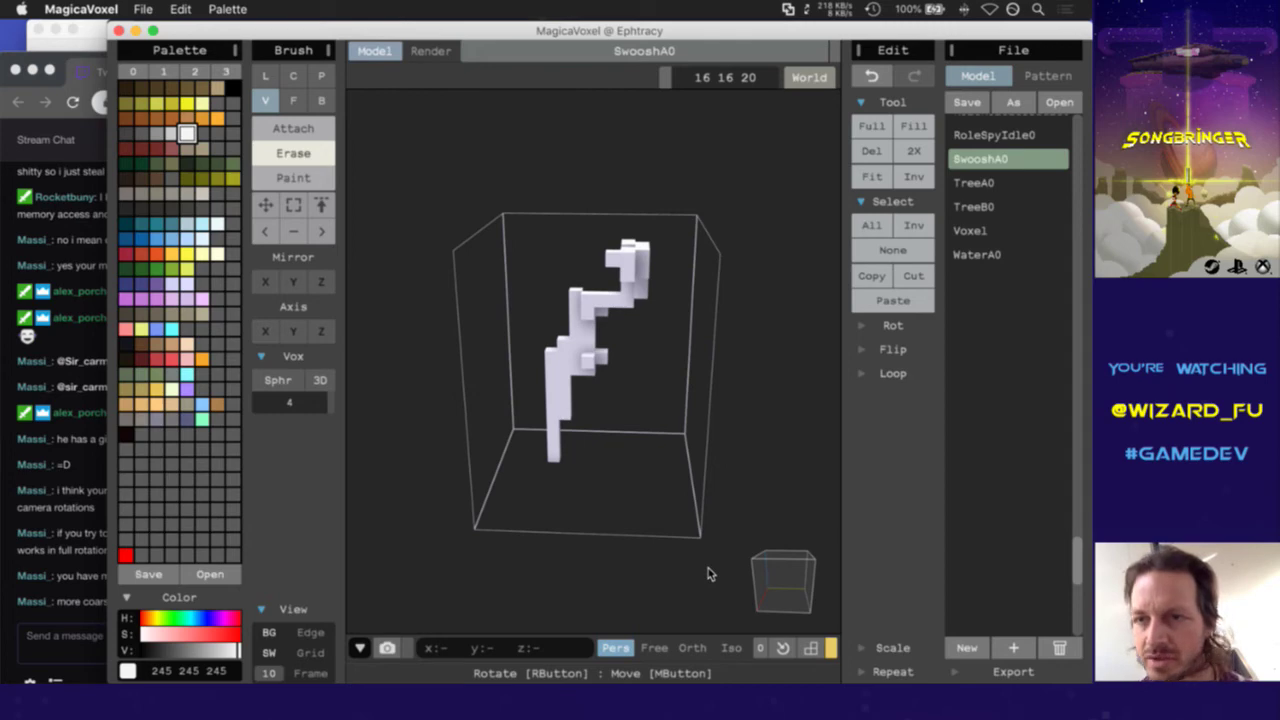
Switch to iTerm and copy CreepIdleA0.vox to Arrow0.vox with cp in the art/models folder
key("super+Tab")
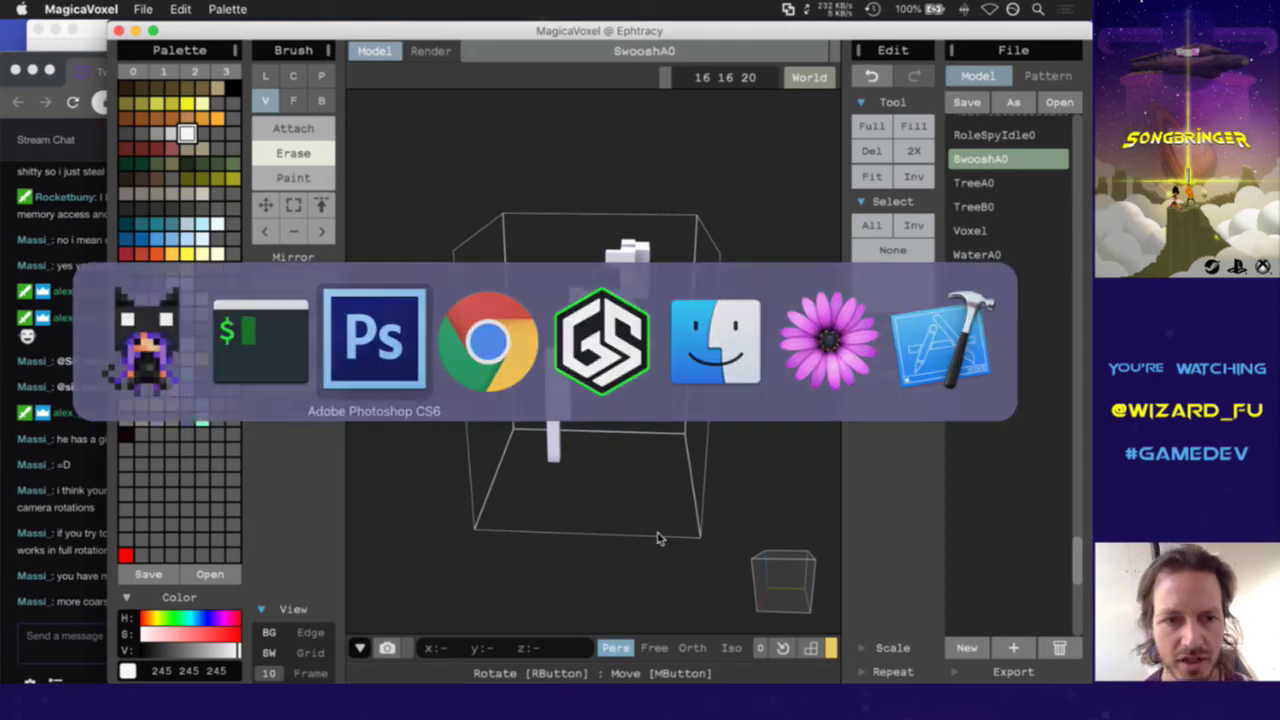
key("super+Tab")
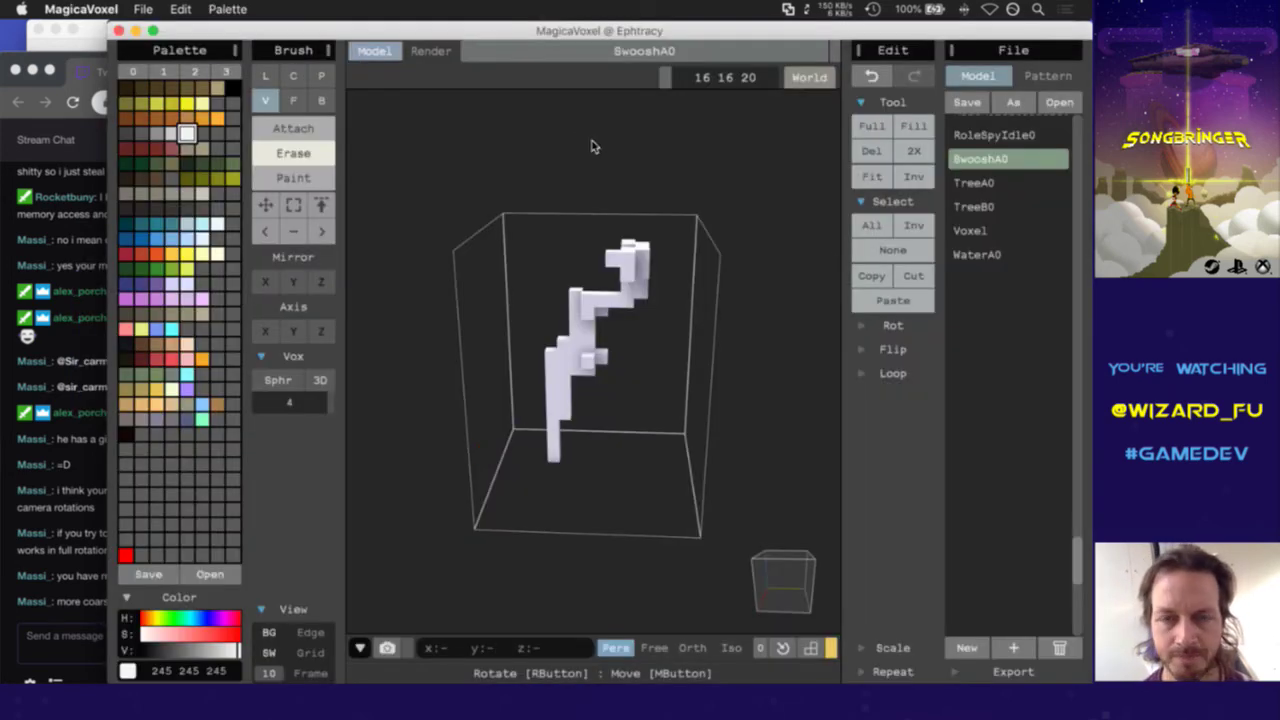
key("super+Tab")
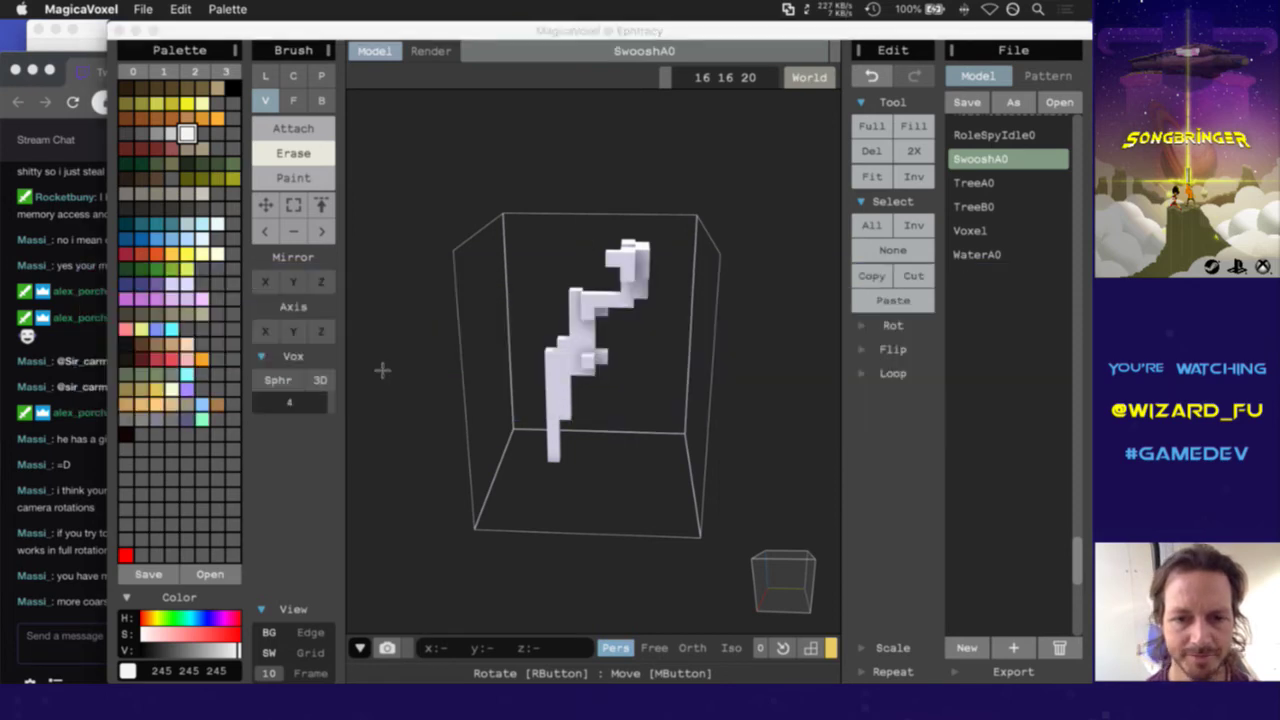
key("Up")
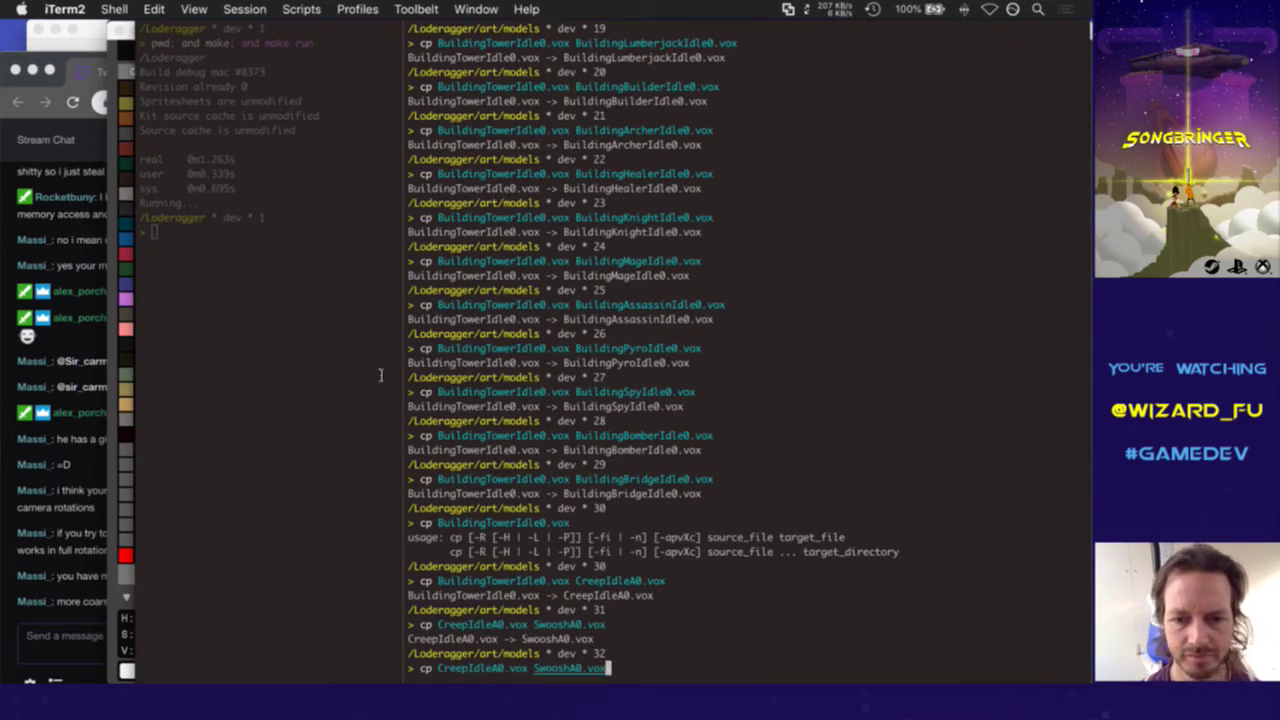
key("alt+BackSpace")
type("A")
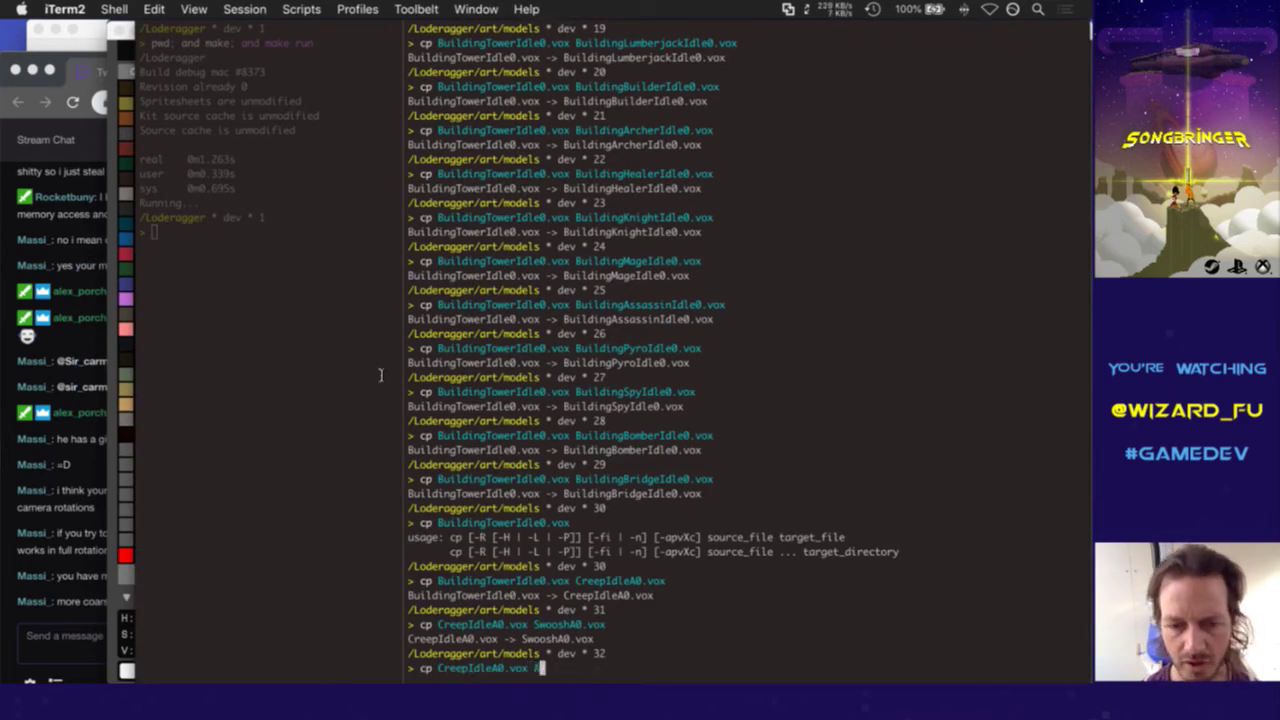
type("rrowA")
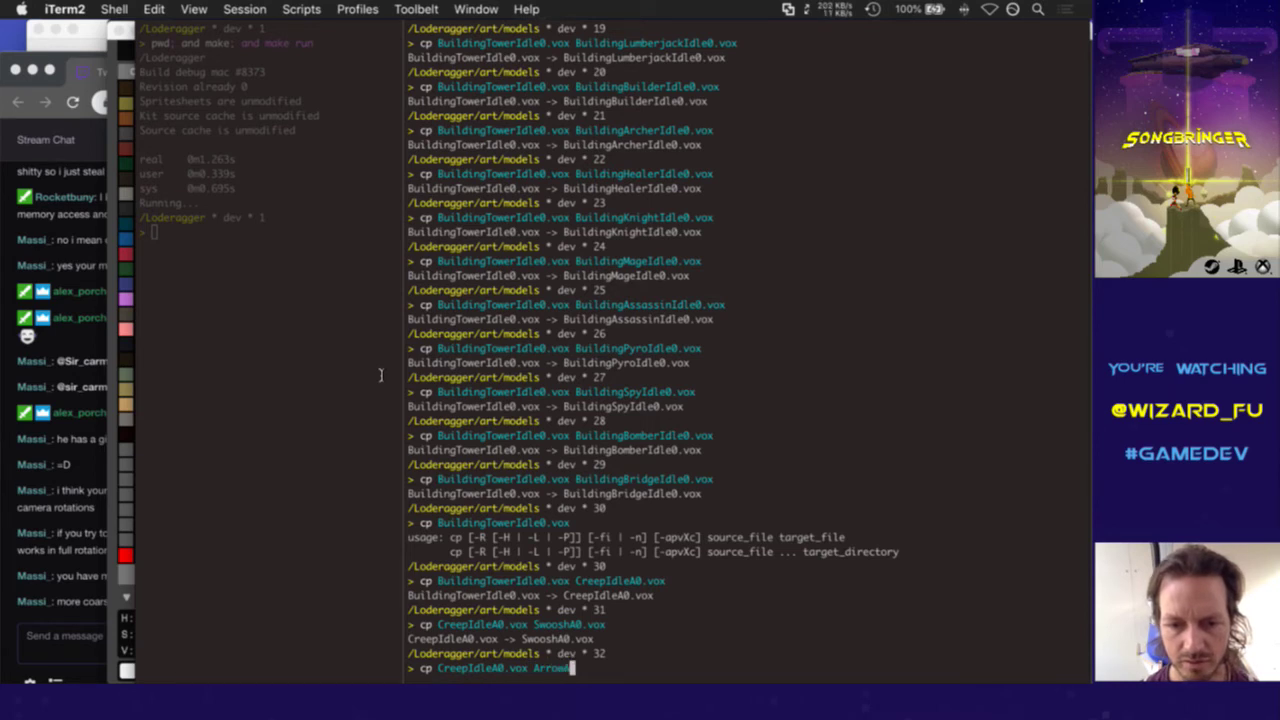
type("0")
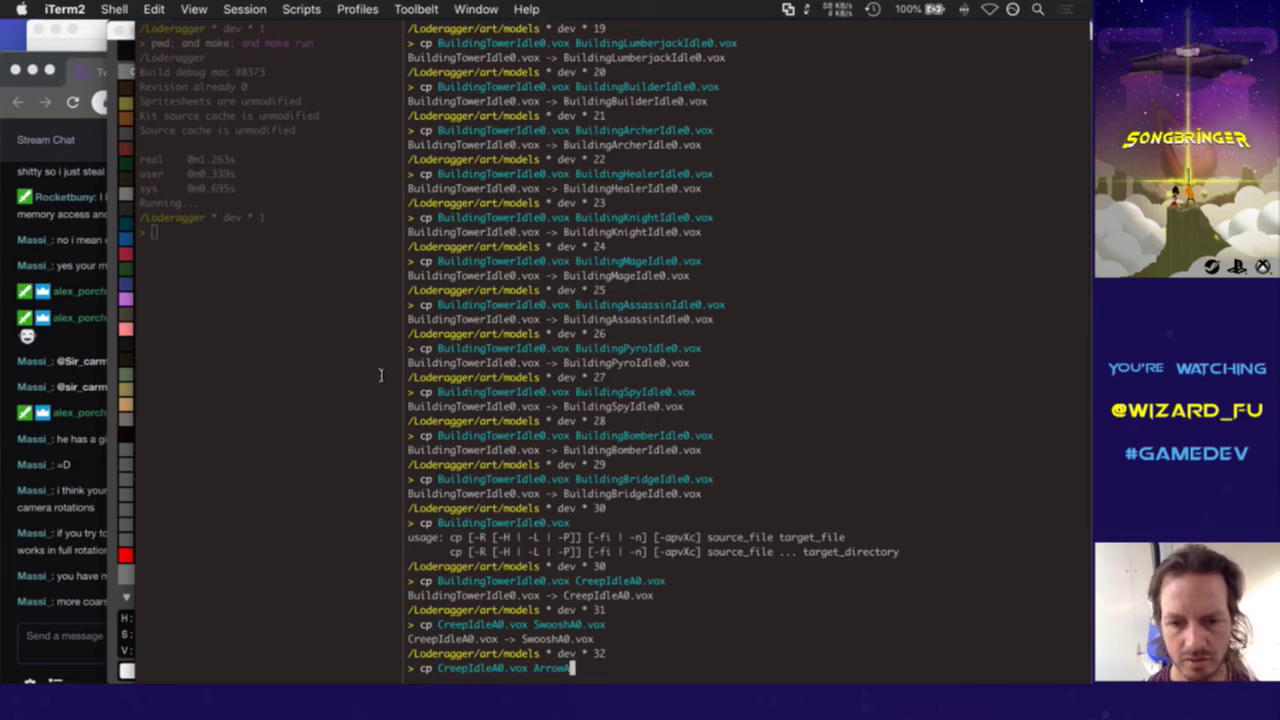
type(".vox")
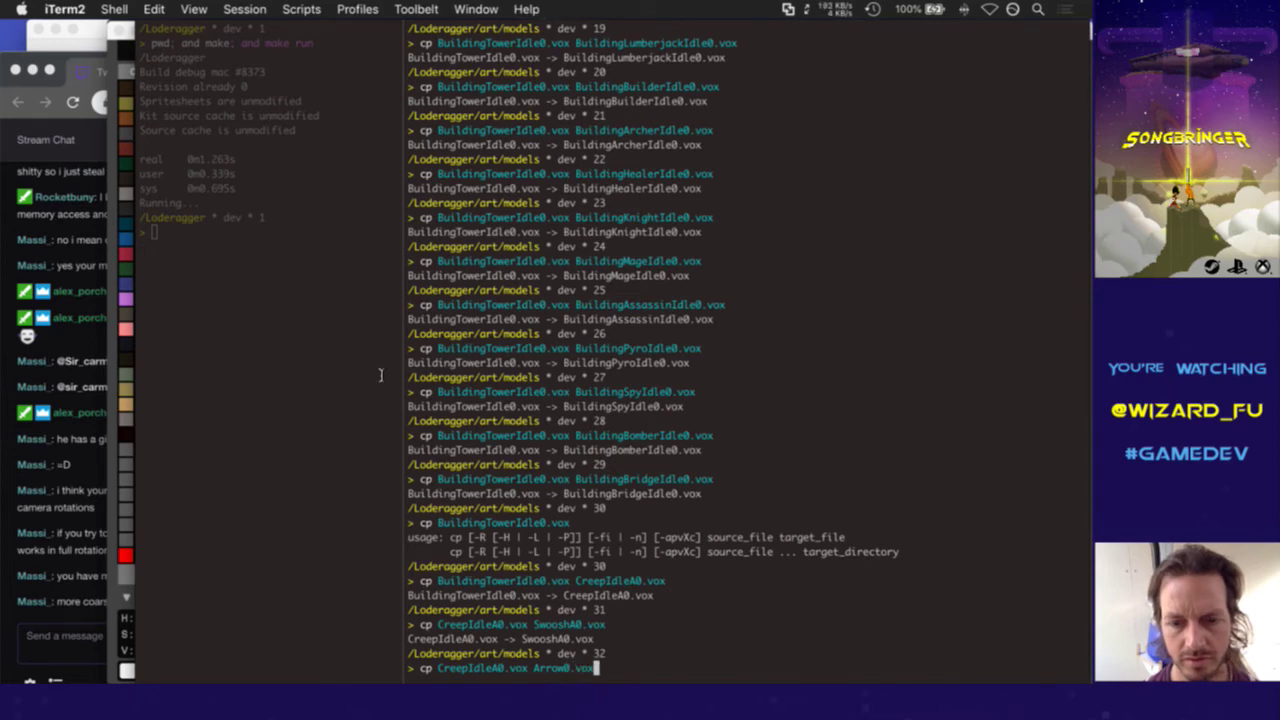
key("Return")
Switch to MagicaVoxel, open the Arrow0 model and delete all of its voxels
key("super+Tab")
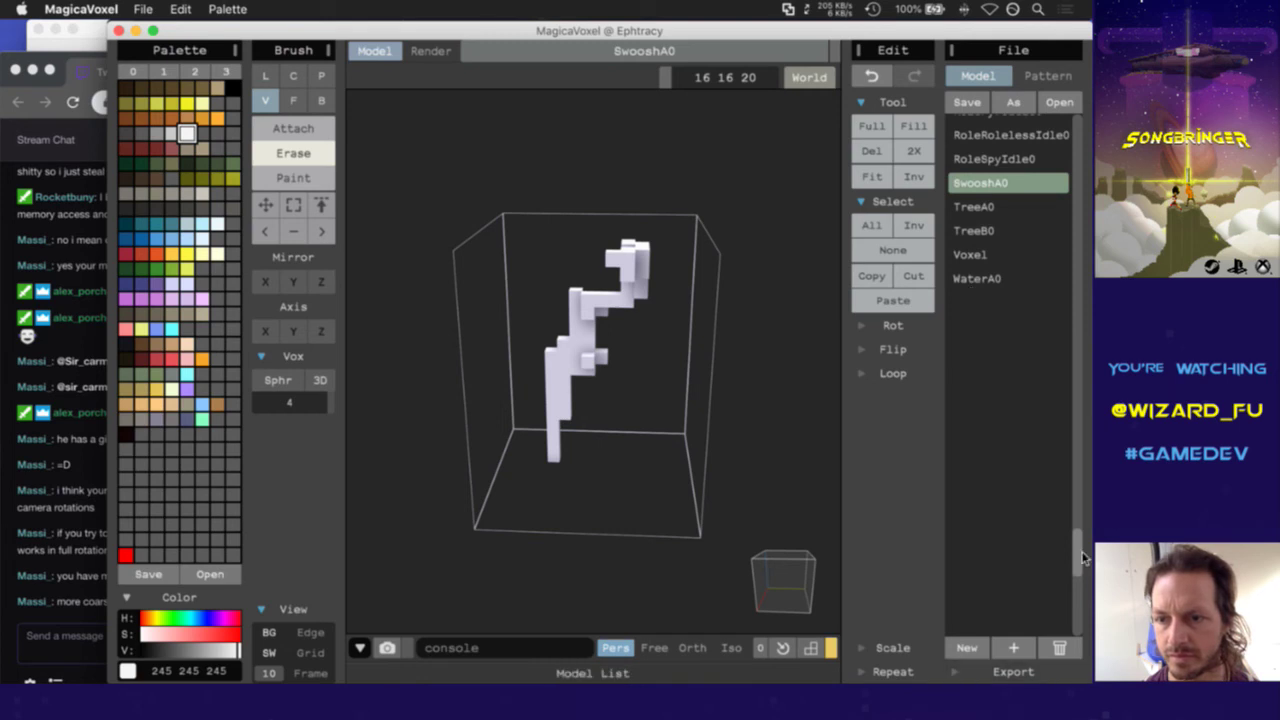
left_click_drag(1080, 558, 1082, 125)
left_click(1012, 150)
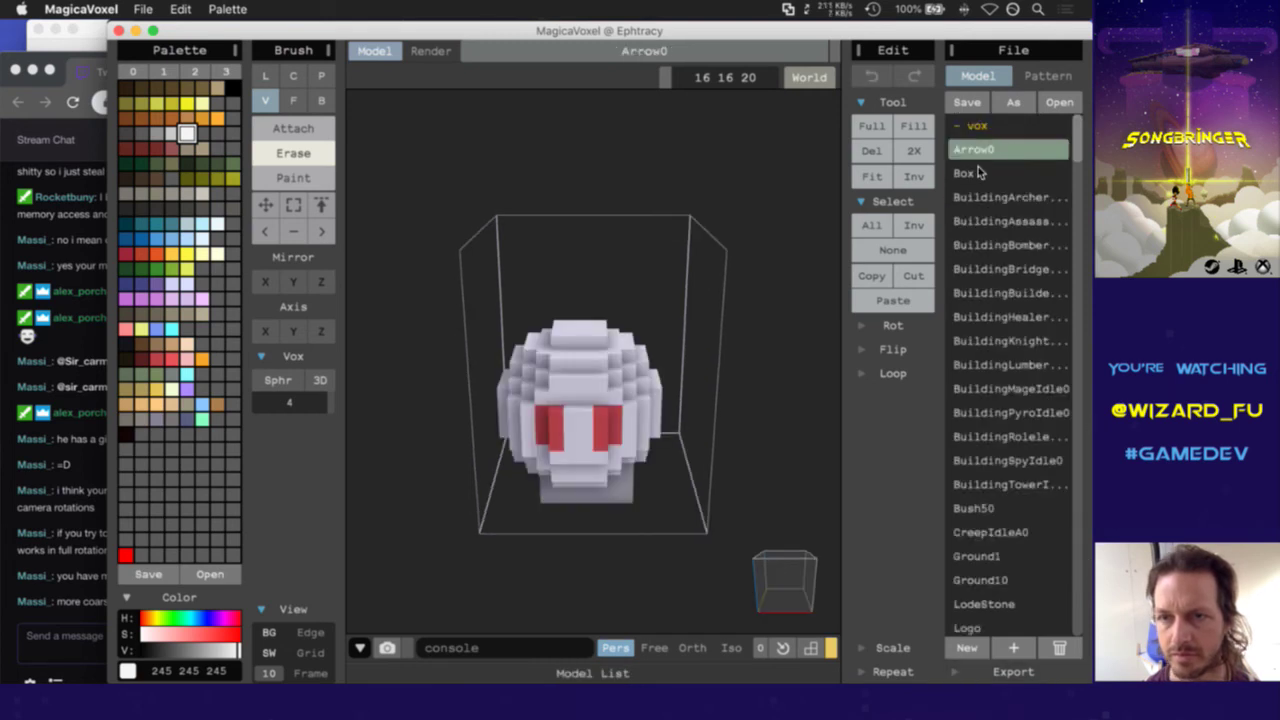
key("Delete")
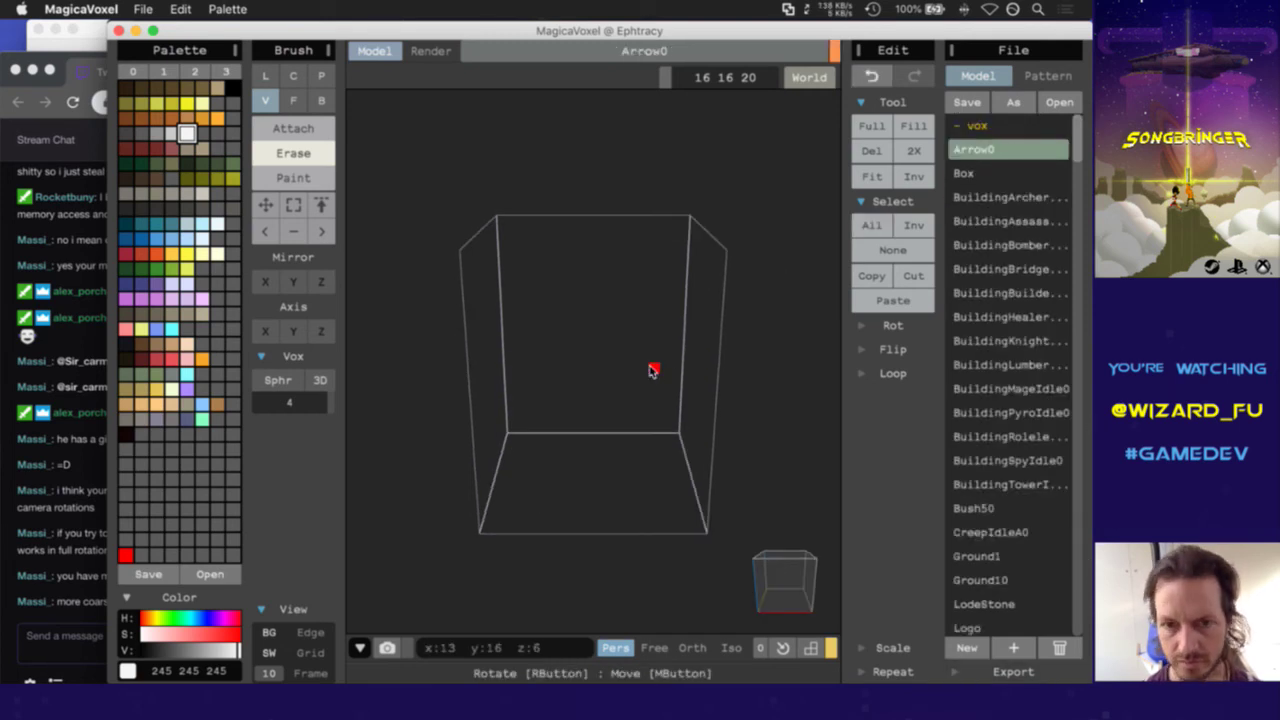
Set the voxel brush to Attach mode, undo the oversized white voxels placed at the floor's back edge and set the brush size to 1
right_click_drag(757, 567, 683, 561)
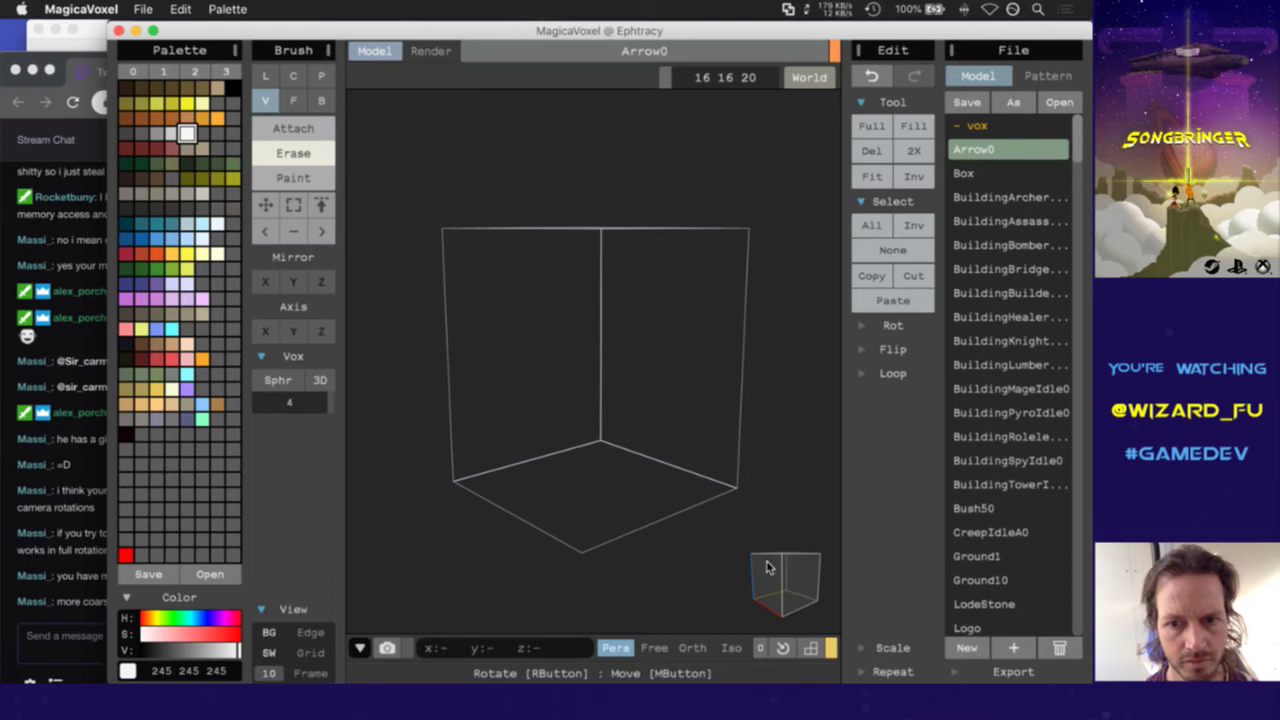
mouse_move(768, 570)
right_mouse_down()
mouse_move(815, 622)
mouse_move(778, 570)
right_mouse_up()
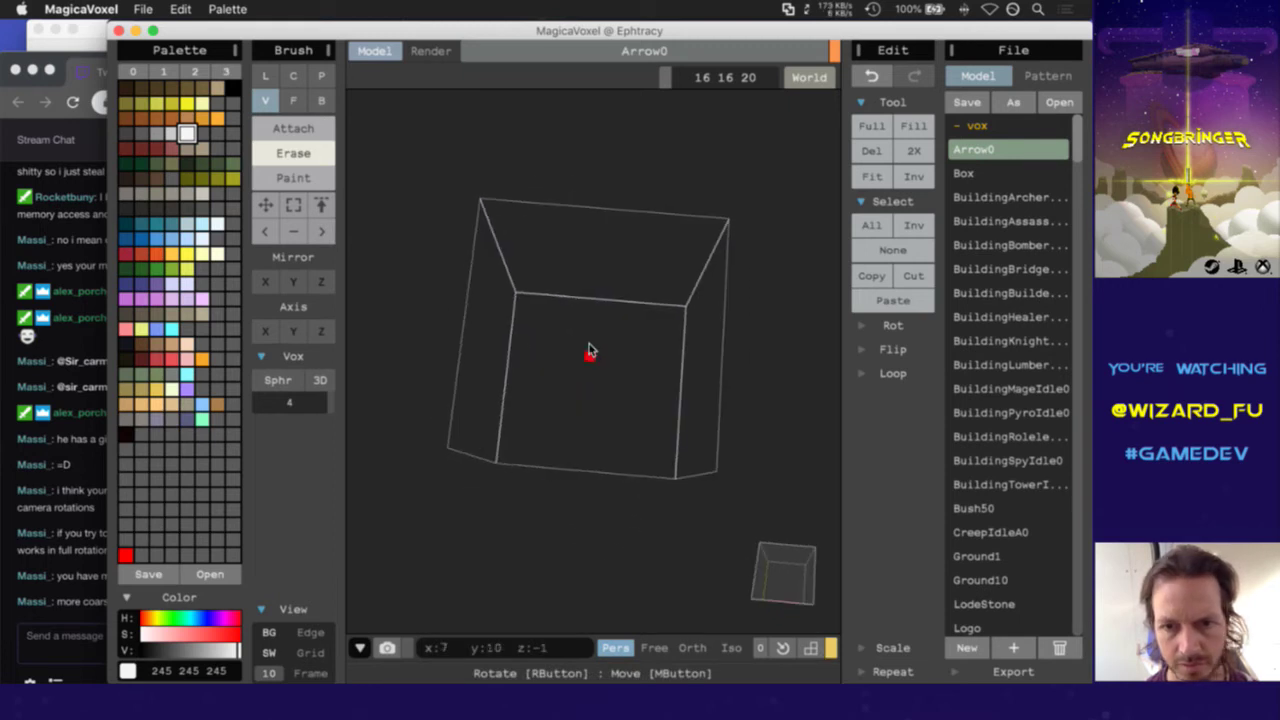
key("t")
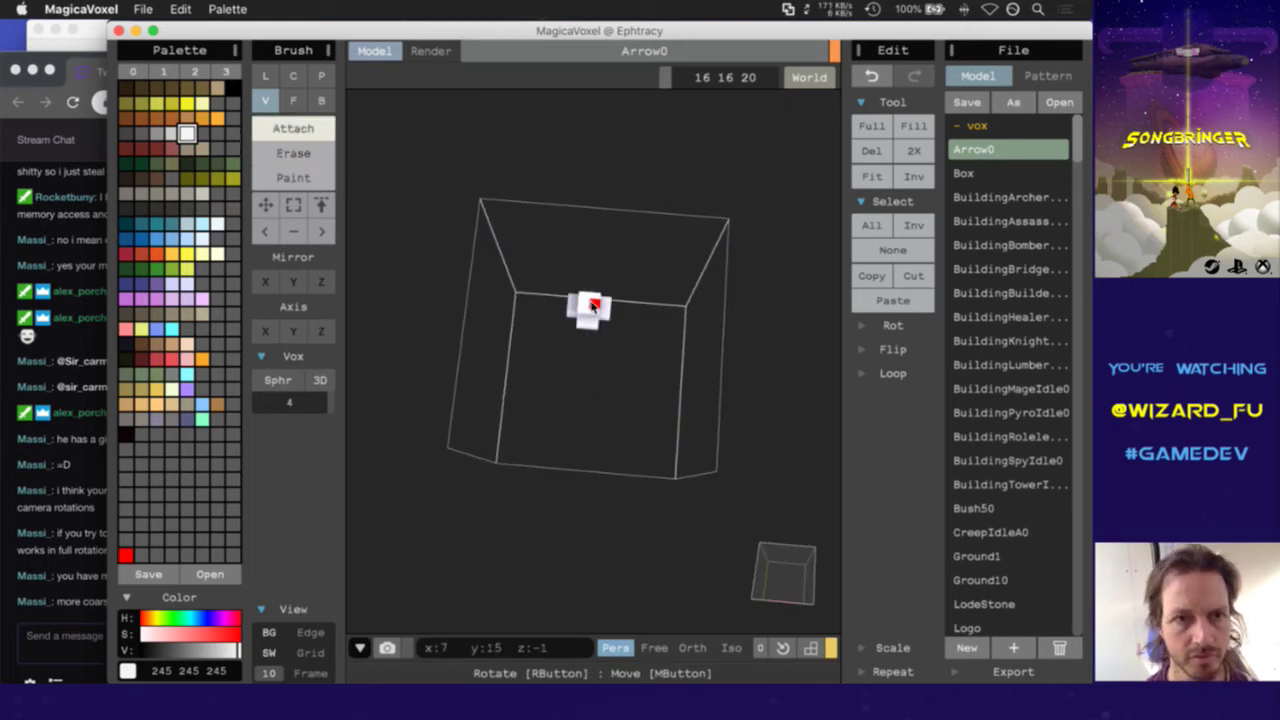
left_click(289, 402)
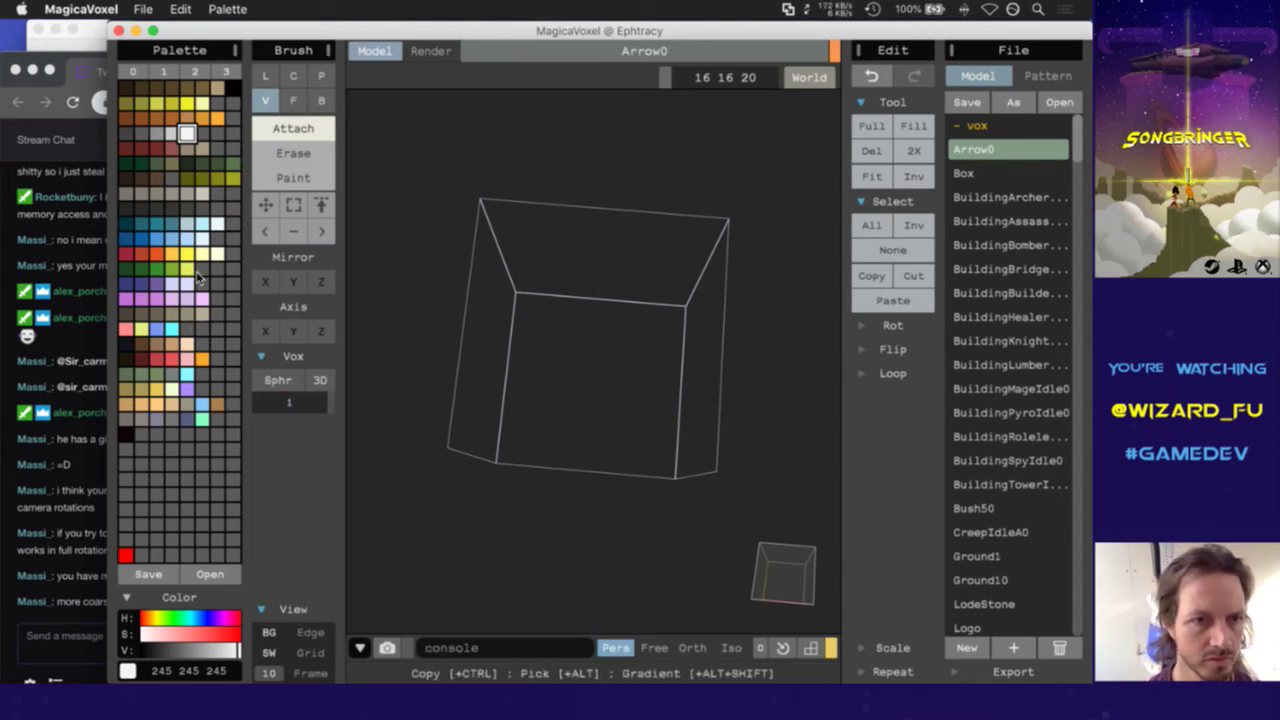
Lay a straight line of light grey (201 197 186) voxels on the floor and erase the extra column beside it
left_click(201, 195)
mouse_move(592, 343)
left_mouse_down()
mouse_move(576, 439)
mouse_move(587, 393)
mouse_move(582, 446)
left_mouse_up()
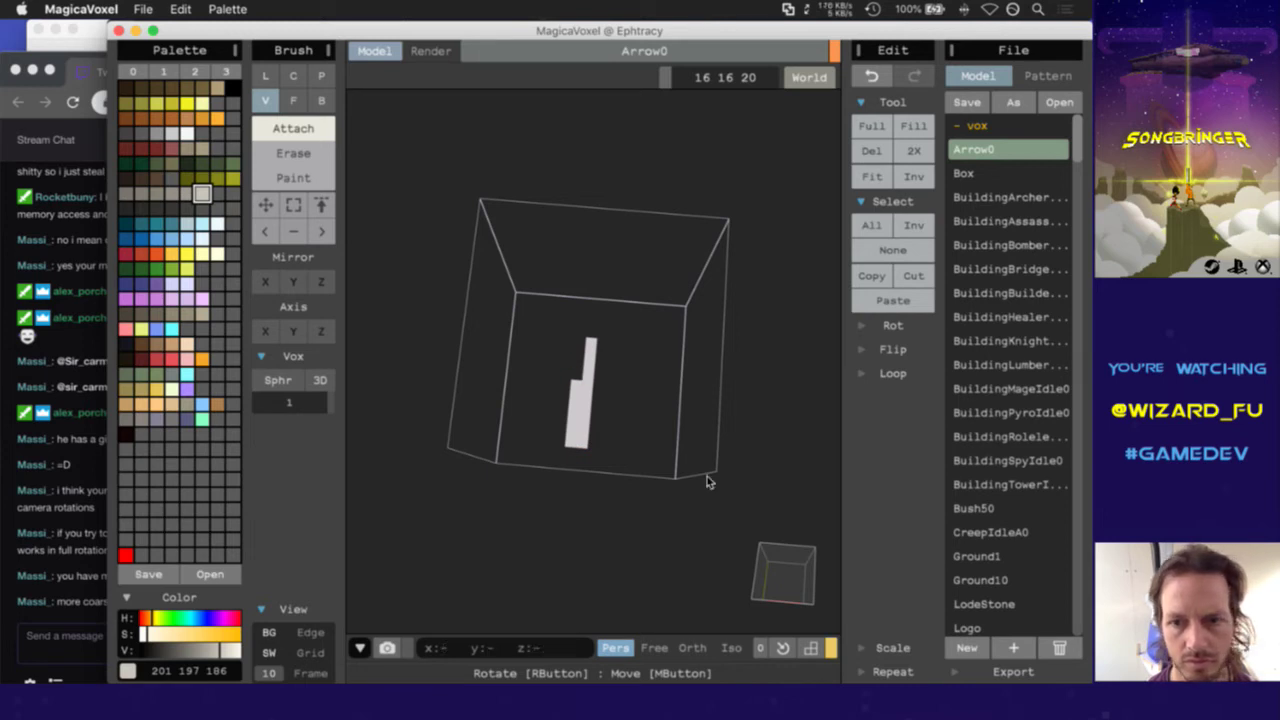
mouse_move(777, 557)
left_mouse_down()
mouse_move(802, 572)
mouse_move(790, 575)
left_mouse_up()
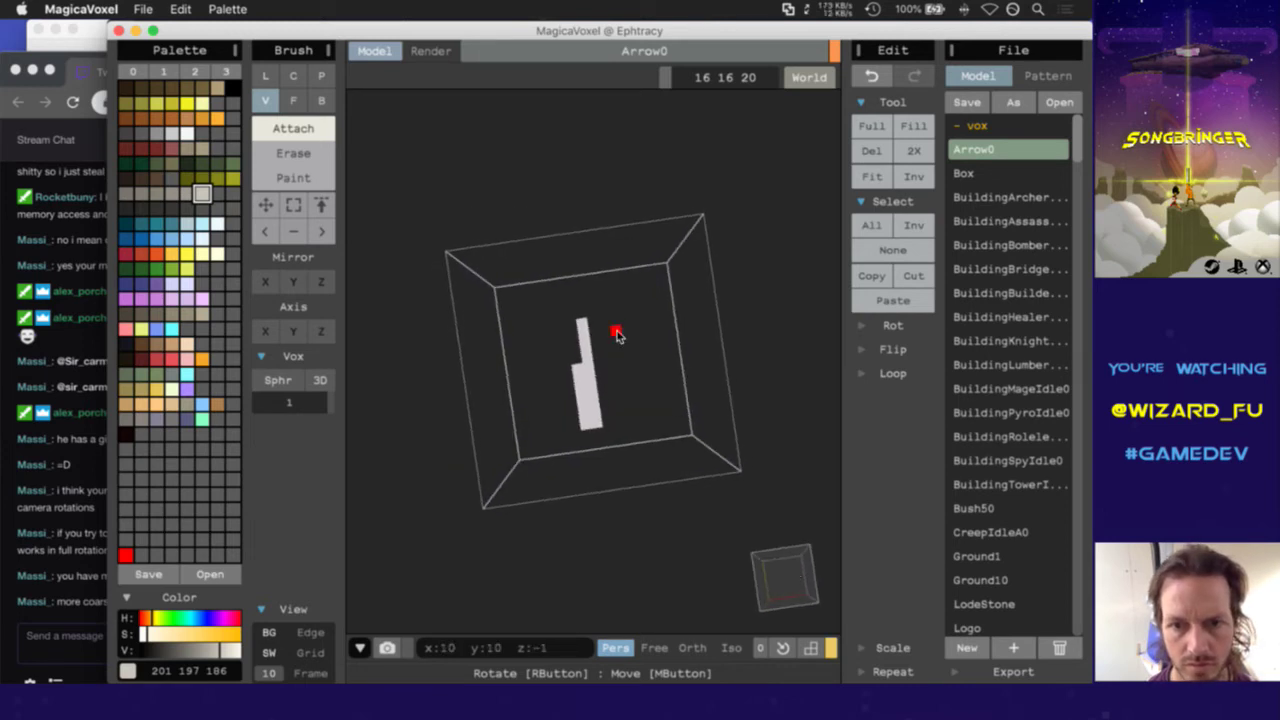
key("e")
mouse_move(575, 372)
left_mouse_down()
mouse_move(574, 434)
mouse_move(580, 391)
mouse_move(586, 433)
left_mouse_up()
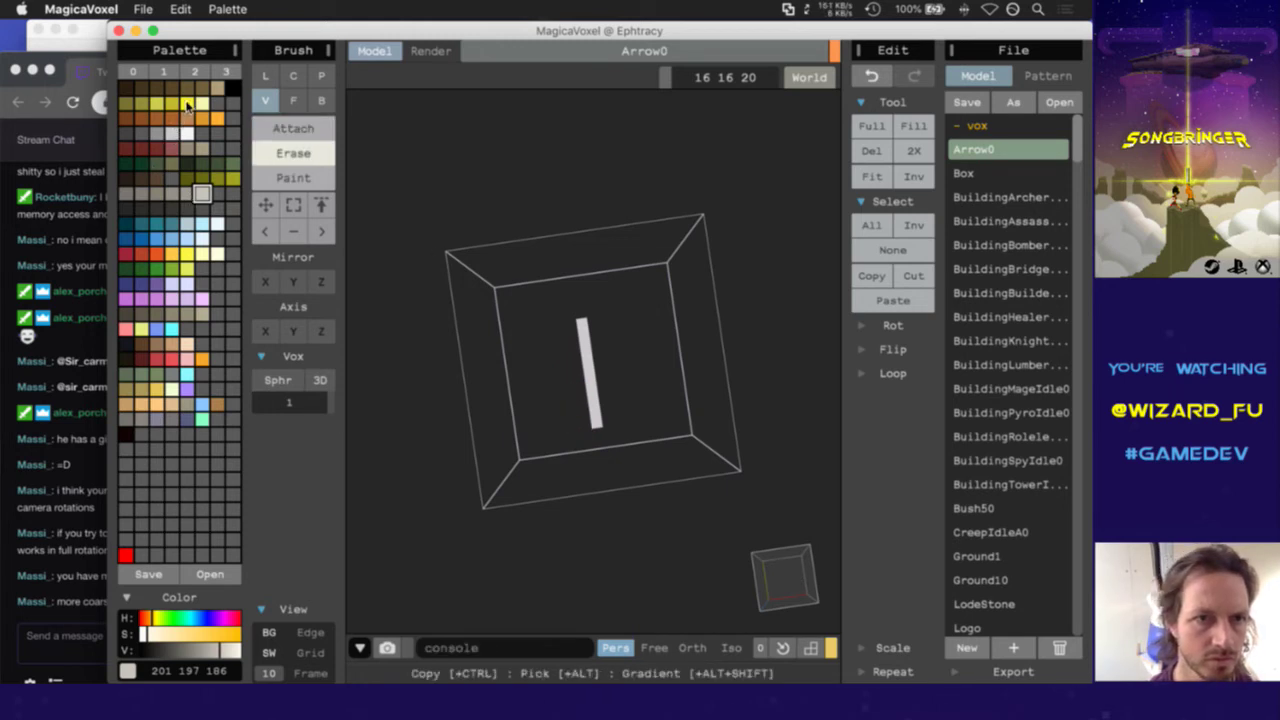
Replace the middle of the line with brown (88 69 52) voxels, leaving light grey voxels at both ends of the arrow
left_click(156, 180)
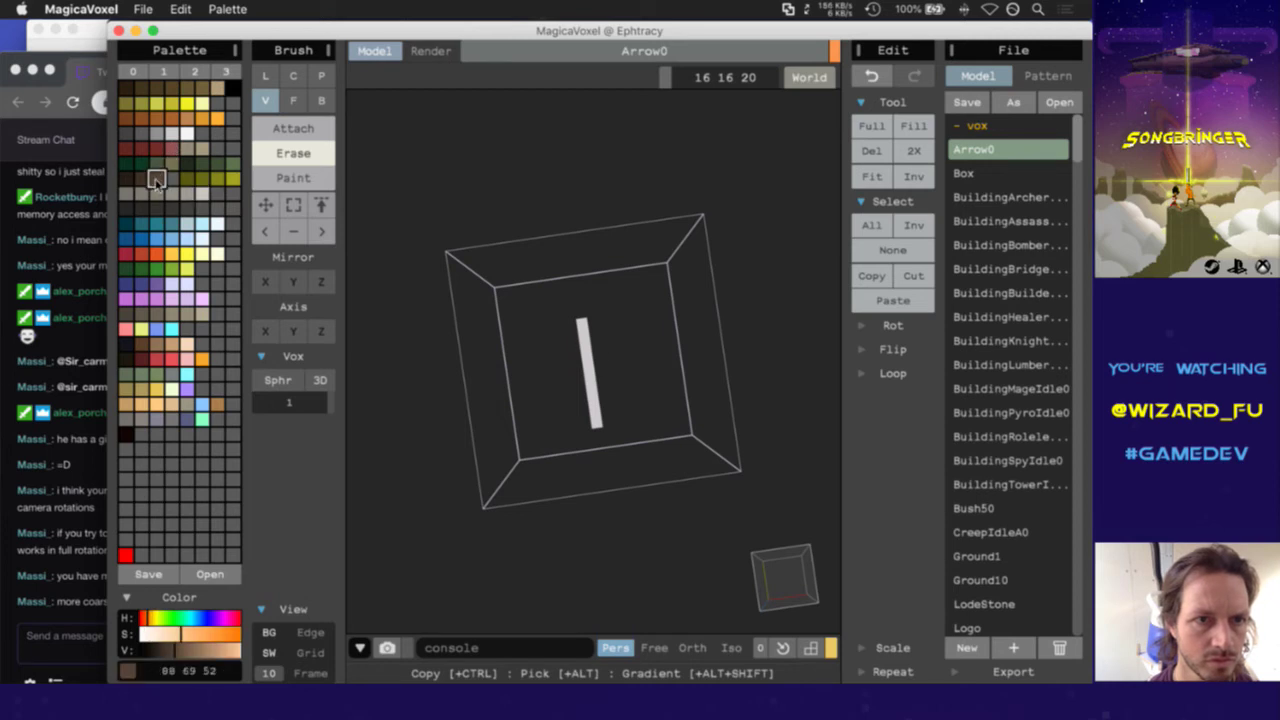
left_click_drag(583, 334, 587, 401)
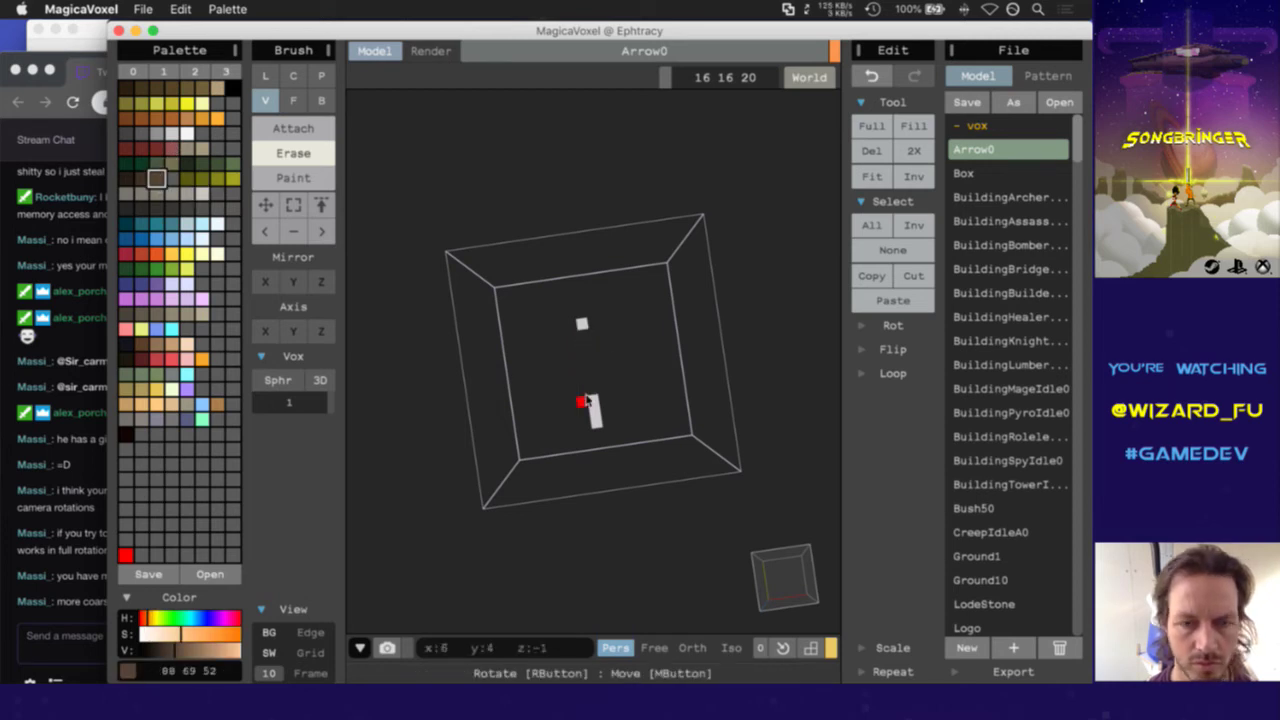
key("a")
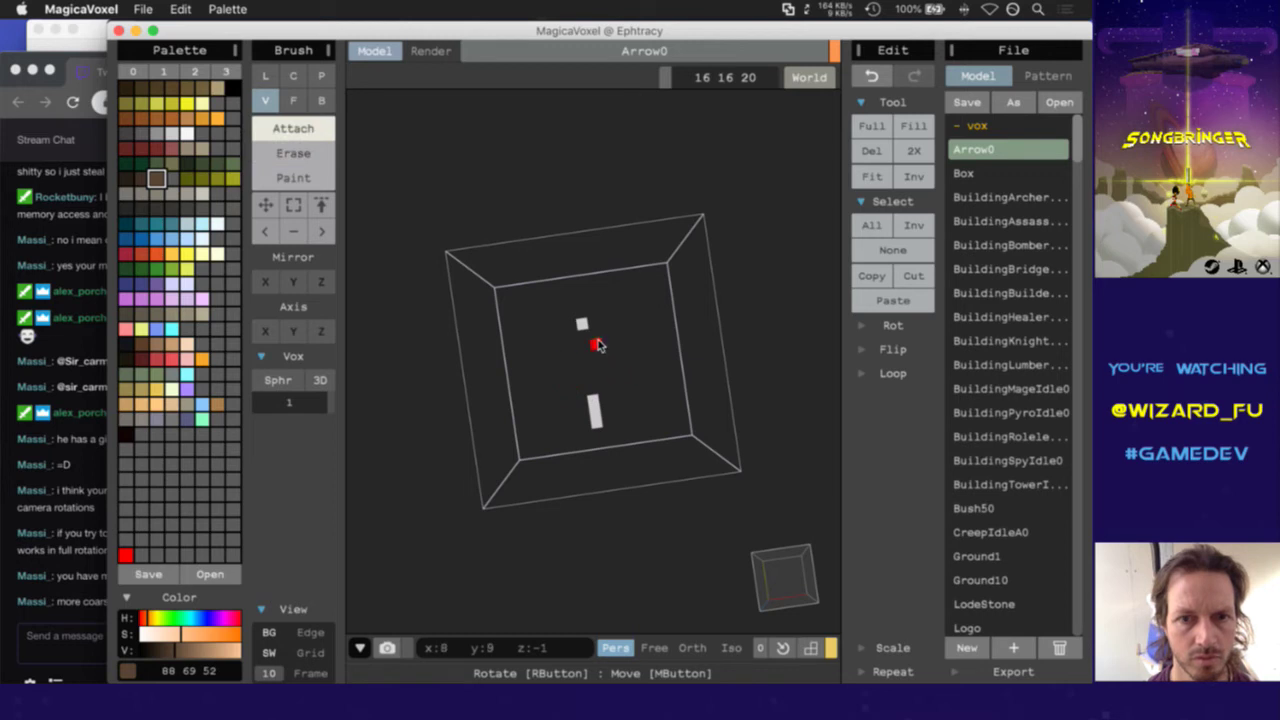
mouse_move(586, 329)
left_mouse_down()
mouse_move(586, 406)
mouse_move(596, 396)
mouse_move(584, 384)
mouse_move(595, 417)
left_mouse_up()
key("e")
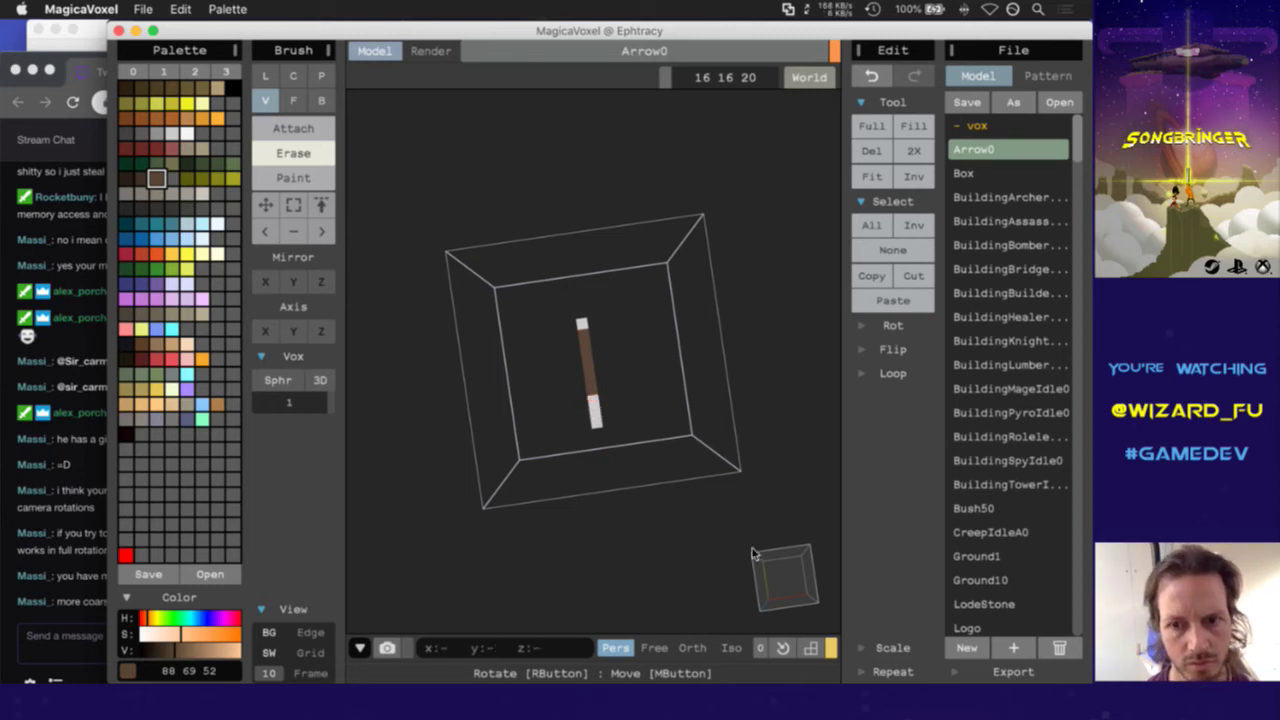
mouse_move(751, 551)
right_mouse_down()
mouse_move(689, 517)
mouse_move(624, 436)
mouse_move(750, 540)
right_mouse_up()
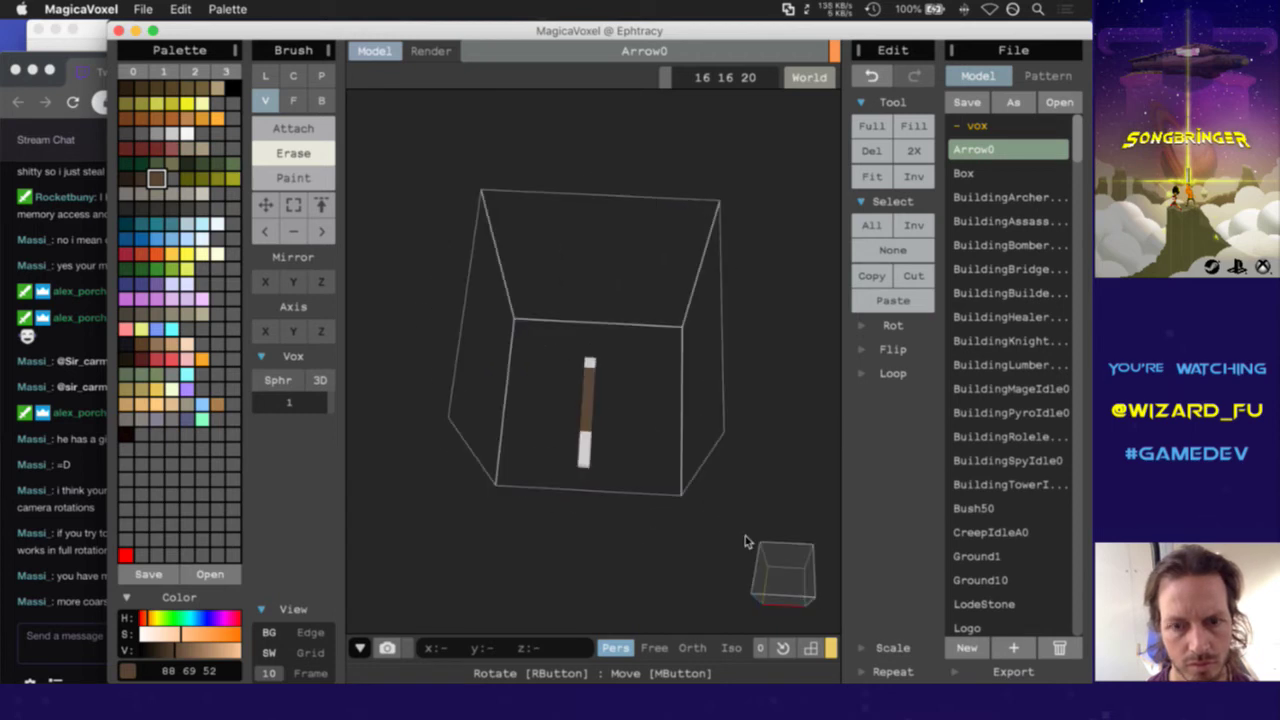
key("p")
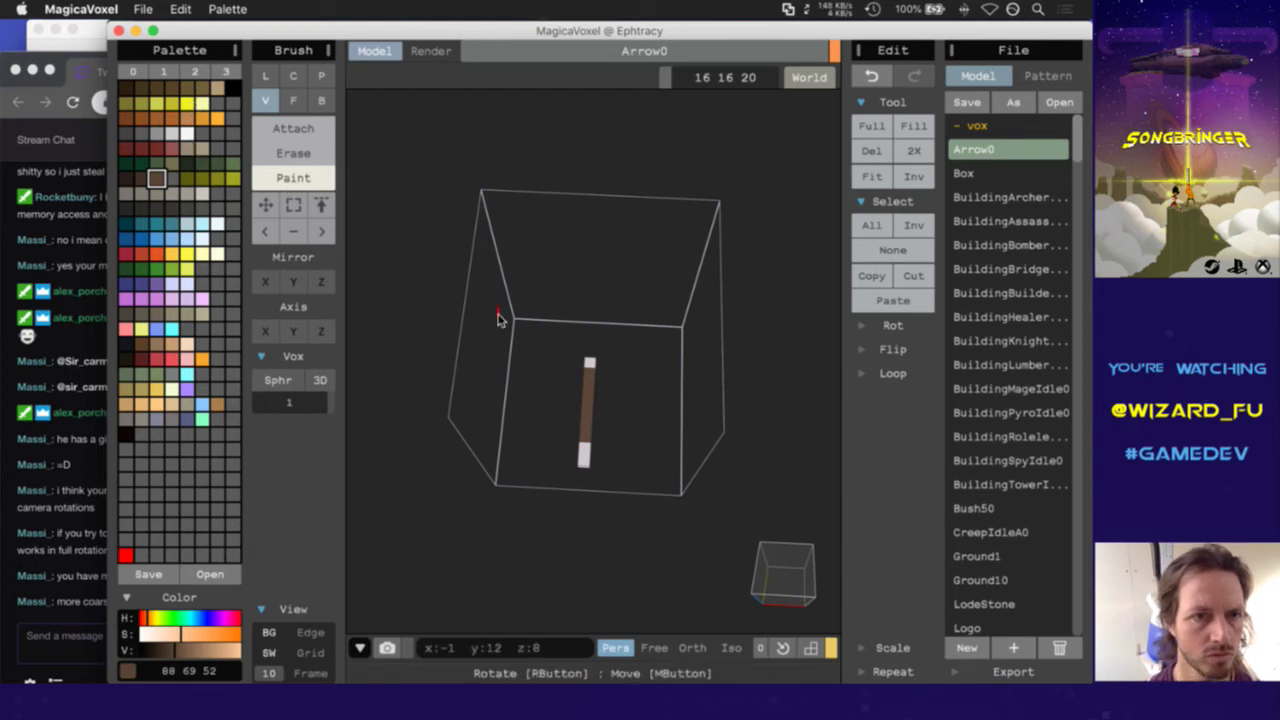
Select the whole arrow, raise it 10 voxels off the floor and save the Arrow0 model
right_click_drag(828, 494, 670, 643)
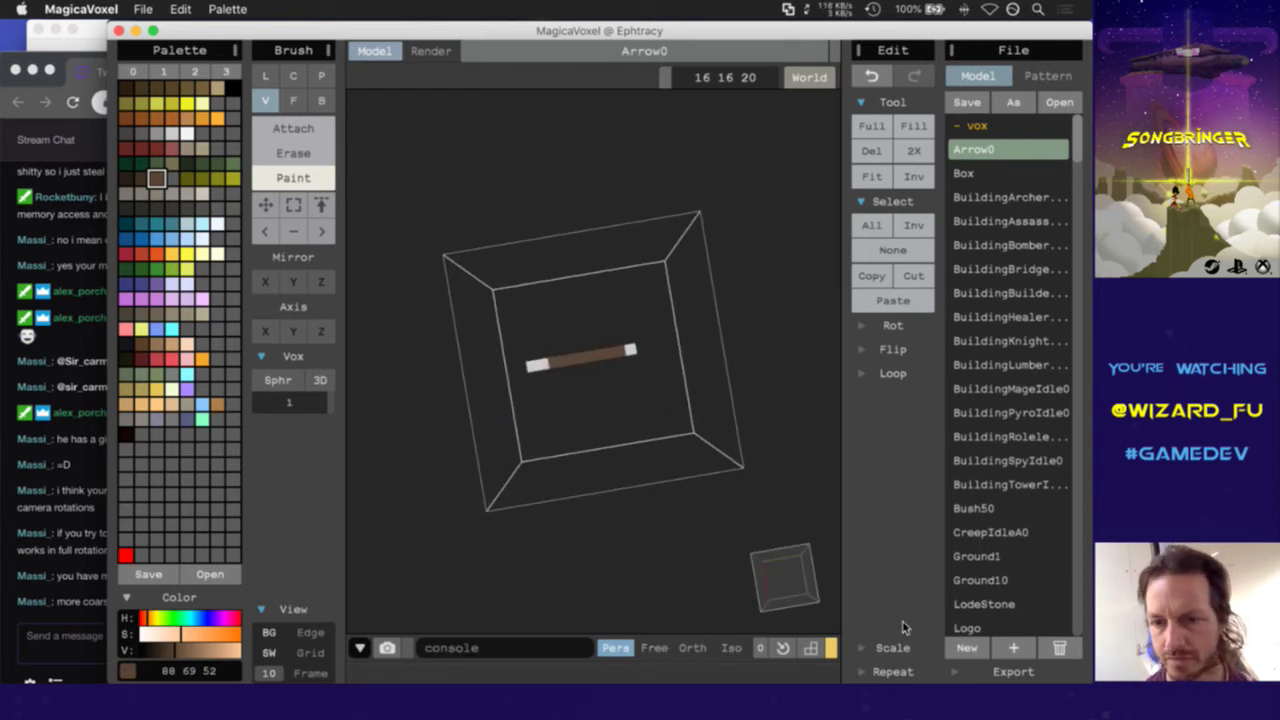
right_click_drag(790, 560, 777, 403)
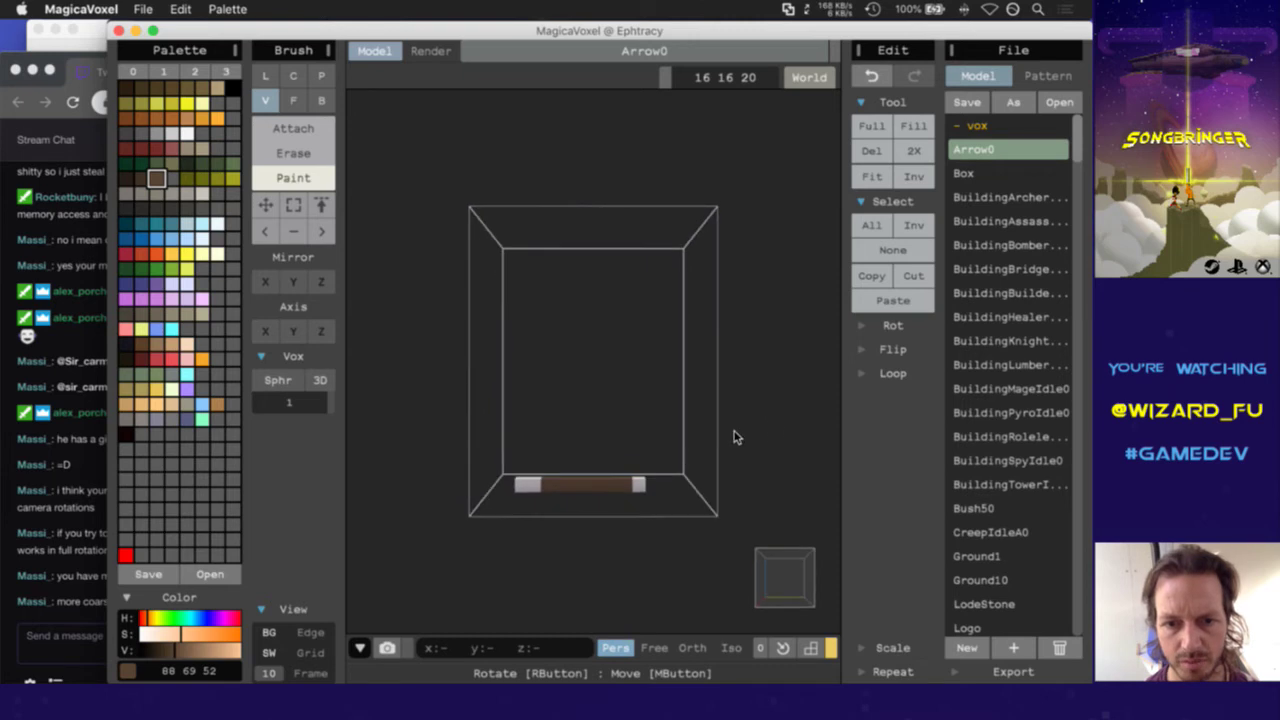
key("s")
left_click_drag(477, 442, 732, 532)
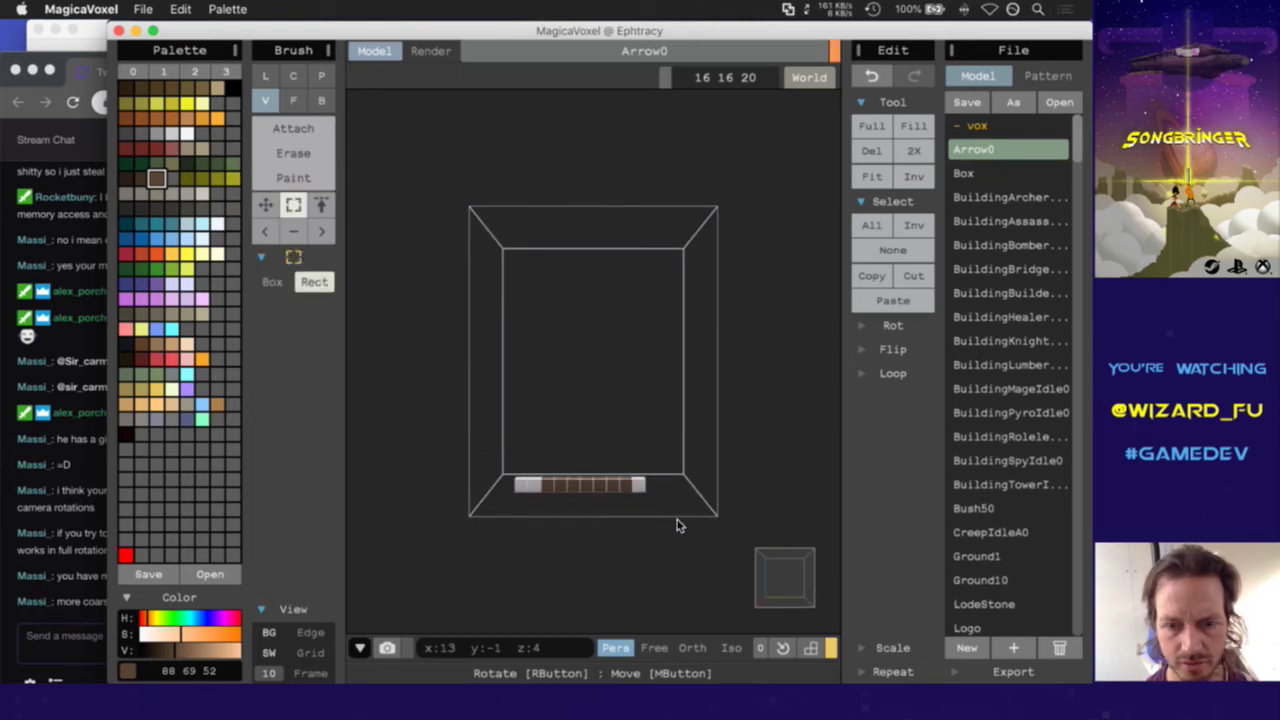
left_click_drag(600, 486, 600, 353)
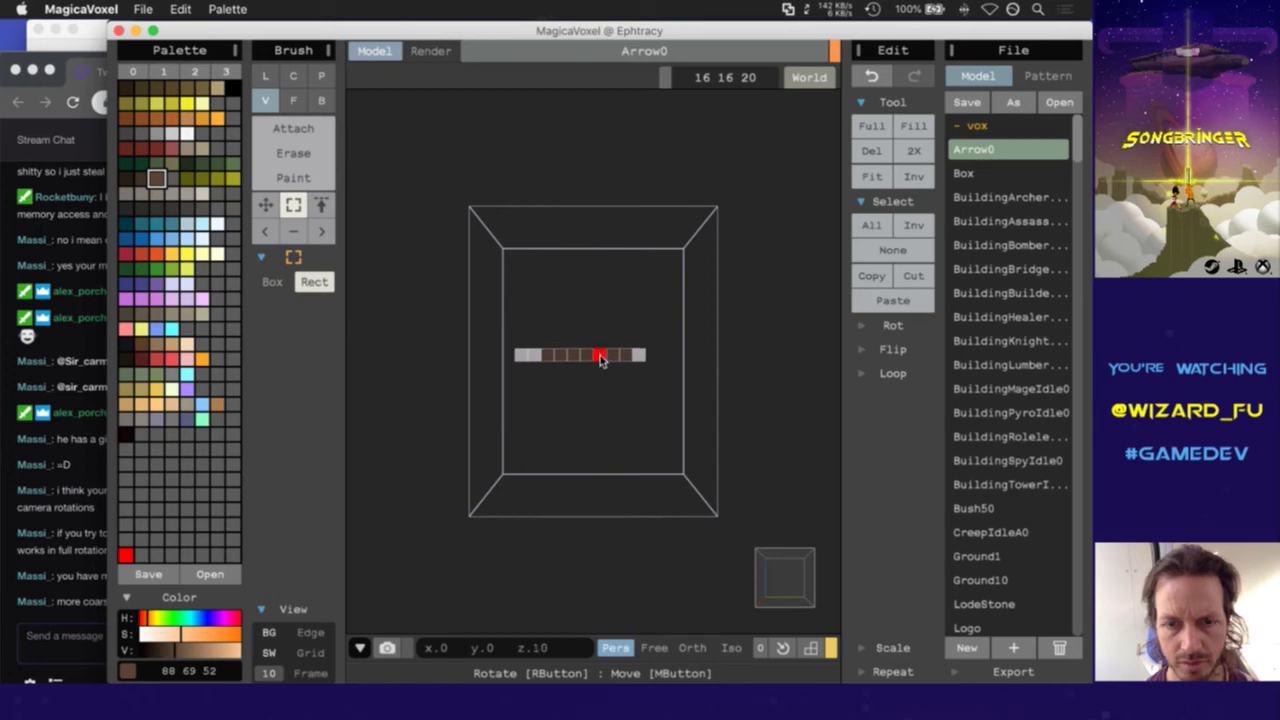
mouse_move(824, 584)
right_mouse_down()
mouse_move(774, 567)
mouse_move(662, 617)
mouse_move(847, 652)
right_mouse_up()
key("super+s")
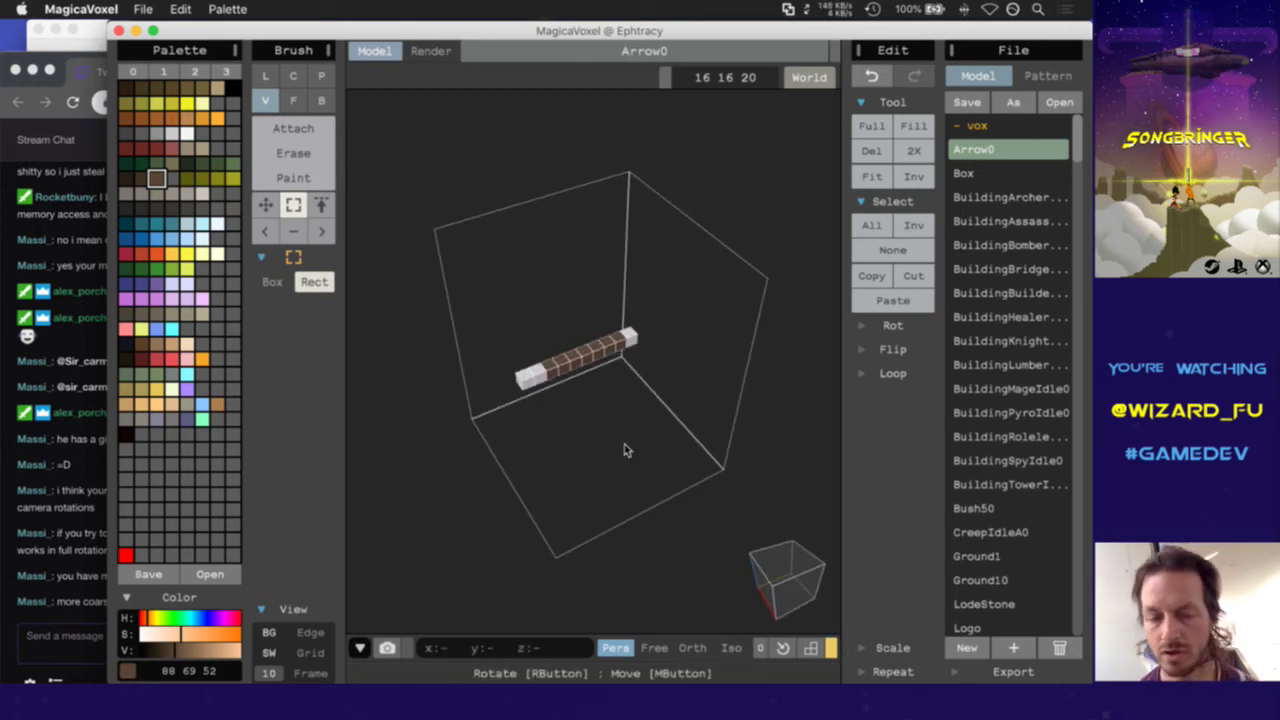
Switch to Photoshop and display animation frame 23 of Placeholders.psd as the shape reference
key("super+Tab")
key("super+Tab")
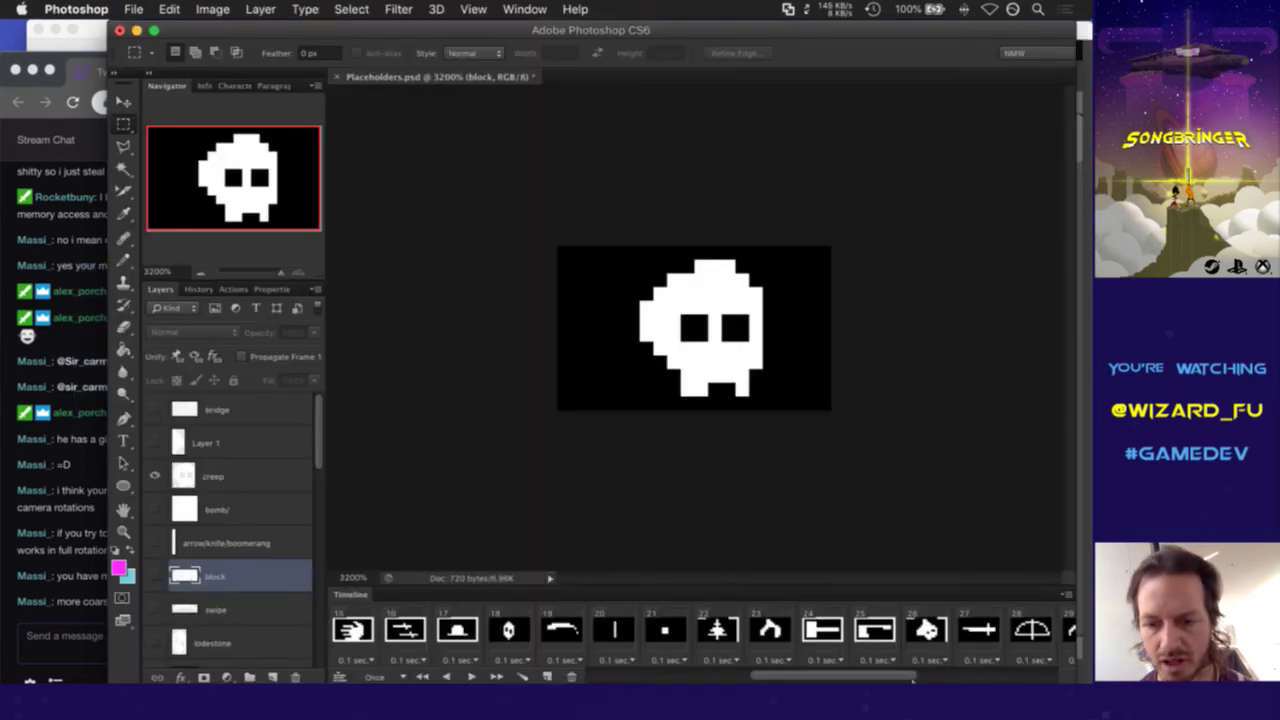
left_click_drag(884, 677, 935, 680)
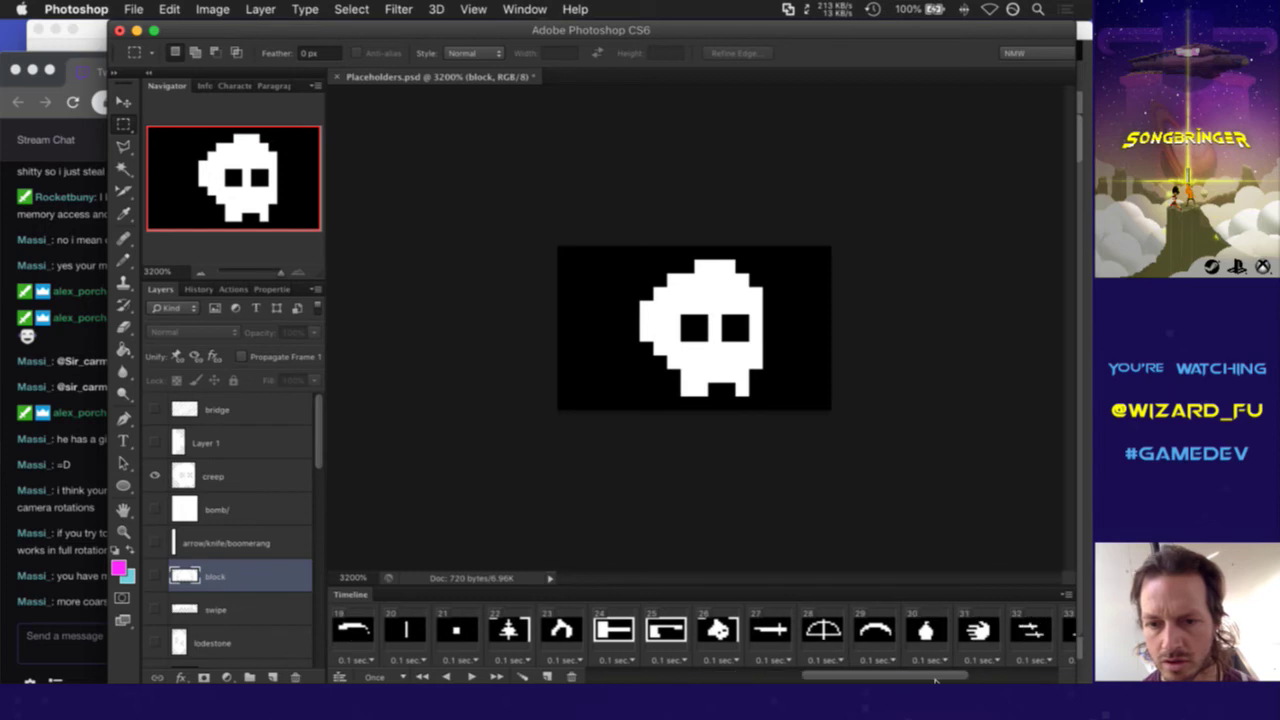
left_click(561, 654)
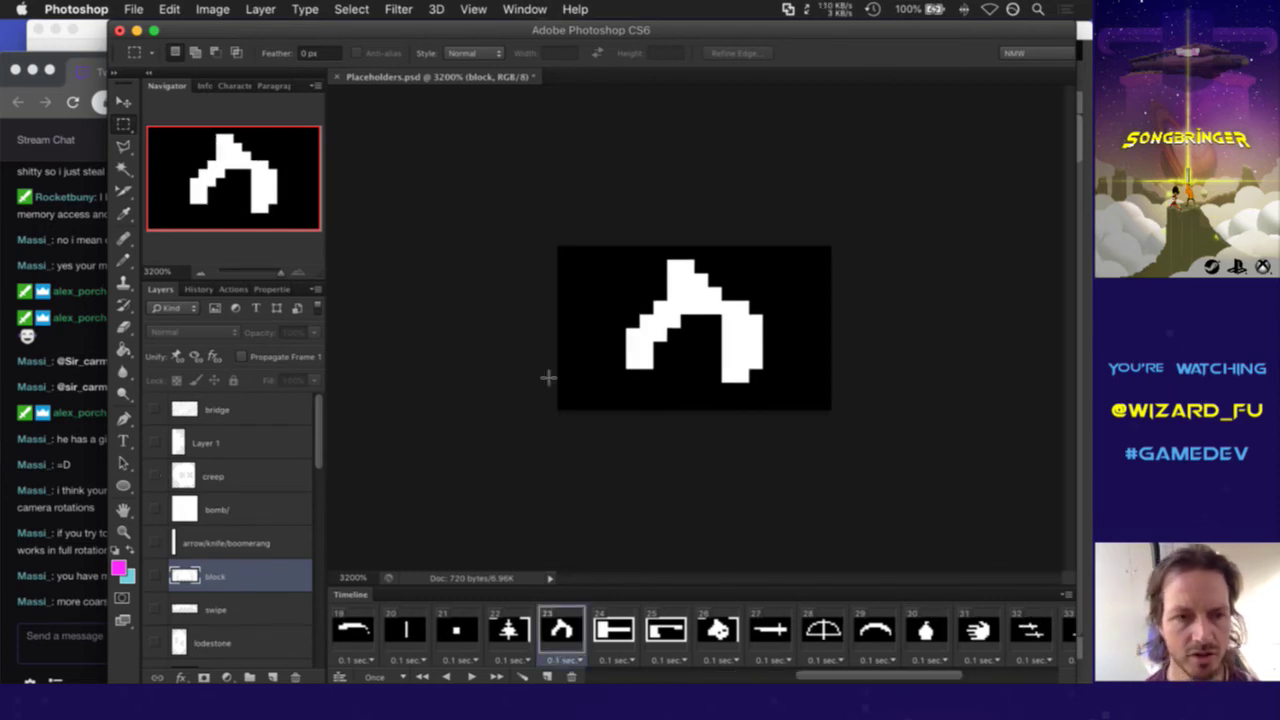
Switch to iTerm and copy Arrow0.vox to Cave0.vox with cp in the art/models folder
key("super+Tab")
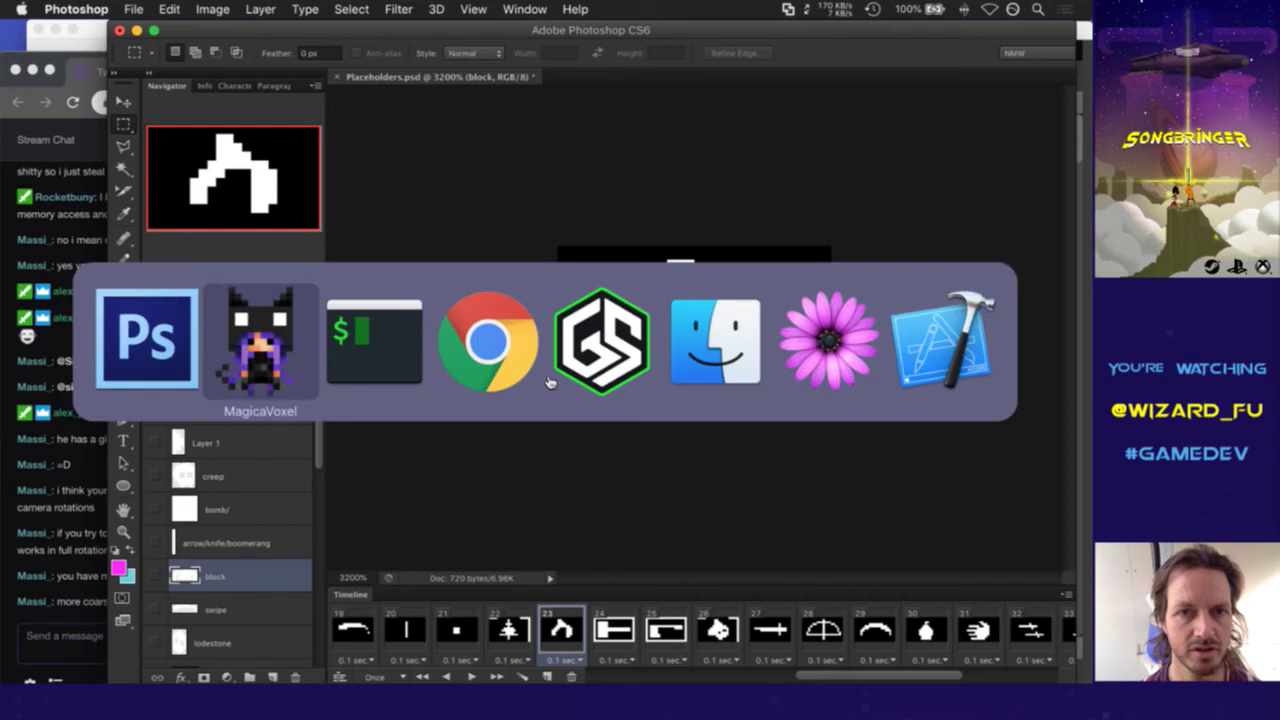
left_click(350, 373)
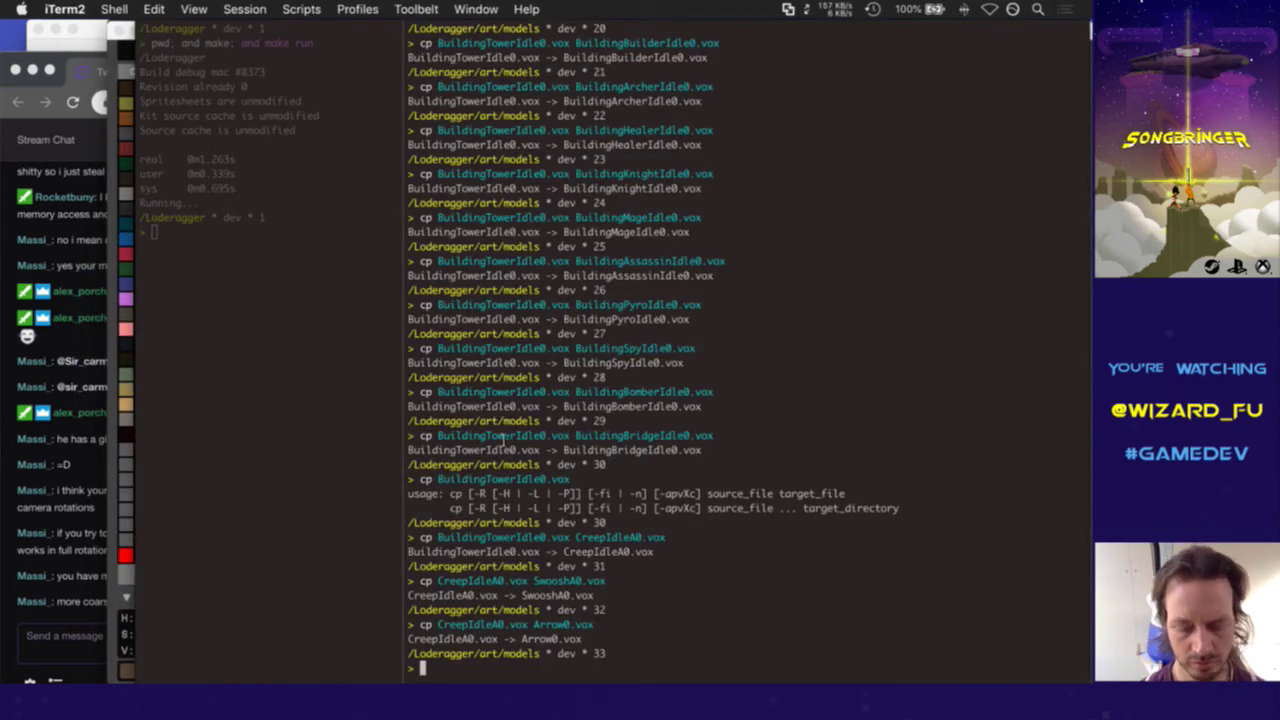
type("cp Arrow0.vox ")
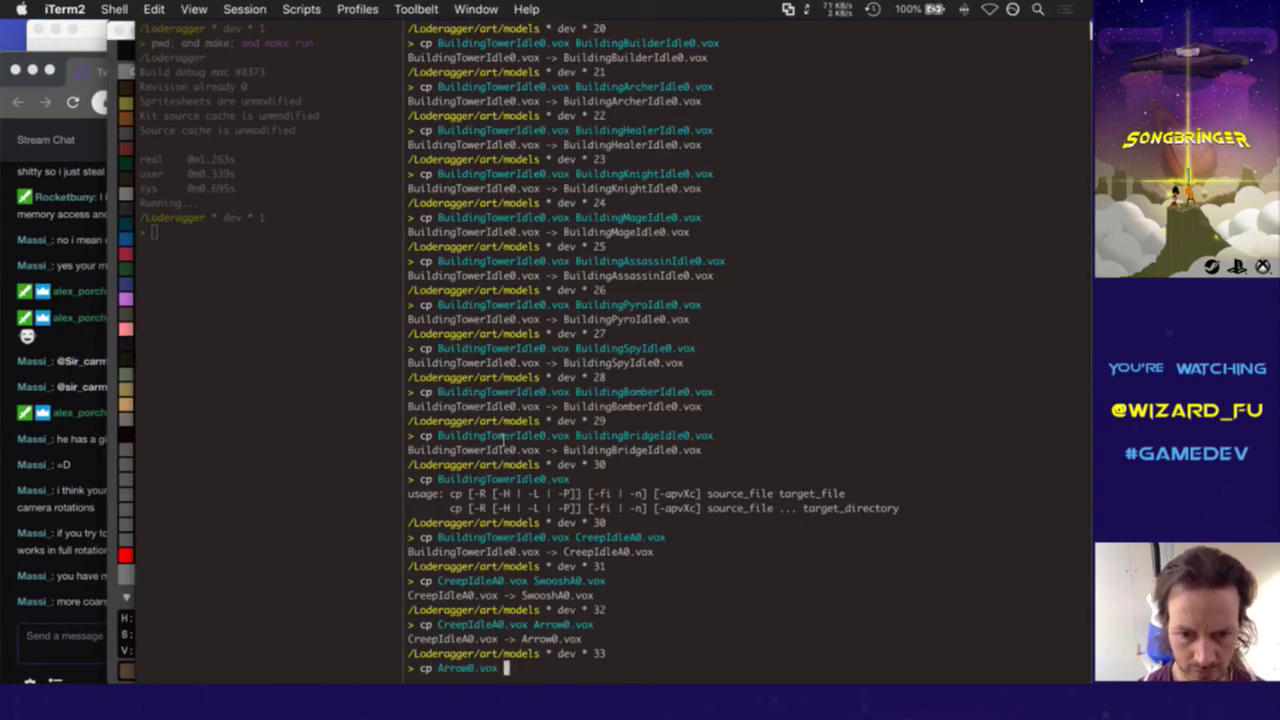
type("Cove")
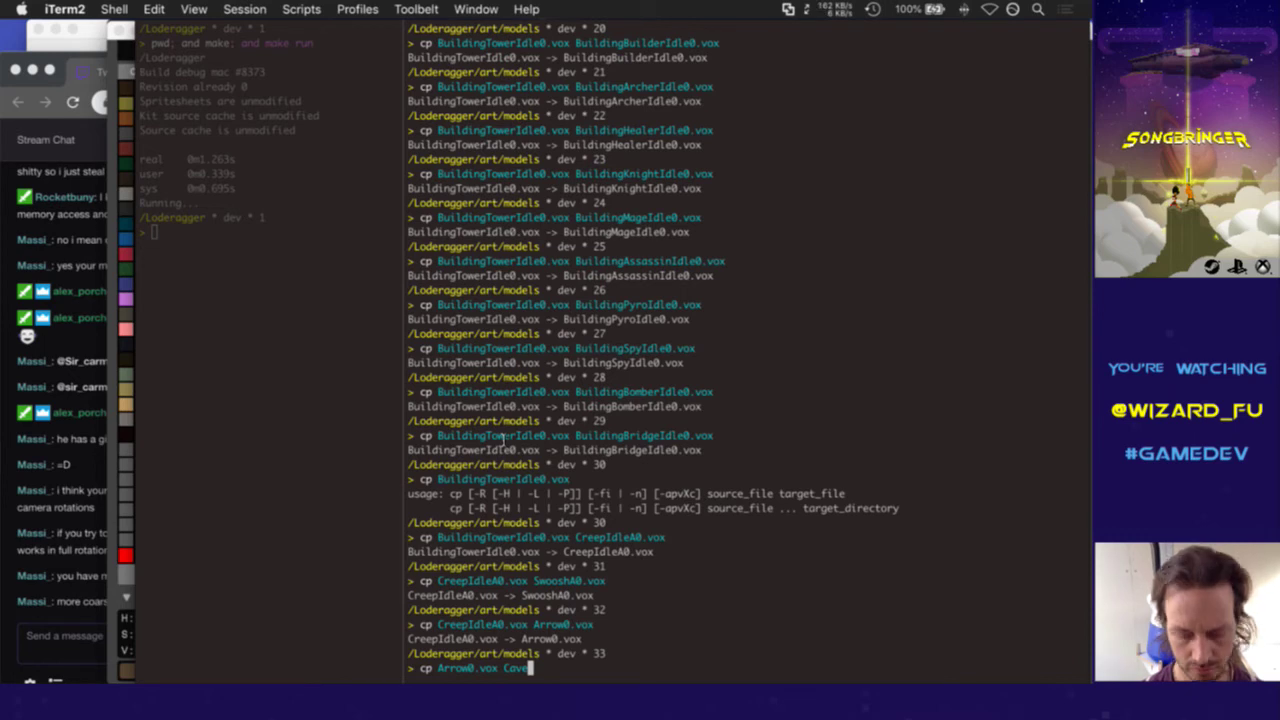
type("0.vo")
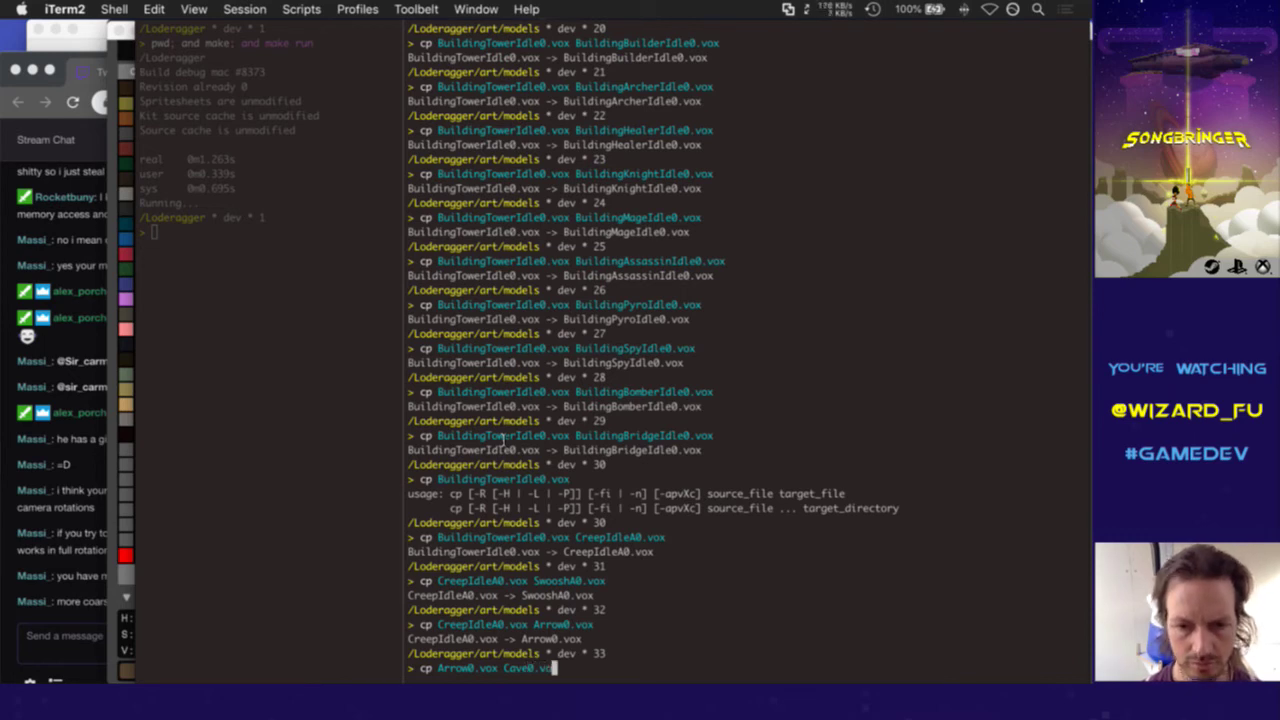
type("x")
key("Return")
Switch to MagicaVoxel, open the Cave0 model and delete all of its voxels
key("super+Tab")
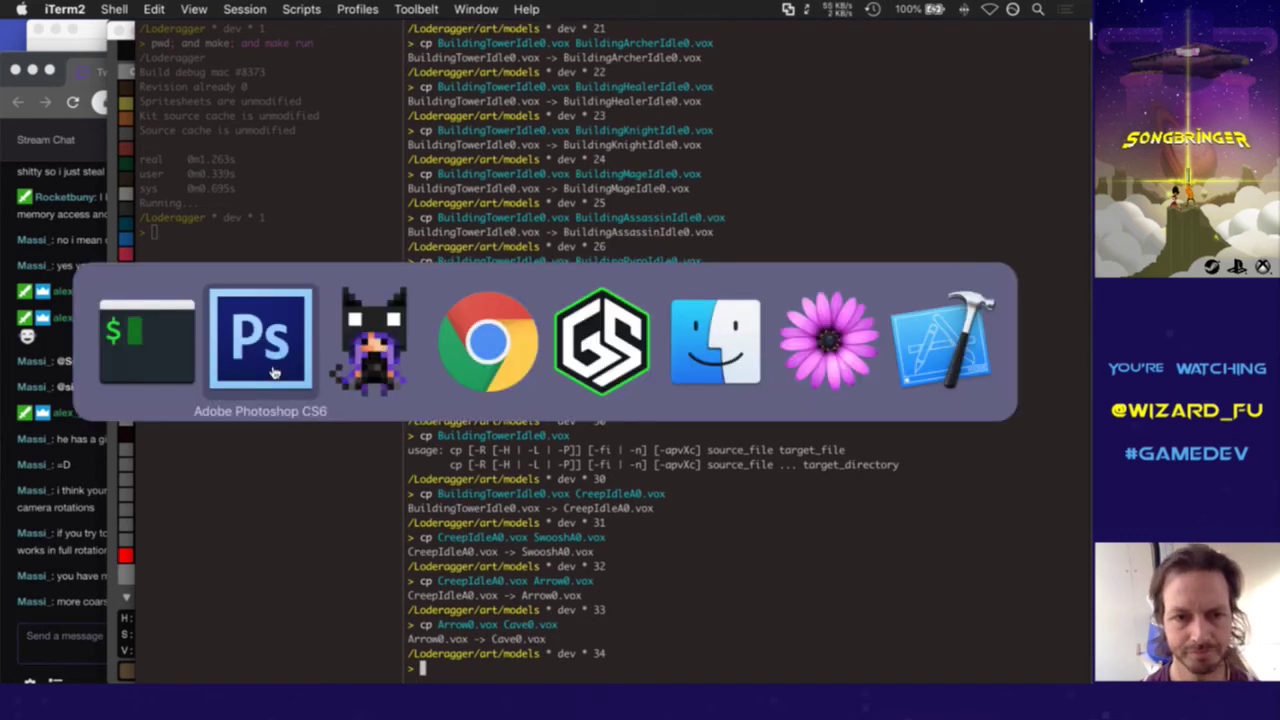
key("super+Tab")
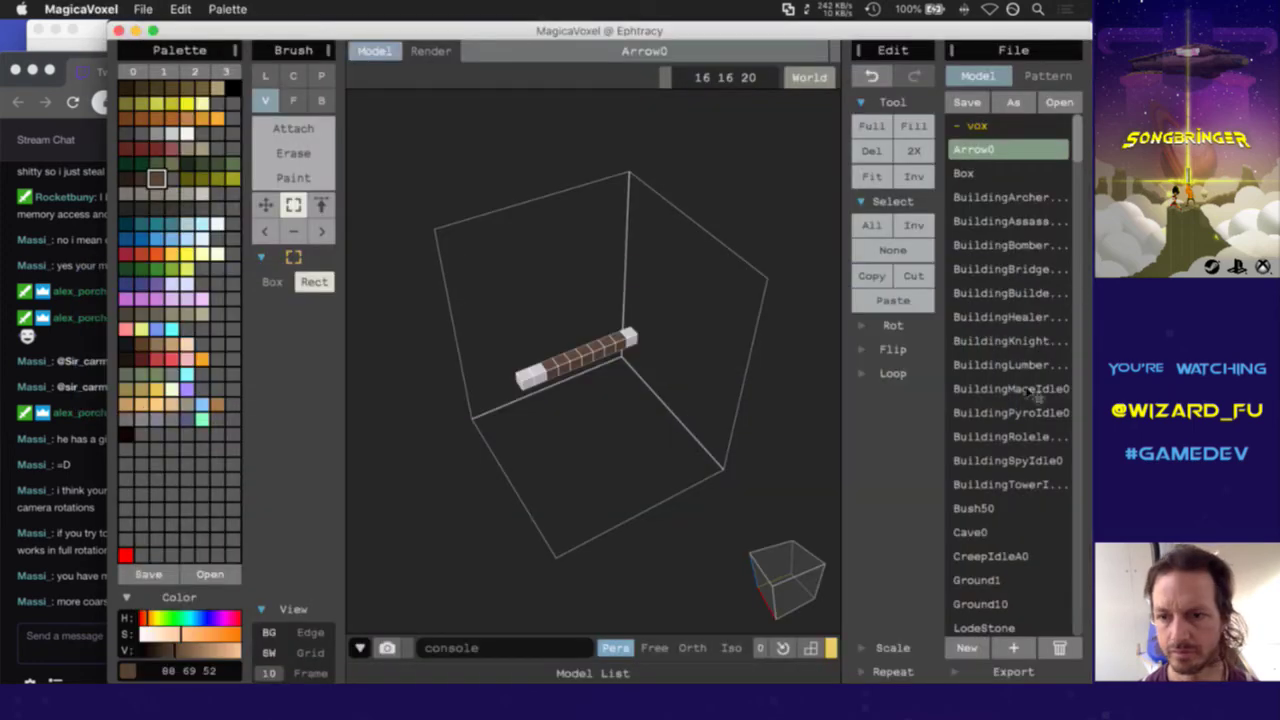
left_click(978, 531)
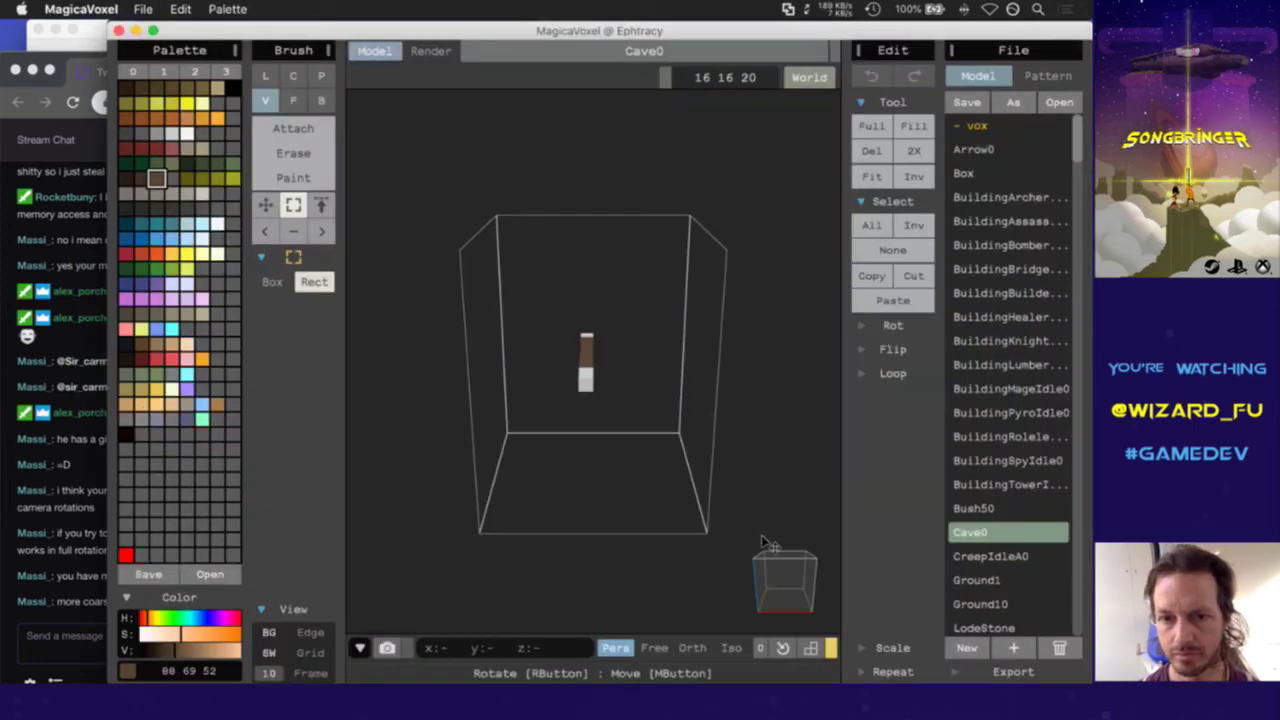
left_click(777, 578)
right_click_drag(777, 578, 690, 557)
key("ctrl+a")
key("Delete")
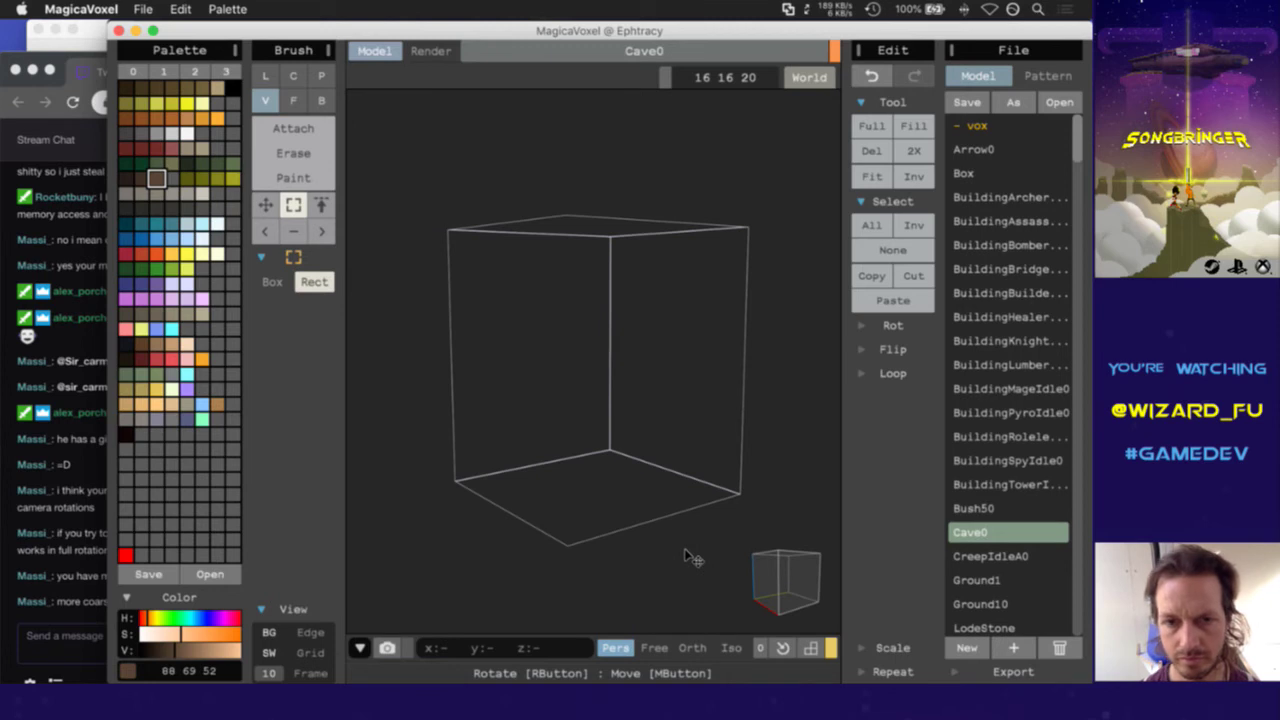
right_click_drag(777, 578, 846, 605)
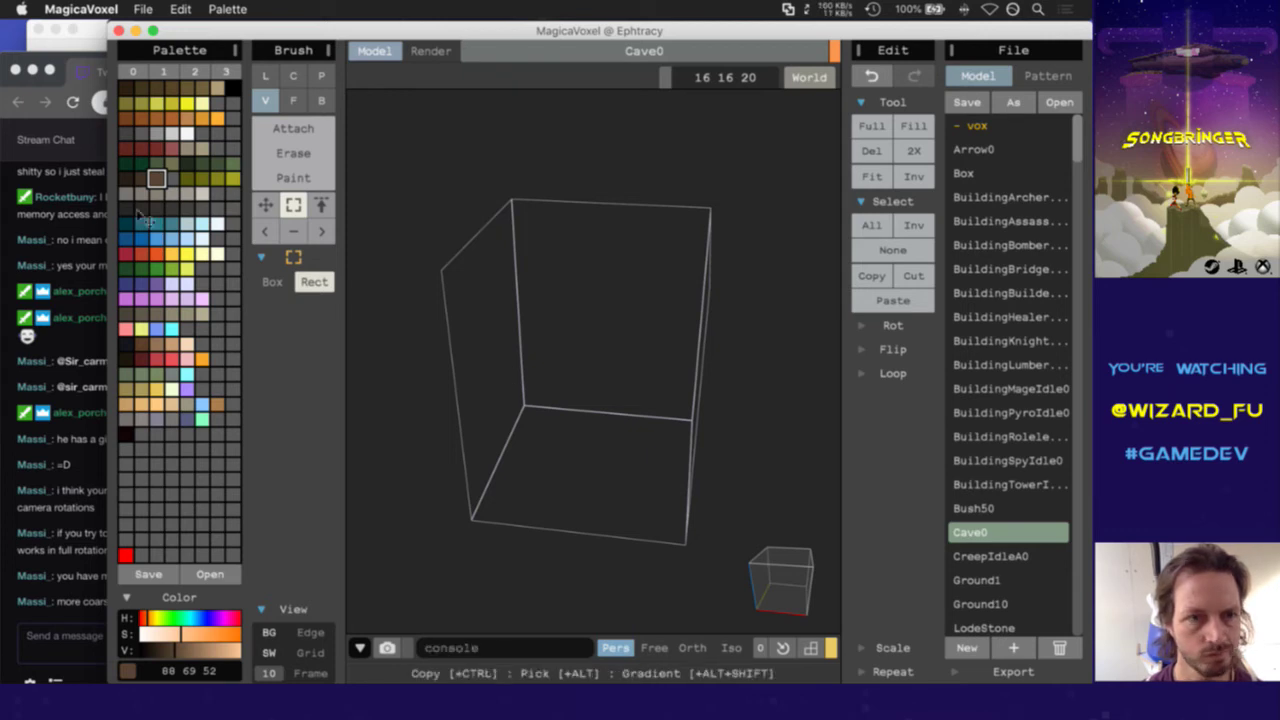
Draw an irregular dark grey (92 89 89) voxel ring on the floor and fill its inside using the Face brush in Attach mode
left_click(141, 133)
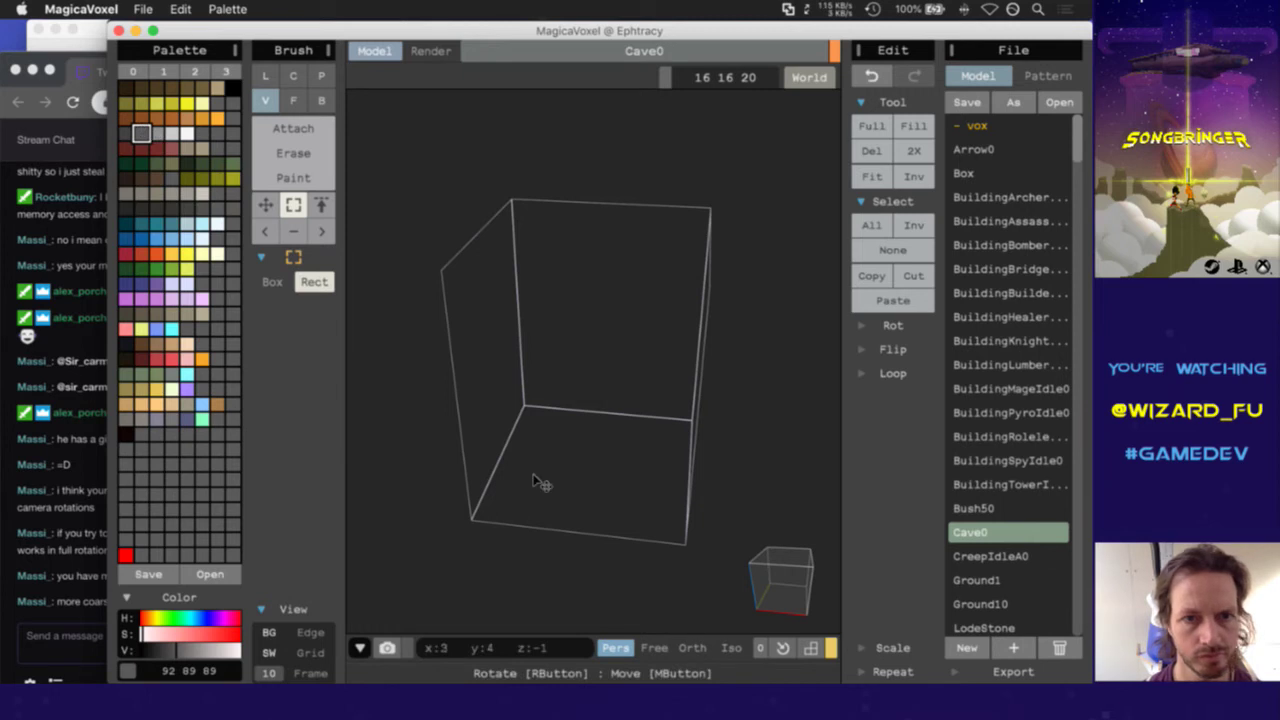
key("Escape")
mouse_move(552, 480)
left_mouse_down()
mouse_move(538, 446)
mouse_move(583, 428)
mouse_move(640, 441)
mouse_move(652, 462)
mouse_move(639, 486)
mouse_move(599, 496)
mouse_move(542, 483)
mouse_move(533, 440)
mouse_move(556, 415)
mouse_move(584, 412)
mouse_move(657, 458)
left_mouse_up()
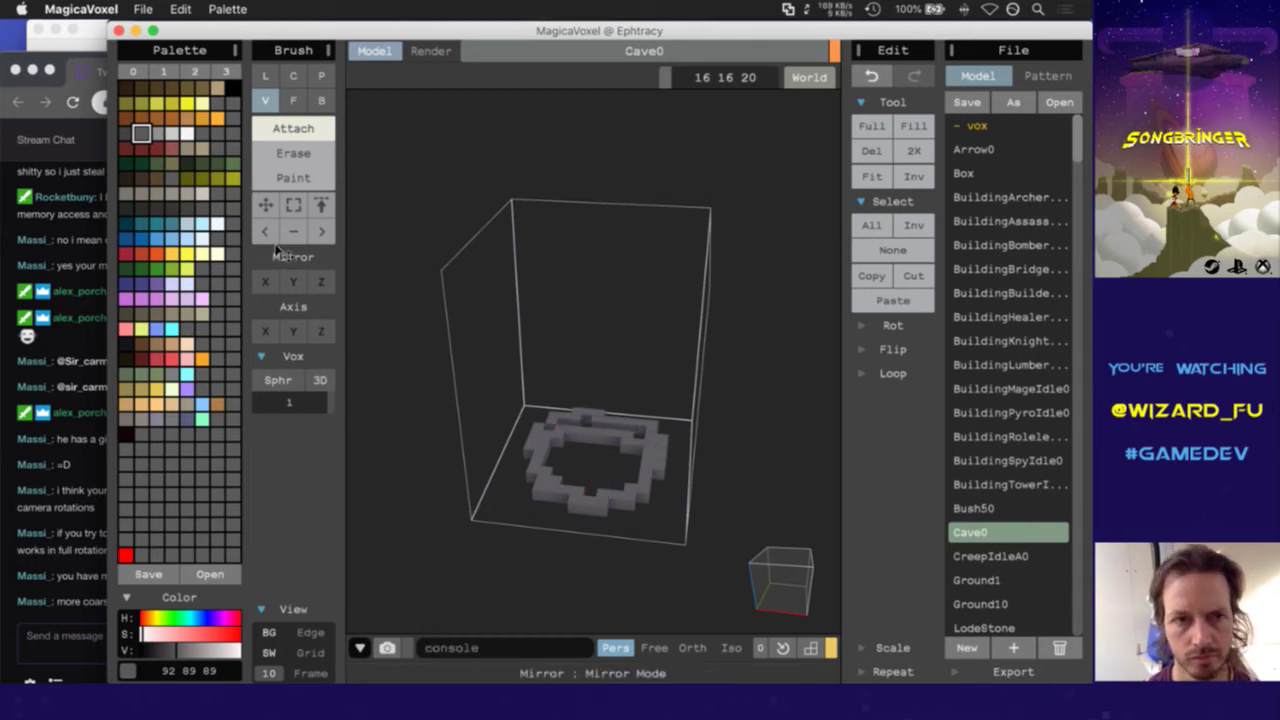
left_click(293, 100)
left_click(591, 451)
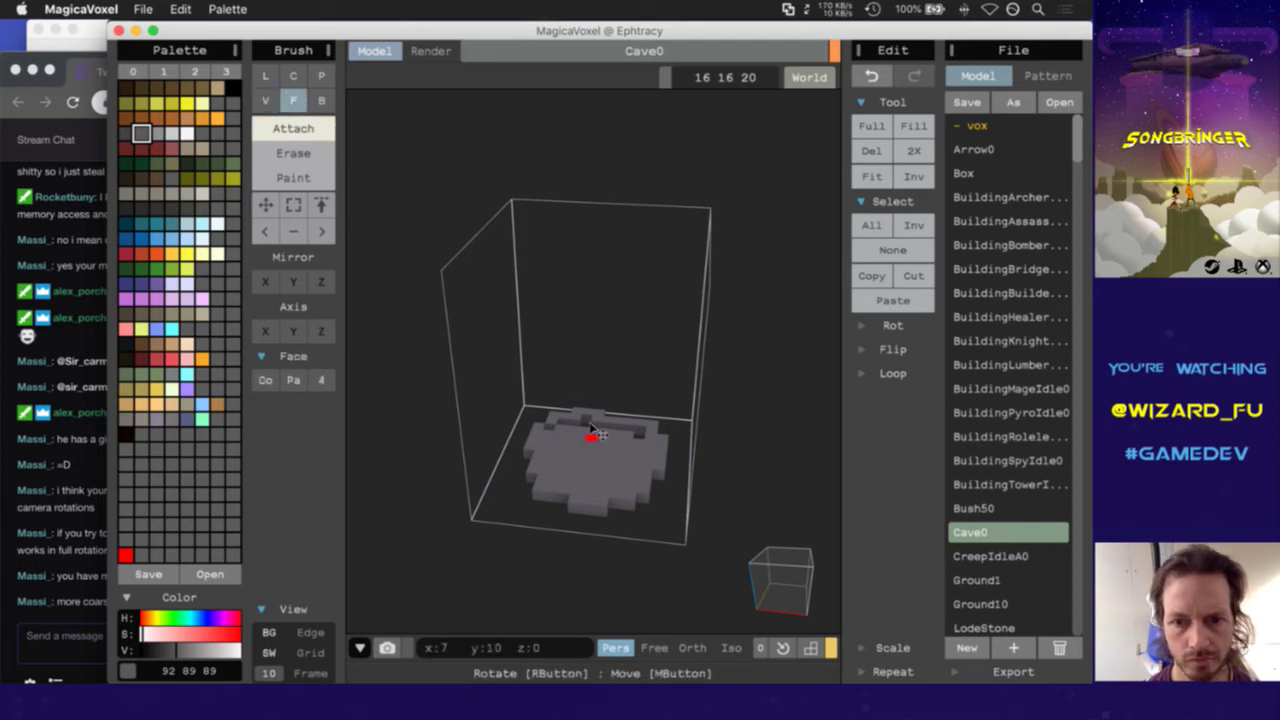
left_click(586, 423)
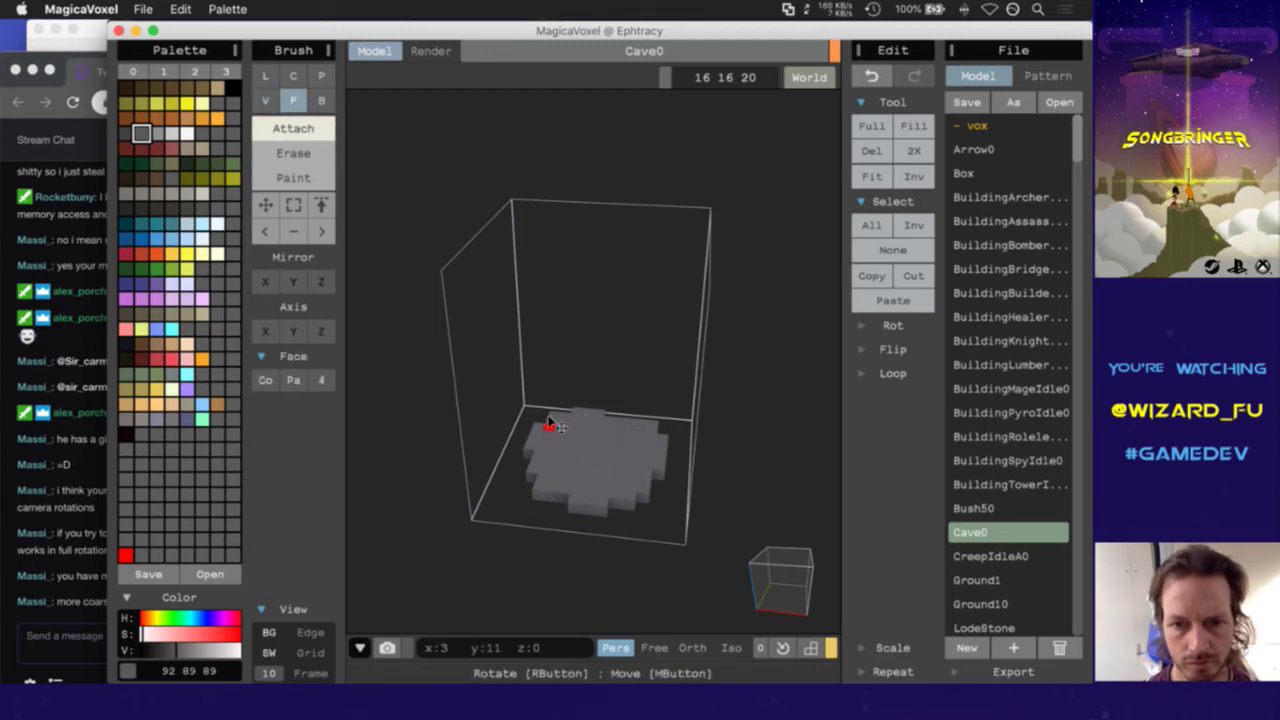
Extrude the grey slab's top face upward into a tall column and return to the voxel brush
right_click_drag(535, 512, 600, 434)
left_click_drag(588, 404, 603, 309)
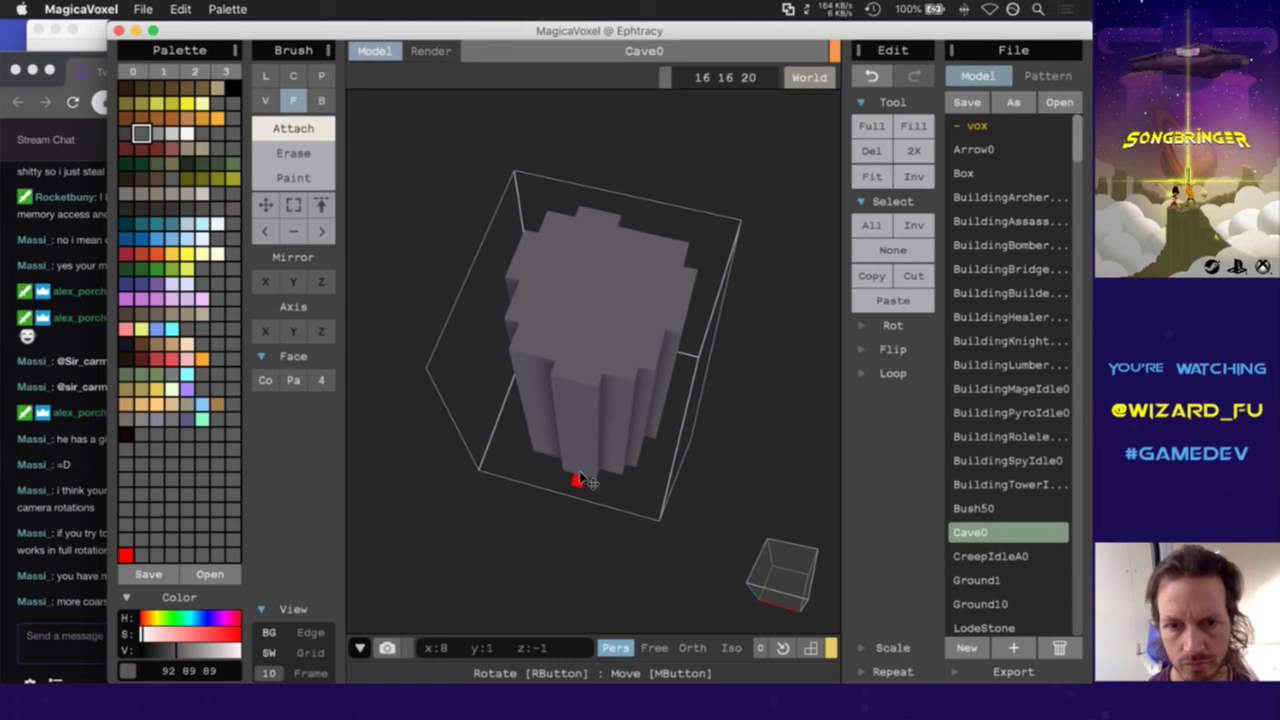
mouse_move(769, 565)
right_mouse_down()
mouse_move(785, 535)
mouse_move(779, 487)
mouse_move(762, 560)
right_mouse_up()
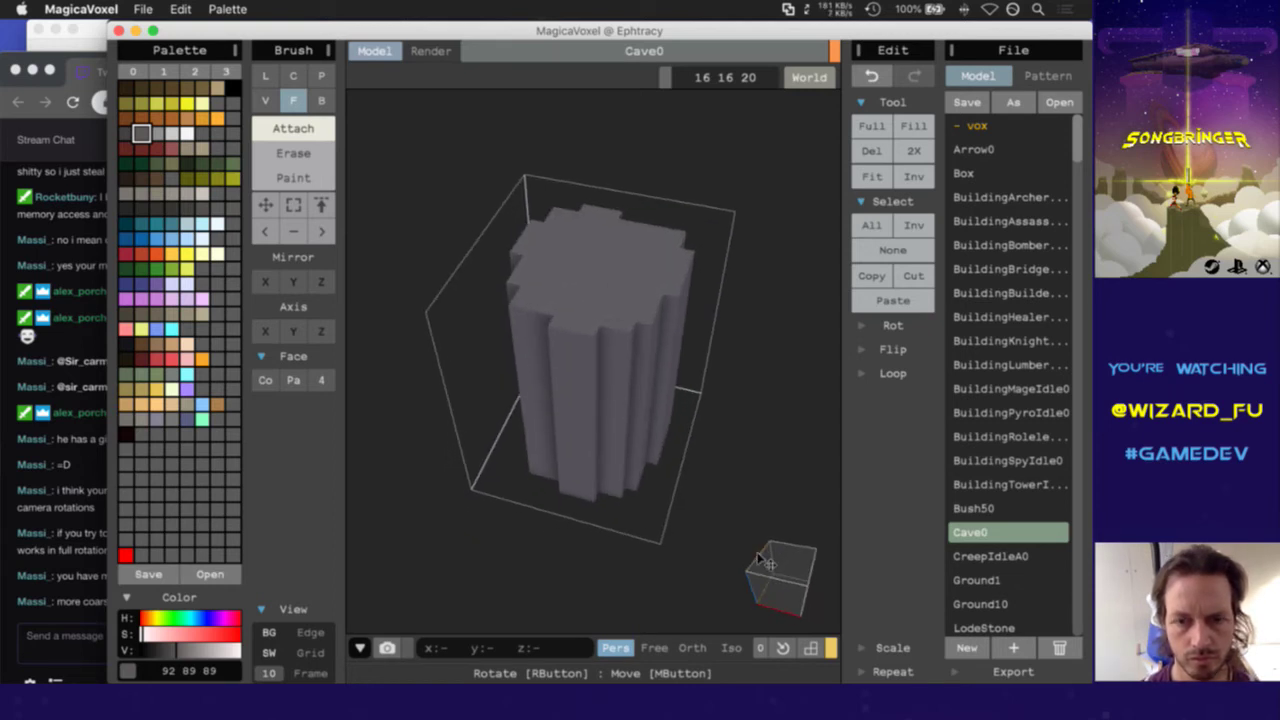
left_click(762, 560)
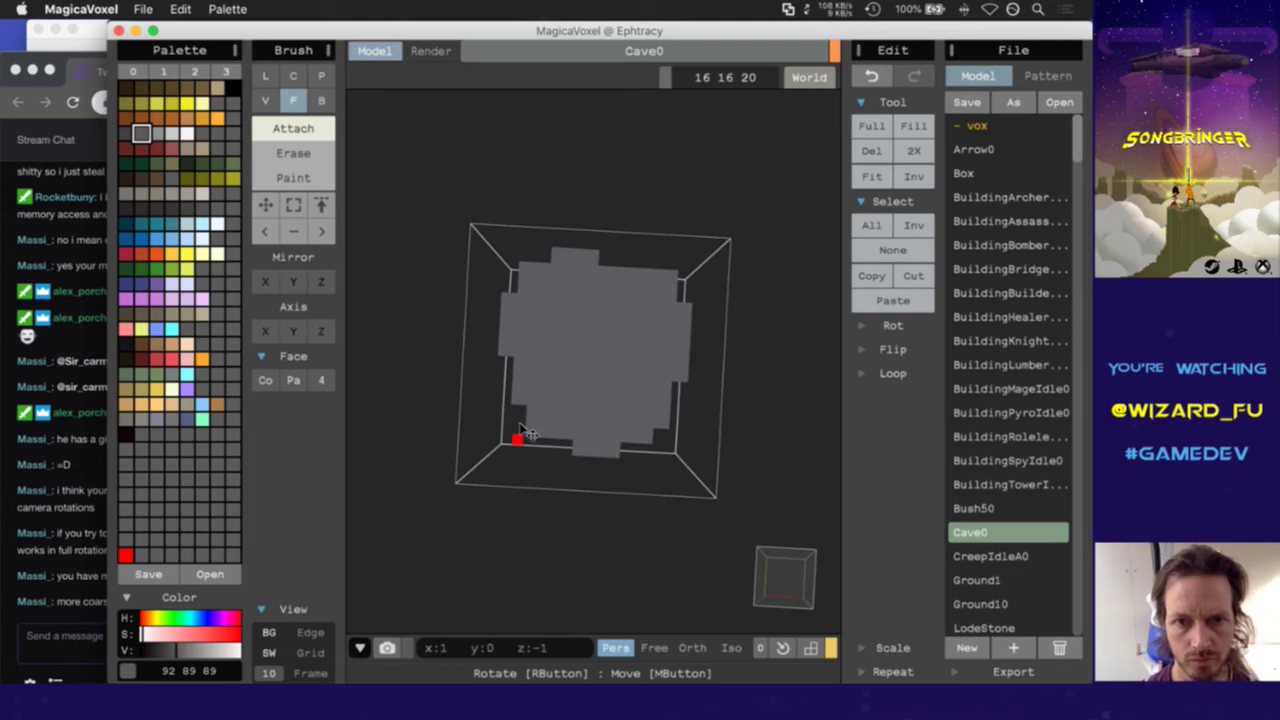
key("v")
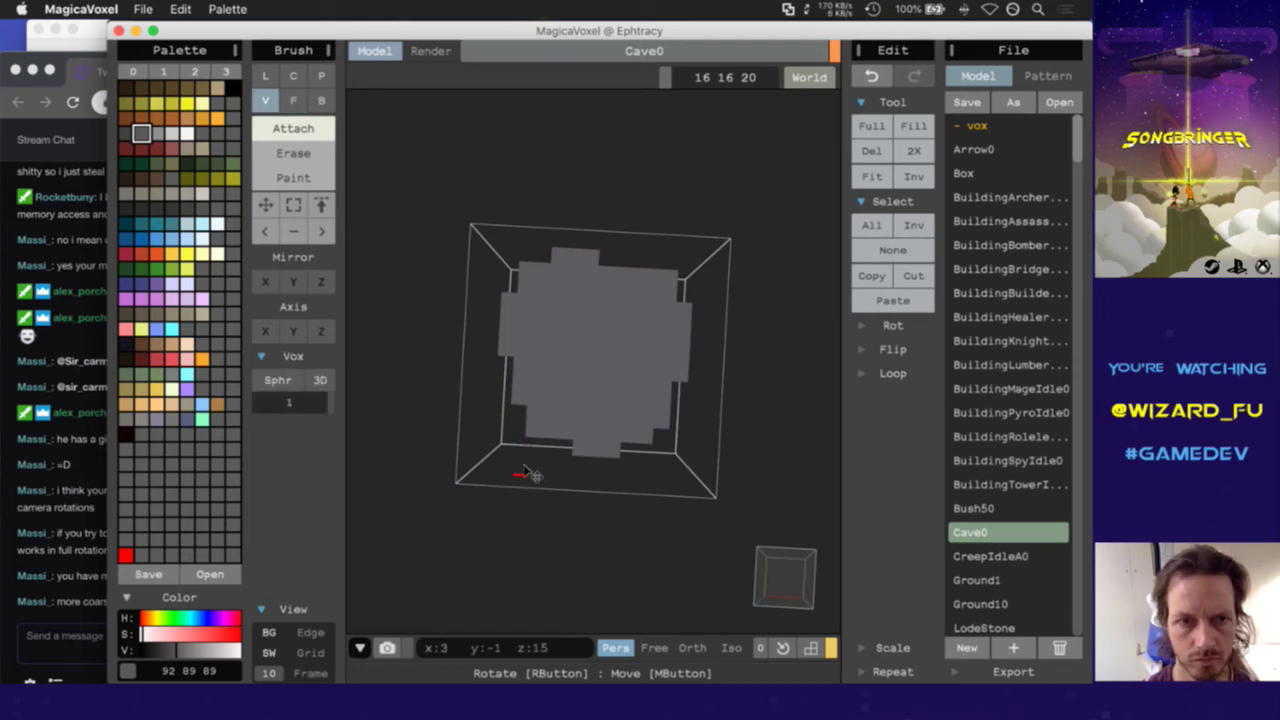
Erase voxels from the lower front of the grey column upward to carve a tall, irregular cave opening
left_click(766, 560)
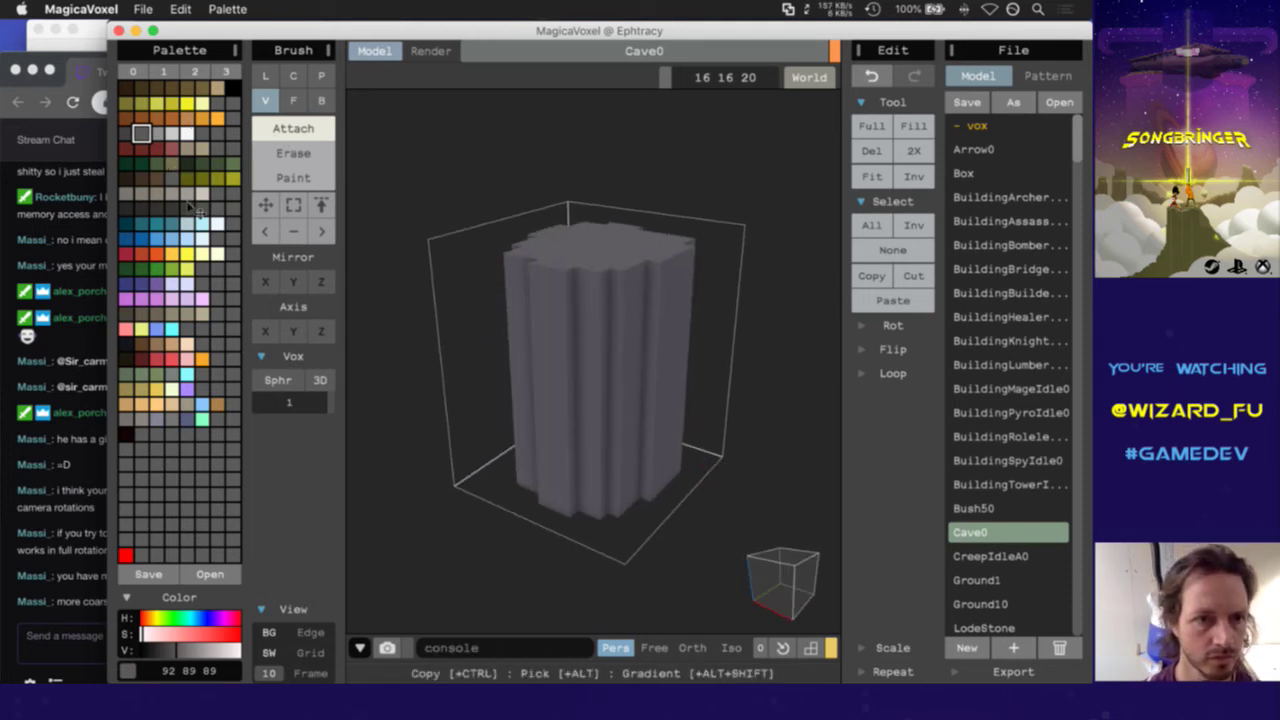
left_click(786, 568)
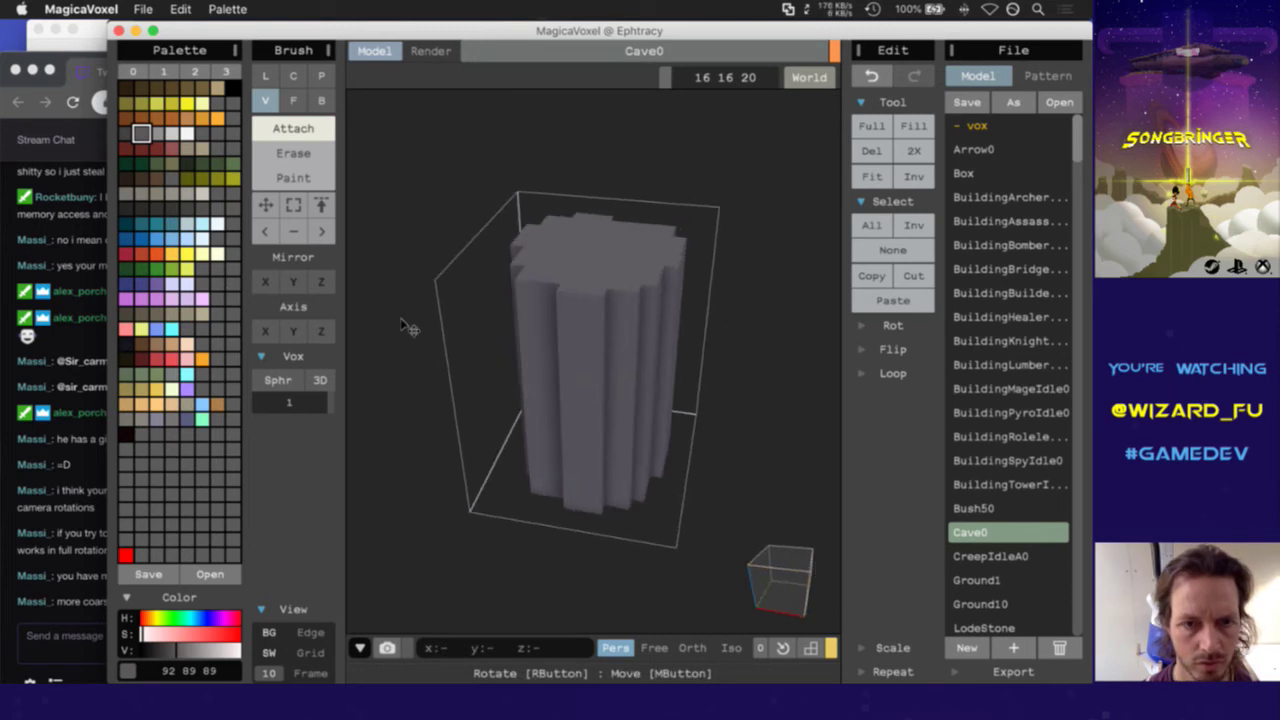
left_click(305, 155)
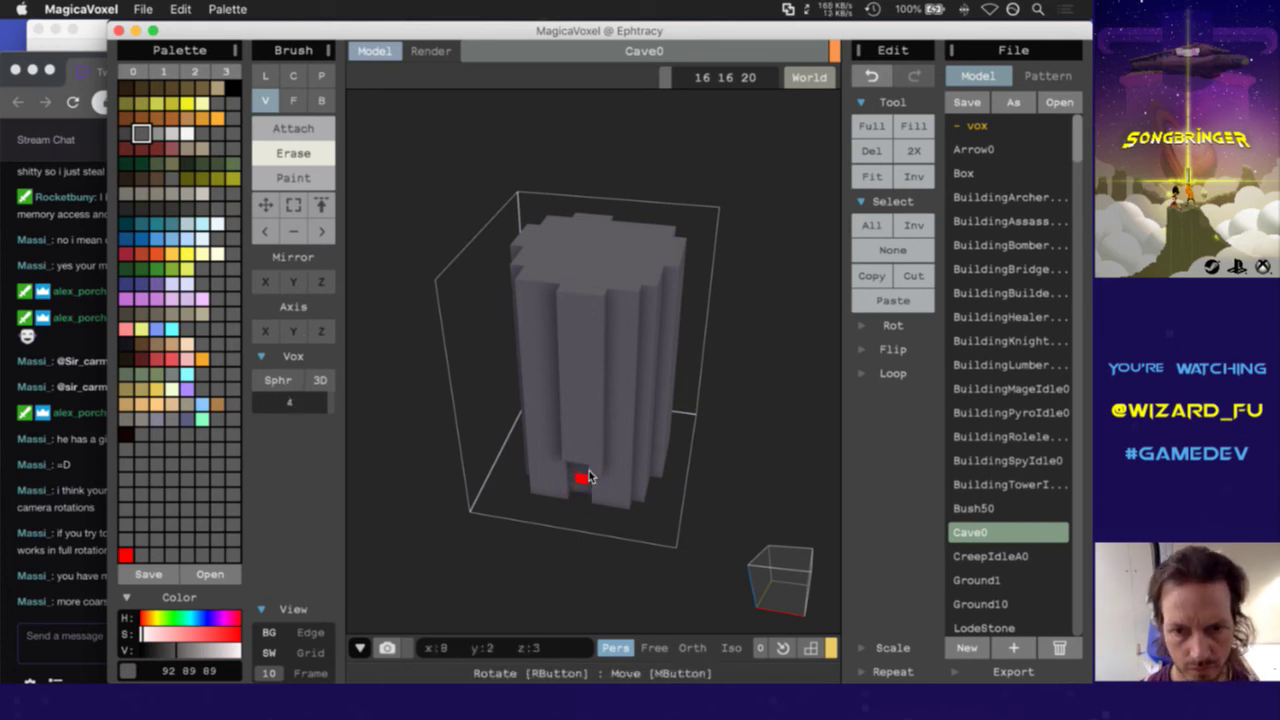
mouse_move(588, 478)
left_mouse_down()
mouse_move(580, 354)
mouse_move(594, 317)
mouse_move(582, 304)
mouse_move(574, 391)
mouse_move(598, 354)
mouse_move(608, 480)
mouse_move(603, 346)
mouse_move(603, 473)
mouse_move(580, 469)
mouse_move(580, 380)
mouse_move(597, 346)
mouse_move(597, 470)
left_mouse_up()
mouse_move(771, 586)
right_mouse_down()
mouse_move(811, 514)
mouse_move(757, 548)
mouse_move(765, 580)
right_mouse_up()
left_click(765, 580)
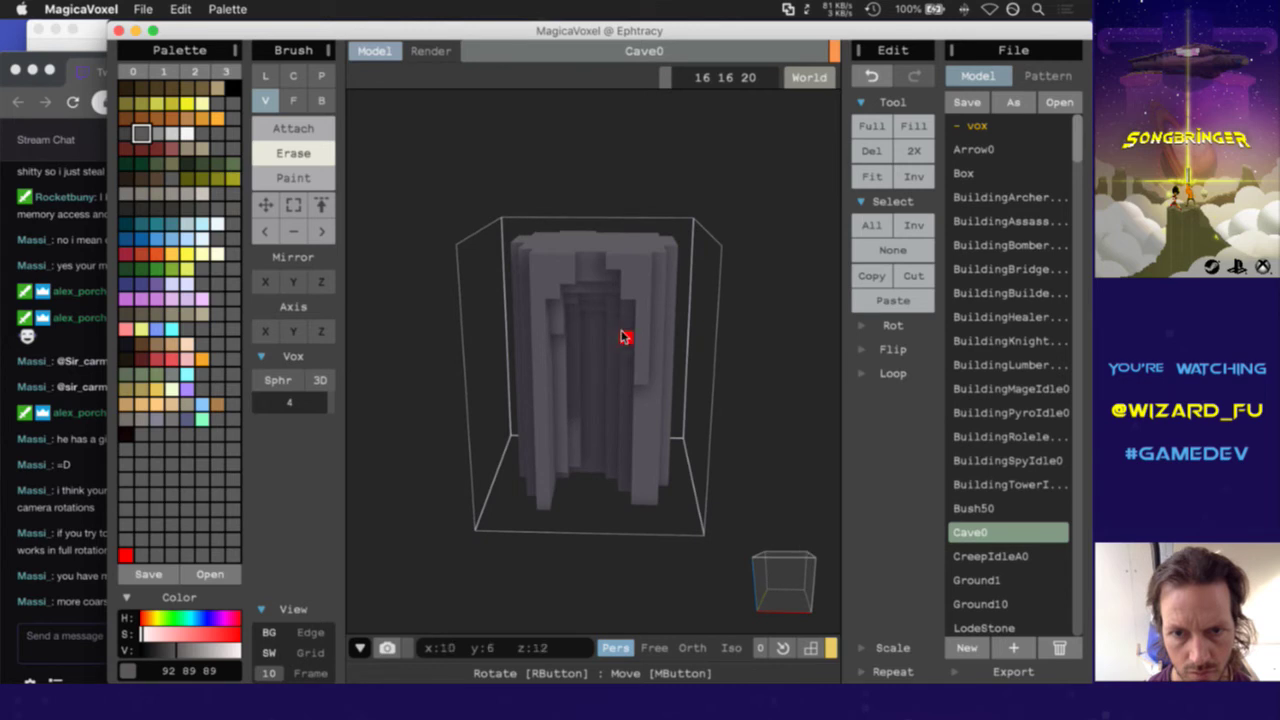
Erase more voxels around the cave opening's lower walls and interior, and undo the last erase stroke
mouse_move(628, 503)
left_mouse_down()
mouse_move(586, 426)
mouse_move(574, 328)
mouse_move(562, 489)
mouse_move(568, 368)
mouse_move(593, 316)
mouse_move(646, 368)
mouse_move(634, 494)
mouse_move(608, 339)
mouse_move(600, 462)
left_mouse_up()
key("super+z")
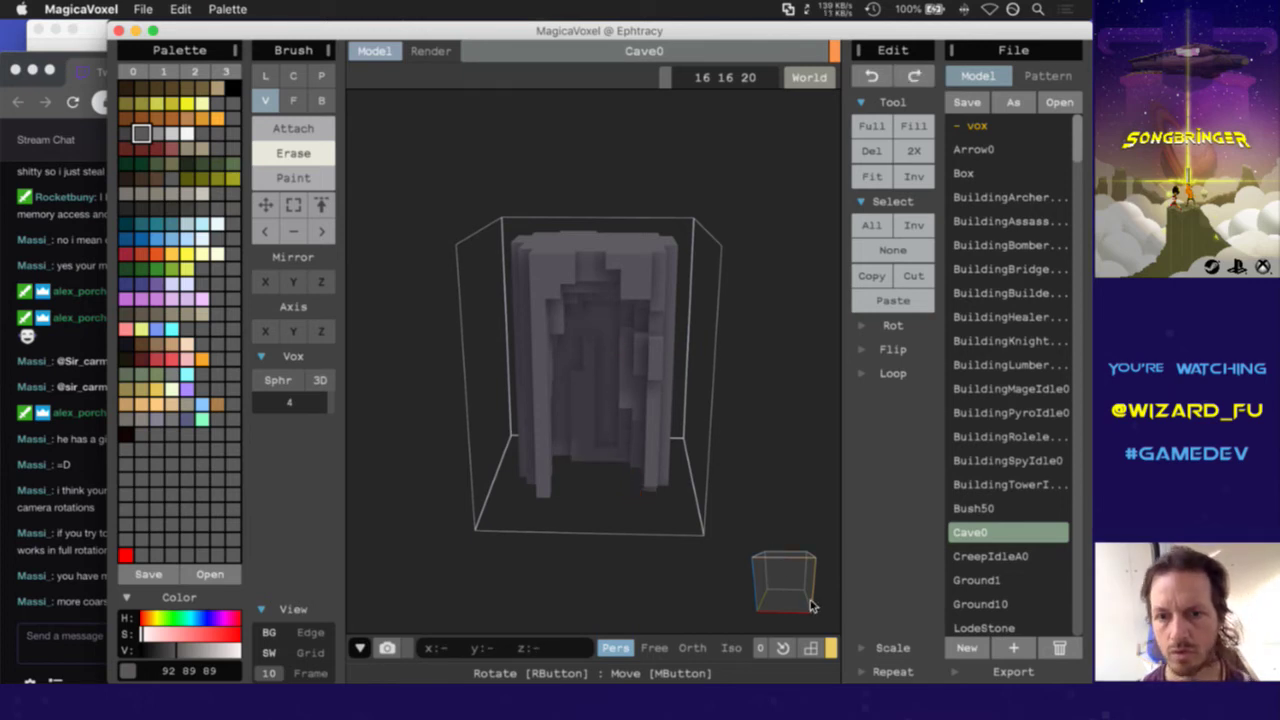
right_click_drag(809, 606, 750, 625)
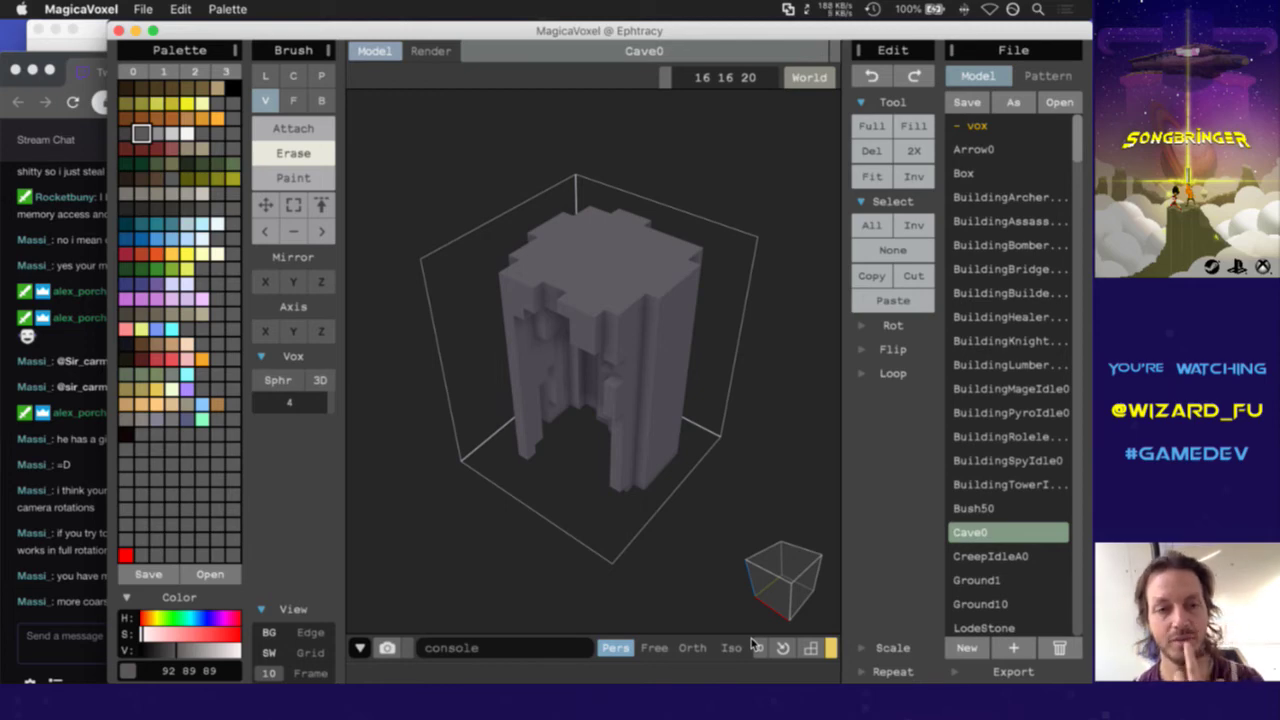
Switch away from the cave model and open the other installed version of MagicaVoxel
key("super+Tab")
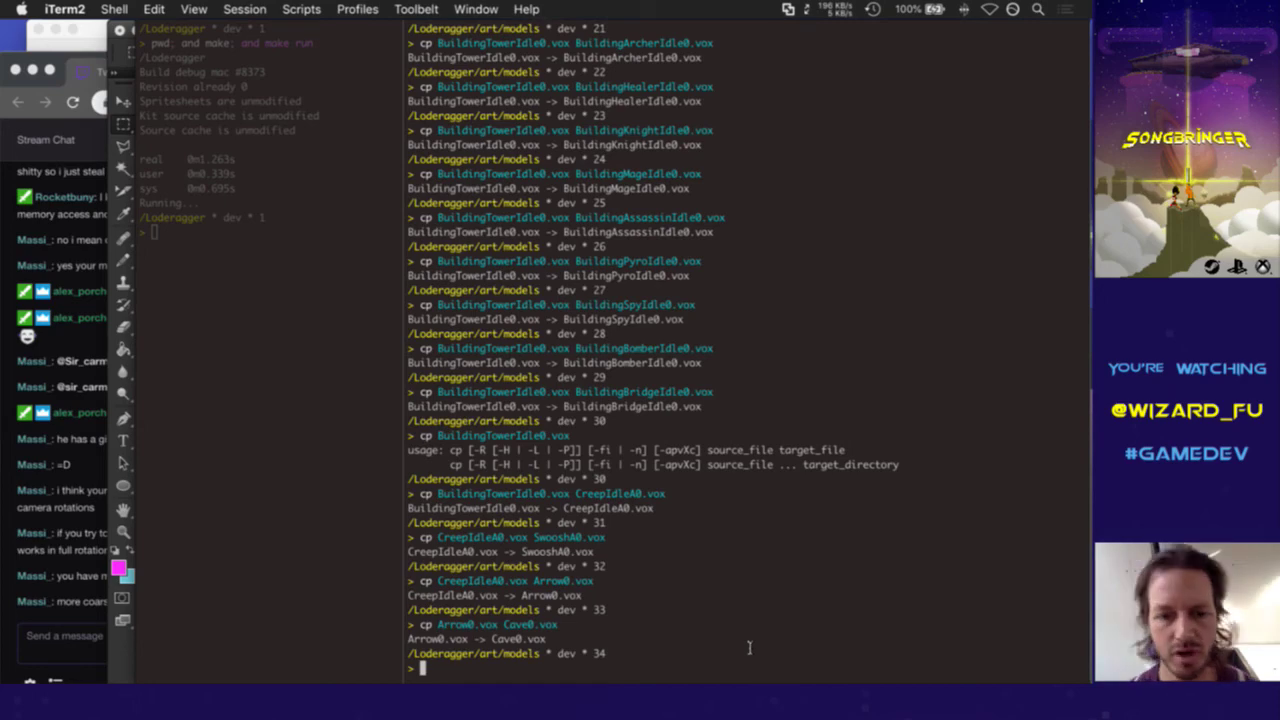
key("F4")
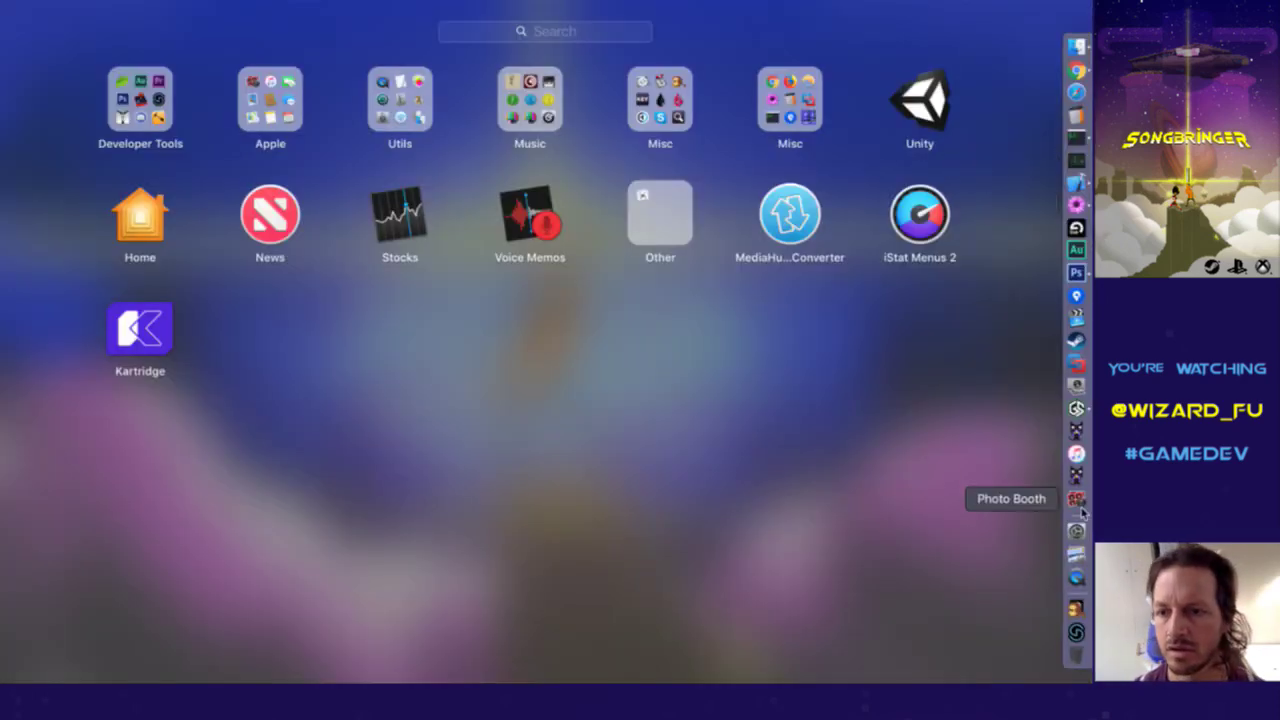
left_click(1076, 476)
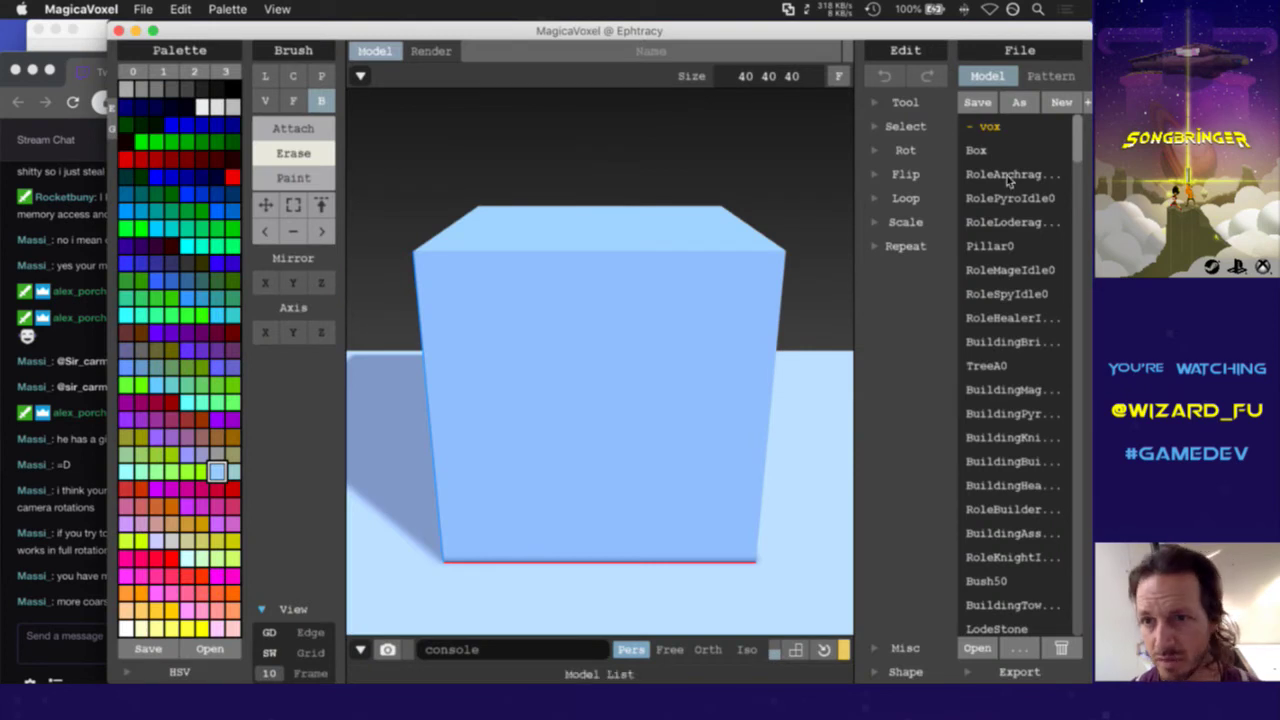
Look through the role emblem models from RoleArchraggerIdle0 to RoleHealerIdle0
left_click(1012, 178)
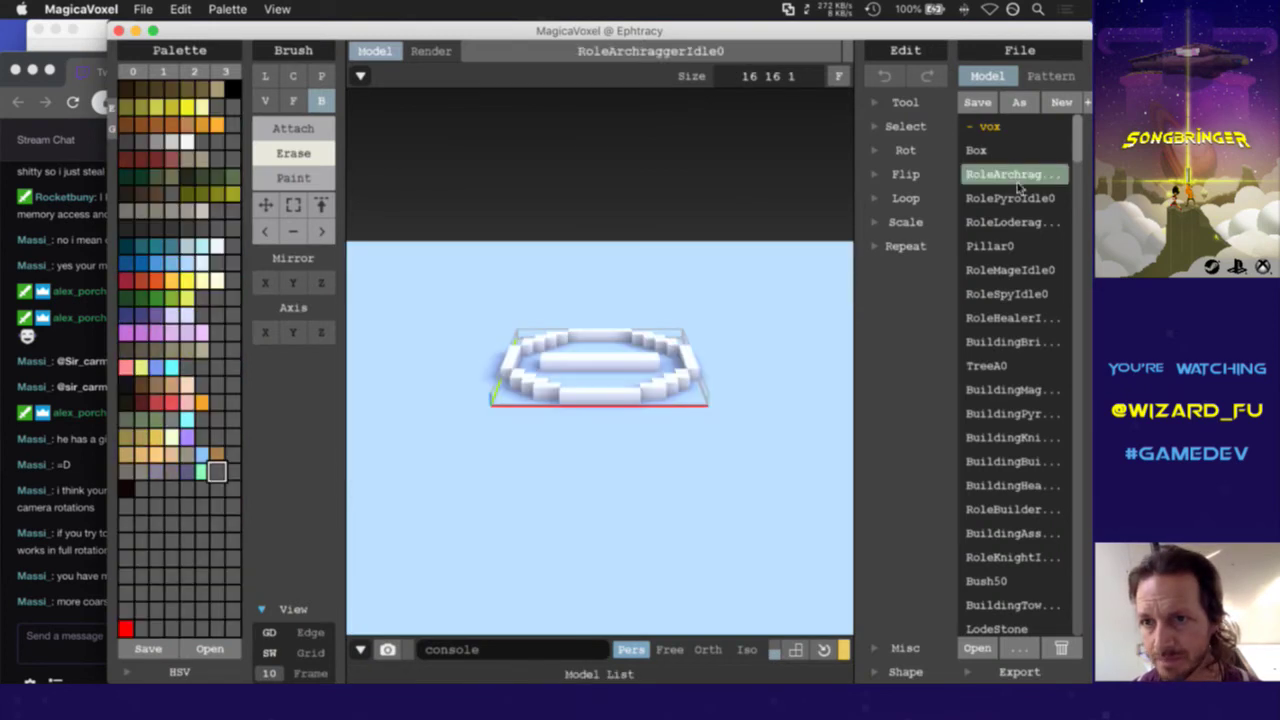
left_click(1029, 201)
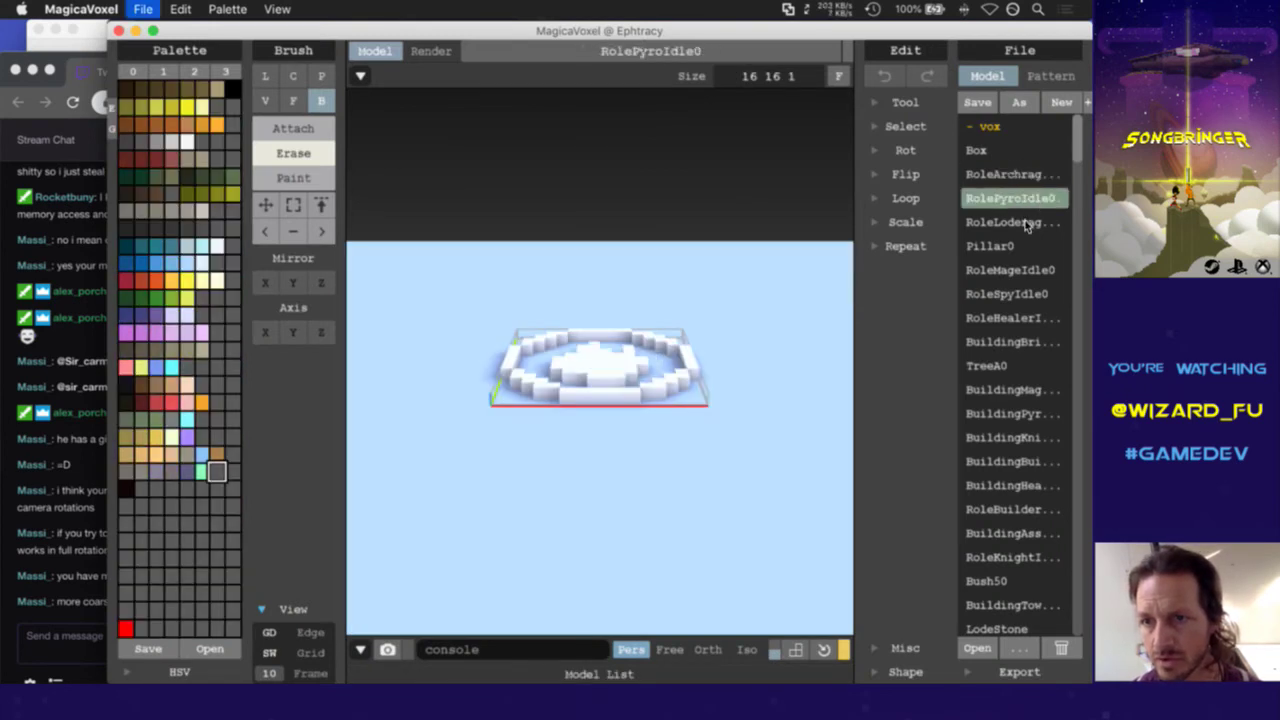
left_click(1026, 224)
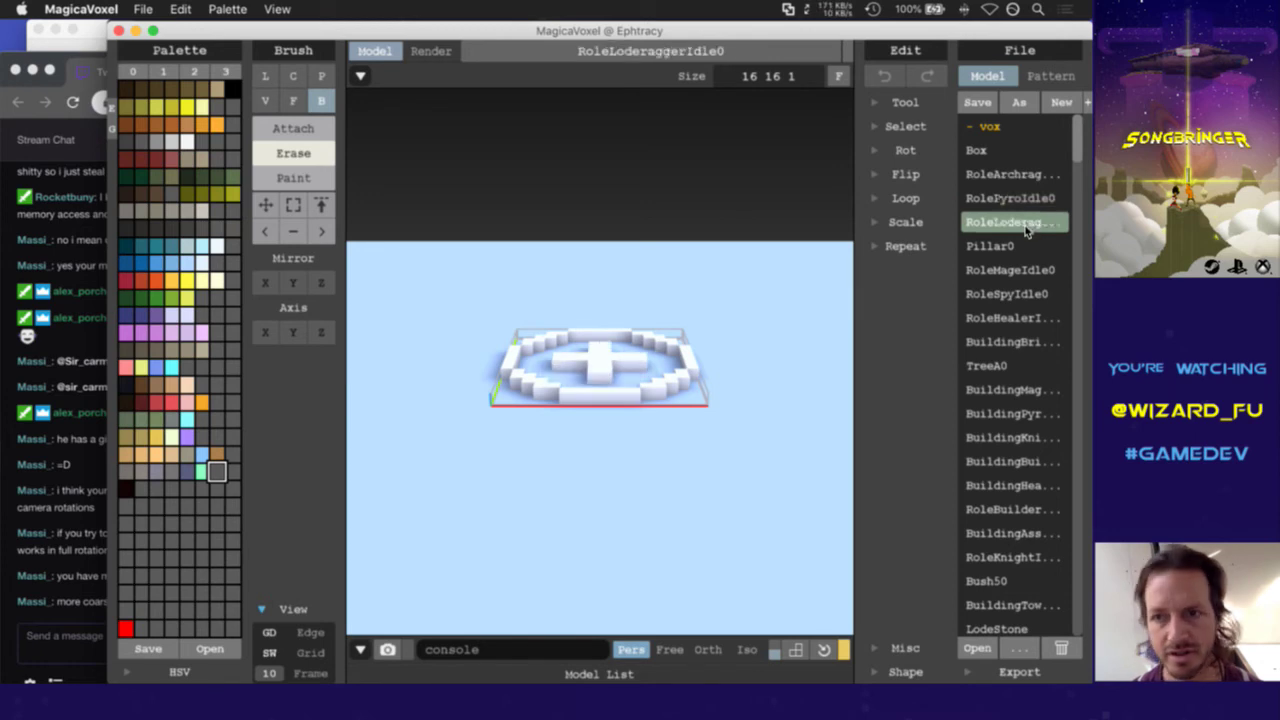
left_click(1022, 271)
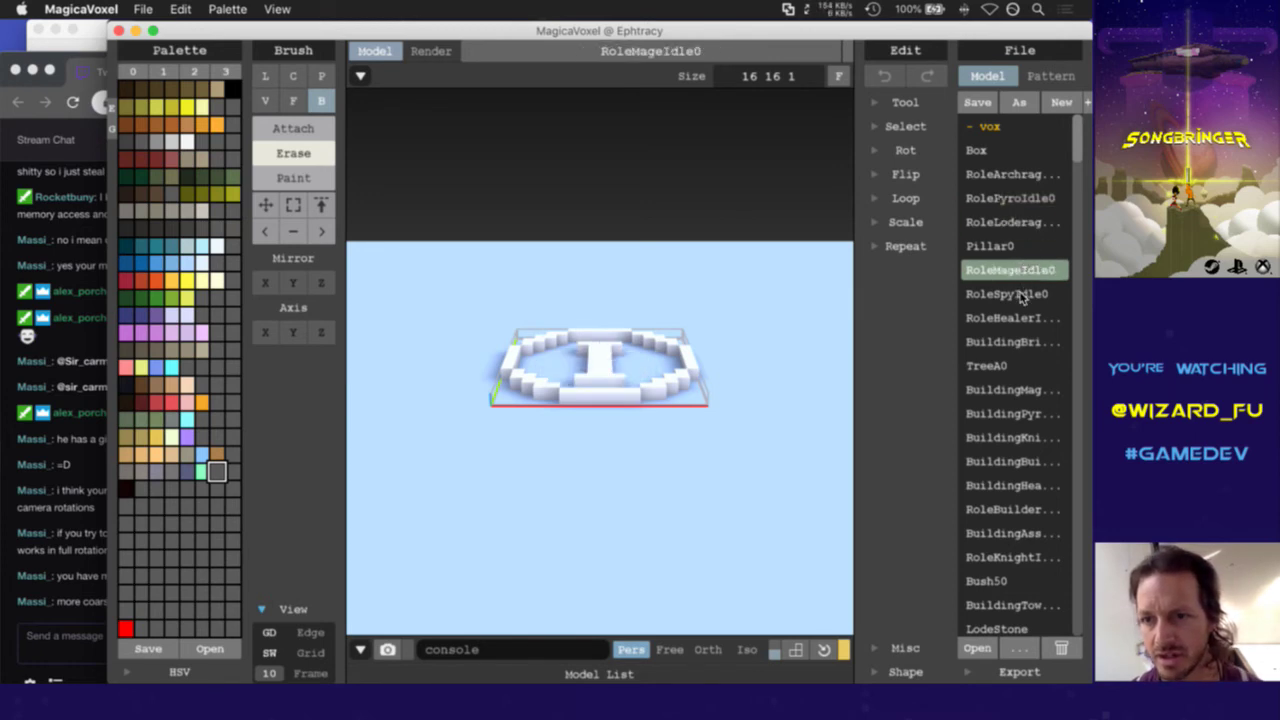
left_click(1022, 298)
left_click(1027, 320)
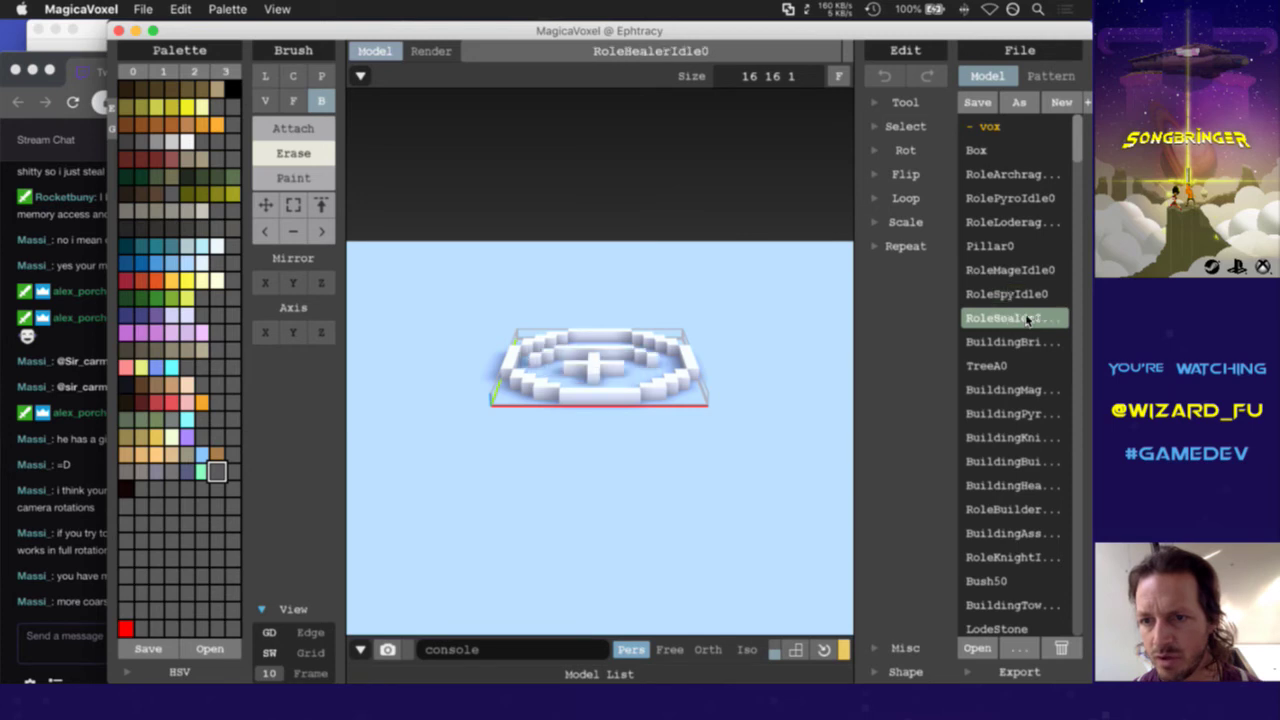
View BuildingBridgeIdle0, TreeA0, the mage, pyro, knight and builder building models, and RoleBuilderIdle0
left_click(1021, 343)
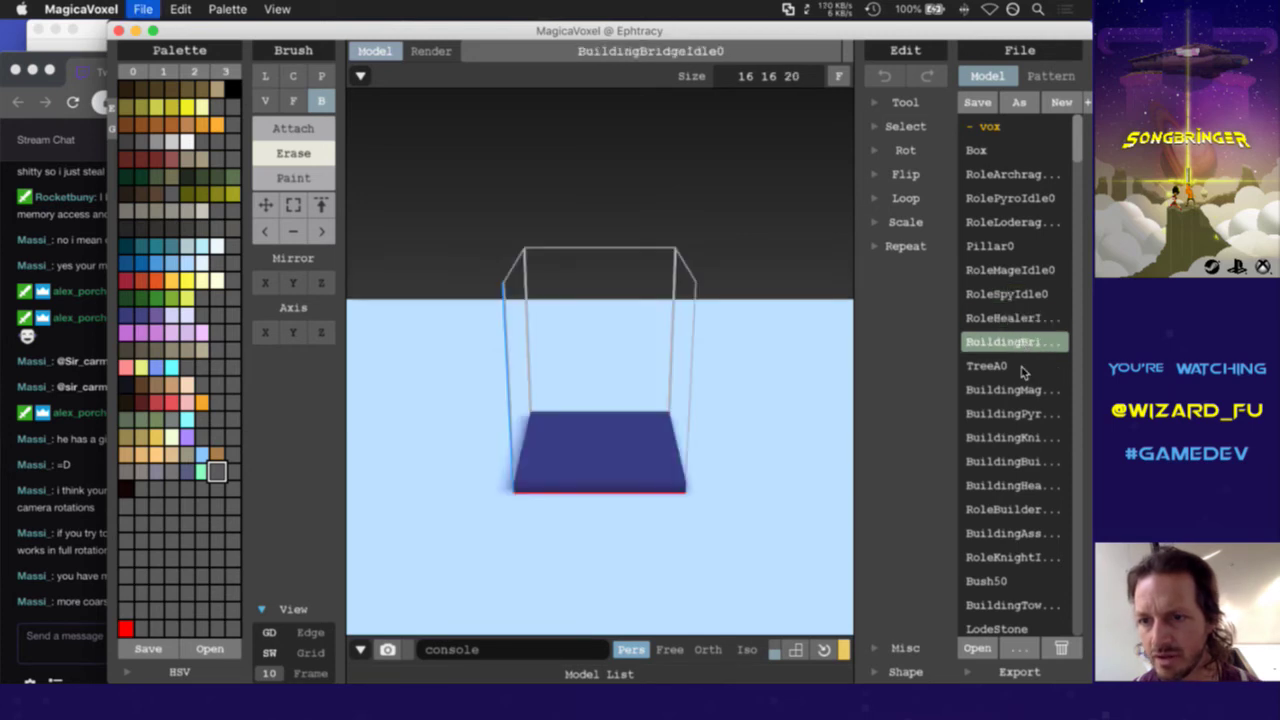
left_click(1021, 390)
left_click(1011, 366)
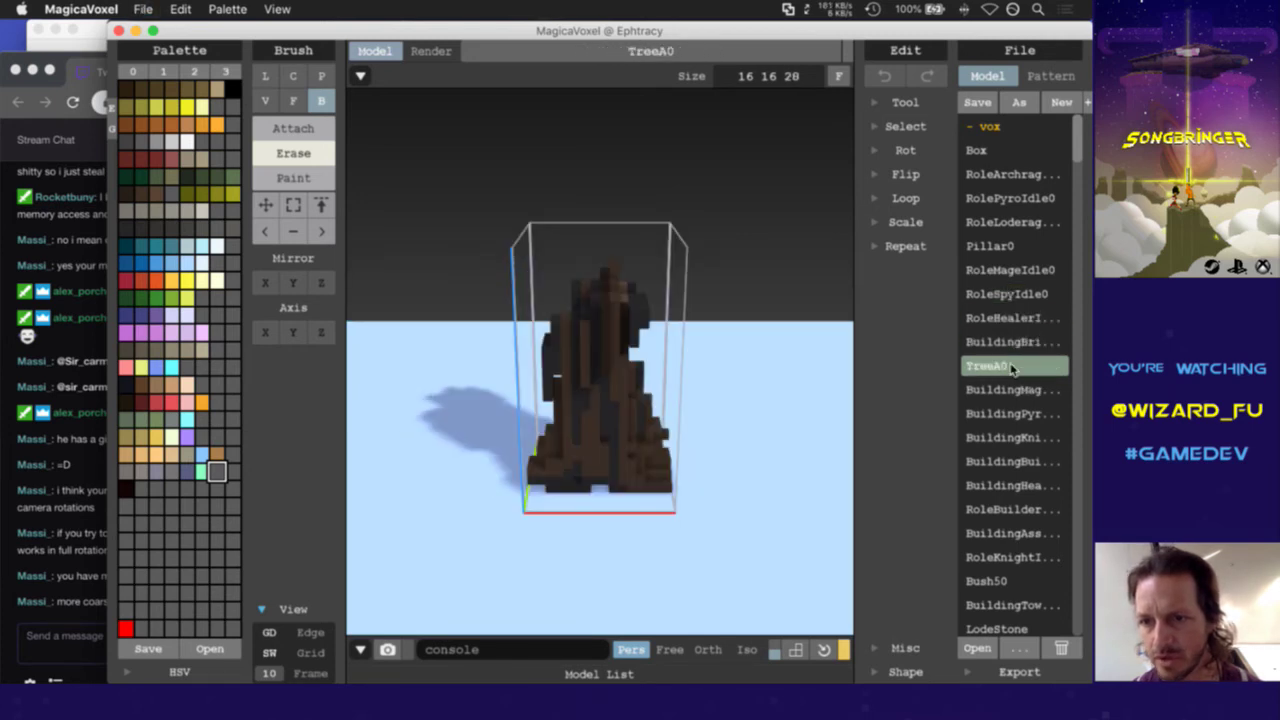
left_click(1007, 391)
left_click(1000, 416)
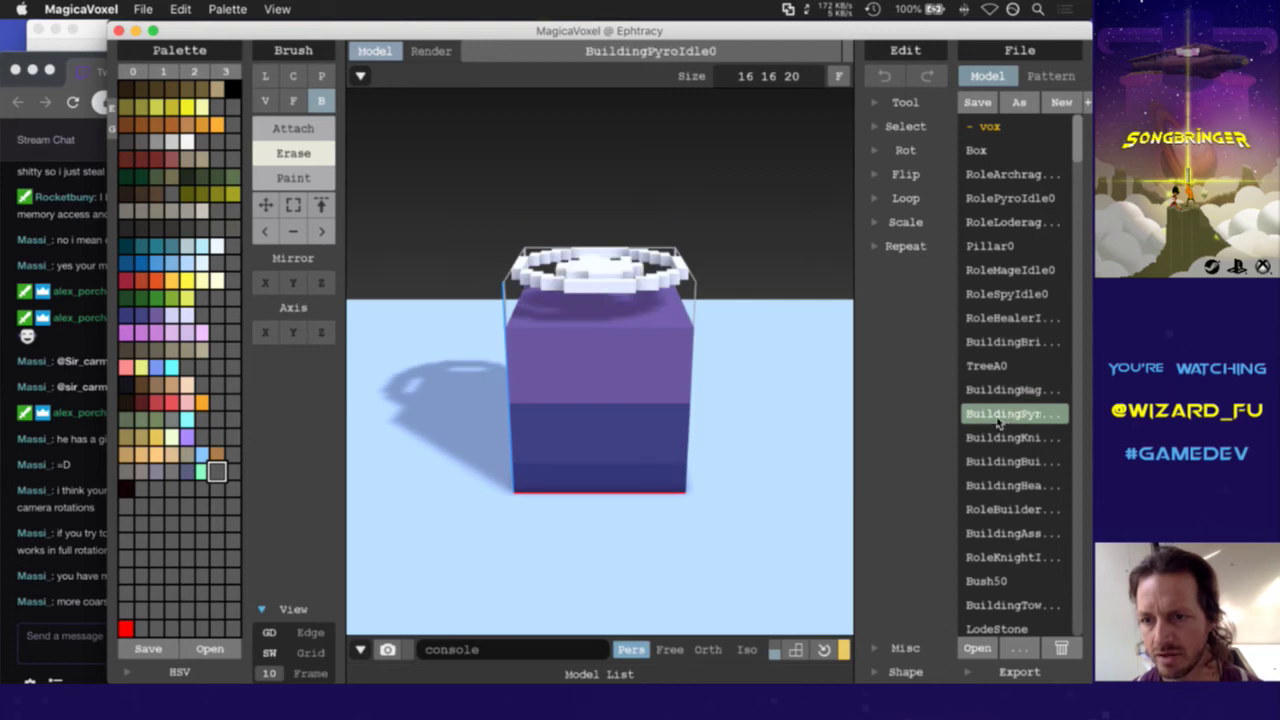
left_click(997, 440)
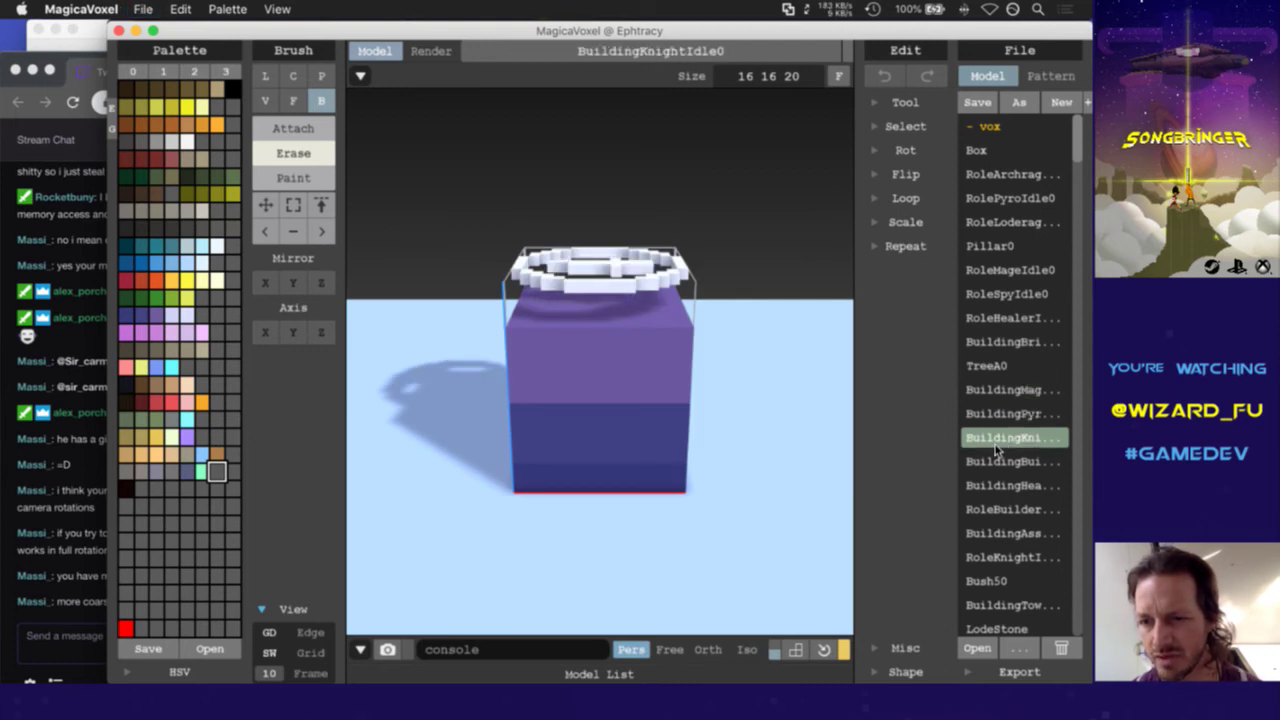
left_click(999, 462)
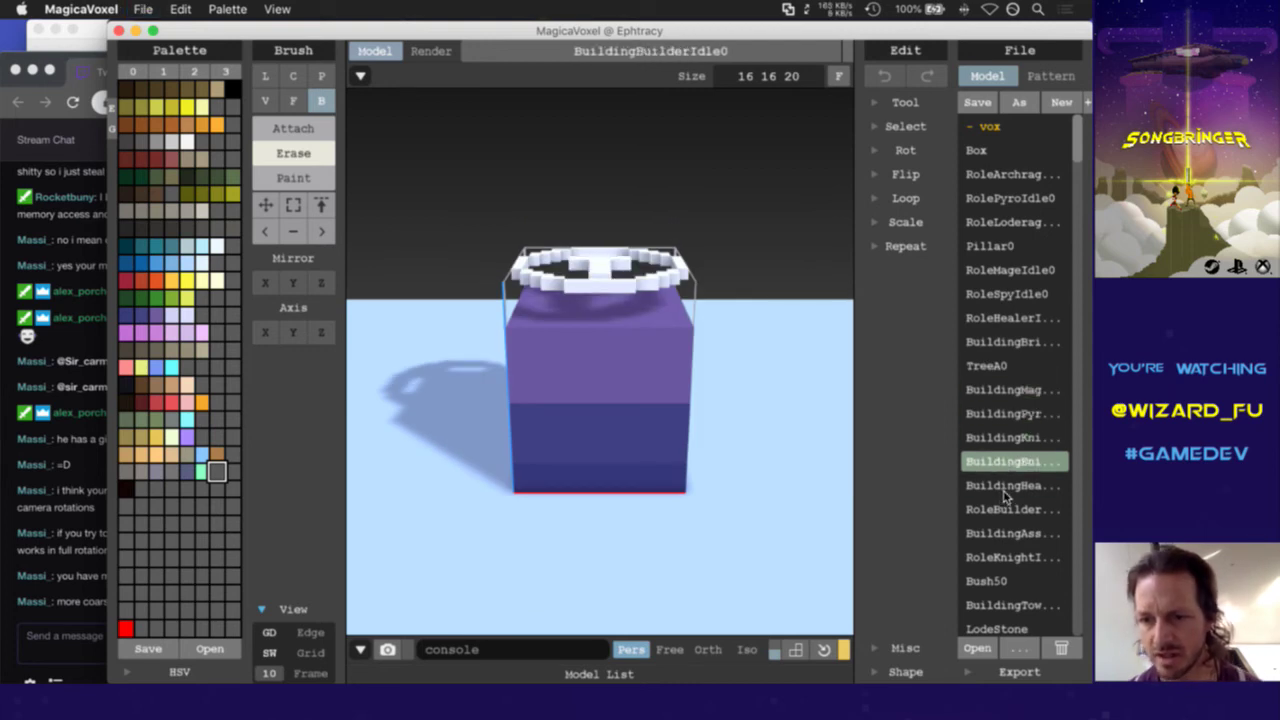
left_click(1002, 512)
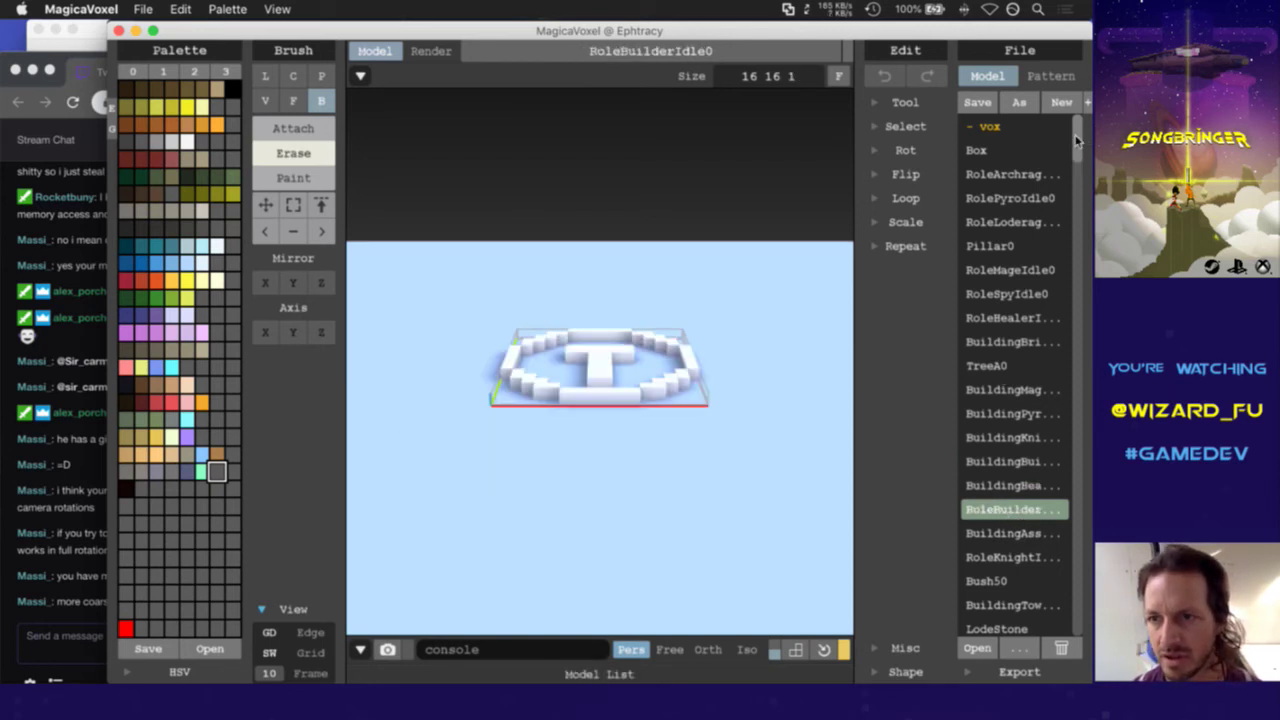
View the assassin building, RoleKnightIdle0, BuildingTowerIdle0, CreepIdleA0, BuildingRolelessIdle0, WaterA0 and the carved Cave0 model
scroll(1076, 147, "down", 1)
scroll(1076, 147, "down", 5)
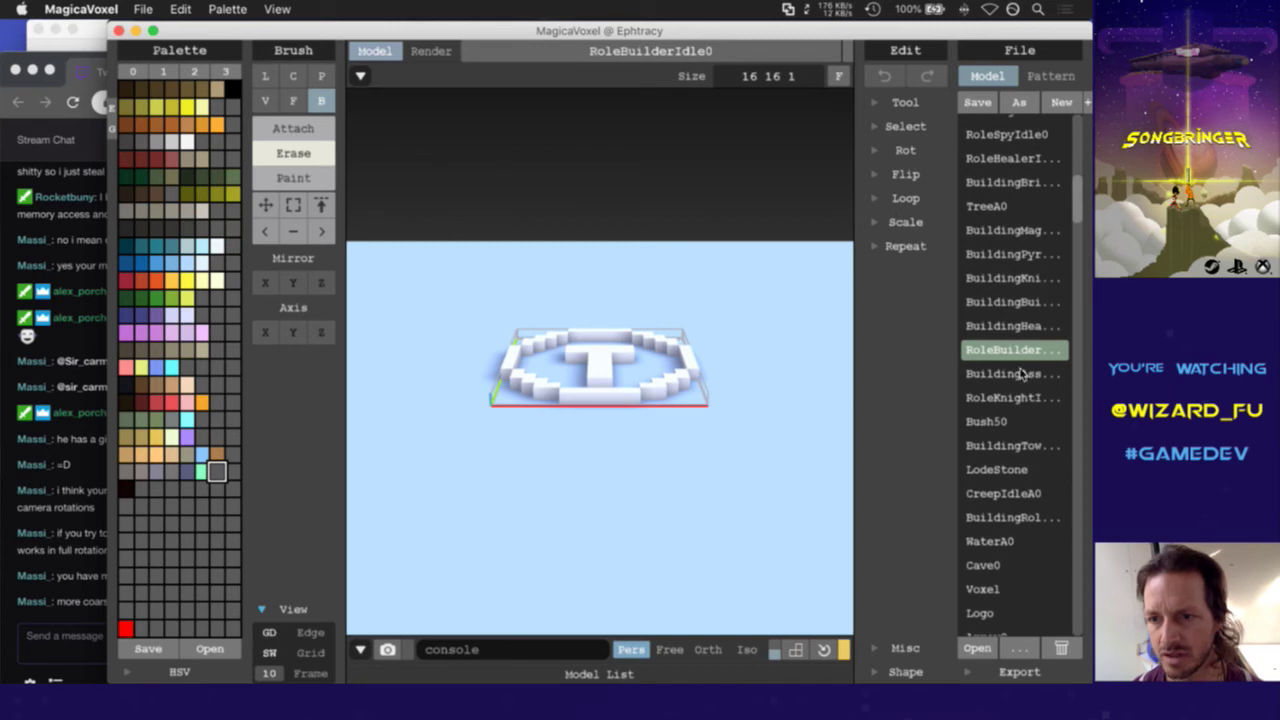
left_click(1020, 374)
left_click(1010, 397)
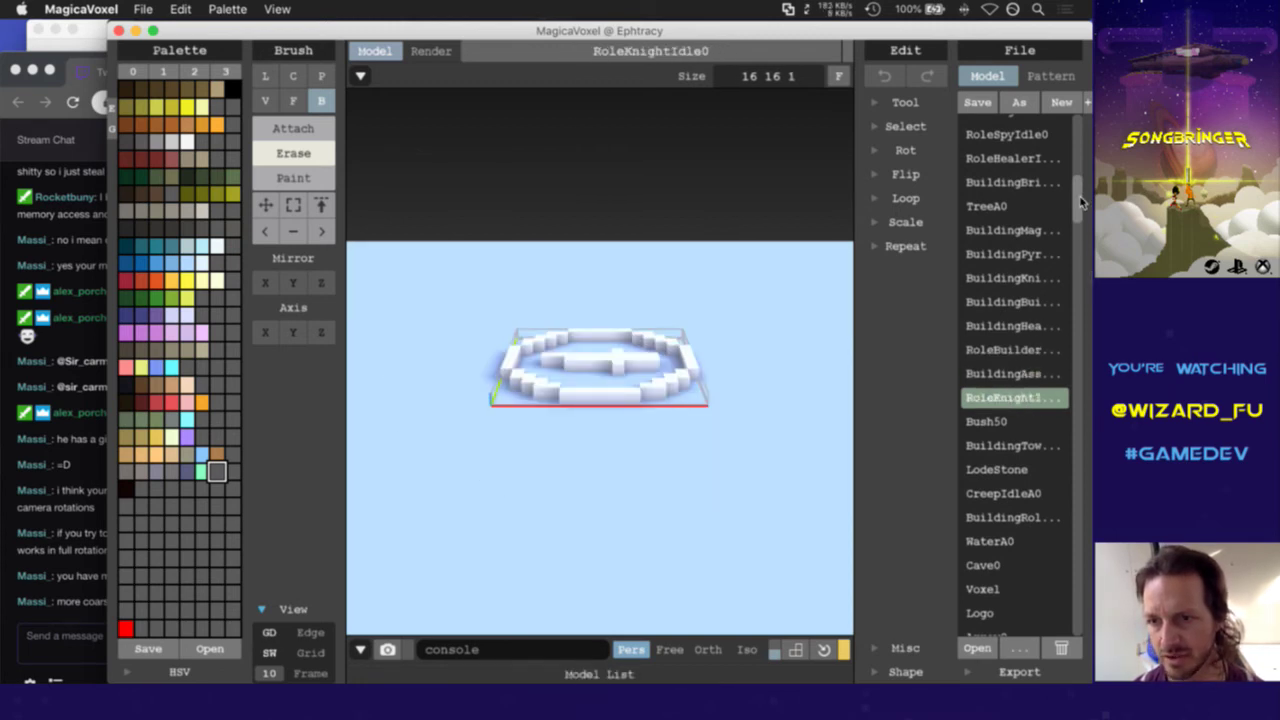
left_click_drag(1078, 203, 1075, 250)
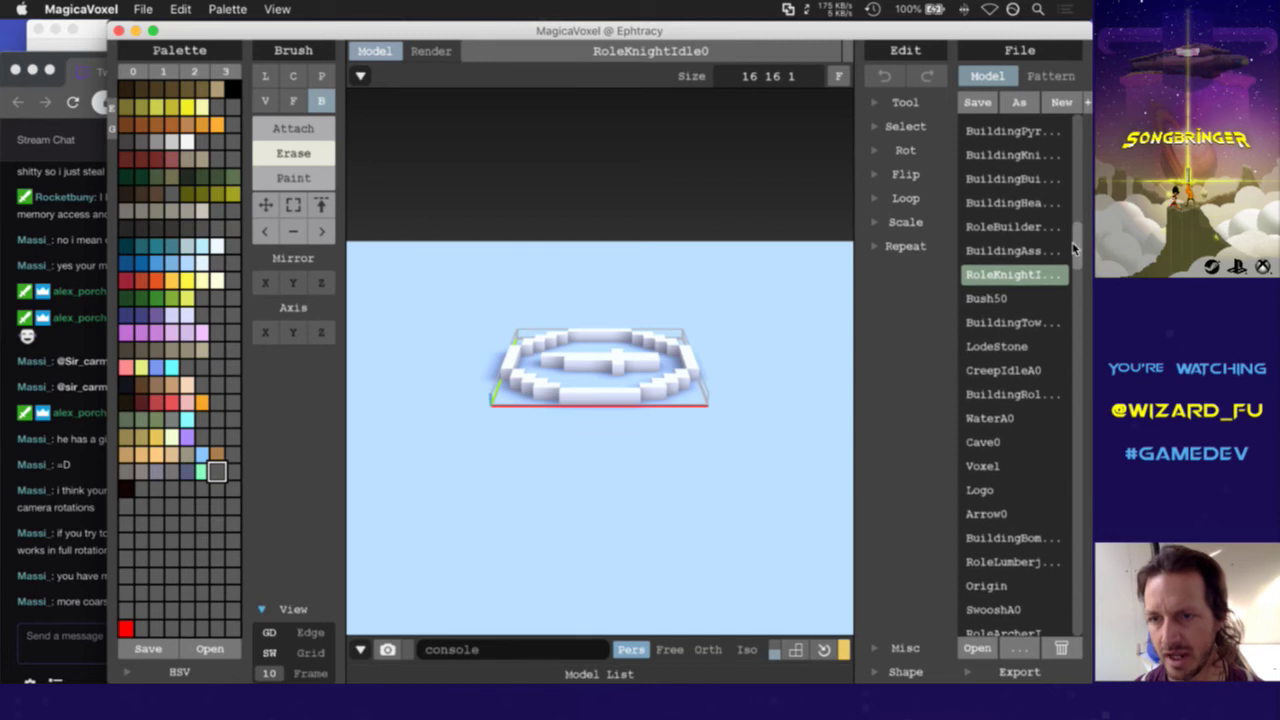
left_click(1026, 323)
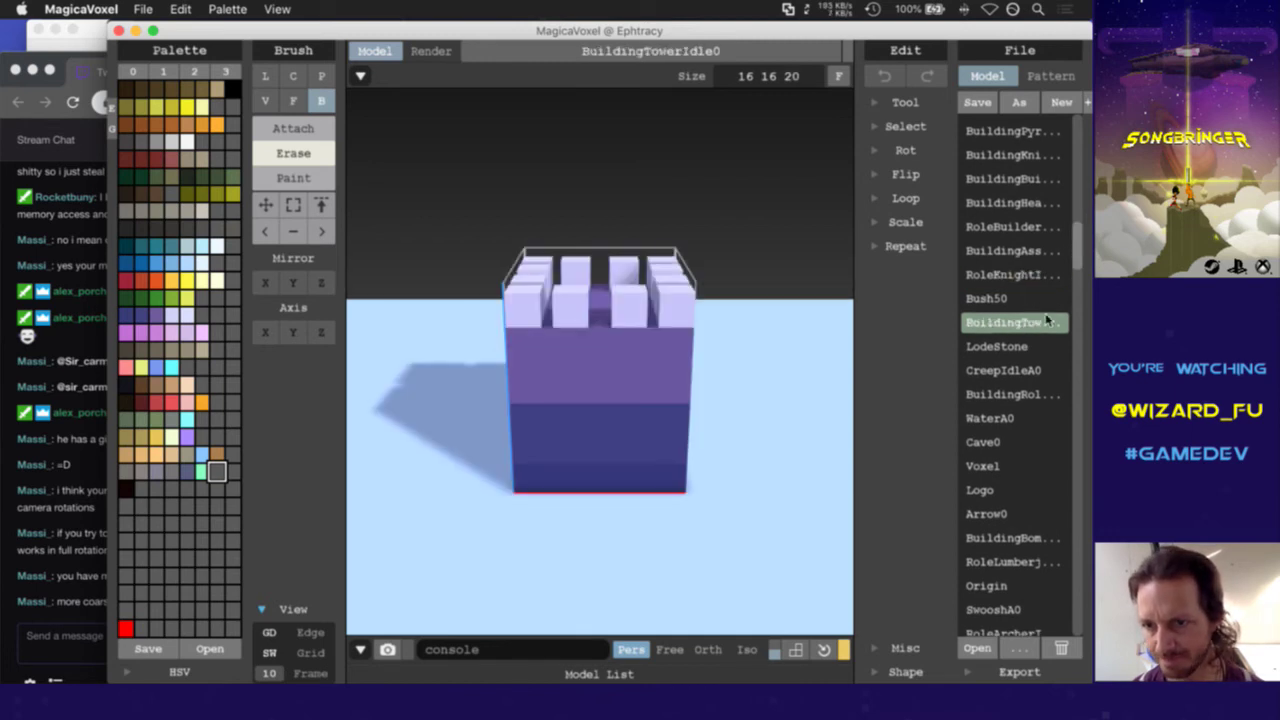
left_click(1024, 371)
left_click_drag(1082, 240, 1082, 257)
left_click(1040, 349)
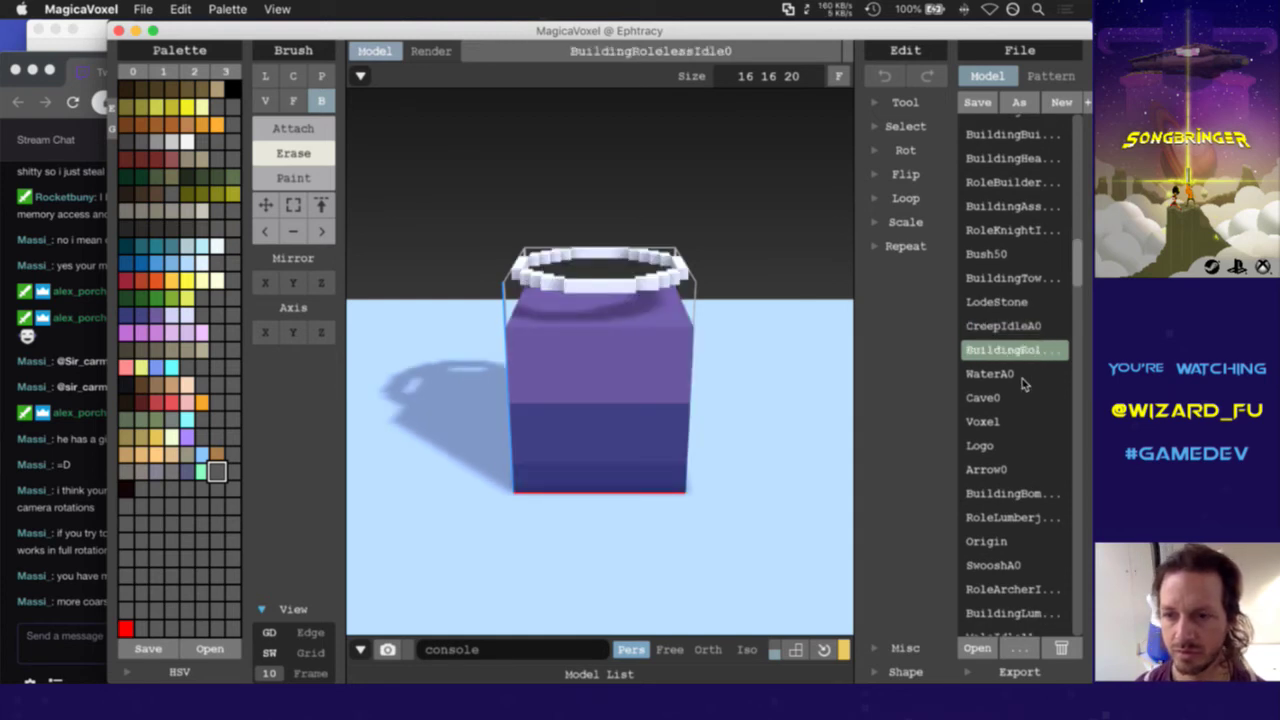
left_click(1024, 375)
left_click(1010, 399)
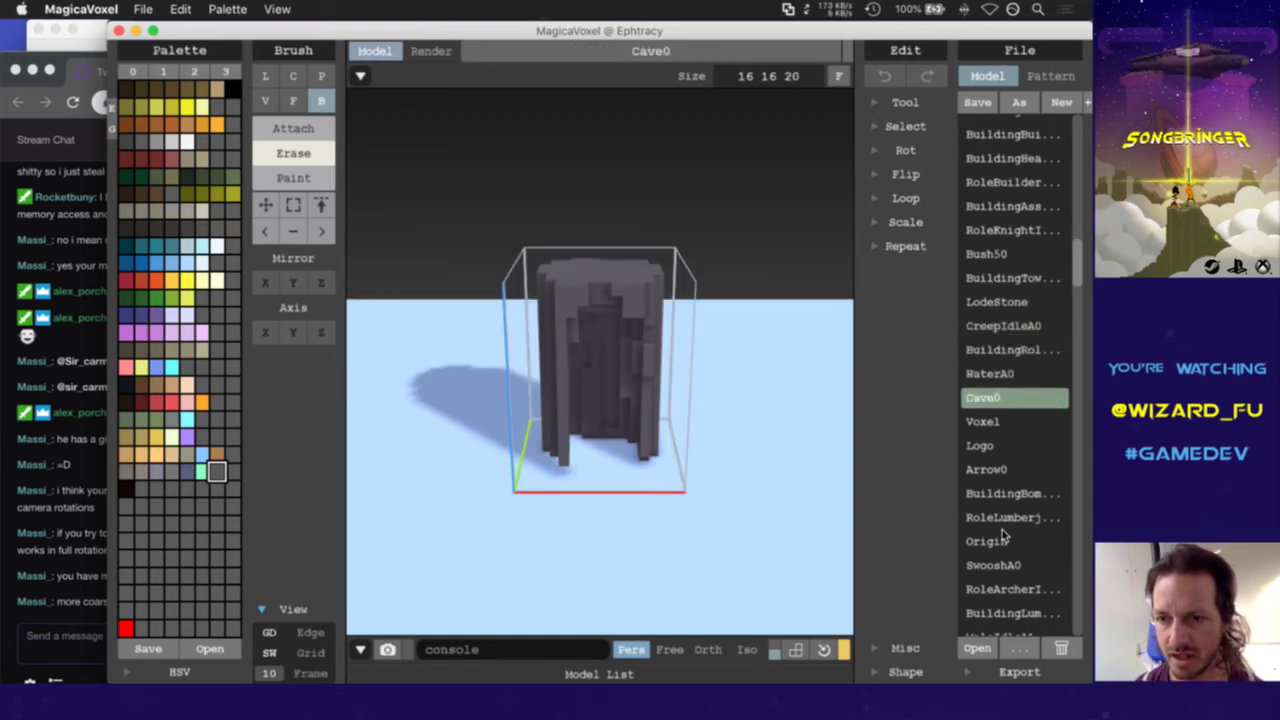
View Arrow0, the bomber building, RoleLumberjackIdle0, SwooshA0, the archer role and BuildingLumberjackIdle0
scroll(1007, 440, "down", 3)
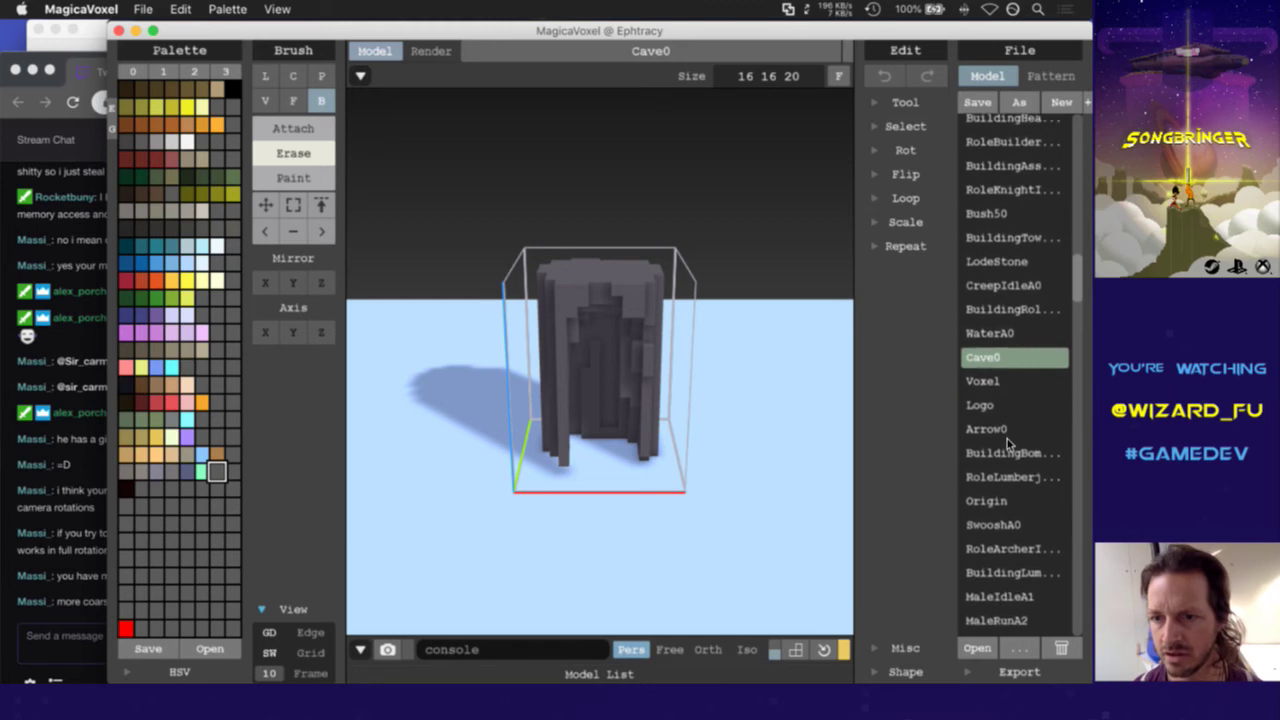
left_click(1000, 396)
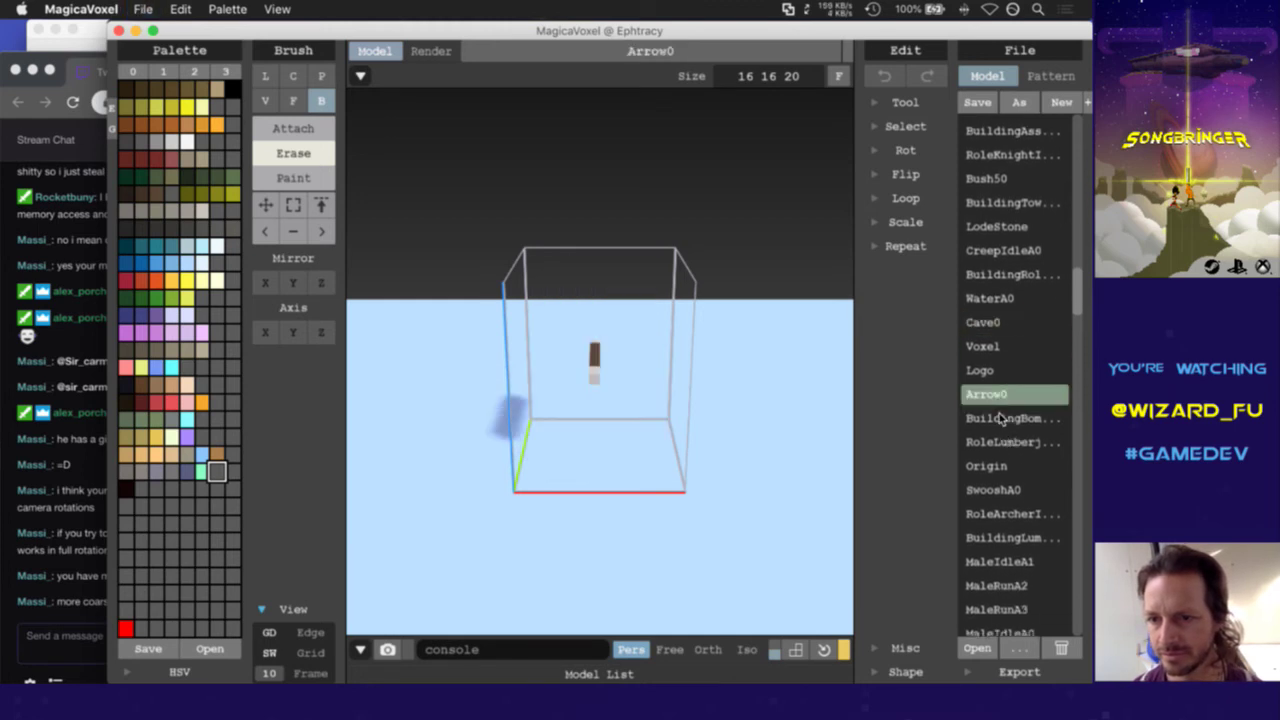
left_click(1001, 418)
left_click(1003, 445)
scroll(1003, 447, "down", 2)
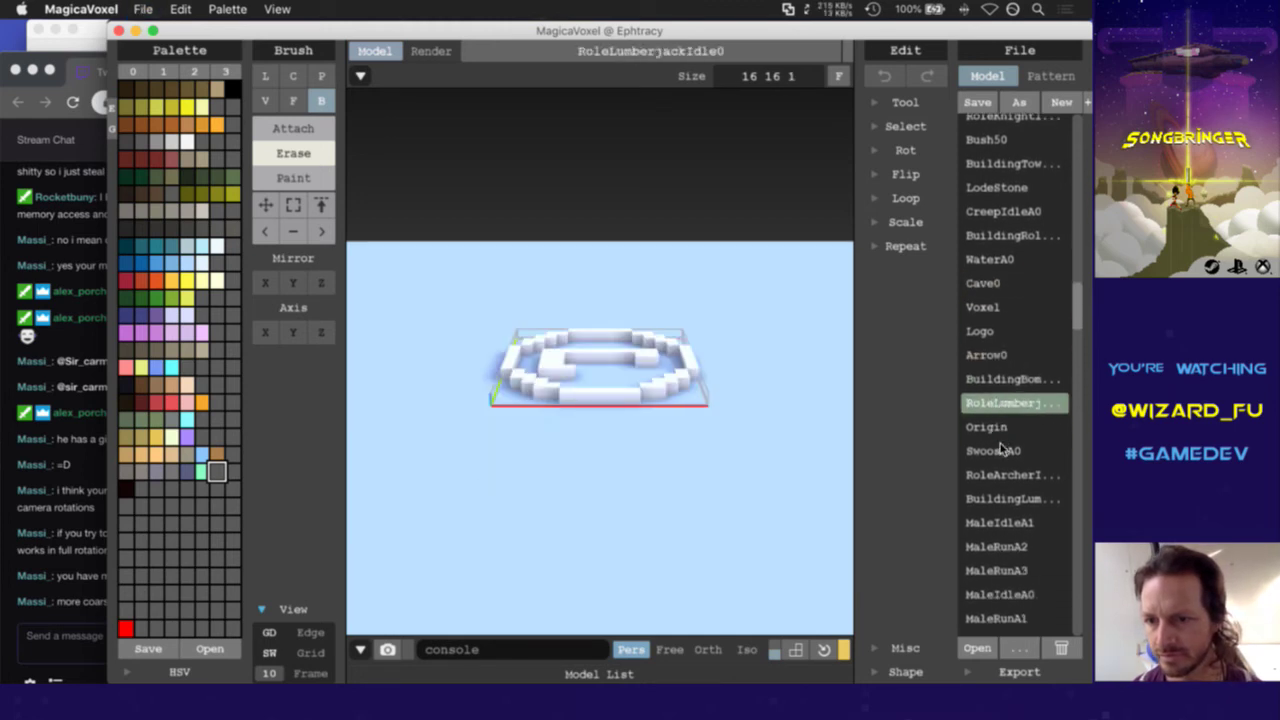
left_click(1006, 452)
left_click(1008, 476)
left_click(1009, 498)
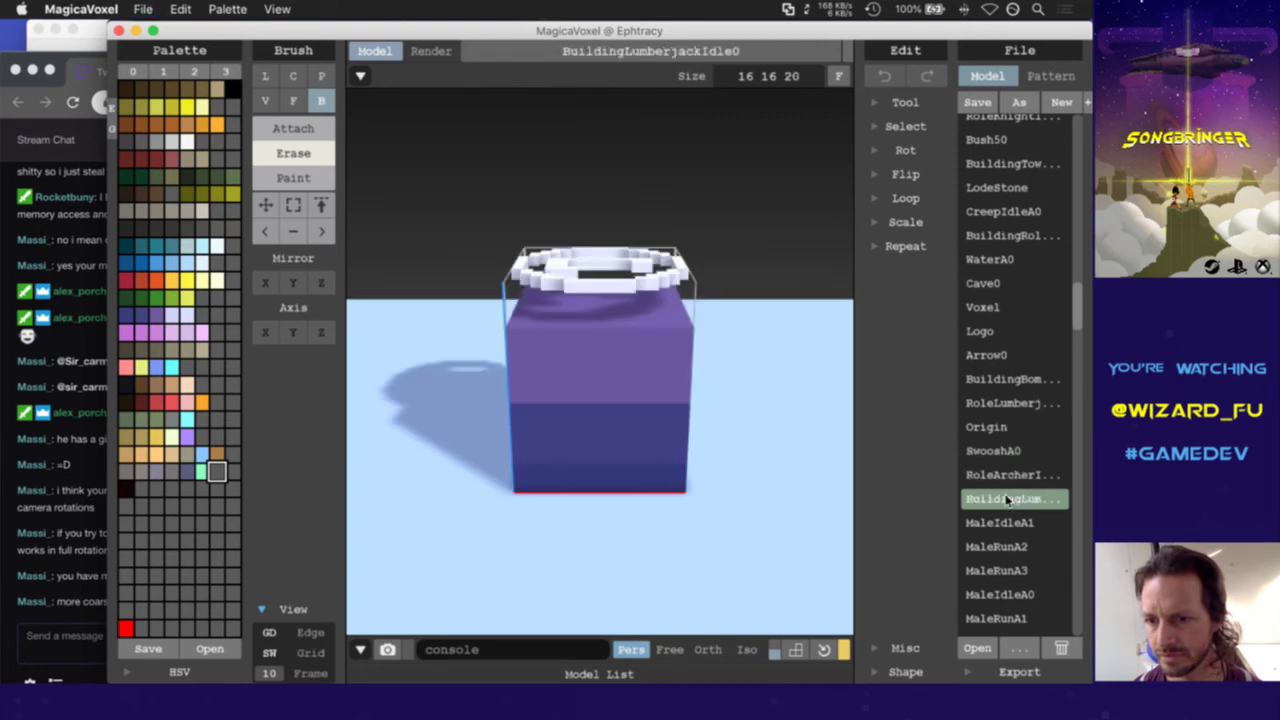
View RockA0, RoleAssassinIdle0, BuildingArcherIdle0, RoleRolelessIdle0 and TreeB0
scroll(1007, 500, "down", 1)
scroll(1007, 500, "down", 6)
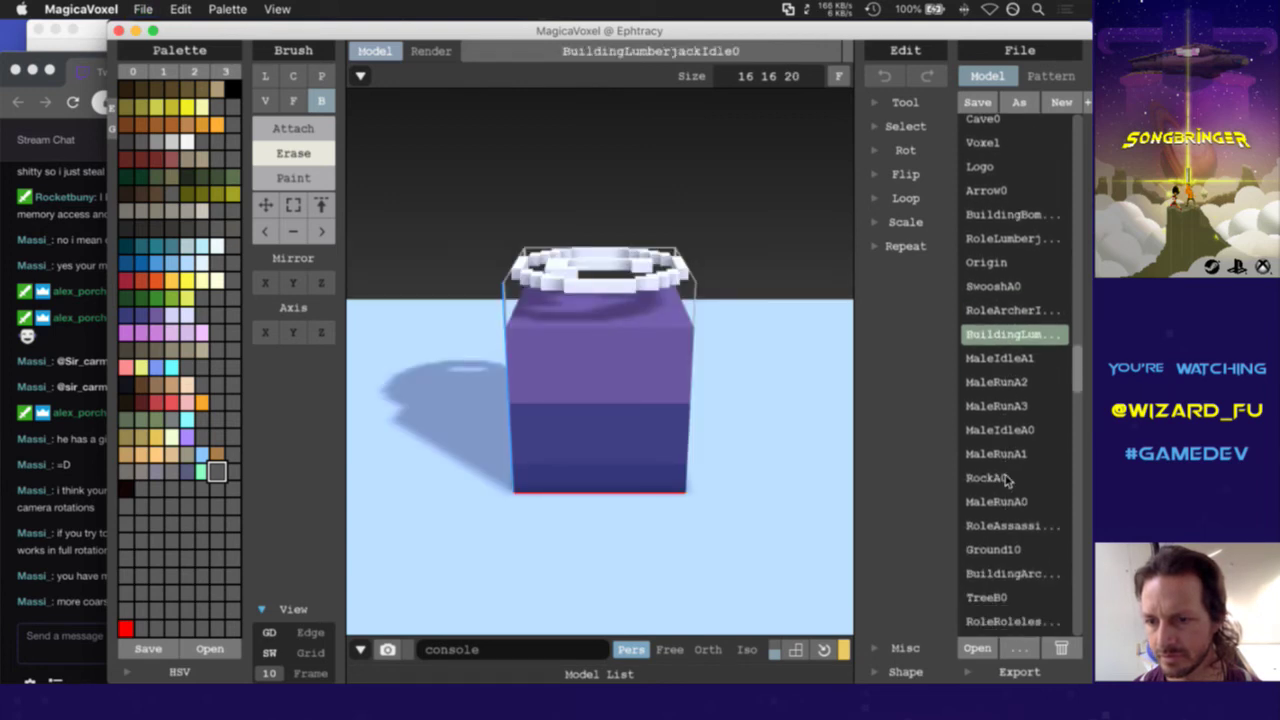
left_click(1007, 478)
left_click(1006, 528)
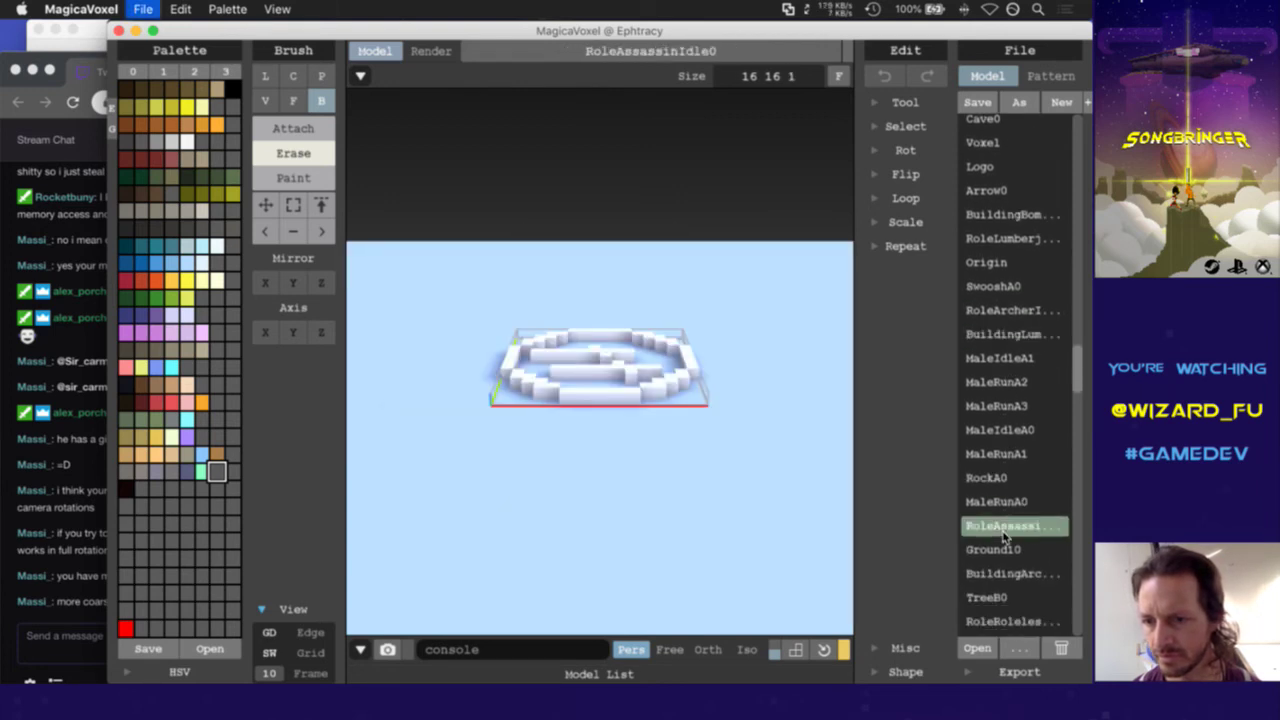
scroll(1005, 538, "down", 2)
scroll(1005, 538, "down", 5)
left_click(1030, 413)
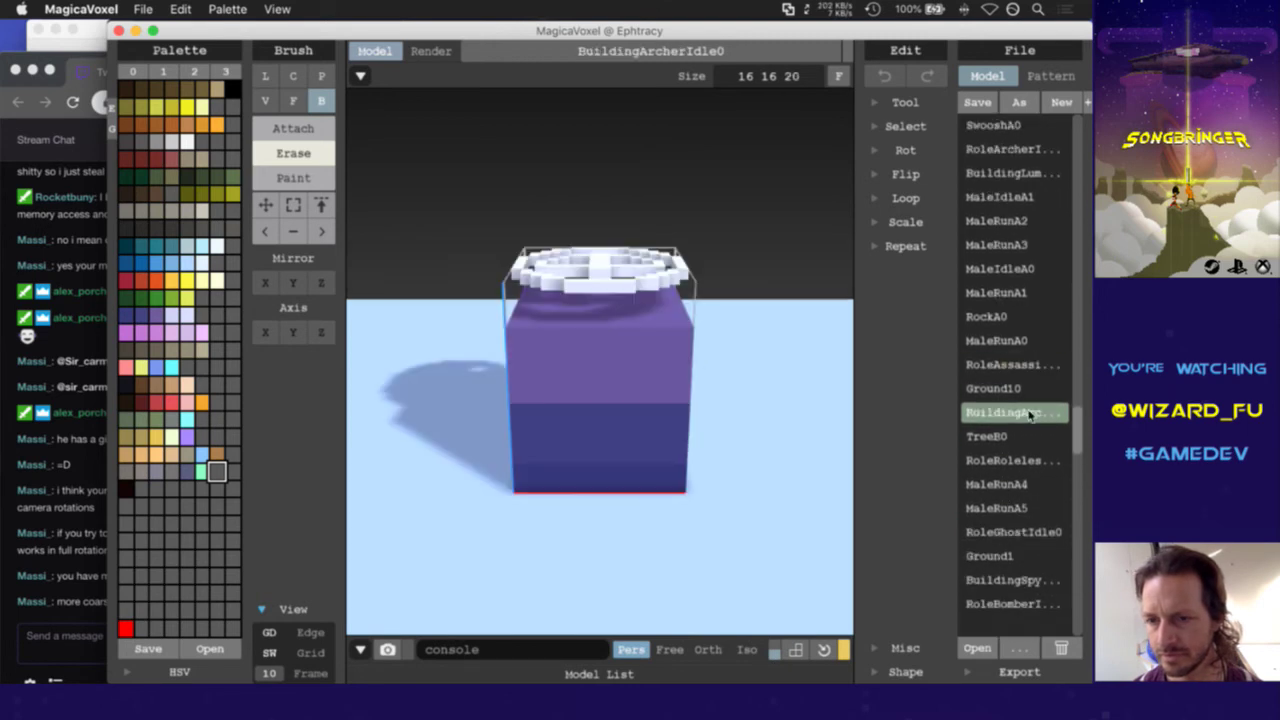
left_click(1017, 459)
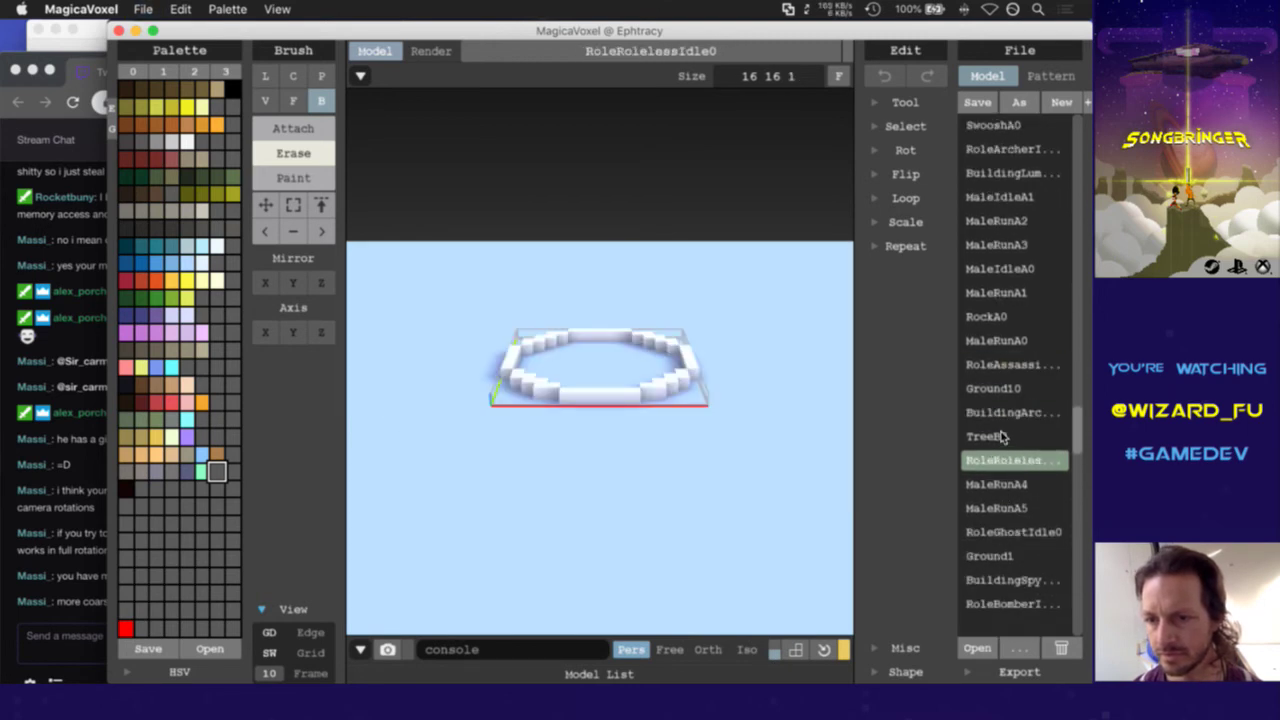
left_click(1002, 437)
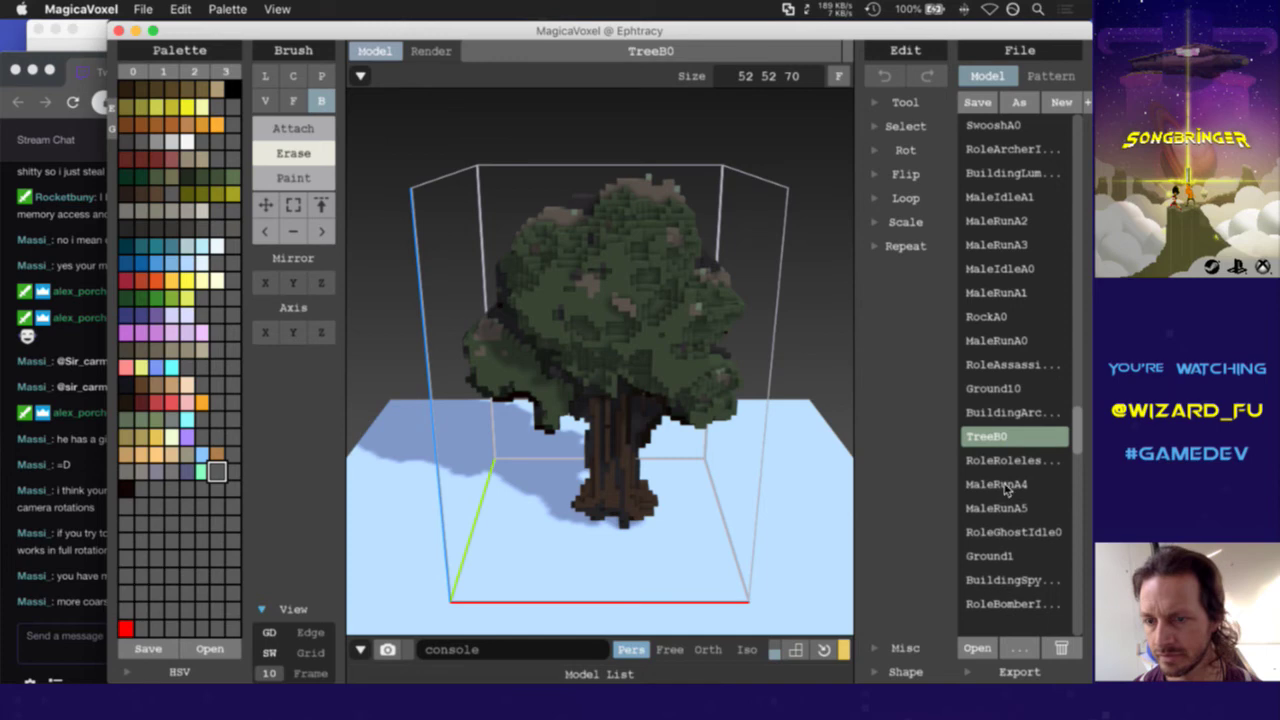
View the RoleGhostIdle0, spy building and RoleBomberIdle0 models
left_click(1008, 532)
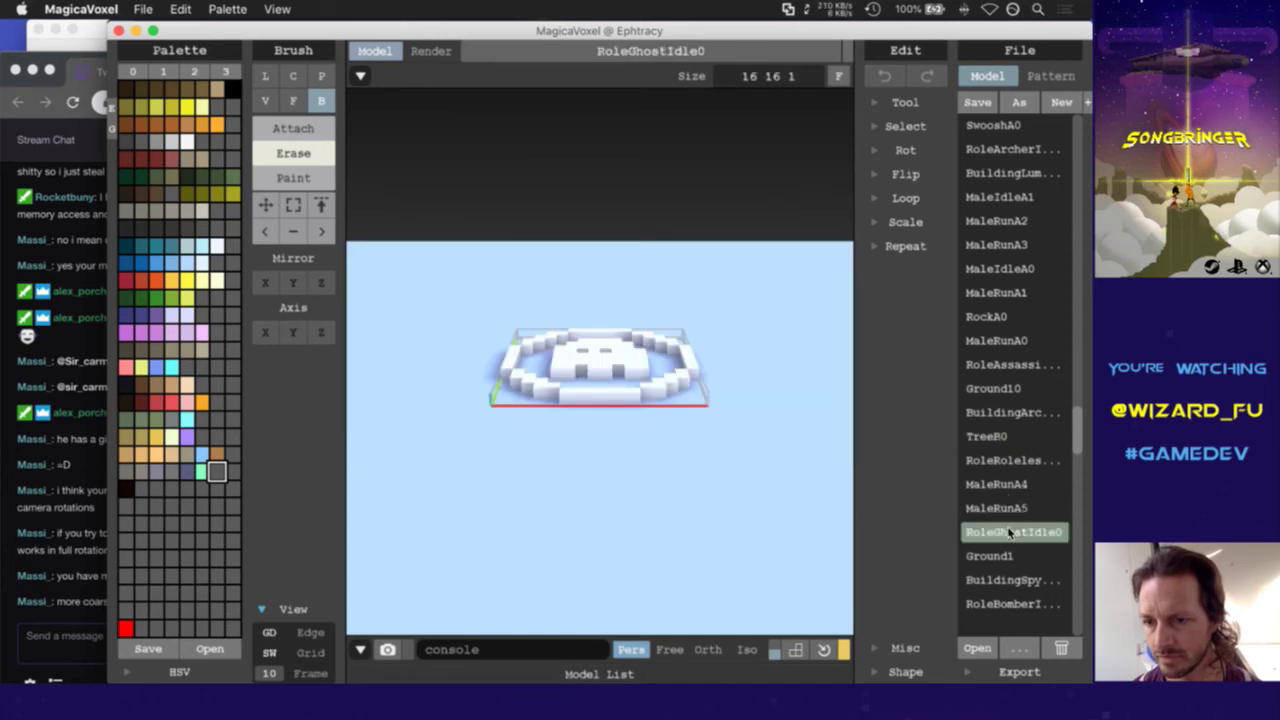
scroll(1008, 532, "down", 1)
left_click(1008, 552)
left_click(1002, 576)
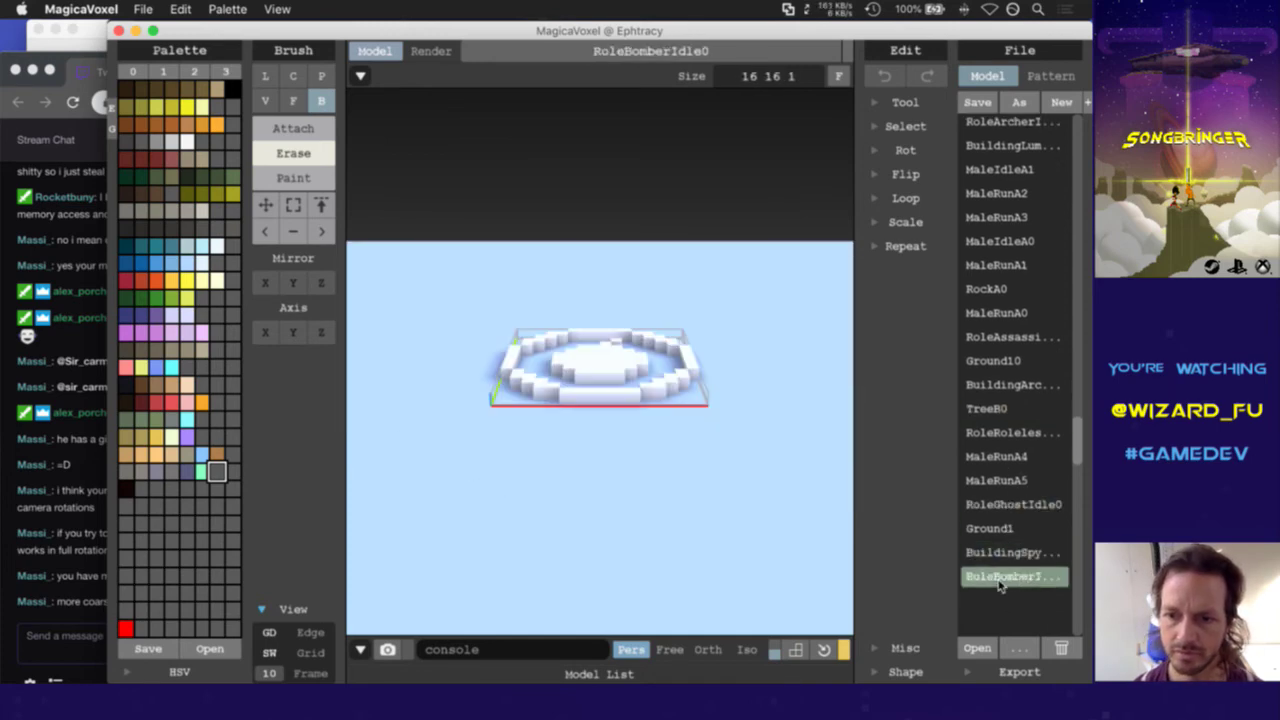
Switch to iTerm2, go up two directories from art/models and list the repository's git status with gs
key("super+Tab")
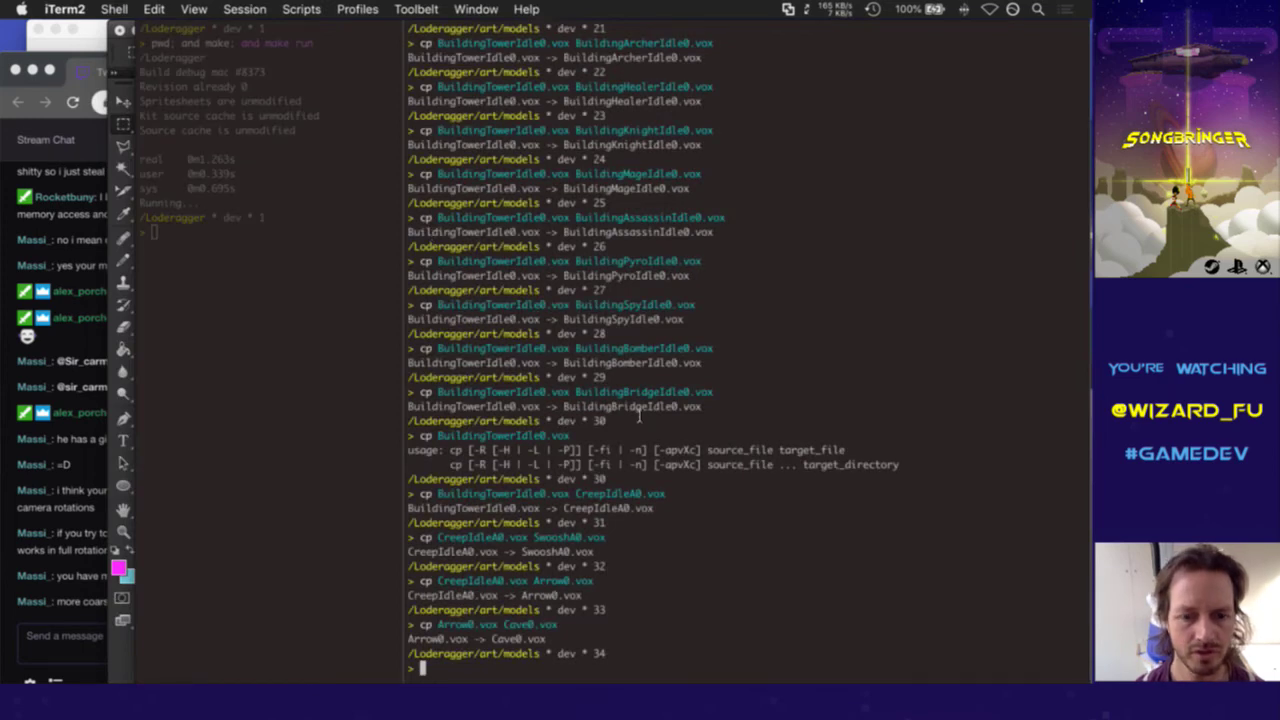
type("cd ")
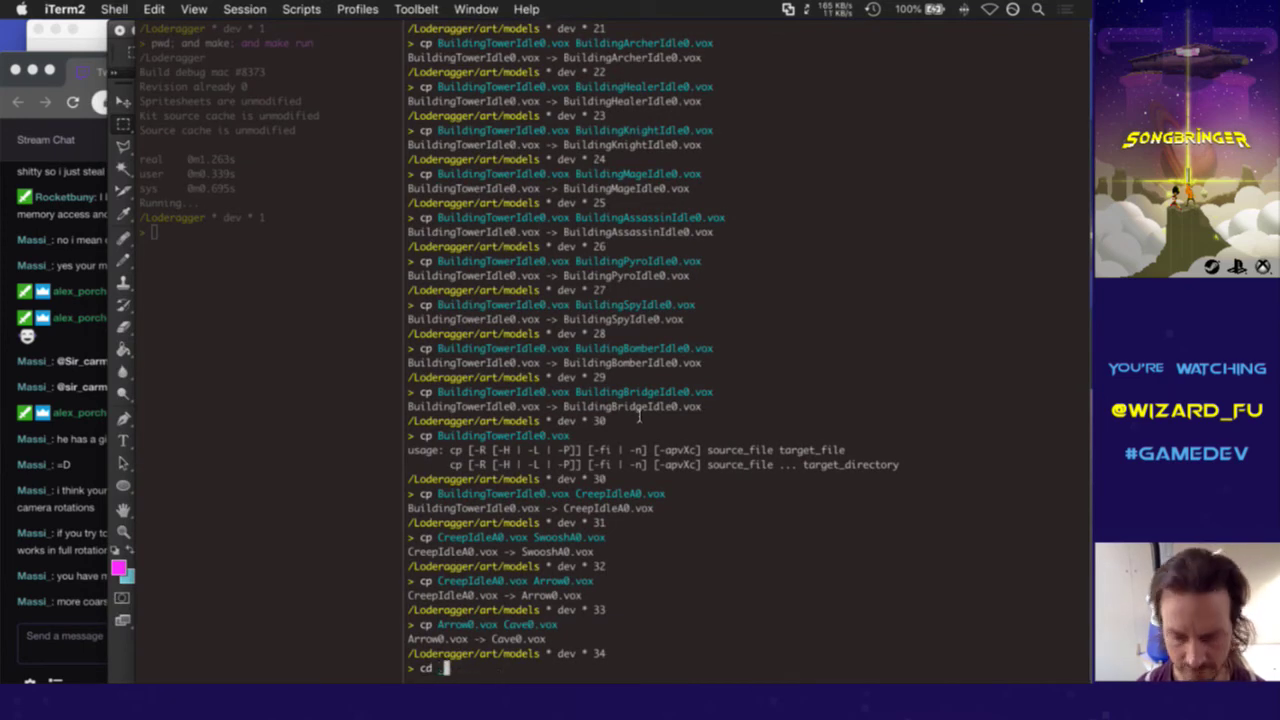
type("../..")
key("Return")
type("gs")
key("Return")
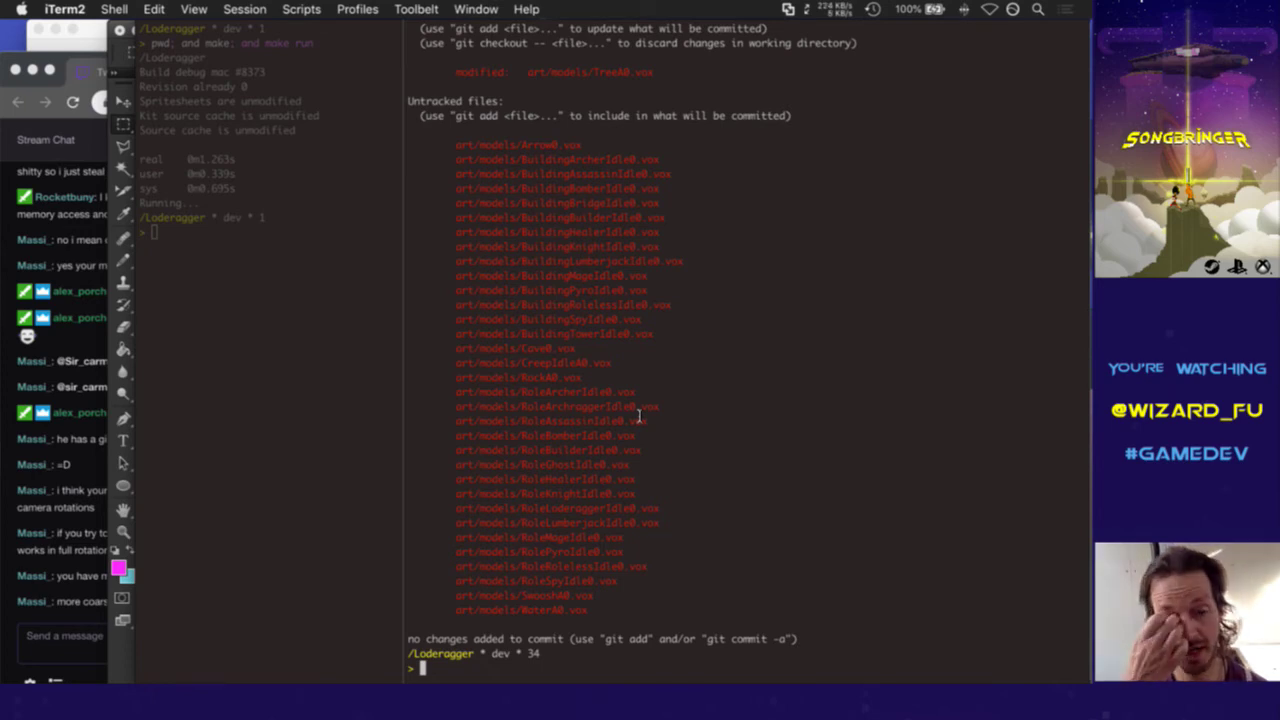
Stage the new voxel model files with ga, recheck the status with gs and clear the terminal
type("ga")
key("Return")
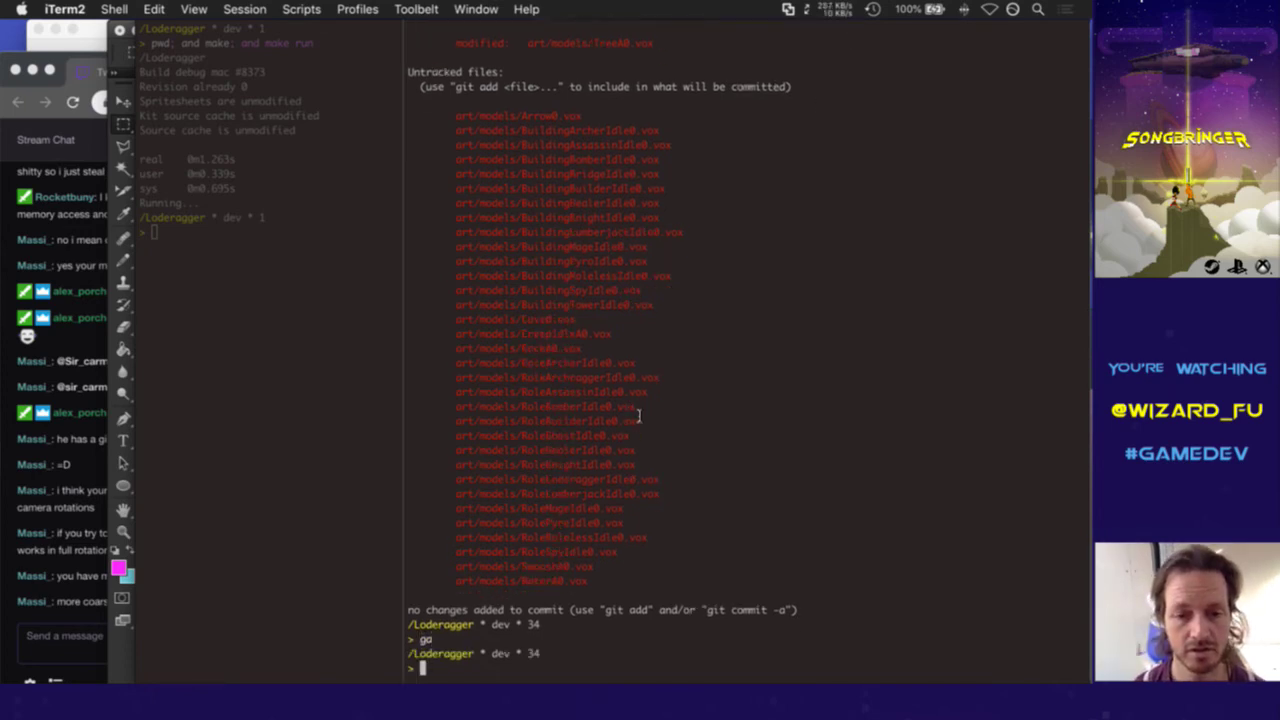
type("gs")
key("Return")
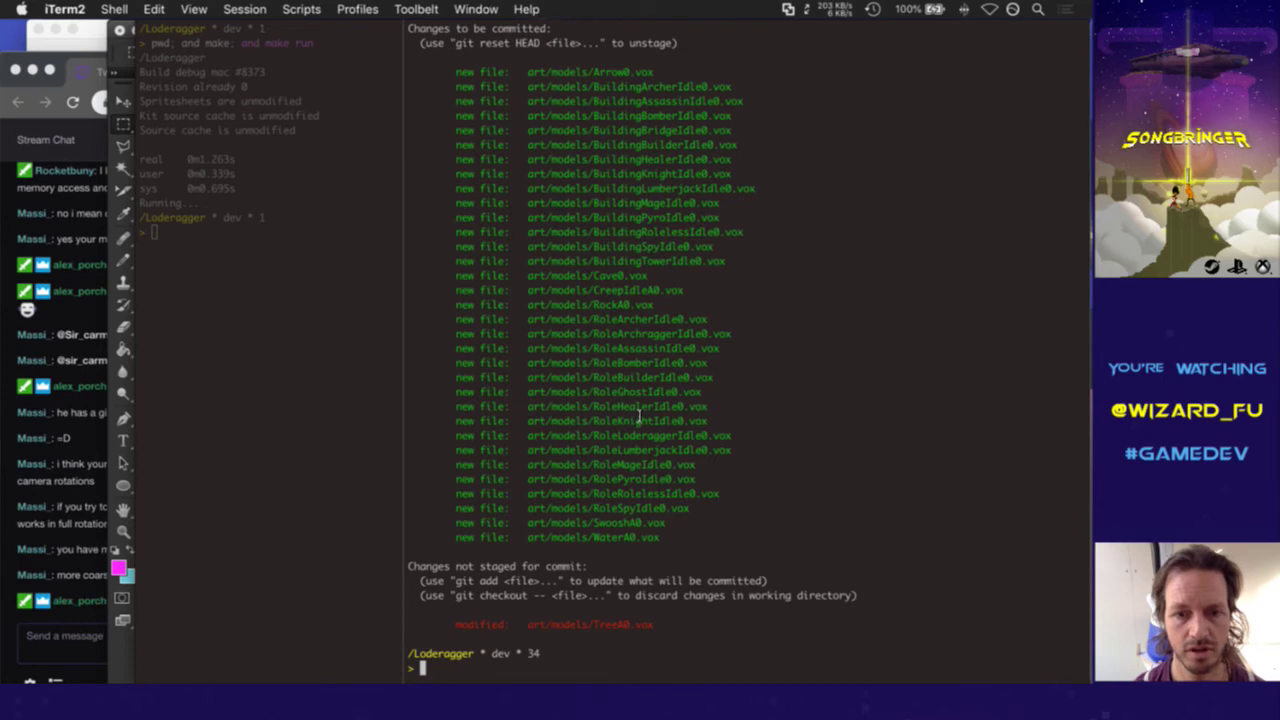
type("clear")
key("Return")
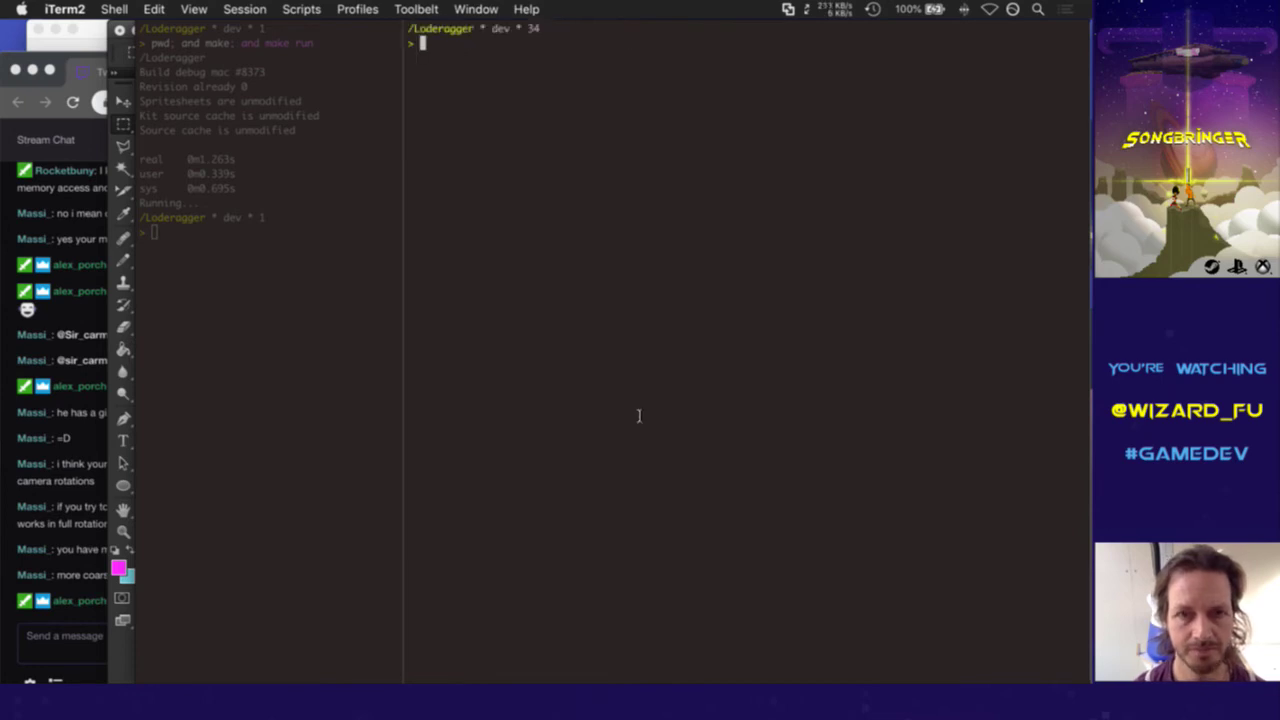
Resume the suspended editor session with fg and open data/Water.txt by searching the tags for "water"
type("fg")
key("Return")
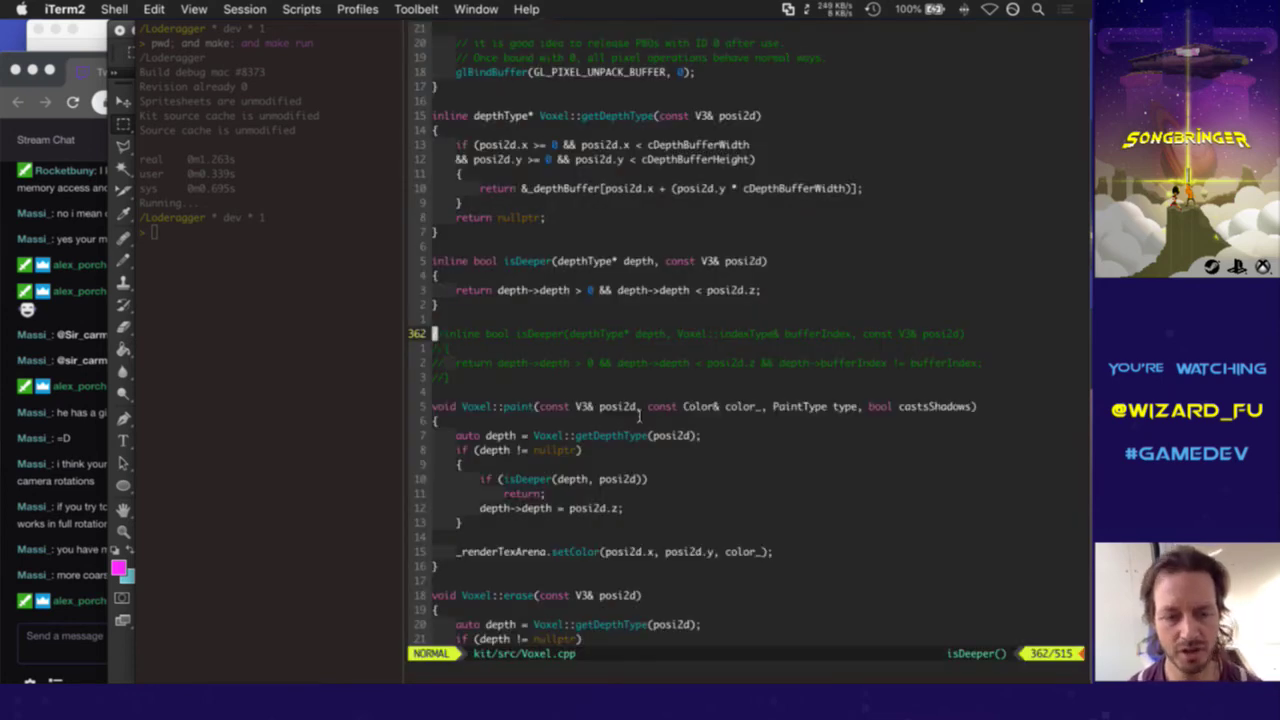
key("ctrl+Up")
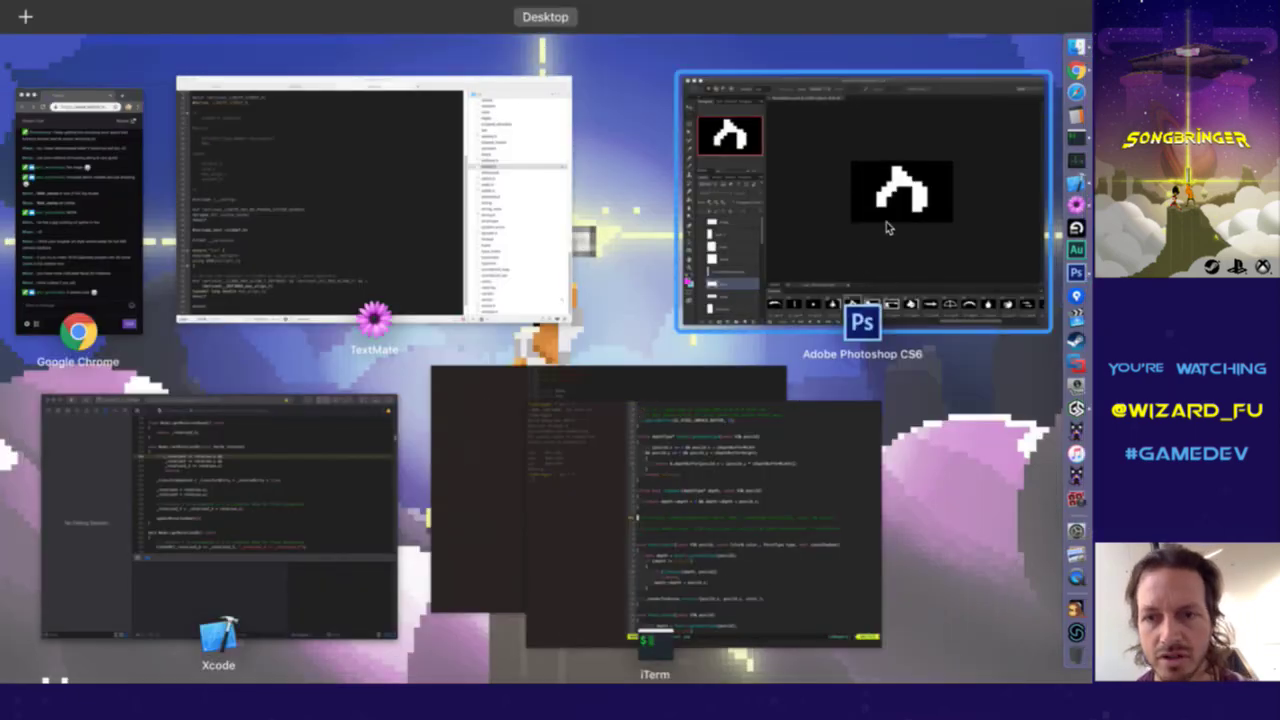
left_click(622, 452)
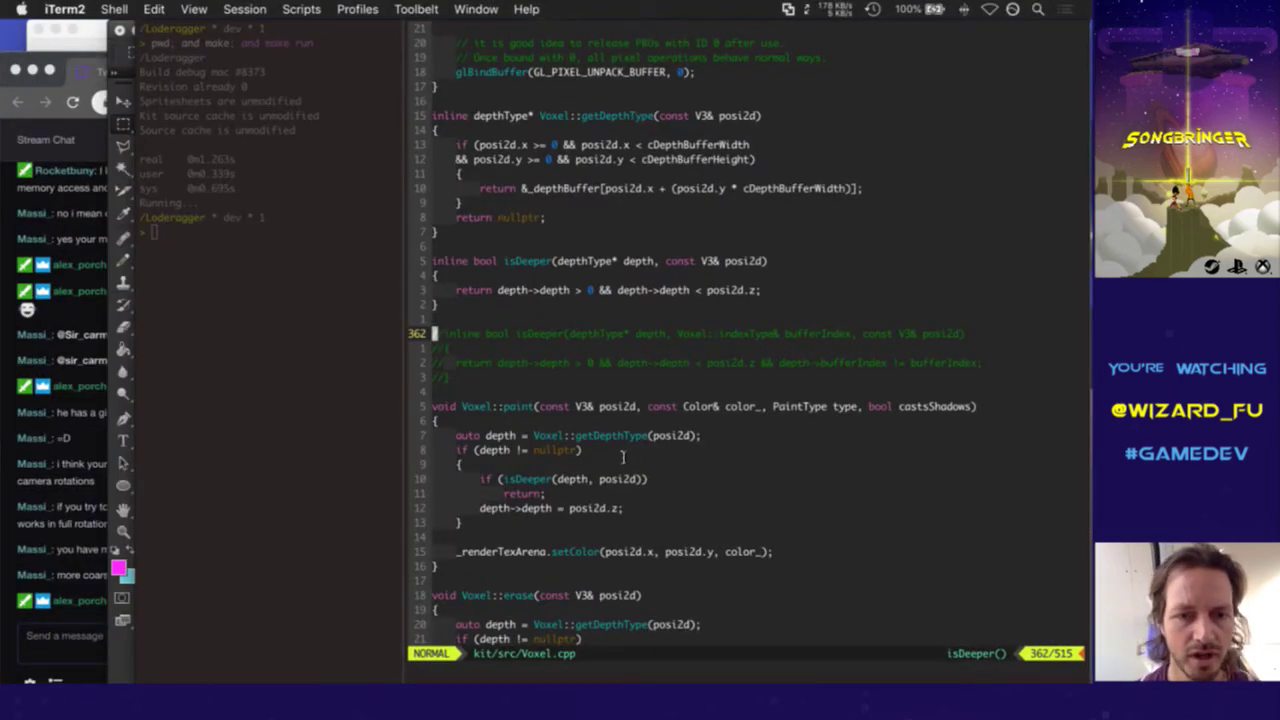
scroll(622, 457, "up", 3)
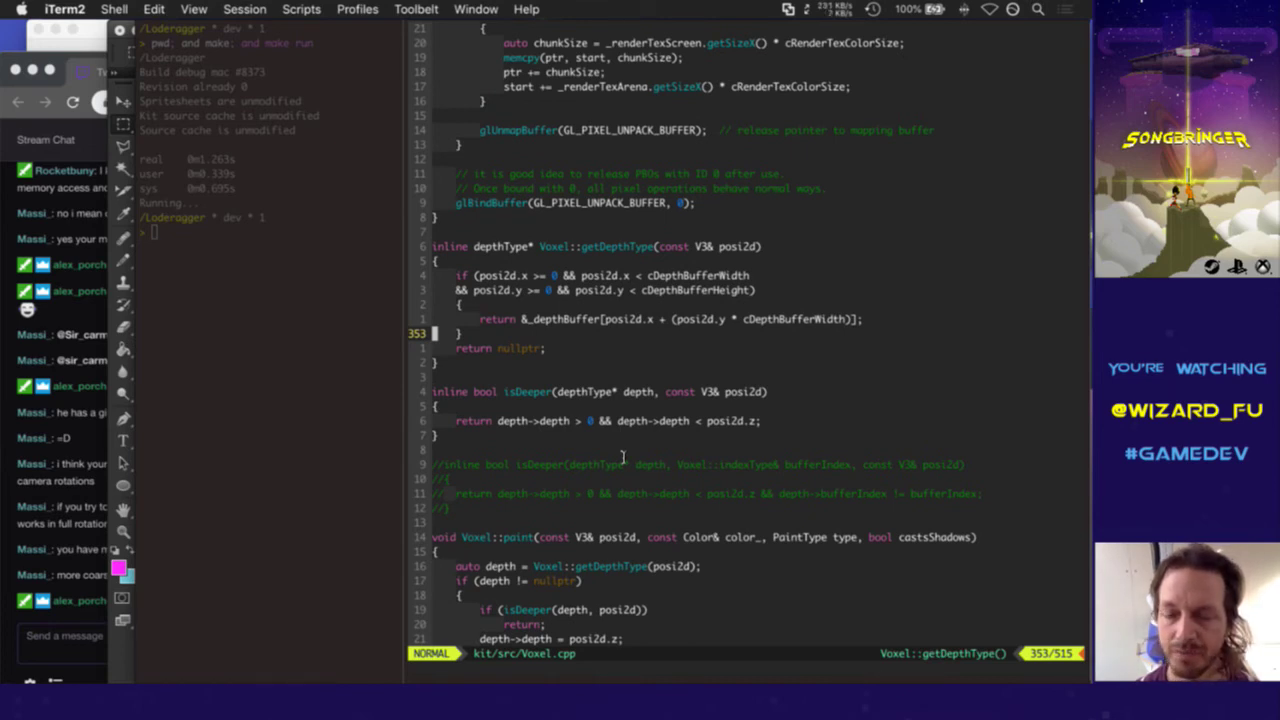
type("t")
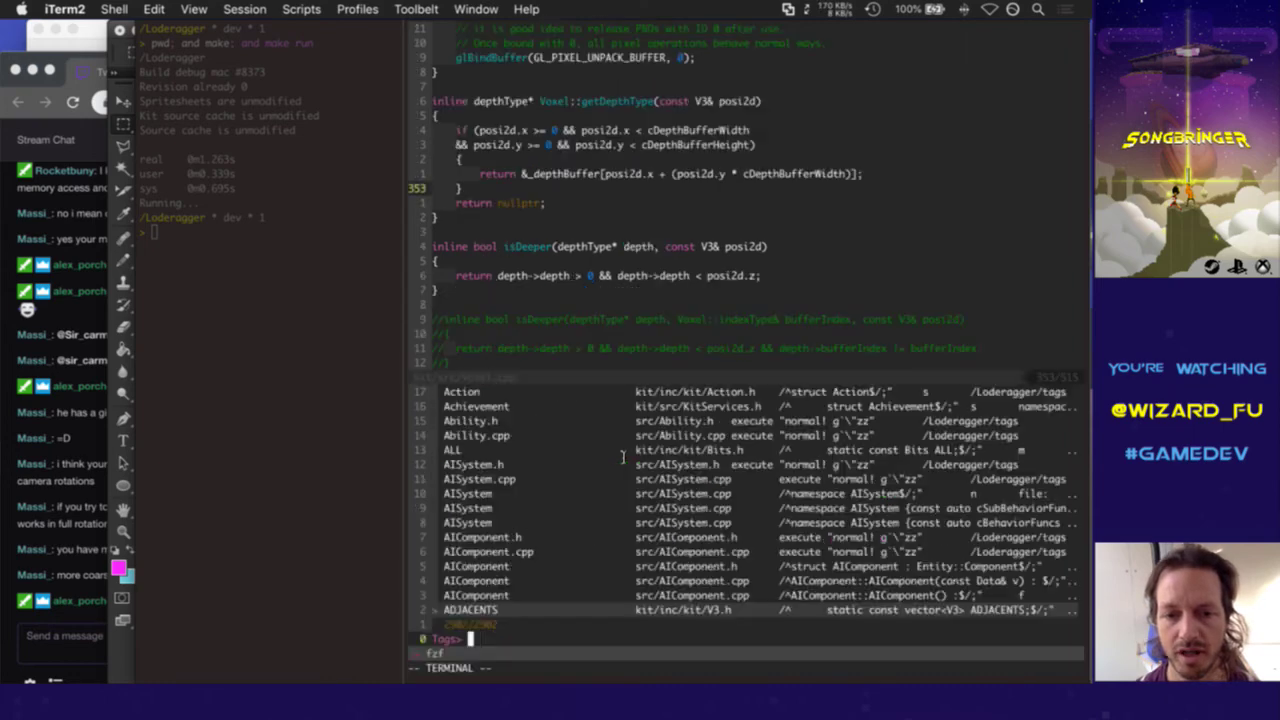
type("water")
key("Return")
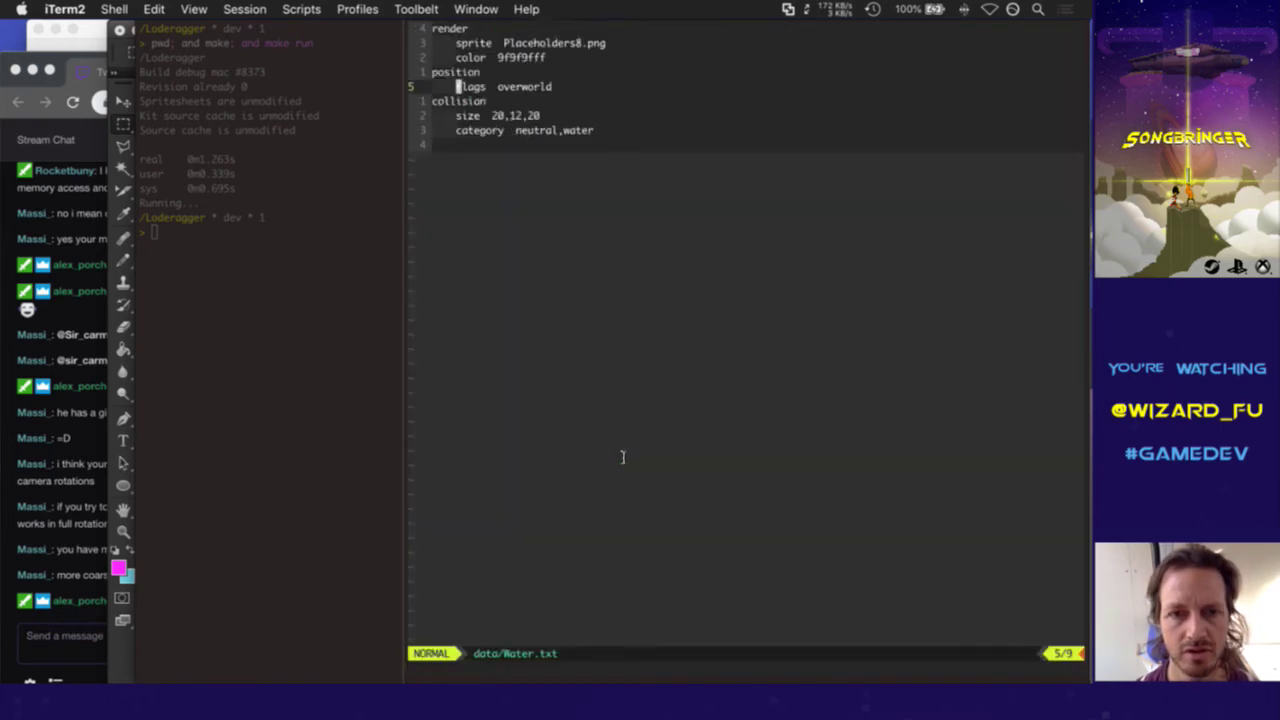
key("k")
key("k")
key("j")
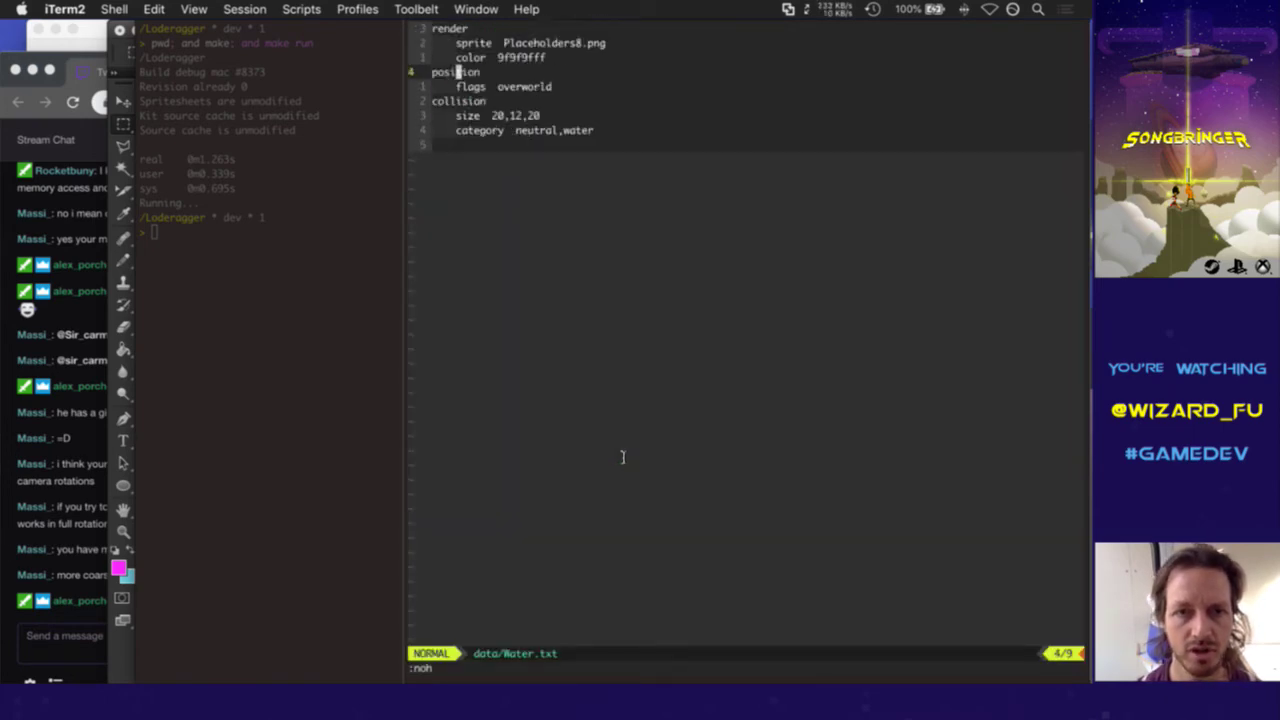
key("t")
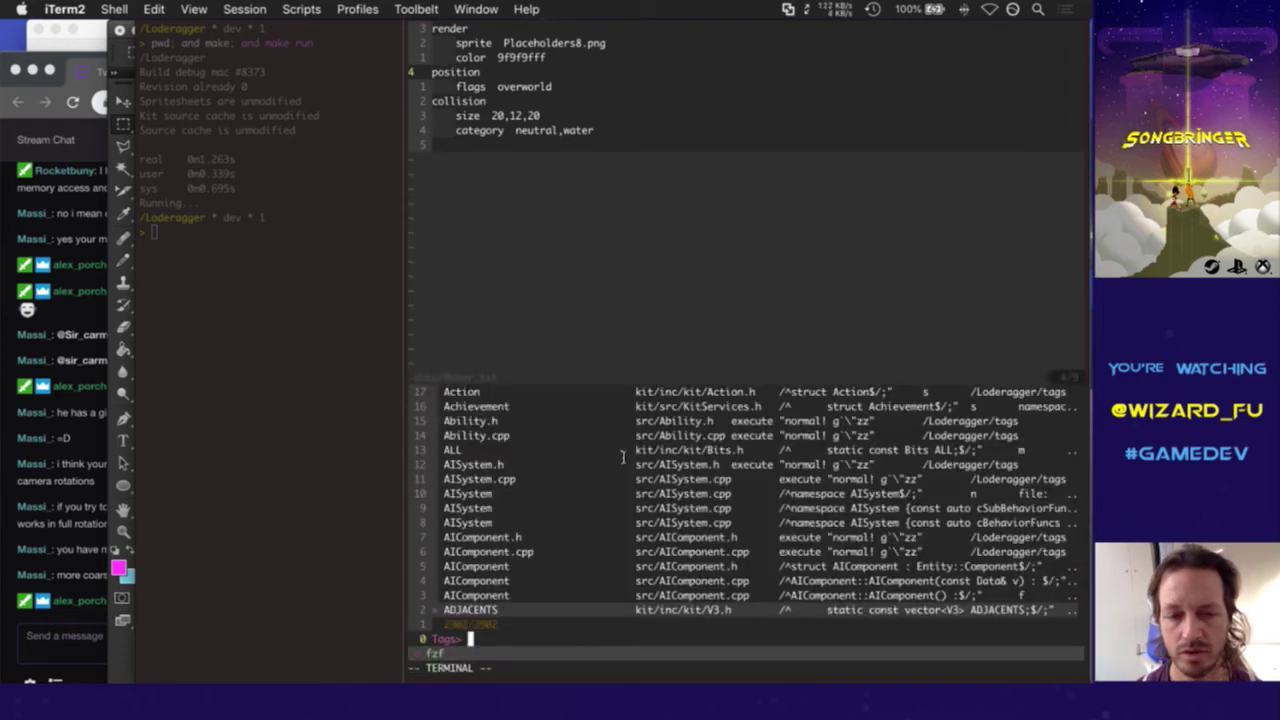
key("Escape")
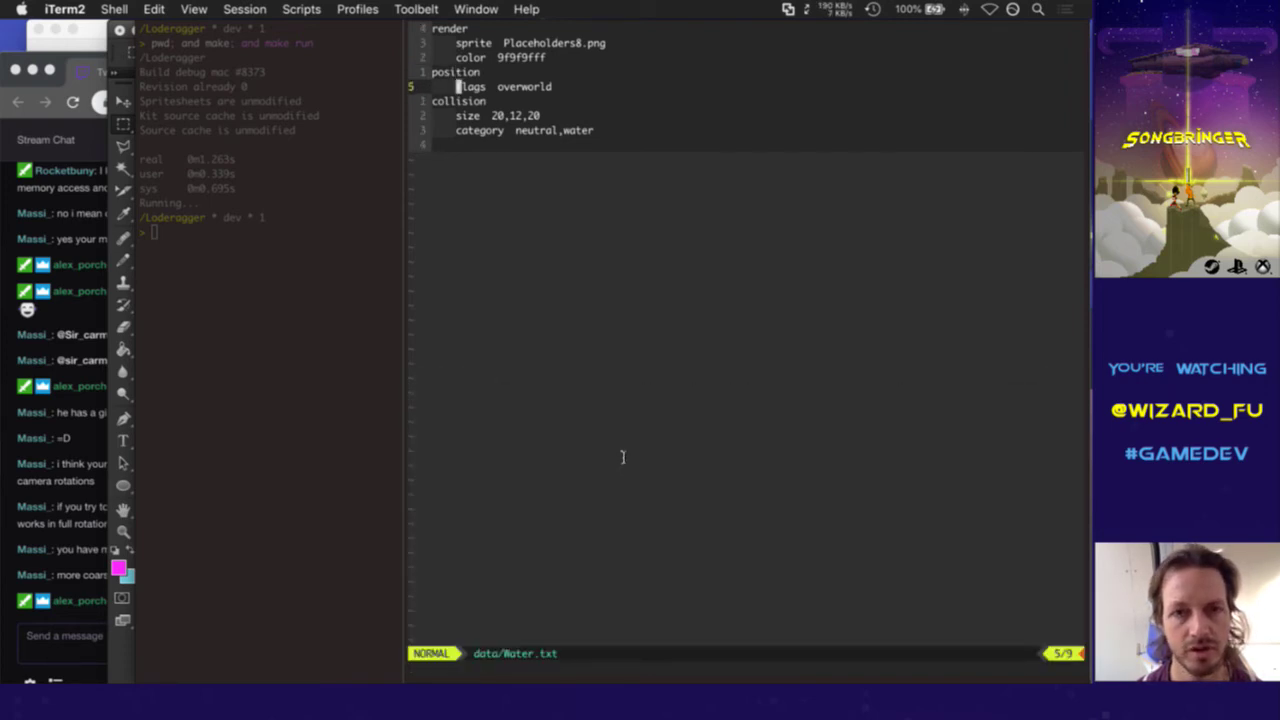
Add an anims block with the entry "idle Water" at the end of the render section in data/Water.txt and save the file
key("shift+o")
type("anim")
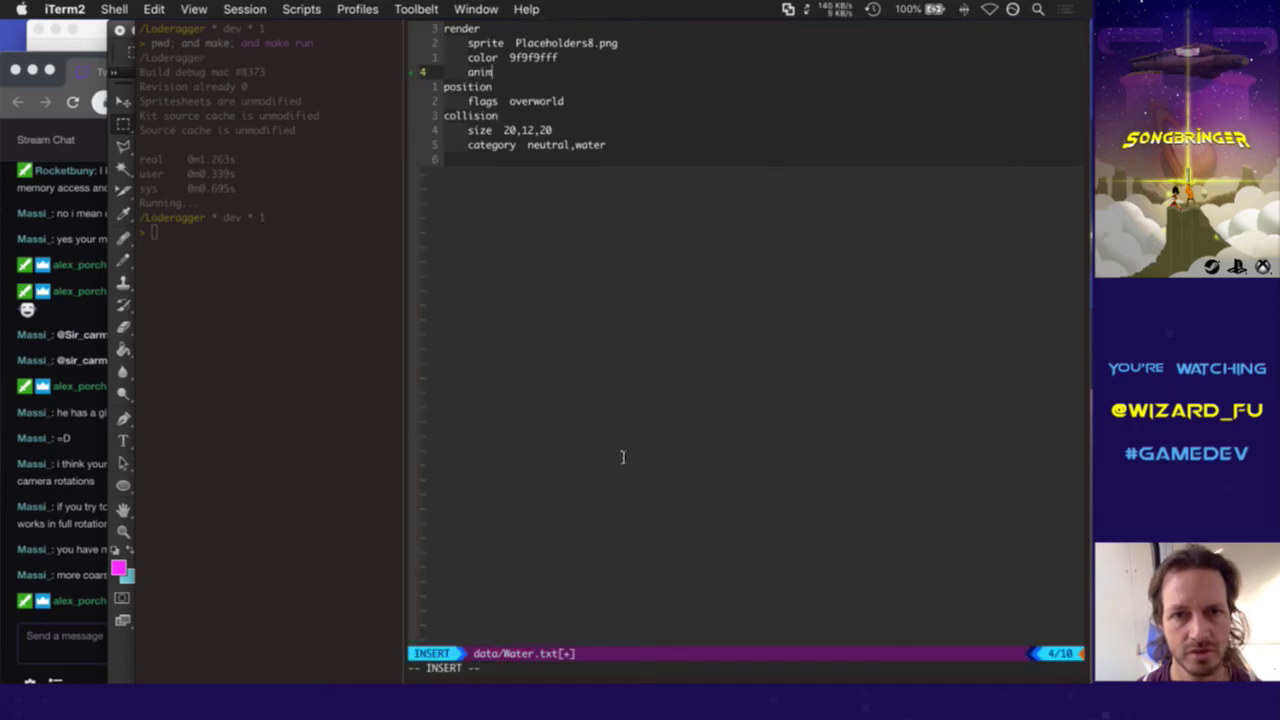
type("s")
key("Return")
key("Tab")
type("id")
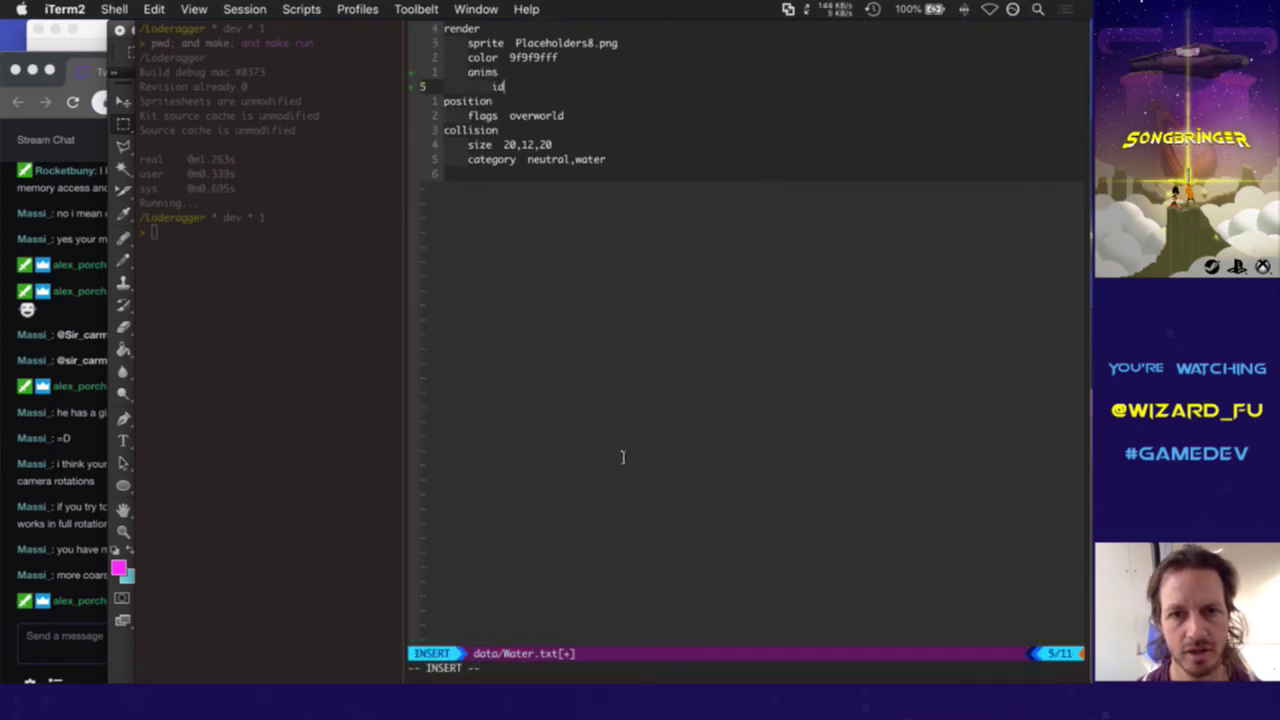
type("le  Water")
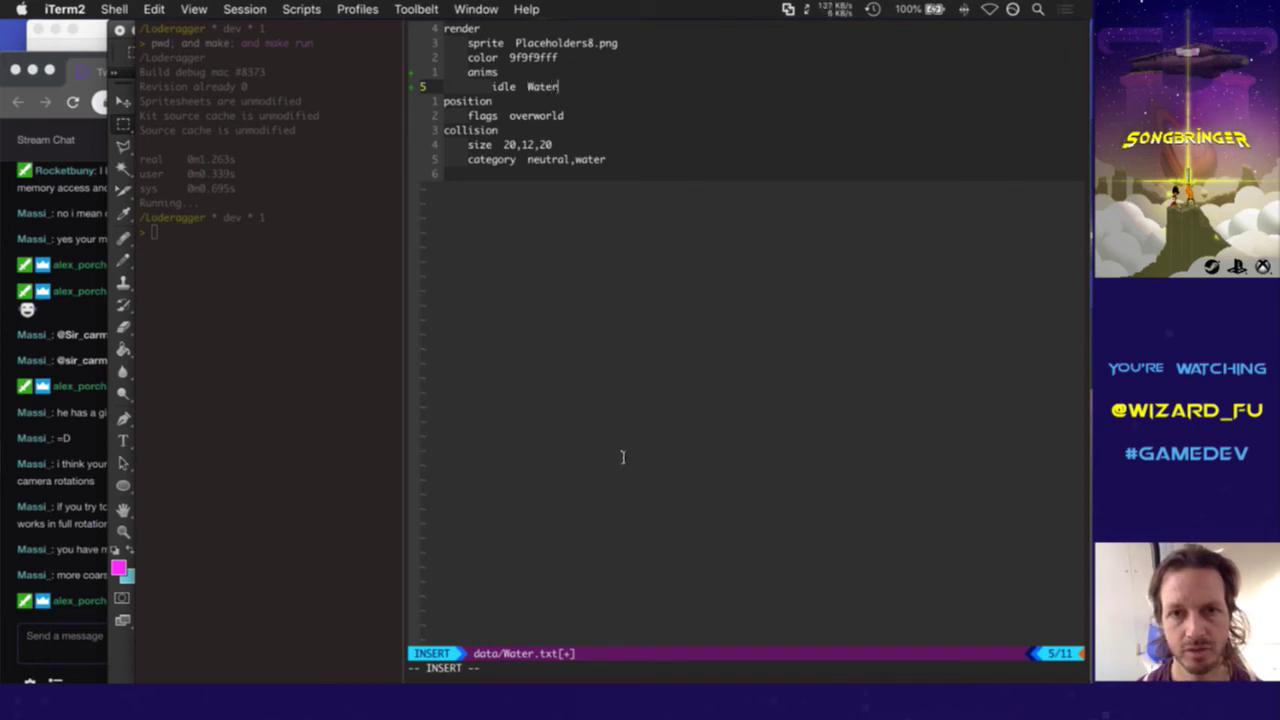
key("Escape")
type(":w")
key("Return")
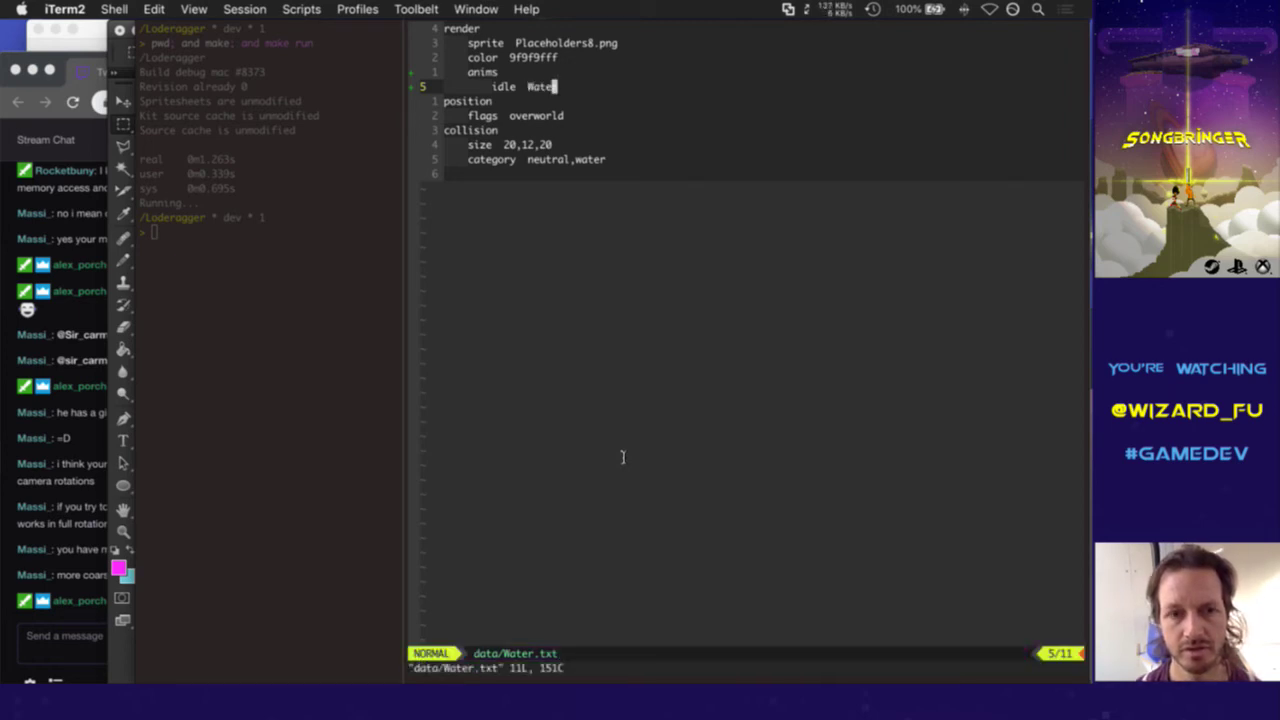
Run git status in the other terminal pane and look through the staged model file names for the water model
key("super+bracketleft")
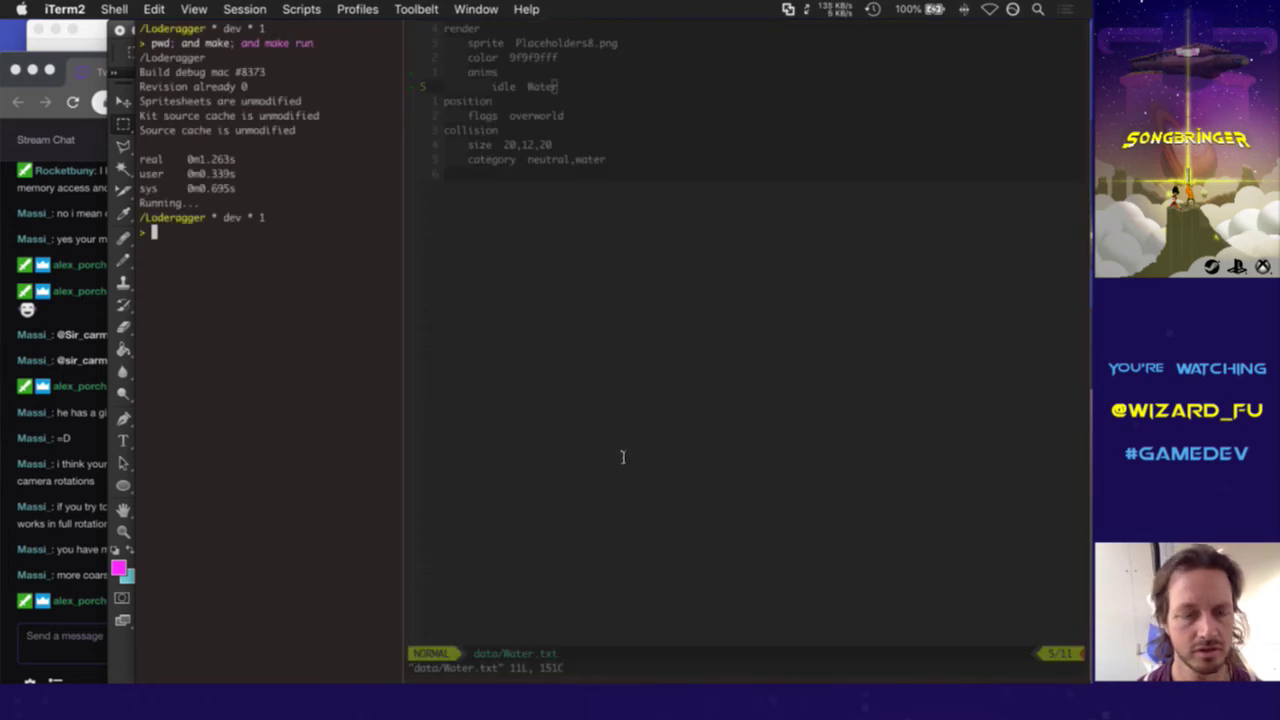
type("ls art")
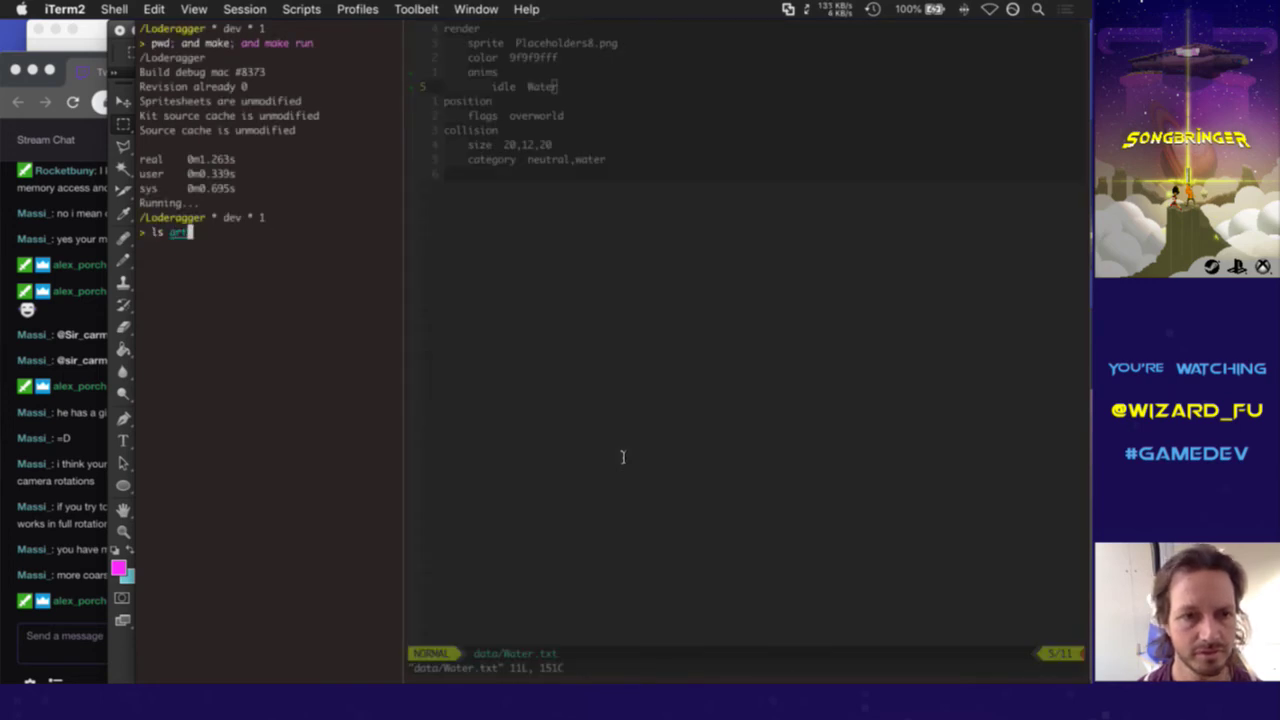
key("BackSpace")
key("BackSpace")
key("BackSpace")
key("BackSpace")
key("BackSpace")
key("BackSpace")
type("git status")
key("Return")
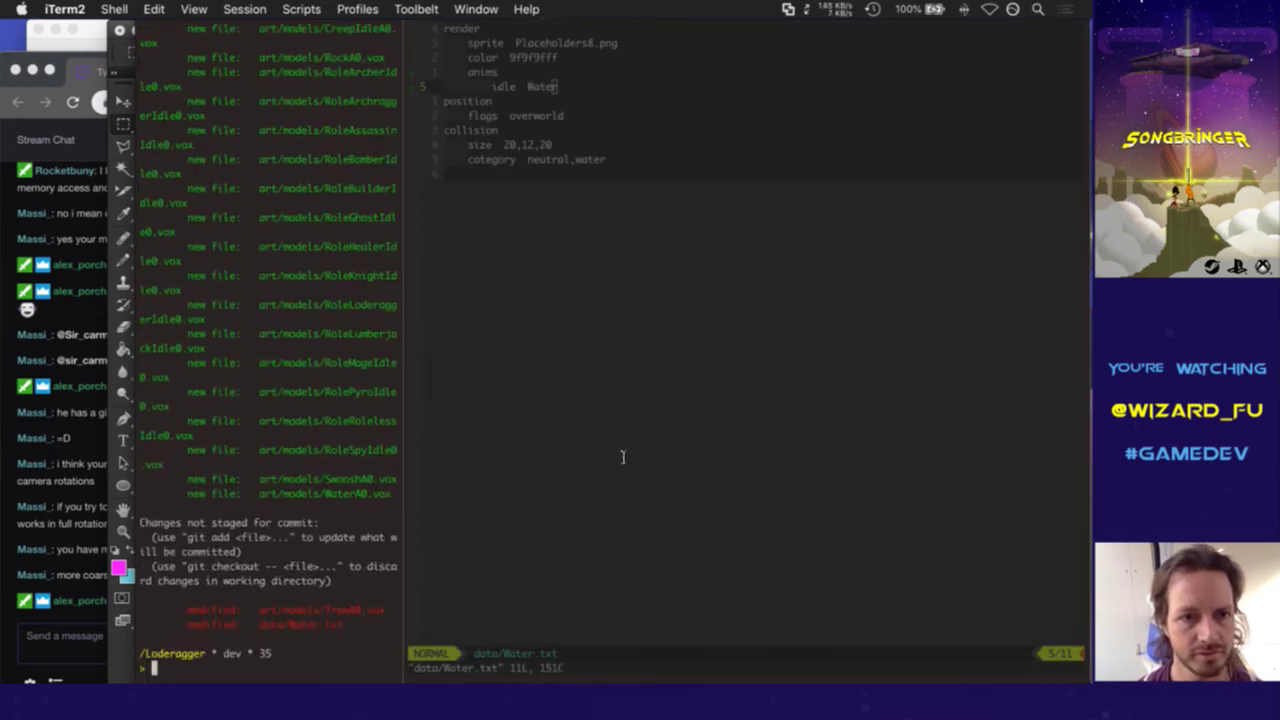
scroll(314, 447, "up", 10)
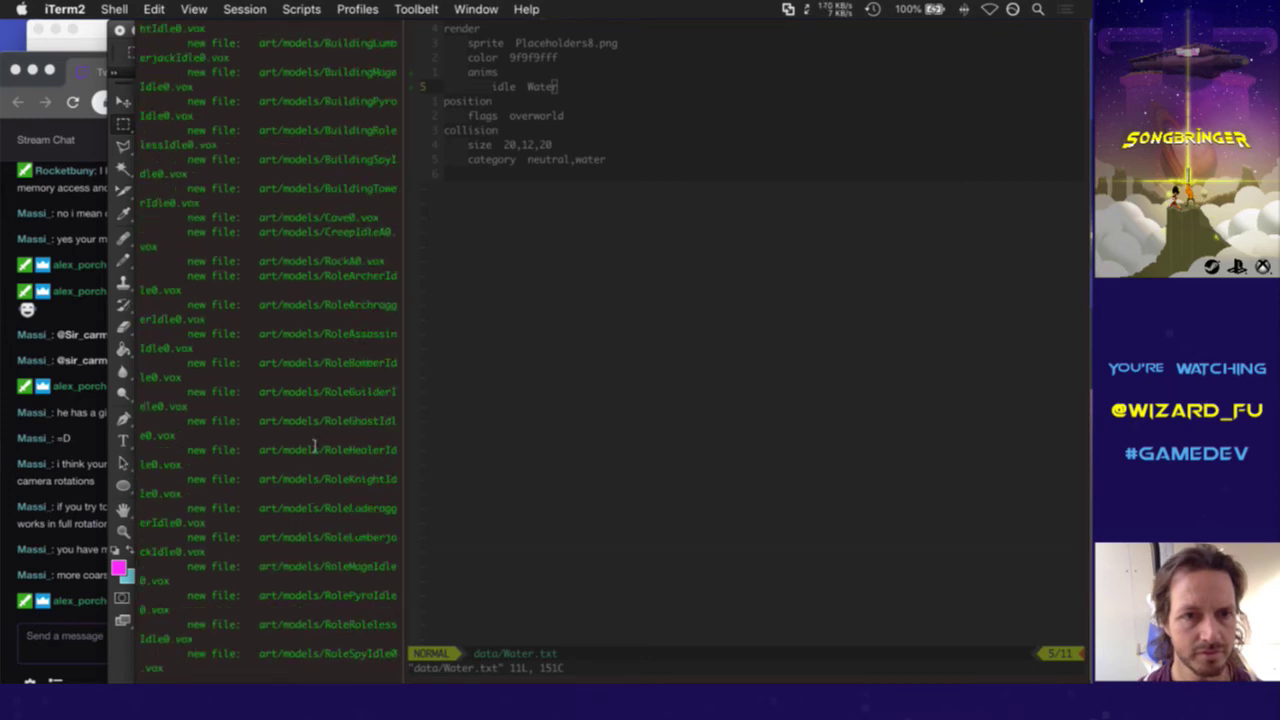
scroll(314, 447, "up", 2)
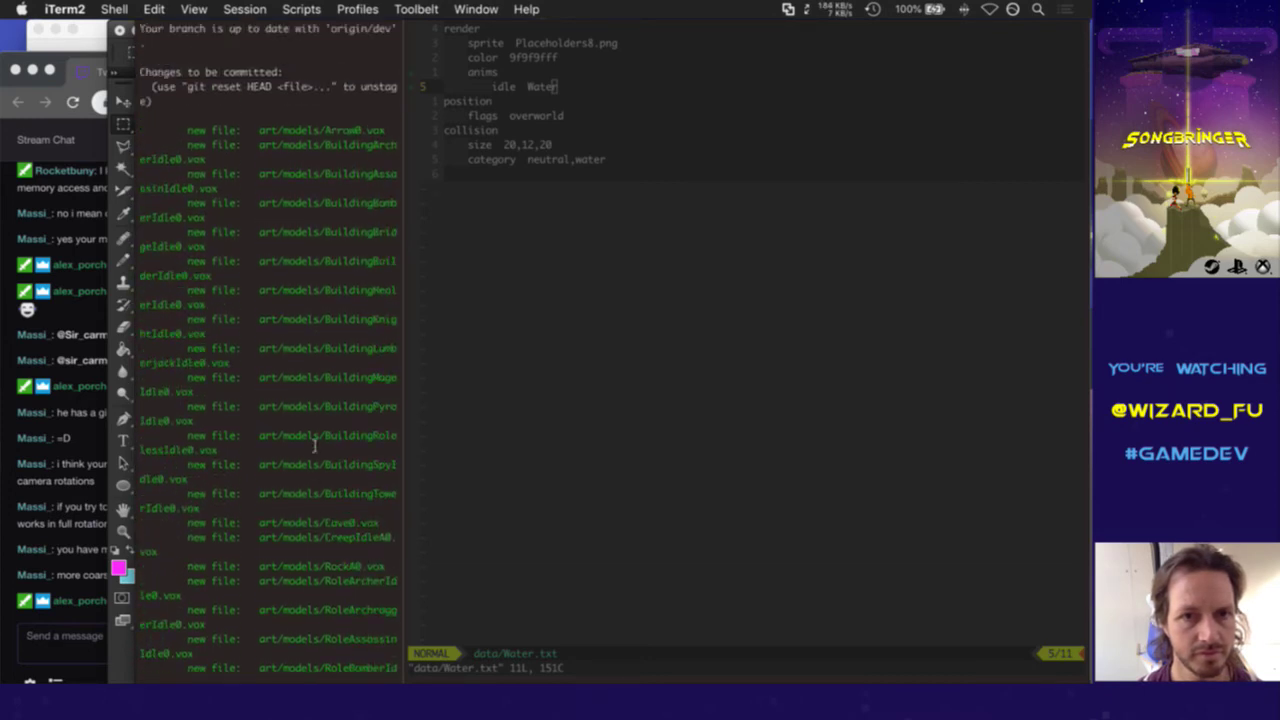
scroll(314, 447, "down", 12)
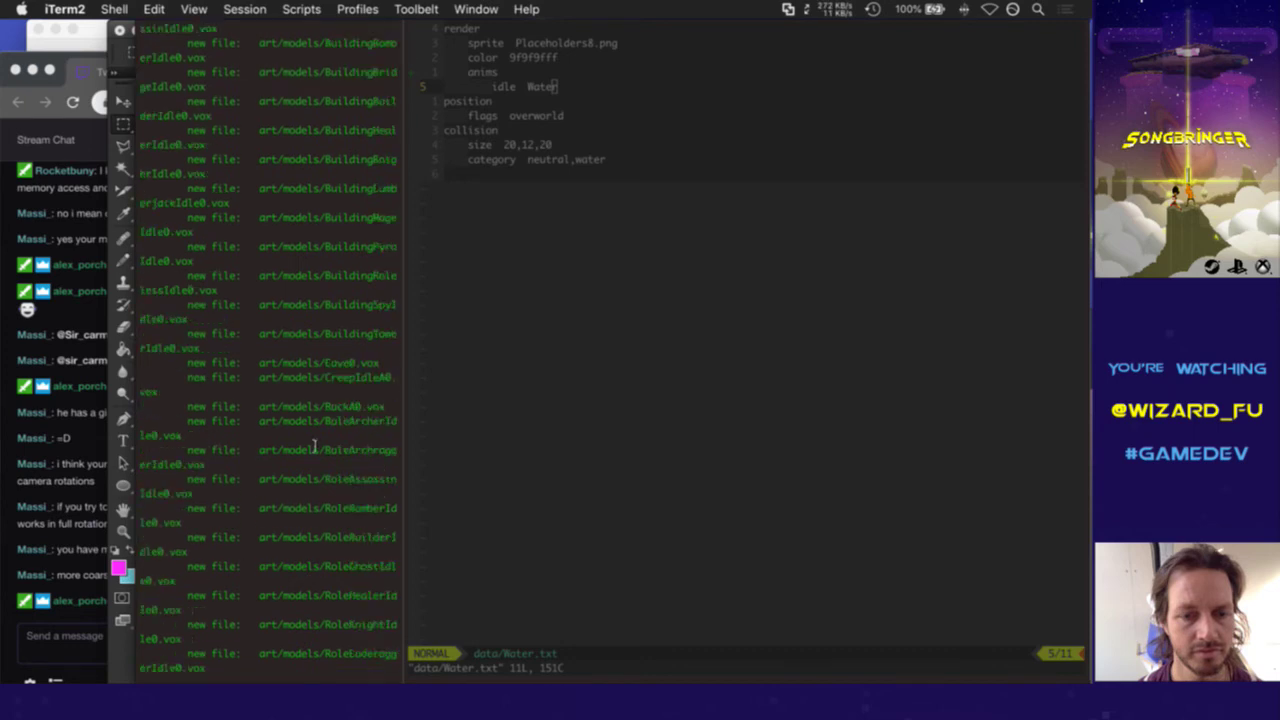
Complete the idle animation entry in data/Water.txt as WaterA0.vox and save the file
left_click(633, 208)
type("ater")
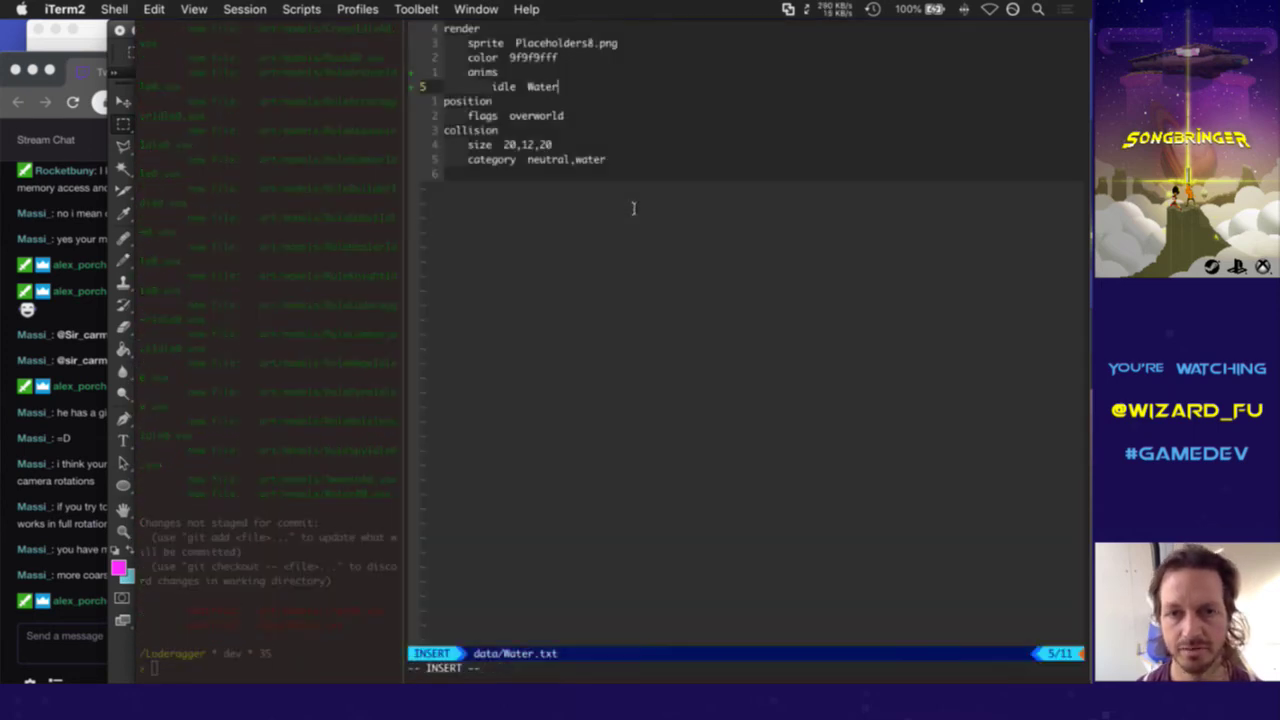
type("A0.vox")
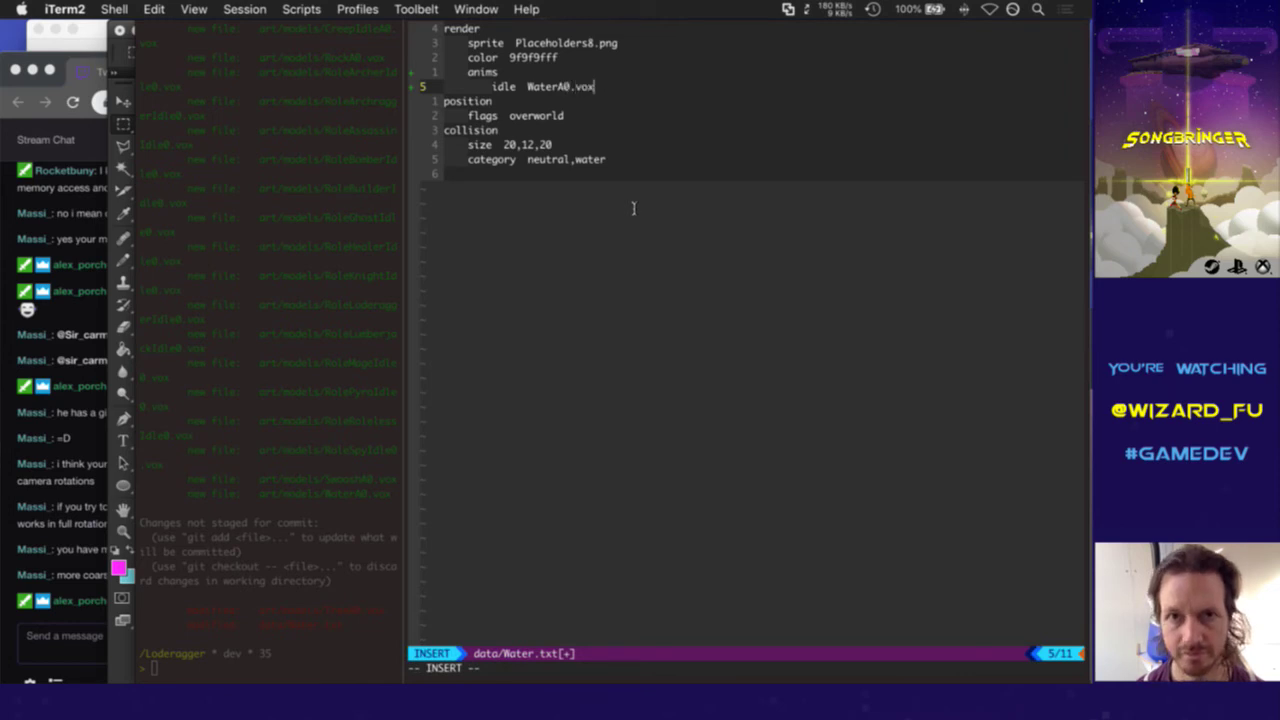
key("Escape")
type(":w")
key("Return")
Open data/Player.txt through the tag search and examine how its idle animation entry is written
type("noh")
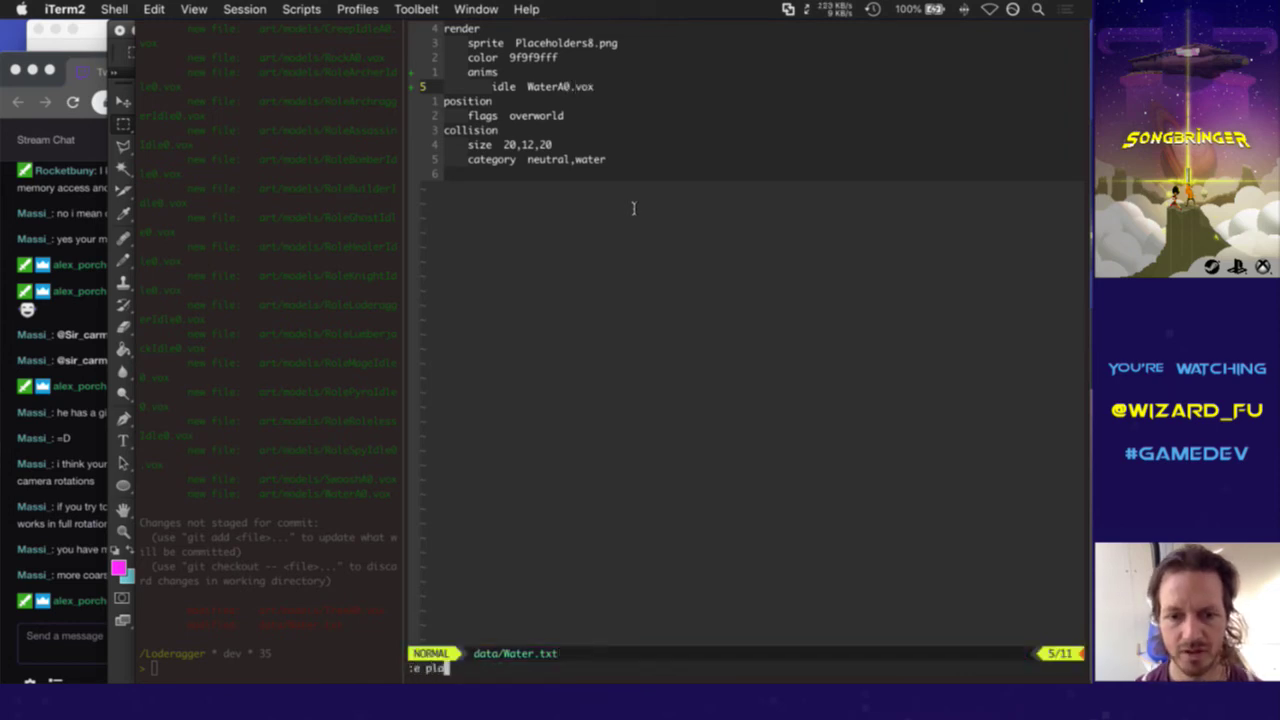
key("Return")
type("gt")
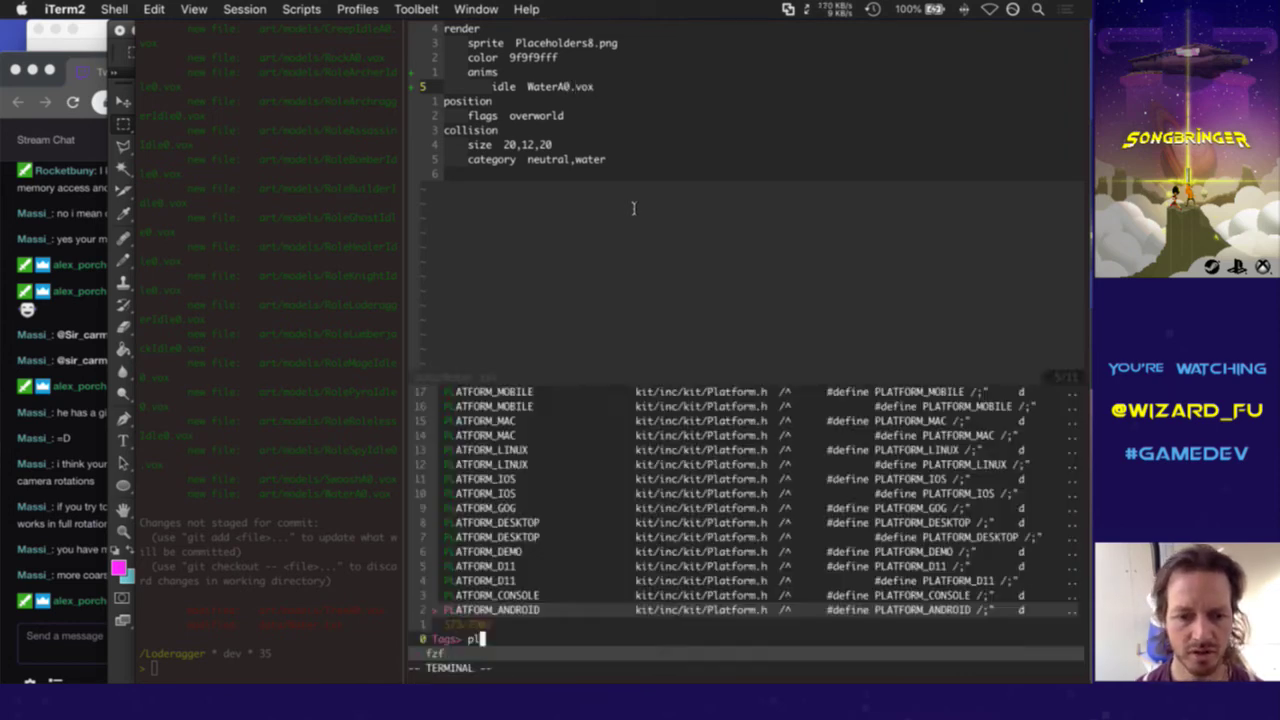
type("player")
key("Return")
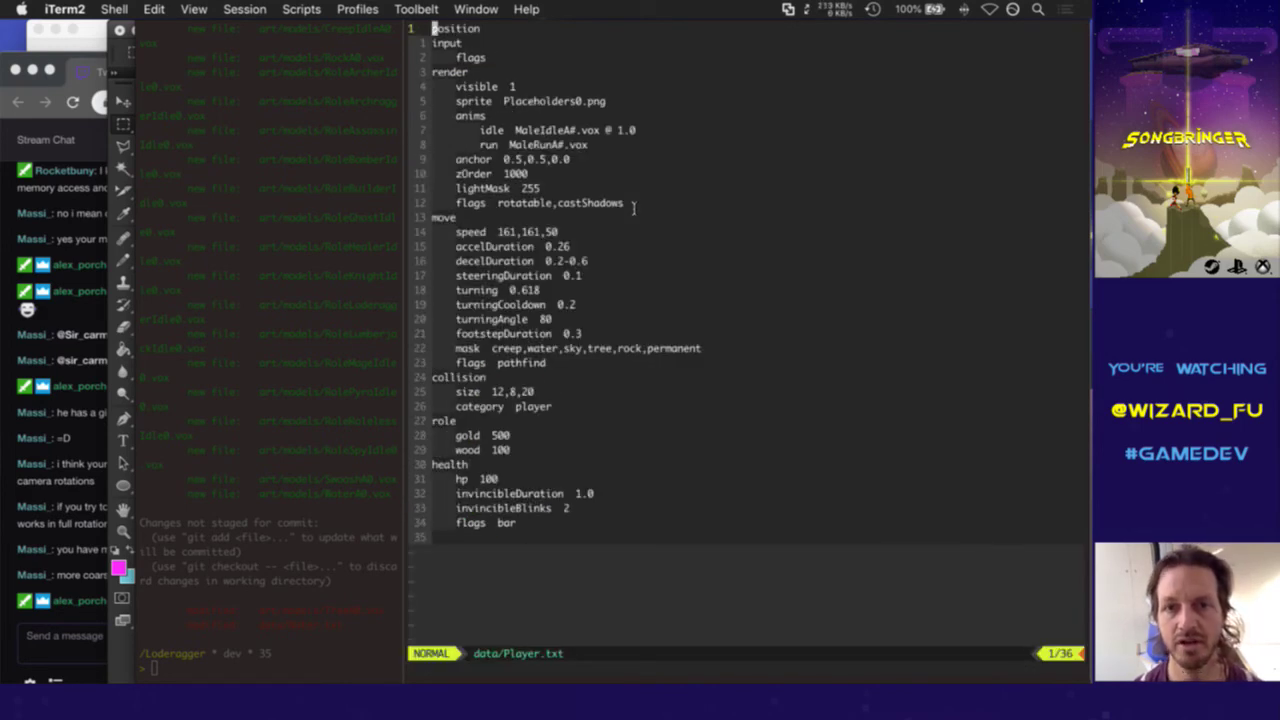
key("j")
key("j")
key("j")
key("j")
key("j")
key("j")
key("j")
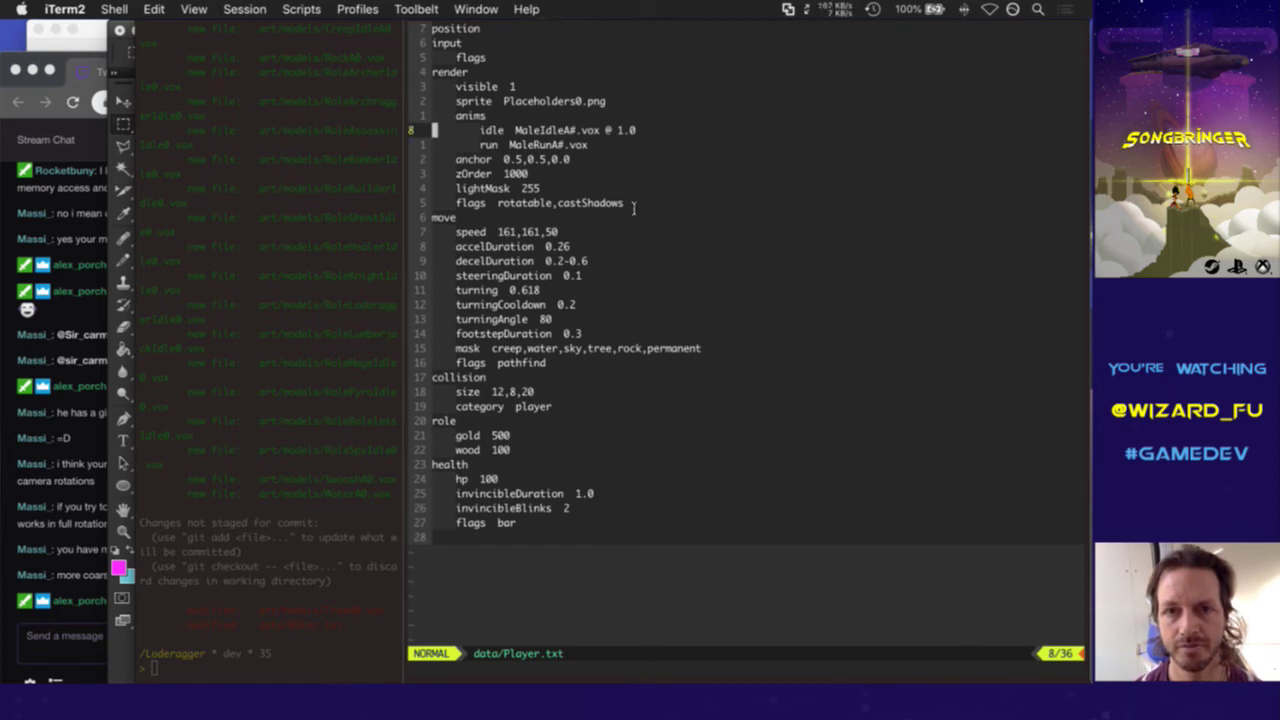
Close data/Player.txt and extend the idle entry in data/Water.txt to "WaterA0.vox @ 1.0"
type(":bd")
key("Return")
type("A0.vox @ 1.0")
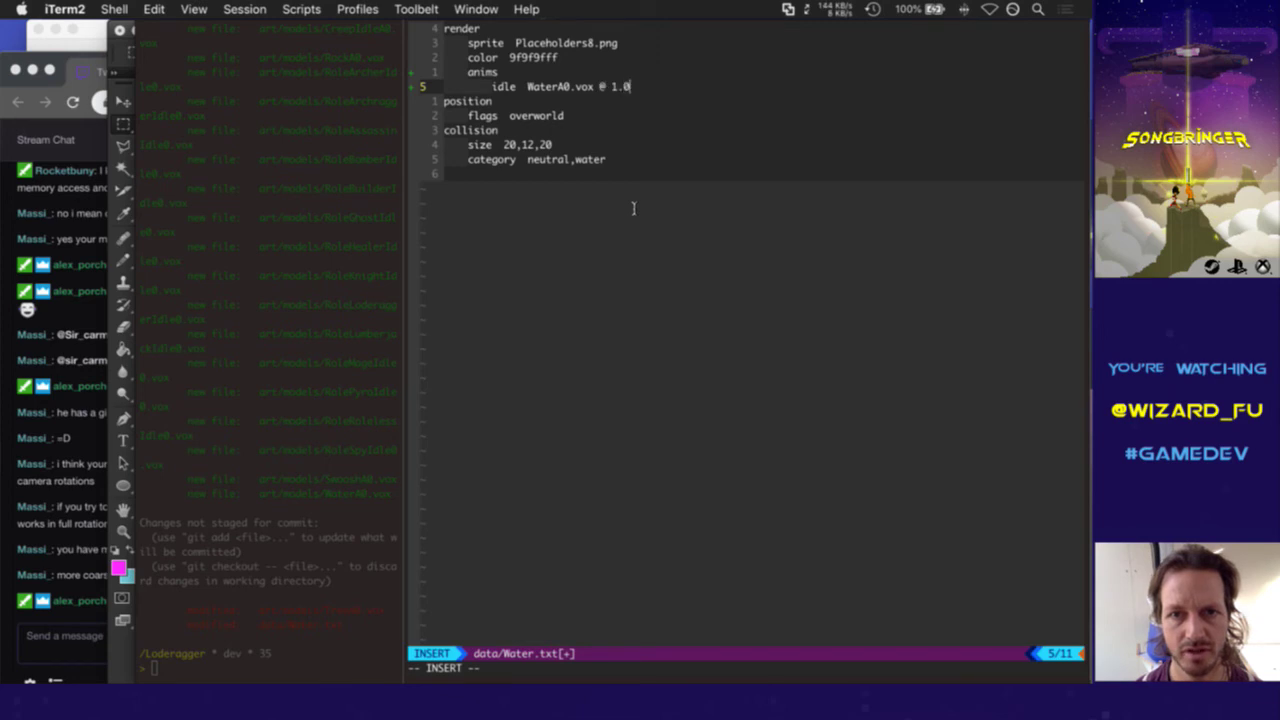
key("Escape")
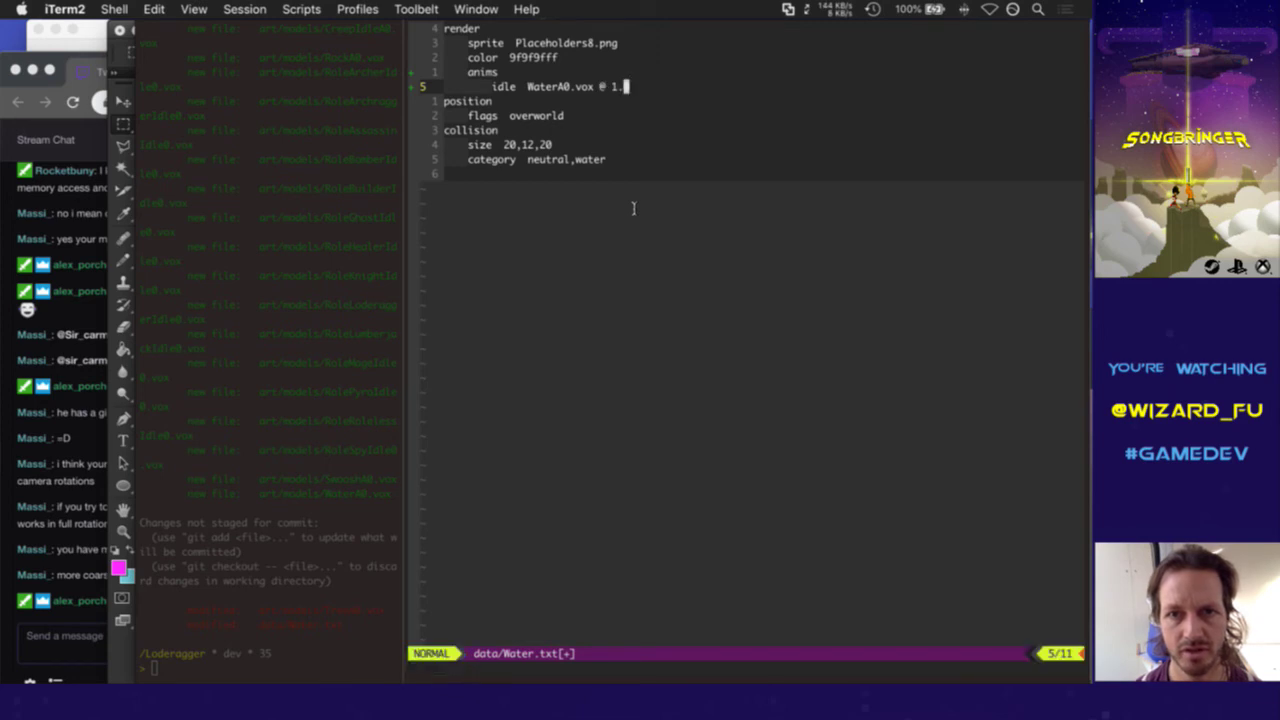
Remove the "@ 1.0" timing from the idle entry in data/Water.txt, leaving WaterA0.vox, and save the file
key("h")
key("h")
key("h")
key("h")
key("h")
type("D:w")
key("Return")
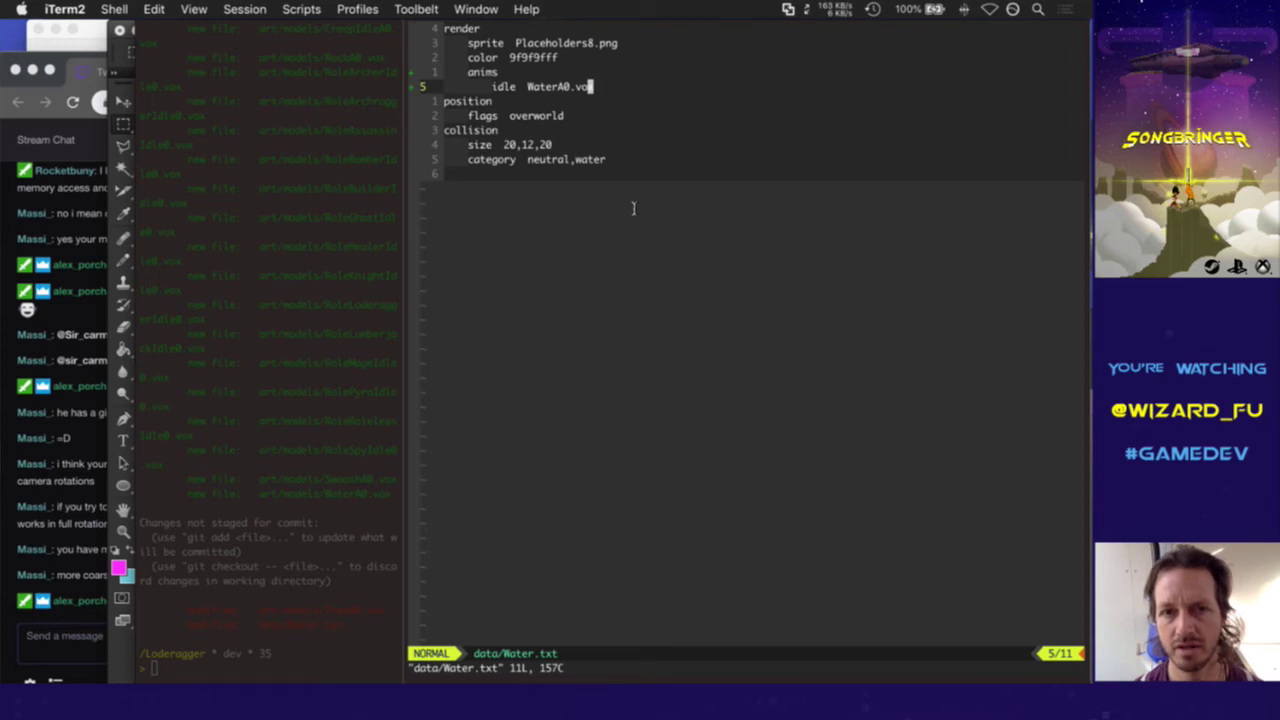
Run the game, enable god mode and move the character up through the terrain to examine how the water tiles render
key("F5")
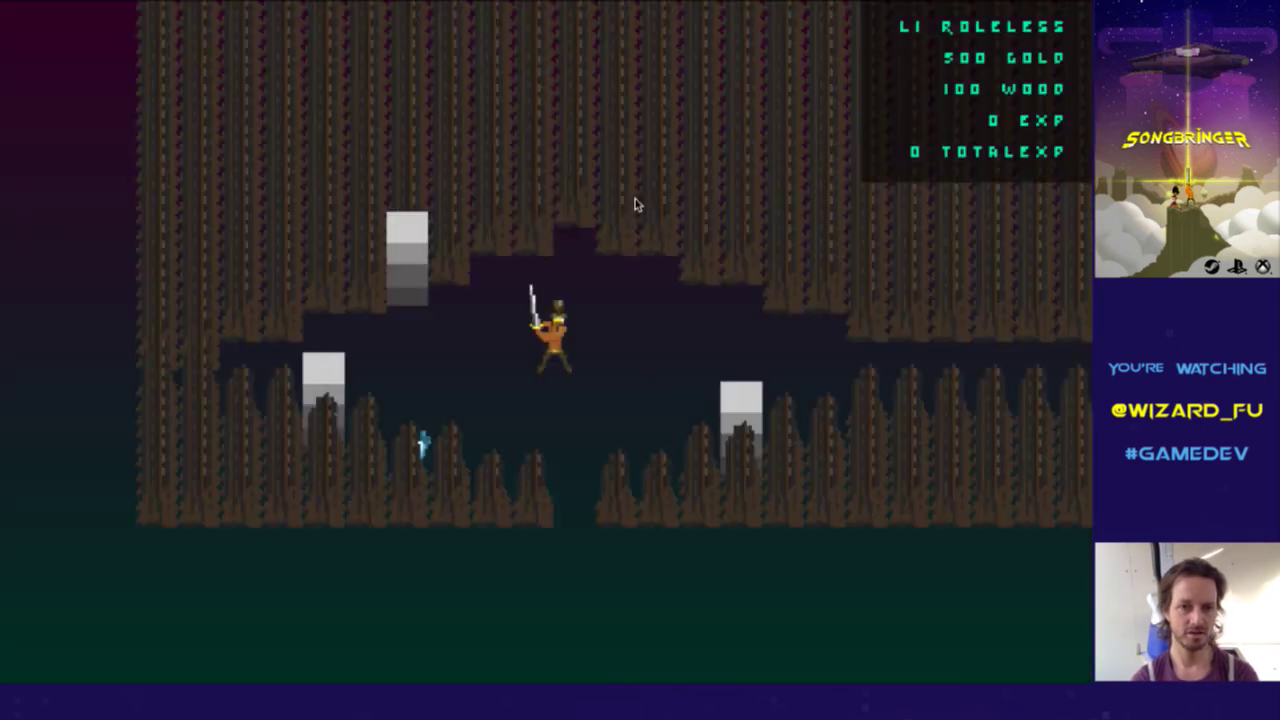
key("g")
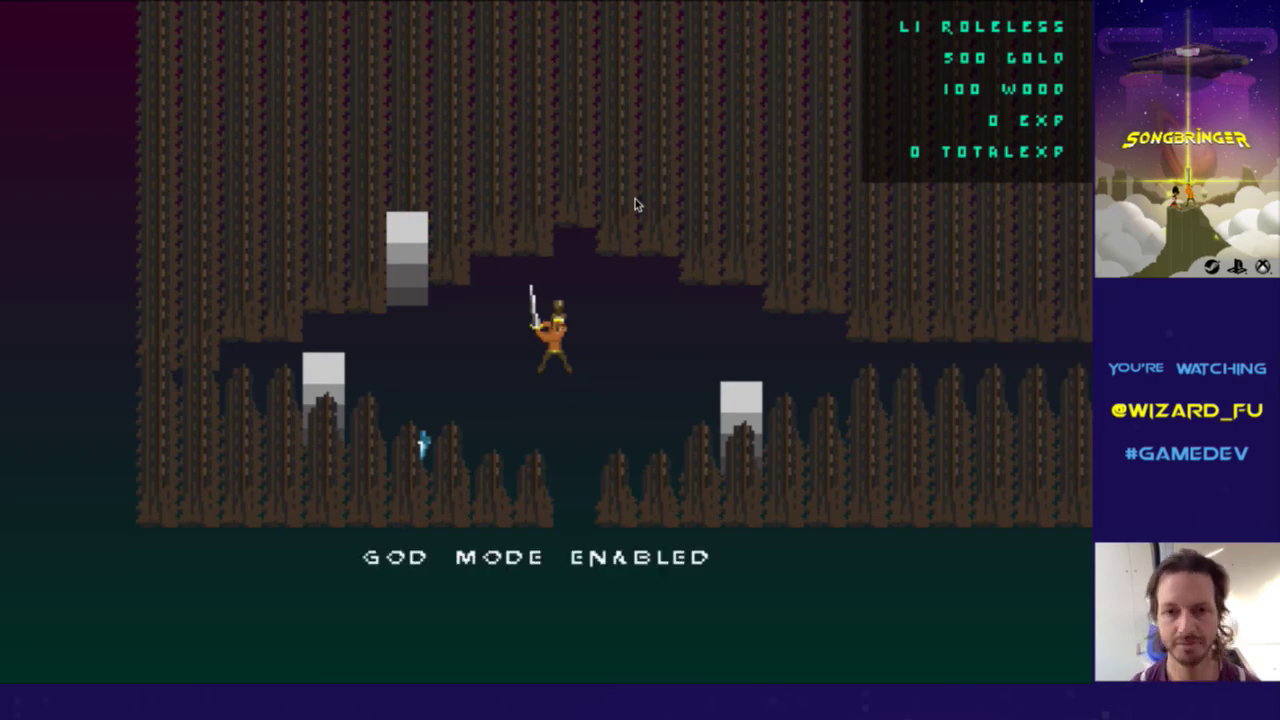
key("Right")
key("Up")
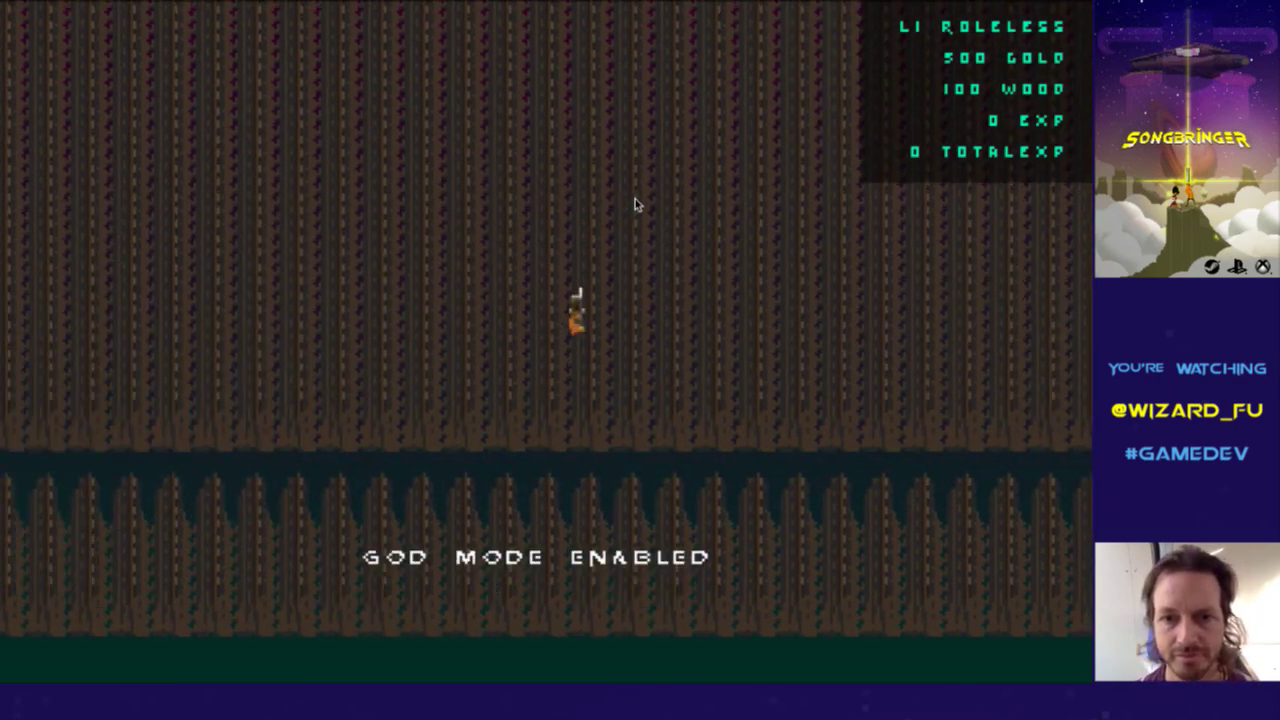
key("Up")
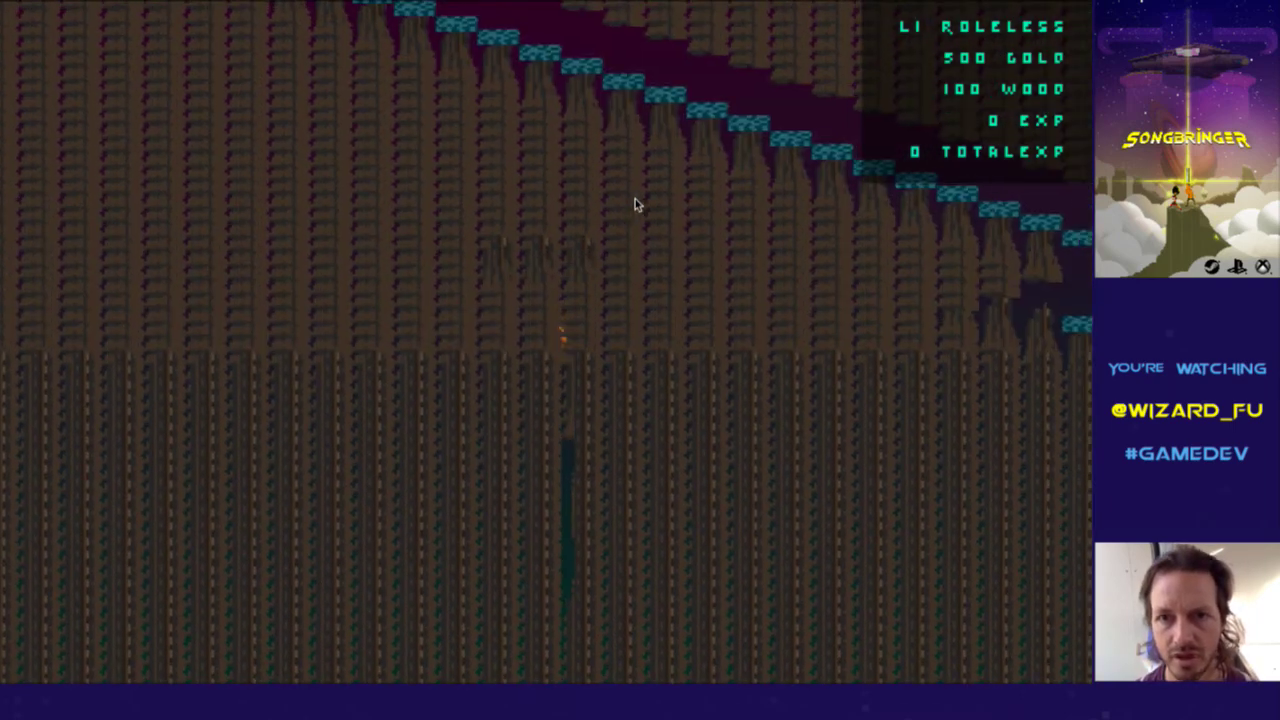
key("Up")
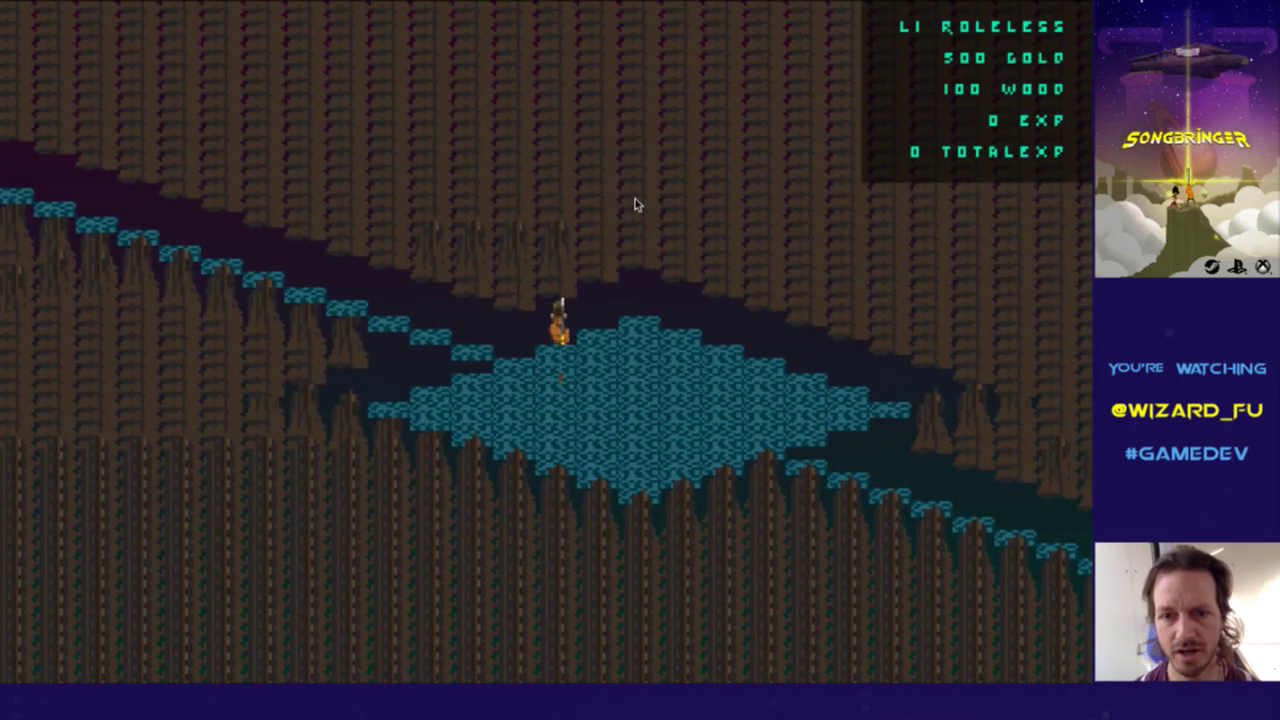
key("Right")
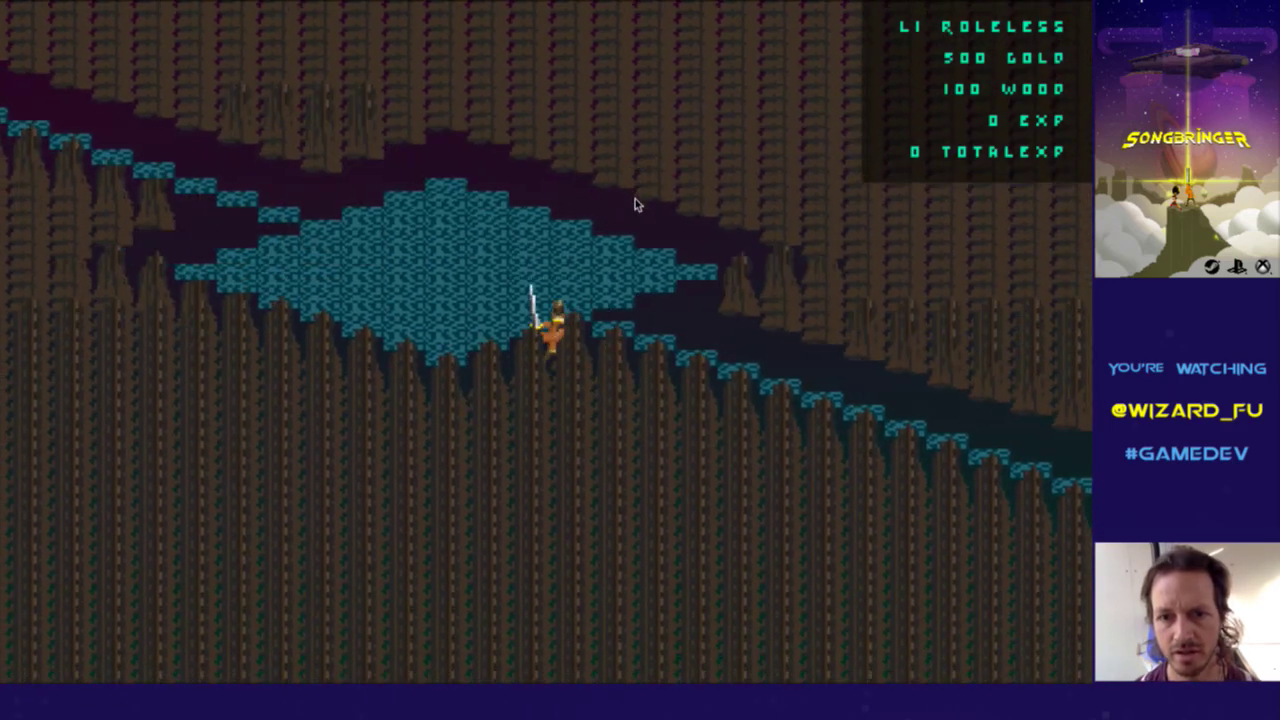
Walk the character across the pond and along the diagonal waterway to inspect the water models in the running game
key("Left")
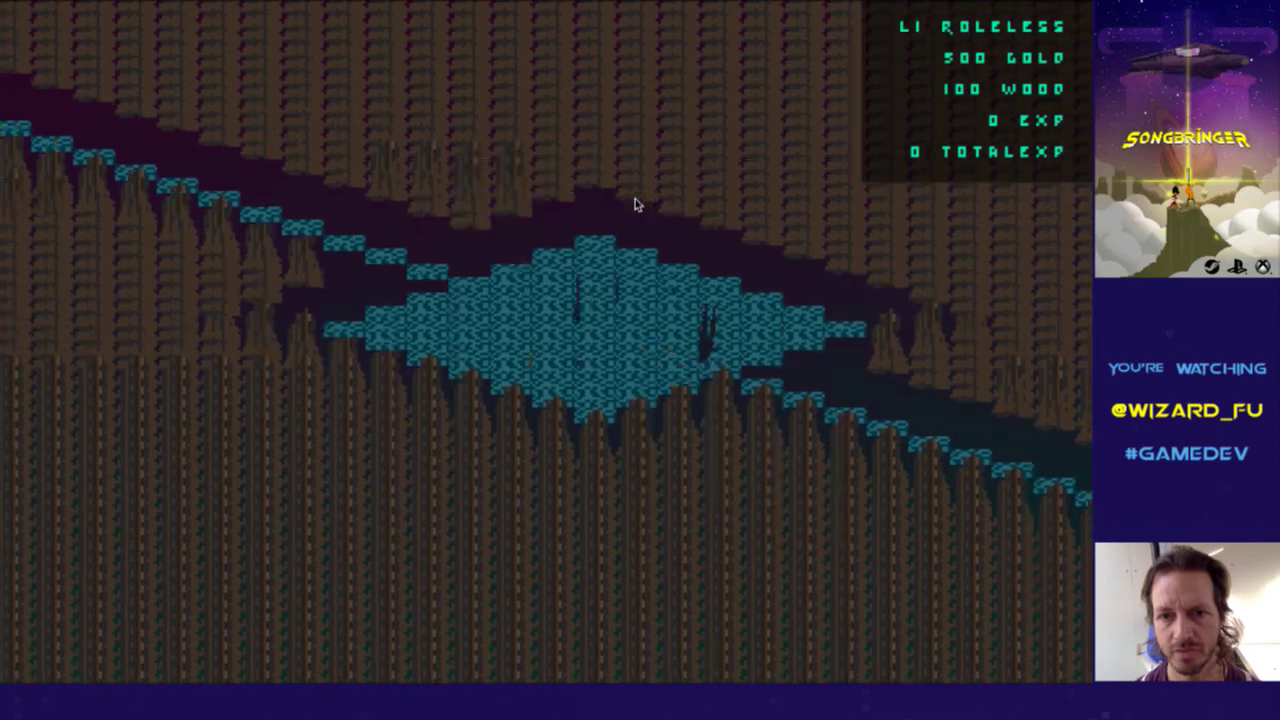
key("Right")
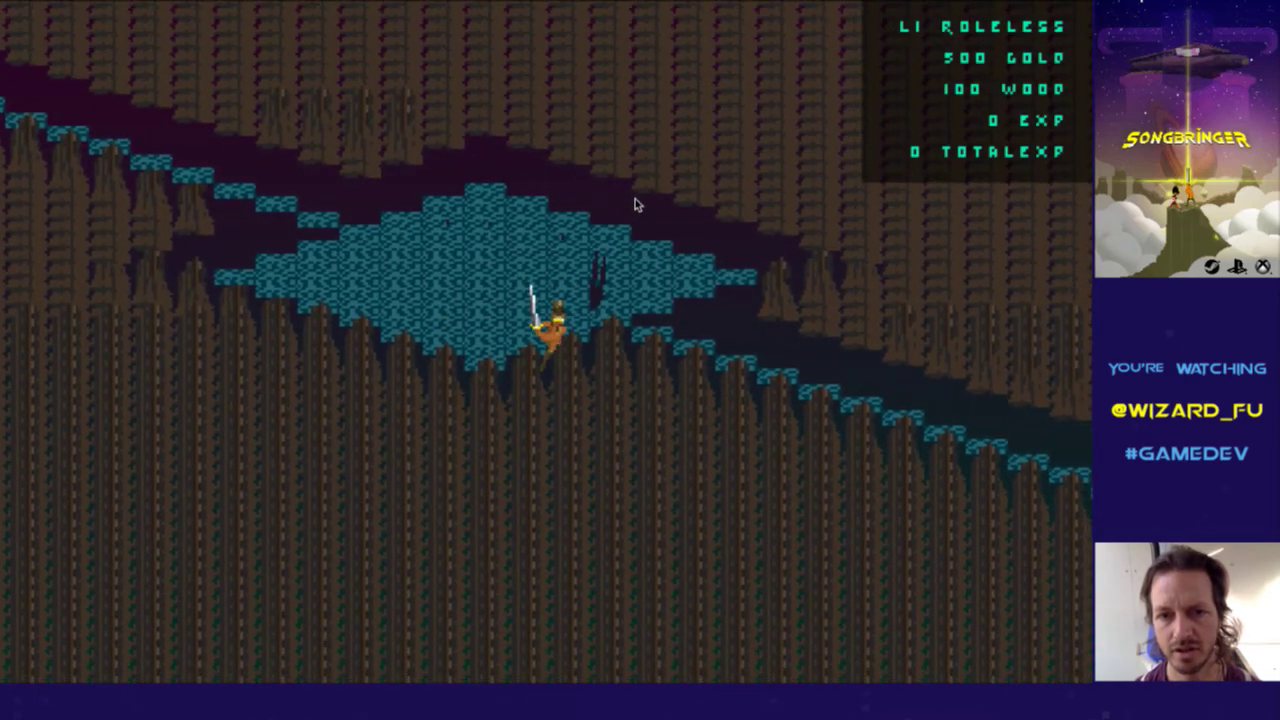
key("Right")
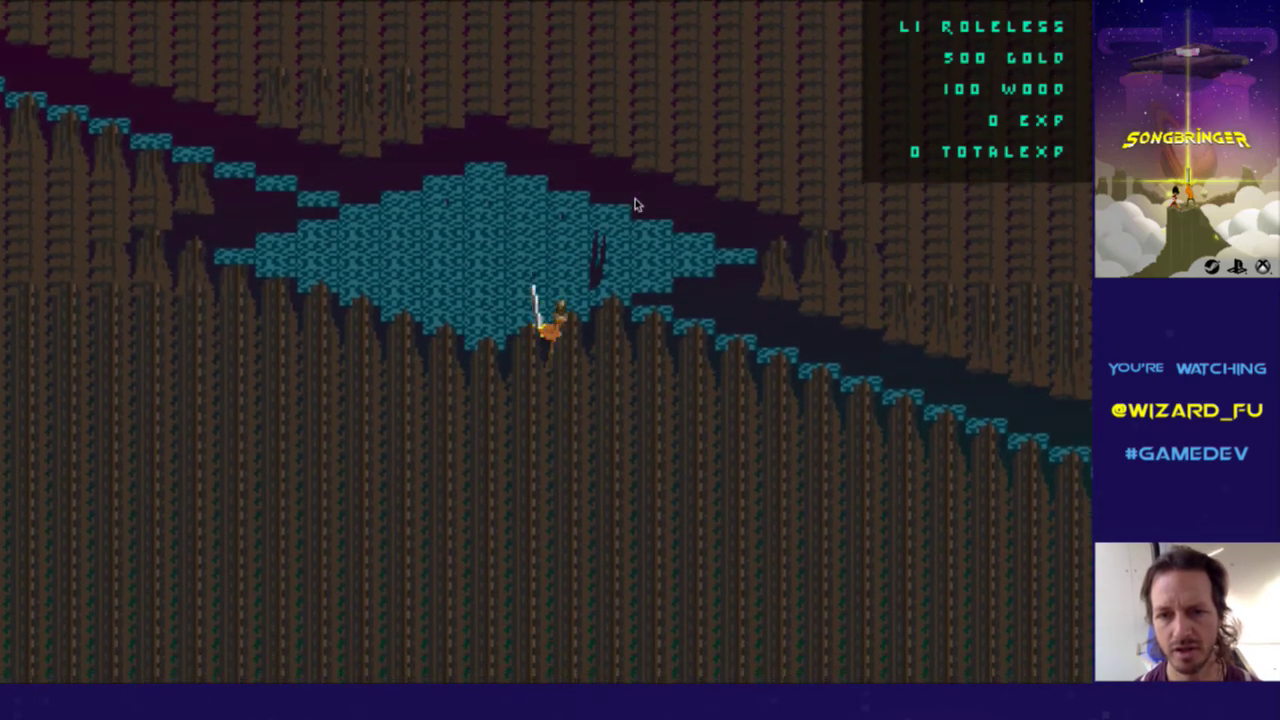
key("Down")
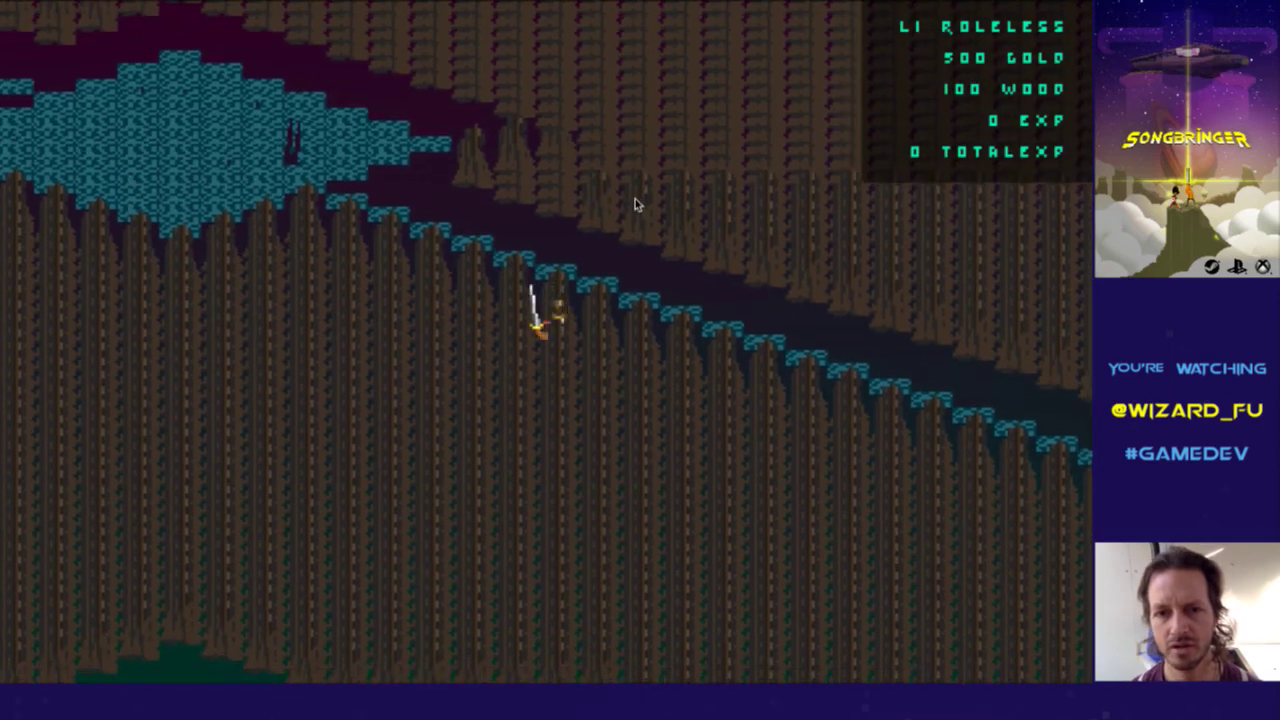
Switch to iTerm2, copy the anims and idle lines from data/Water.txt, and close that file
key("super+Tab")
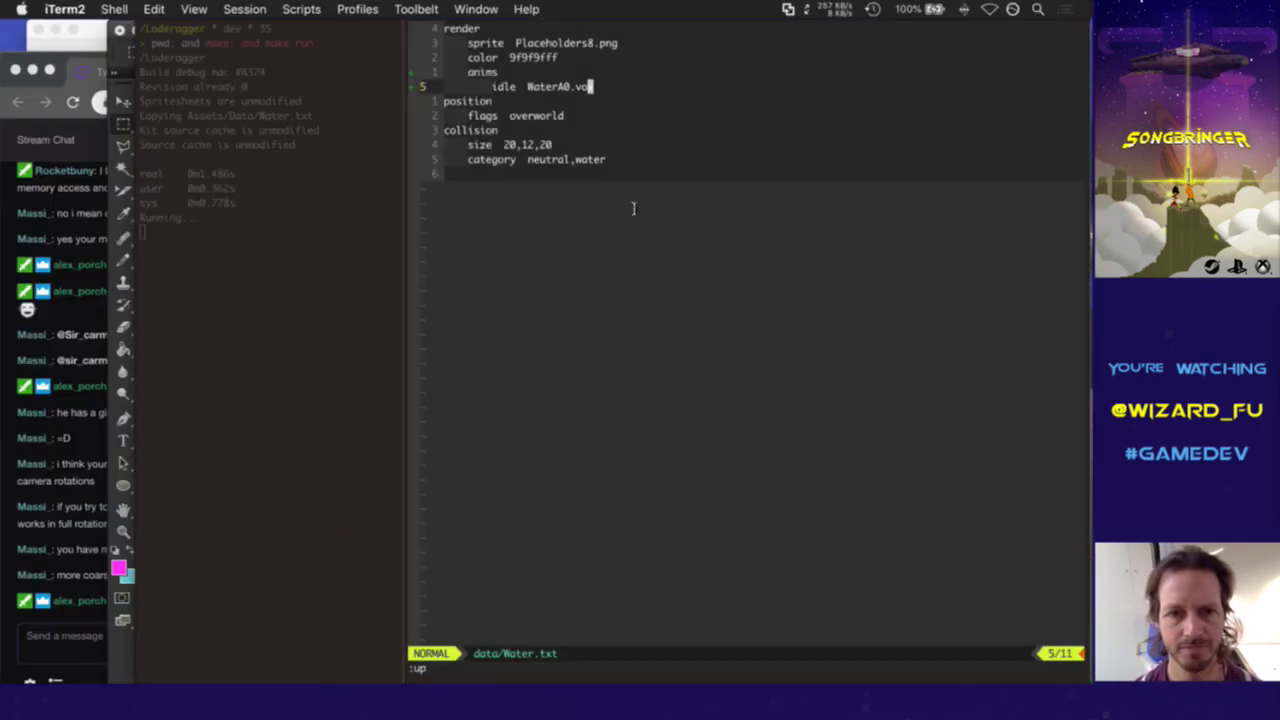
key("shift+v")
type("ky")
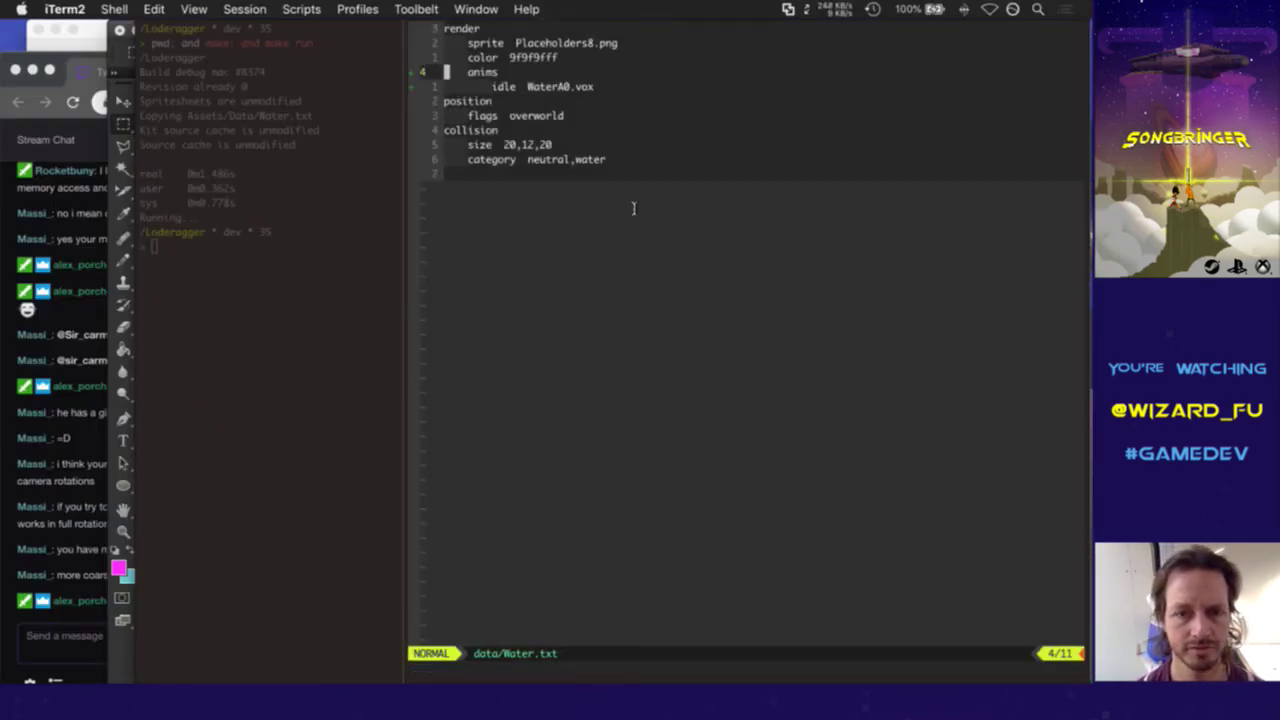
type(":bd")
key("Return")
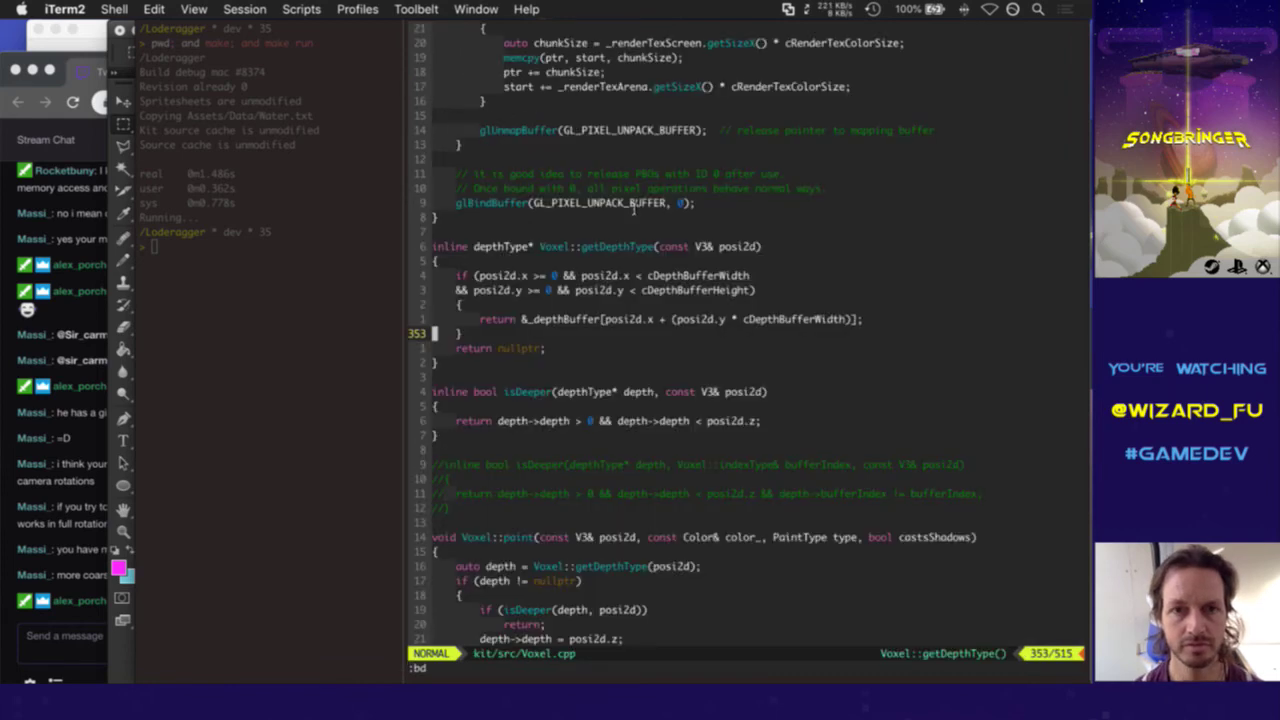
Open data/Cave.txt by searching the project tags for "cave"
key("comma")
key("t")
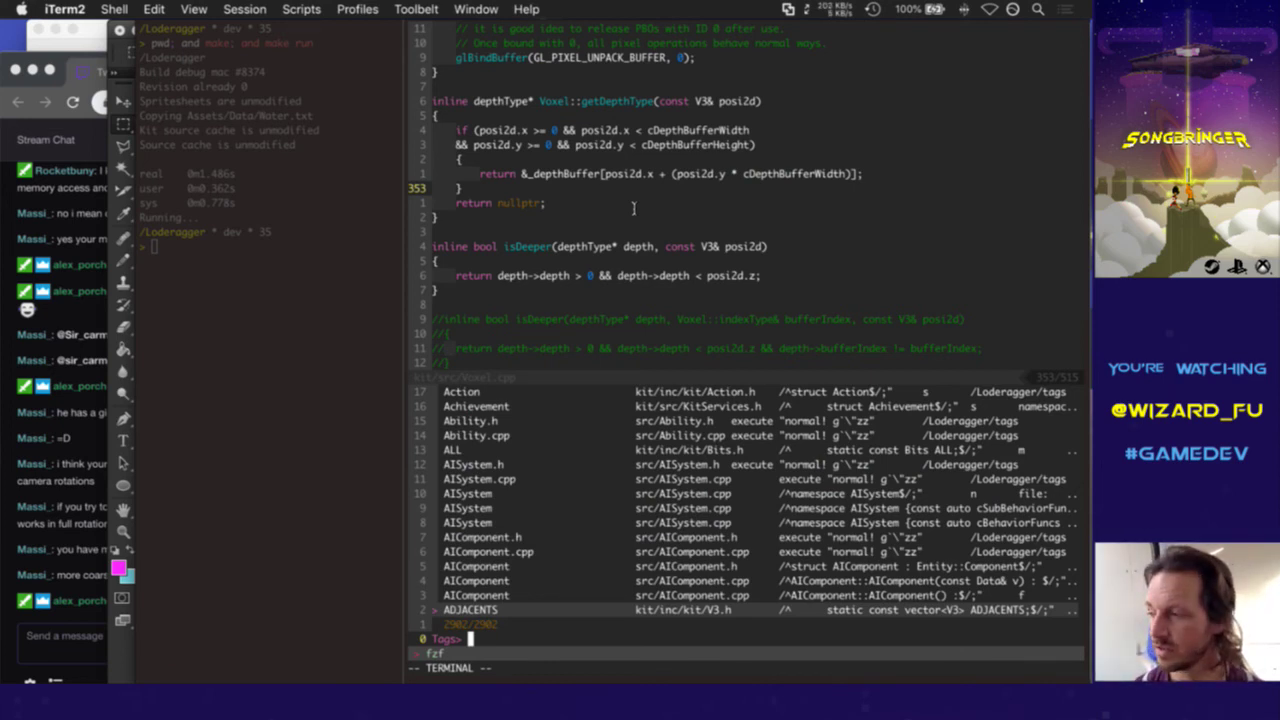
type("cave")
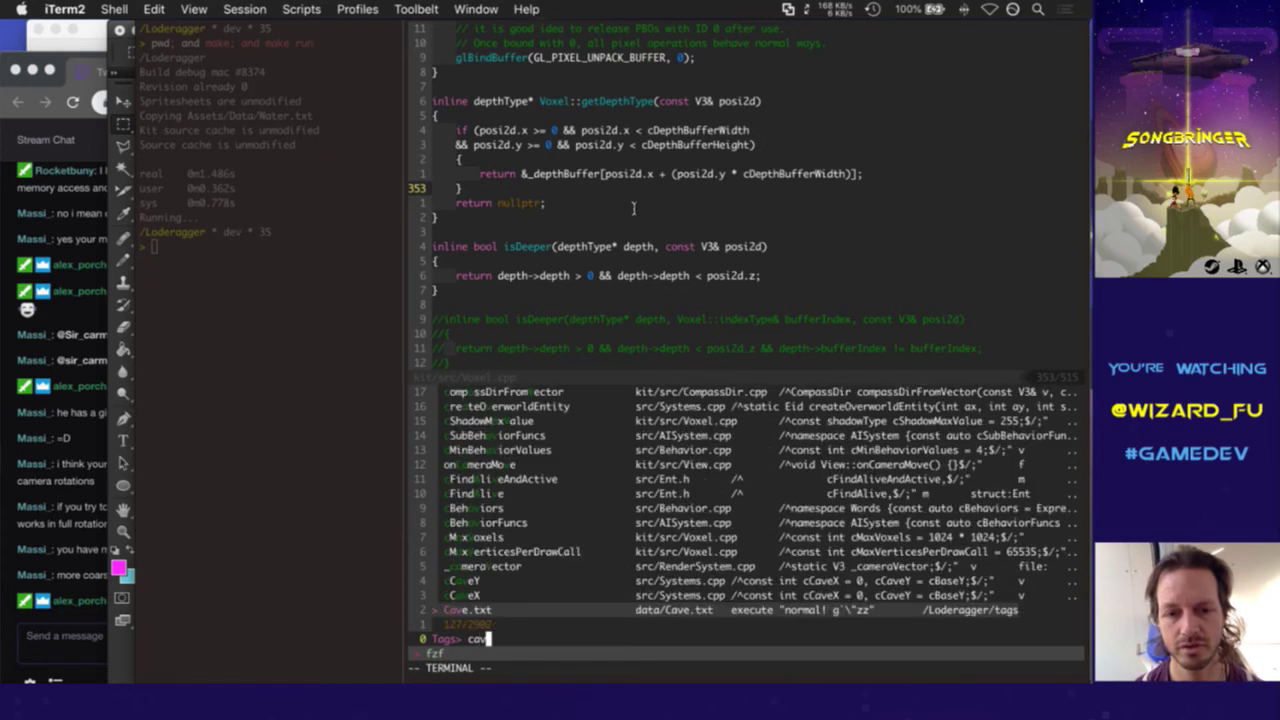
key("Return")
key("k")
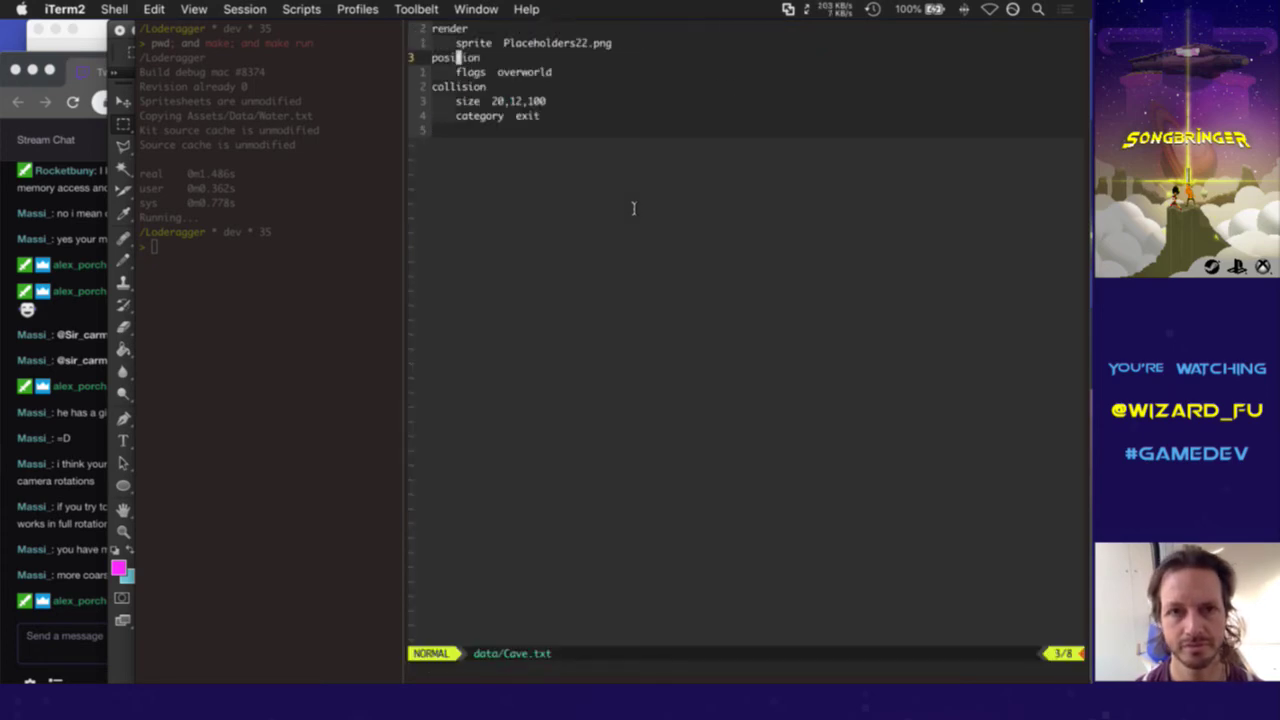
Paste the anims block into the render section of data/Cave.txt, set idle to Cave0.vox, and save the file
key("P")
key("j")
key("l")
key("l")
key("l")
key("l")
key("l")
key("l")
key("l")
type("bv")
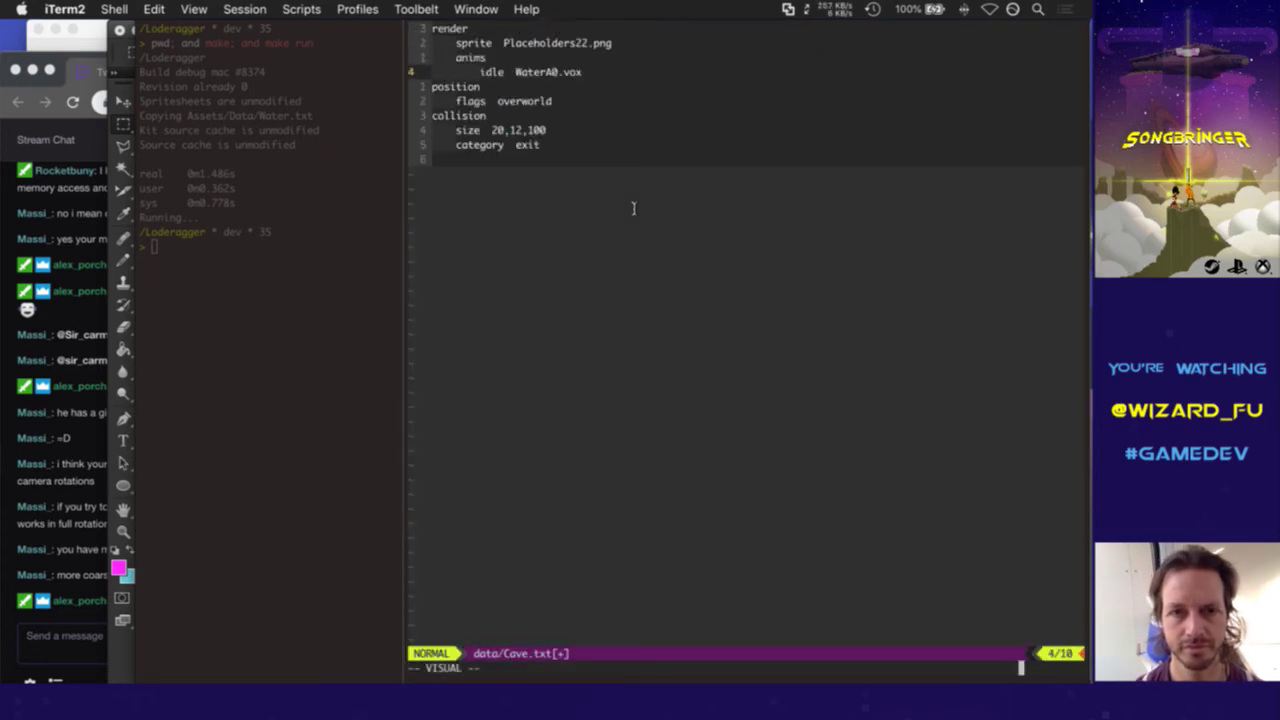
type("ehcCave")
key("Escape")
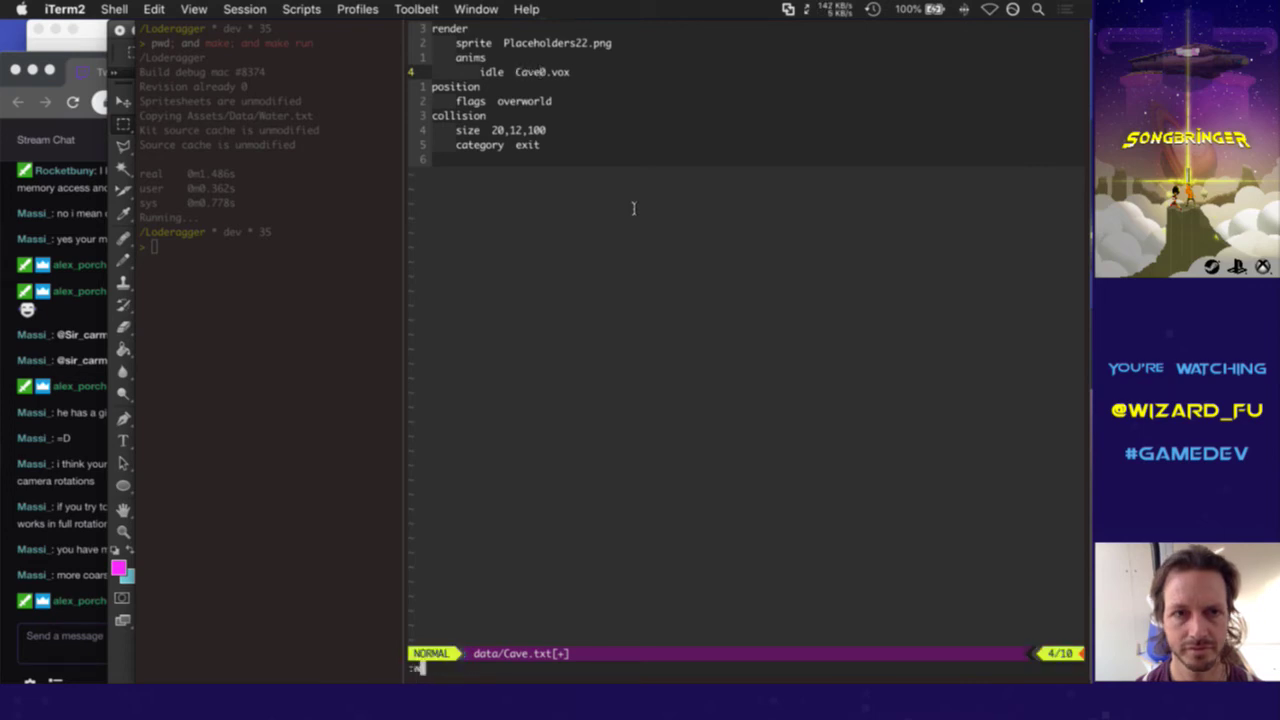
type(":w")
key("Return")
Show the Git status of the Loderagger project in the shell pane beside the editor
key("super+bracketleft")
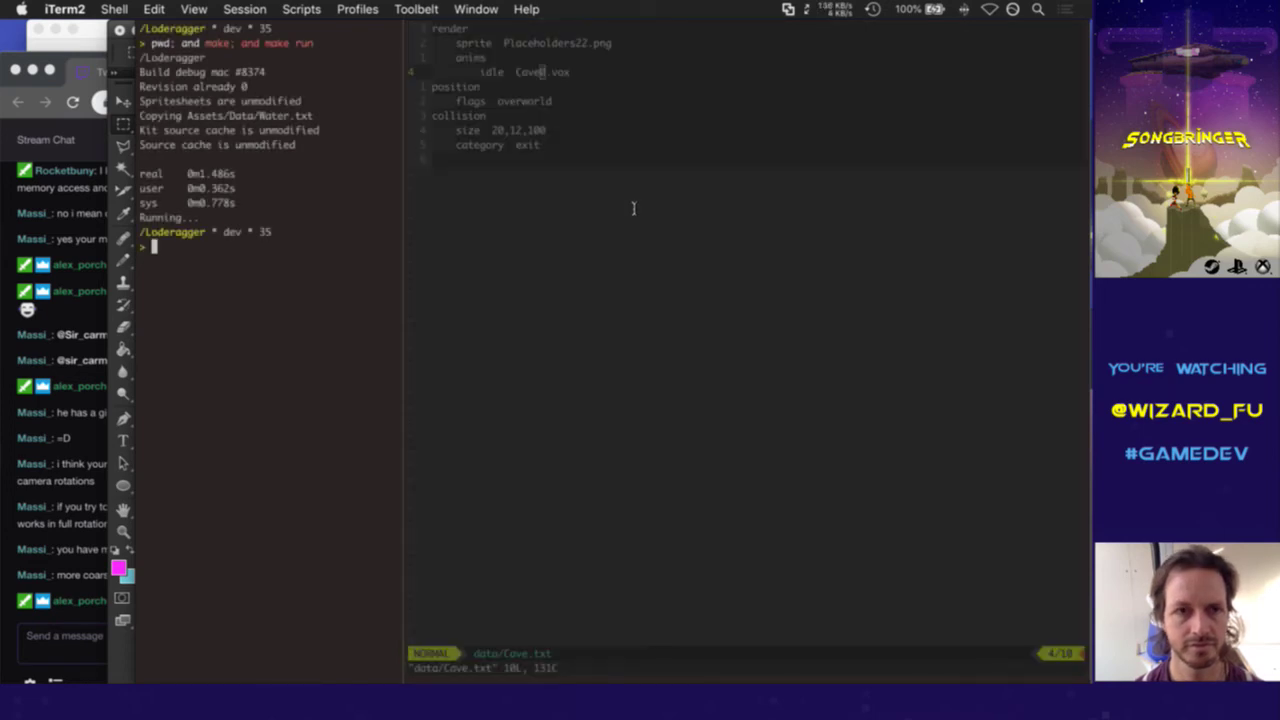
type("gs")
key("Return")
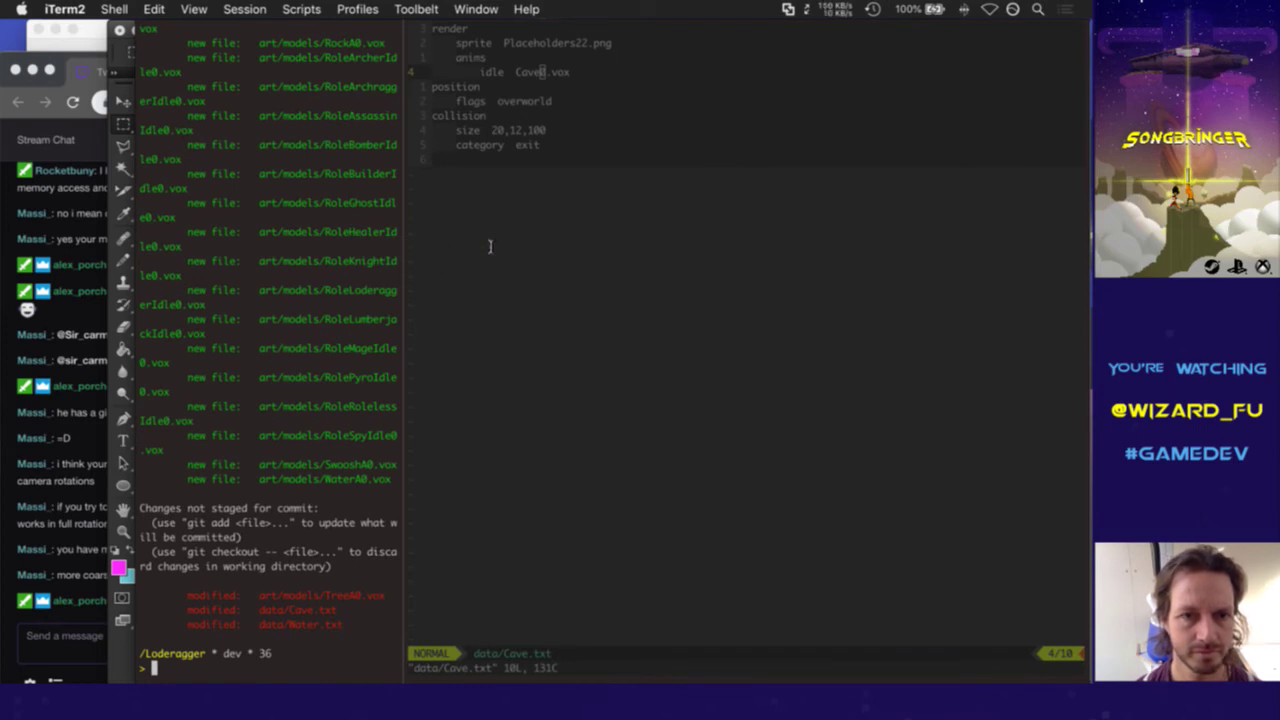
Switch to the other terminal window, show the previous buffer, and suspend the editor to get a wide shell
key("super+Tab")
key("super+Tab")
key("super+Tab")
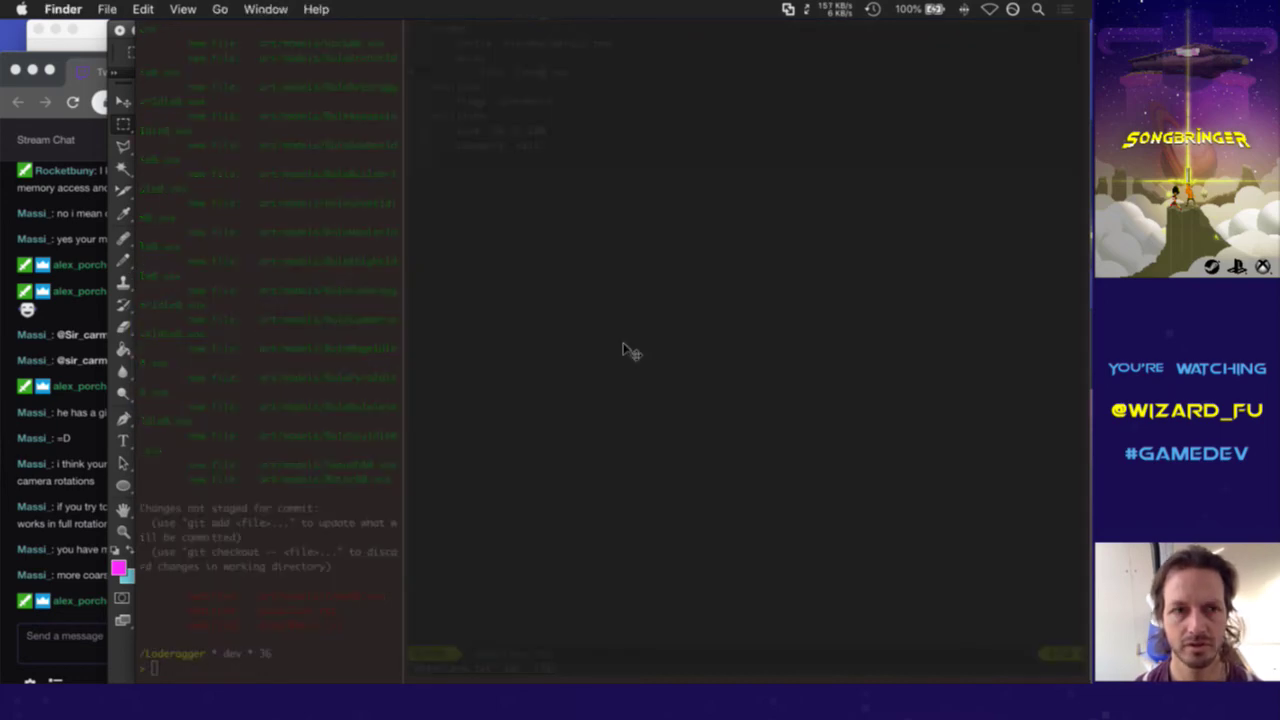
left_click(450, 328)
type(":bp!")
key("Return")
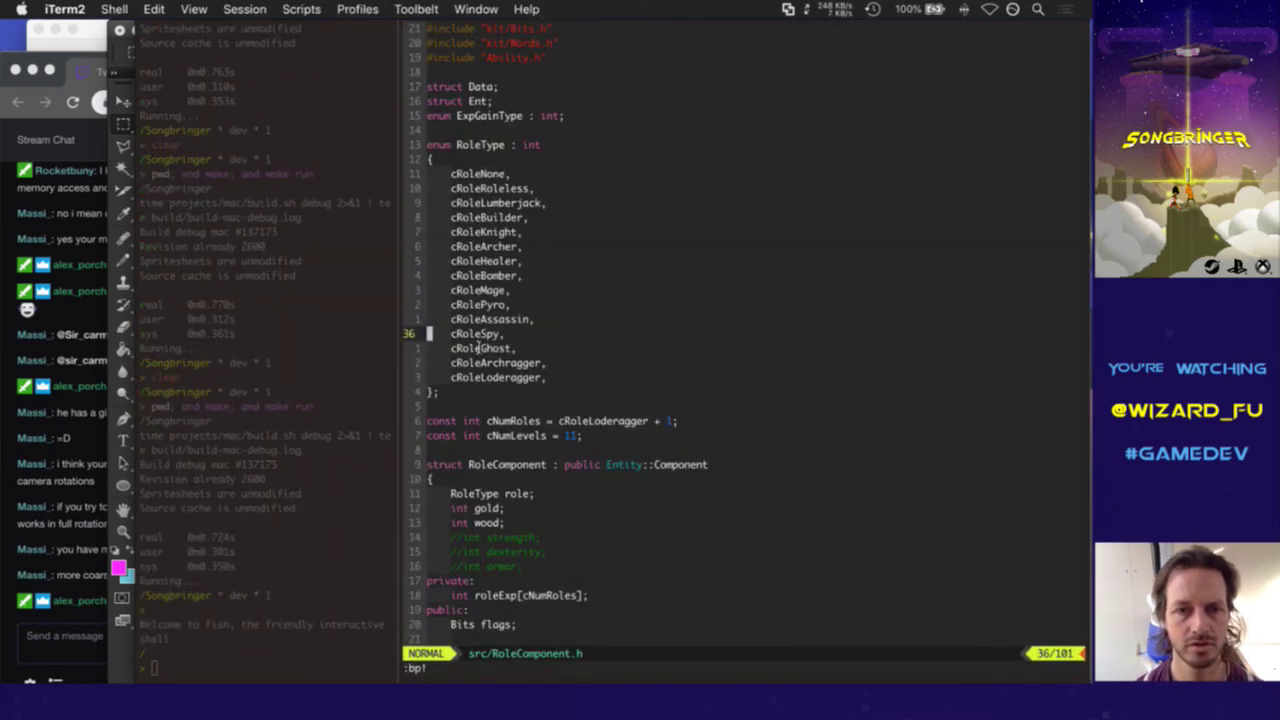
key("ctrl+z")
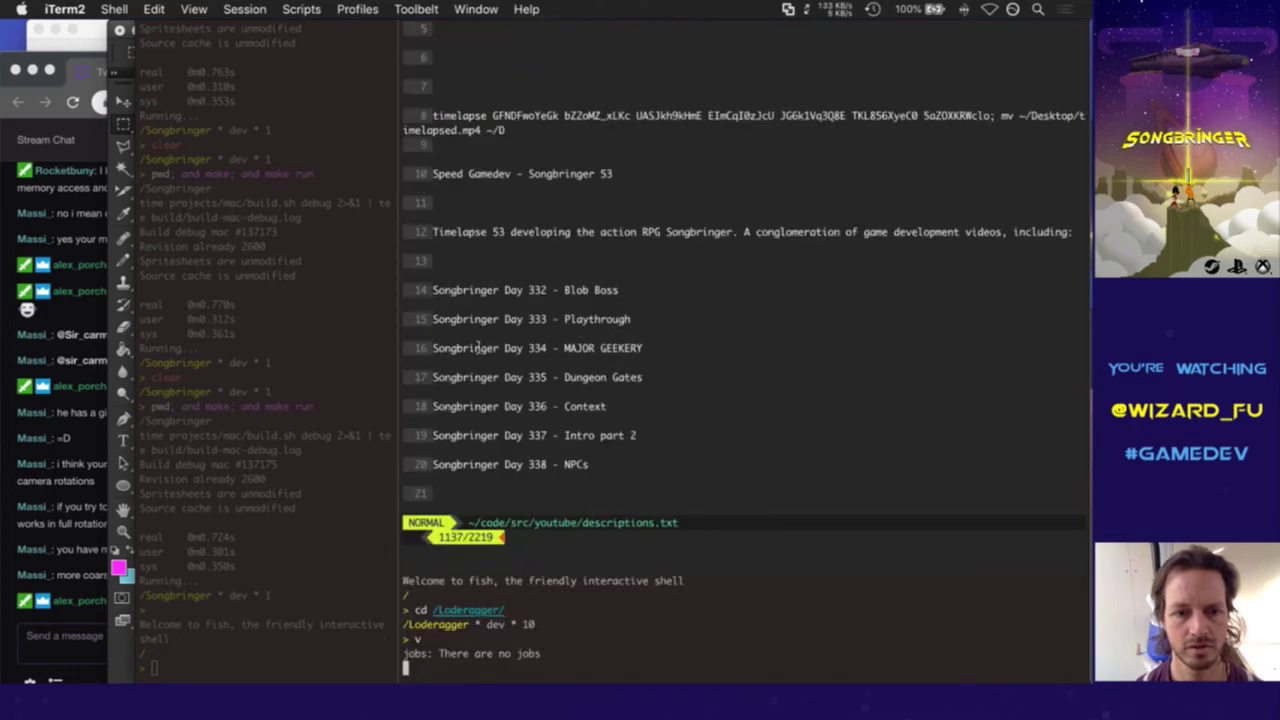
Clear the wide shell, list the Loderagger Git status to read the model file names, and resume editing data/Cave.txt
type("clear")
key("Return")
type("ls")
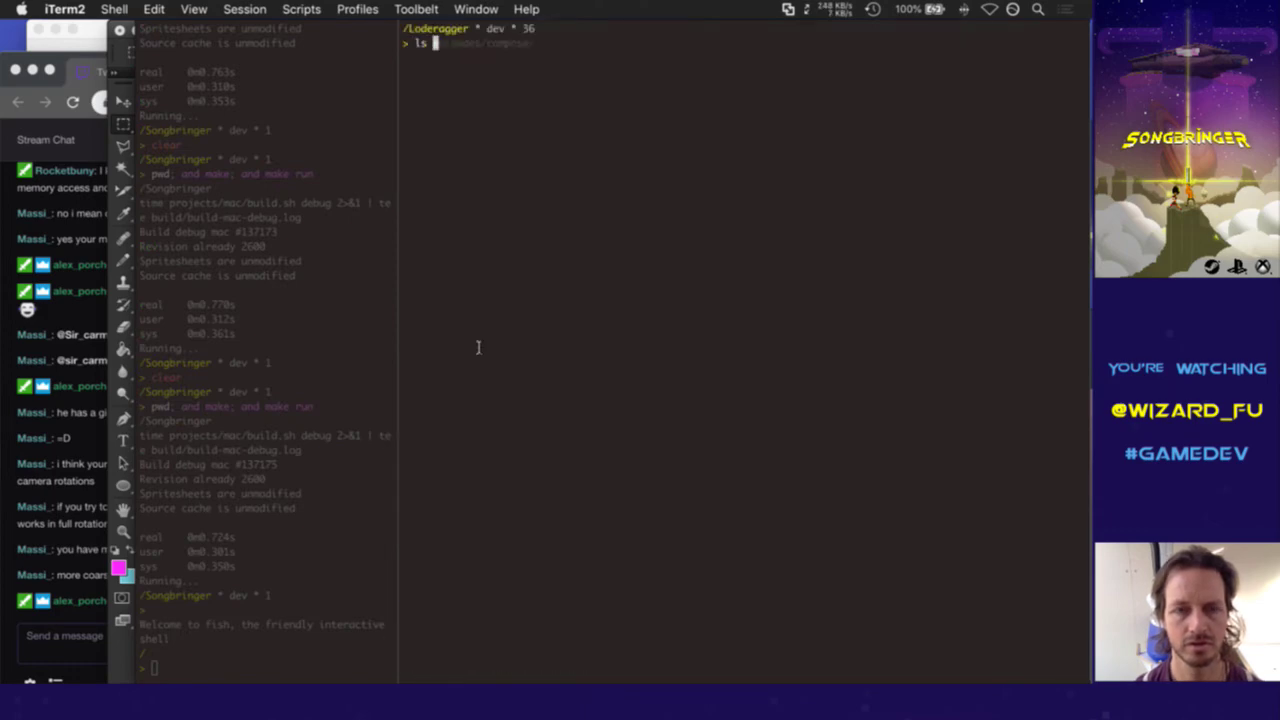
key("BackSpace")
key("BackSpace")
type("gs")
key("Return")
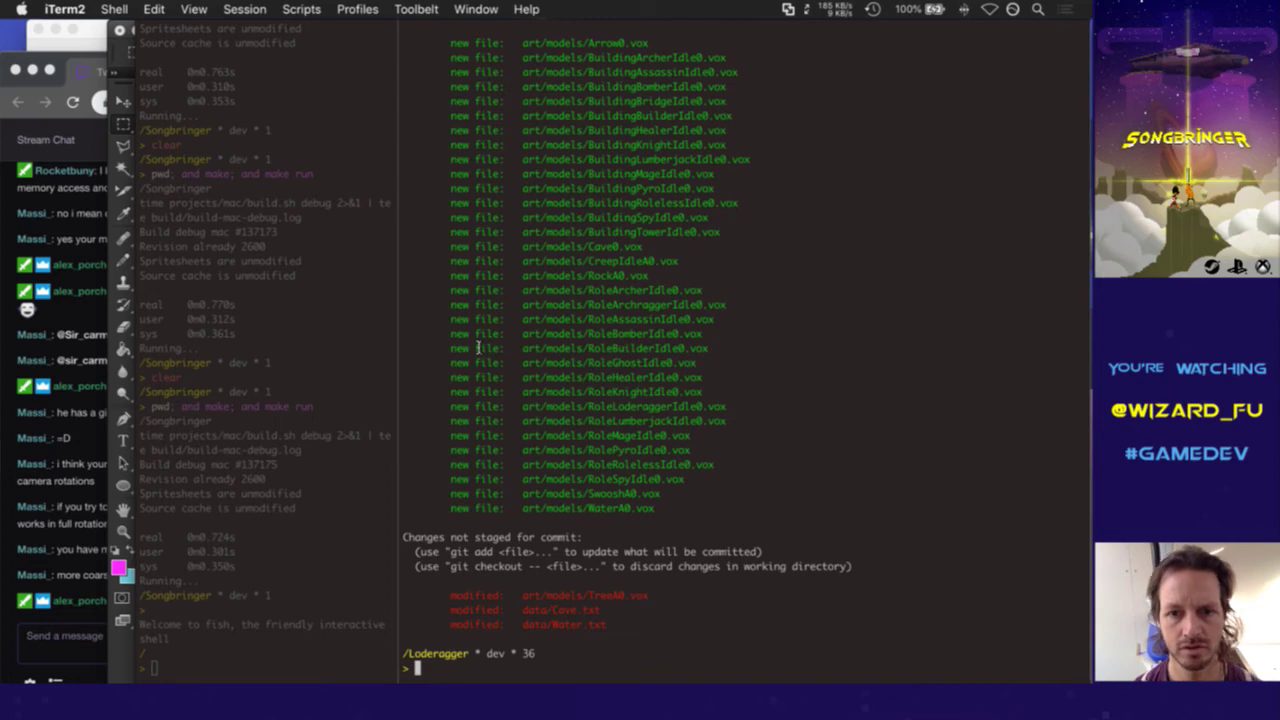
type("fg")
key("Return")
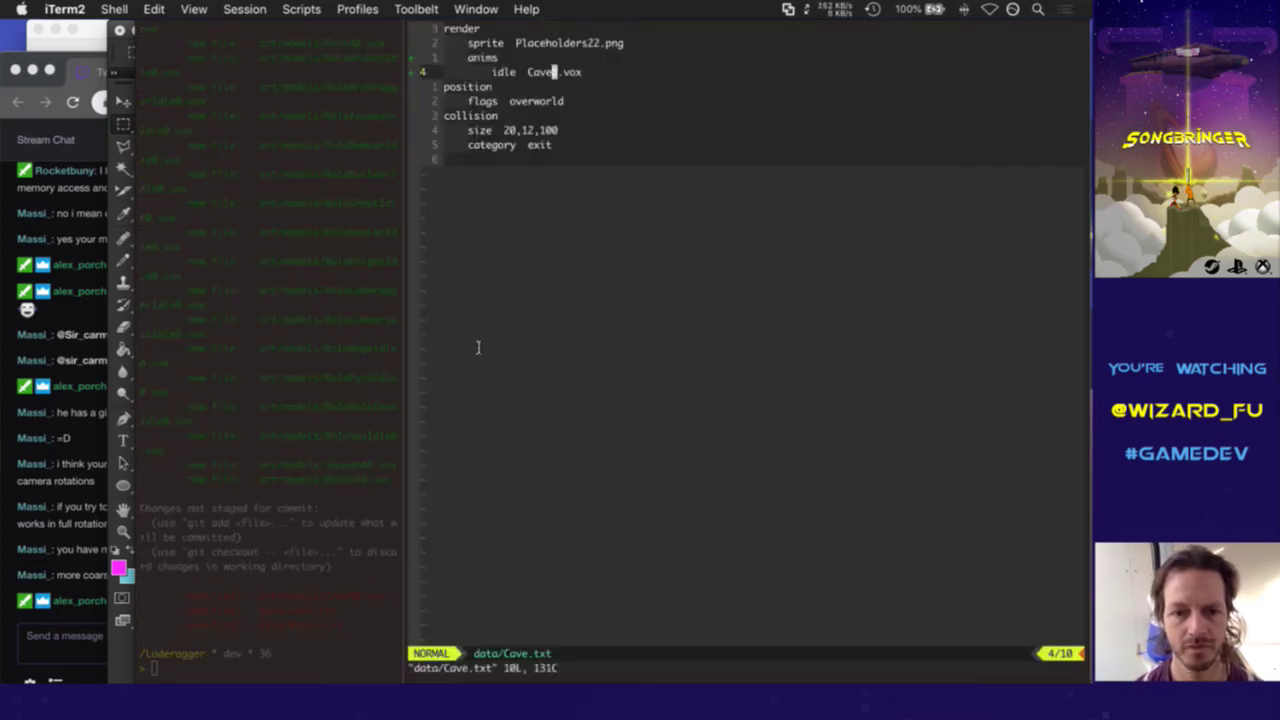
Open data/Creep.txt by searching for "cree" and go to its render section
key("ctrl+t")
type("cree")
key("Return")
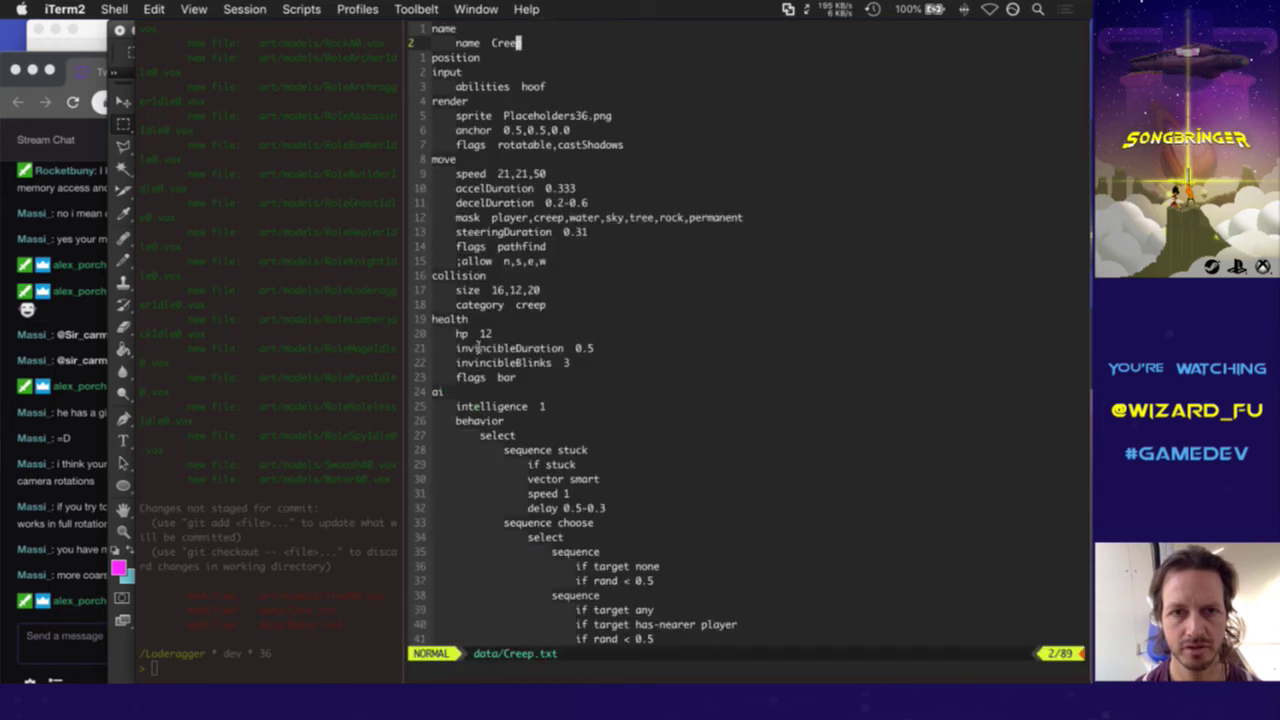
key("j")
key("j")
key("j")
key("j")
key("j")
key("j")
key("j")
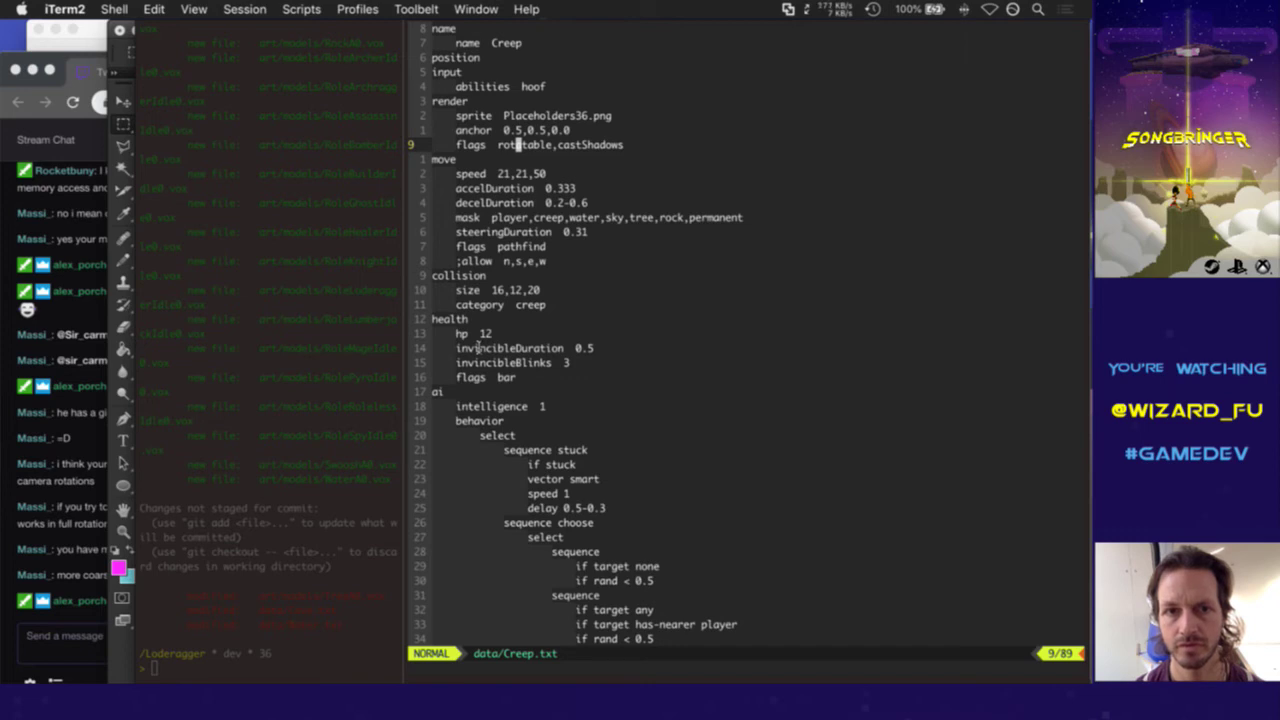
type("kiWater")
key("Escape")
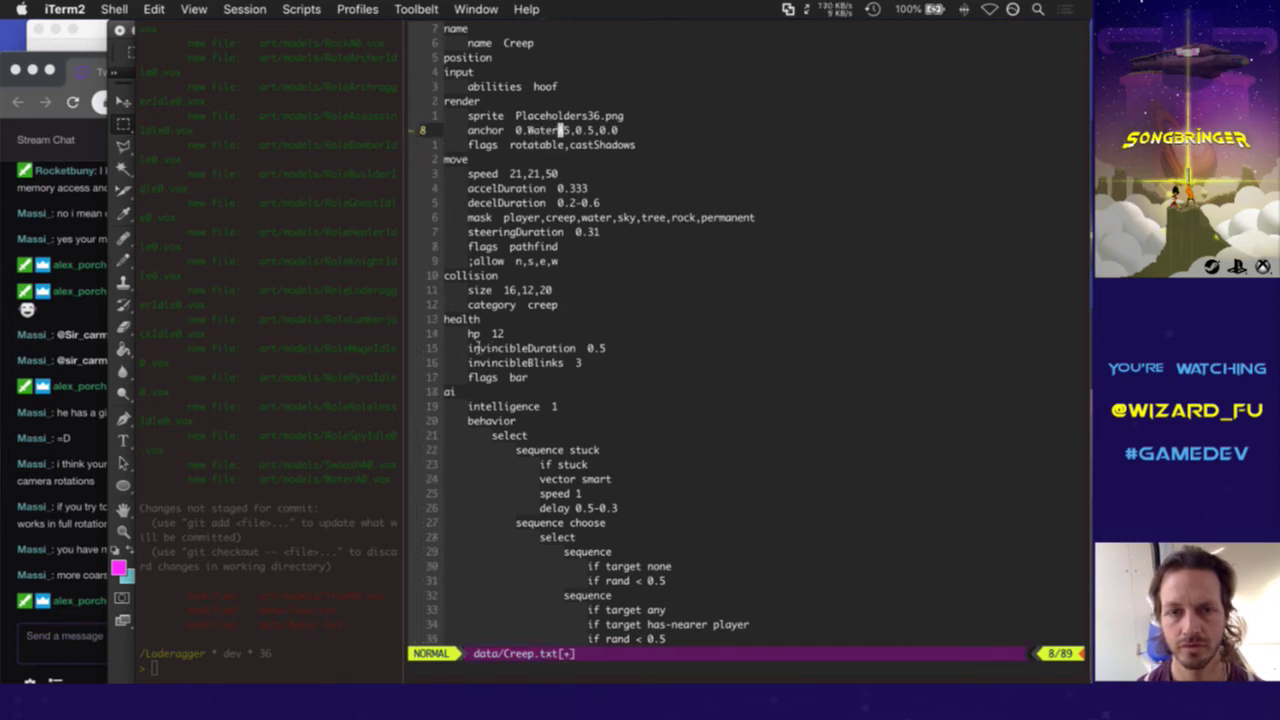
key("u")
Add an anims block with an indented idle entry between the sprite and anchor lines of the creep's render section
key("O")
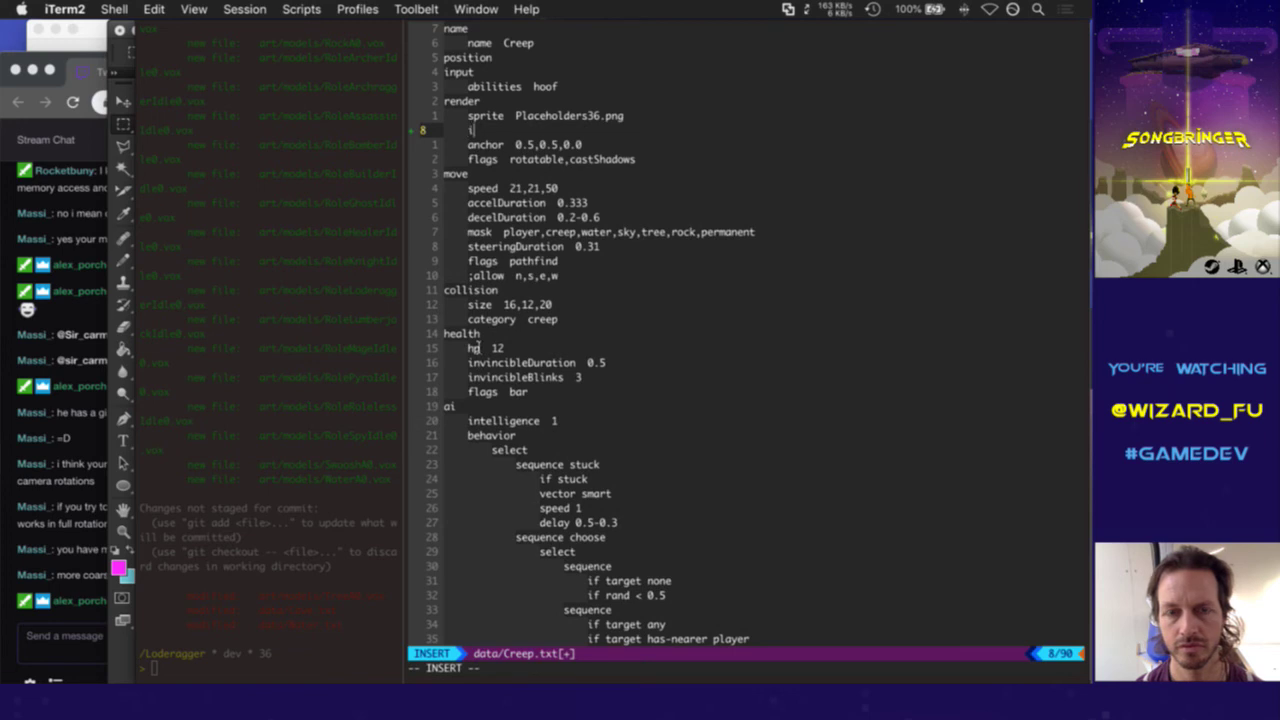
type("anims")
key("Return")
key("Tab")
type("idle  ")
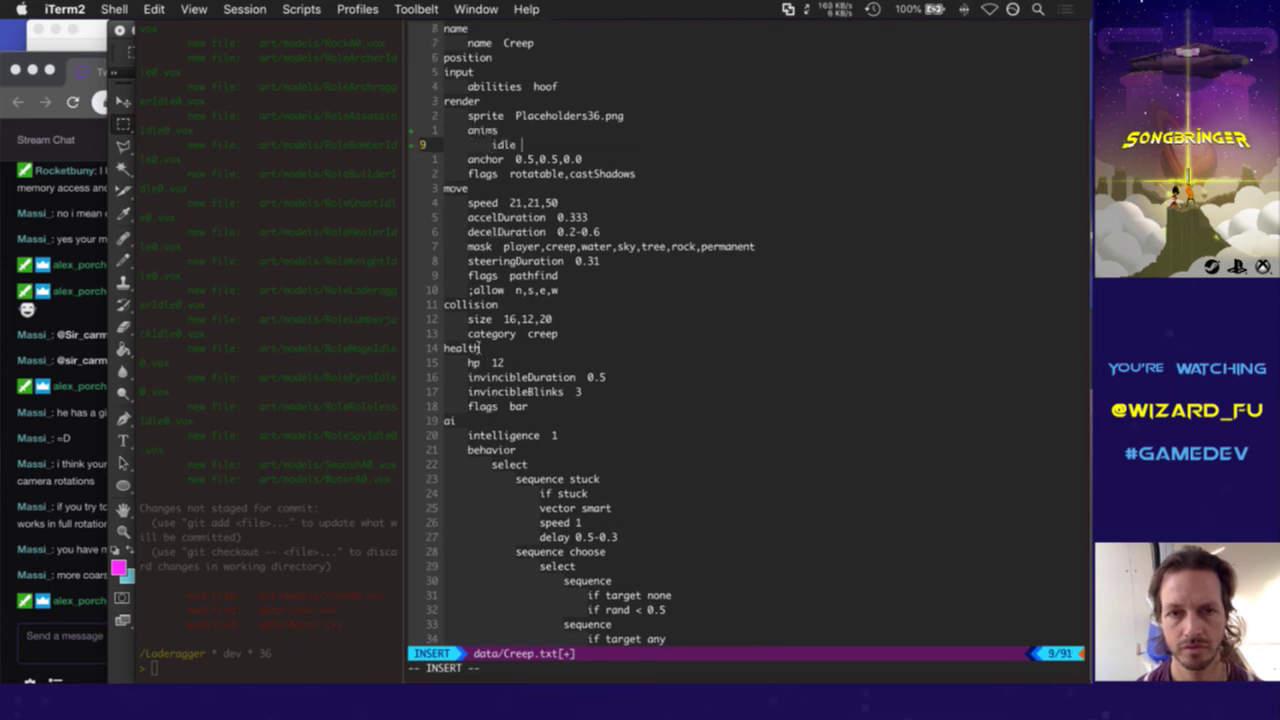
Set the creep's idle animation to CreepIdleA#.vox and save data/Creep.txt
type("CreepIdleA.")
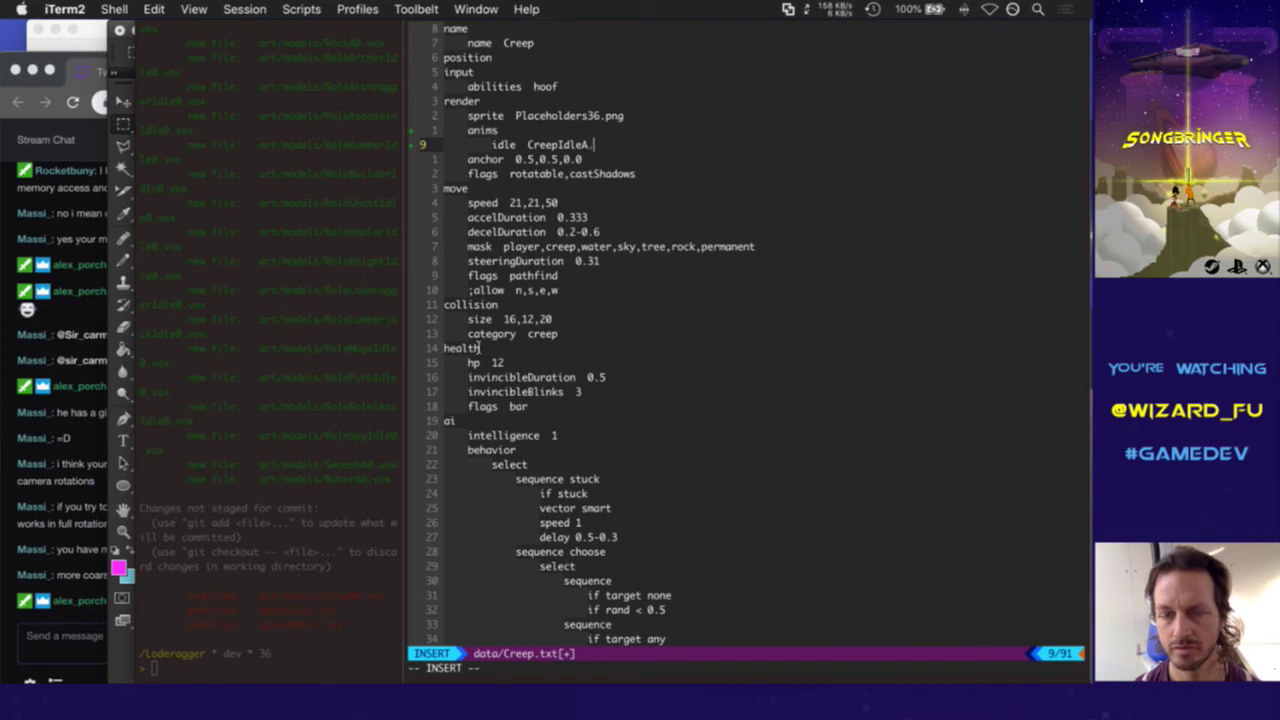
key("BackSpace")
type("#.vox")
key("BackSpace")
key("BackSpace")
key("BackSpace")
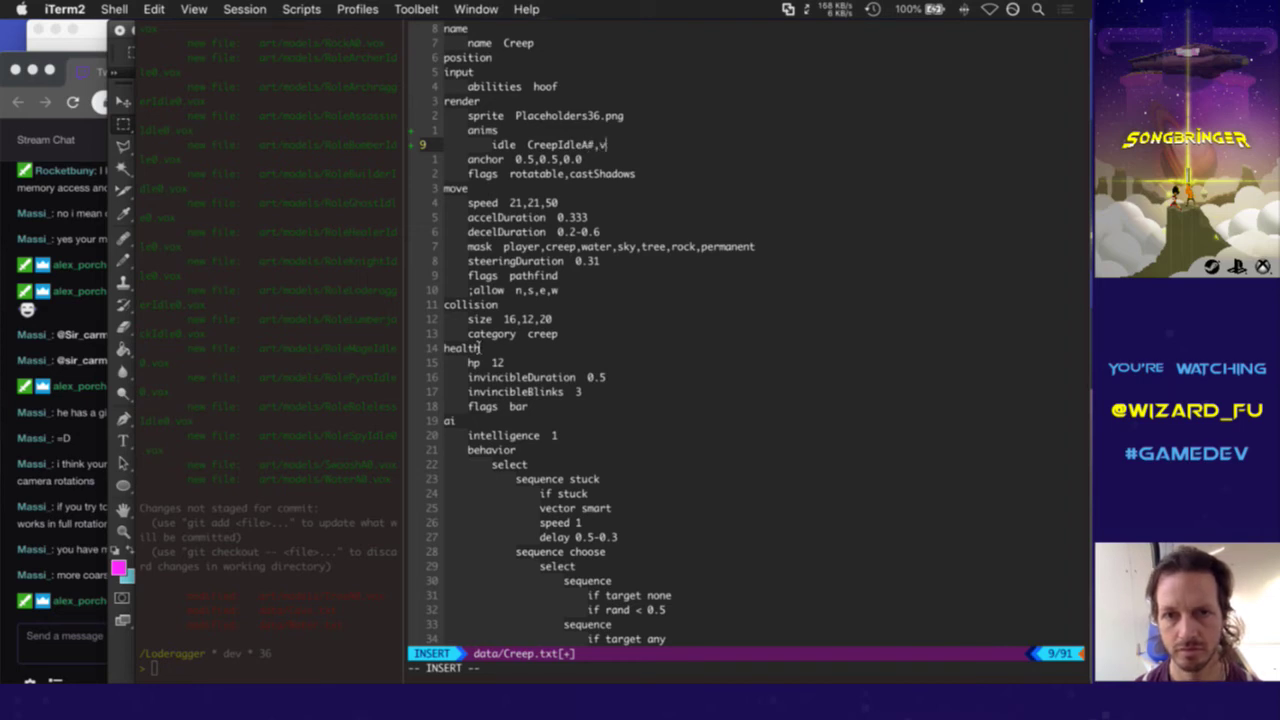
type("vox")
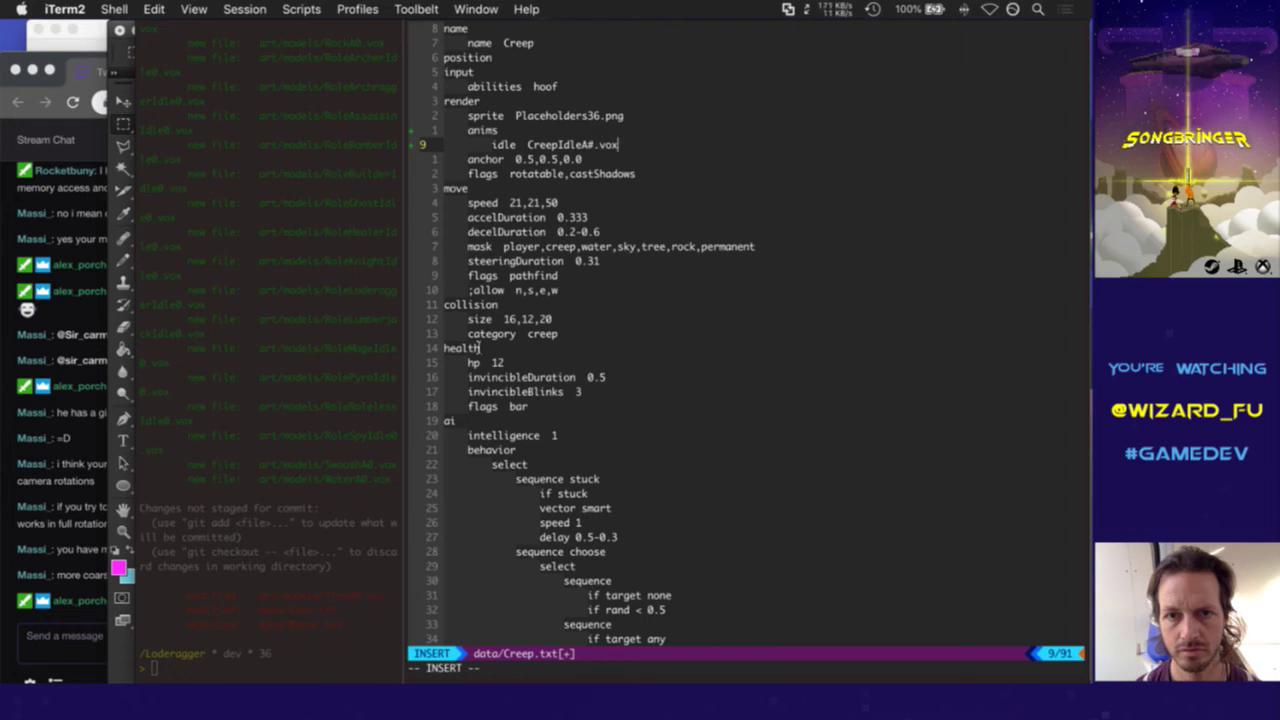
key("Escape")
type(":w")
key("Return")
Go back to data/Cave.txt, reload it from disk, and close its buffer
type(":bp")
key("Return")
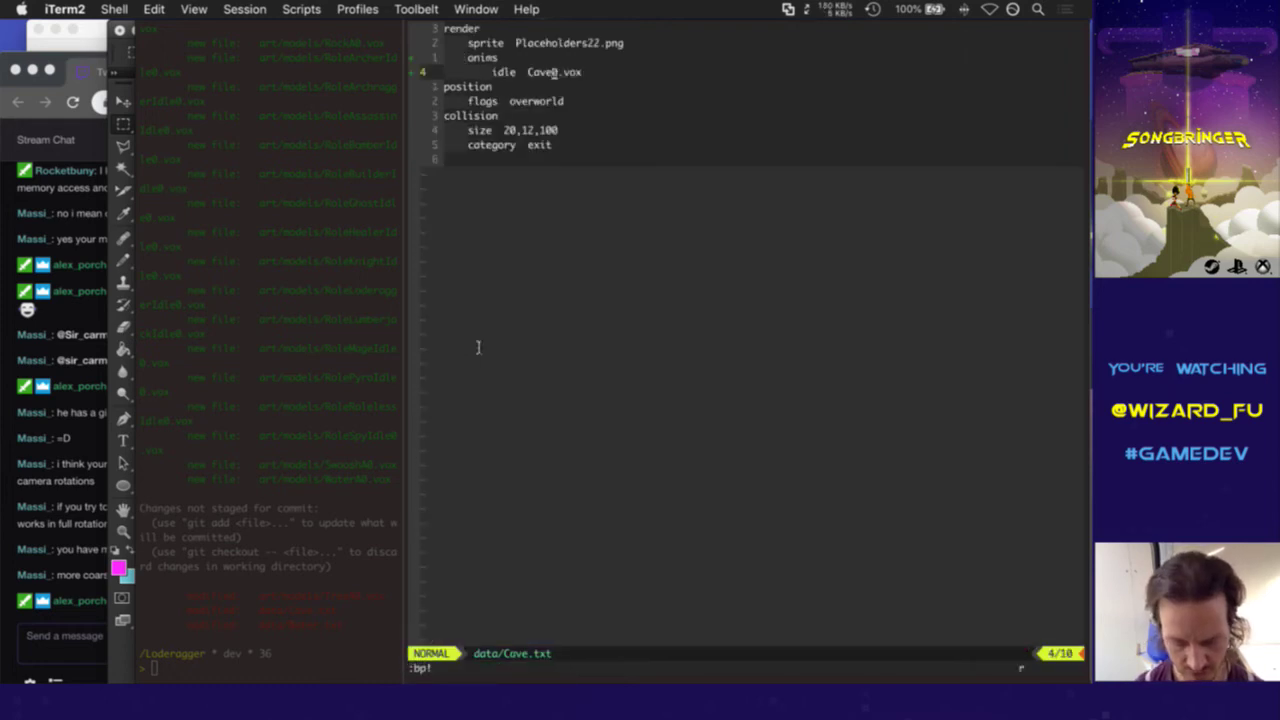
type(":e")
key("Return")
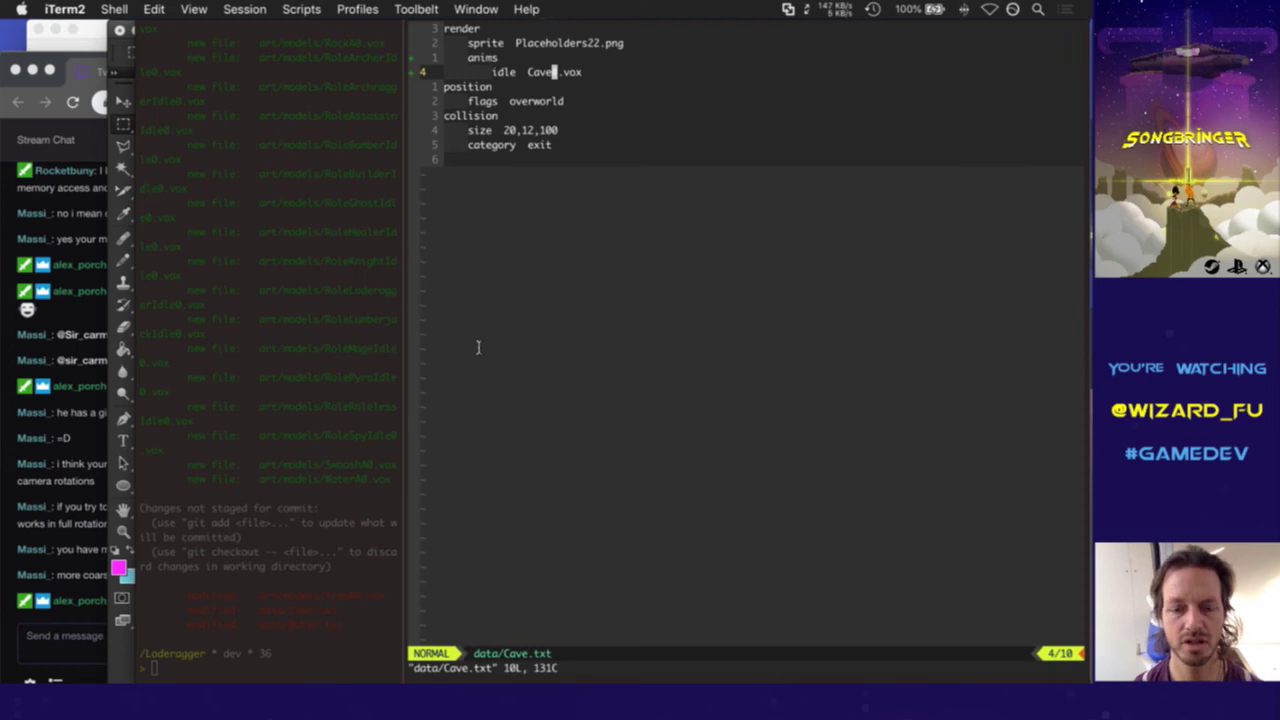
type(":bd")
key("Return")
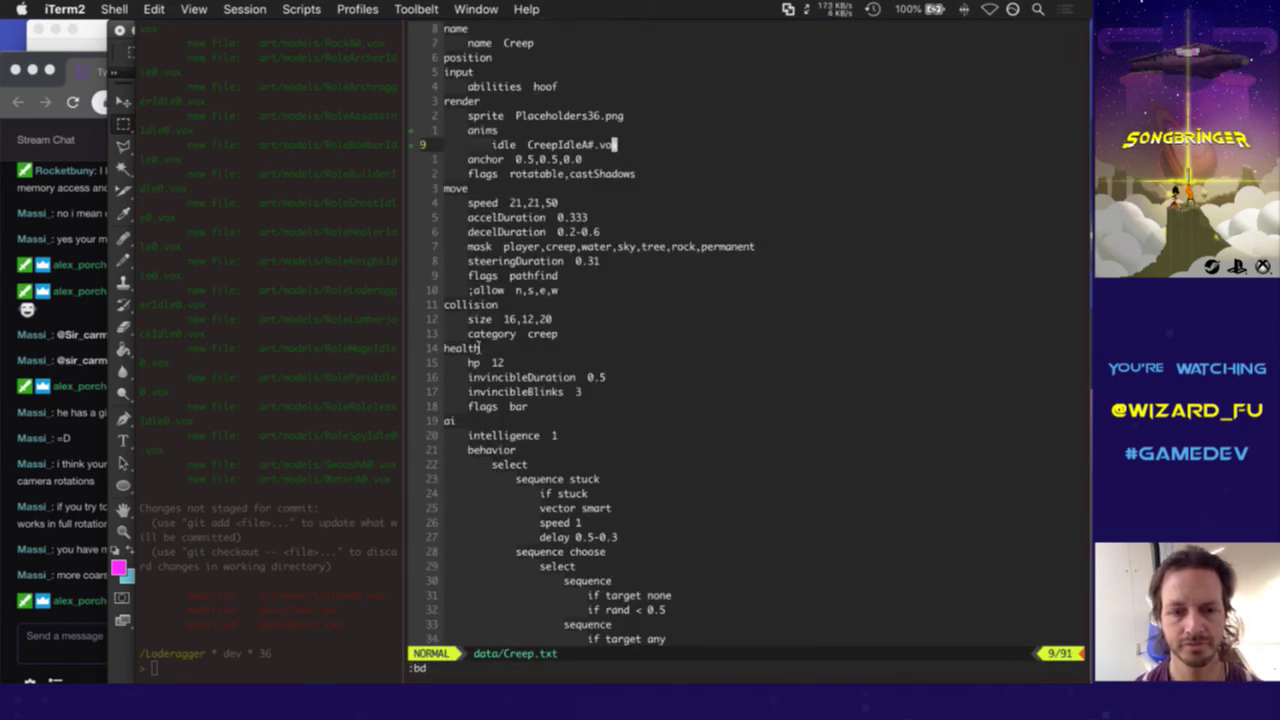
Switch to Chrome and read the latest messages in the Twitch stream chat
left_click(80, 560)
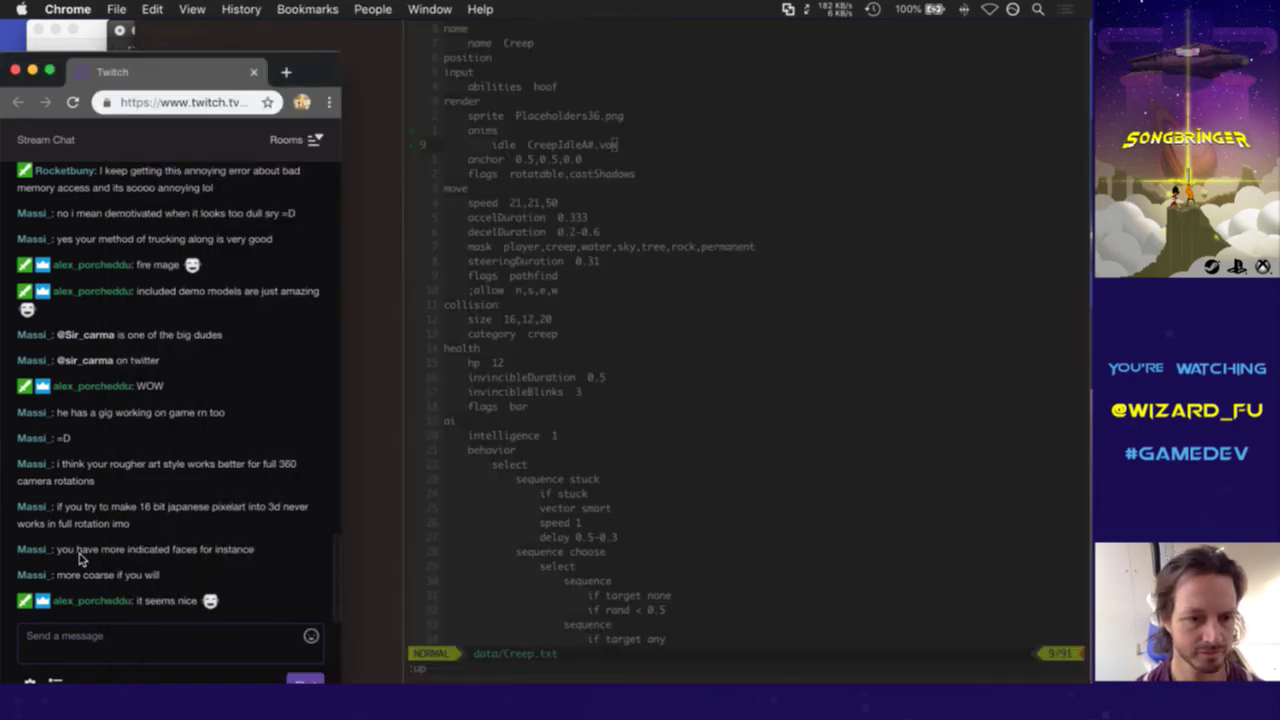
left_click_drag(157, 606, 209, 600)
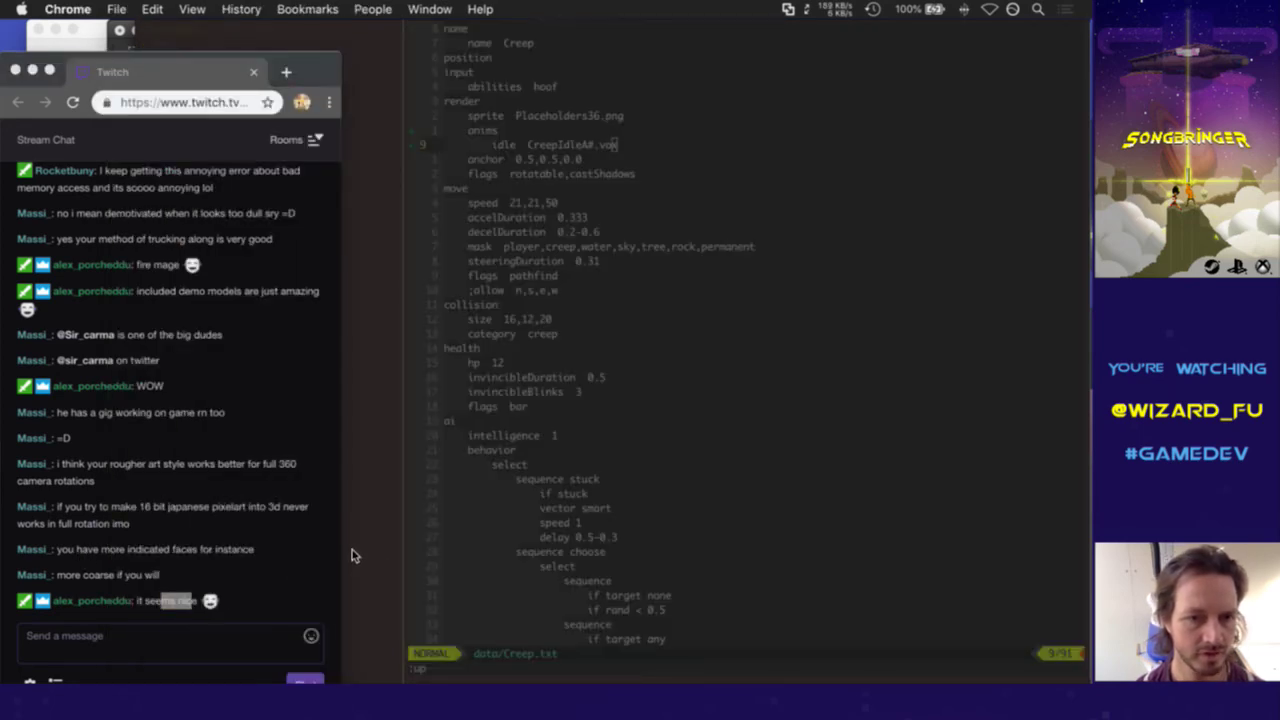
Return to iTerm2, build and run Loderagger, and switch to the game window
left_click(583, 327)
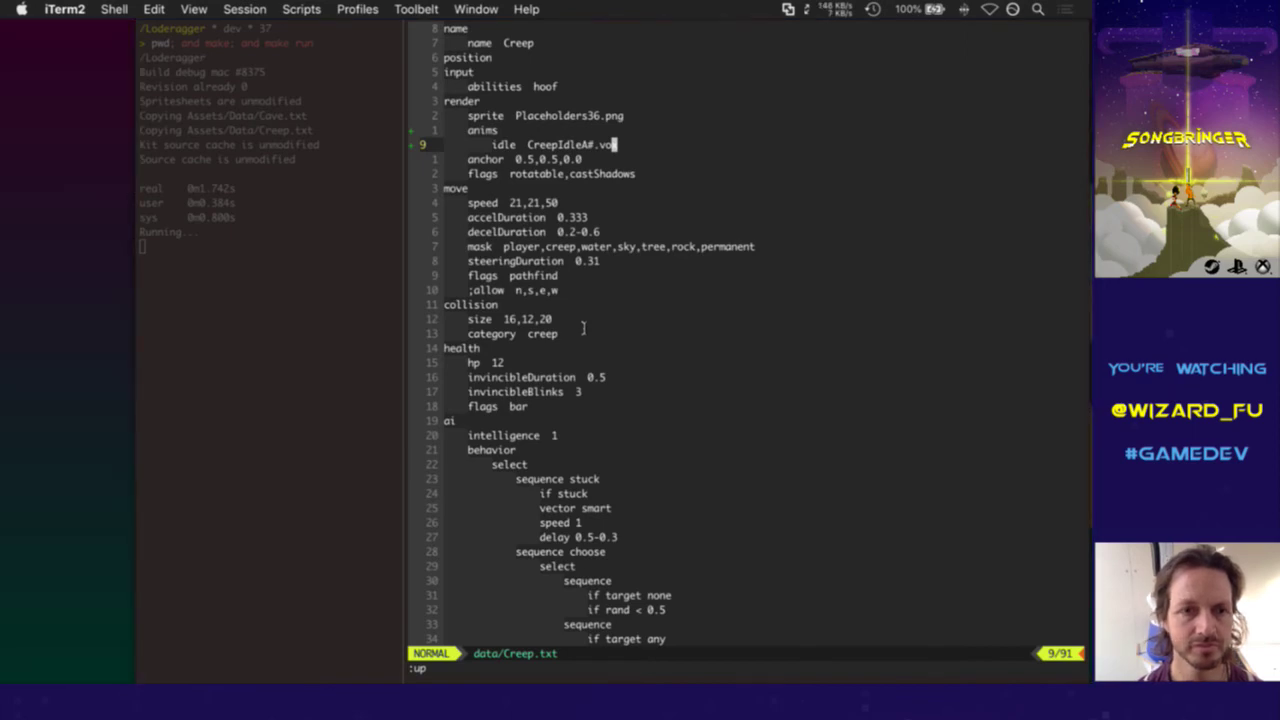
key("super+Tab")
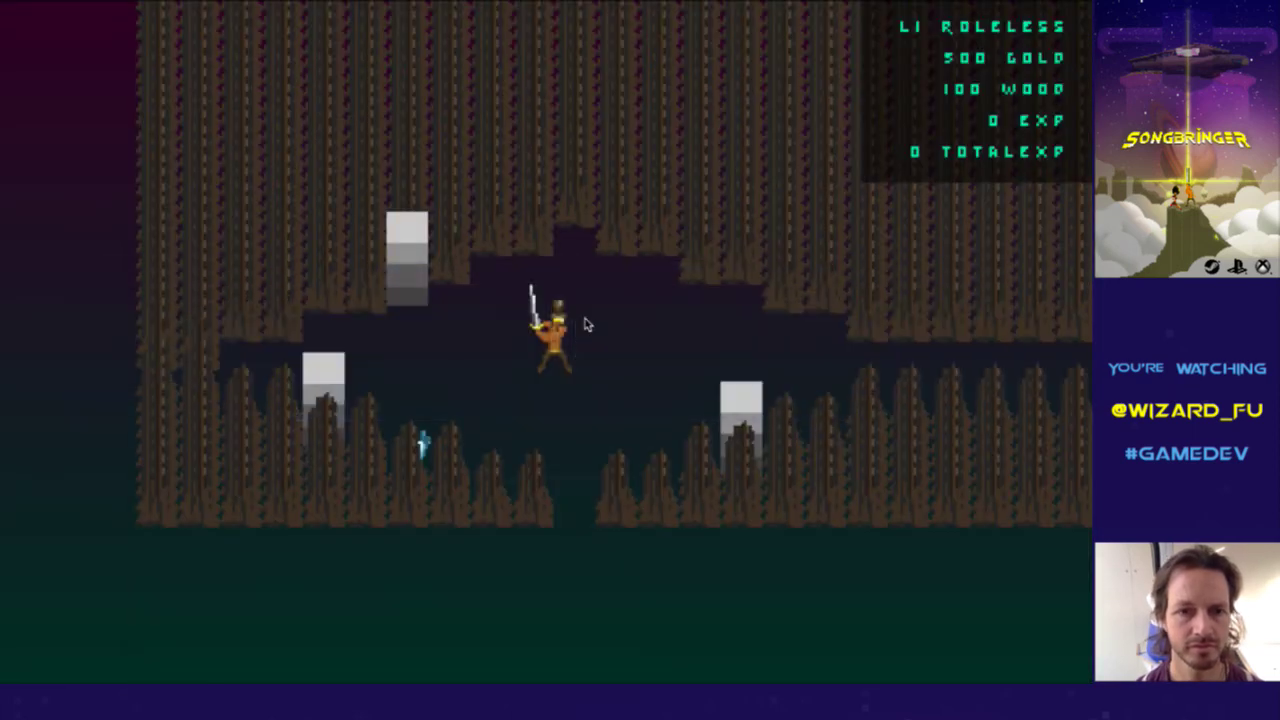
Walk the player along the cave tunnel to the neighbouring chamber with the grey creep spawner
key("Right")
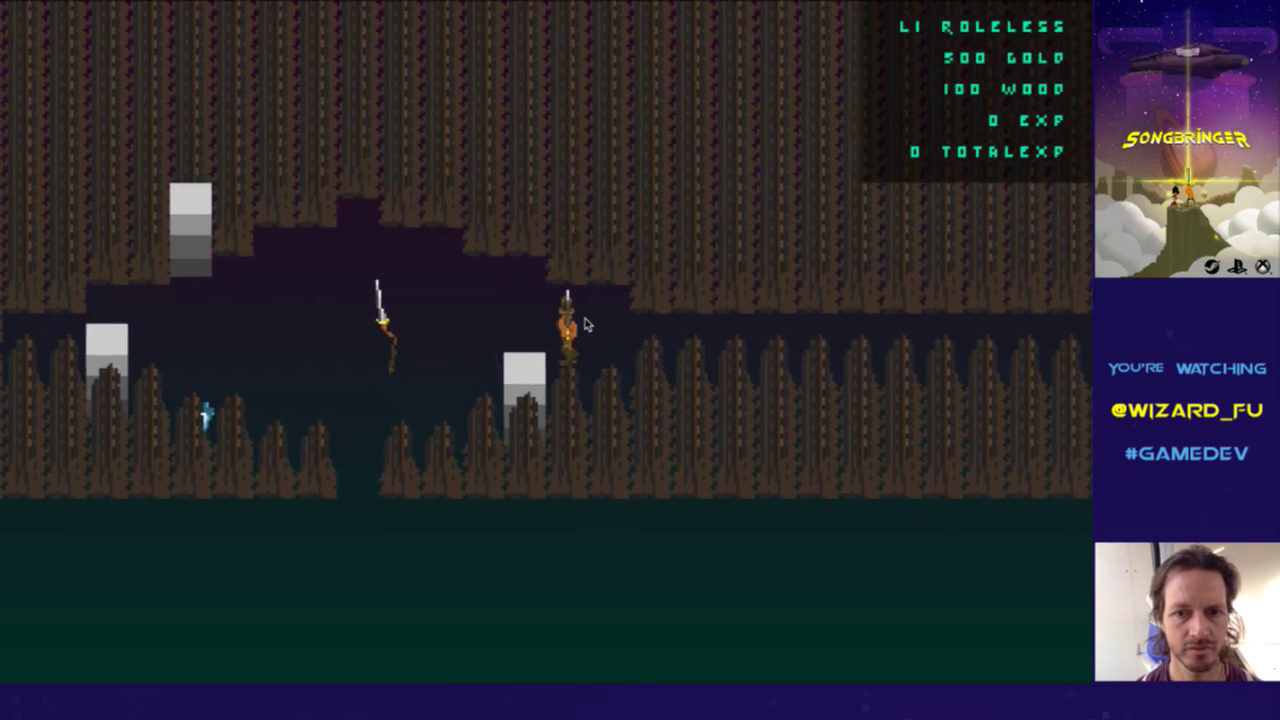
key("Right")
key("Right")
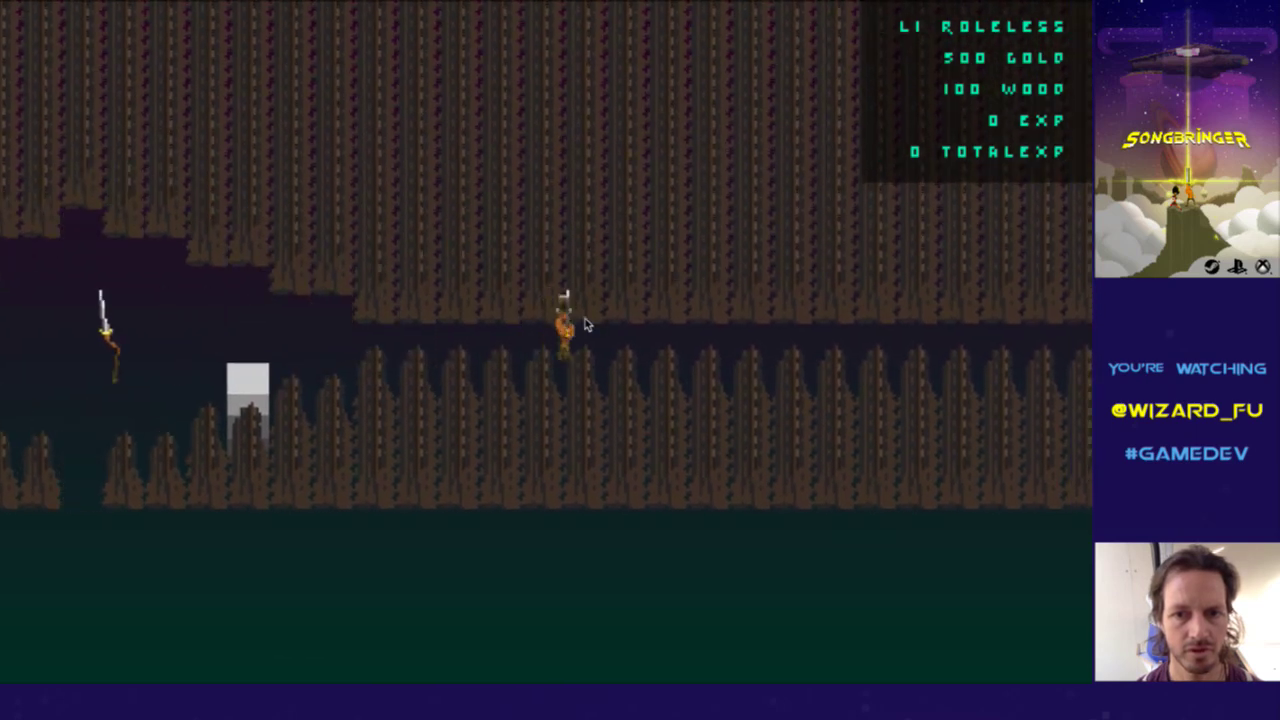
key("Right")
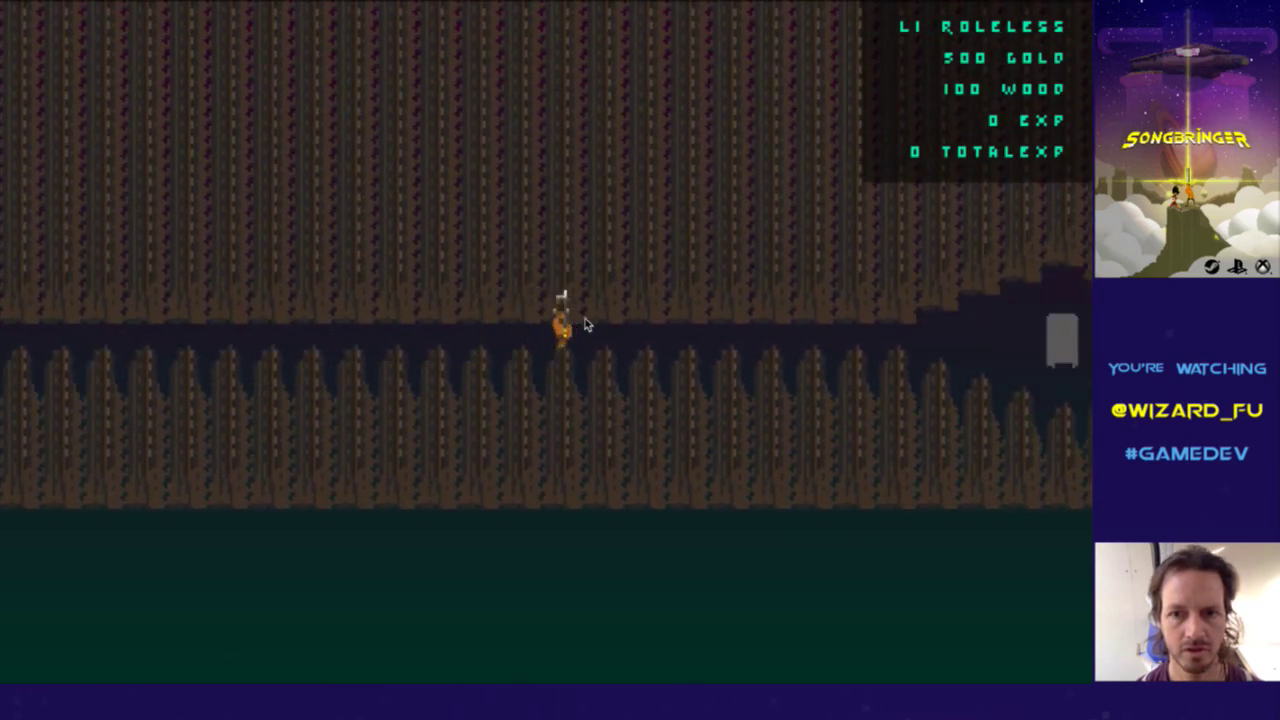
key("Right")
key("Right")
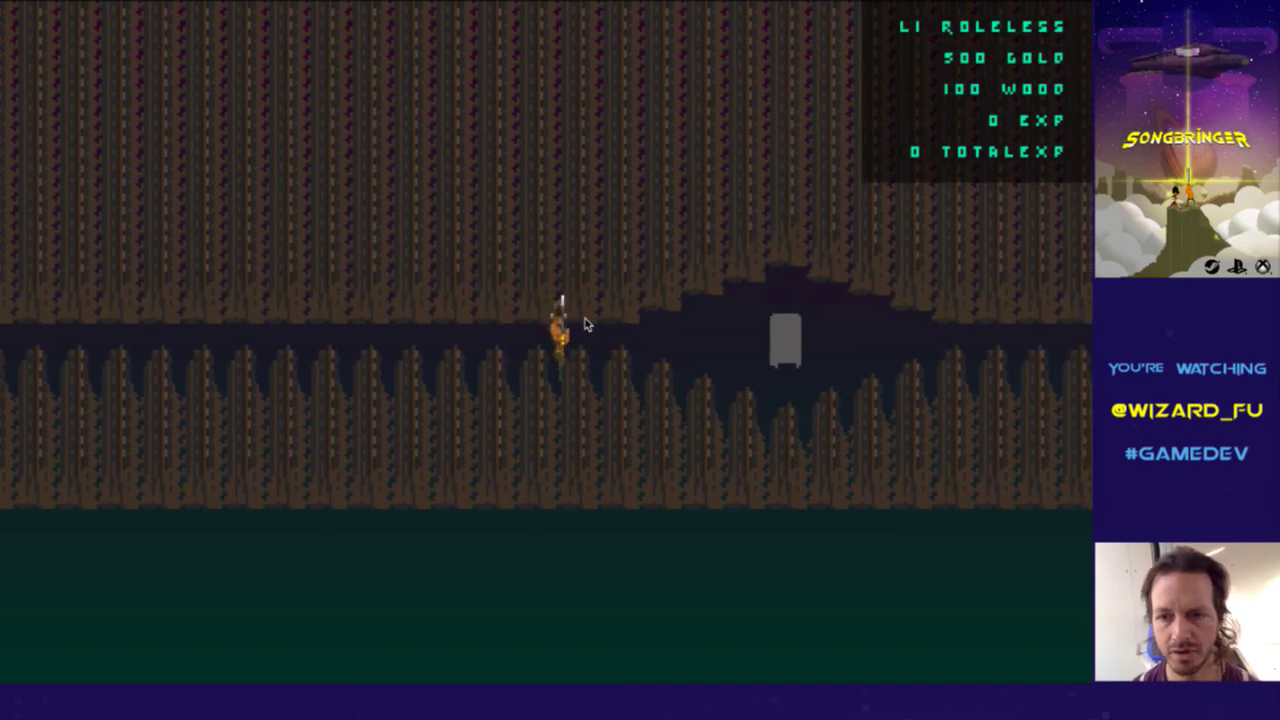
key("Right")
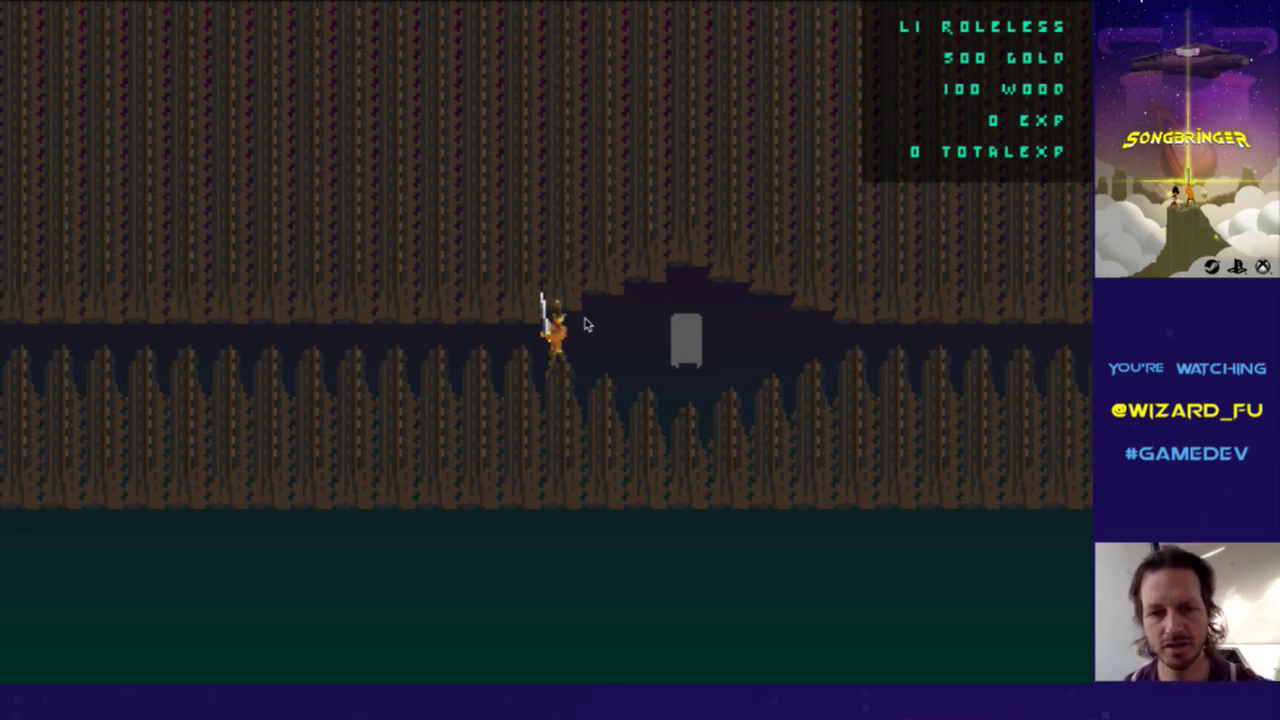
Show the performance statistics and the entity debug labels in the game, and quit it
key("F3")
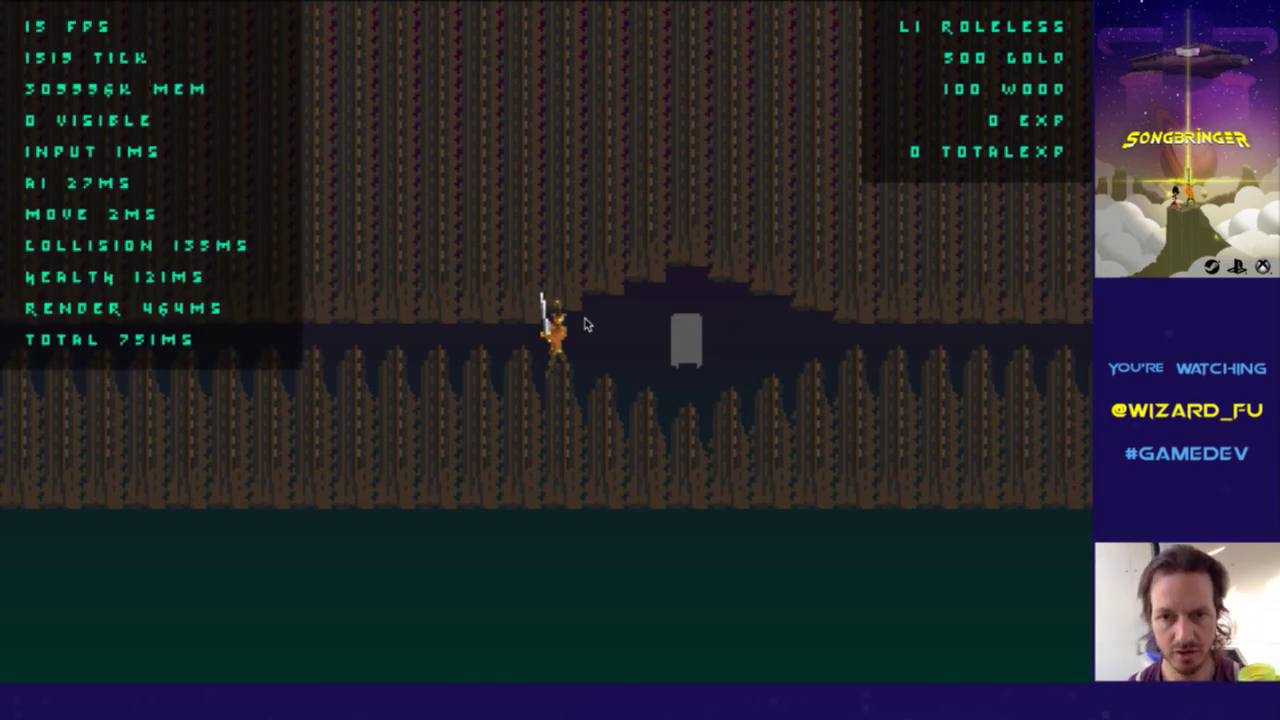
key("F3")
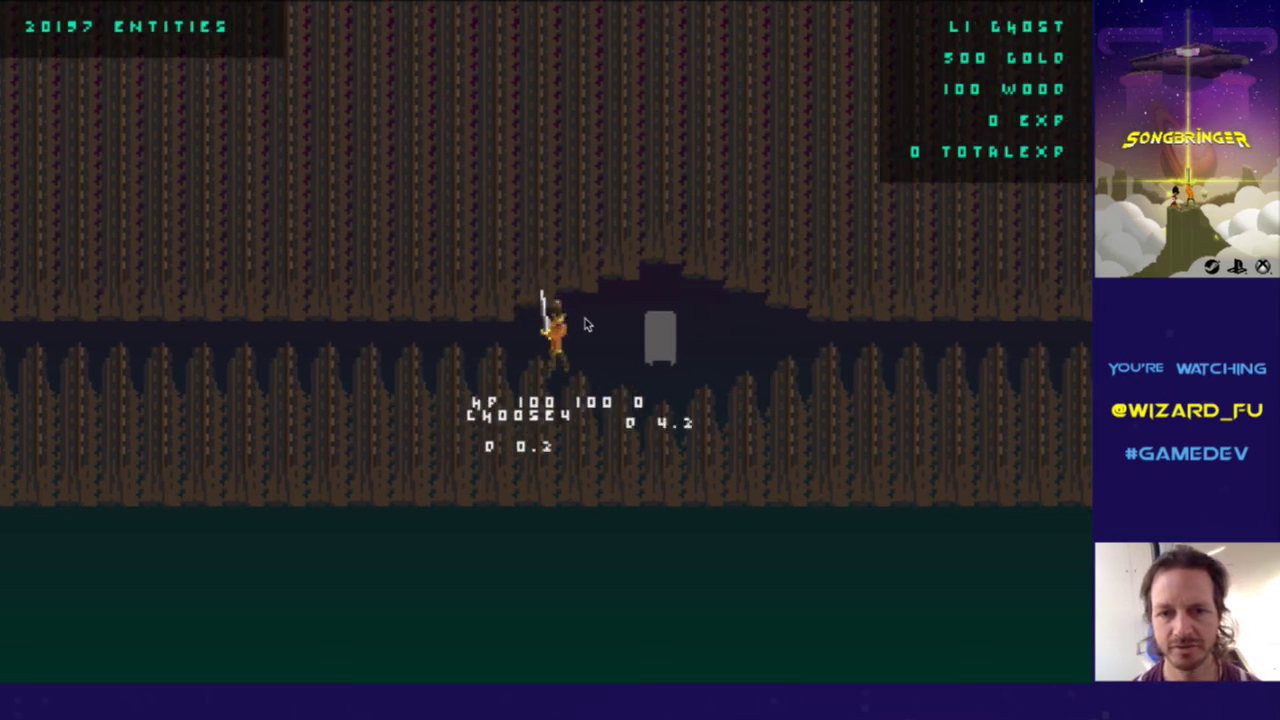
key("Escape")
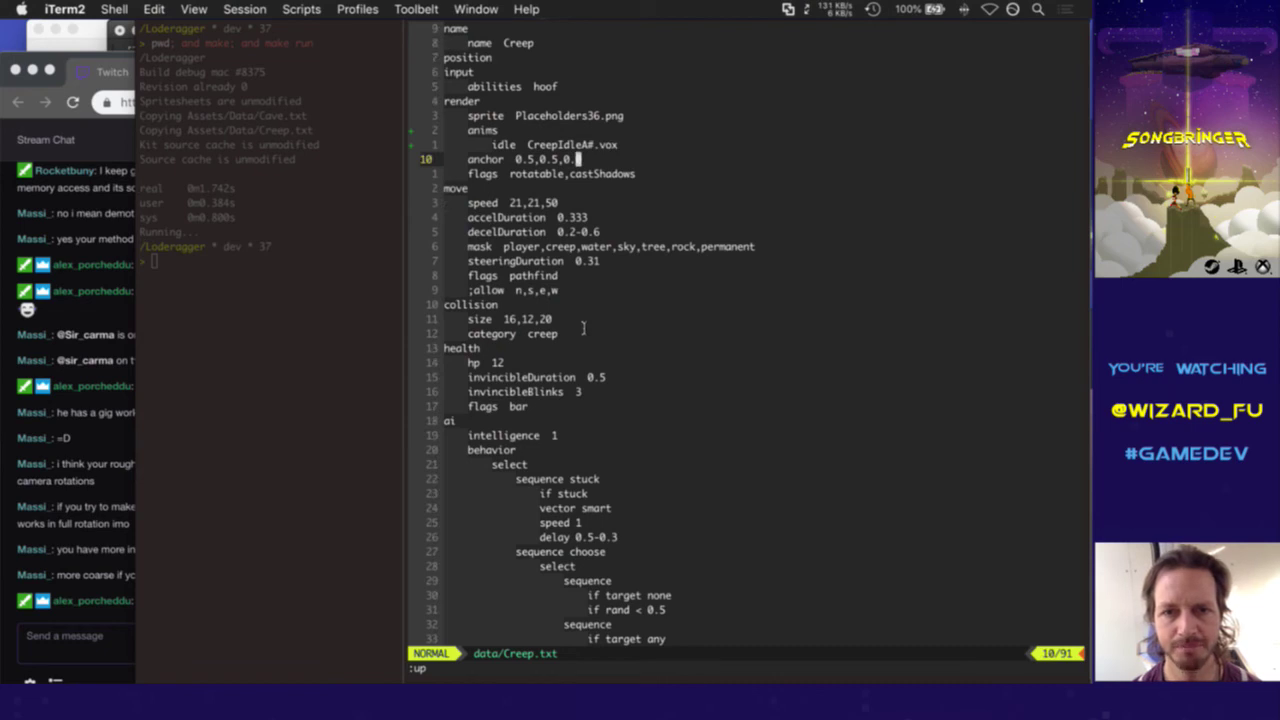
Check the Loderagger git status in the neighbouring terminal tab and close the kit/inc/kit/Texture.h buffer
key("super+shift+bracketright")
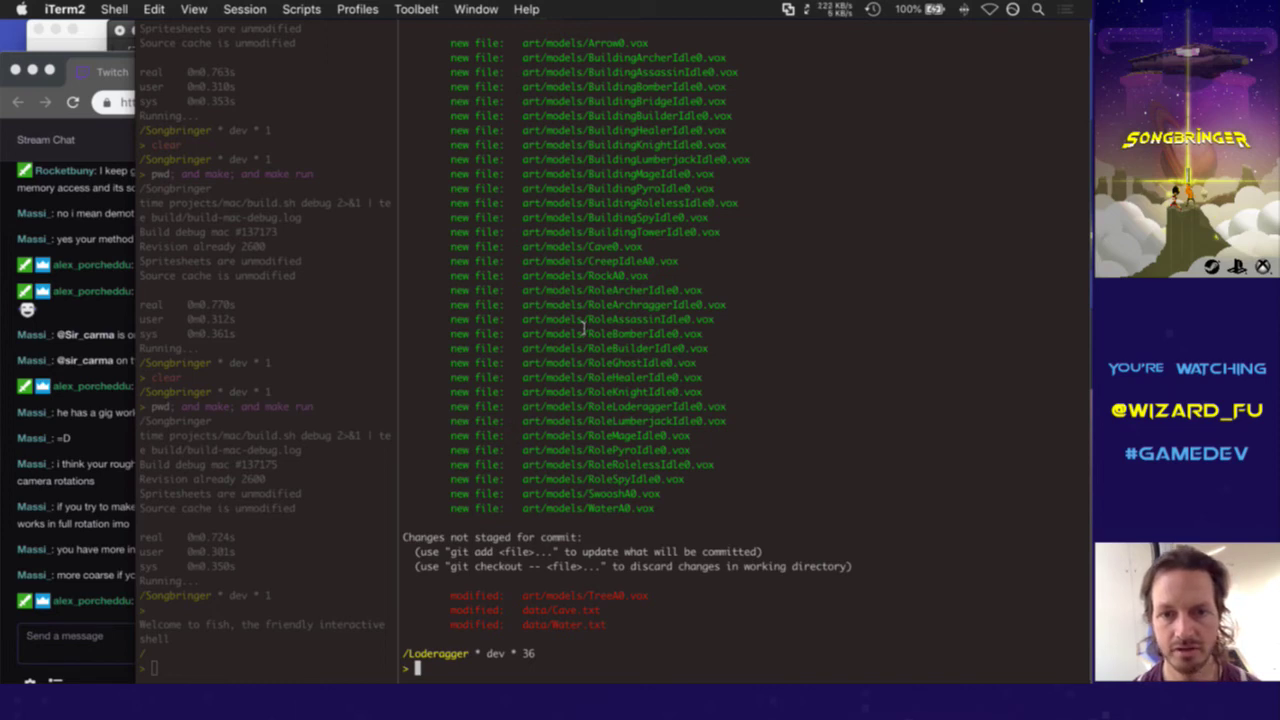
key("super+shift+bracketleft")
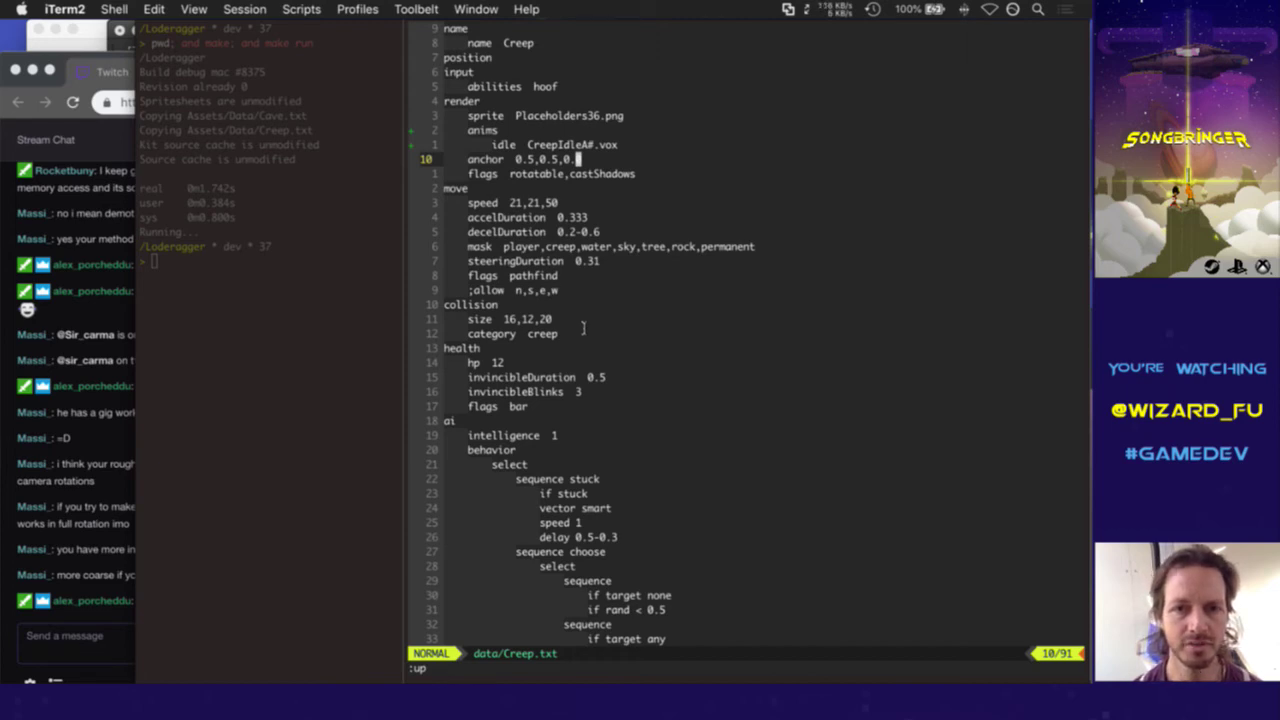
key("Tab")
key("Tab")
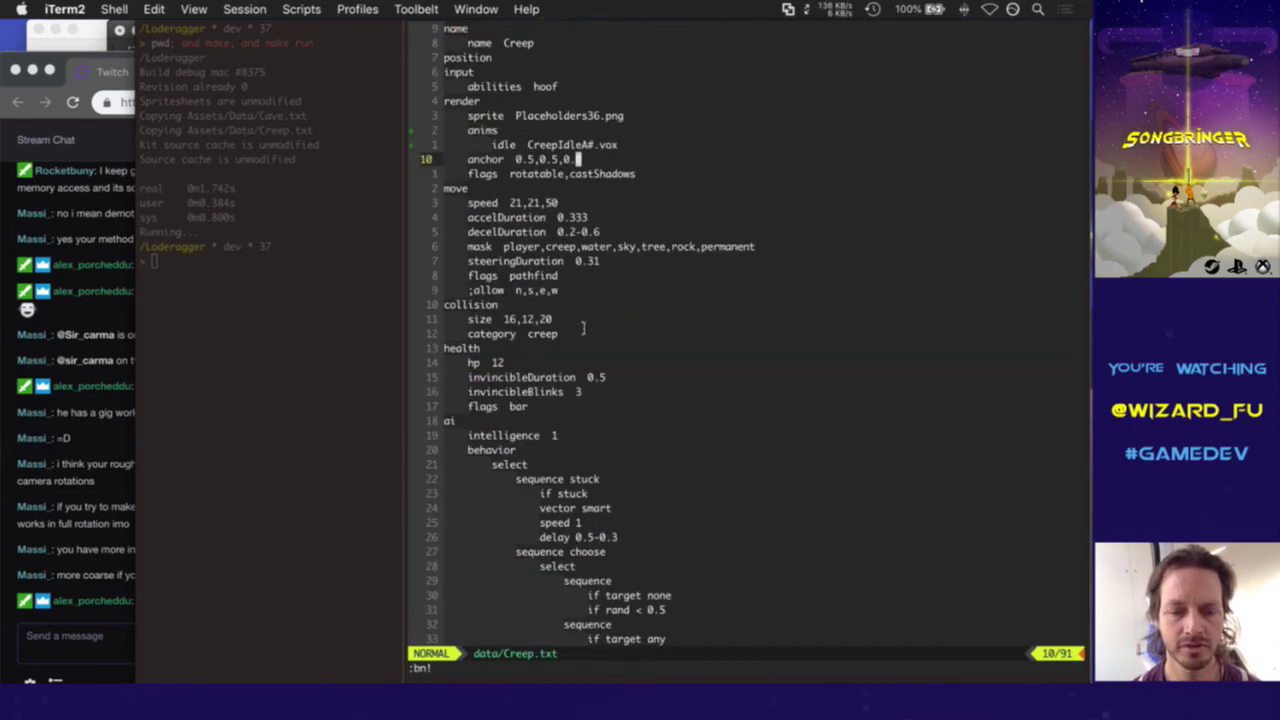
key("shift+Tab")
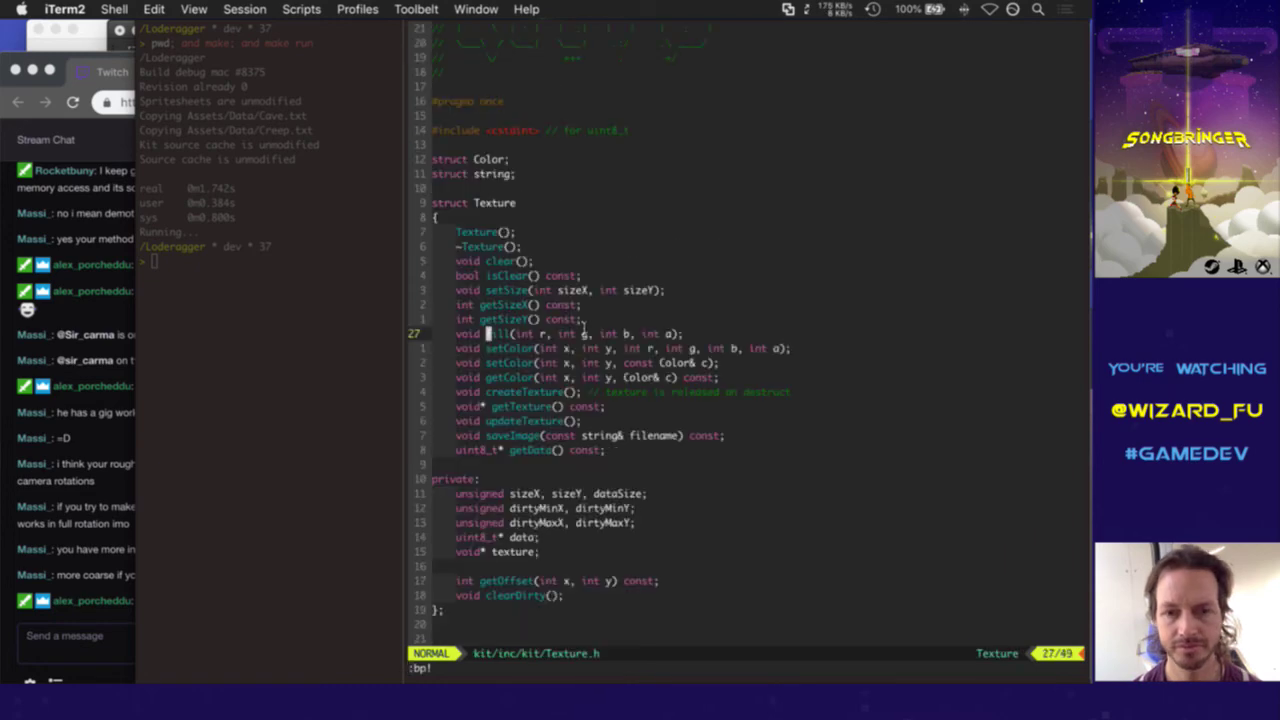
type(":bd")
key("Return")
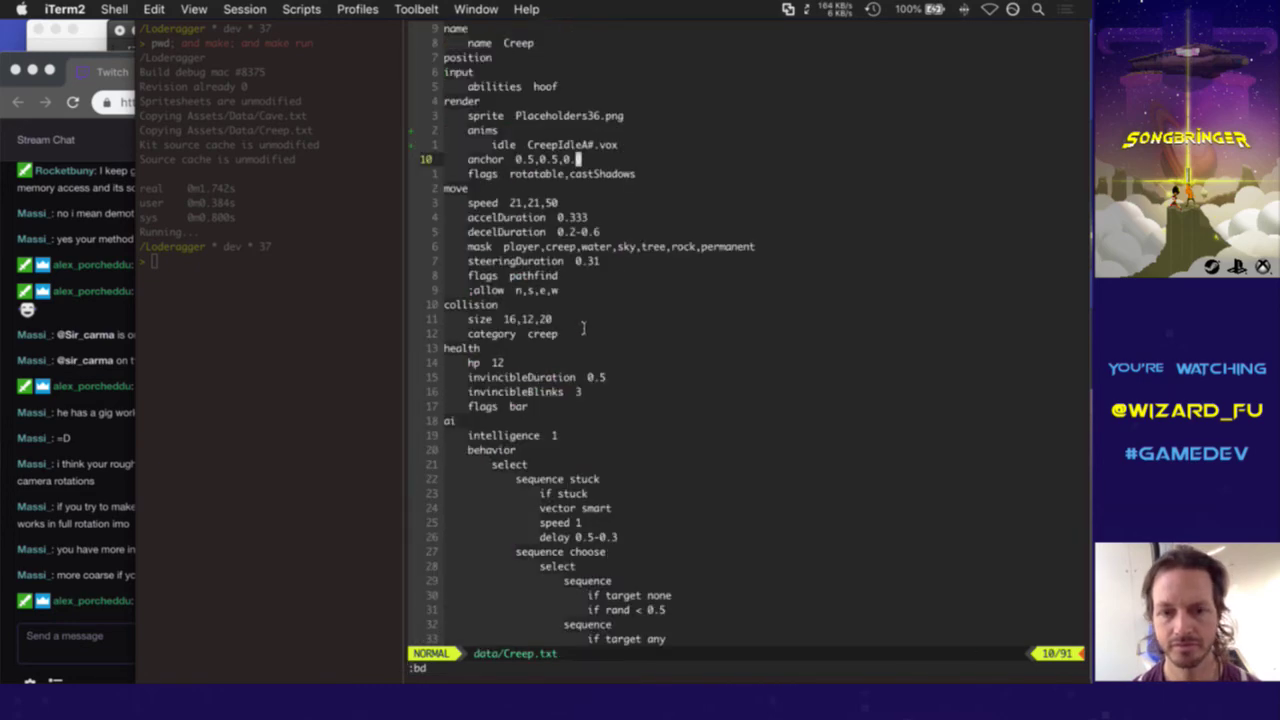
Find and open data/Player.txt to examine its idle and run animation entries, and close its buffer
key("ctrl+t")
type("play")
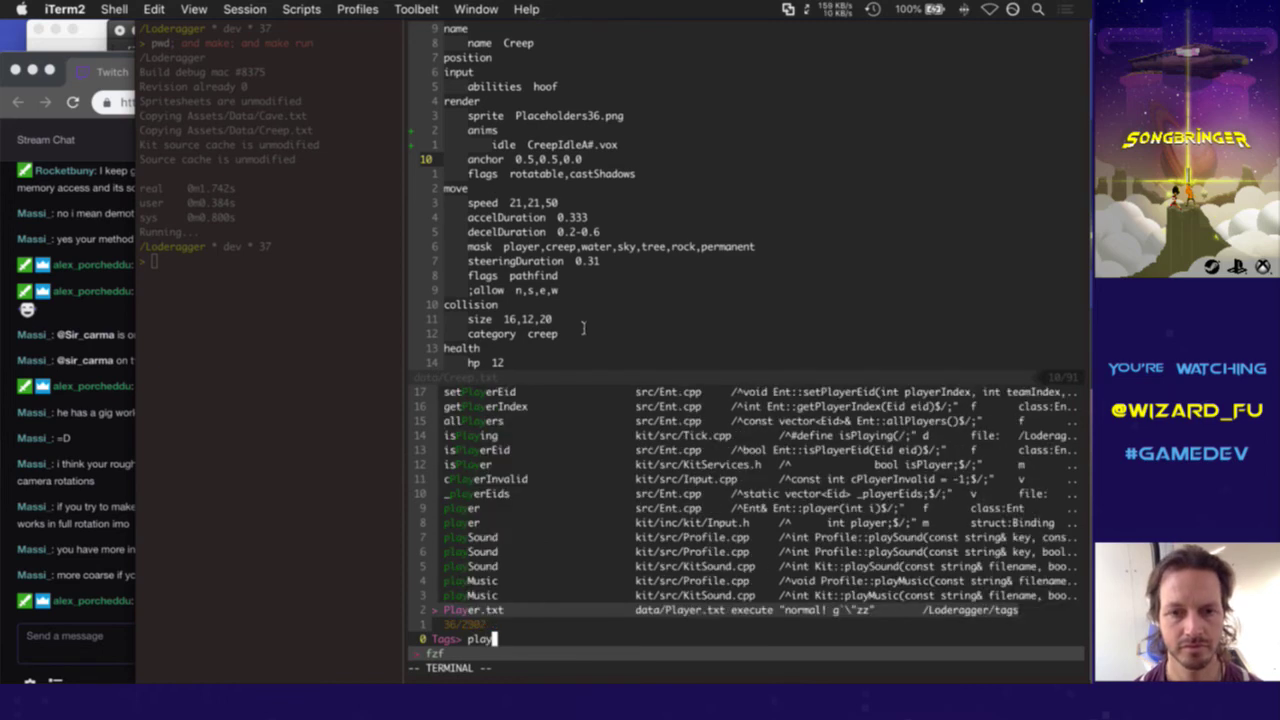
key("Return")
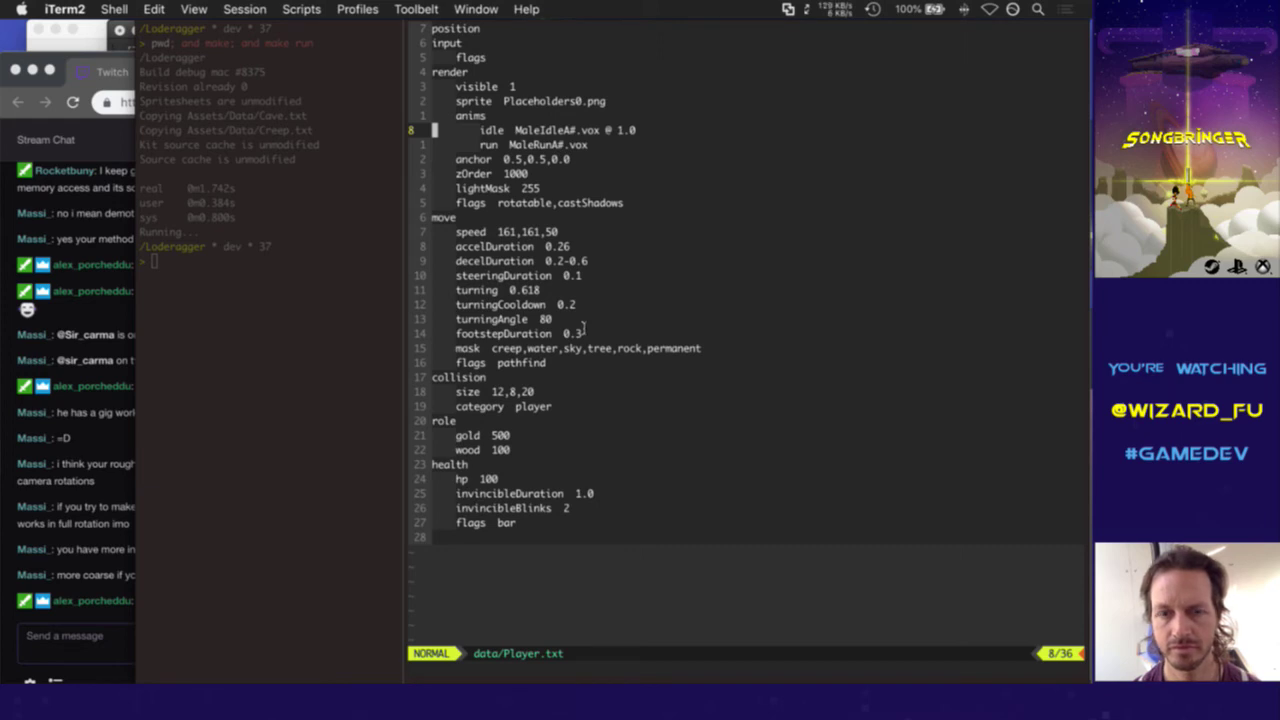
type(":bd")
key("Return")
Set the creep's idle animation to CreepIdleA0.vox and save data/Creep.txt
key("j")
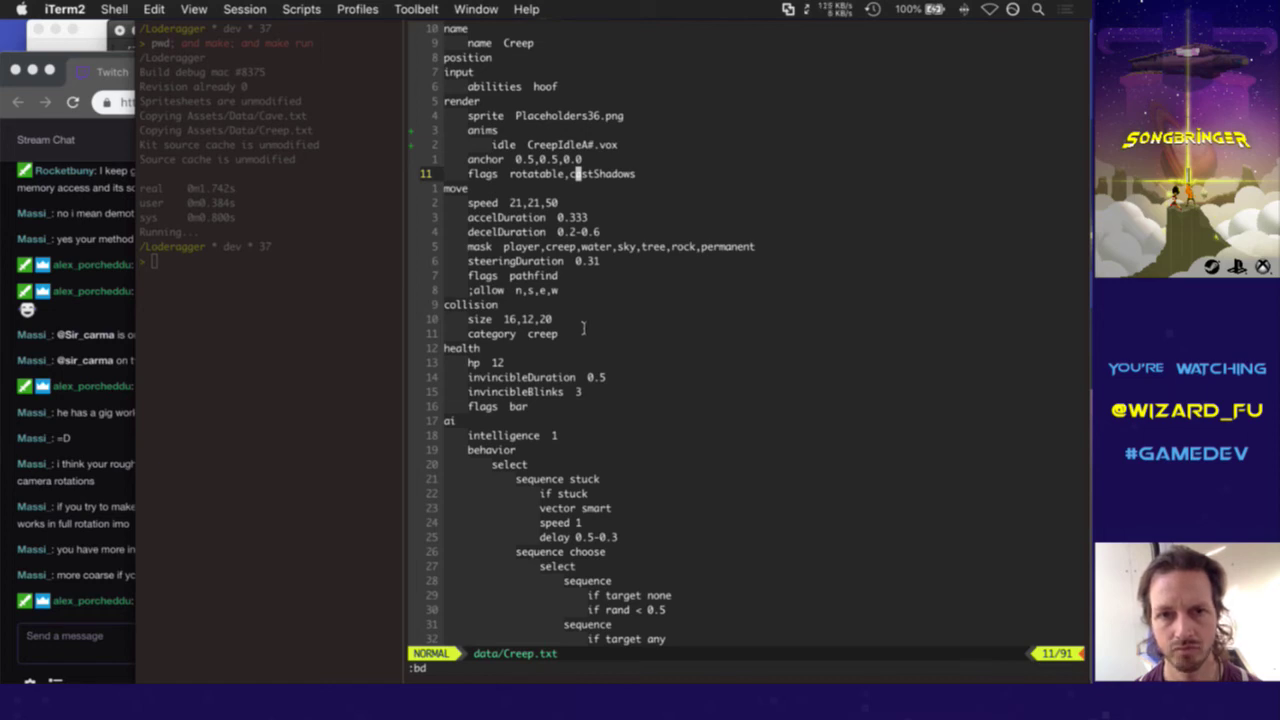
key("k")
key("k")
key("k")
key("k")
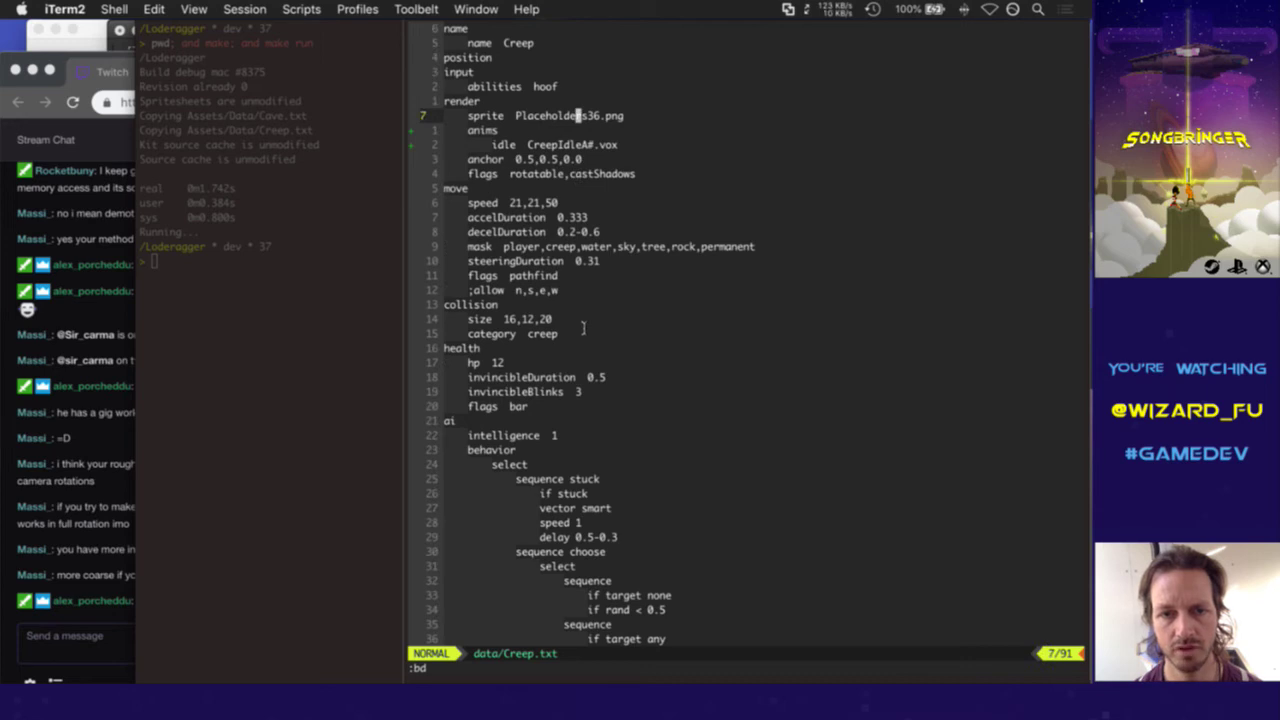
key("j")
key("j")
key("k")
key("shift+v")
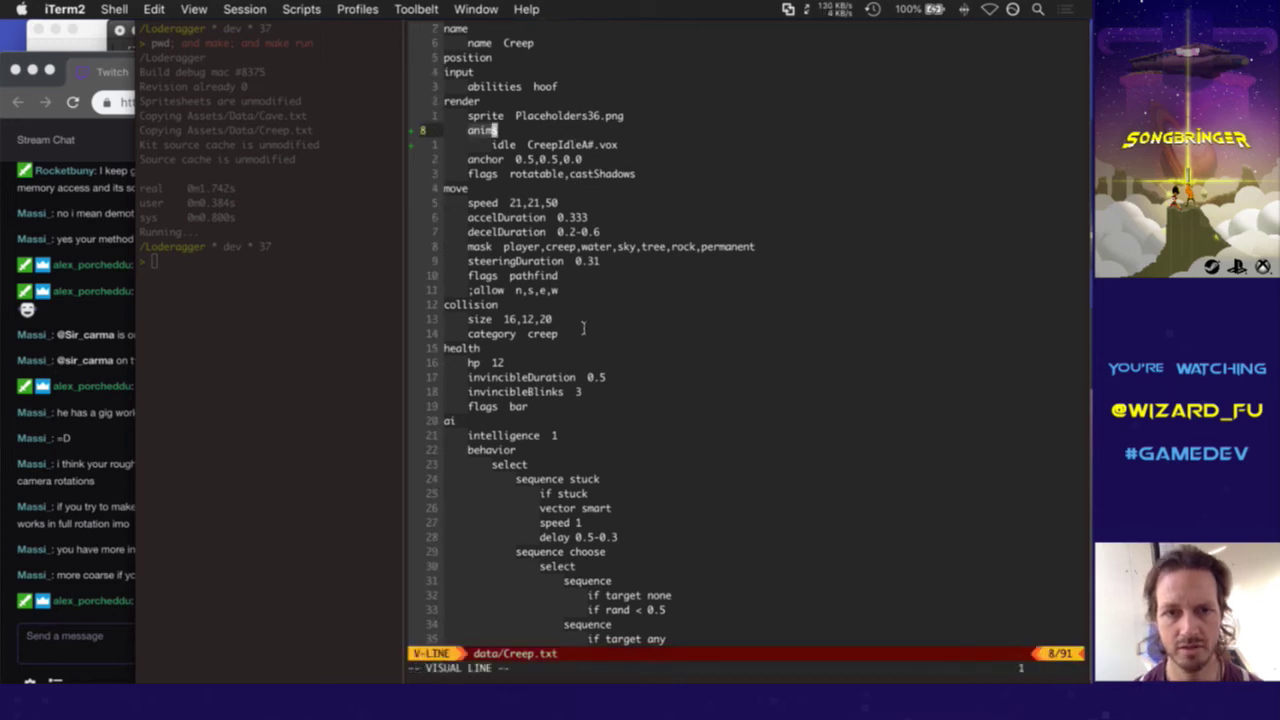
key("j")
key("Escape")
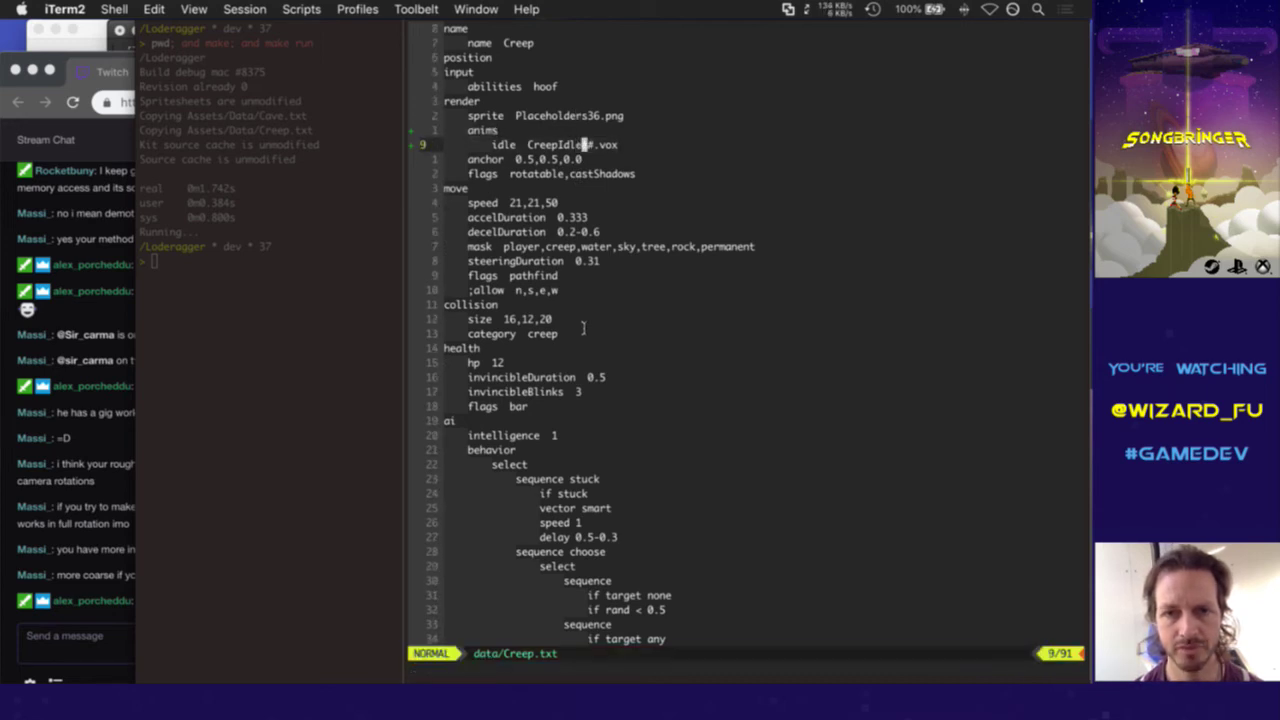
key("l")
key("l")
type("r0:w")
key("Return")
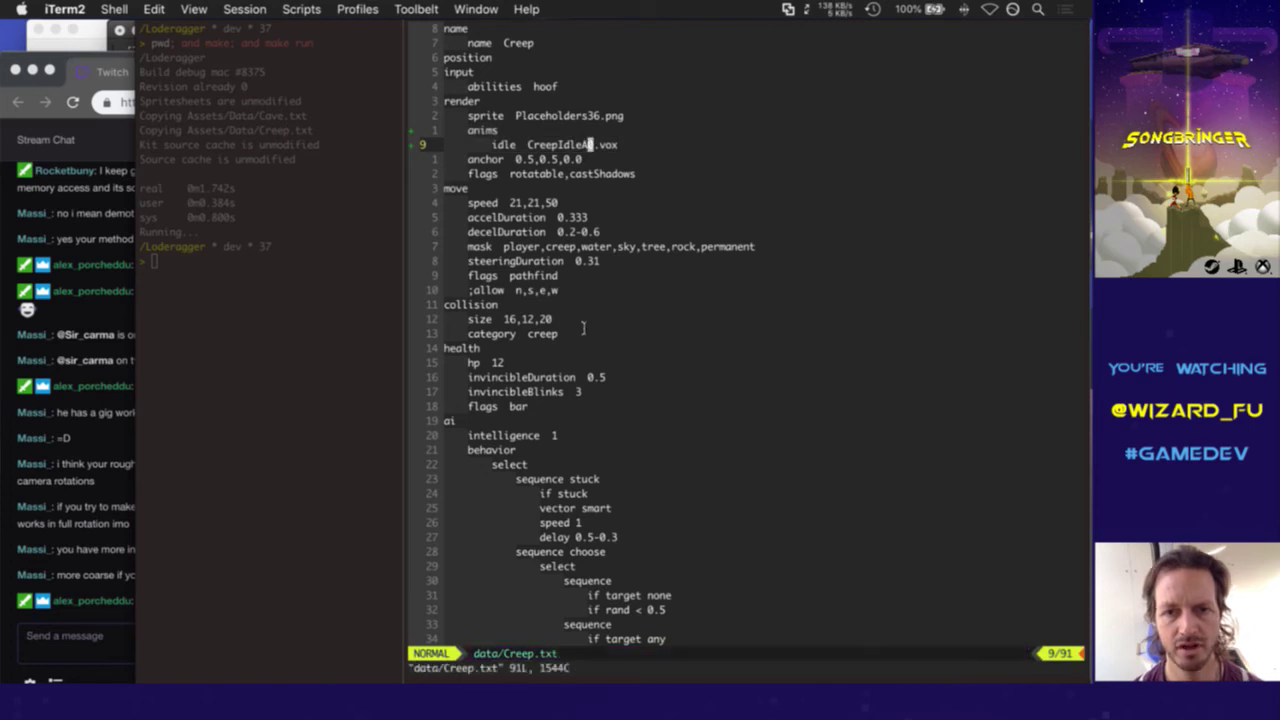
Build and run Loderagger with the saved creep data, and walk the player near the spawner to check the creep's look
type(":up")
key("Return")
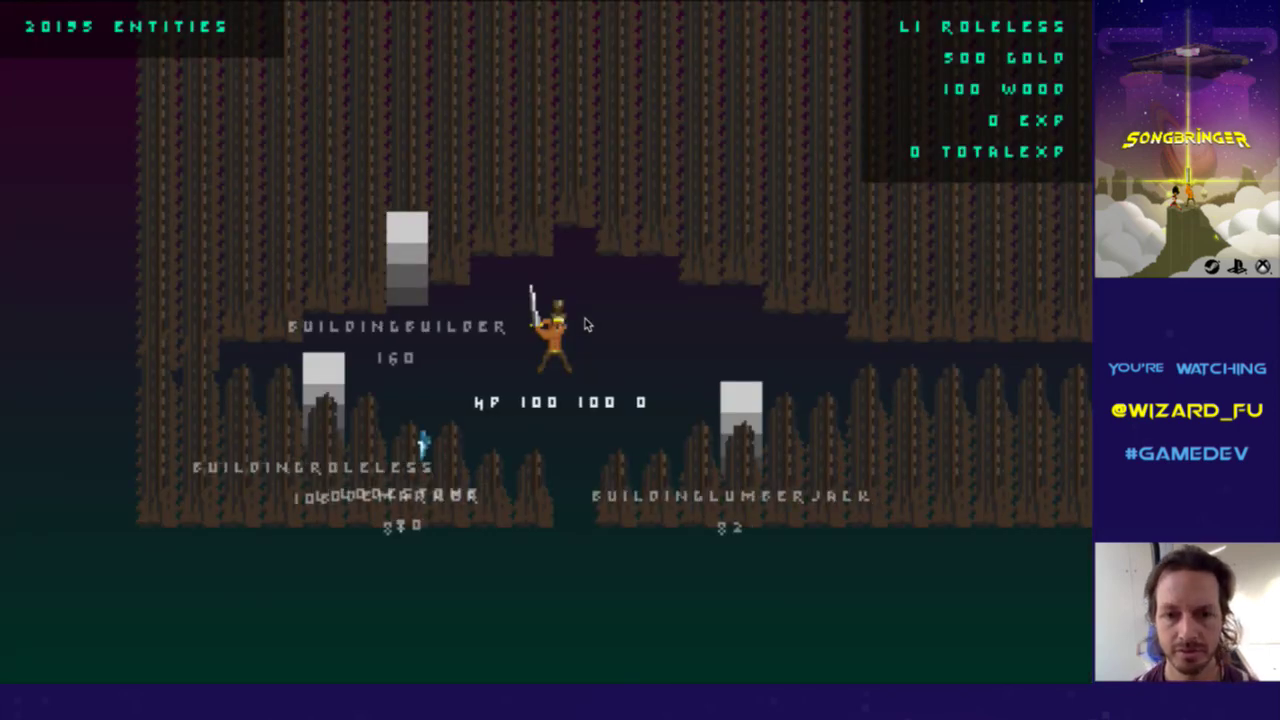
key("Right")
key("Right")
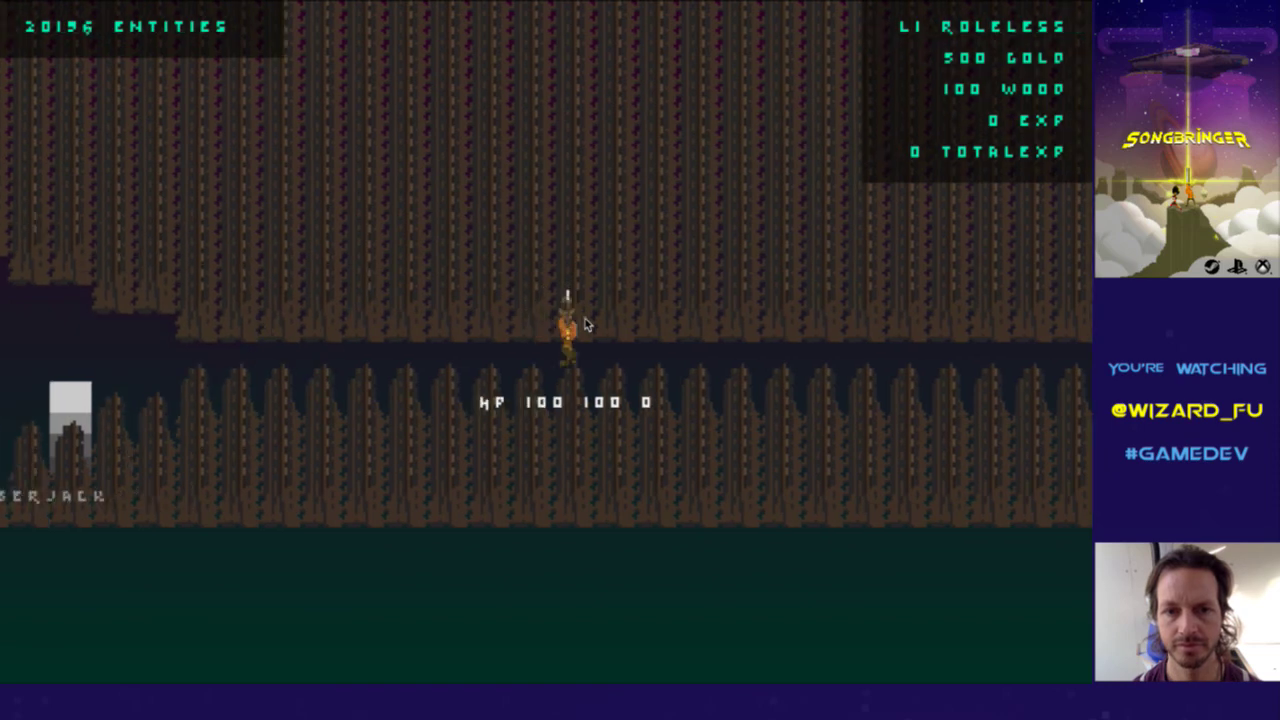
key("Right")
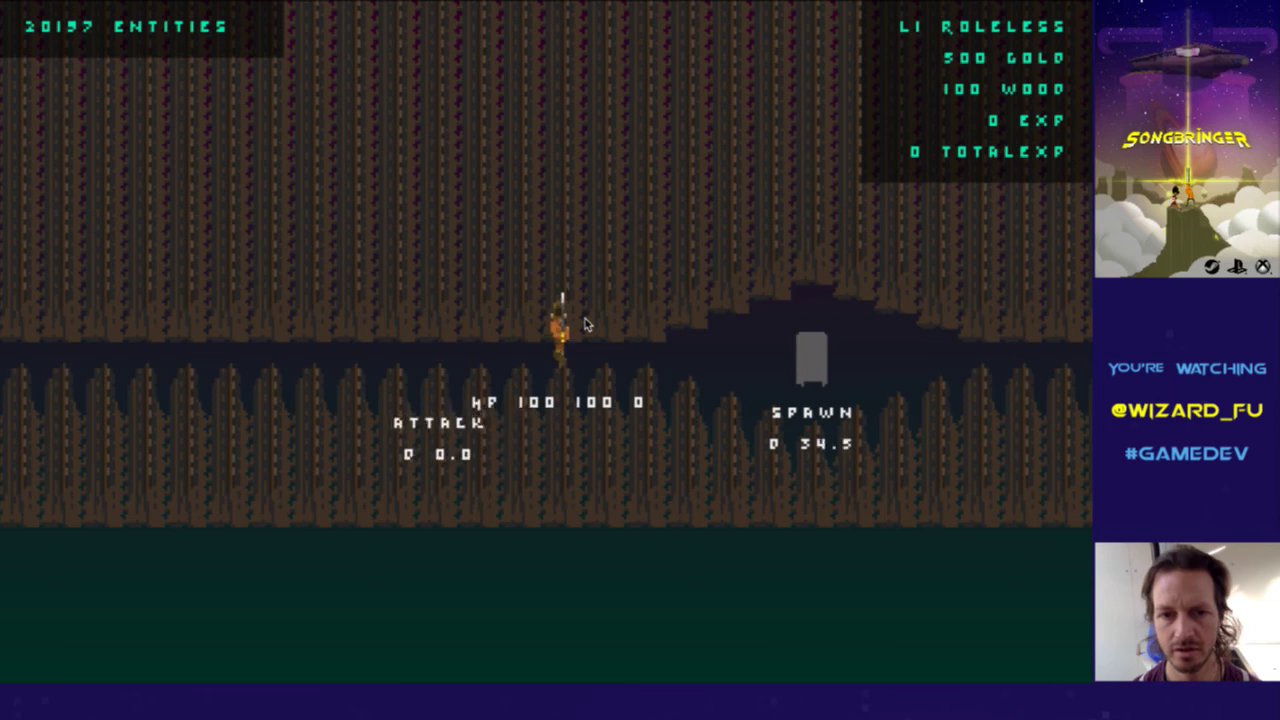
key("Left")
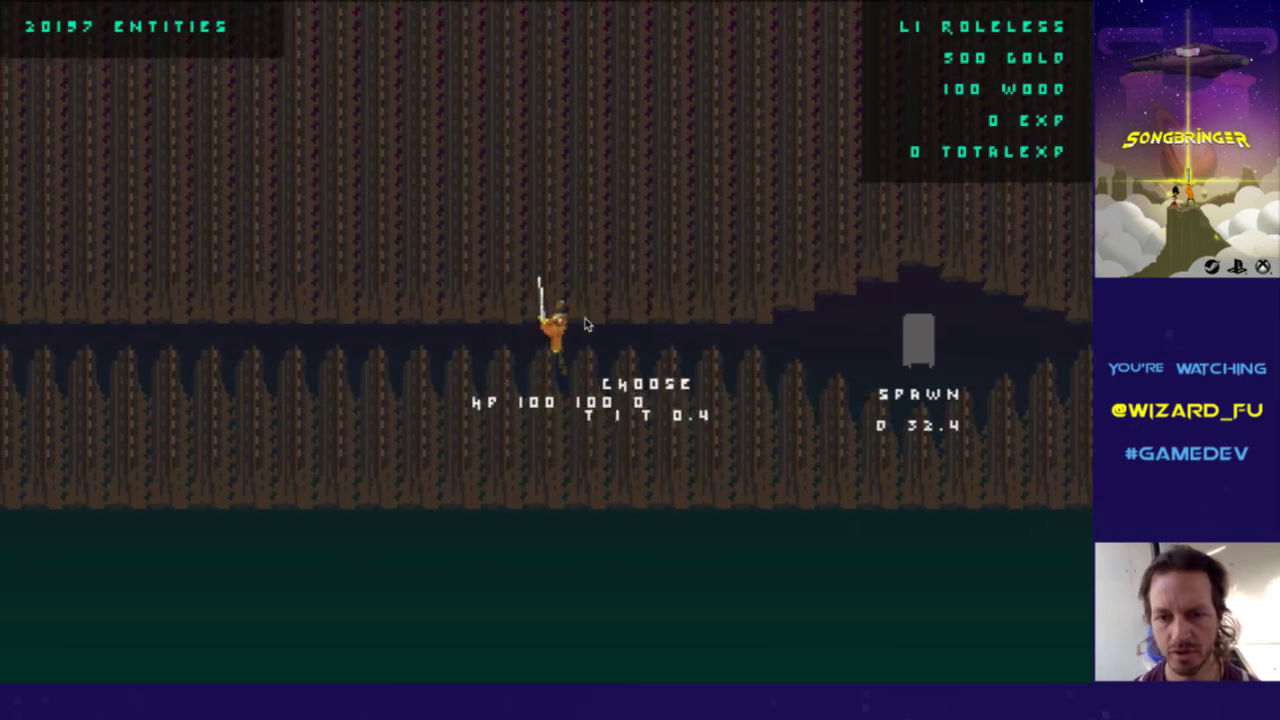
key("Left")
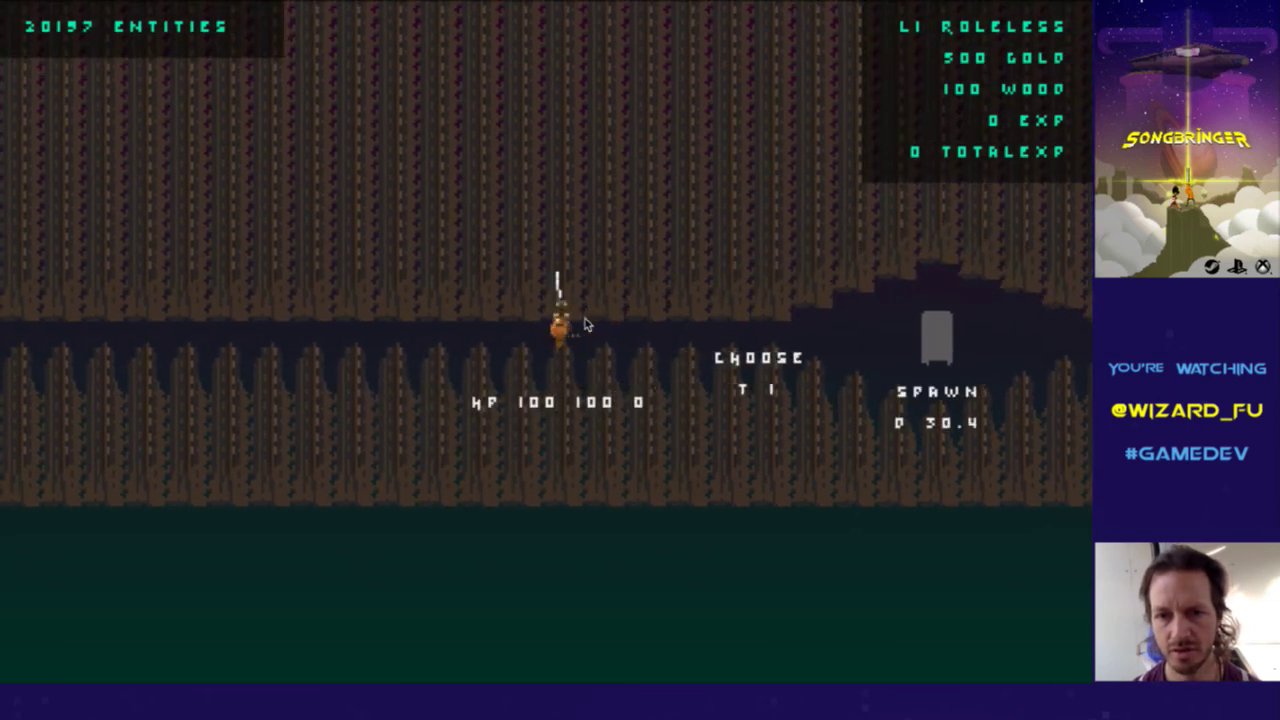
key("Escape")
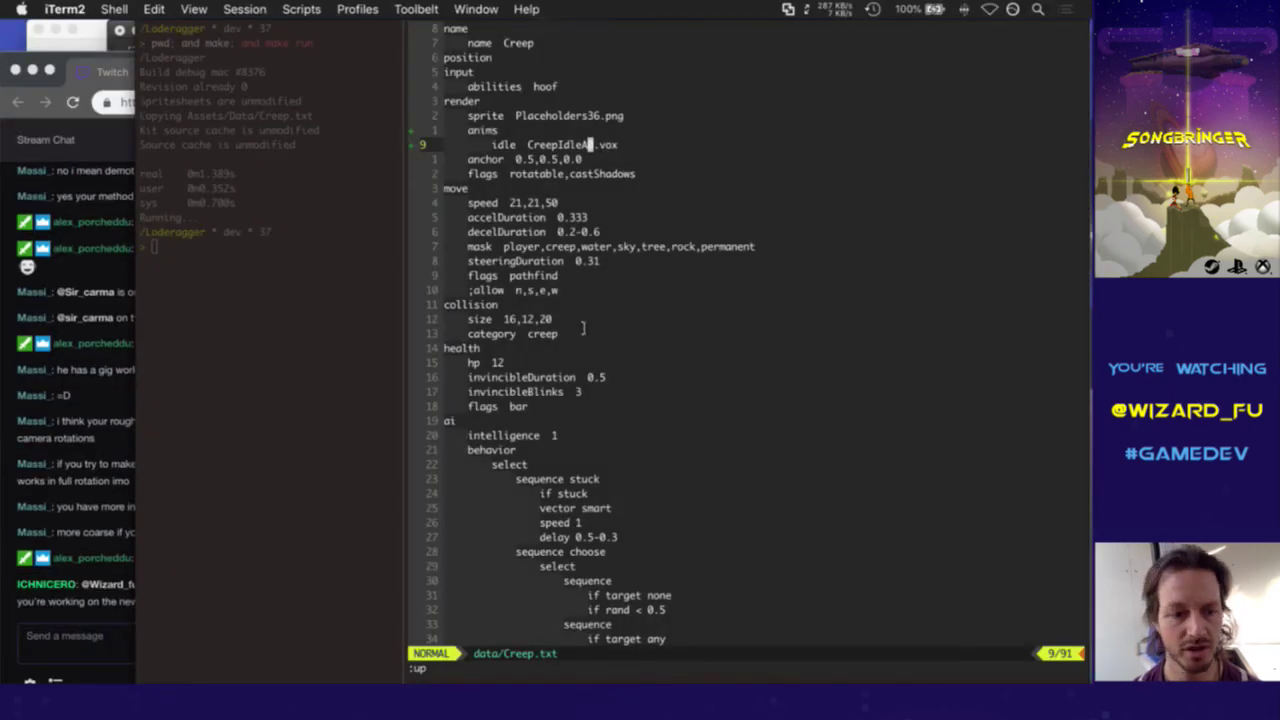
Switch to Chrome and reply in the Twitch stream chat with the wizJib emote
left_click(119, 611)
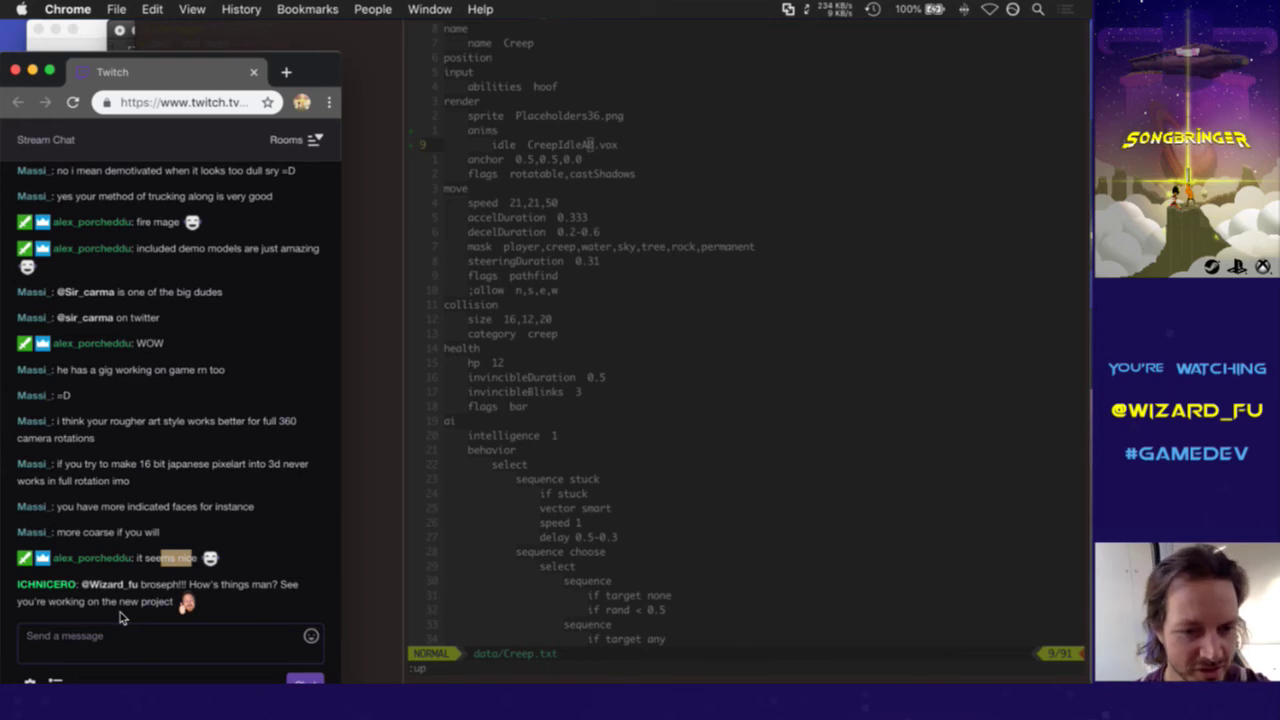
left_click(99, 648)
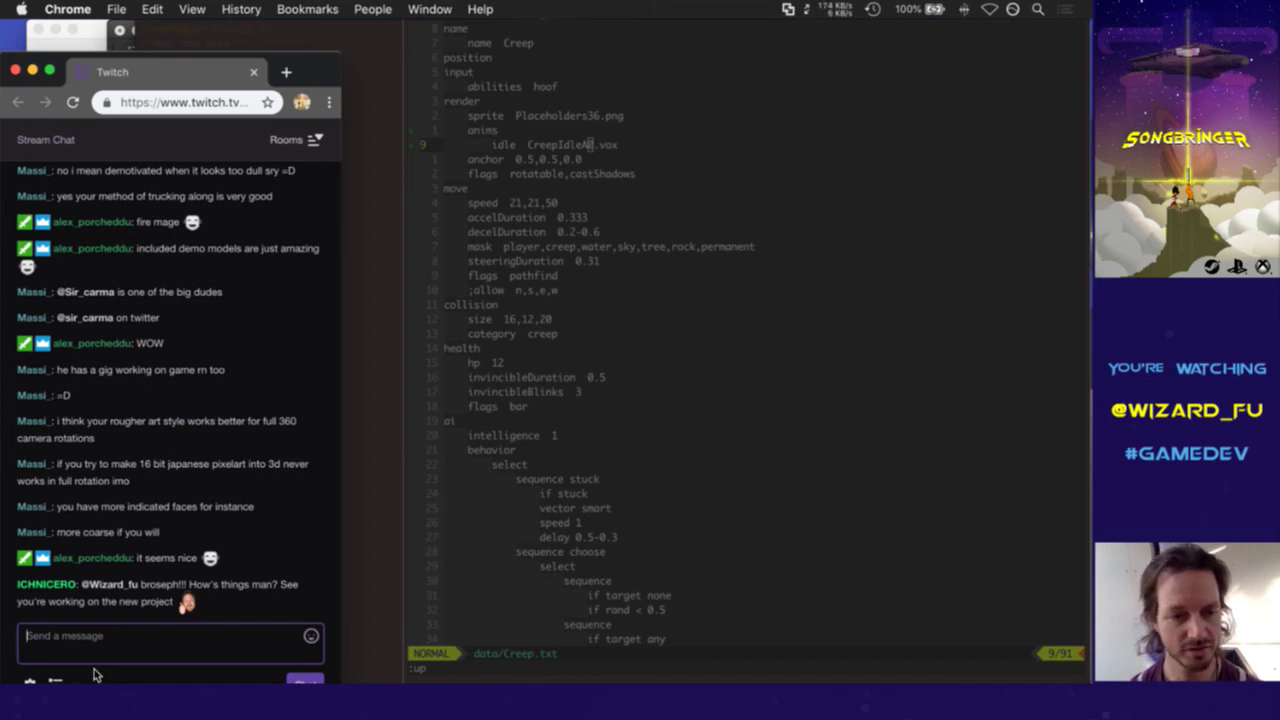
type("w")
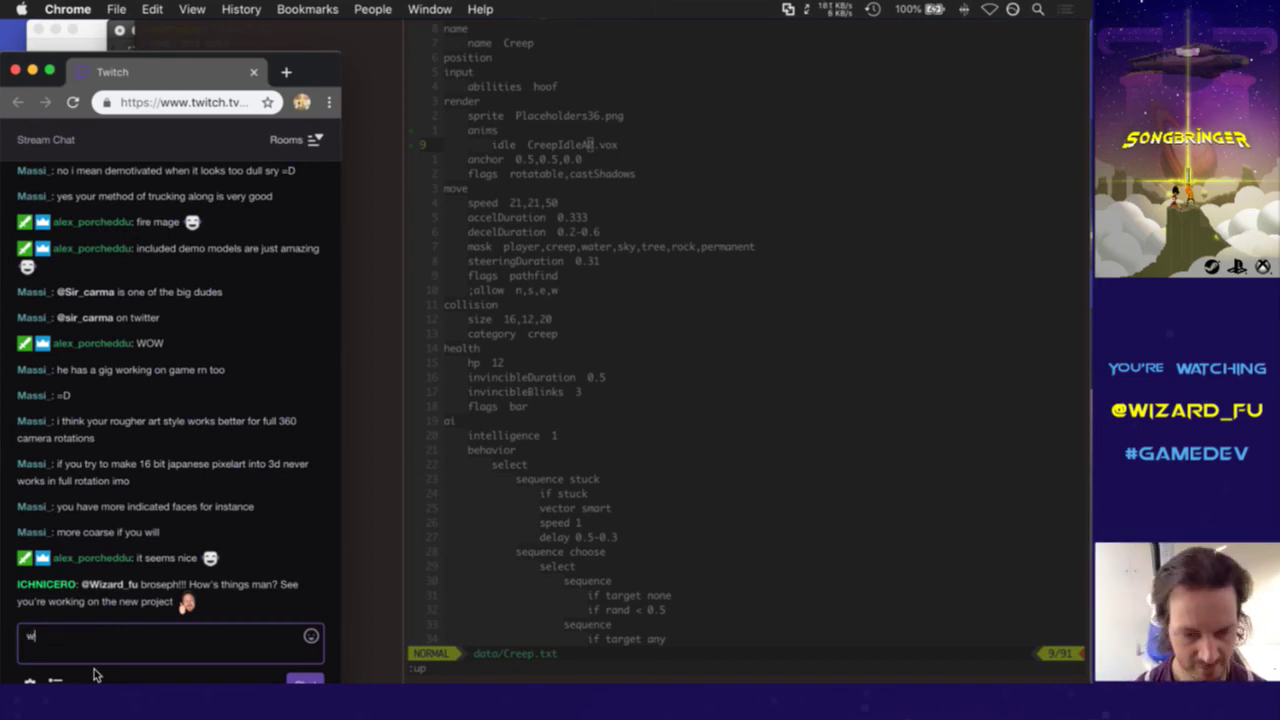
type("izHi")
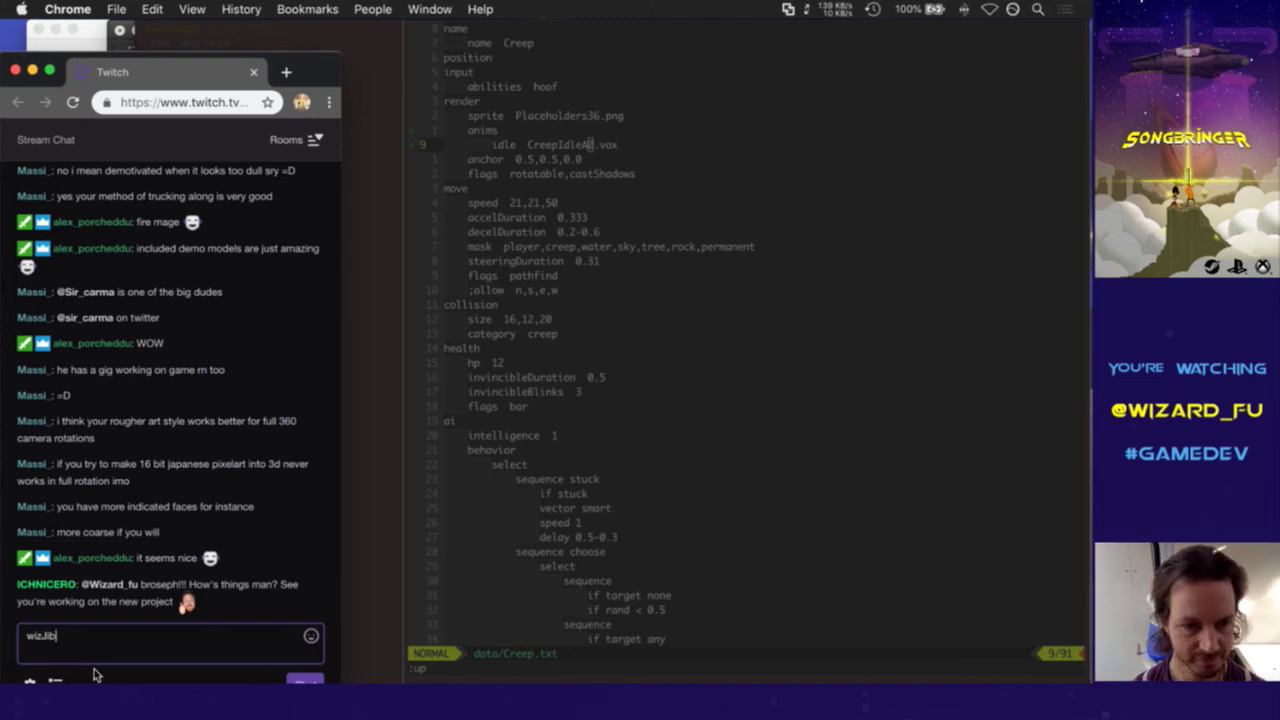
key("Return")
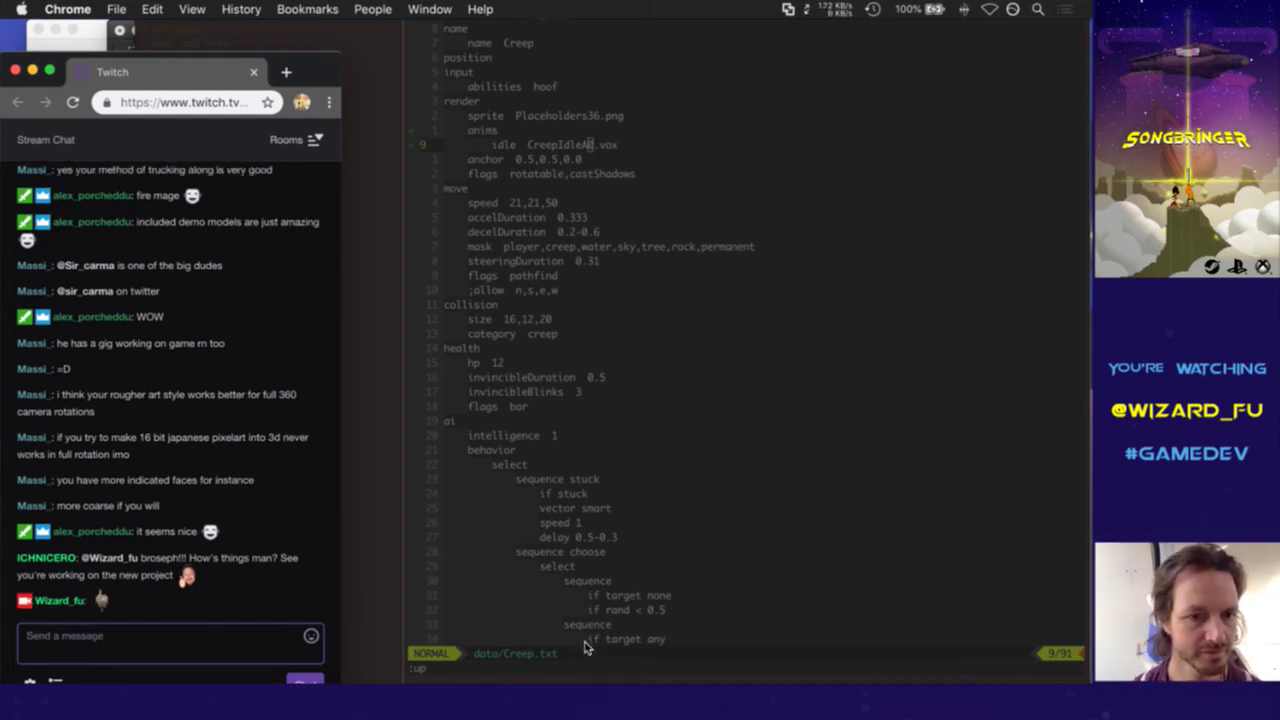
Return to iTerm2, reload data/Creep.txt from disk, and close the data/Creep.txt and kit/src/Voxel.cpp buffers
left_click(607, 581)
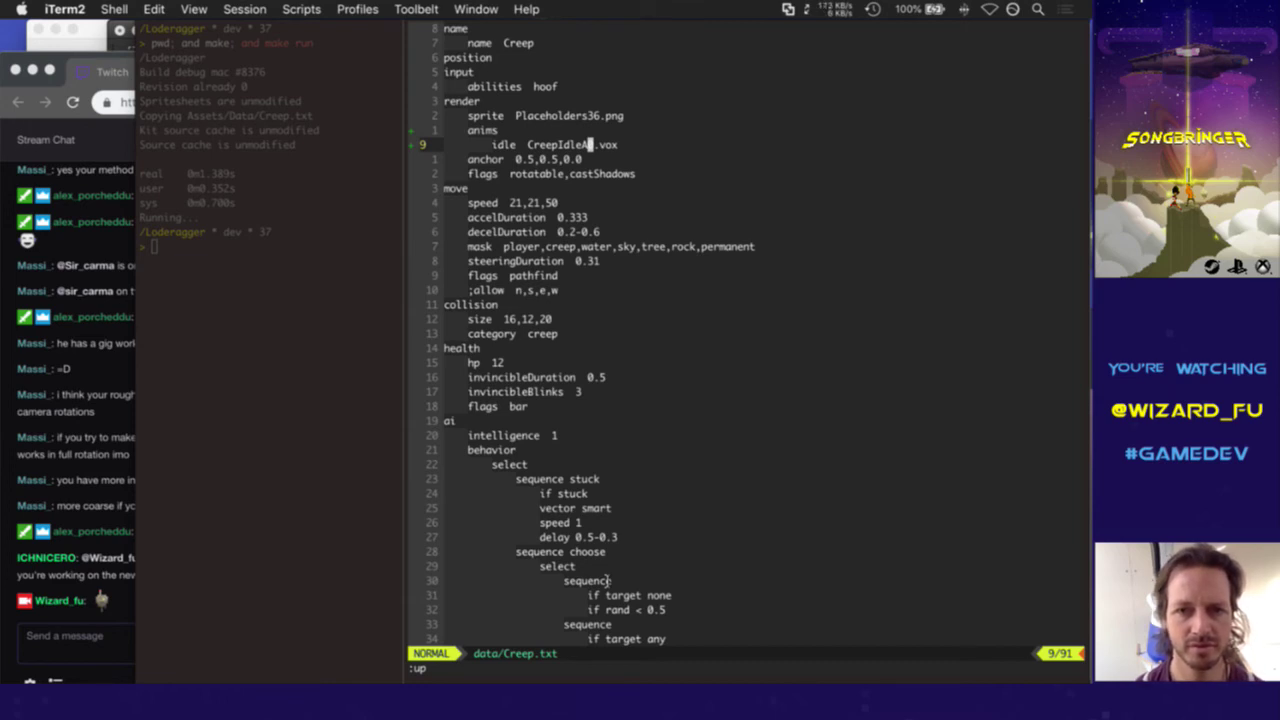
type("u:e!")
key("Return")
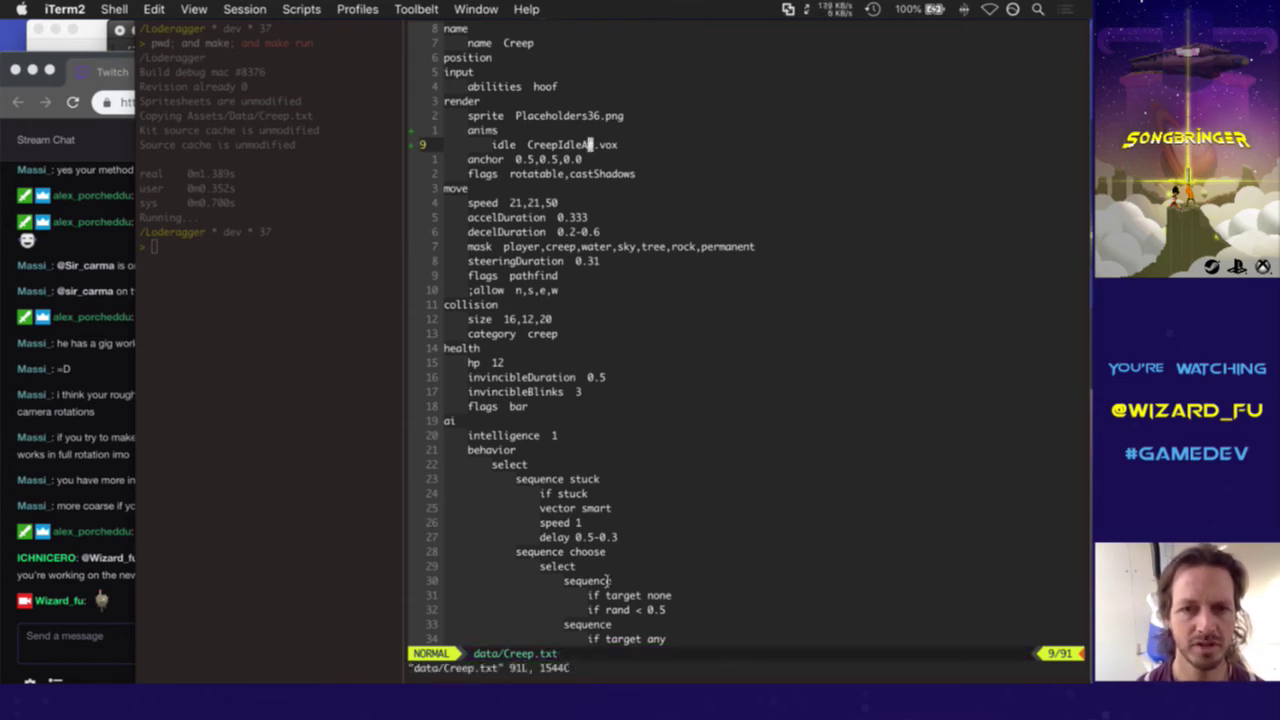
type(":bd")
key("Return")
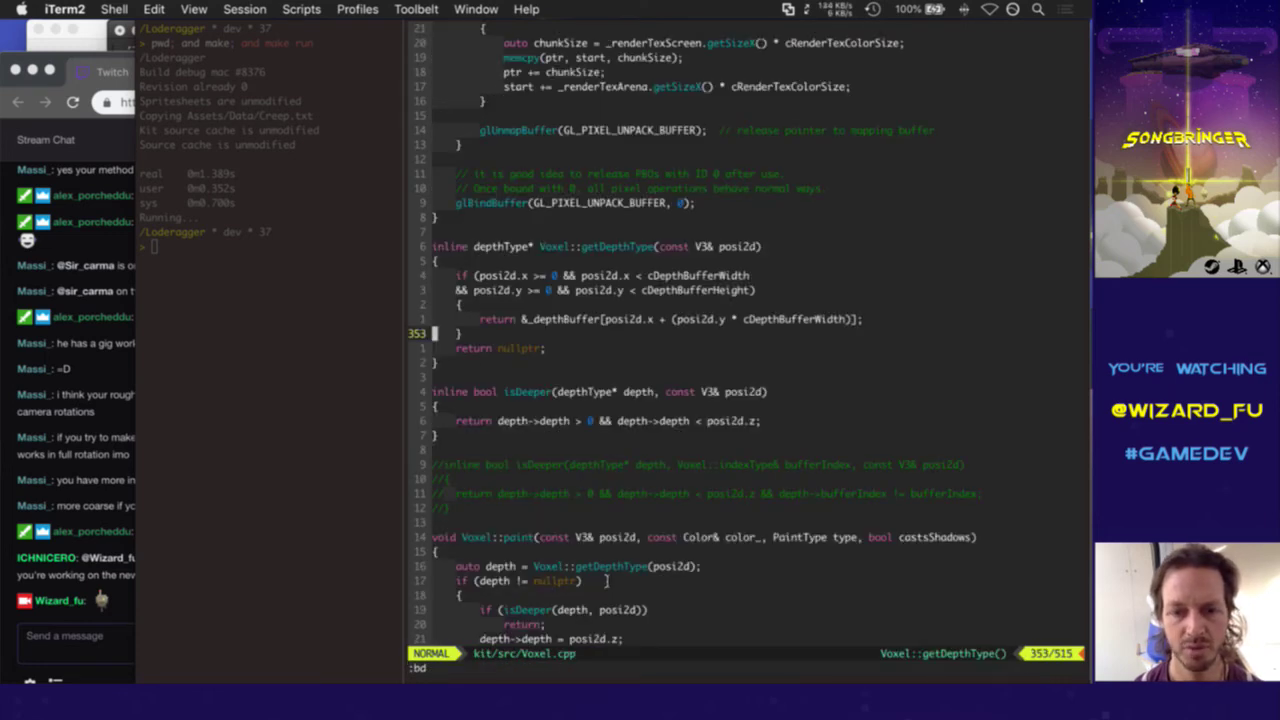
type(":bd")
key("Return")
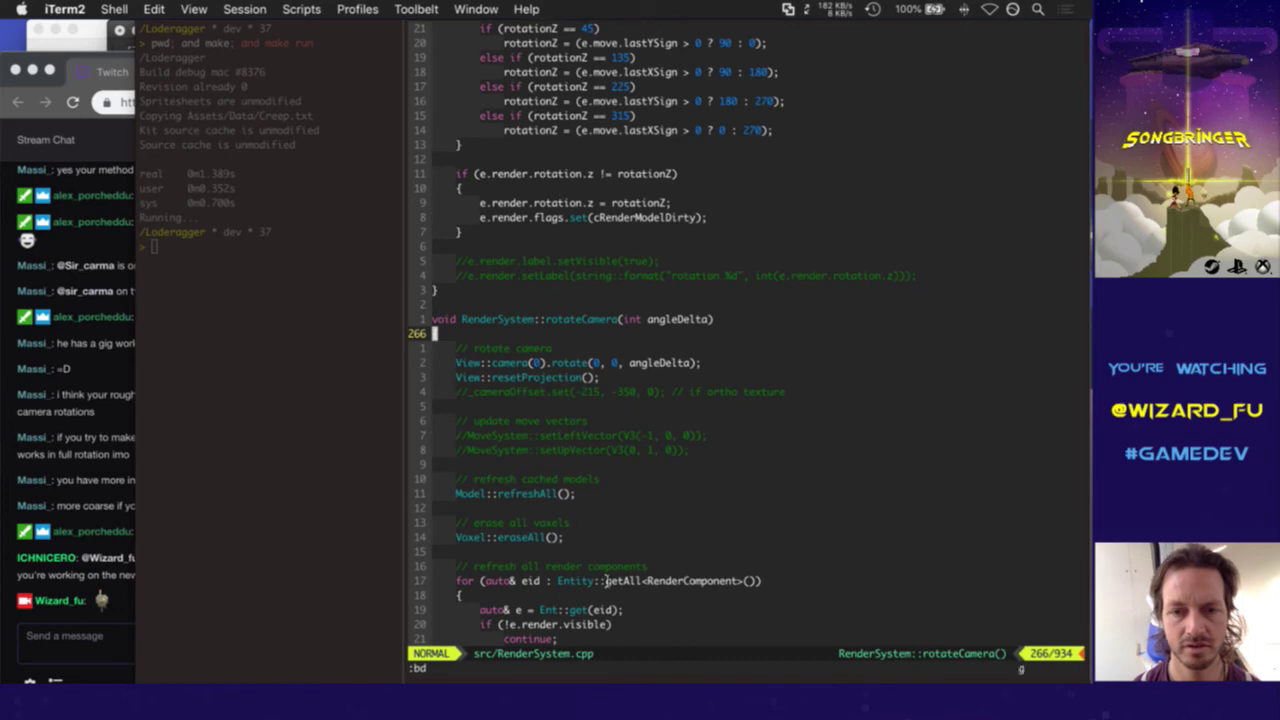
Close the remaining open source buffers, from src/RenderSystem.cpp through kit/inc/kit/Voxel.h, until only an empty buffer is left
type(":bd")
key("Return")
type(":bd")
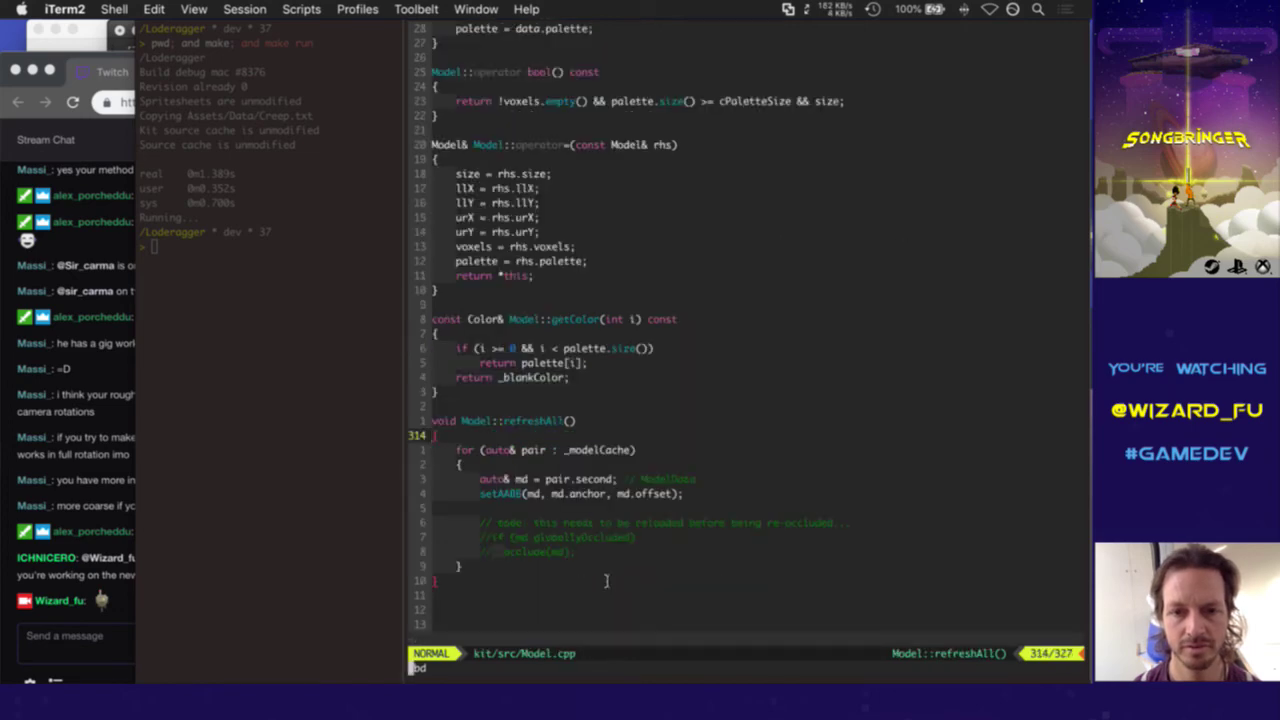
key("Return")
type(":bd")
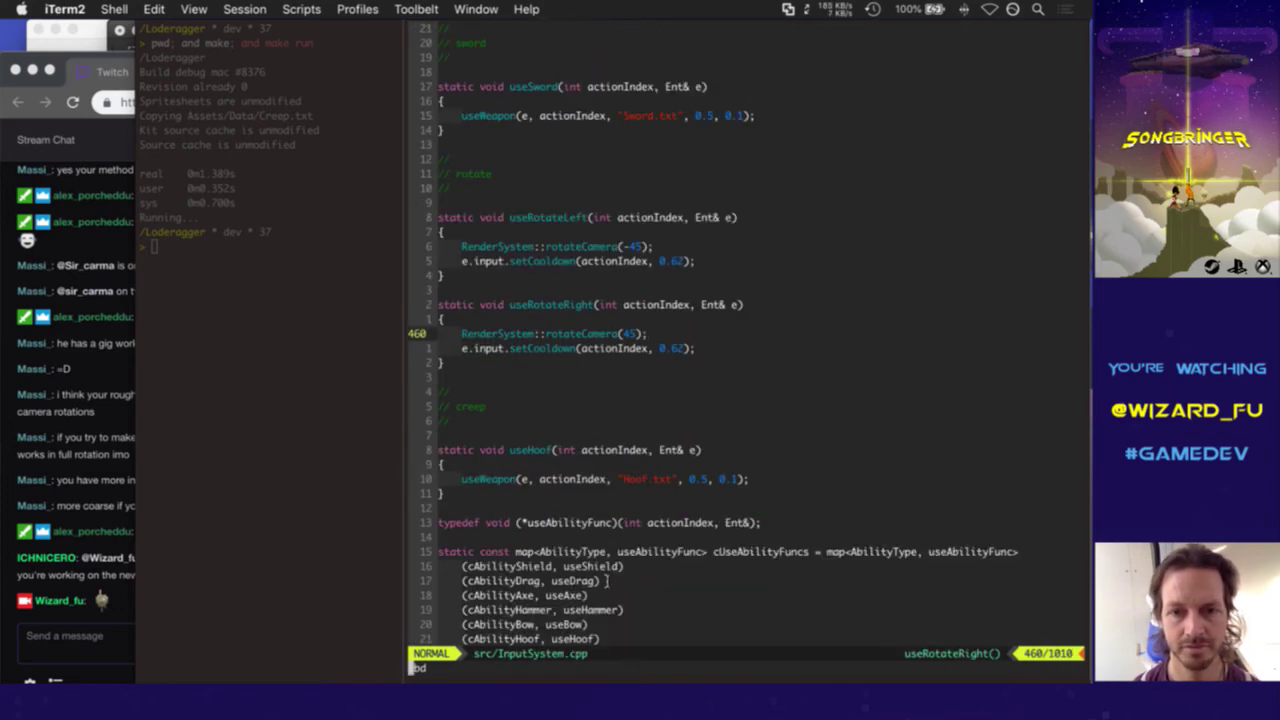
key("Return")
key("ctrl+bracketright")
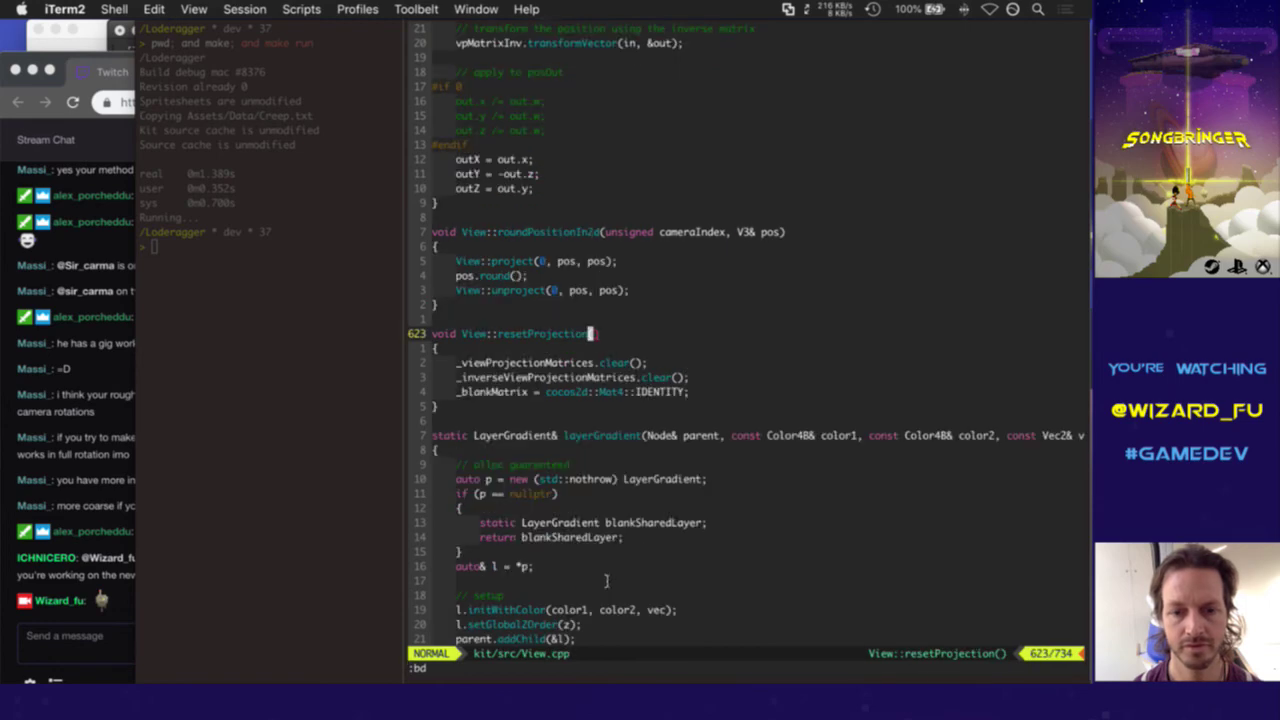
type(":bd")
key("Return")
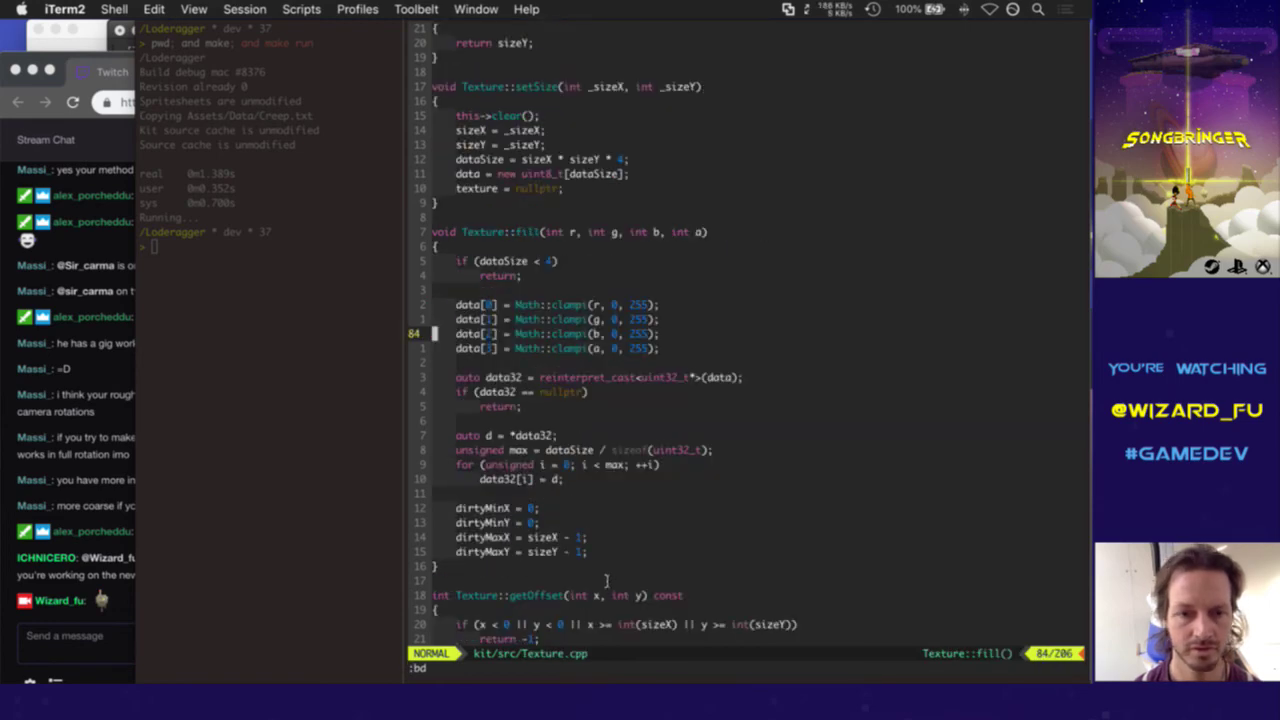
type(":bd")
key("Return")
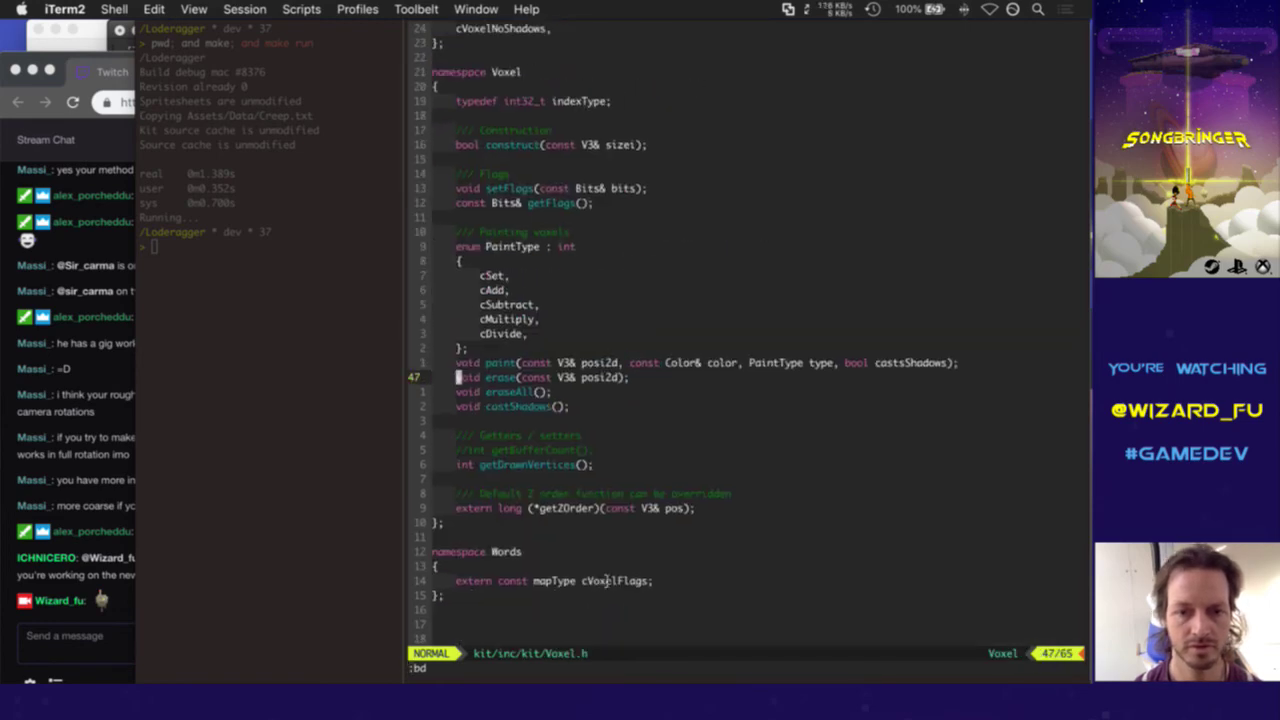
type(":bd")
key("Return")
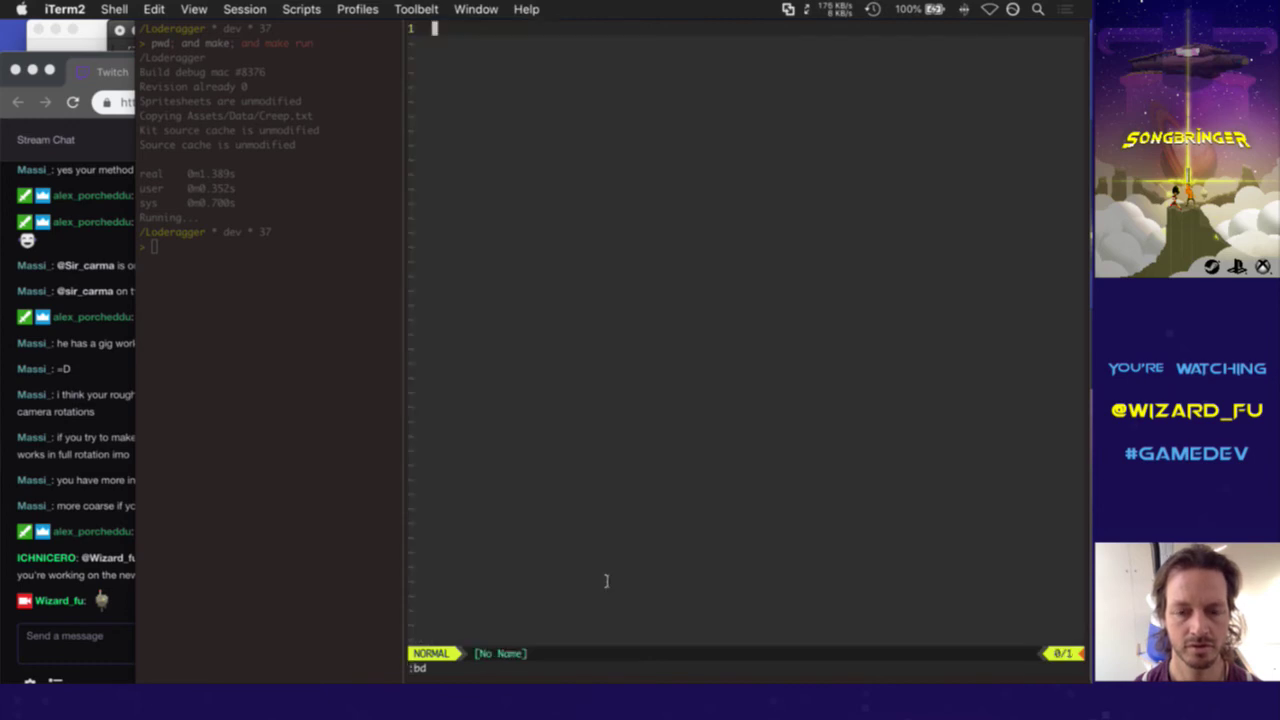
Find and open data/BuildingLumberjack.txt through the tag search, and go to the model name on its idle animation line
type(":Tags")
key("Return")
type("buil")
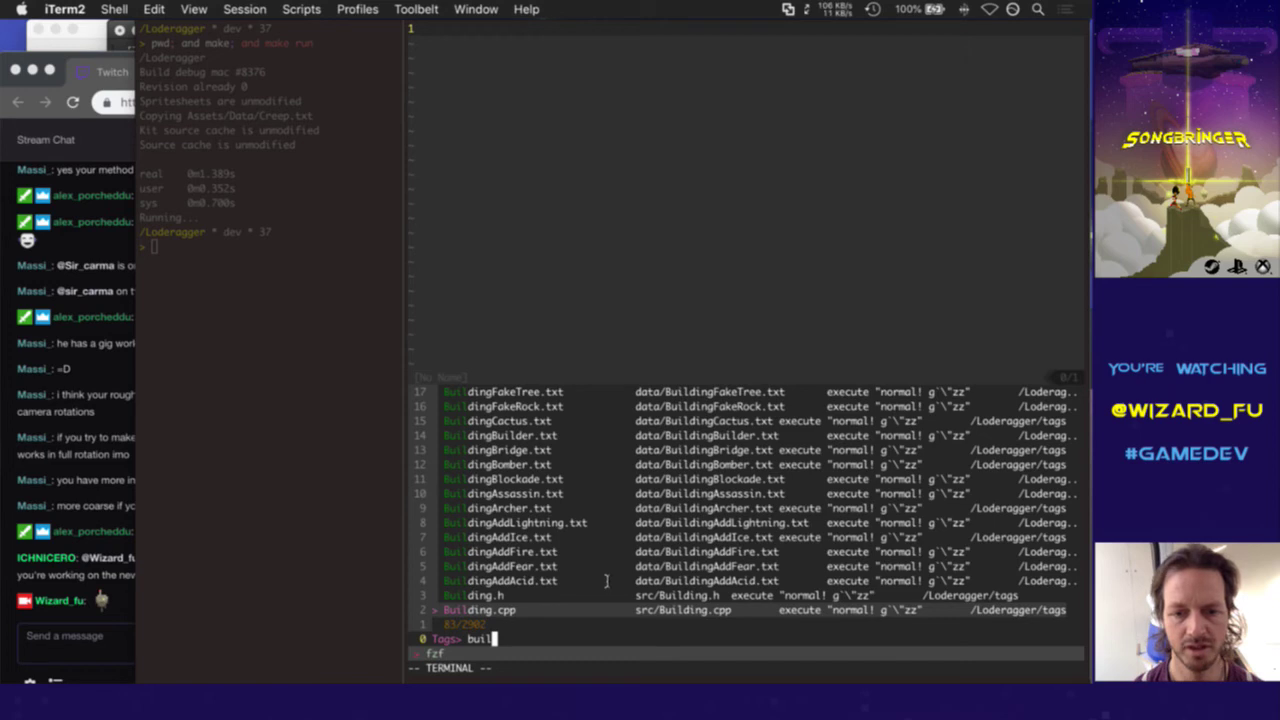
type("lumb")
key("Return")
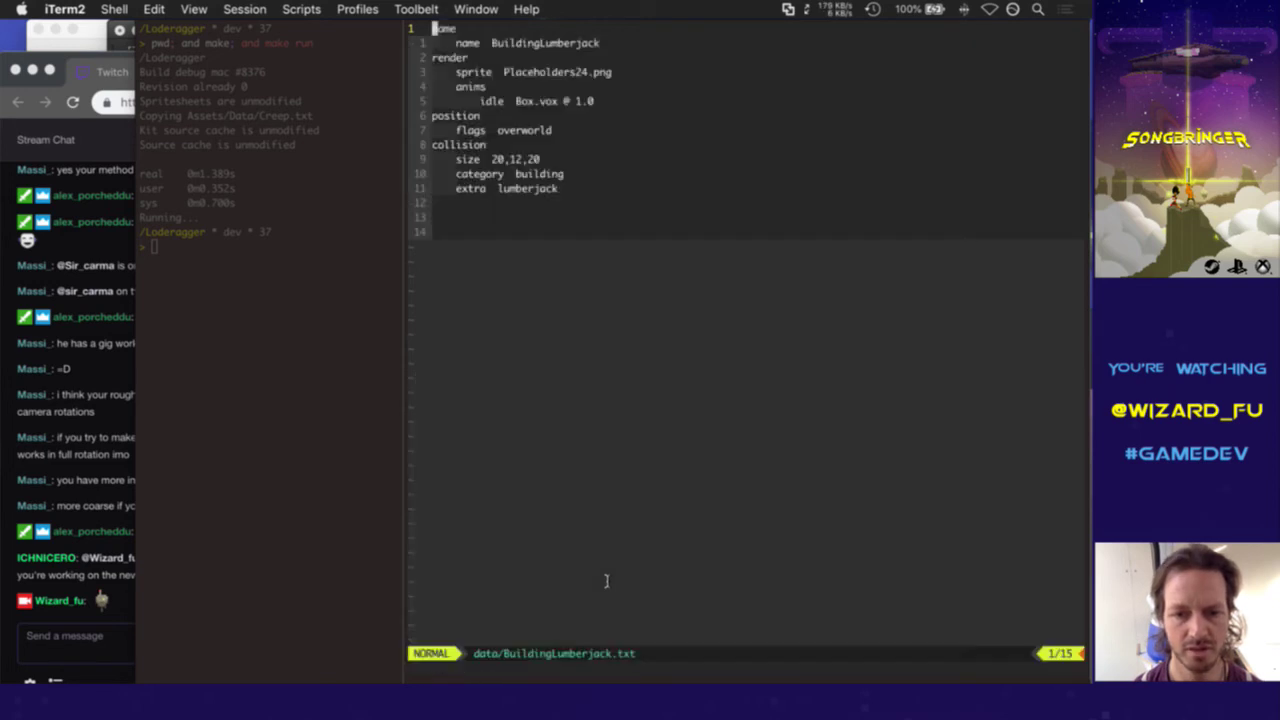
key("j")
key("j")
key("j")
key("j")
key("j")
key("e")
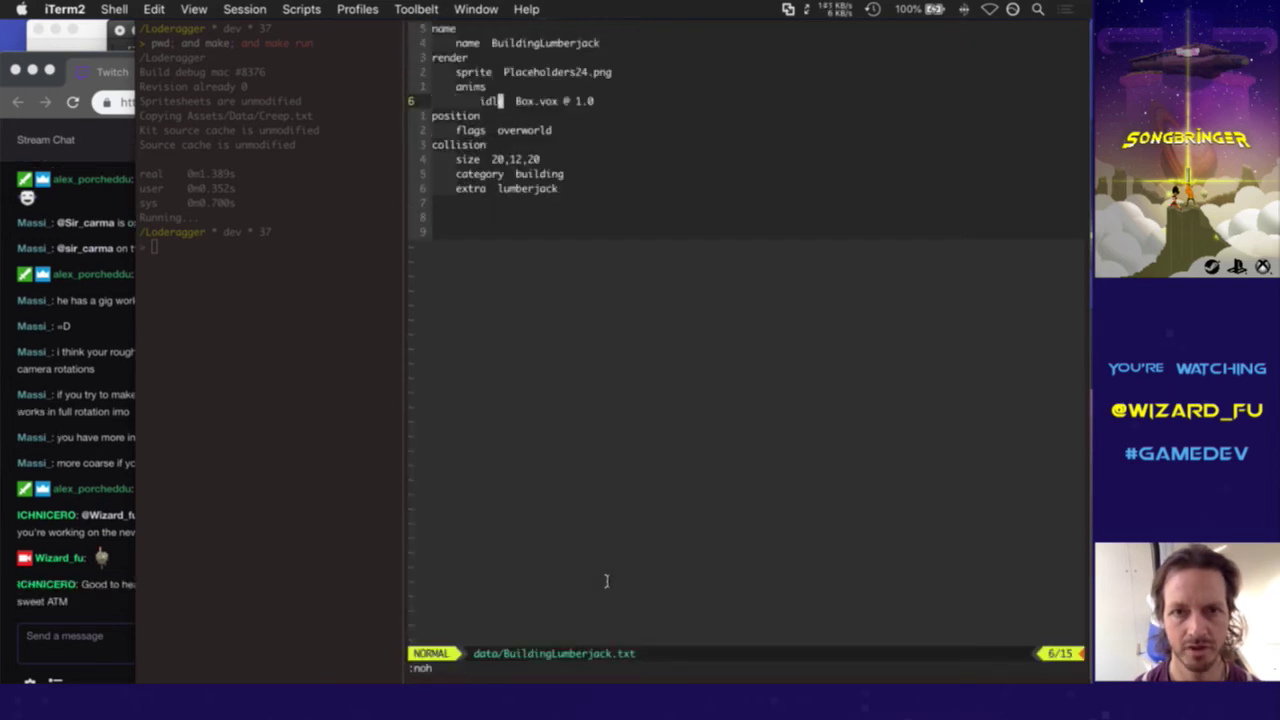
key("w")
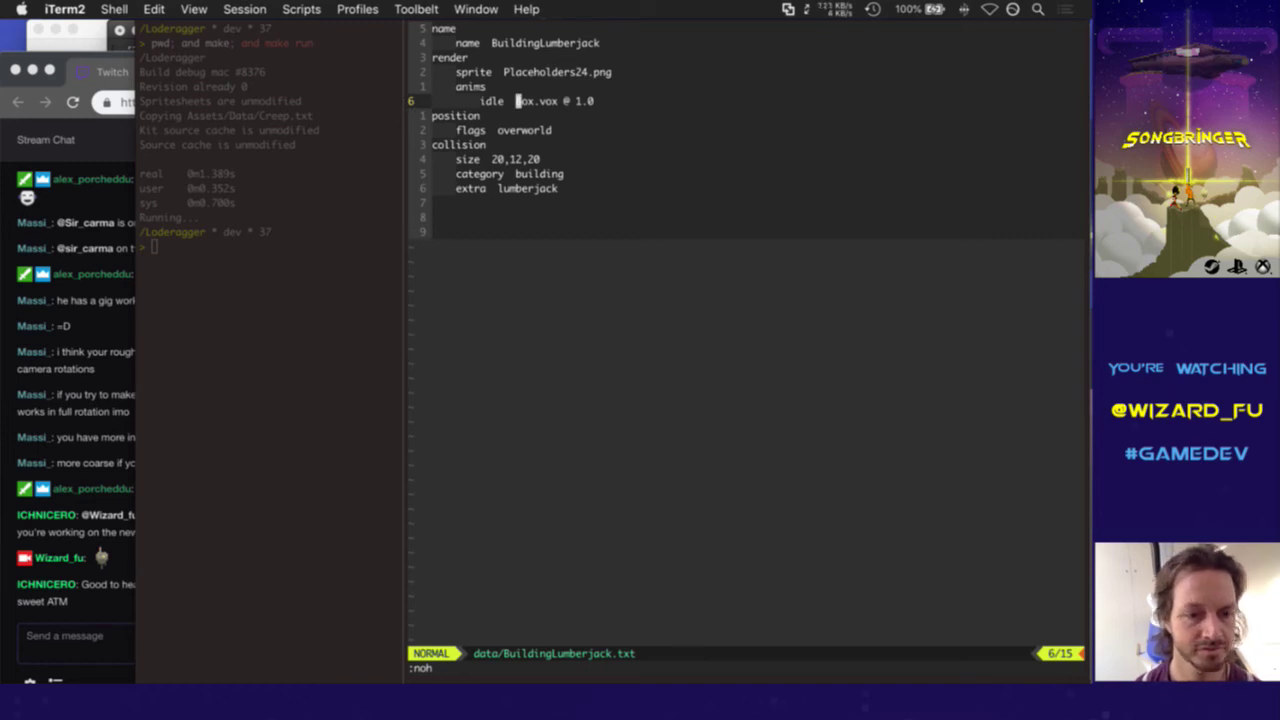
Switch to Chrome to read the latest Twitch stream chat messages, and return to iTerm2
left_click(112, 598)
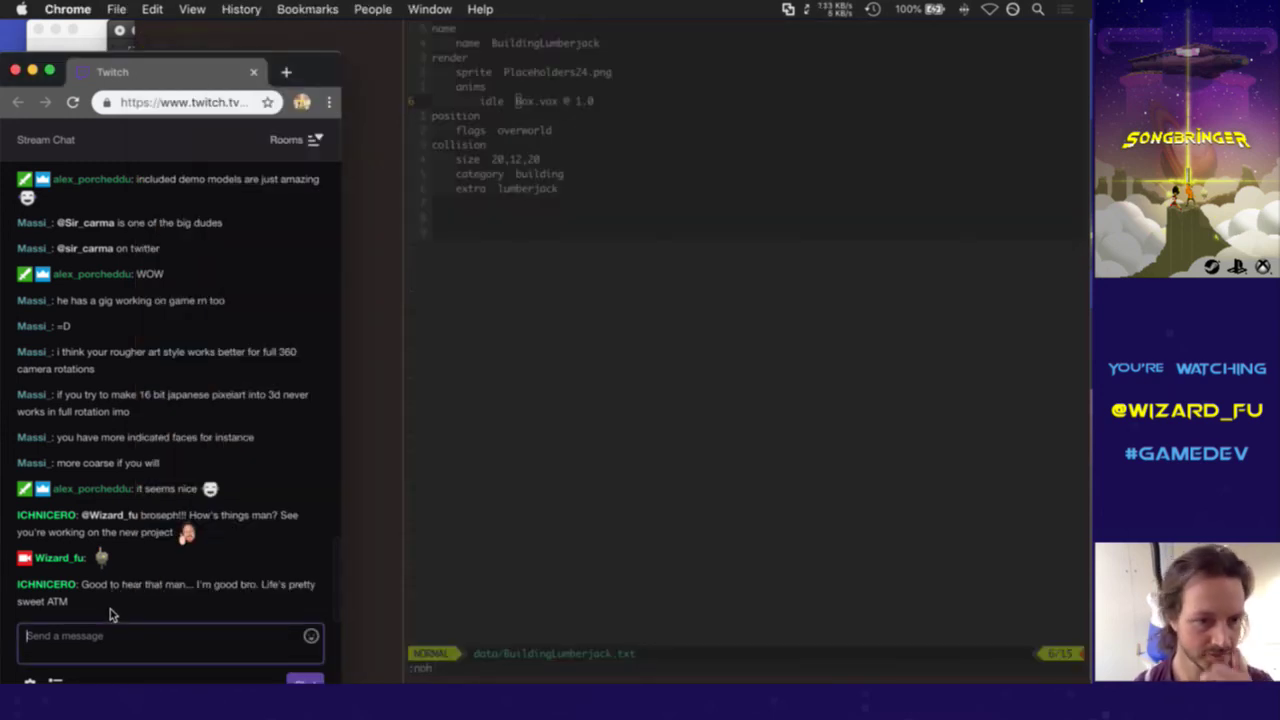
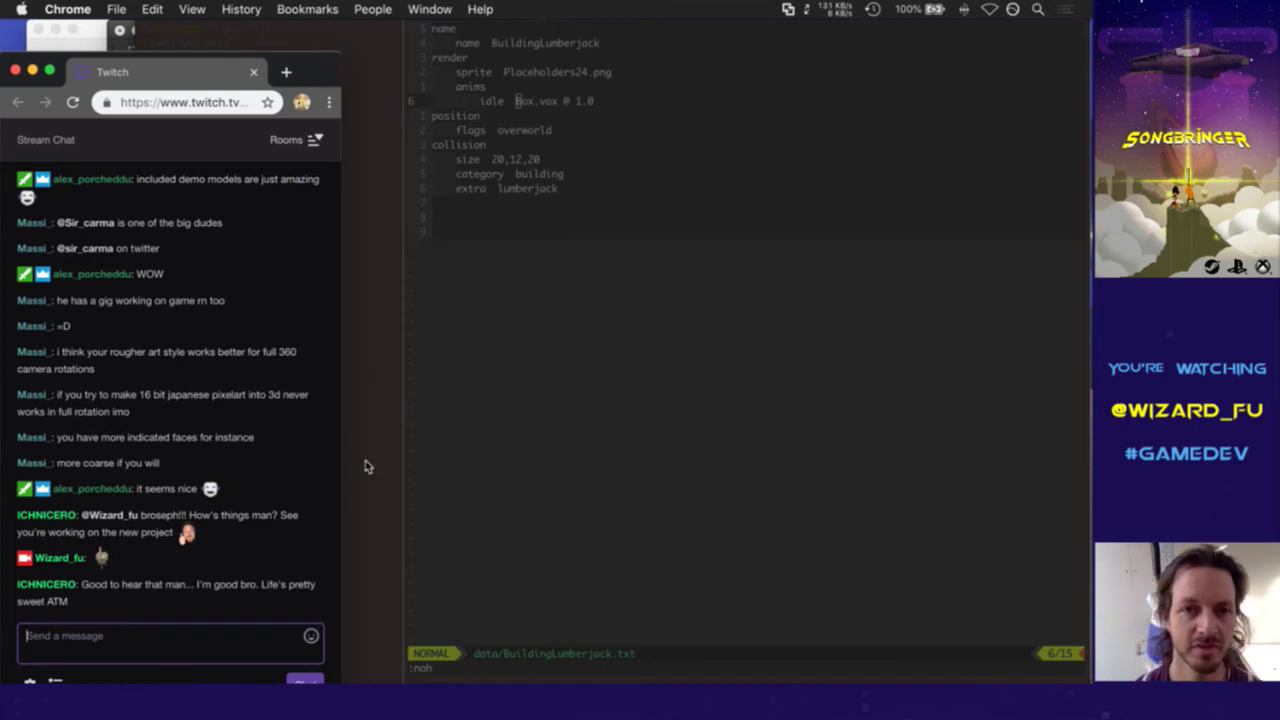
left_click(551, 232)
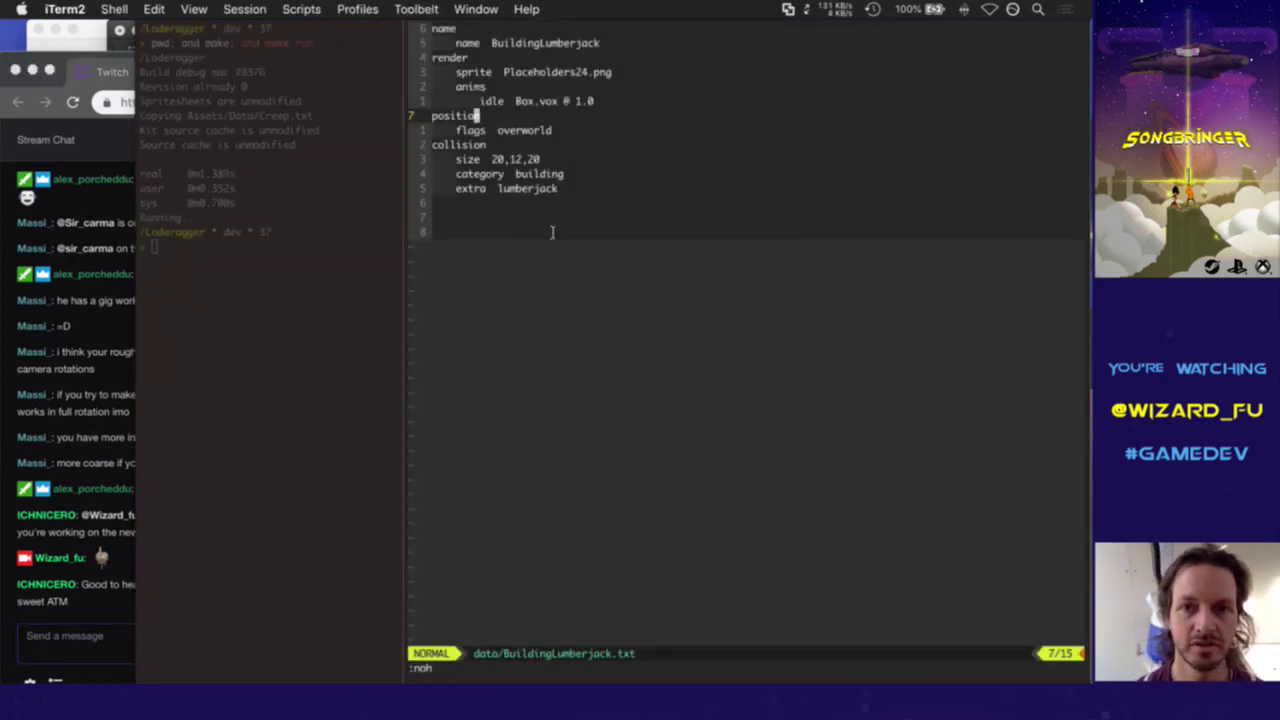
Set the lumberjack building's idle animation to BuildingLumberjackIdle#.vox, checking the model file names in the git status list, and save the file
key("c")
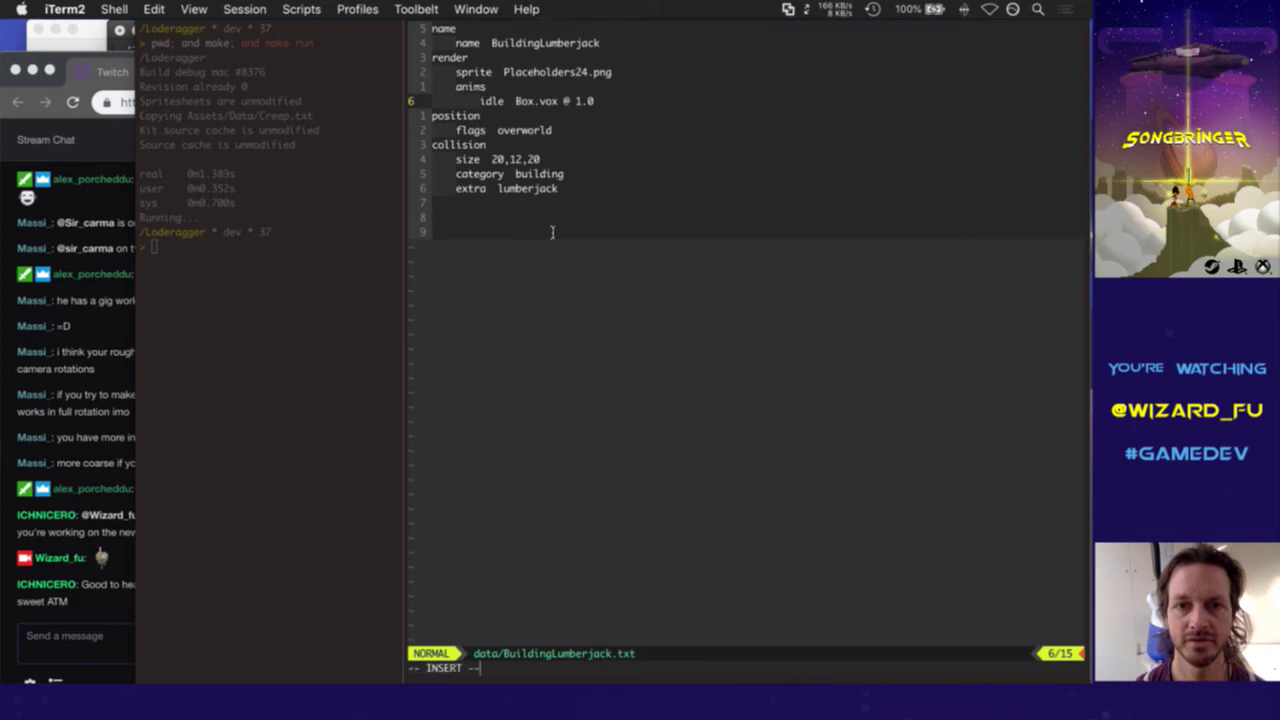
key("w")
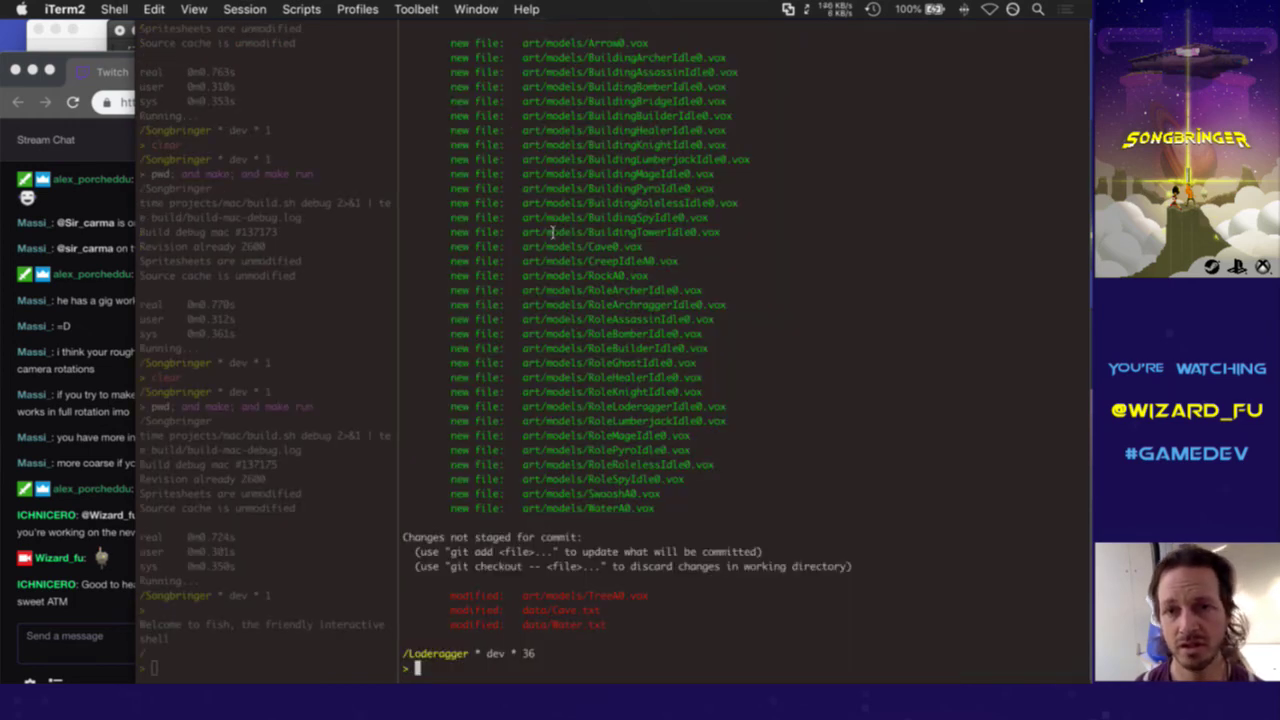
left_click_drag(551, 232, 720, 233)
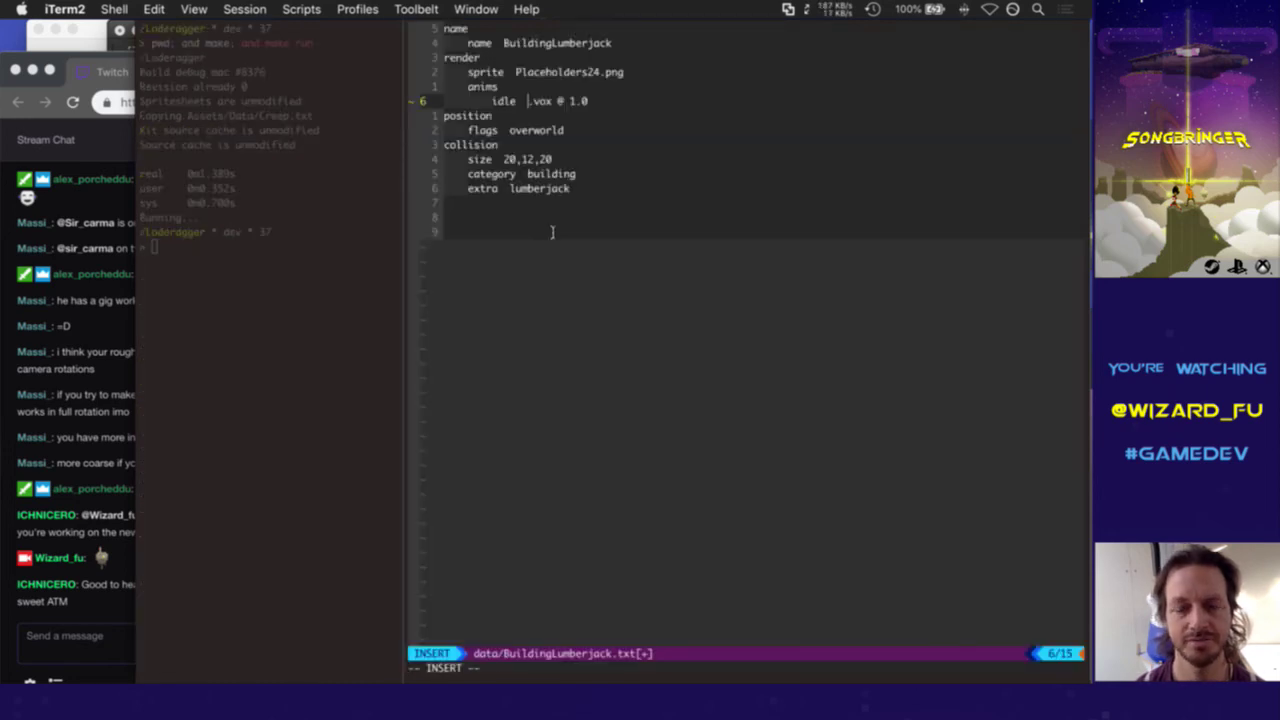
type("Building")
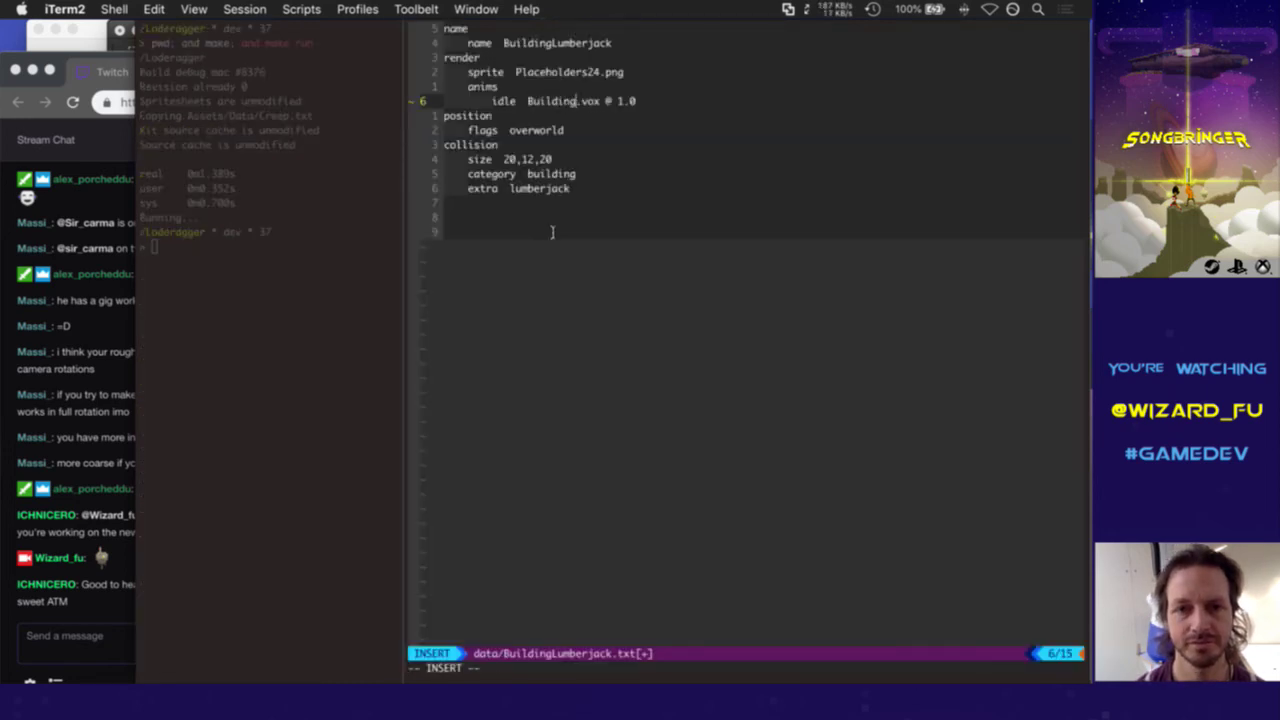
type("Lumberjack")
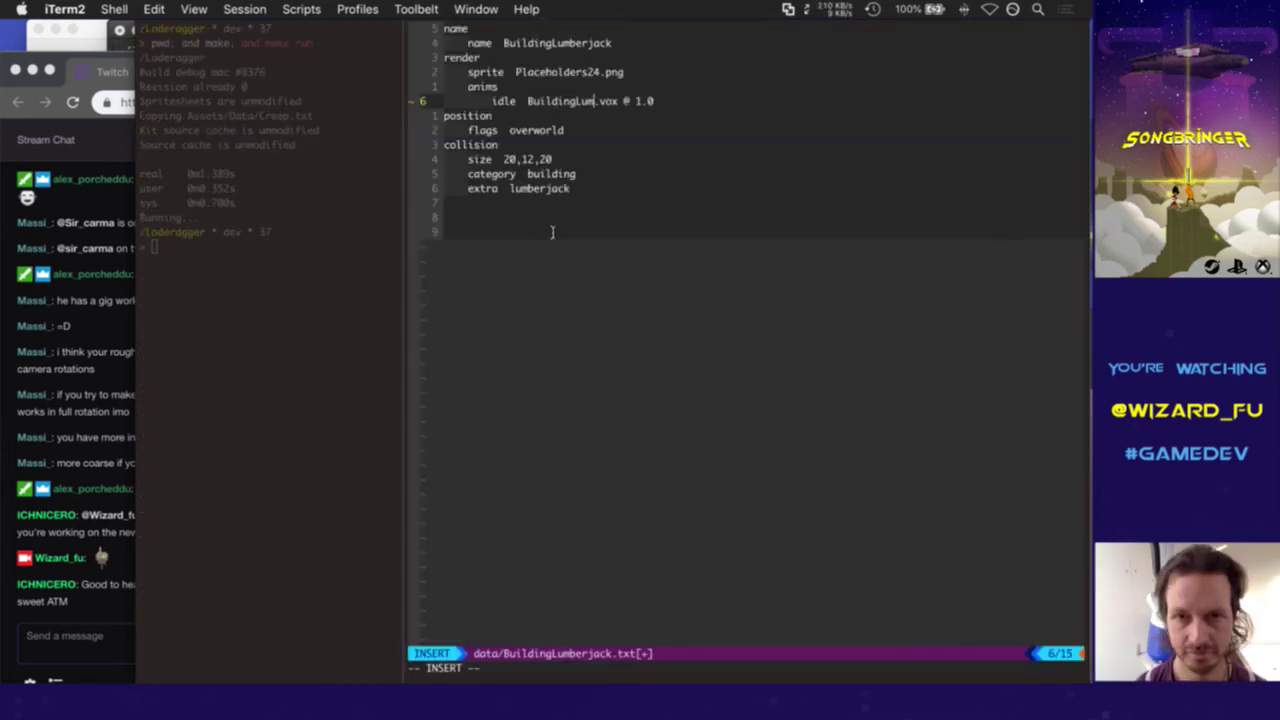
type("Idle")
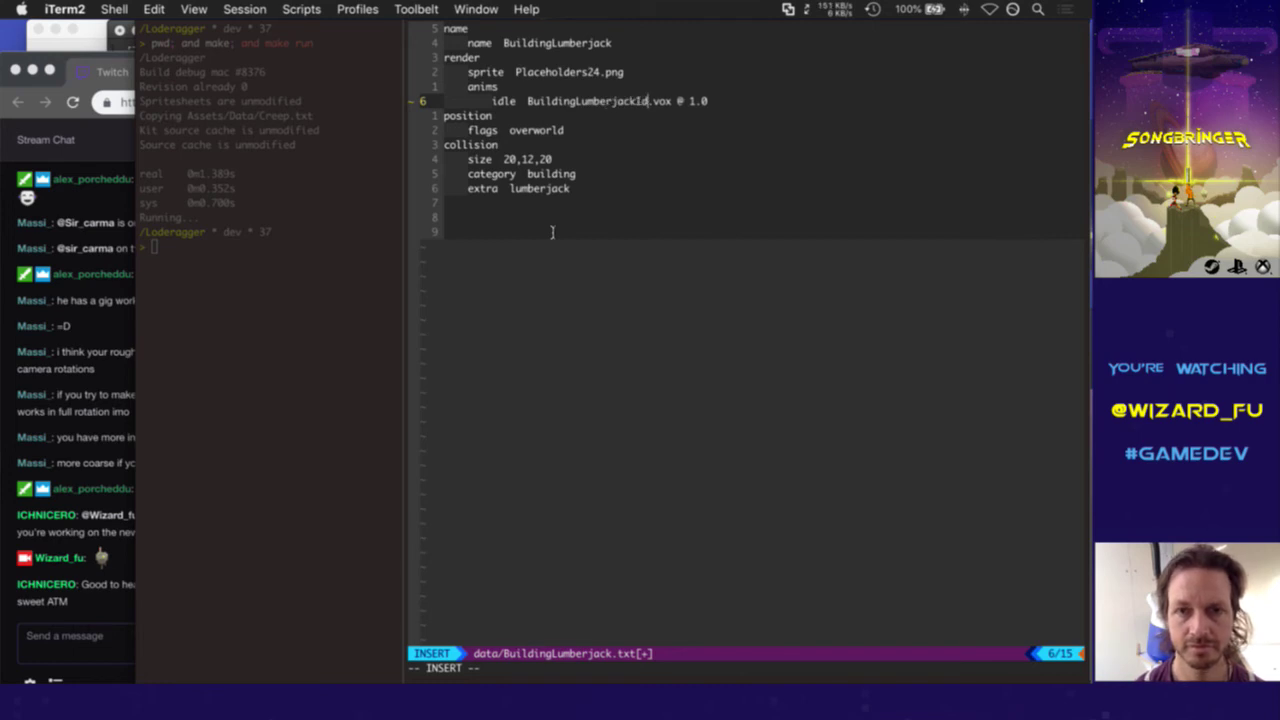
type("#")
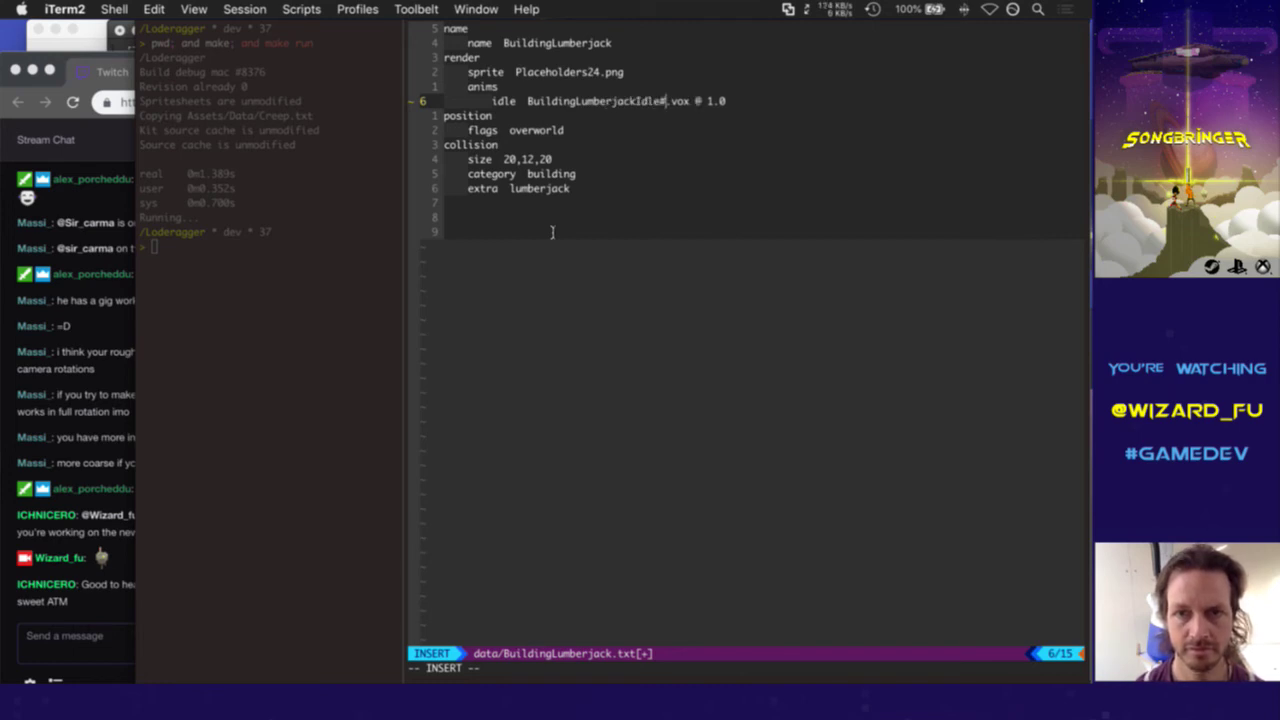
key("Escape")
type(":w")
key("Return")
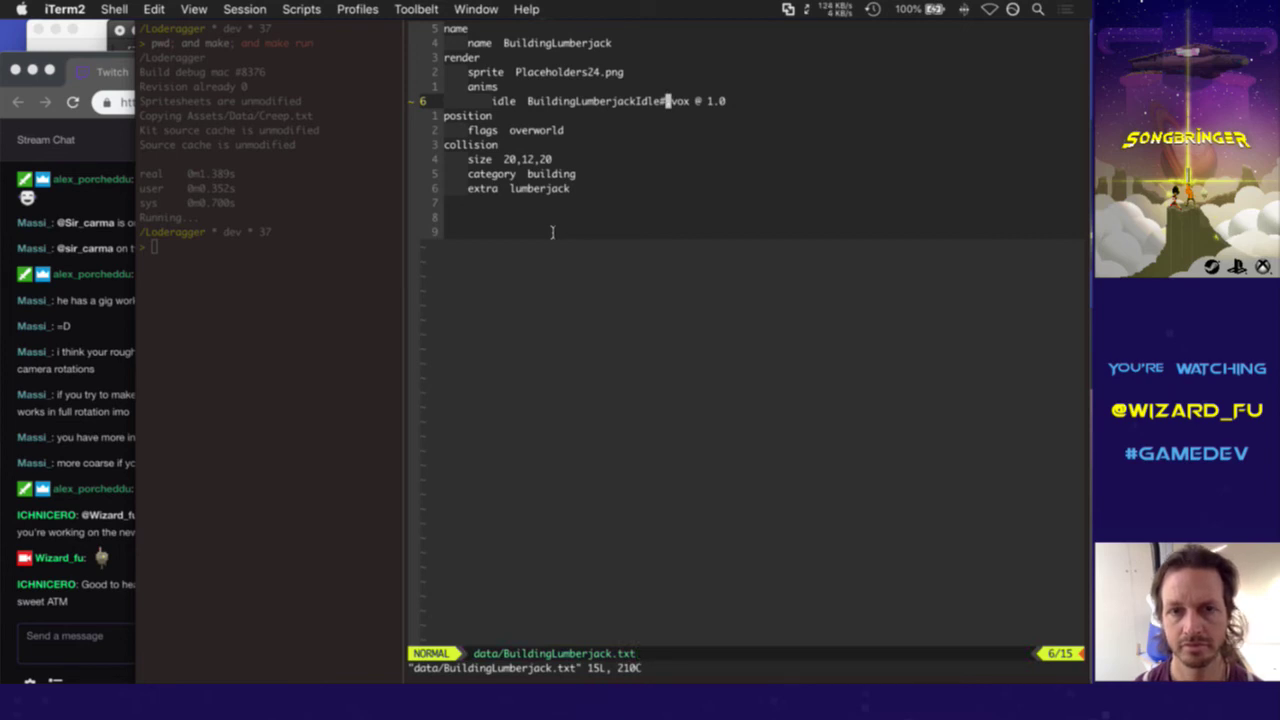
Build and run Loderagger, walk the player near the lumberjack building to check its model, and return to iTerm2
key("F5")
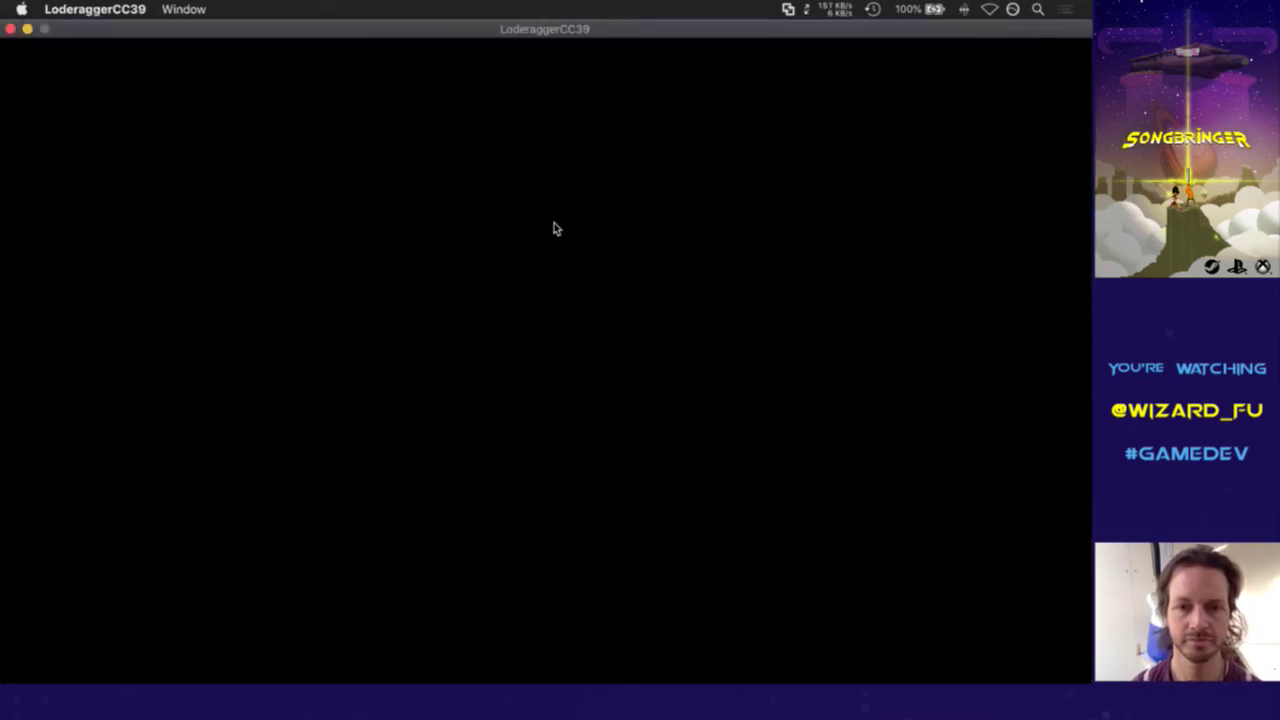
key("Right")
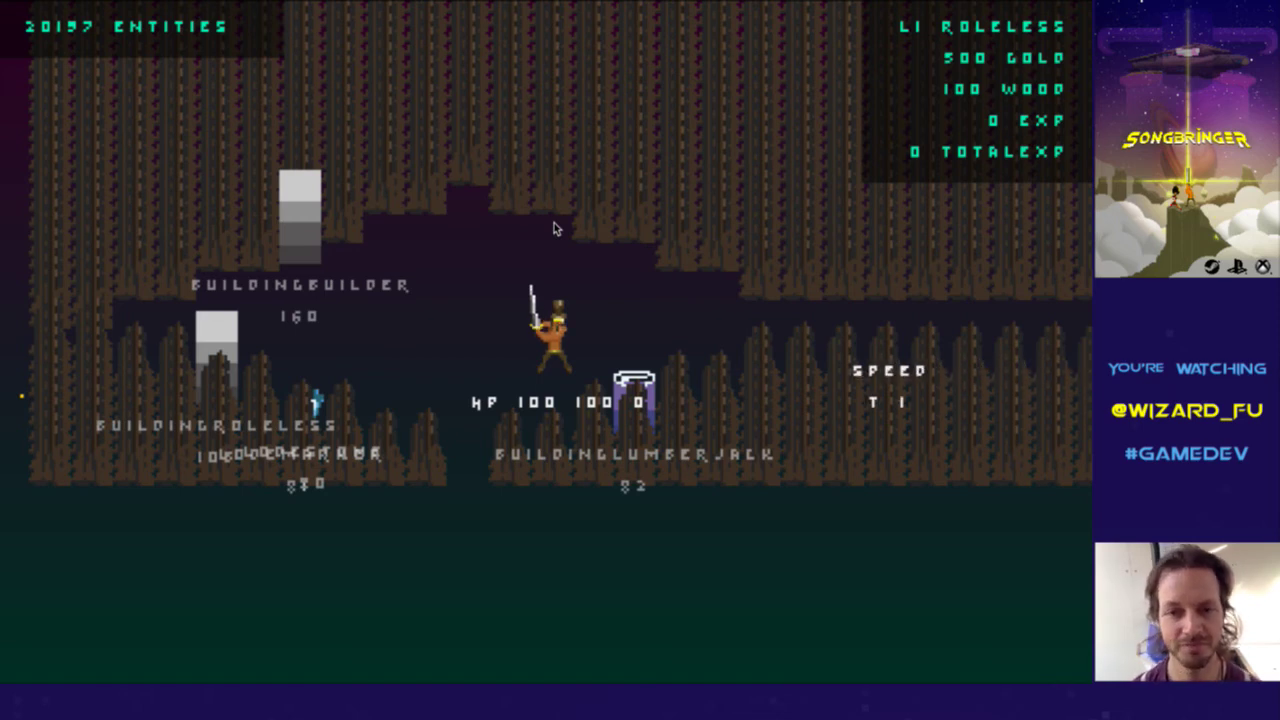
key("super+Tab")
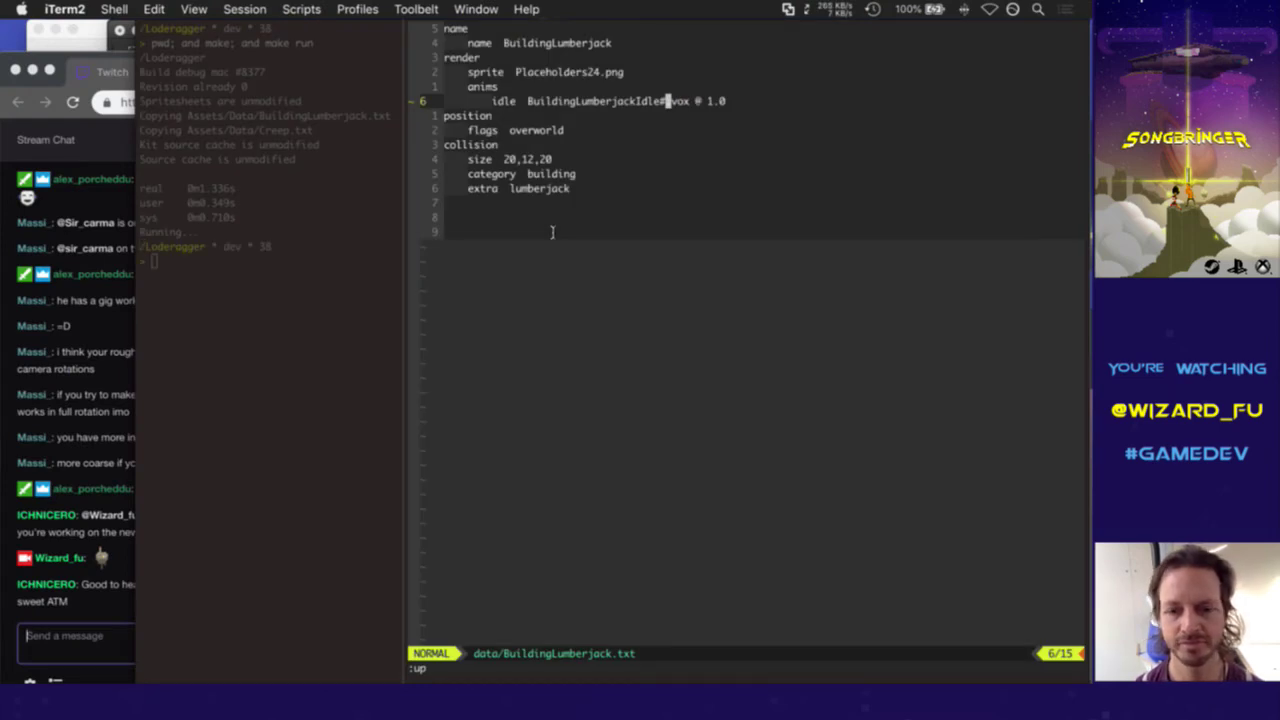
Copy the anims and idle lines from data/BuildingLumberjack.txt, and open data/BuildingBuilder.txt through the tag search
key("k")
key("V")
key("j")
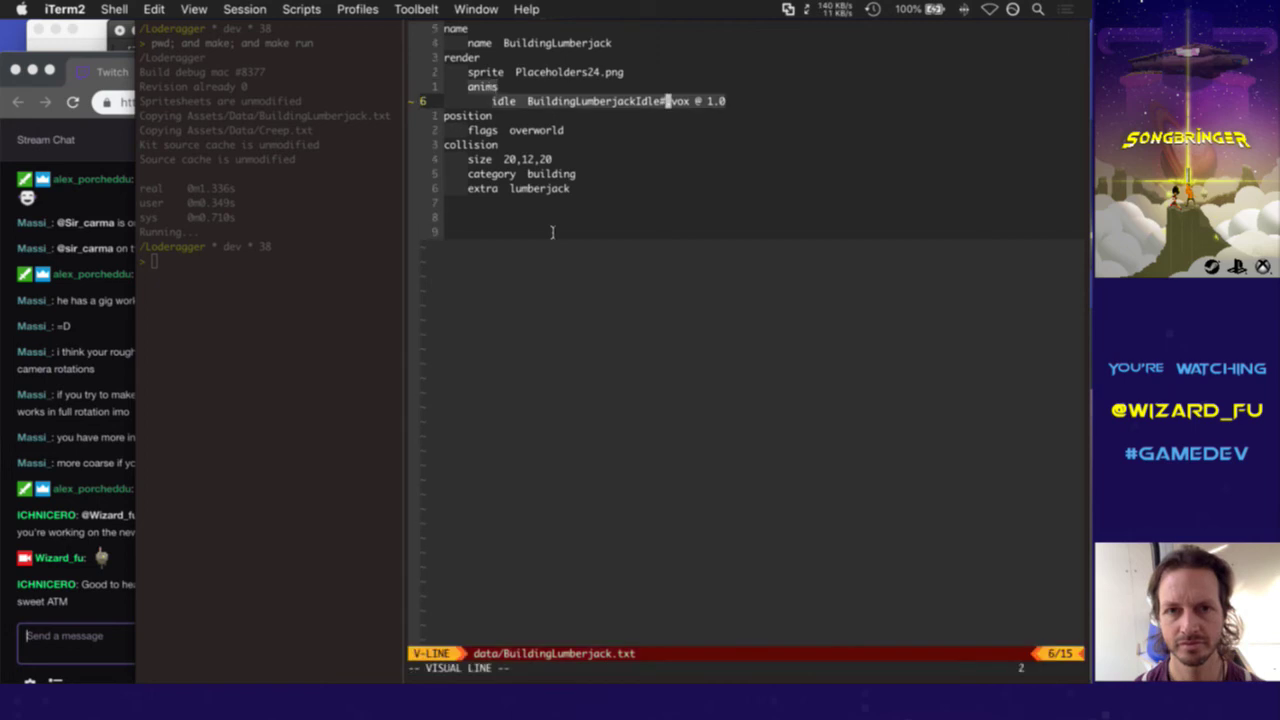
key("y")
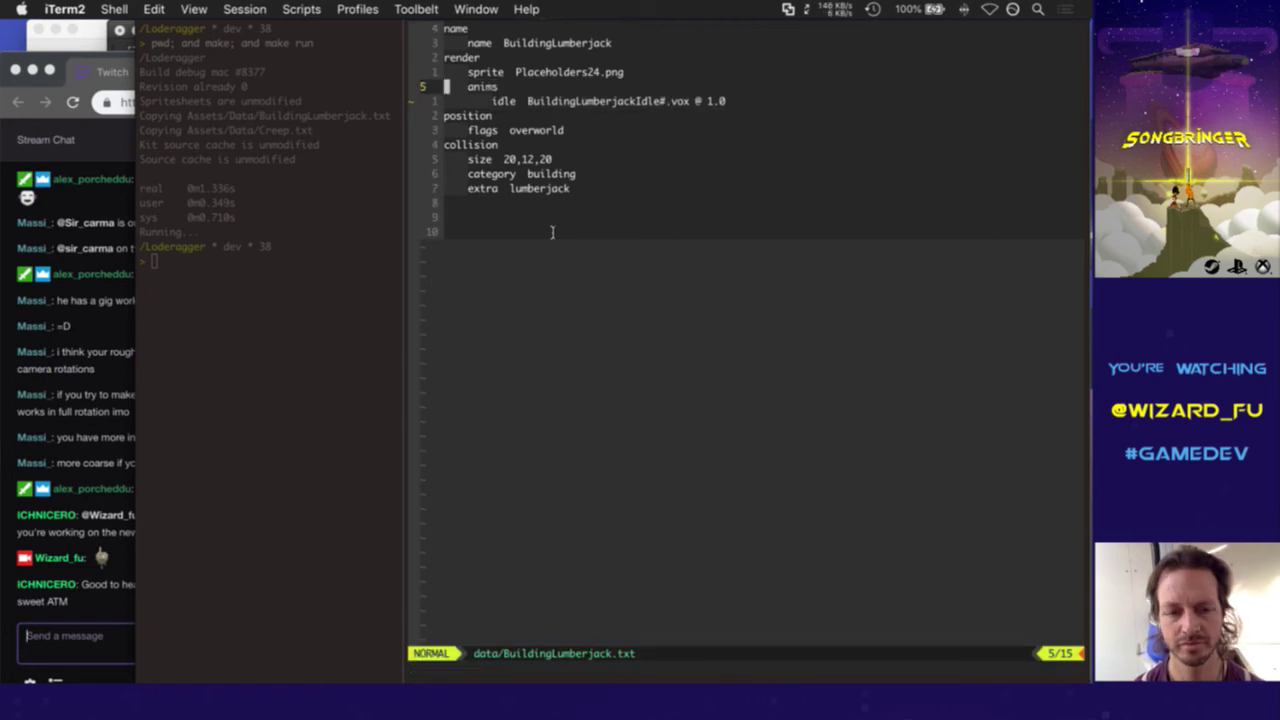
key("ctrl+t")
type("buidbui")
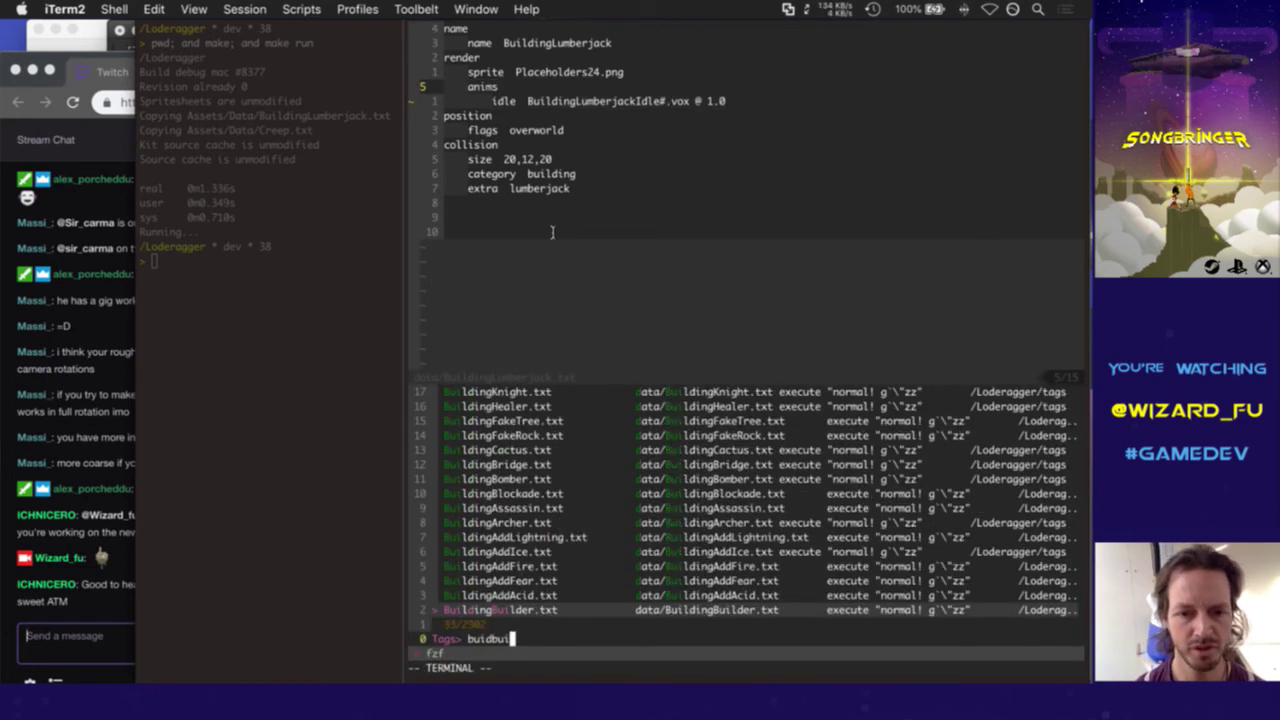
key("Return")
Replace the anims and idle lines in data/BuildingBuilder.txt with the copied lumberjack lines
key("j")
key("j")
key("j")
key("j")
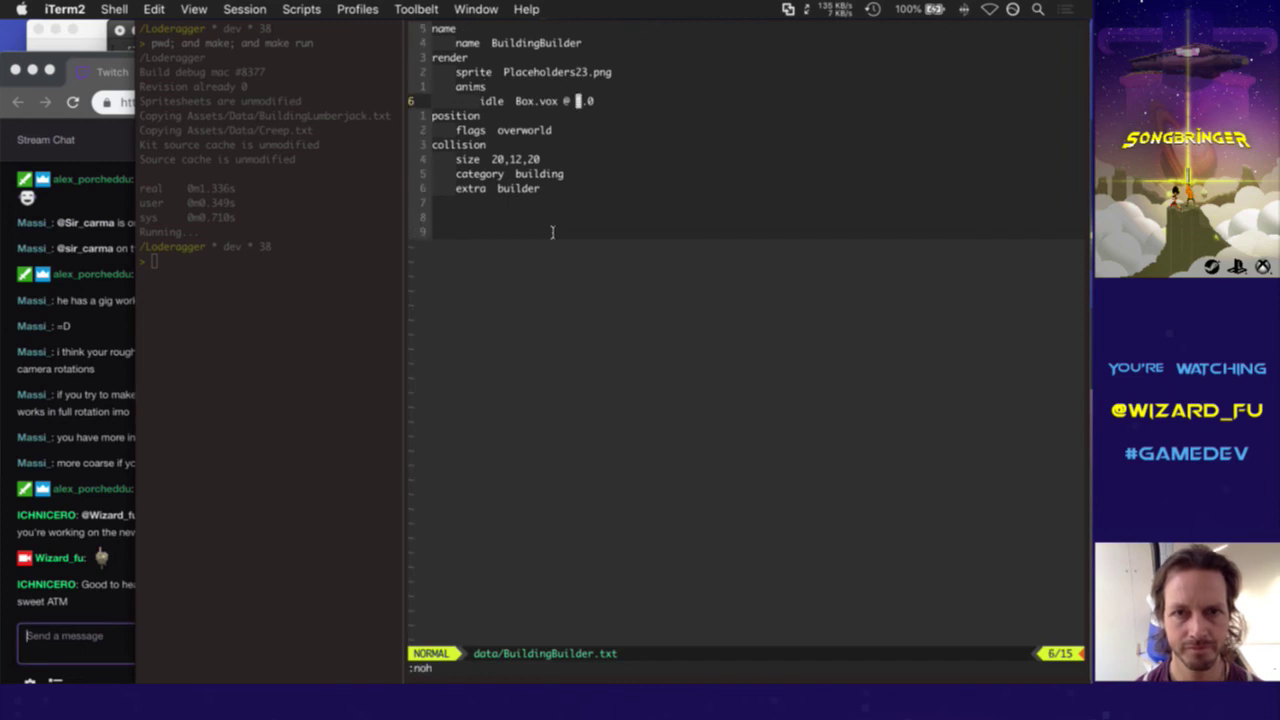
key("P")
key("d")
key("d")
key("j")
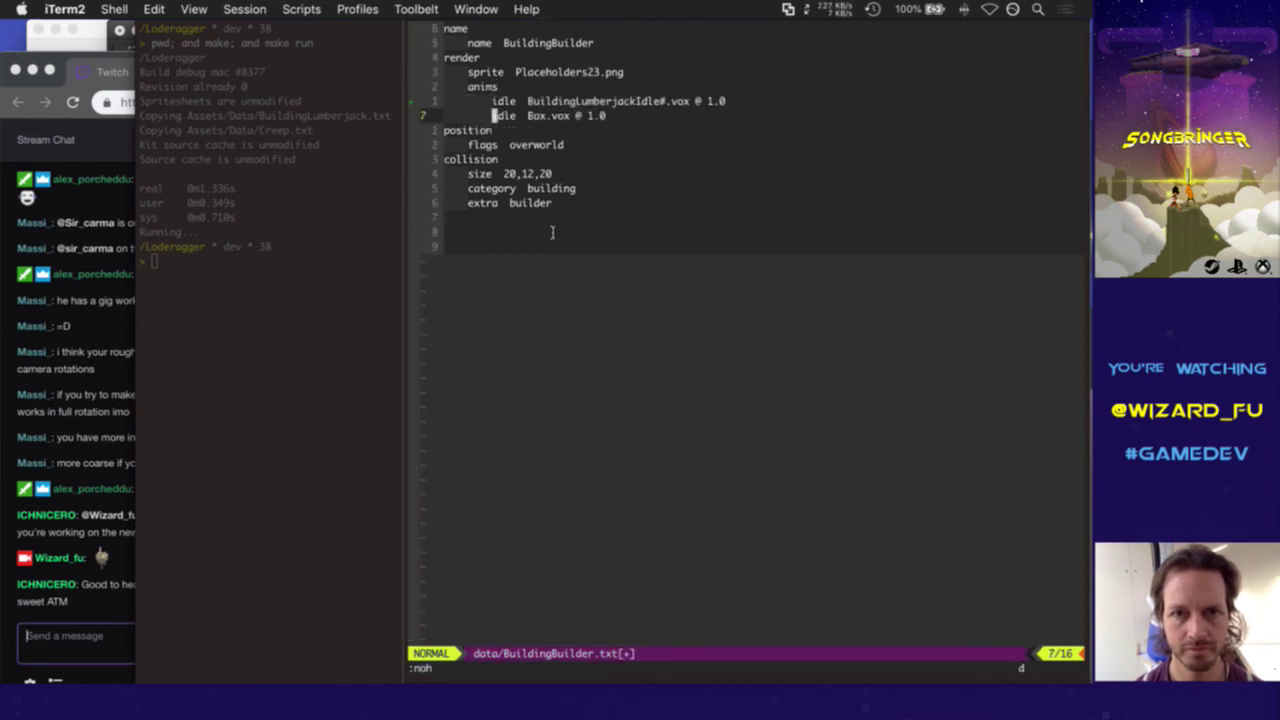
key("d")
key("d")
Change the builder building's idle model to BuildingBuilderIdle#.vox and save the file
key("k")
key("e")
key("e")
key("l")
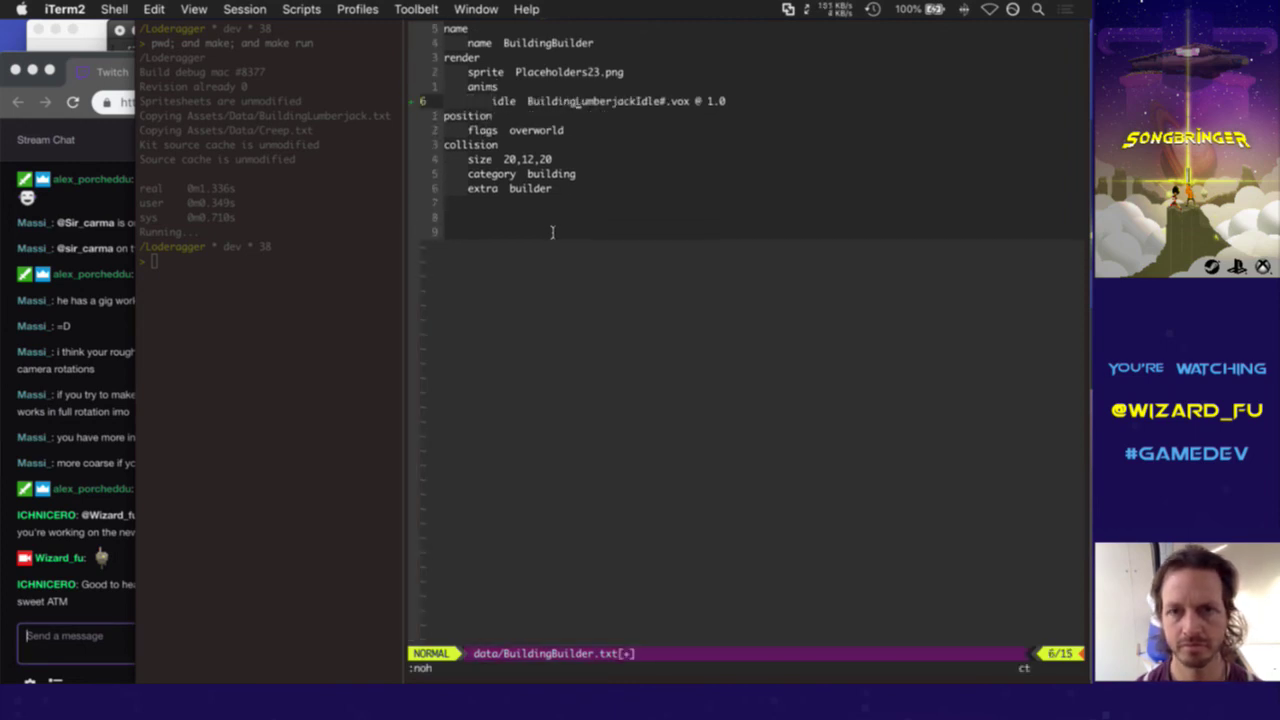
type("ctI")
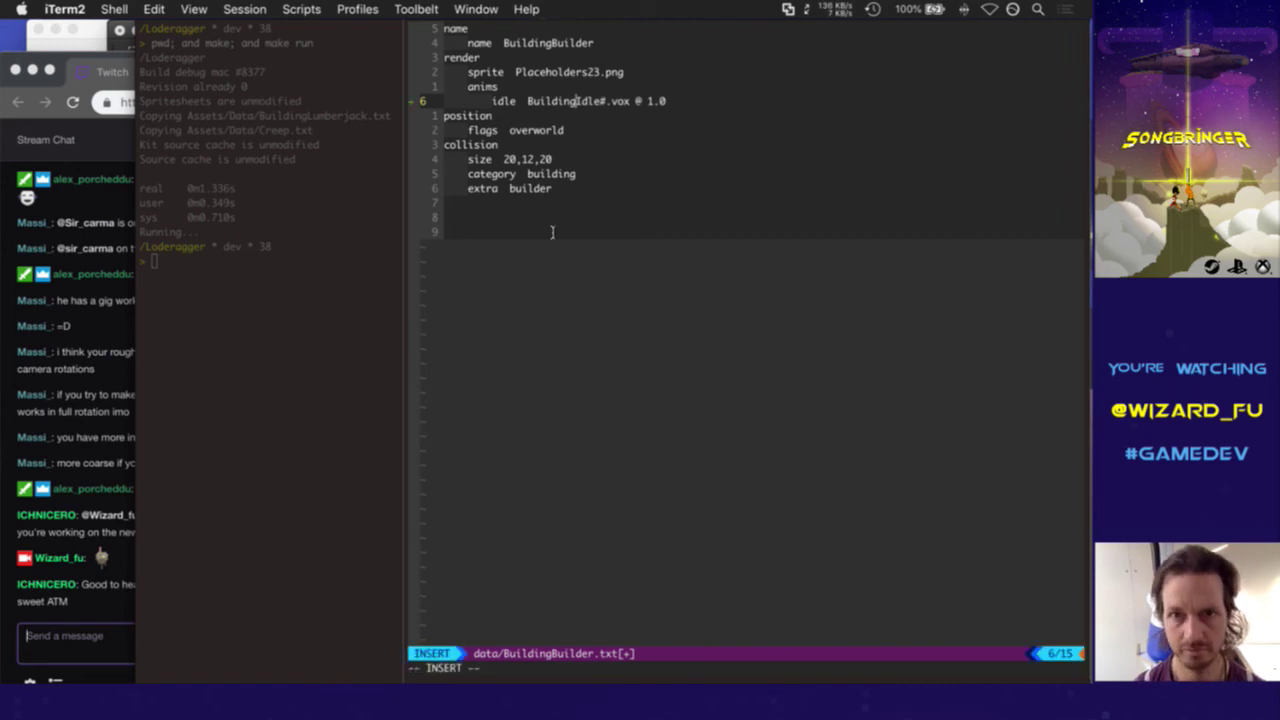
type("Builder")
key("Escape")
type(":w")
key("Return")
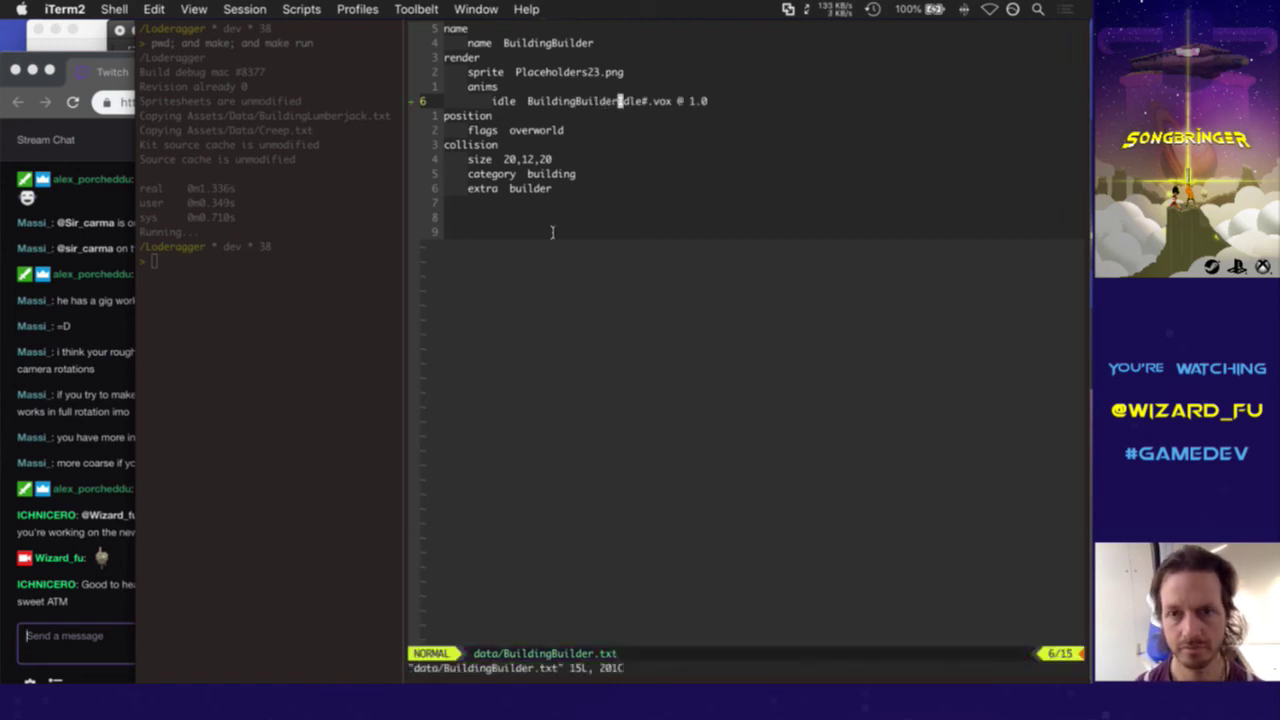
Remove the "@ 1.0" suffix from the builder's idle line, then save and close data/BuildingBuilder.txt
key("A")
key("BackSpace")
key("BackSpace")
key("BackSpace")
key("BackSpace")
key("BackSpace")
key("BackSpace")
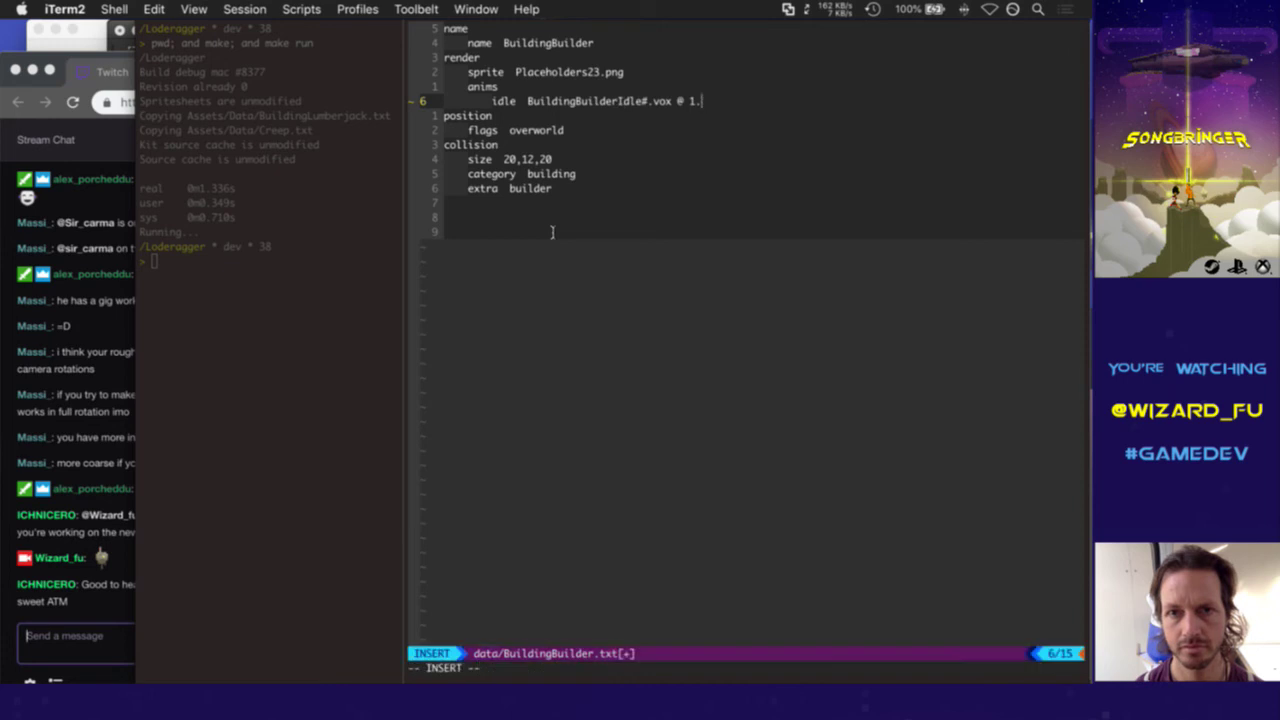
key("Escape")
type(":w")
key("Return")
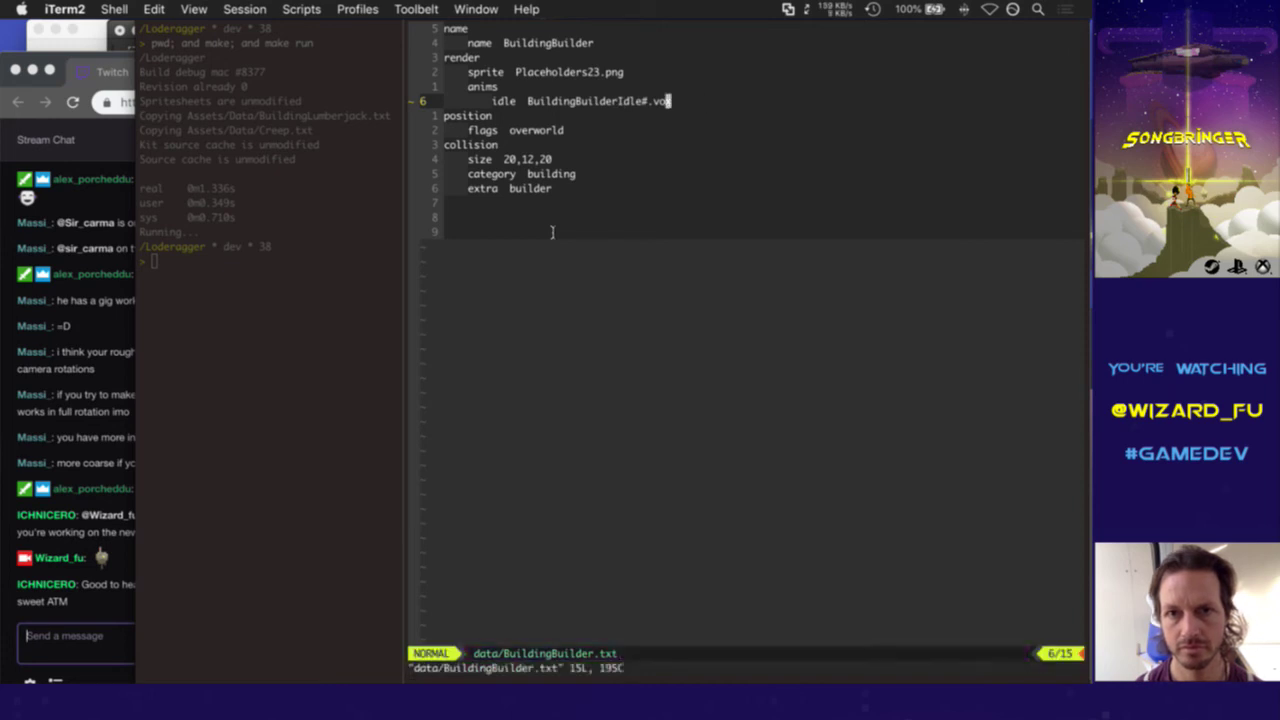
type(":bd")
key("Return")
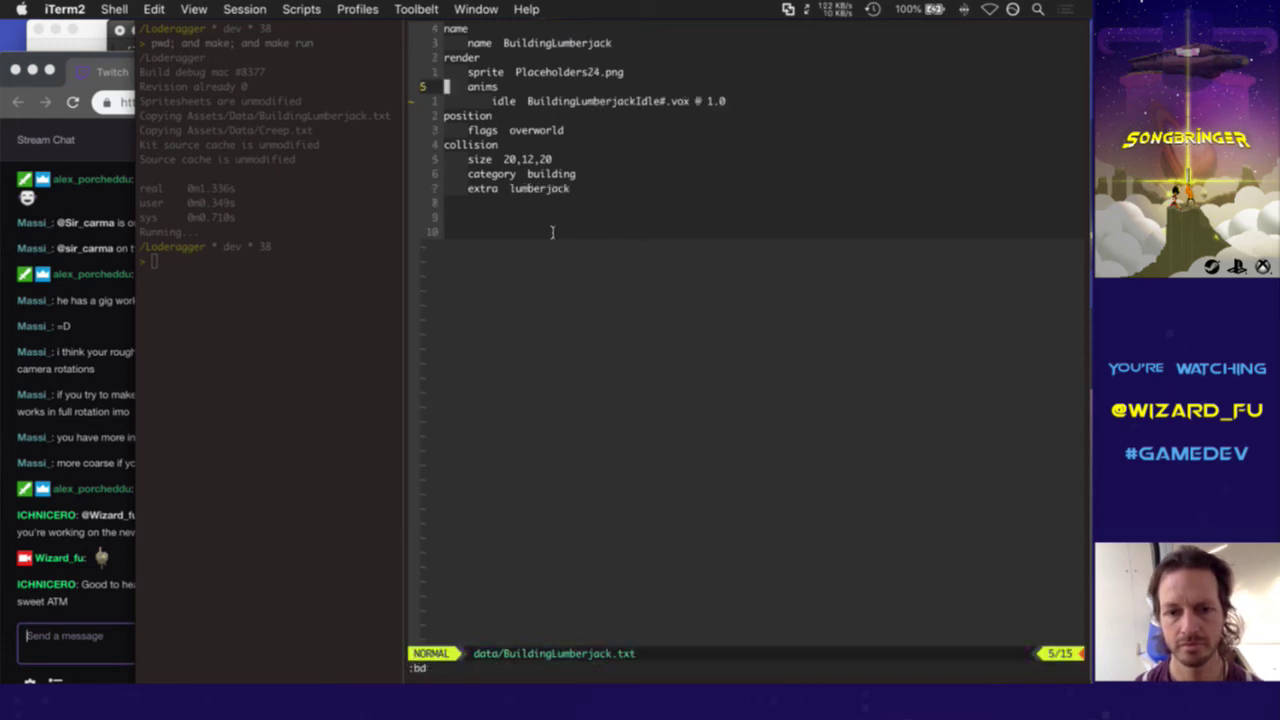
Try to remove the "@ 1.0" suffix from the idle line in data/BuildingLumberjack.txt, and undo the edit
key("j")
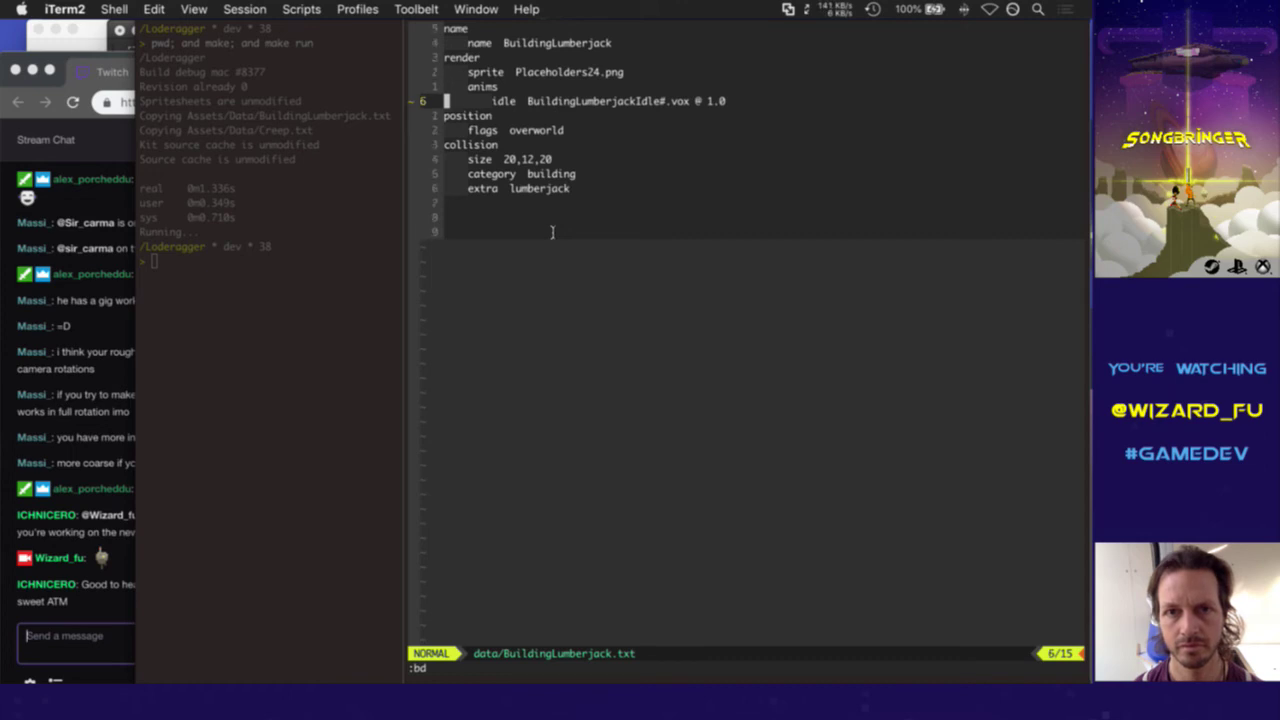
key("A")
key("BackSpace")
key("BackSpace")
key("Escape")
type("u")
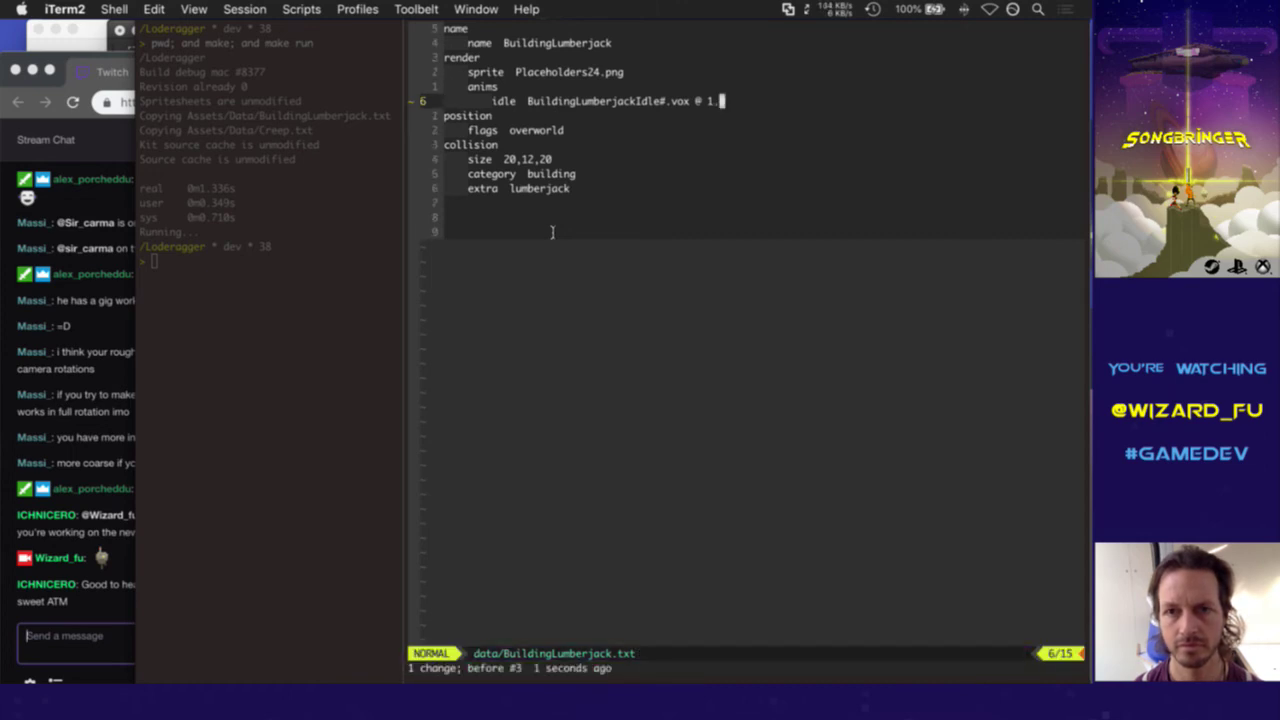
type(":e")
key("Return")
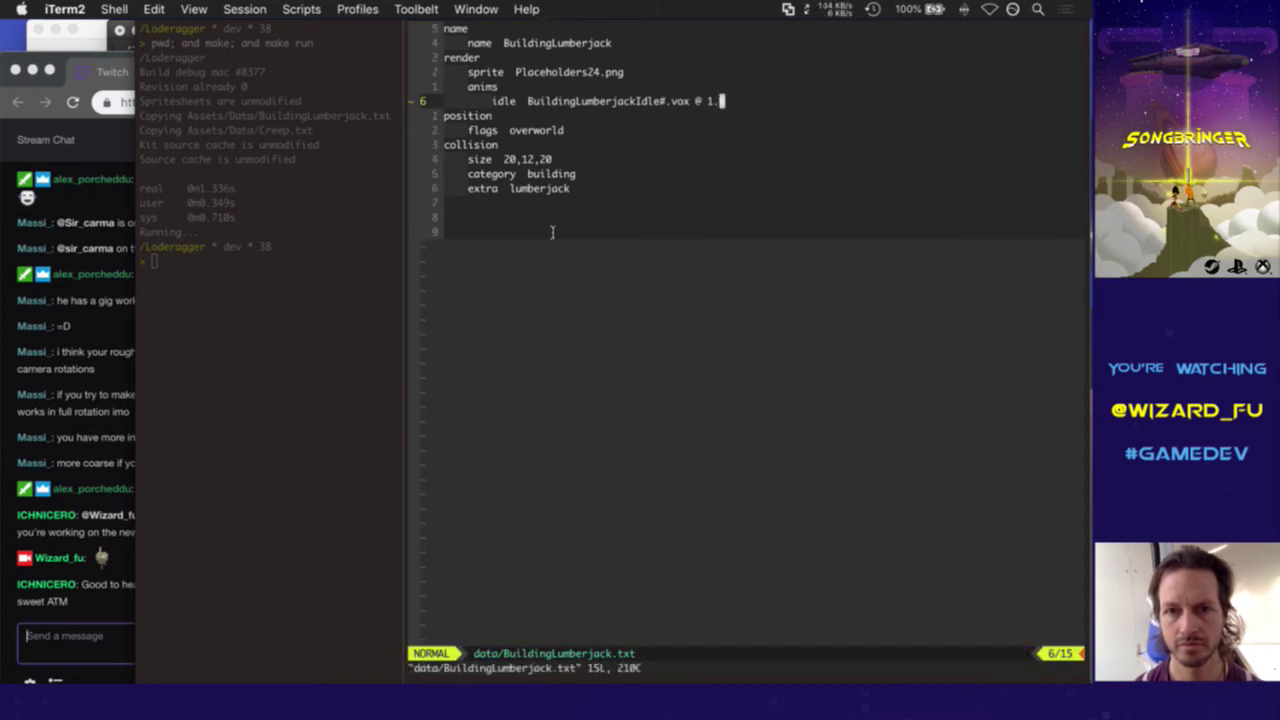
Close data/BuildingLumberjack.txt and open data/BuildingRoleless.txt through the tag search
type(":bd")
key("Return")
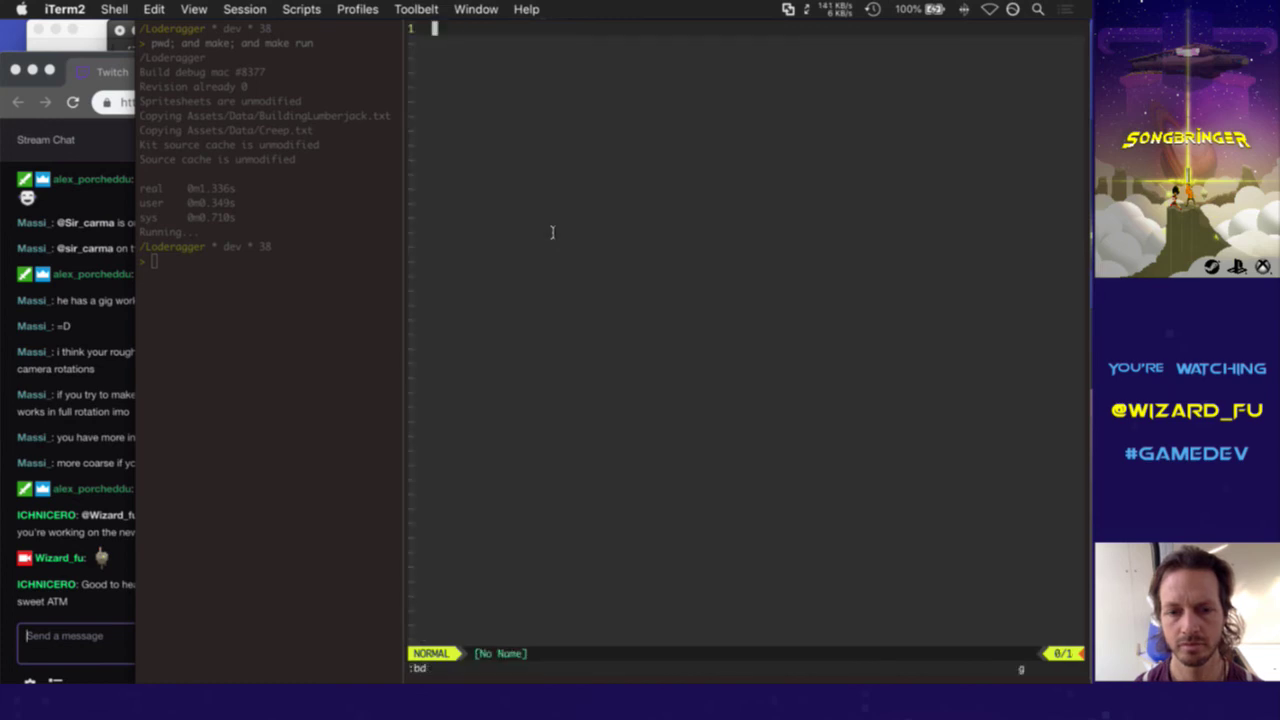
key("ctrl+t")
type("buildingcr")
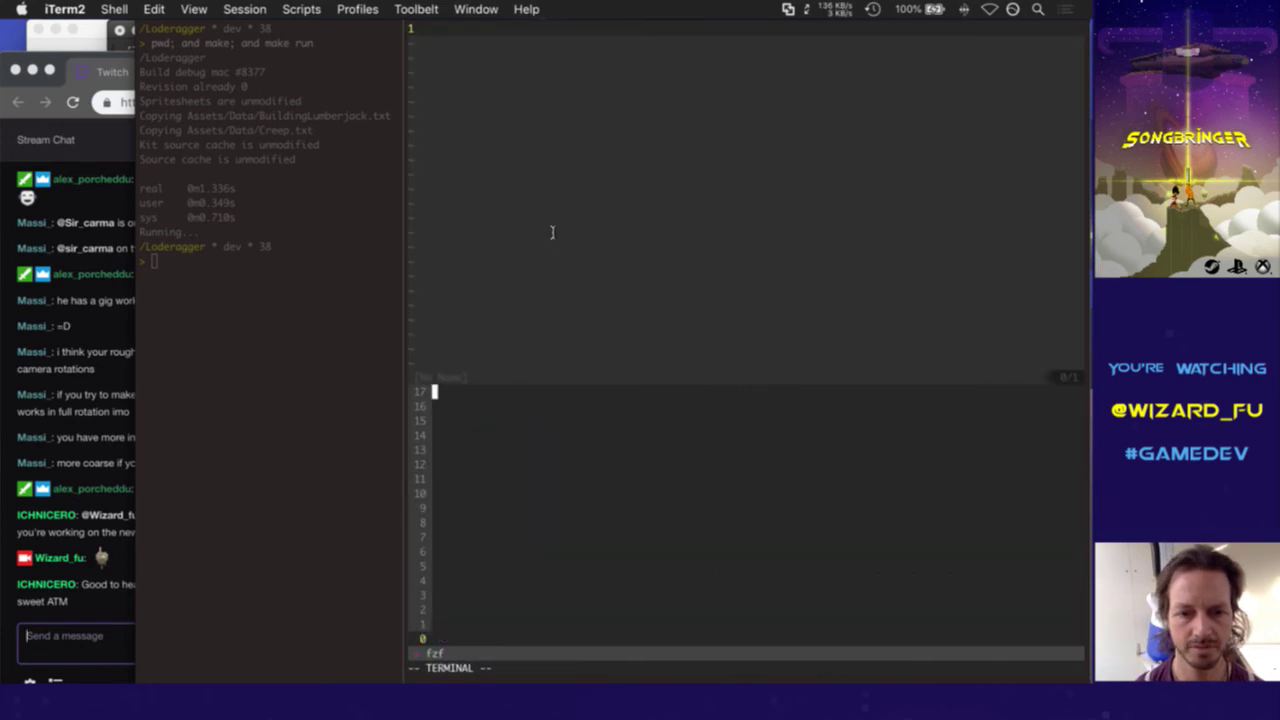
key("Return")
Paste the copied builder idle line between the anims line and the Box.vox idle line
key("j")
key("j")
key("j")
key("j")
key("p")
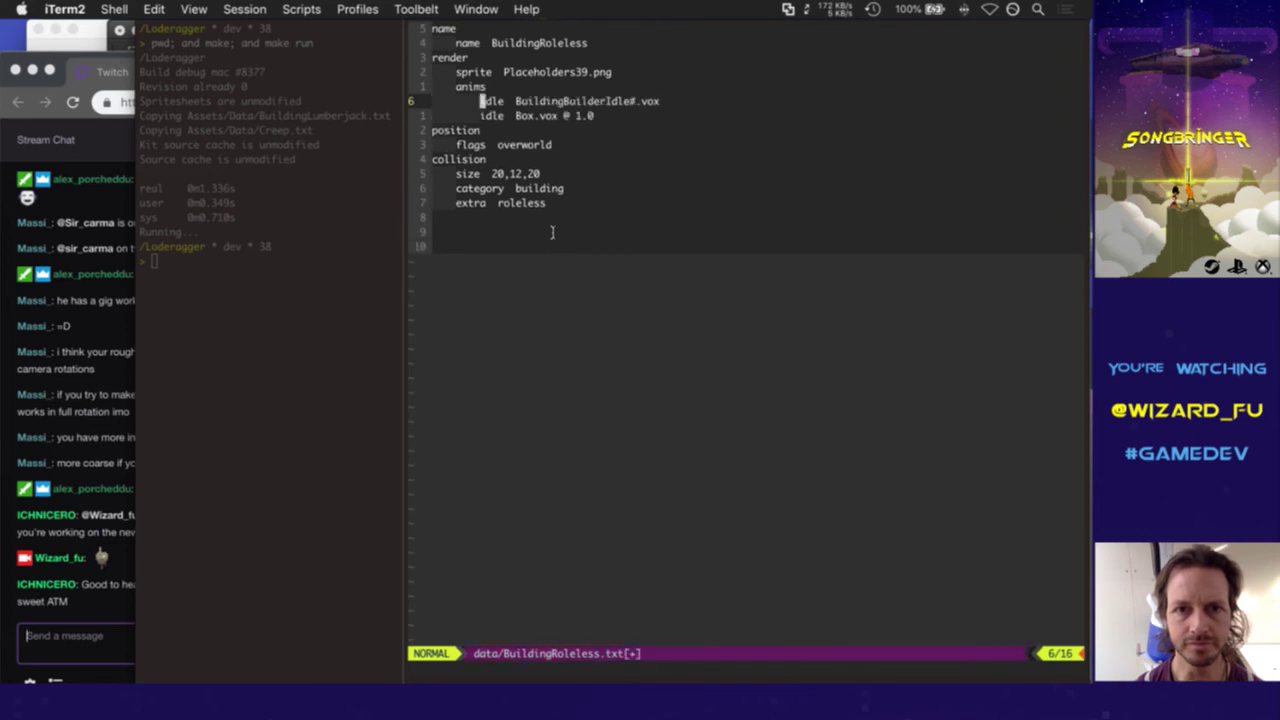
Change the pasted idle line's model to BuildingRolelessIdle#.vox
key("w")
key("l")
key("l")
key("l")
key("l")
key("l")
key("l")
key("l")
key("l")
type("ct")
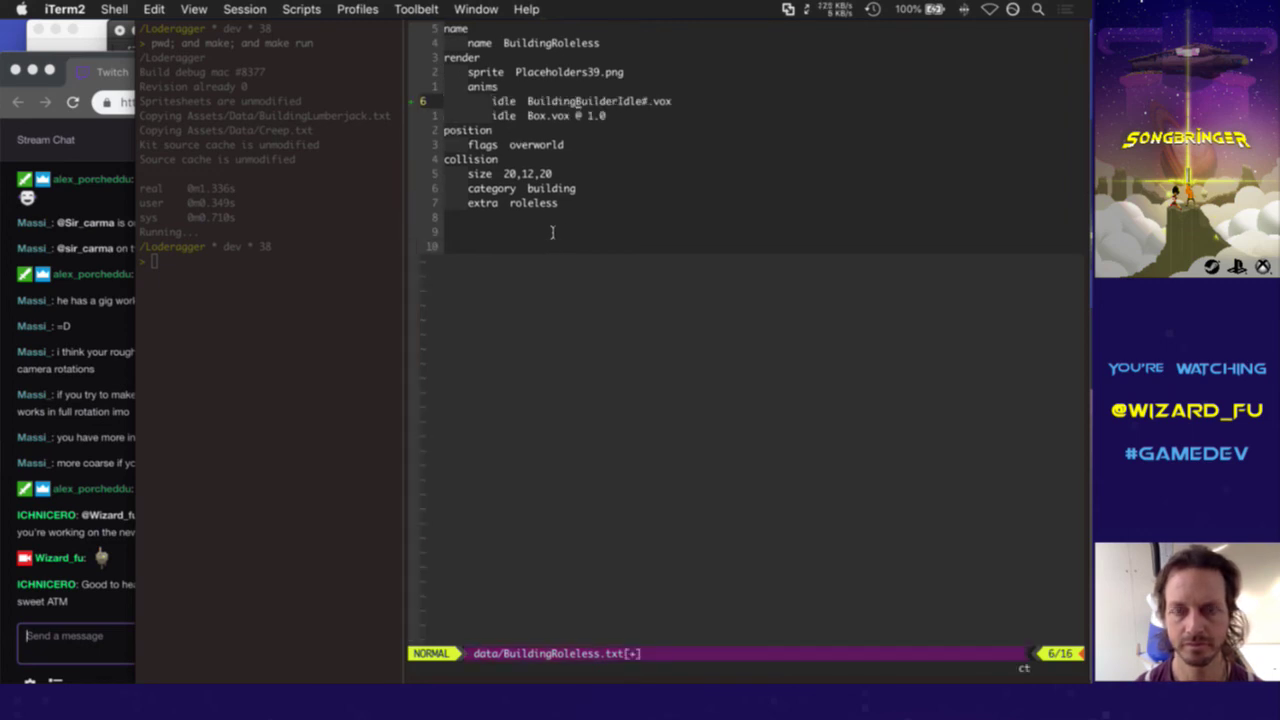
type("IRoleless")
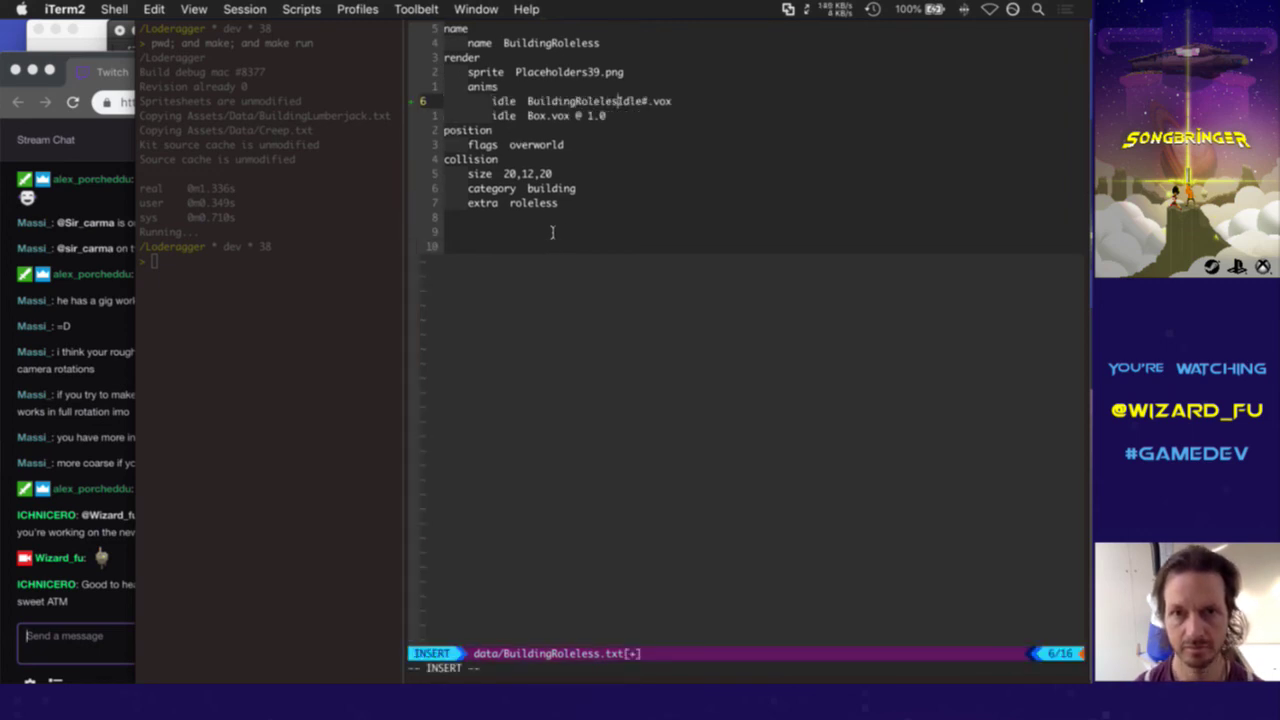
key("Escape")
Delete the Box.vox idle line from data/BuildingRoleless.txt and save the file
key("j")
key("d")
key("d")
type(":w")
key("Return")
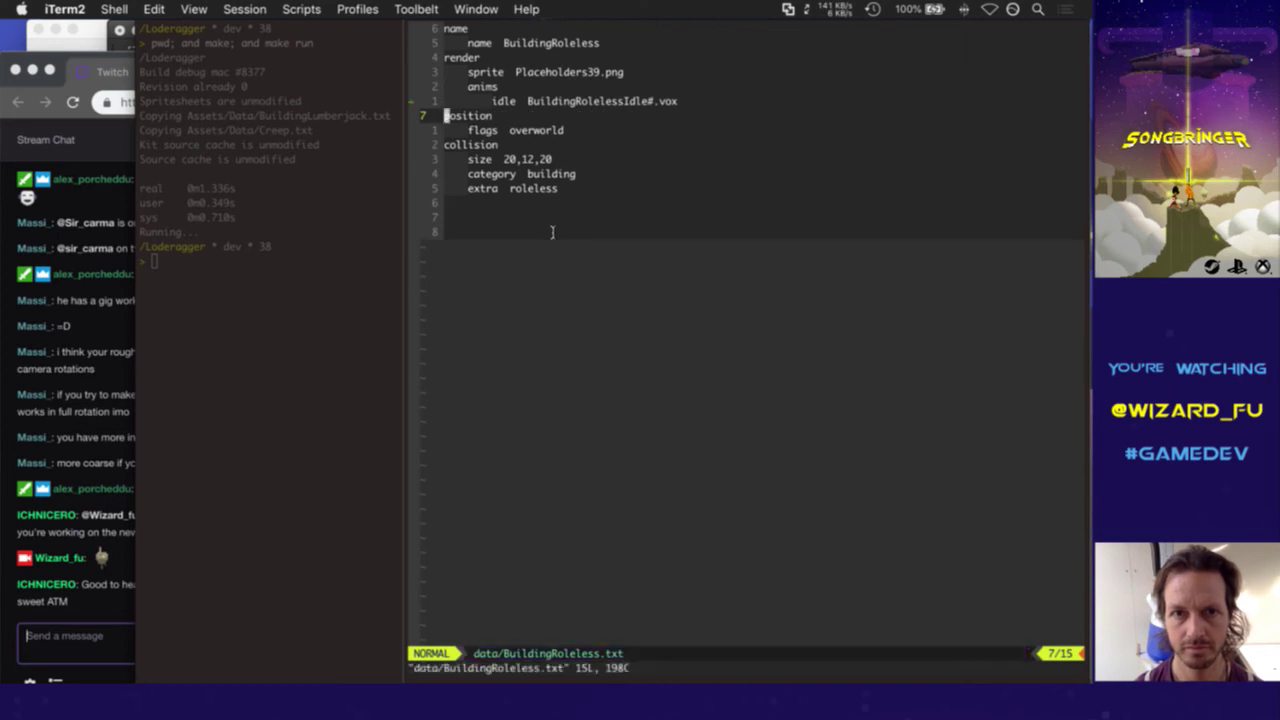
Save any pending changes and rerun "pwd; and make; and make run" to build and launch the game
key("k")
type("l")
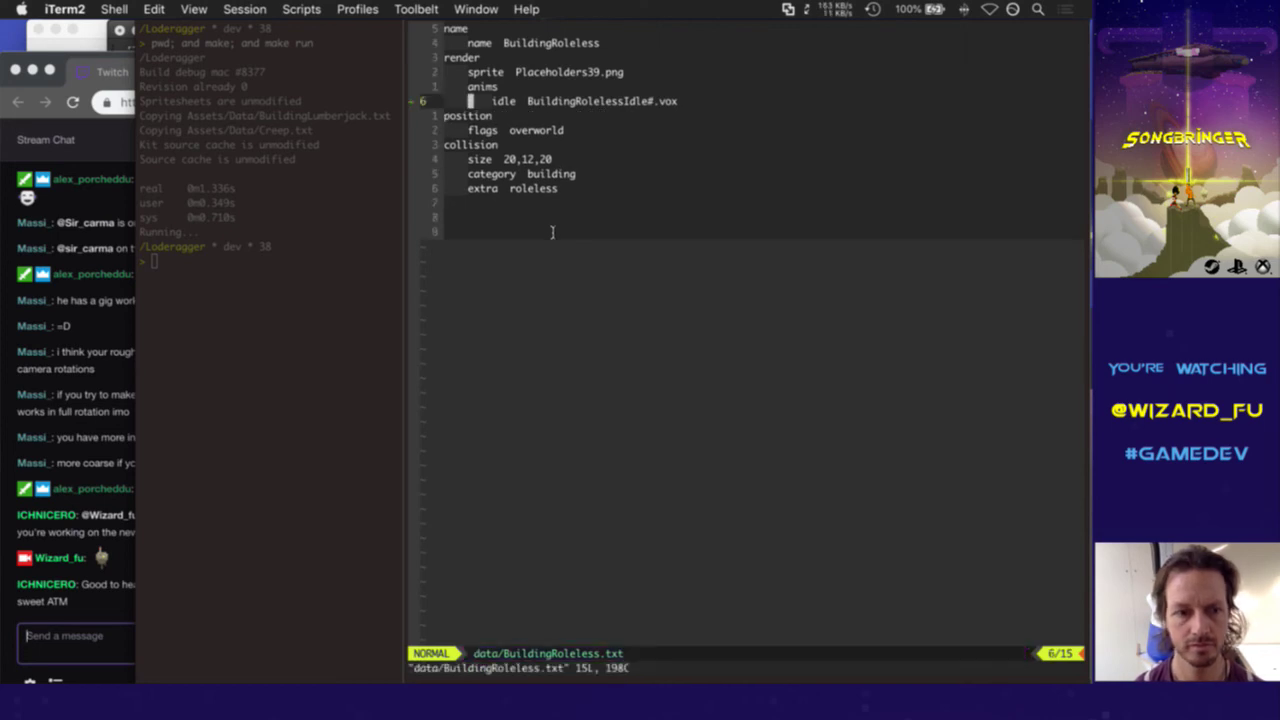
type(":up")
key("Return")
key("super+bracketleft")
key("Up")
key("Return")
key("super+bracketright")
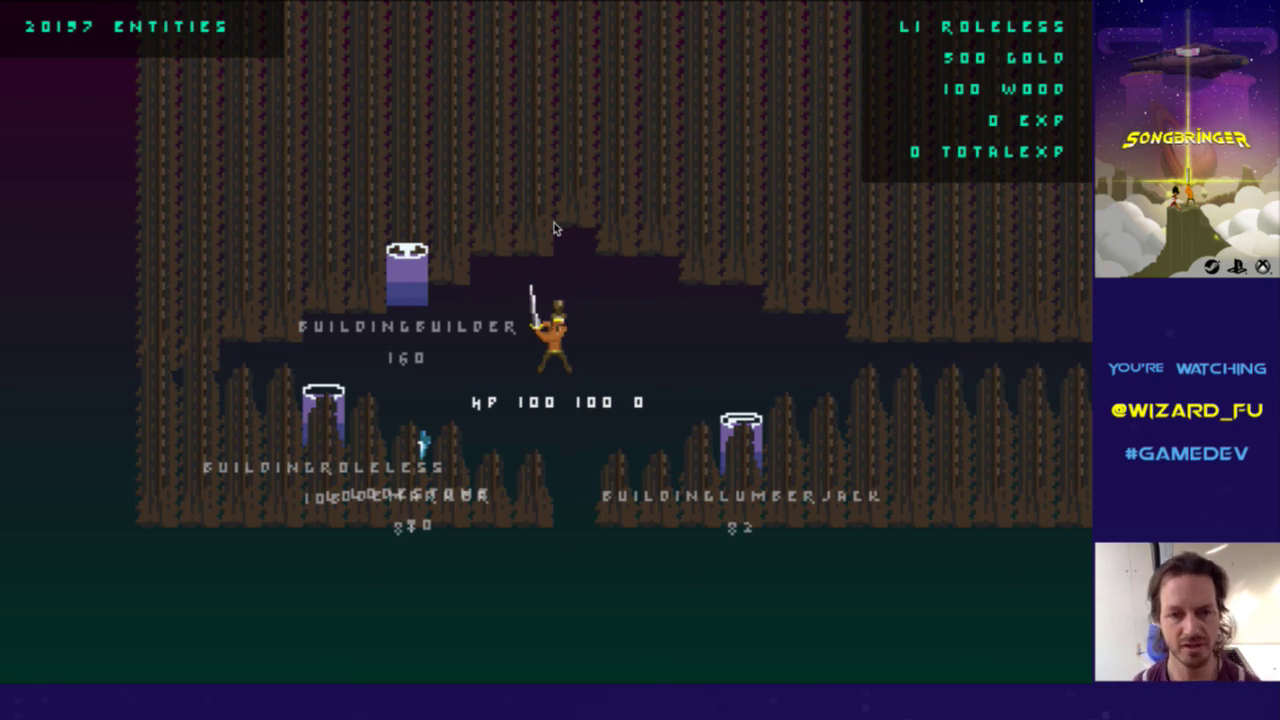
Walk the character around the buildings and into the lumberjack building to examine how their models render
key("a")
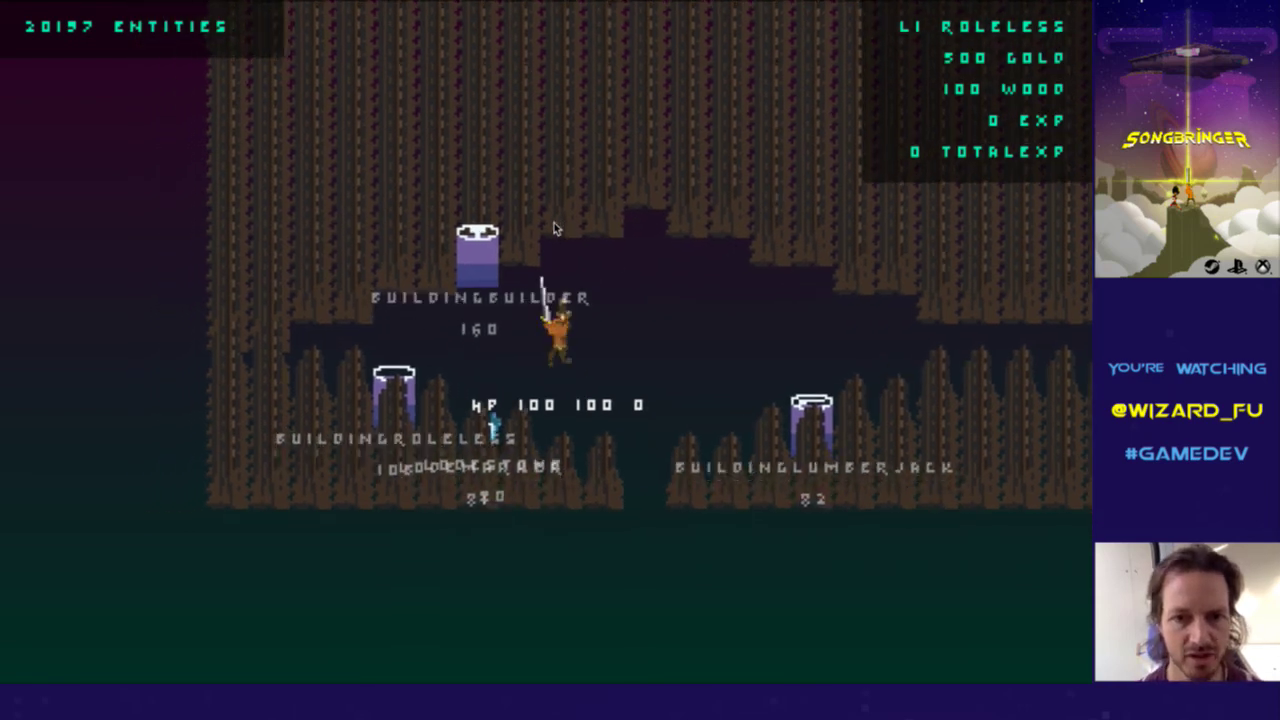
key("d")
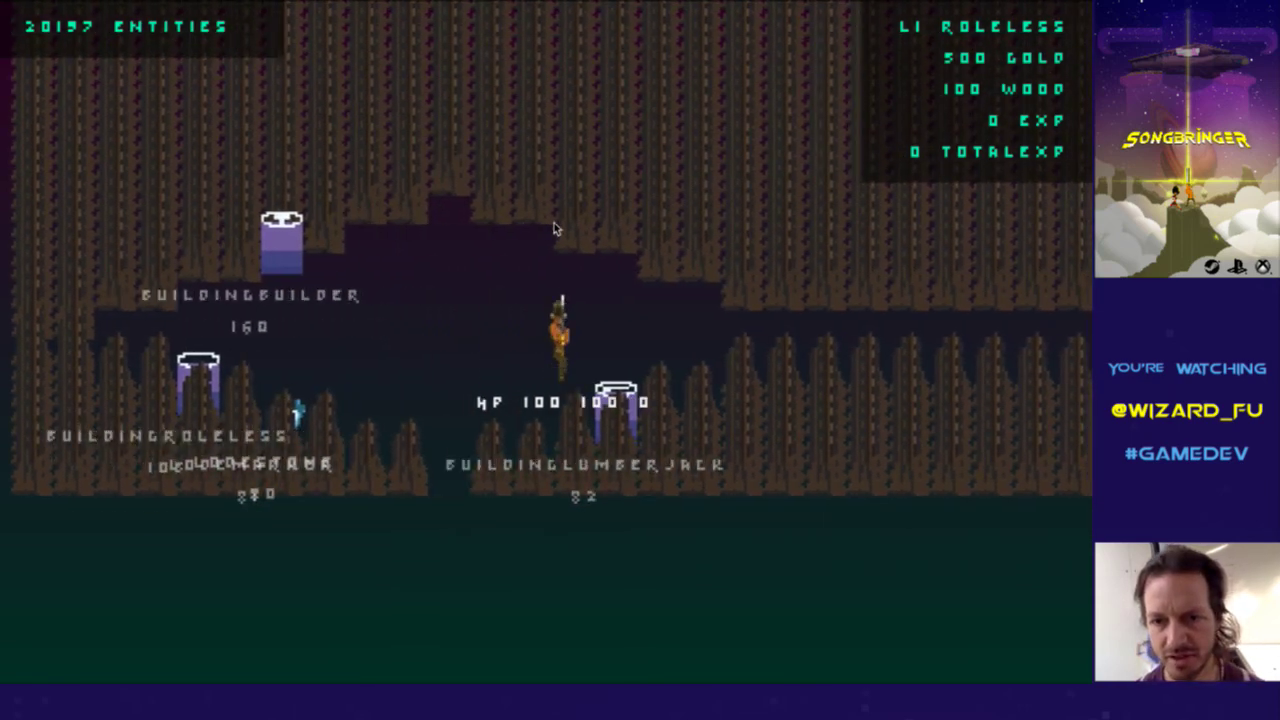
key("d")
key("a")
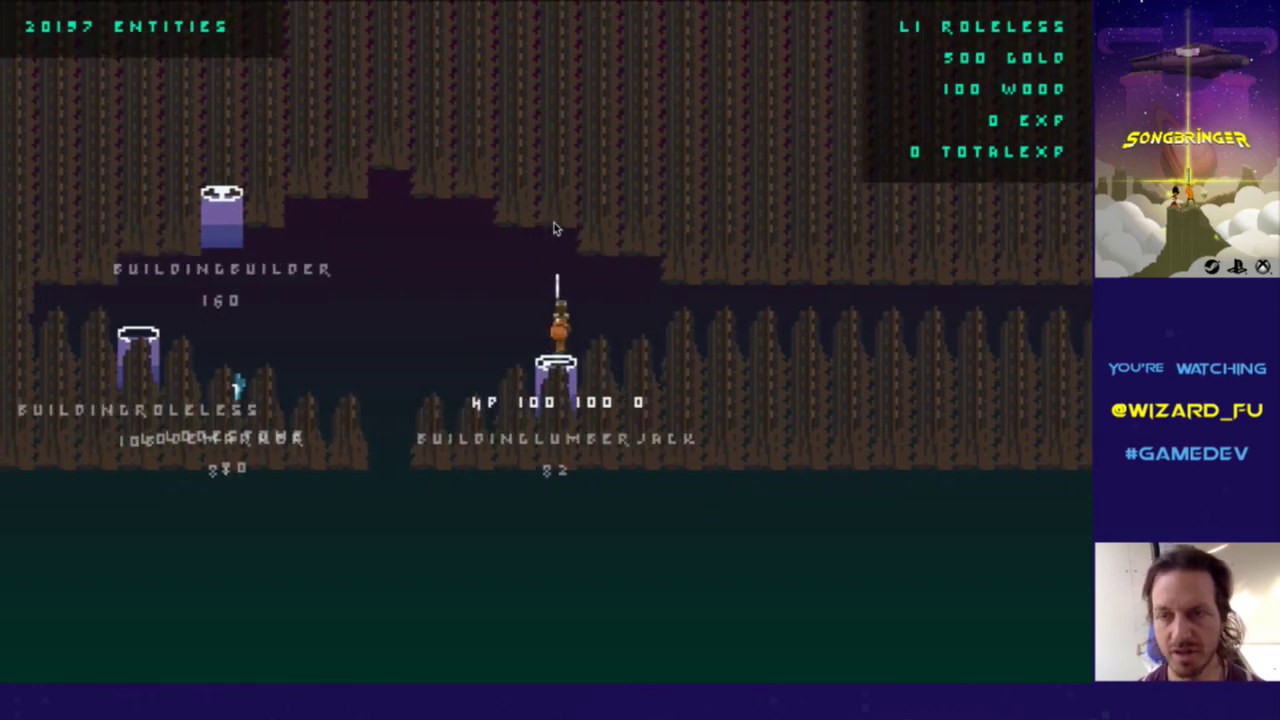
key("a")
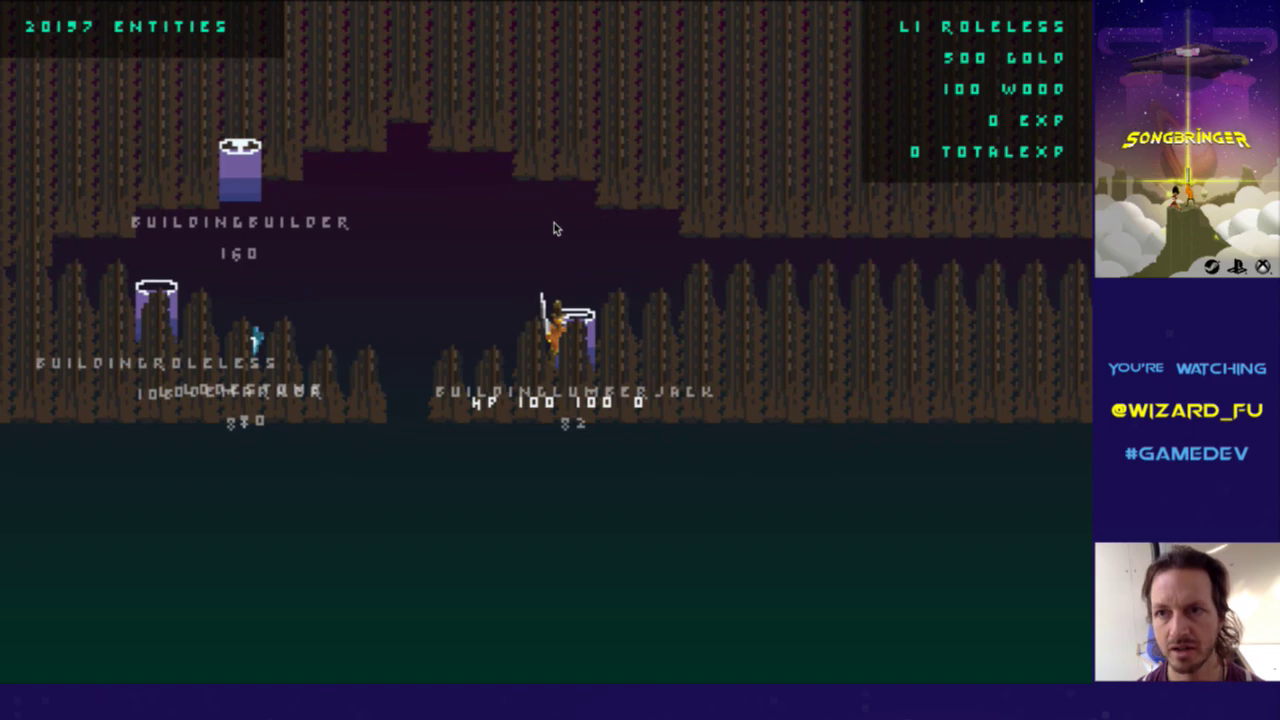
key("w")
key("d")
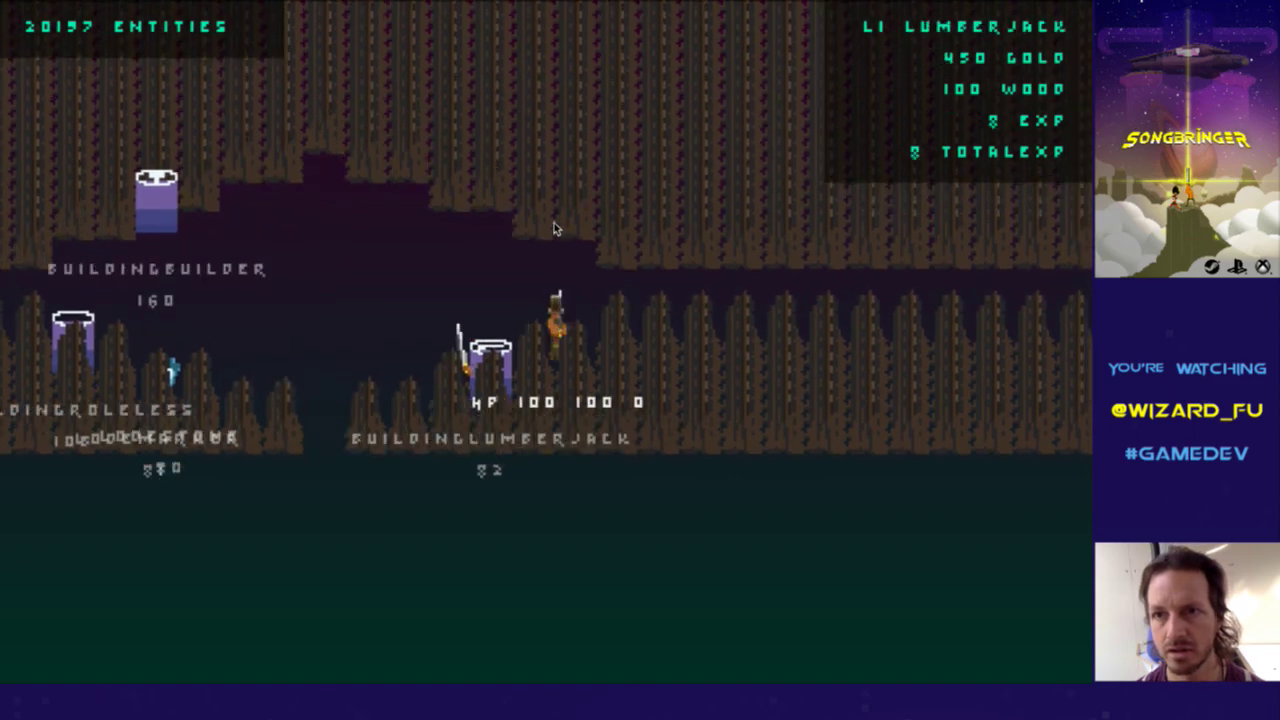
Walk back to the roleless and builder buildings to examine their models from several positions, and quit the game
key("a")
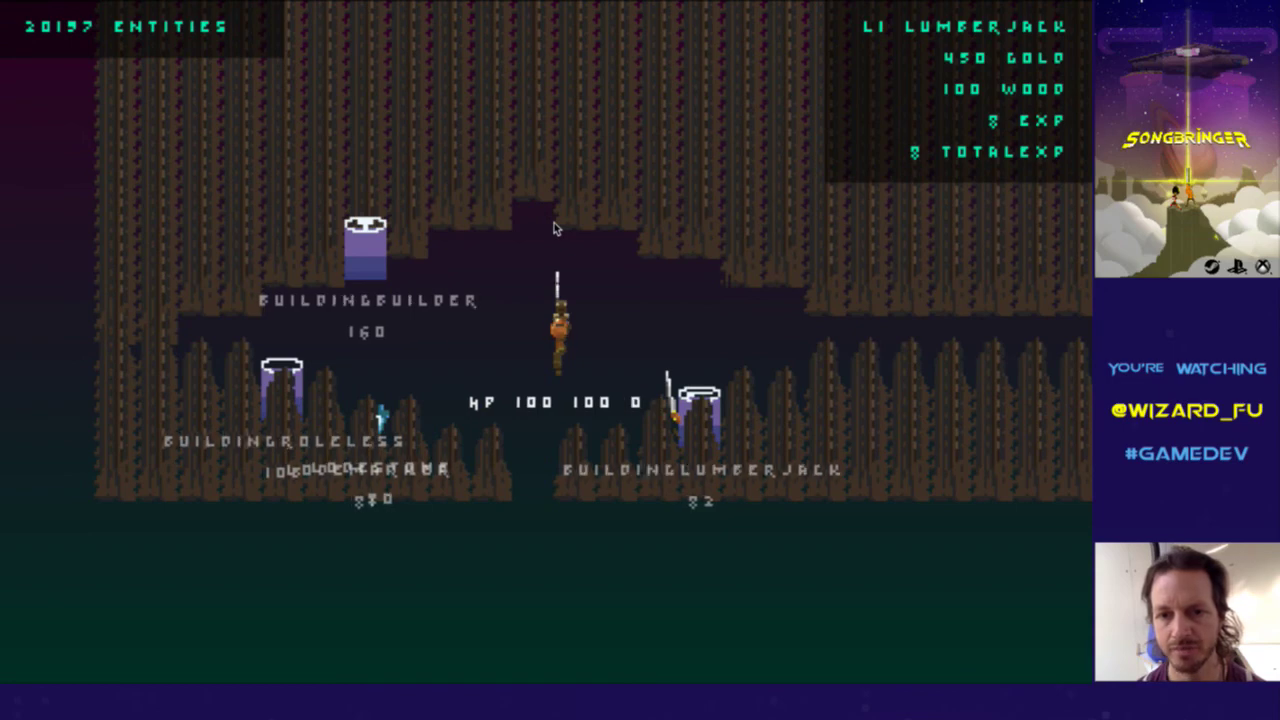
key("a")
key("a")
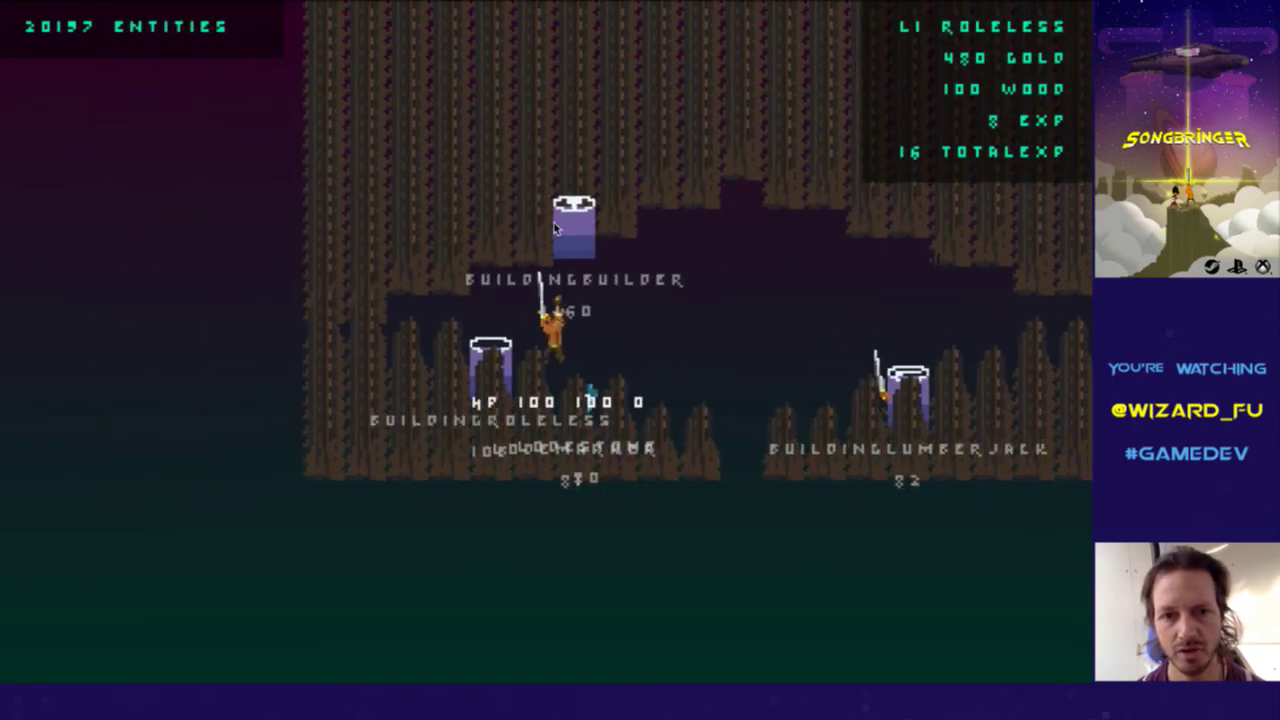
key("a")
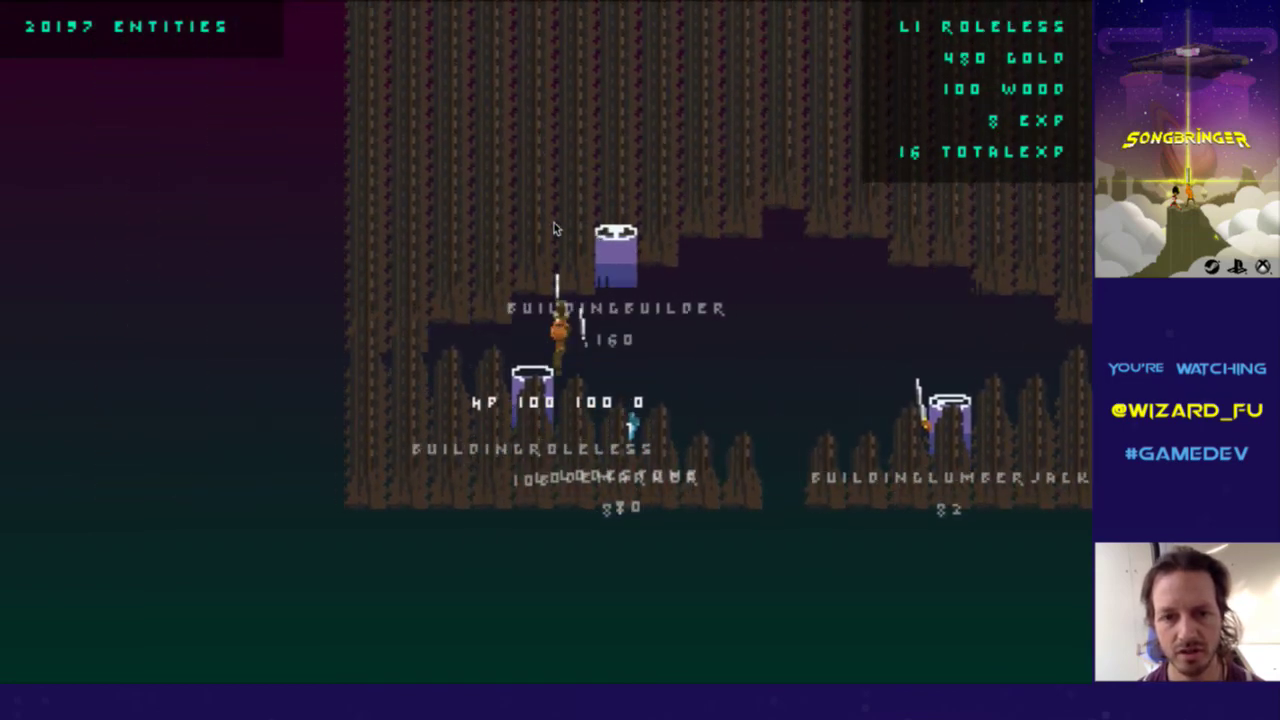
key("d")
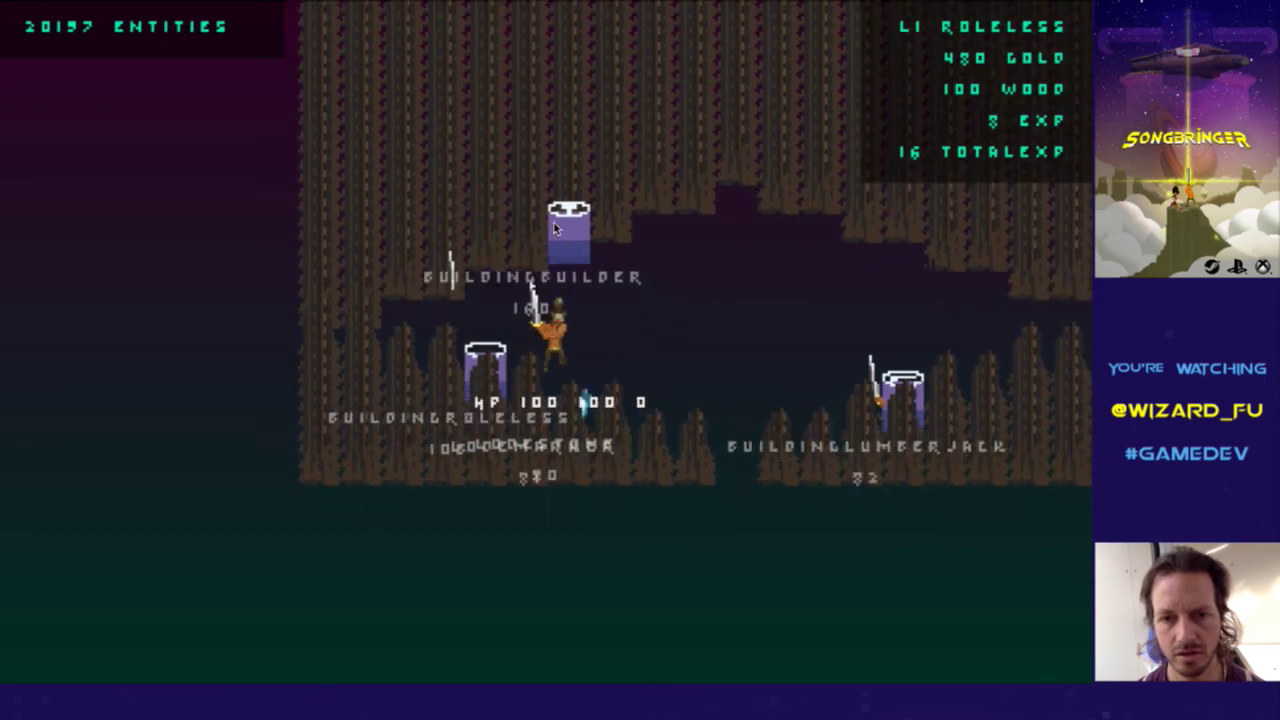
key("a")
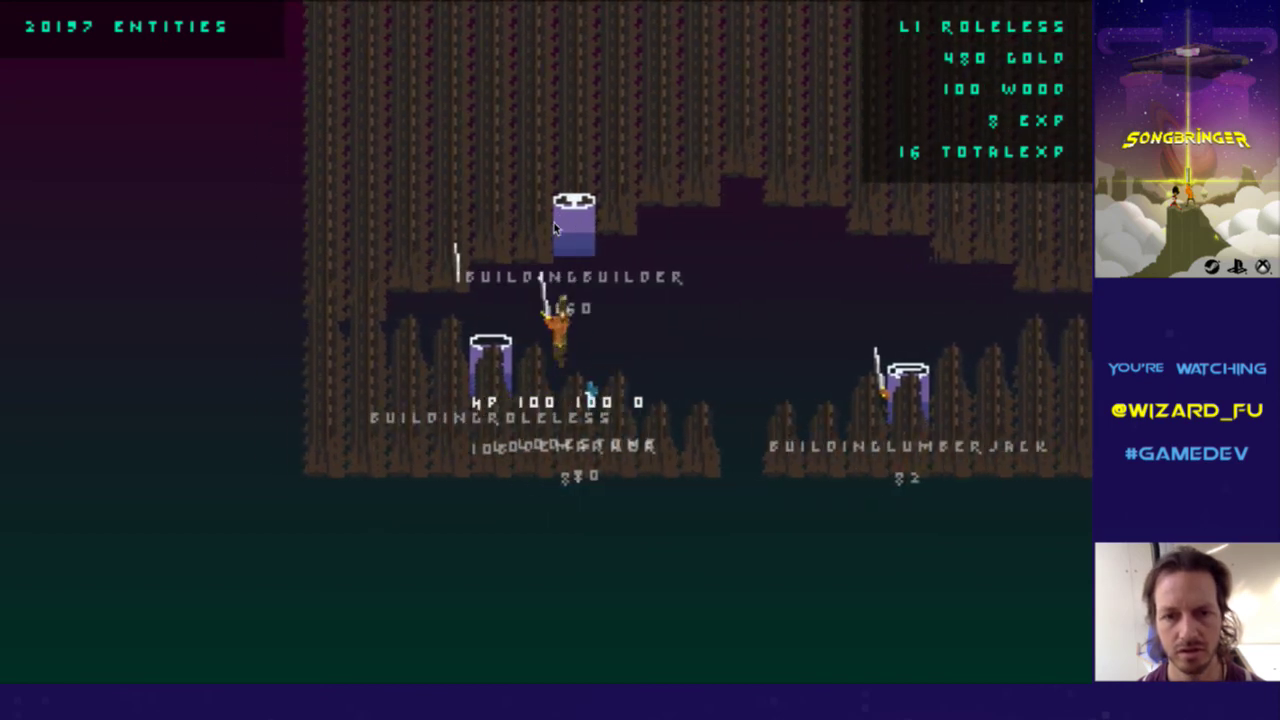
key("space")
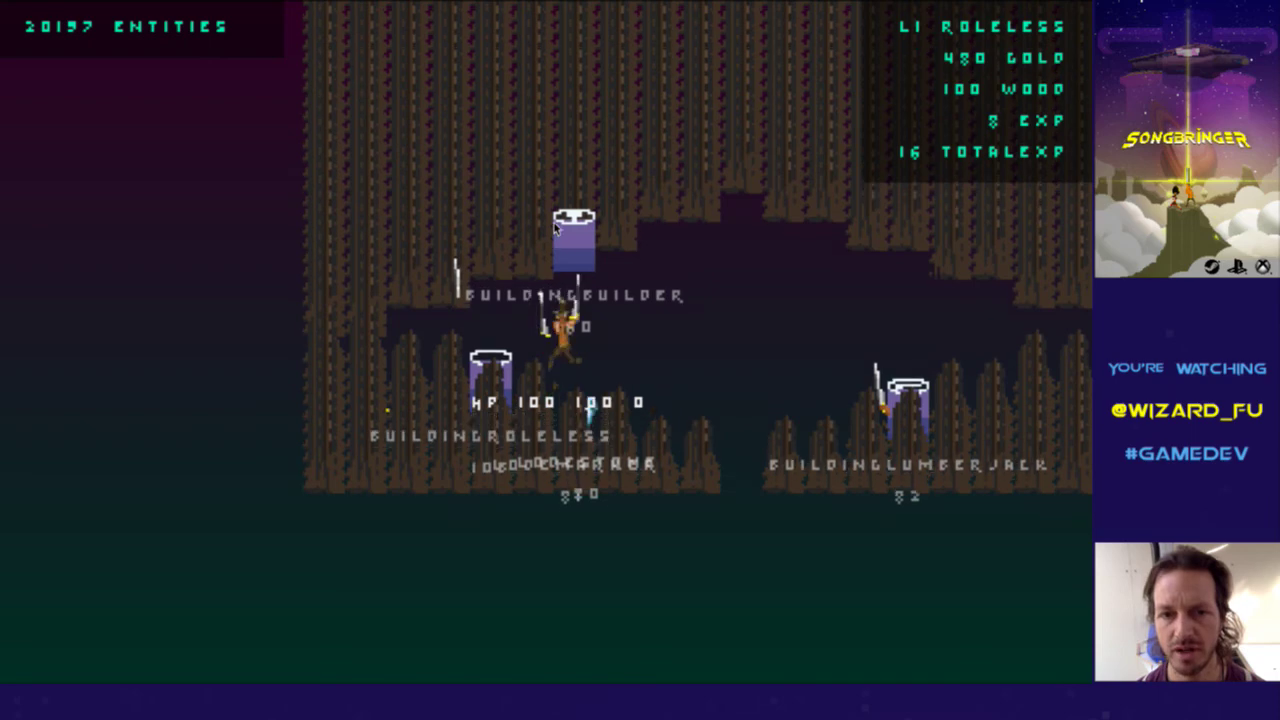
key("d")
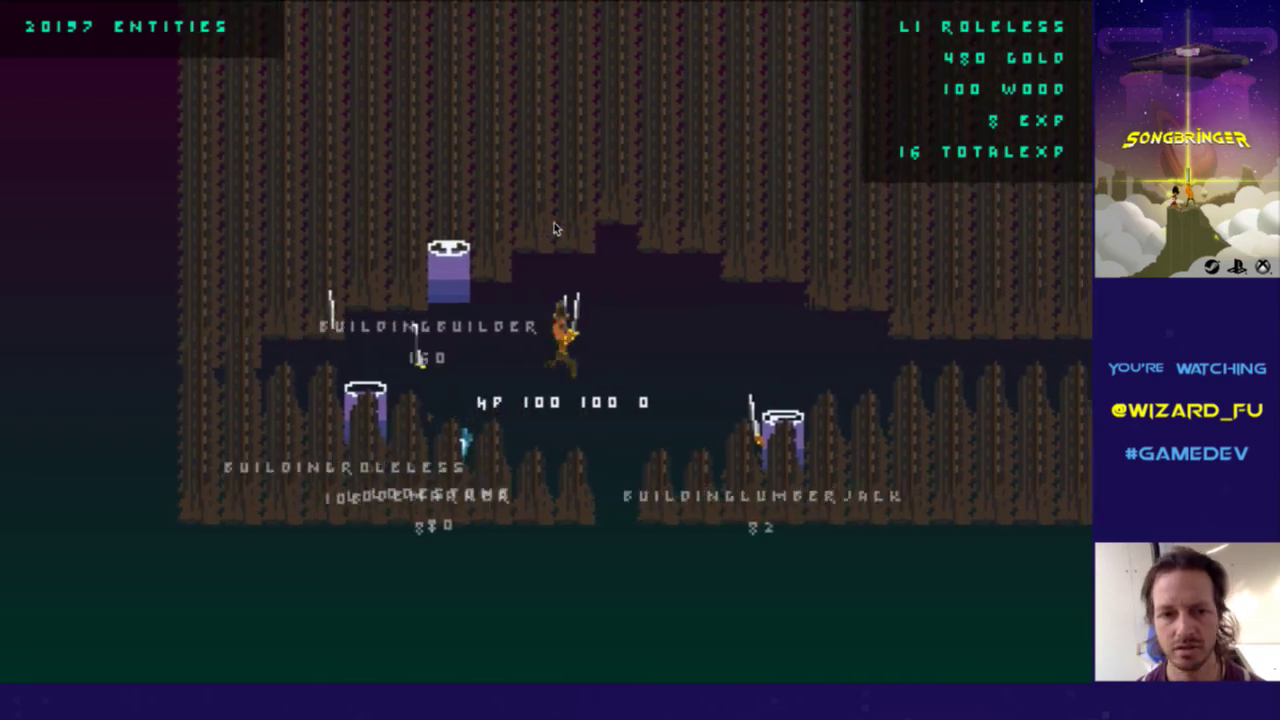
key("d")
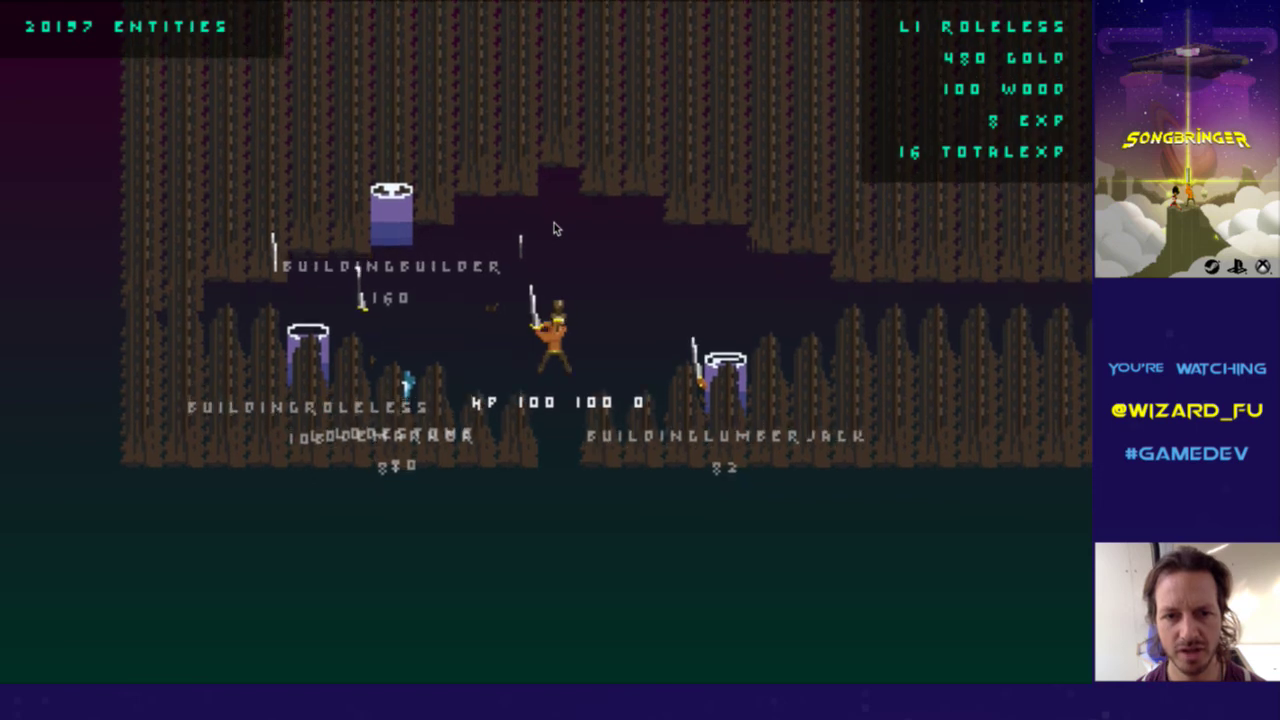
key("d")
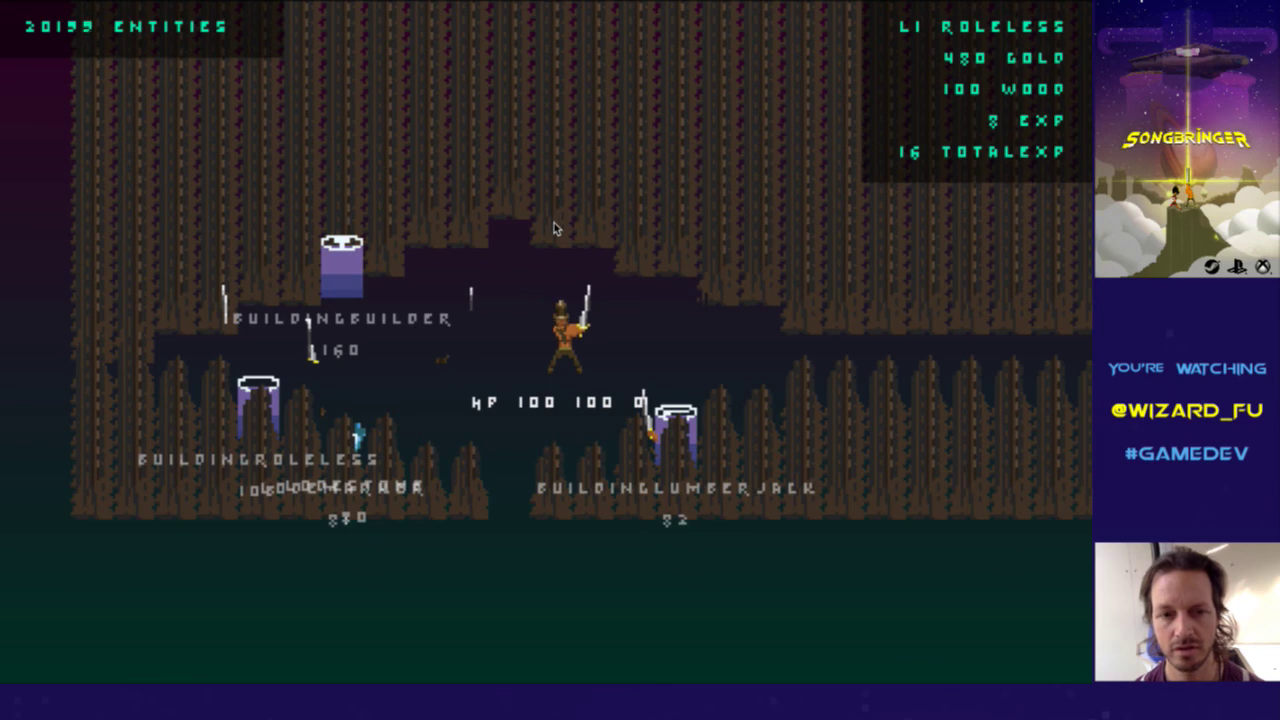
key("Escape")
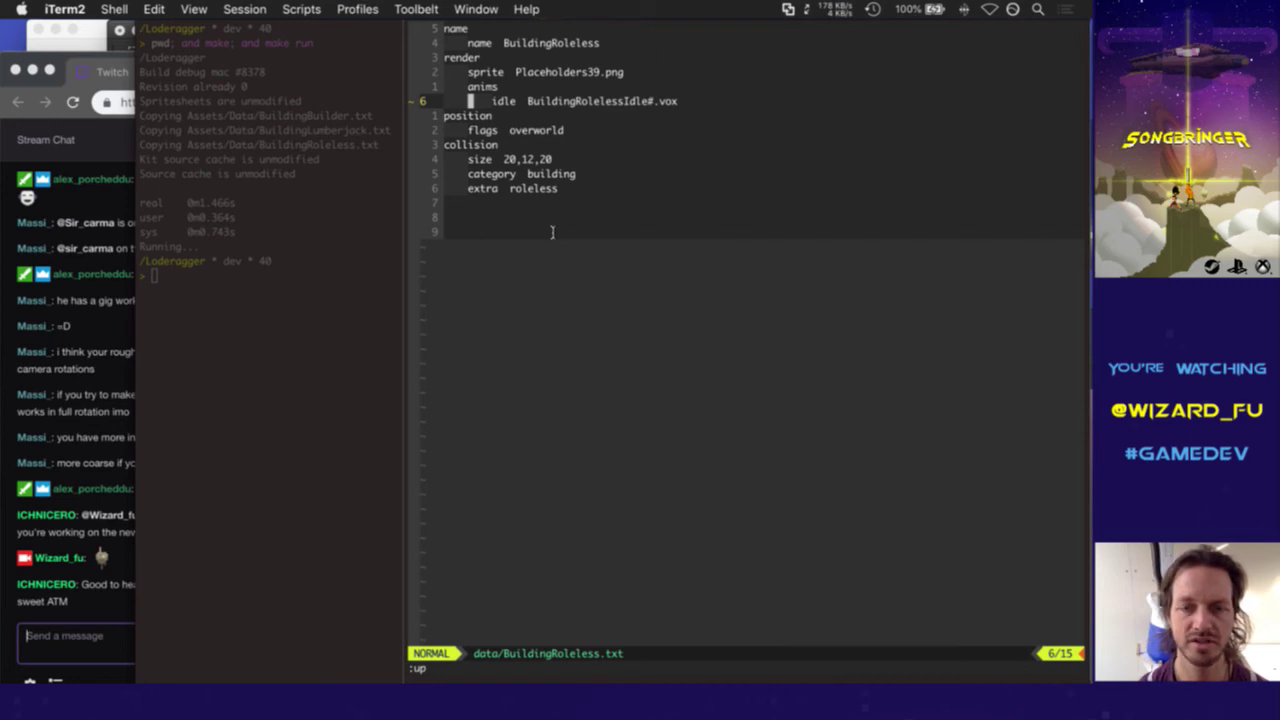
Copy the idle line from data/BuildingRoleless.txt, and open data/BuildingArcher.txt through the tag search
key("j")
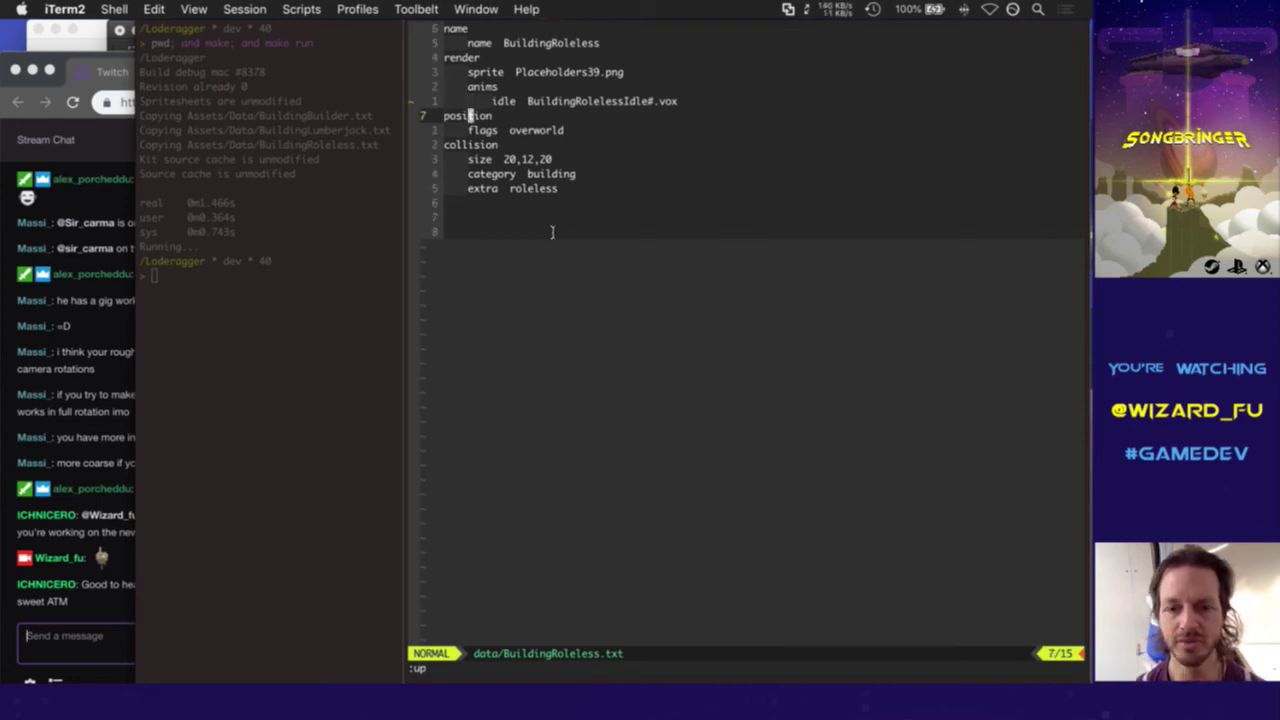
key("k")
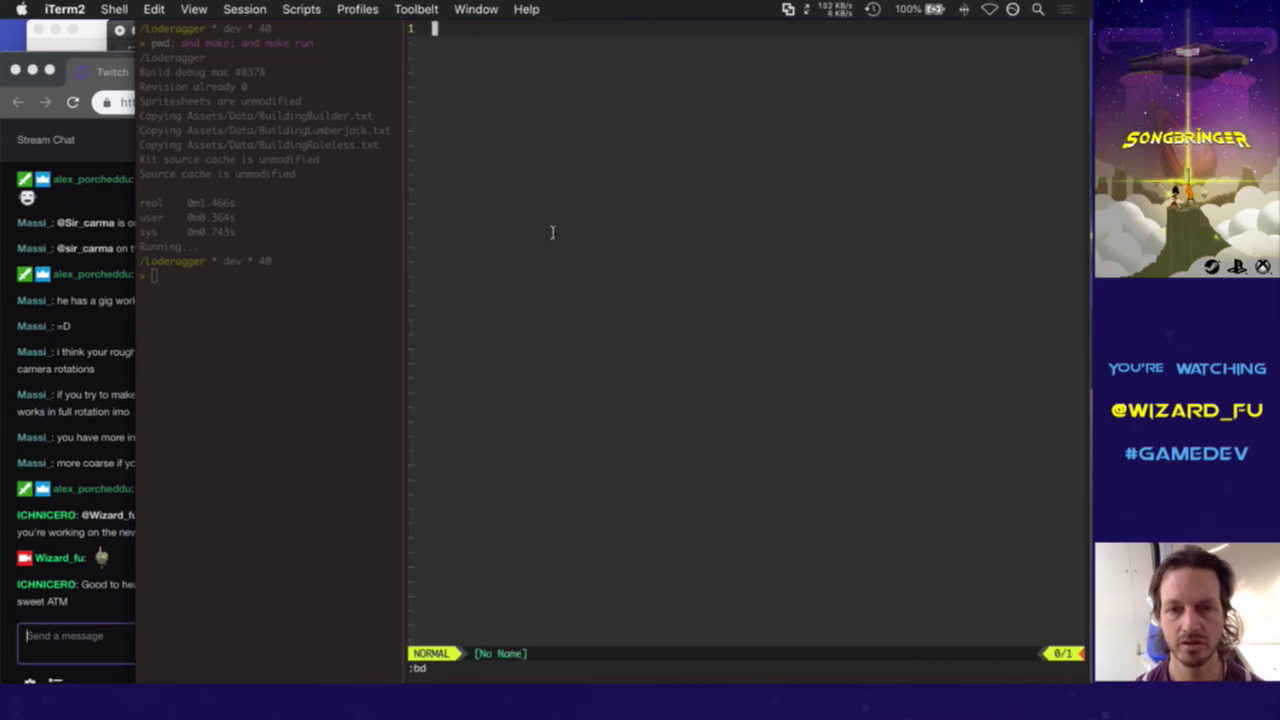
type("archer")
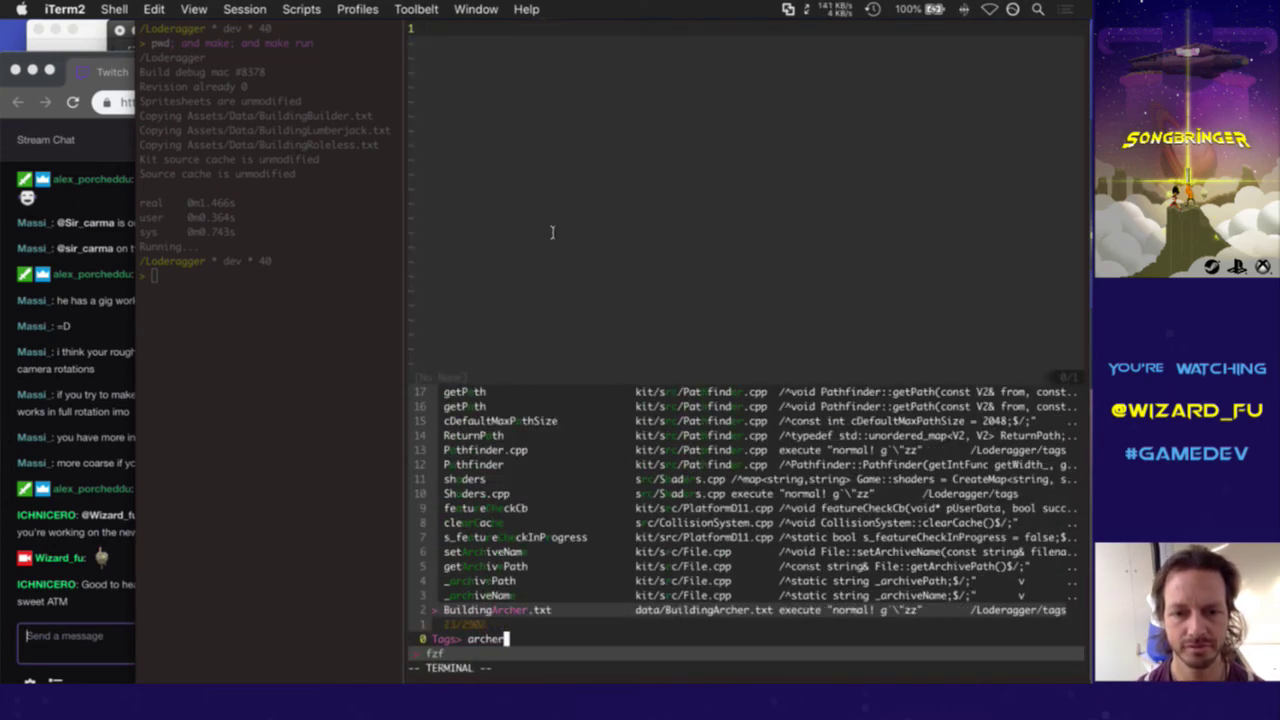
key("Return")
Replace the Box.vox idle line in data/BuildingArcher.txt with the copied roleless idle line
key("j")
key("j")
key("j")
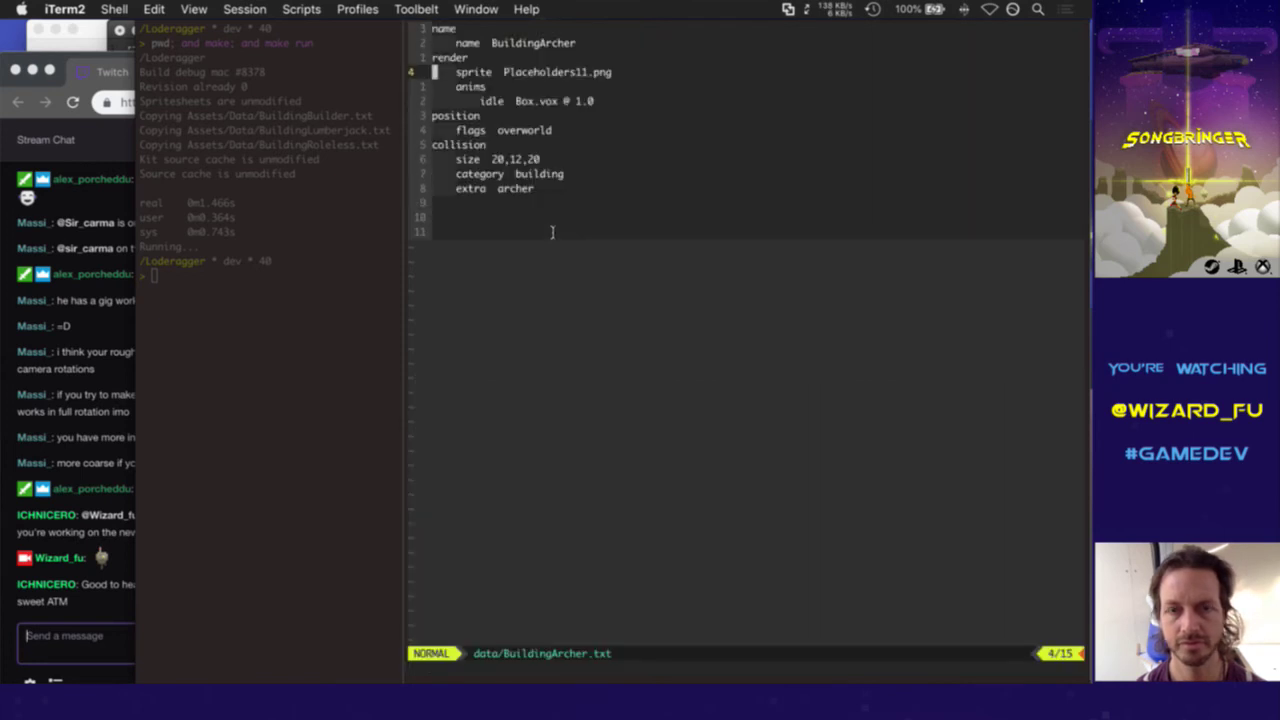
key("j")
key("j")
key("P")
key("j")
key("d")
key("d")
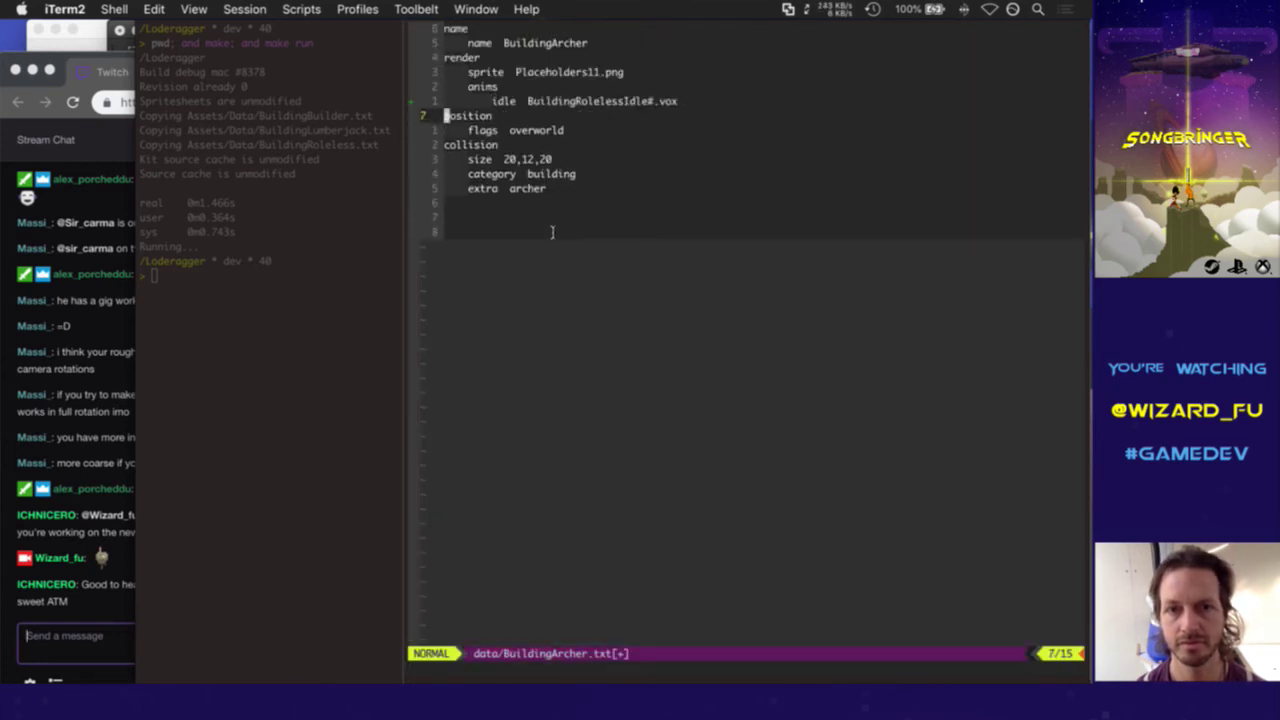
Change the archer building's idle model to BuildingArcherIdle#.vox and save the file
key("k")
type("fR")
type("ctI")
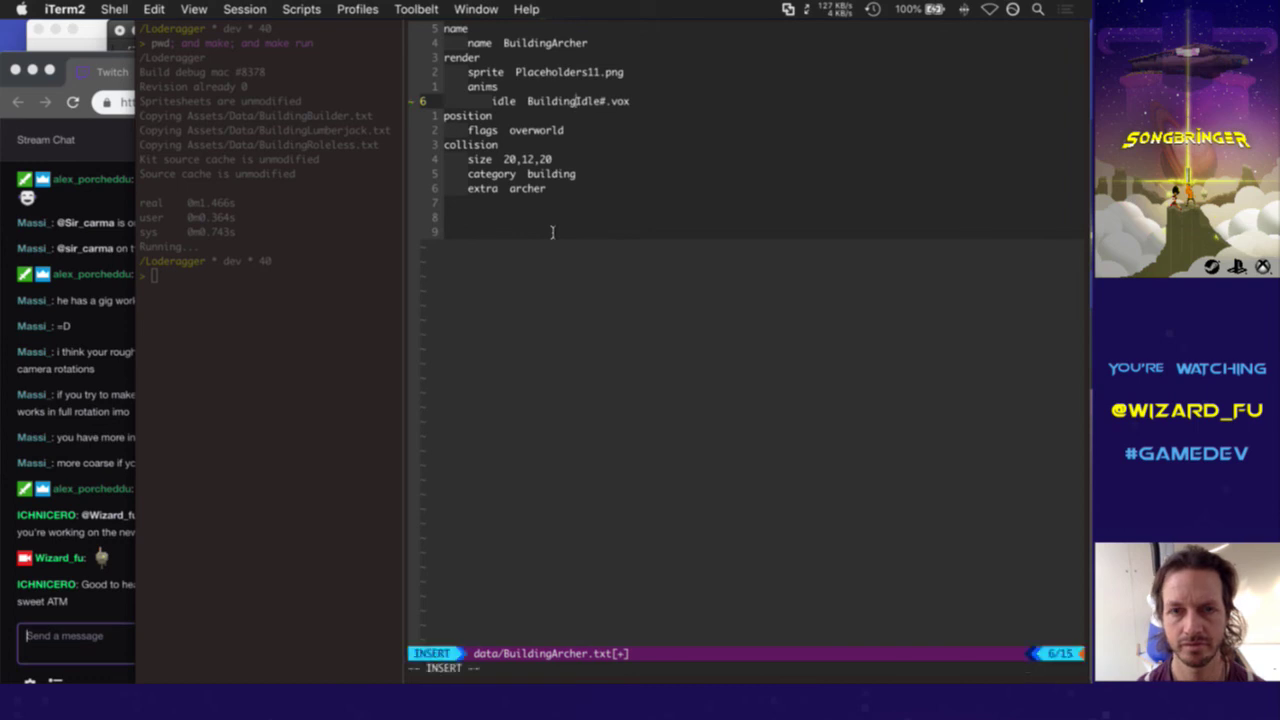
type("Archer")
key("Escape")
type(":w")
key("Return")
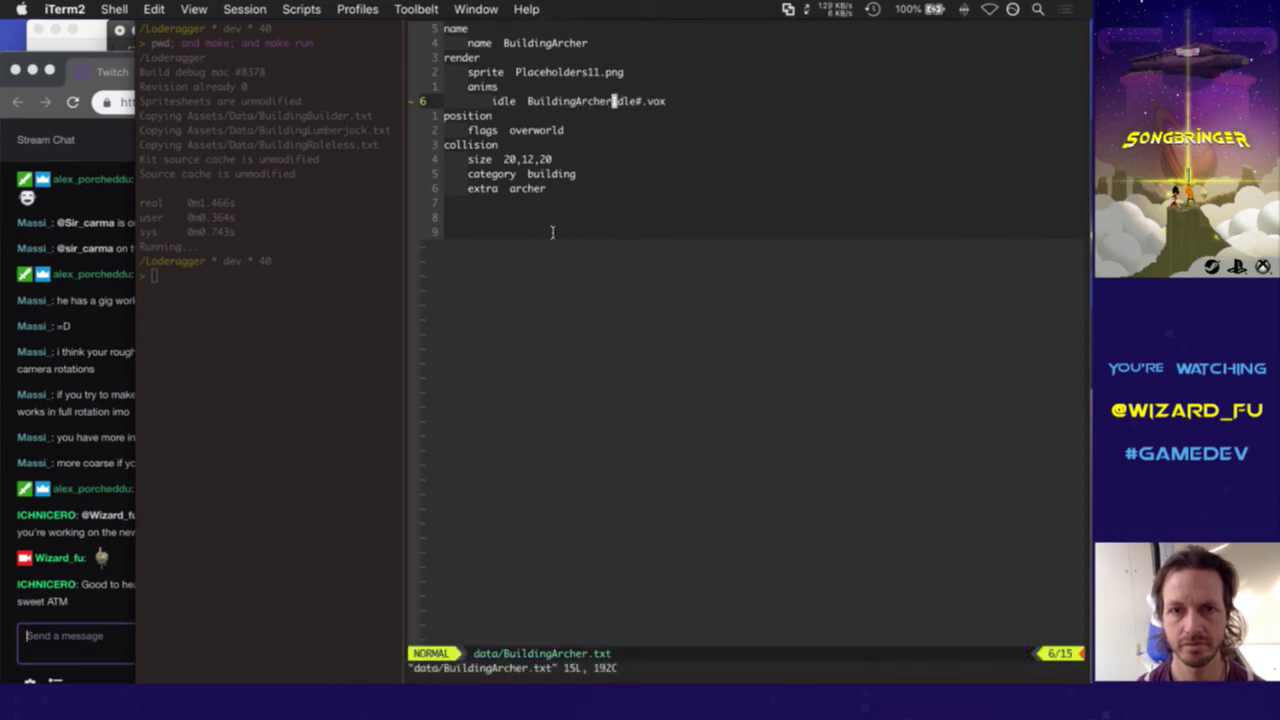
Open data/BuildingKnight.txt through the tag search
key("ctrl+t")
type("b")
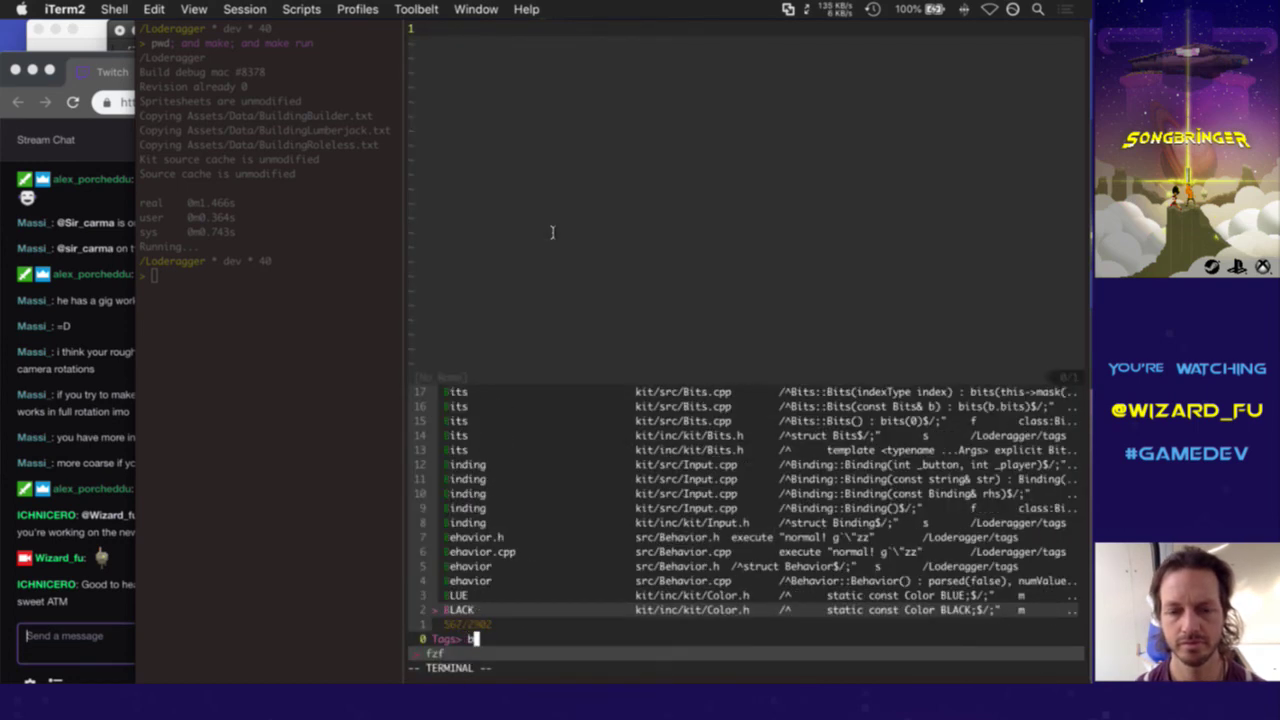
type("uikn")
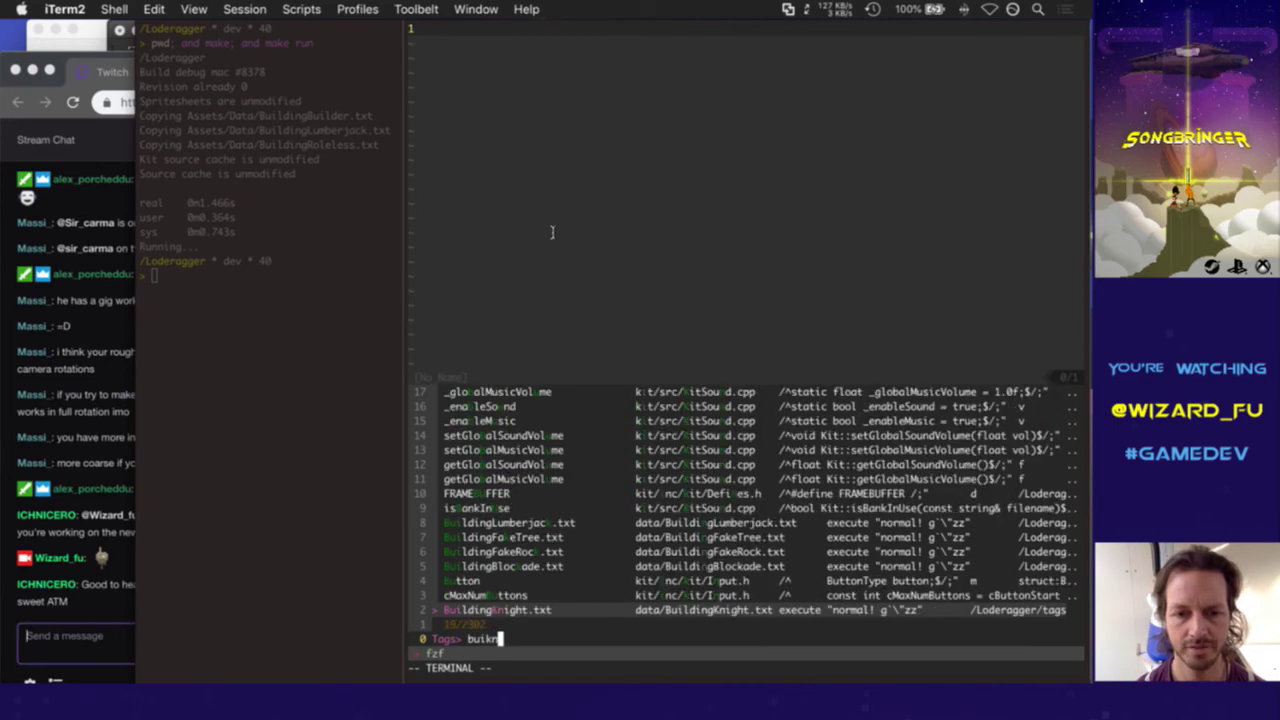
key("Return")
Replace the Box.vox idle line in data/BuildingKnight.txt with the copied archer idle line
key("j")
key("j")
key("j")
key("j")
key("p")
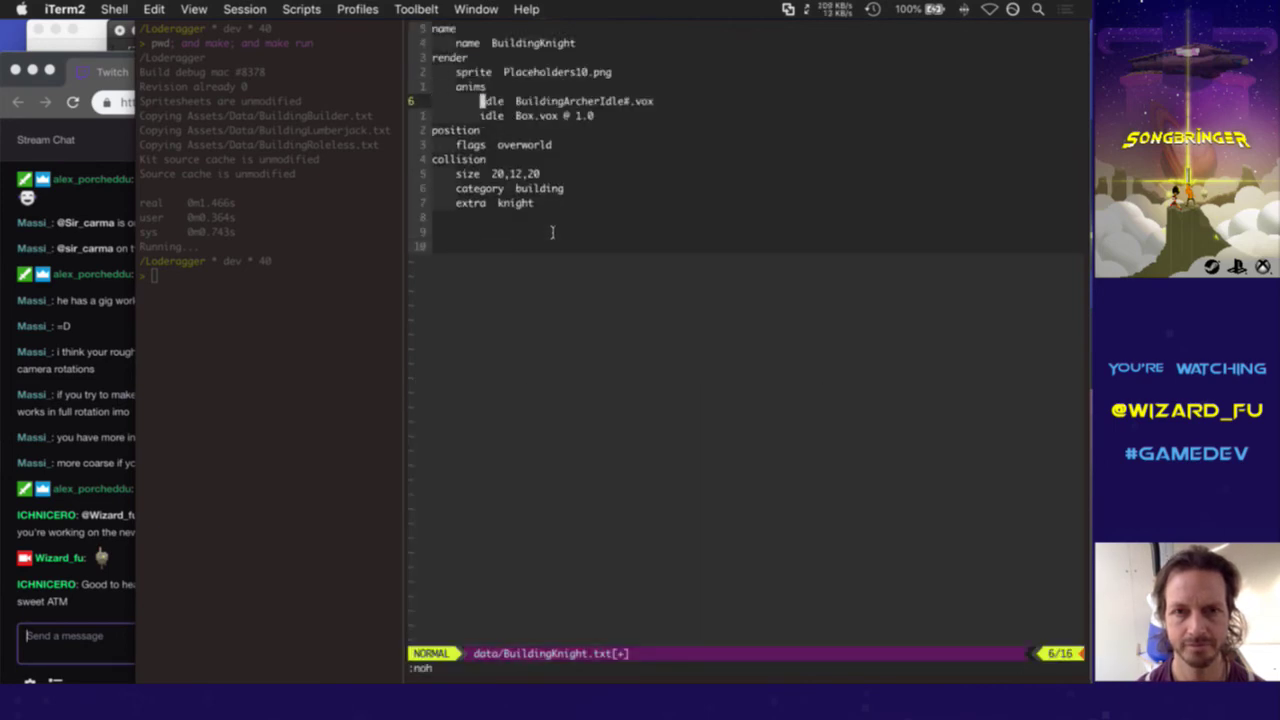
key("j")
key("d")
key("d")
Change the knight building's idle model to BuildingKnightIdle#.vox
key("k")
key("w")
key("f")
key("shift+a")
key("v")
key("l")
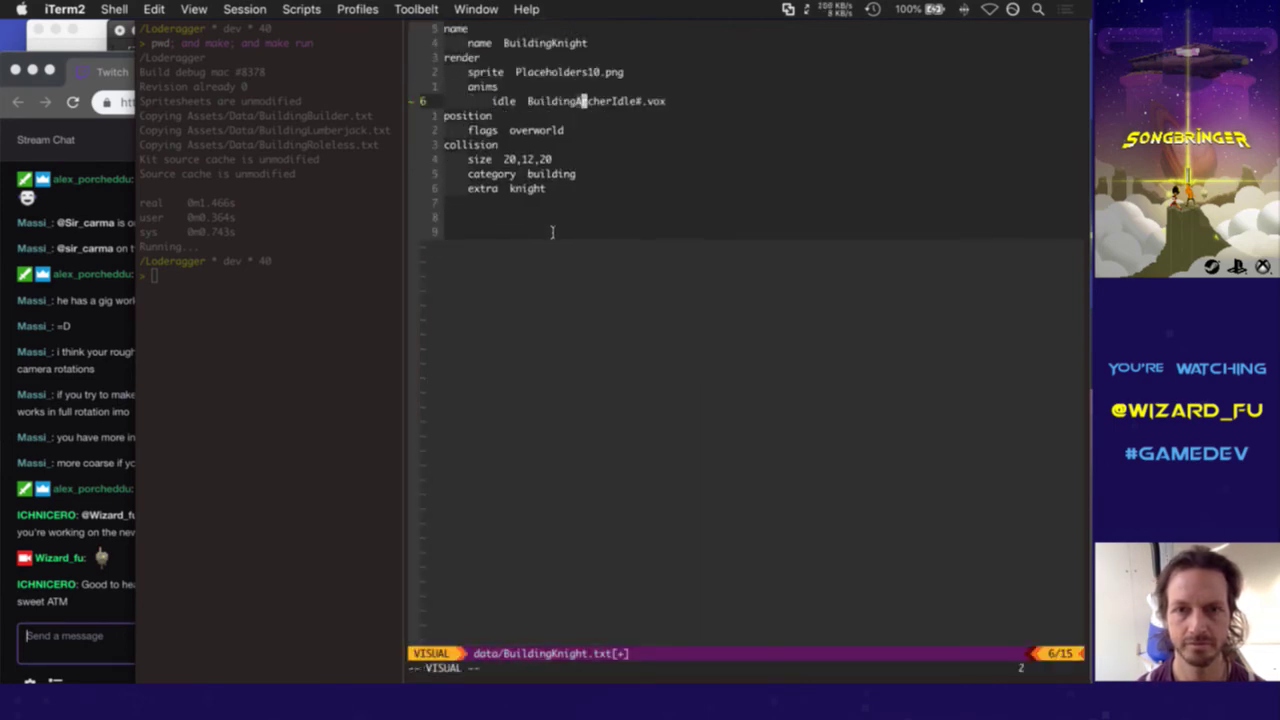
key("l")
key("l")
key("l")
key("l")
type("cKnight")
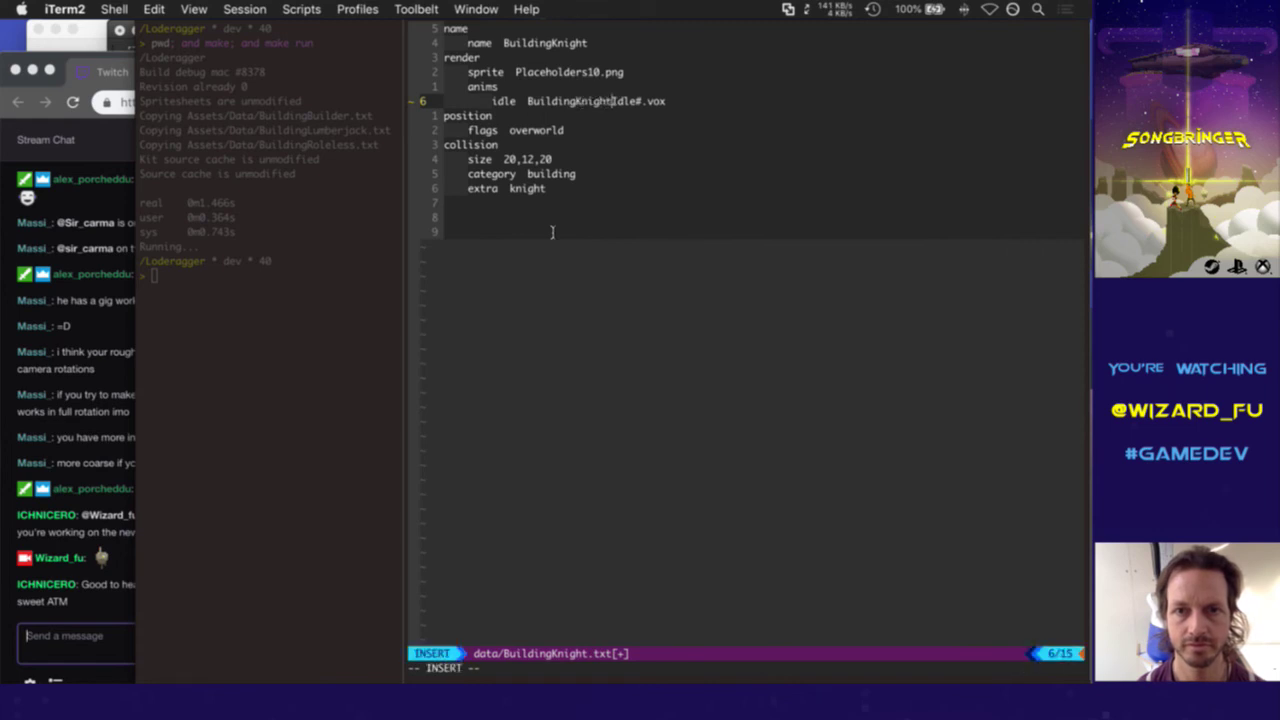
Save data/BuildingKnight.txt, copy its anims and idle lines, and close the file
key("Escape")
type(":w")
key("Return")
type("k:bd")
key("Return")
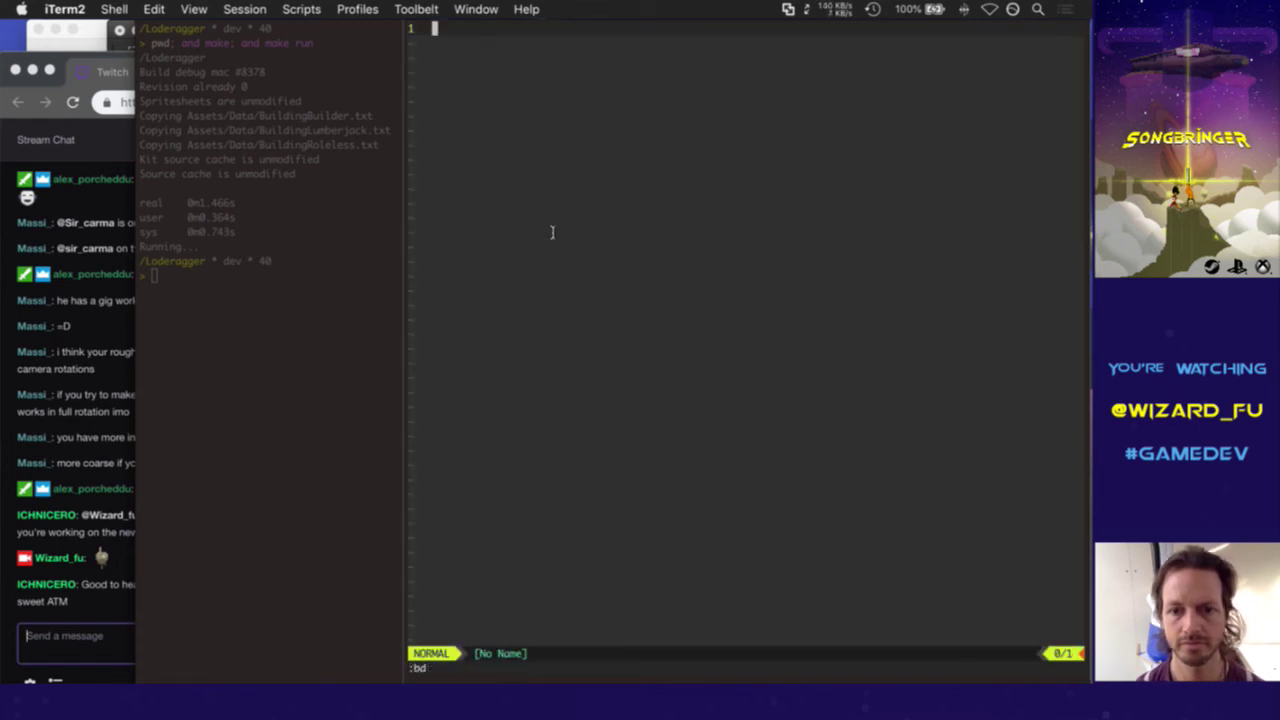
type(":Tags")
key("Return")
type("heal")
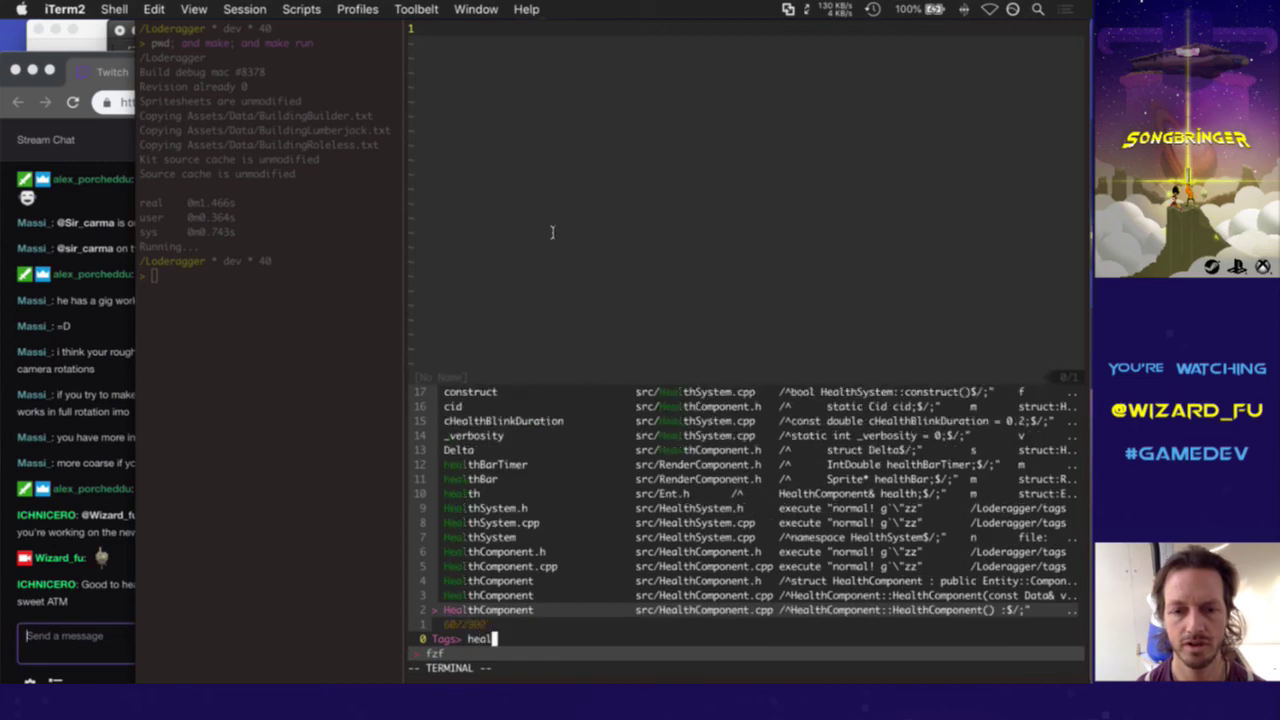
key("Up")
key("Up")
key("Escape")
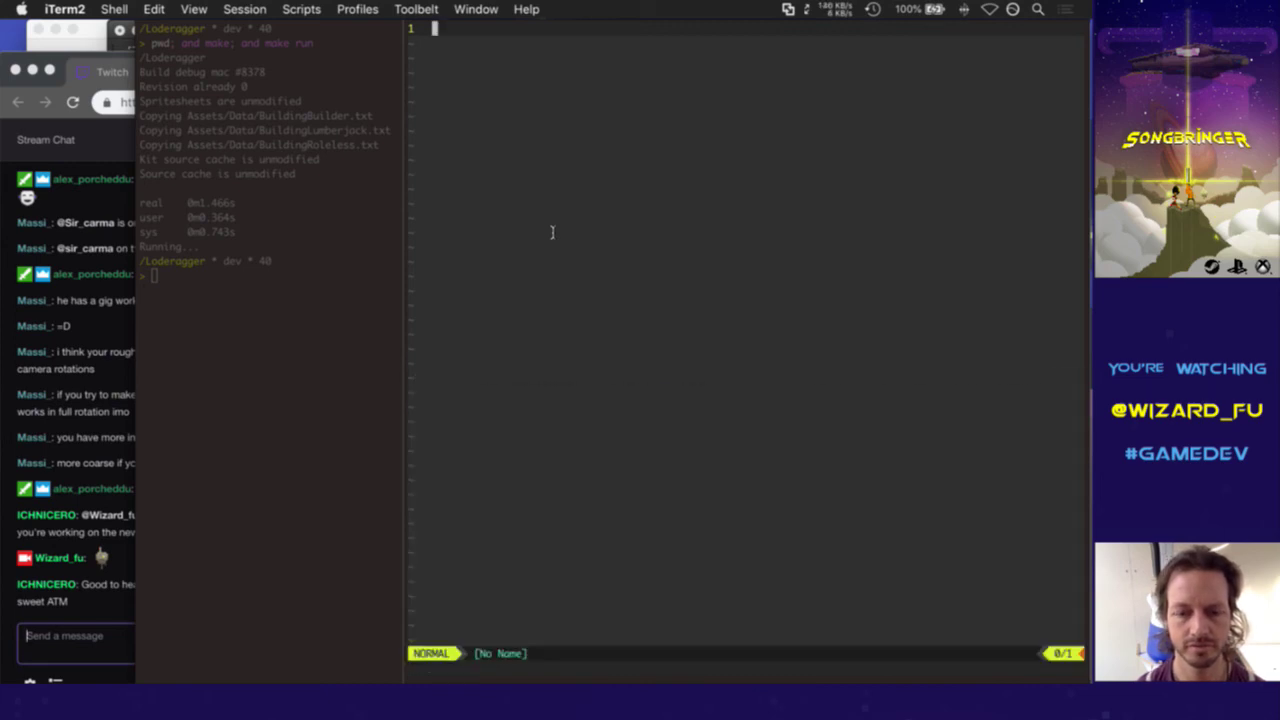
Open data/BuildingHealer.txt through the tag search
type(":Tags")
key("Return")
type("buihea")
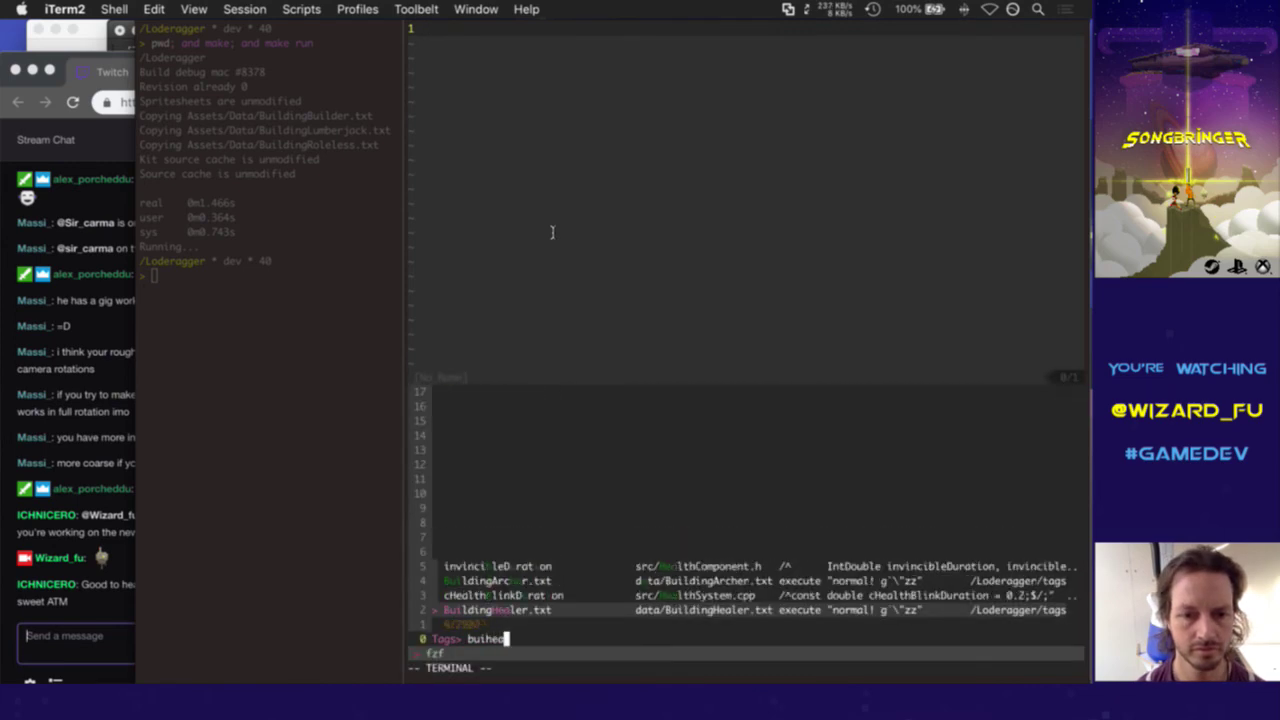
key("Return")
Paste the copied anims and idle lines below the sprite line in data/BuildingHealer.txt
key("j")
key("j")
key("j")
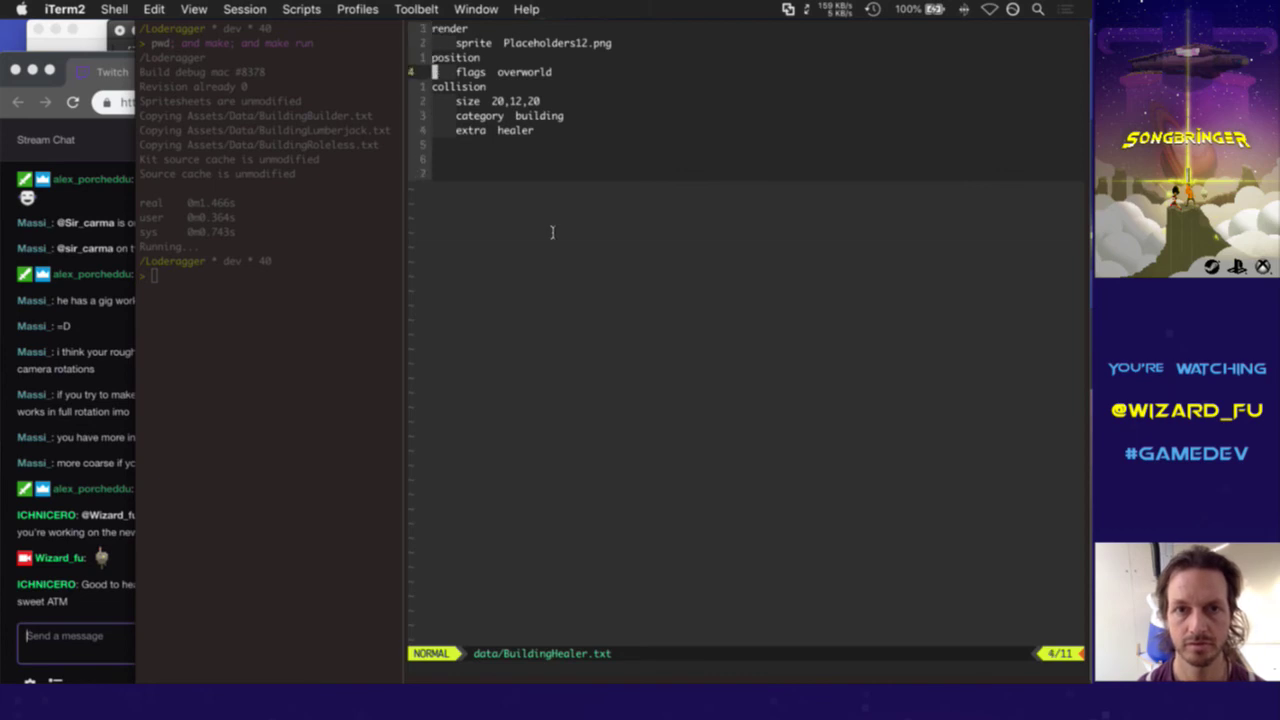
key("k")
key("P")
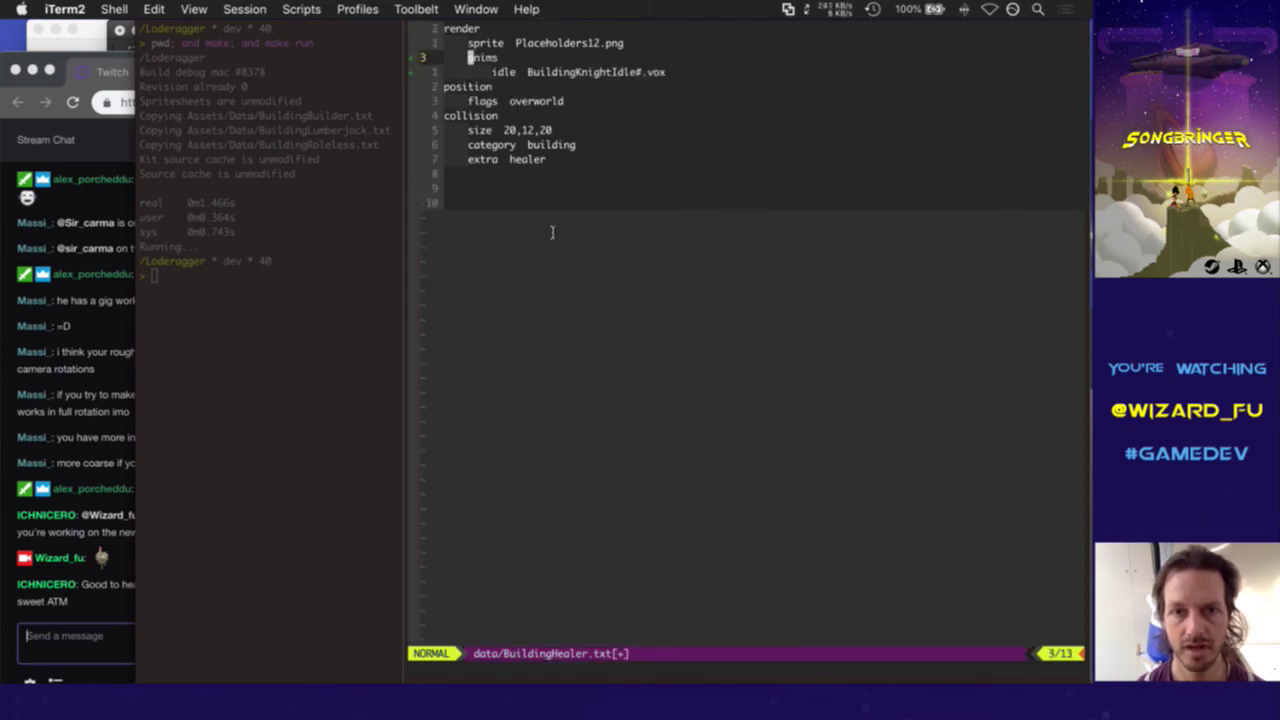
Change the healer building's idle model to BuildingHealerIdle#.vox and save the file
key("j")
key("w")
key("w")
key("l")
key("l")
key("l")
key("l")
key("l")
key("l")
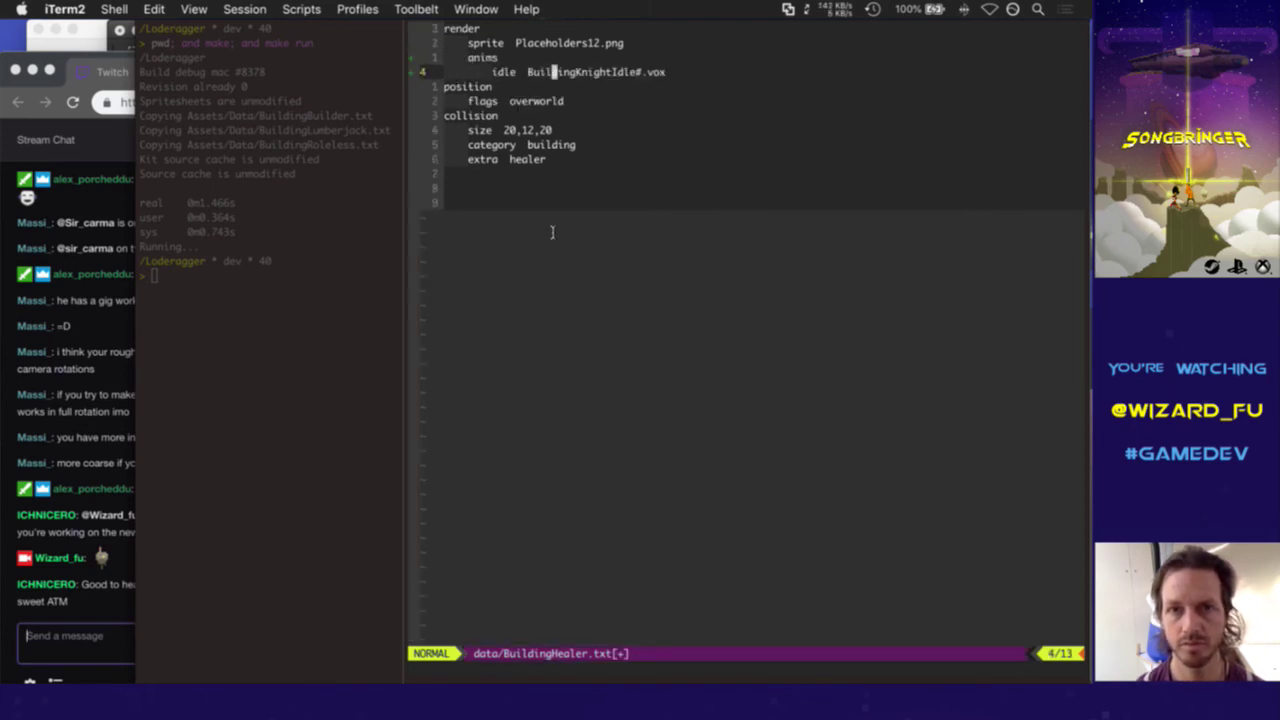
key("l")
key("a")
key("Delete")
key("Delete")
key("Delete")
key("Delete")
key("Delete")
key("Delete")
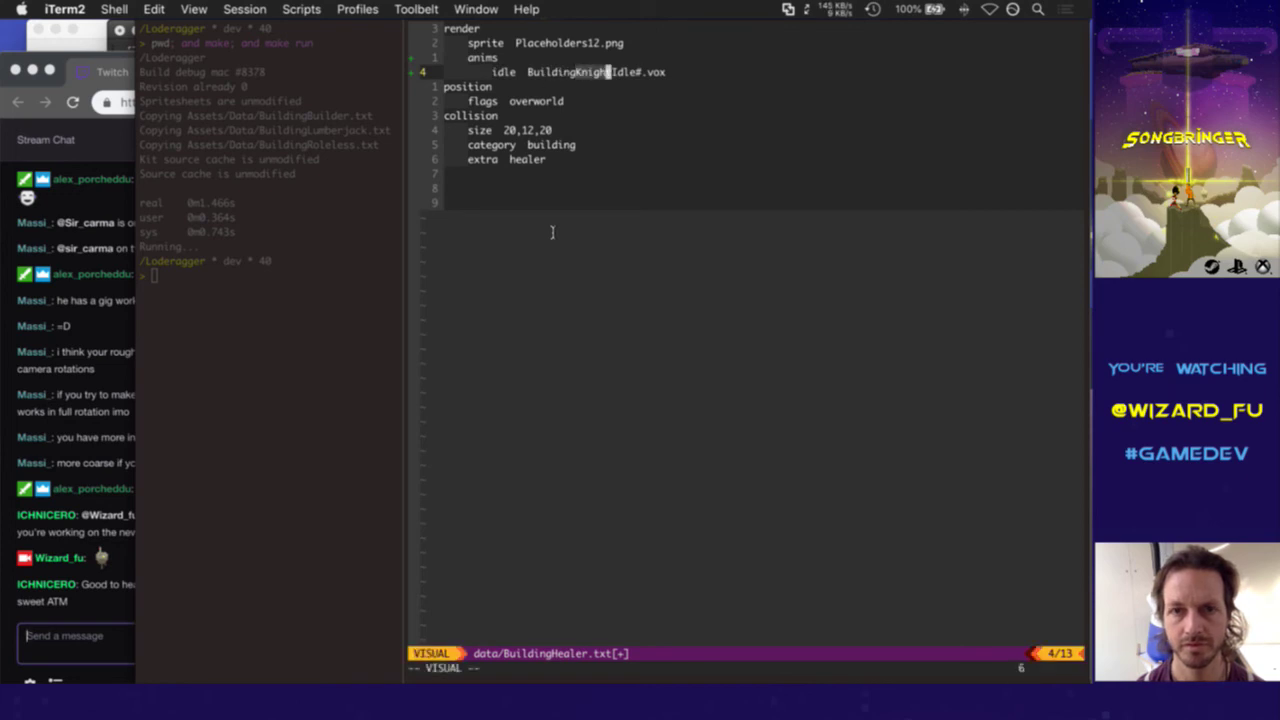
type("Healer")
key("Escape")
type(":w")
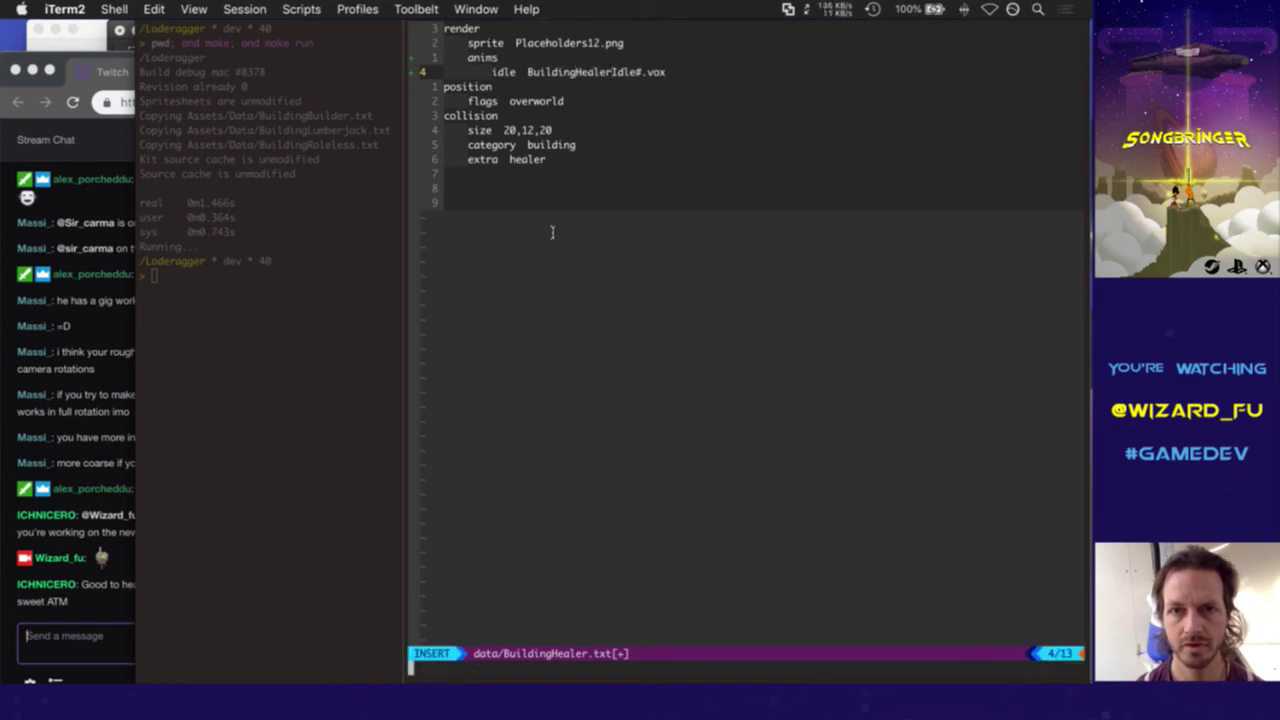
key("Return")
Copy the anims and idle lines from data/BuildingHealer.txt, and open data/BuildingBomber.txt through the tag search
key("j")
key("k")
key("k")
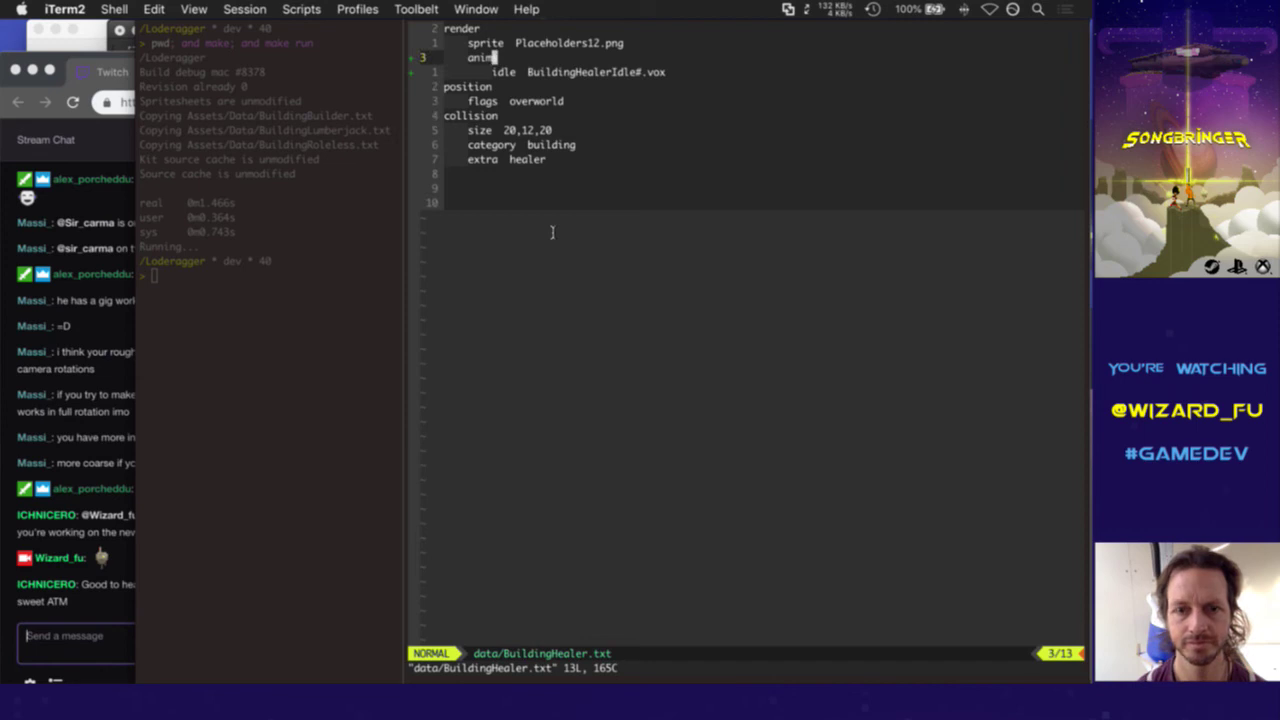
key("j")
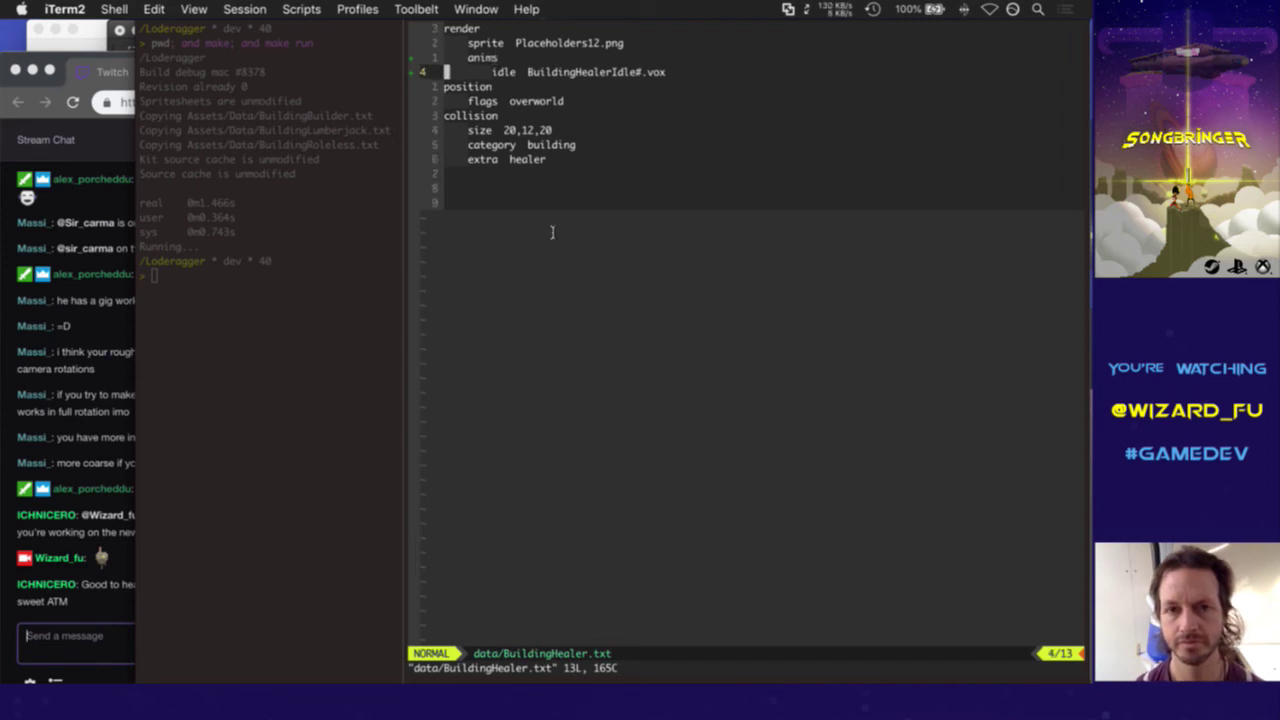
key("ctrl+t")
type("bui")
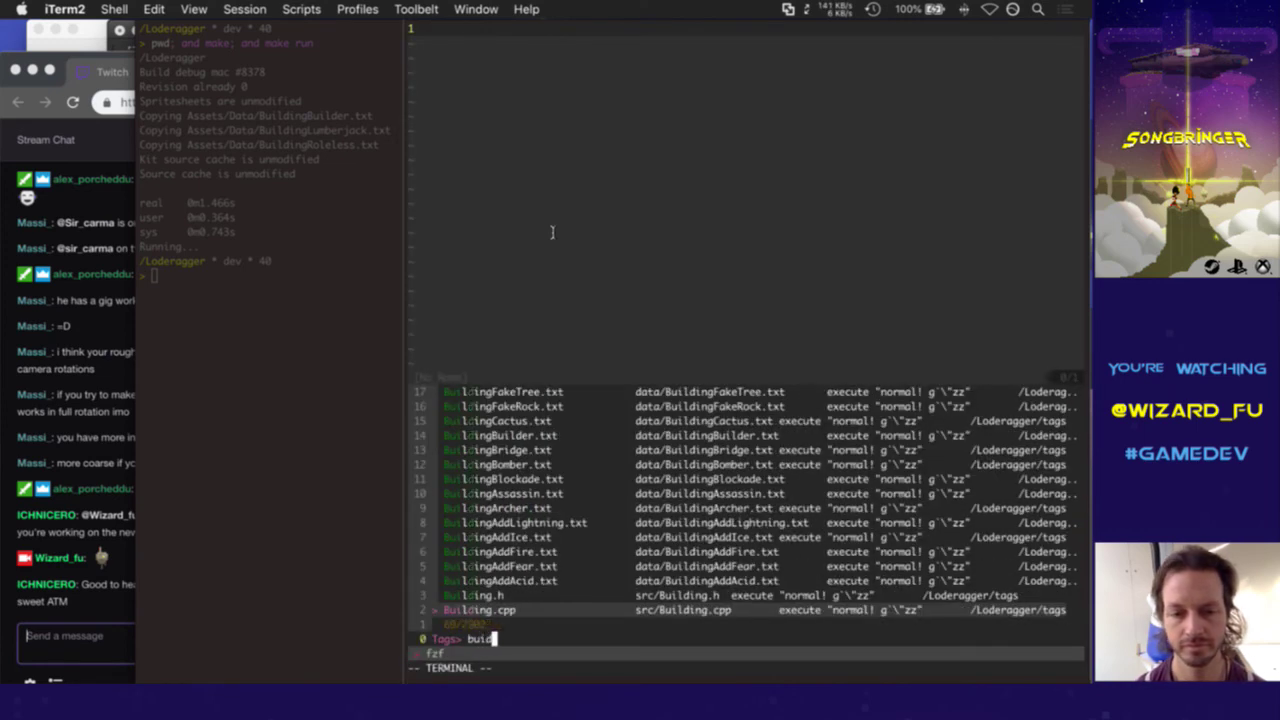
type("bomb")
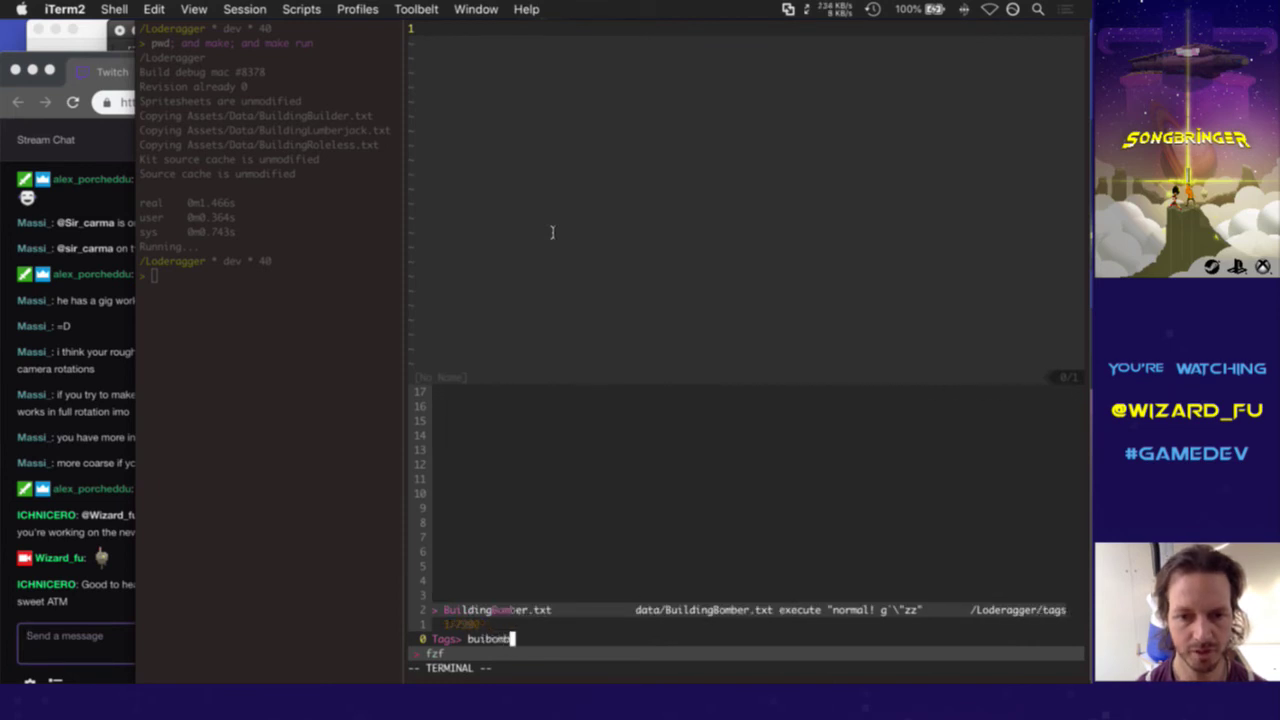
key("Return")
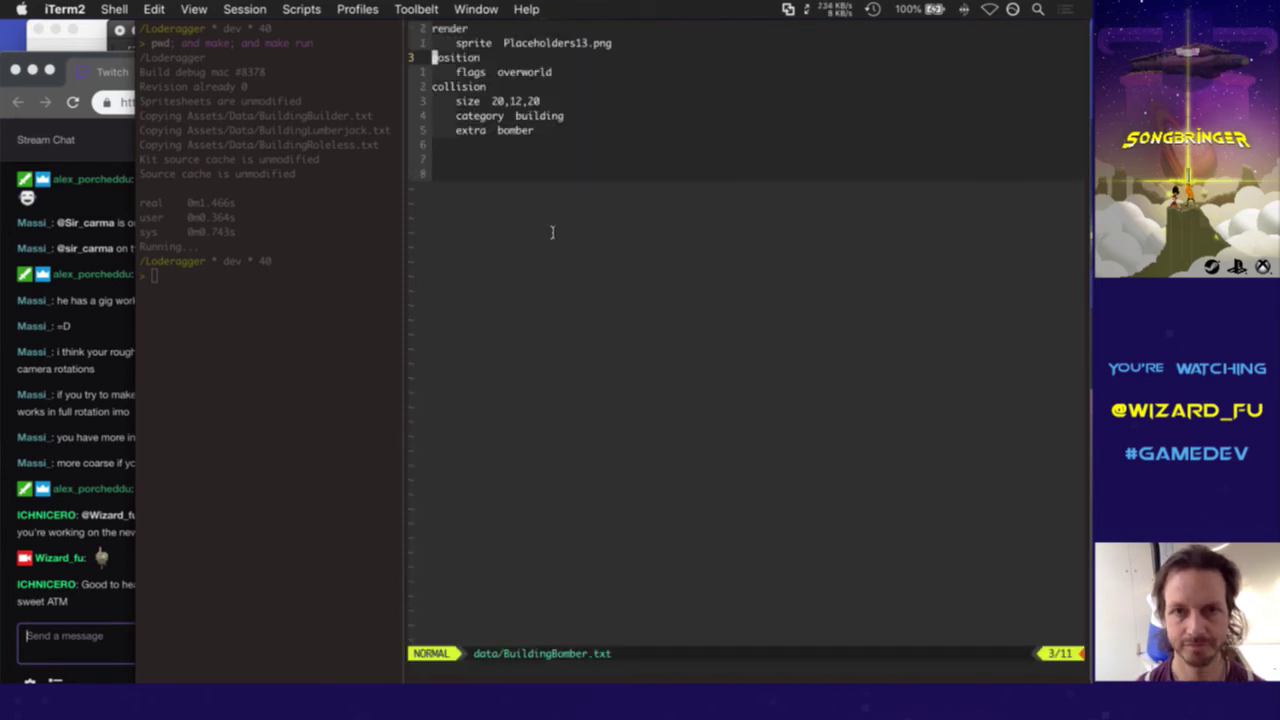
Paste the copied lines below the bomber building's sprite line, change the idle model to BuildingBomberIdle#.vox, and save the file
key("p")
key("j")
key("e")
key("f")
key("shift+h")
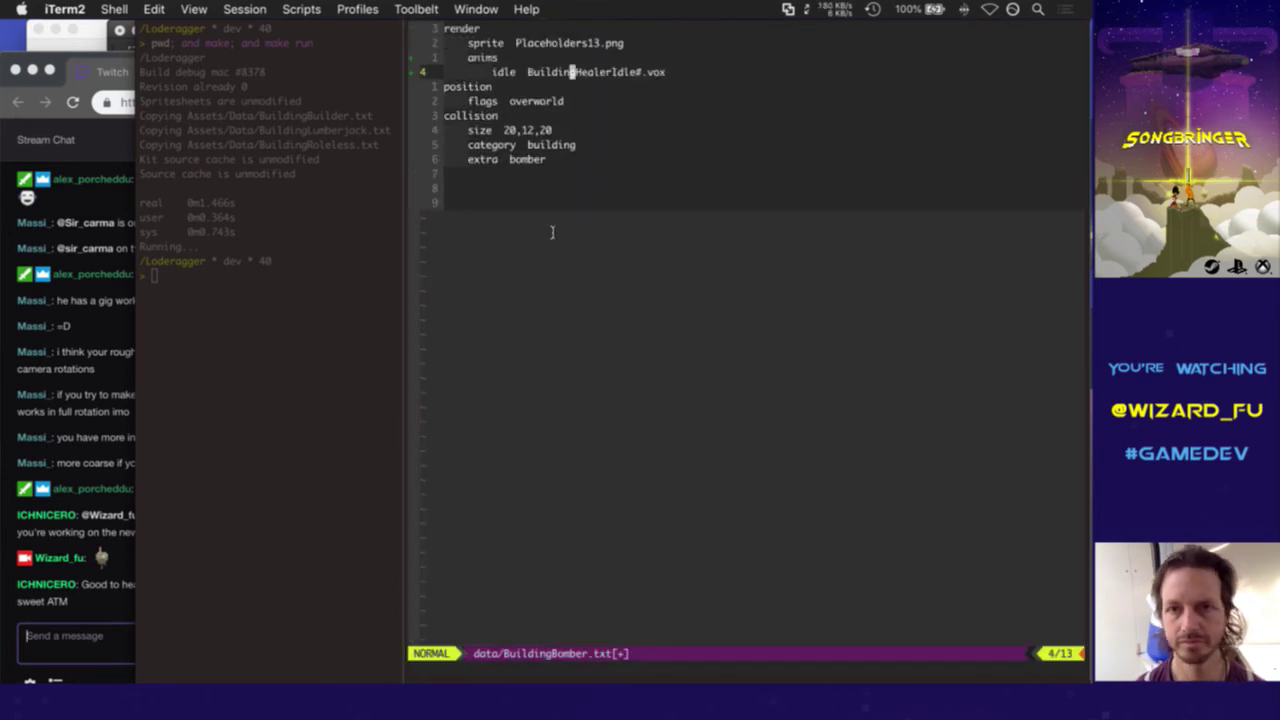
key("c")
key("t")
key("shift+i")
type("Bomber")
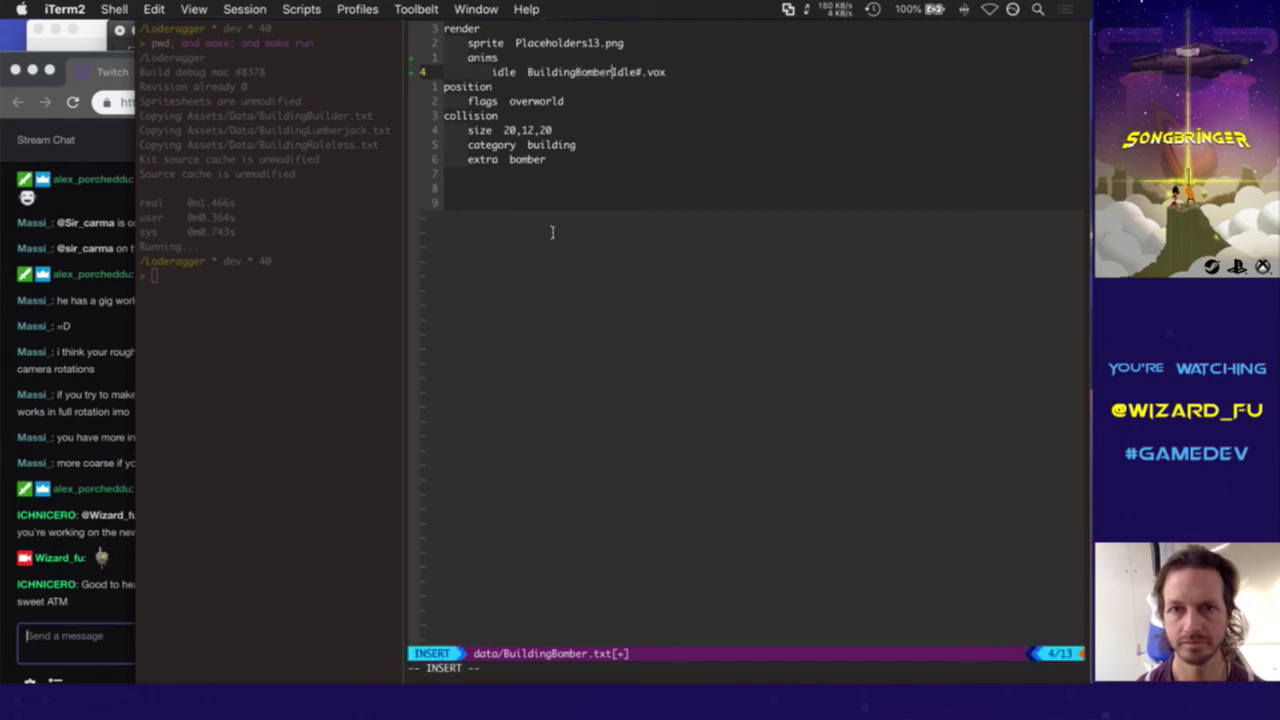
key("Escape")
type(":w")
key("Return")
Copy the anims and idle lines from data/BuildingBomber.txt, and open data/BuildingMage.txt through the tag search
key("k")
key("y")
key("ctrl+t")
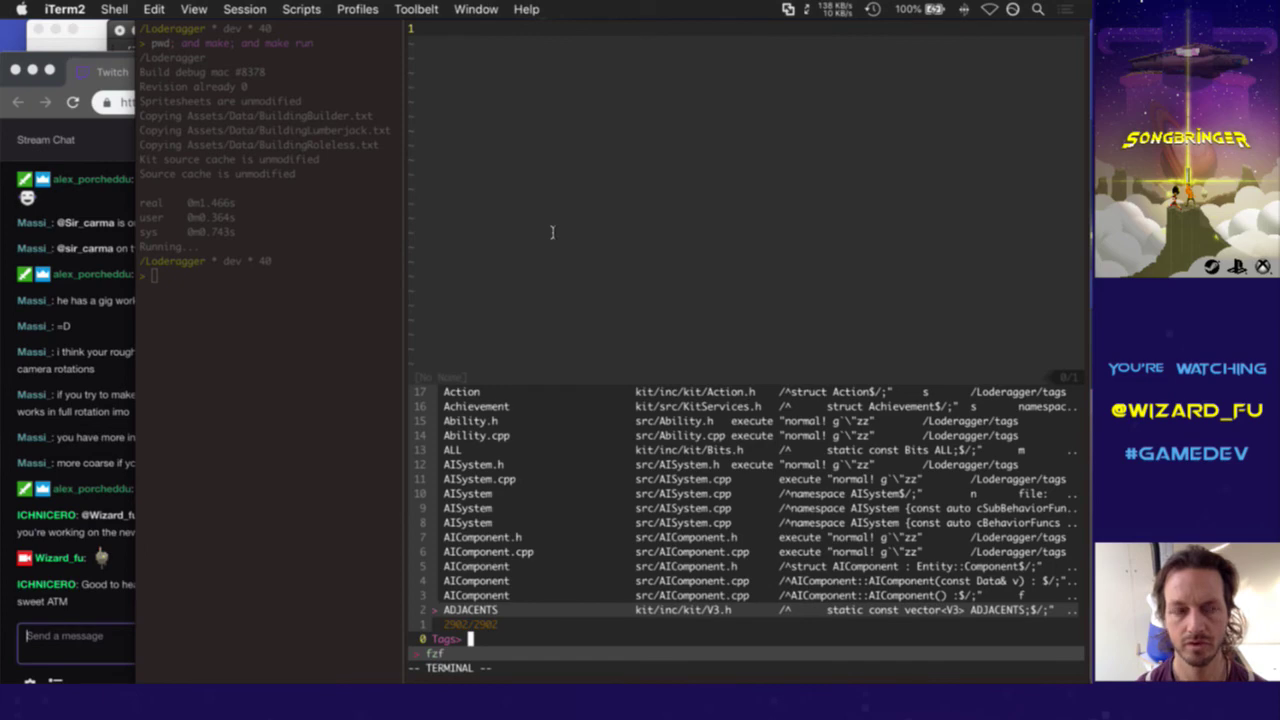
type("mage")
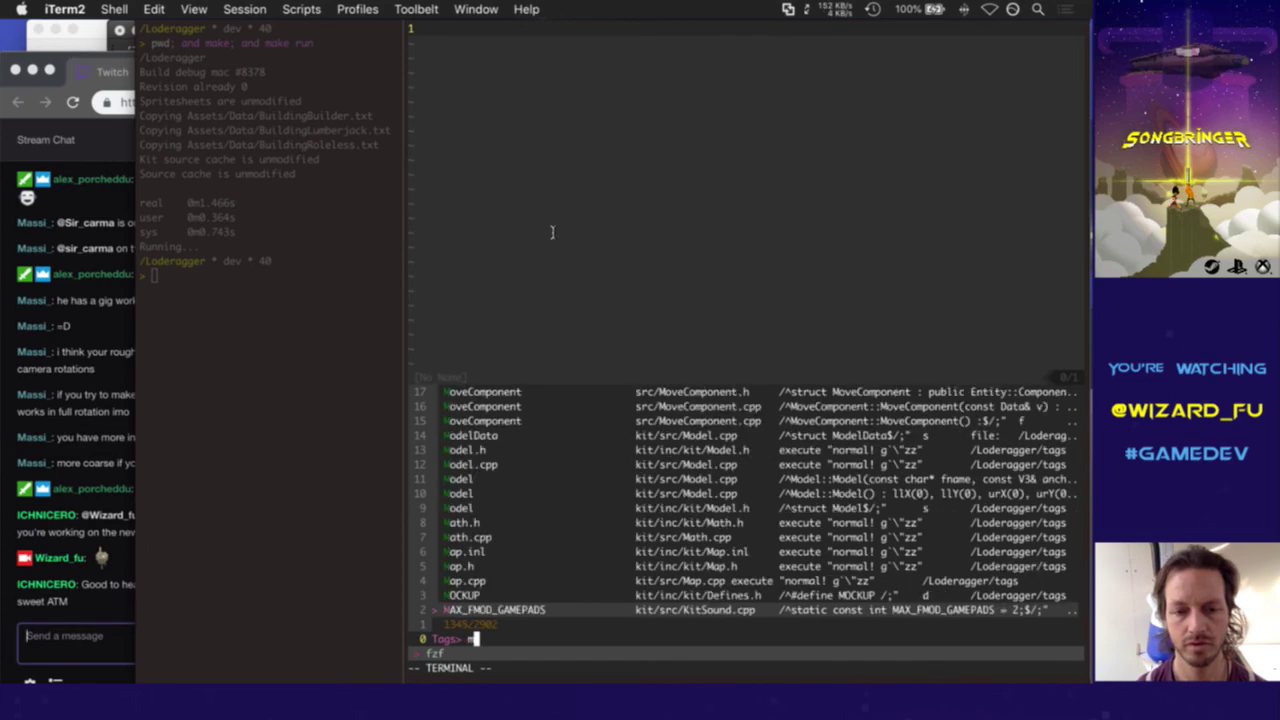
key("Return")
key("j")
key("j")
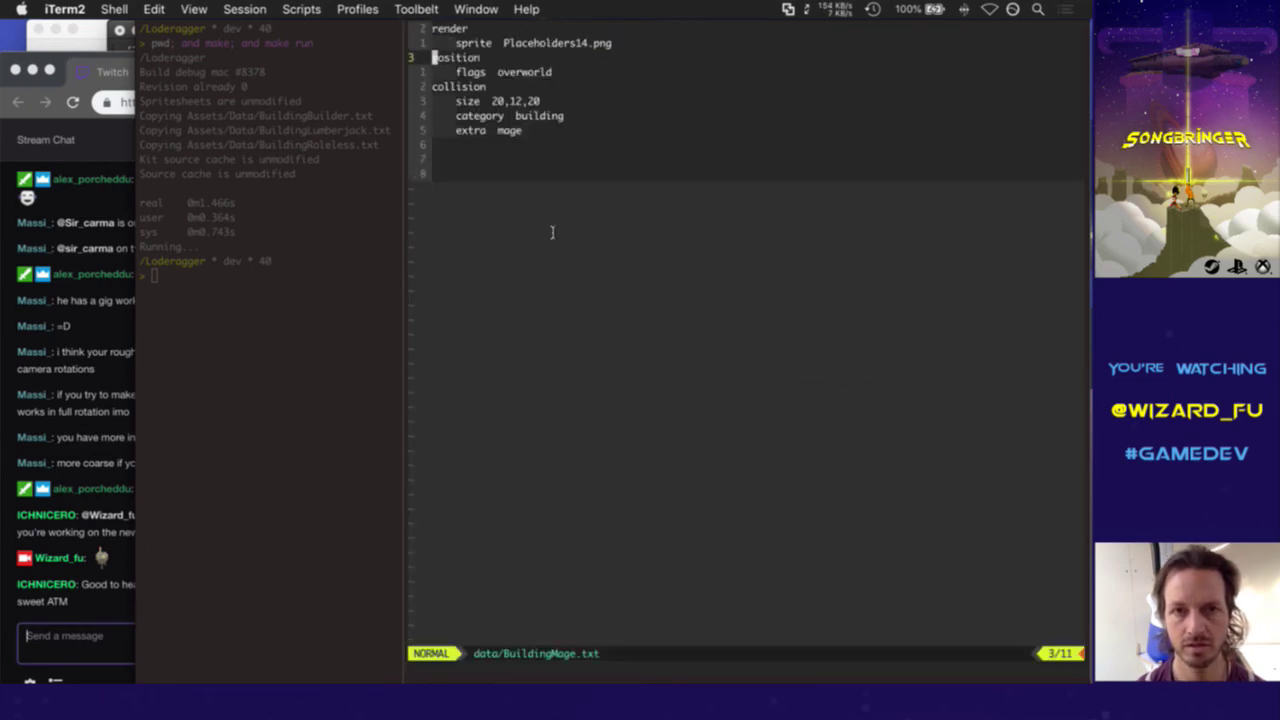
Paste the copied lines below the mage building's sprite line, change the idle model to BuildingMageIdle#.vox, and save the file
key("P")
key("j")
key("w")
key("l")
key("l")
key("l")
key("l")
key("l")
key("l")
key("l")
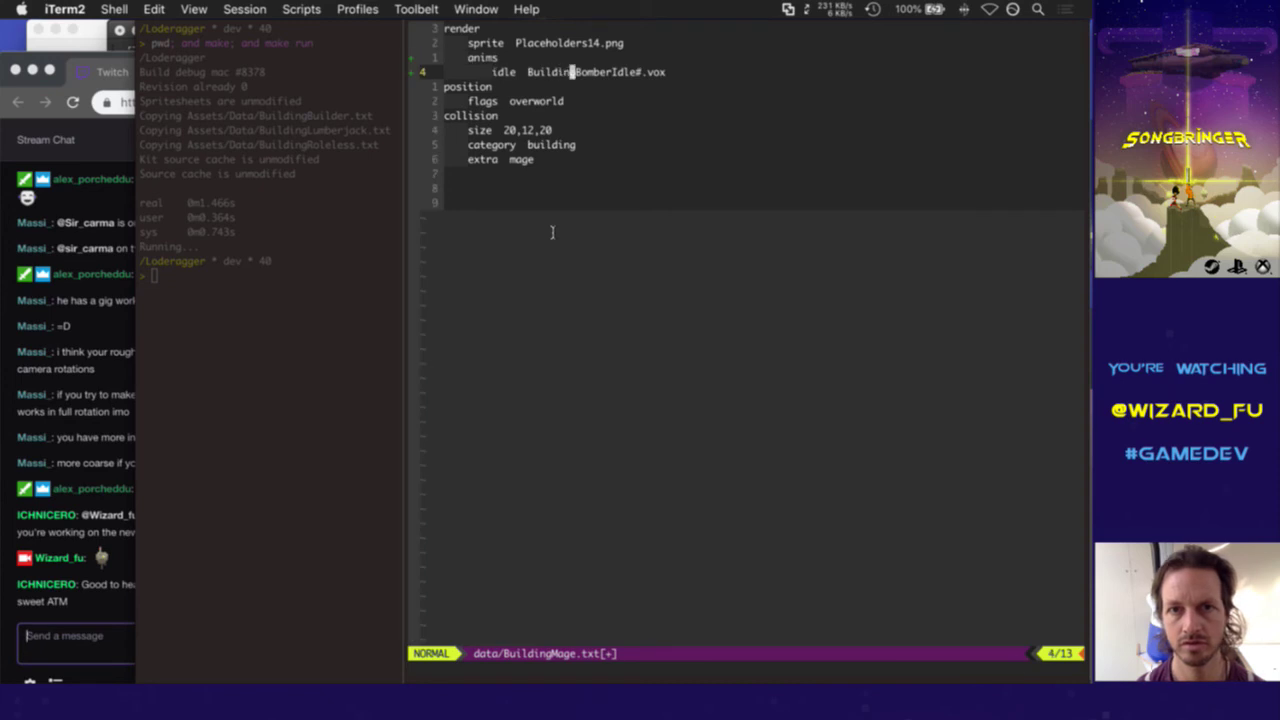
key("v")
key("l")
key("l")
key("l")
key("l")
key("l")
type("cMage")
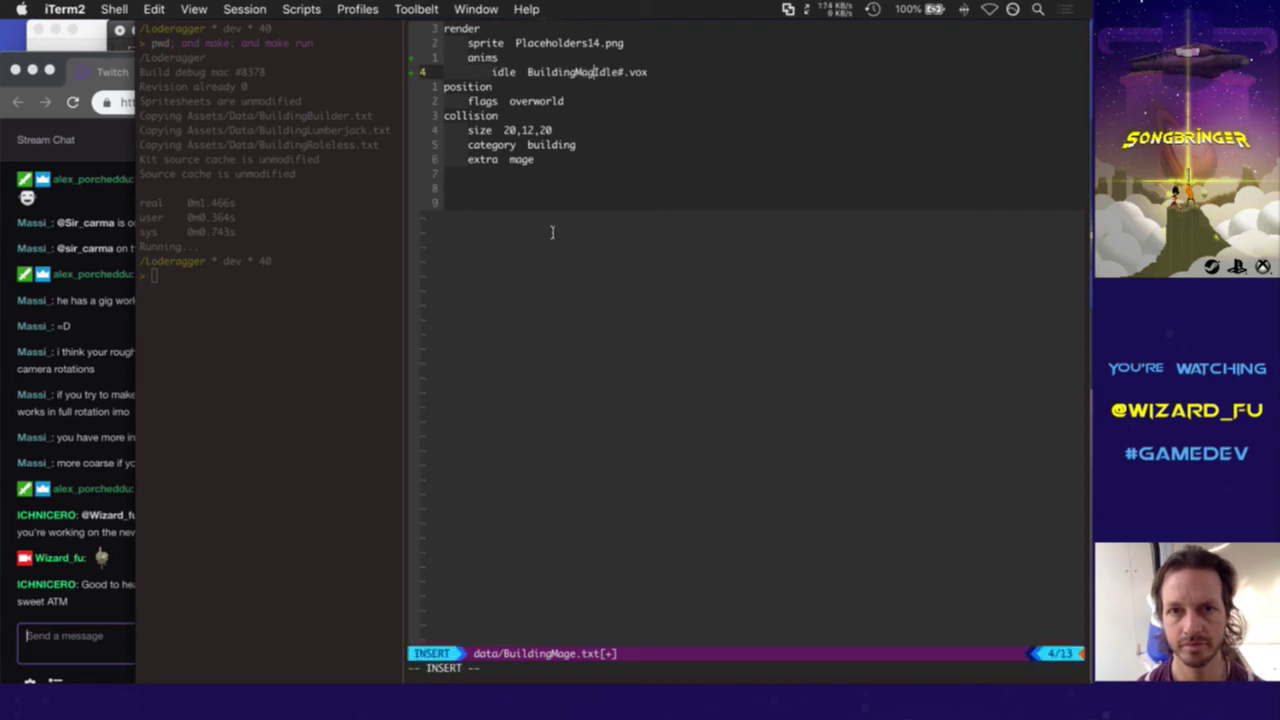
key("Escape")
type(":w")
key("Return")
Copy the anims and idle lines from data/BuildingMage.txt, and open data/BuildingSpy.txt through the tag search
key("k")
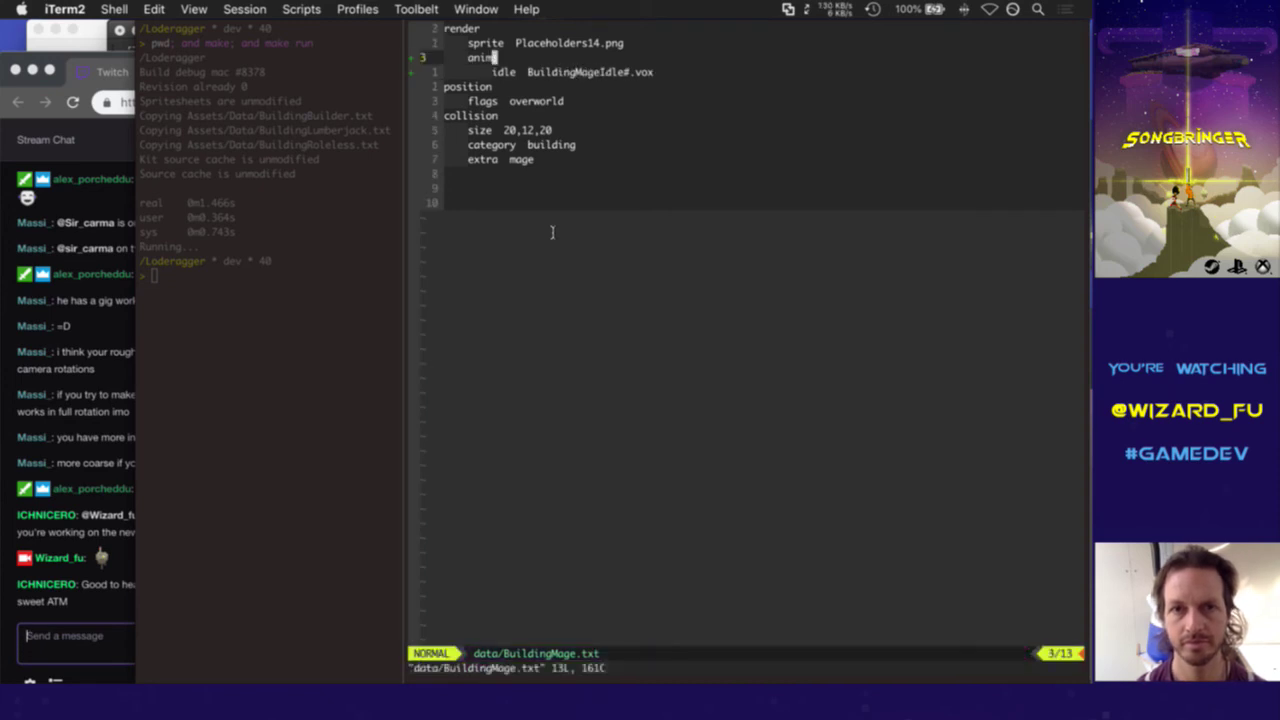
key("space")
key("t")
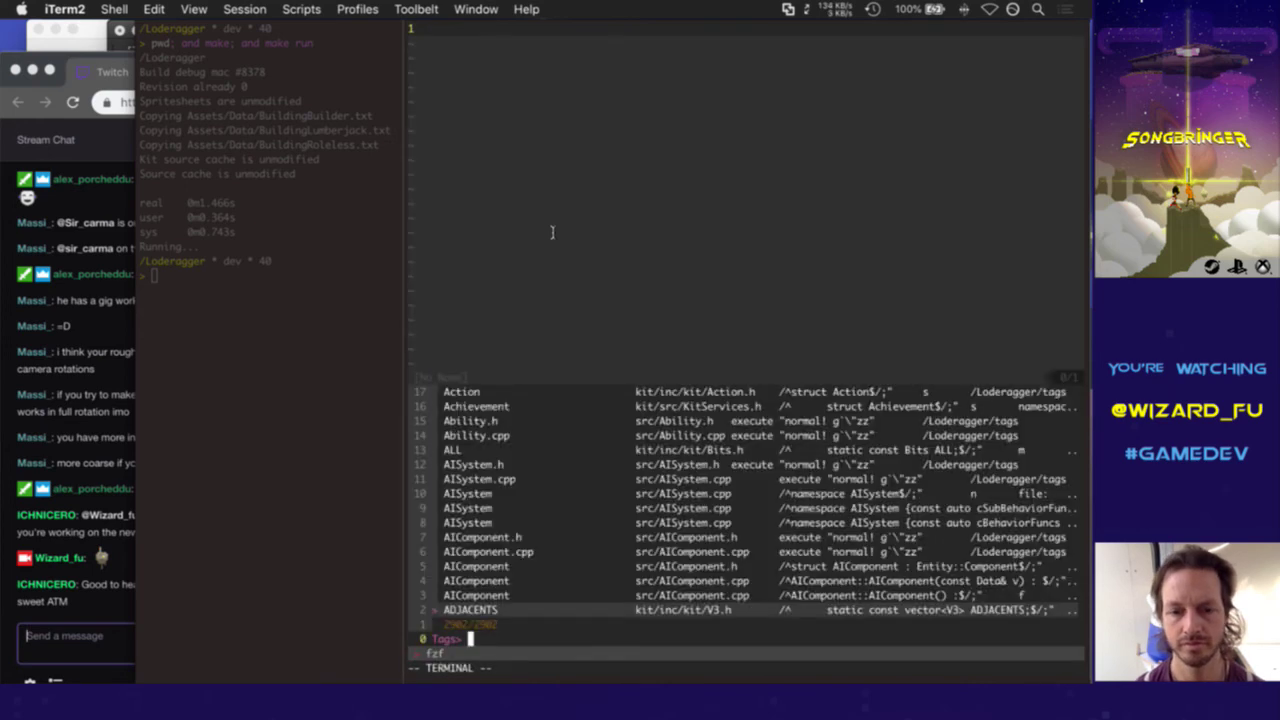
type("bui")
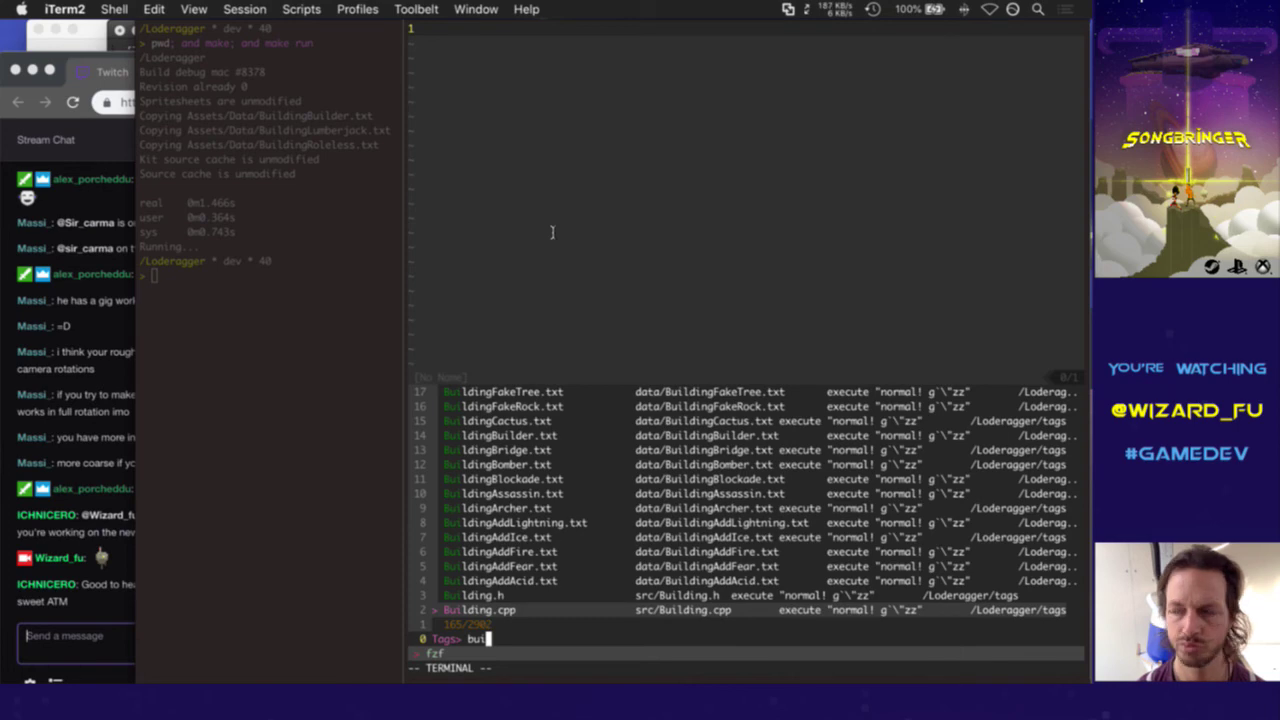
type("spy")
key("Return")
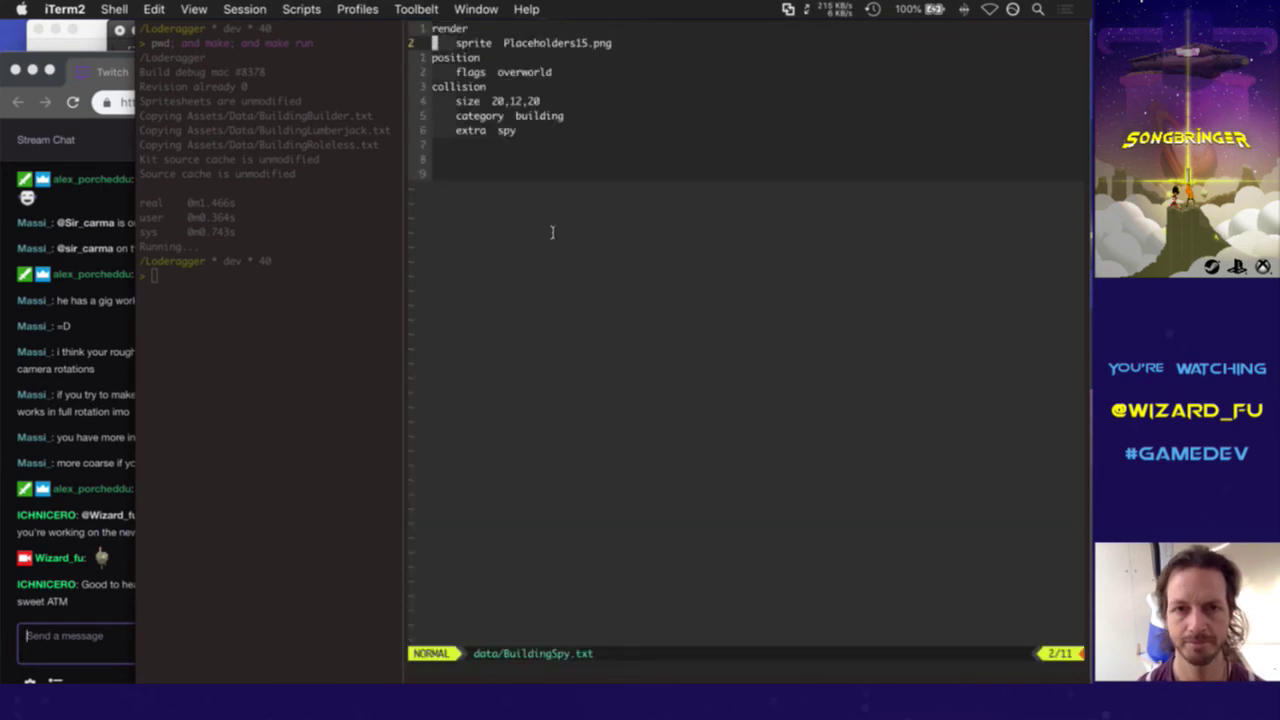
Paste the copied lines below the spy building's sprite line, change the idle model to BuildingSpyIdle#.vox, and save the file
key("j")
key("p")
type("jwfM")
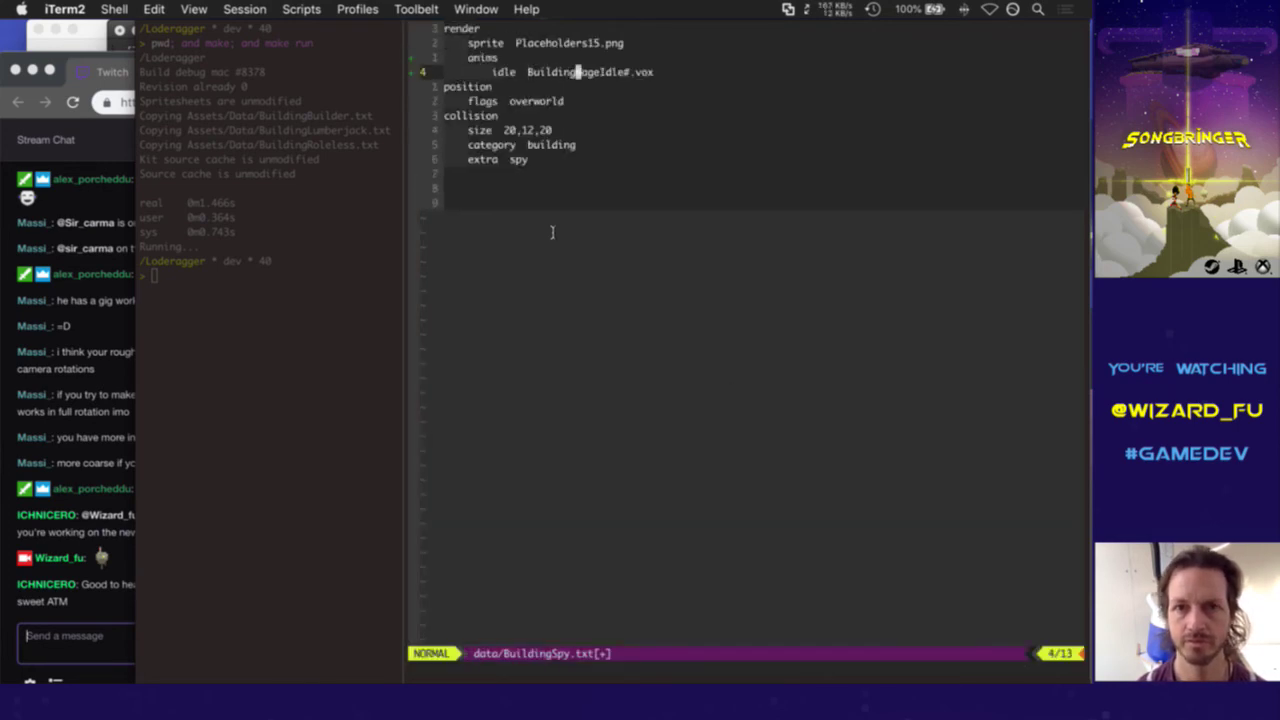
type("ctISpy")
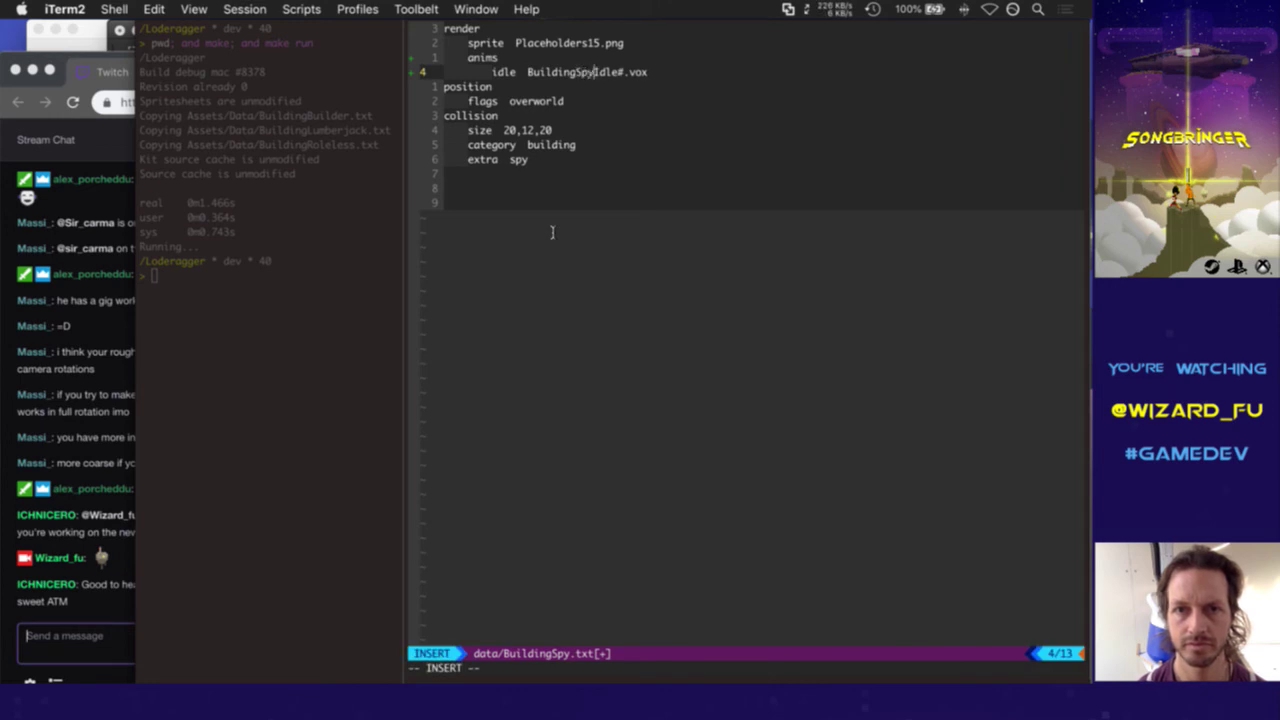
key("Escape")
type(":w")
key("Return")
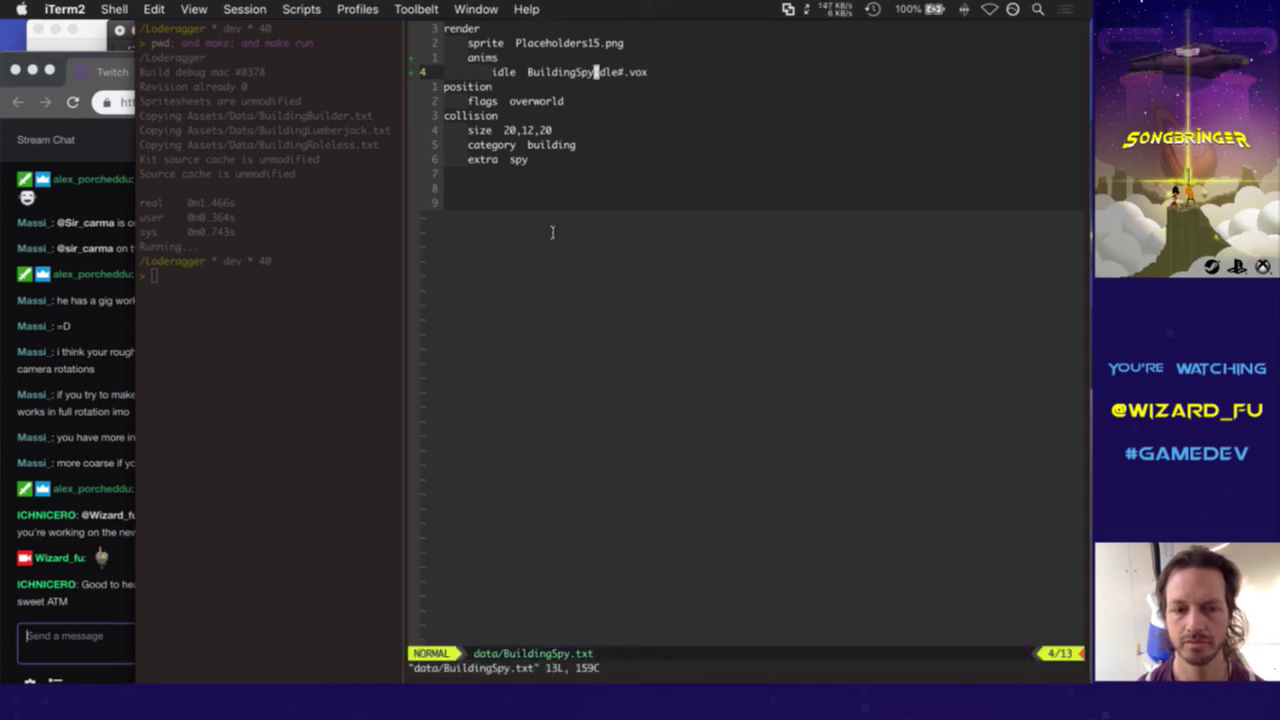
Copy the anims and idle lines from data/BuildingSpy.txt, and open data/BuildingAssassin.txt through the tag search
key("k")
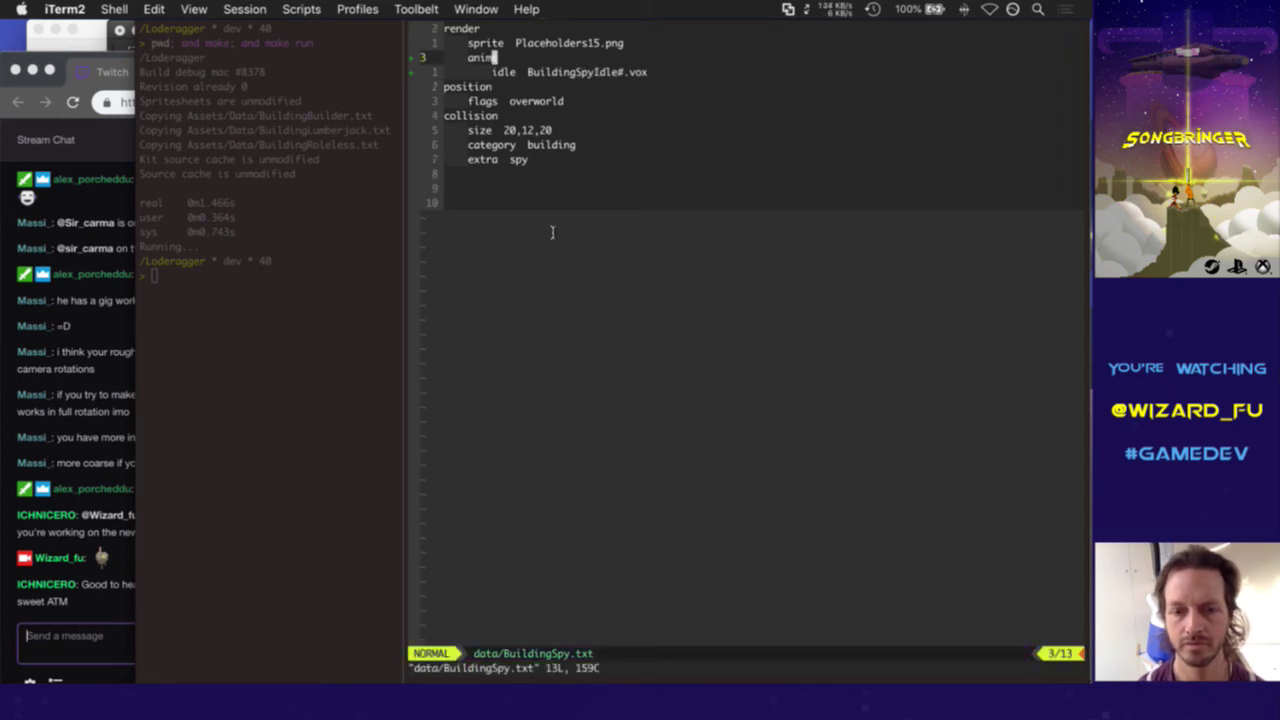
key("ctrl+t")
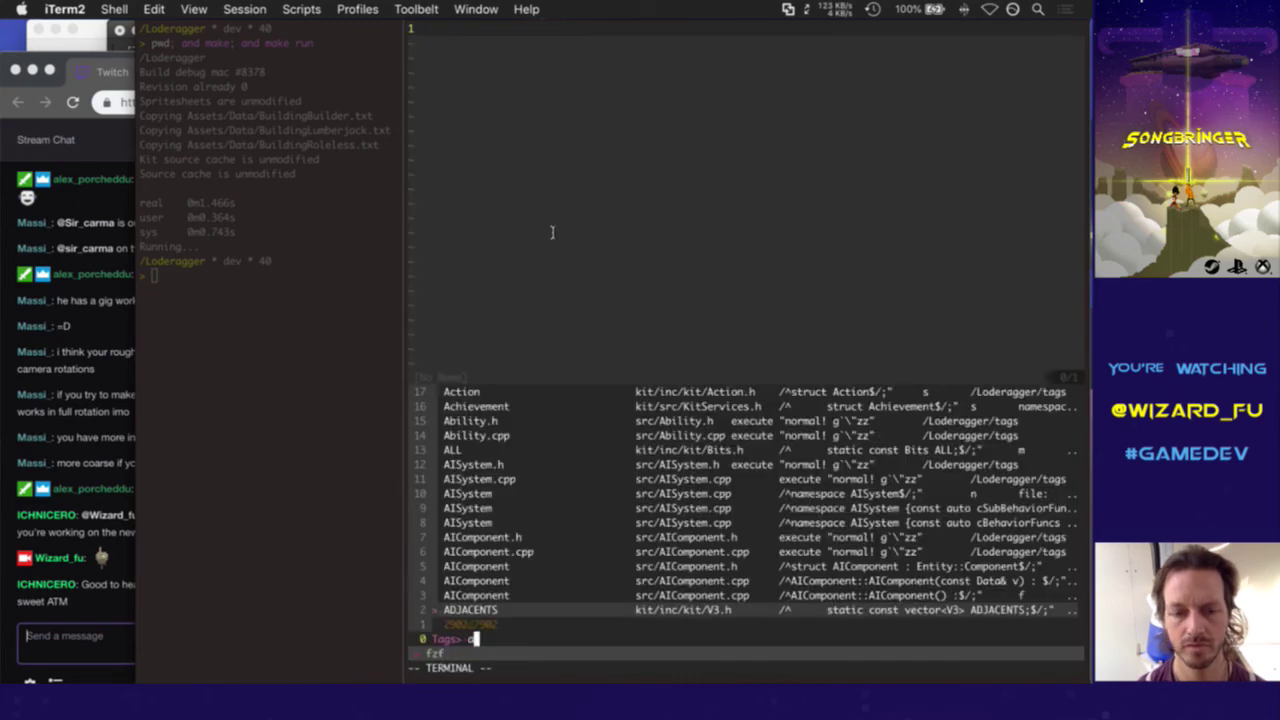
type("buiass")
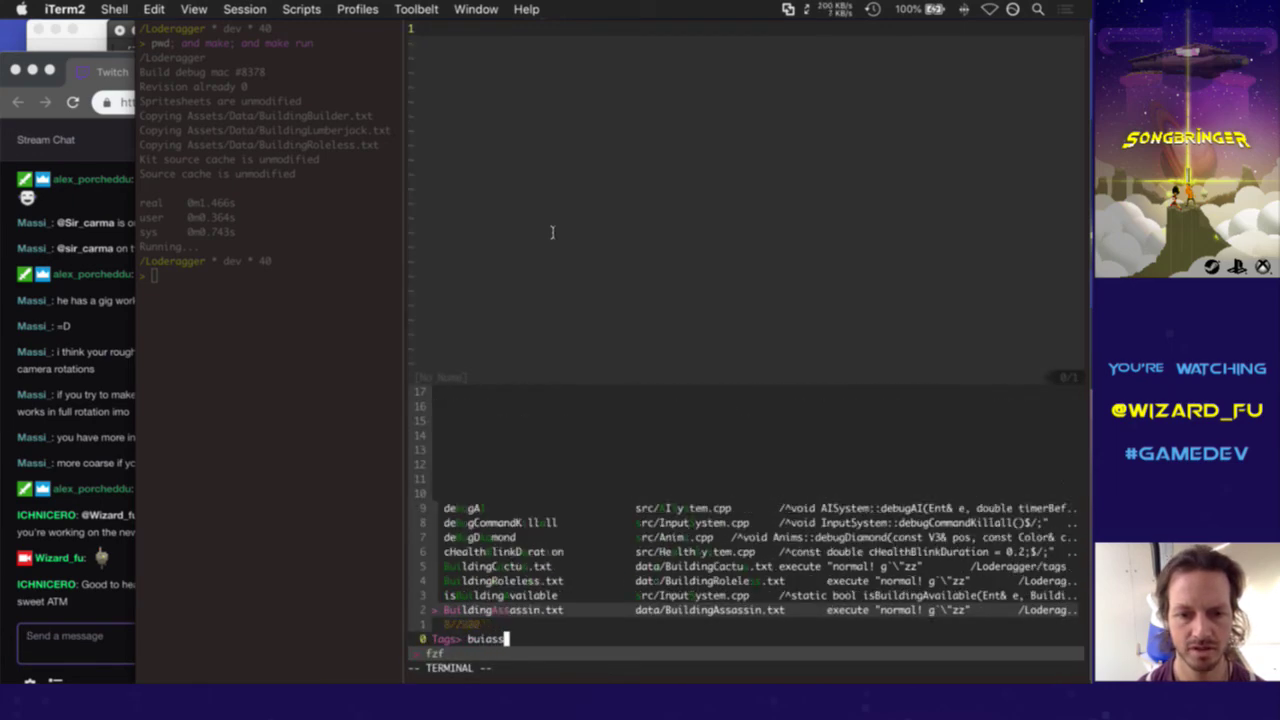
key("Return")
Paste the copied lines below the assassin building's sprite line, change the idle model to BuildingAssassinIdle#.vox, and save the file
key("j")
key("p")
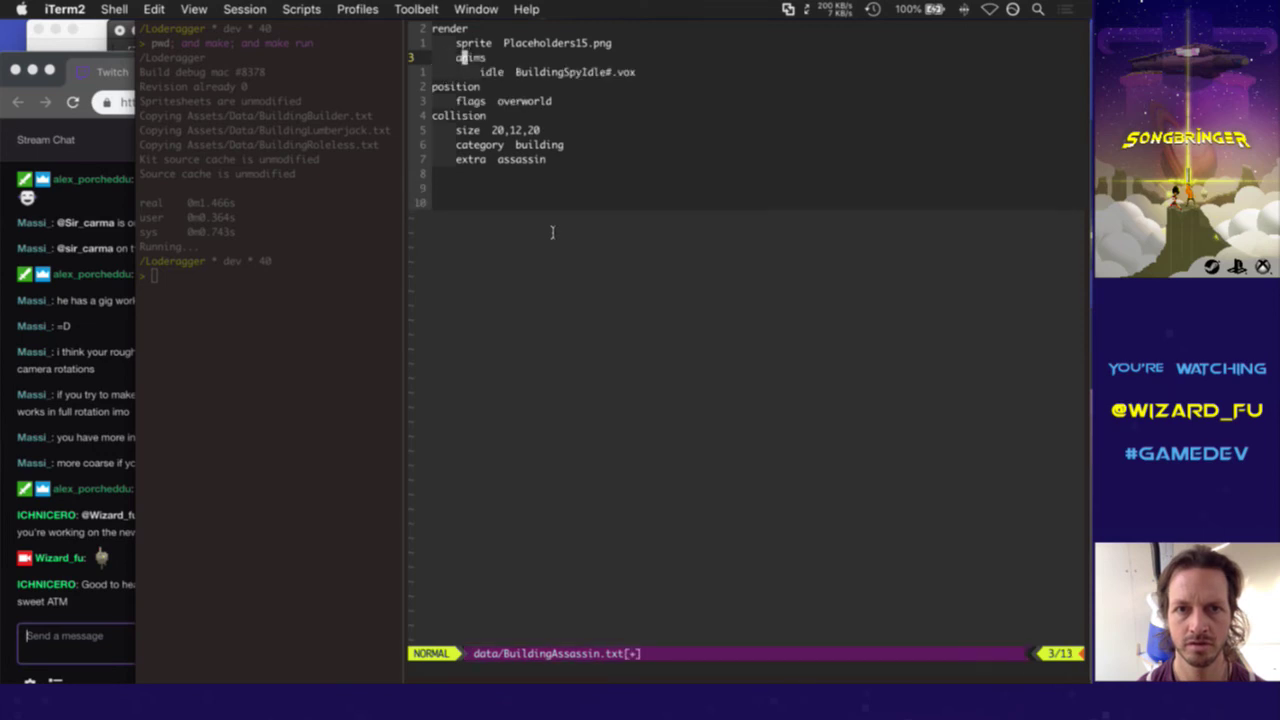
type("jfSctIA")
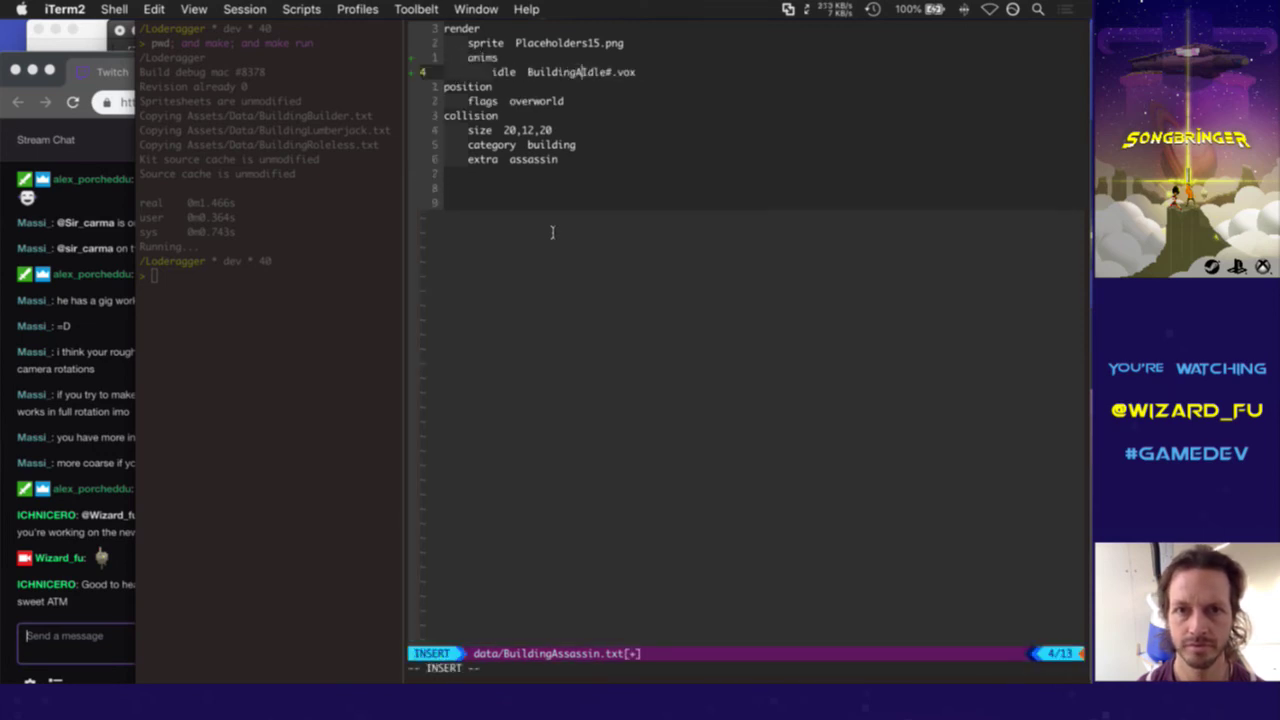
type("ssassin")
key("Escape")
type(":w")
key("Return")
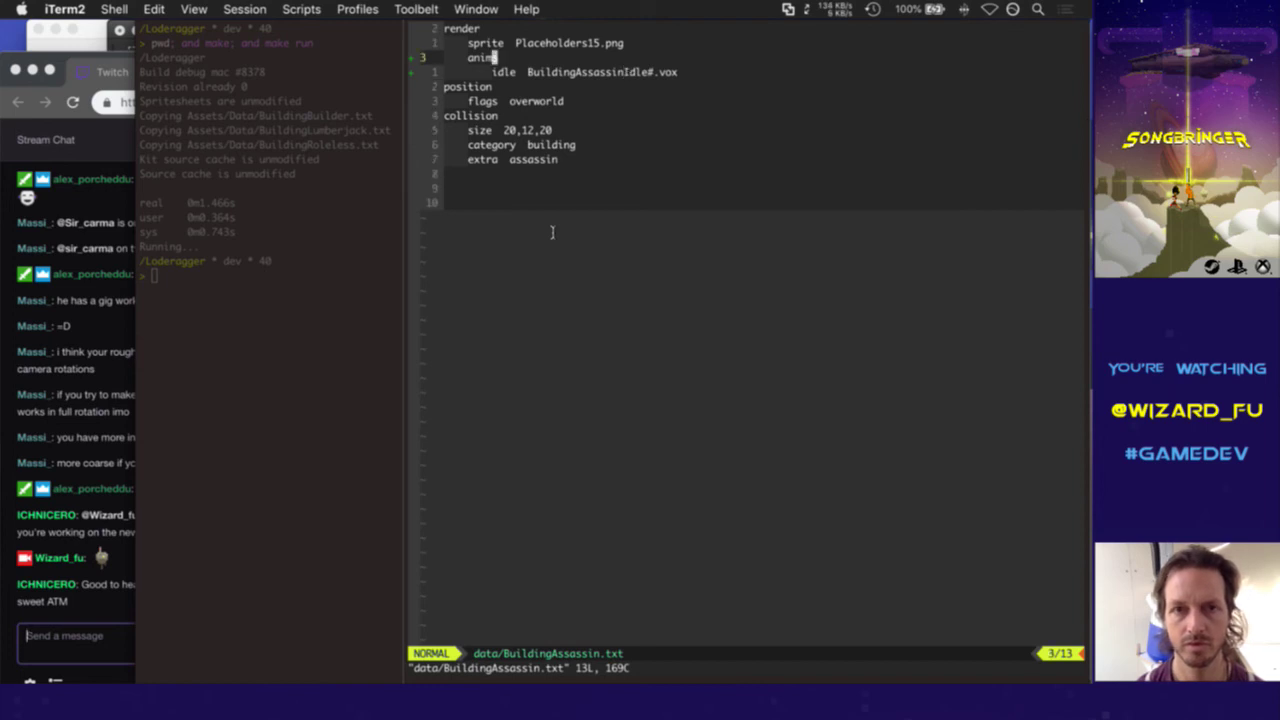
Copy the anims and idle lines from data/BuildingAssassin.txt, and open data/BuildingTower.txt through the tag search
key("ctrl+t")
type("tower")
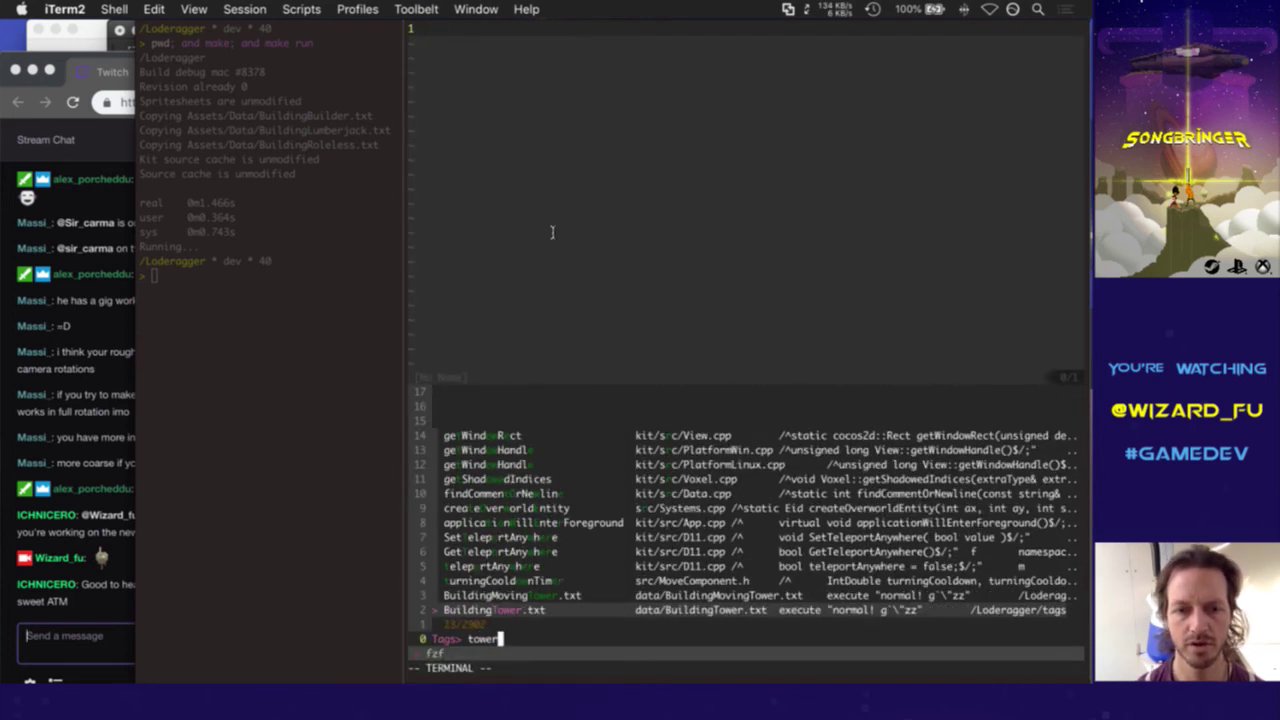
key("Return")
Paste the copied lines below the tower building's sprite line, change the idle model to BuildingTowerIdle#.vox, then save and close the file
key("j")
key("p")
key("j")
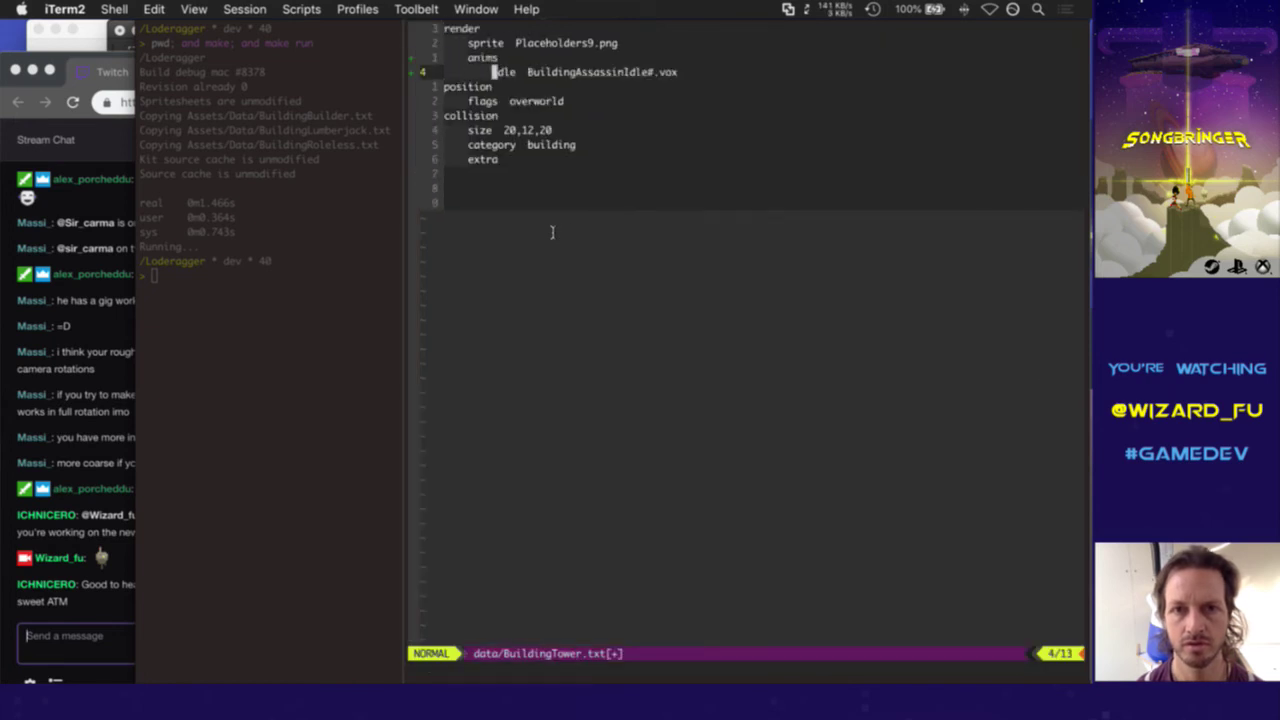
key("w")
key("f")
key("shift+a")
type("vfilc")
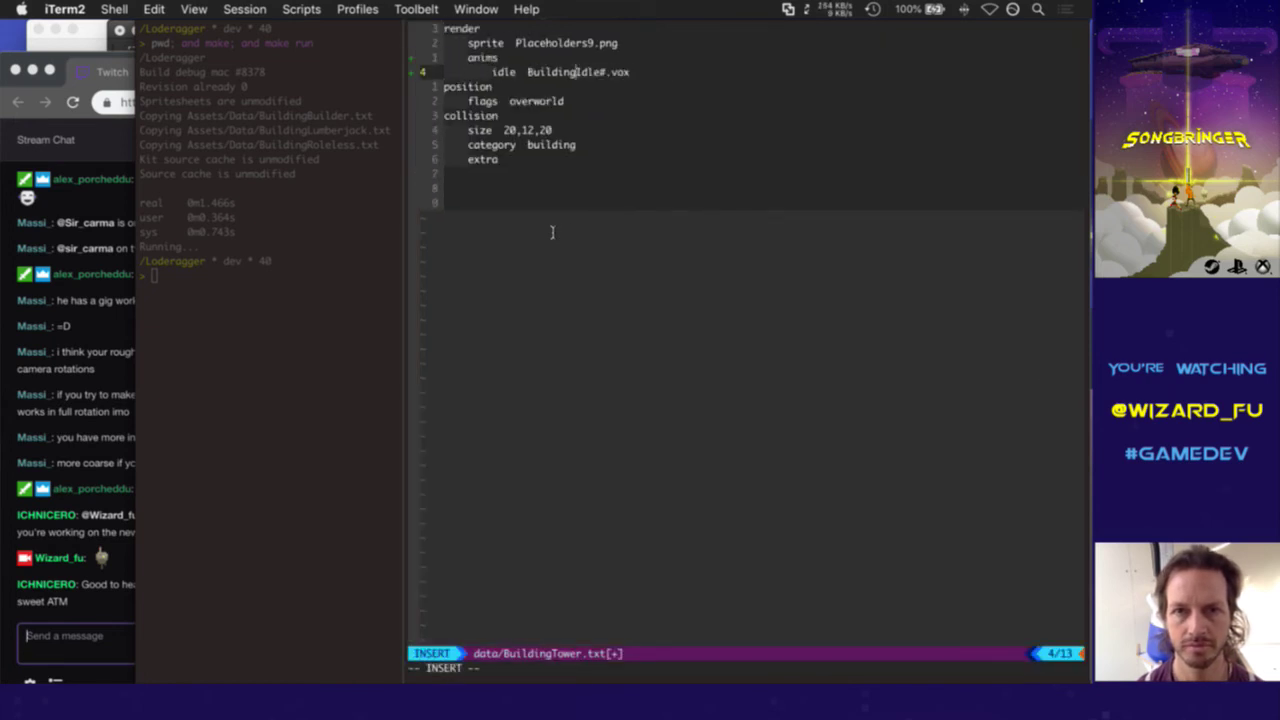
type("Tower")
key("Escape")
type(":w")
key("Return")
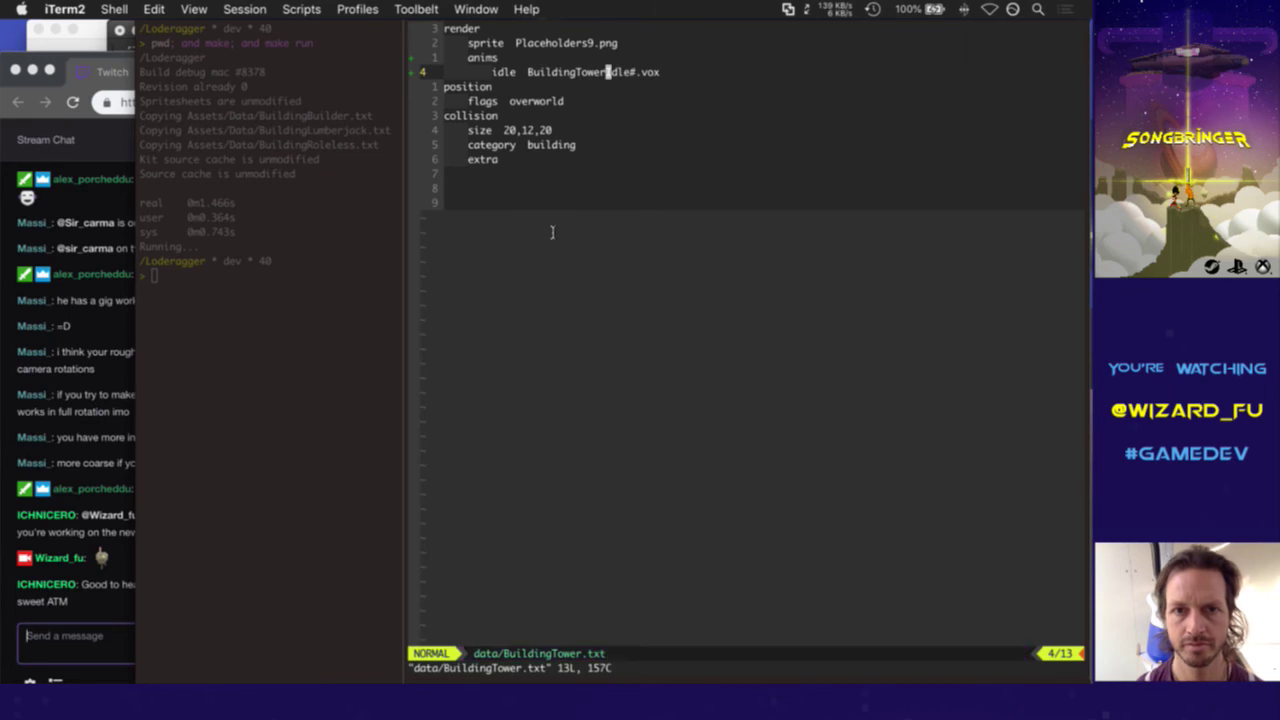
type(":bd")
key("Return")
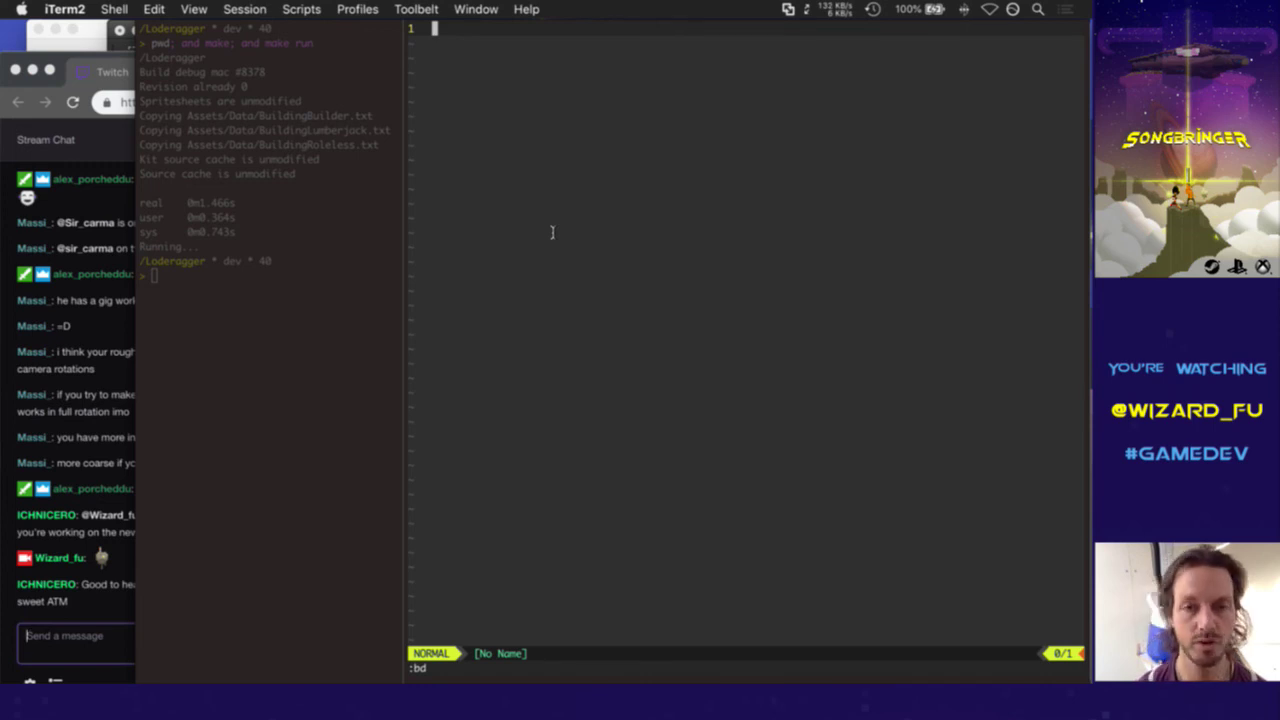
key("ctrl+t")
type("swi")
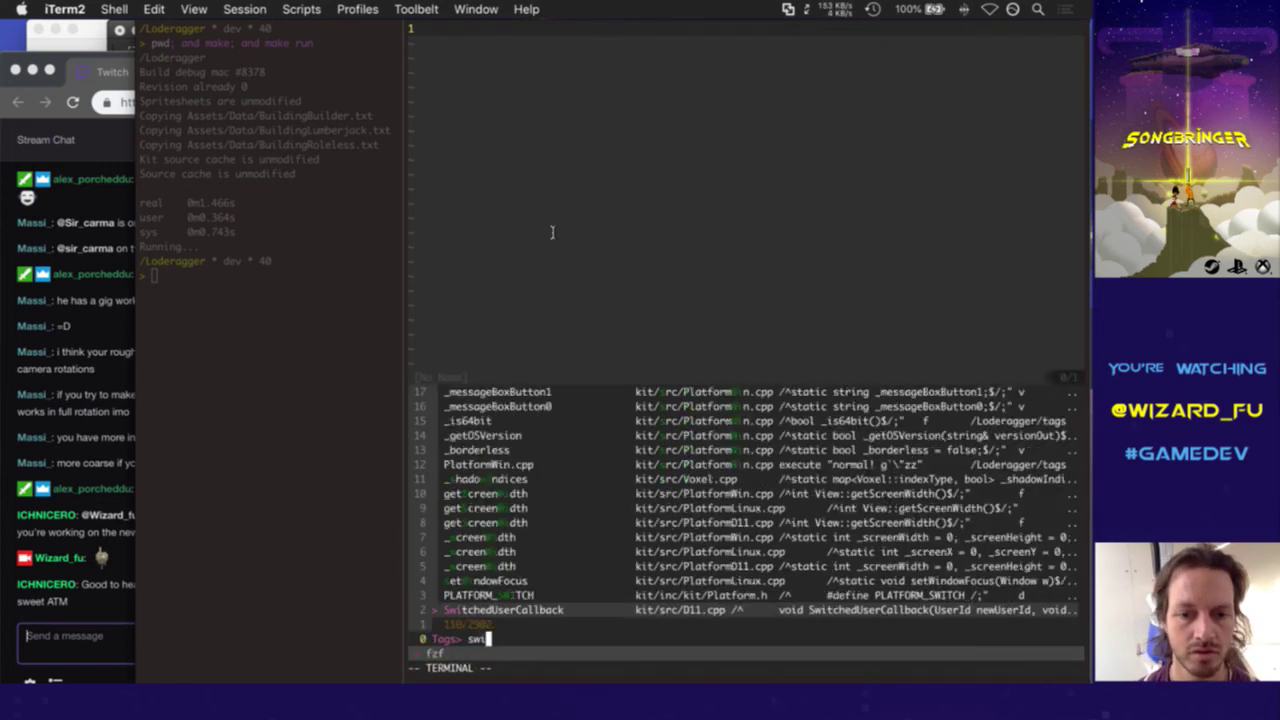
key("Escape")
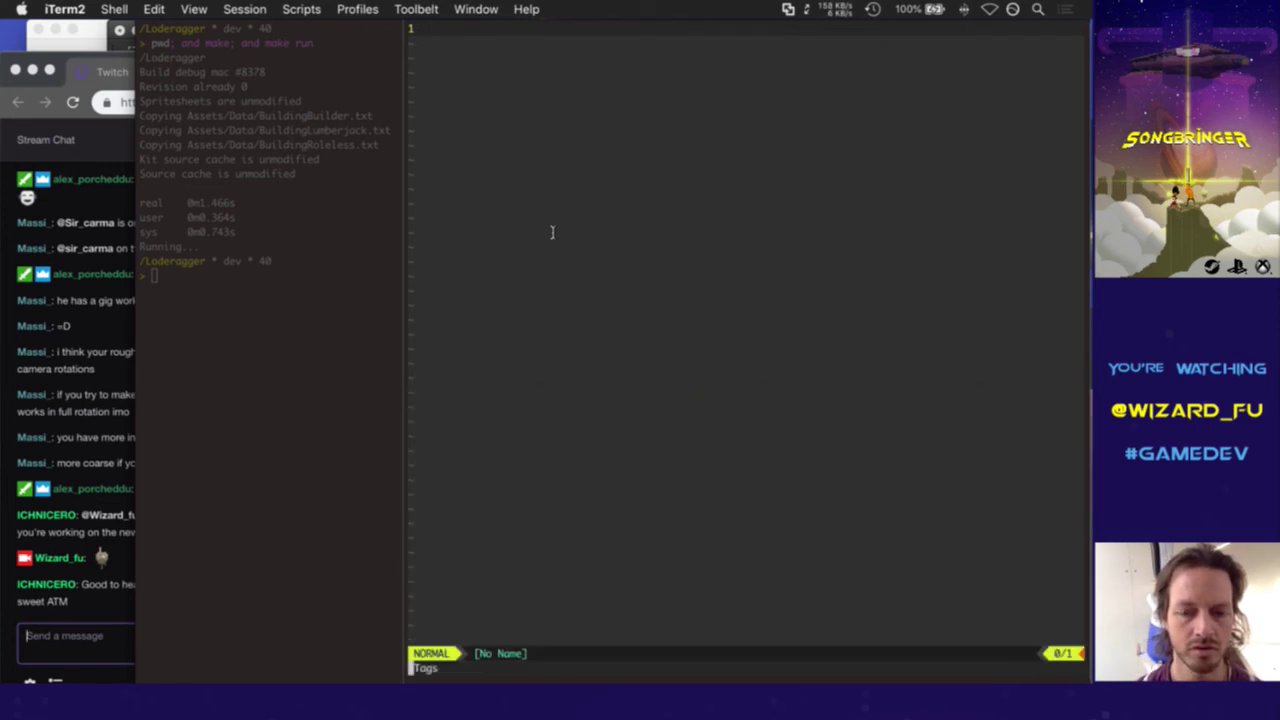
Open data/Axe.txt through the tag search
key("ctrl+t")
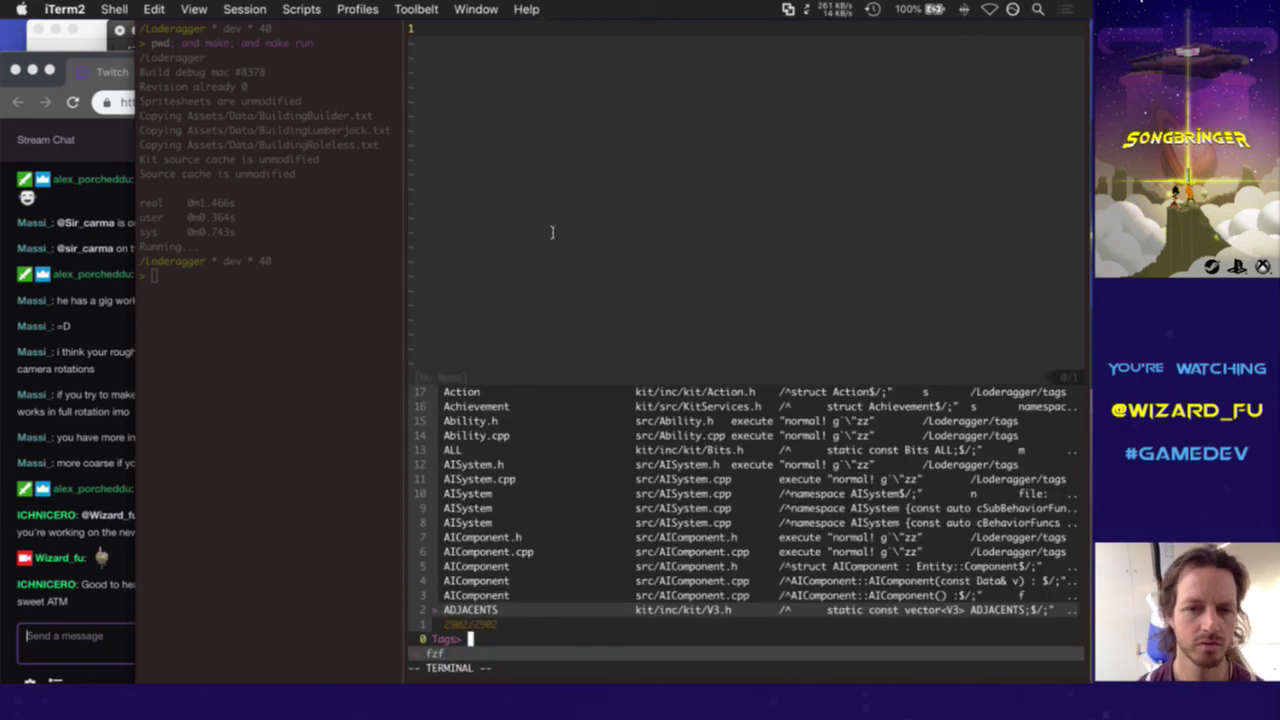
type("ax")
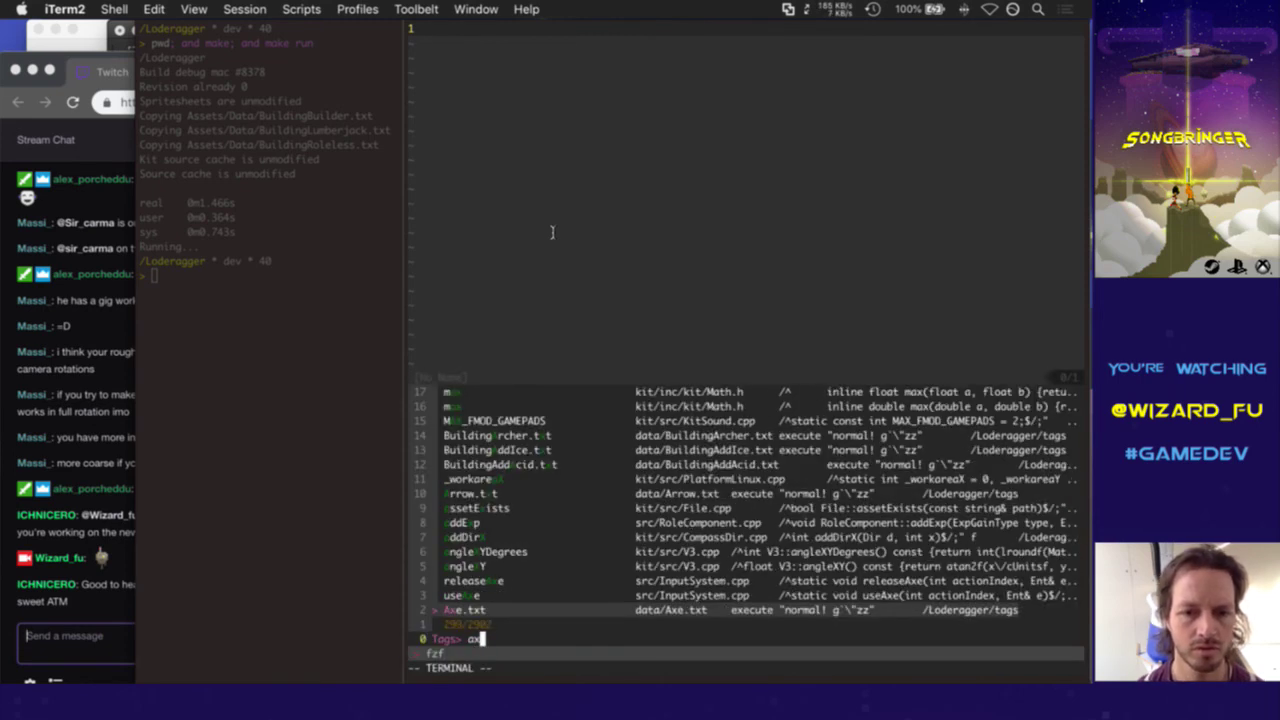
key("Return")
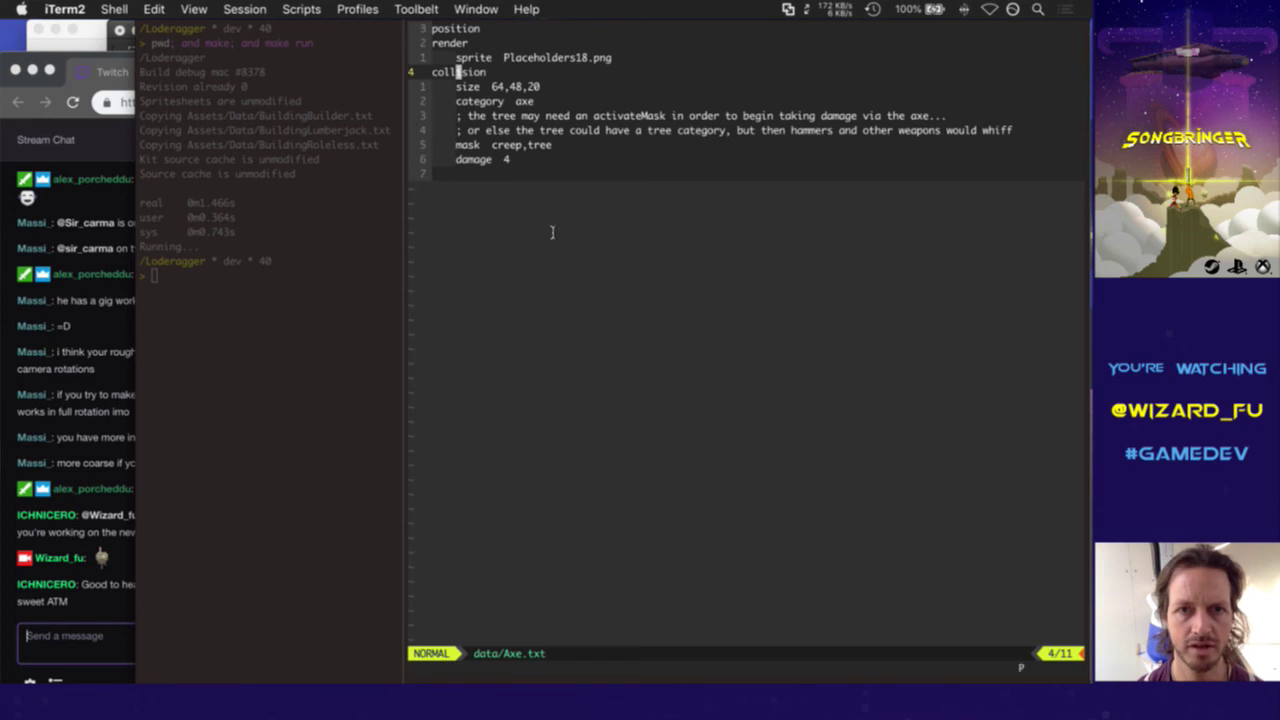
key("s")
key("Escape")
key("u")
Add an anims section with an idle entry below the axe's sprite line
type("O")
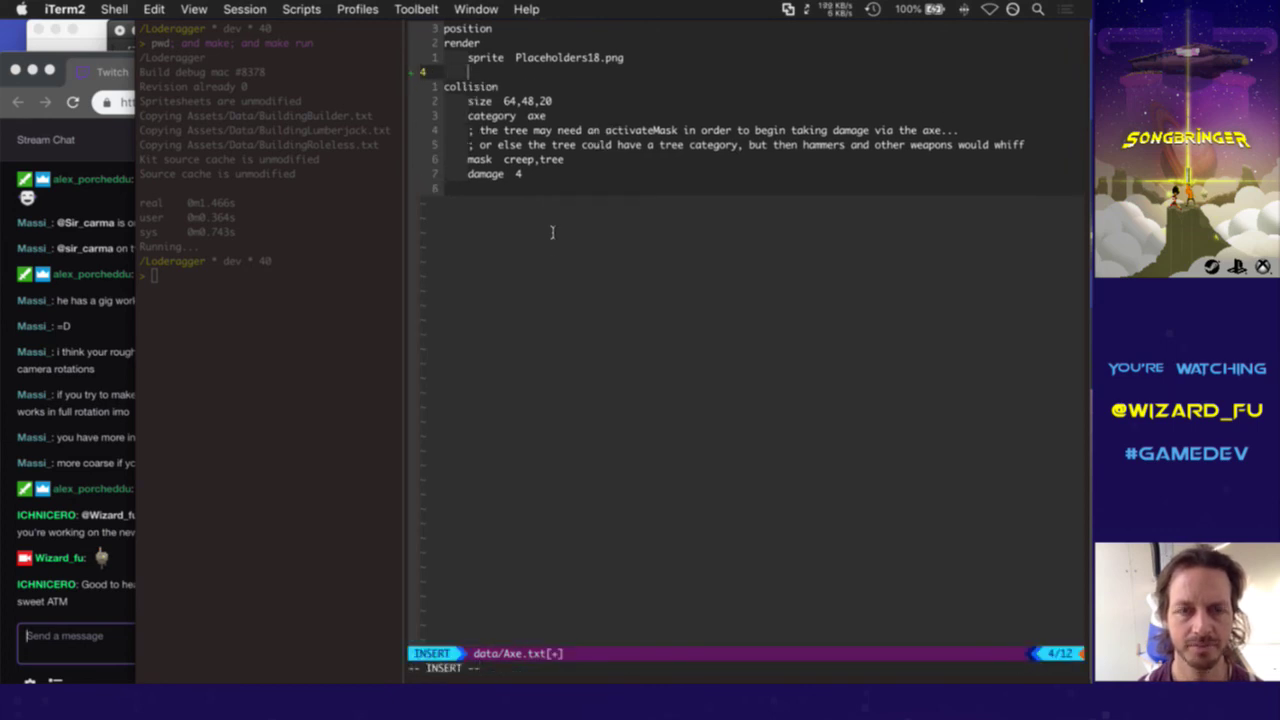
type("anims")
key("Return")
key("Tab")
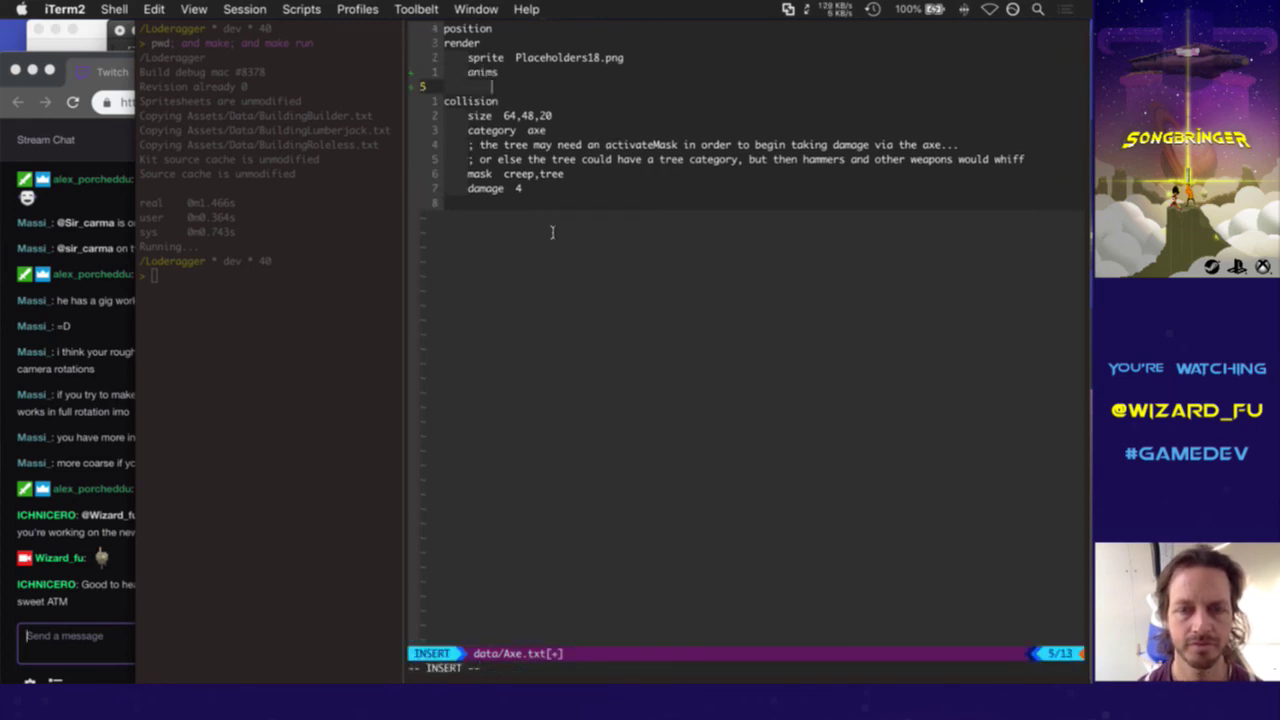
type("idle  ")
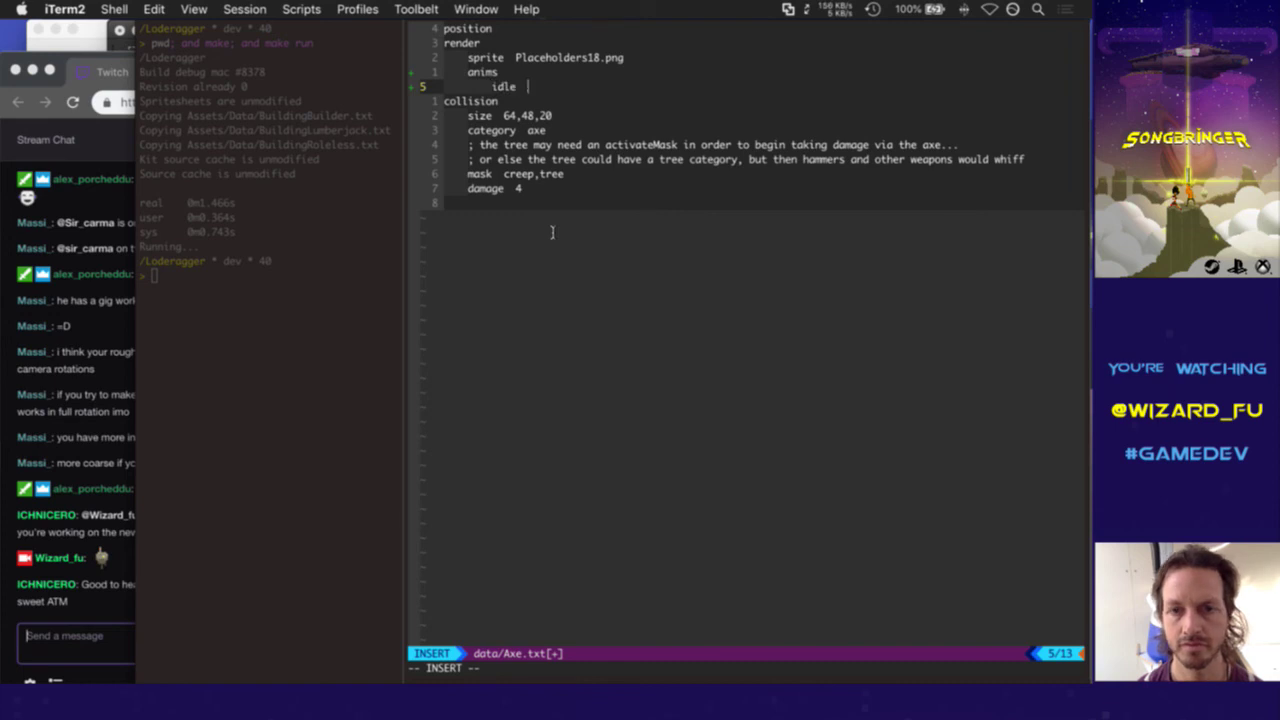
Set the axe's idle model to SwooshA#.vox, checking the model's file name in the git status listing, and save the file
type("Swoosh")
key("ctrl+b")
key("n")
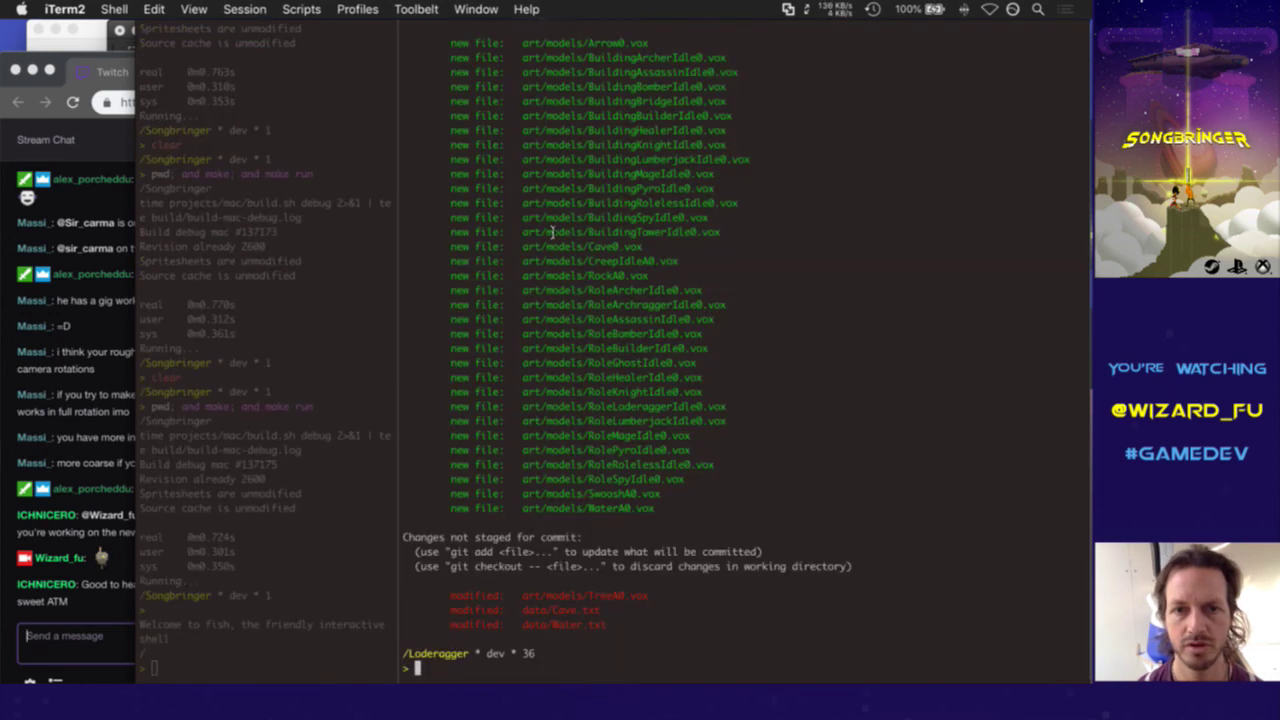
key("ctrl+b")
key("p")
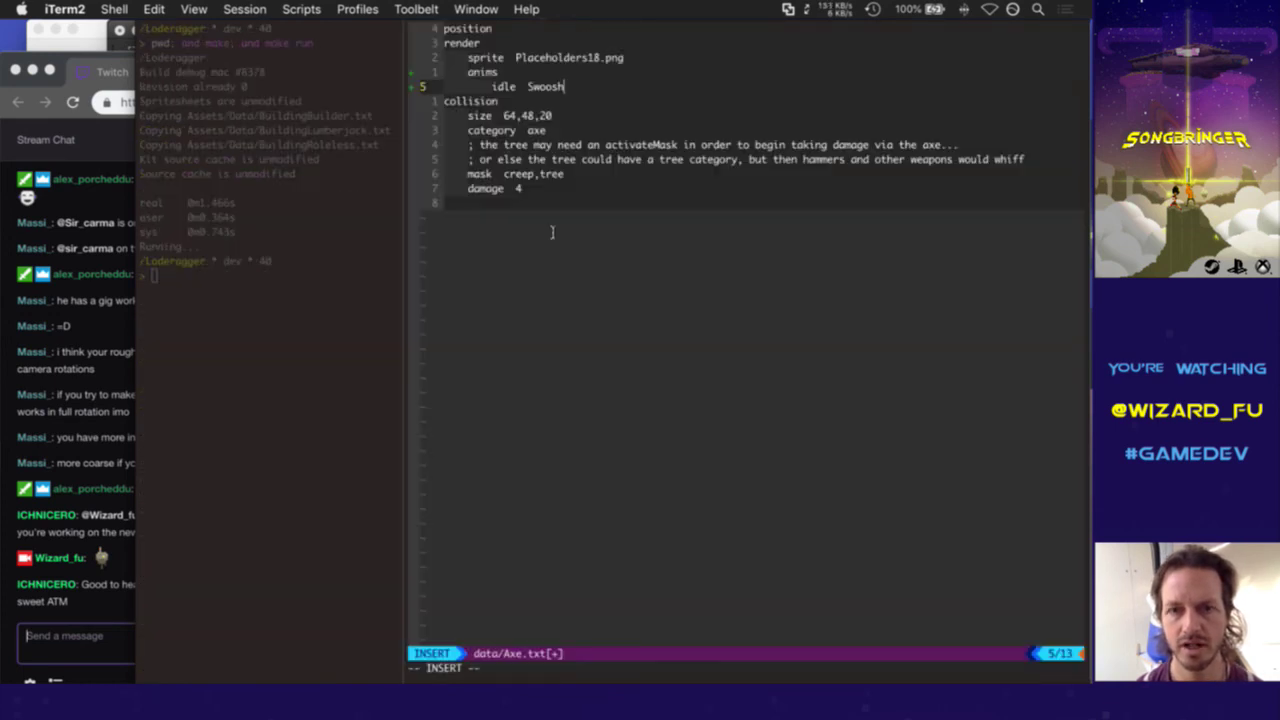
type("A#.vox")
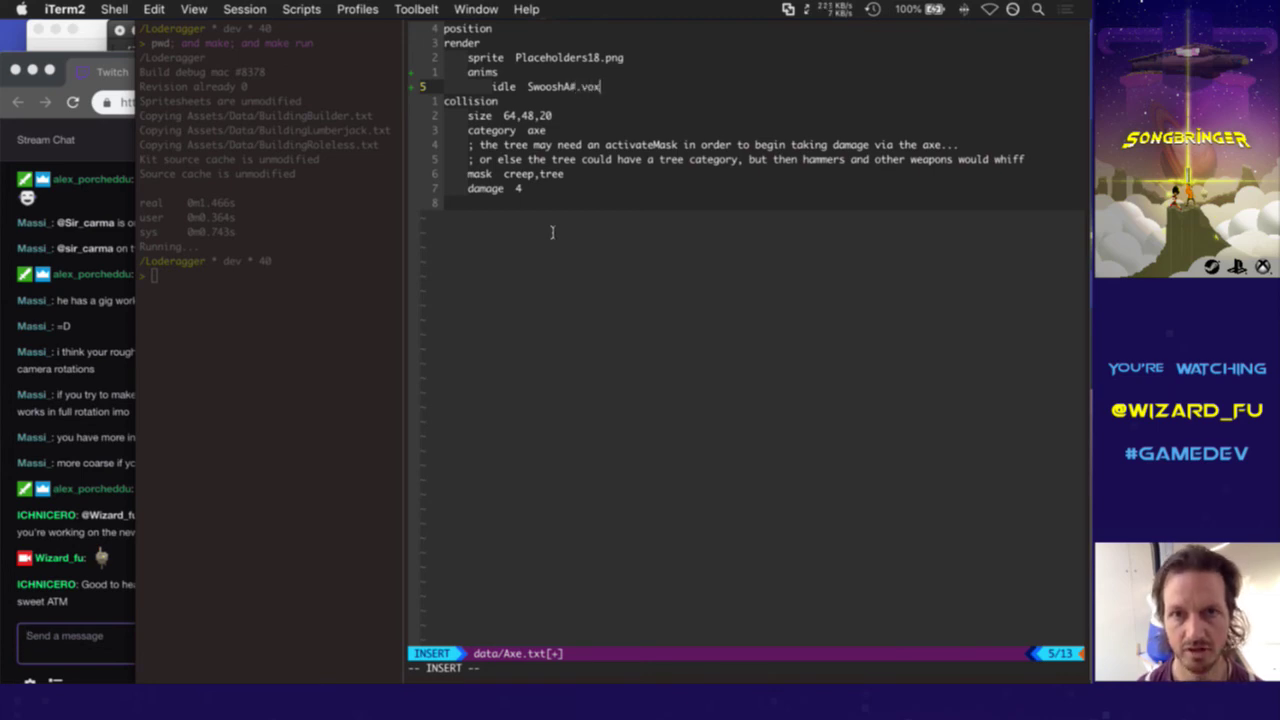
key("Escape")
type(":w")
key("Return")
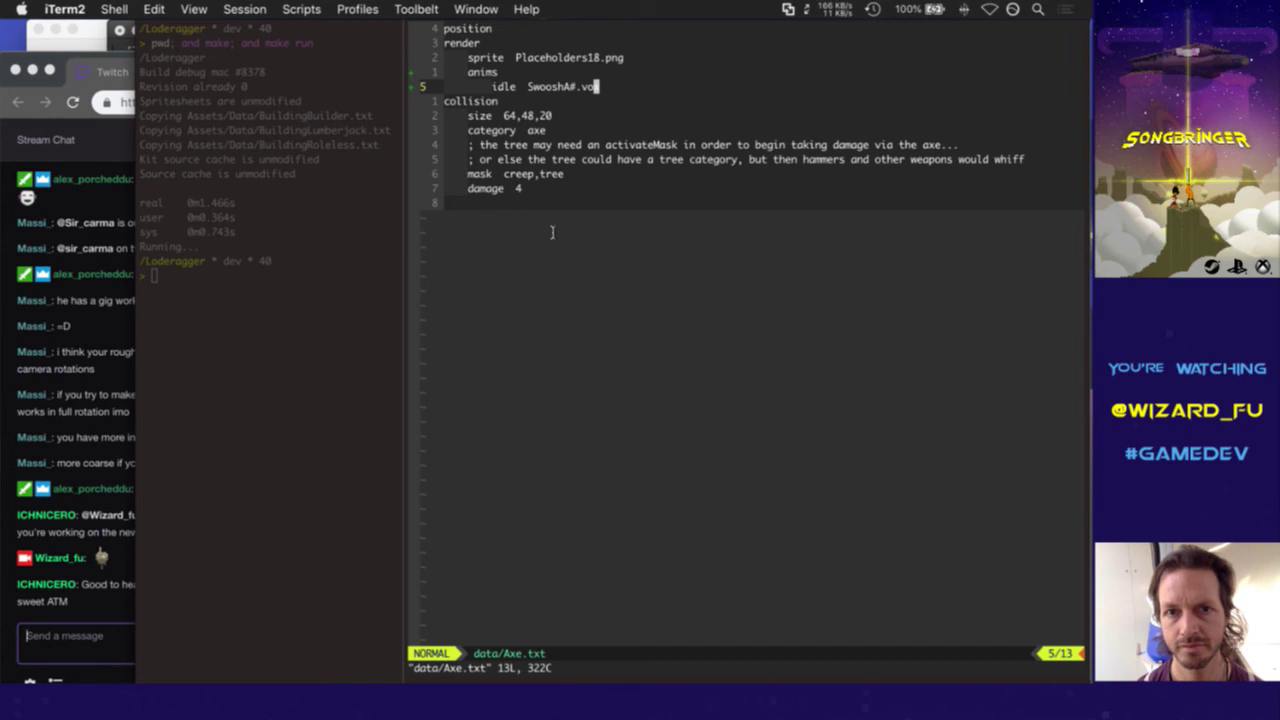
Rebuild and launch the game by rerunning "pwd; and make; and make run" in the Loderagger shell pane
key("ctrl+b")
key("o")
key("Up")
key("Return")
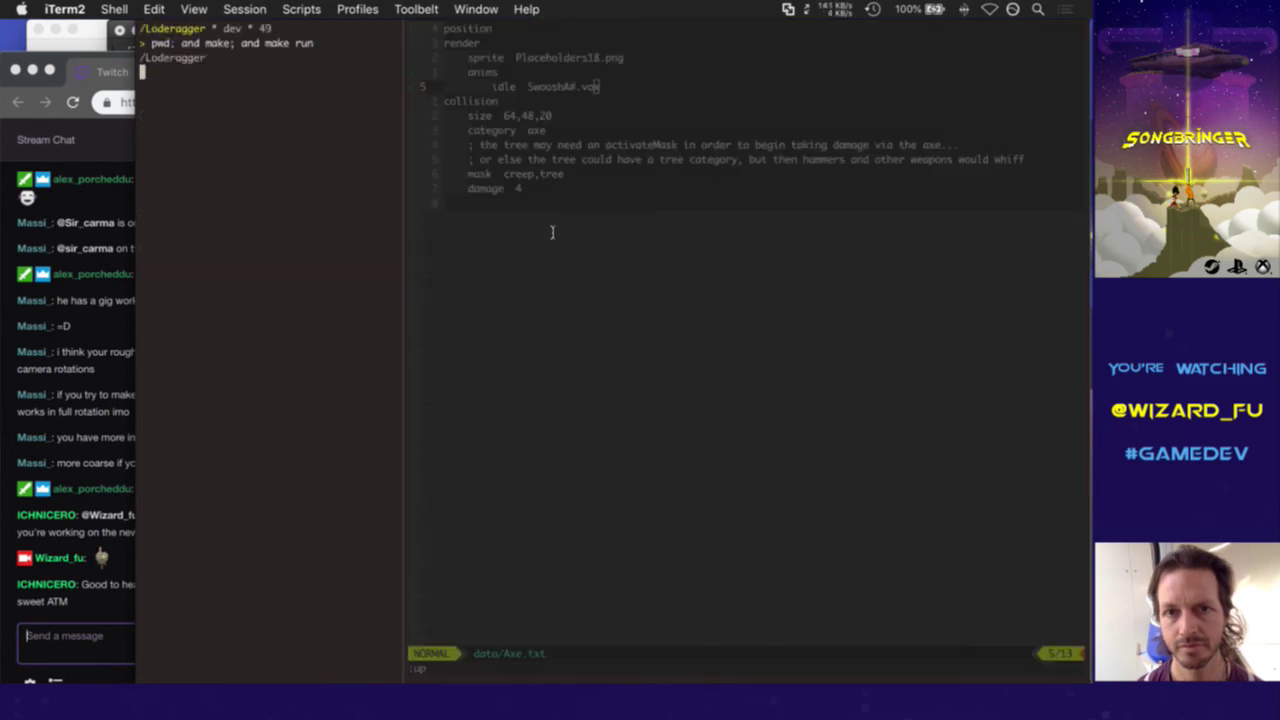
key("ctrl+b")
key("o")
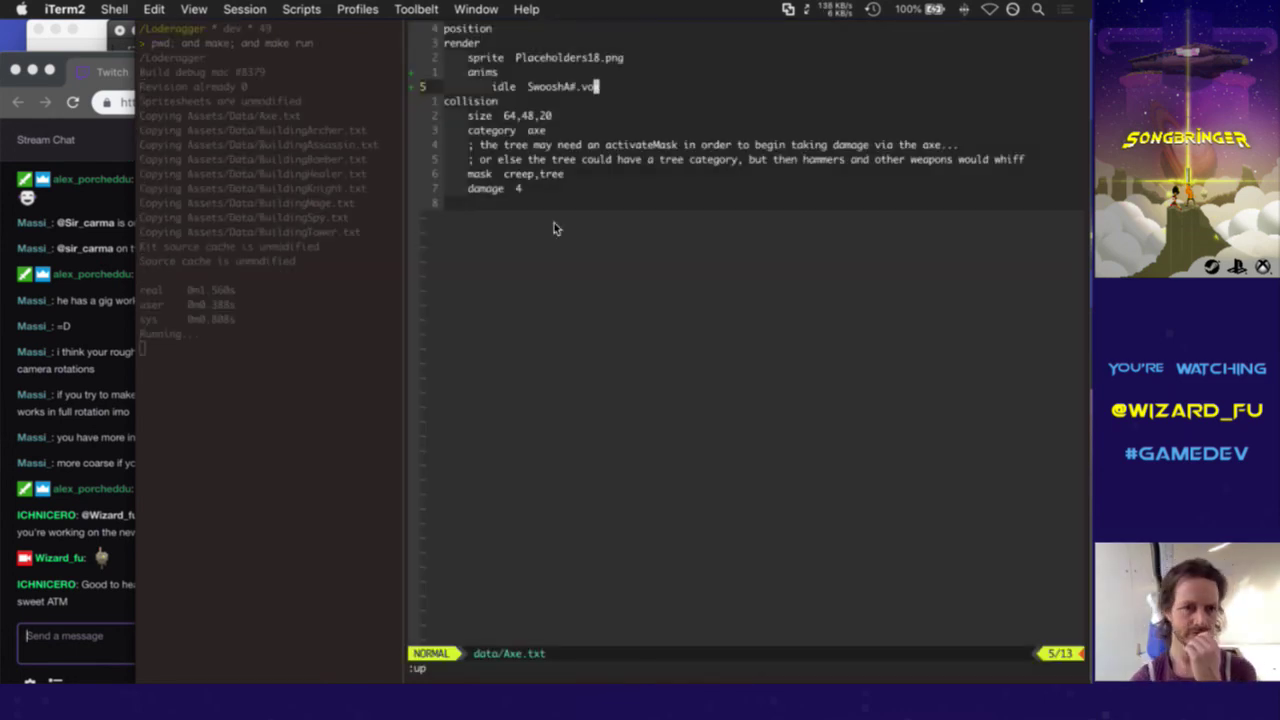
key("ctrl+b")
key("o")
key("Up")
key("Return")
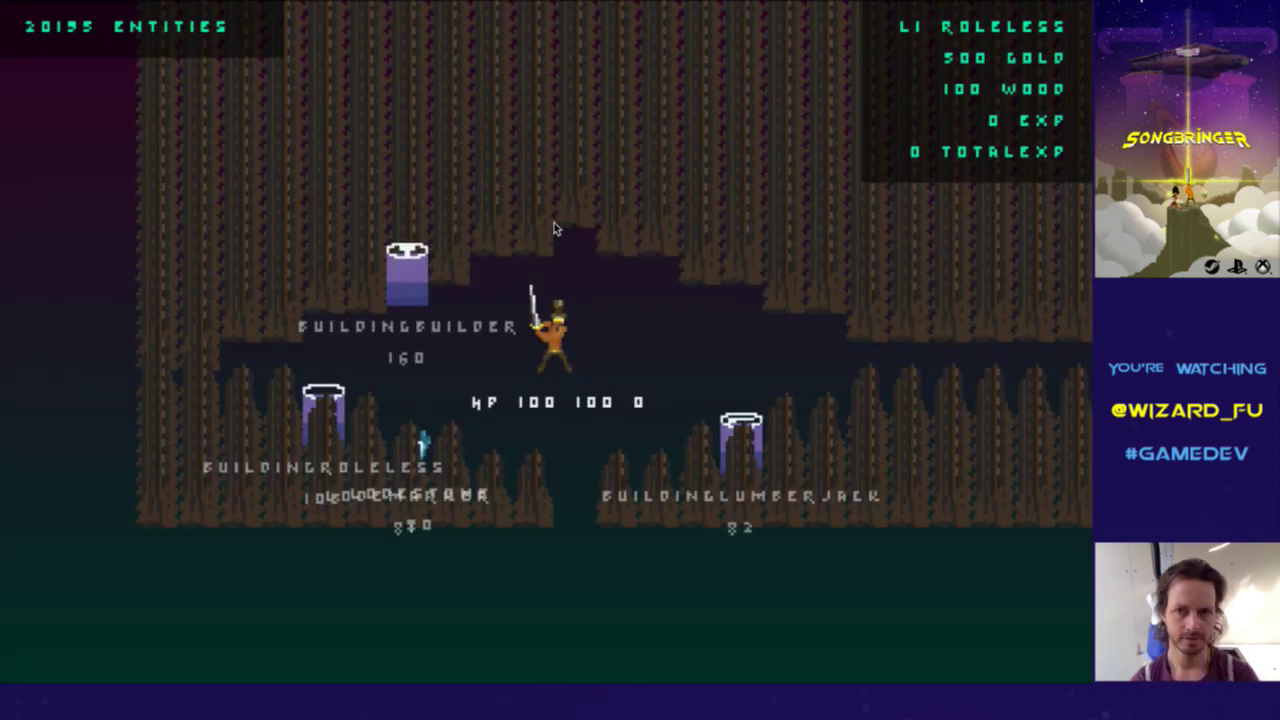
Walk the character to the lumberjack building and take on the lumberjack role
key("Right")
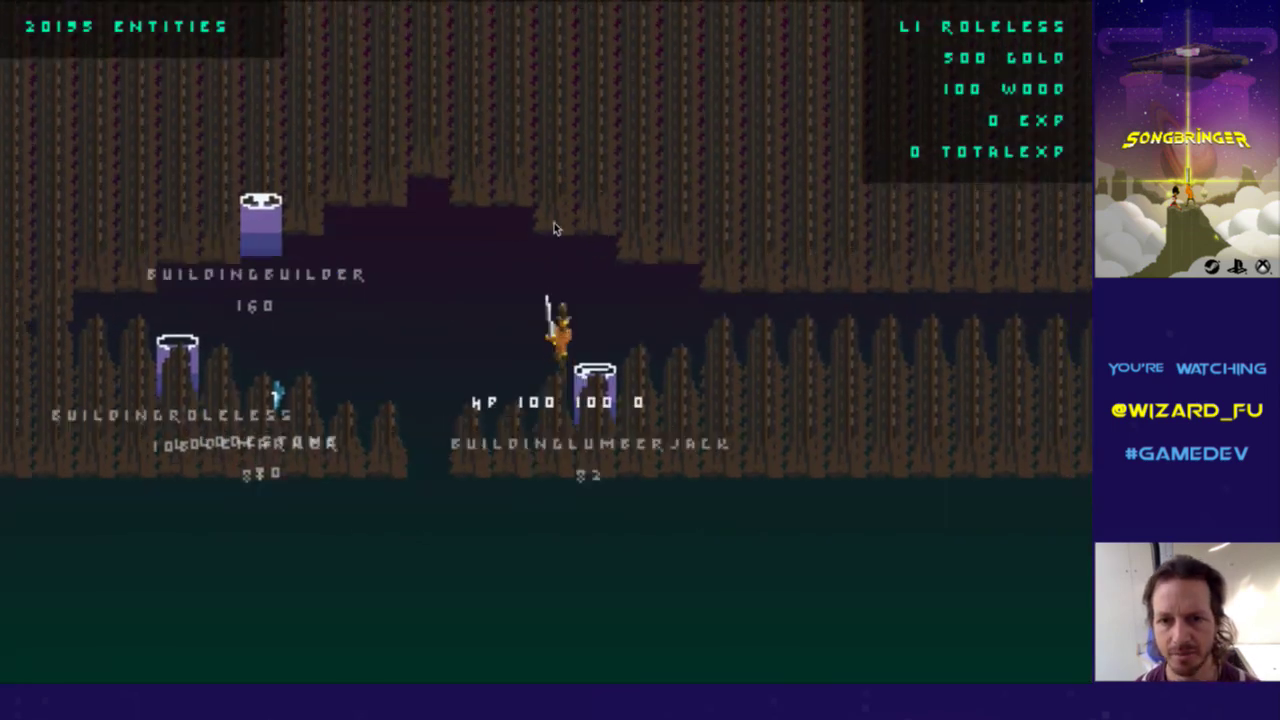
key("Down")
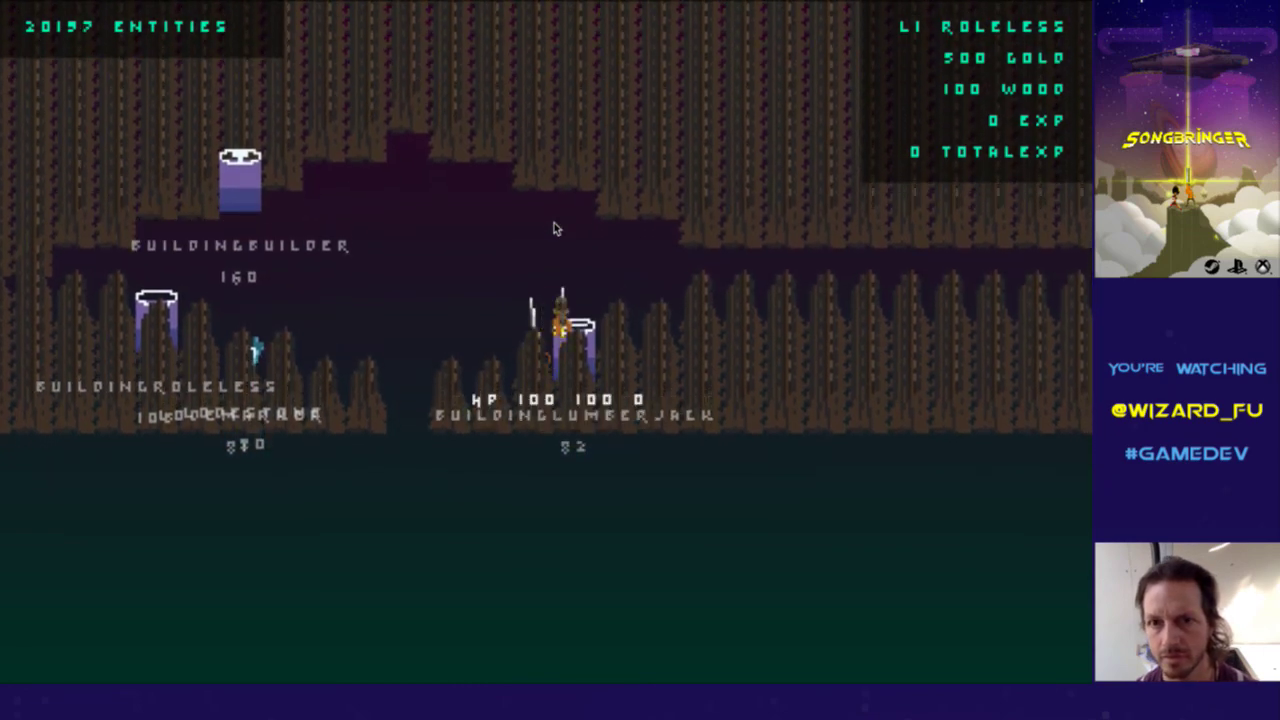
key("Up")
key("Right")
key("Left")
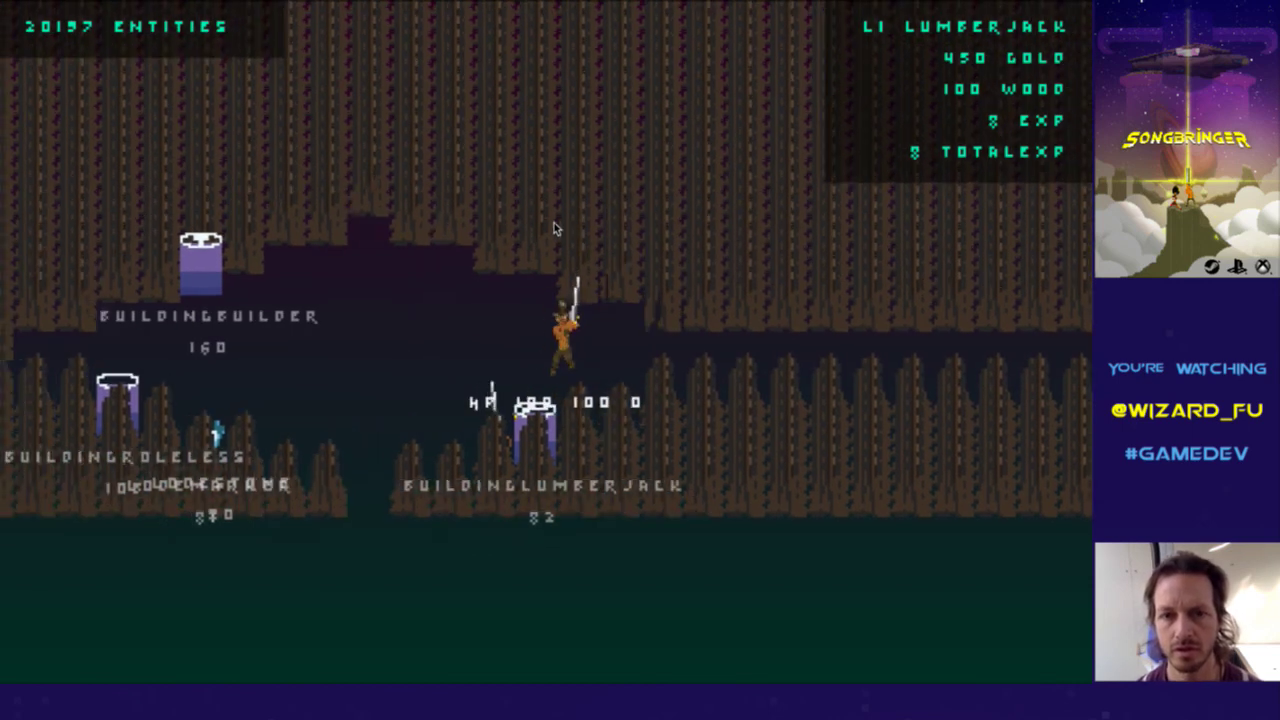
Move the lumberjack through the surrounding forest, chopping trees, to examine how the axe's swoosh model renders
key("Left")
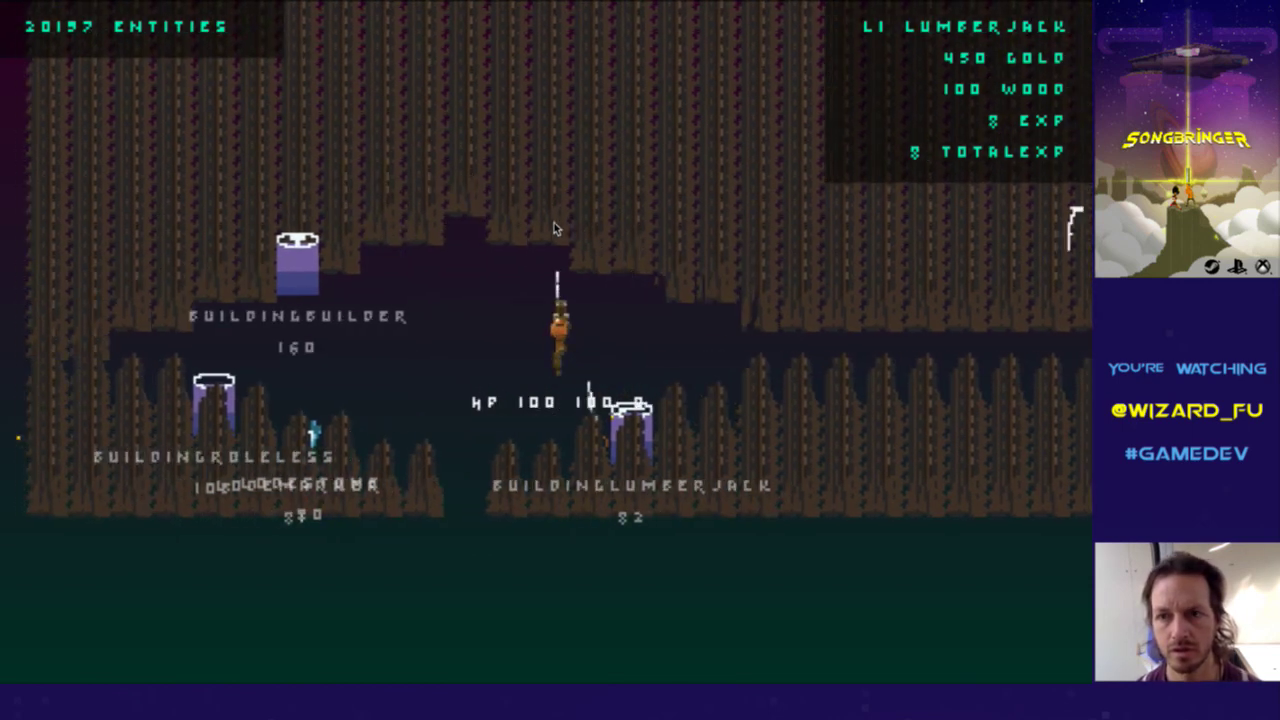
key("Right")
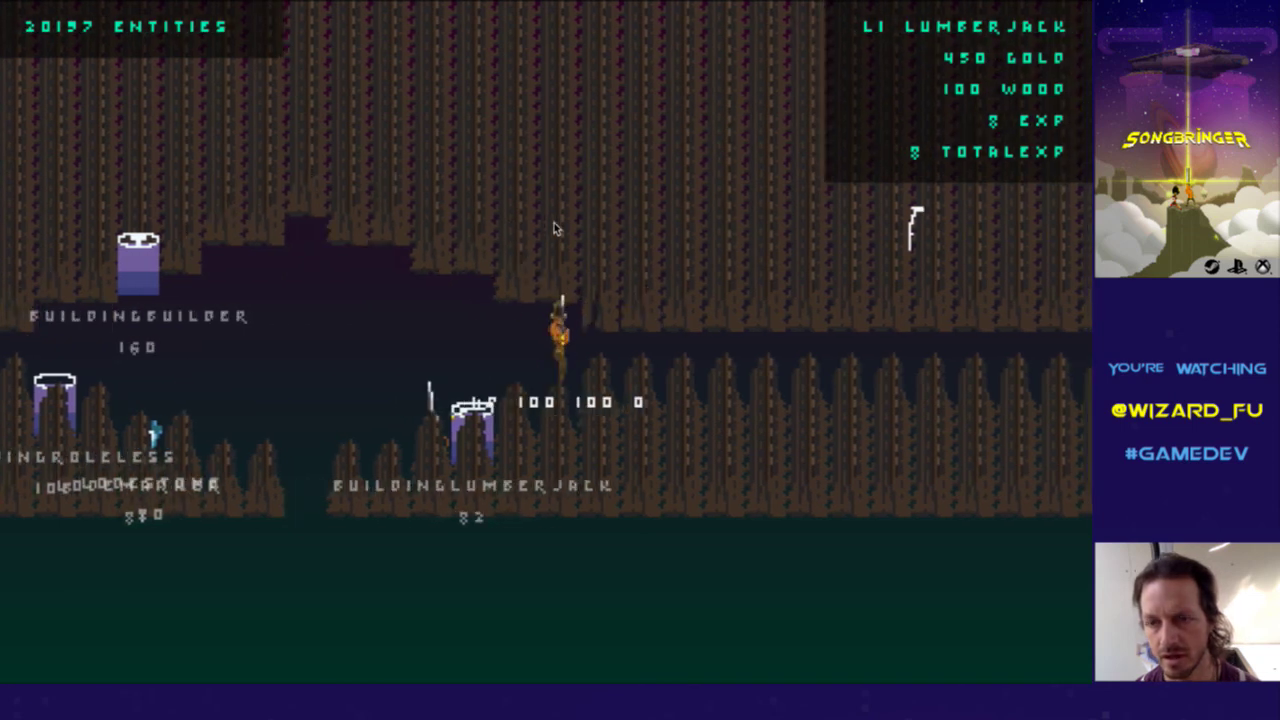
key("Right")
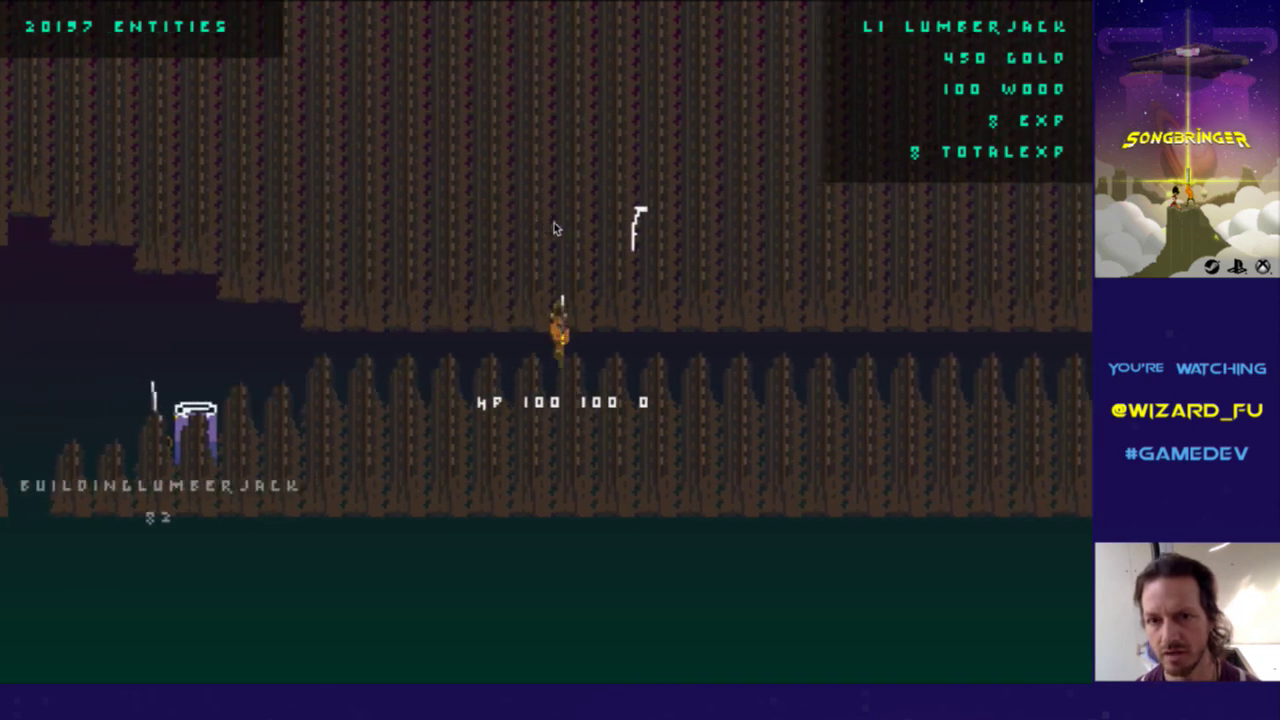
key("Up")
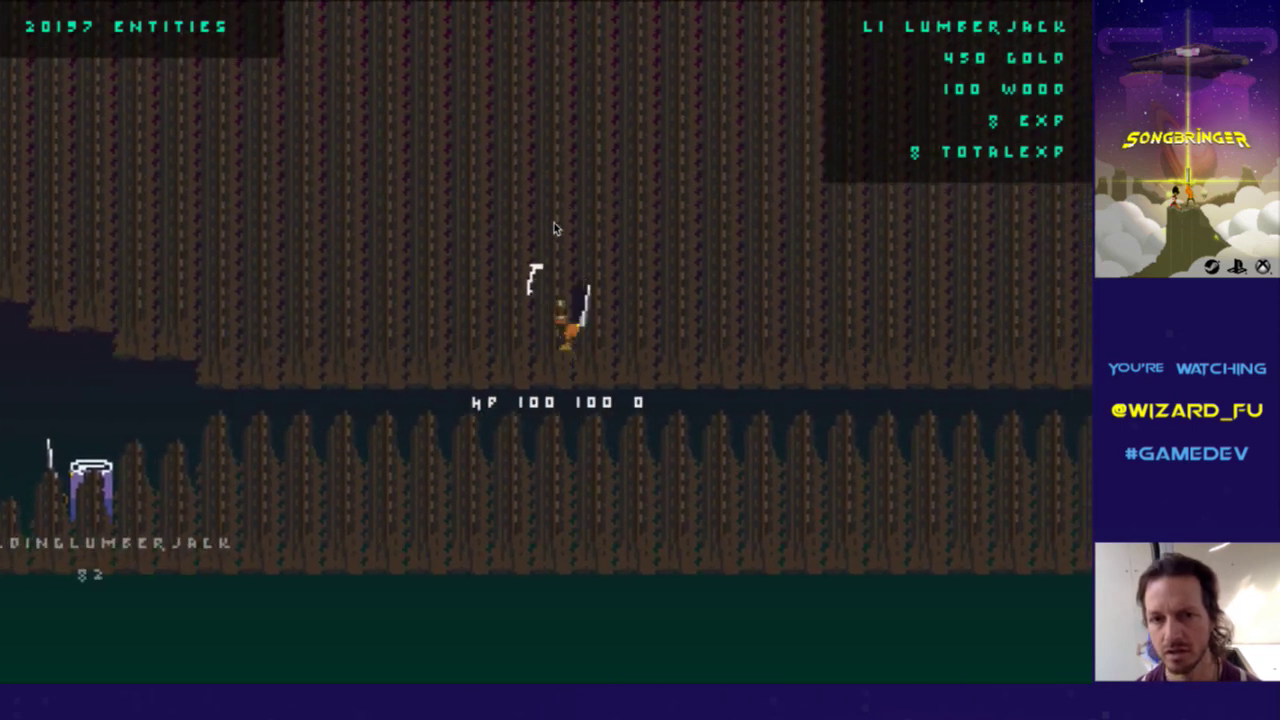
key("Right")
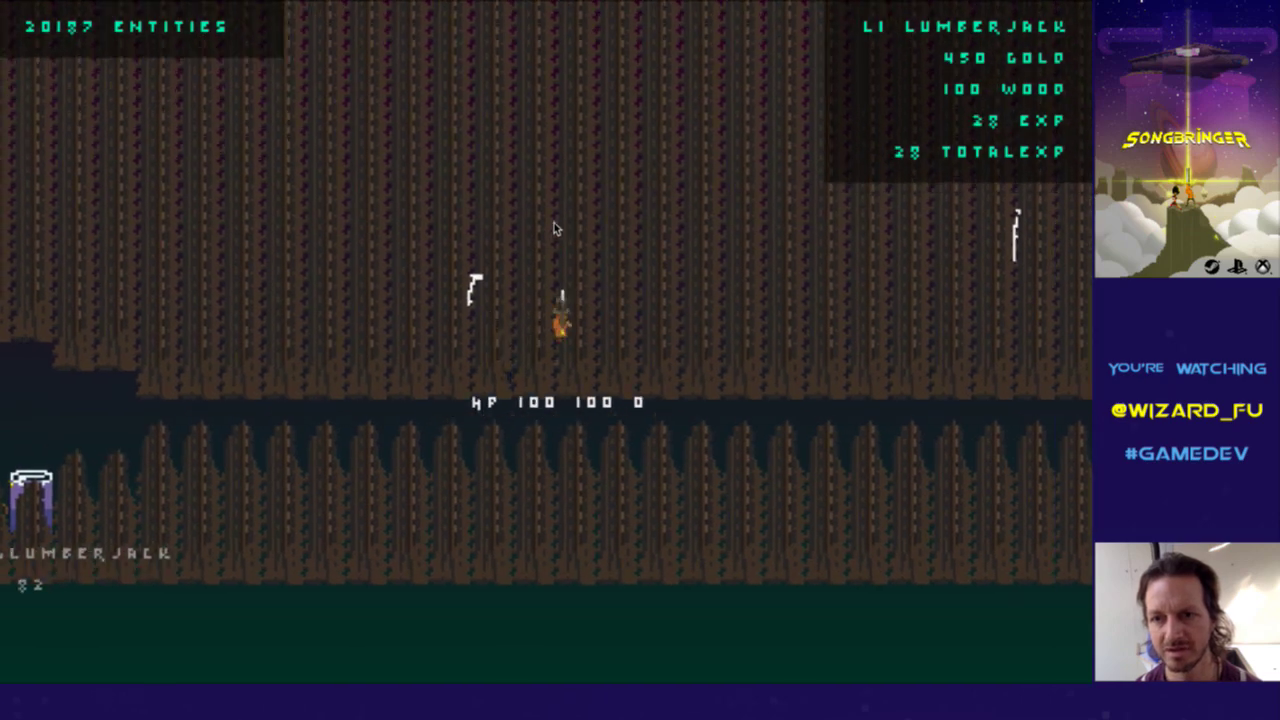
key("Left")
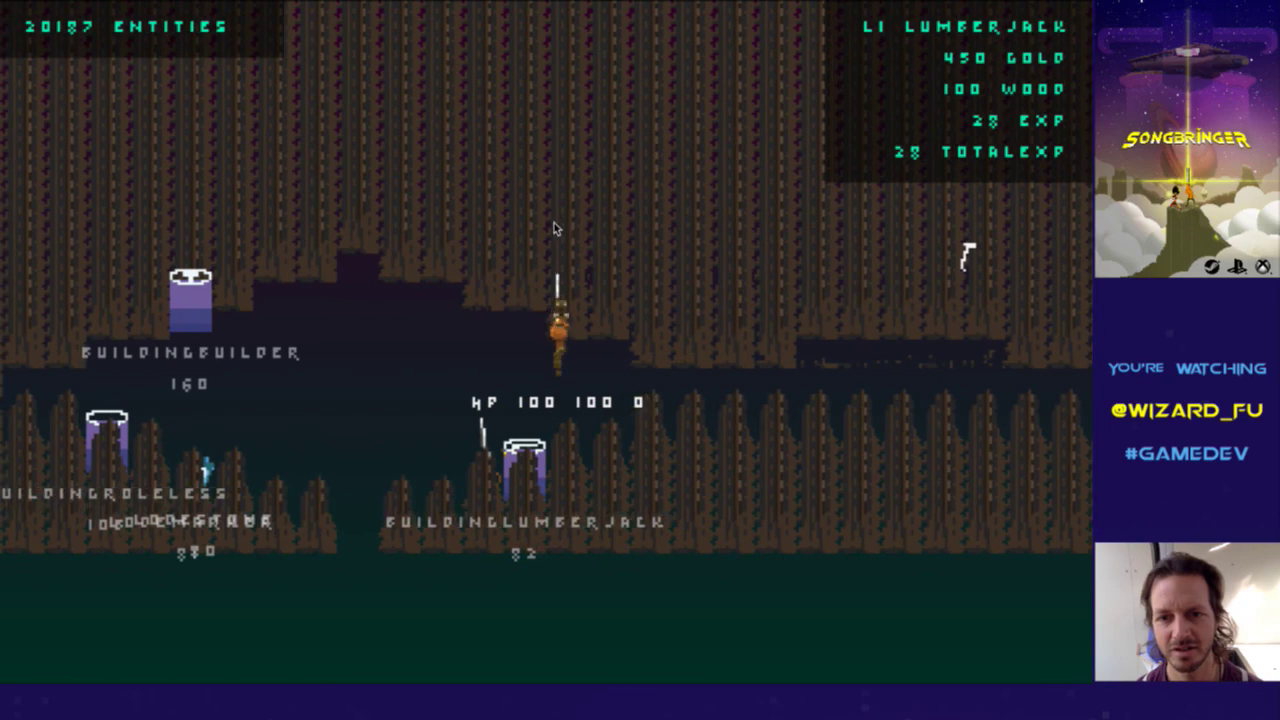
Switch to the code editor and jump to the useWeapon function's definition in src/InputSystem.cpp
key("super+Tab")
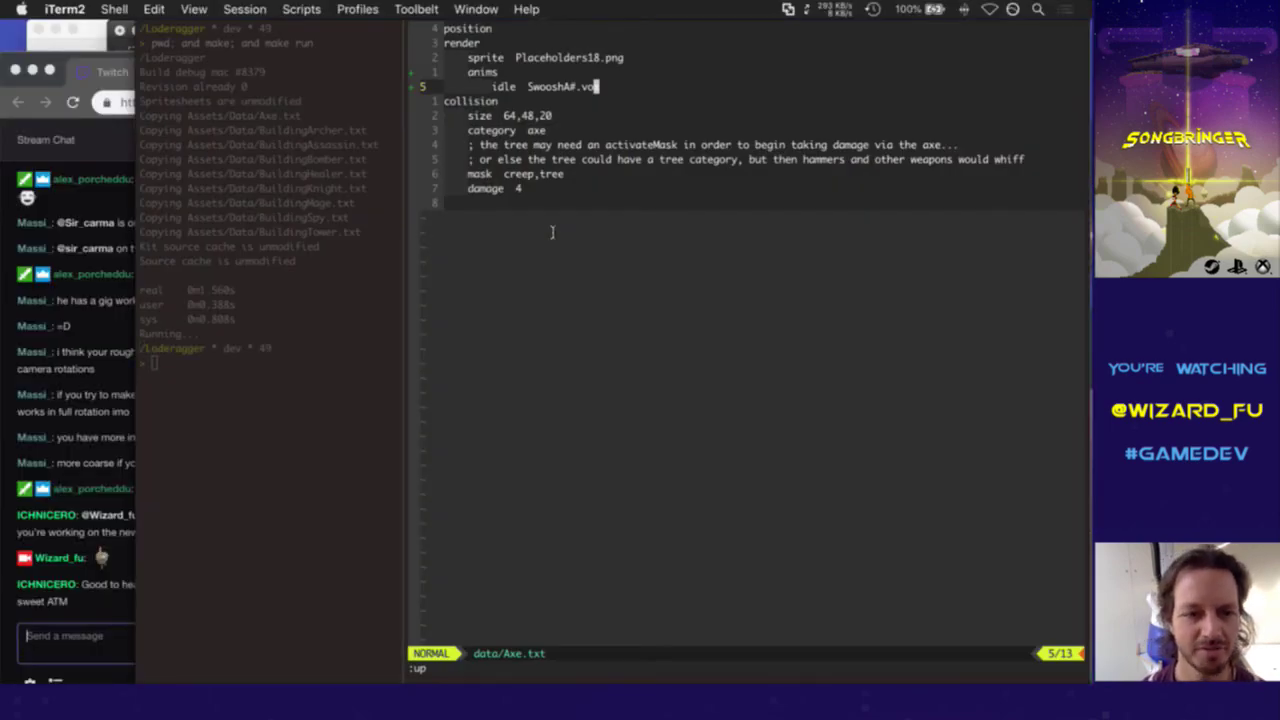
key("ctrl+t")
type("u")
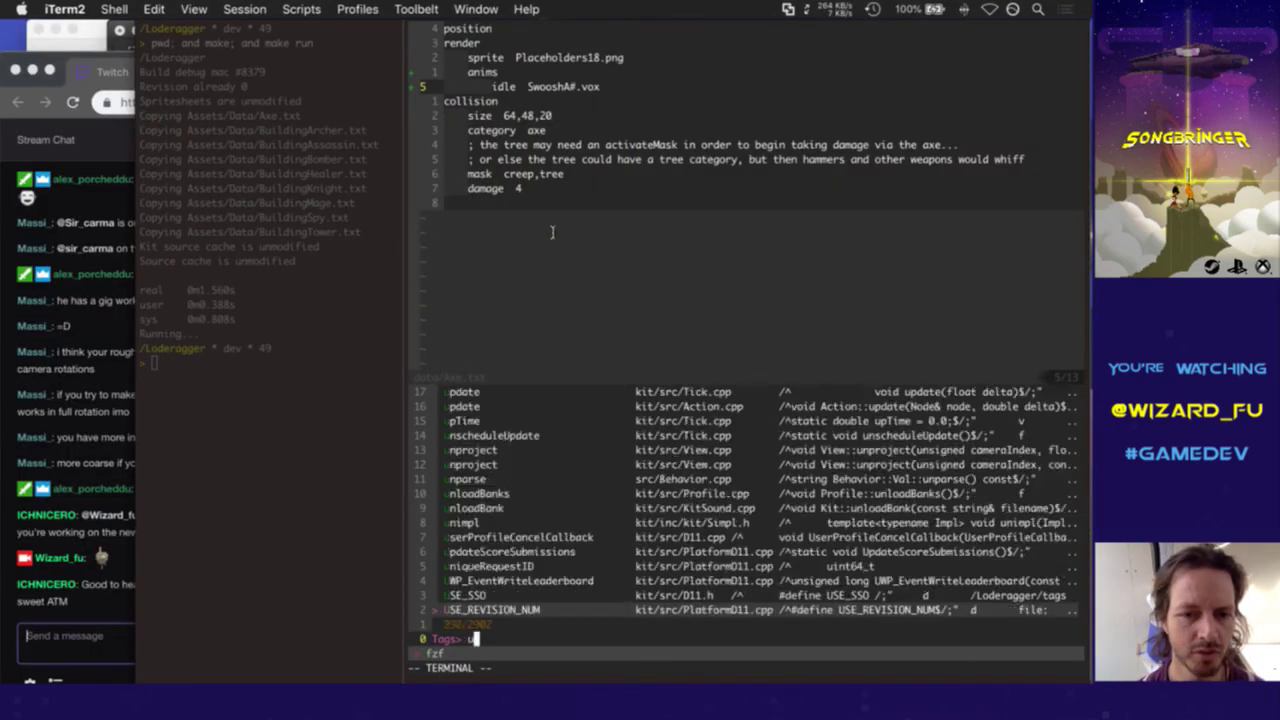
type("sewe")
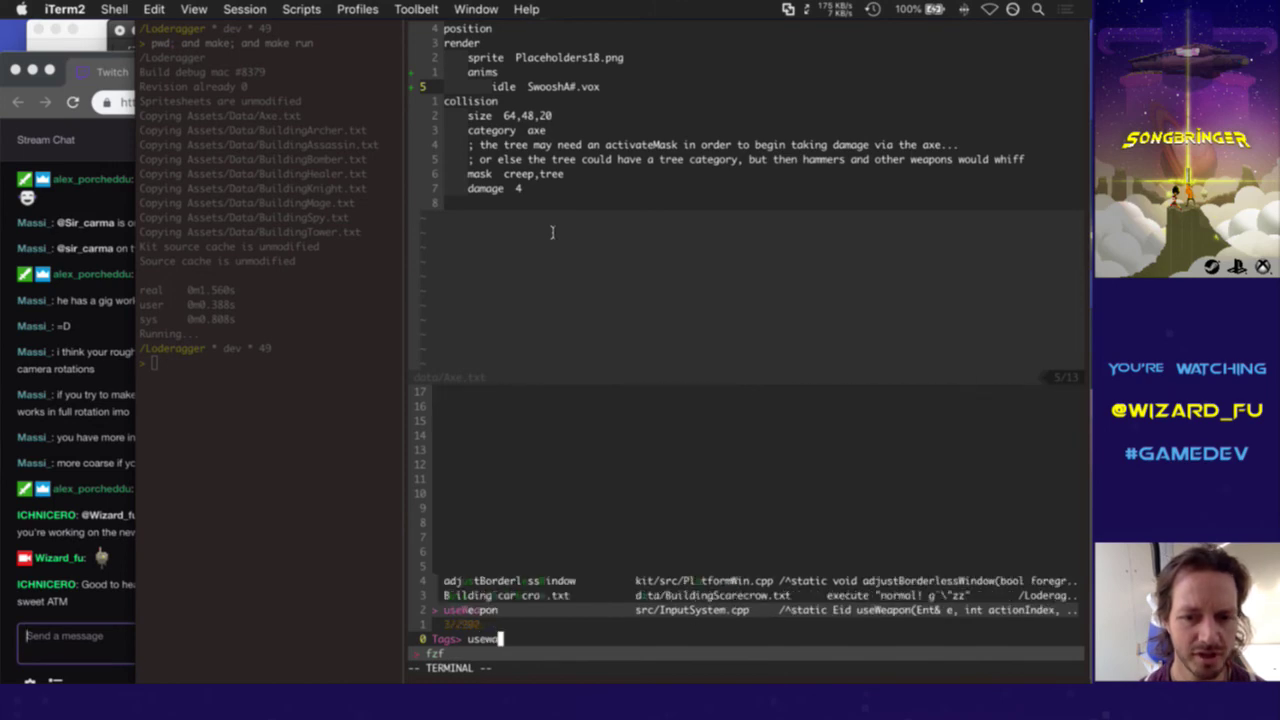
key("Return")
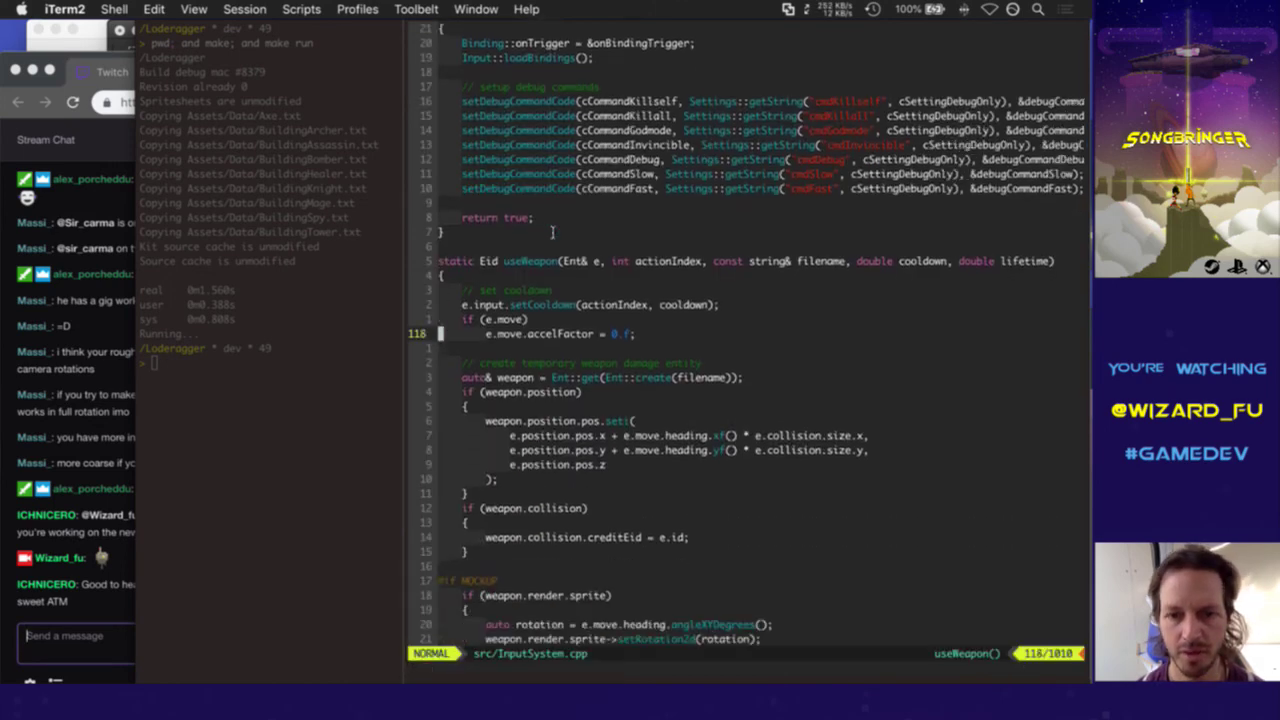
Read through useWeapon to examine how the weapon's position, collision credit, MOCKUP sprite rotation and lifetime are handled
key("ctrl+d")
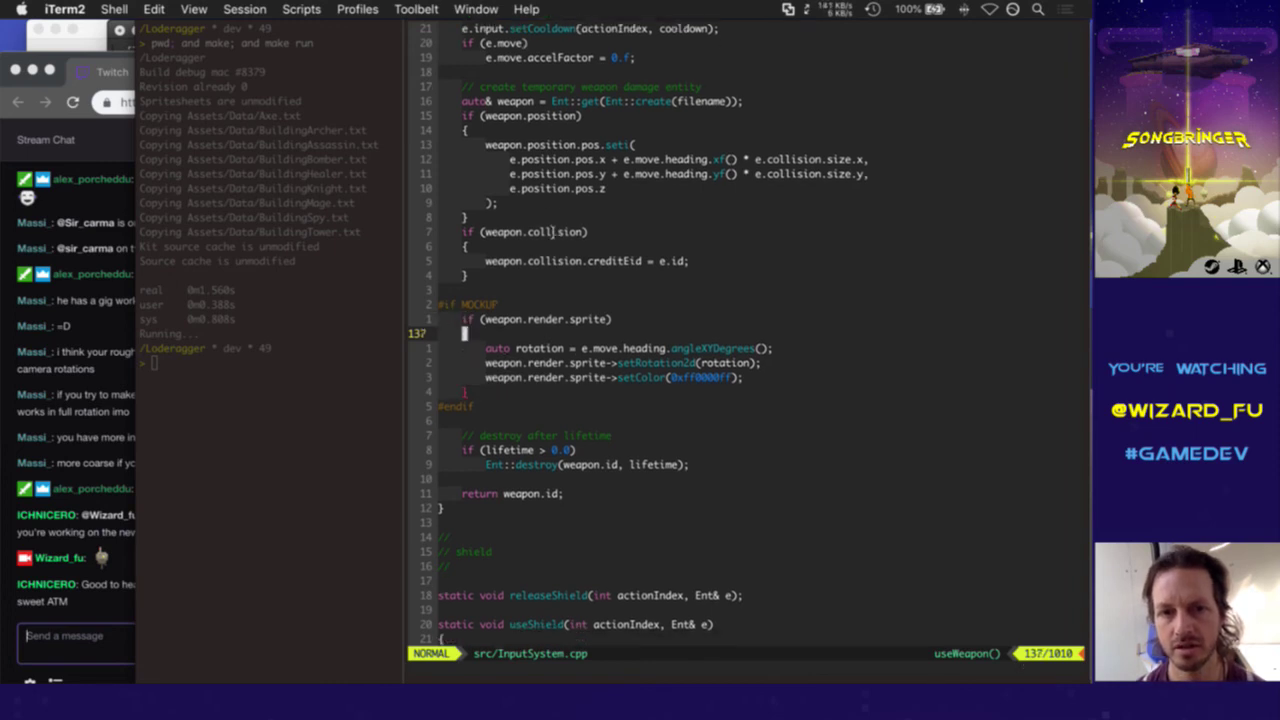
key("ctrl+u")
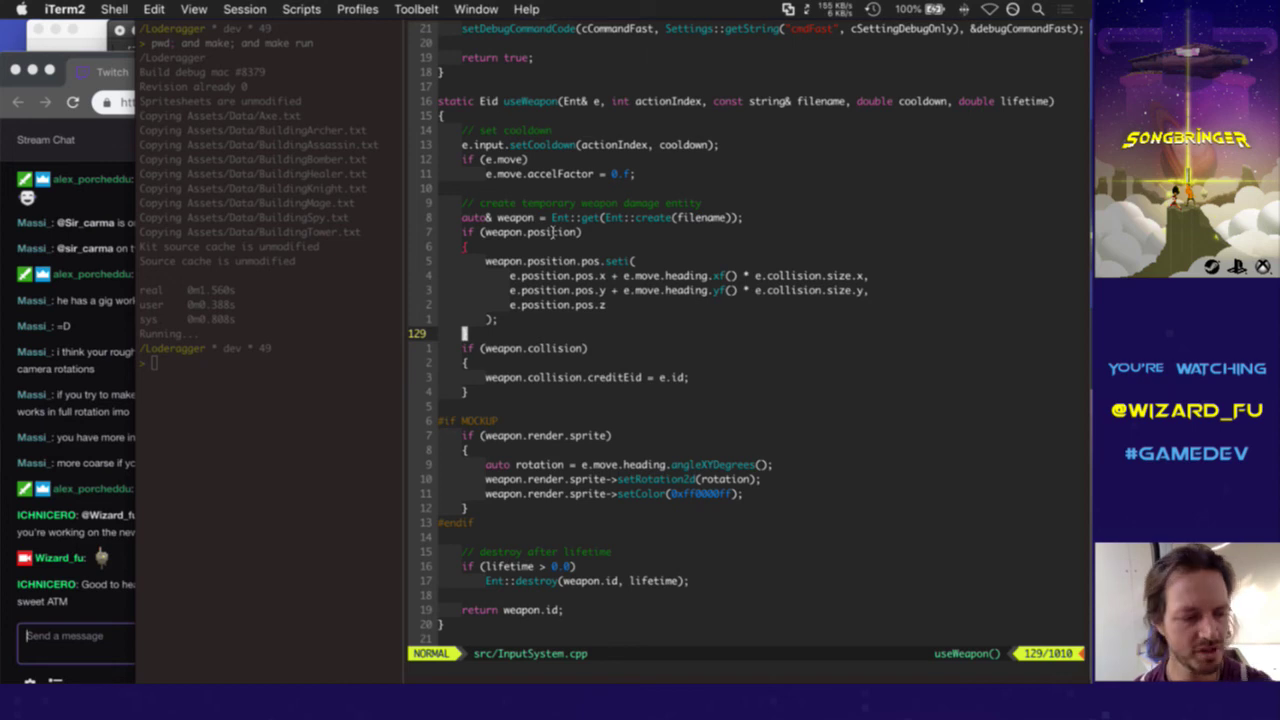
key("k")
key("k")
key("k")
key("k")
key("k")
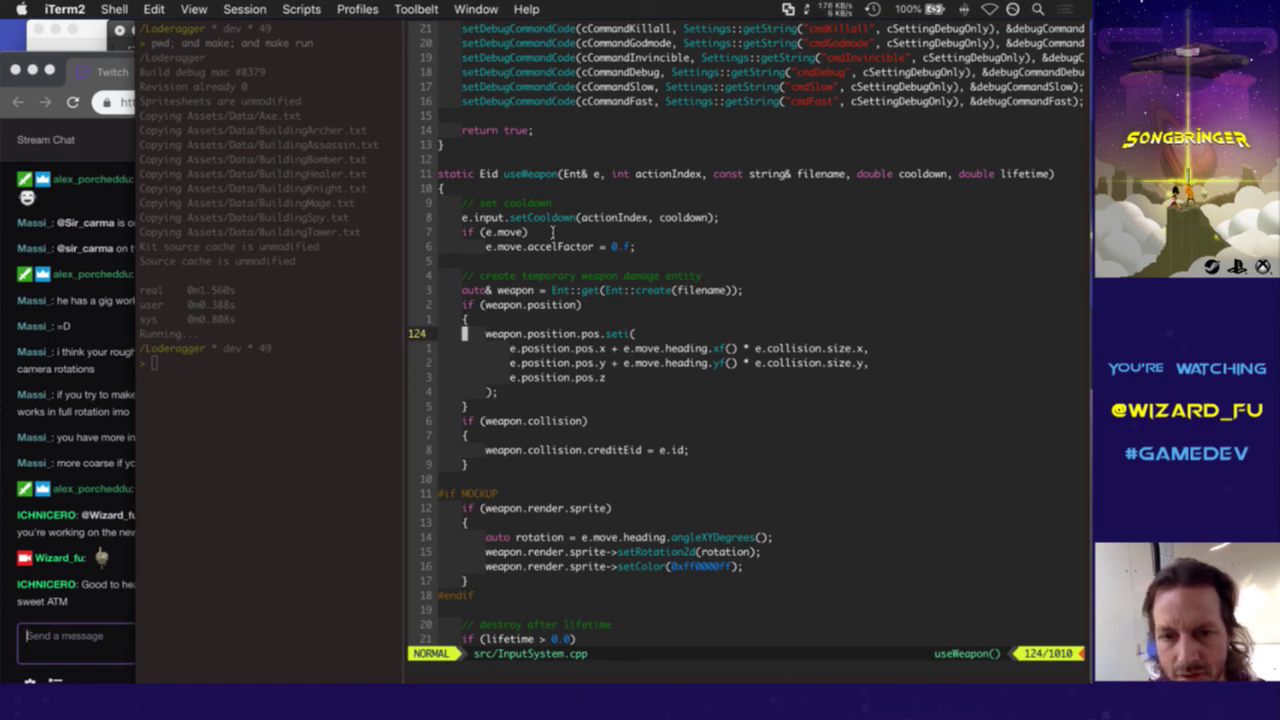
key("j")
key("j")
key("j")
key("j")
key("j")
key("j")
key("j")
key("j")
key("j")
key("j")
key("j")
key("j")
key("j")
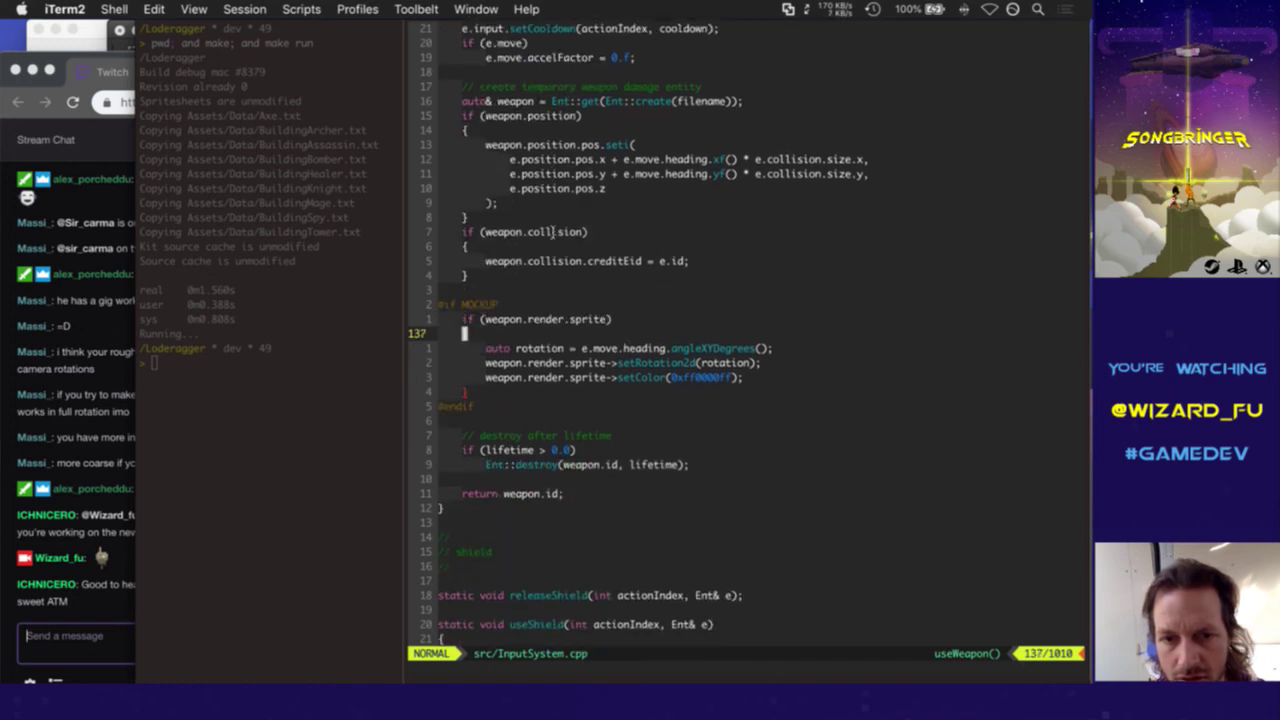
key("k")
key("k")
key("k")
key("k")
key("k")
key("k")
key("k")
key("k")
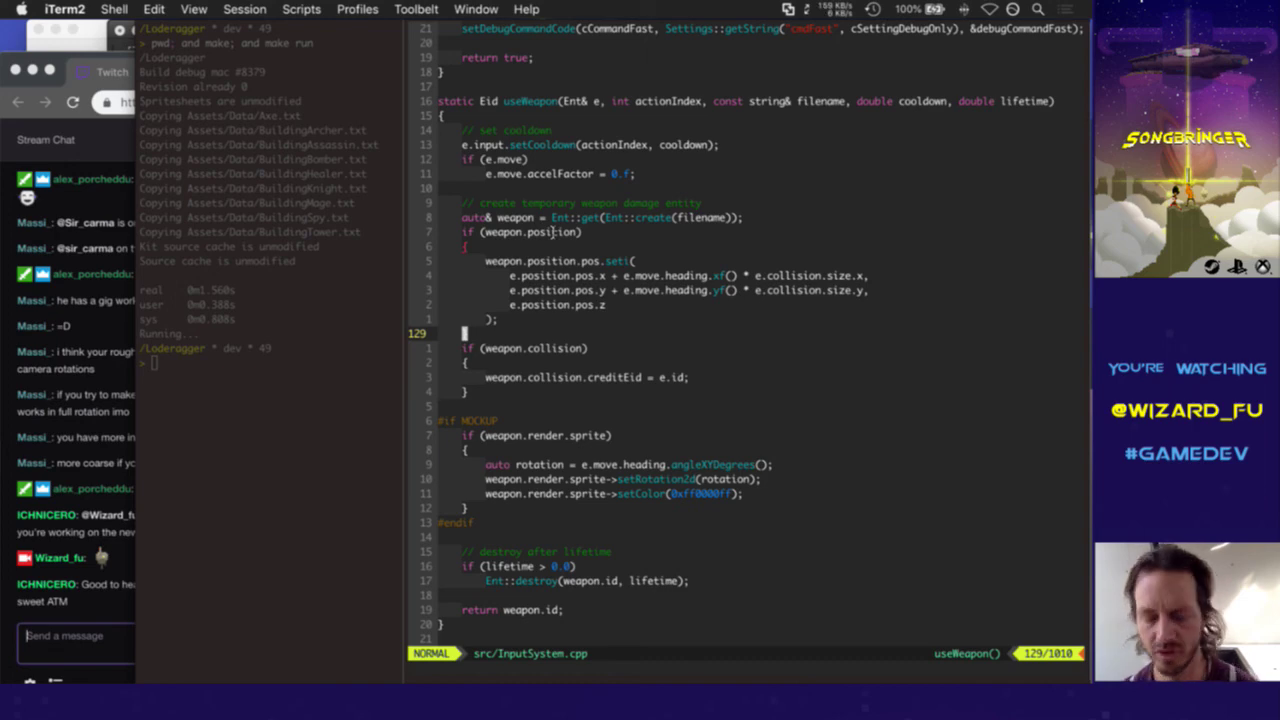
Rebuild and launch the game, and walk the character to the lumberjack building to take on the lumberjack role
key("F5")
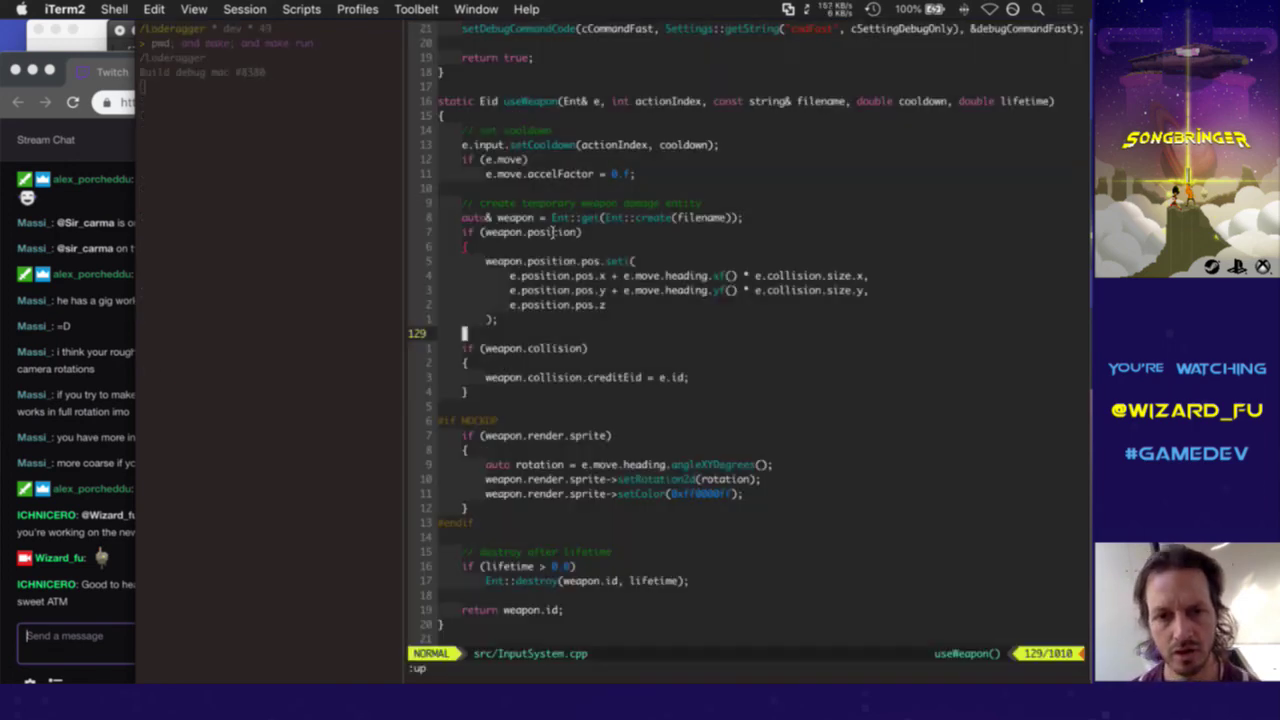
key("super+Tab")
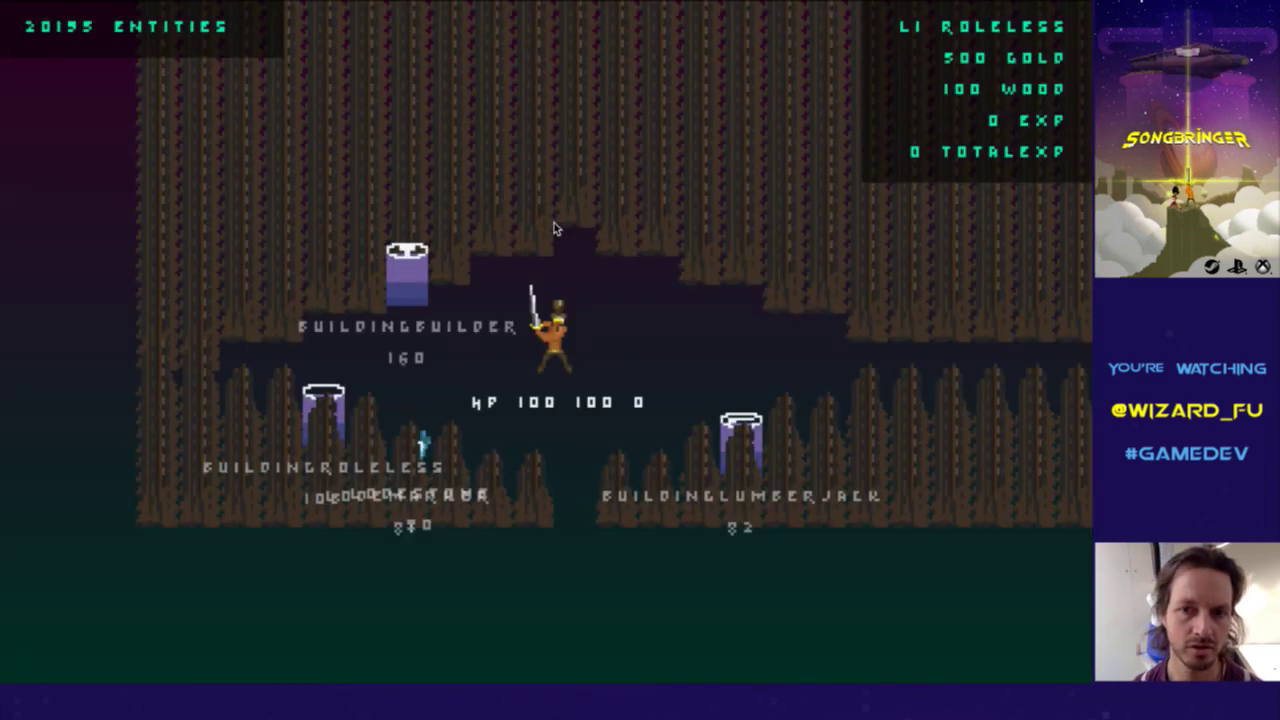
key("Right")
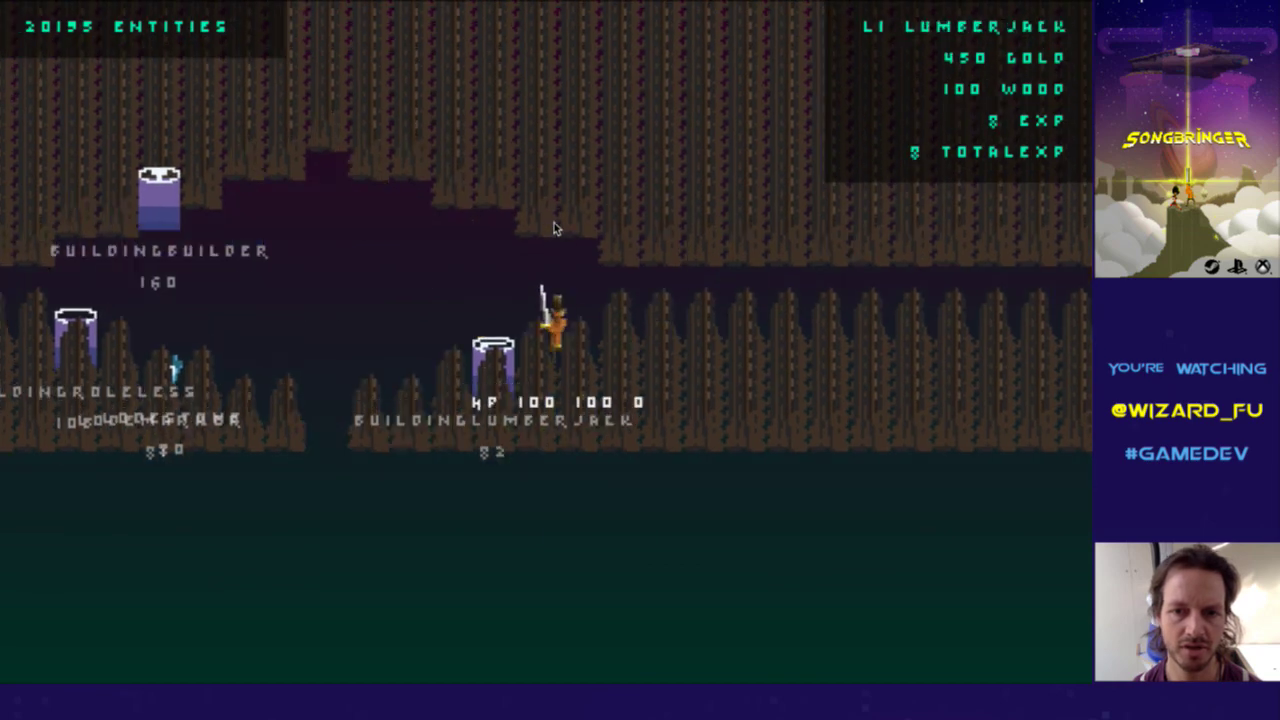
Return the character to the roleless role, toggle god mode, and go back to the lumberjack building to become a lumberjack again
key("Left")
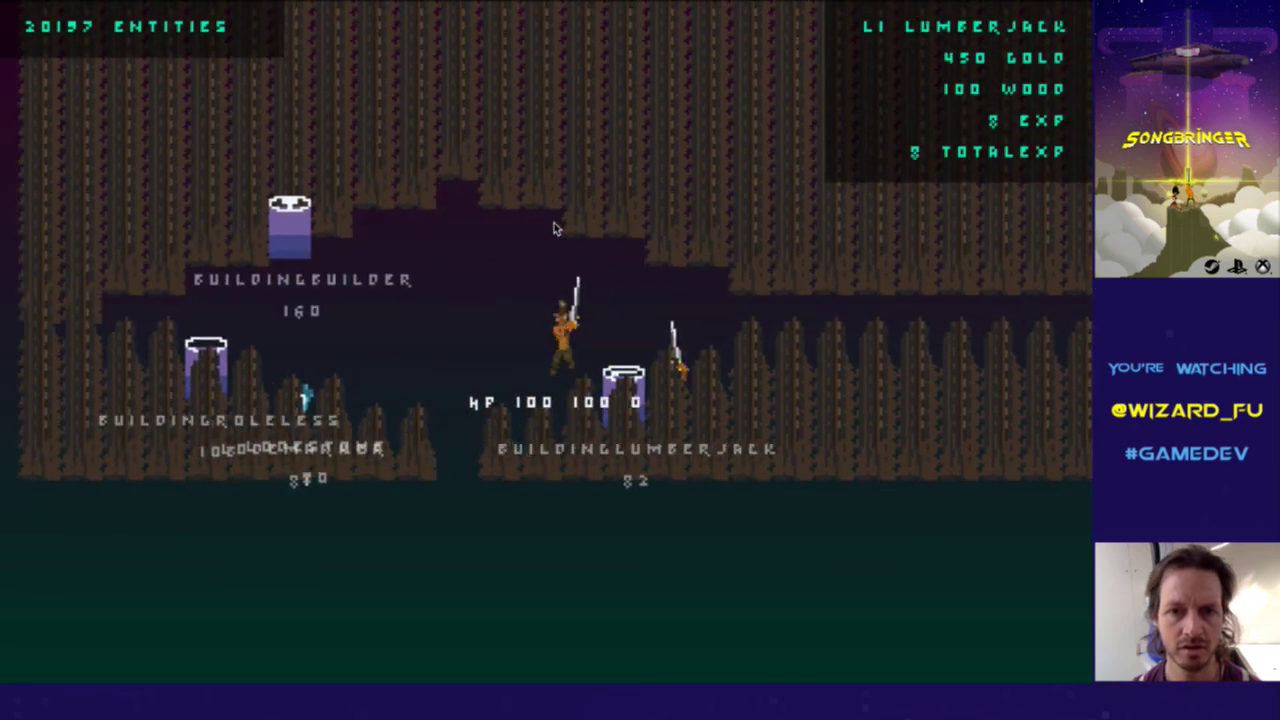
key("g")
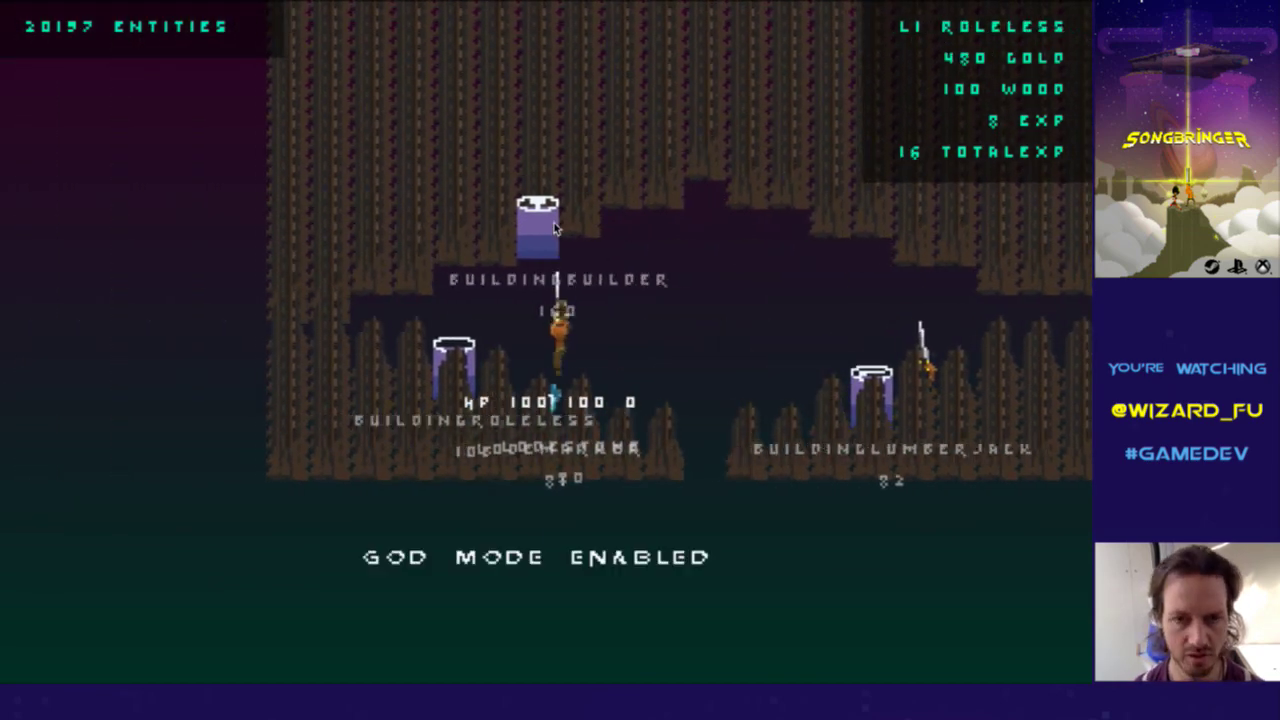
key("Left")
key("Right")
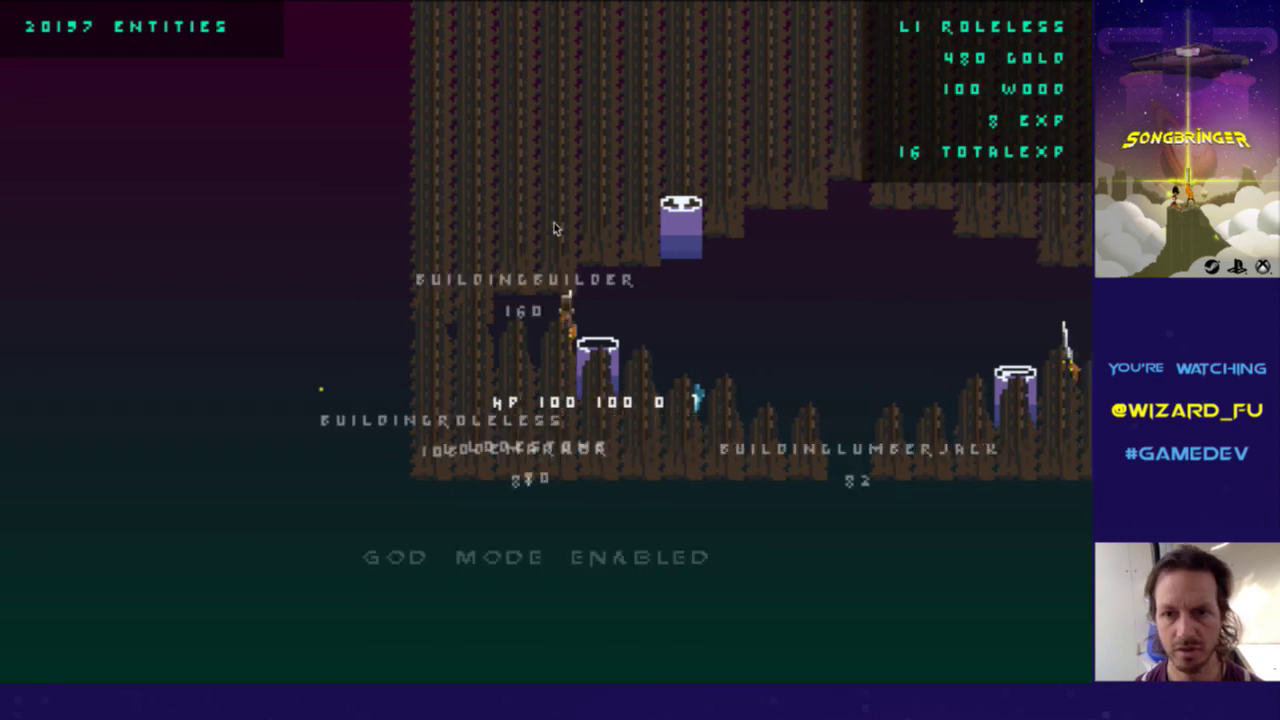
key("Left")
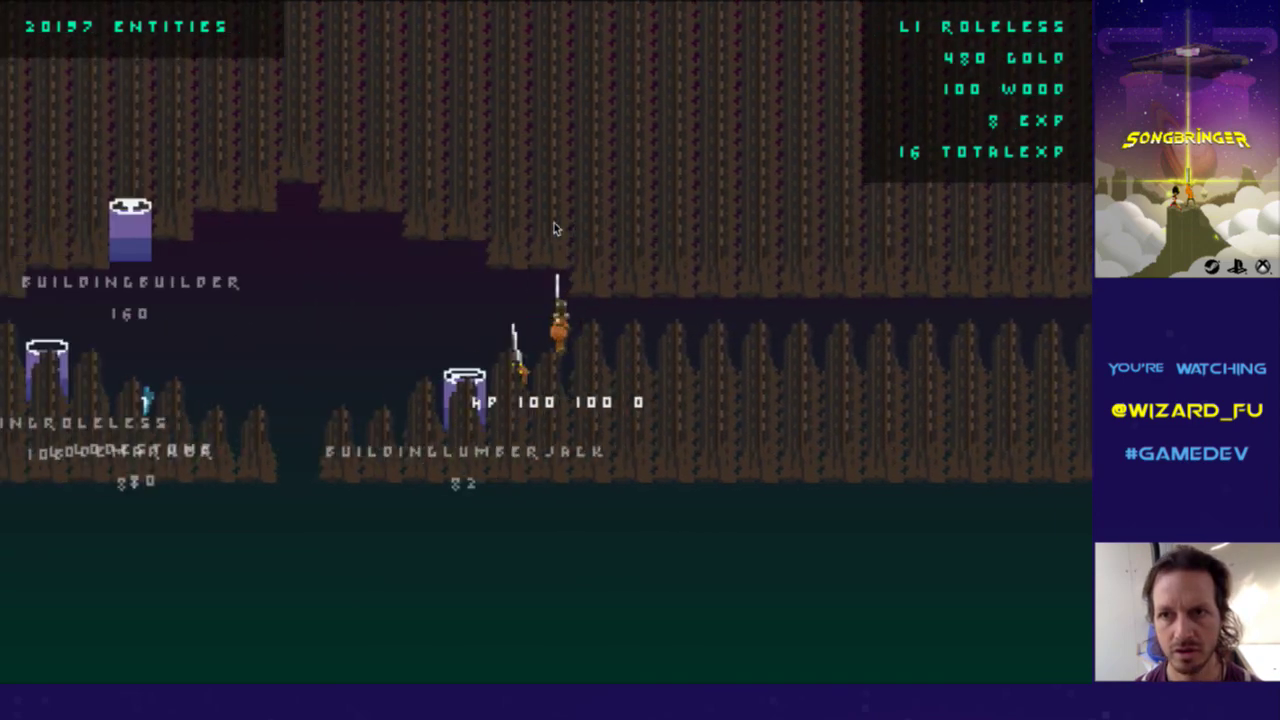
key("g")
key("Right")
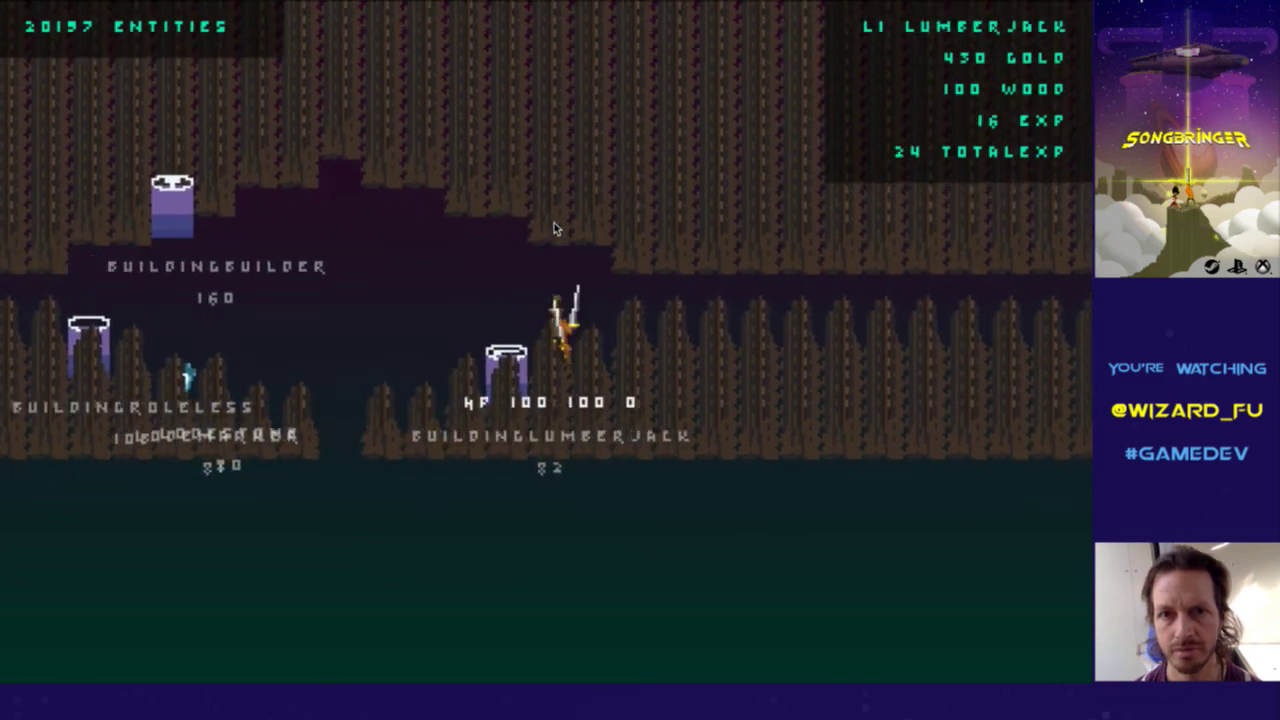
Move the lumberjack from the lumberjack building up into the forest beyond the builder building
key("g")
key("Up")
key("Left")
key("Up")
key("Left")
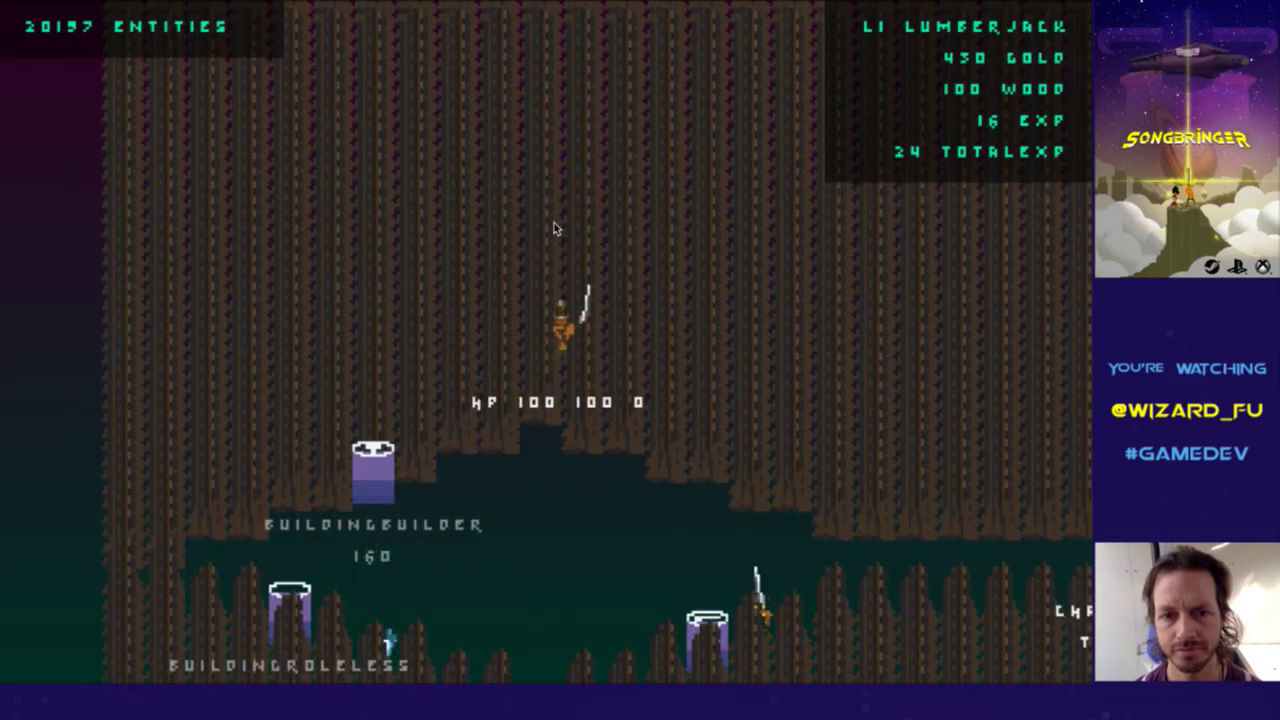
key("Up")
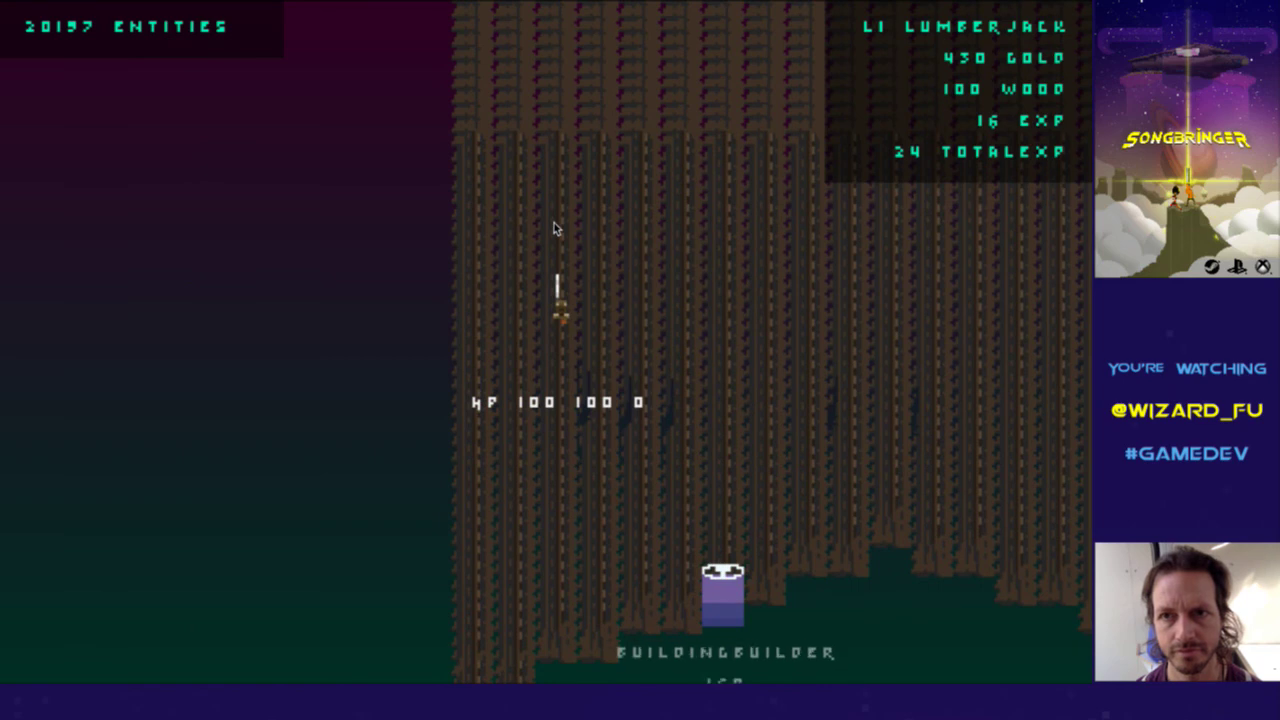
Switch god mode off and on again, and move the lumberjack back down through the forest towards the roleless building
key("g")
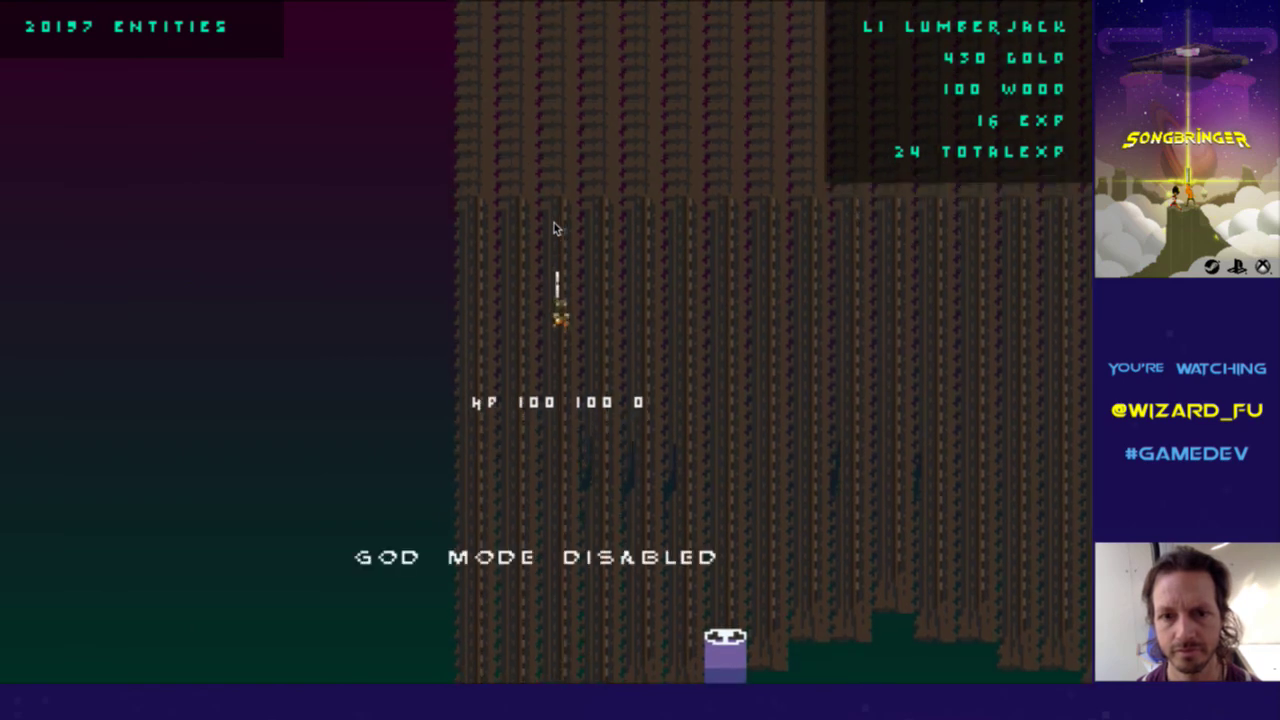
key("g")
key("Down")
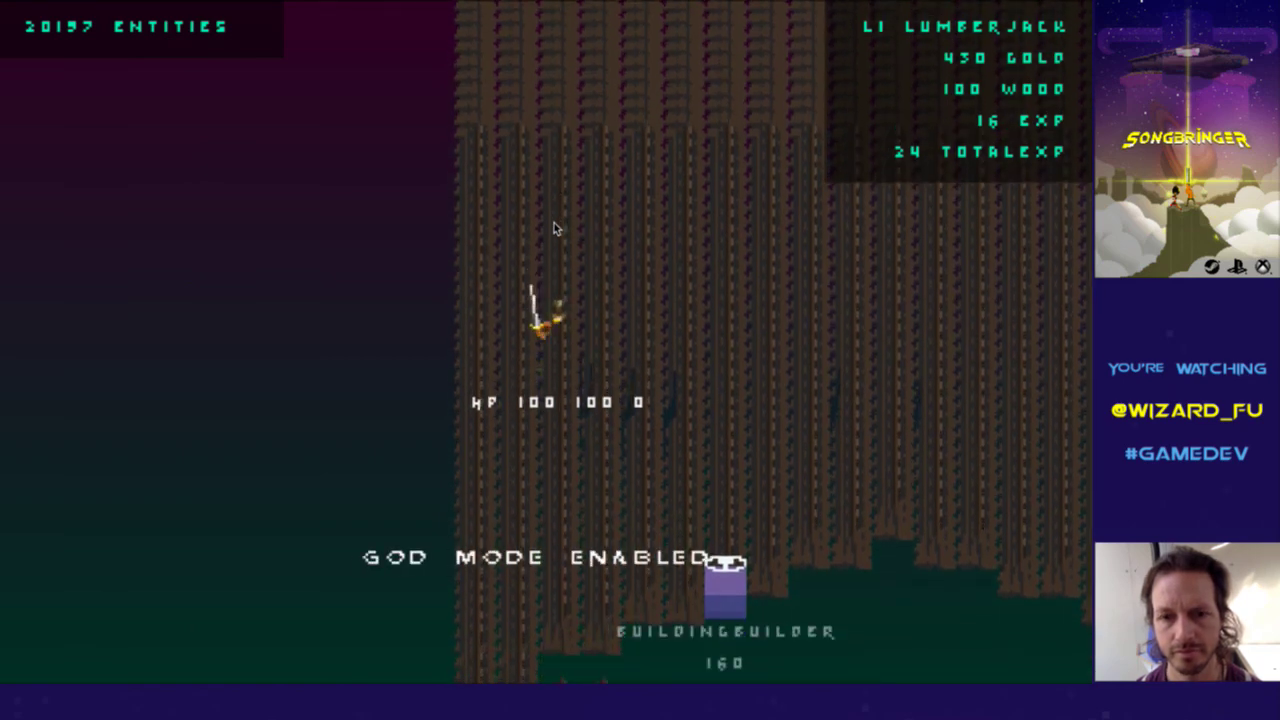
key("Down")
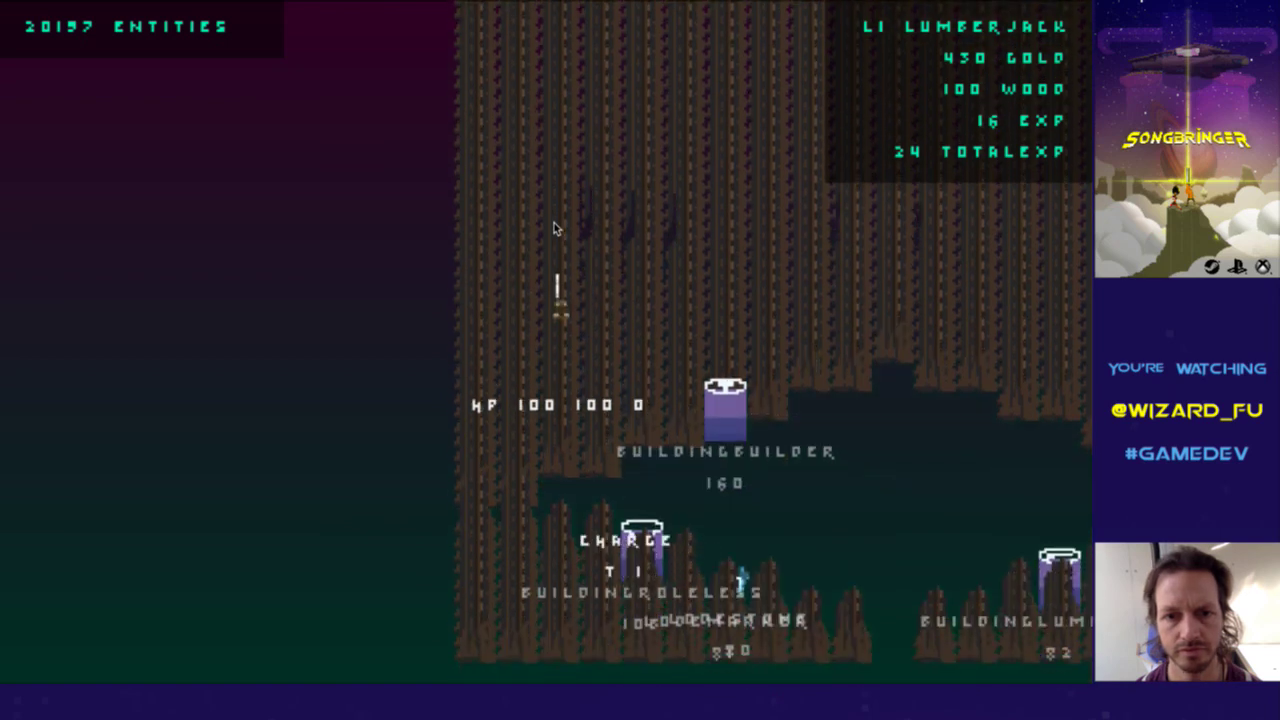
key("Down")
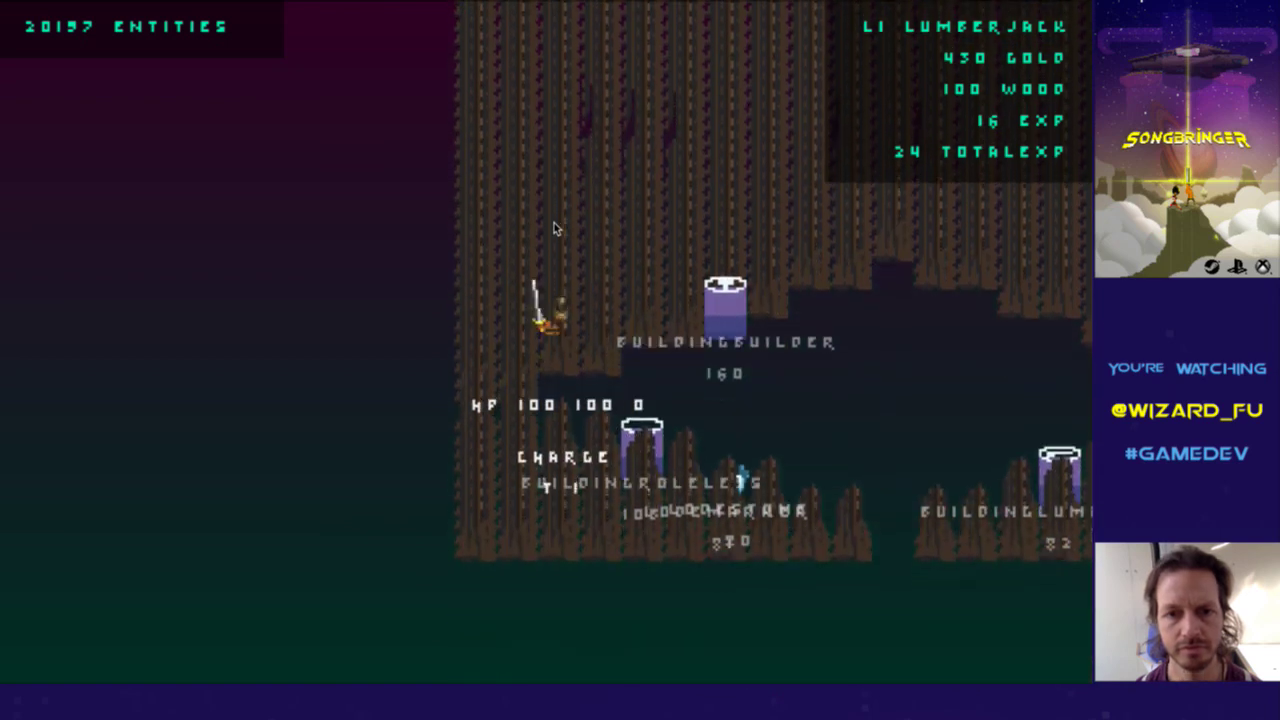
key("Down")
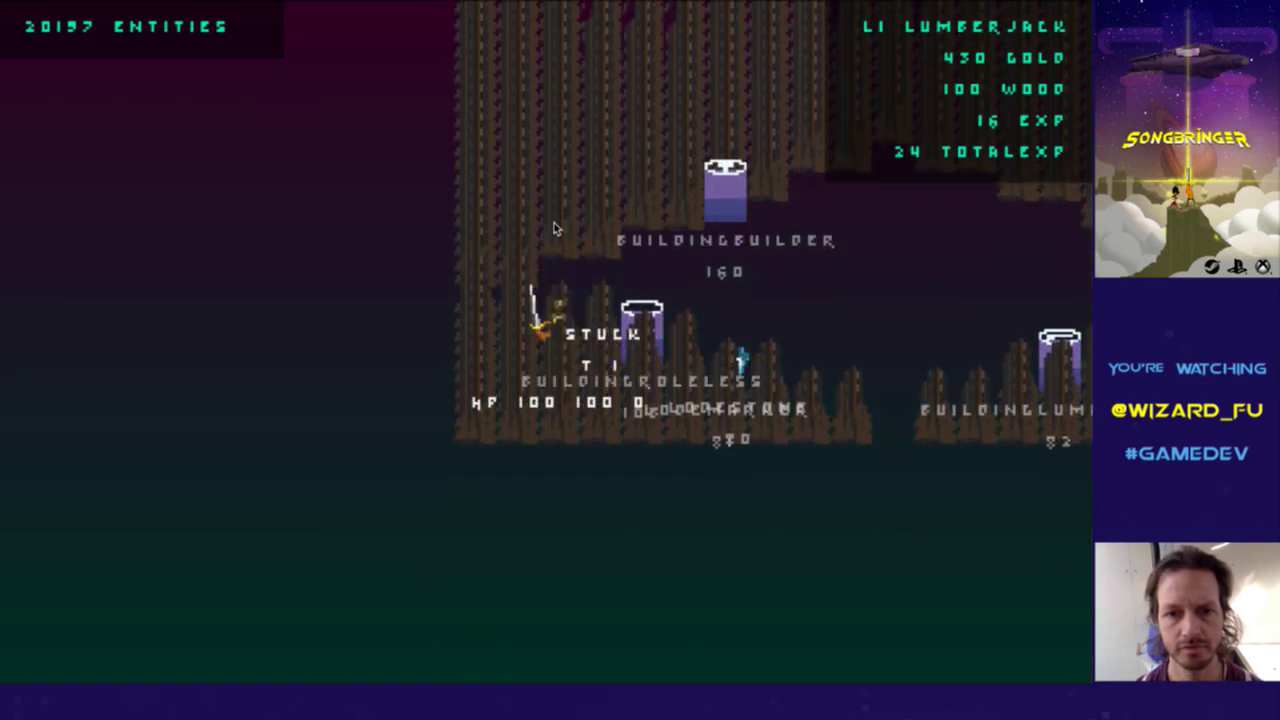
key("Down")
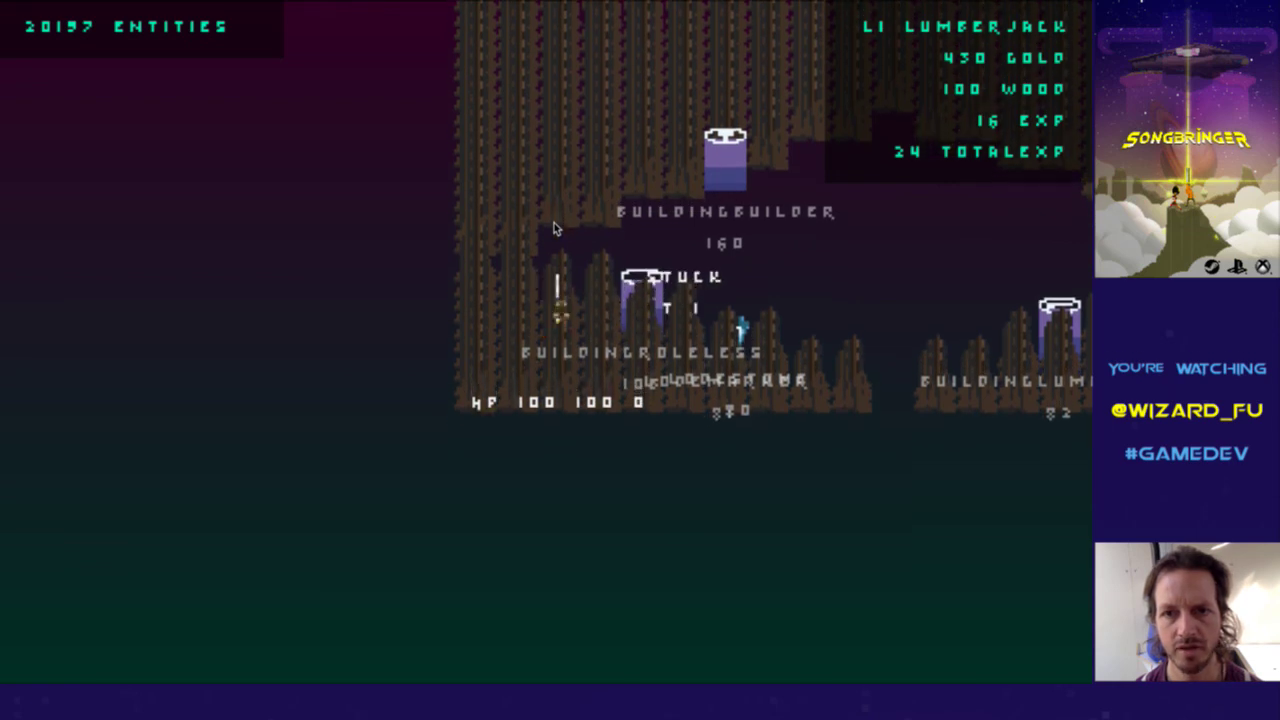
Toggle god mode and chop trees to examine the axe's swoosh model, and quit the game
key("g")
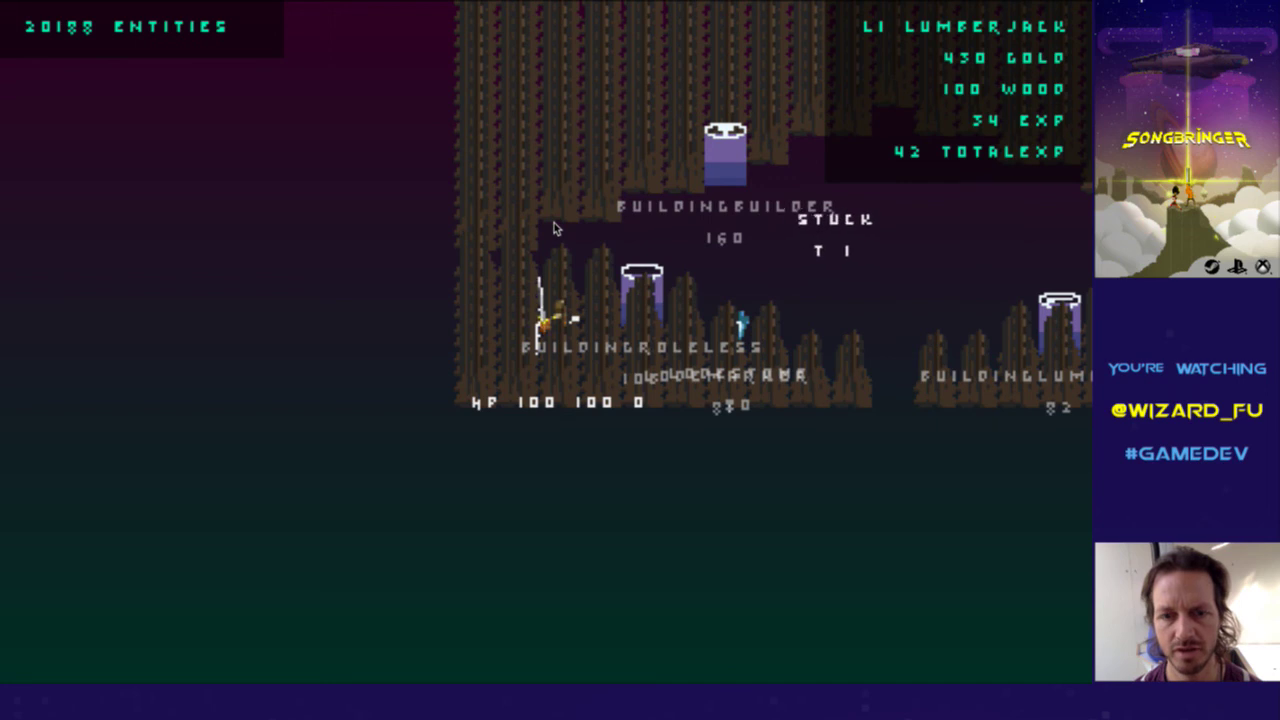
key("g")
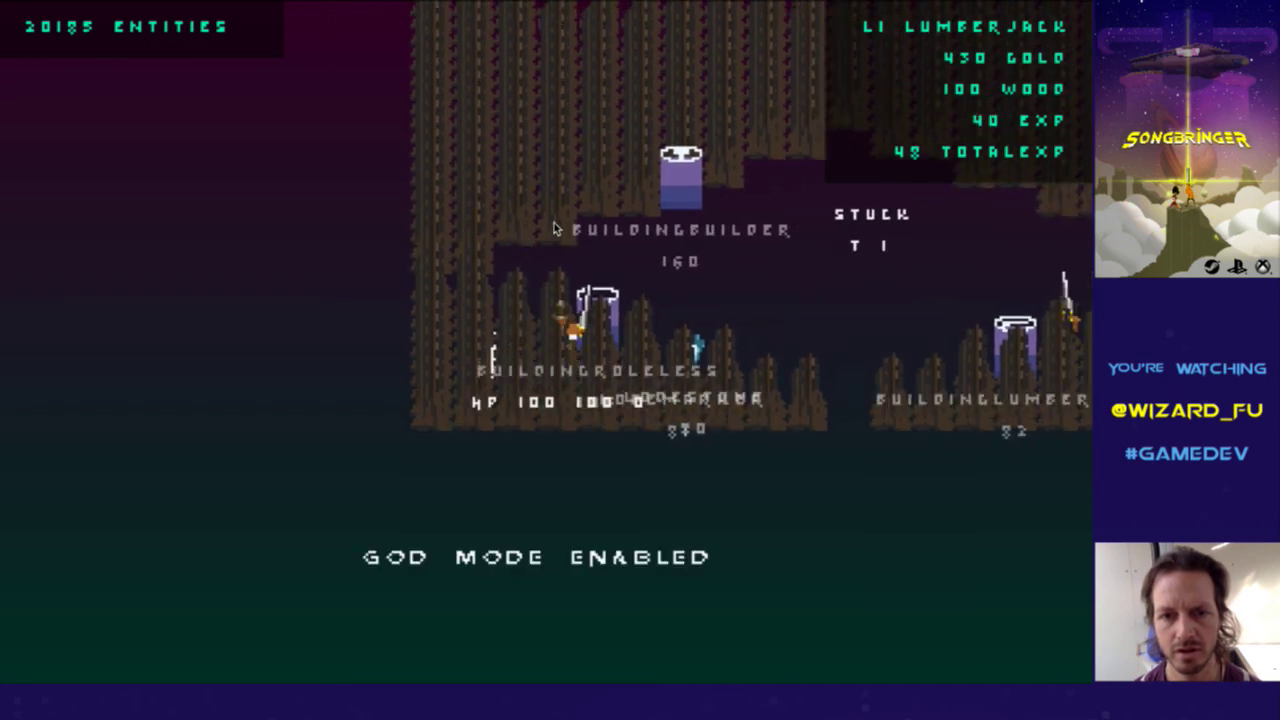
key("g")
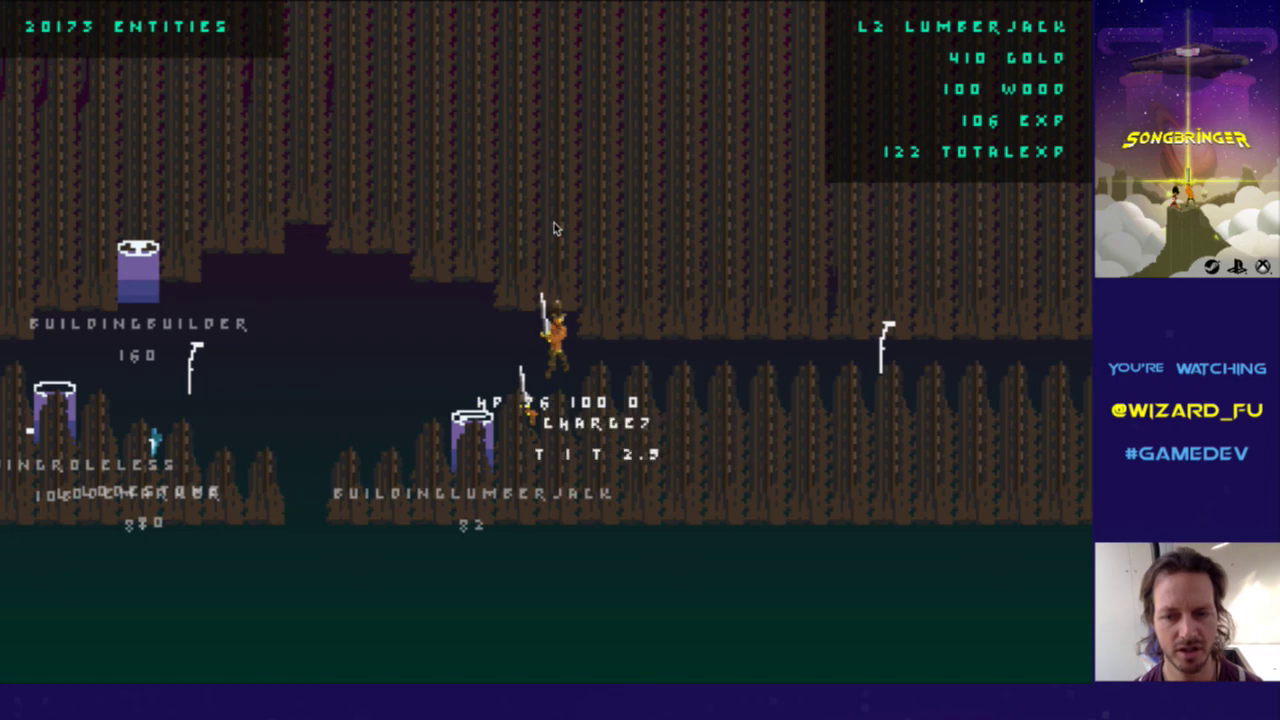
key("Escape")
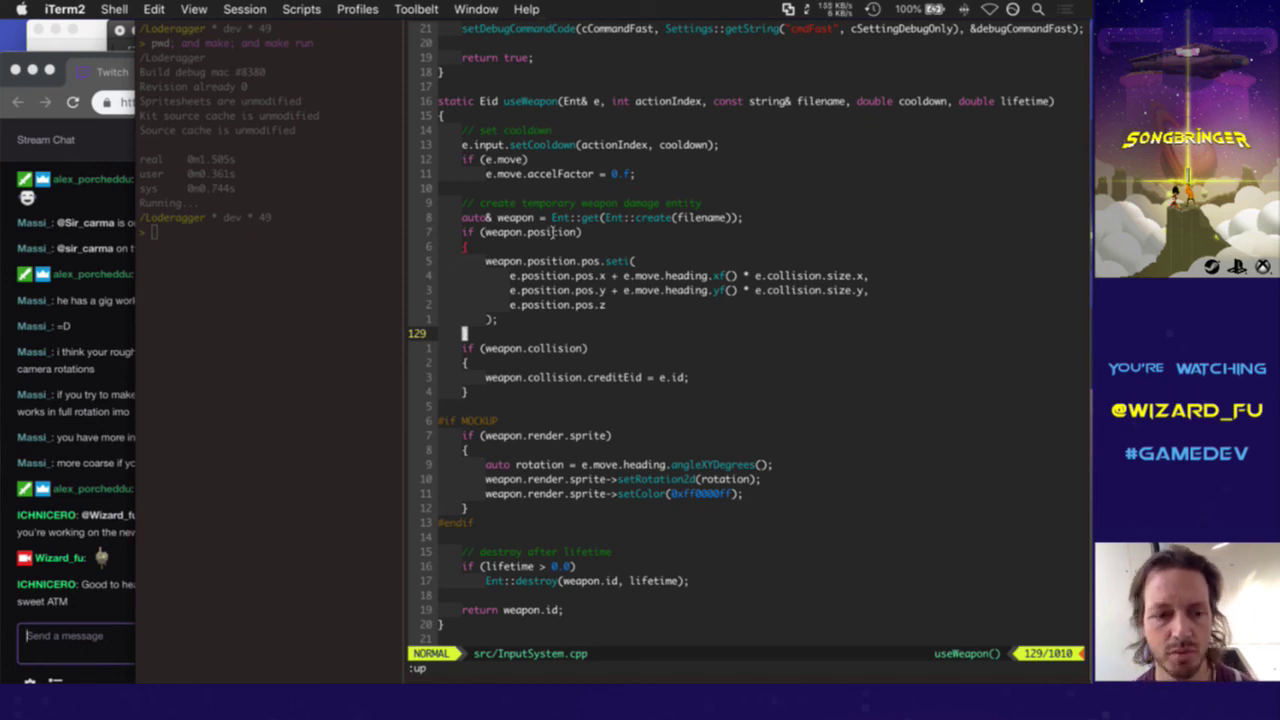
Look through the timeline frames of Placeholders.psd in Photoshop to examine the placeholder sprites
key("super+Tab")
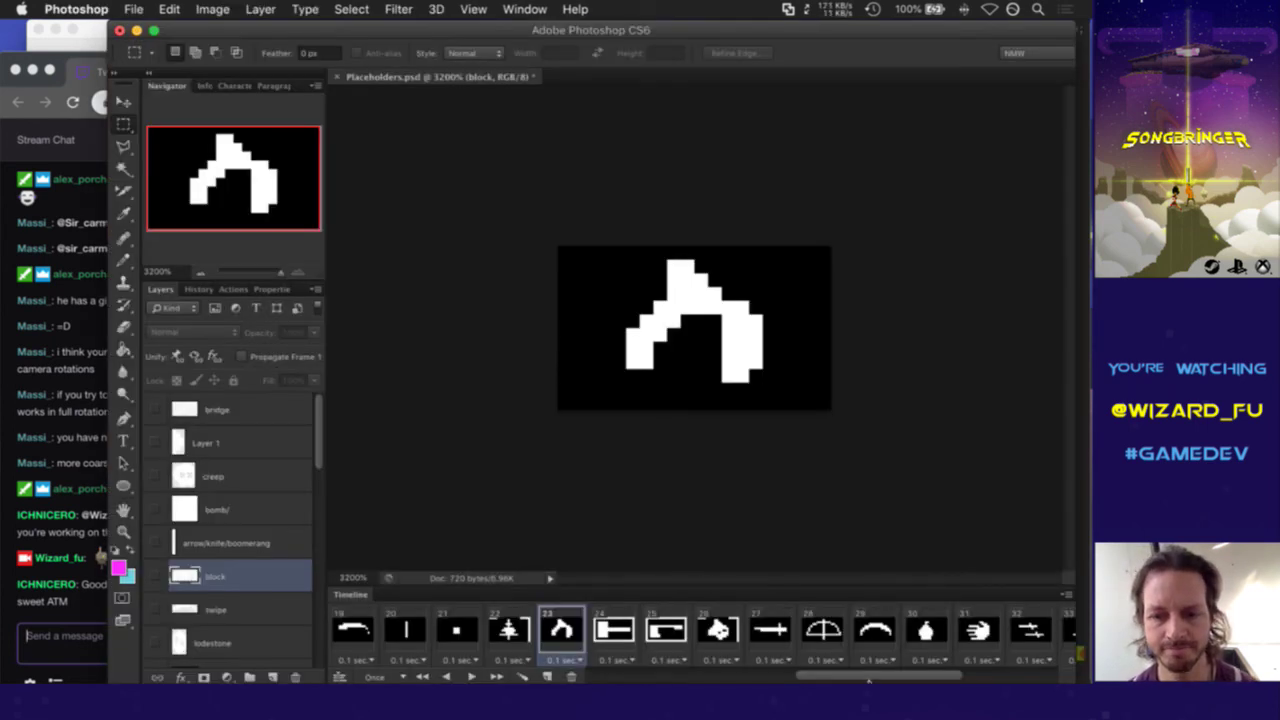
left_click_drag(866, 676, 994, 676)
Launch MagicaVoxel
key("super+Tab")
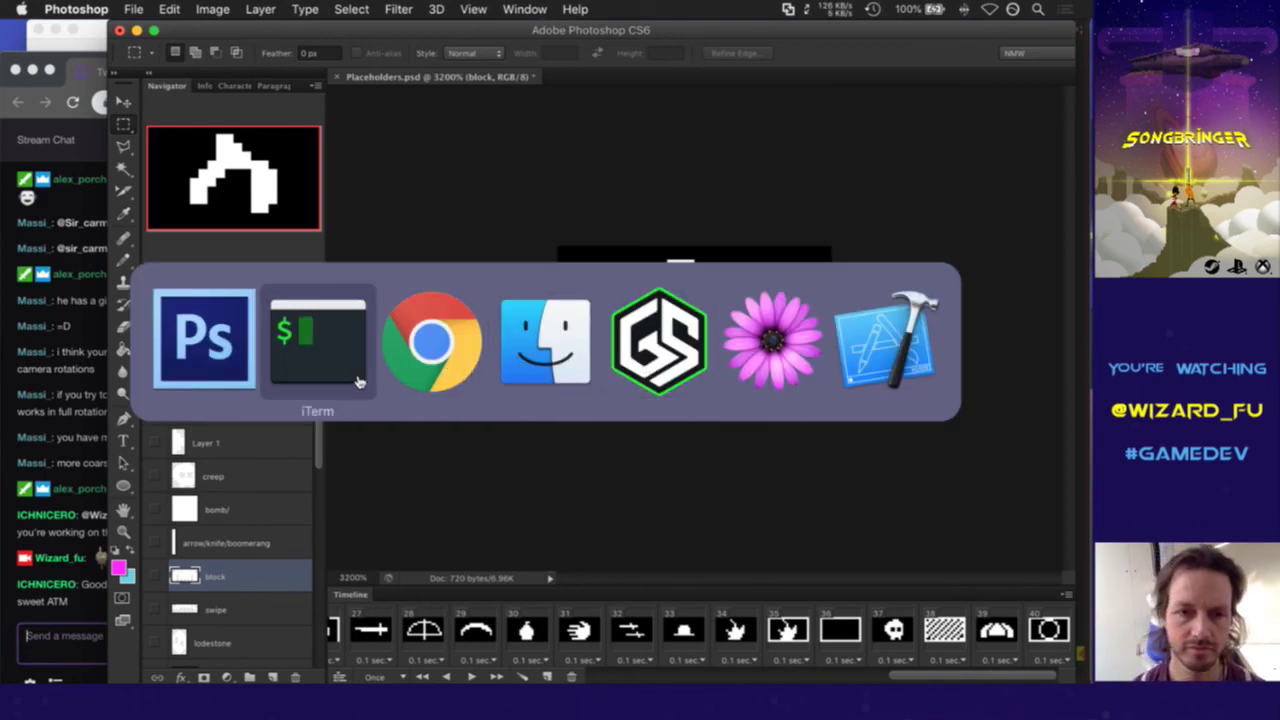
key("F4")
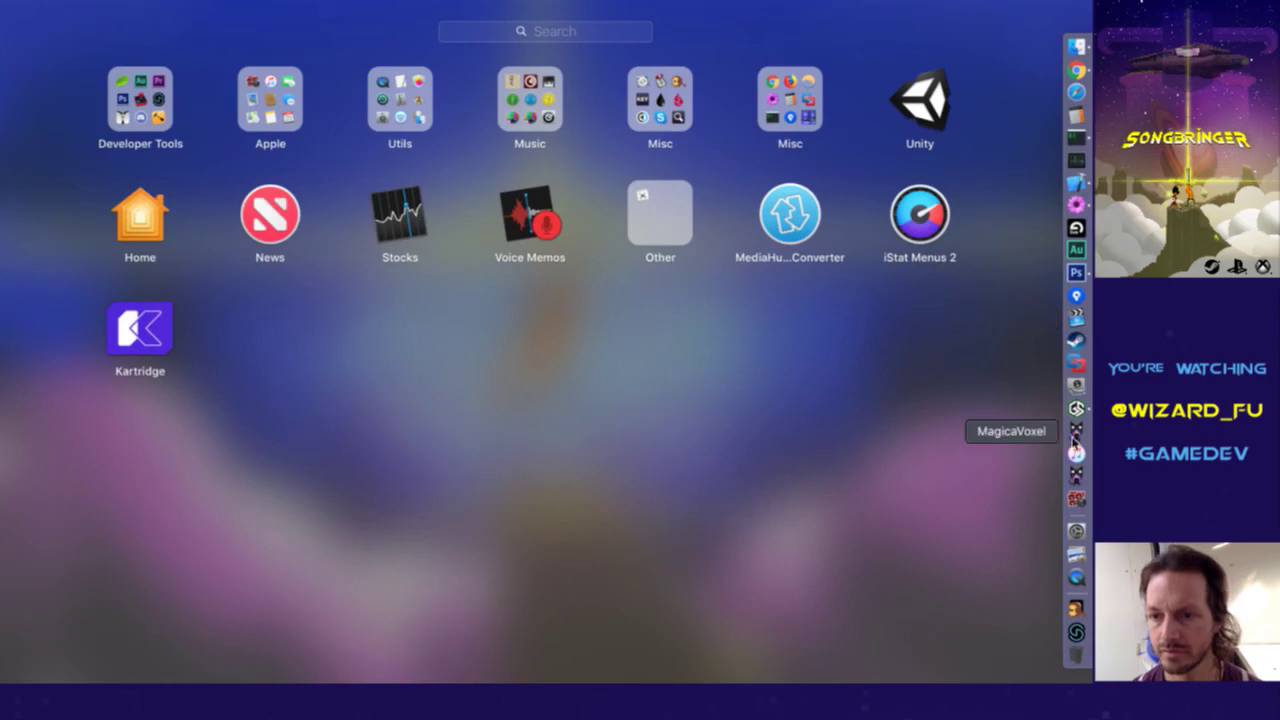
left_click(1077, 430)
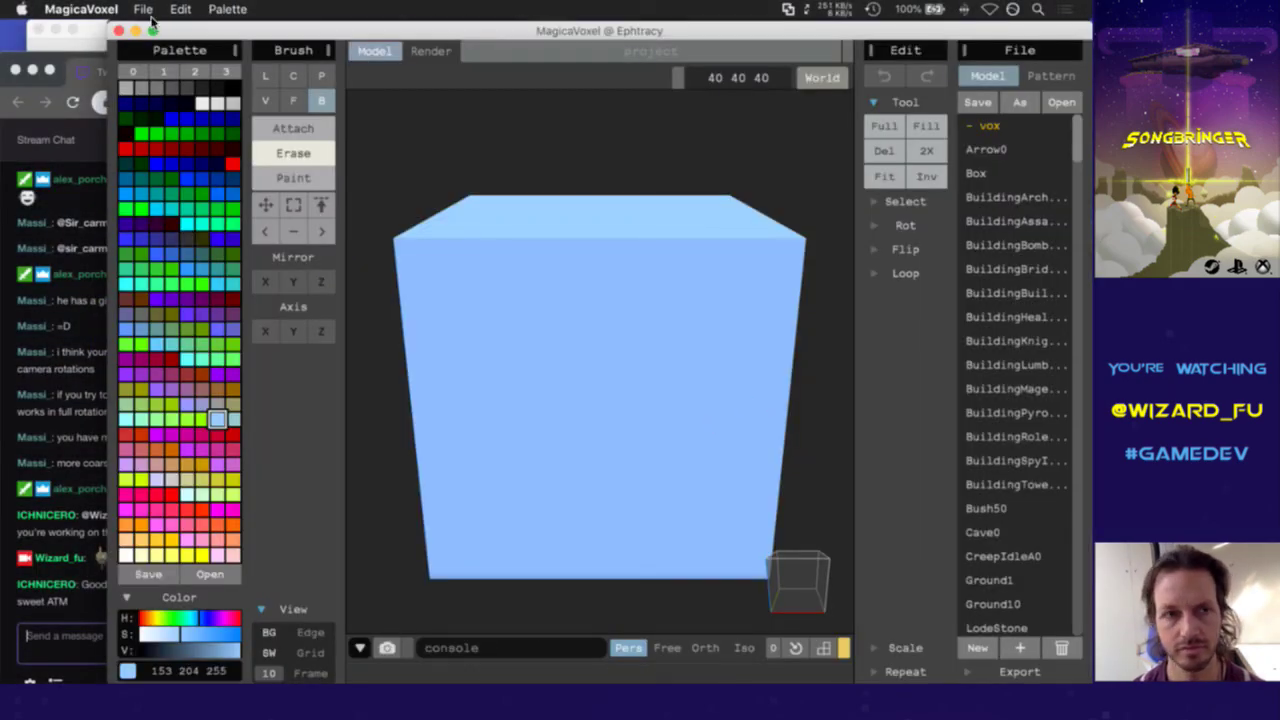
Switch to iTerm2, leave the code editor and change to the art/models folder
key("super+Tab")
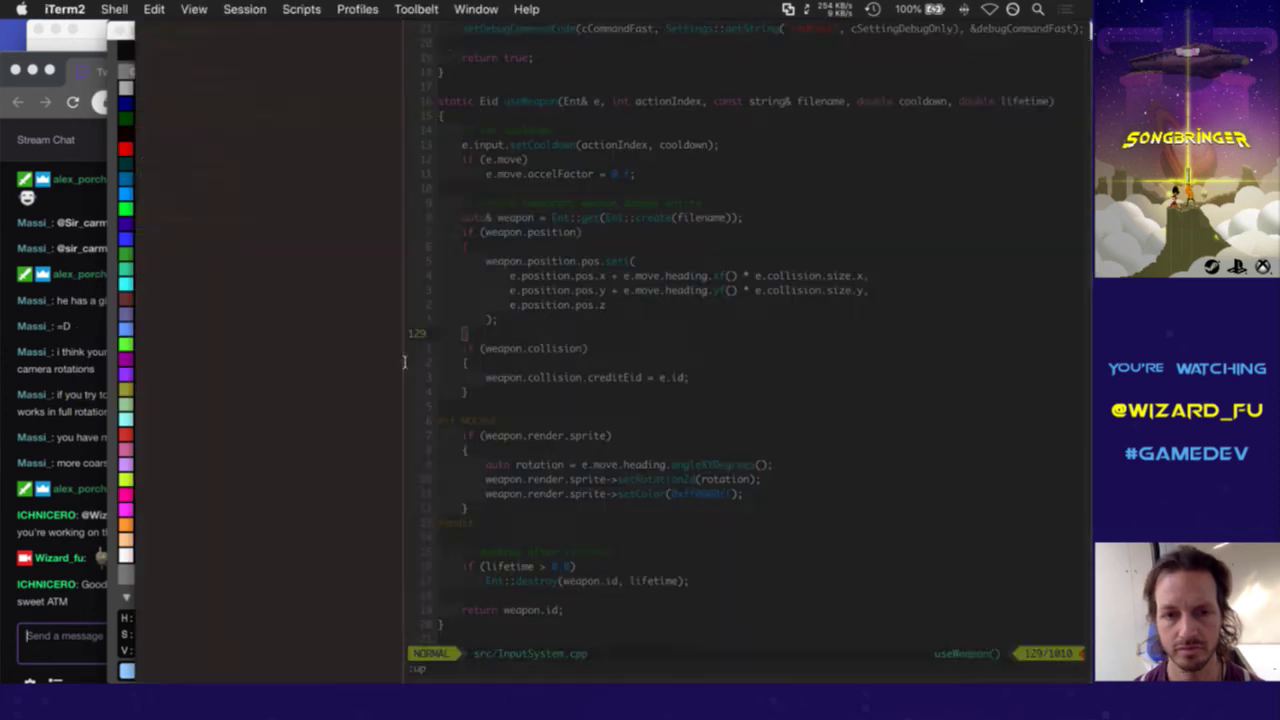
type("cp")
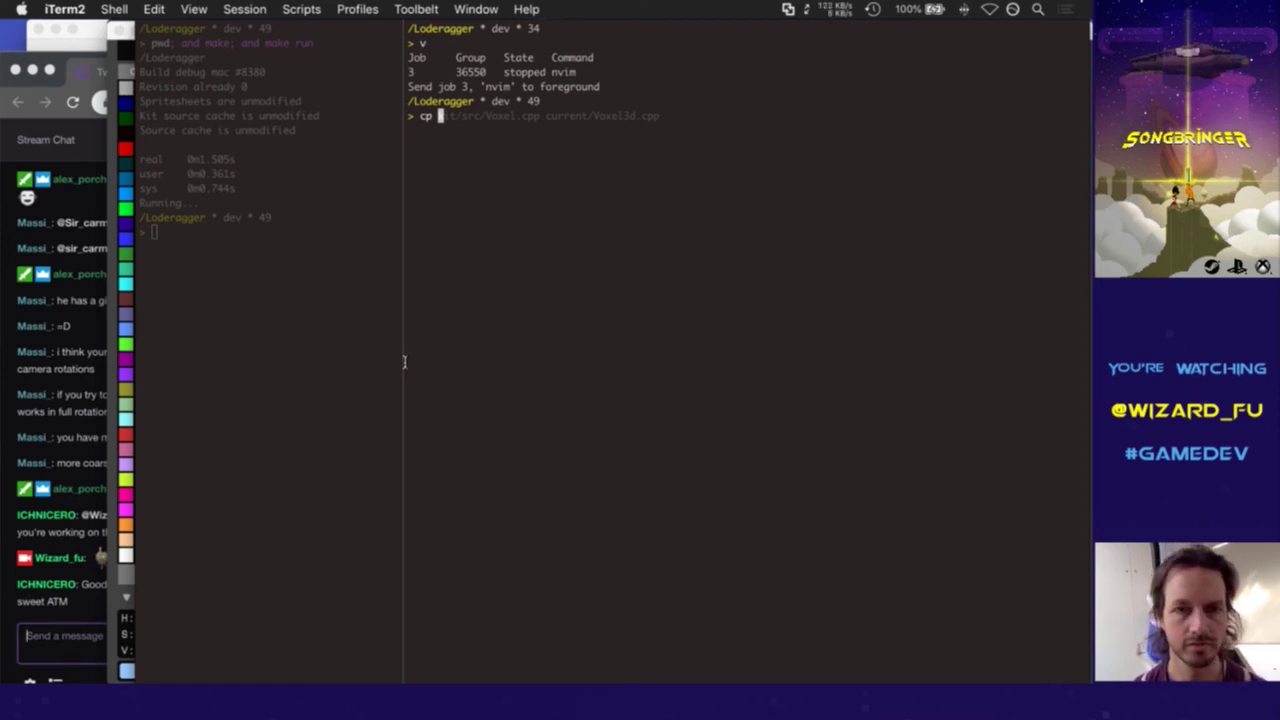
key("BackSpace")
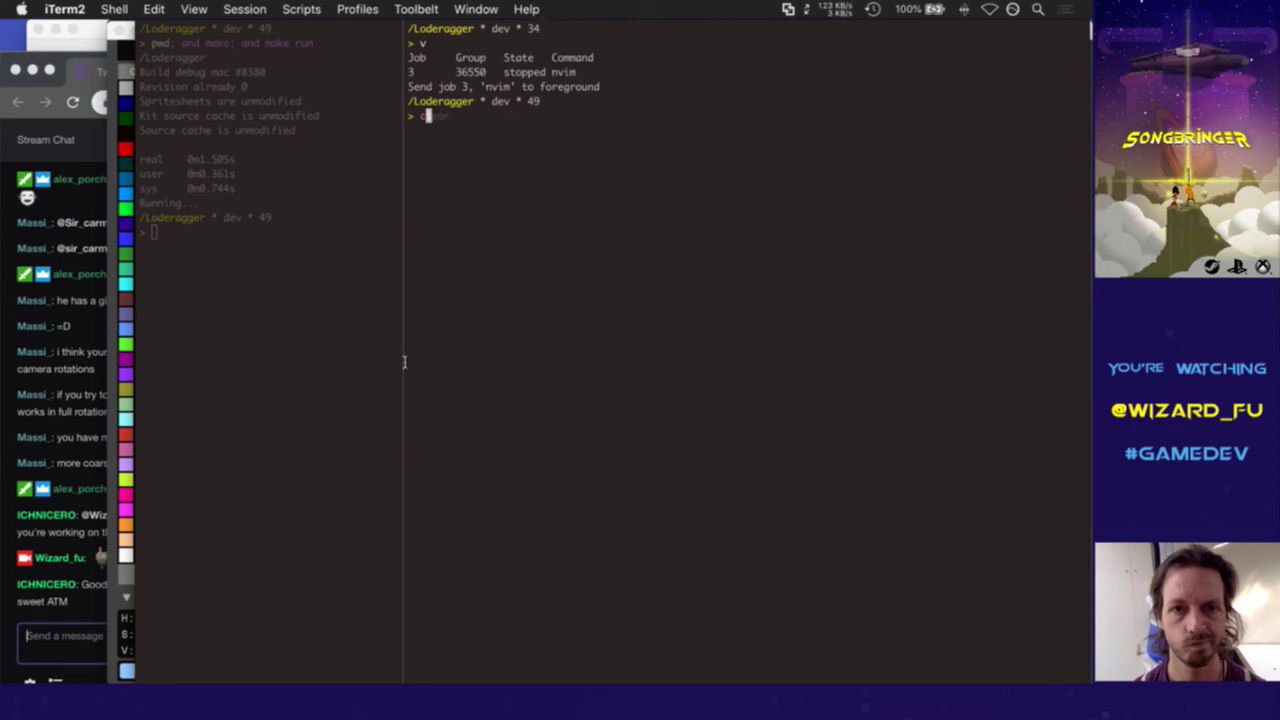
type("d art/models/")
key("Return")
Copy Arrow0.vox to a new model file named Shield0.vox
type("cp")
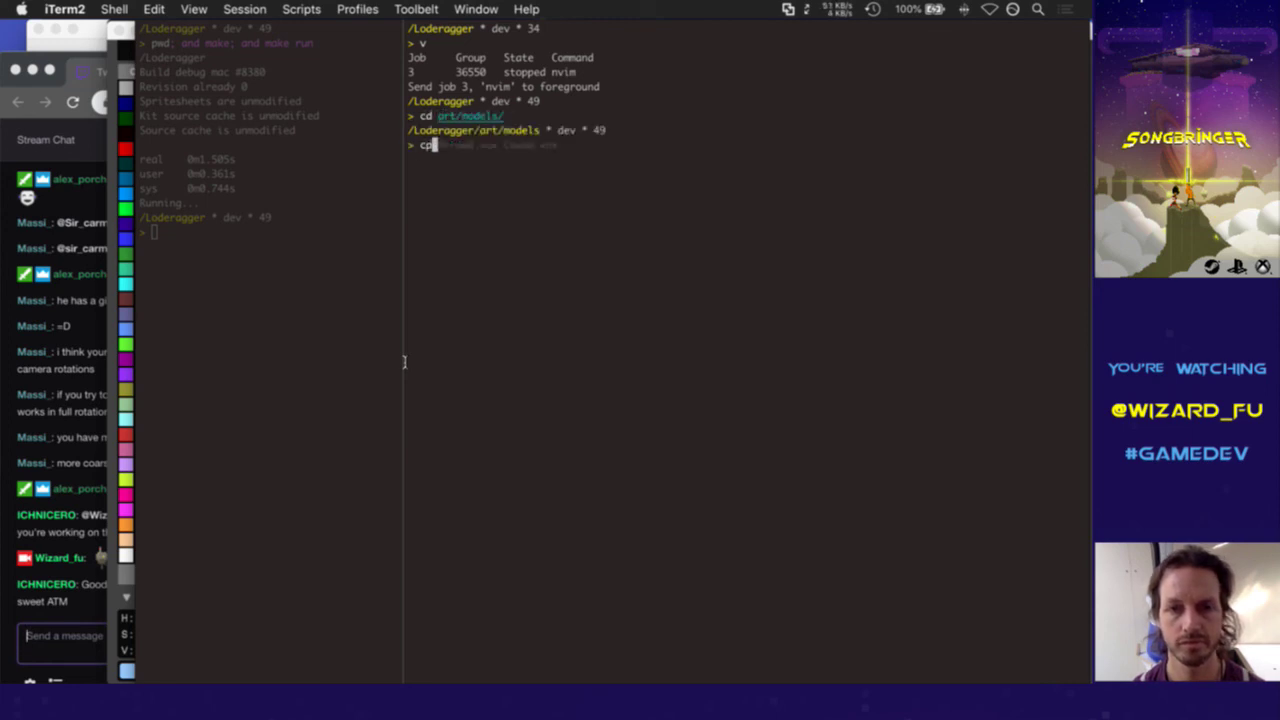
type(" A")
key("Tab")
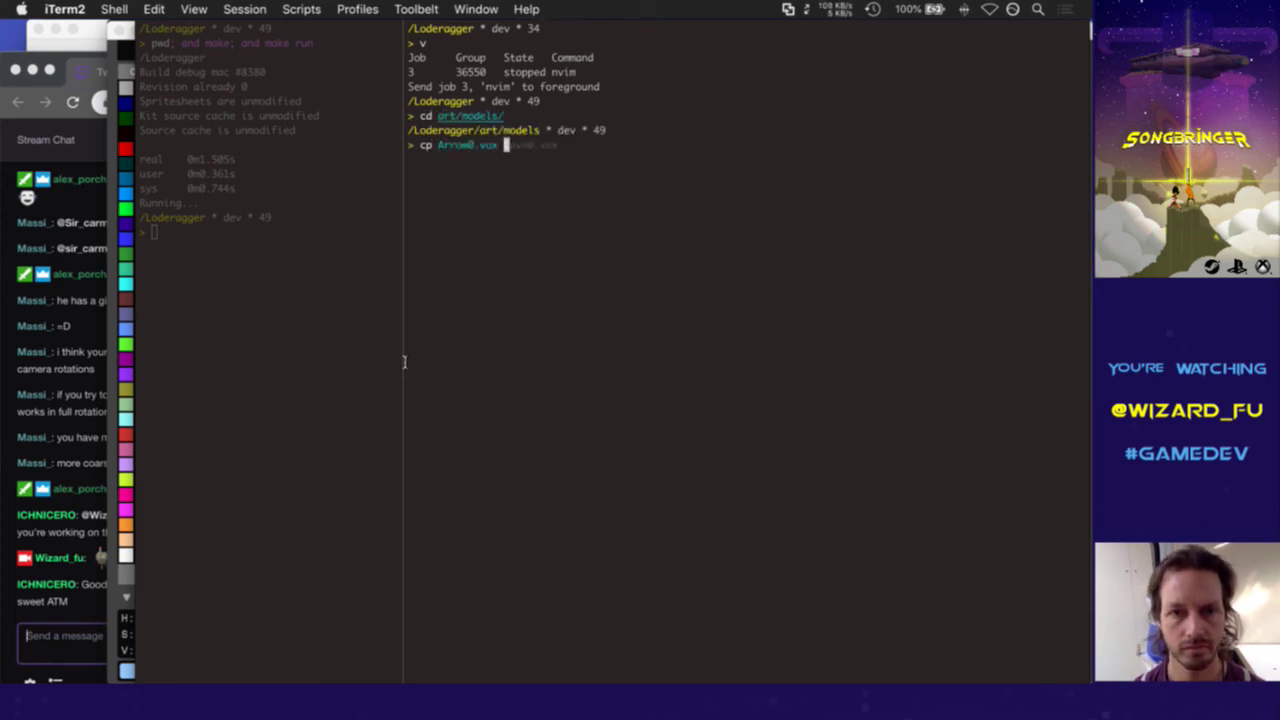
type("Shield0.")
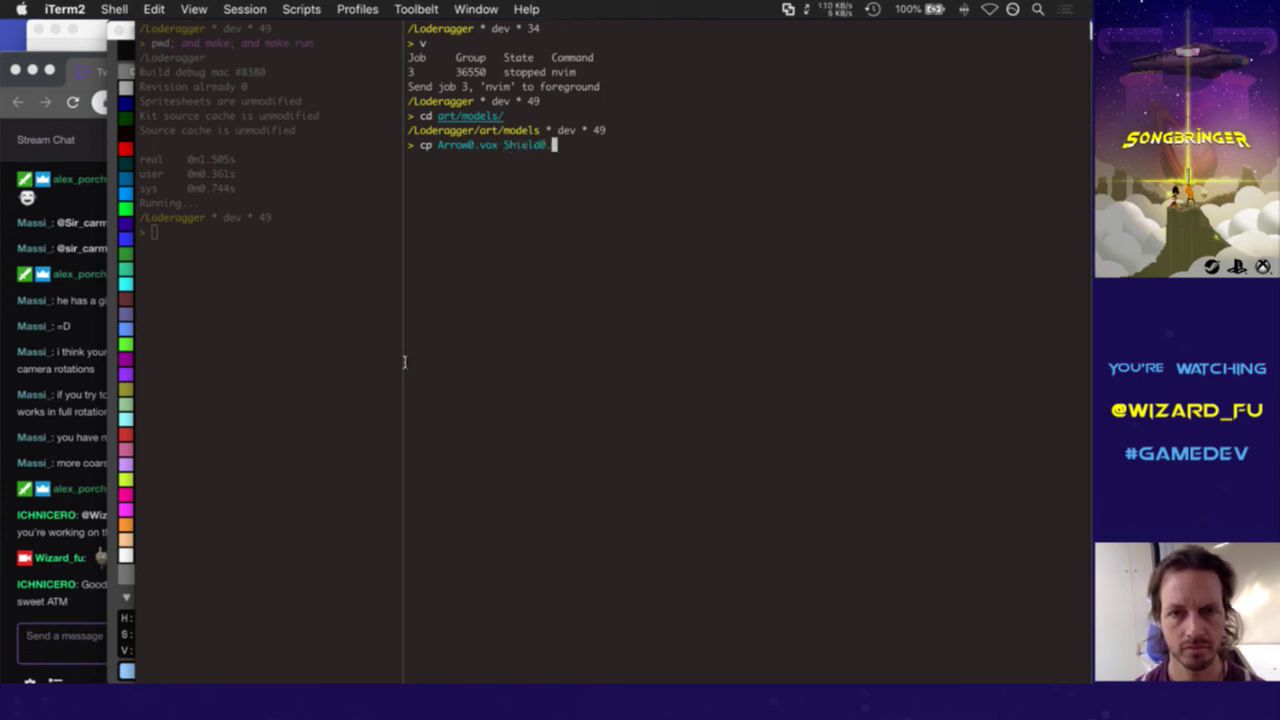
type("vox")
key("Return")
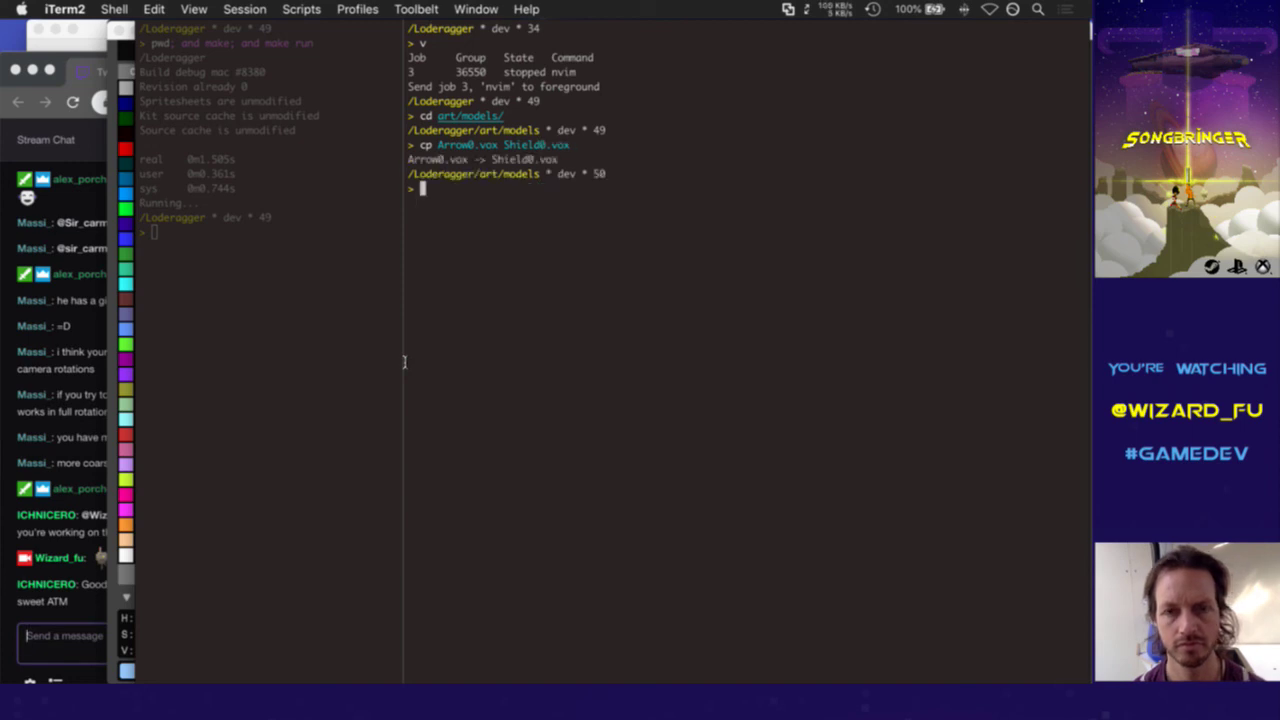
Glance at the block sprite in Photoshop, and open the Shield0 model in MagicaVoxel
key("super+Tab")
left_click(410, 364)
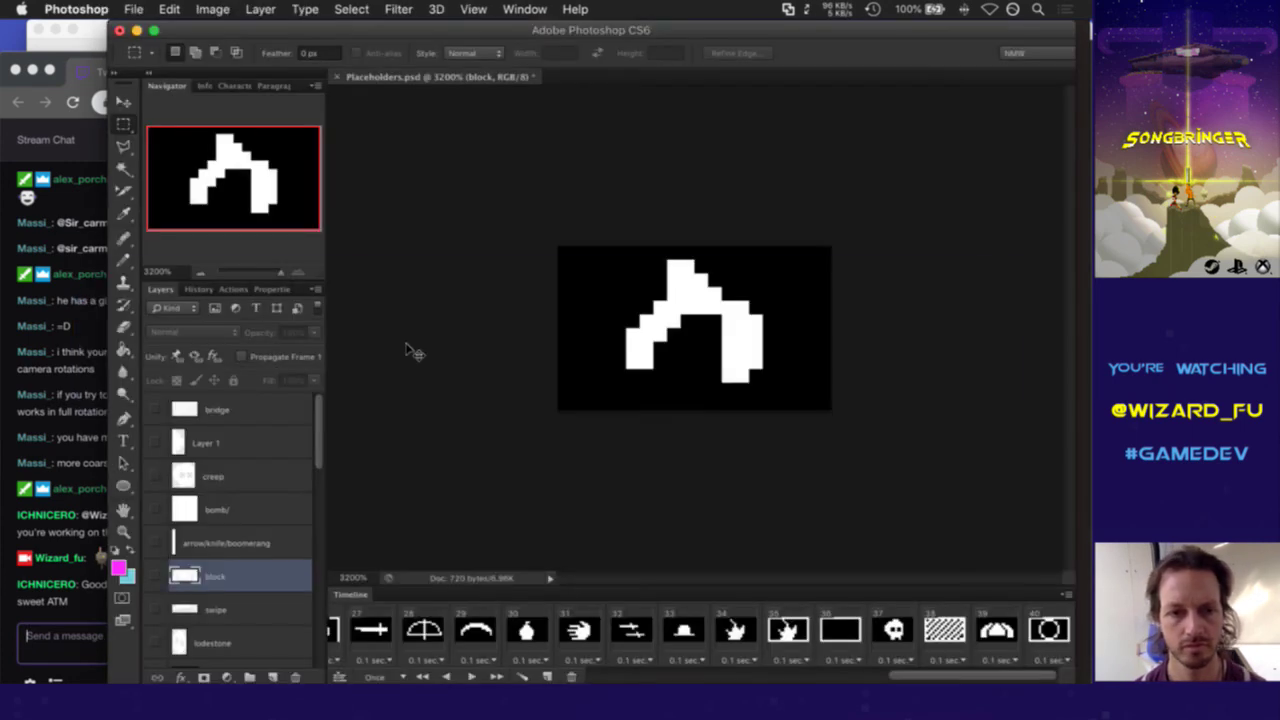
key("super+Tab")
left_click(395, 372)
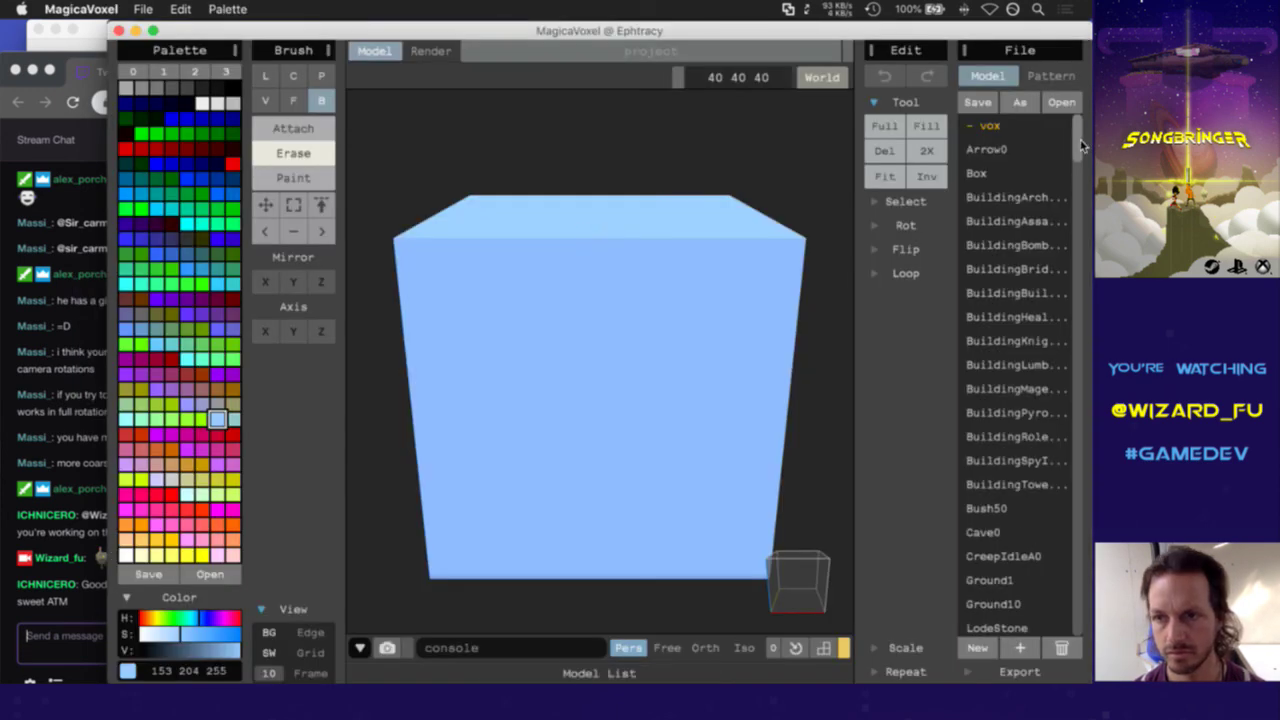
left_click_drag(1077, 145, 1049, 477)
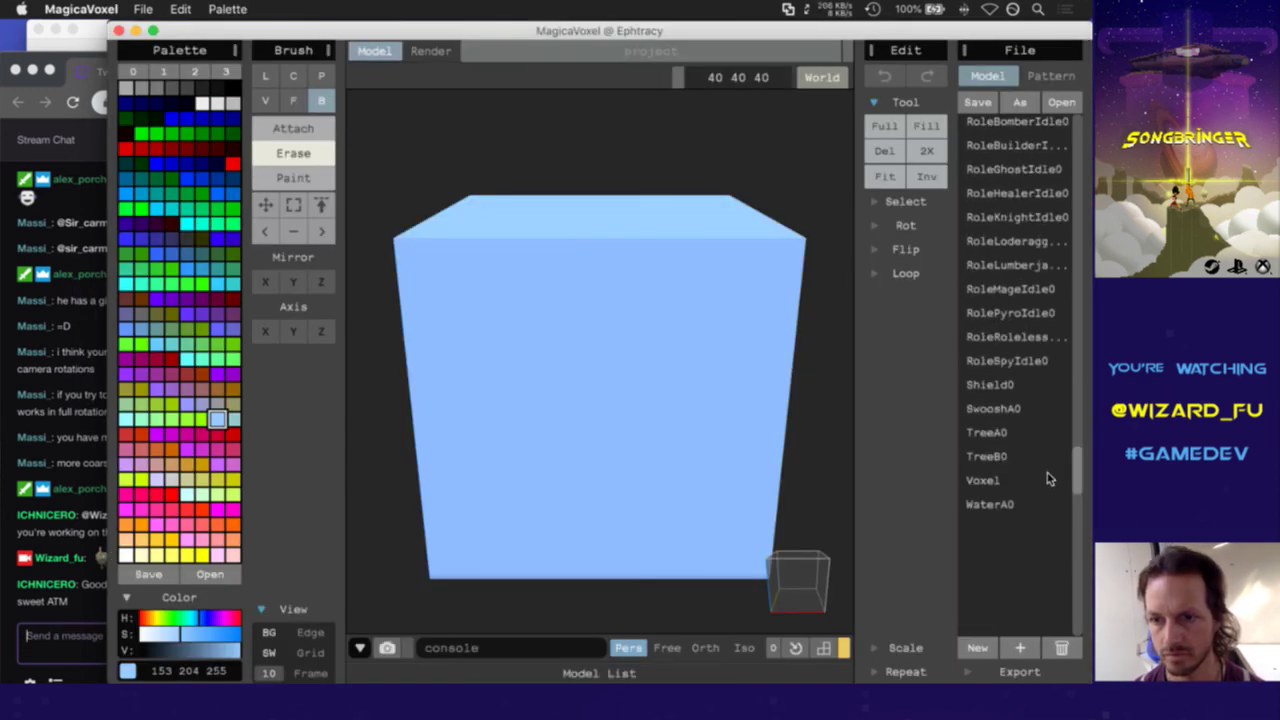
left_click(1009, 386)
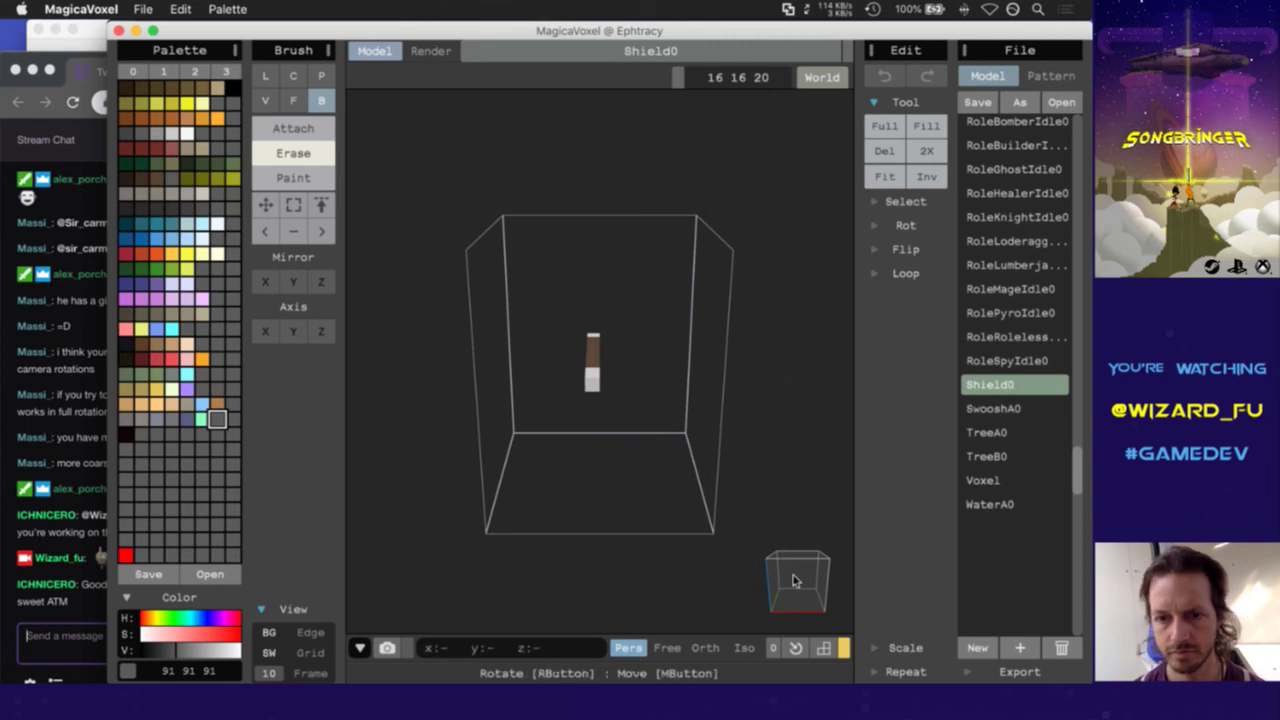
Erase all of the arrow's voxels from the Shield0 model using voxel mode
right_click_drag(793, 580, 785, 683)
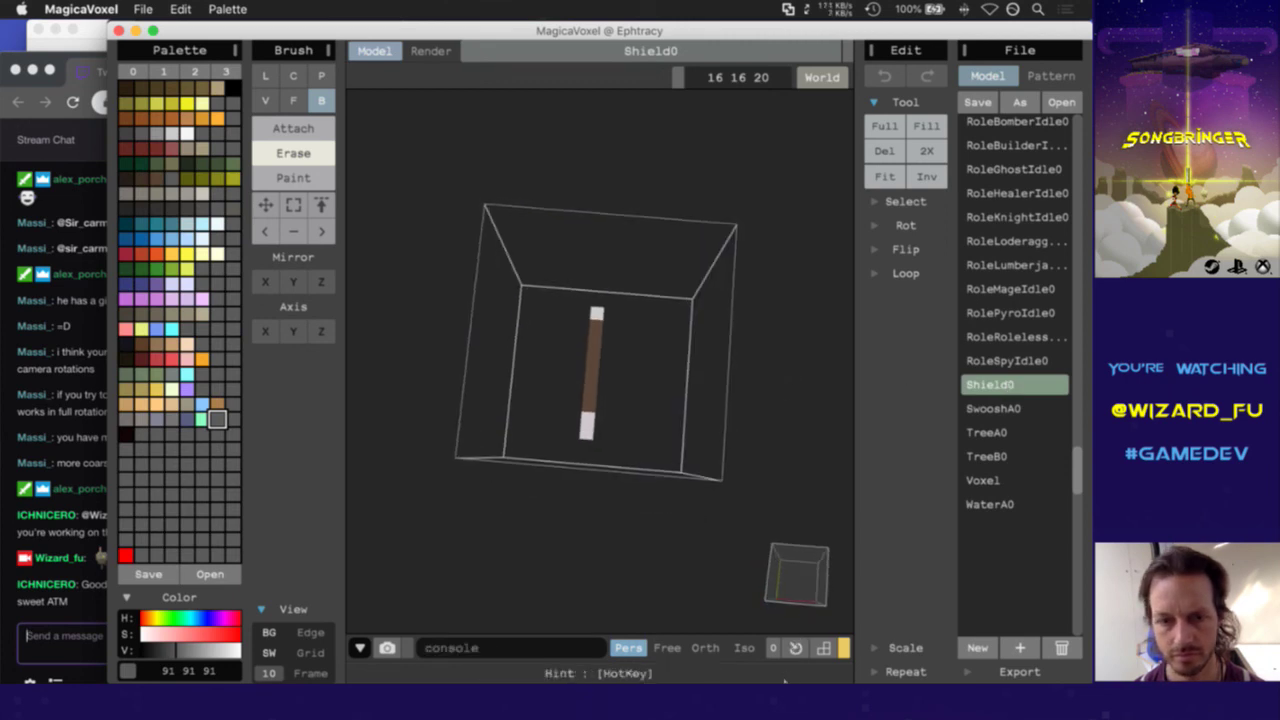
key("v")
left_click_drag(592, 312, 578, 436)
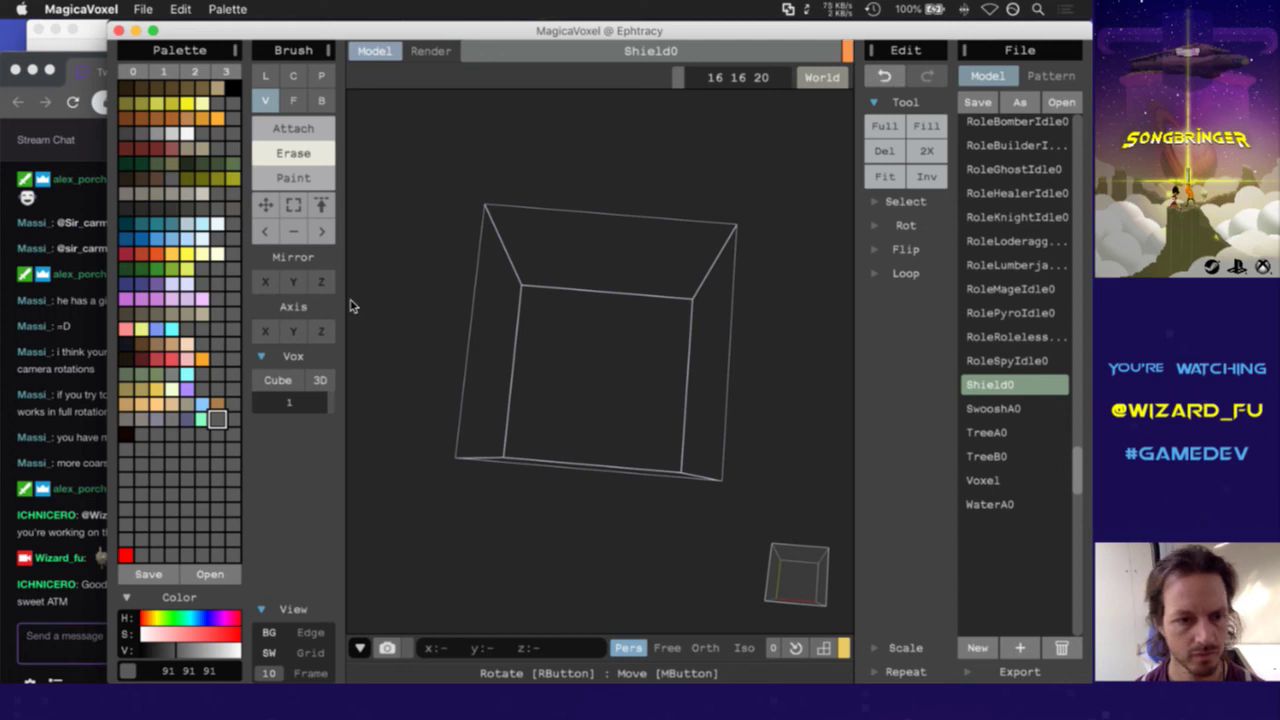
Draw a purple (194 112 214) voxel arch about 14 voxels wide and 7 high on the base plane
left_click(128, 300)
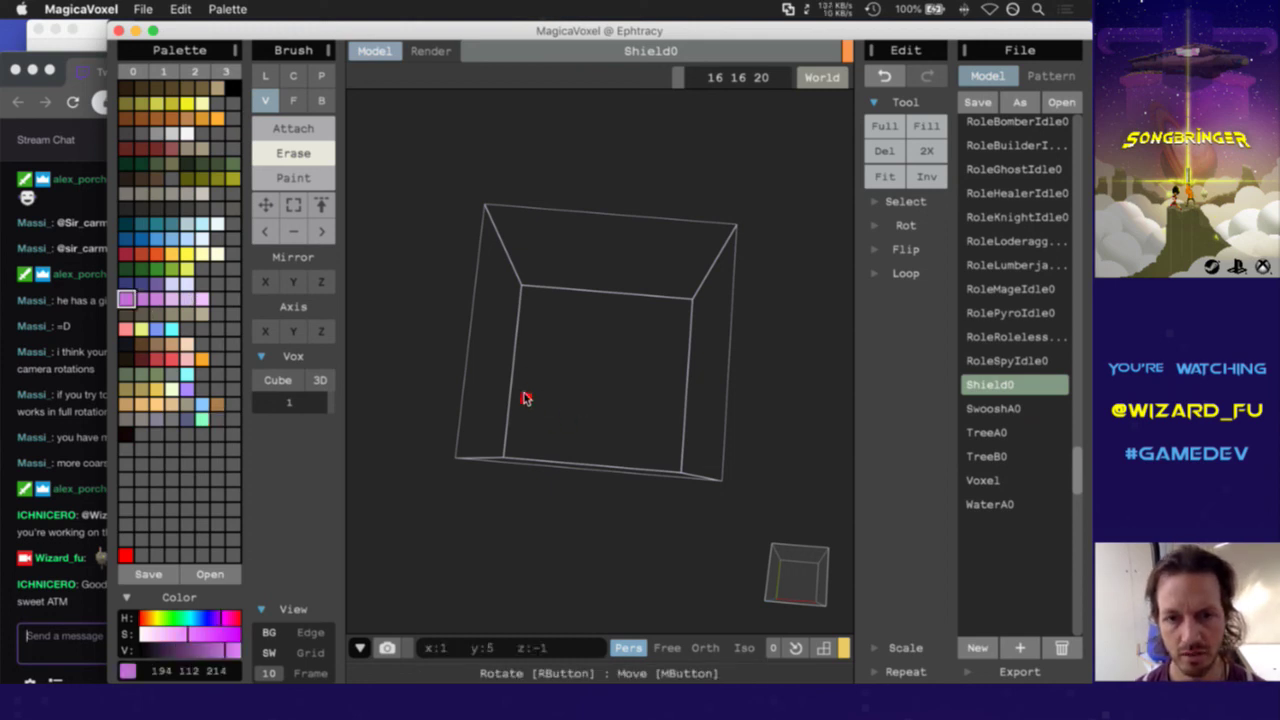
key("a")
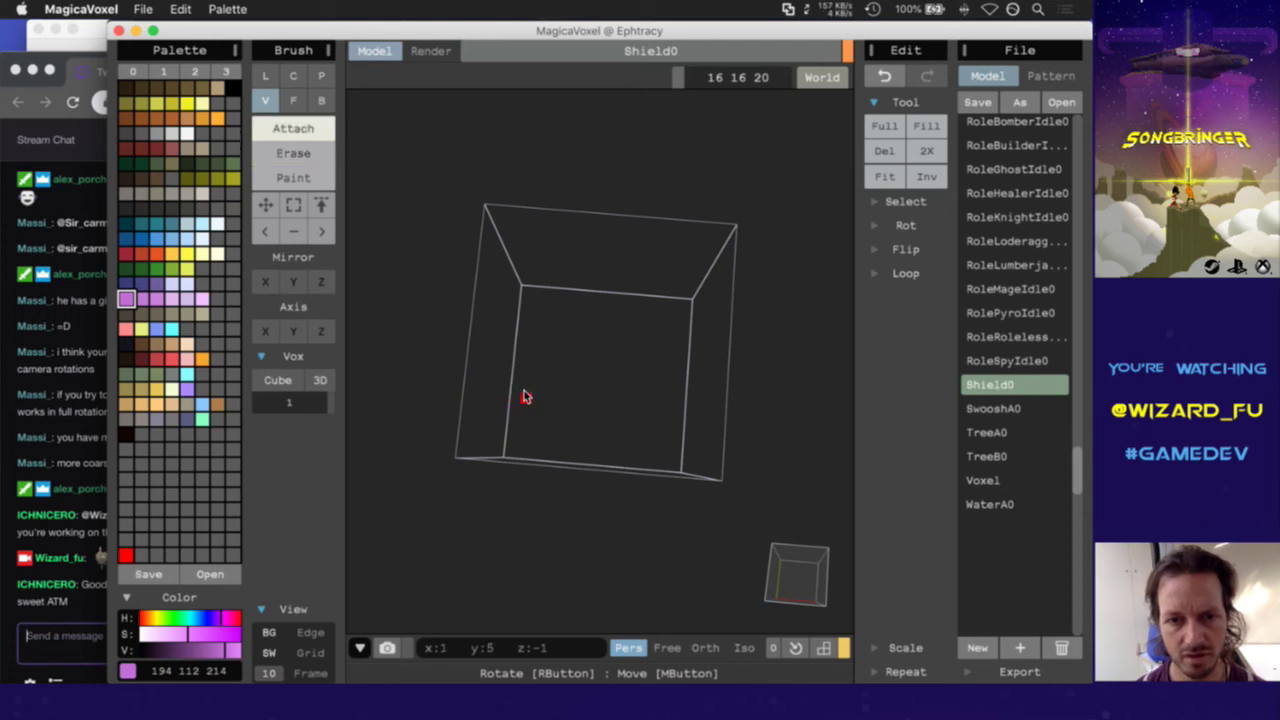
mouse_move(523, 397)
left_mouse_down()
mouse_move(550, 352)
mouse_move(607, 337)
mouse_move(658, 365)
mouse_move(670, 418)
left_mouse_up()
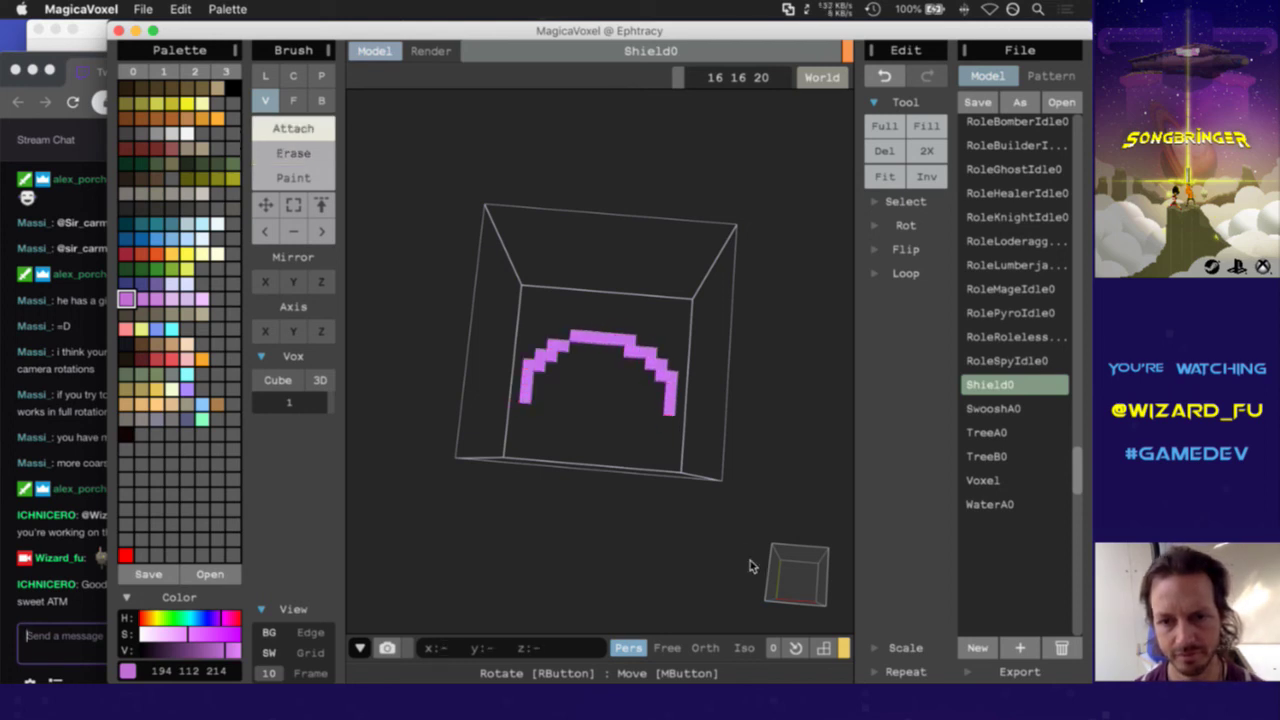
Close the arch's open lower side with a row of voxels, erase the stray voxel below it, and fill the outline
right_click_drag(752, 566, 787, 597)
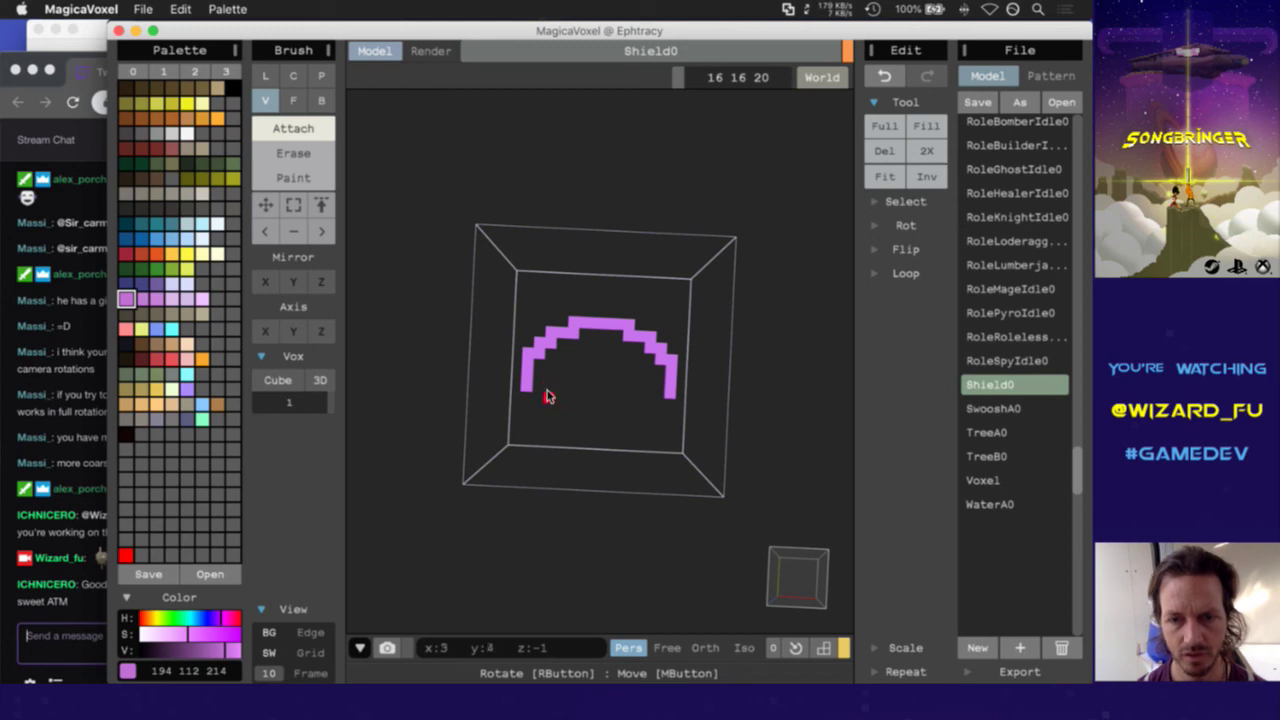
left_click_drag(545, 396, 658, 398)
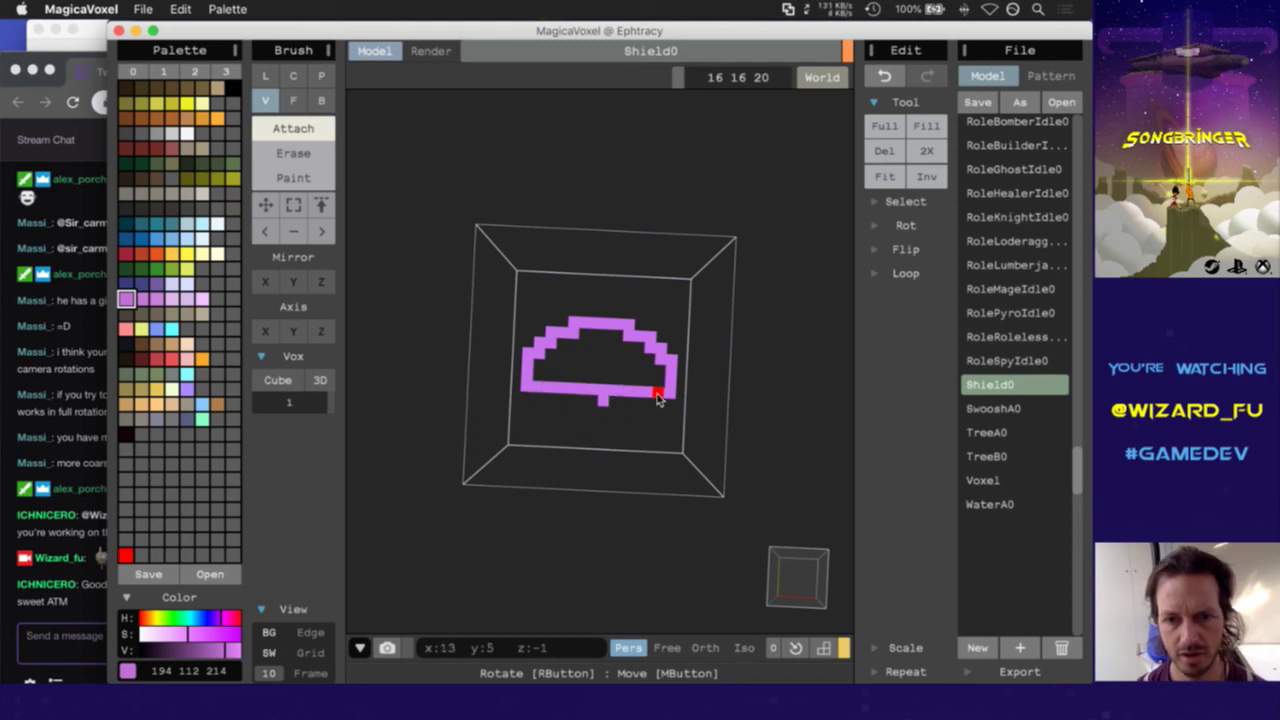
left_click(603, 401, "ctrl")
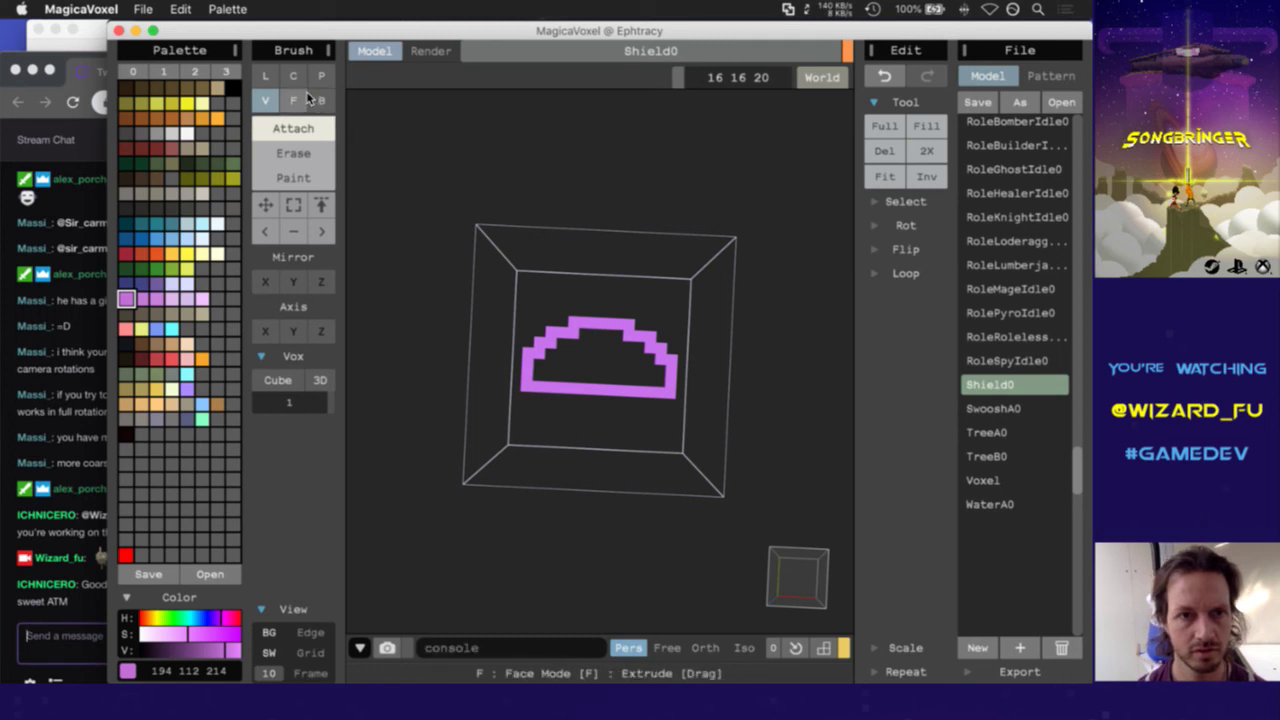
left_click(293, 100)
left_click(572, 367)
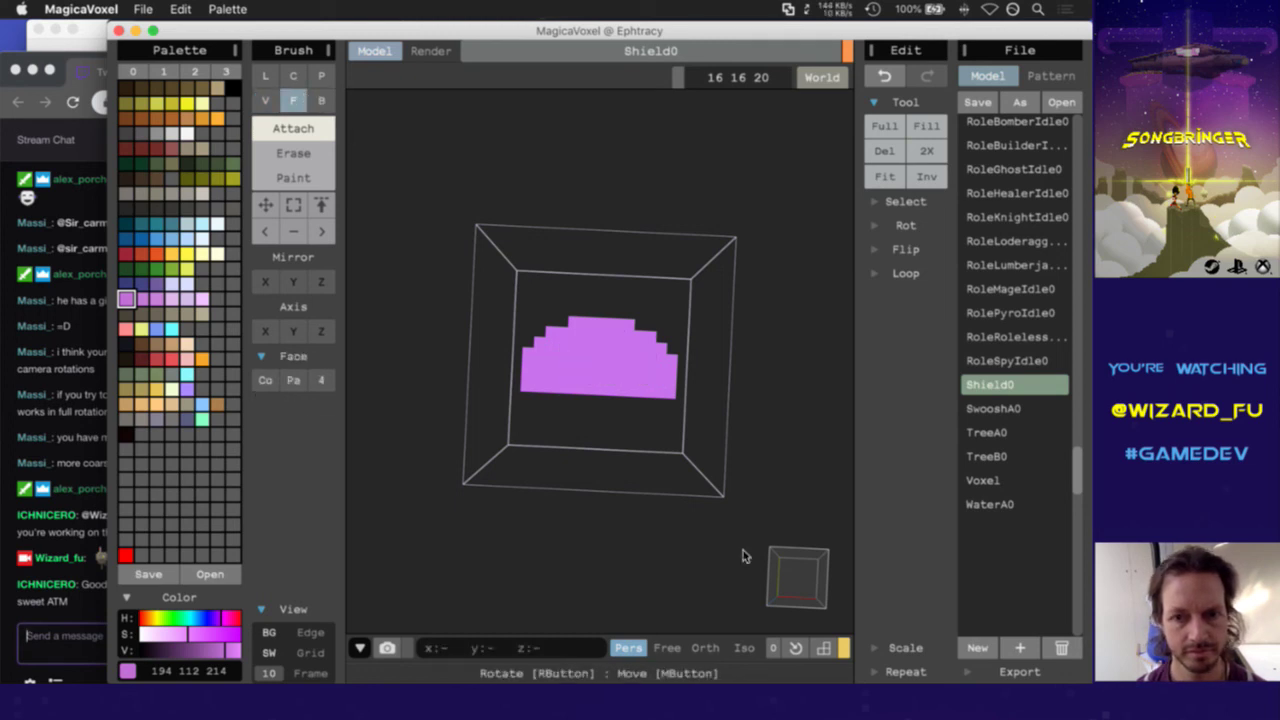
Erase the middle voxels along the filled shape's lower edge so it forms a thick arch
mouse_move(785, 596)
right_mouse_down()
mouse_move(834, 514)
mouse_move(694, 457)
mouse_move(625, 485)
mouse_move(766, 553)
mouse_move(789, 586)
right_mouse_up()
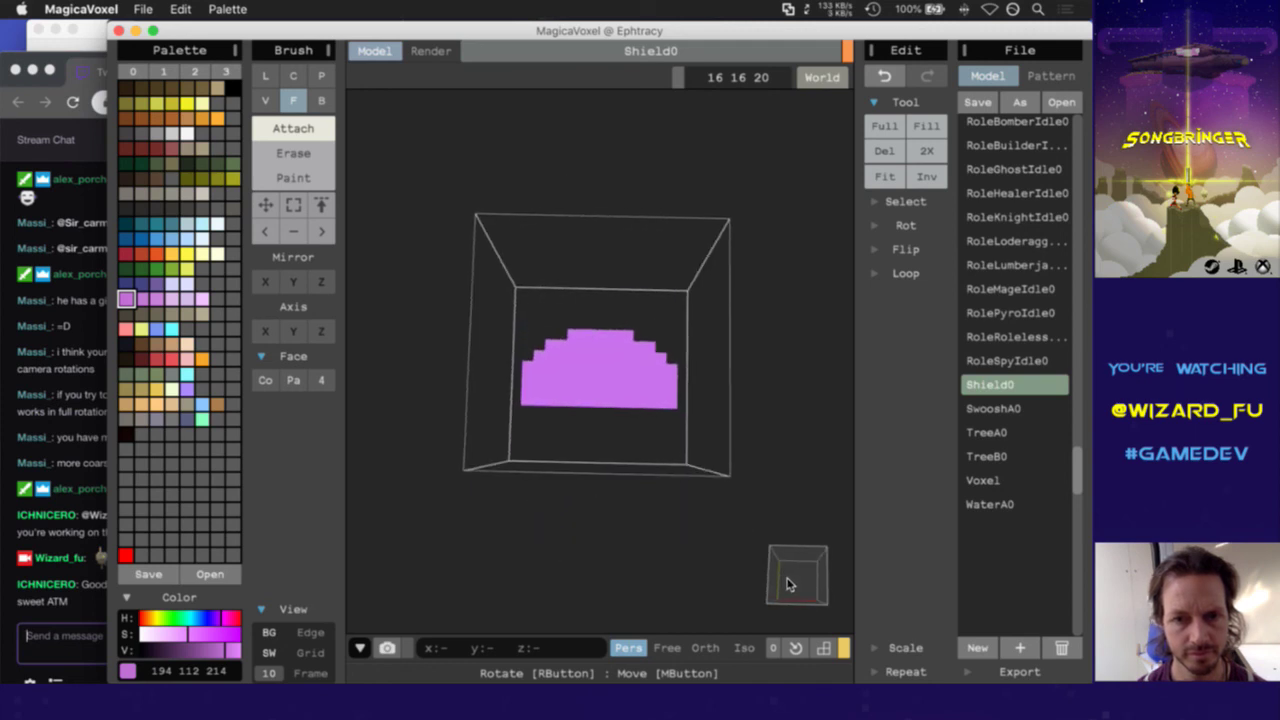
key("v")
key("e")
left_click_drag(543, 346, 543, 403)
key("super+z")
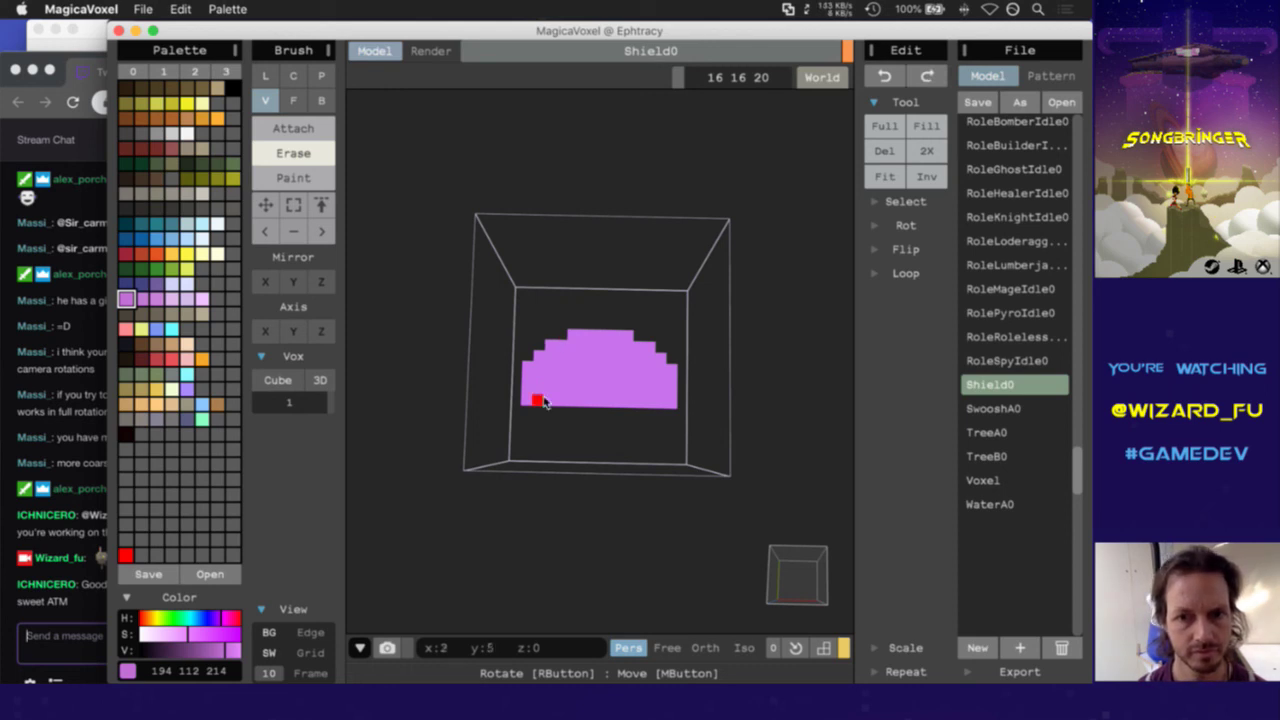
mouse_move(541, 400)
left_mouse_down()
mouse_move(660, 410)
mouse_move(587, 397)
mouse_move(623, 400)
left_mouse_up()
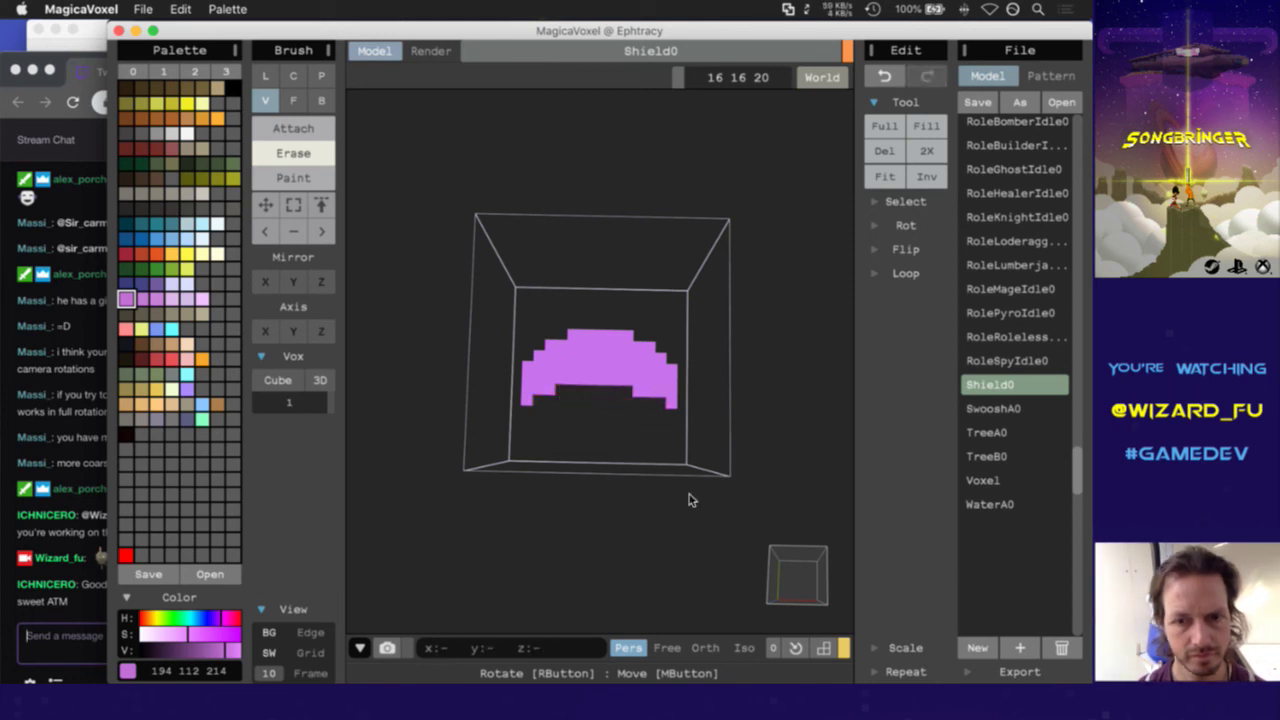
Extrude the purple arch's face through the full 20-voxel height of the volume
right_click_drag(754, 563, 772, 587)
left_click(772, 587)
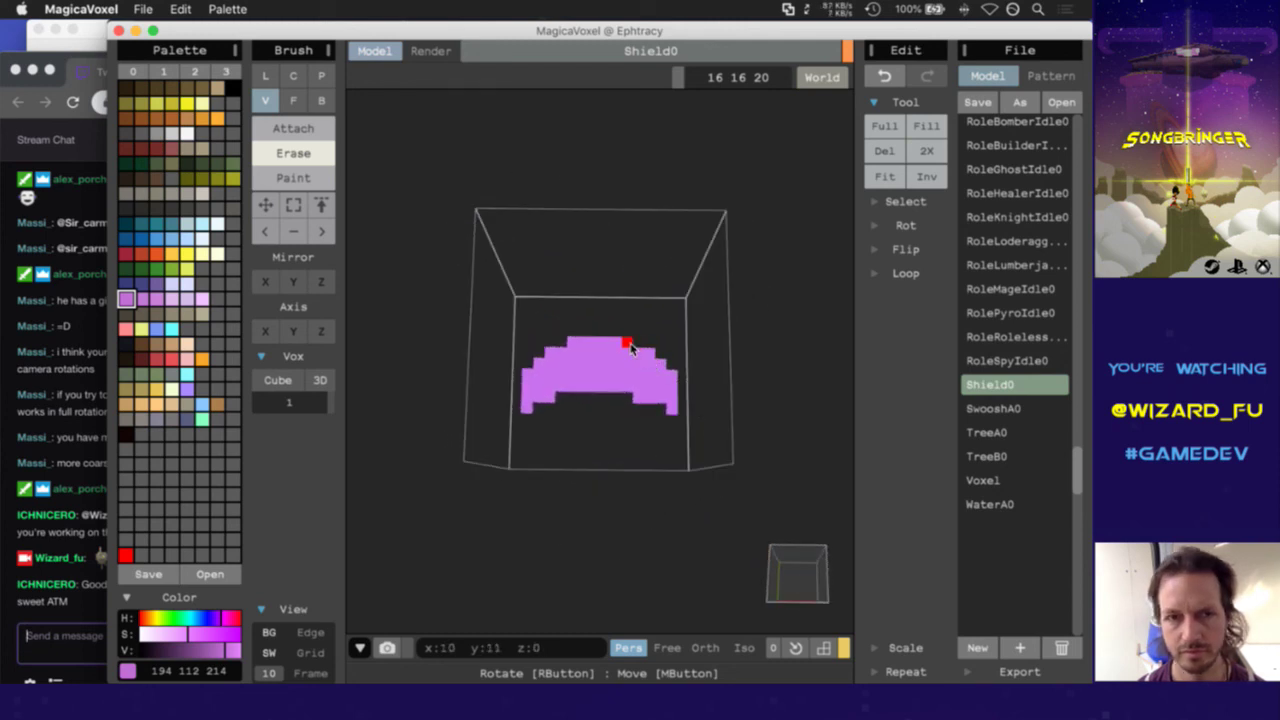
left_click(293, 100)
left_click(300, 130)
left_click_drag(606, 380, 604, 323)
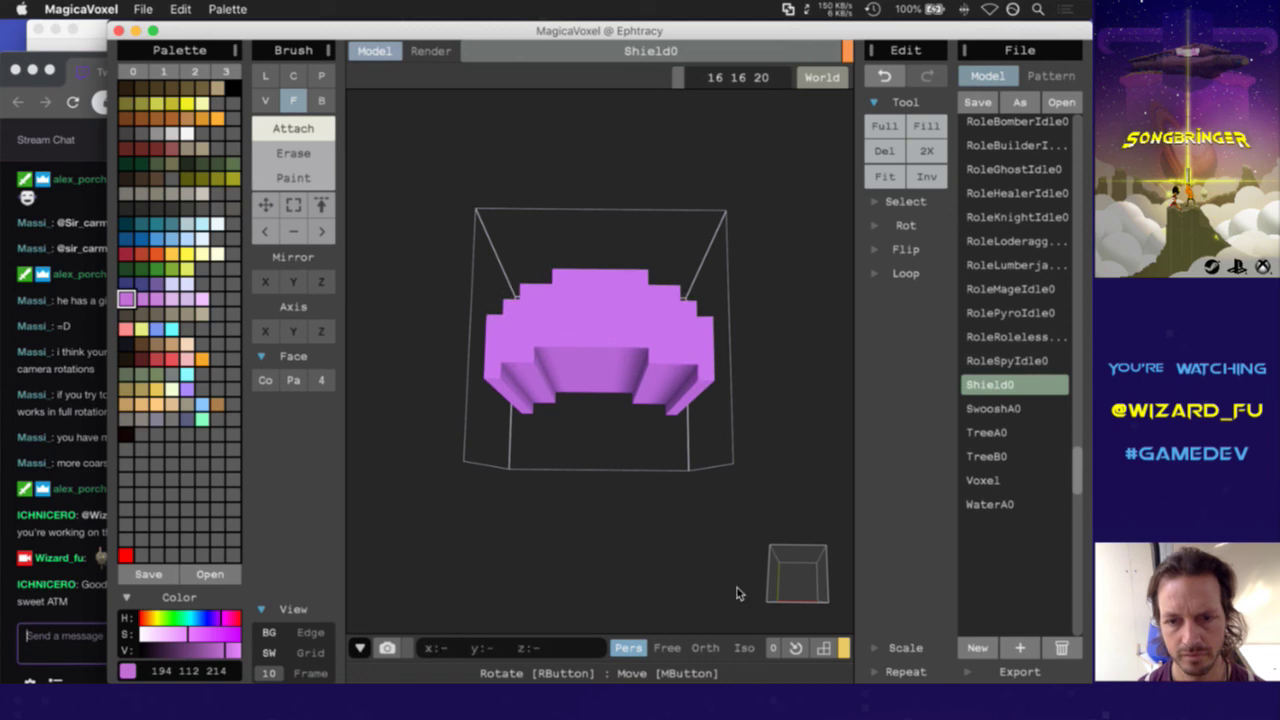
Try to erase part of the extruded shield in face mode along the whole Y axis, and undo it
mouse_move(801, 590)
right_mouse_down()
mouse_move(763, 456)
mouse_move(728, 503)
mouse_move(651, 517)
mouse_move(574, 492)
mouse_move(717, 586)
mouse_move(820, 600)
mouse_move(790, 580)
right_mouse_up()
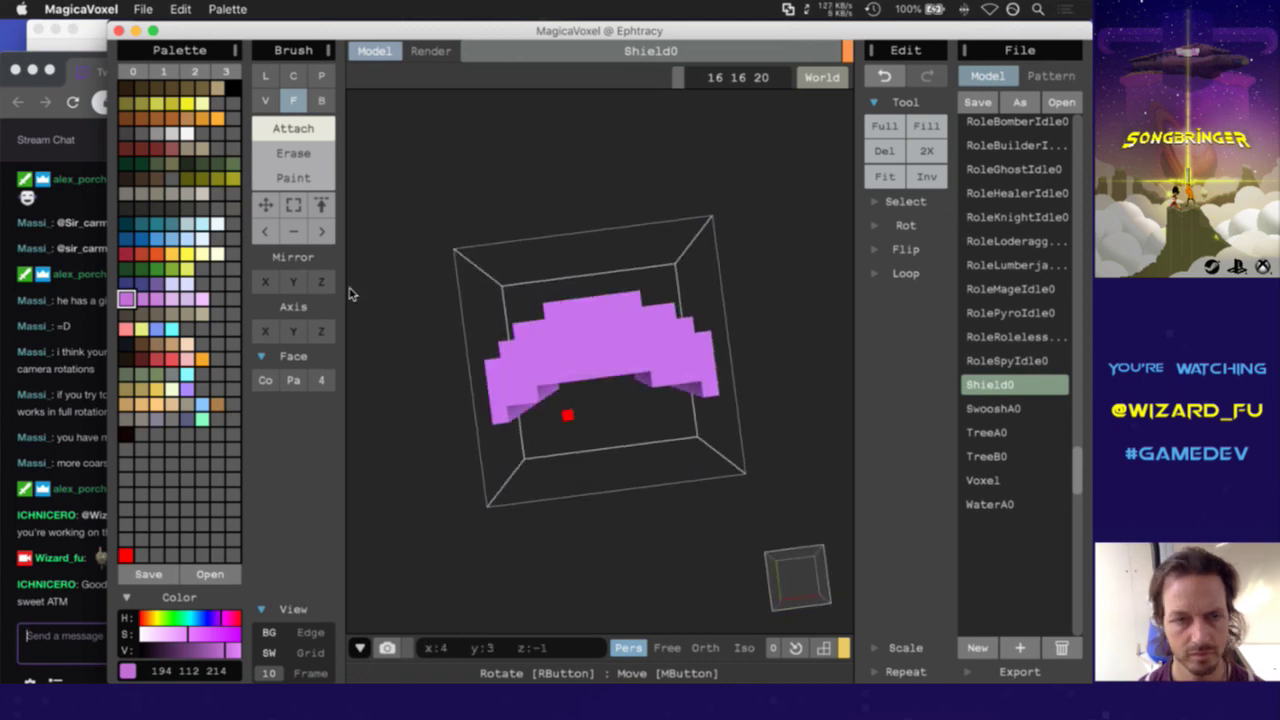
left_click(293, 153)
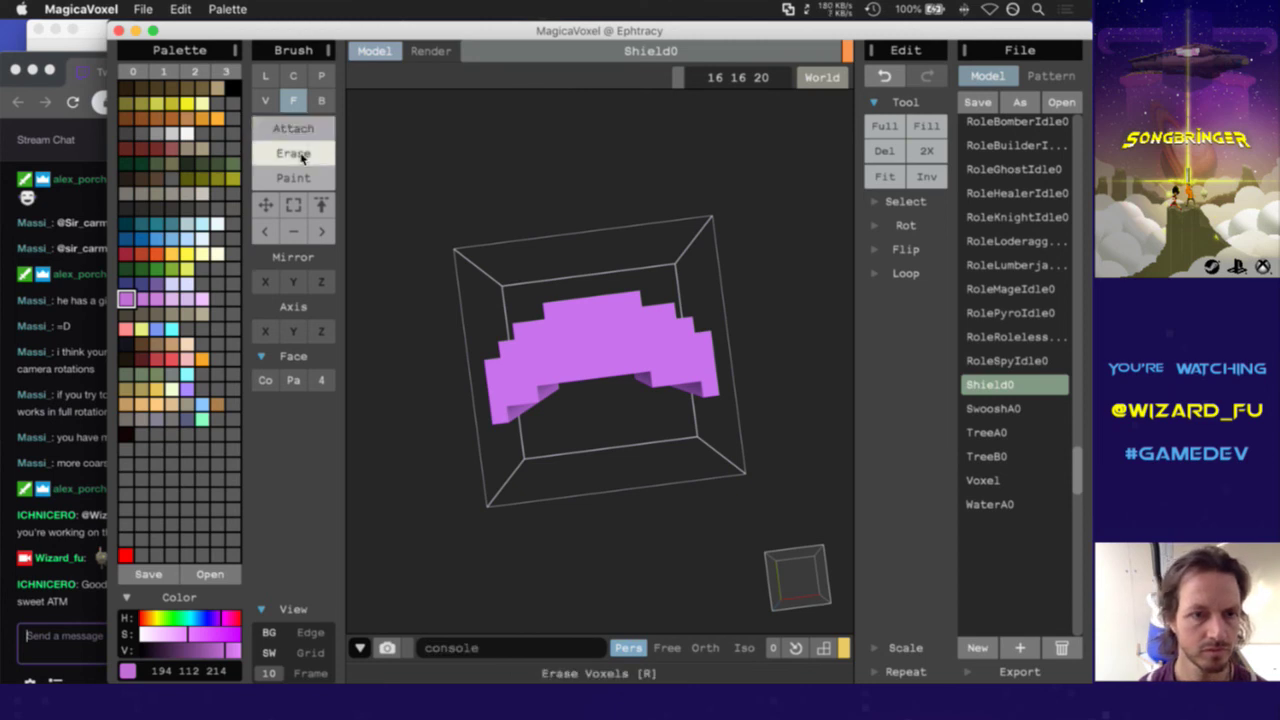
left_click(289, 332)
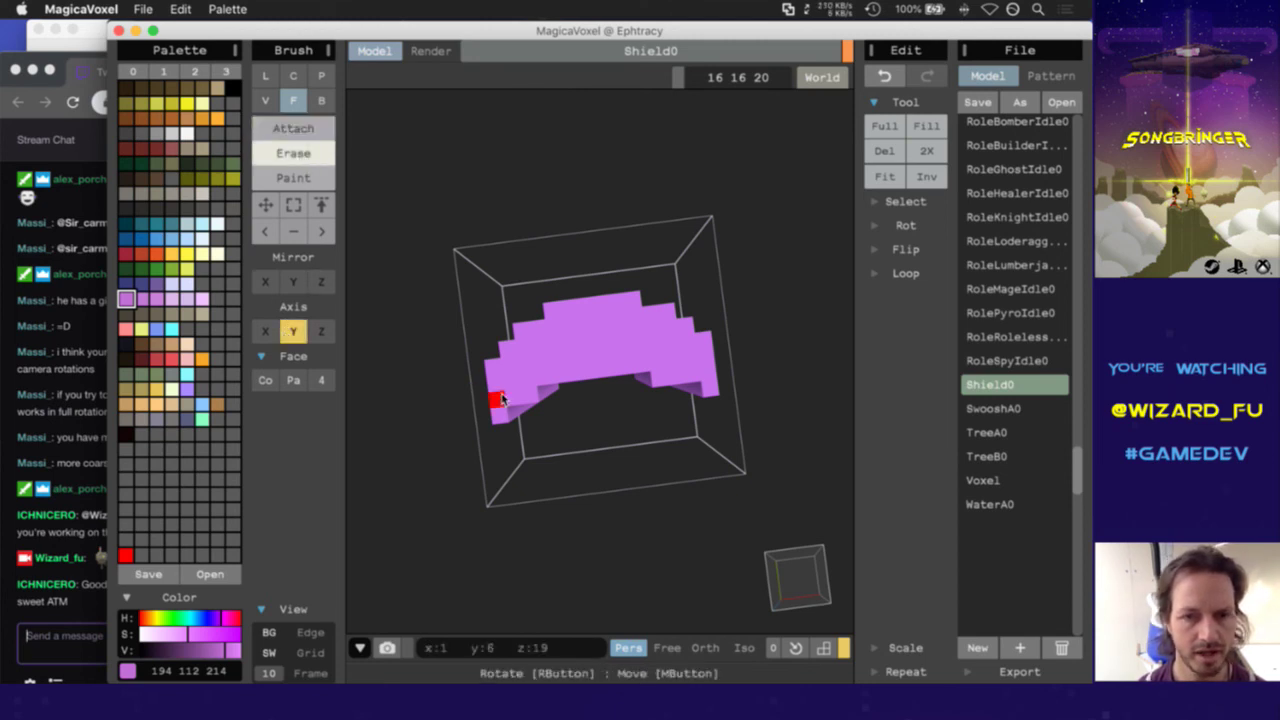
left_click(535, 345)
key("super+z")
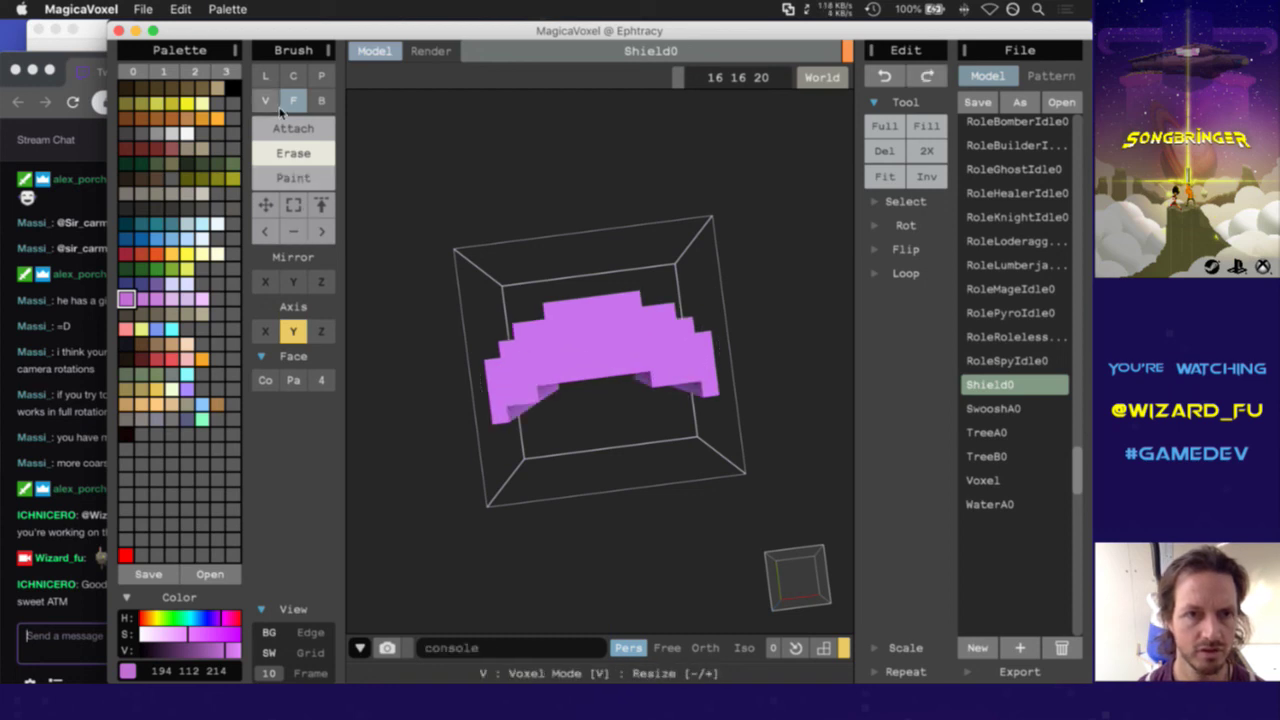
Try to erase a shield voxel in voxel mode along the whole Y axis, and undo the erasure
left_click(267, 102)
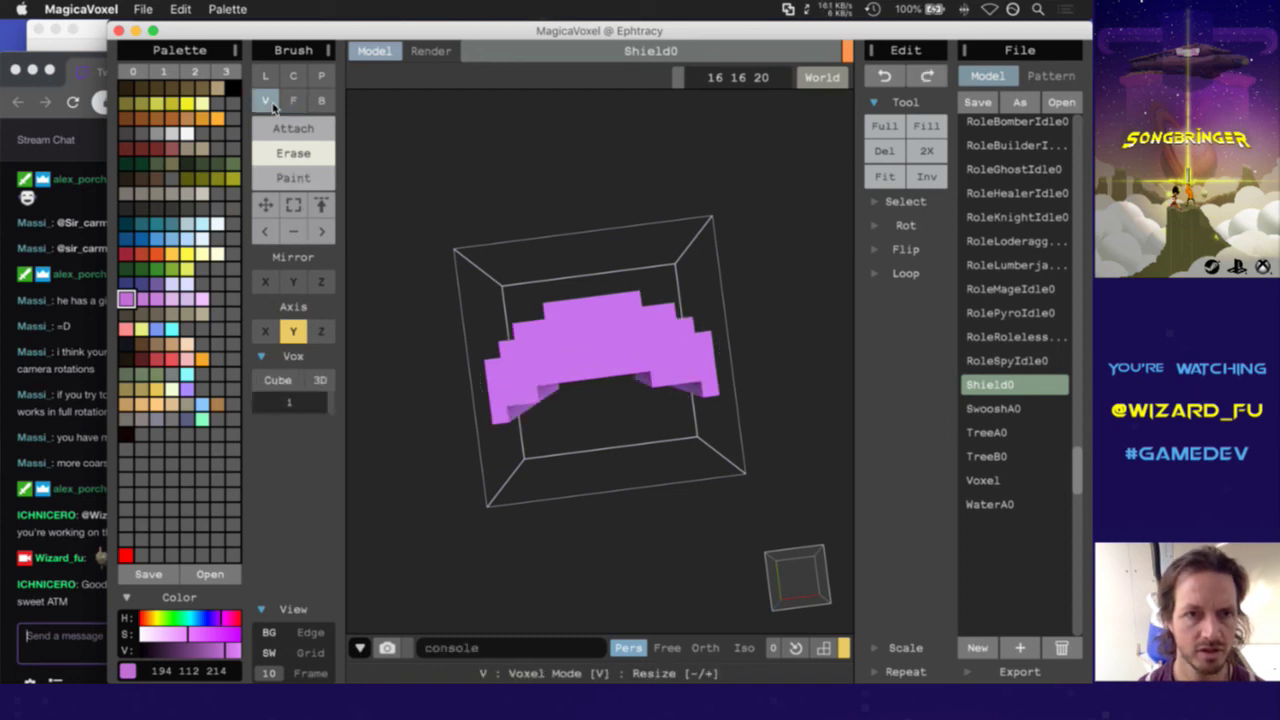
left_click(540, 329)
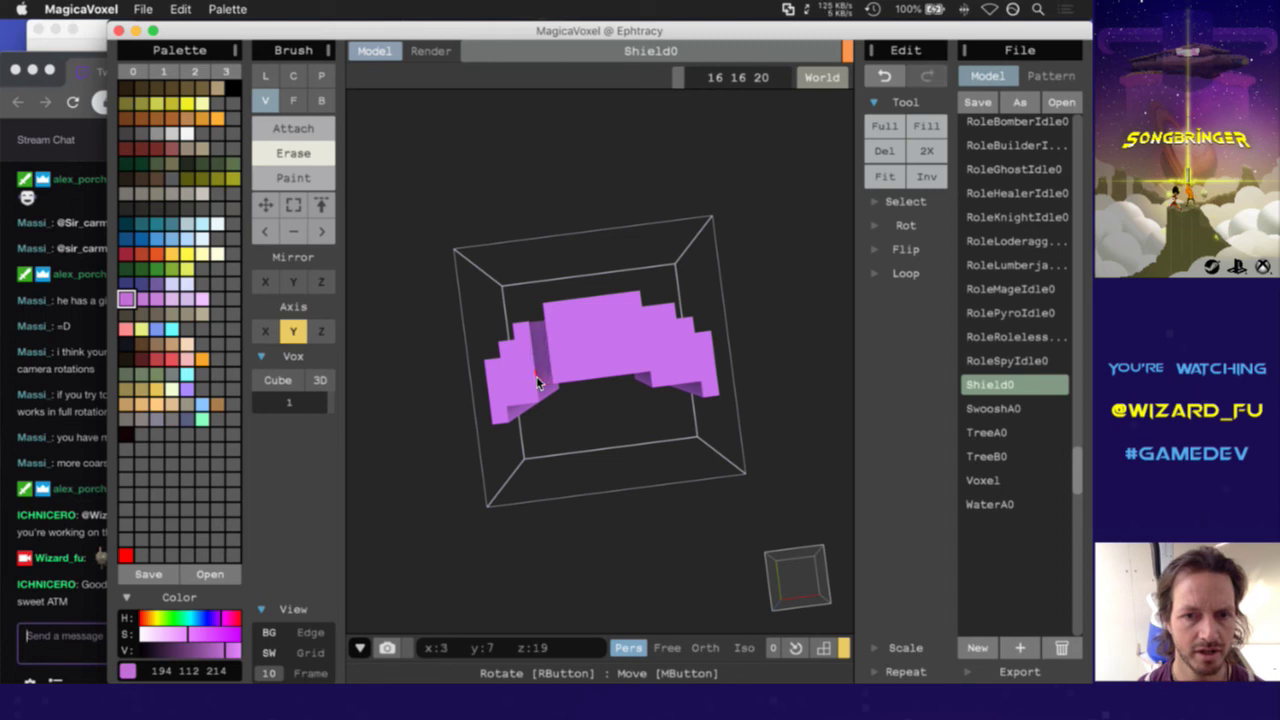
mouse_move(764, 573)
left_mouse_down()
mouse_move(808, 567)
mouse_move(792, 572)
left_mouse_up()
left_click(766, 571)
key("ctrl+z")
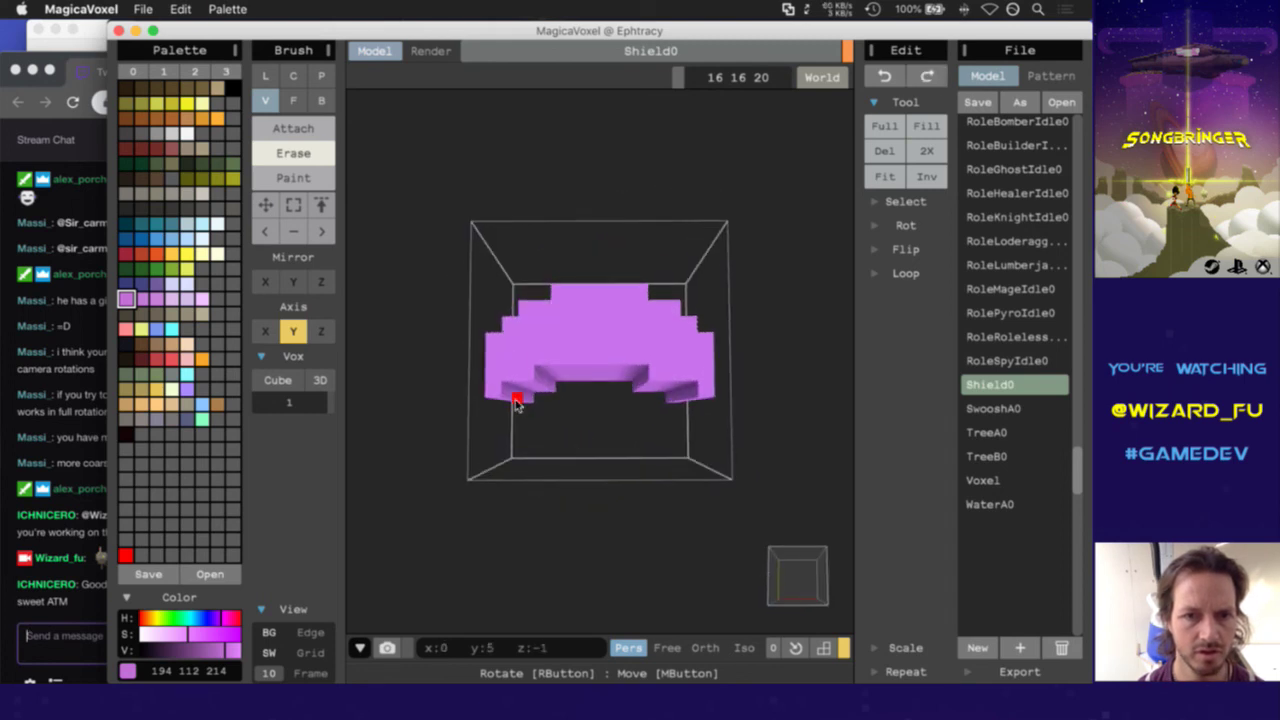
Erase a full-height slot on each side of the shield's middle block, using voxel erasing along only the whole Z axis
left_click(321, 330)
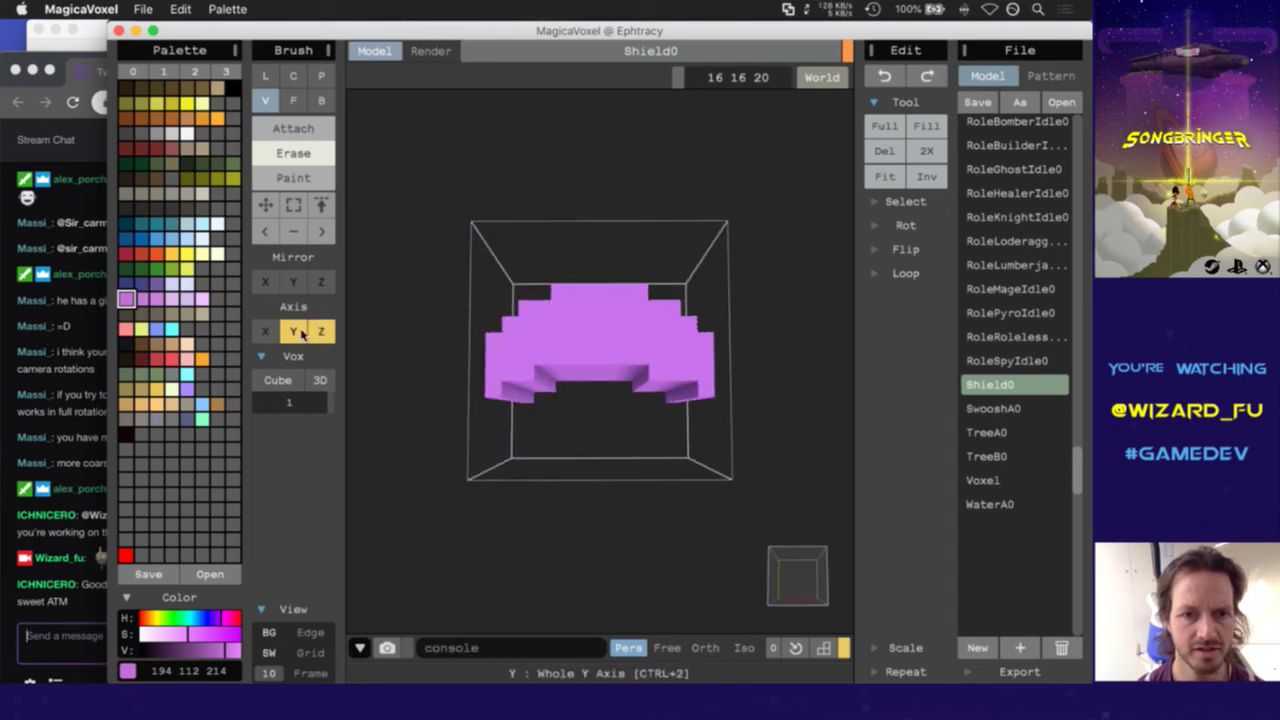
left_click(541, 310)
left_click(523, 371)
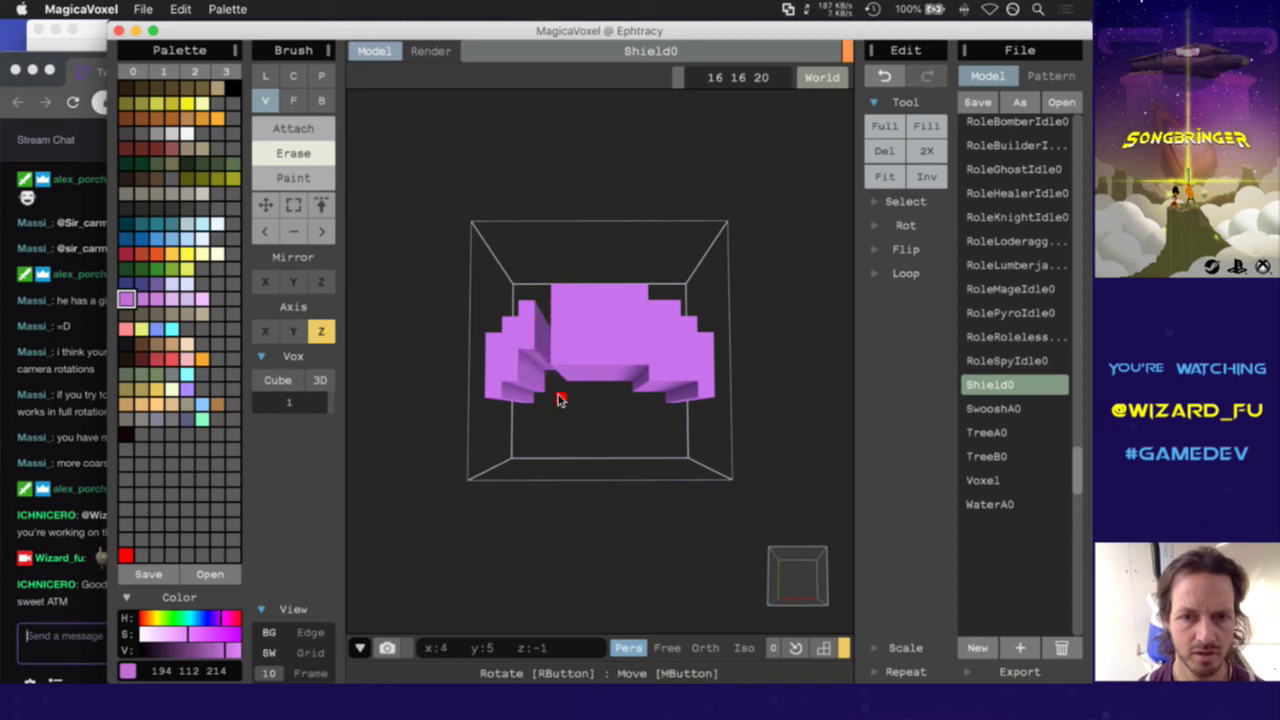
key("ctrl+z")
key("ctrl+z")
left_click(540, 345)
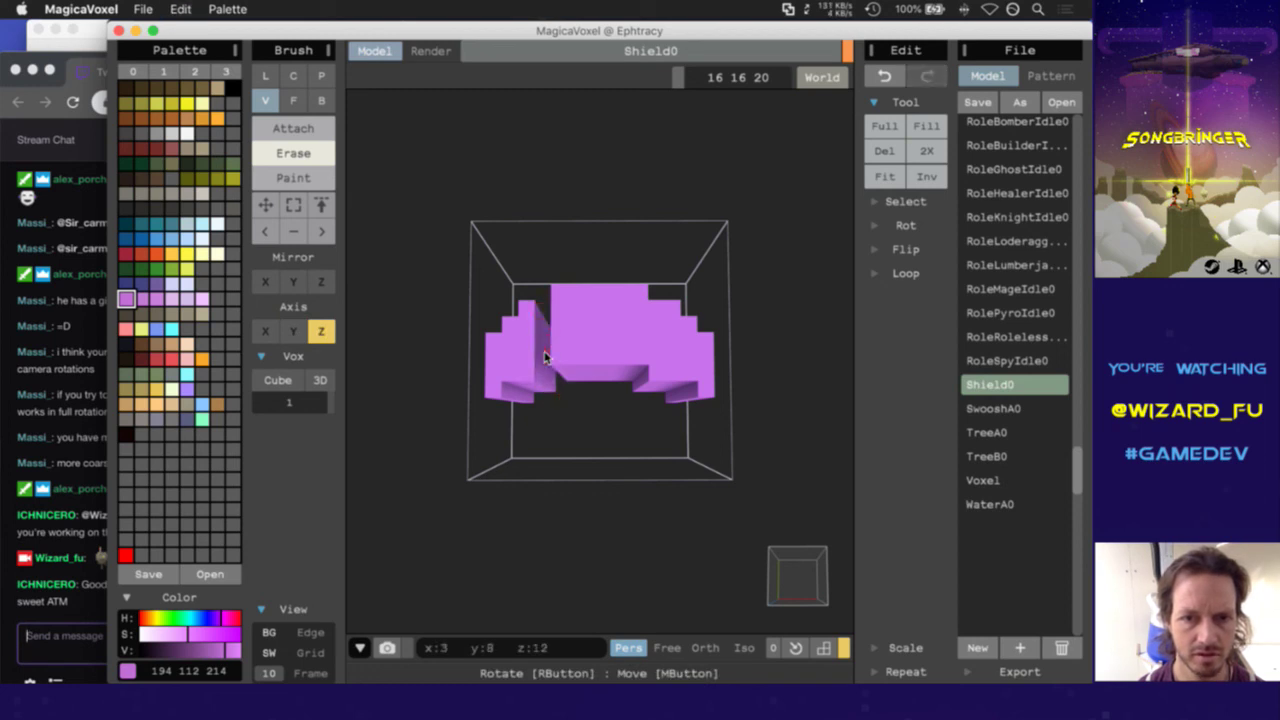
left_click_drag(656, 314, 650, 373)
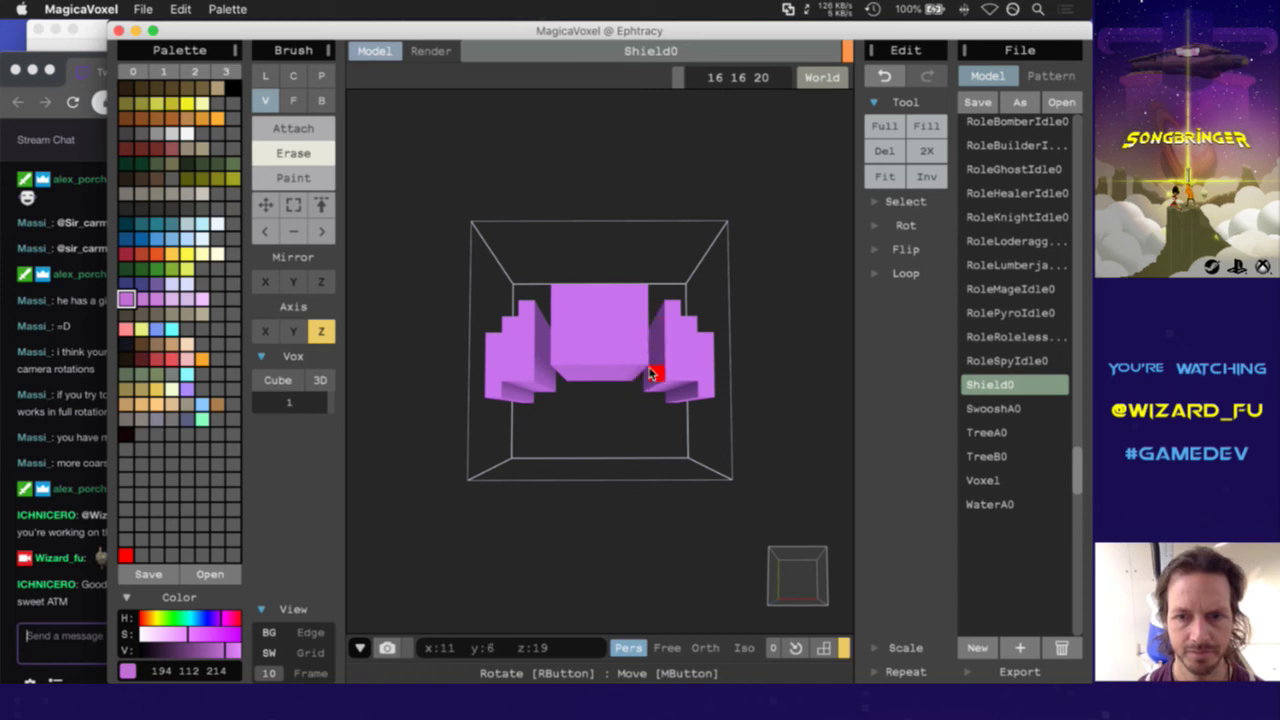
Erase further full-height slots through the middle block and both outer blocks, splitting the shield into seven vertical bars
mouse_move(798, 585)
right_mouse_down()
mouse_move(640, 480)
mouse_move(466, 523)
mouse_move(720, 543)
mouse_move(792, 571)
mouse_move(634, 426)
right_mouse_up()
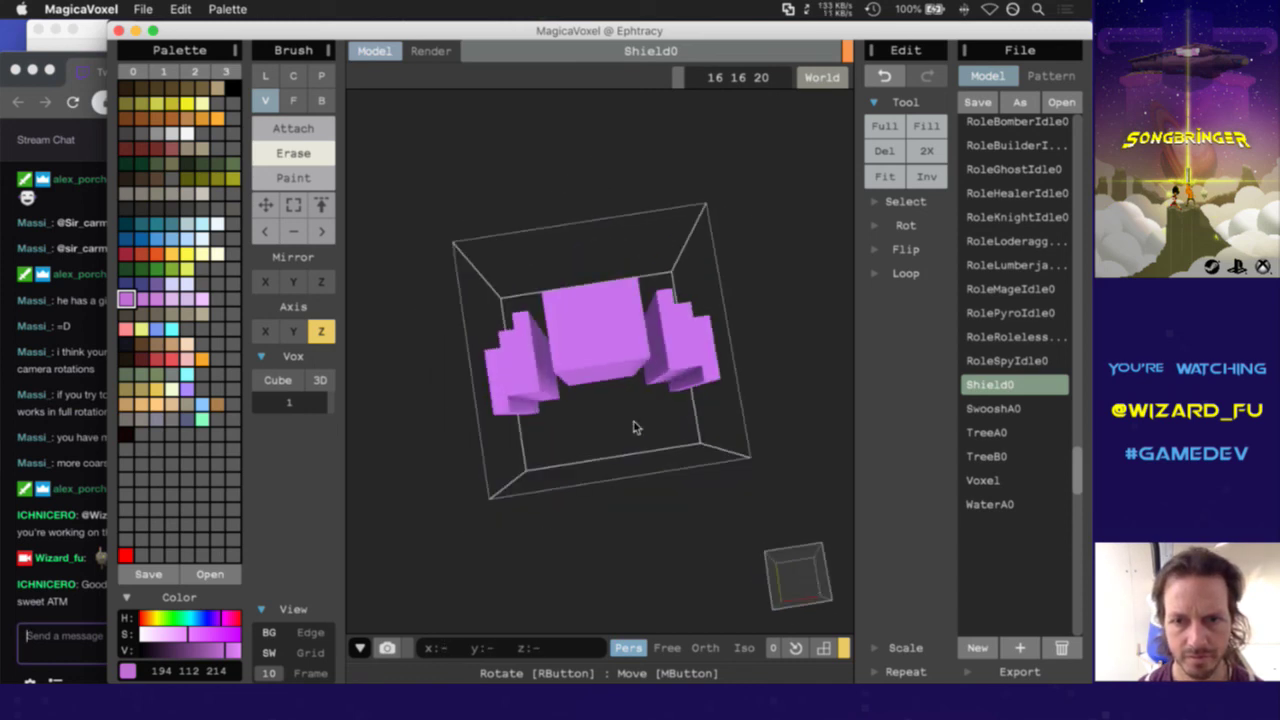
left_click_drag(570, 330, 569, 363)
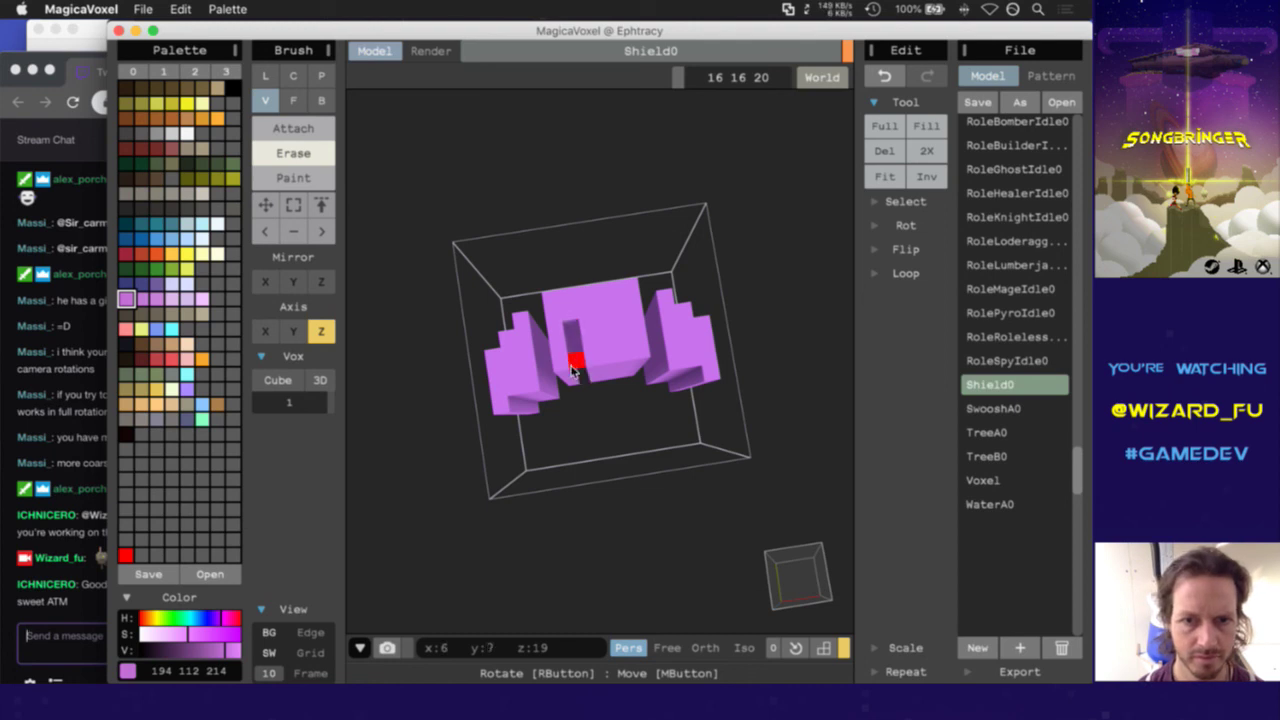
left_click_drag(619, 322, 617, 363)
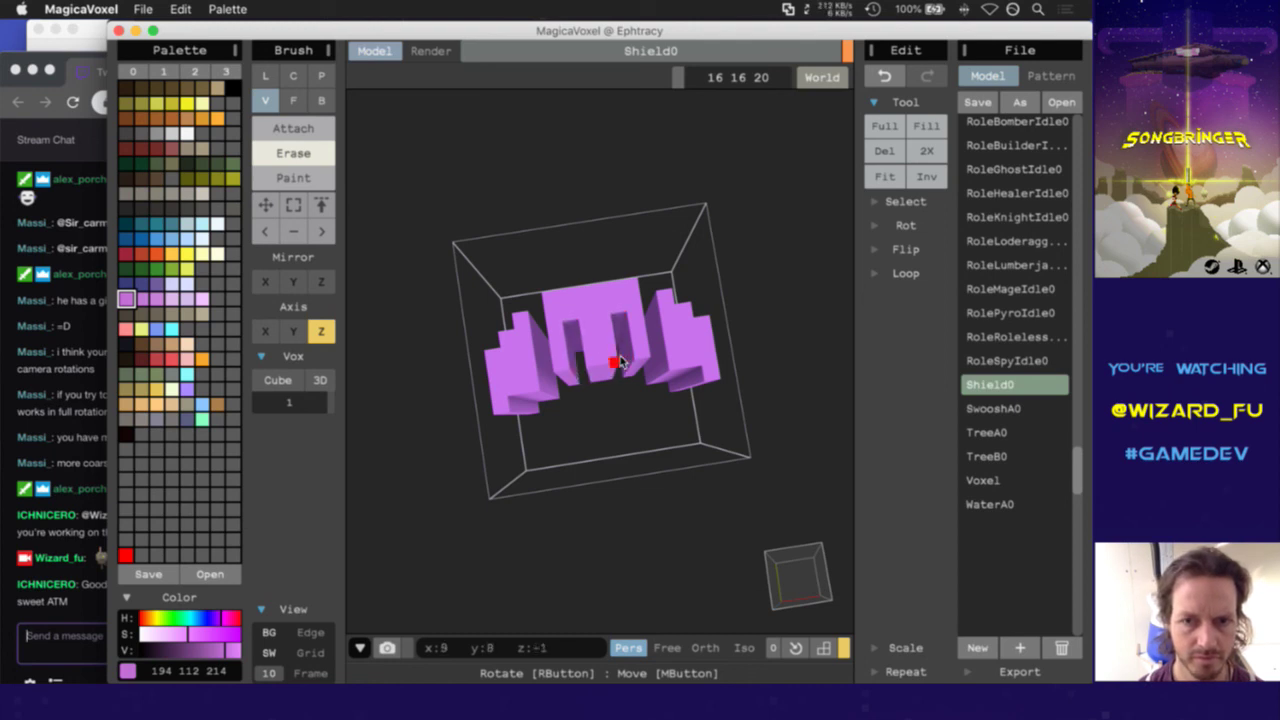
left_click(783, 568)
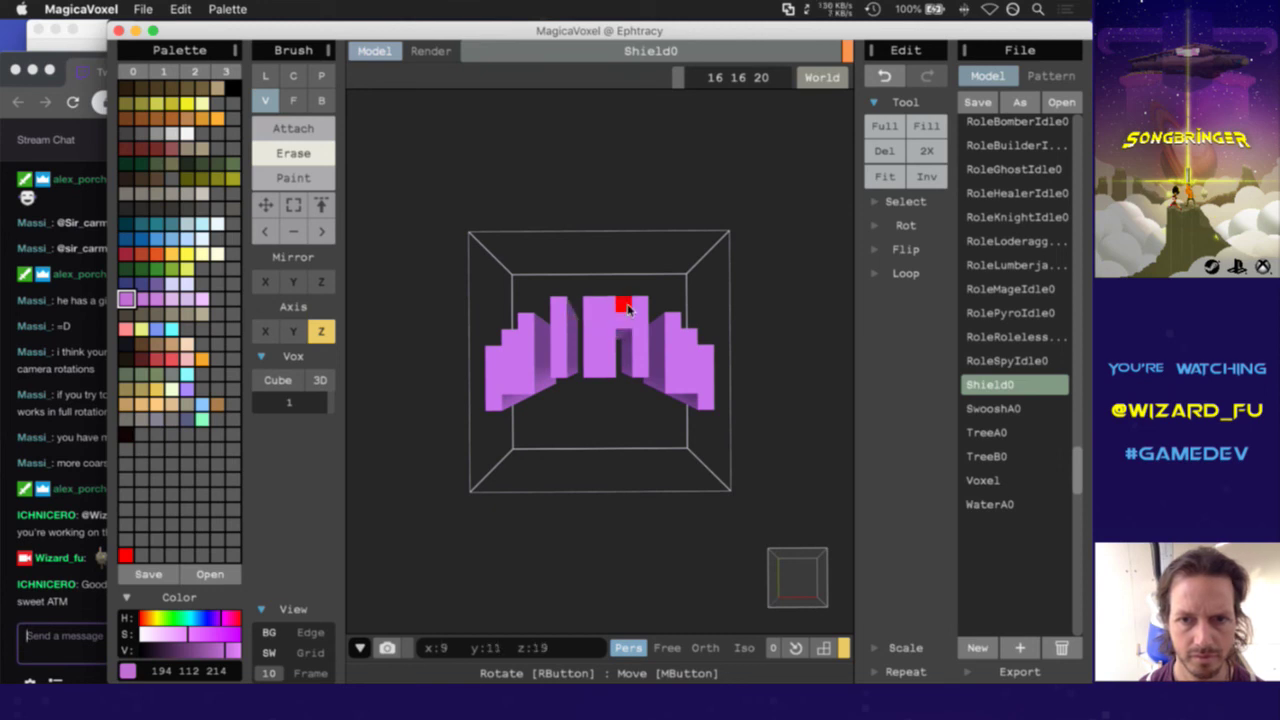
left_click_drag(623, 303, 623, 322)
left_click_drag(510, 330, 509, 396)
left_click_drag(687, 328, 689, 386)
Erase along the whole Y axis to shorten the lower ends of the outermost bars by two voxels and their neighbours by one
right_click_drag(790, 577, 478, 408)
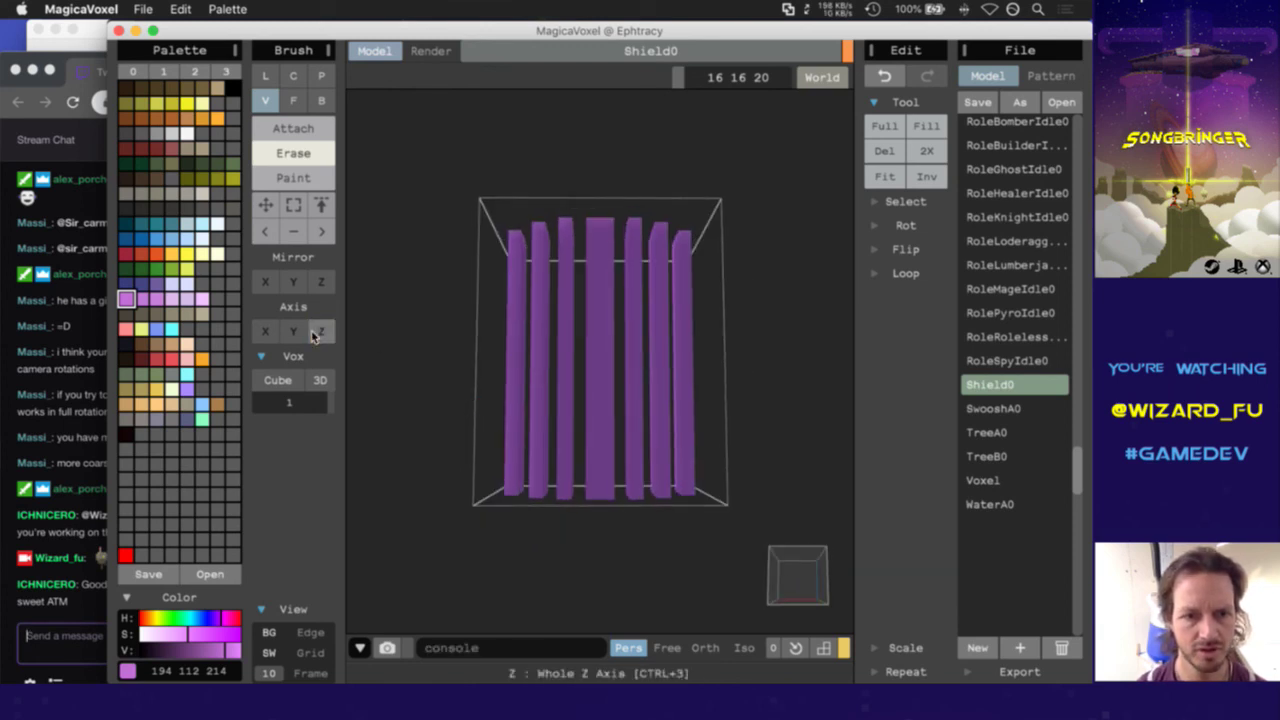
left_click(293, 331)
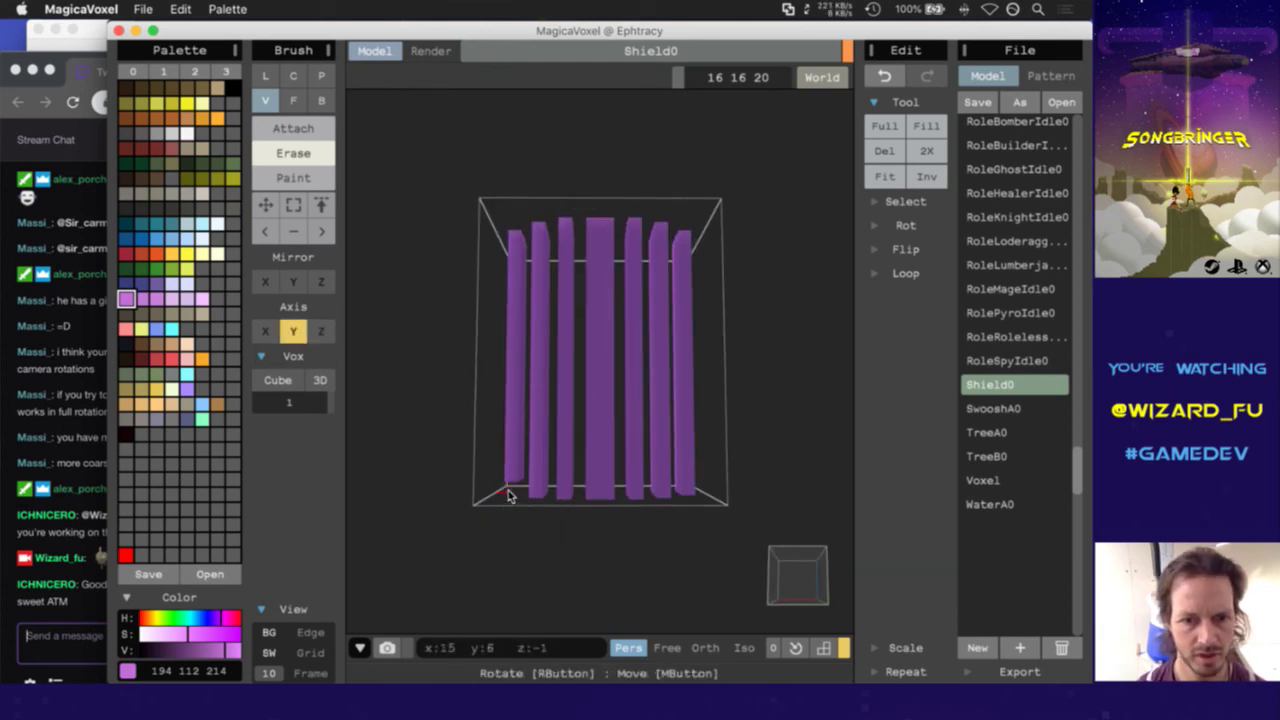
left_click(680, 490)
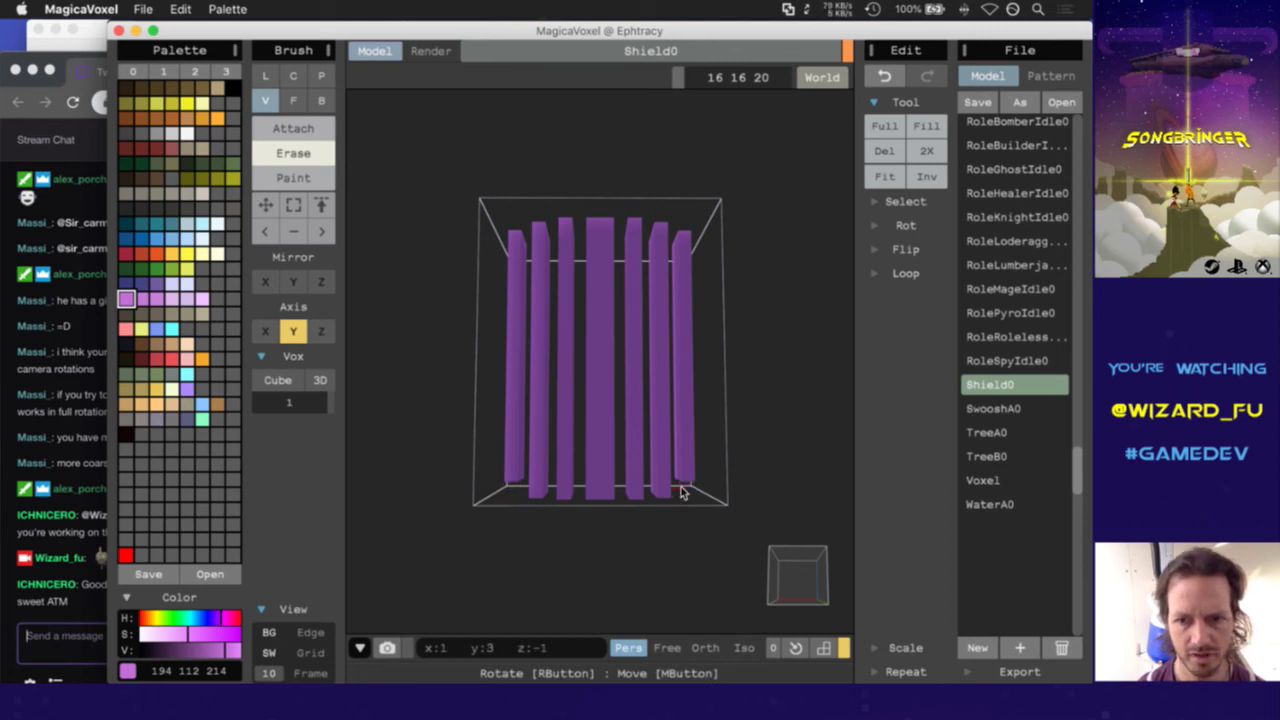
left_click(514, 474)
left_click(536, 492)
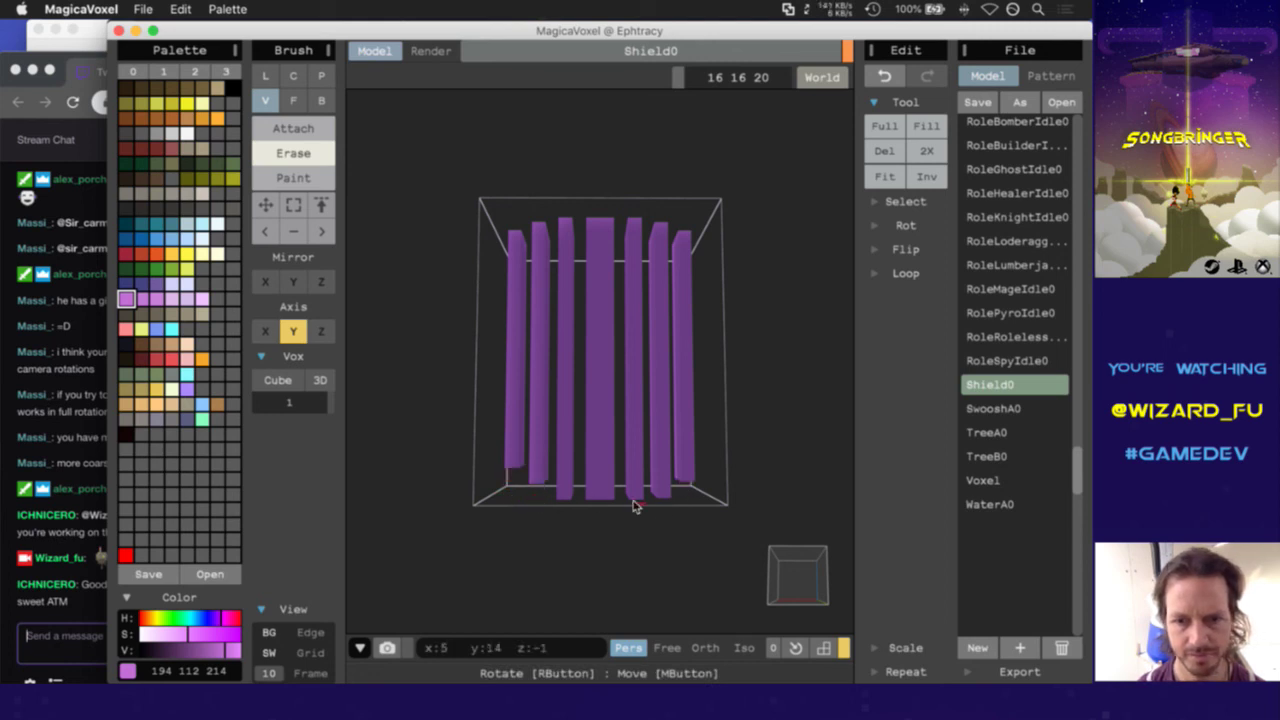
left_click(663, 491)
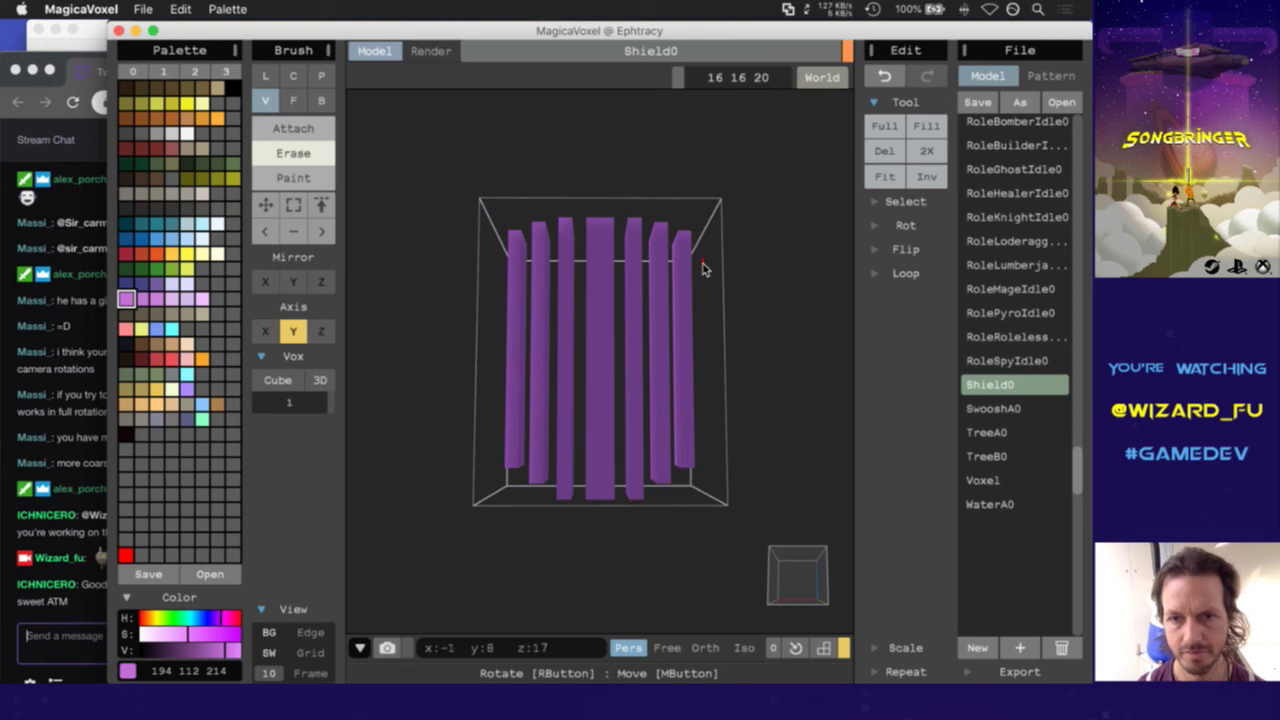
Shorten the upper ends of the outermost bars by two voxels and their neighbouring bars by one
left_click_drag(771, 549, 794, 592)
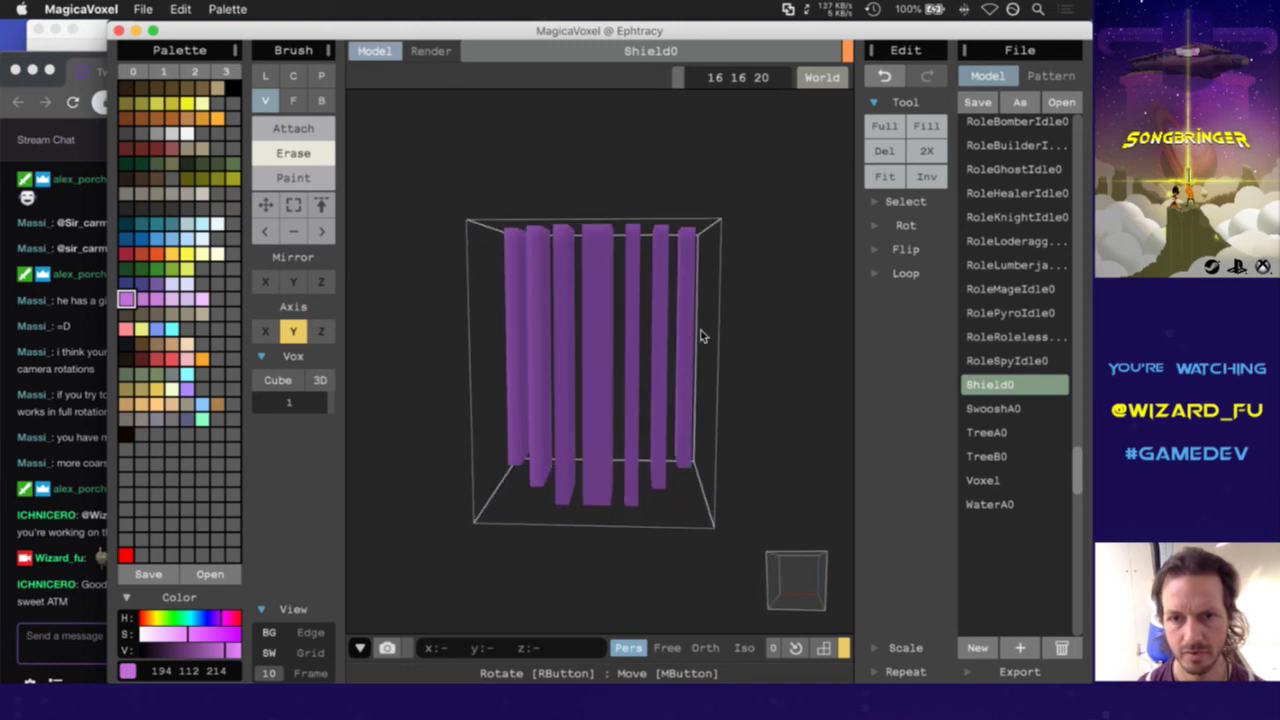
left_click(689, 244)
left_click(662, 230)
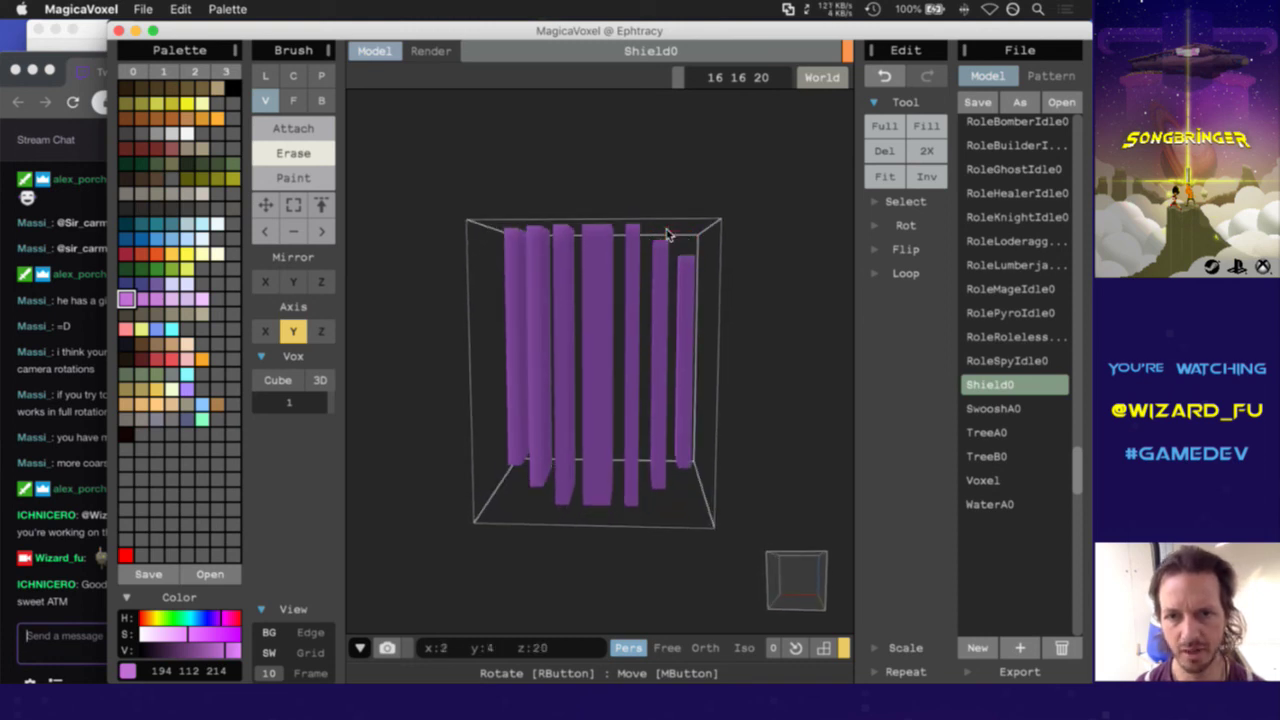
left_click(538, 232)
left_click(511, 234)
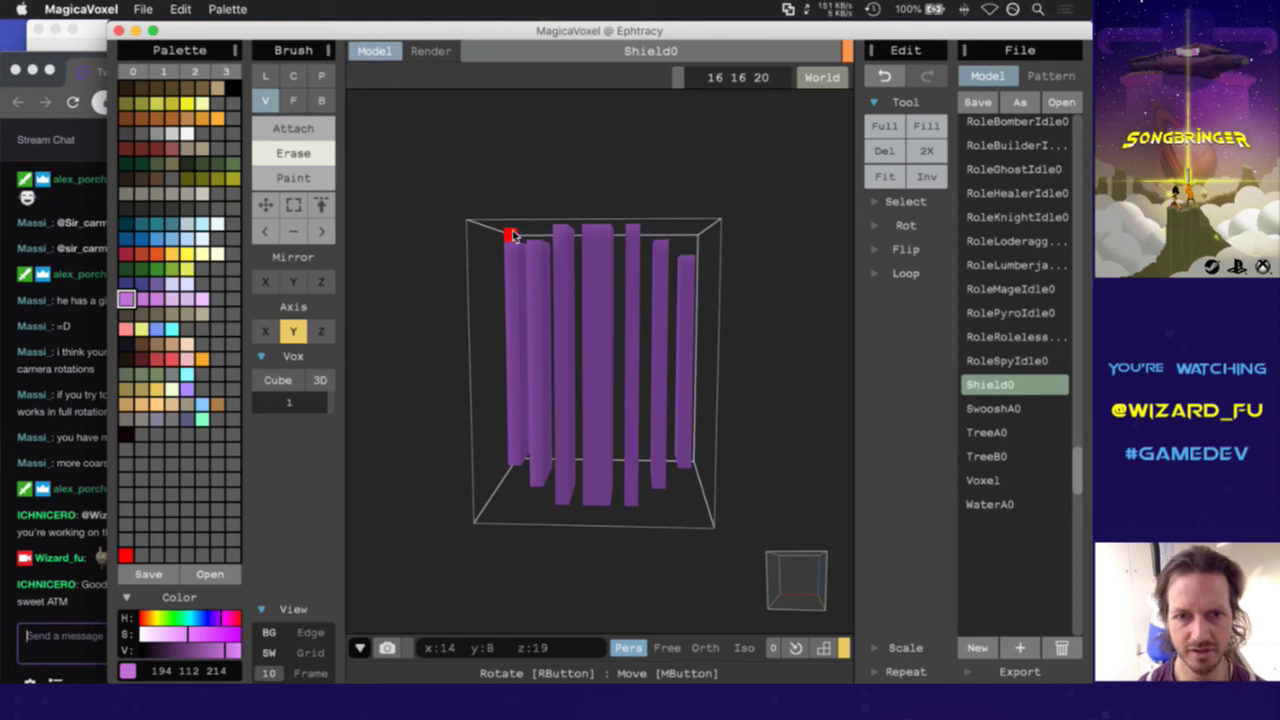
left_click(512, 247)
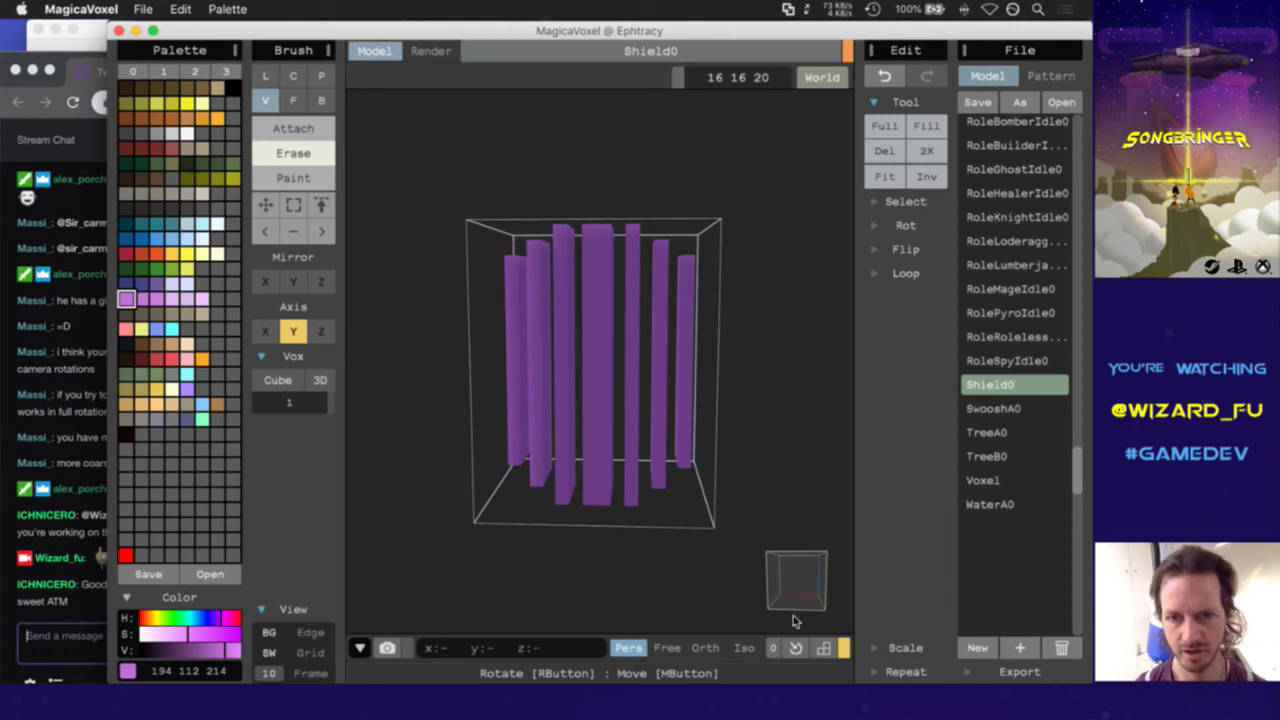
Switch to the other MagicaVoxel version and open Shield0 to examine the barred model with lighting and shadows
mouse_move(793, 590)
right_mouse_down()
mouse_move(729, 556)
mouse_move(657, 604)
mouse_move(790, 598)
mouse_move(780, 573)
right_mouse_up()
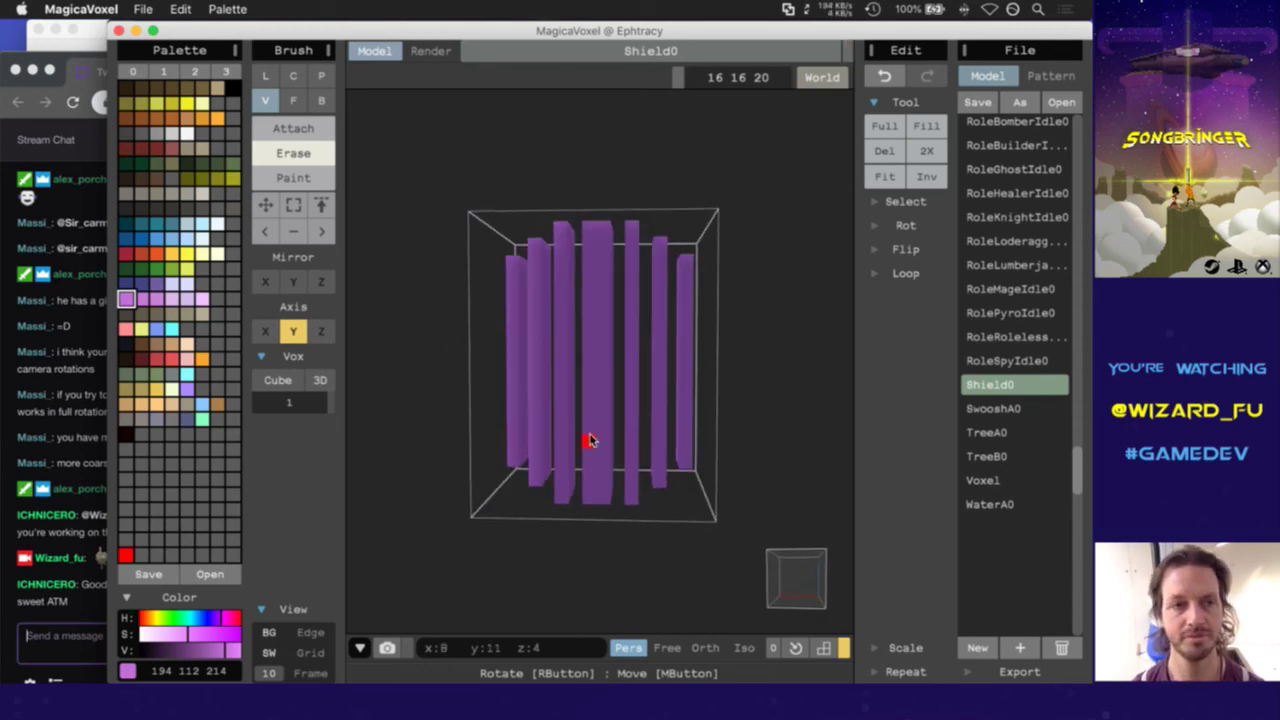
key("super+Tab")
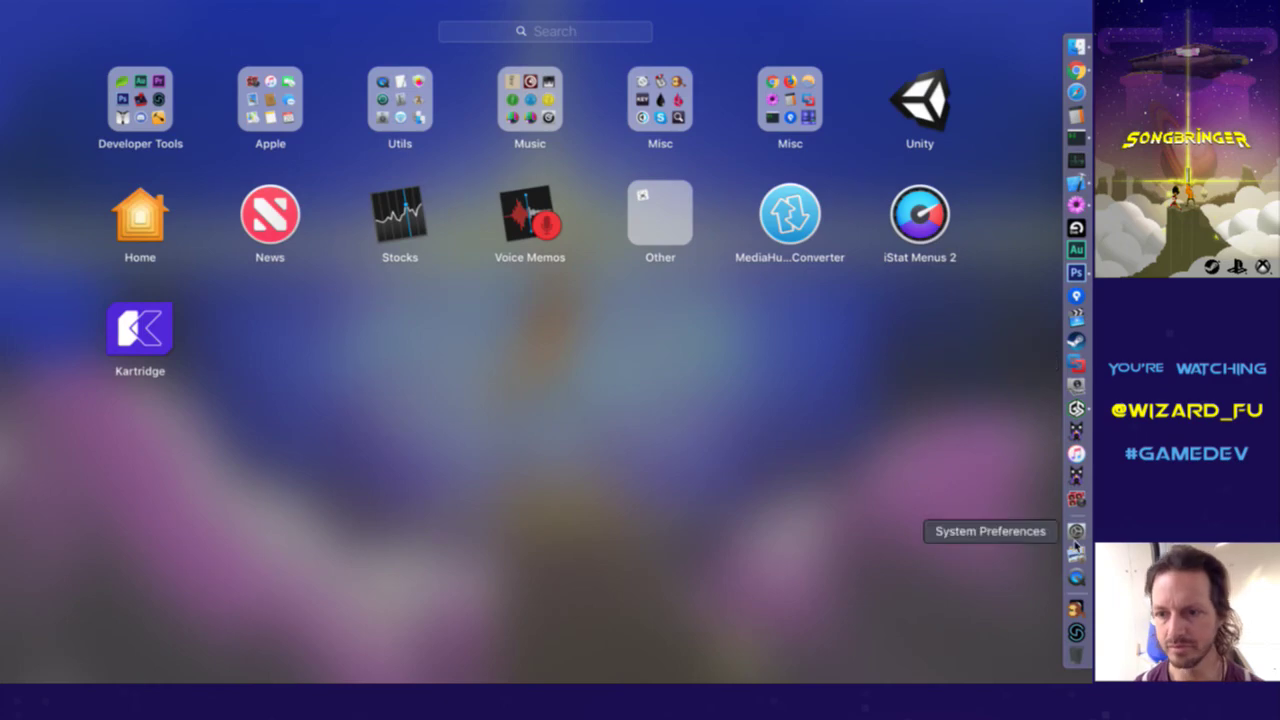
left_click(1077, 478)
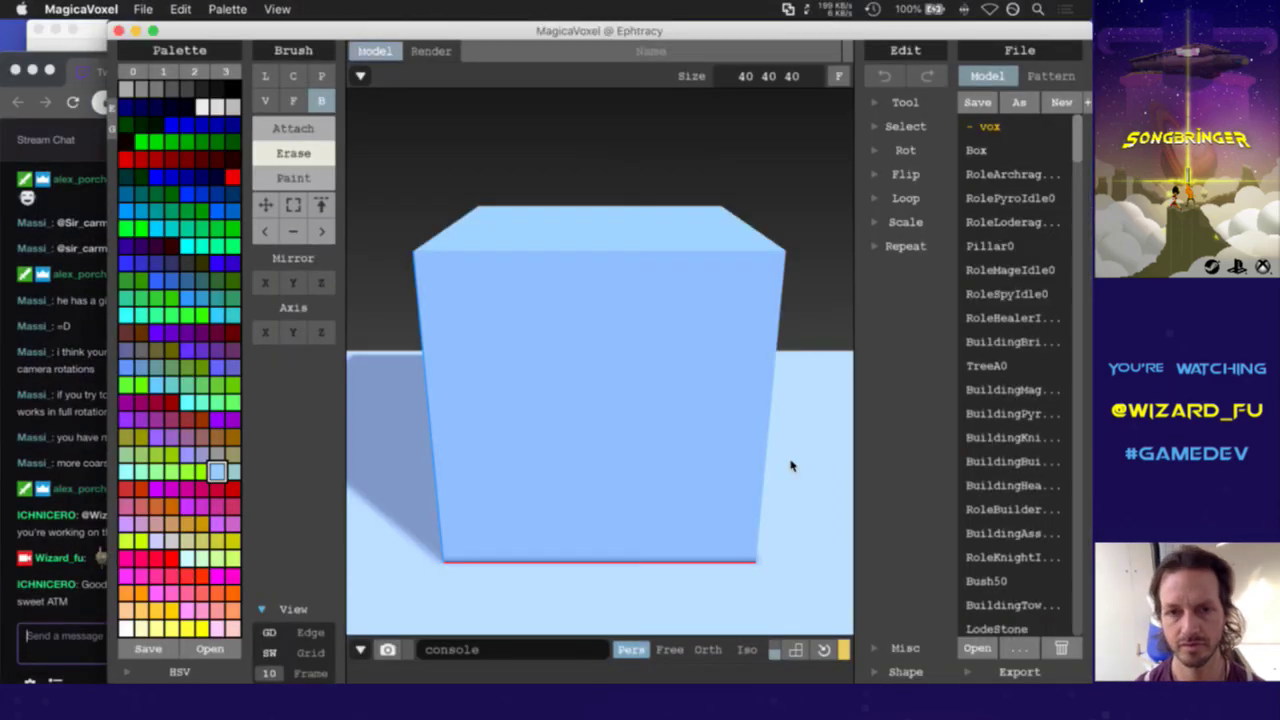
left_click_drag(1078, 166, 1074, 370)
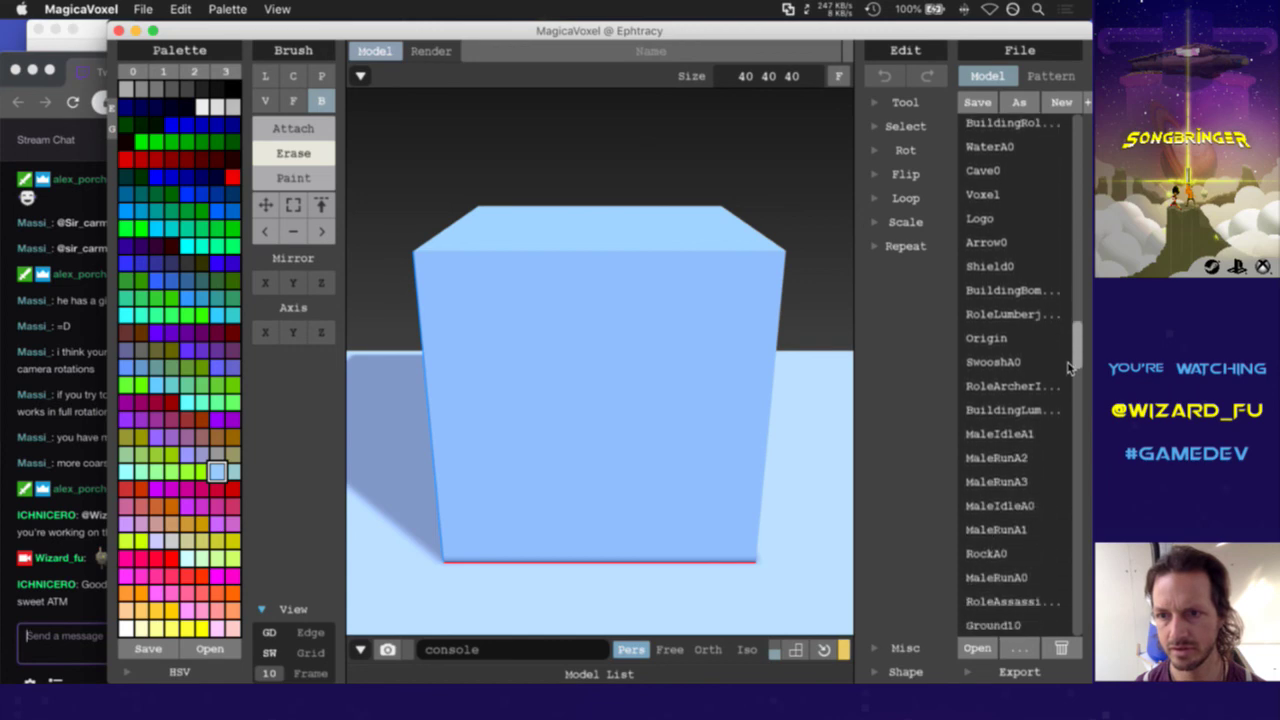
left_click(1011, 262)
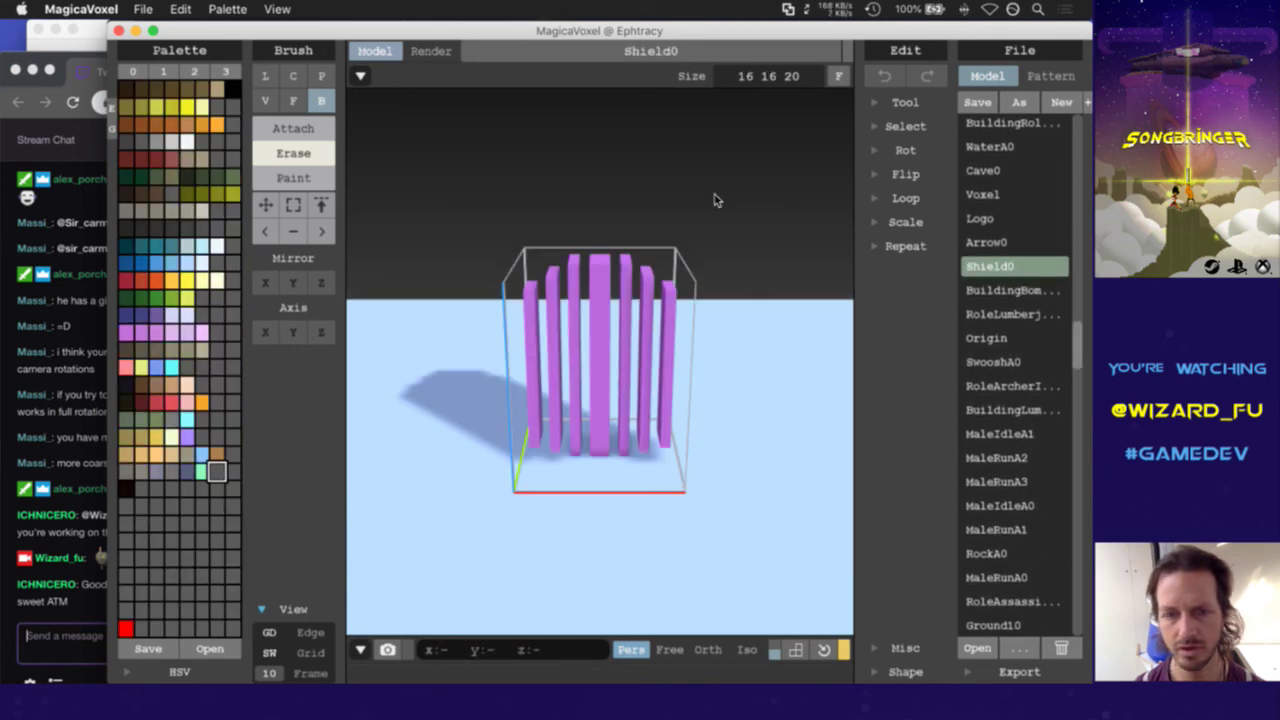
key("super+h")
Switch to iTerm2, return to the Loderagger root with cd ../.., stage the new files with ga and show the git status with gs
key("super+Tab")
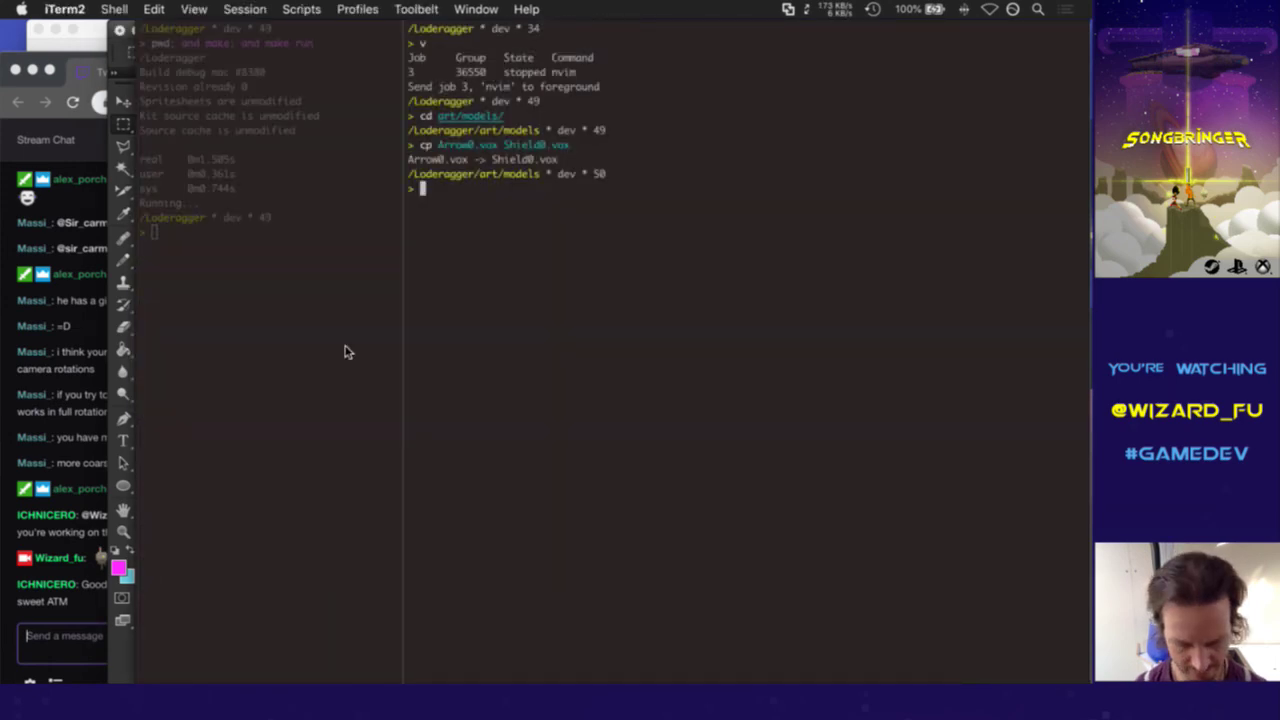
type("cd ../..")
key("Return")
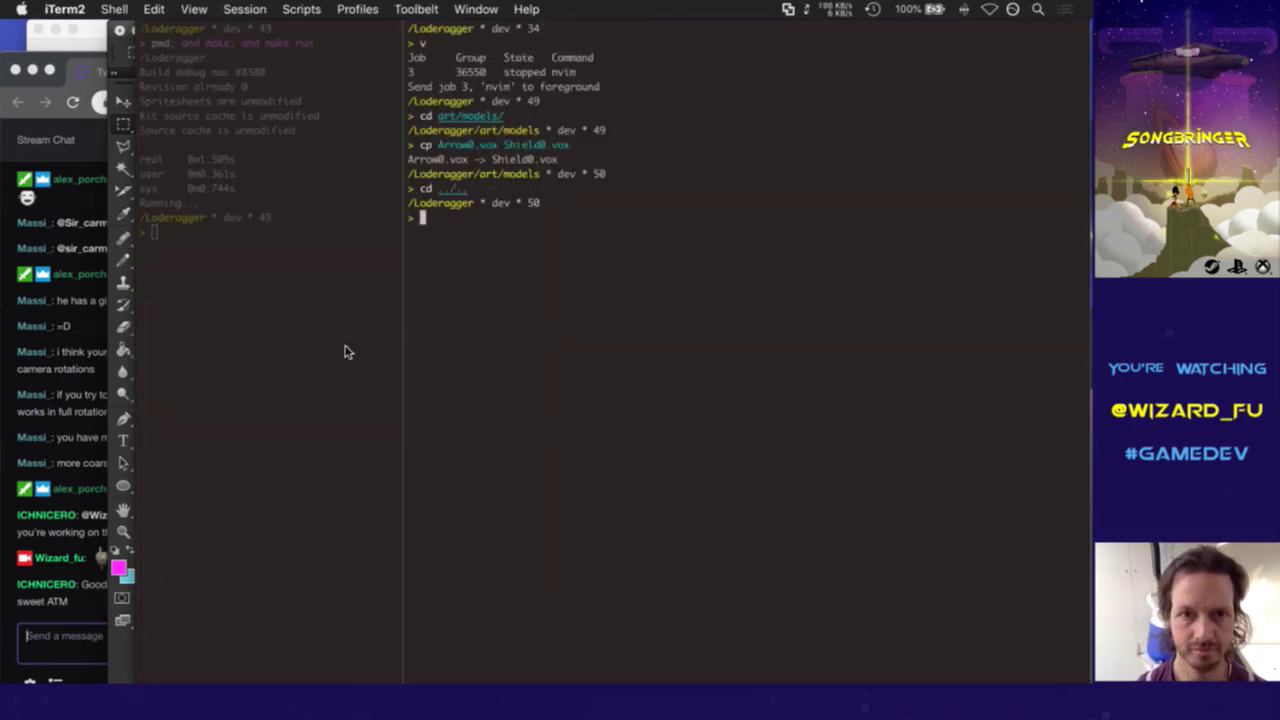
type("ga")
key("Return")
type("gs")
key("Return")
Resume nvim and open data/Shield.txt through a tag search for "shie", moving to the collision line
type("v")
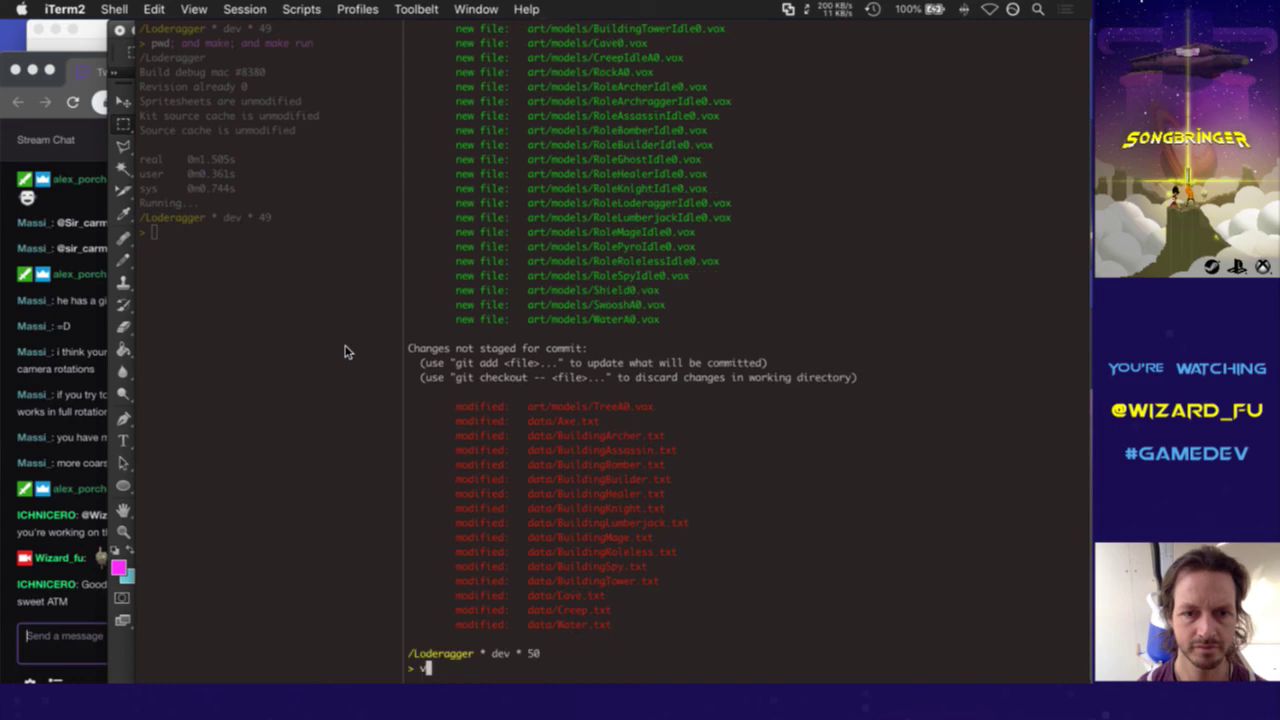
key("Return")
type("tshie")
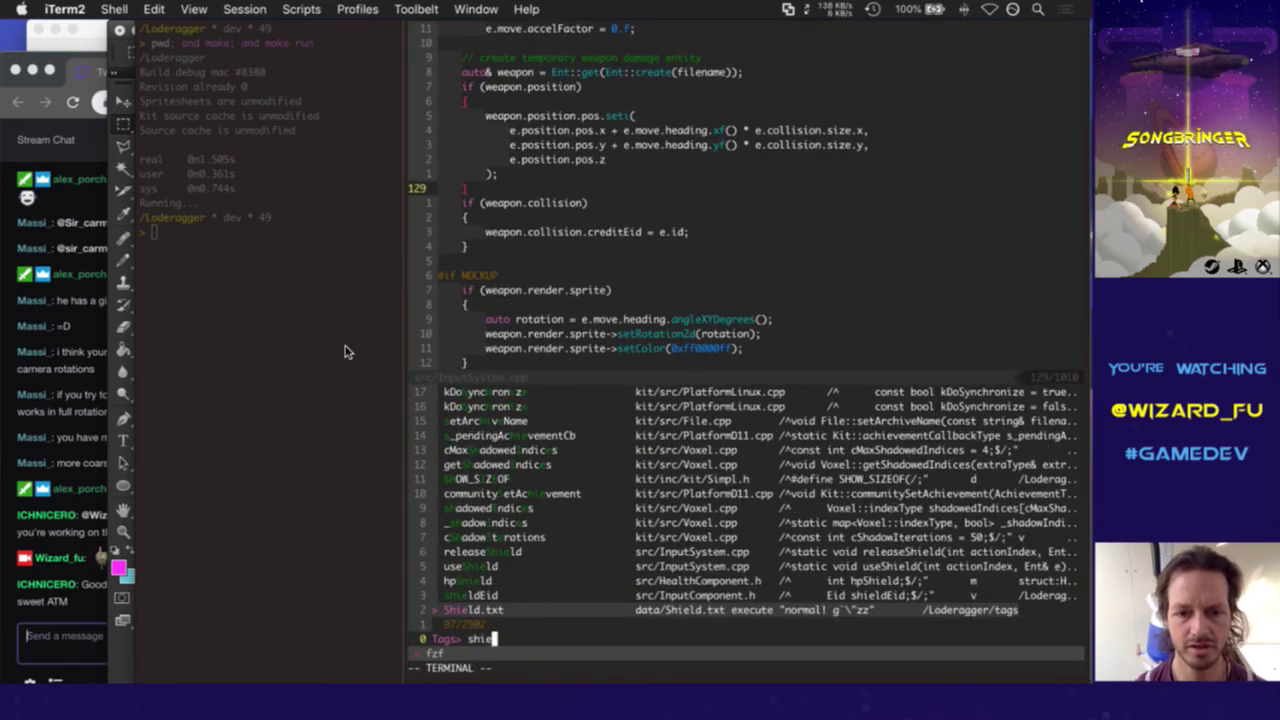
key("Return")
key("j")
key("j")
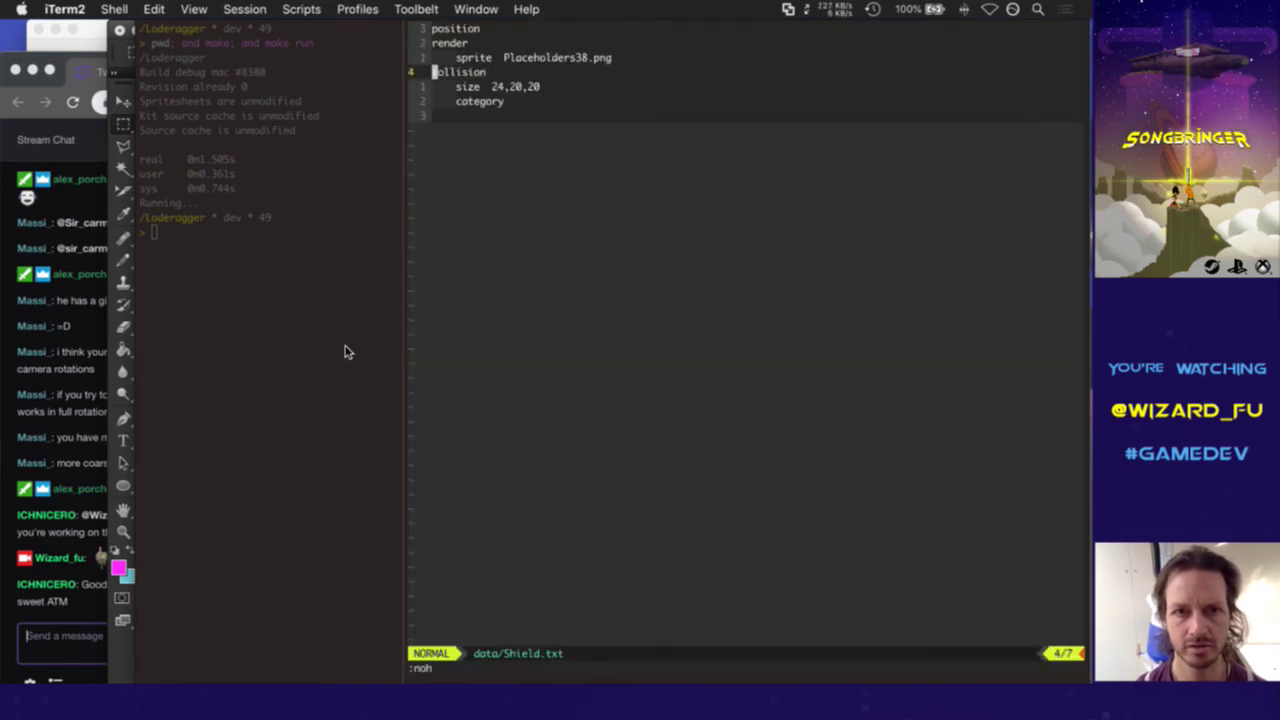
Add an anims block with the entry "idle Shield#.vox" under render in data/Shield.txt and save the file
type("Oanims")
key("Return")
key("Tab")
type("i")
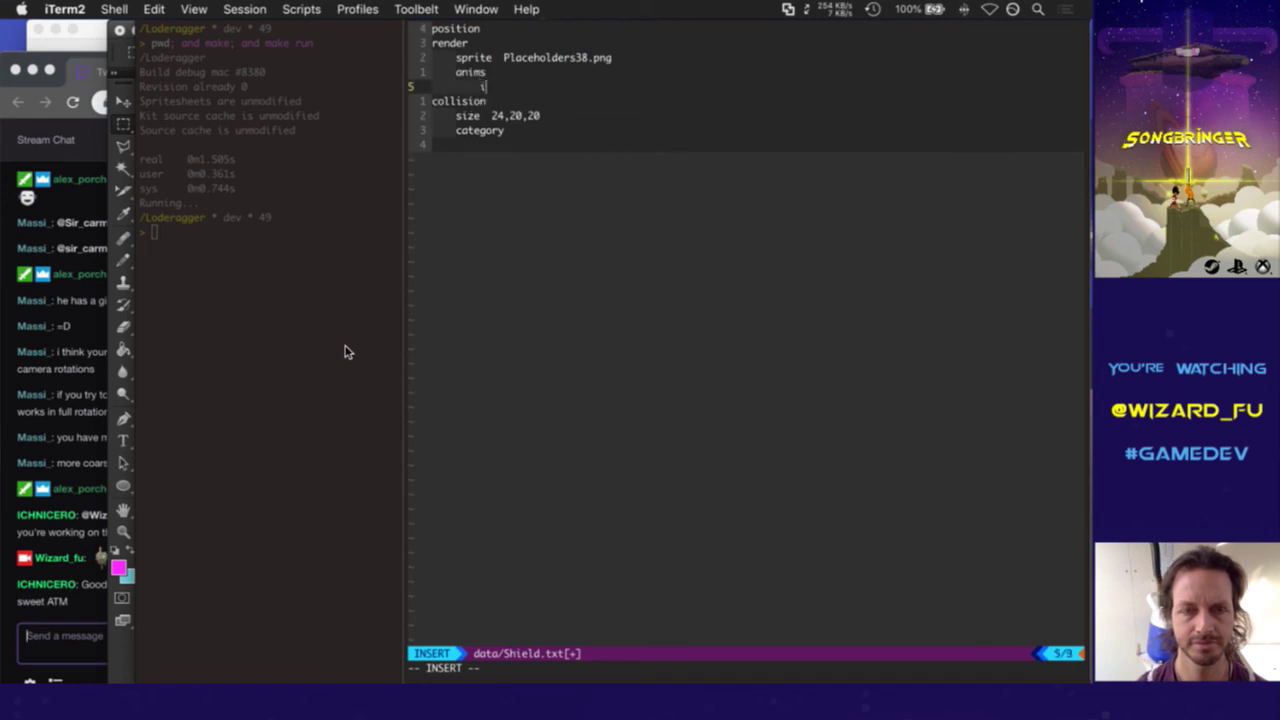
type("dle  Shield")
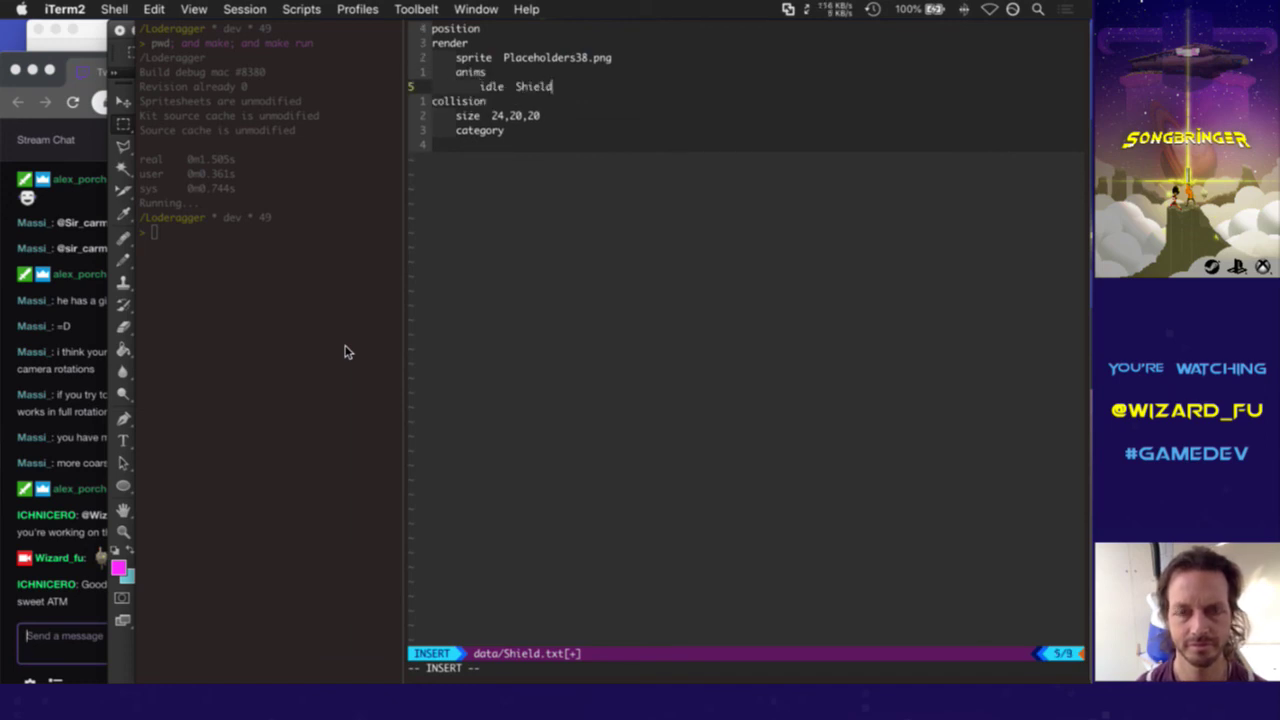
type("#.v")
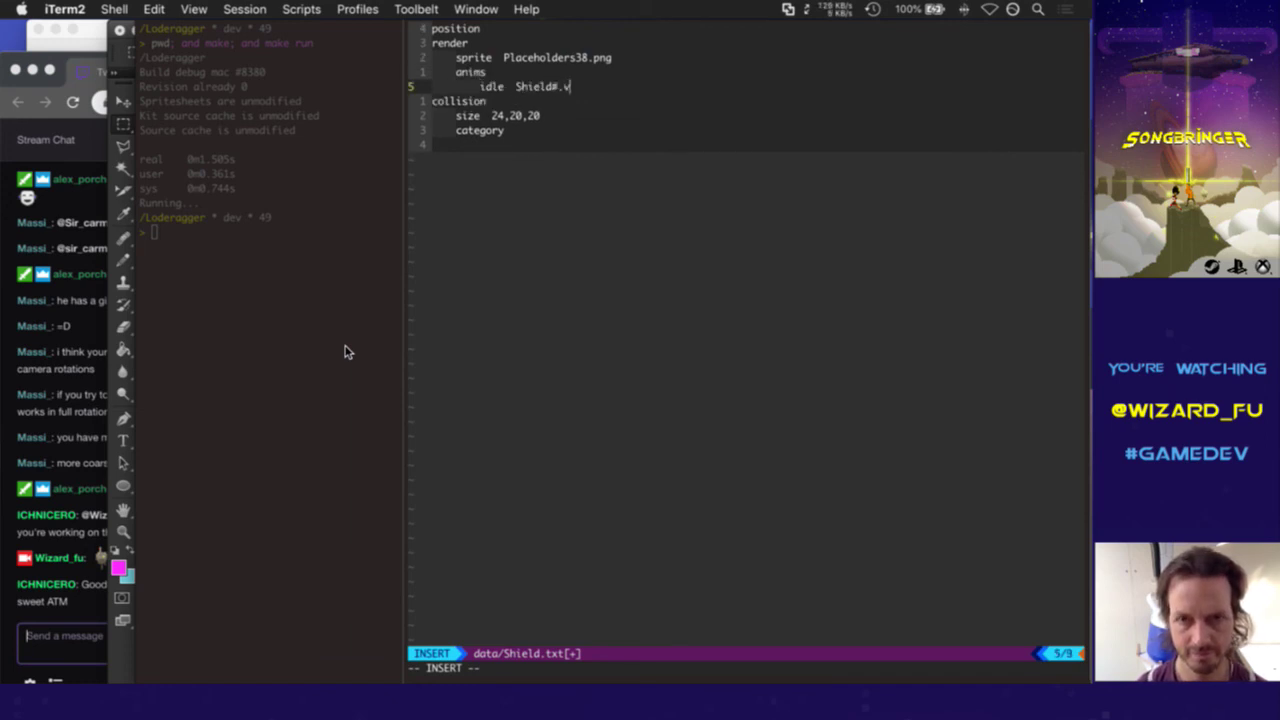
type("ox")
key("Escape")
type(":w")
key("Return")
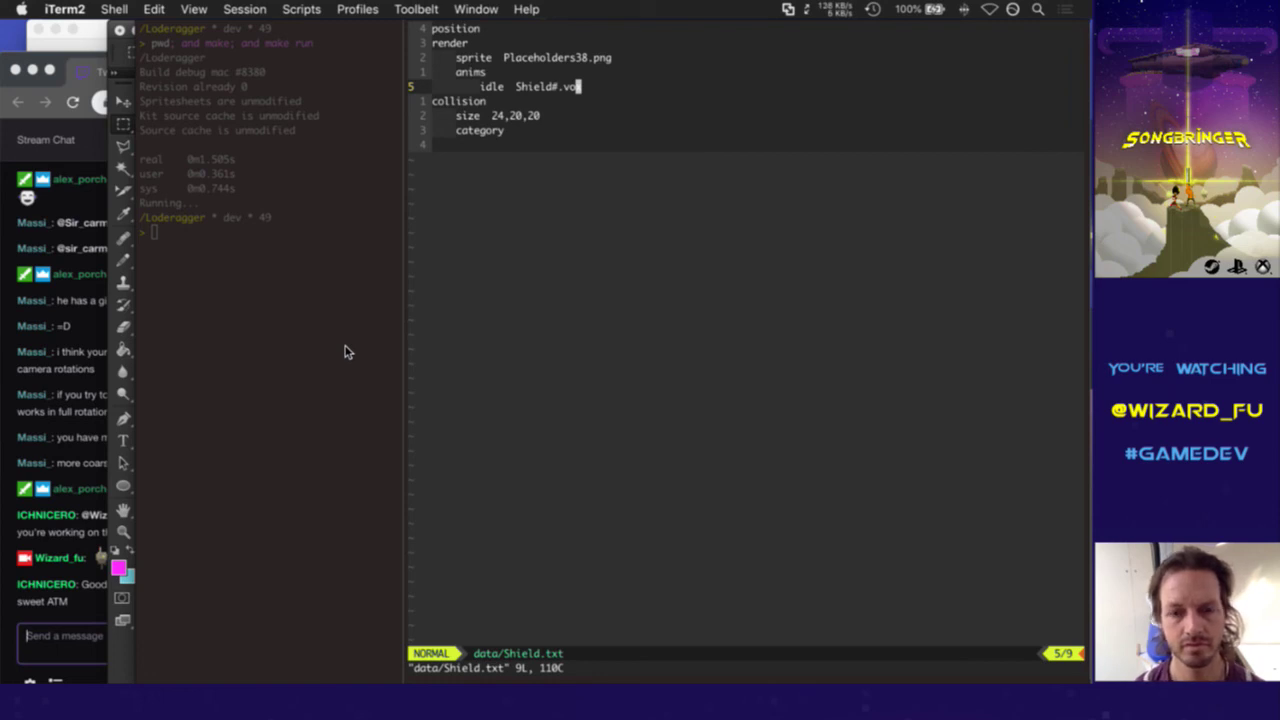
Suspend and resume the nvim session, and launch the Loderagger game from it
key("ctrl+z")
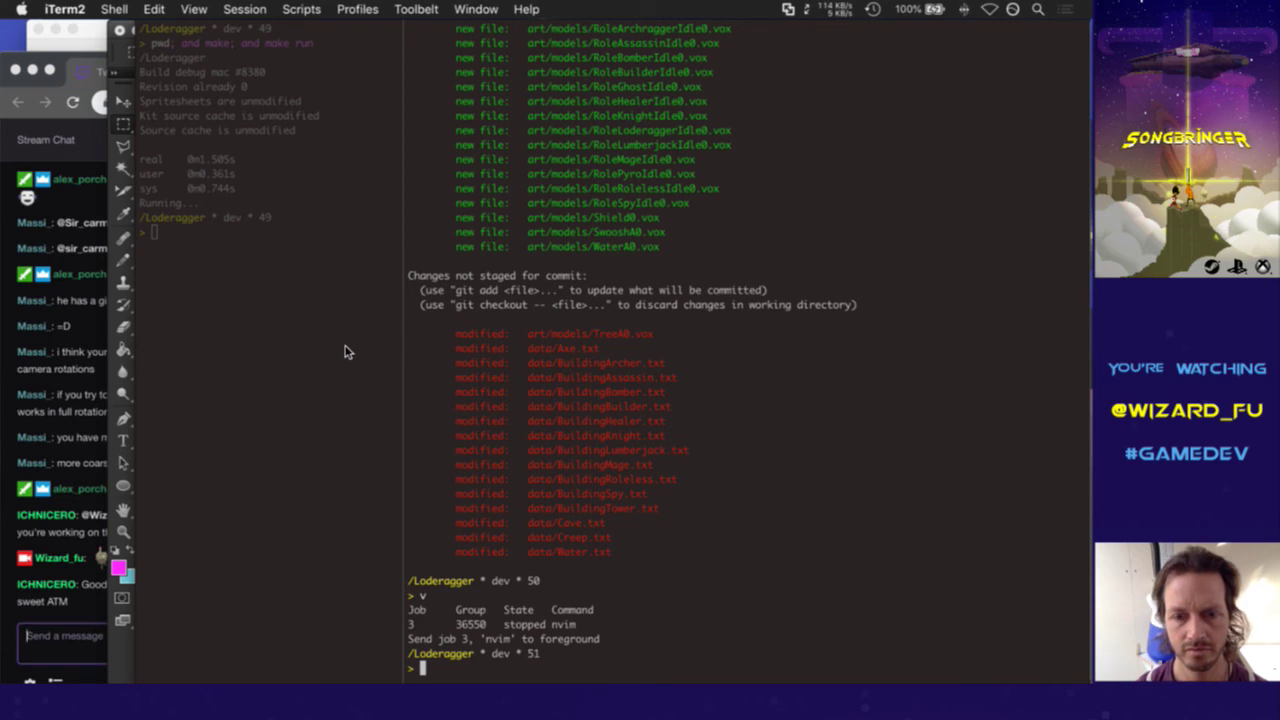
type("v")
key("Return")
key("F5")
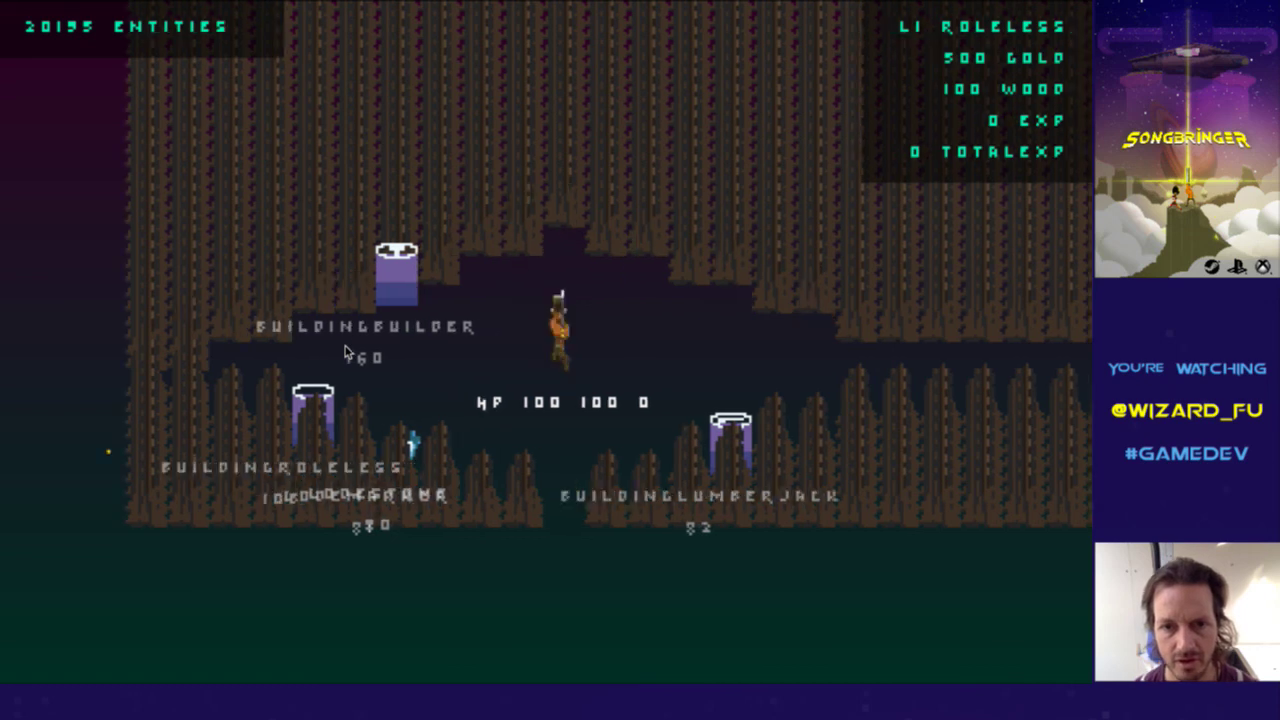
Move the character around the map to test the shield in the running game, and enable god mode
key("d")
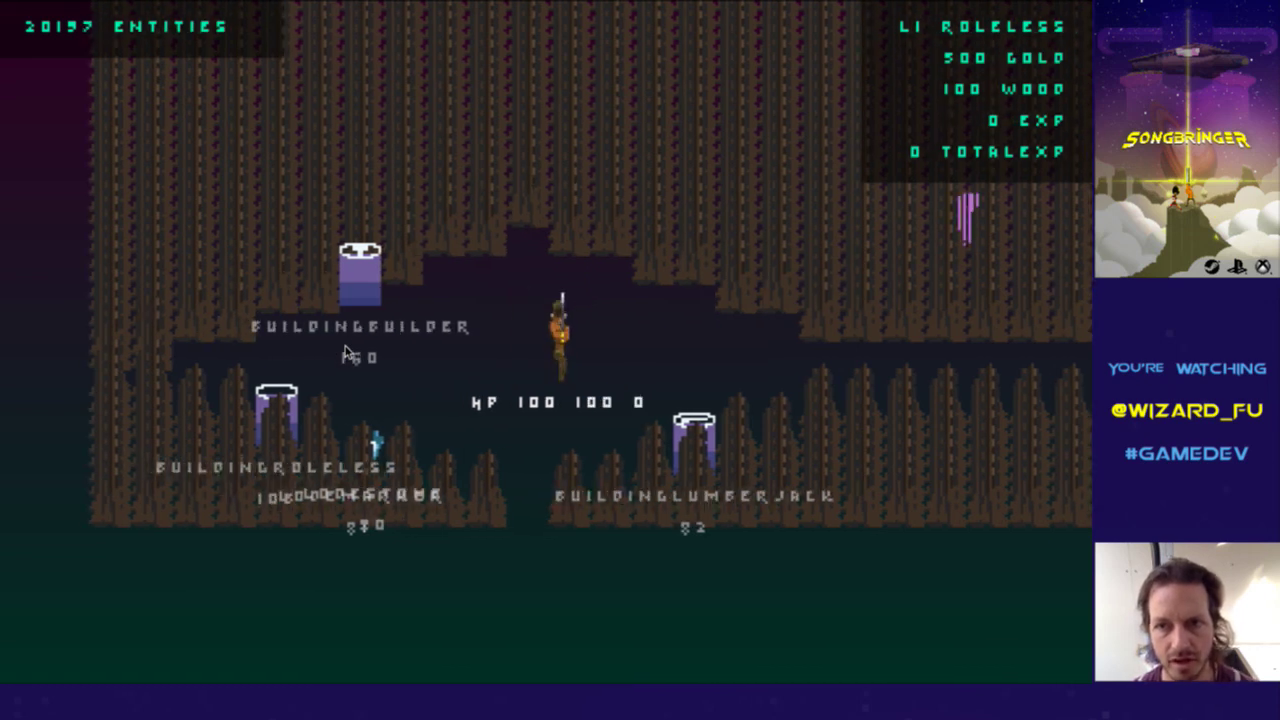
key("a")
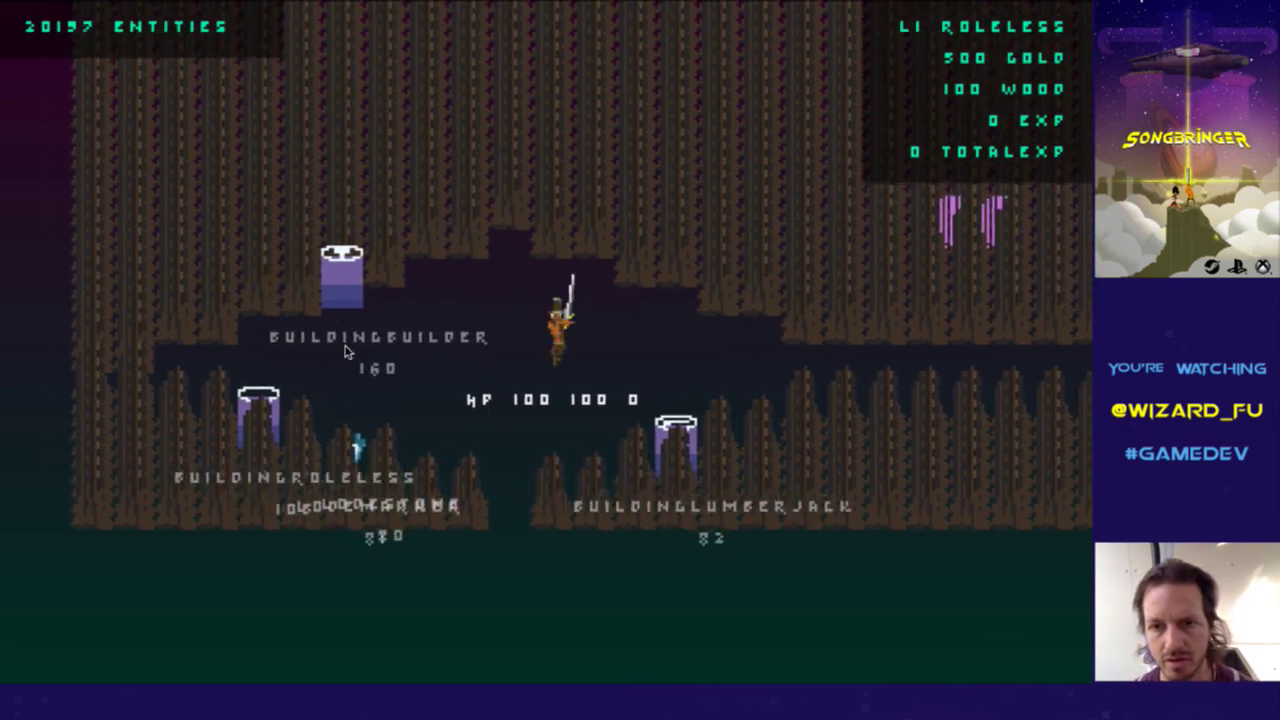
key("a")
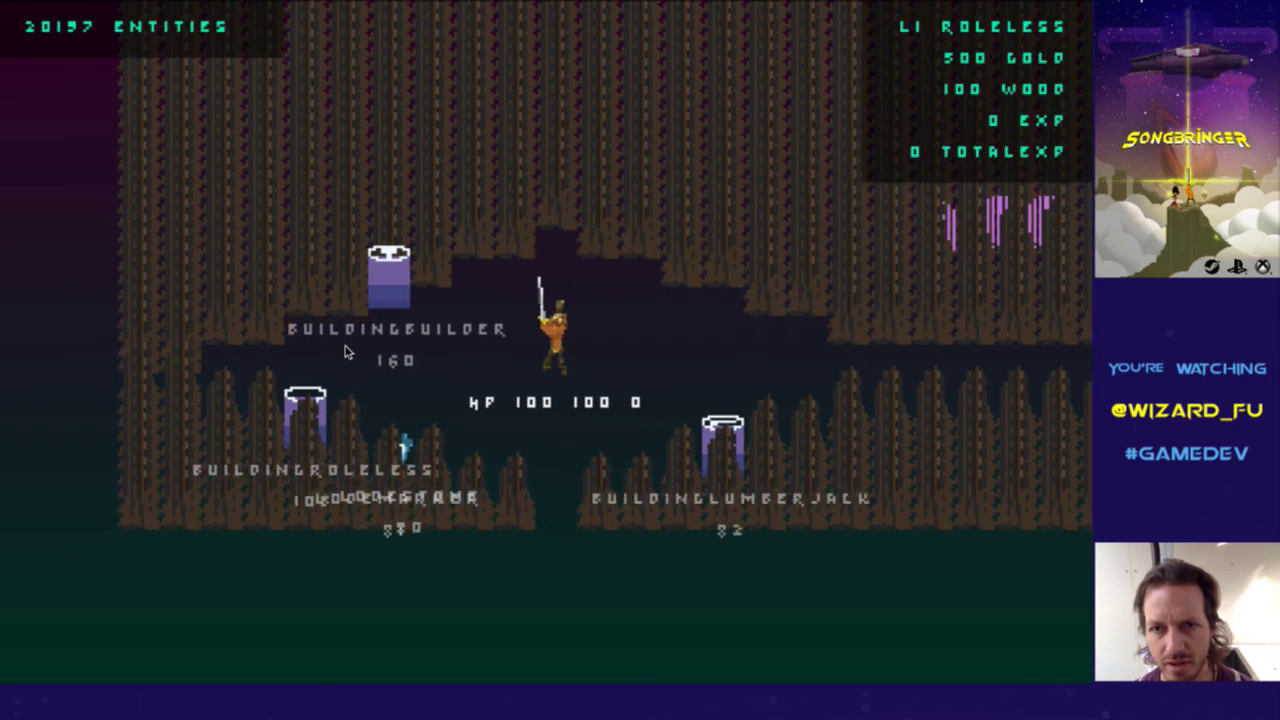
key("a")
key("a")
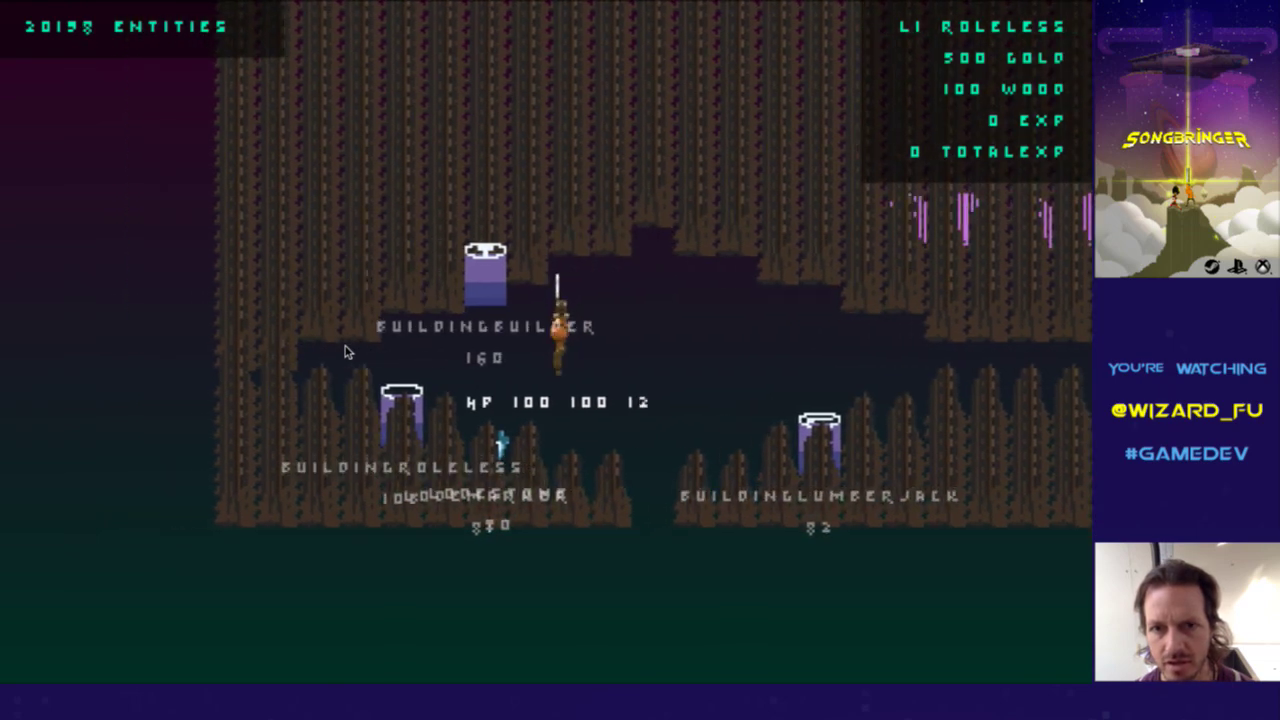
key("a")
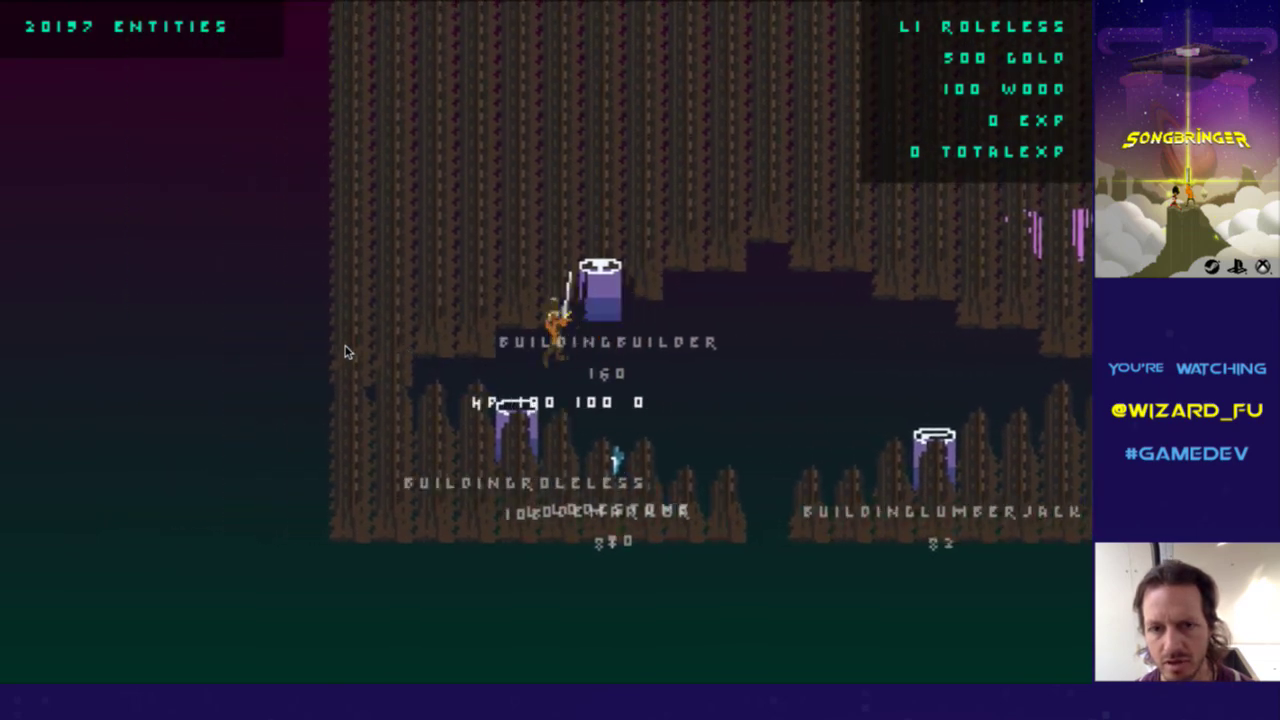
key("g")
key("a")
key("w")
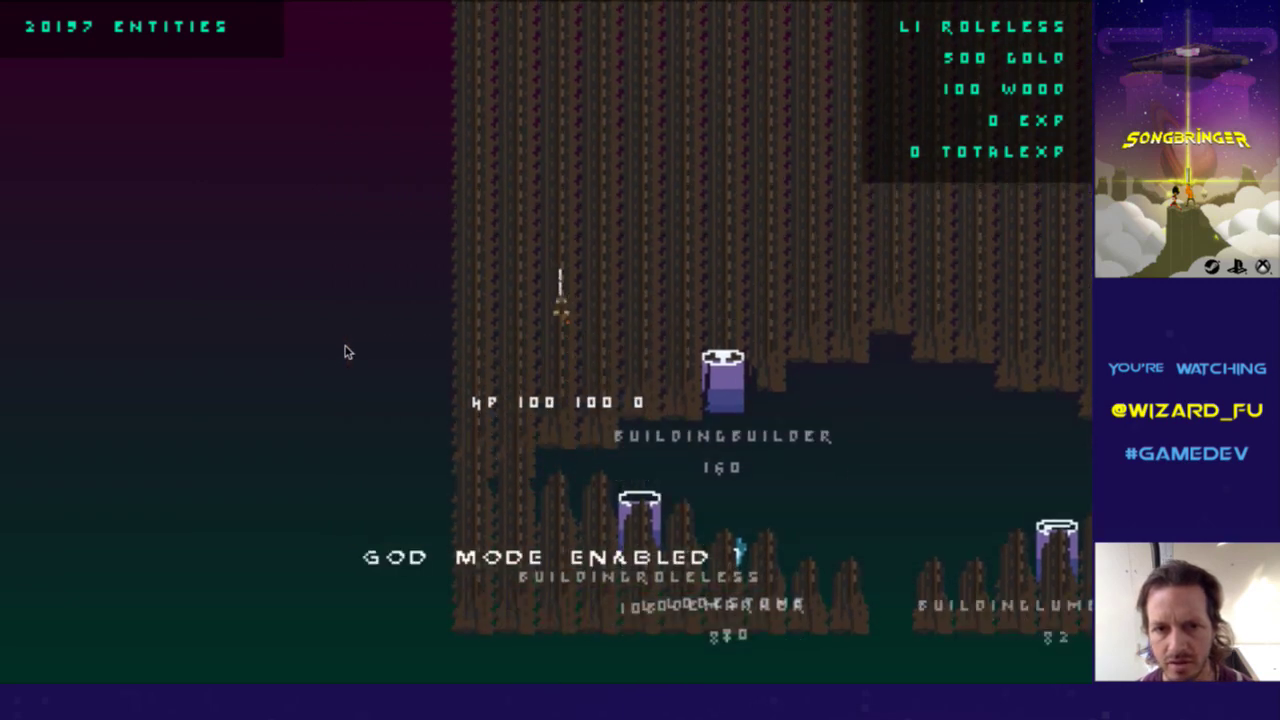